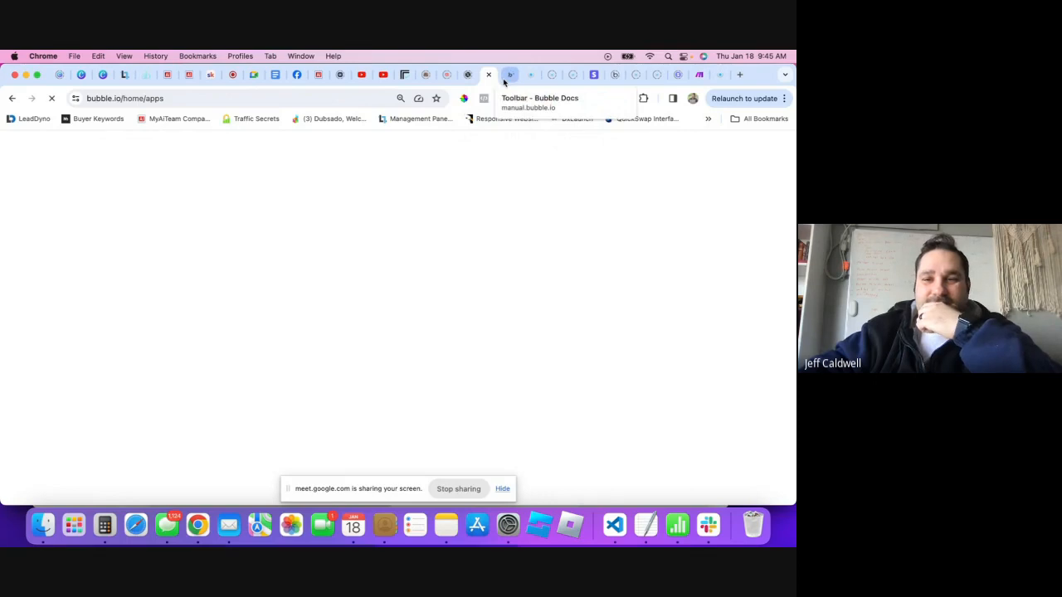
- Reopen the closed Bubble apps tab and log out from the account menu
click(489, 74)
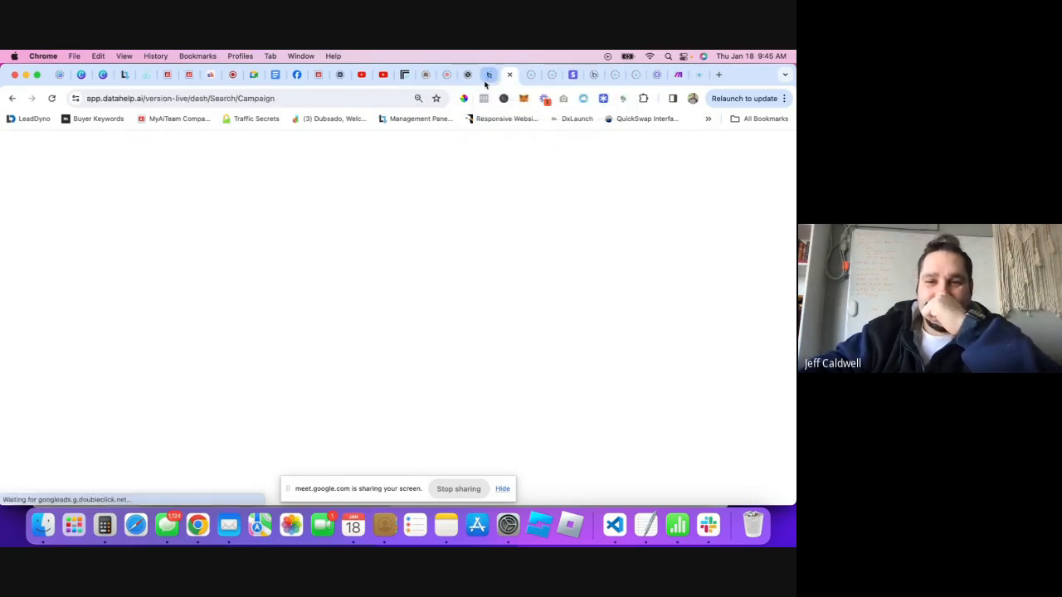
key(super+shift+t)
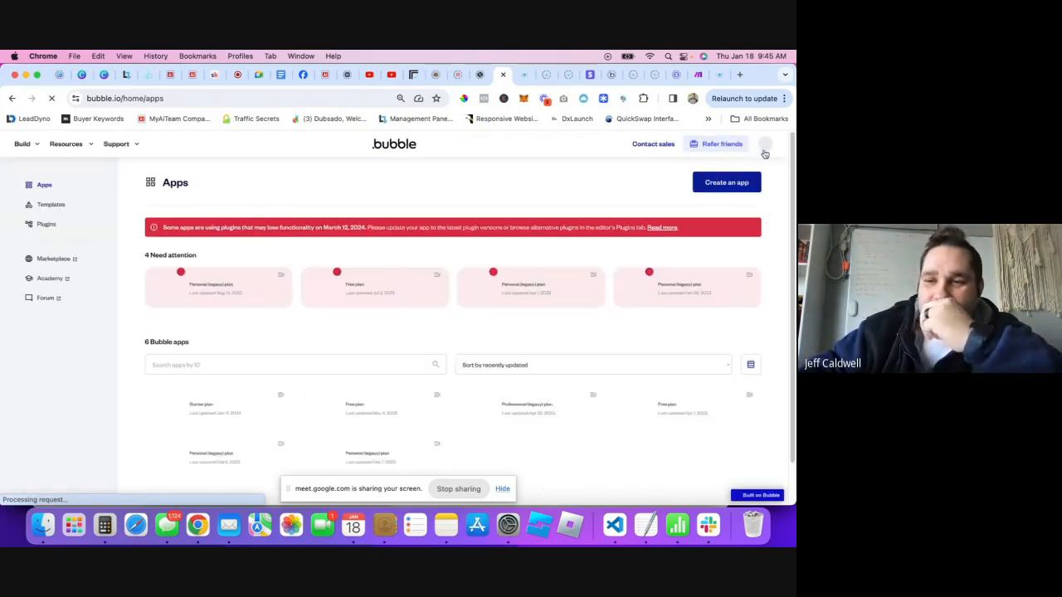
click(764, 143)
click(690, 232)
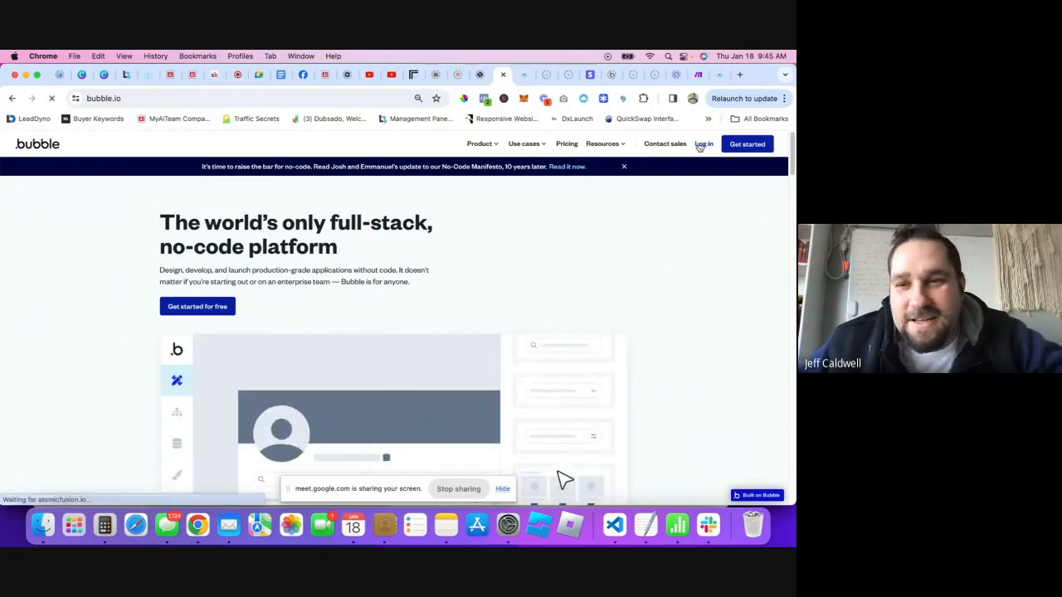
- Log back into Bubble with Google, then switch to the MyAiTeam AI Chat tab
click(701, 145)
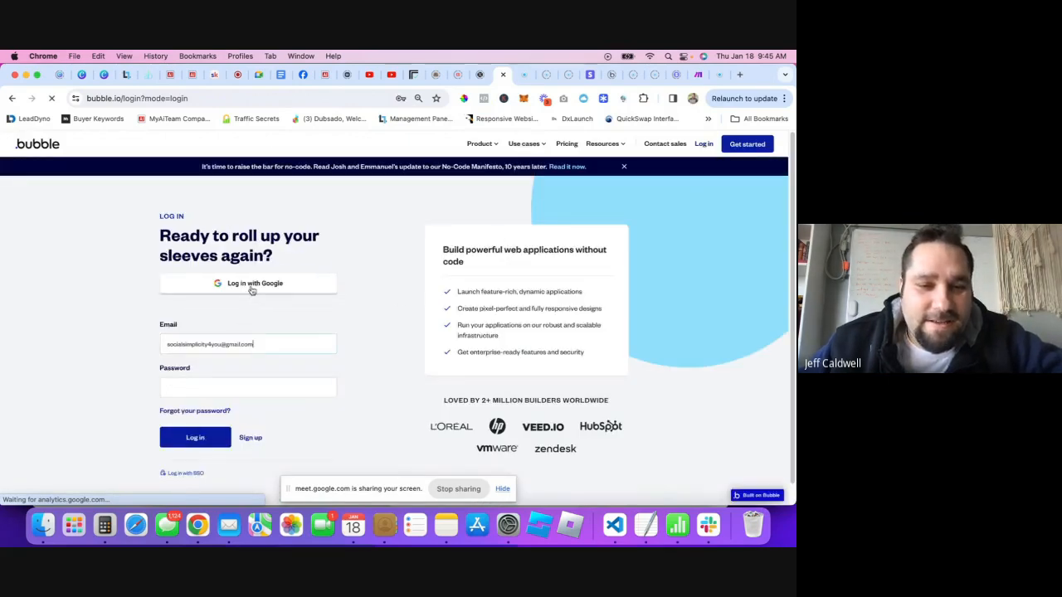
click(251, 286)
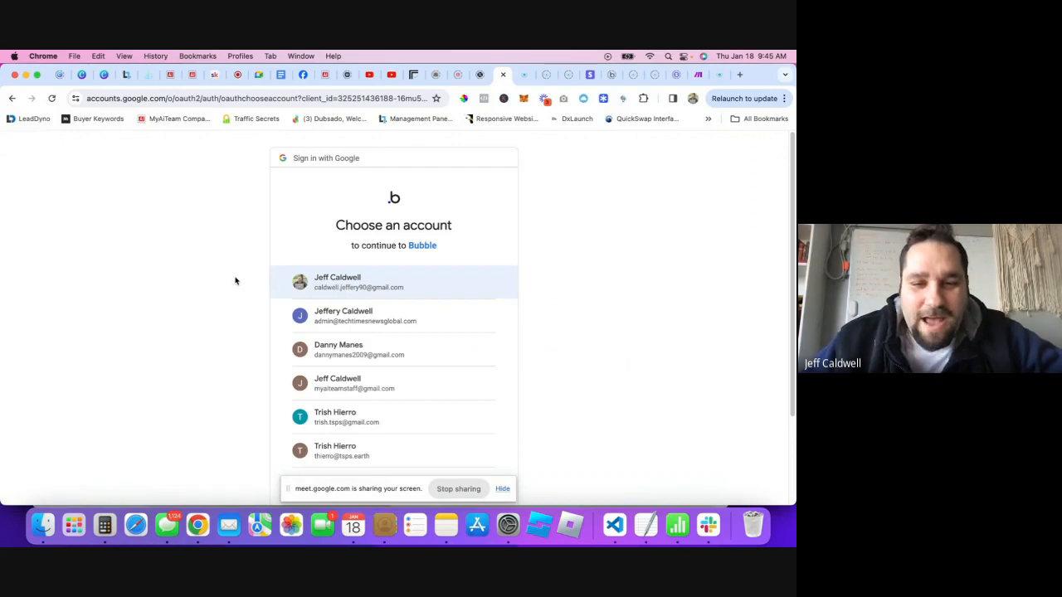
click(348, 288)
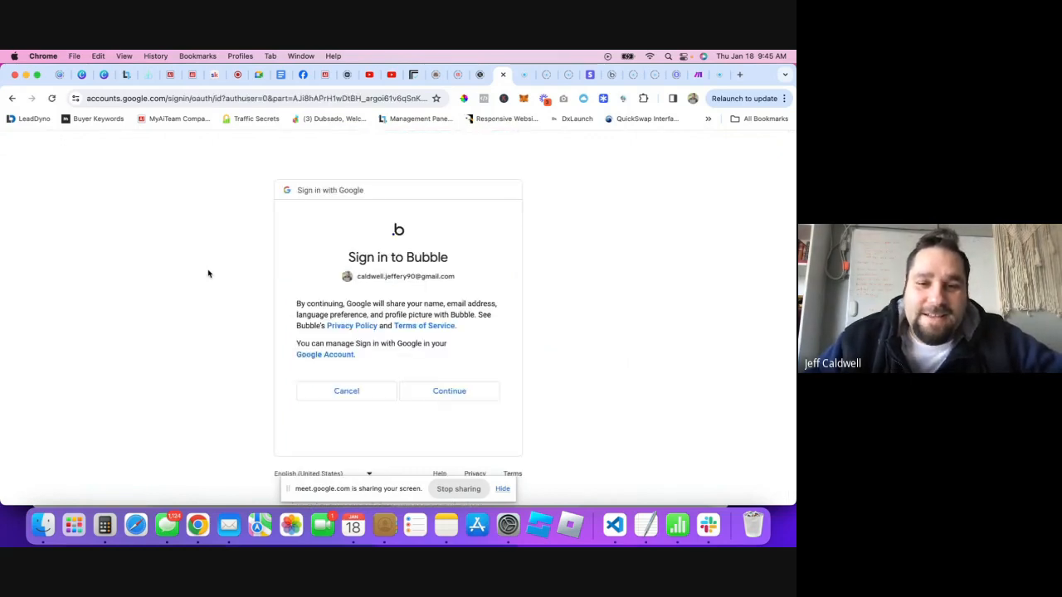
click(452, 390)
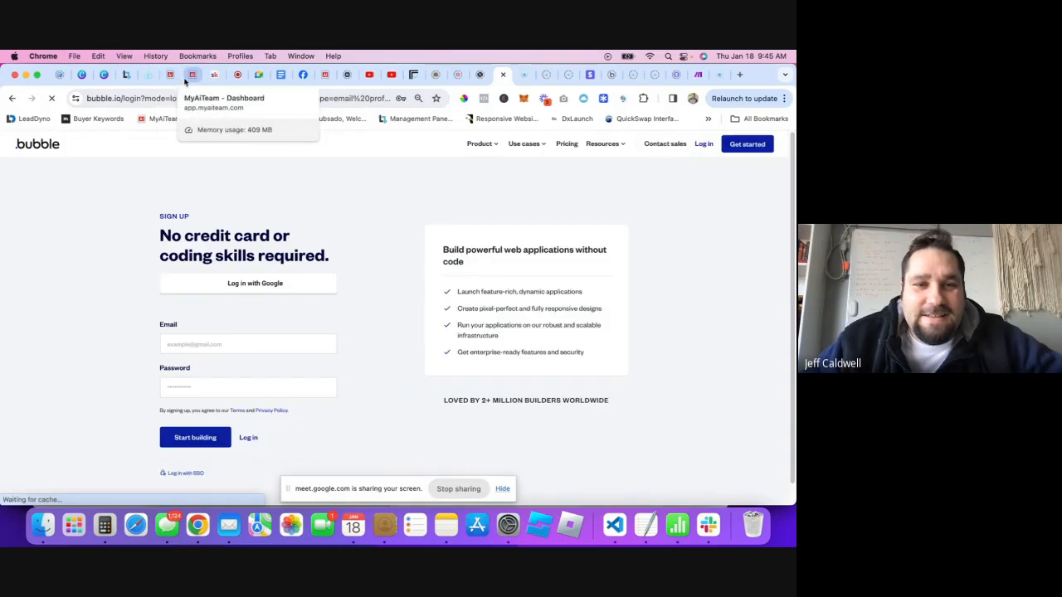
click(188, 78)
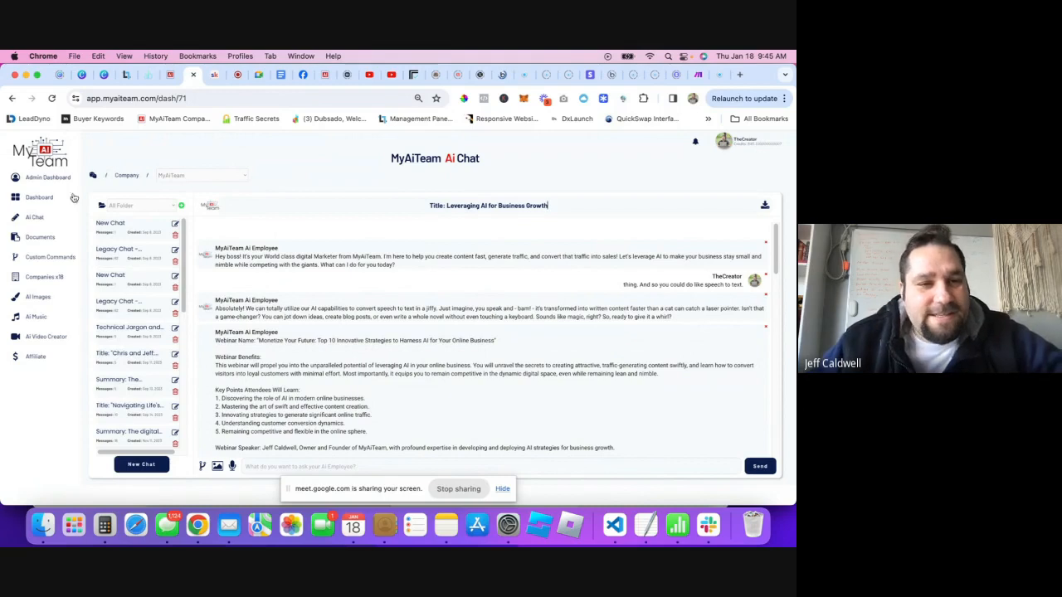
- Look at the Your Companies page, then scroll through the AI Chat conversation
click(50, 277)
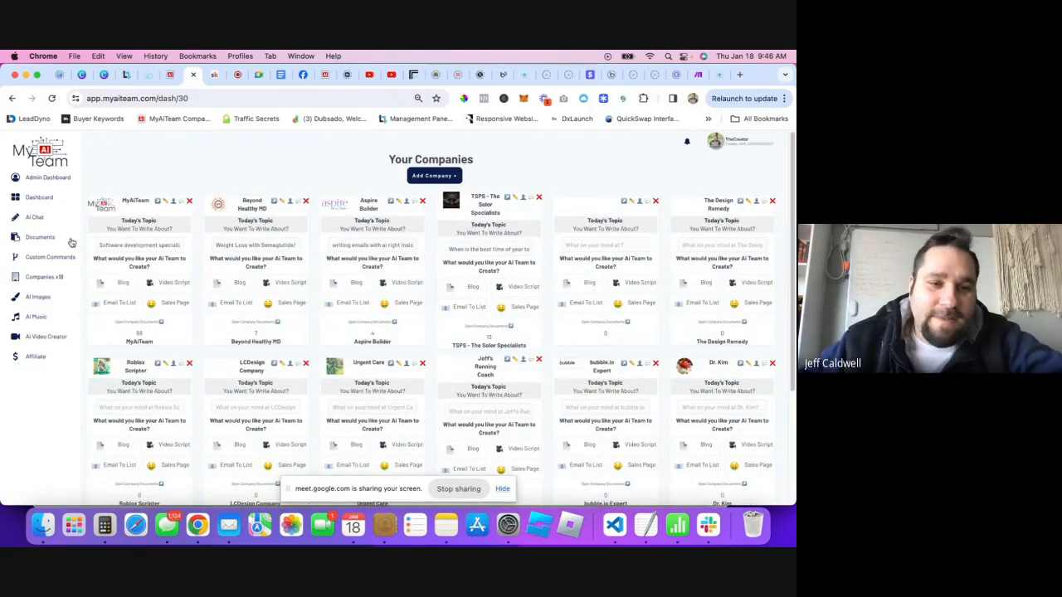
click(35, 219)
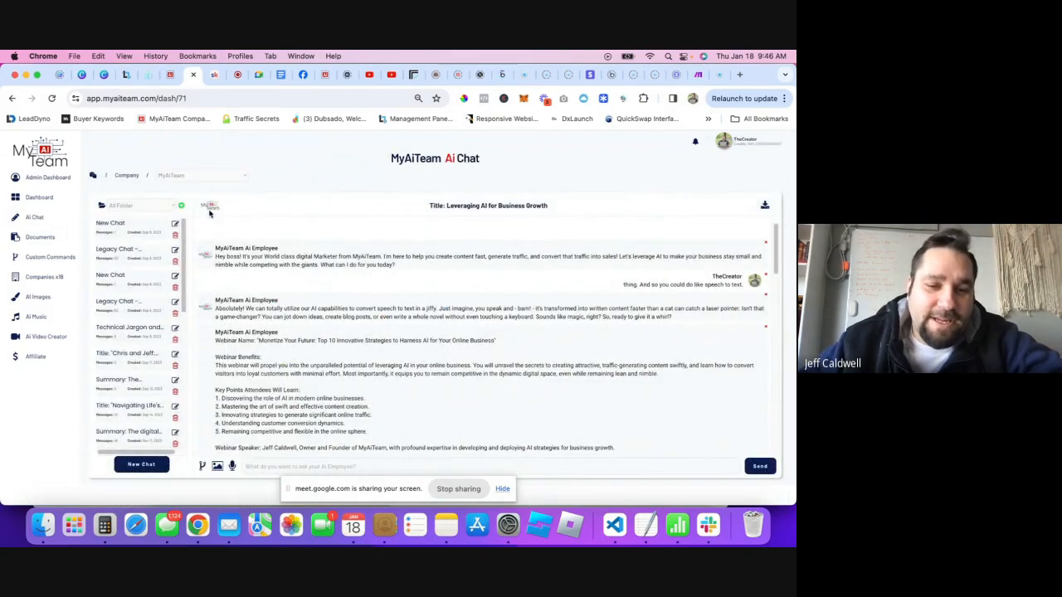
scroll(335, 382, down, 1)
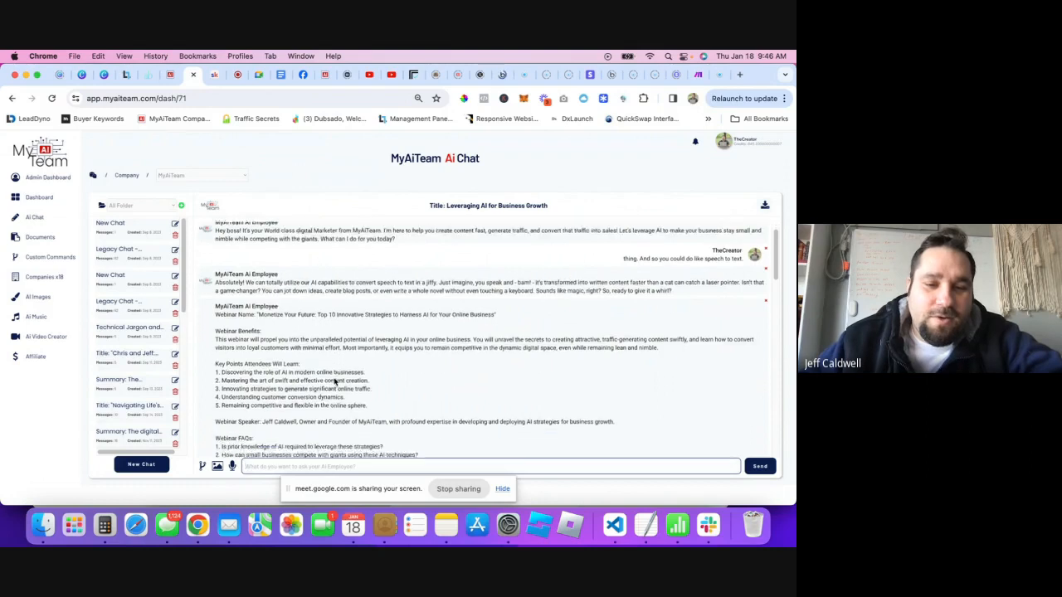
scroll(335, 382, down, 15)
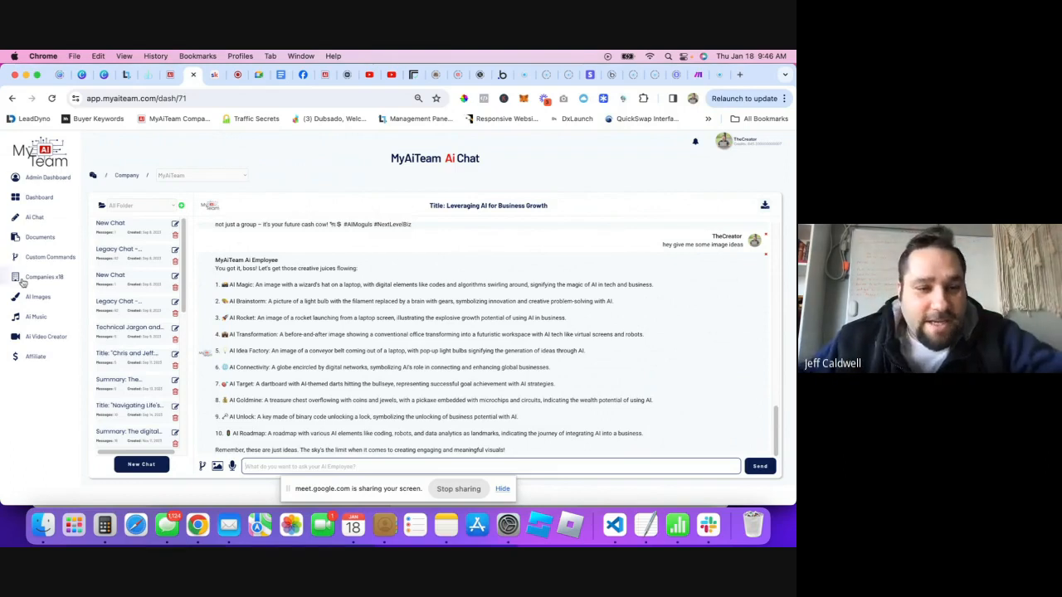
- Select the bubble.io company name on Your Companies, then open the AI Chat company dropdown
click(50, 282)
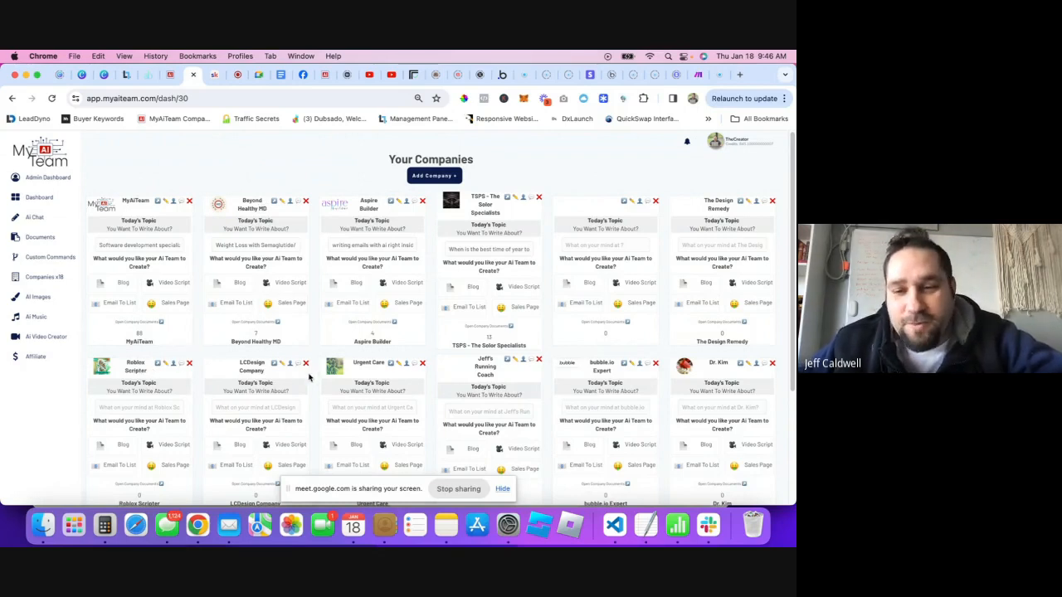
scroll(614, 373, down, 1)
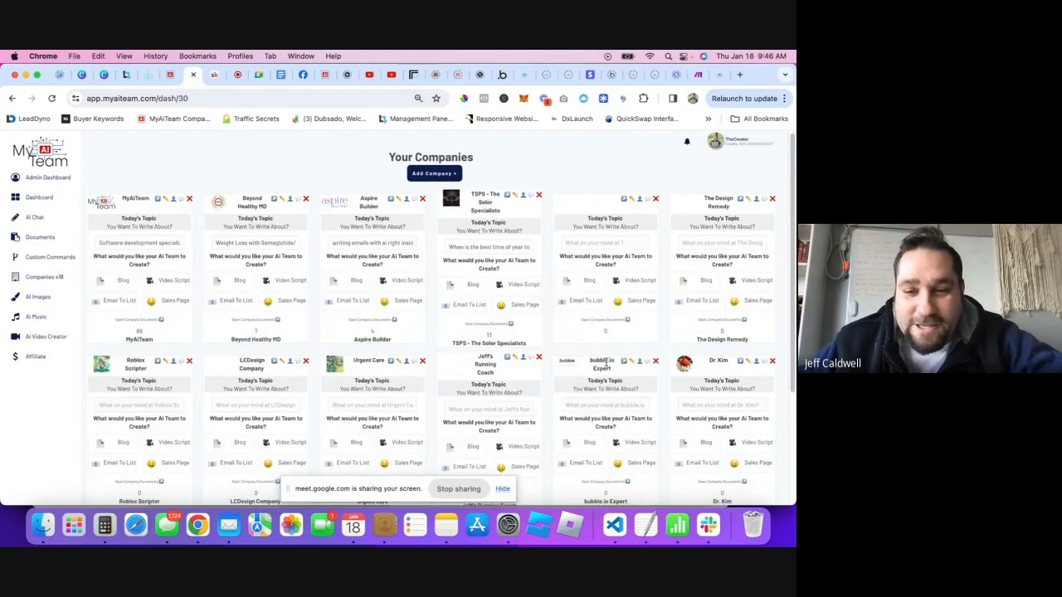
double_click(598, 362)
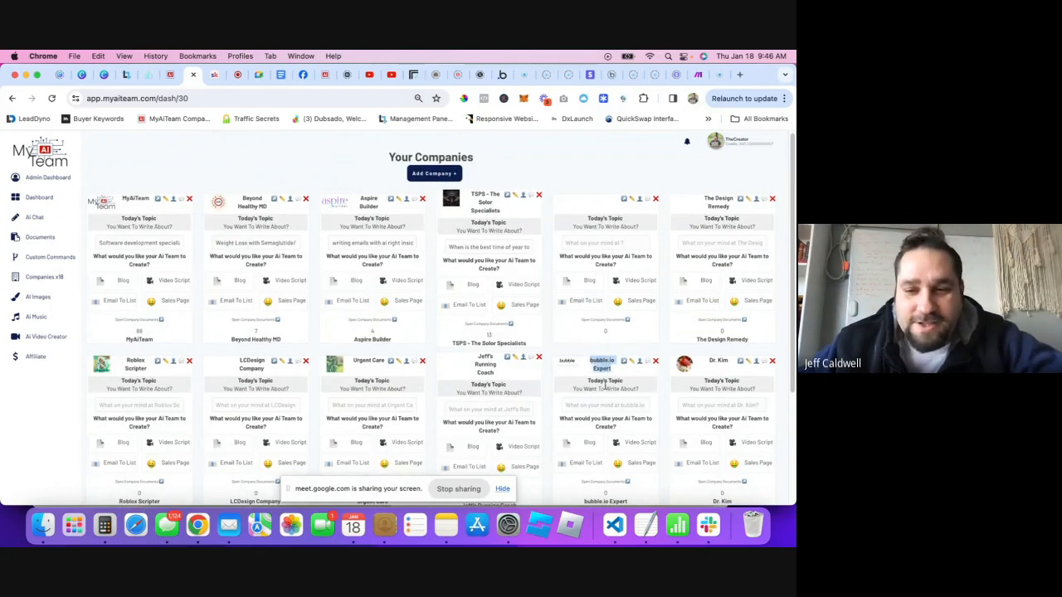
click(649, 365)
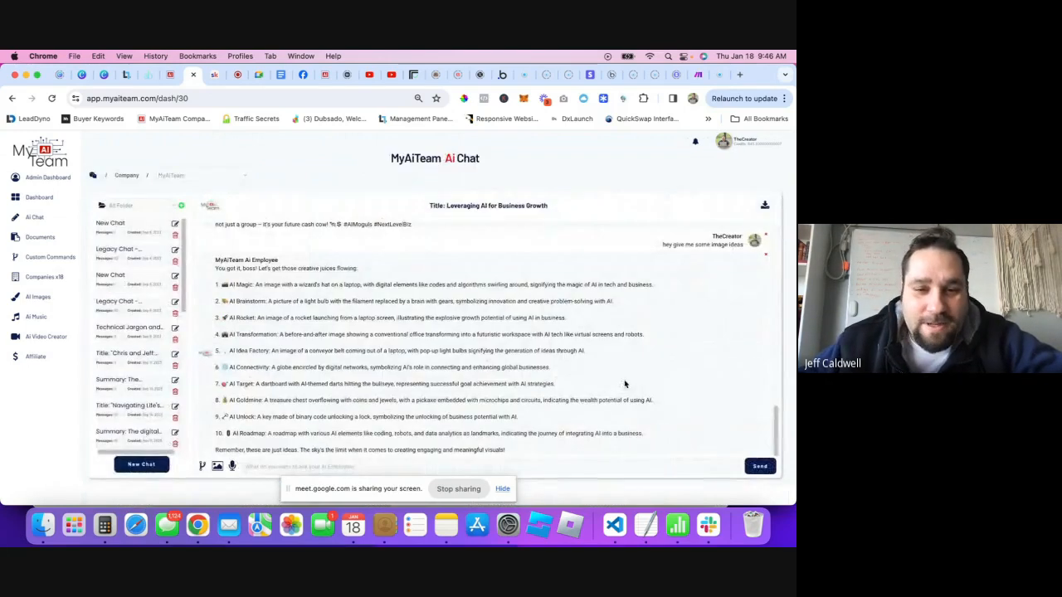
click(191, 175)
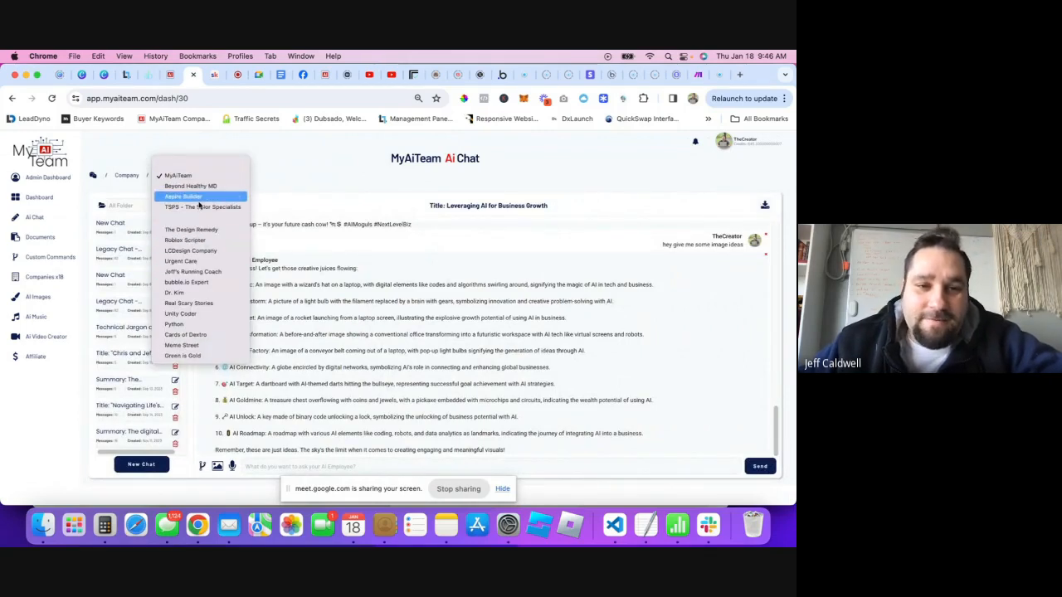
- Chat as bubble.io Expert, then browse AI Images, Dashboard, AI Chat and Documents
click(187, 283)
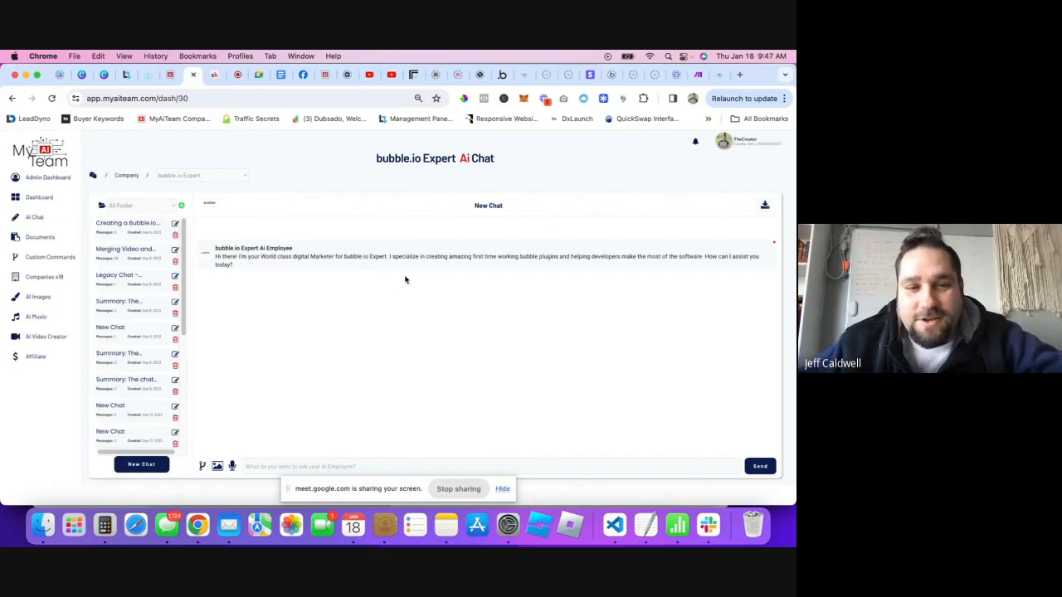
click(36, 297)
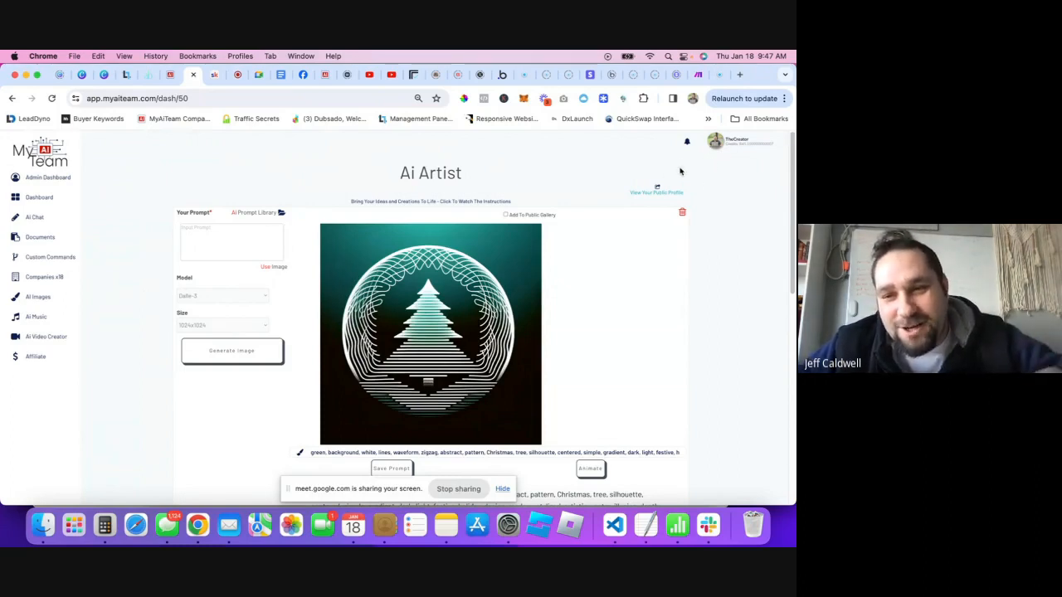
click(32, 200)
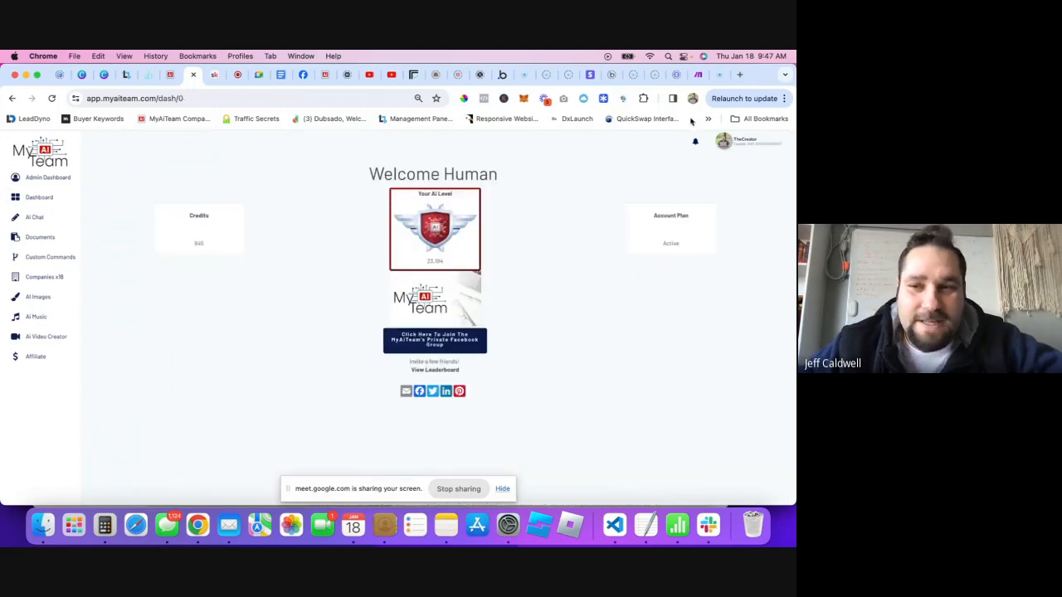
click(34, 217)
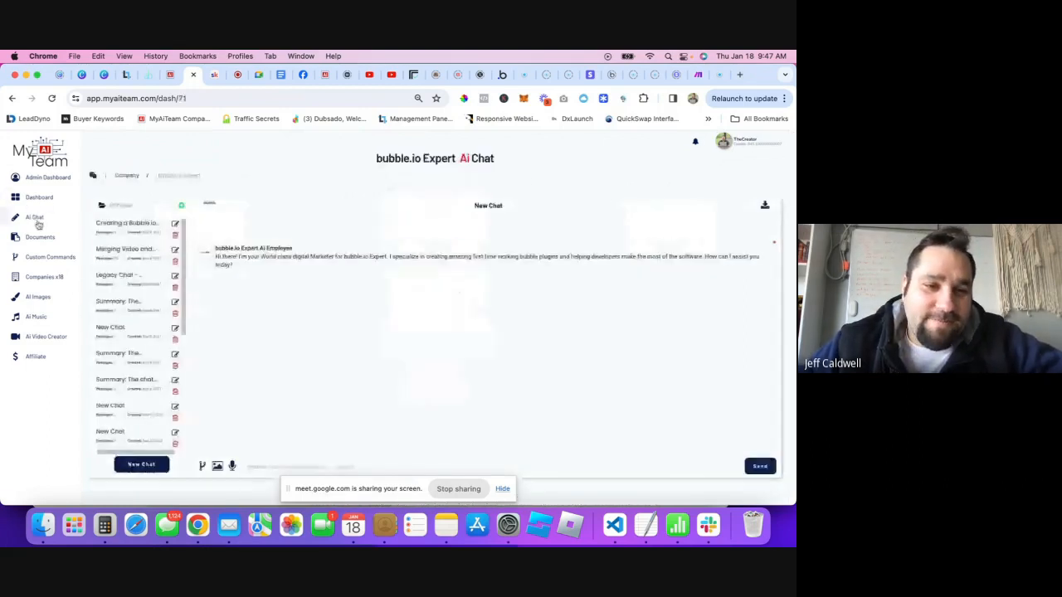
click(40, 238)
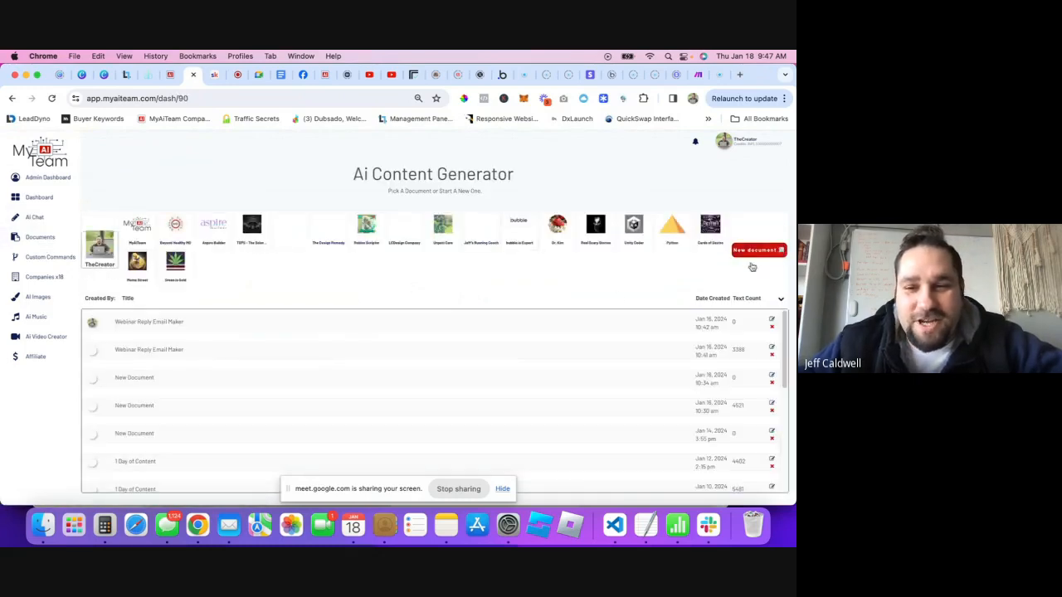
- Start a new Ai Writer document, then go to the Your Companies page
click(294, 329)
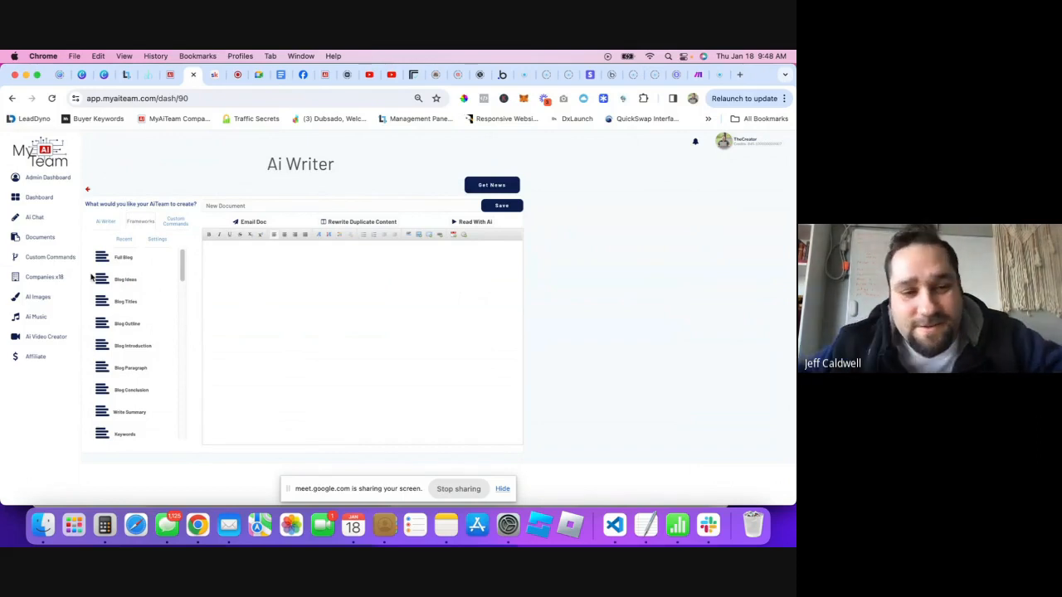
click(28, 280)
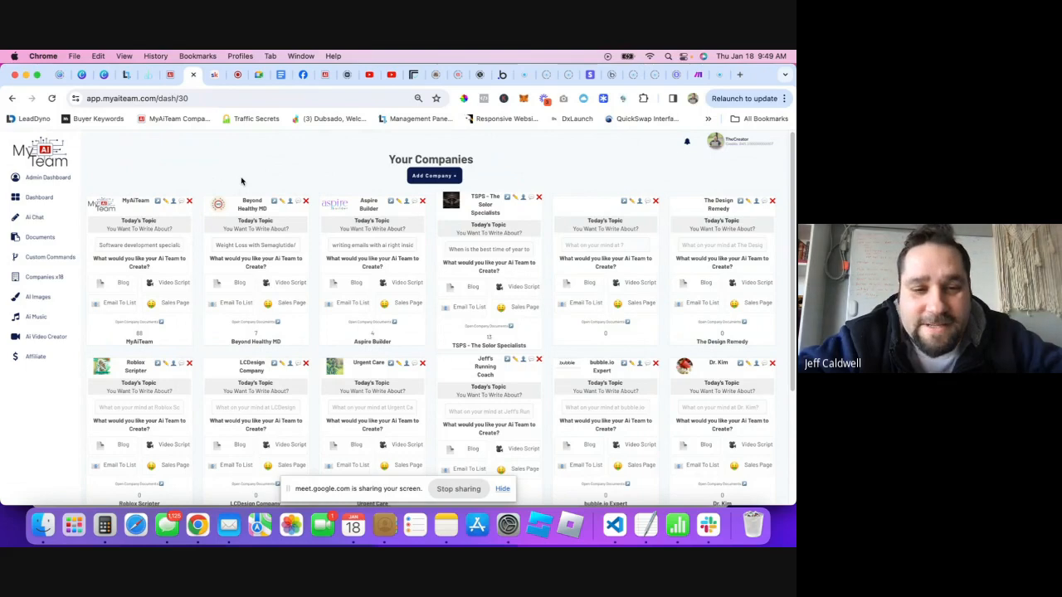
- Return to the Bubble apps dashboard and open the Aicopygod app in the editor
click(502, 75)
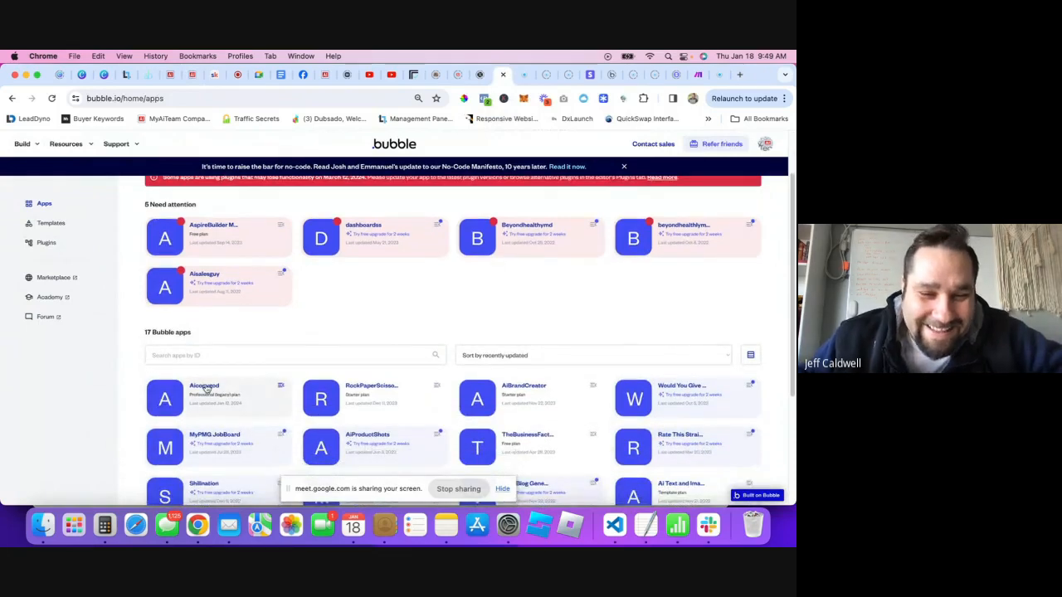
click(205, 388)
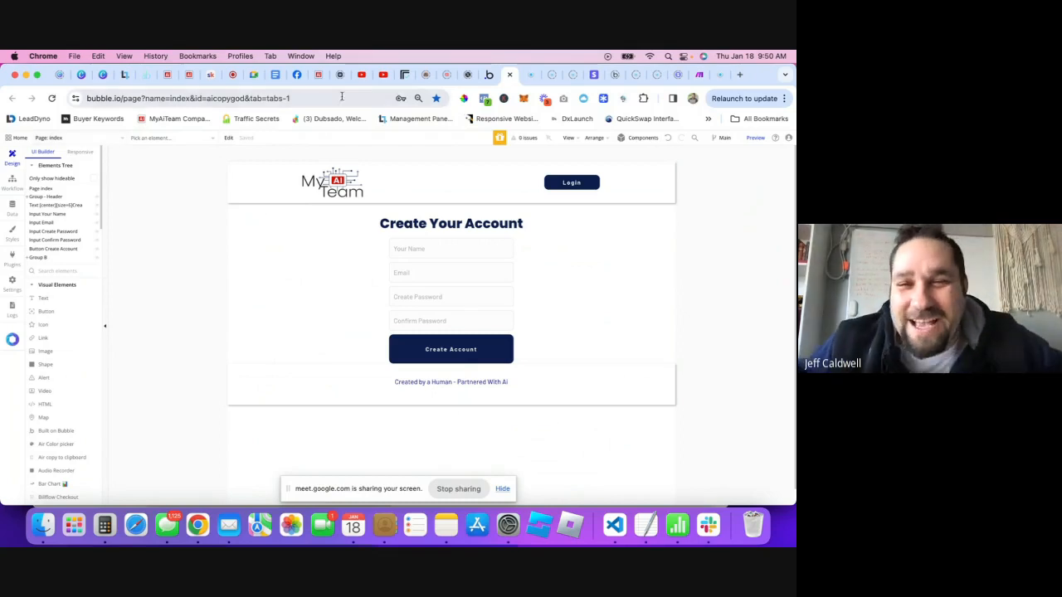
click(78, 140)
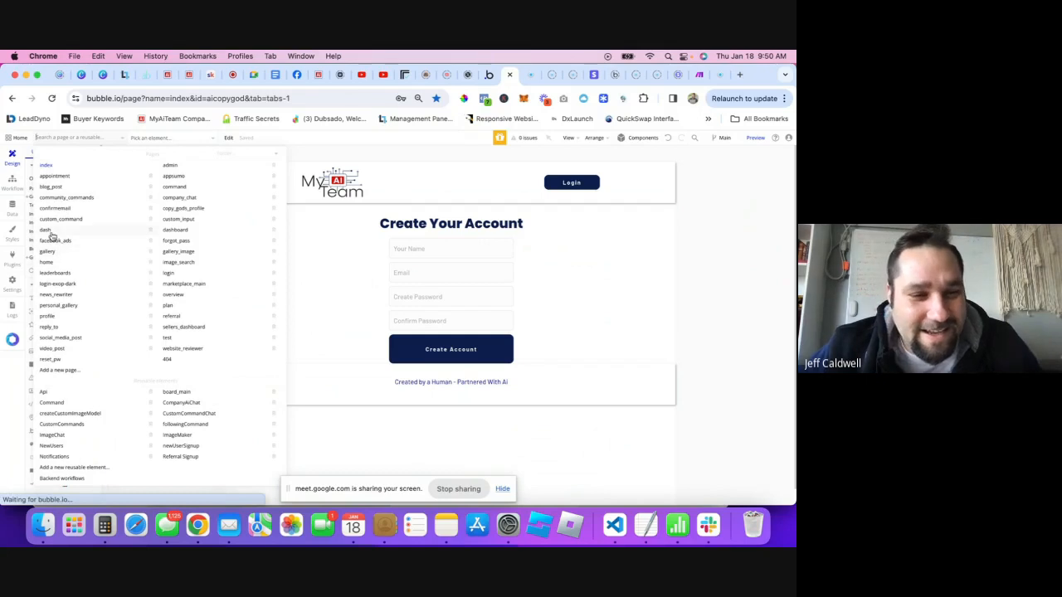
click(56, 232)
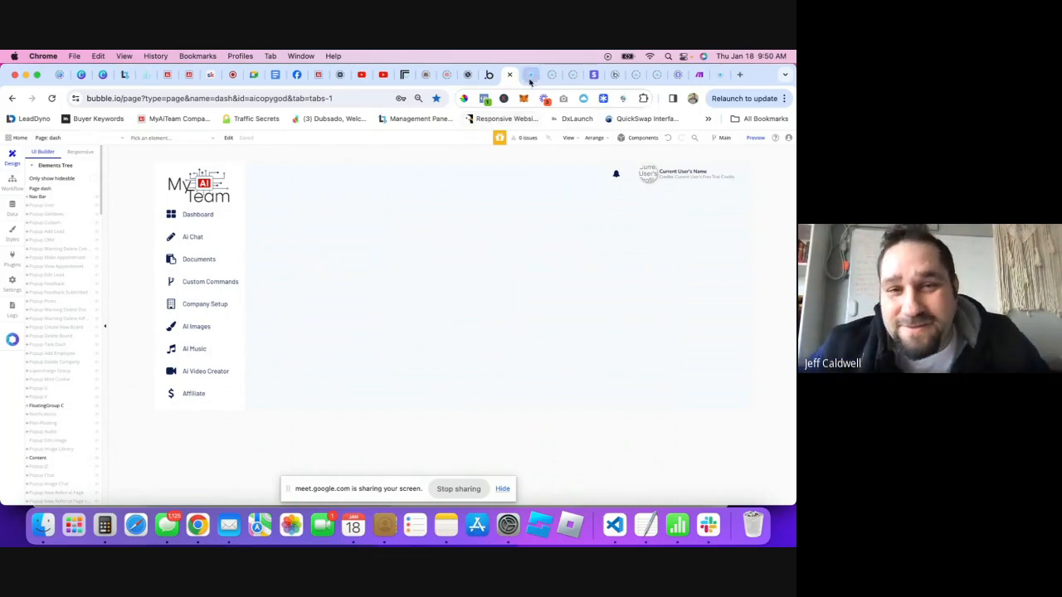
click(175, 77)
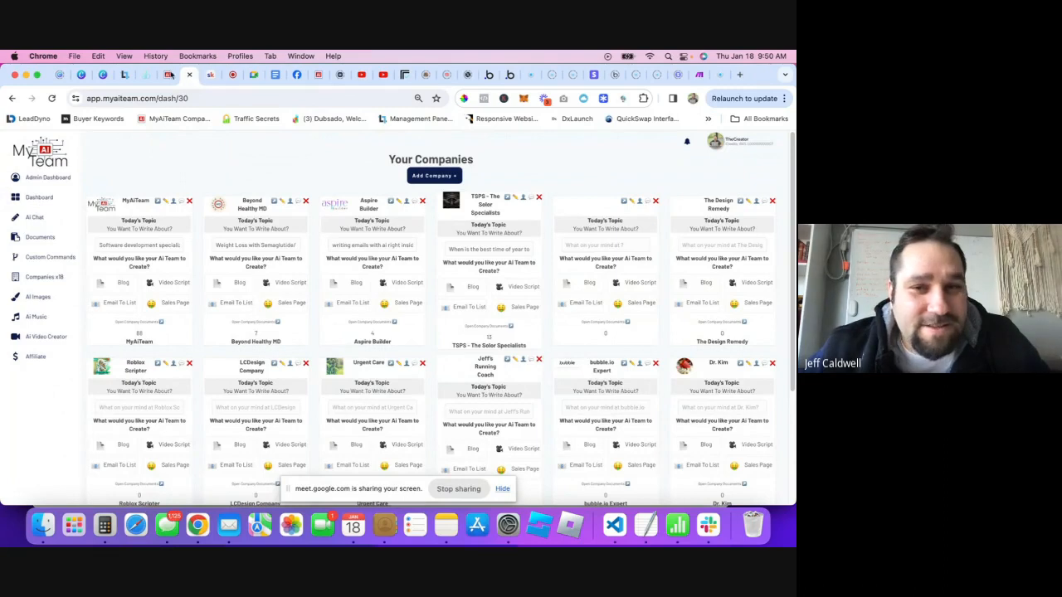
click(507, 80)
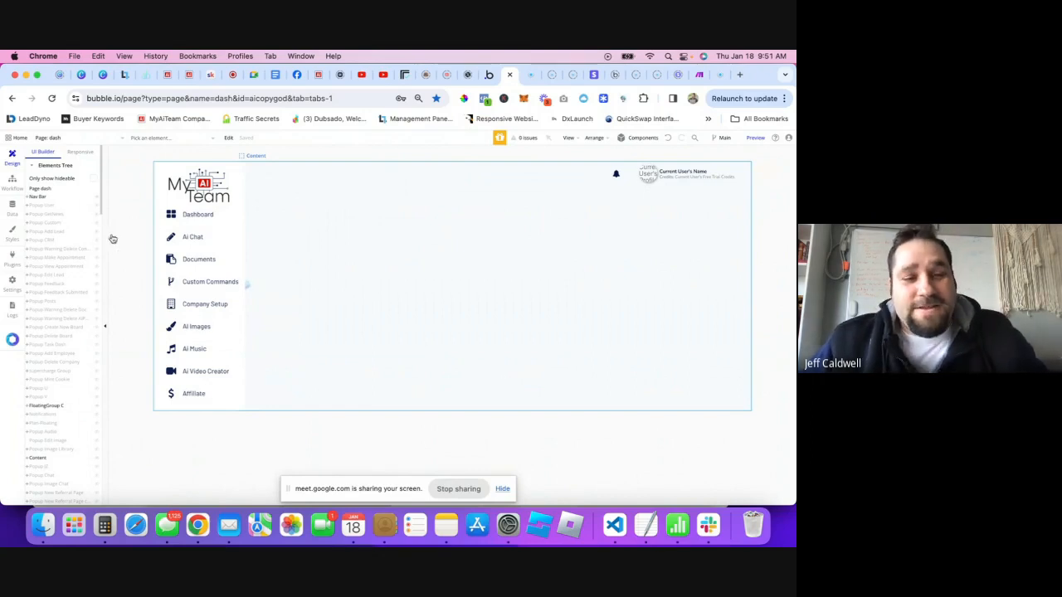
scroll(58, 283, down, 2)
scroll(58, 283, up, 3)
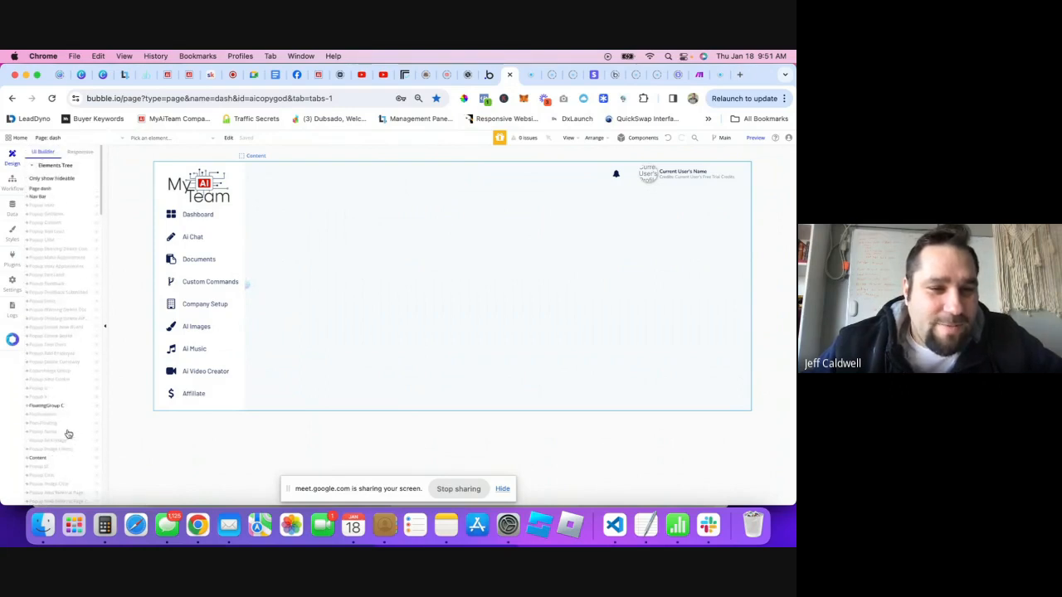
click(191, 215)
scroll(69, 404, down, 4)
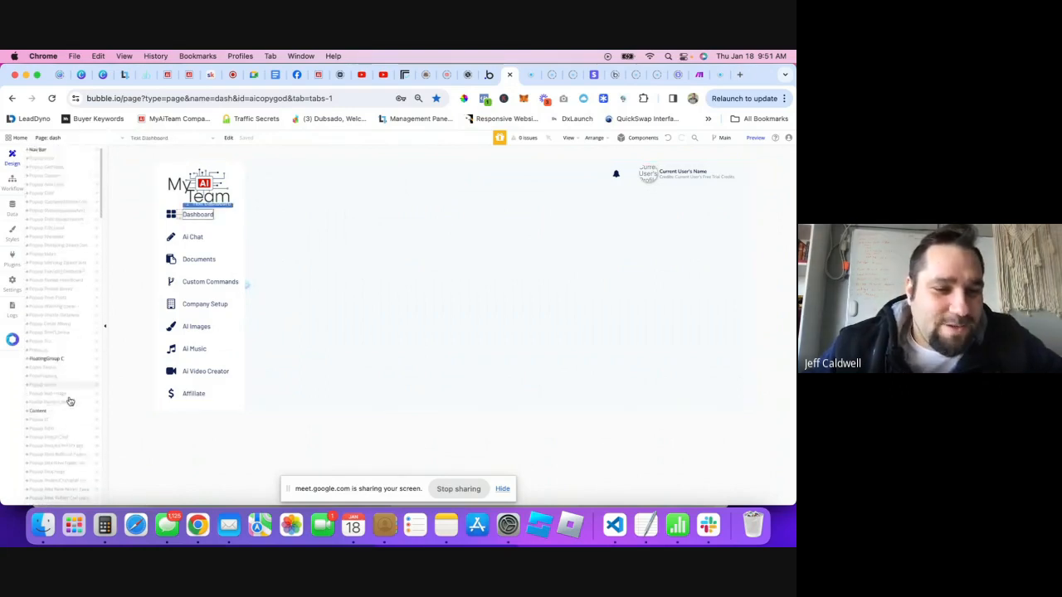
scroll(62, 320, up, 4)
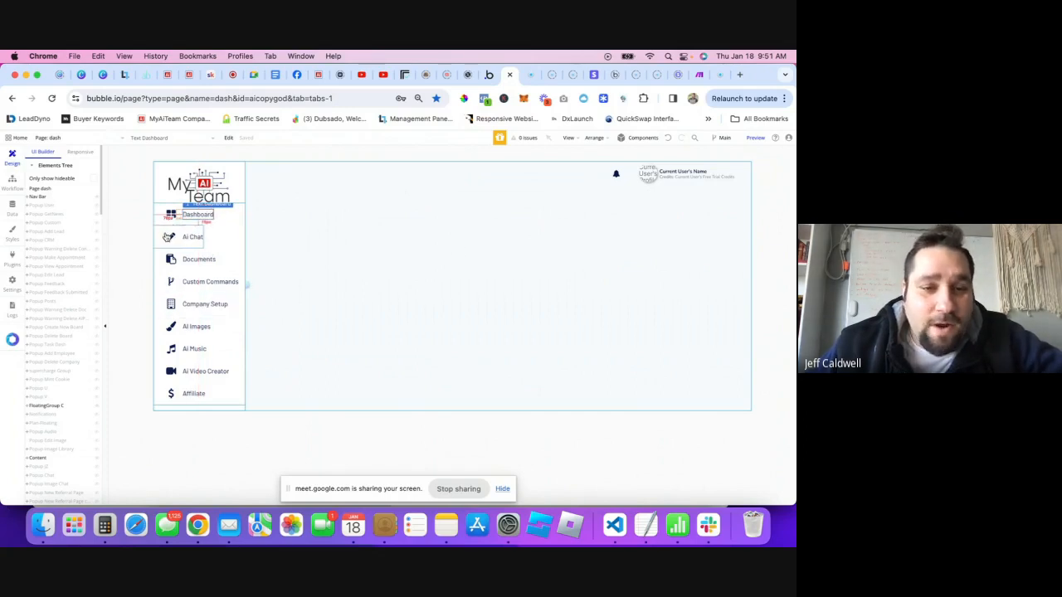
click(188, 239)
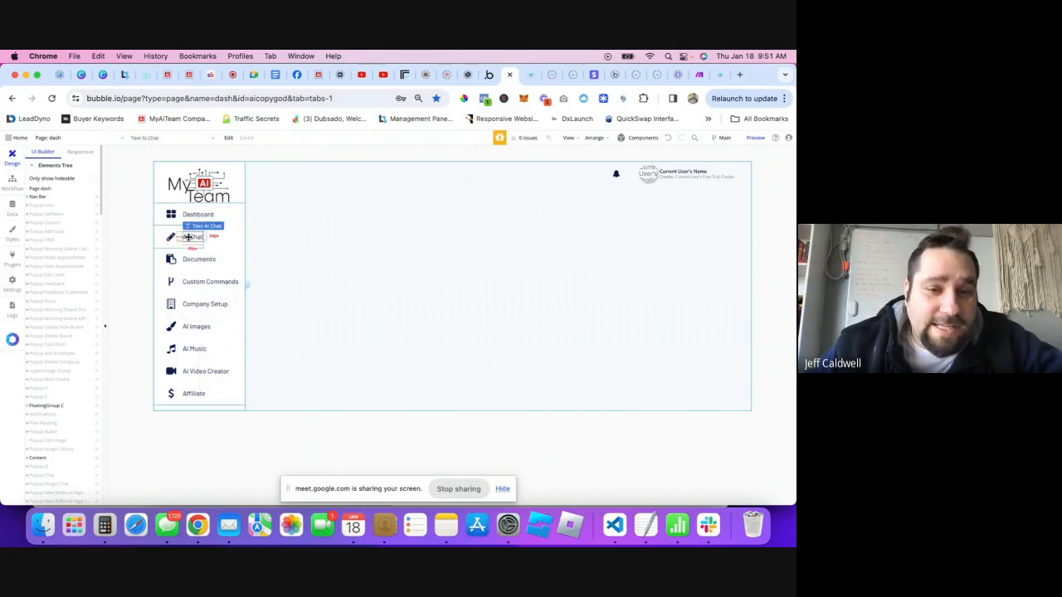
double_click(187, 237)
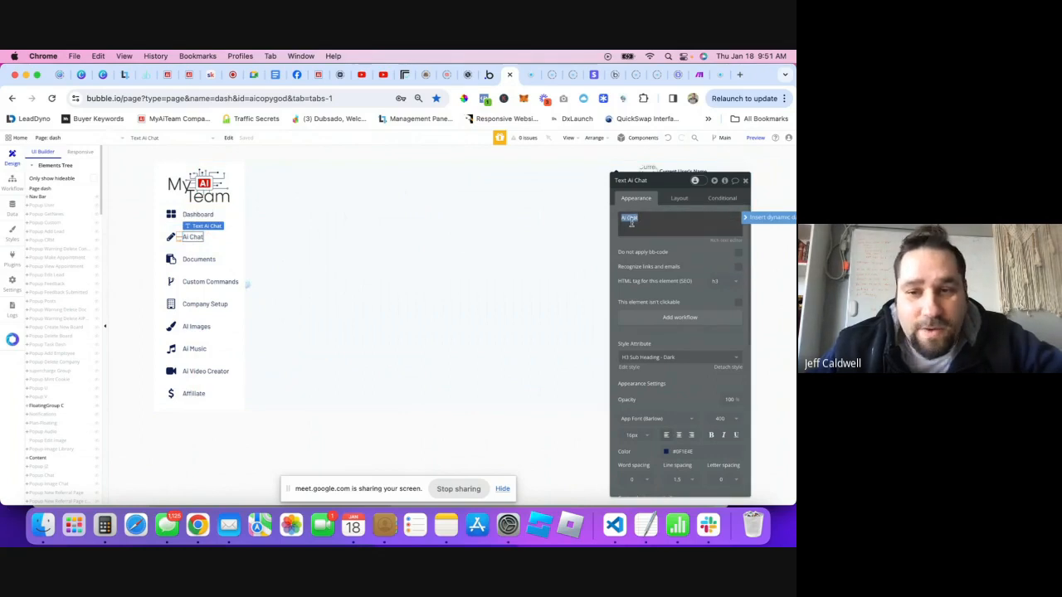
text(hi)
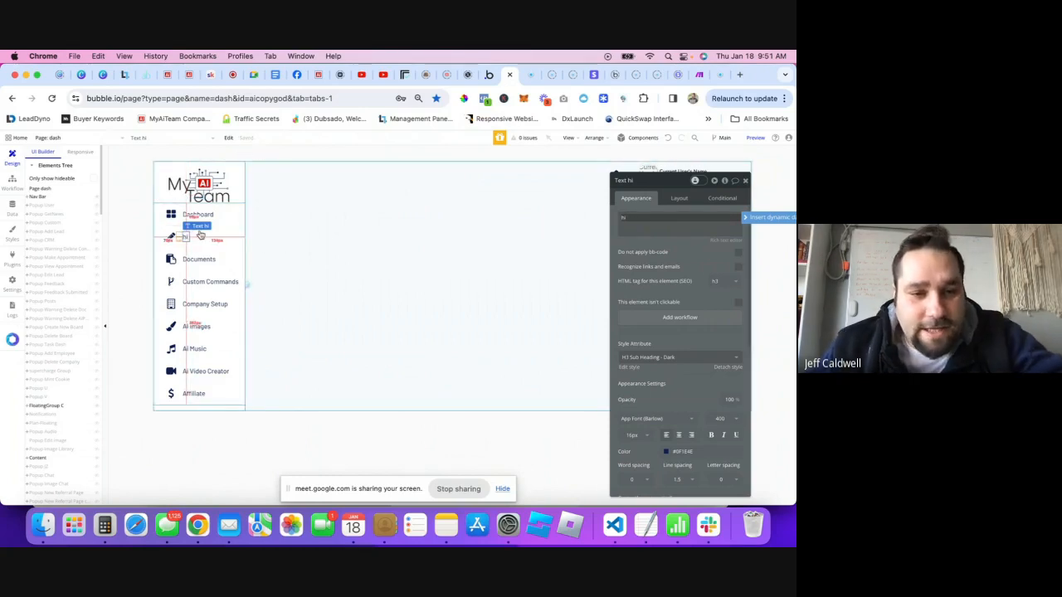
click(669, 139)
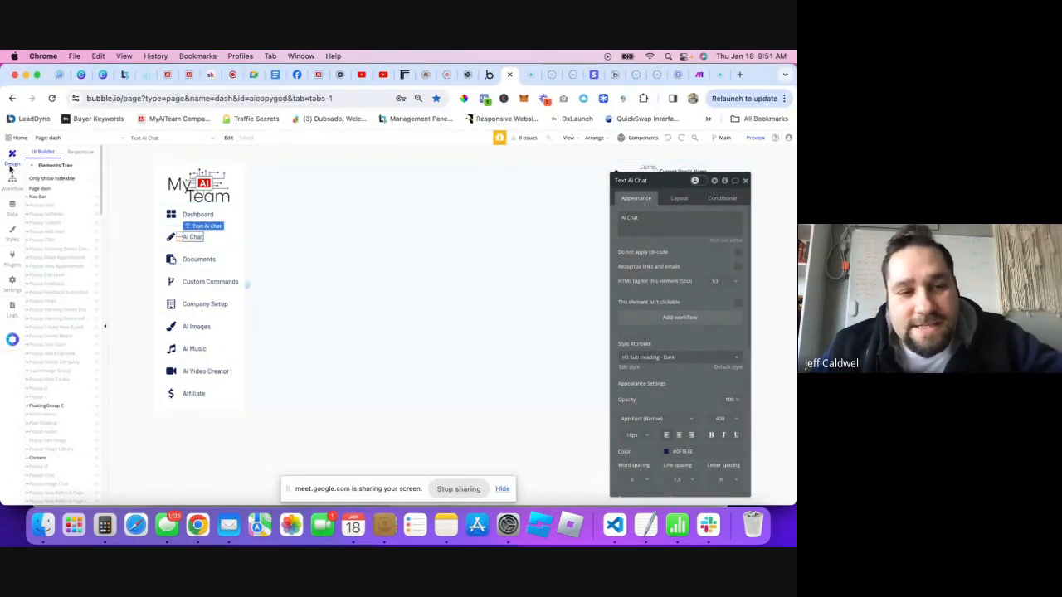
click(745, 181)
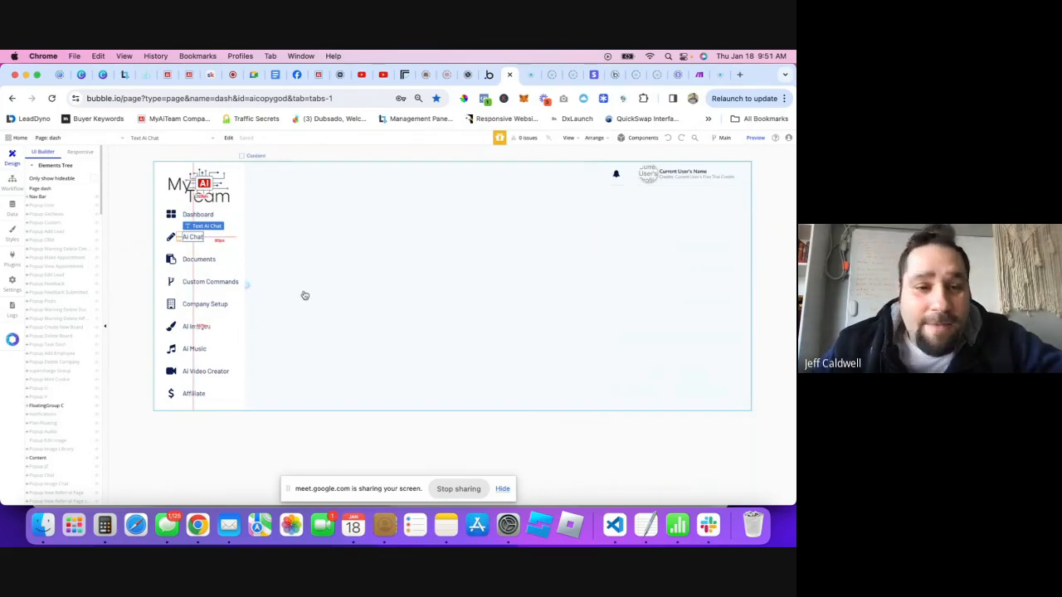
- Place a Button from Visual Elements on the dash page, then delete it again
scroll(53, 413, down, 5)
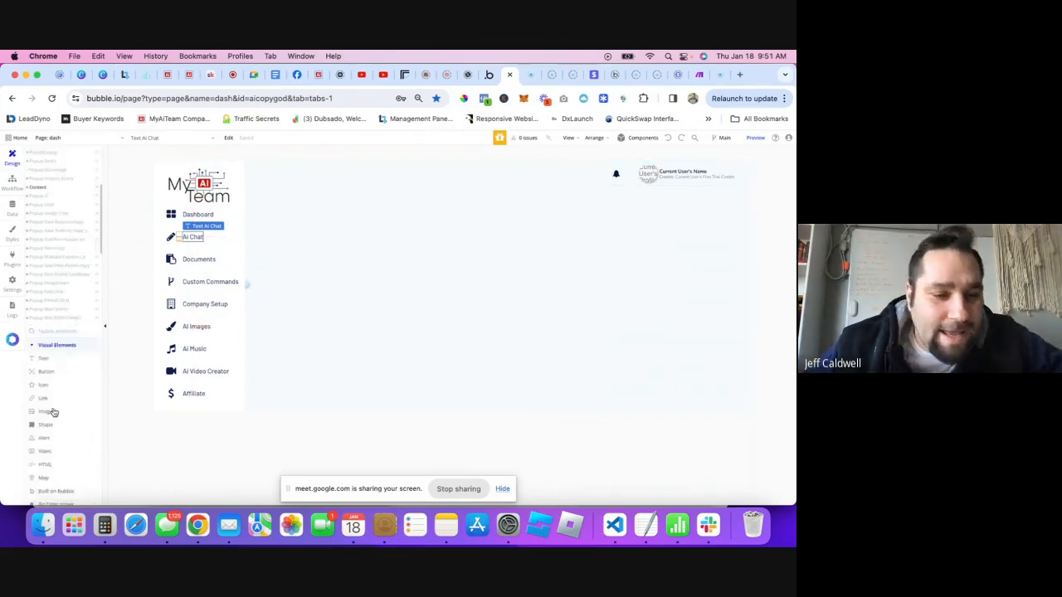
scroll(65, 237, up, 10)
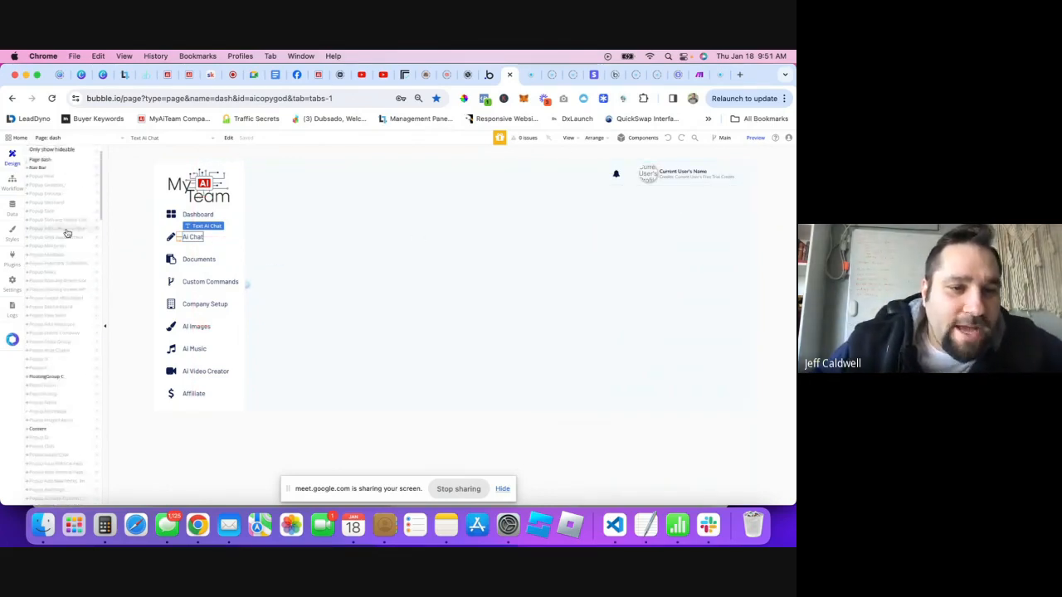
scroll(67, 233, down, 5)
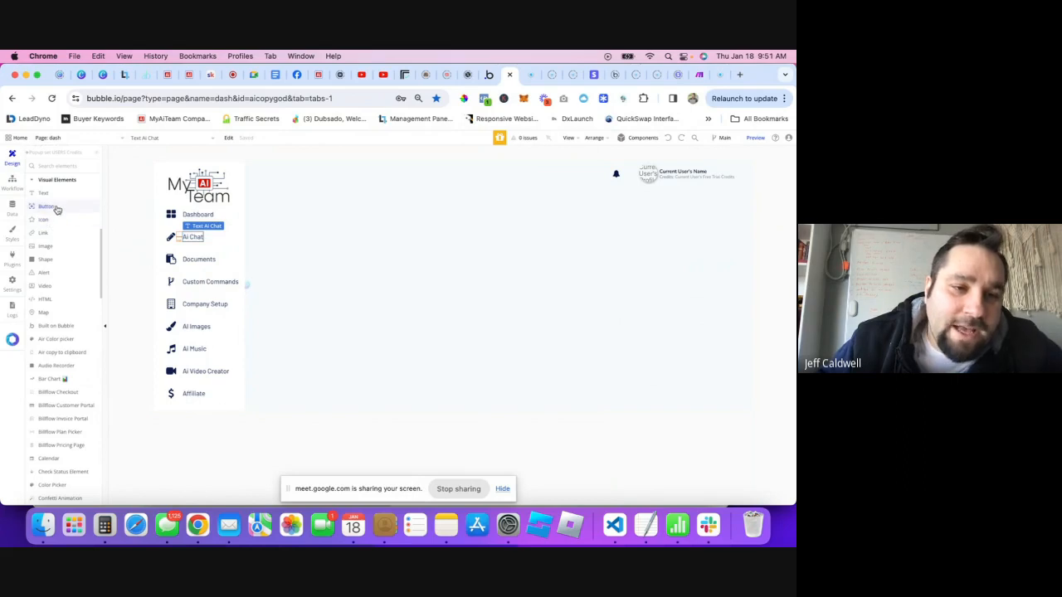
click(43, 206)
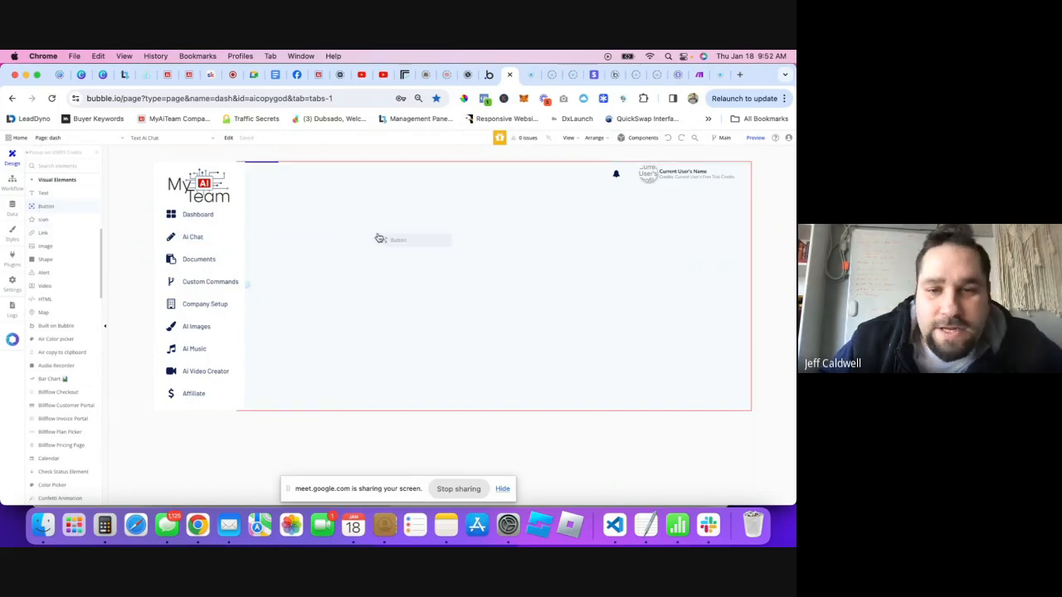
click(242, 268)
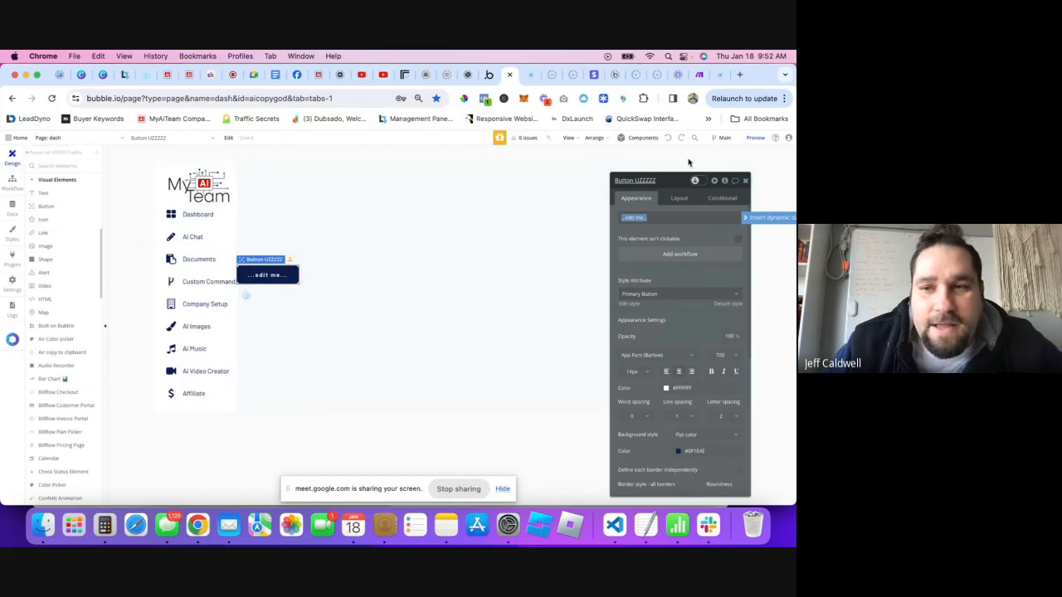
click(669, 139)
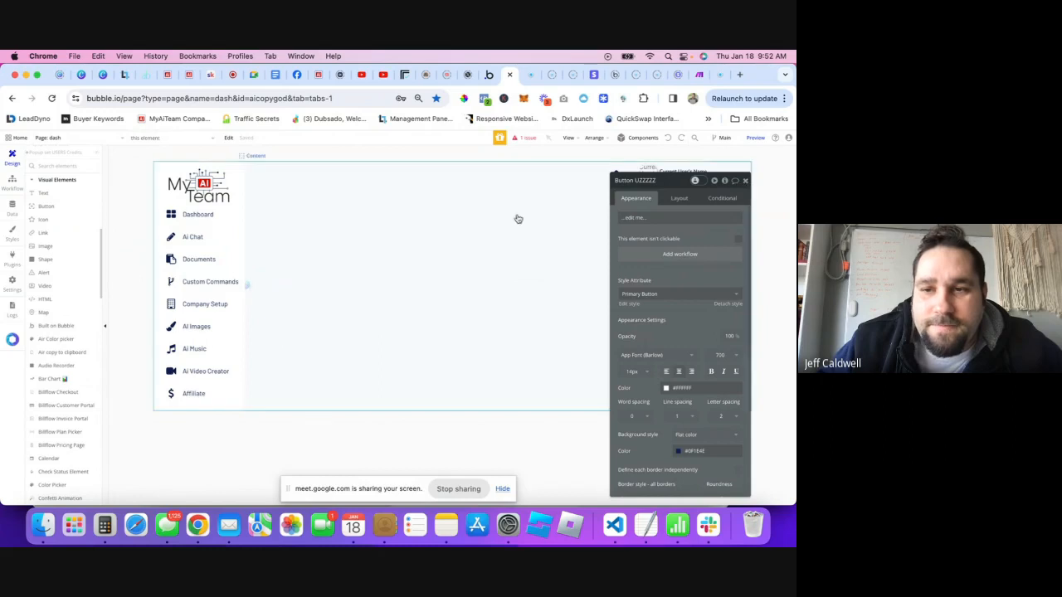
- Expand the Content group in the Elements Tree and open the 'Page: dash' selector list
scroll(52, 224, up, 1)
scroll(51, 224, up, 2)
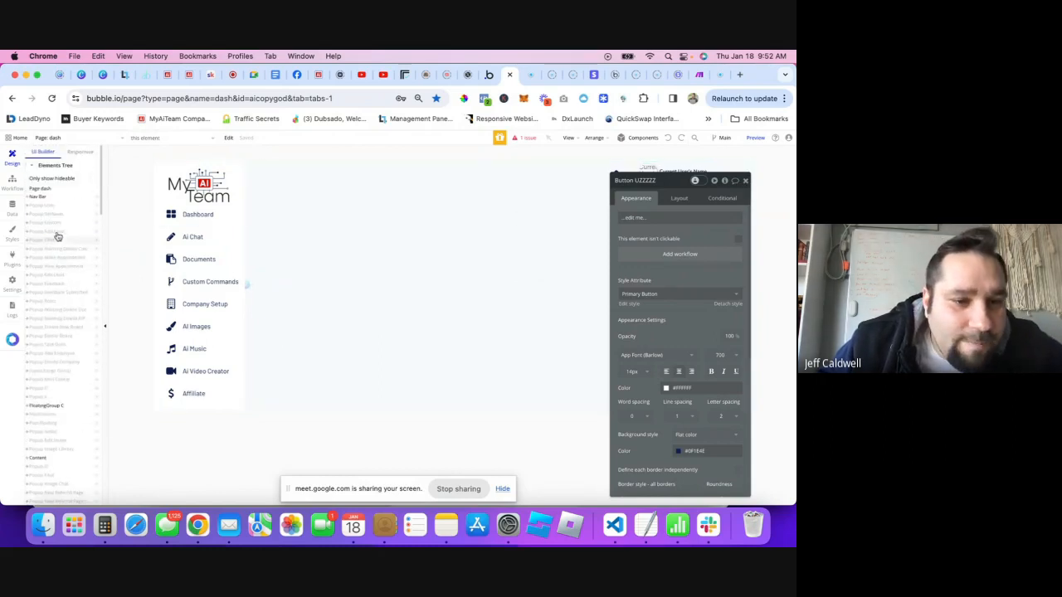
scroll(44, 425, up, 3)
scroll(44, 425, down, 1)
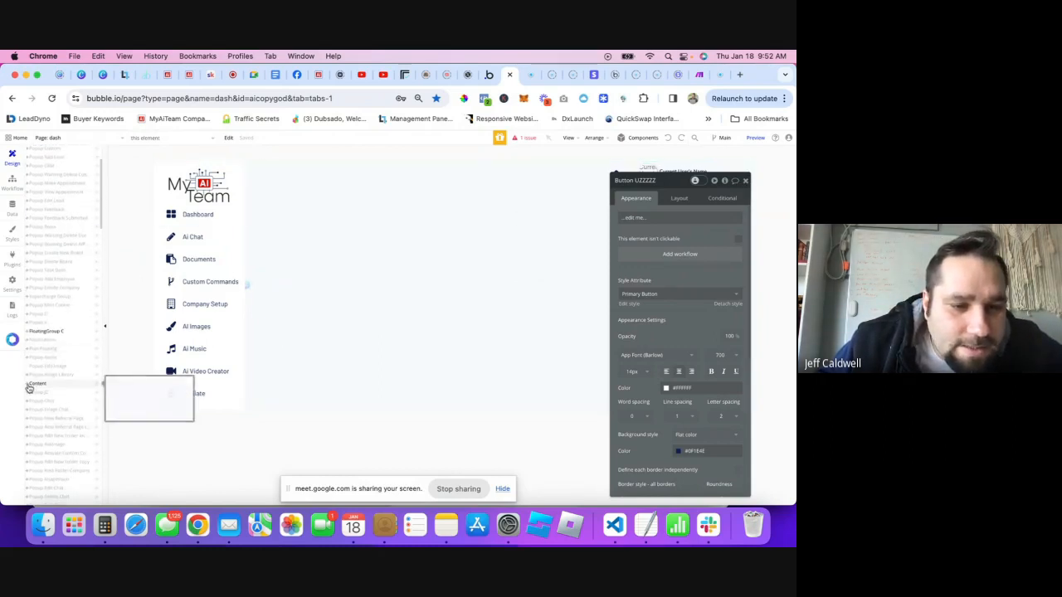
click(27, 384)
click(26, 384)
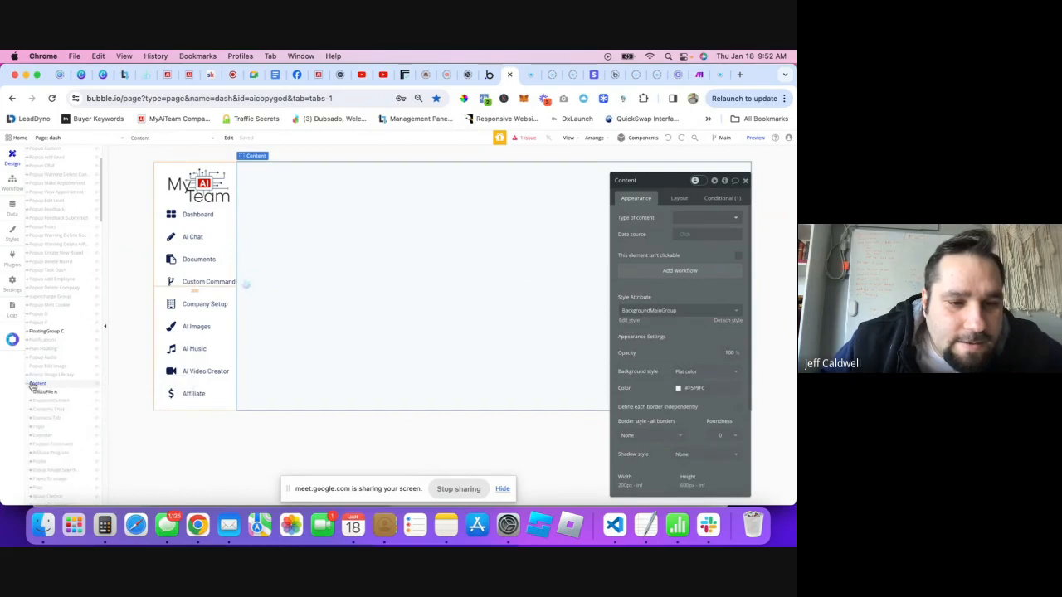
scroll(50, 387, down, 1)
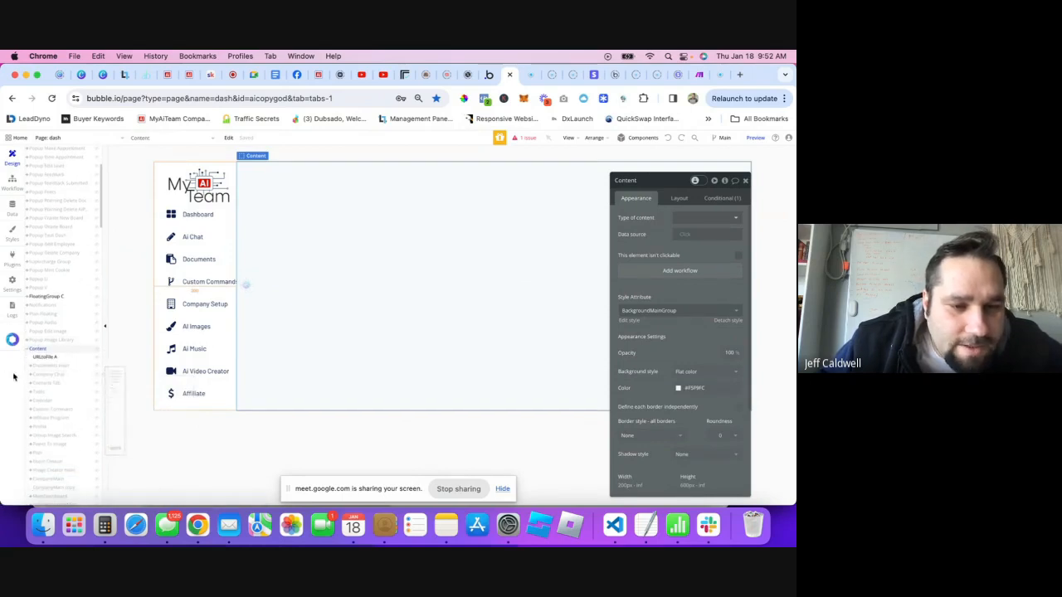
scroll(62, 386, down, 2)
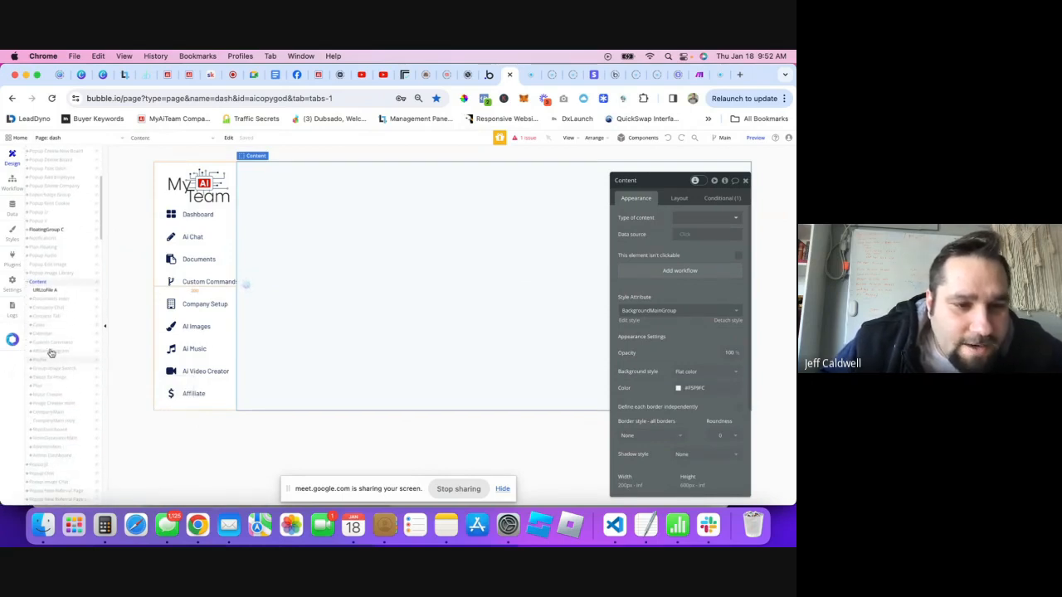
scroll(83, 415, down, 10)
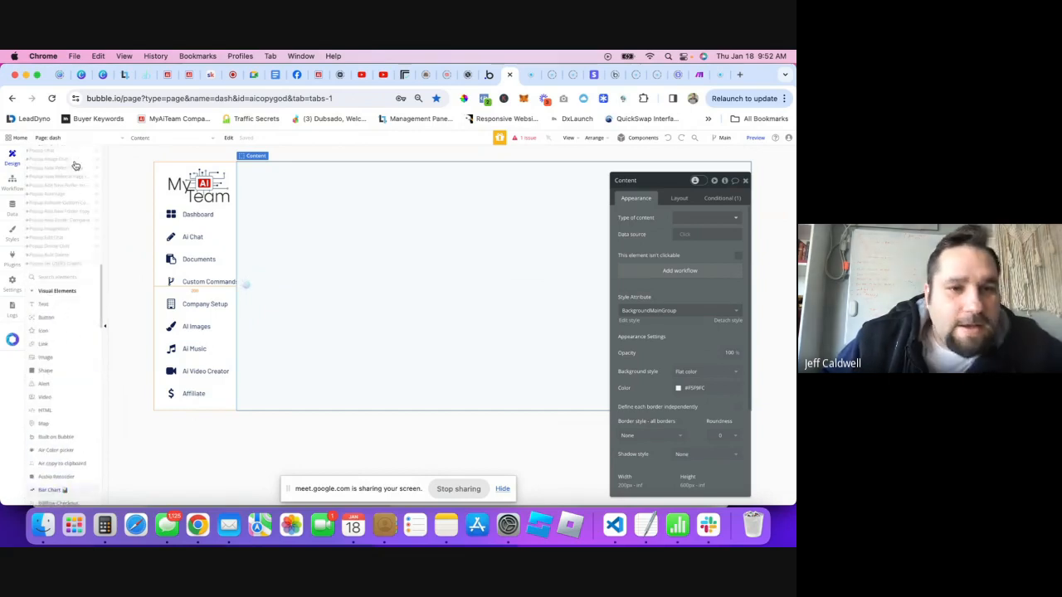
click(95, 140)
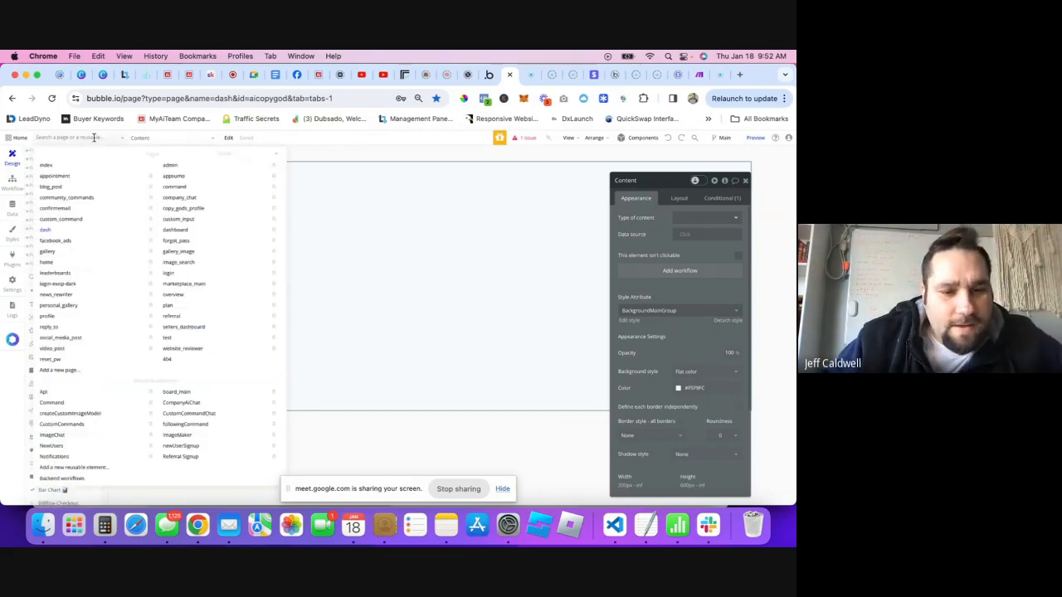
- View the CompanyAIChat reusable element, then switch back to the dash page
click(184, 405)
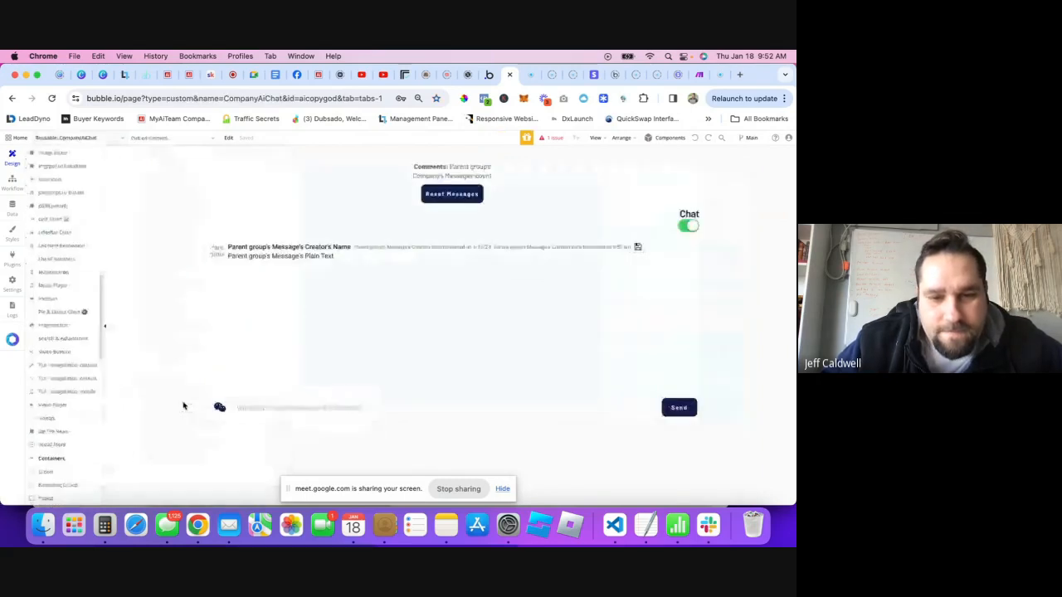
click(90, 138)
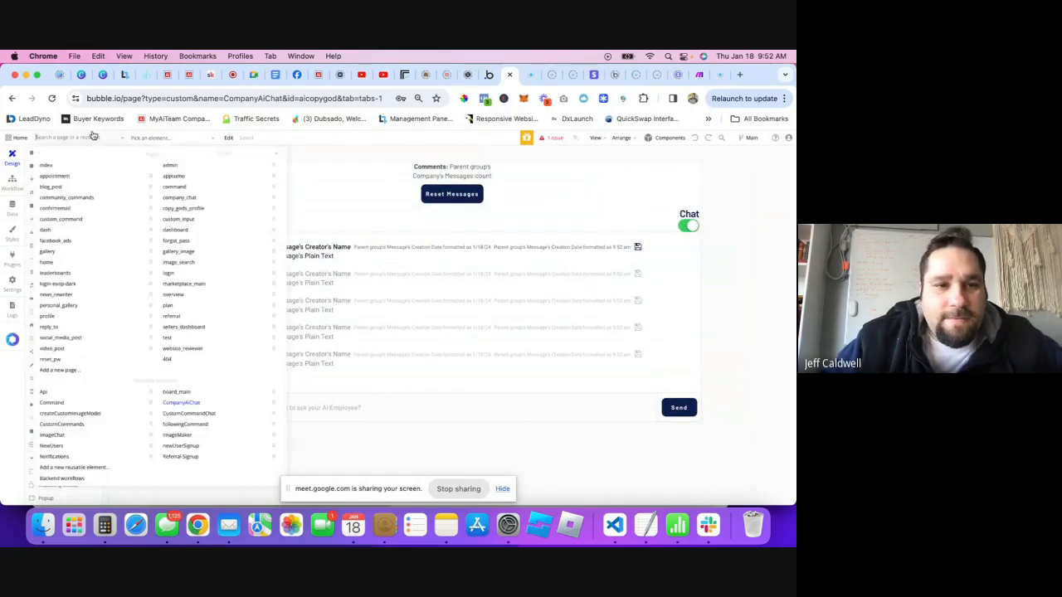
click(51, 232)
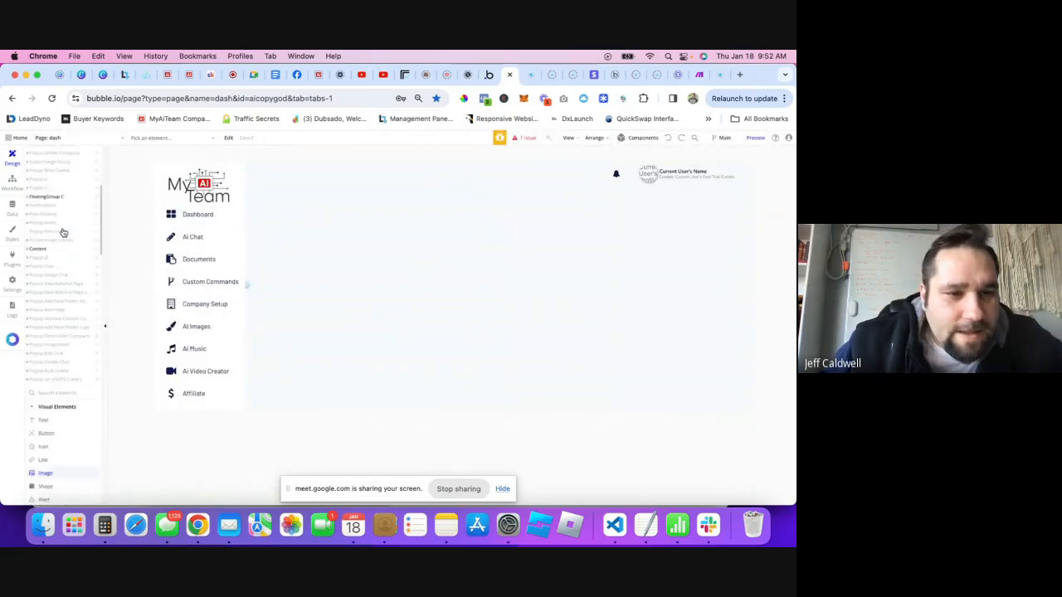
- Expand Content and Company Chat to show the ChatWindow group, then view the live MyAiTeam app
click(27, 249)
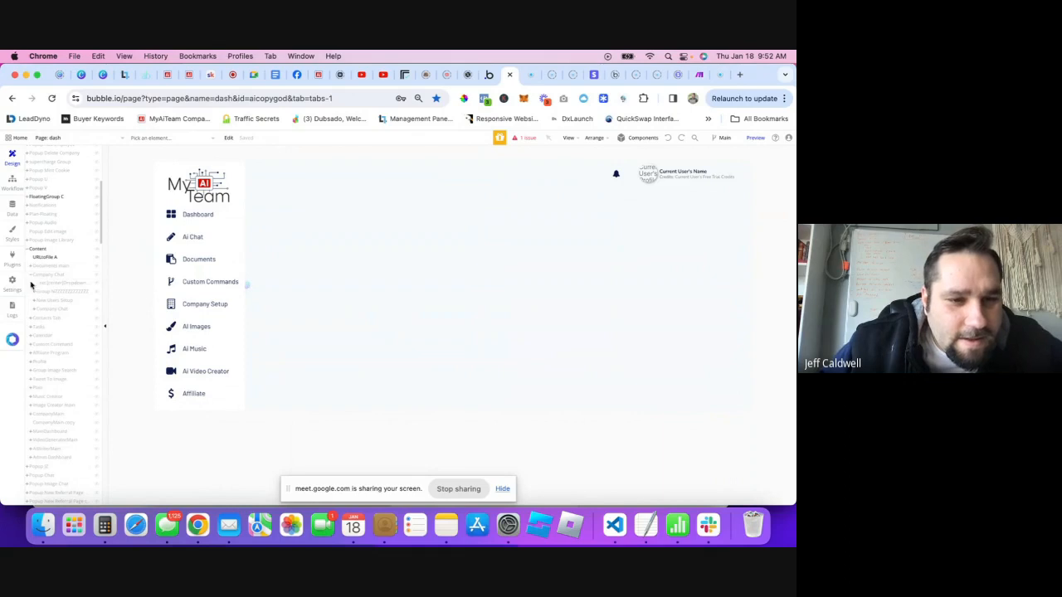
click(34, 308)
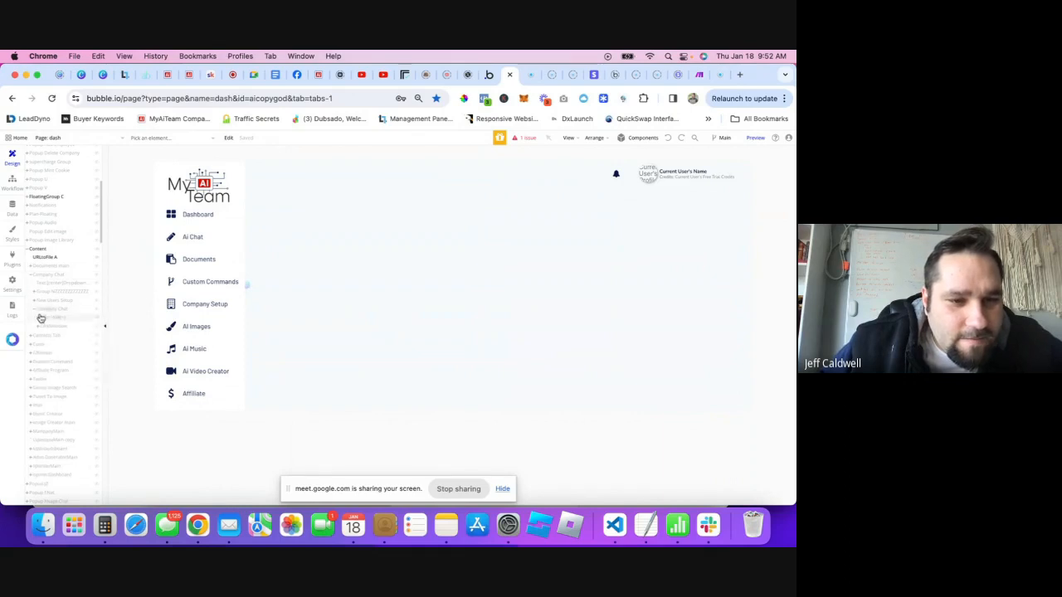
click(97, 327)
scroll(492, 268, down, 1)
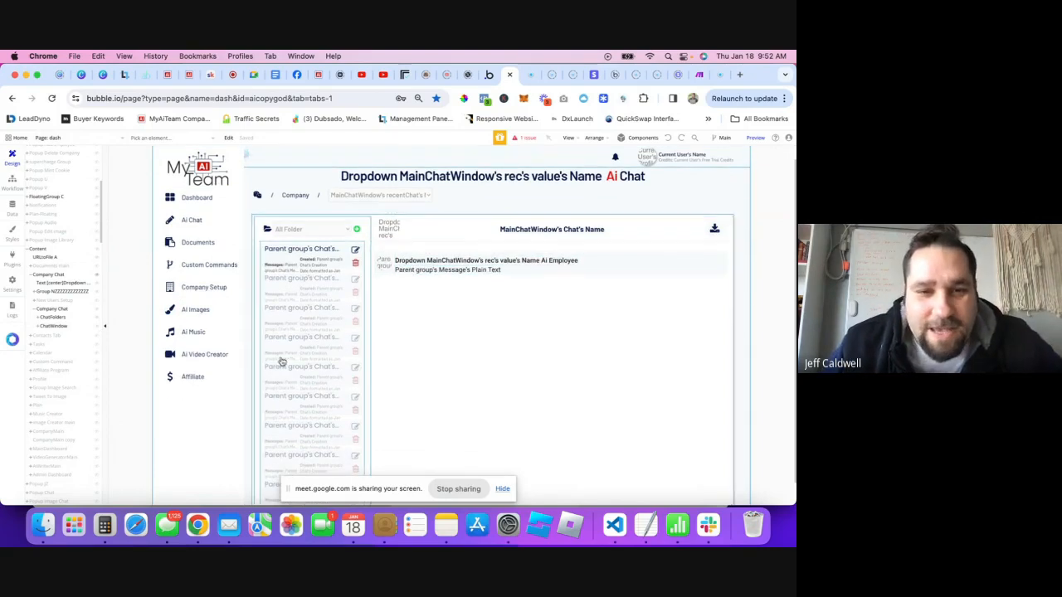
click(189, 77)
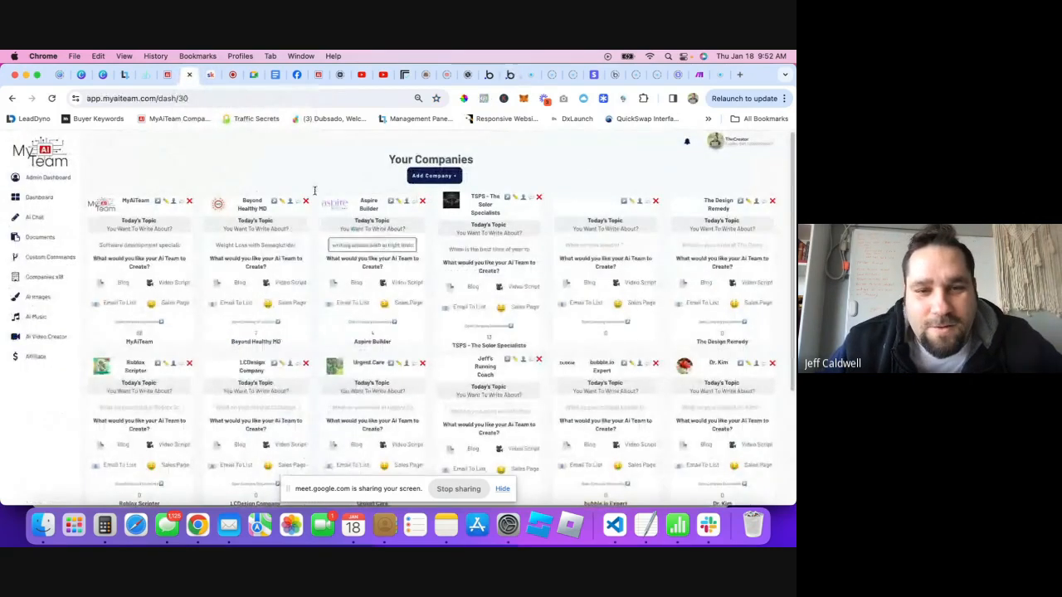
- Open the live app's AI Chat page, then come back to the Bubble editor
click(43, 222)
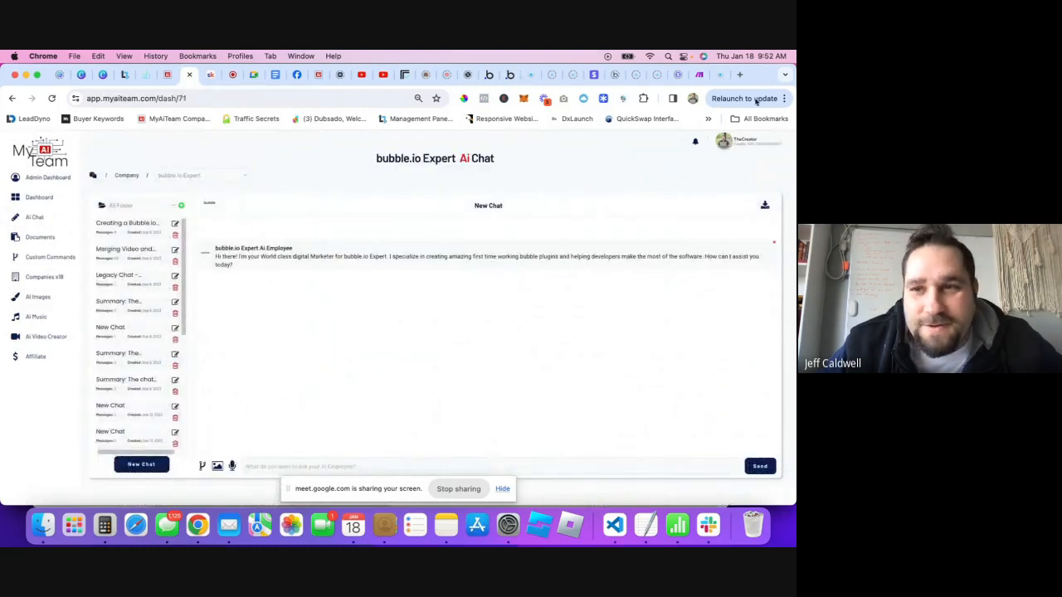
click(509, 75)
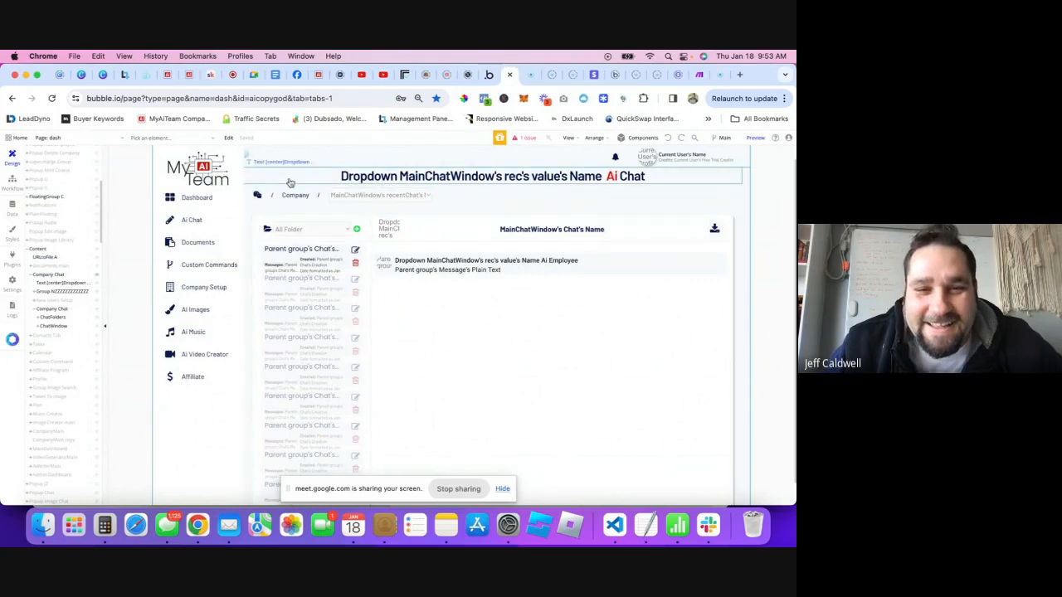
scroll(450, 276, down, 1)
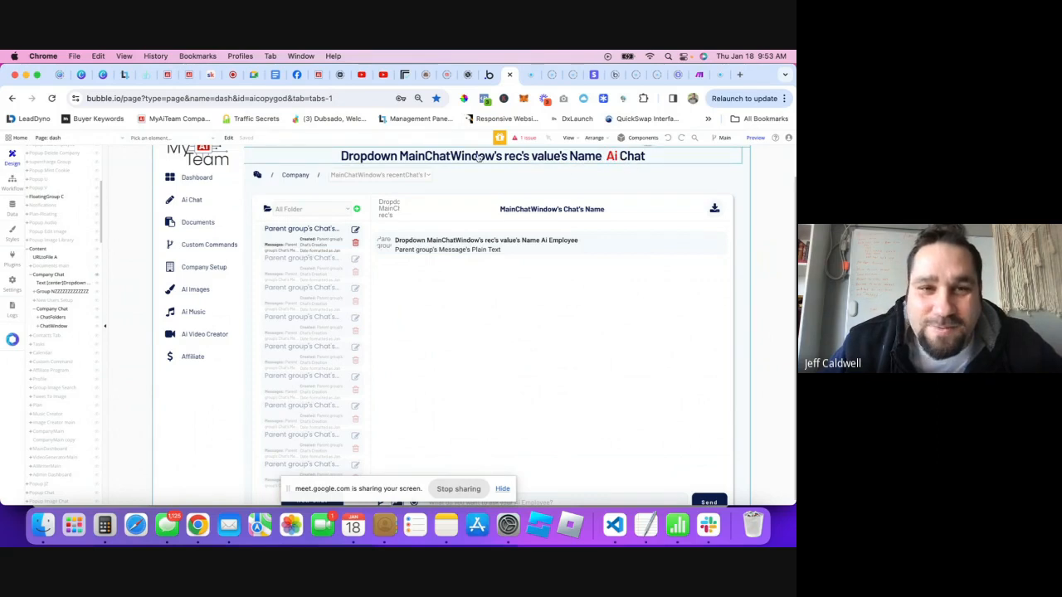
- Switch the live dashboard's chat to the Urgent Care company and return to the editor
click(189, 74)
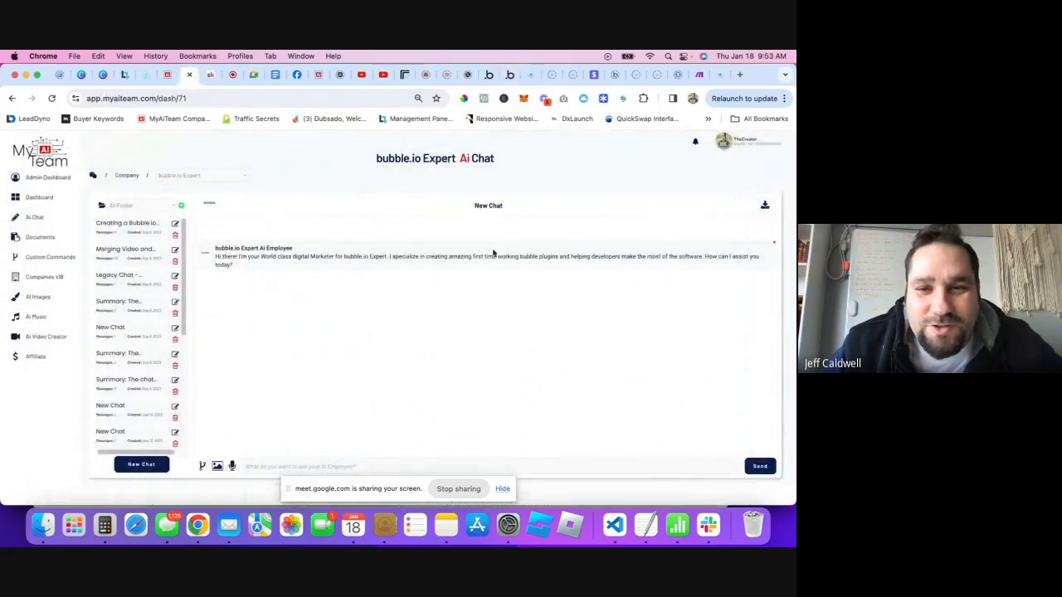
click(216, 175)
click(202, 154)
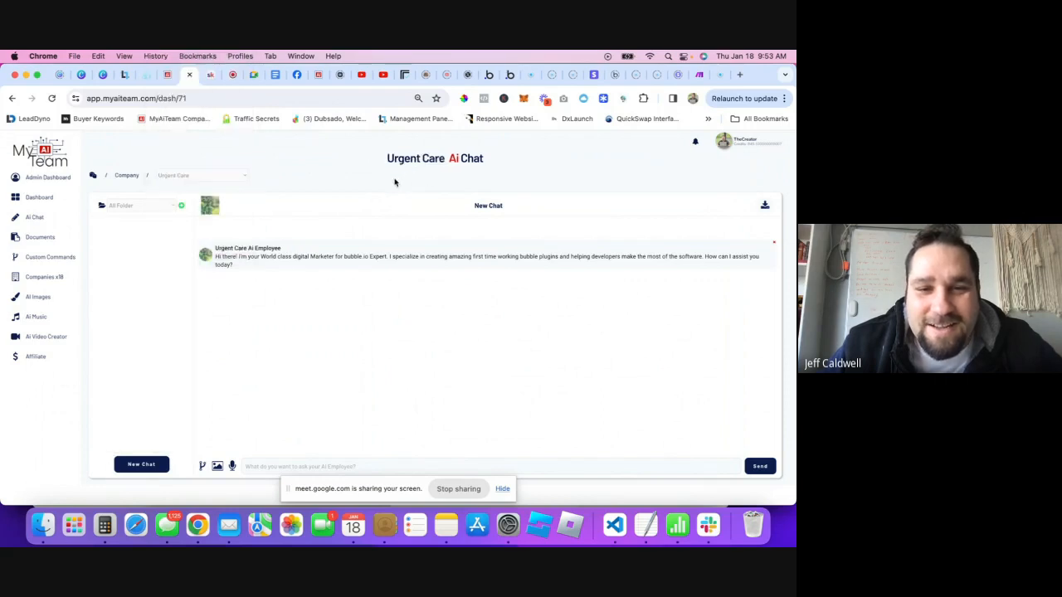
click(194, 175)
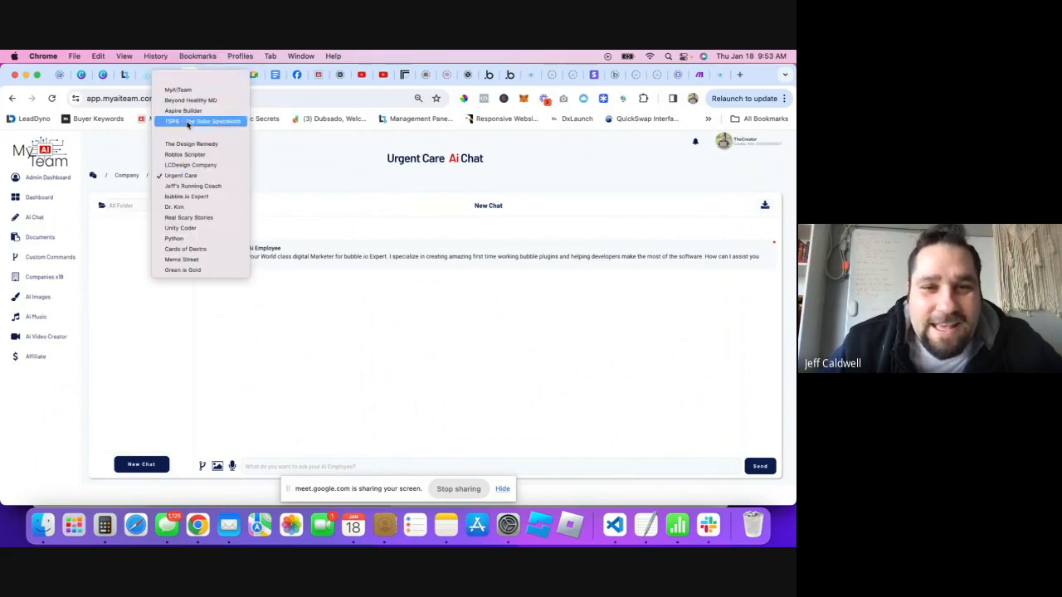
click(448, 162)
click(508, 76)
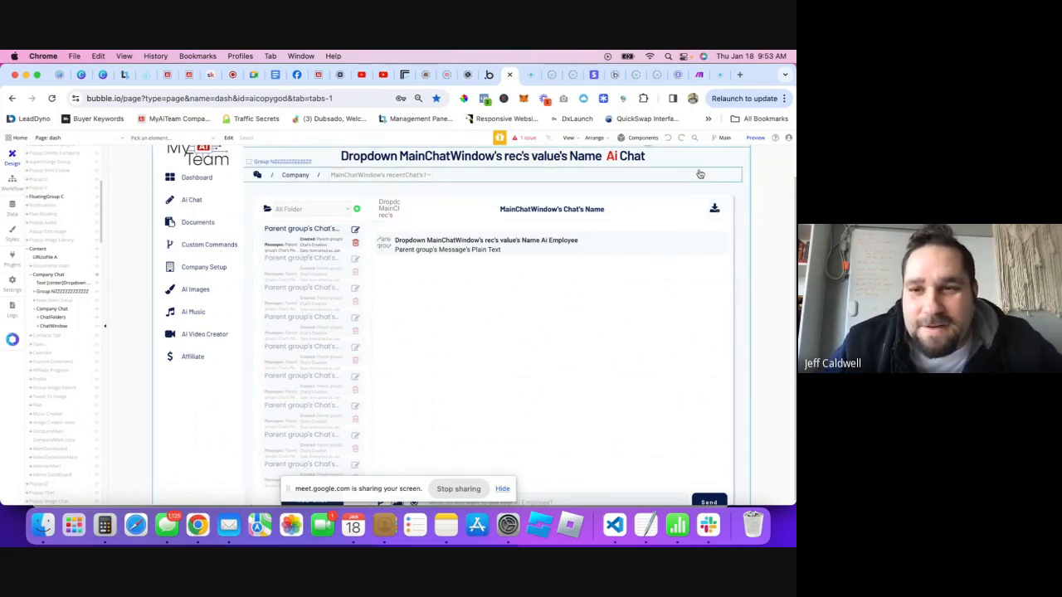
scroll(76, 374, down, 7)
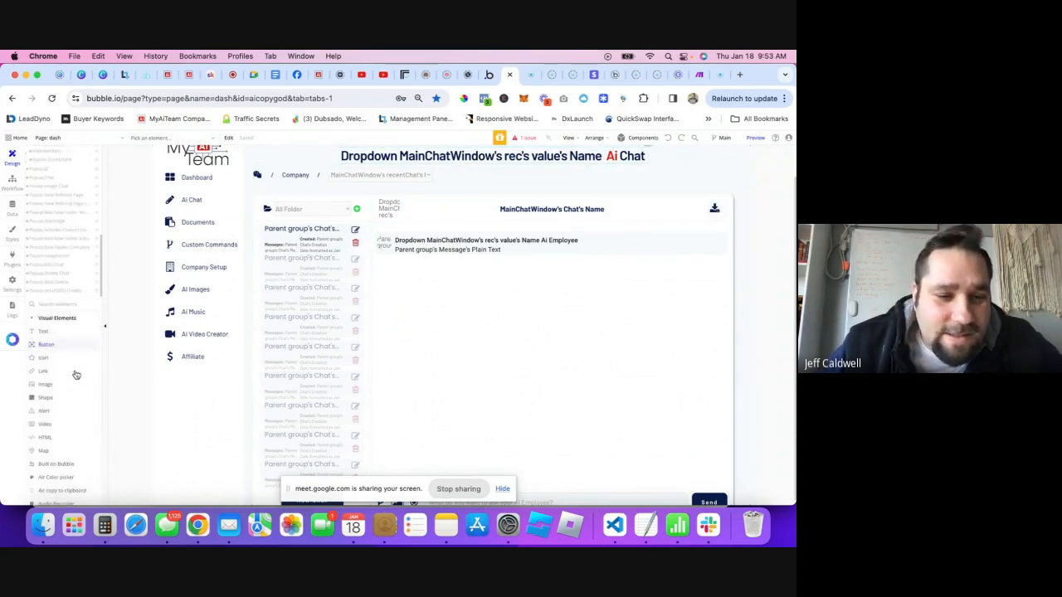
scroll(73, 332, up, 4)
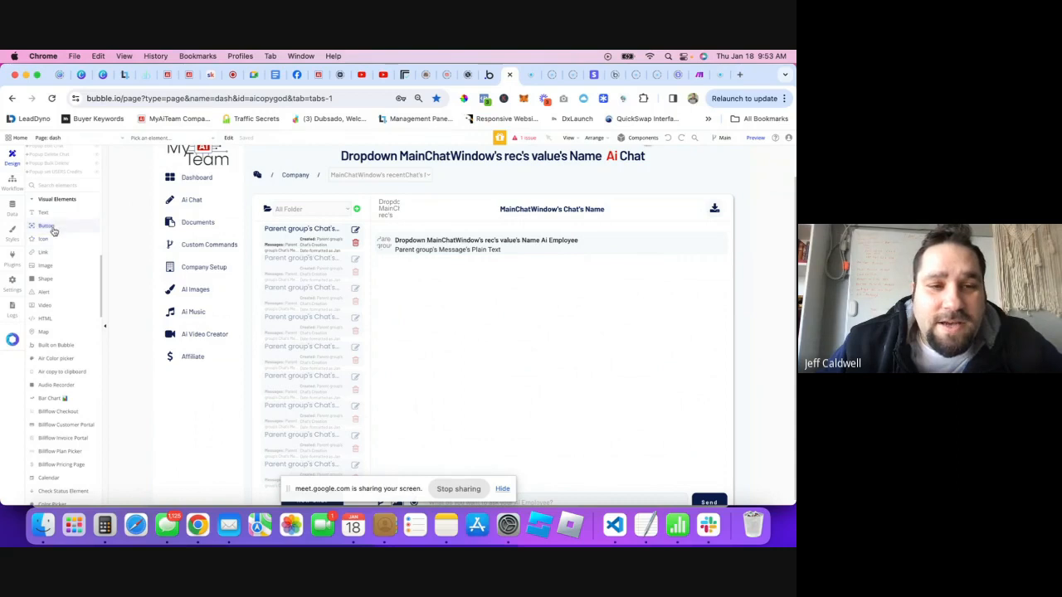
- Grant Basis Lab access to the site and browse its app shell templates
click(603, 100)
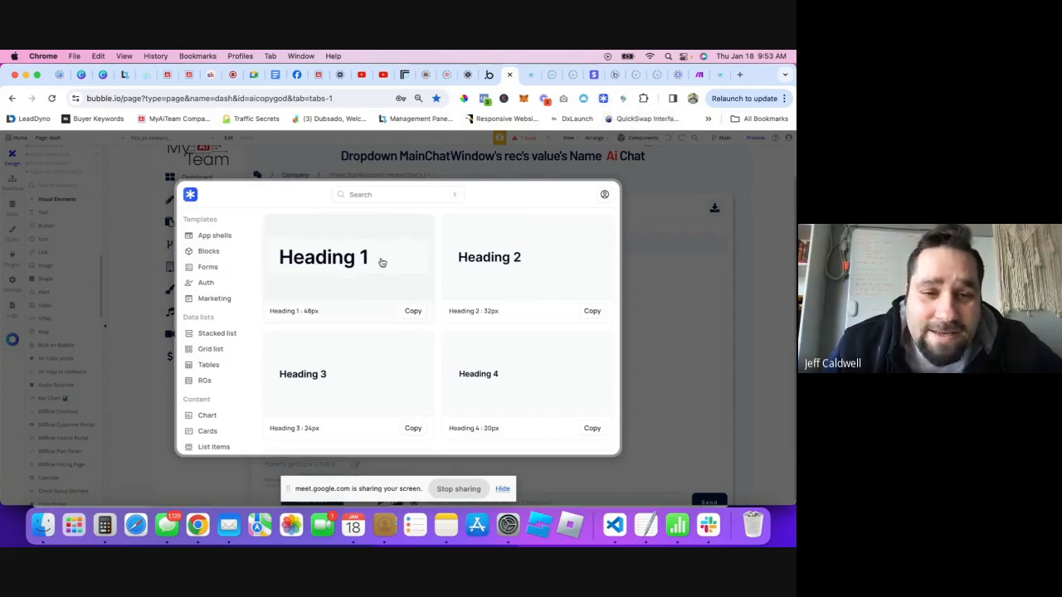
scroll(429, 292, down, 2)
scroll(440, 273, up, 2)
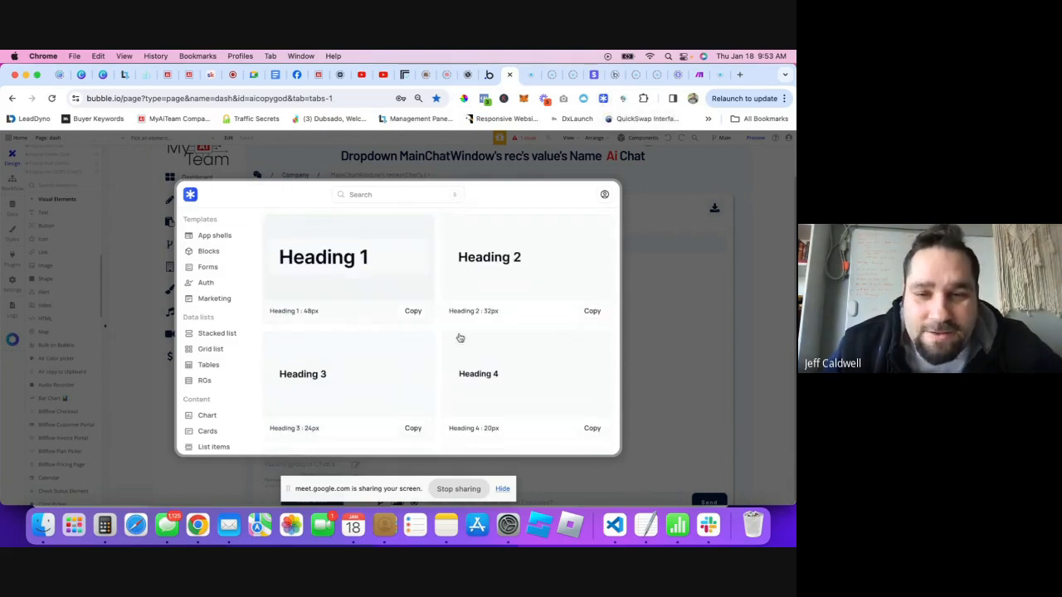
click(209, 240)
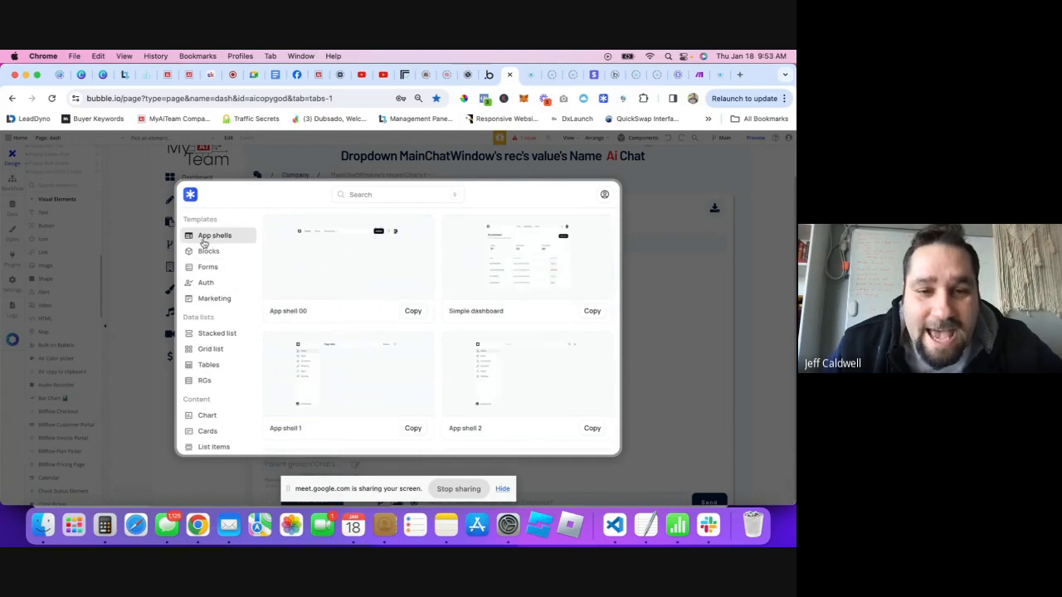
scroll(339, 362, down, 1)
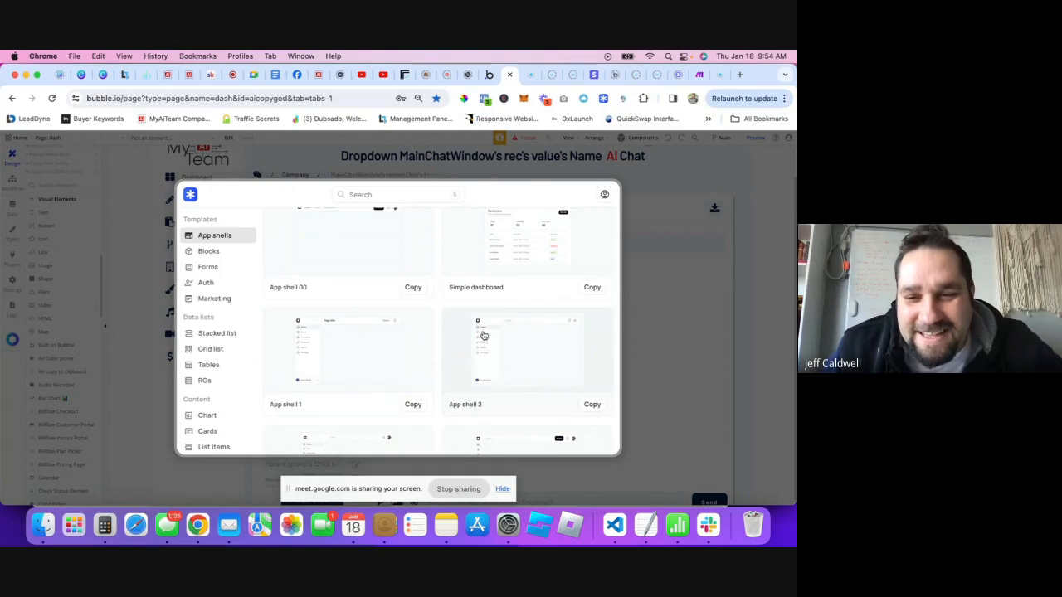
scroll(481, 332, down, 1)
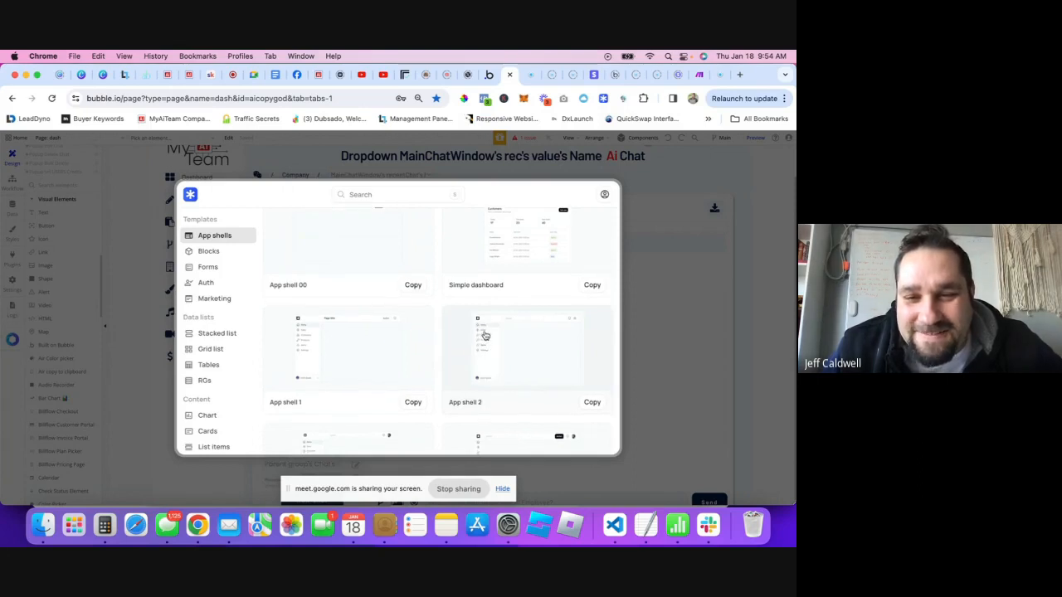
scroll(493, 344, down, 3)
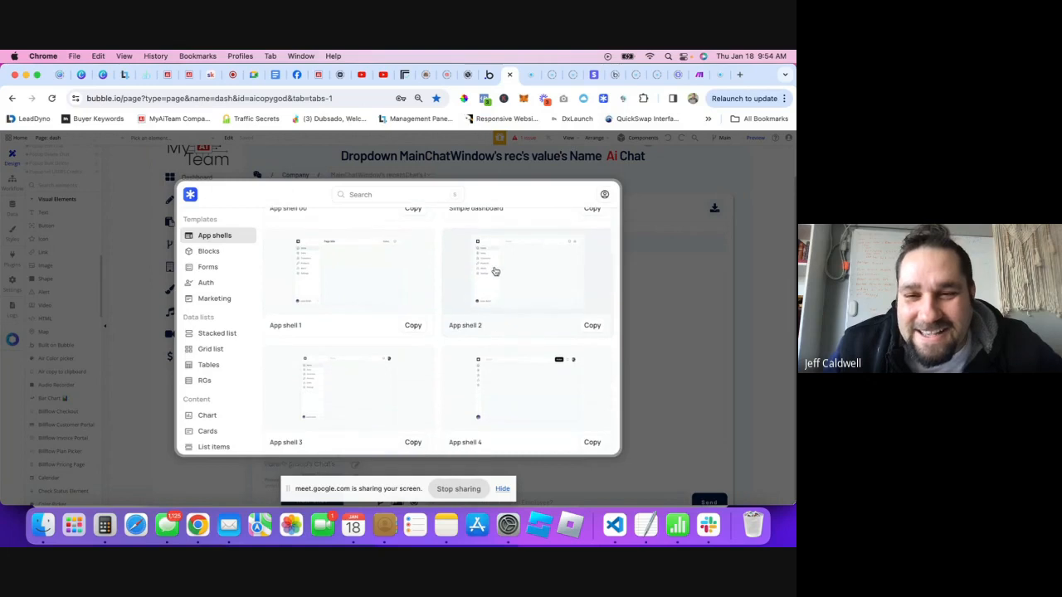
scroll(498, 373, down, 5)
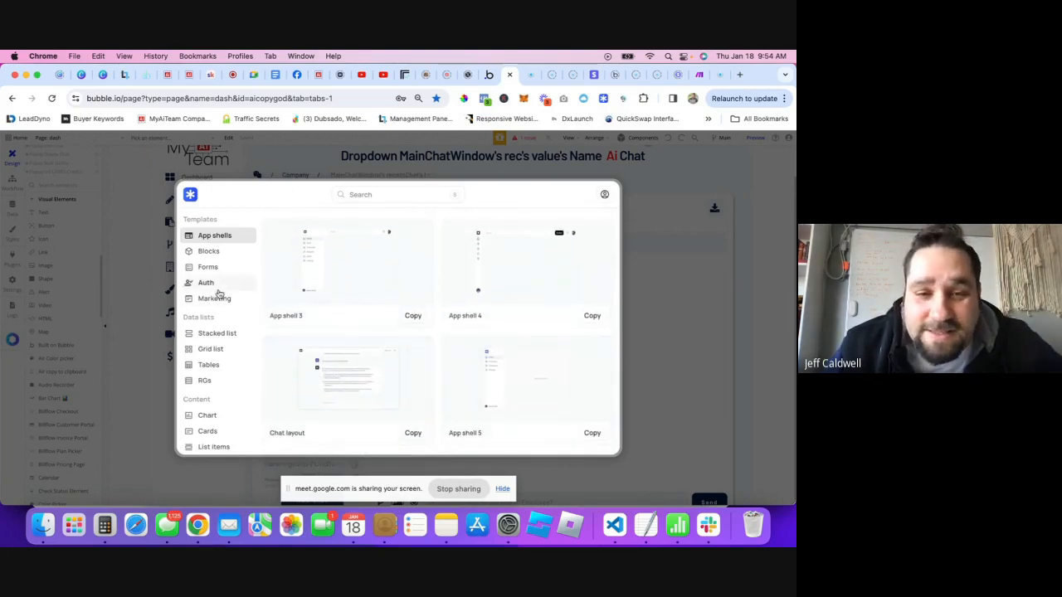
scroll(221, 301, down, 2)
scroll(222, 332, down, 5)
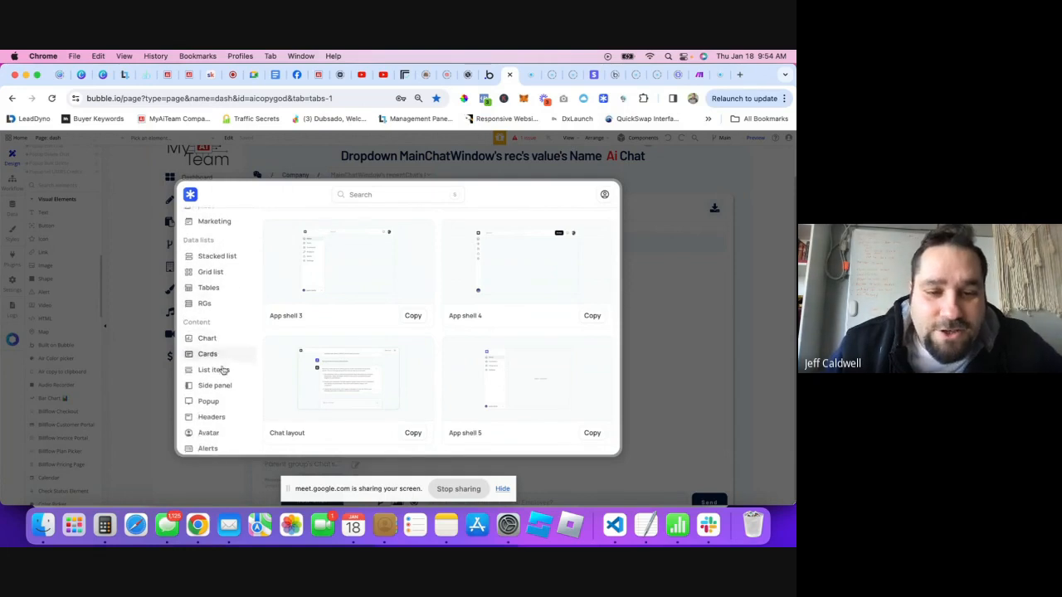
scroll(221, 390, down, 5)
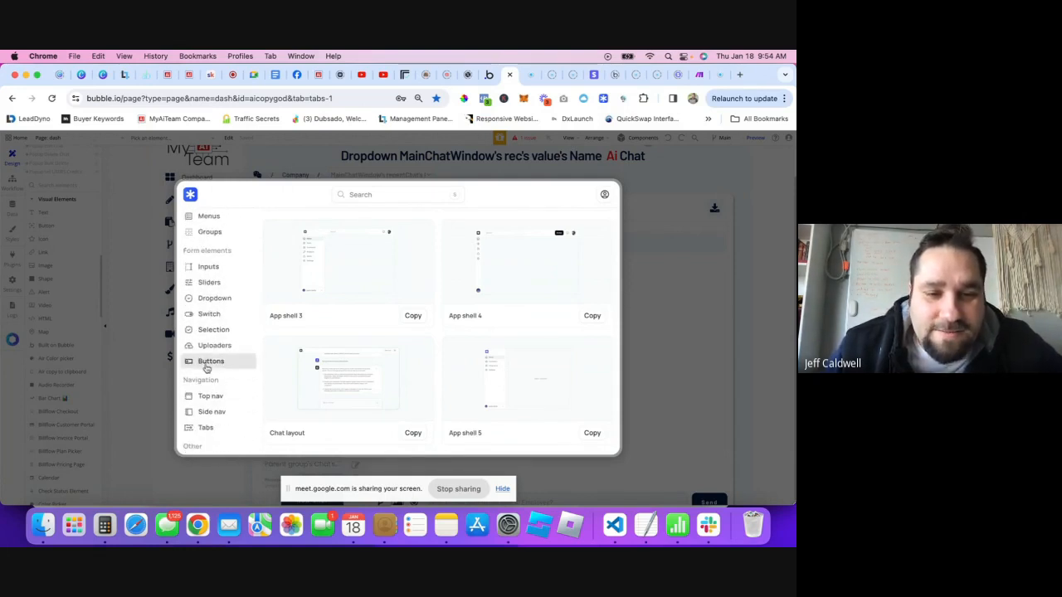
- Copy the 'Outline button : leading icon' component from Buttons and close the library
click(208, 368)
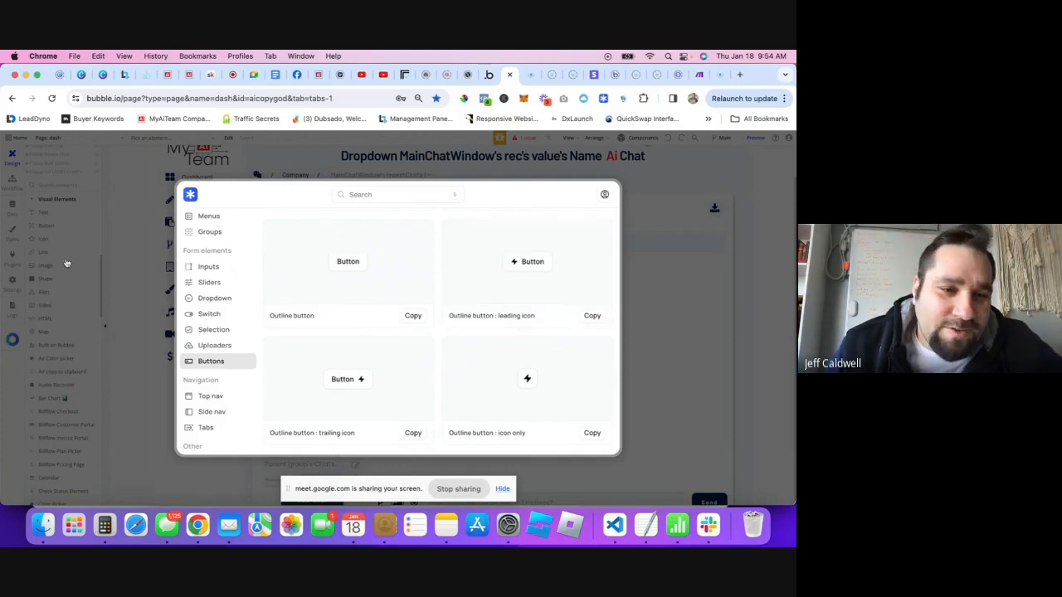
click(593, 317)
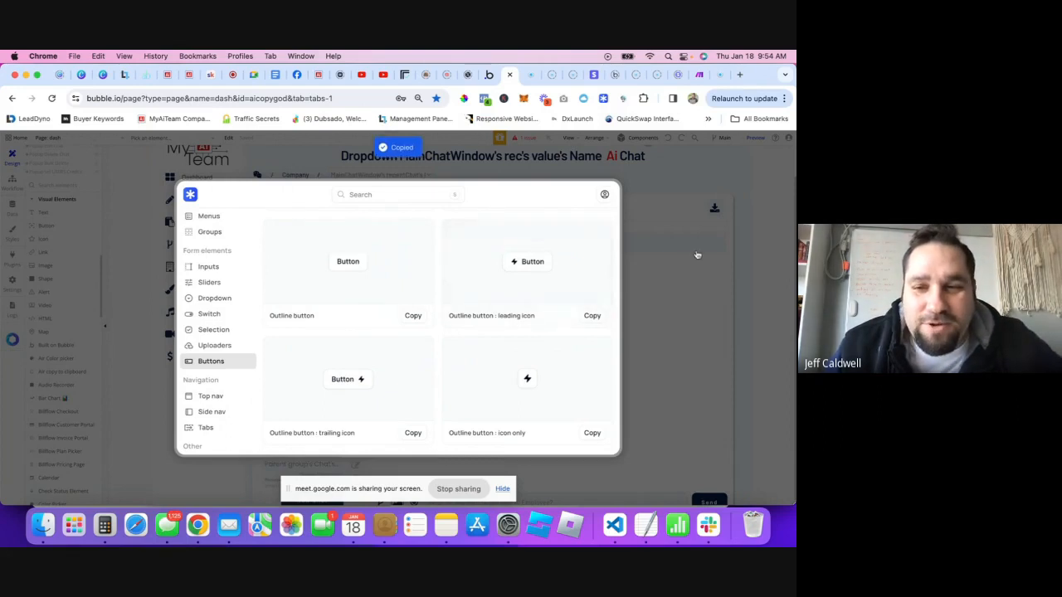
click(694, 251)
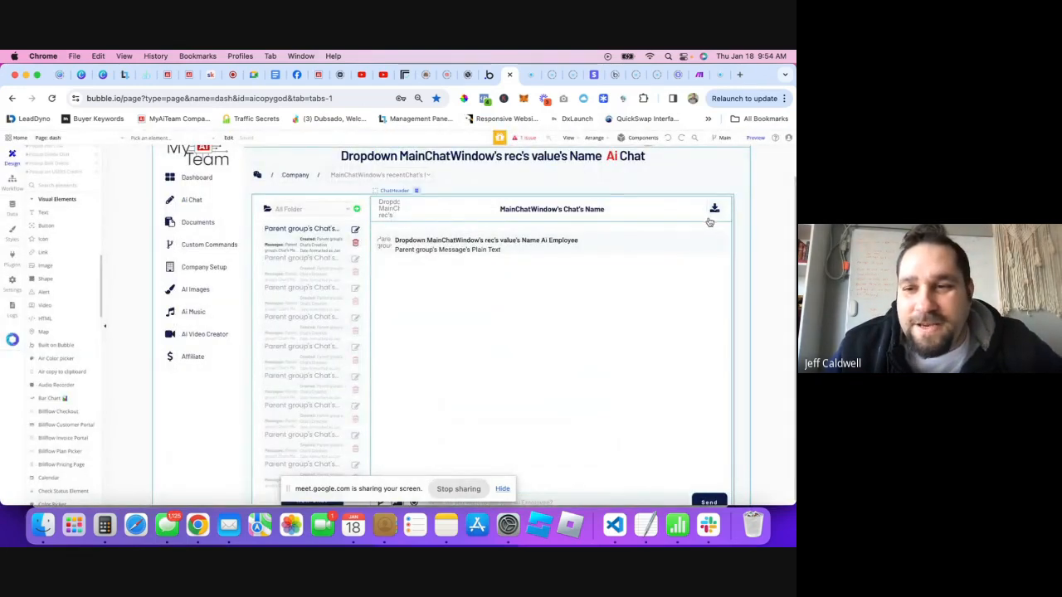
- Paste the copied outline button into ChatHeader and label it 'Transcribe YouTube'
right_click(710, 223)
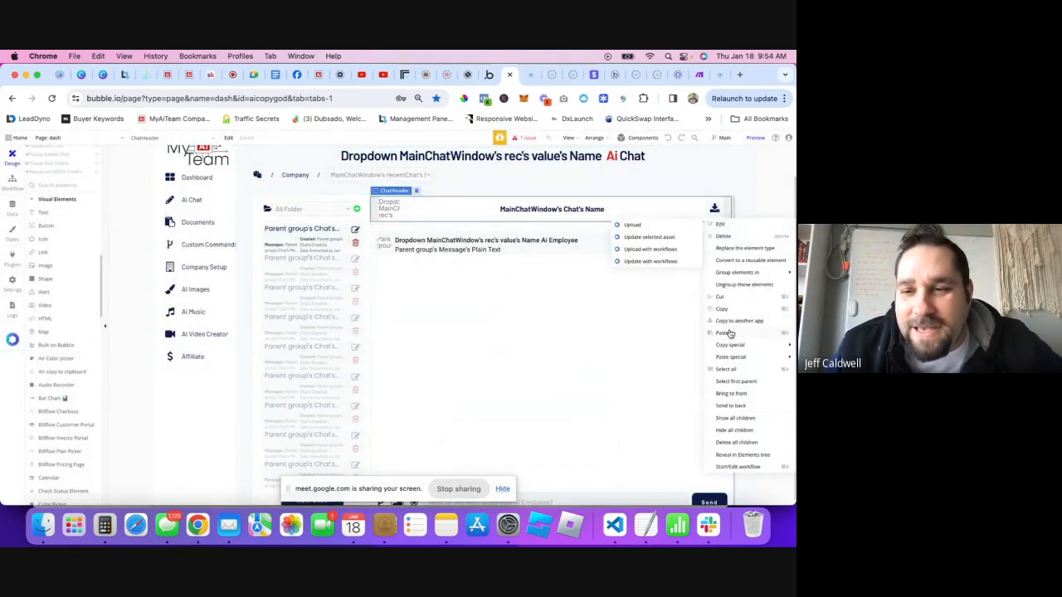
click(725, 333)
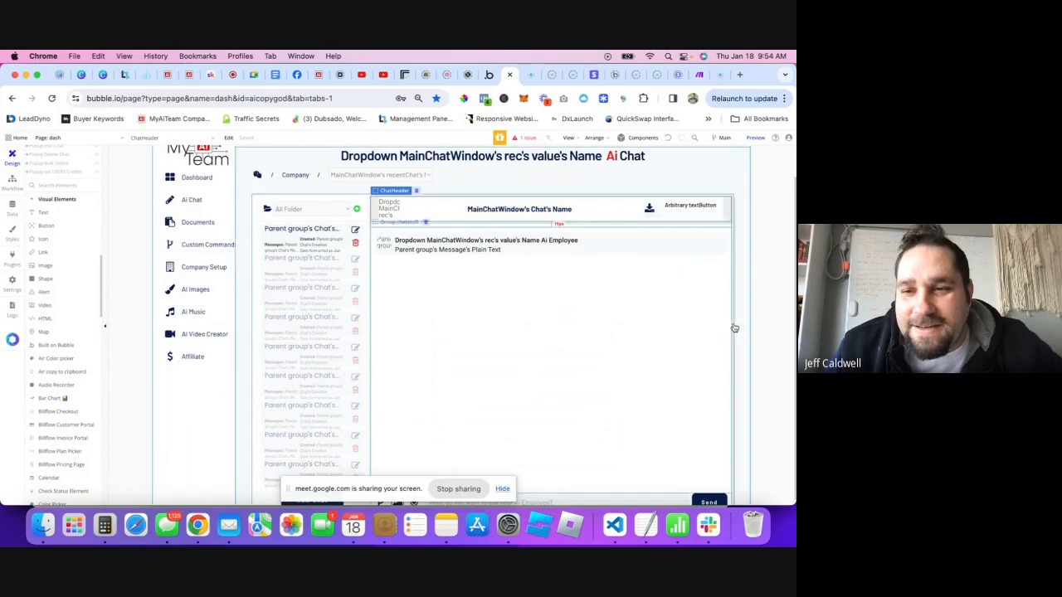
double_click(661, 199)
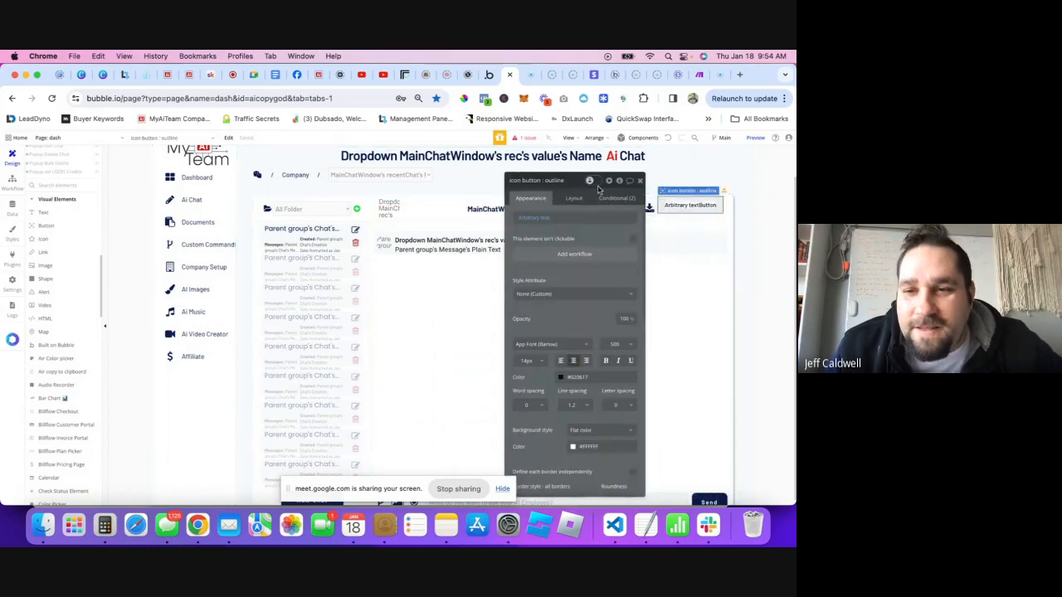
click(536, 218)
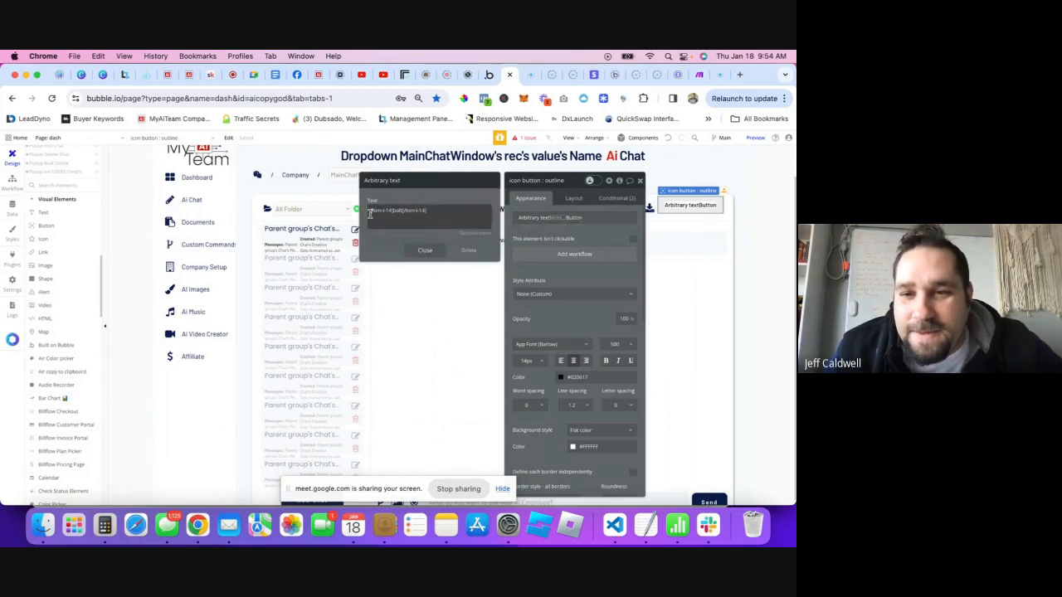
click(426, 251)
click(616, 218)
double_click(616, 220)
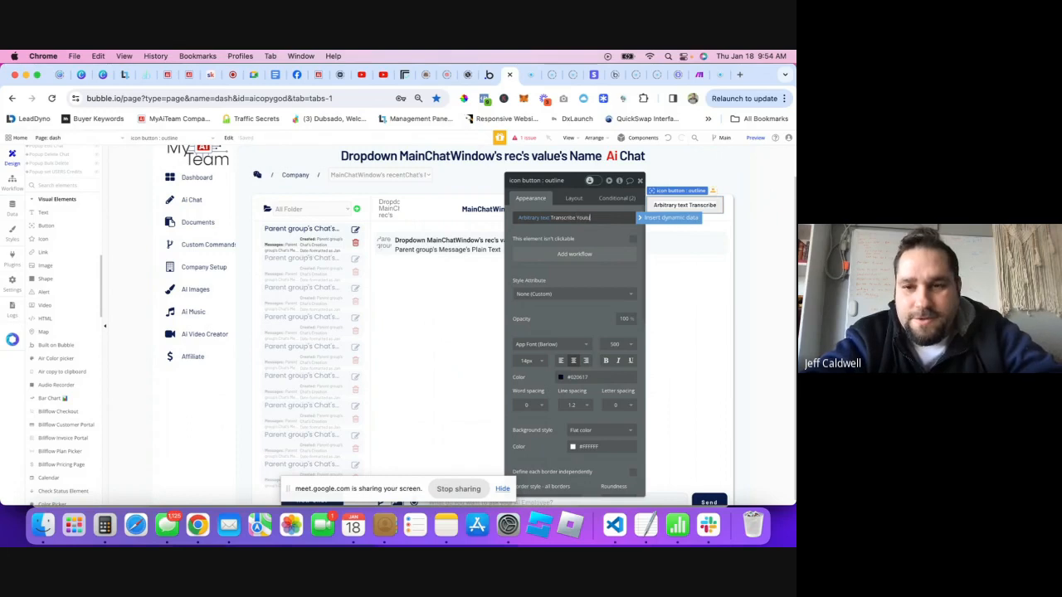
key(BackSpace)
key(BackSpace)
key(BackSpace)
text(ub)
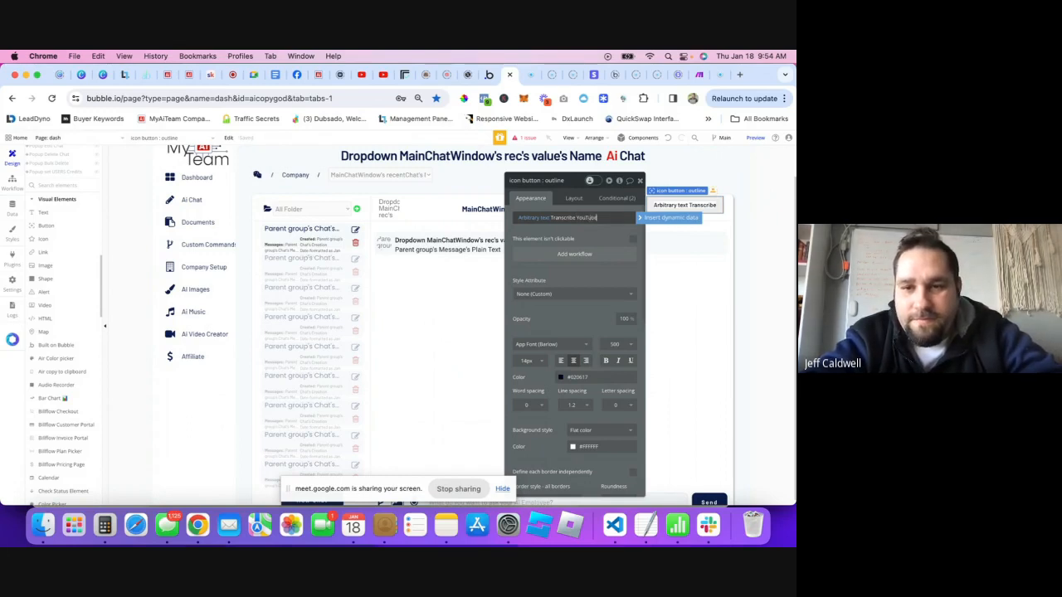
text(e)
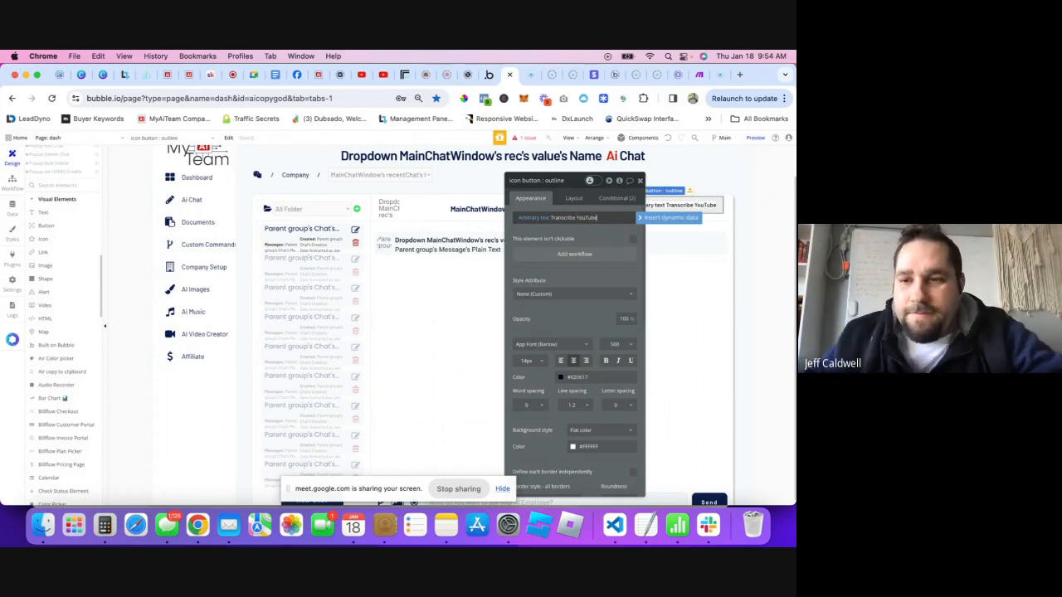
click(640, 181)
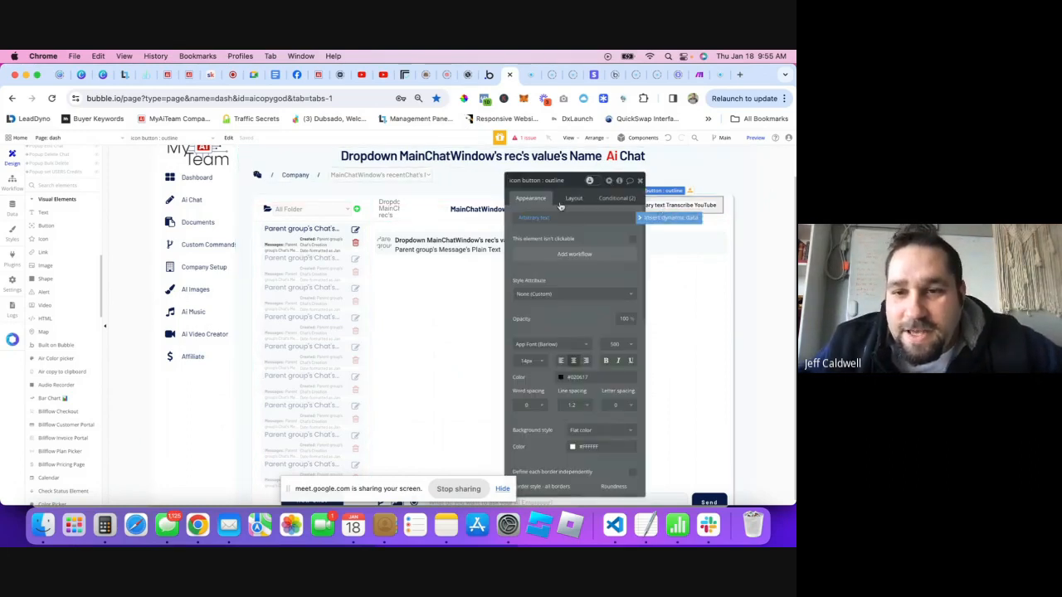
- Review the button's layout settings, glance at the live dashboard, and return to the editor
drag(575, 183, 464, 178)
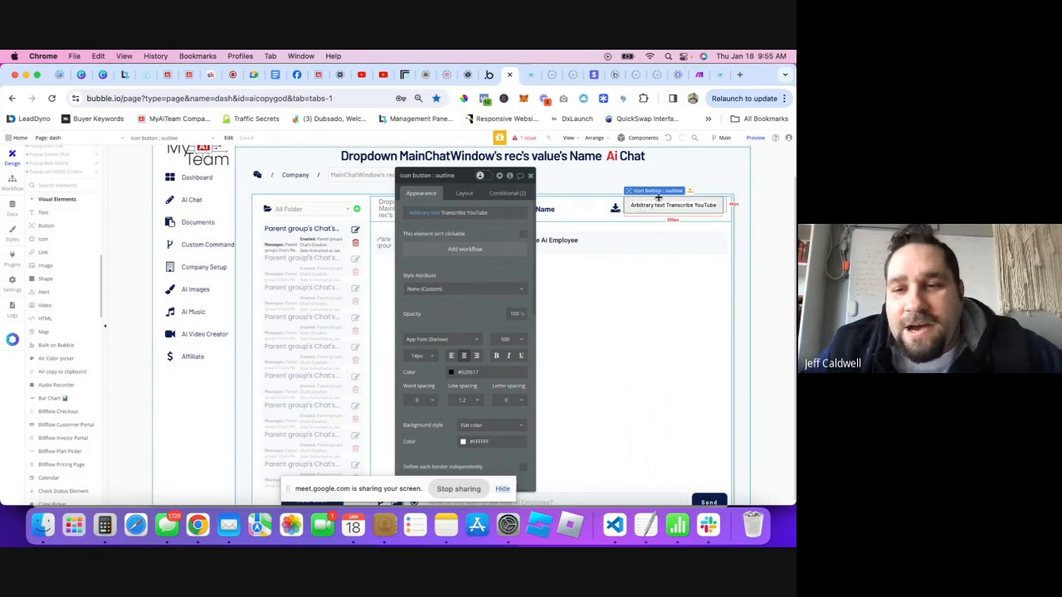
click(466, 196)
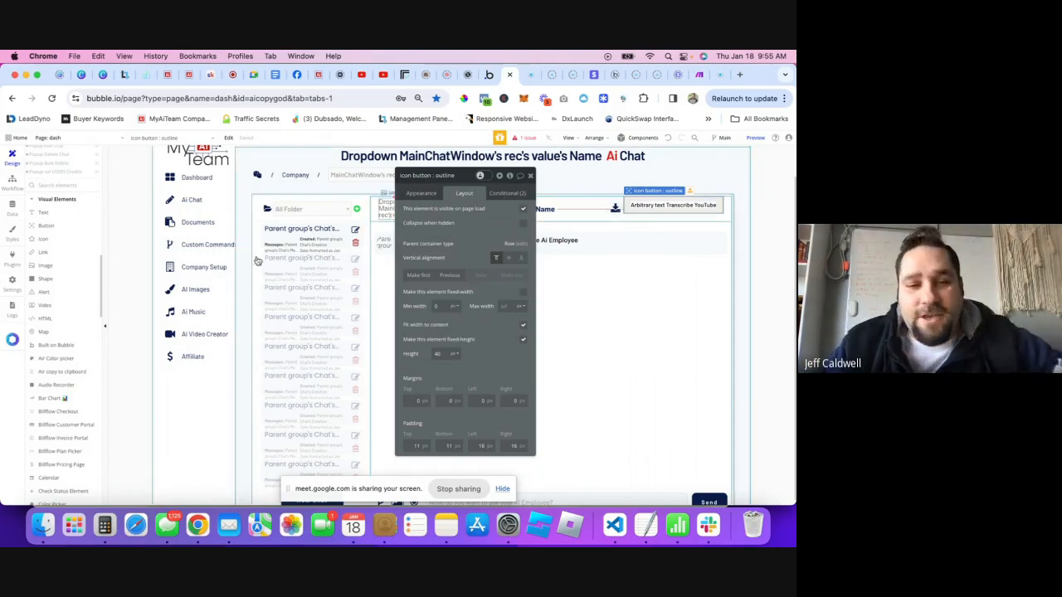
click(188, 81)
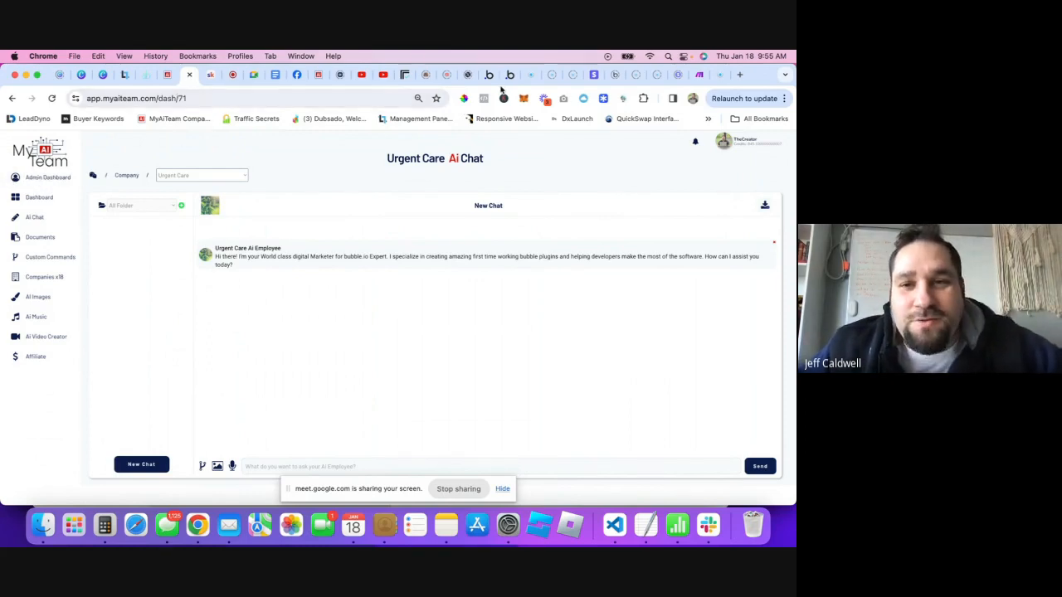
click(509, 75)
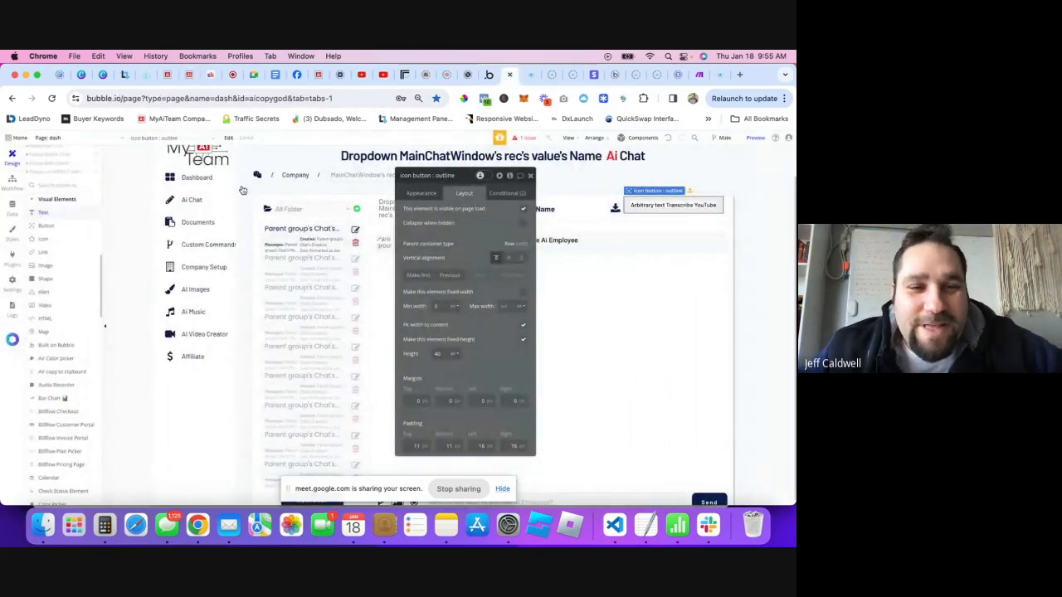
- Set the icon button's vertical alignment to center in its Layout settings
click(509, 195)
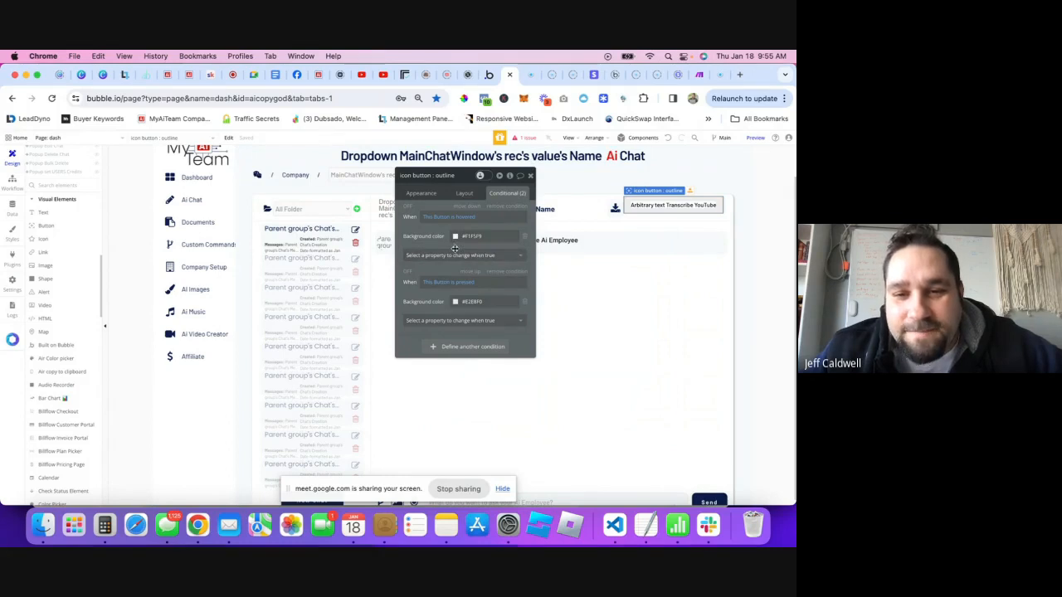
click(463, 194)
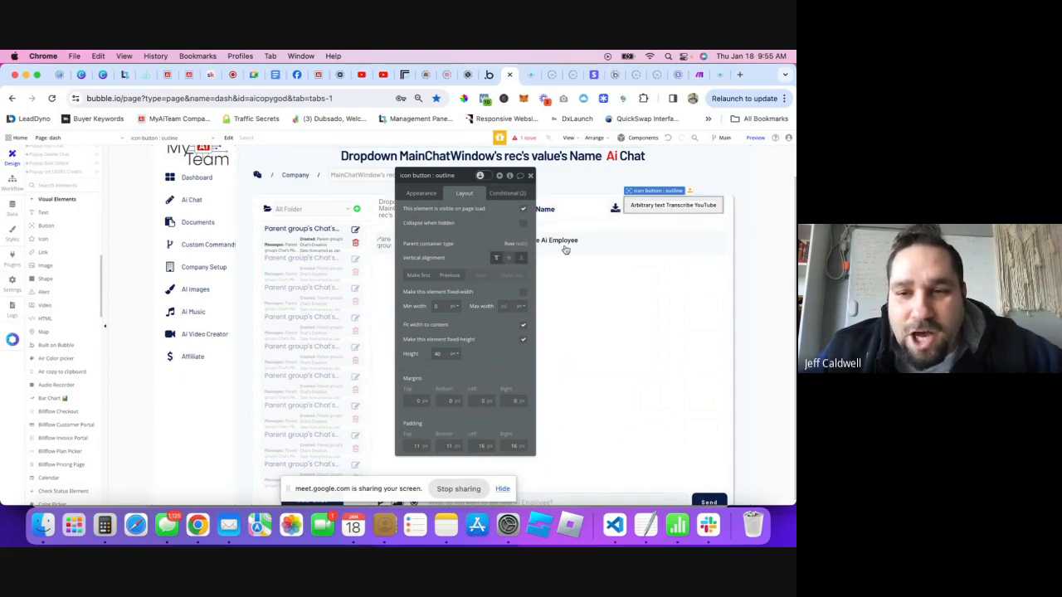
click(508, 260)
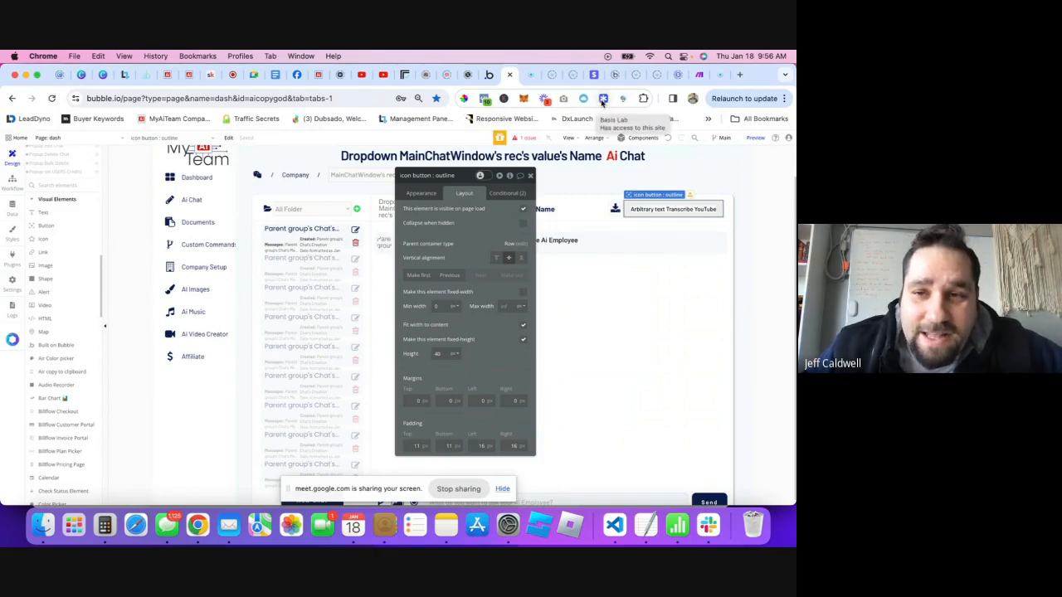
- Try placing a new Button in the chat header row, then undo it
click(50, 232)
click(675, 210)
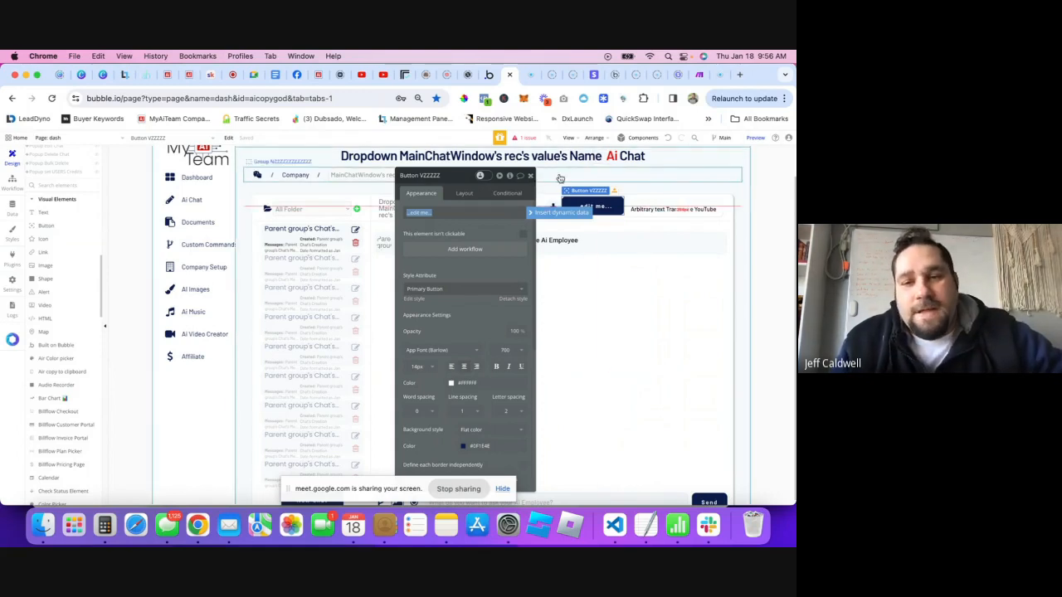
click(531, 176)
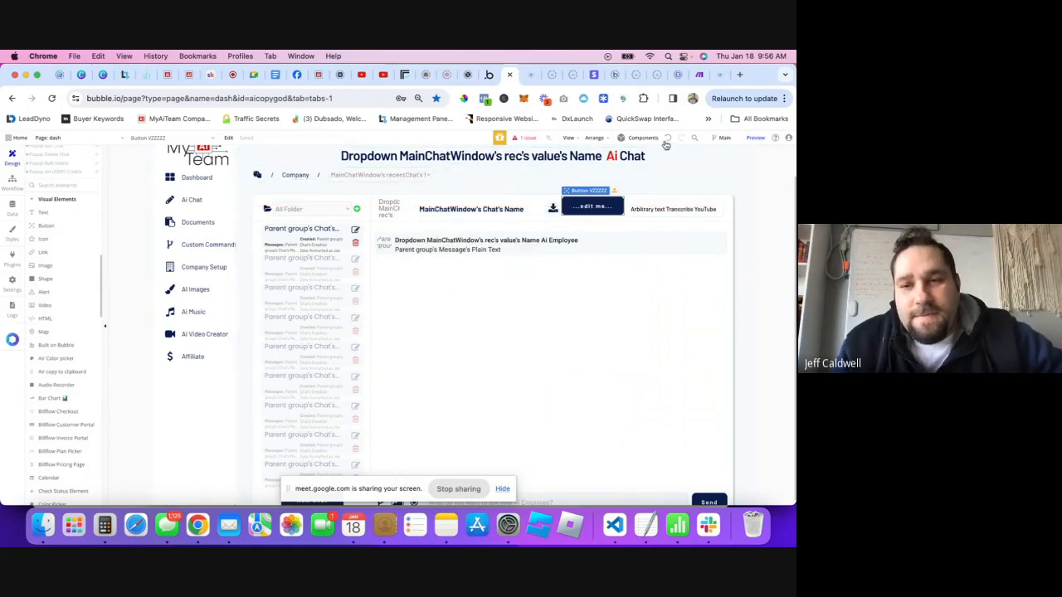
click(667, 140)
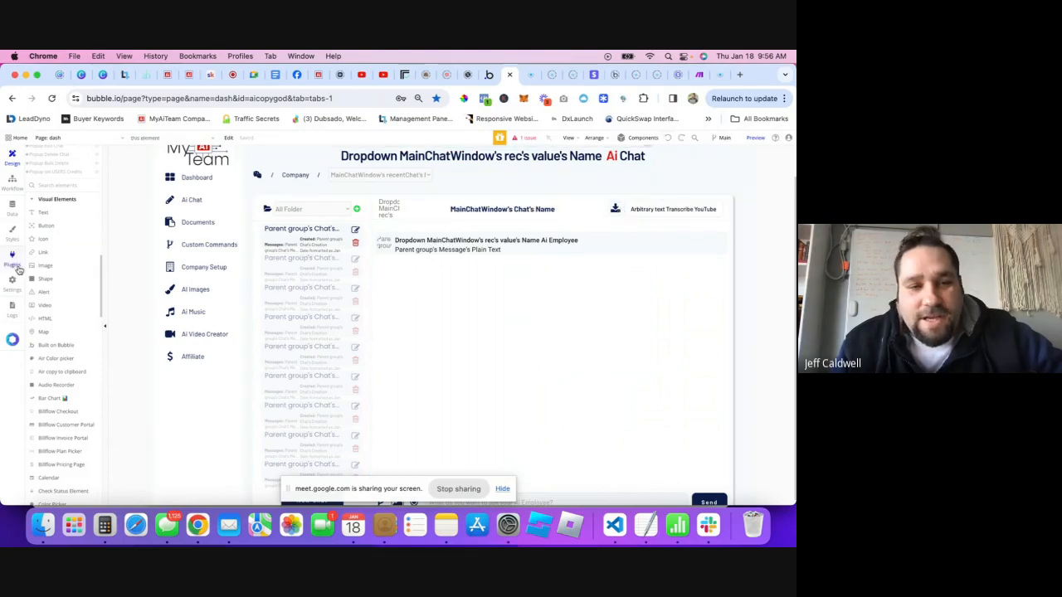
- Open the Plugins tab and scroll the Installed Plugins list to 1T - CSV Creator
click(12, 261)
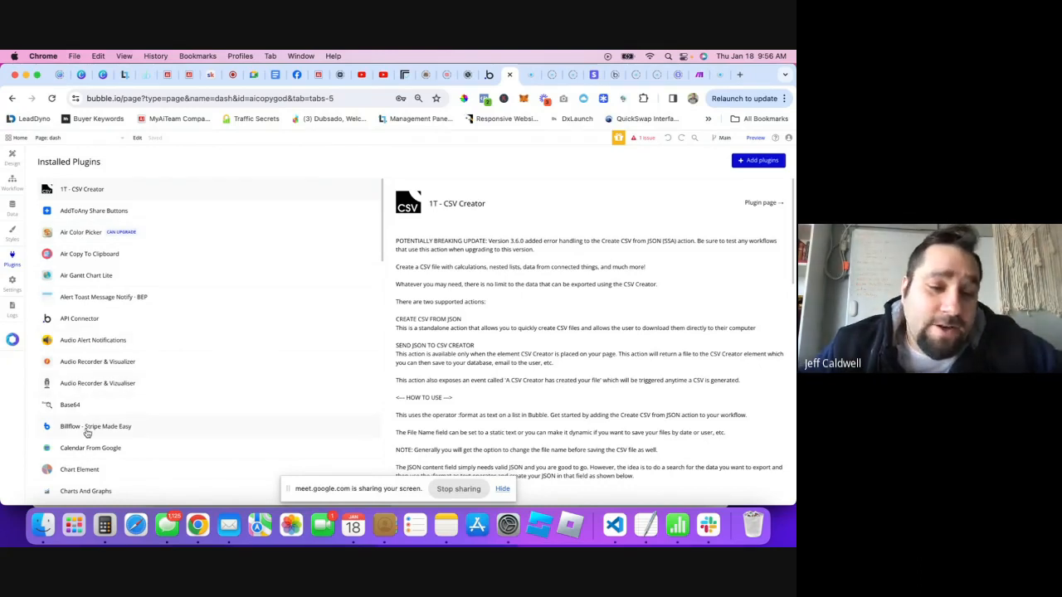
scroll(91, 382, down, 1)
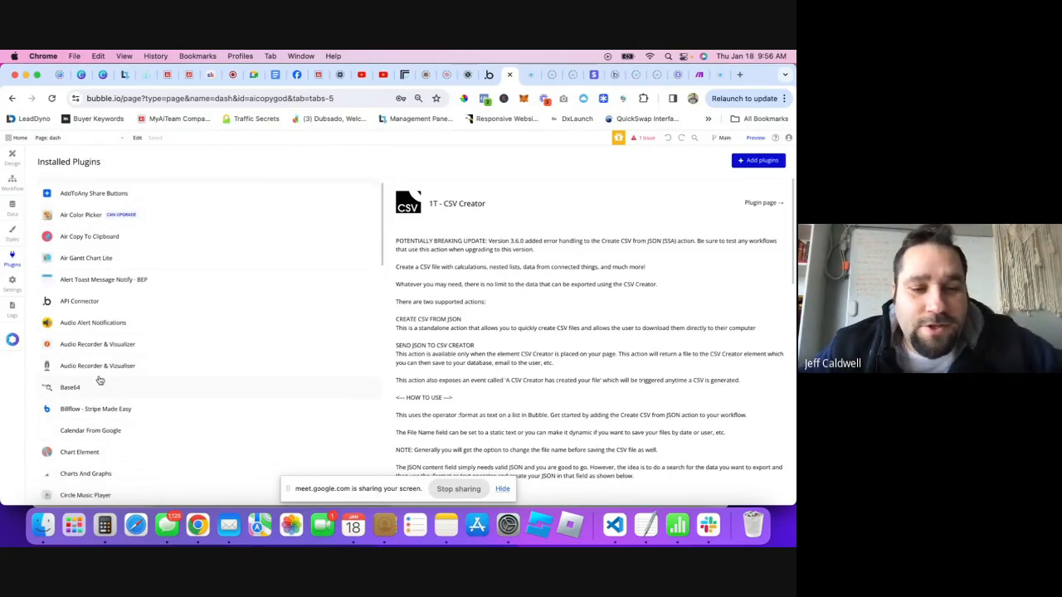
scroll(119, 357, down, 1)
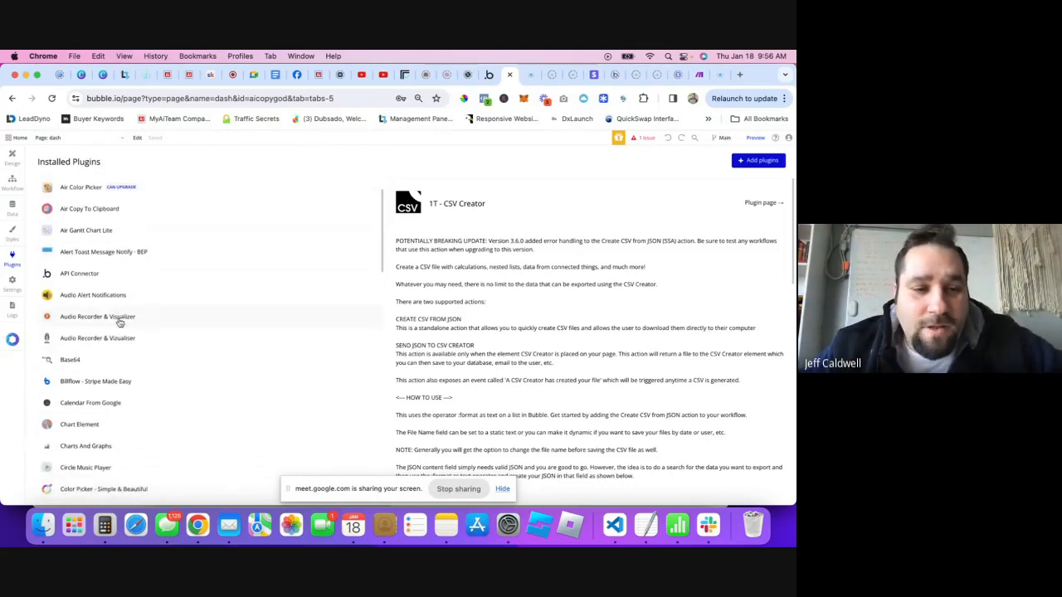
scroll(96, 279, down, 1)
scroll(104, 283, up, 2)
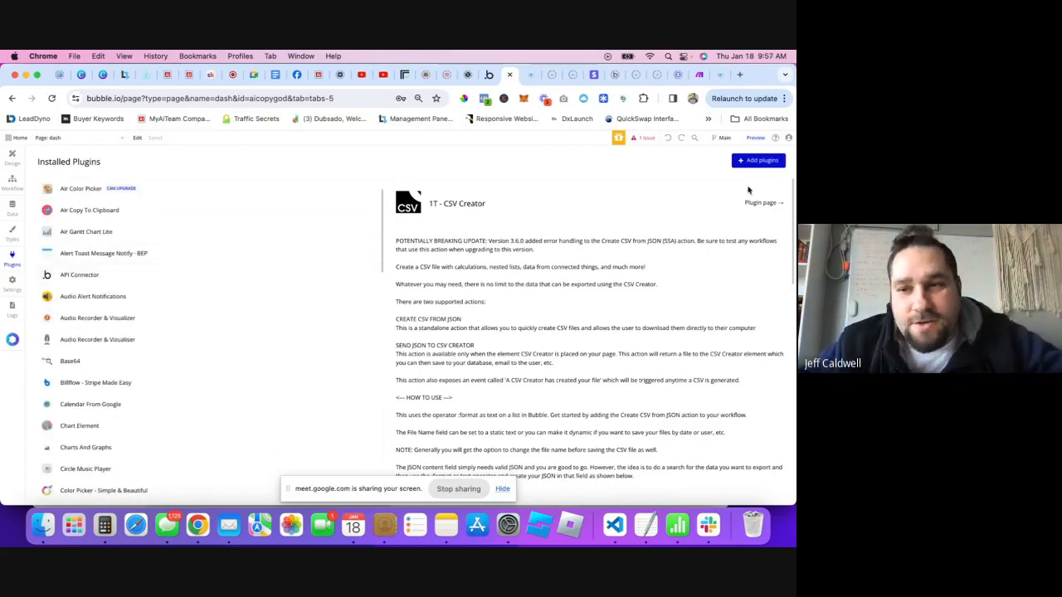
click(745, 162)
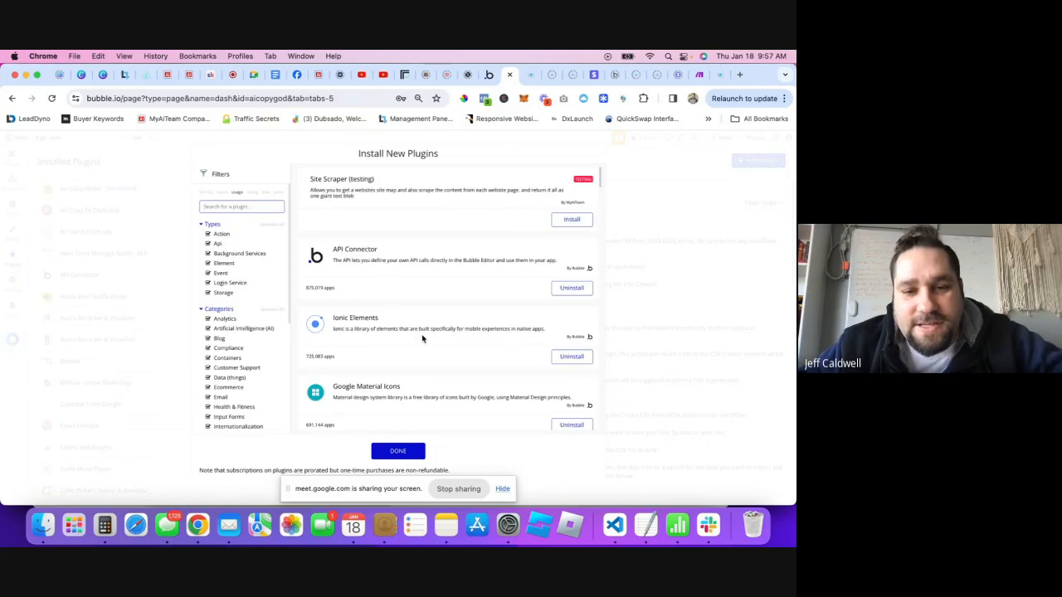
scroll(407, 313, down, 1)
scroll(406, 313, down, 5)
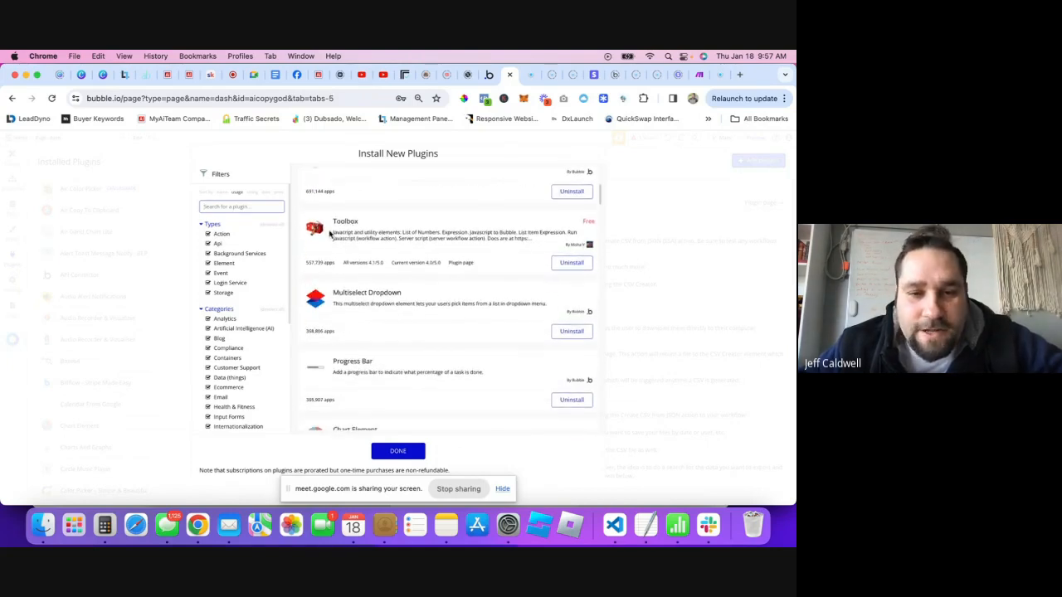
scroll(416, 288, down, 5)
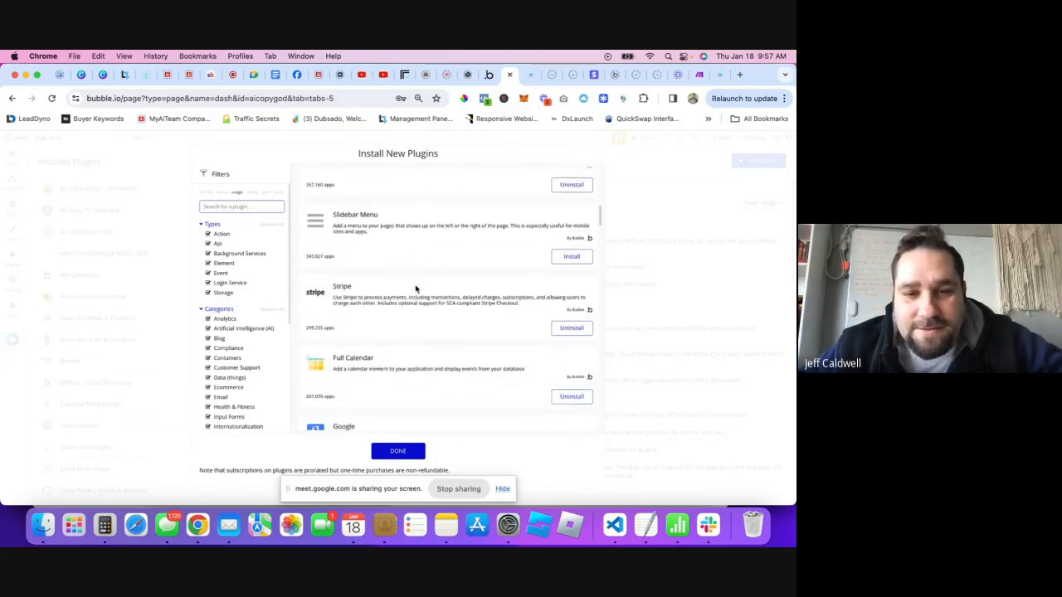
scroll(390, 308, down, 8)
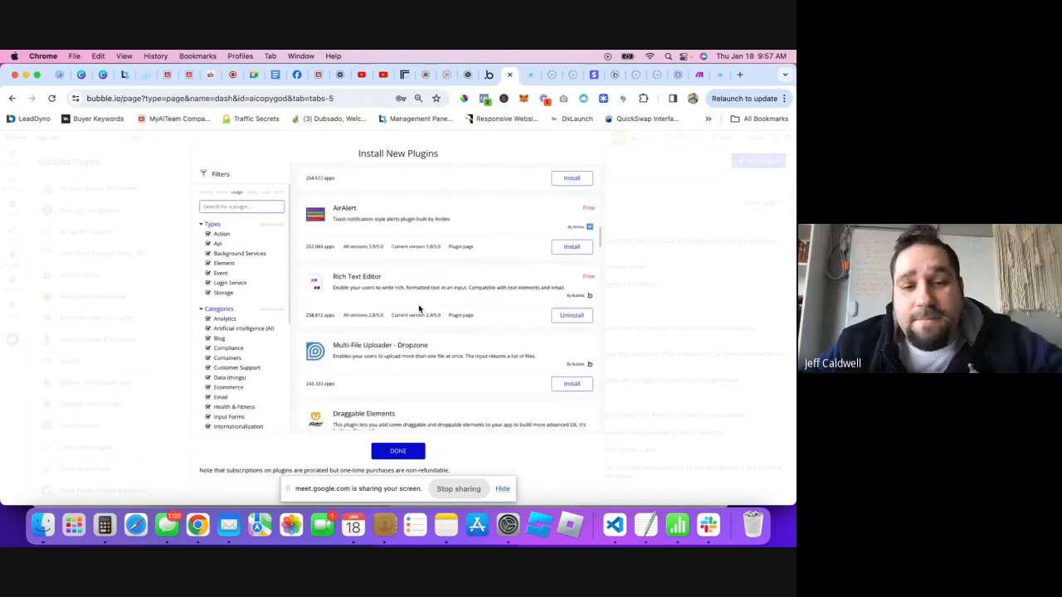
scroll(419, 309, down, 4)
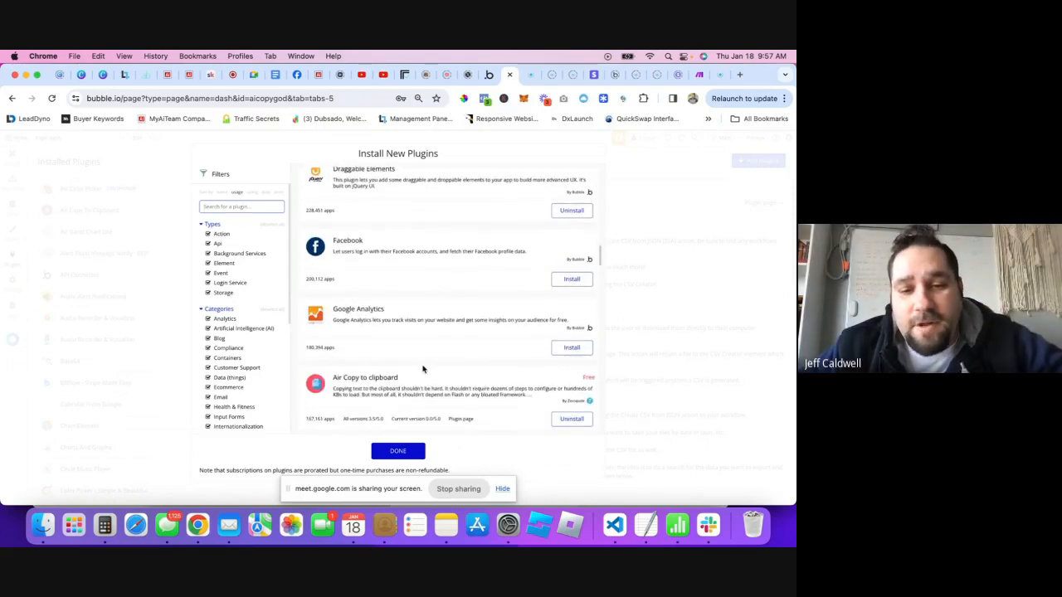
scroll(422, 369, down, 3)
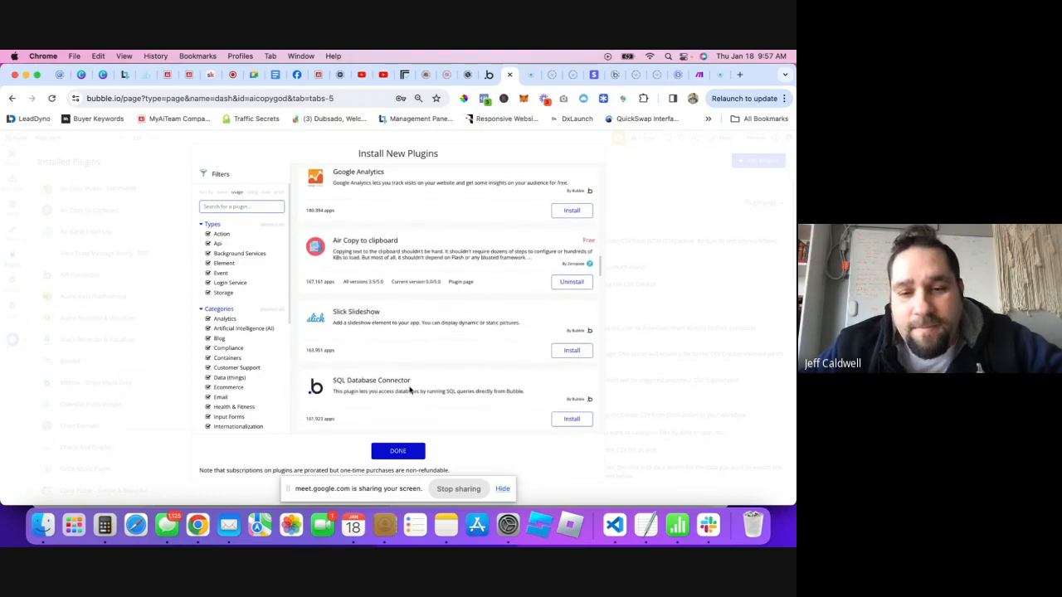
scroll(407, 378, down, 2)
scroll(448, 324, down, 2)
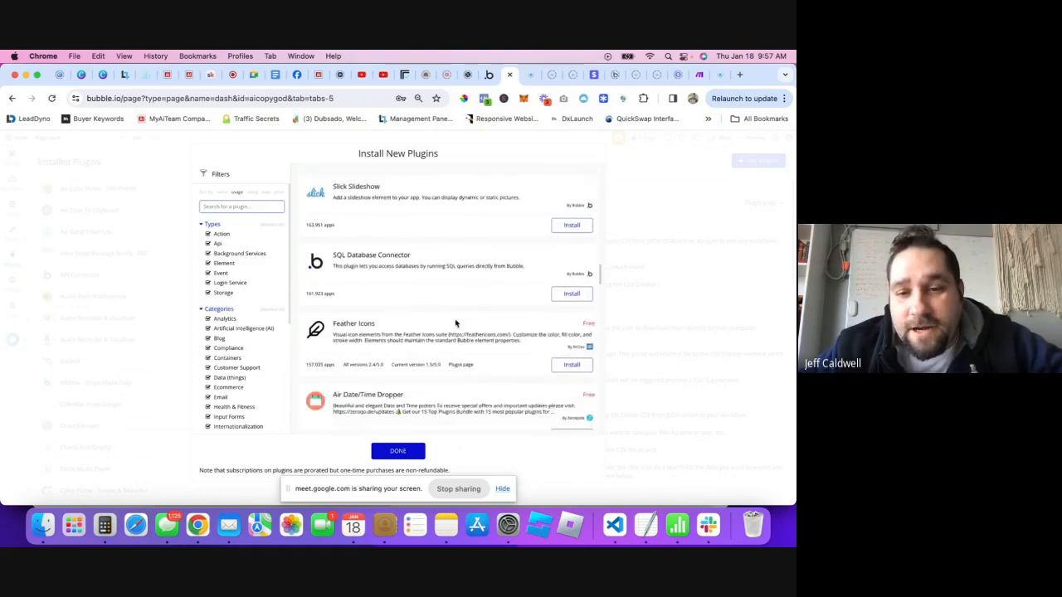
scroll(432, 357, down, 3)
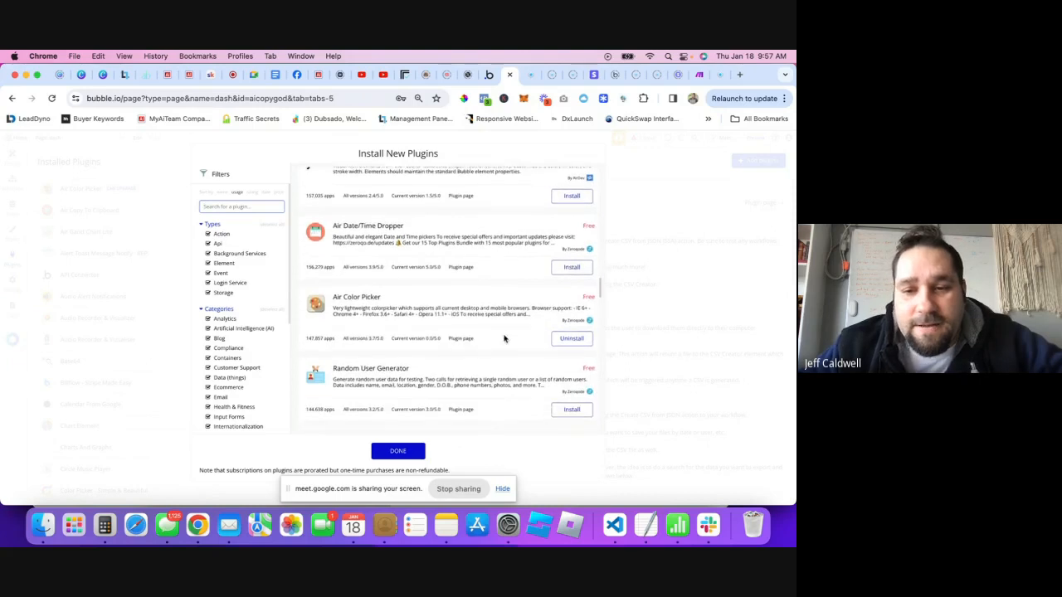
scroll(564, 315, down, 5)
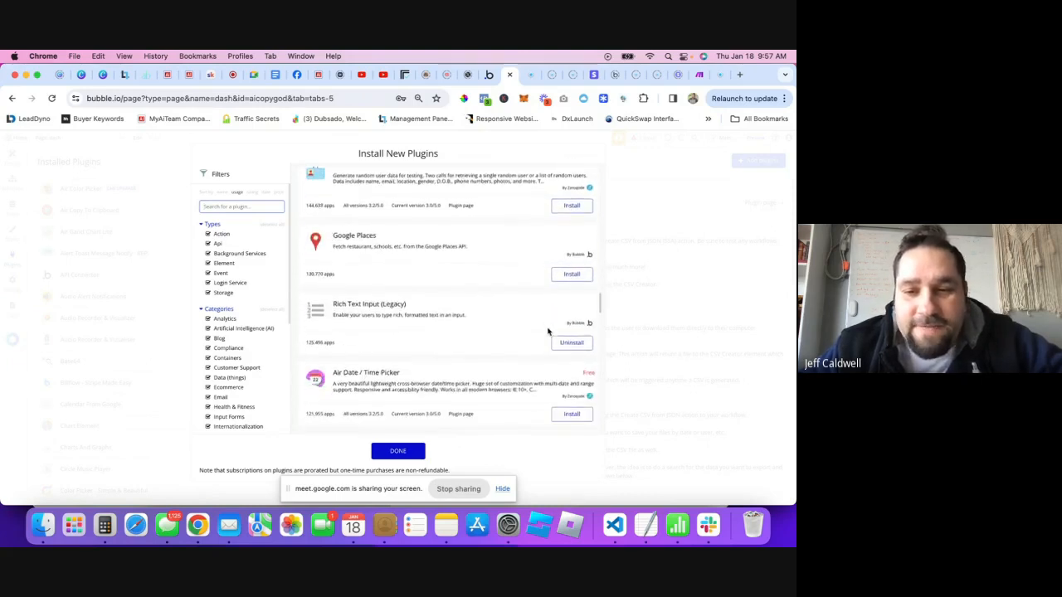
scroll(567, 383, down, 10)
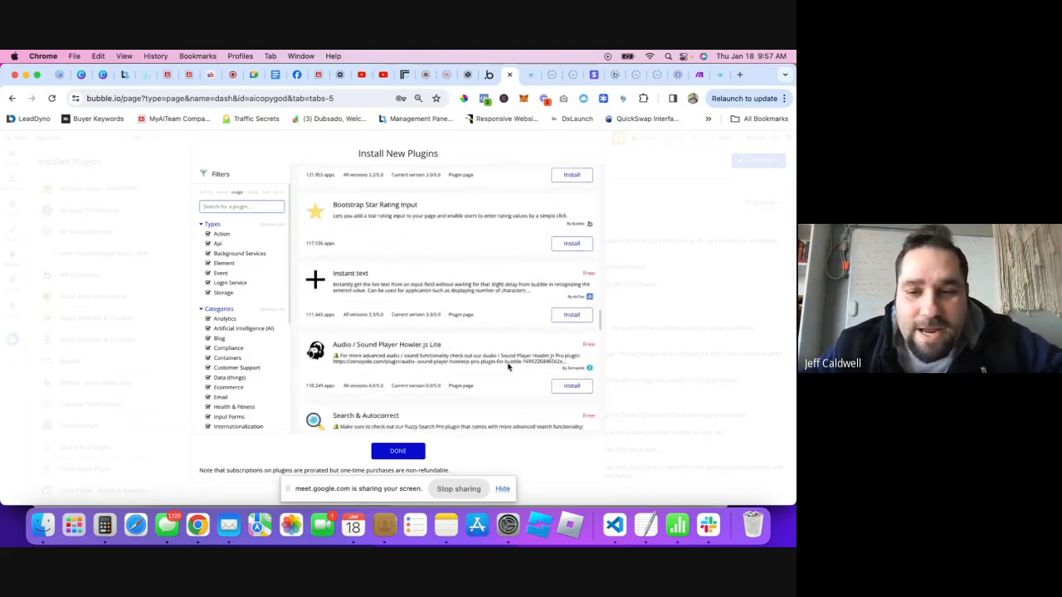
scroll(496, 338, down, 8)
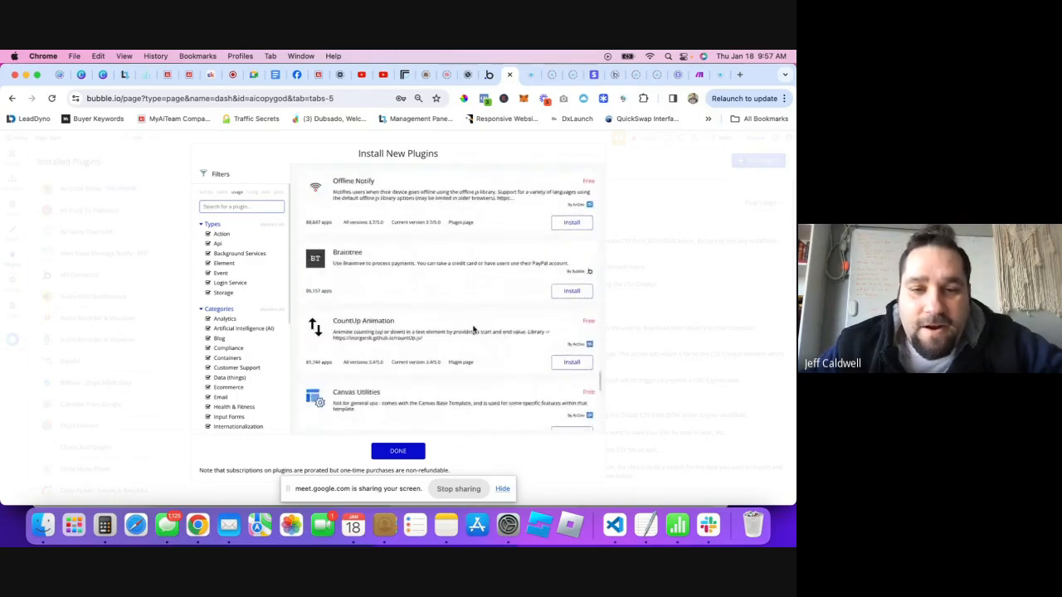
scroll(468, 329, down, 3)
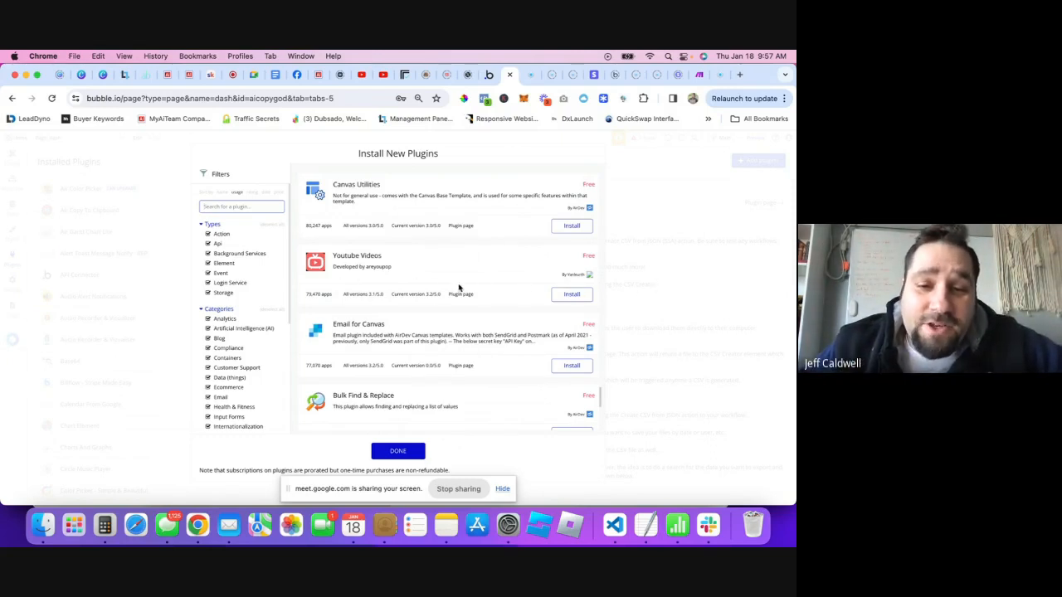
scroll(479, 289, down, 2)
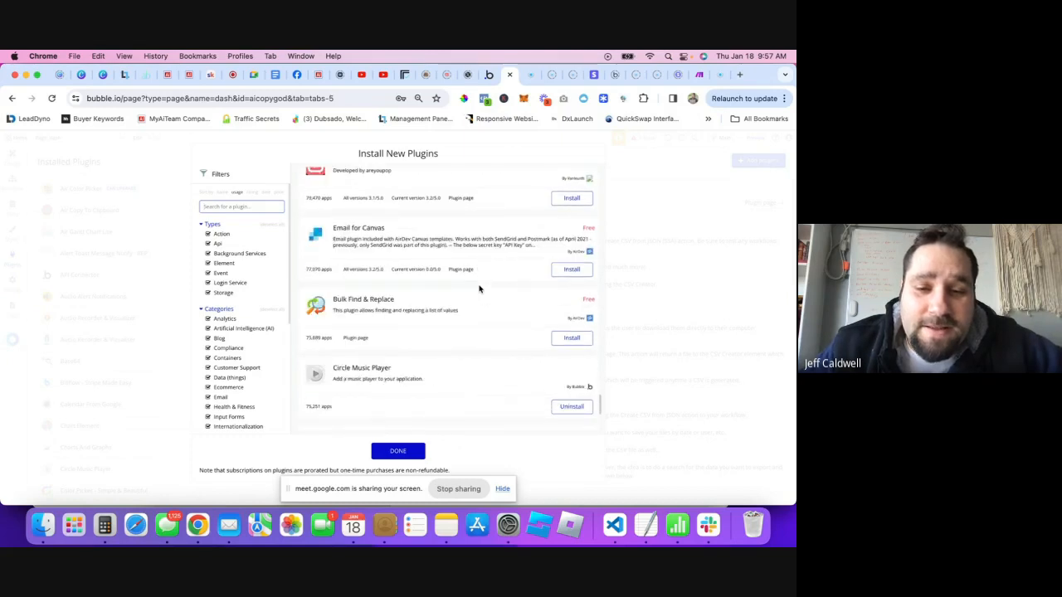
scroll(479, 289, down, 2)
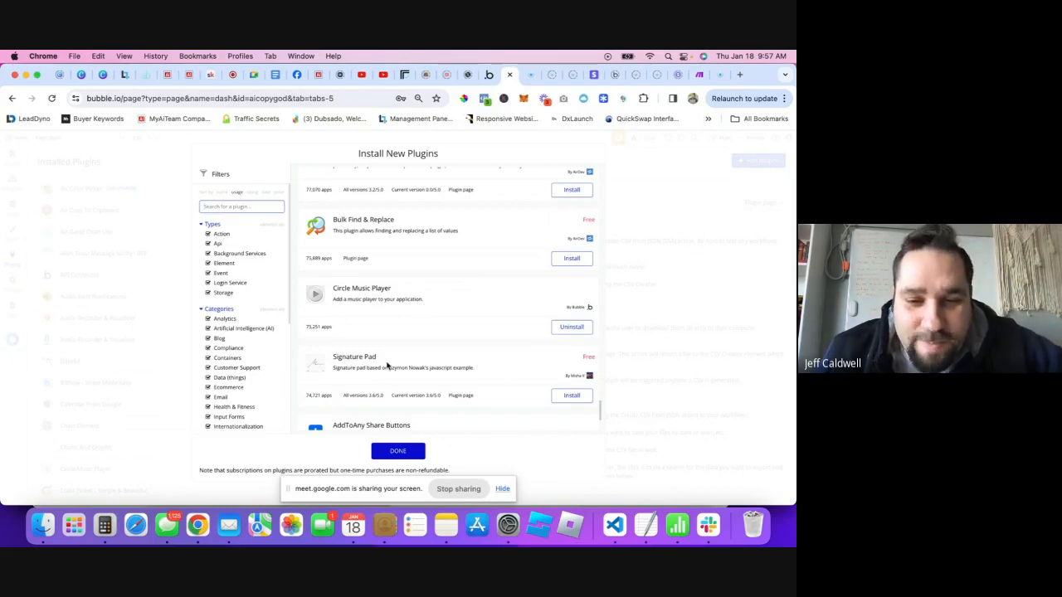
scroll(386, 365, down, 1)
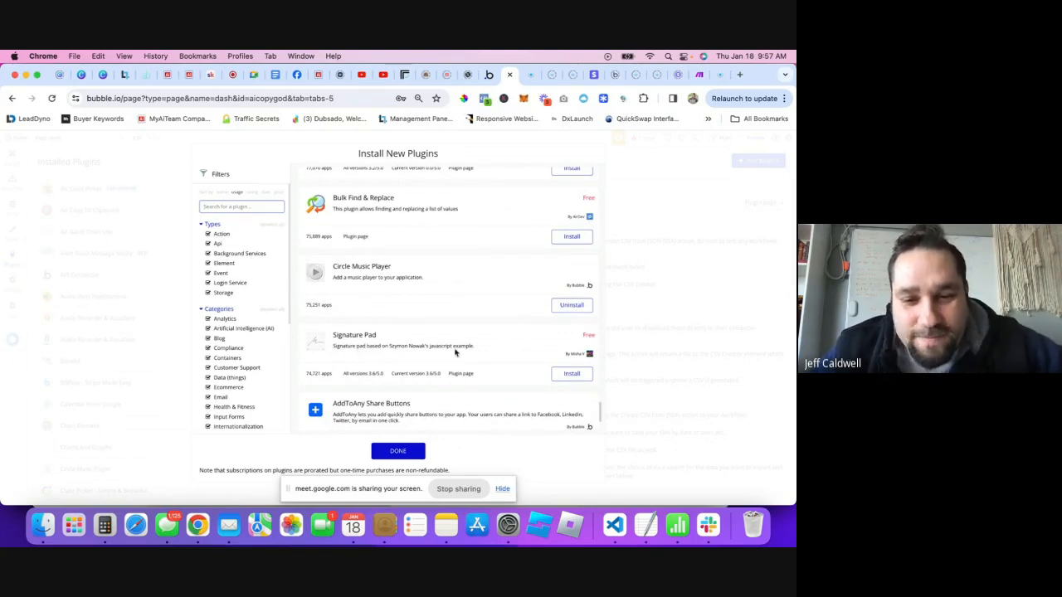
scroll(403, 365, down, 5)
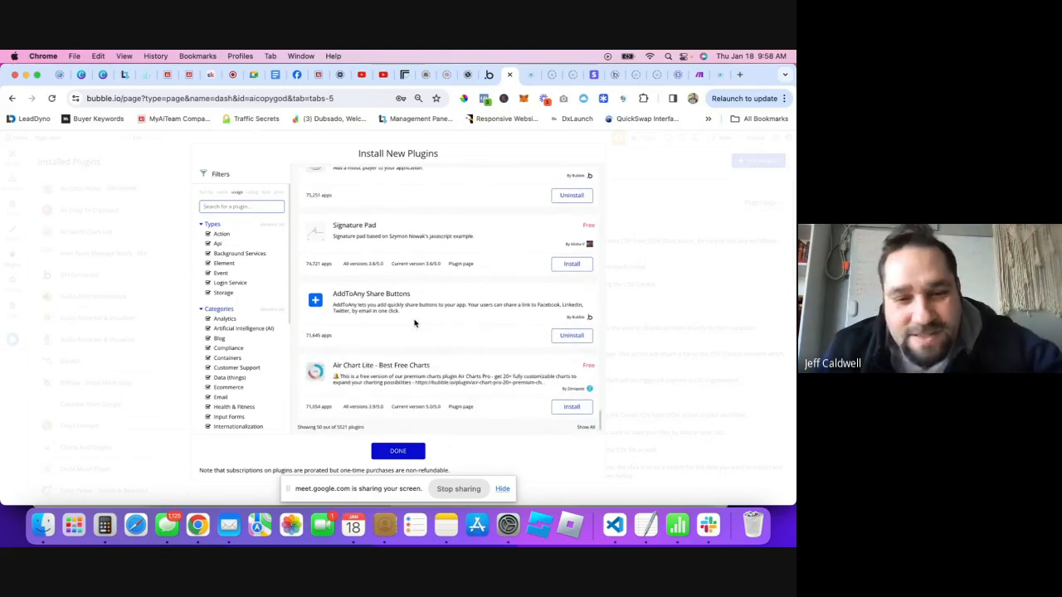
scroll(399, 307, up, 3)
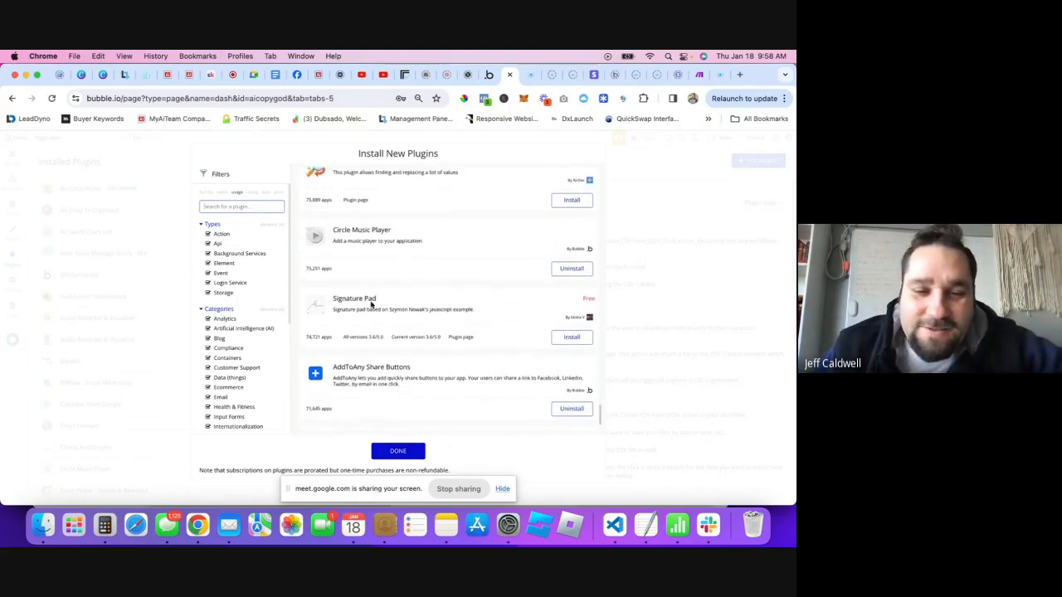
scroll(450, 281, down, 3)
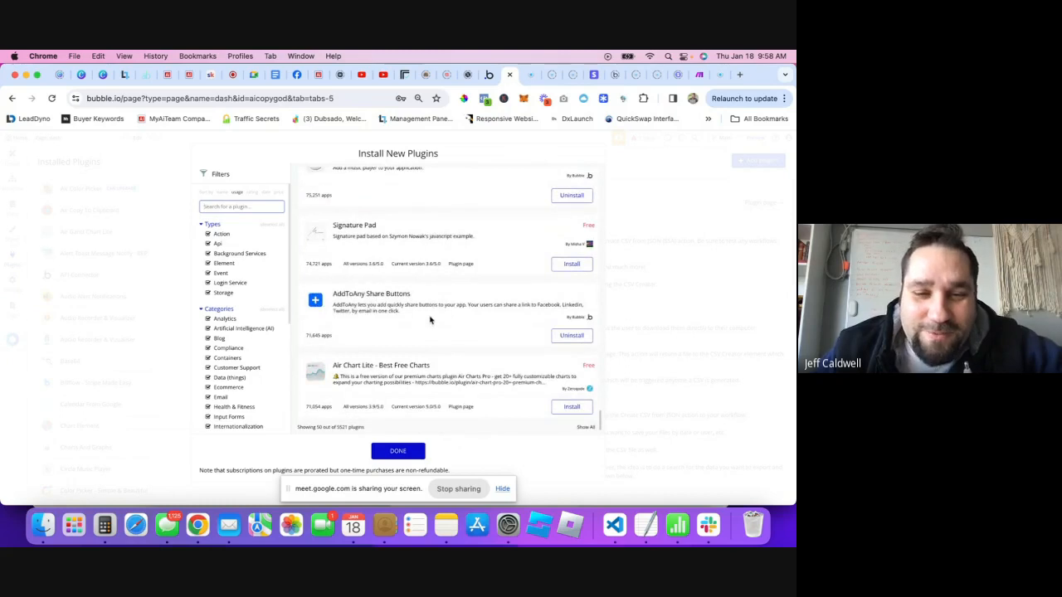
click(159, 325)
- Scroll the installed plugins, including Stripe, Twilio, Zapier and Zip File Compress & Download
scroll(141, 340, down, 10)
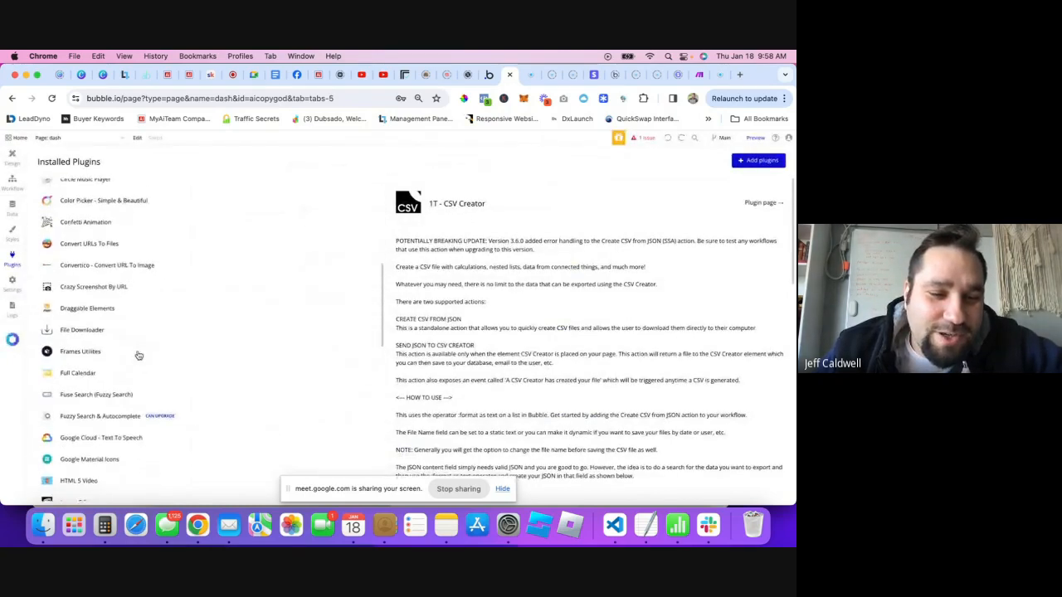
scroll(141, 349, down, 10)
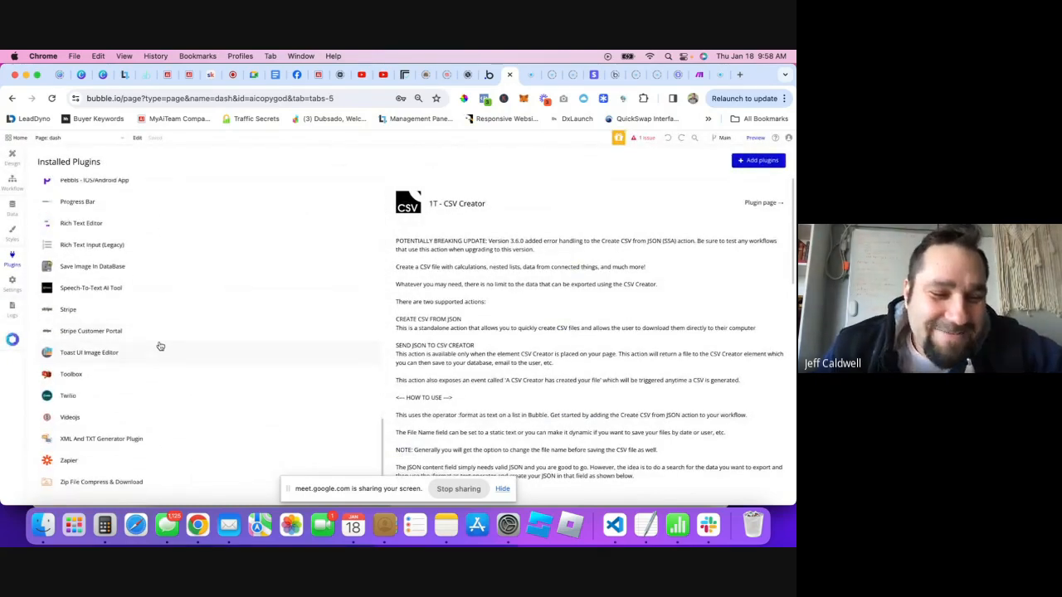
scroll(160, 346, up, 15)
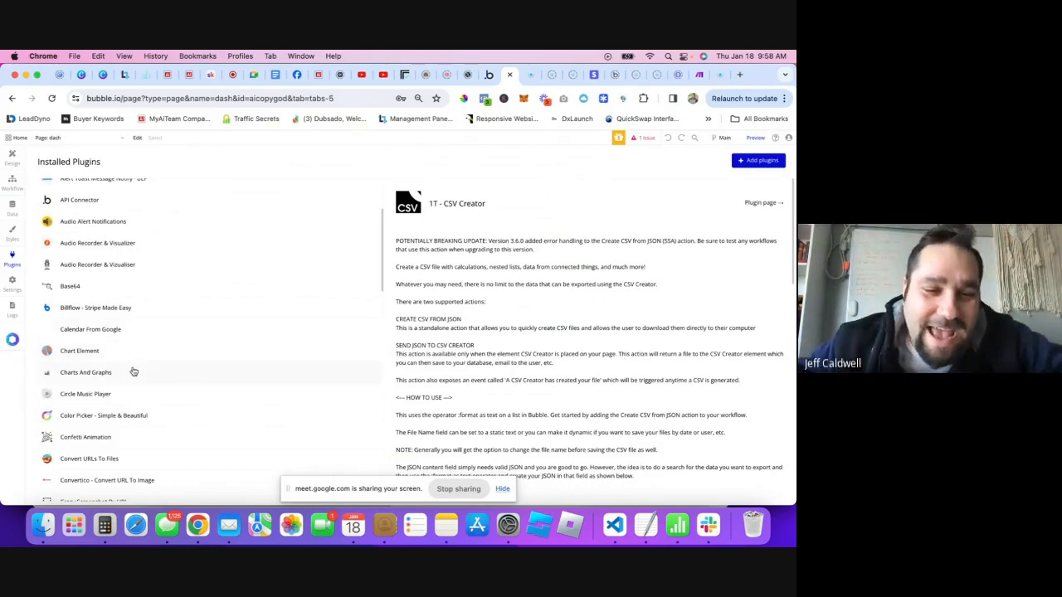
- On the dash page design, move the Transcribe YouTube button ahead of the download icon
click(14, 165)
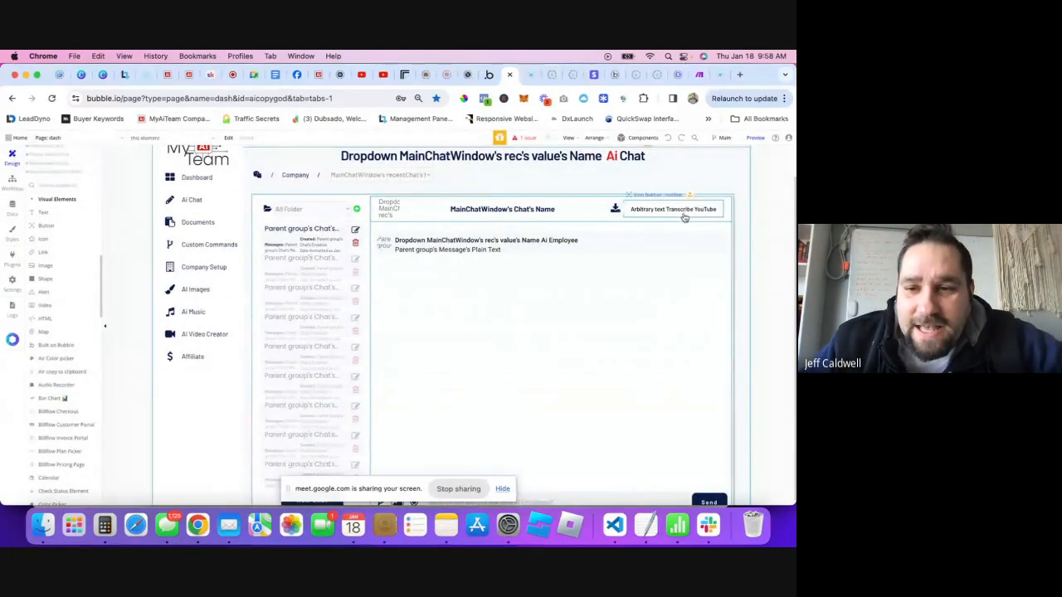
double_click(684, 214)
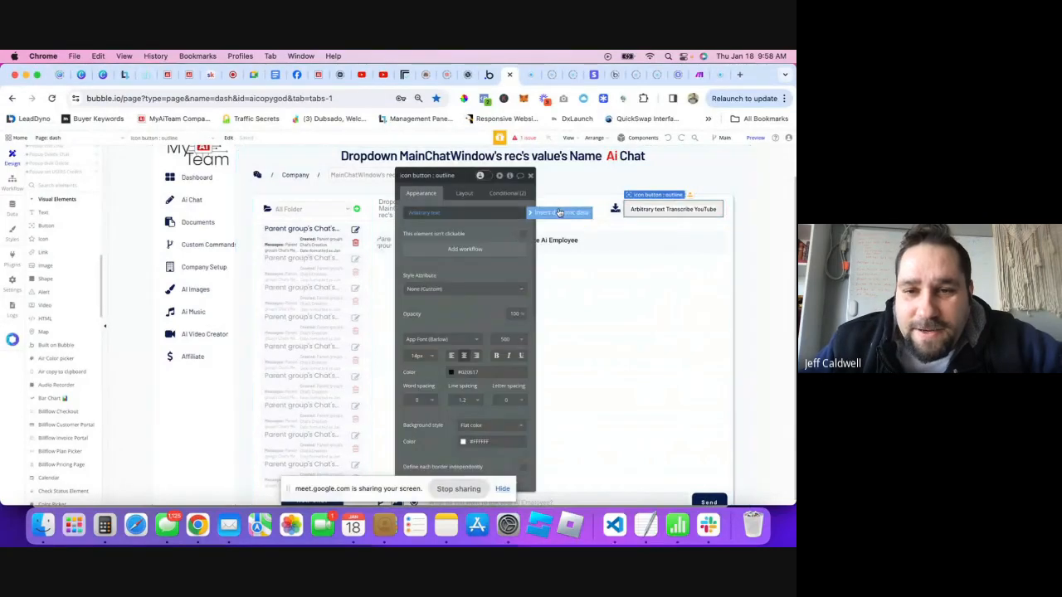
click(469, 193)
click(449, 275)
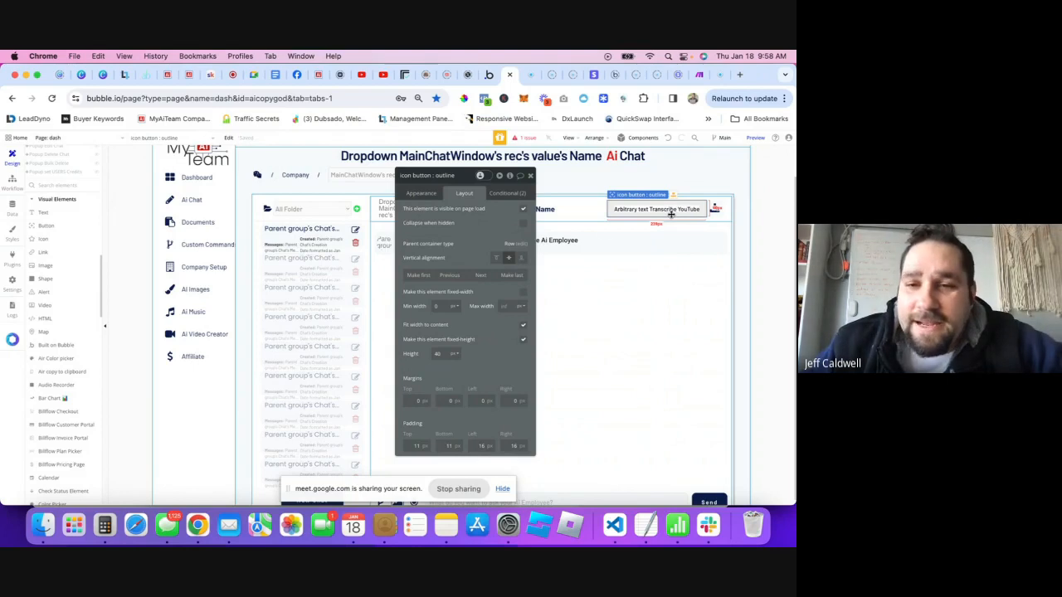
click(531, 177)
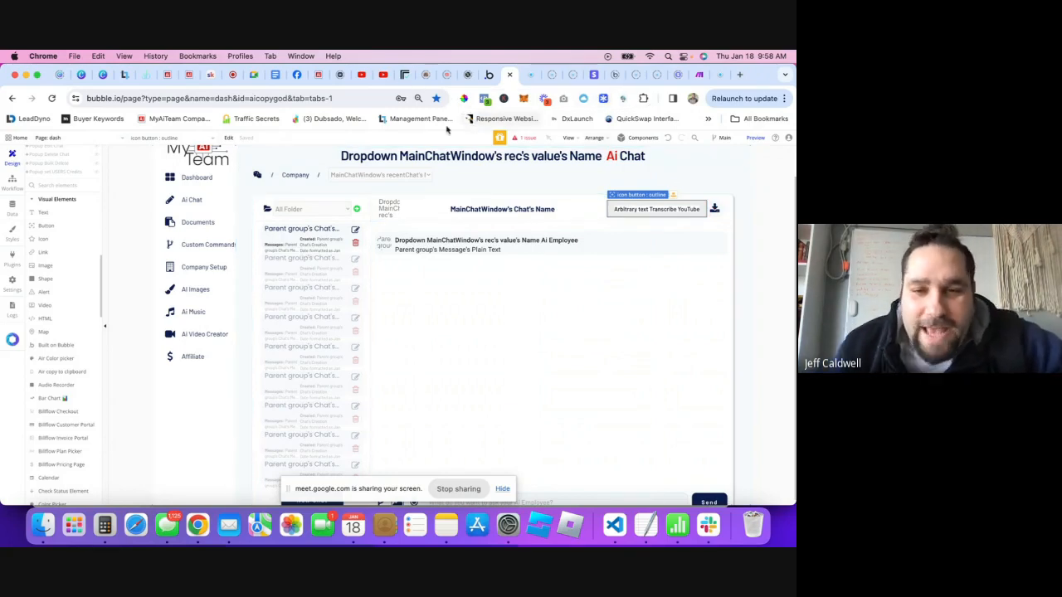
scroll(425, 405, down, 1)
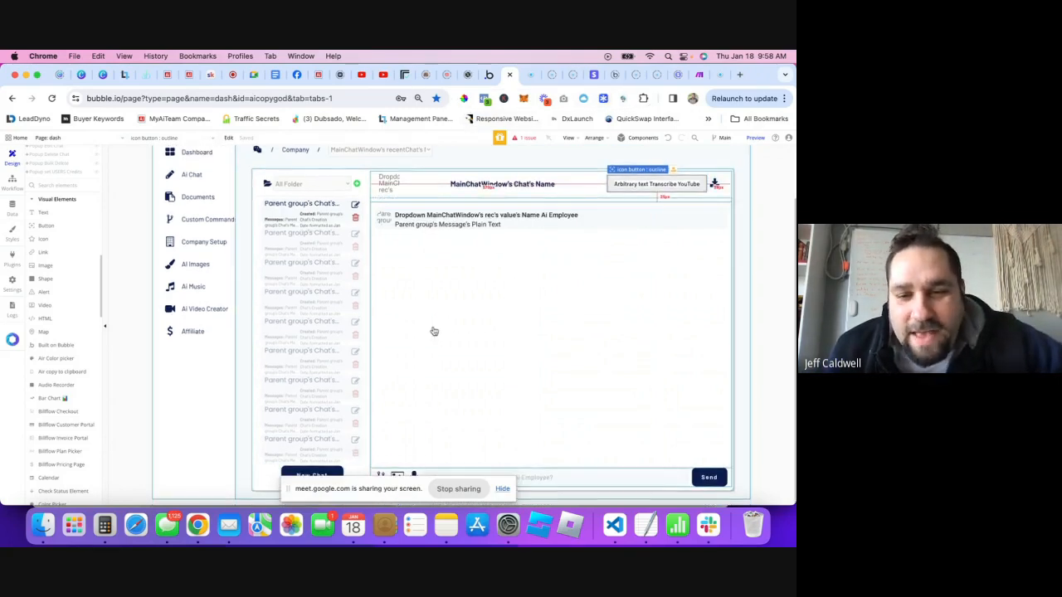
scroll(515, 323, up, 1)
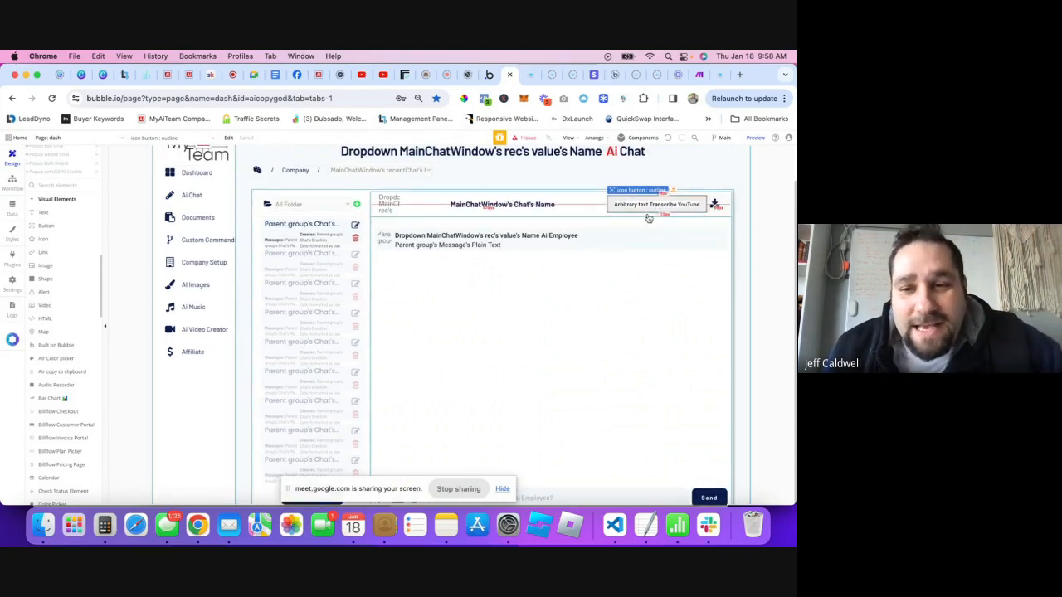
- Open Basis Lab's Popup category and copy the Popup 07 design
click(604, 99)
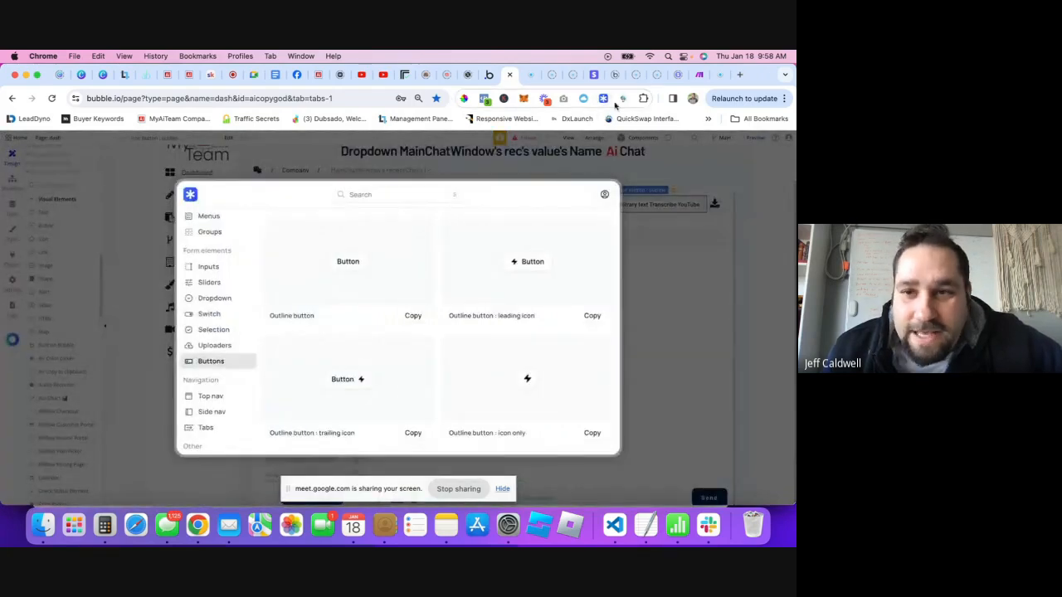
scroll(219, 317, up, 1)
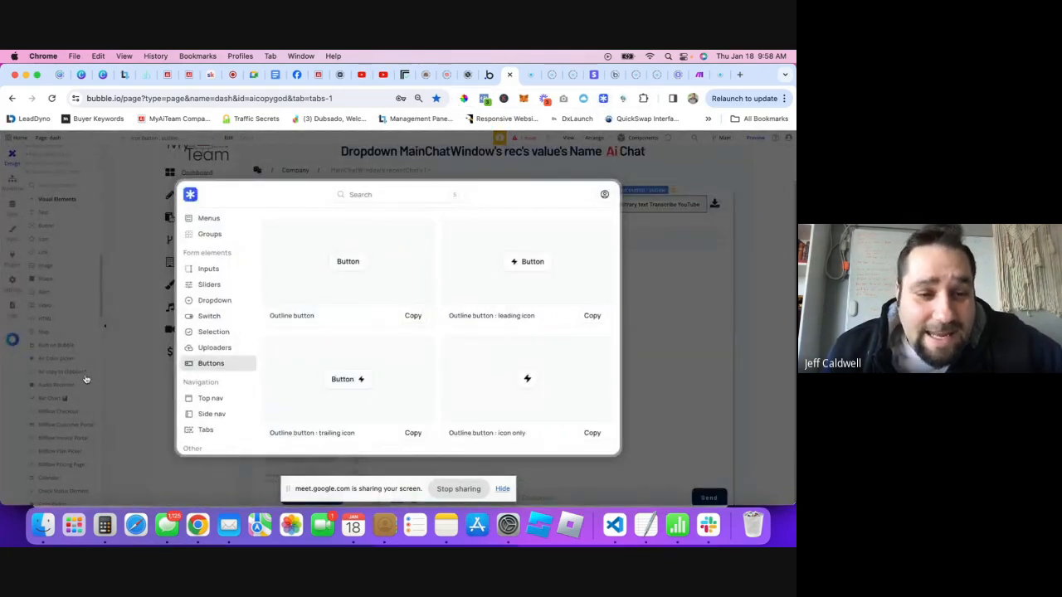
click(650, 390)
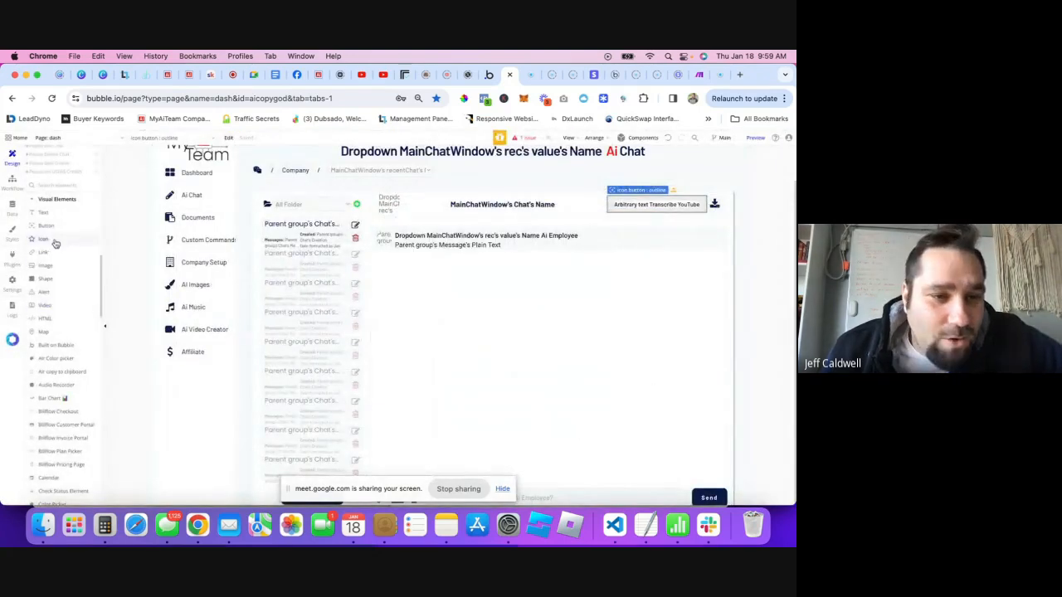
scroll(55, 242, down, 10)
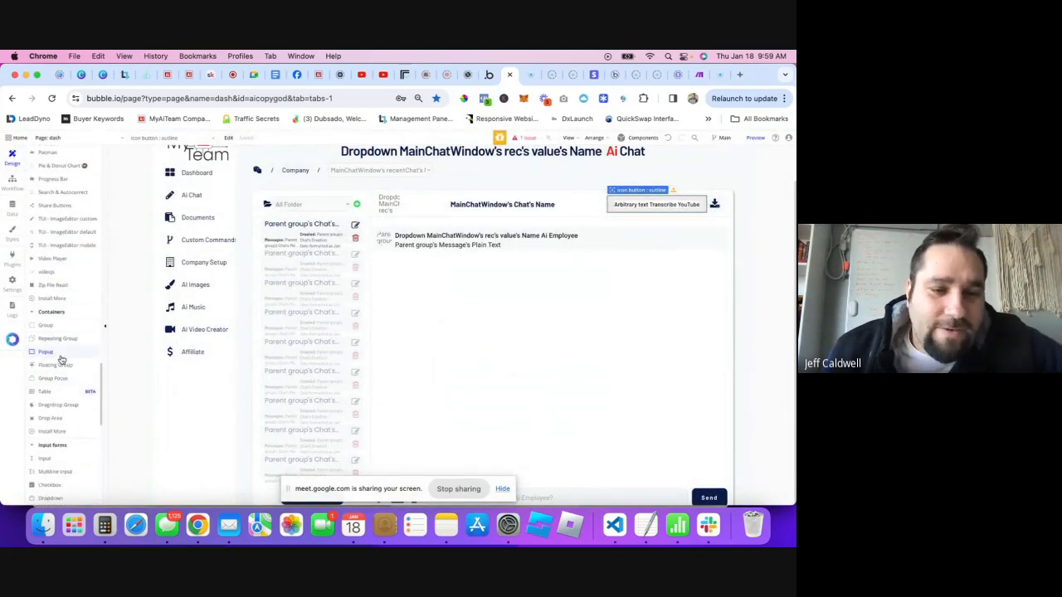
click(603, 98)
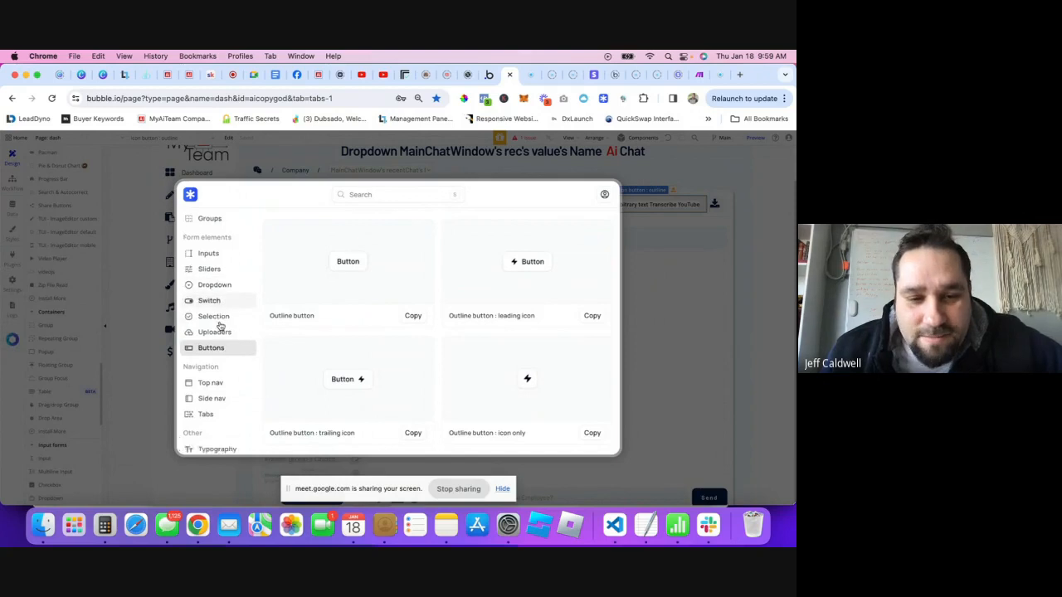
scroll(220, 324, up, 5)
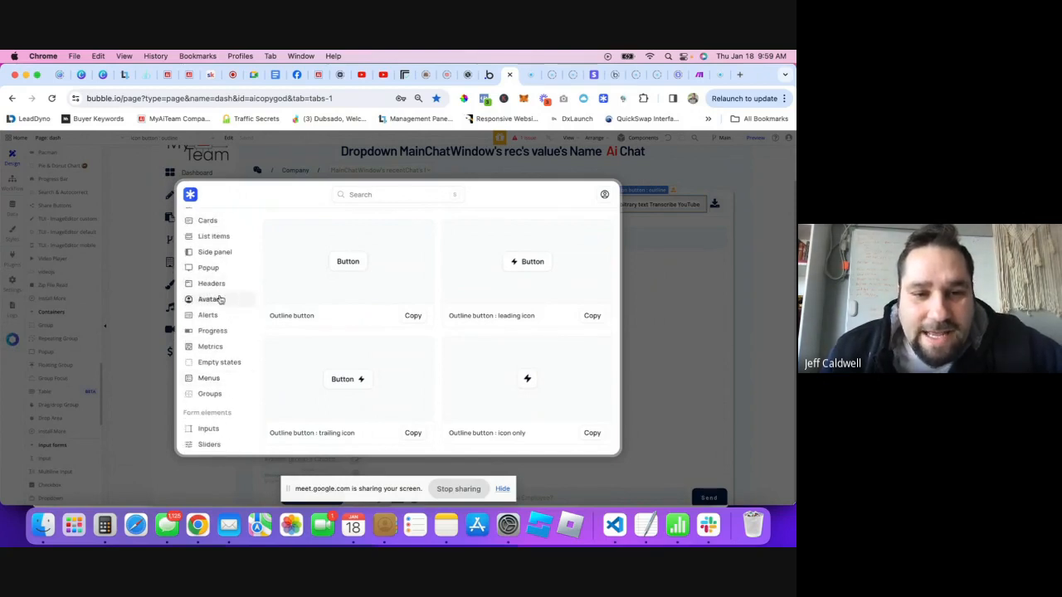
click(208, 269)
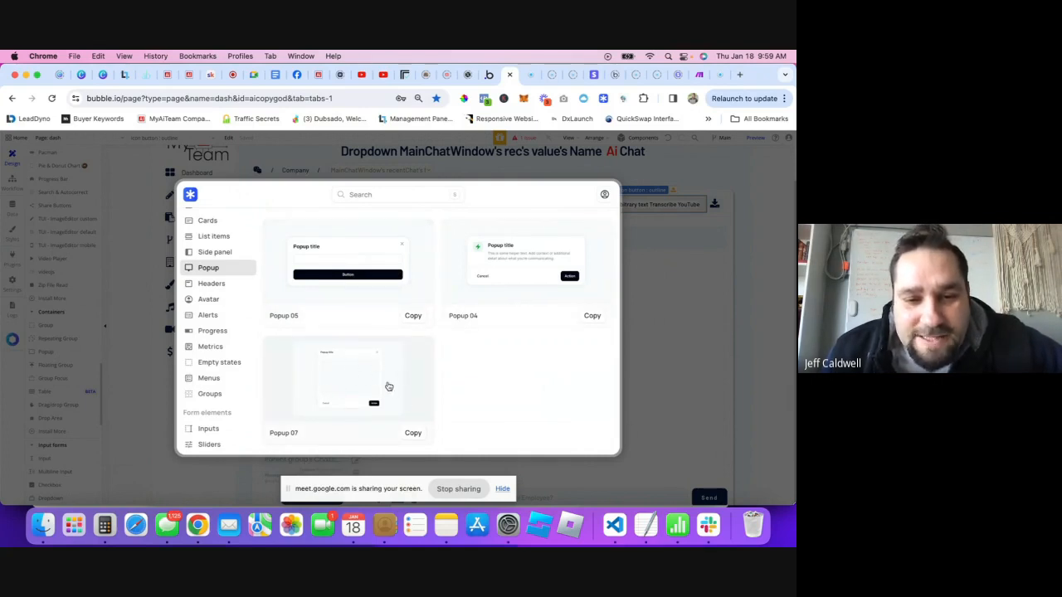
click(414, 434)
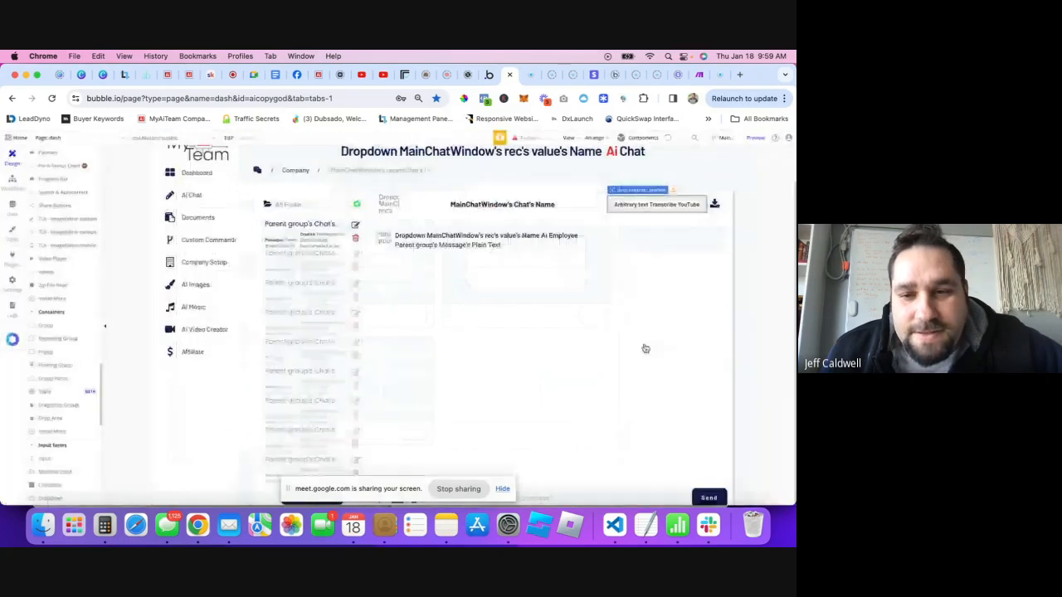
- Paste the copied popup onto the dash page and name it 'Popup Transcribe Youtube'
right_click(508, 313)
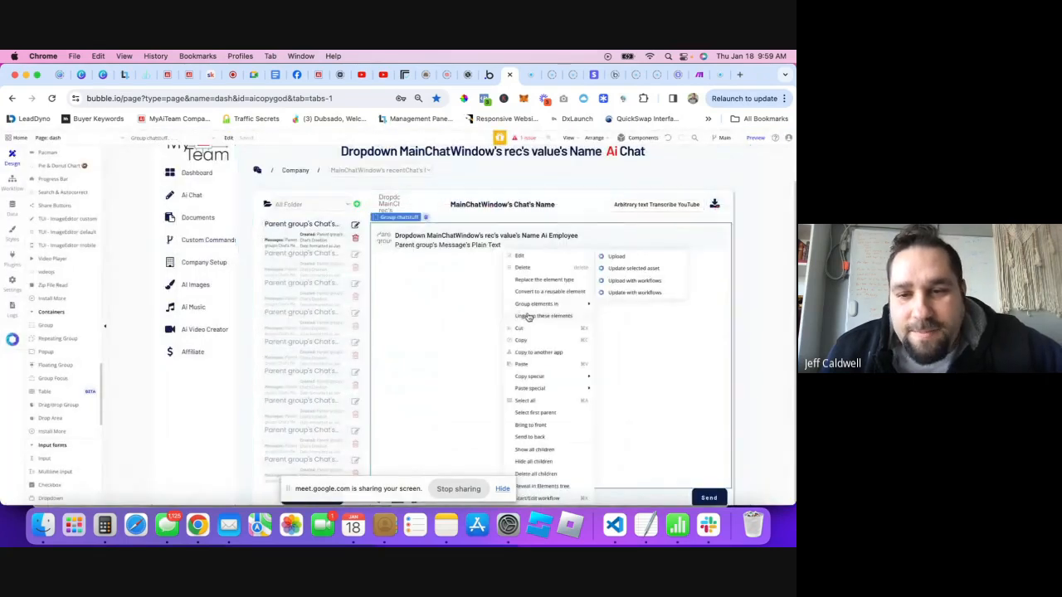
click(527, 367)
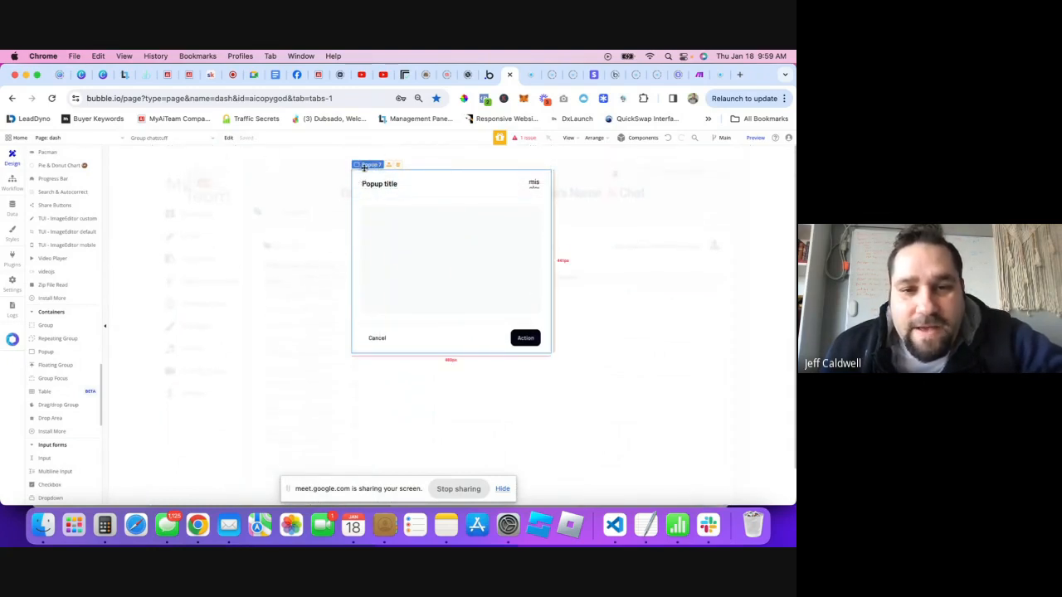
double_click(421, 199)
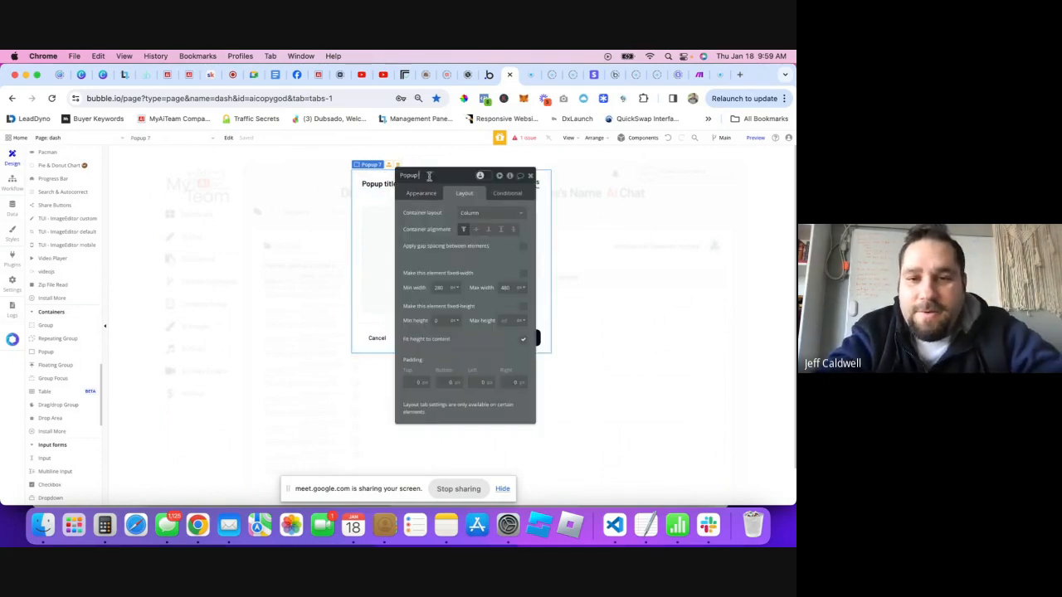
text(Tra)
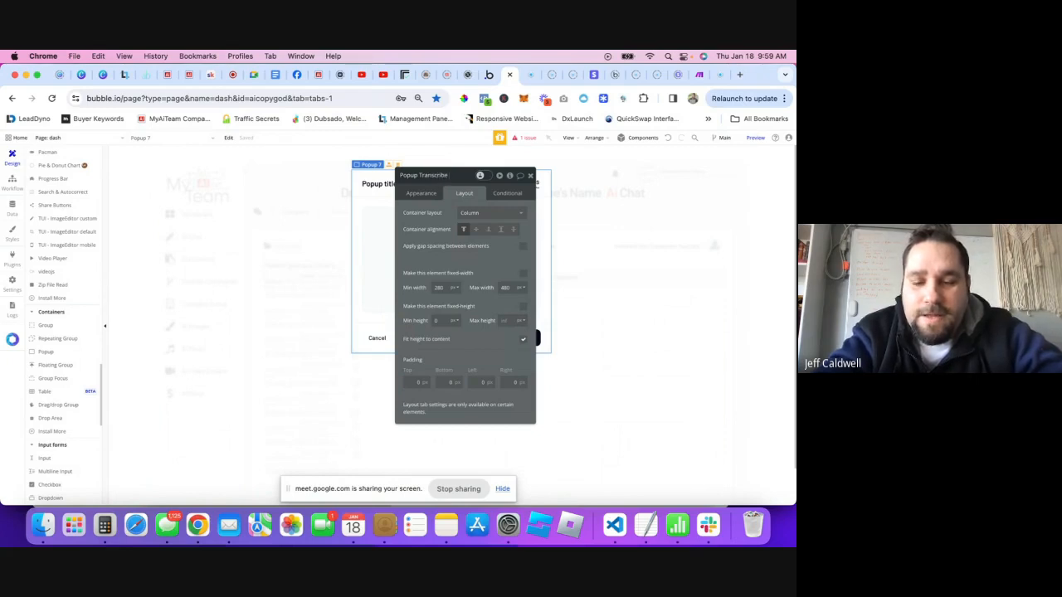
text(nscribe)
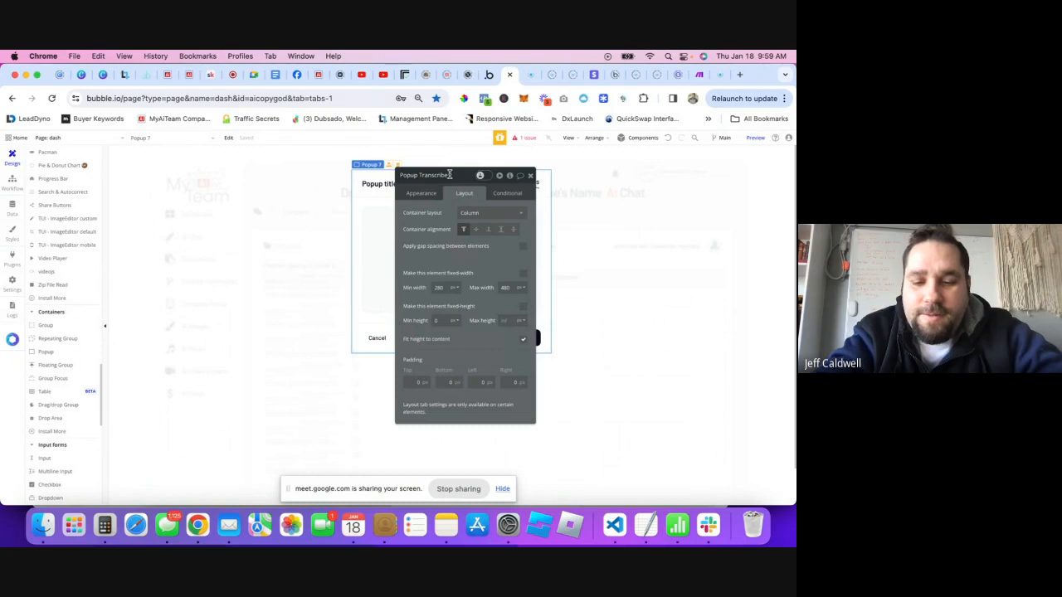
text( Youtube)
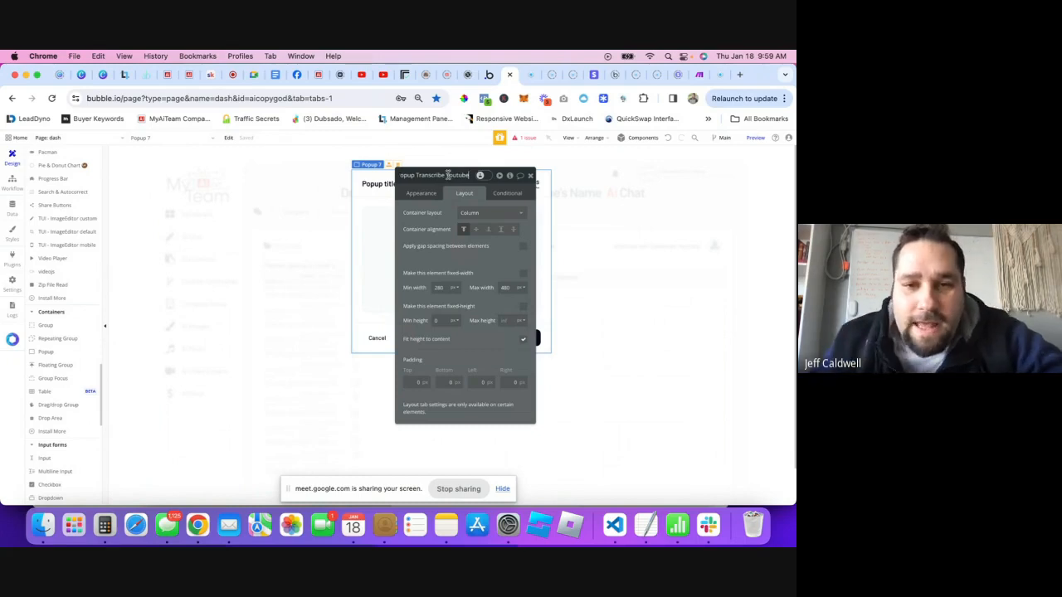
click(372, 185)
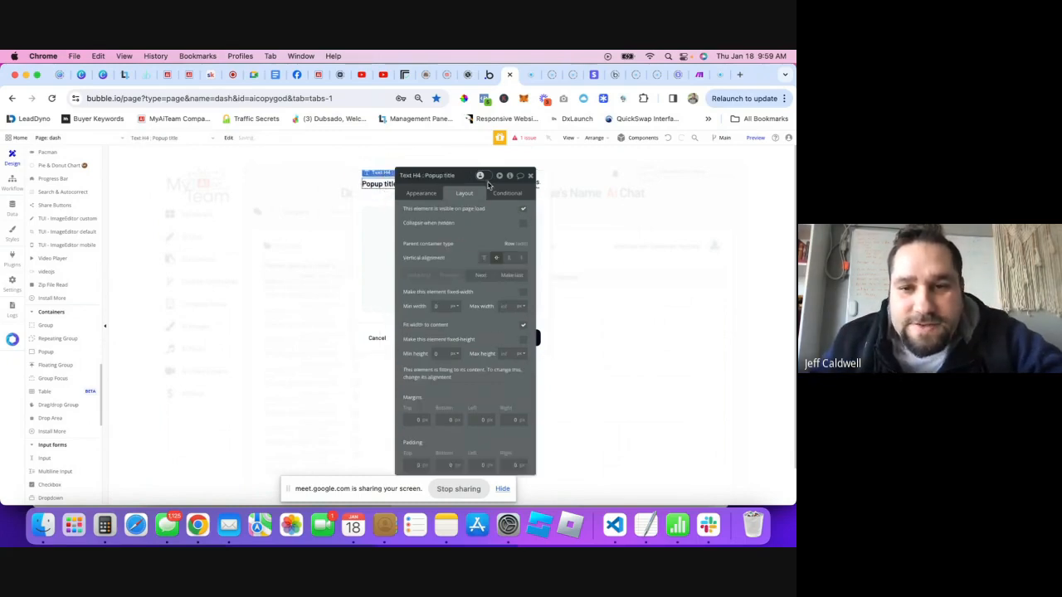
- Set the popup's grayout colour to #000000 in its Appearance settings
drag(449, 176, 683, 183)
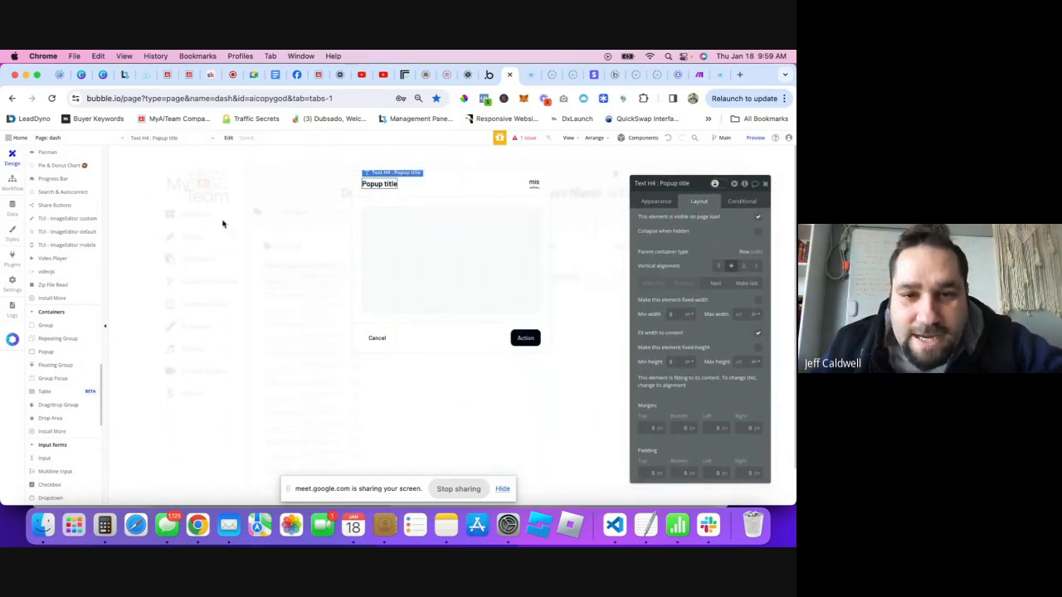
click(462, 204)
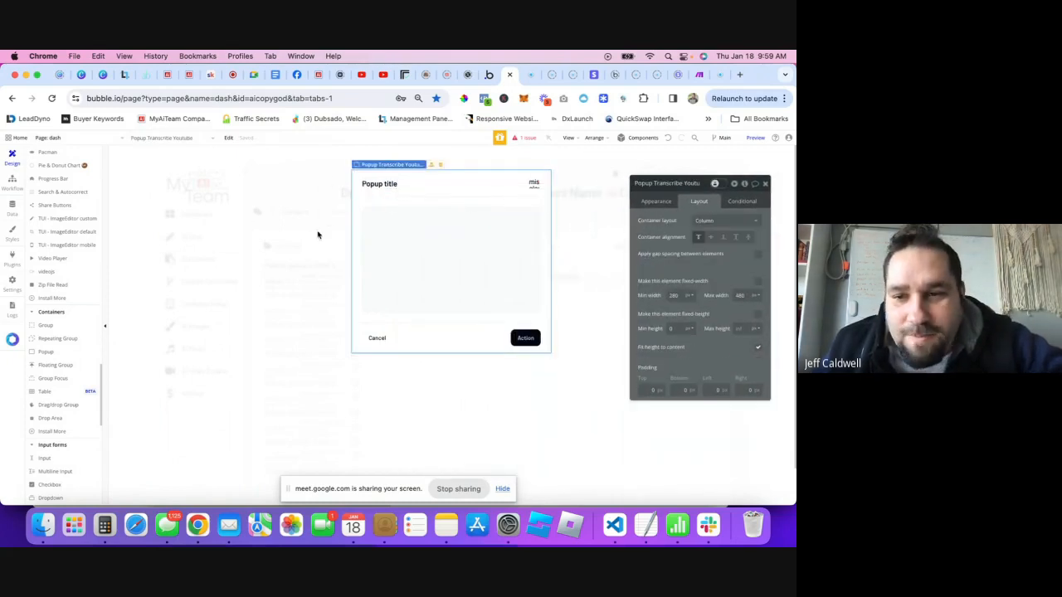
click(654, 202)
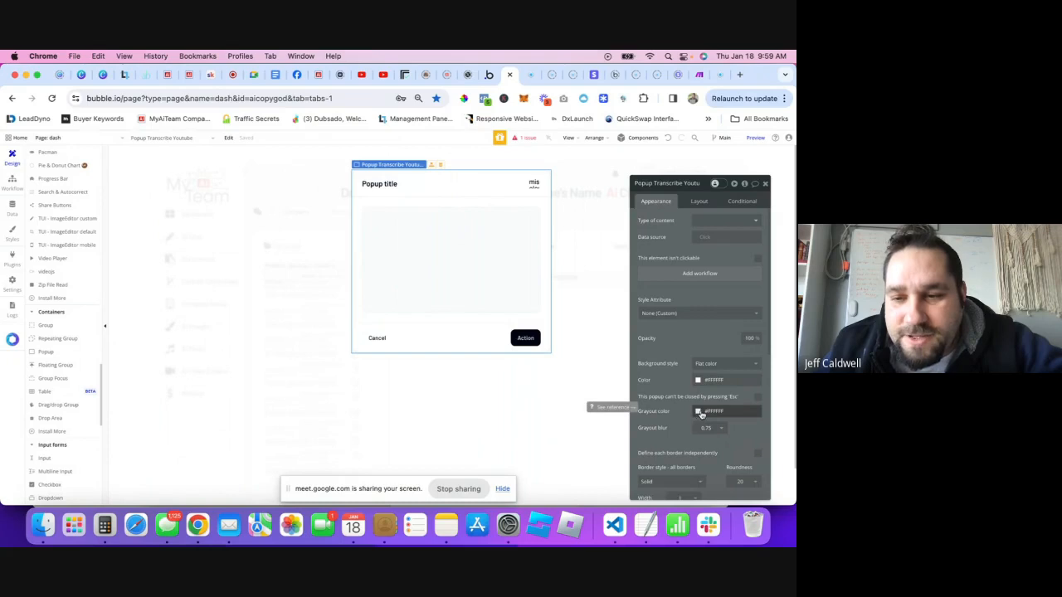
click(701, 414)
click(694, 458)
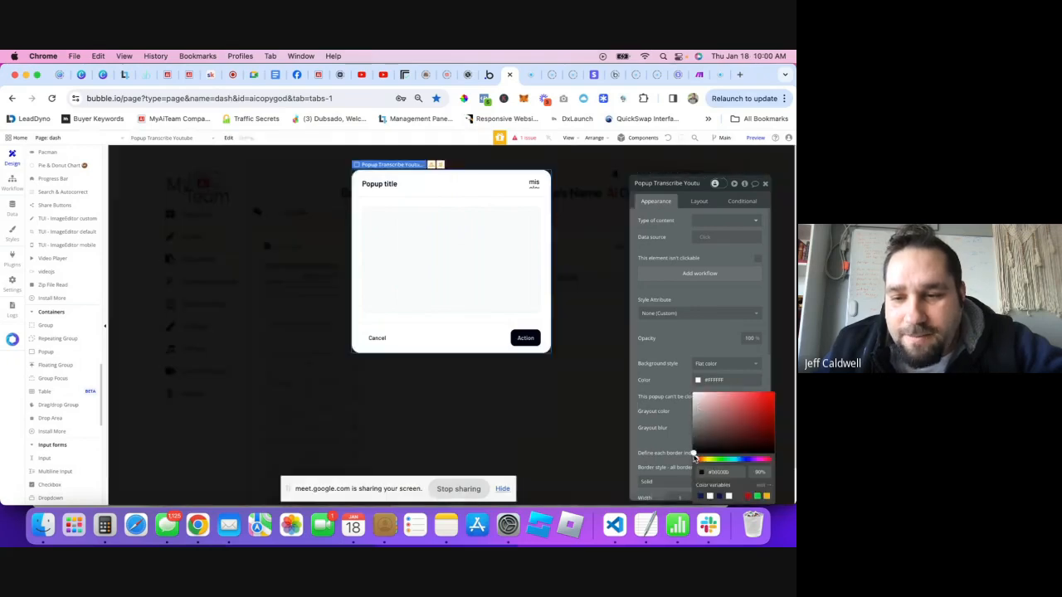
click(673, 437)
click(699, 413)
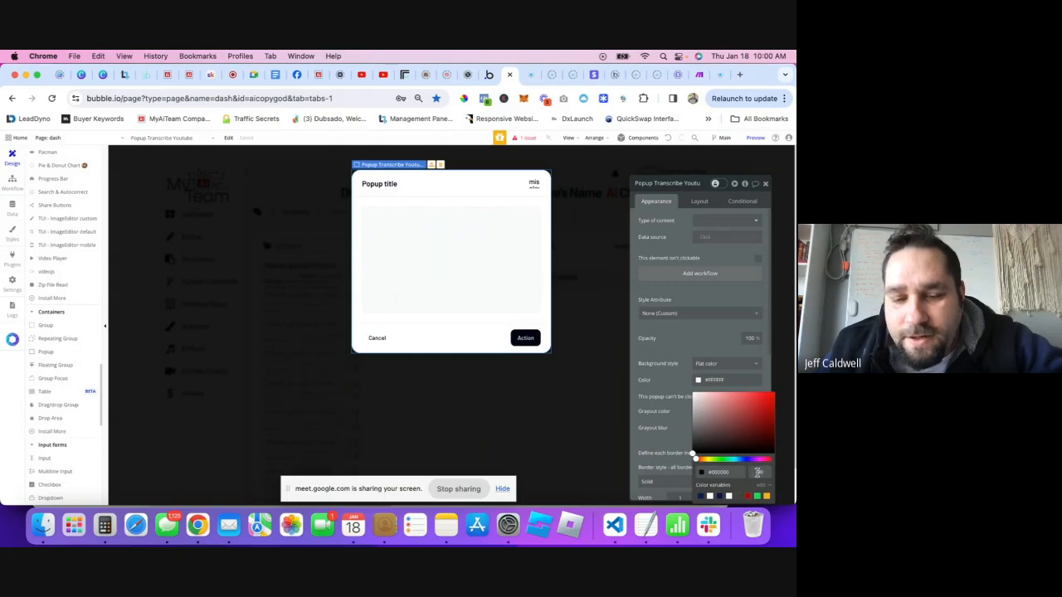
click(657, 435)
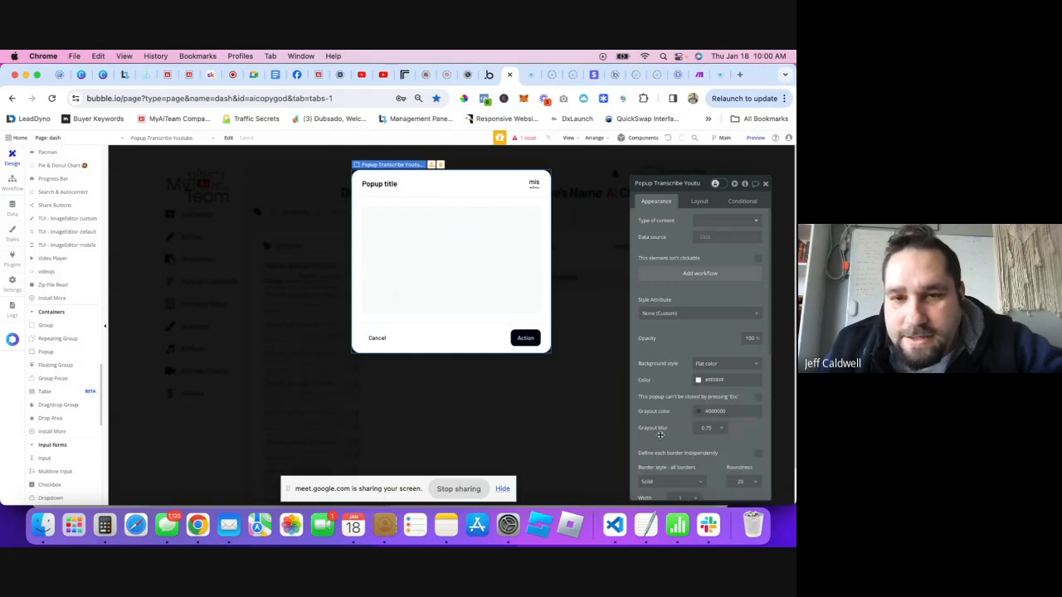
click(766, 184)
- Change the popup title text to 'Transcribe Your YouTube Video'
double_click(380, 183)
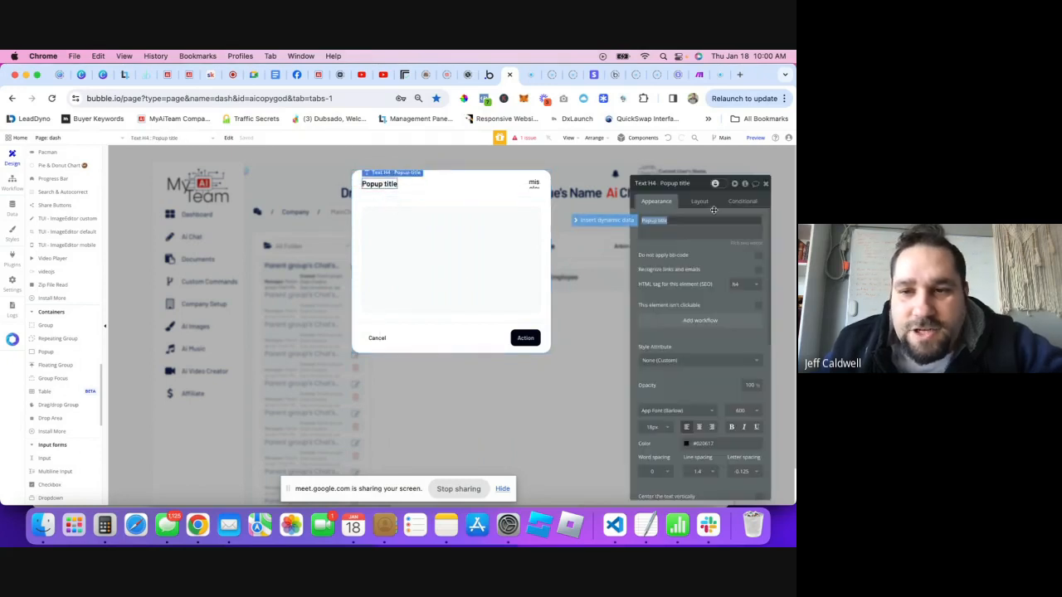
text(OP)
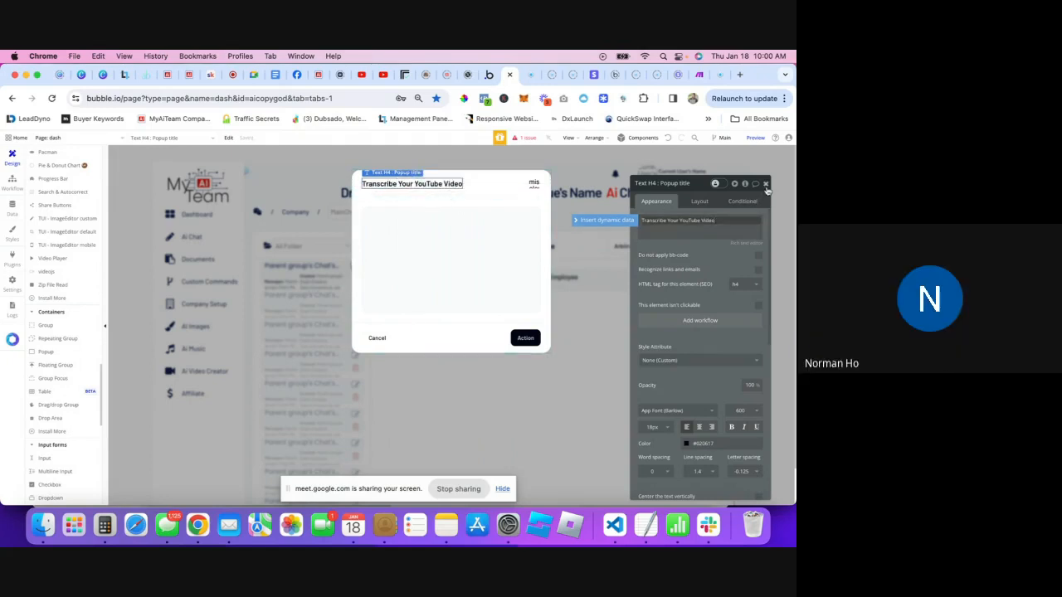
click(766, 185)
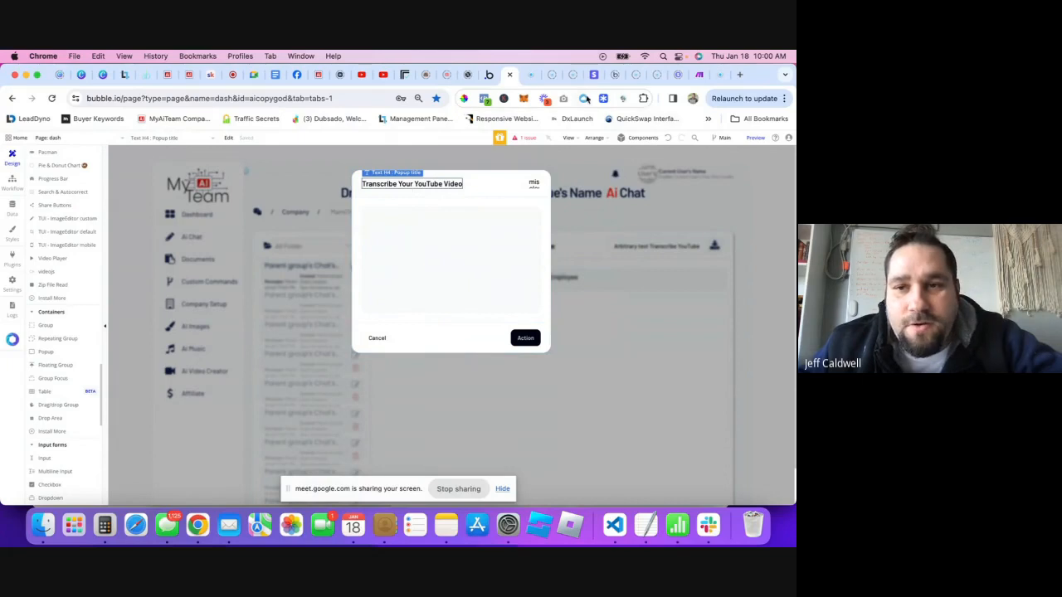
- Copy the outline button with a leading icon from the component library, then close the popup
click(604, 99)
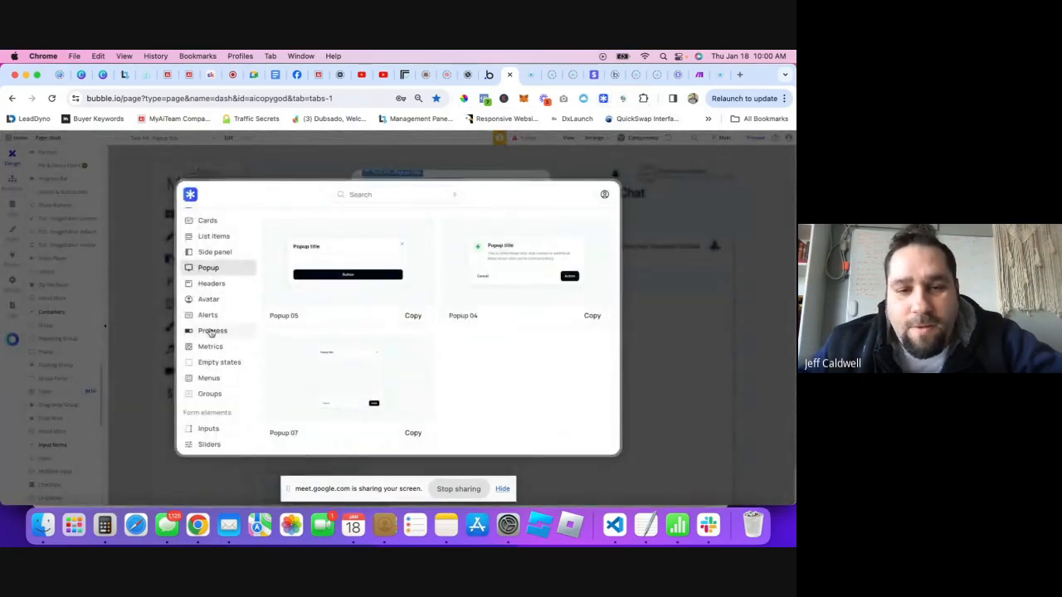
scroll(218, 365, down, 3)
scroll(212, 368, down, 2)
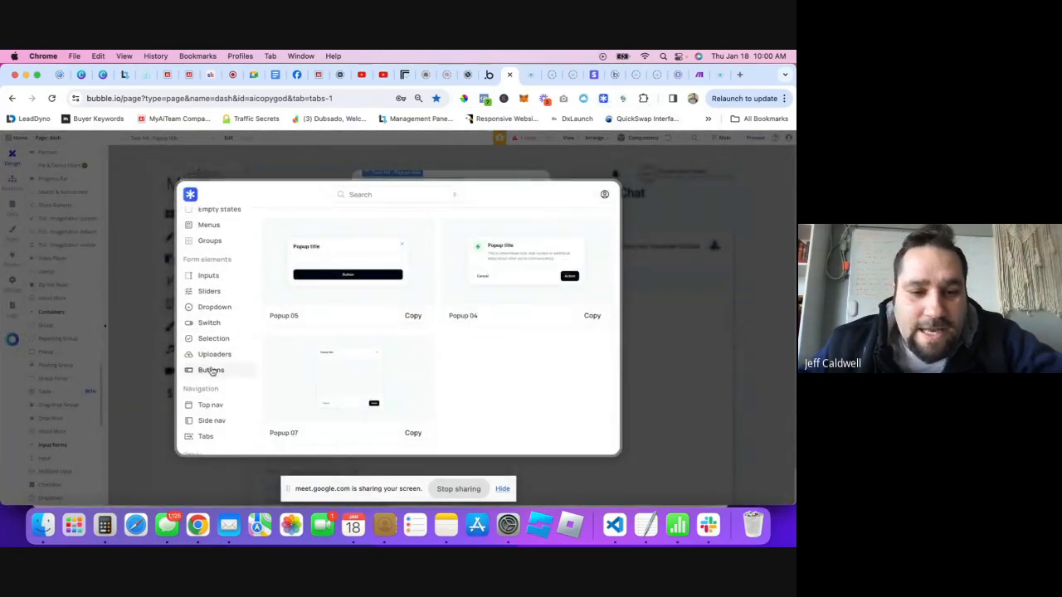
click(211, 371)
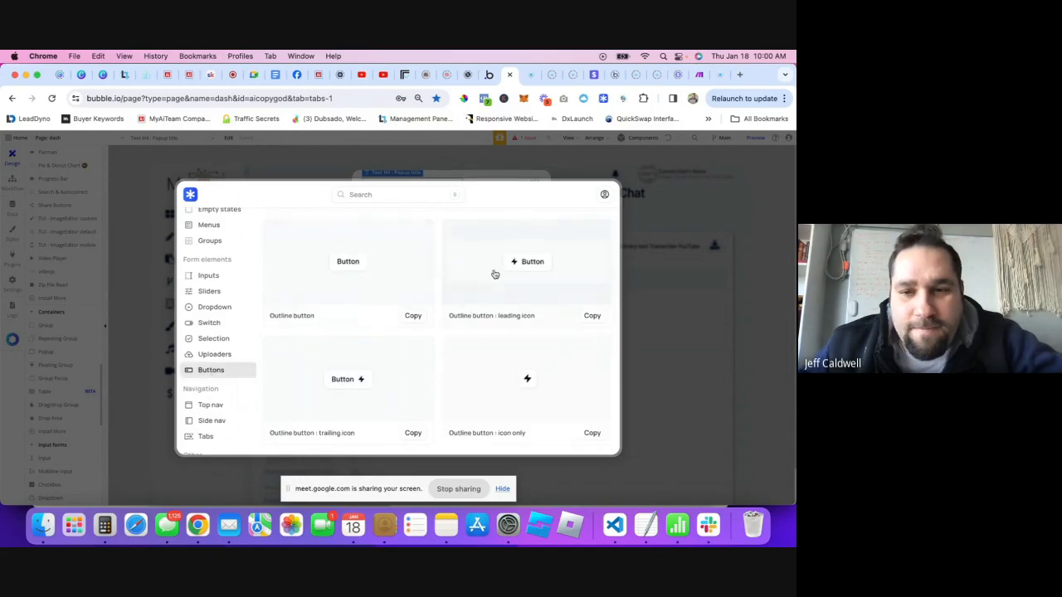
click(587, 317)
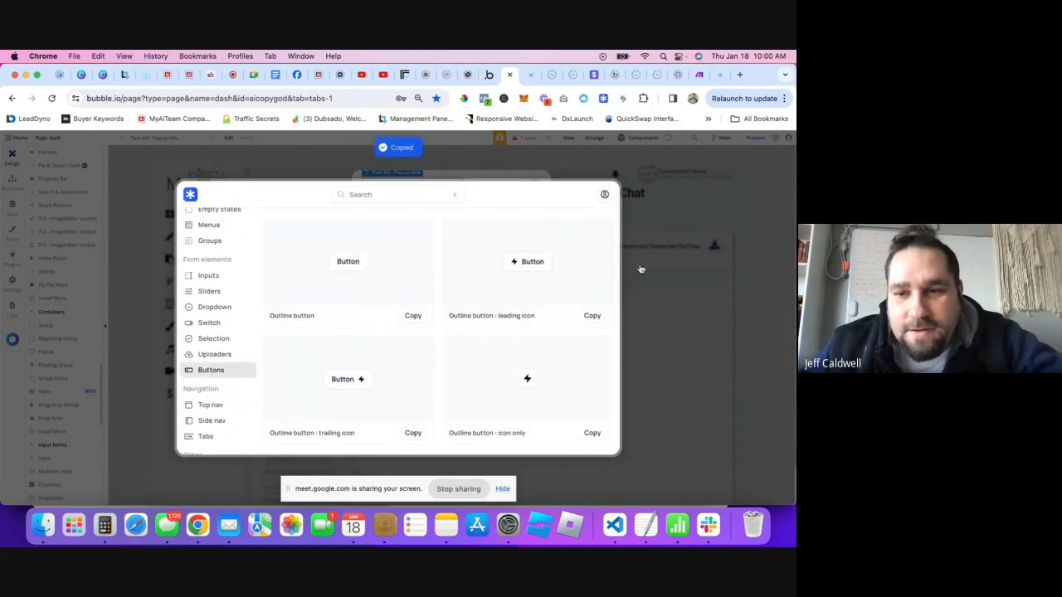
click(640, 269)
right_click(403, 317)
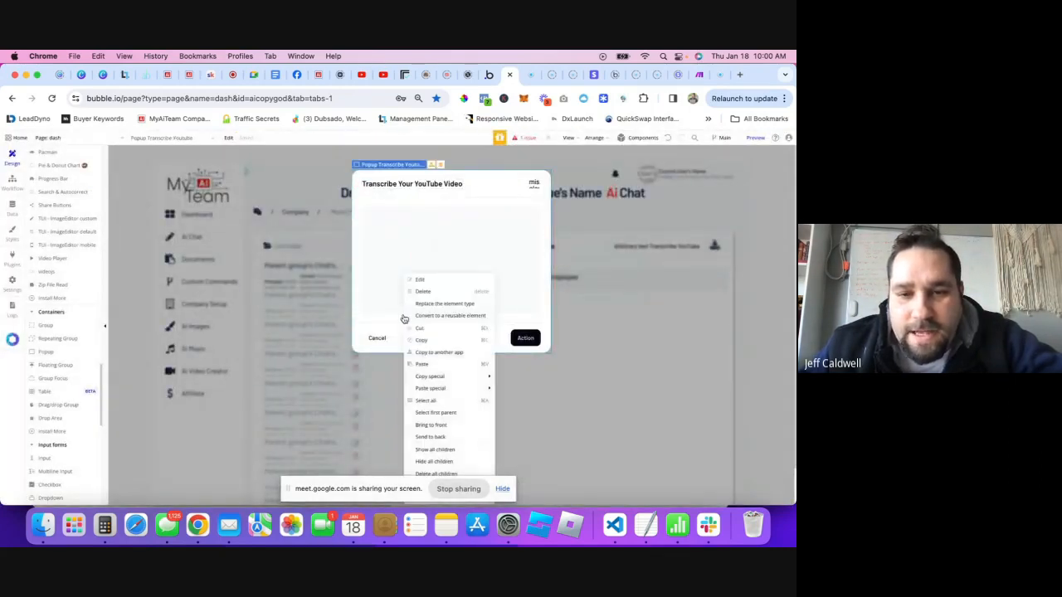
click(345, 301)
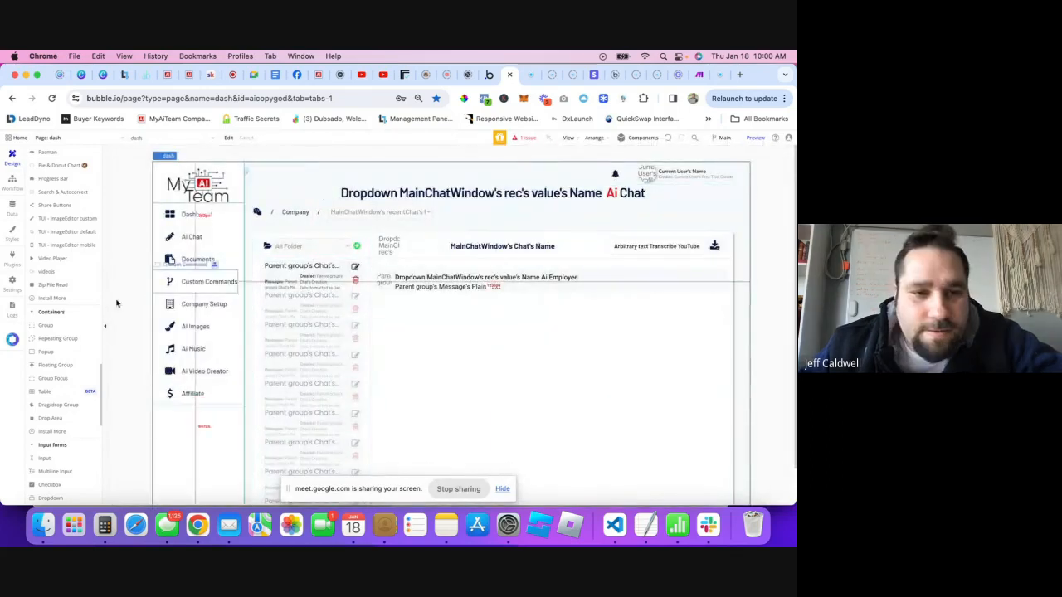
scroll(58, 274, up, 10)
scroll(46, 259, up, 10)
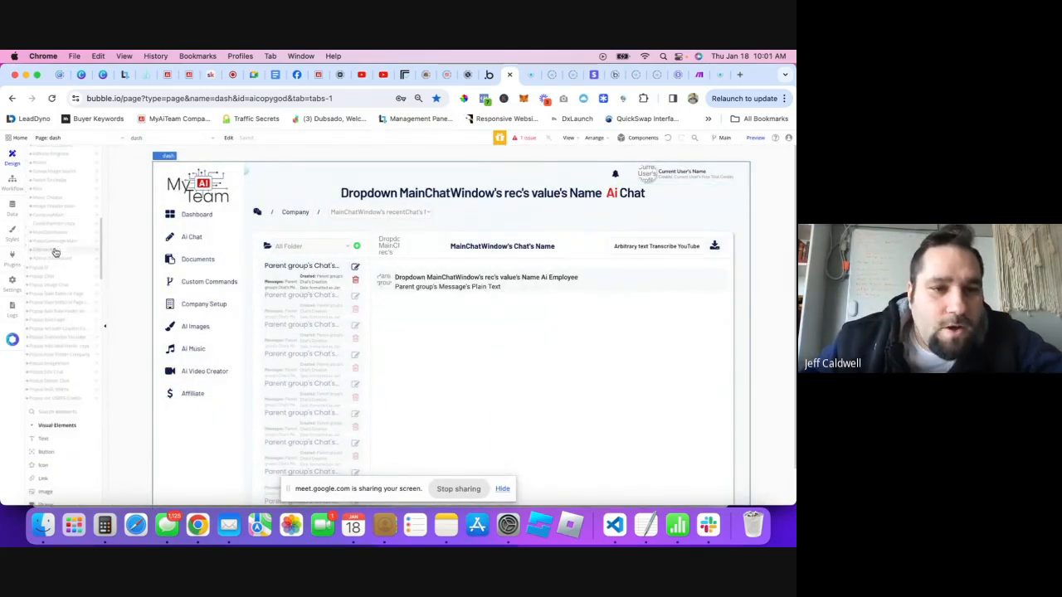
scroll(54, 248, up, 5)
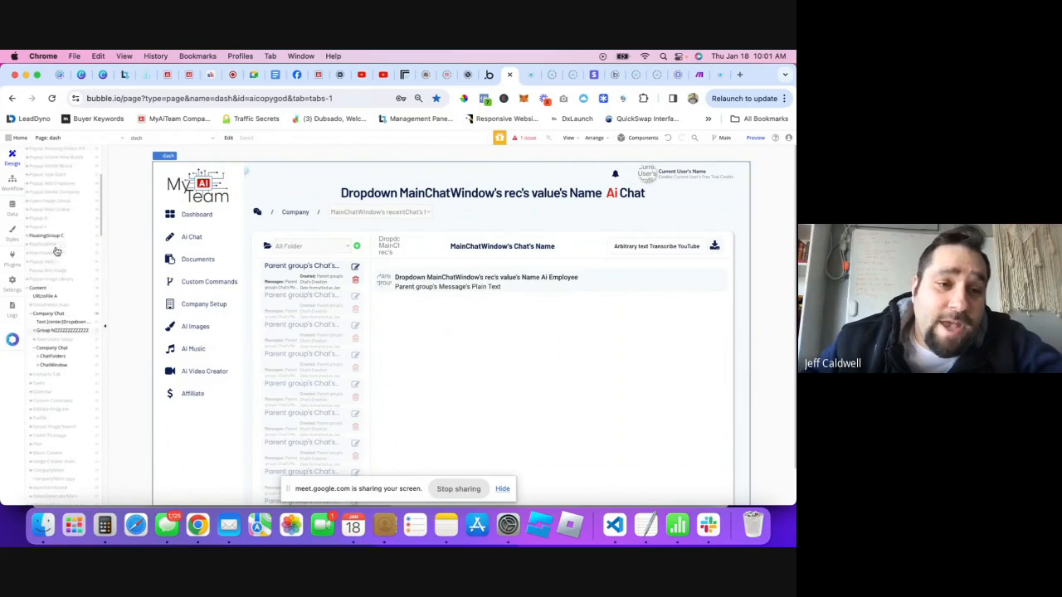
scroll(67, 272, up, 5)
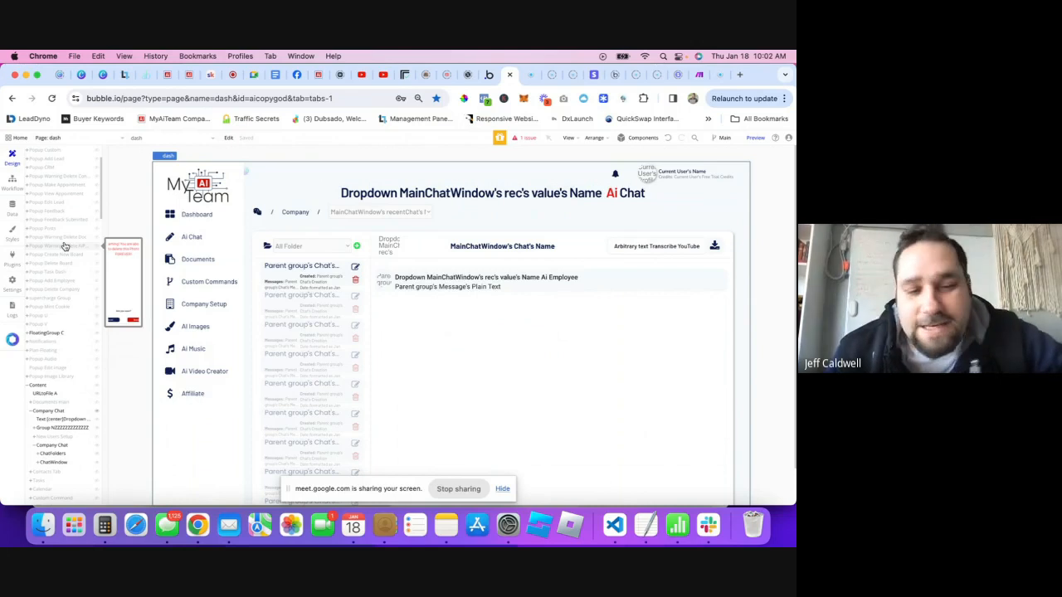
scroll(62, 251, up, 3)
scroll(62, 252, up, 1)
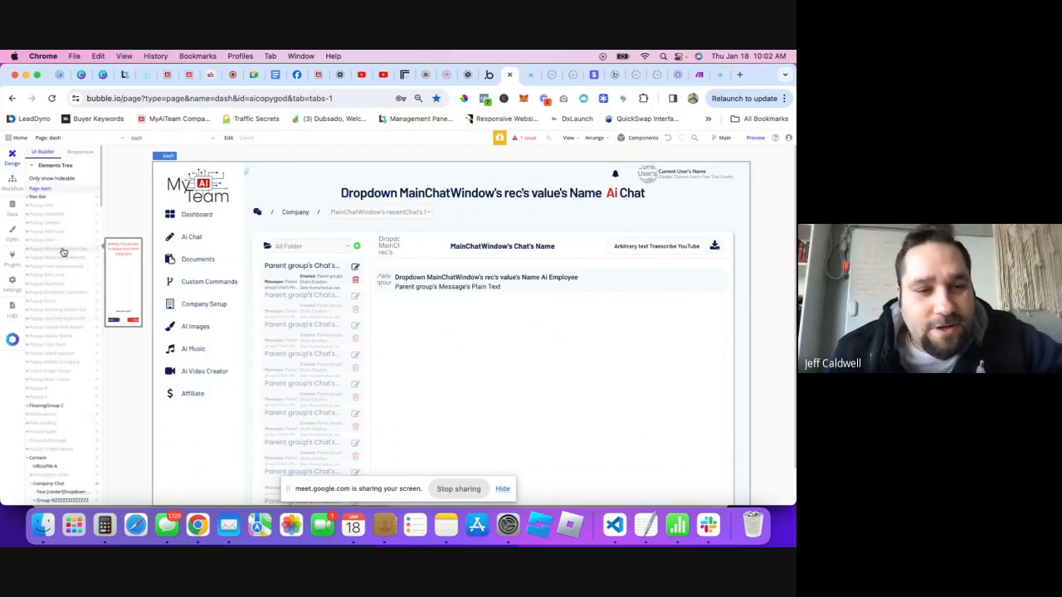
scroll(71, 301, down, 3)
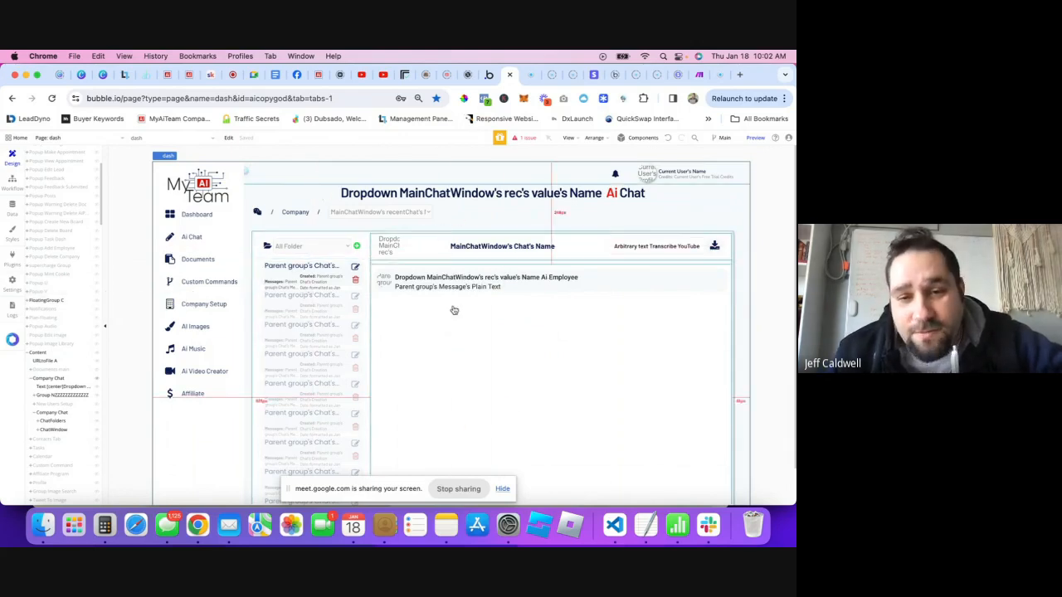
scroll(464, 332, down, 1)
scroll(455, 309, down, 1)
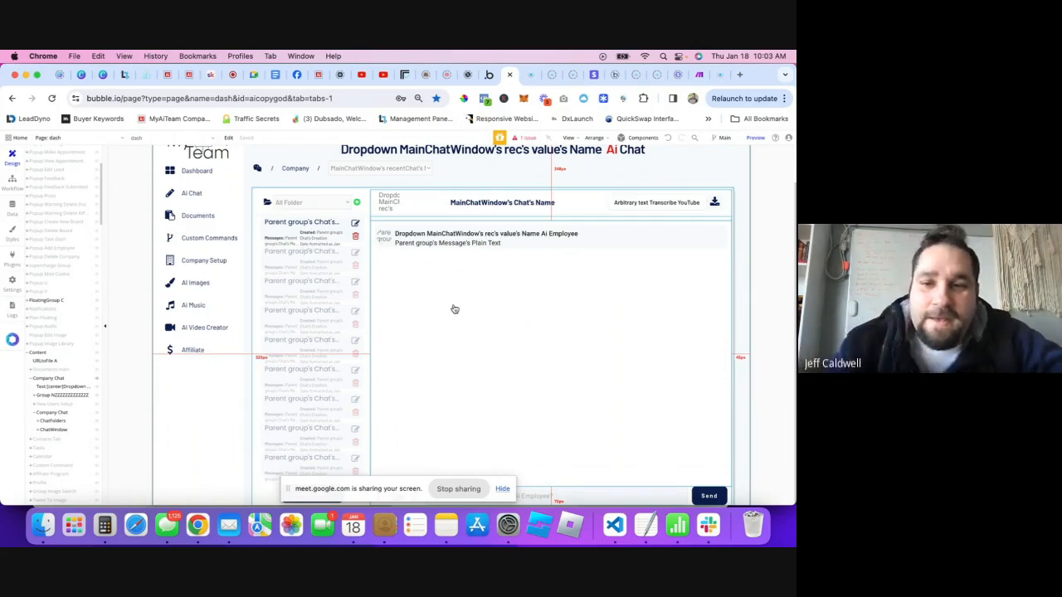
scroll(70, 365, down, 1)
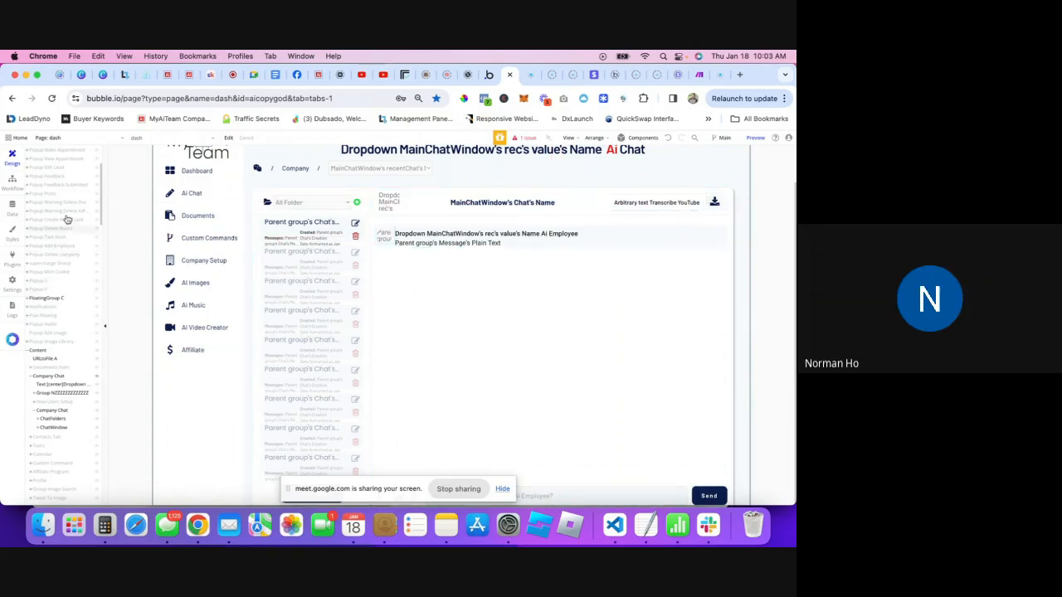
scroll(67, 219, up, 3)
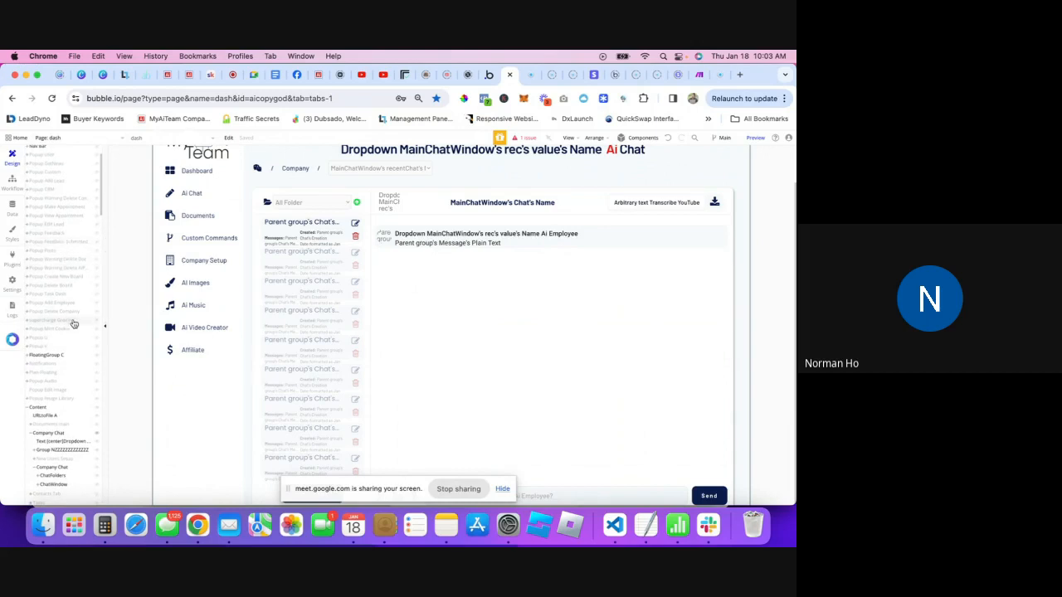
scroll(63, 340, down, 2)
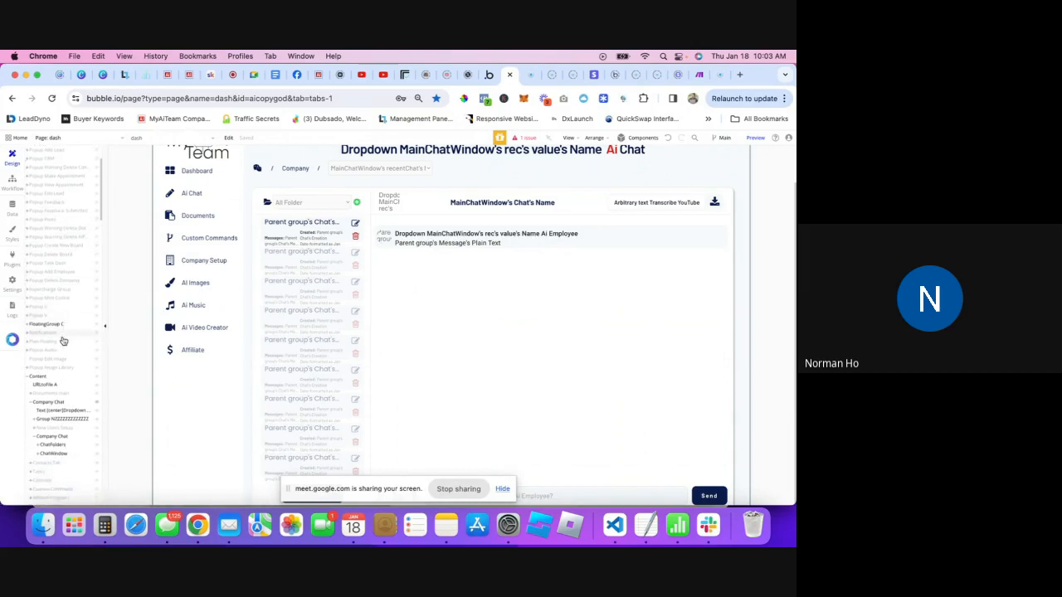
scroll(63, 340, down, 6)
scroll(78, 443, down, 3)
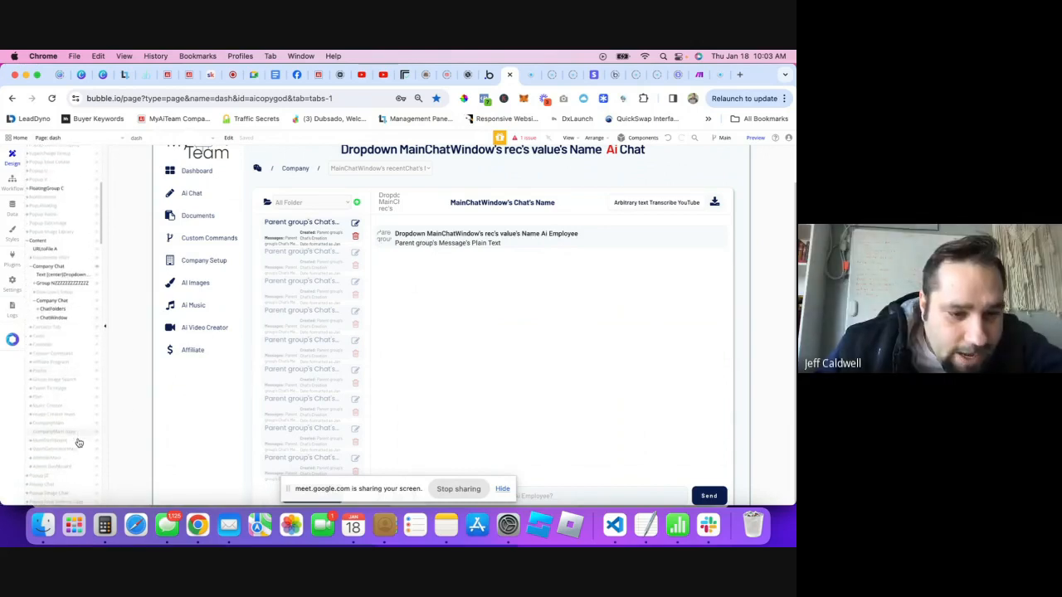
scroll(78, 443, down, 6)
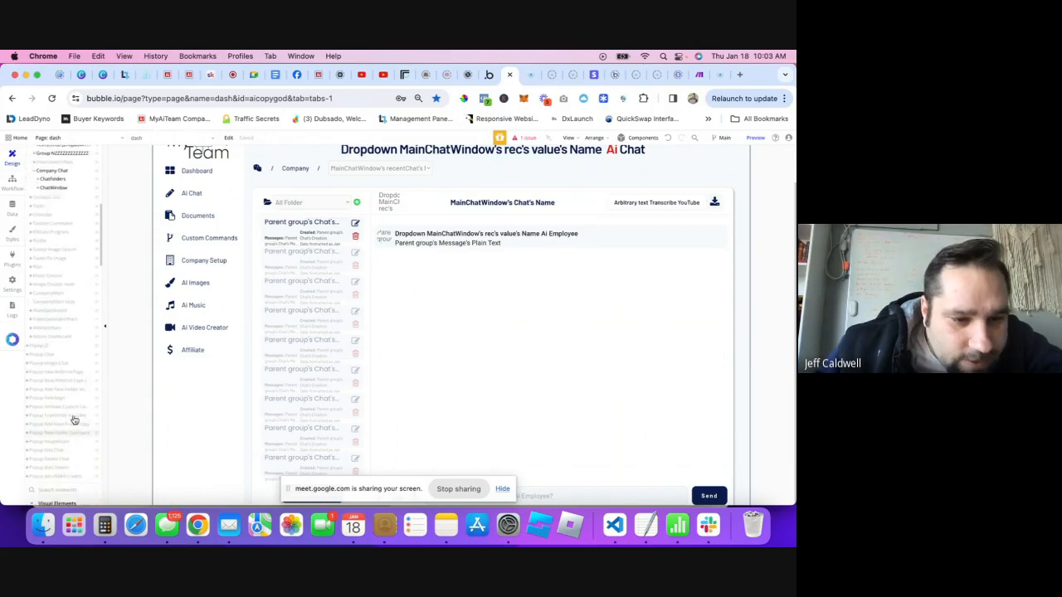
mouse_move(98, 422)
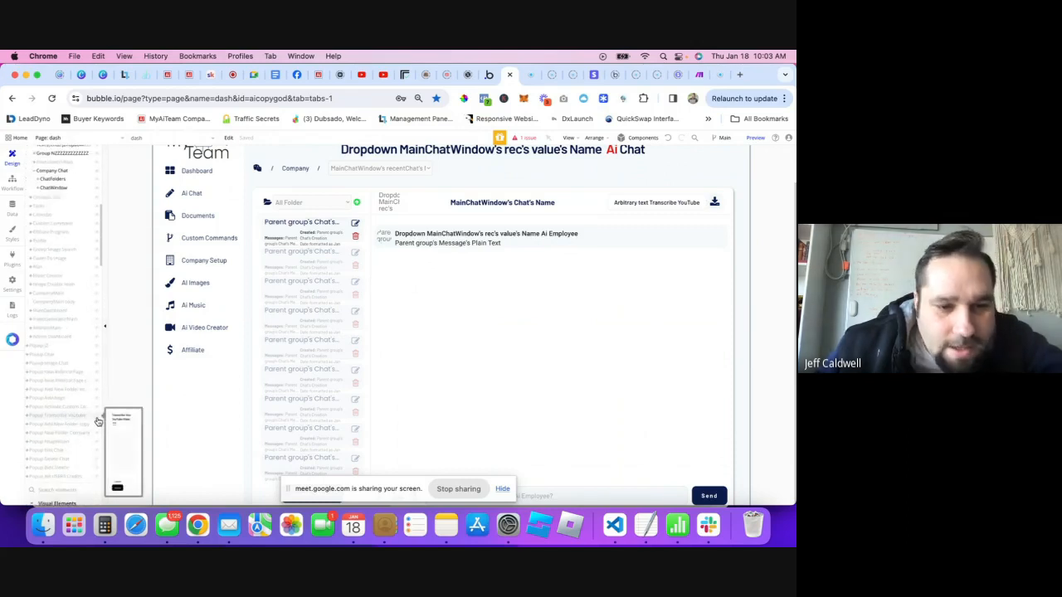
- Open and close Popup Transcribe Youtube, then launch the app preview in a new tab
click(97, 420)
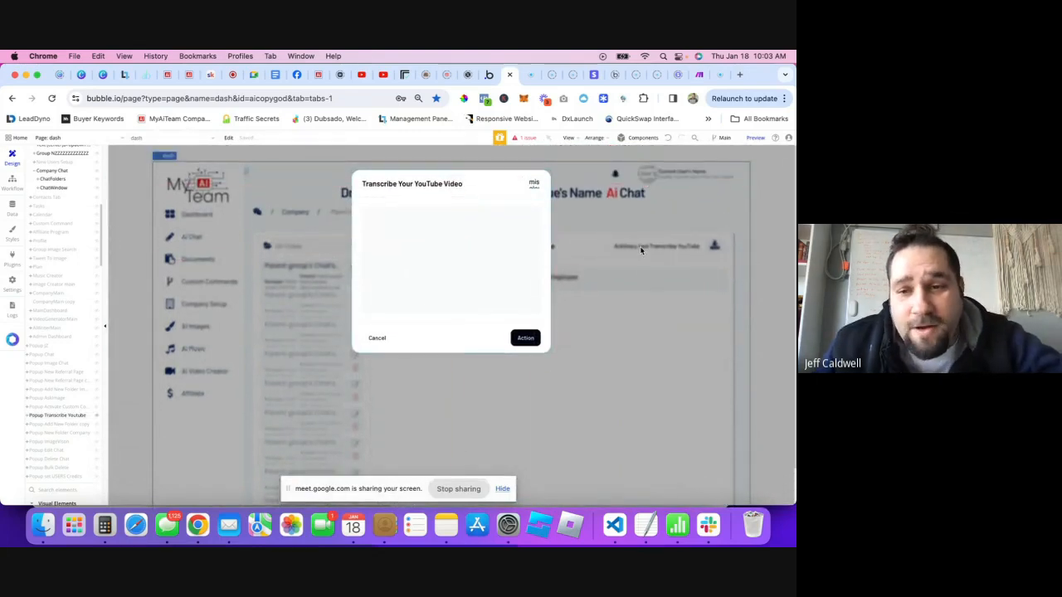
click(633, 260)
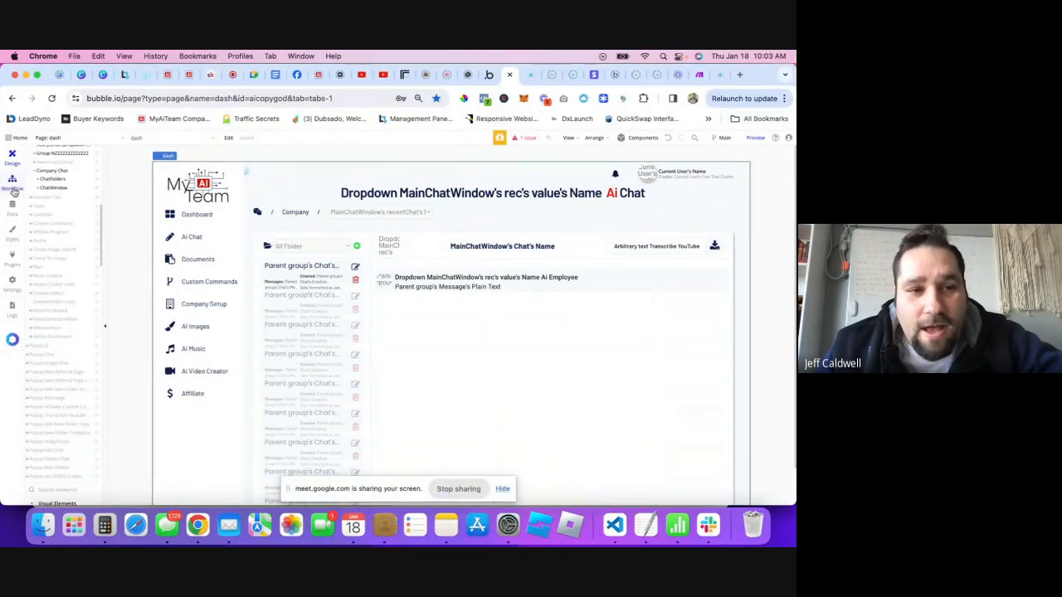
click(756, 137)
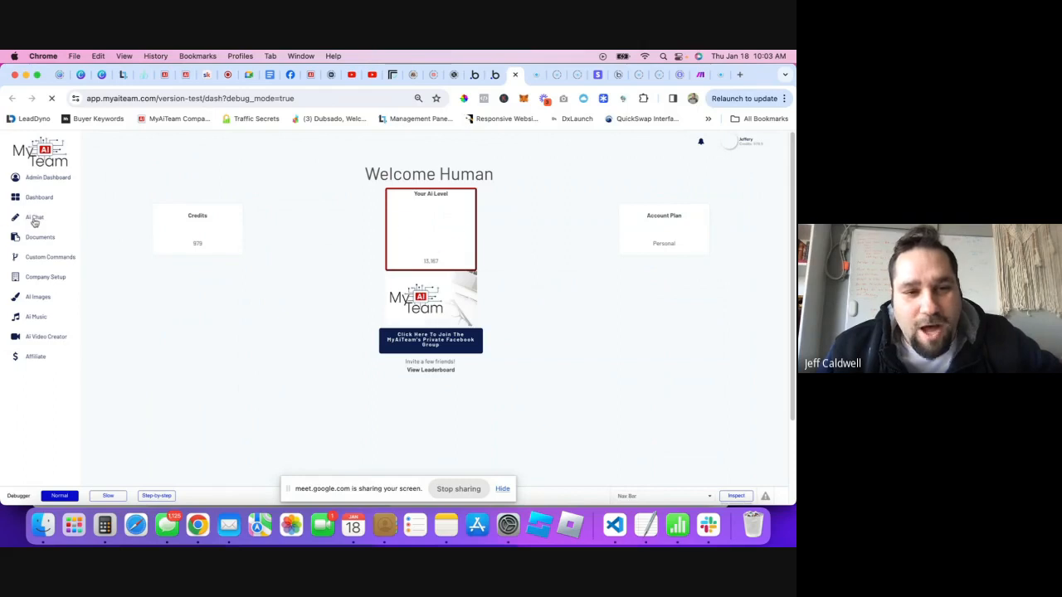
- View the preview's Ai Chat page, then return to the Bubble editor
click(34, 219)
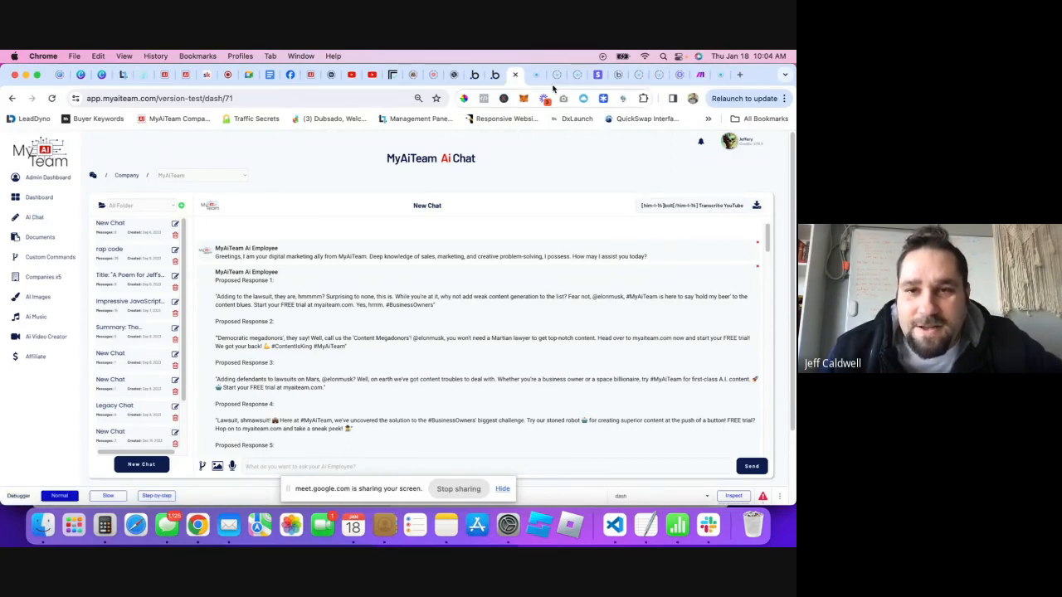
click(475, 77)
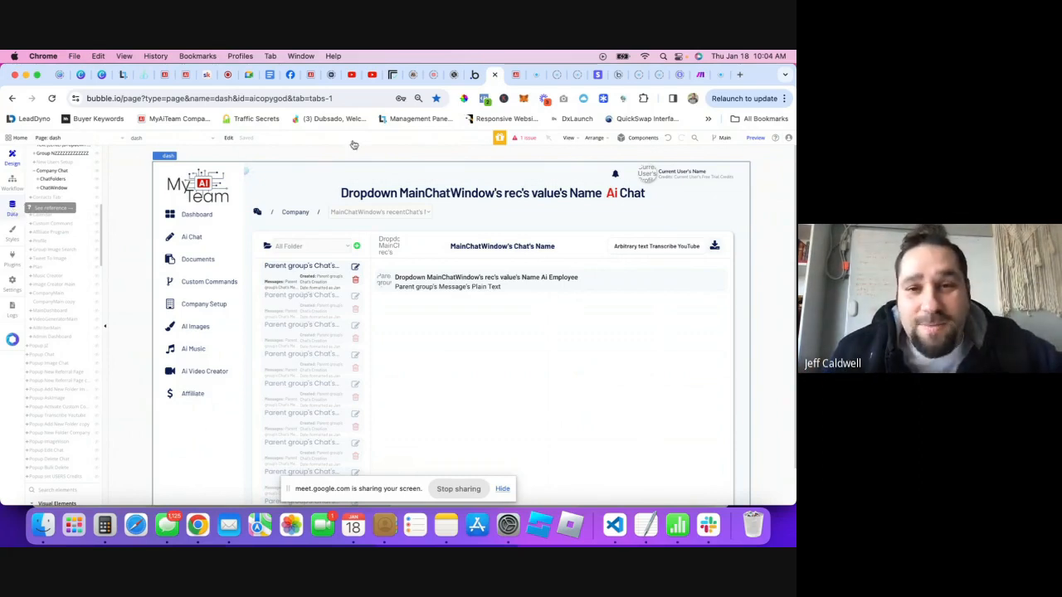
click(512, 74)
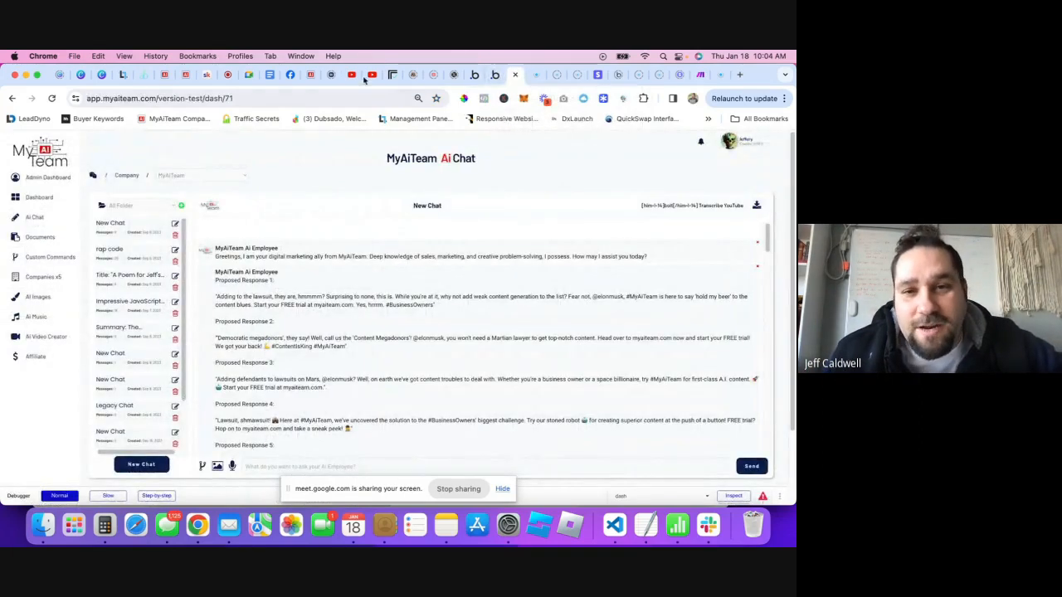
click(480, 76)
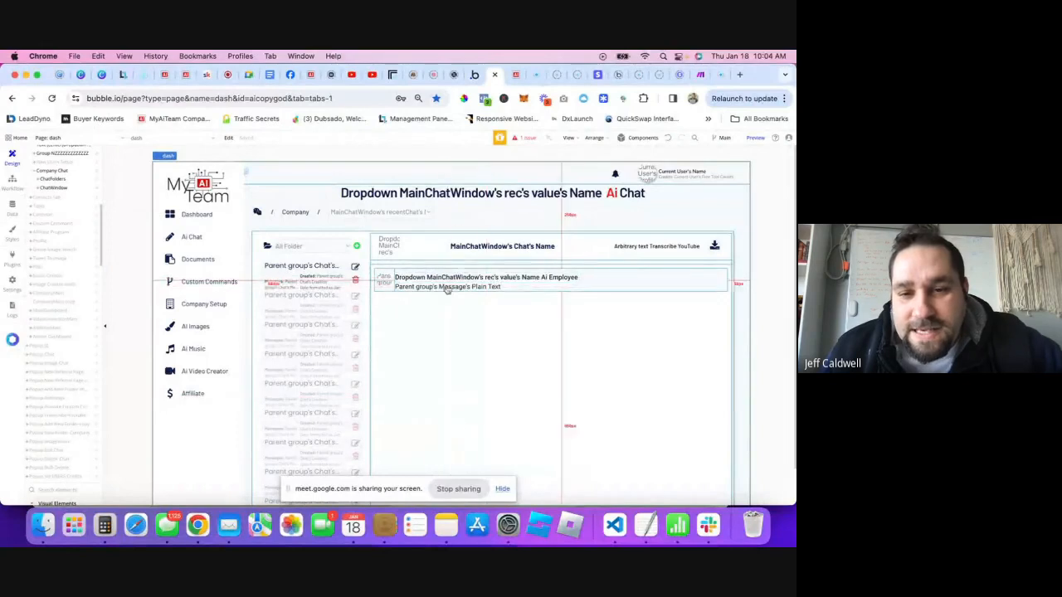
- Start a workflow for the Transcribe YouTube header button and switch to the page's workflows
double_click(648, 242)
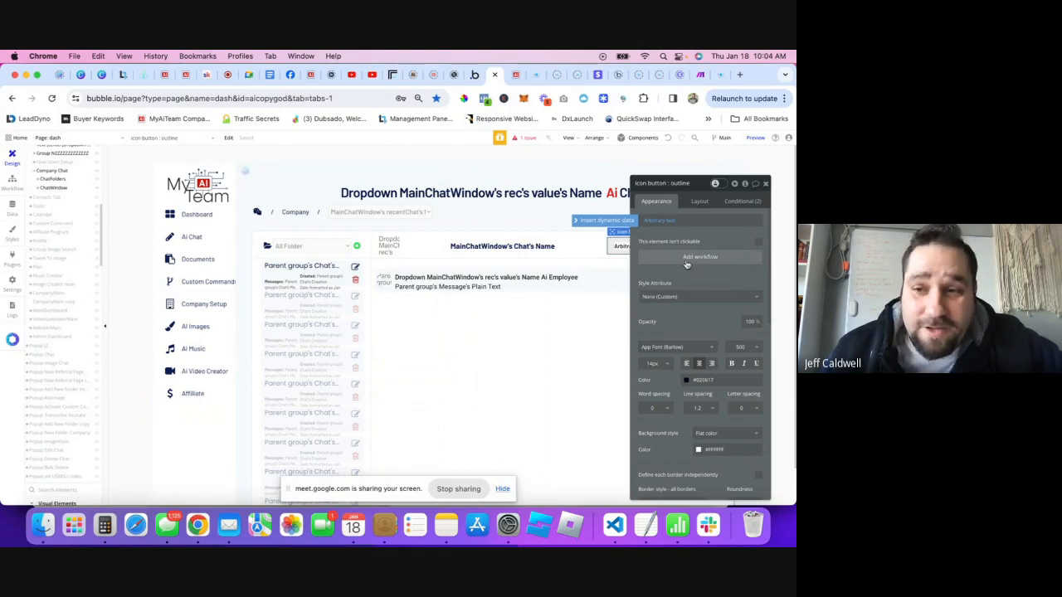
click(687, 264)
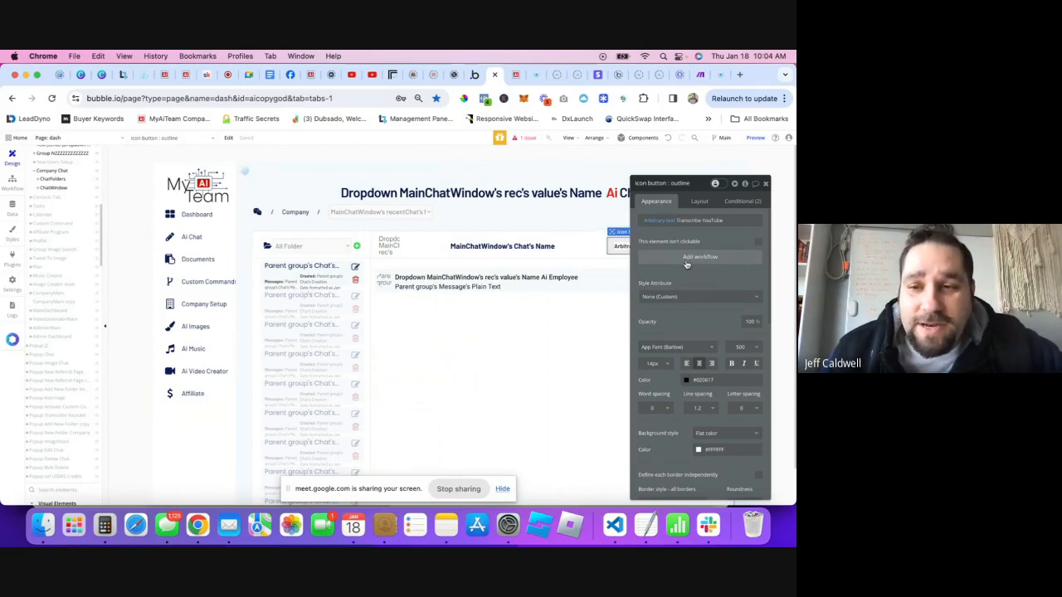
click(692, 265)
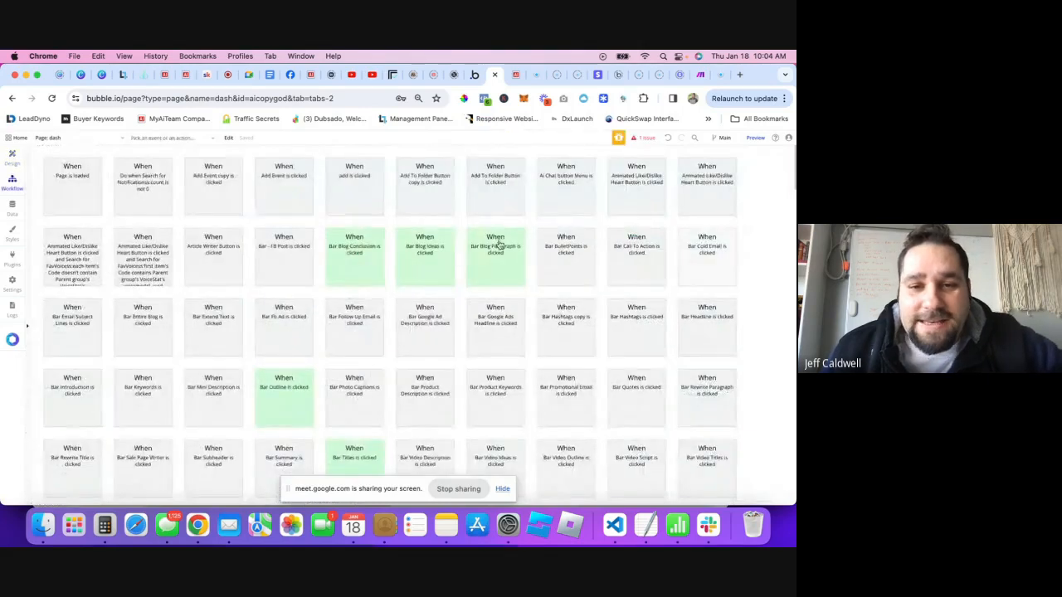
- Open the 'icon button : outline is clicked' event settings and list its workflow folders
scroll(466, 313, down, 15)
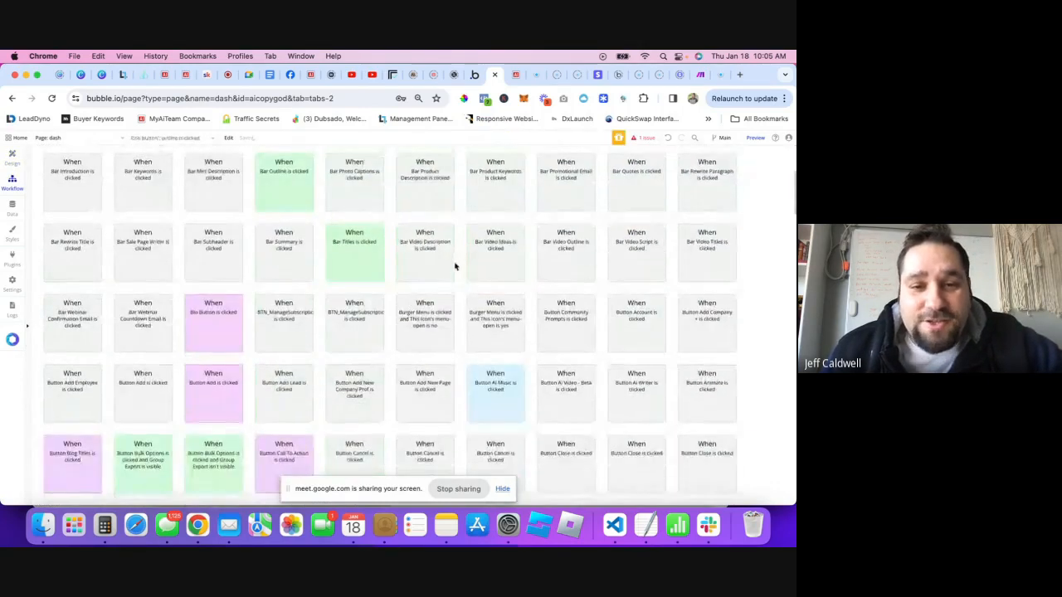
scroll(455, 287, down, 15)
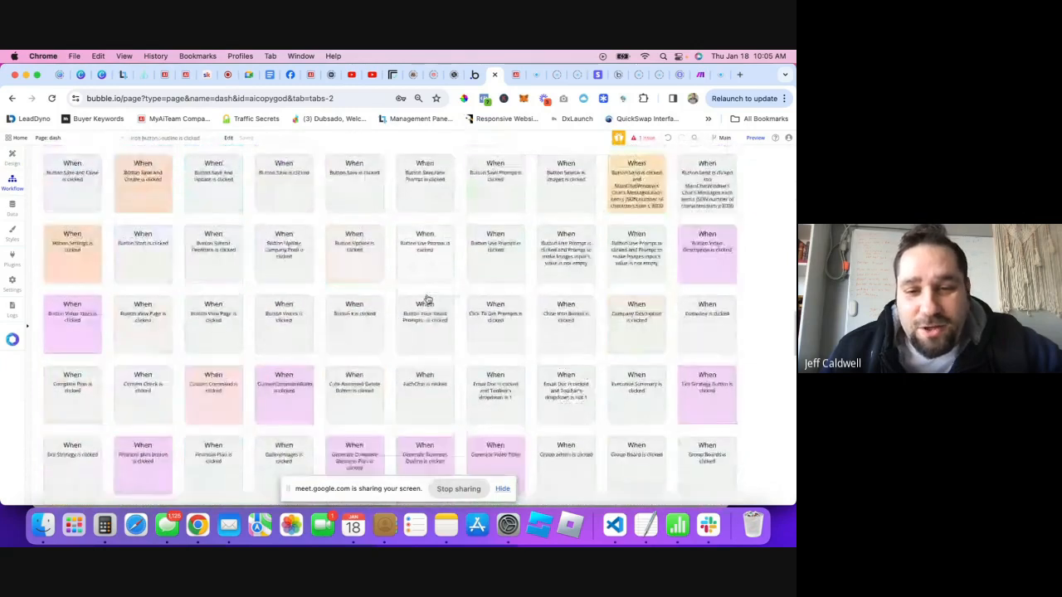
scroll(607, 262, down, 5)
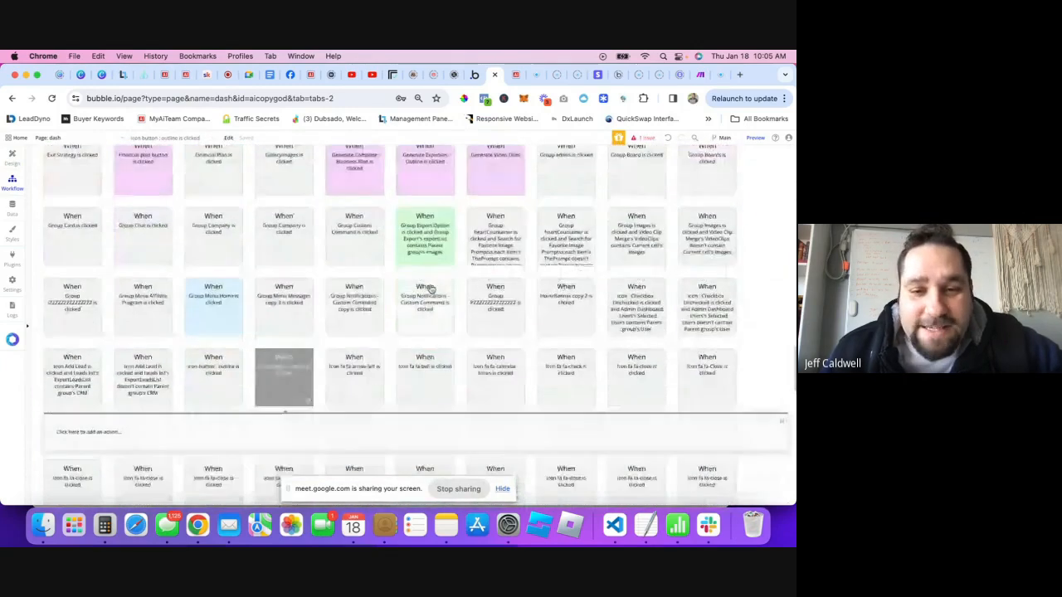
scroll(440, 283, down, 2)
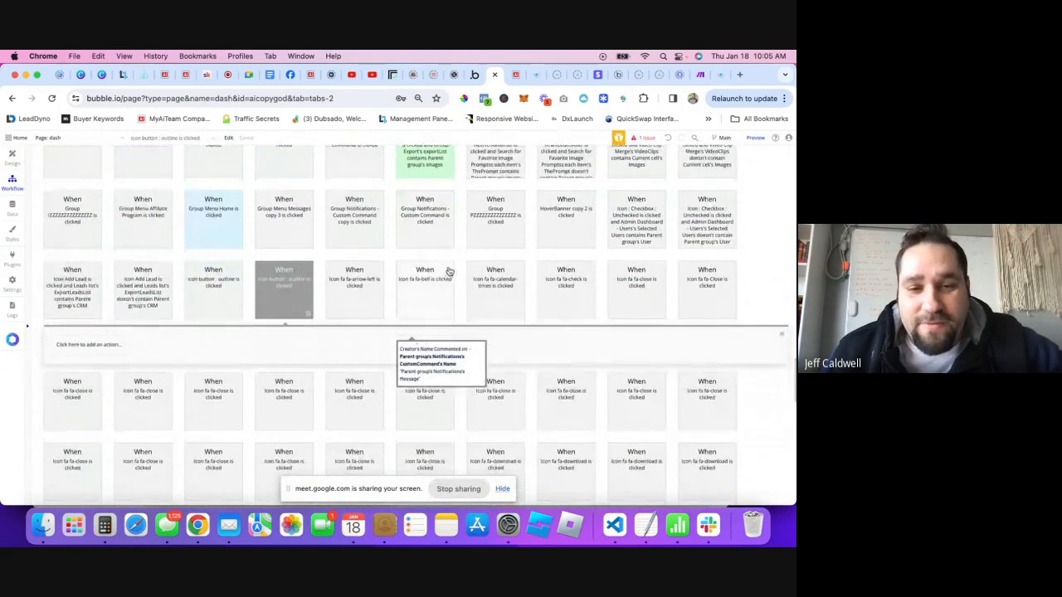
scroll(384, 265, down, 2)
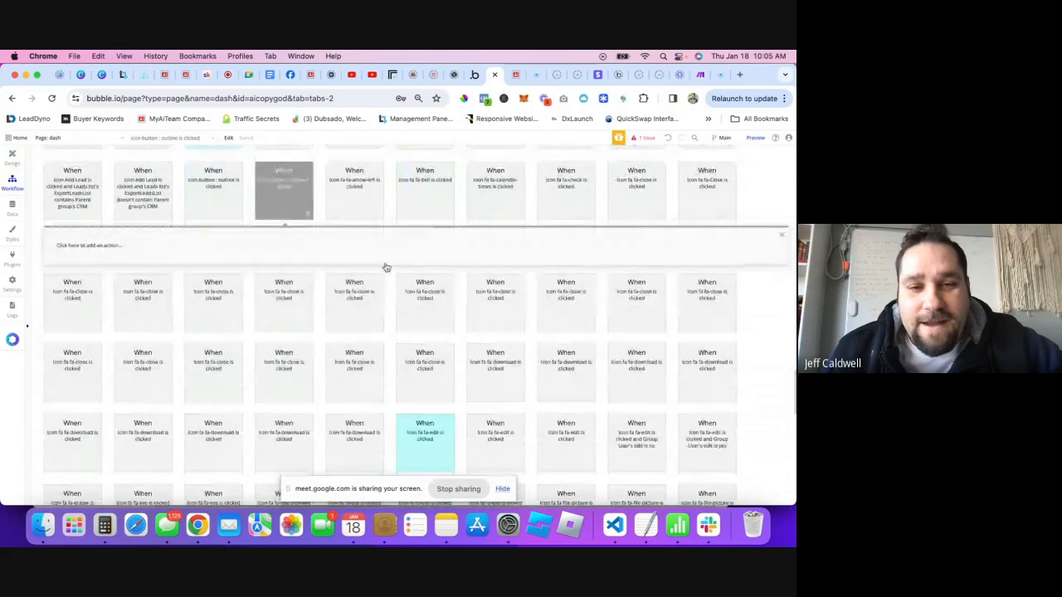
double_click(286, 198)
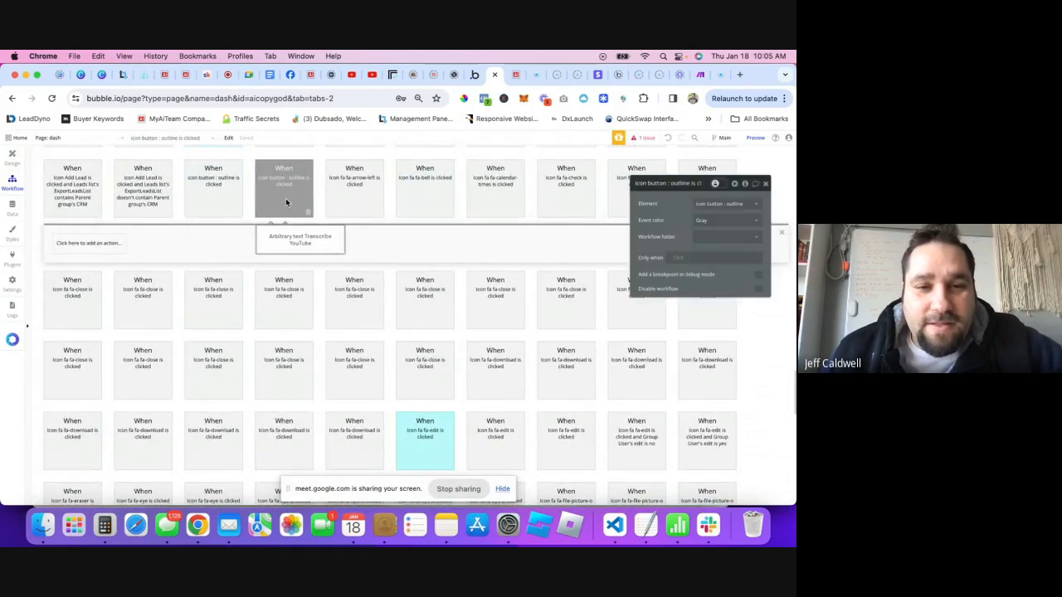
click(711, 222)
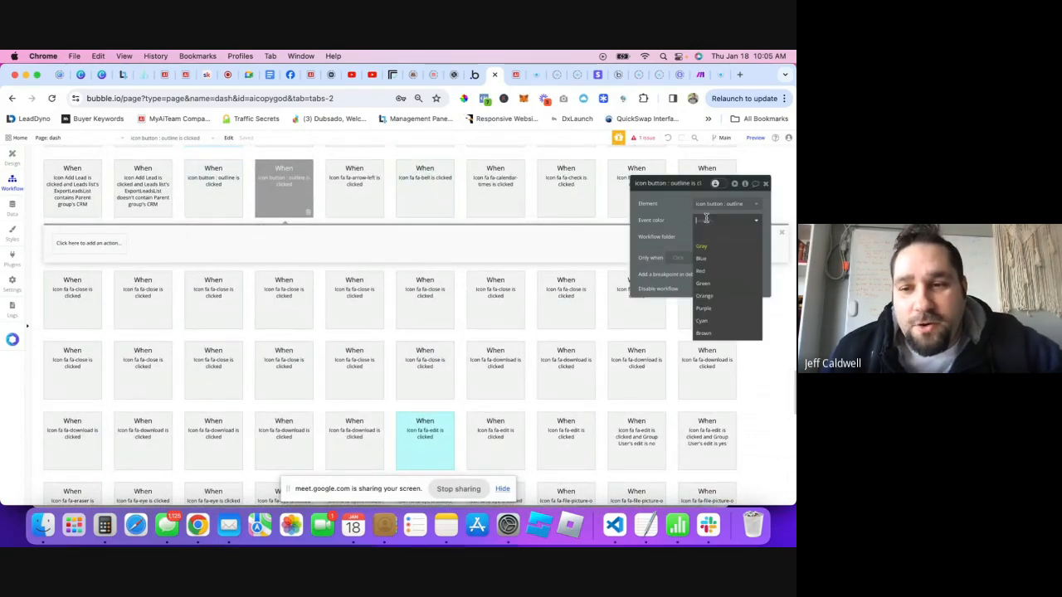
click(707, 236)
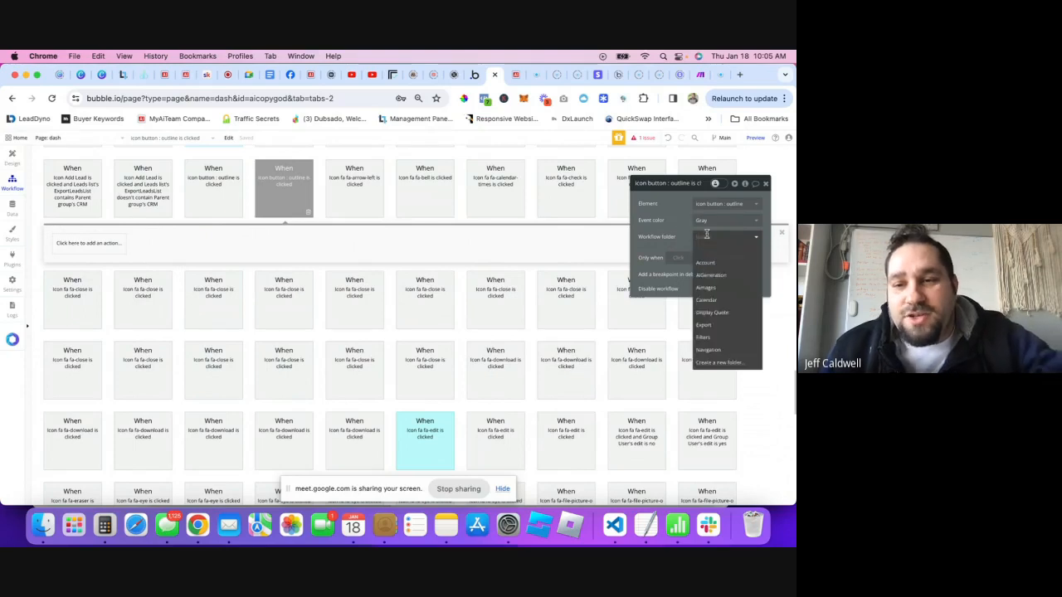
- Put the event in a new 'Transcribe' folder and show only that folder's workflows
click(722, 362)
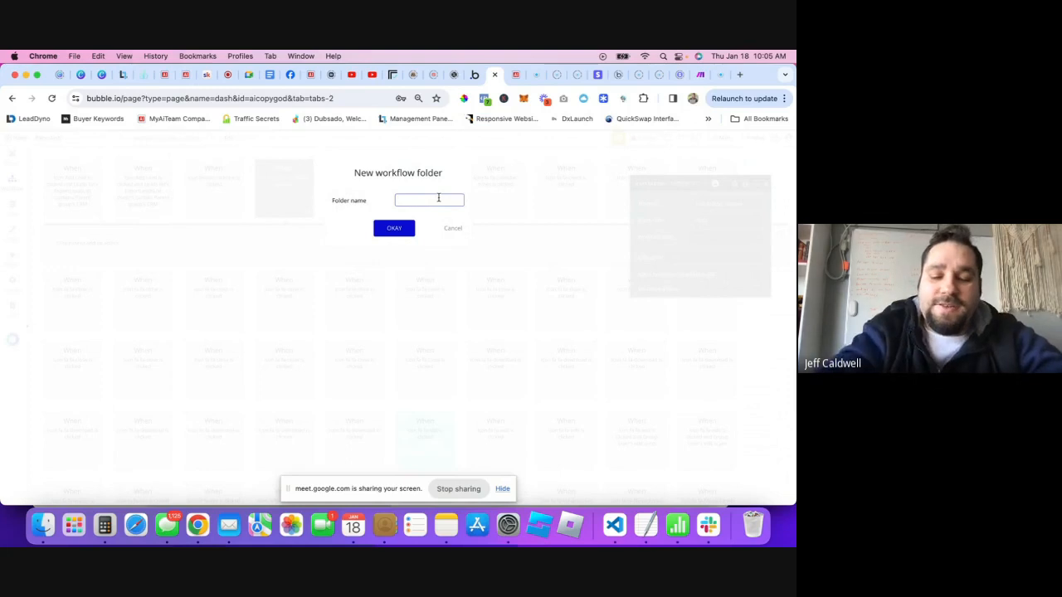
text(Transcribe)
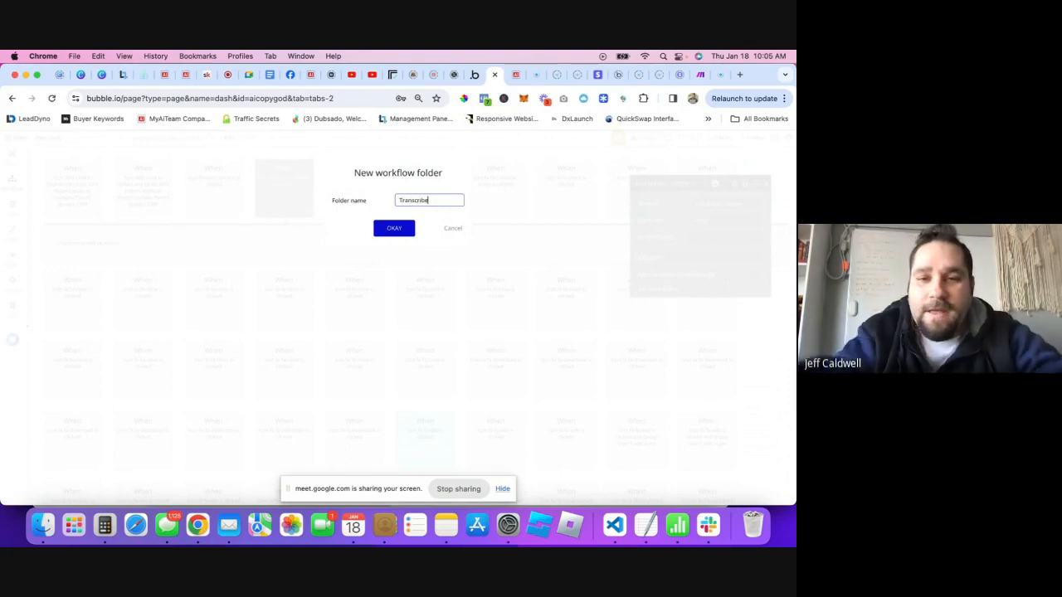
click(384, 230)
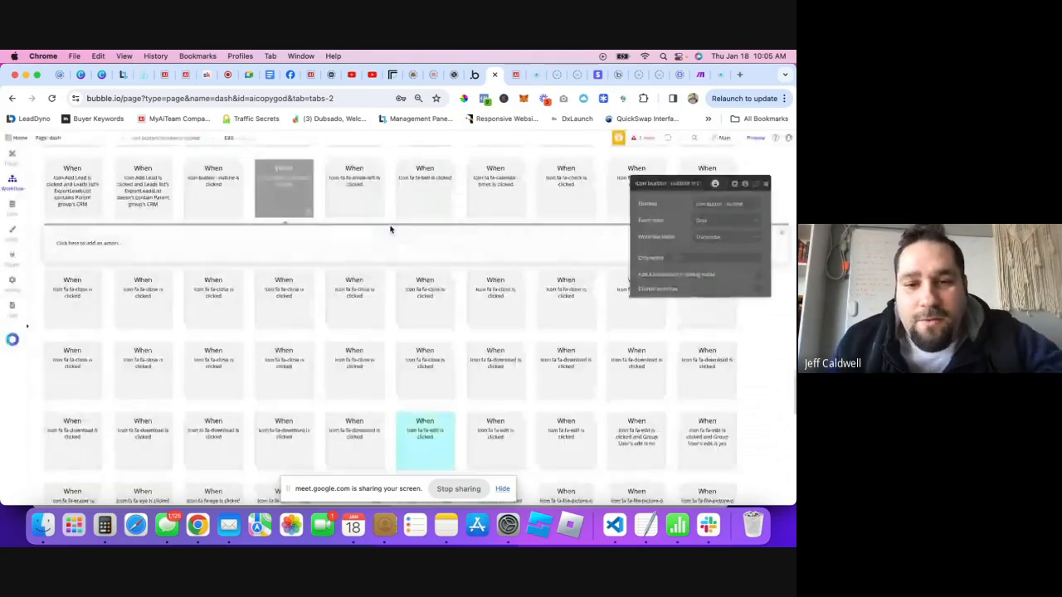
click(32, 286)
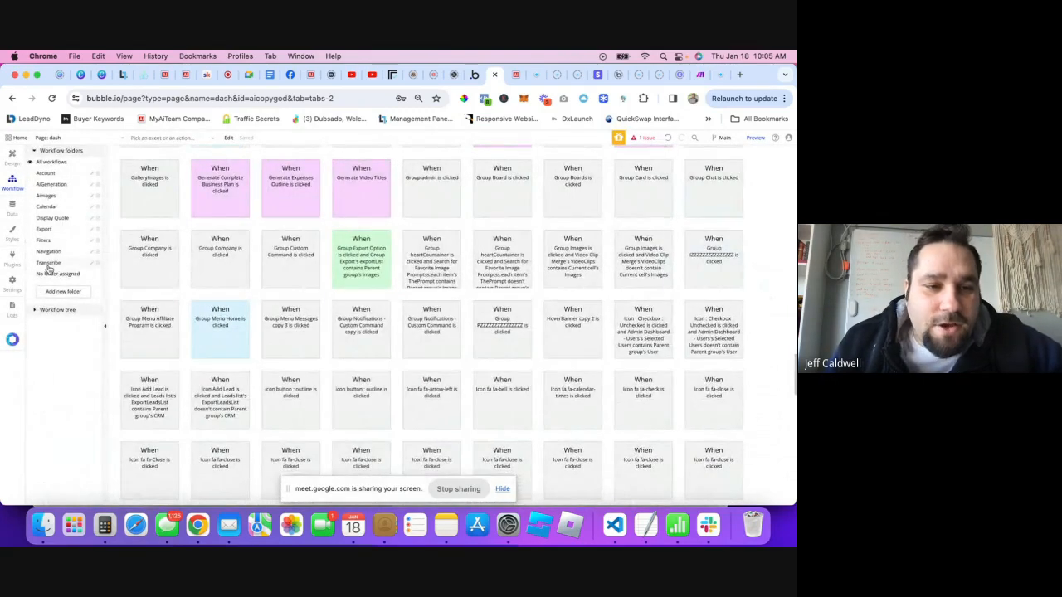
click(48, 263)
mouse_move(159, 204)
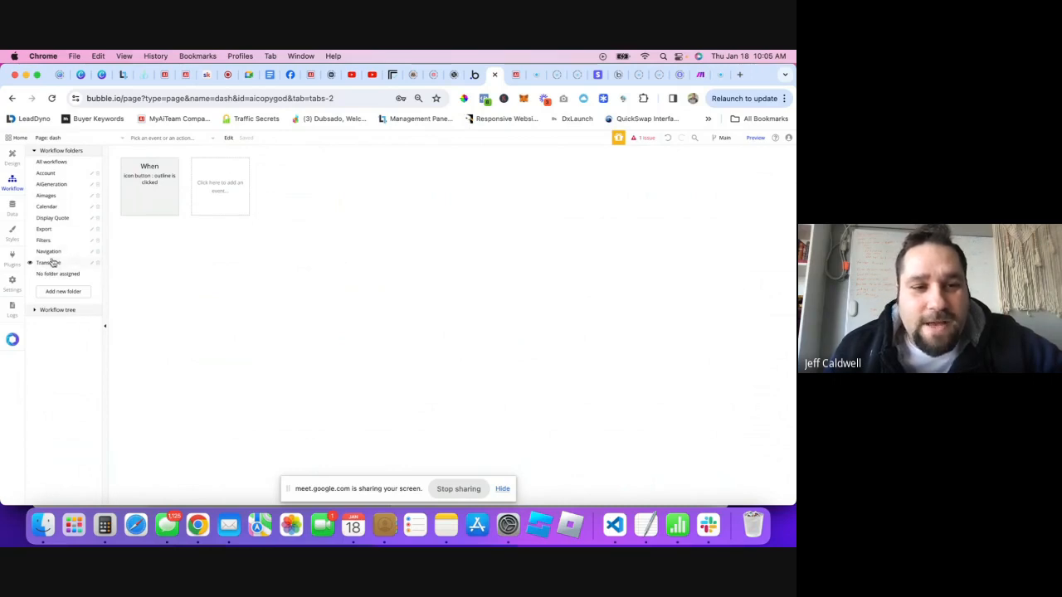
- Select the Transcribe folder's icon button event and begin adding an Element Action
click(55, 161)
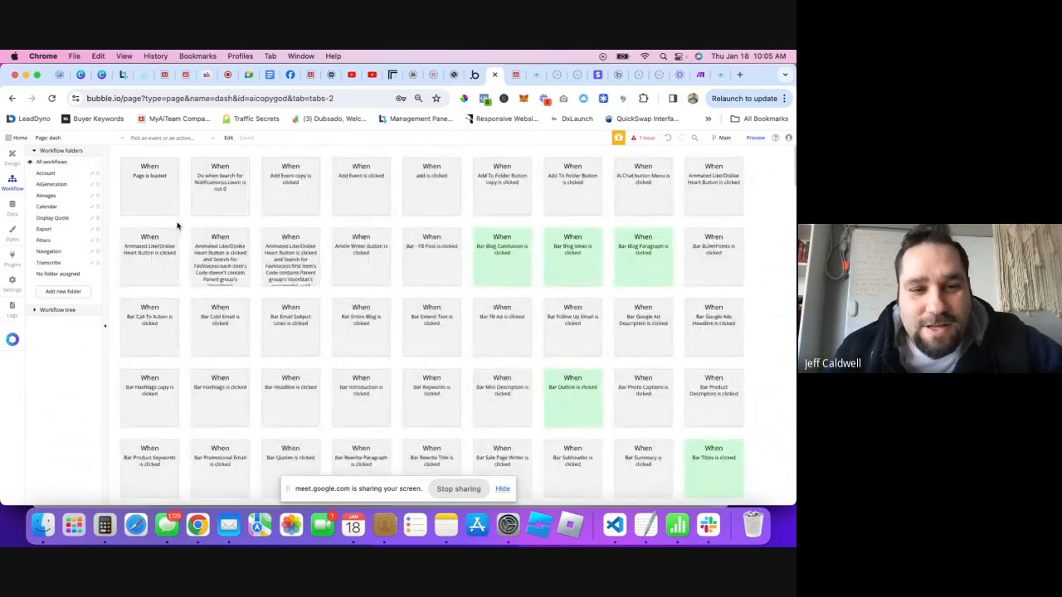
click(48, 263)
click(141, 197)
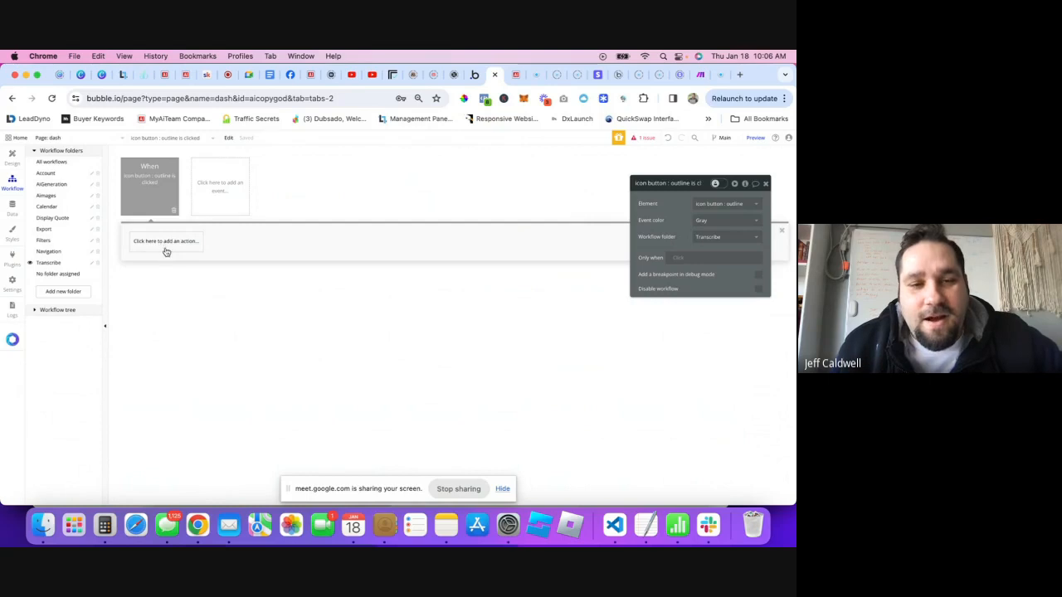
click(165, 243)
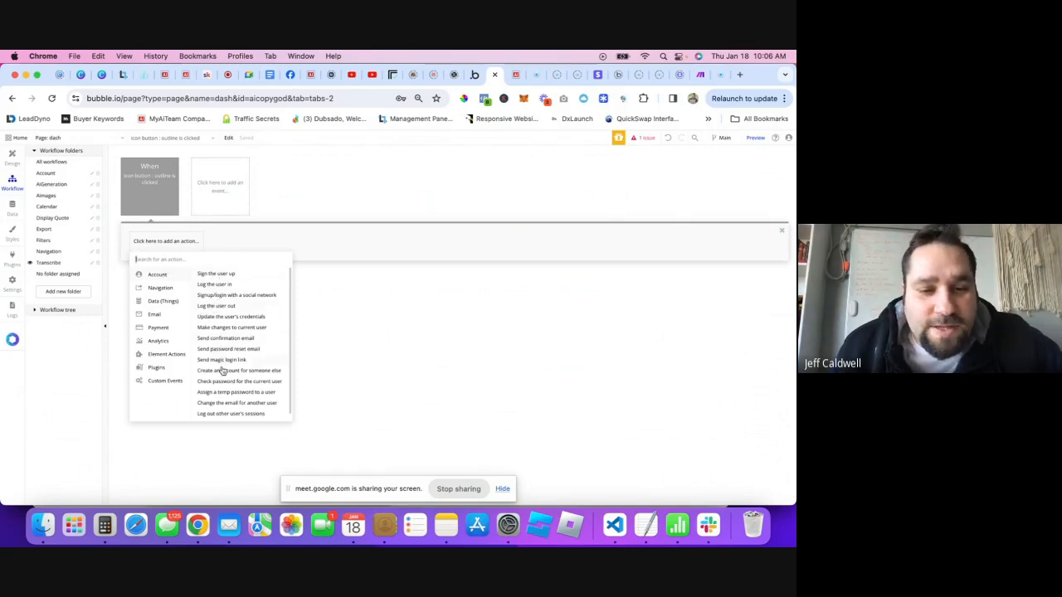
scroll(240, 373, down, 1)
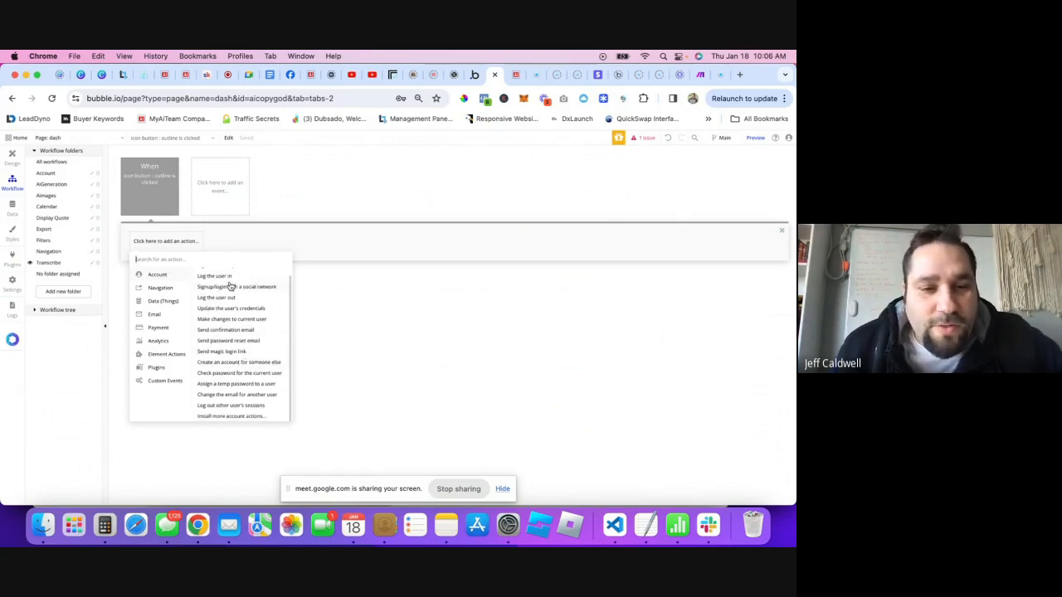
scroll(215, 282, up, 1)
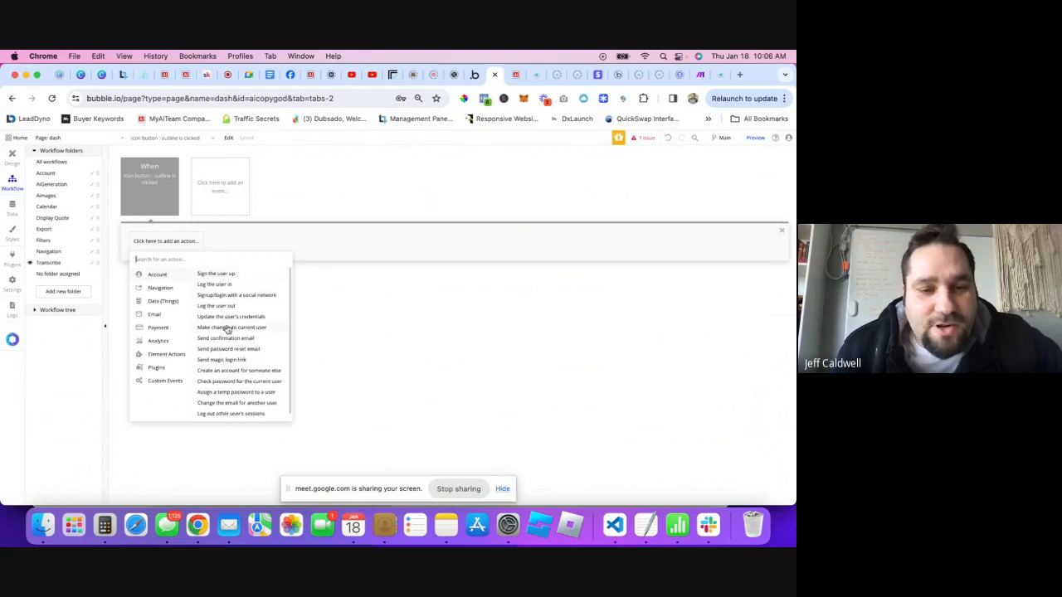
scroll(230, 359, down, 1)
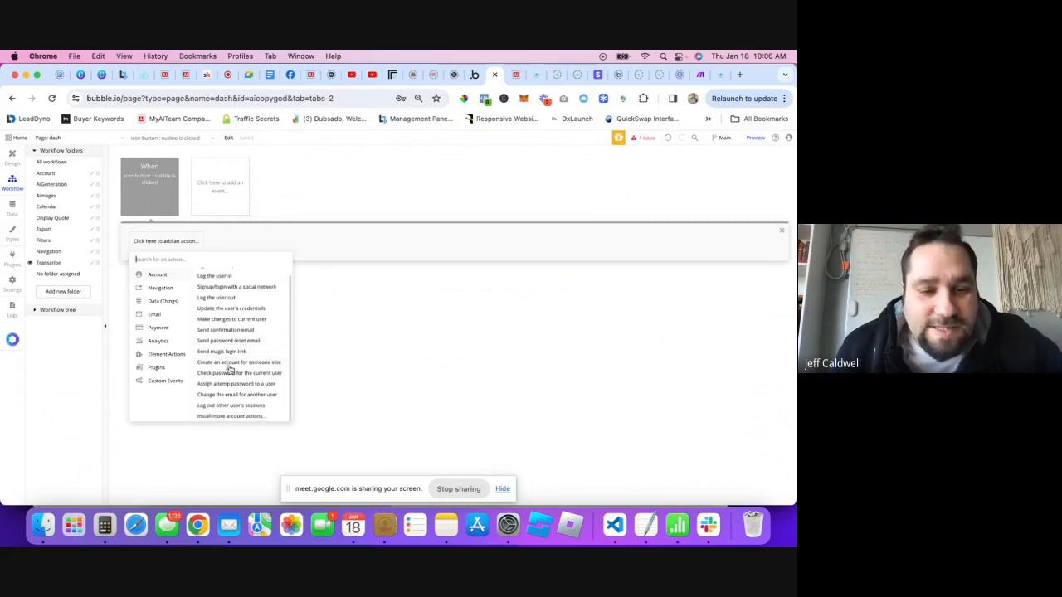
mouse_move(162, 288)
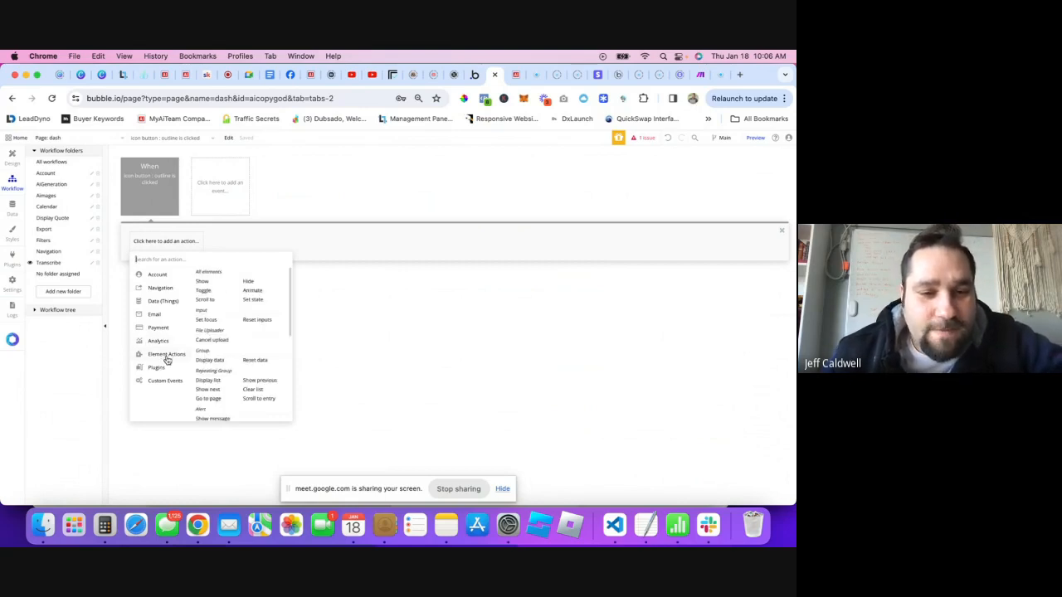
- Add a Show Popup Transcribe Youtube action to the icon button workflow, then preview the app
click(202, 283)
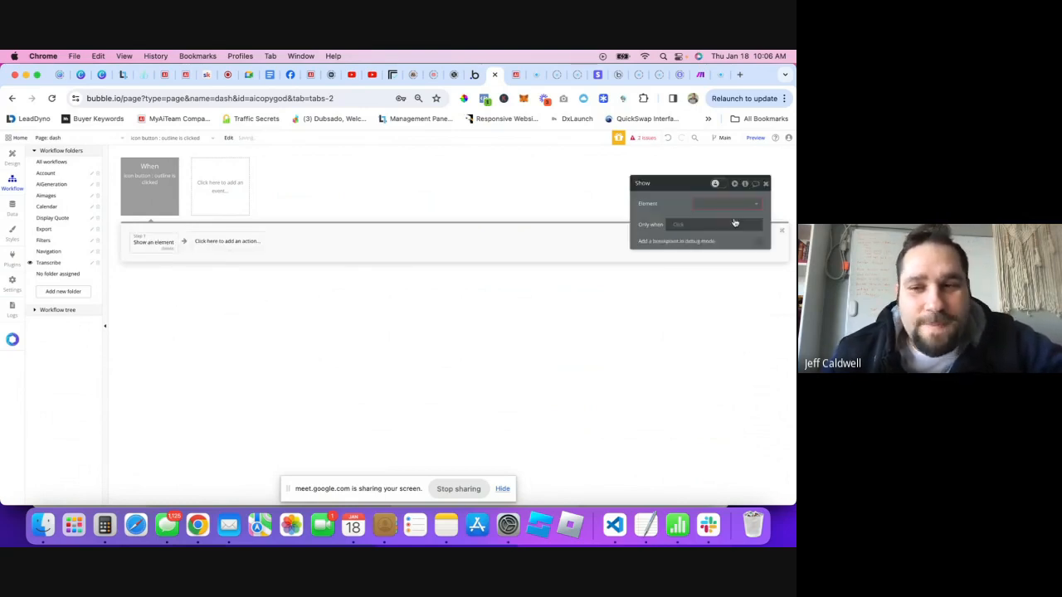
click(709, 203)
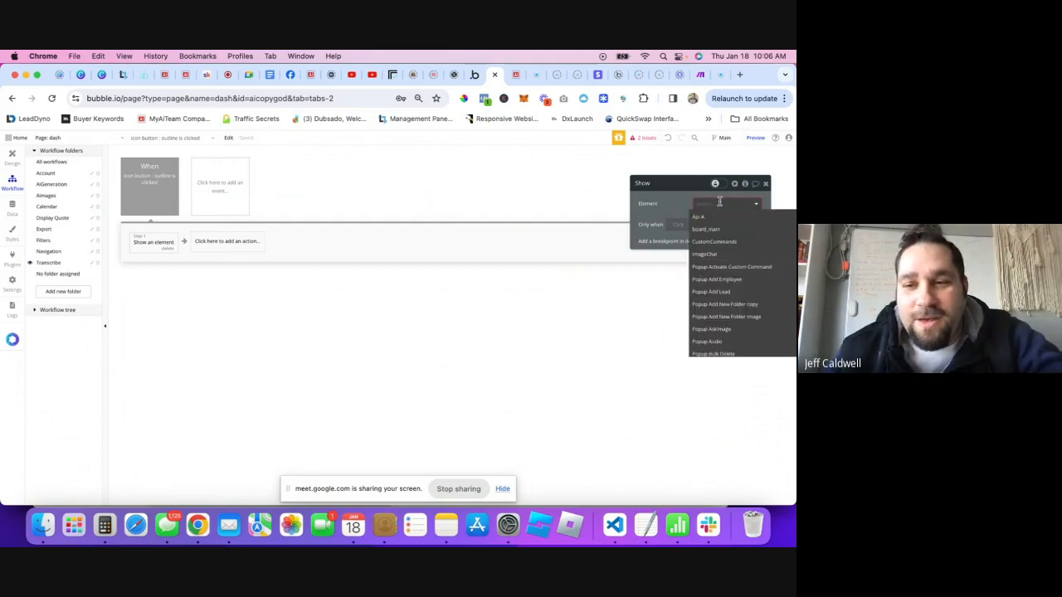
text(tran)
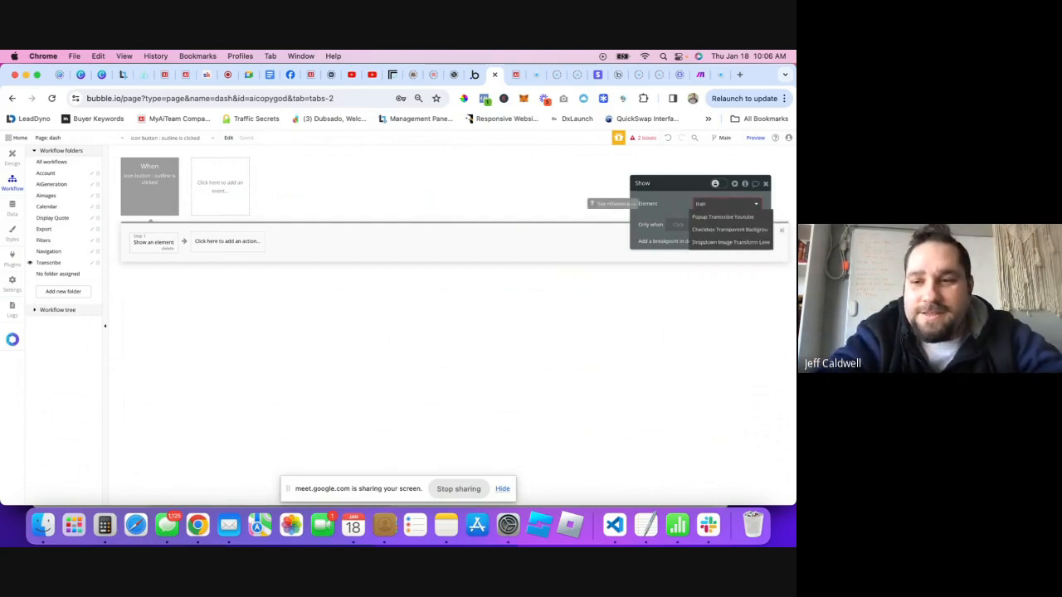
click(719, 217)
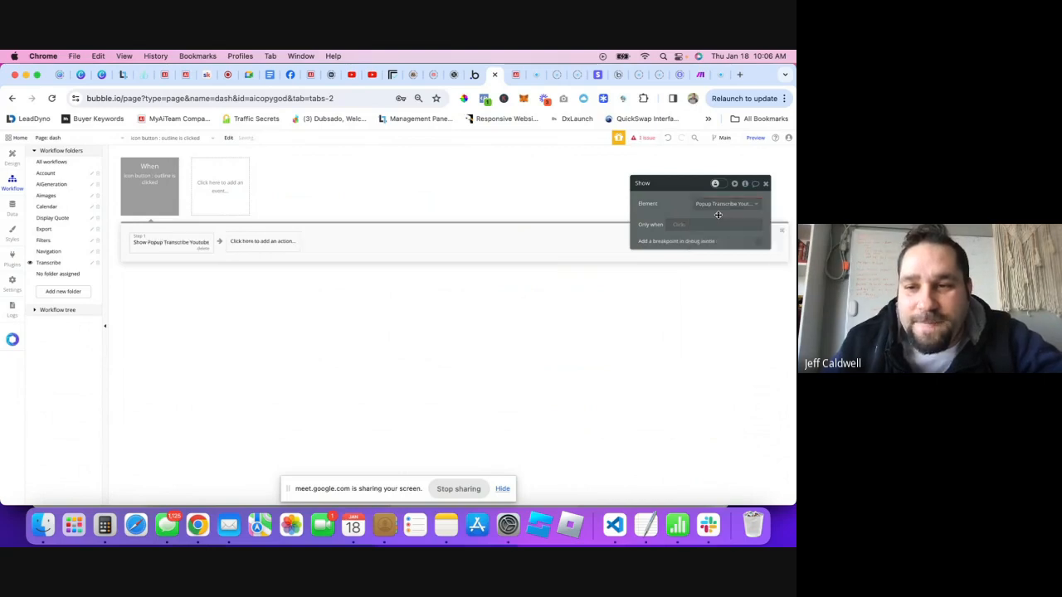
click(764, 184)
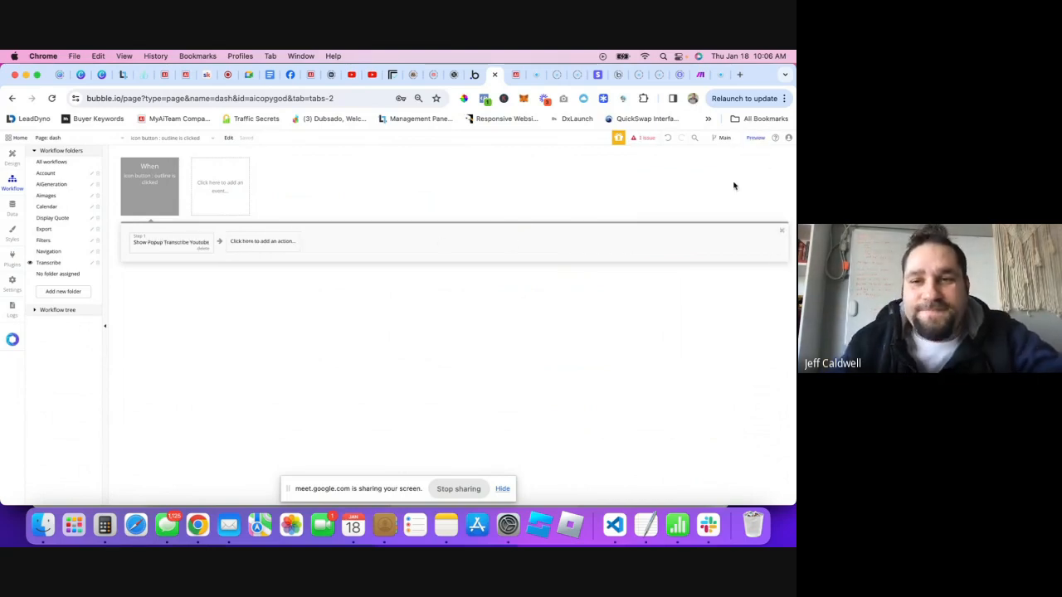
click(754, 138)
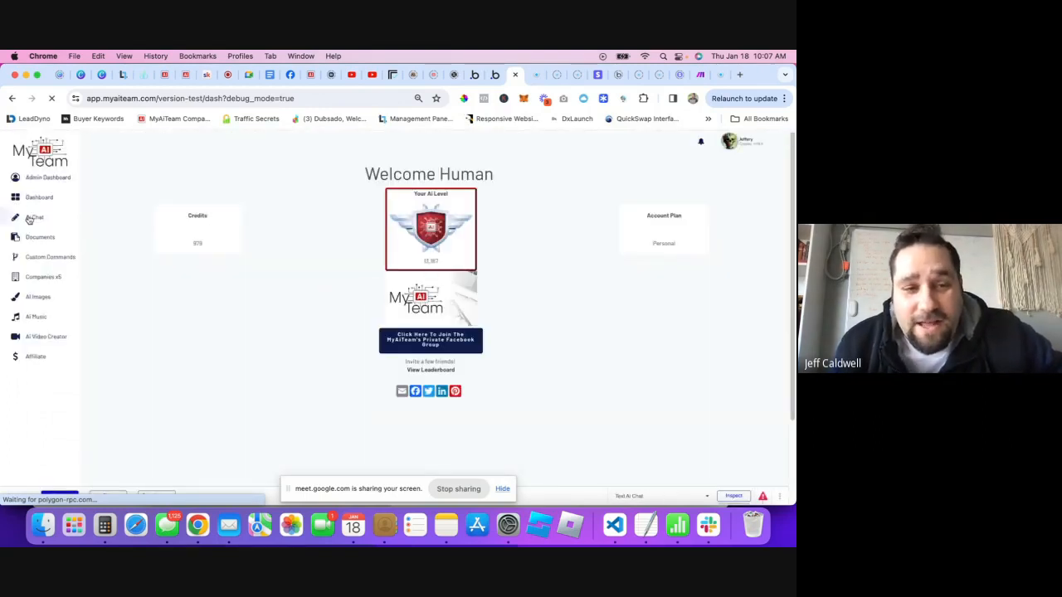
- Test the Transcribe YouTube button on the preview's AI Chat page, then return to the editor
click(29, 219)
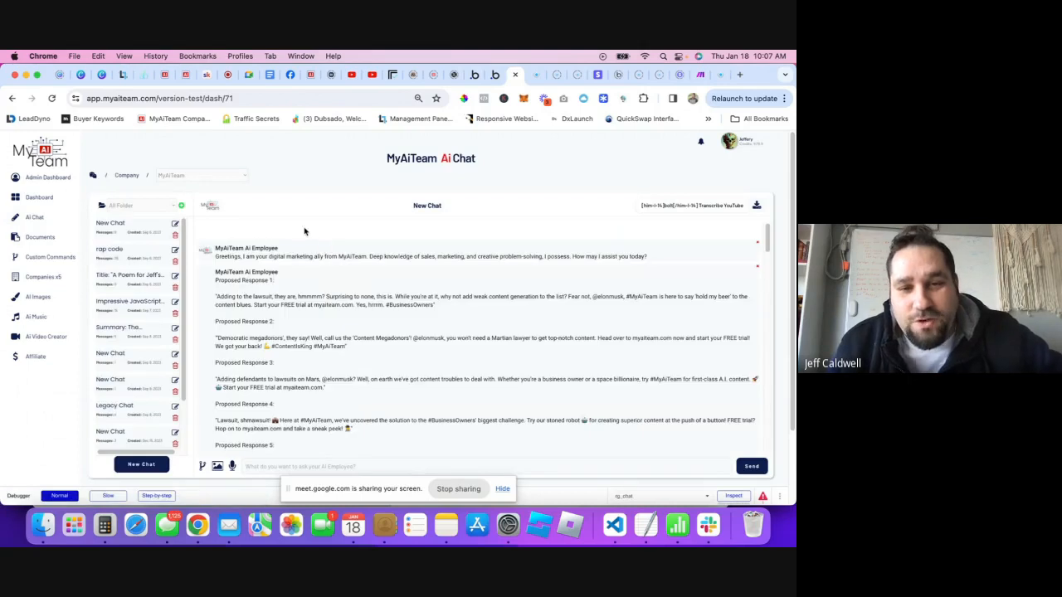
click(664, 208)
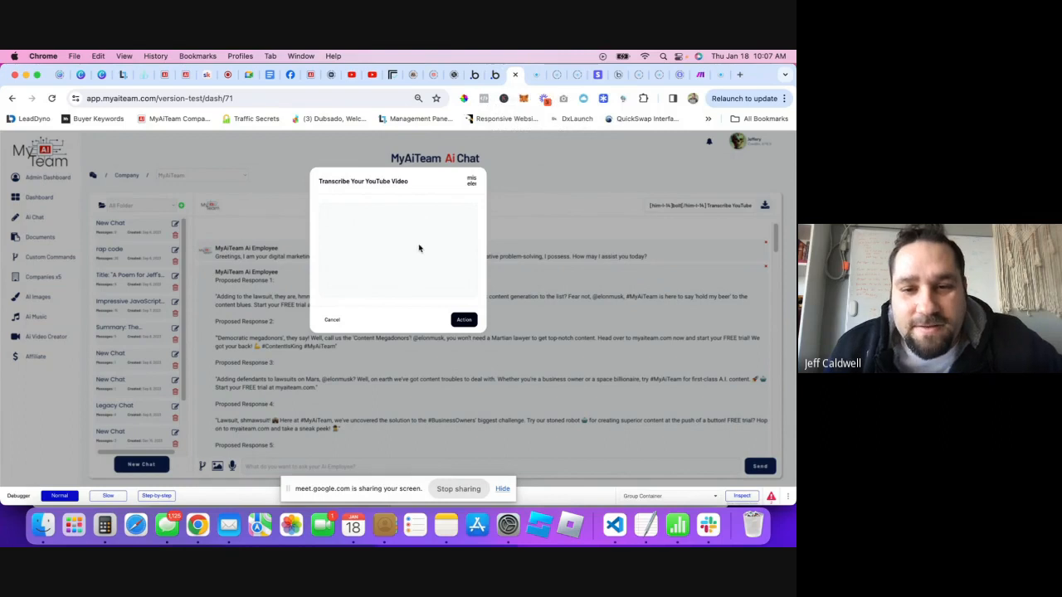
click(493, 81)
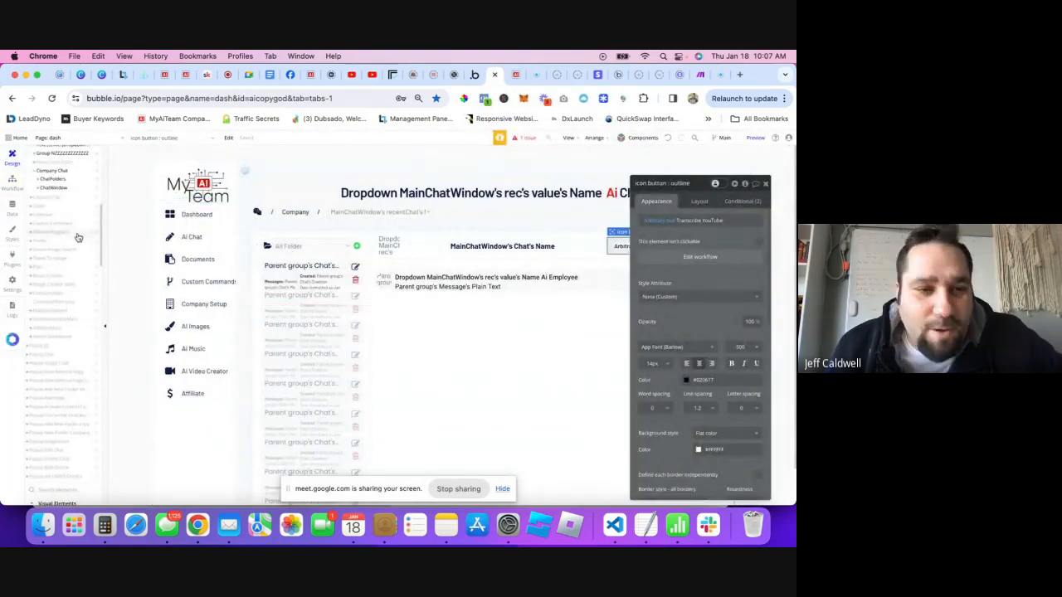
- Start a new workflow for the popup's Close Icon Button
scroll(75, 380, up, 5)
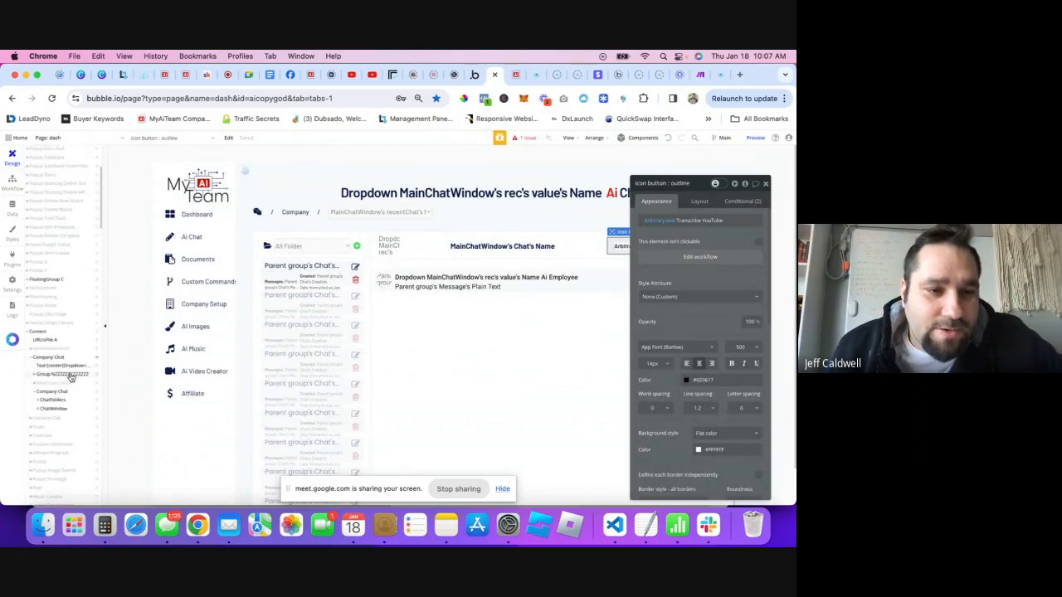
scroll(44, 335, down, 5)
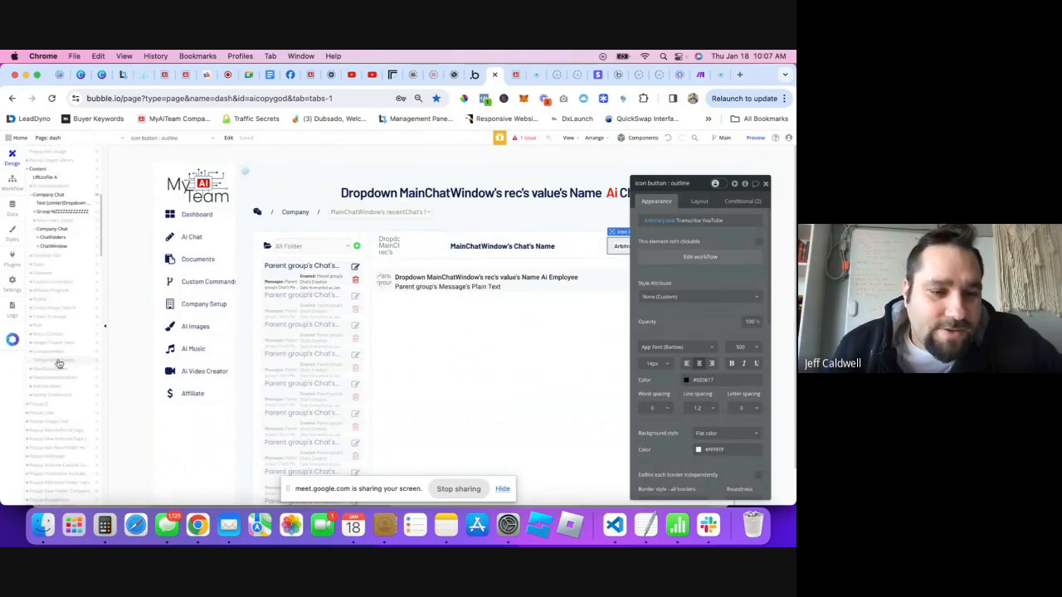
scroll(58, 389, down, 3)
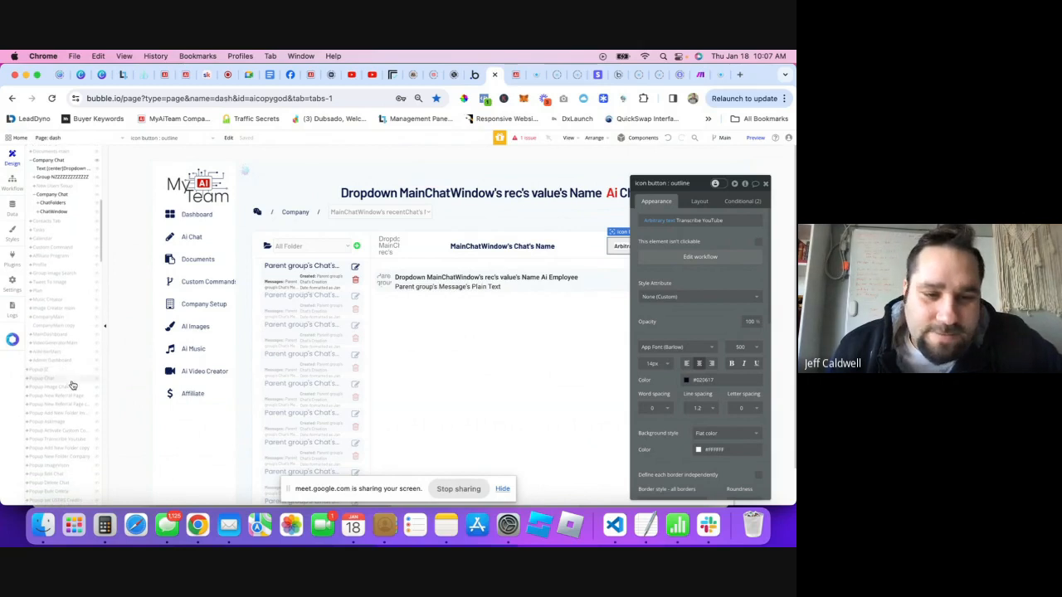
click(88, 420)
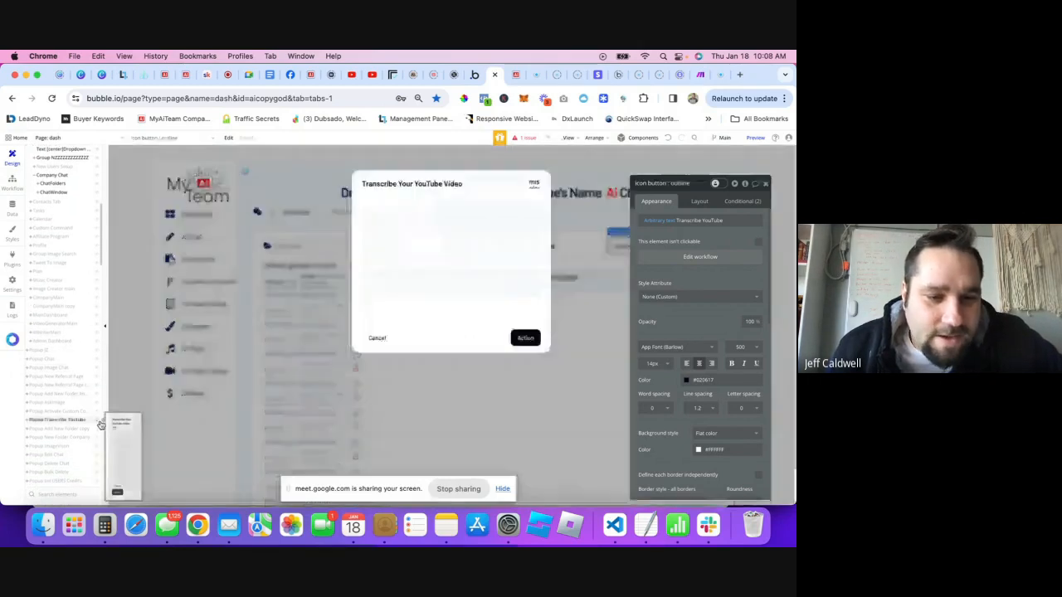
click(530, 188)
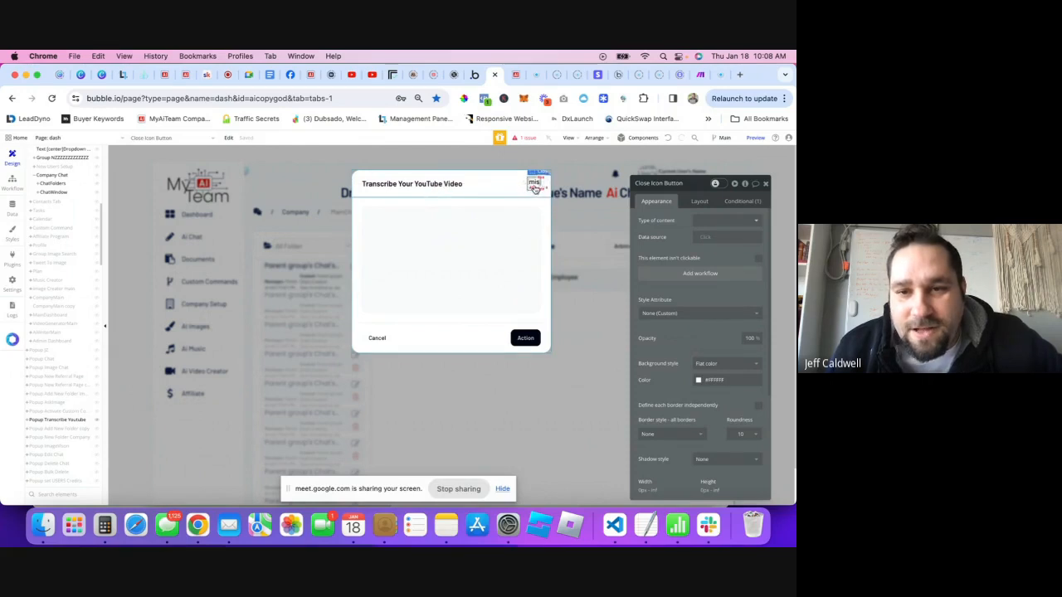
click(681, 276)
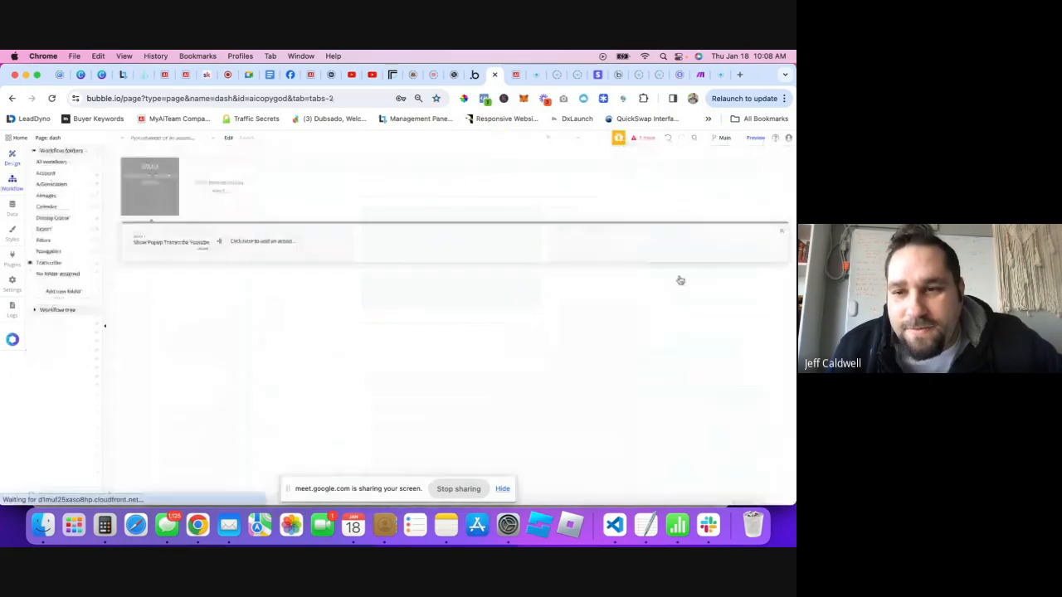
- File the close icon workflow under the Transcribe folder
click(73, 162)
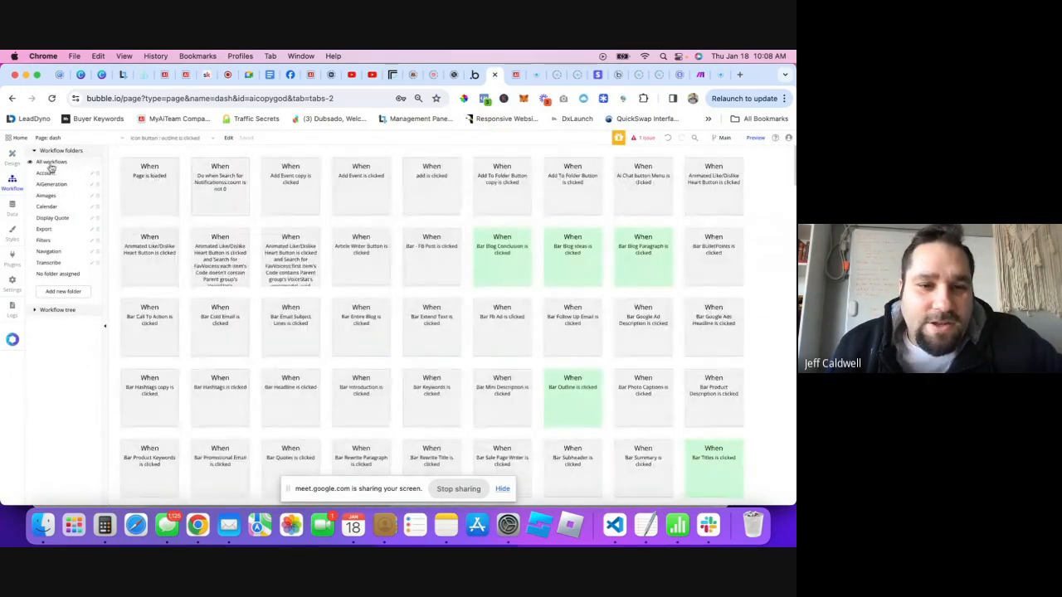
scroll(518, 269, down, 10)
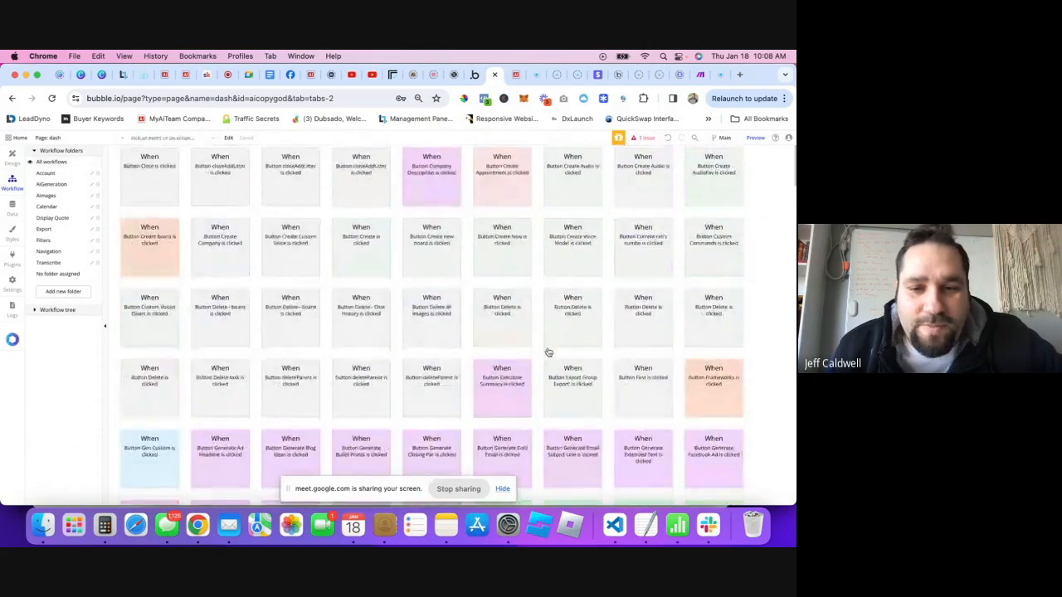
scroll(502, 349, down, 8)
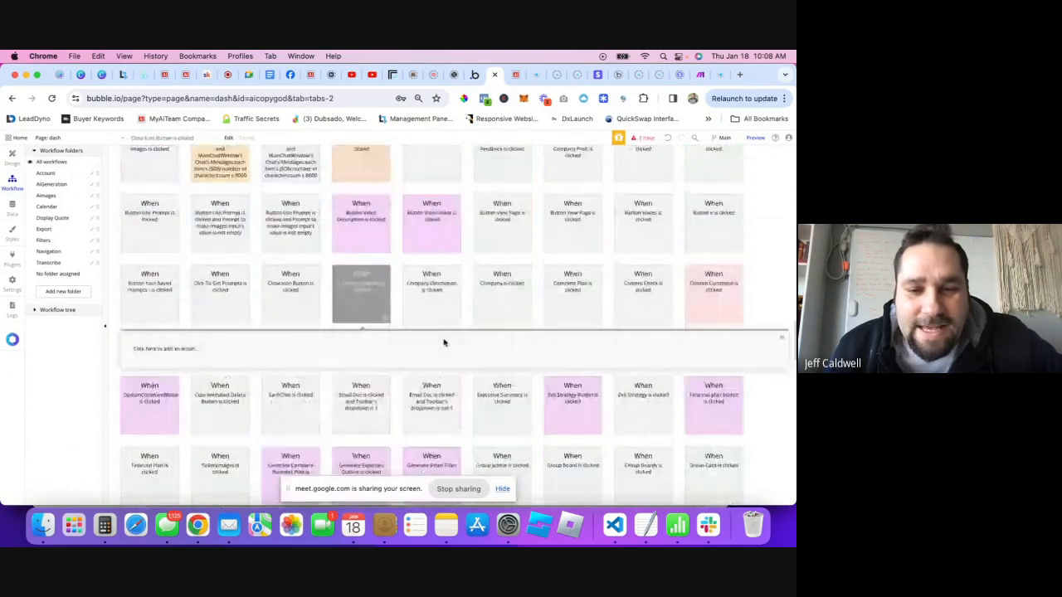
click(363, 212)
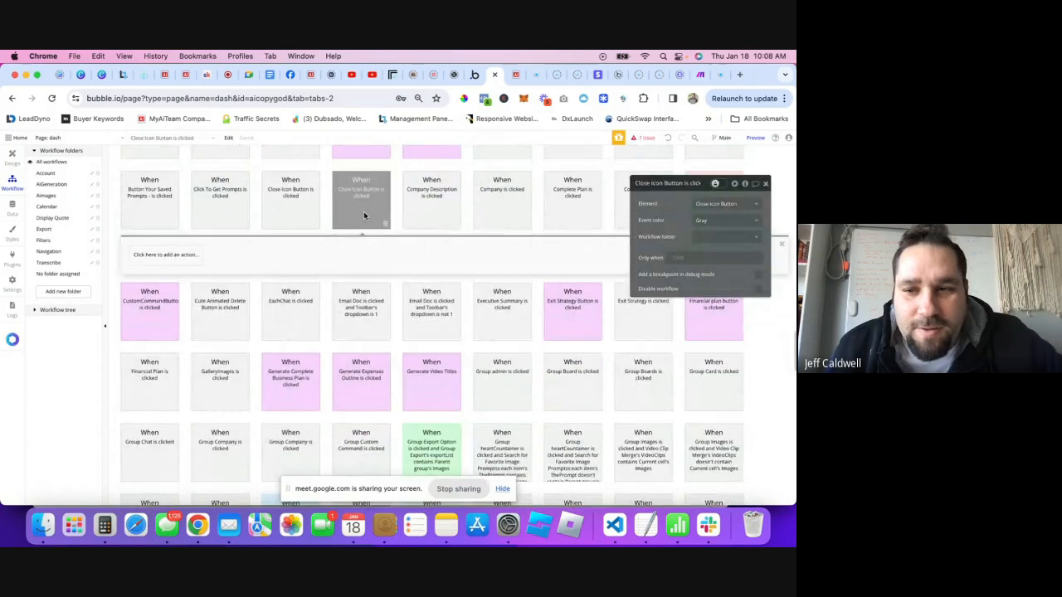
click(737, 239)
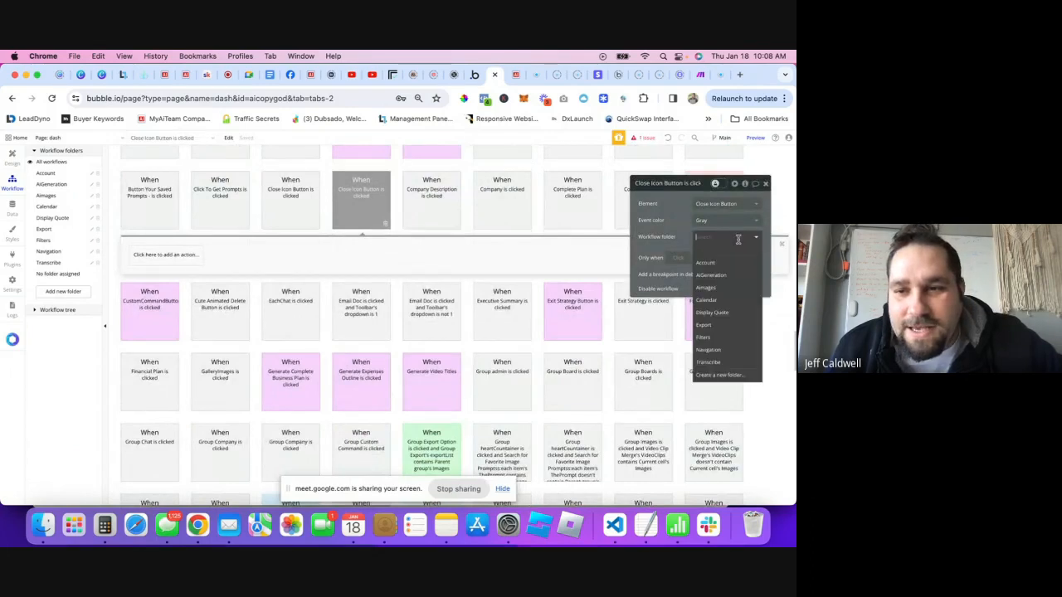
click(708, 362)
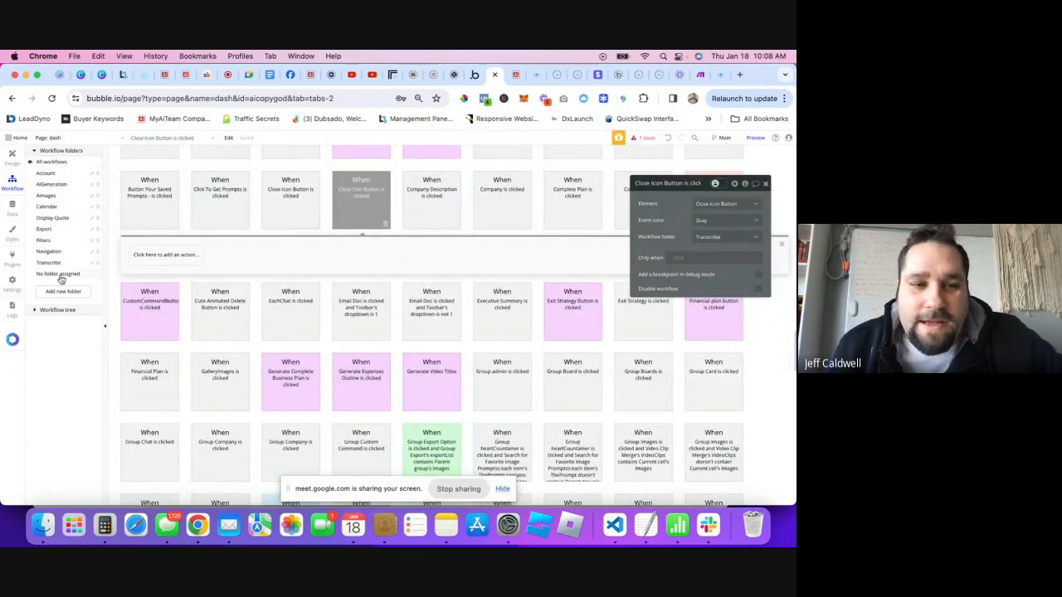
- Add an Element Actions > Hide action targeting Popup Transcribe Youtube
click(189, 259)
mouse_move(166, 370)
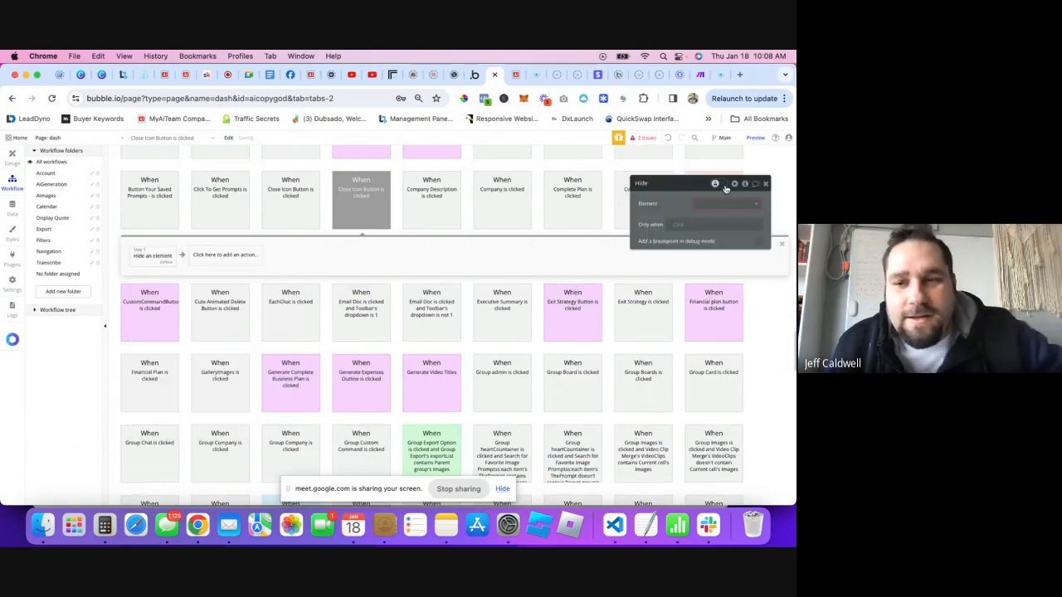
click(732, 203)
text(tra)
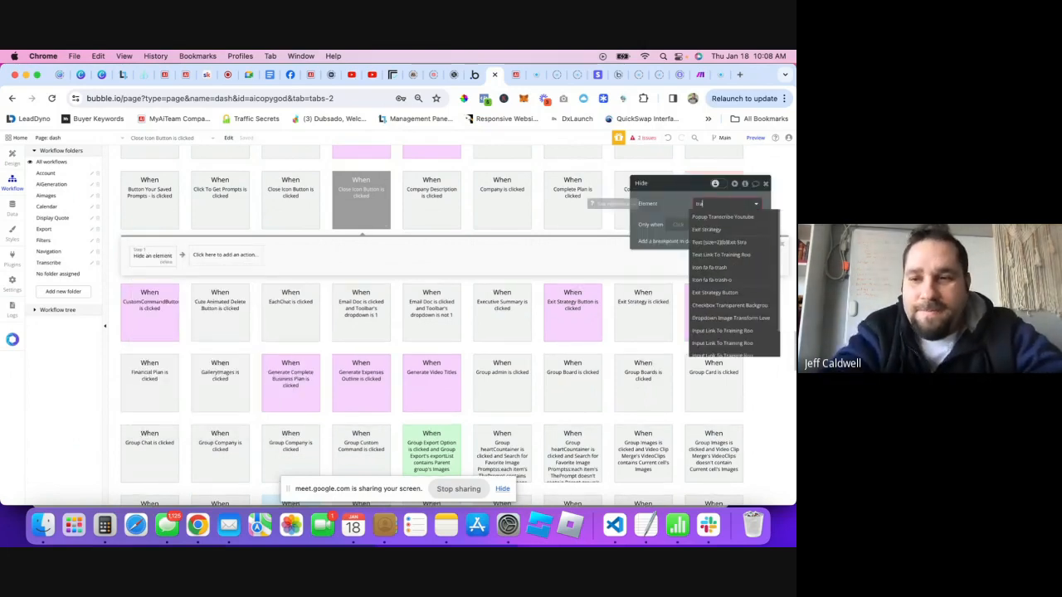
click(696, 216)
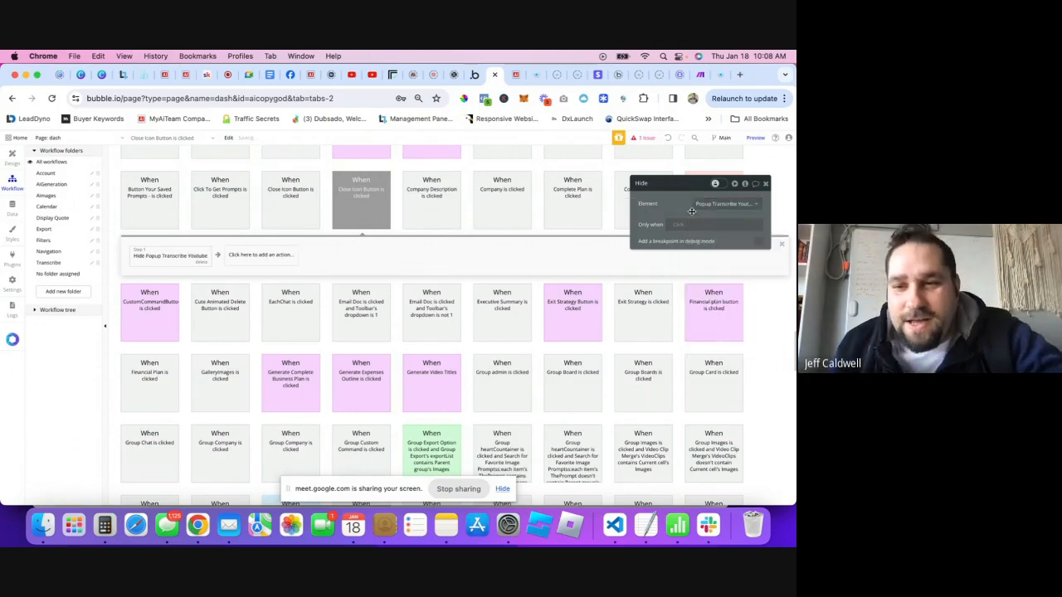
click(766, 185)
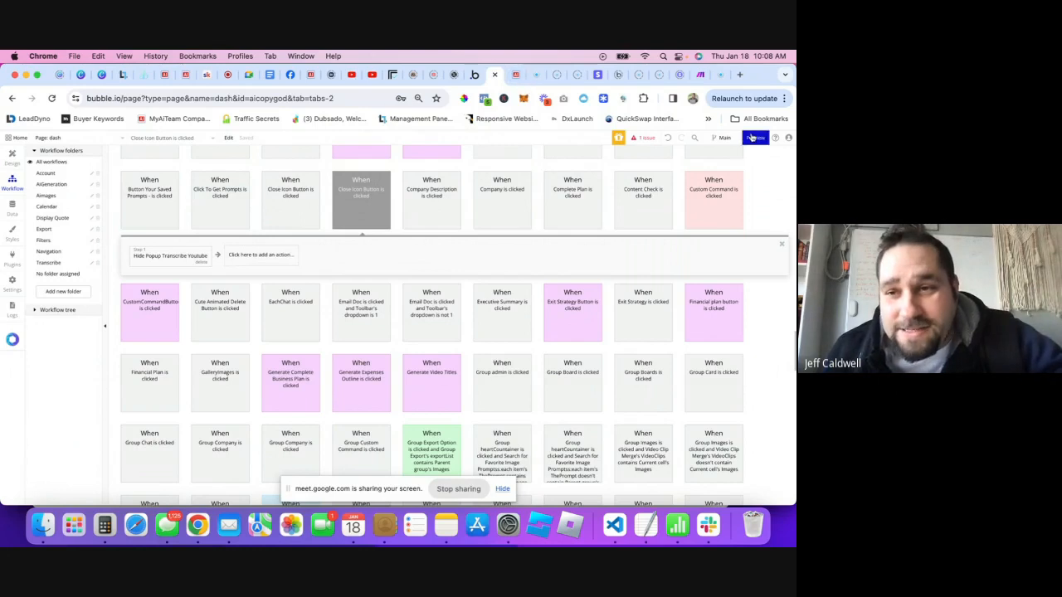
click(753, 138)
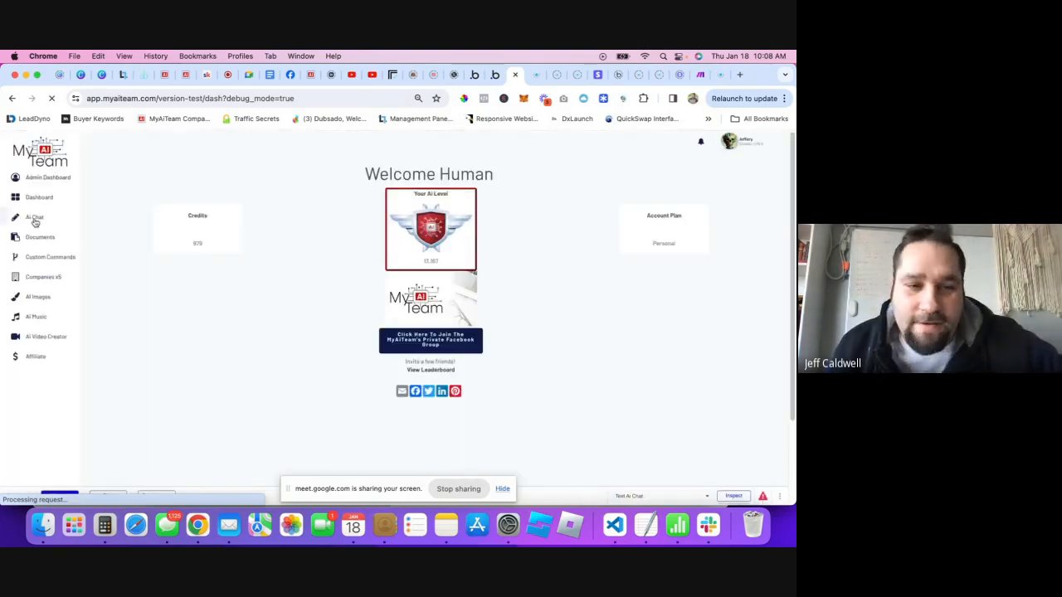
click(34, 218)
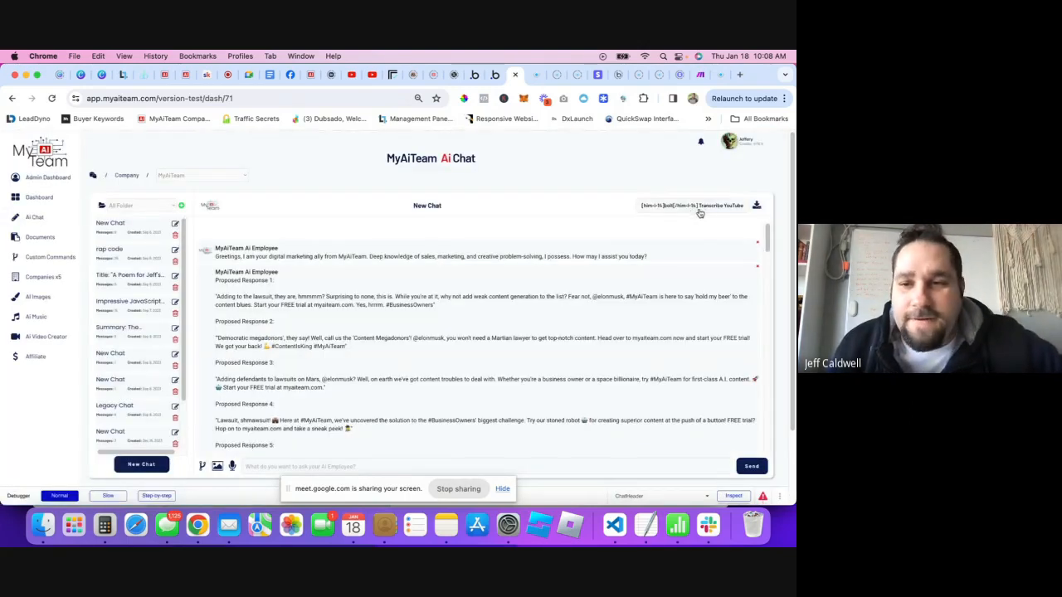
click(701, 206)
click(472, 185)
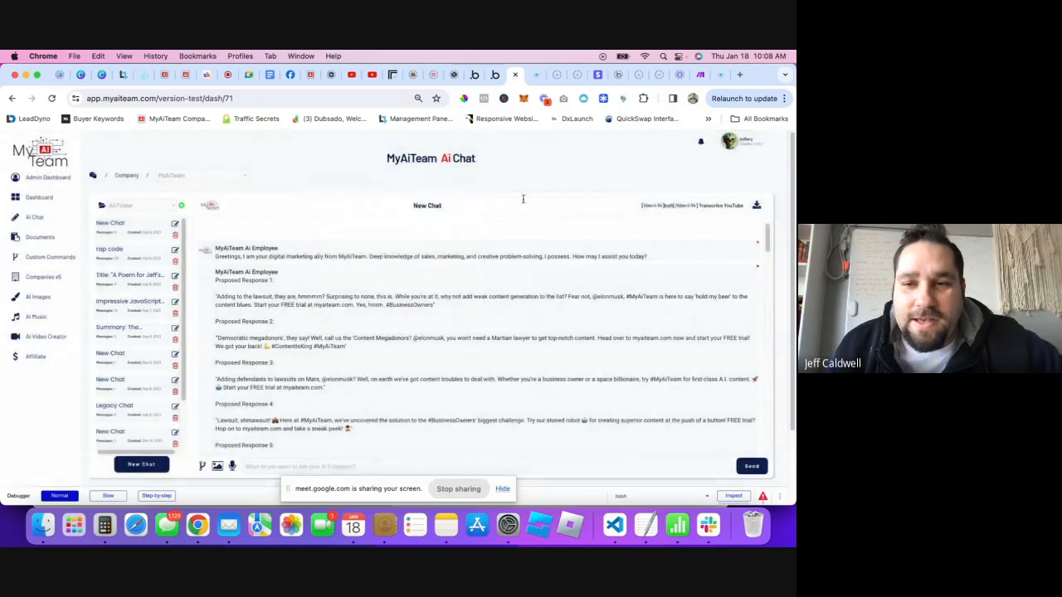
click(667, 209)
click(470, 182)
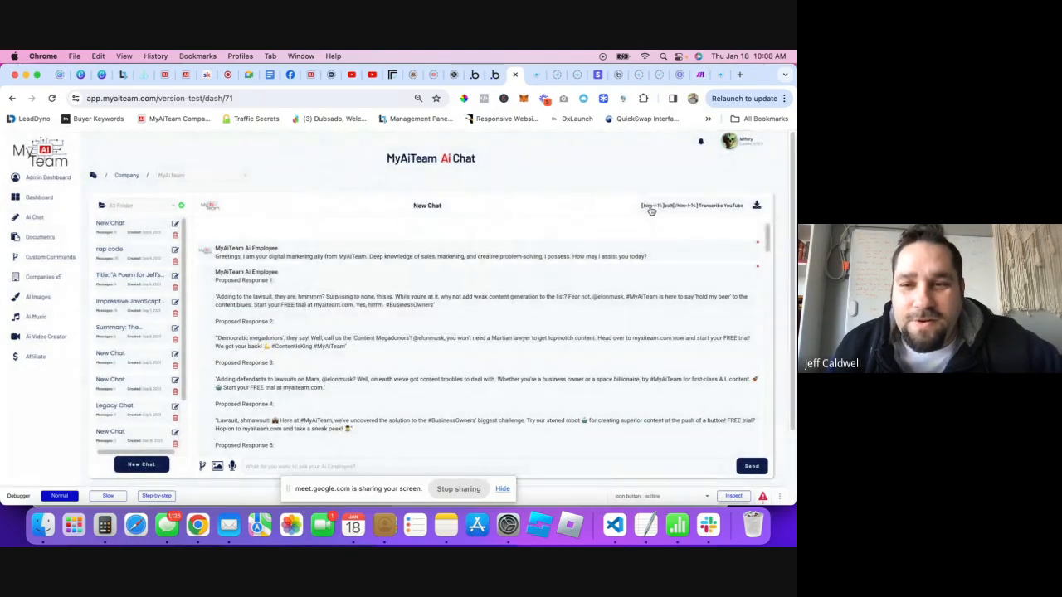
click(651, 207)
click(470, 184)
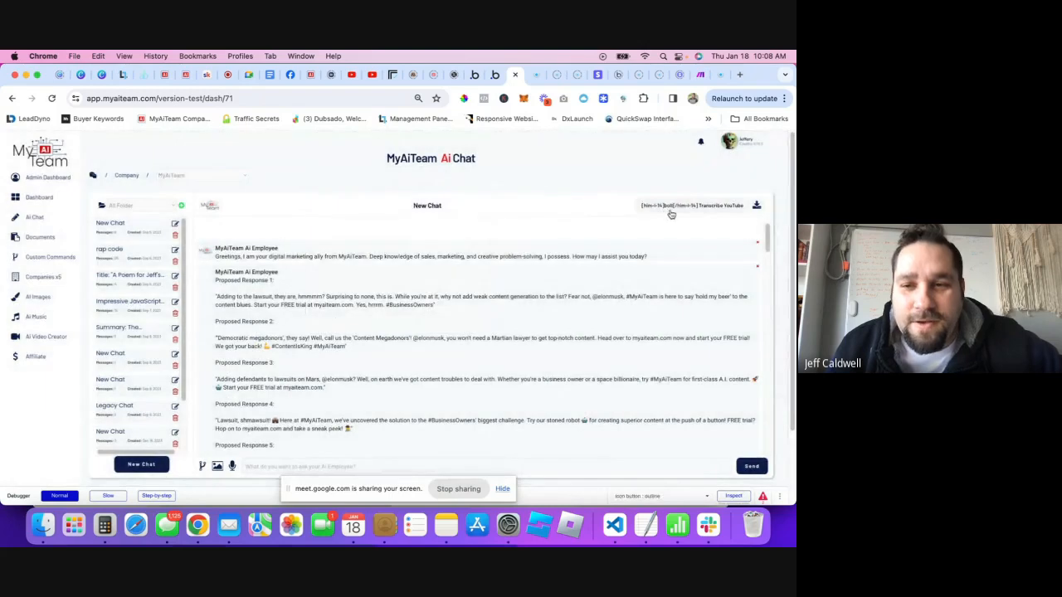
click(668, 210)
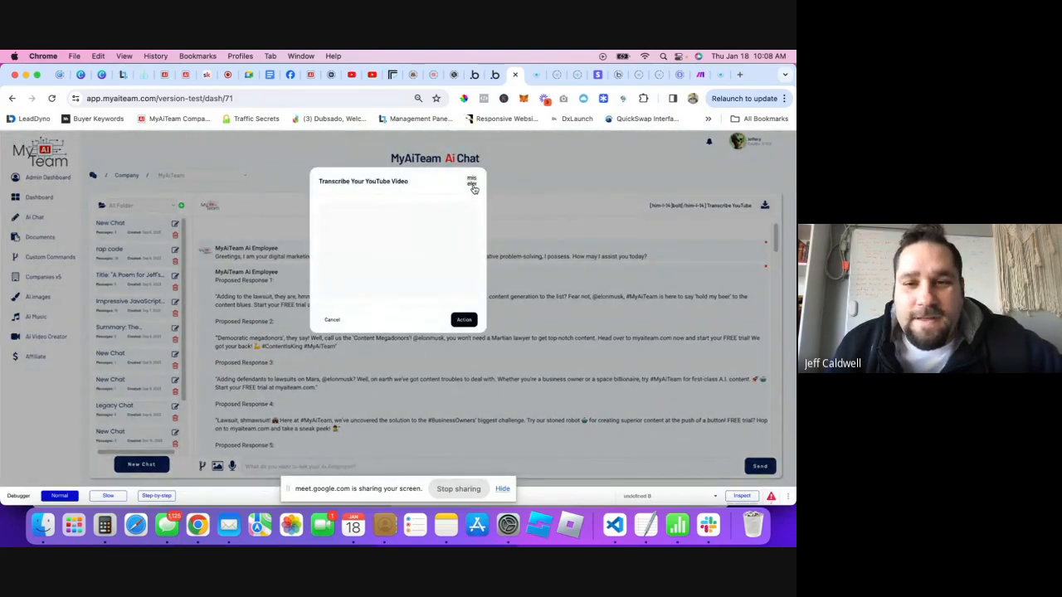
click(472, 185)
click(495, 75)
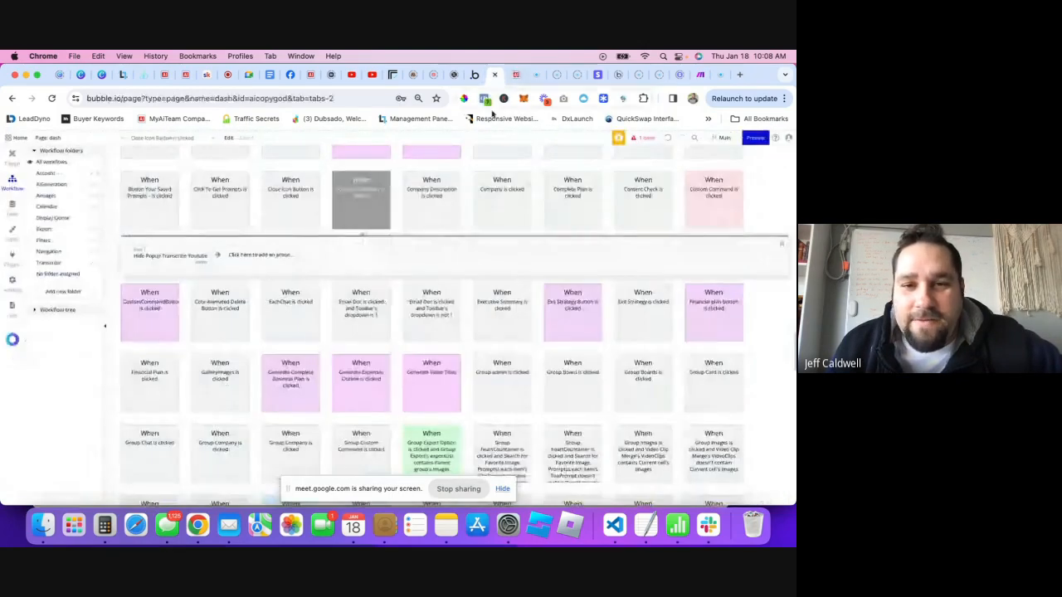
- Replace the broken corner element with a new icon at the popup's top-right
click(14, 157)
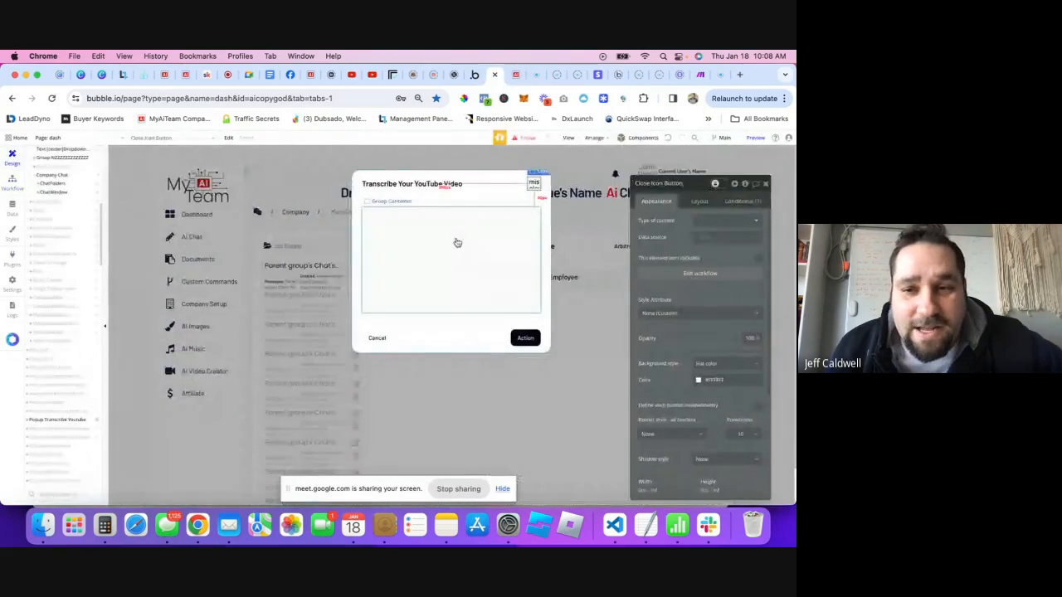
click(534, 184)
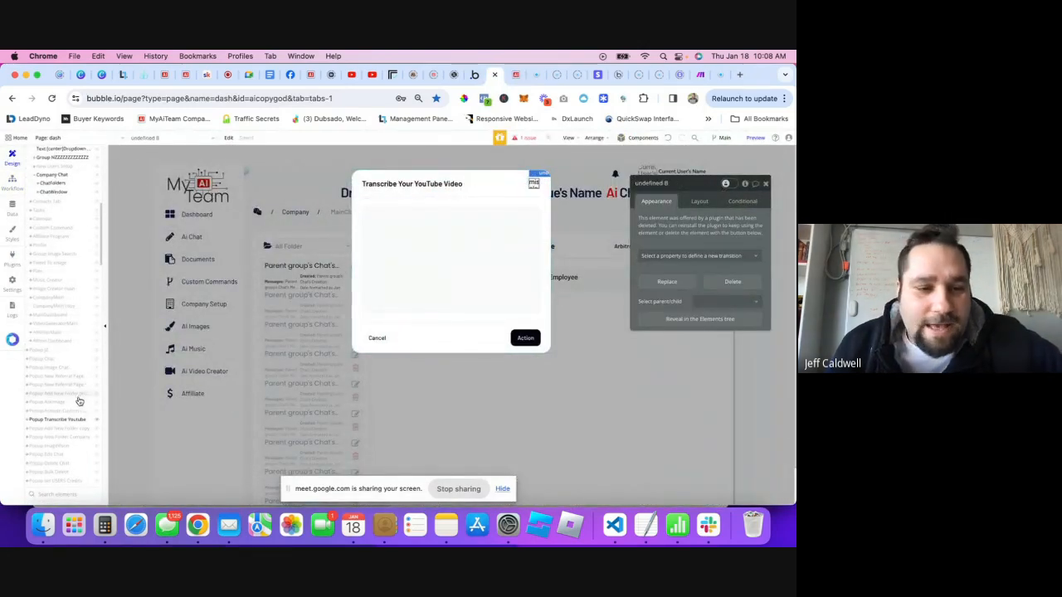
scroll(77, 397, down, 6)
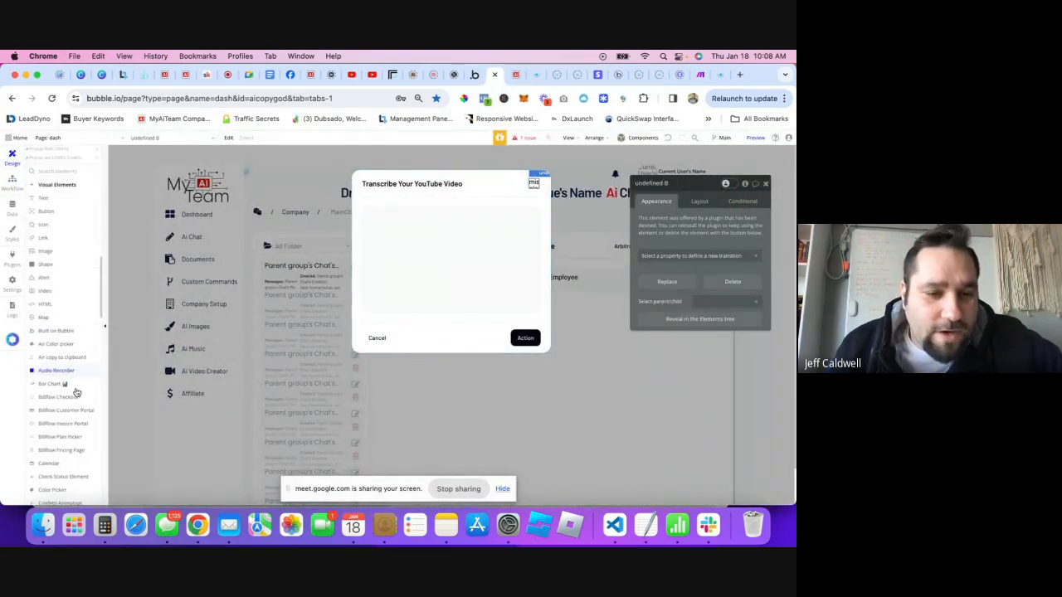
click(44, 225)
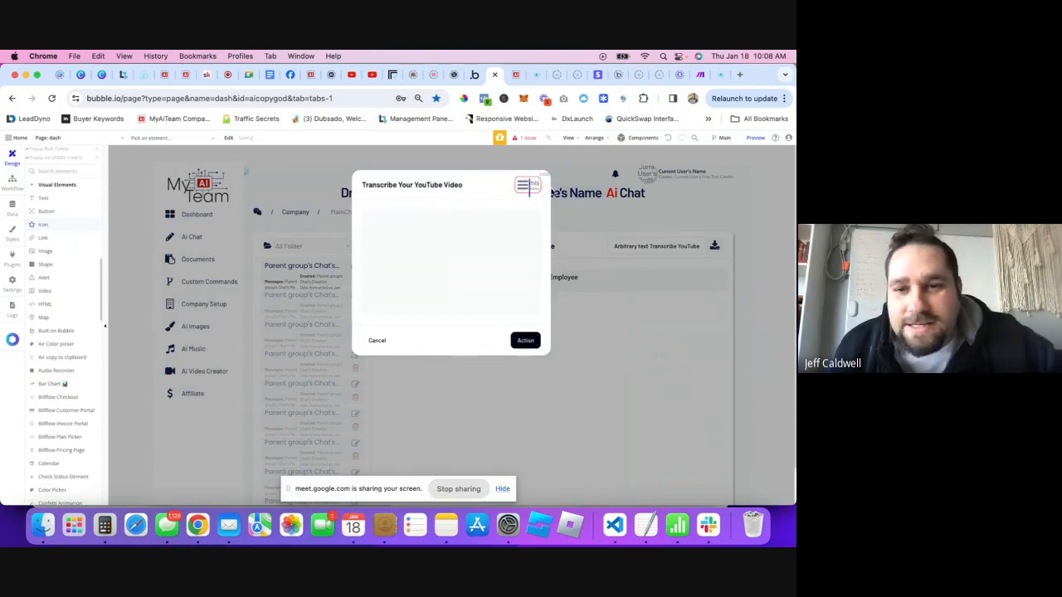
click(533, 188)
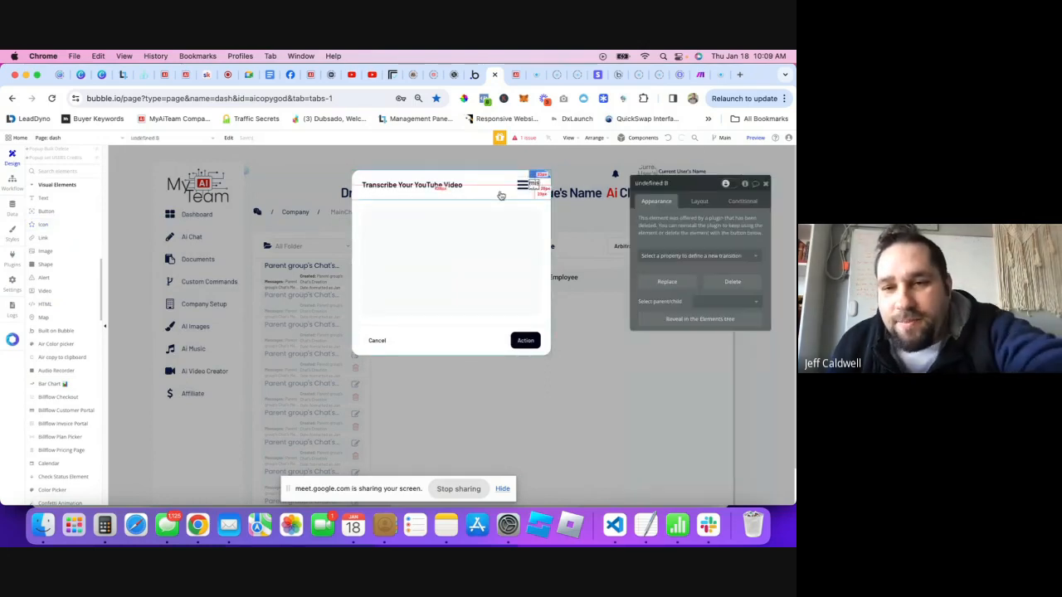
key(Delete)
click(533, 185)
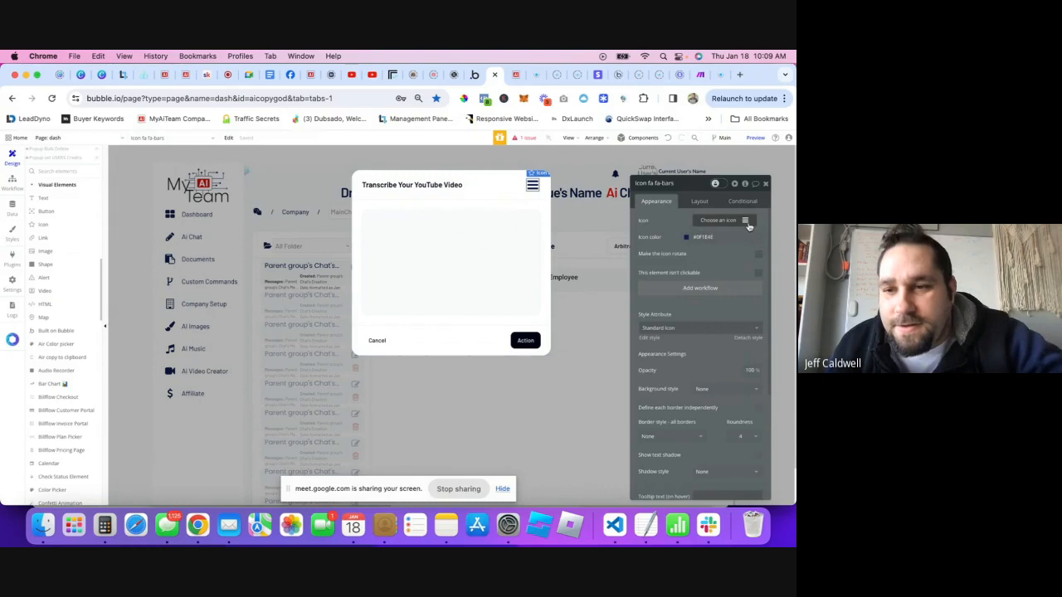
- Change the icon to fa-close with a bright red #FF2600 colour
click(746, 222)
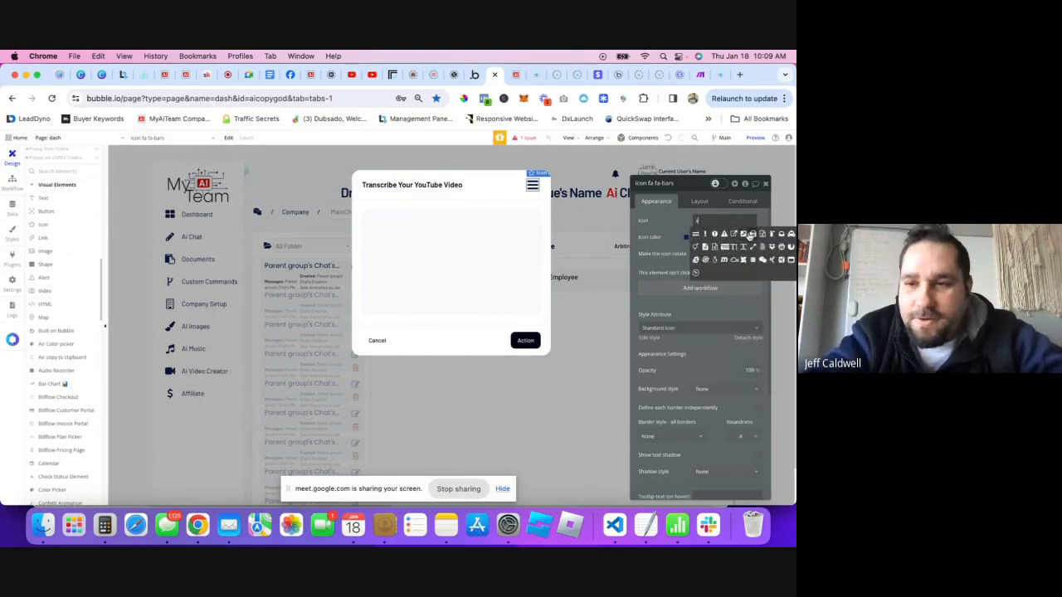
text(clo)
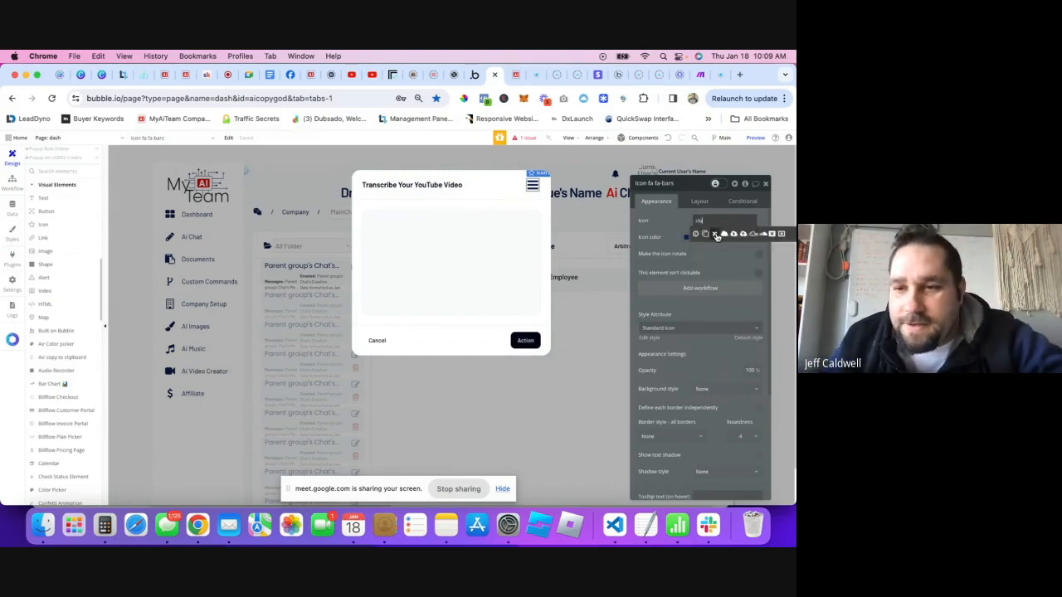
click(716, 235)
click(687, 238)
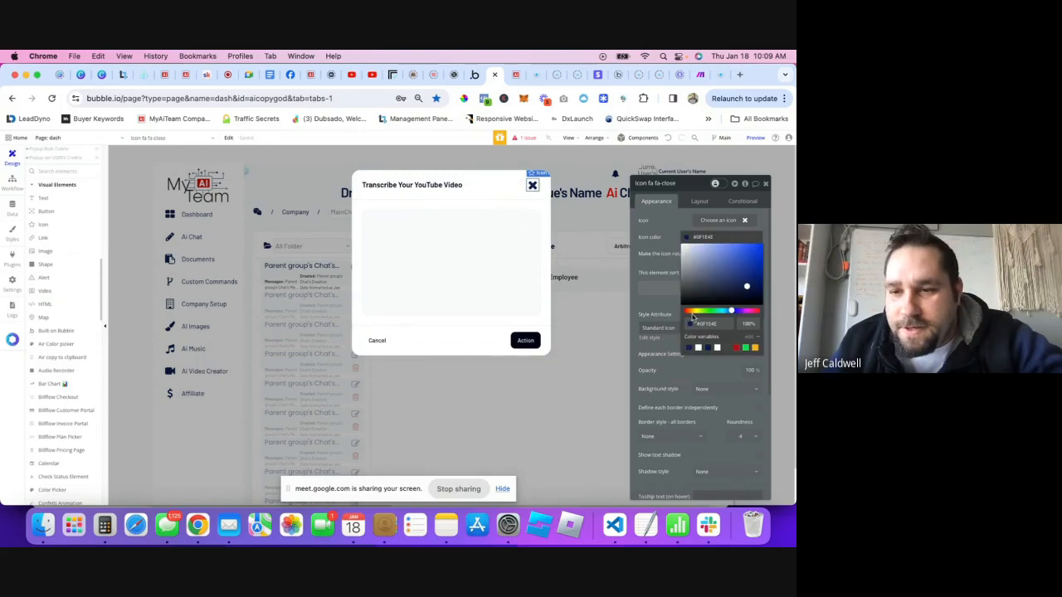
click(737, 349)
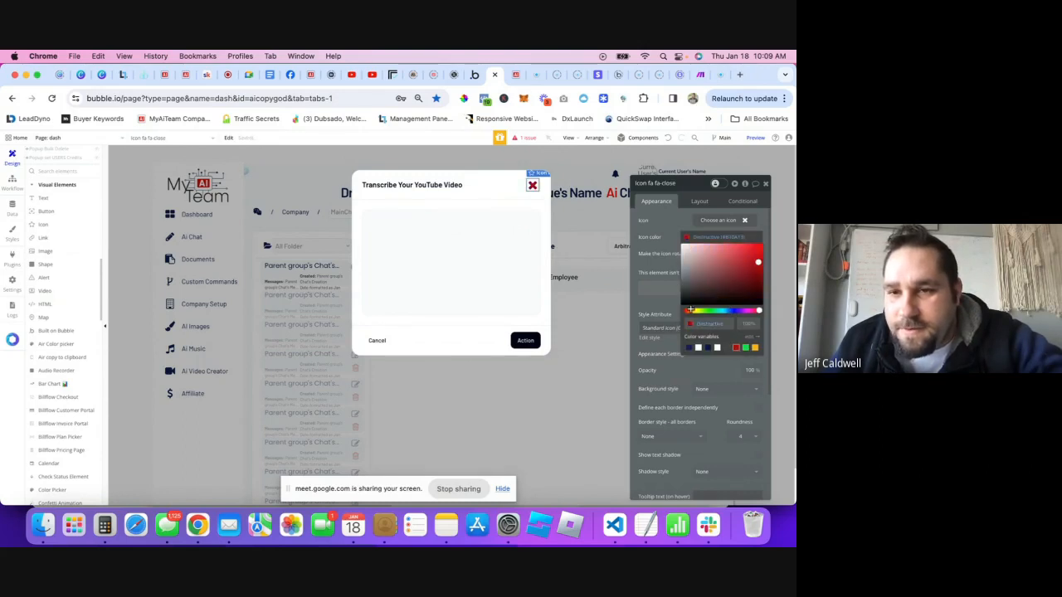
click(690, 309)
click(761, 247)
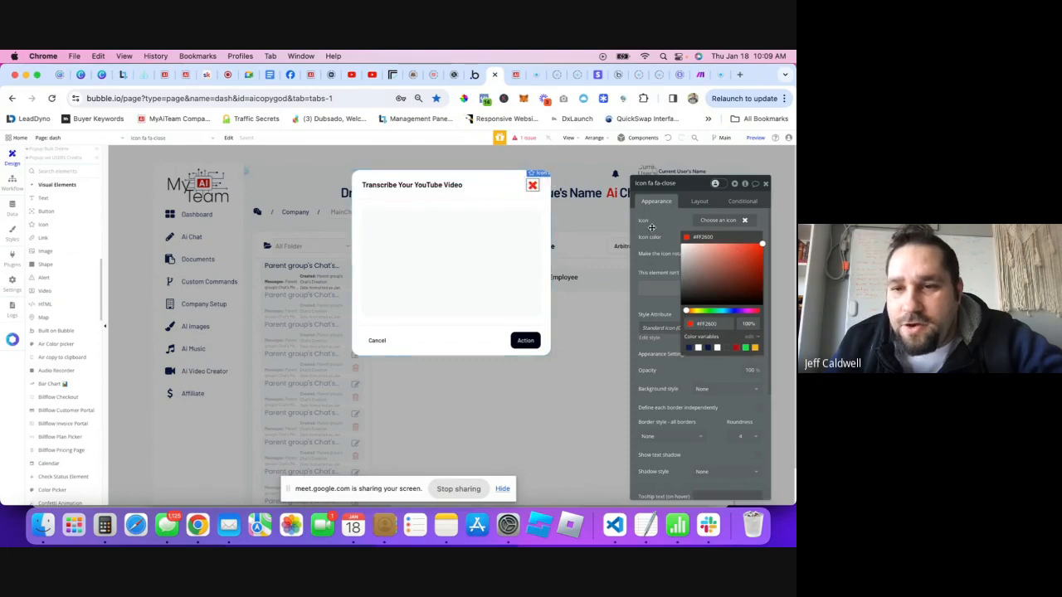
click(652, 227)
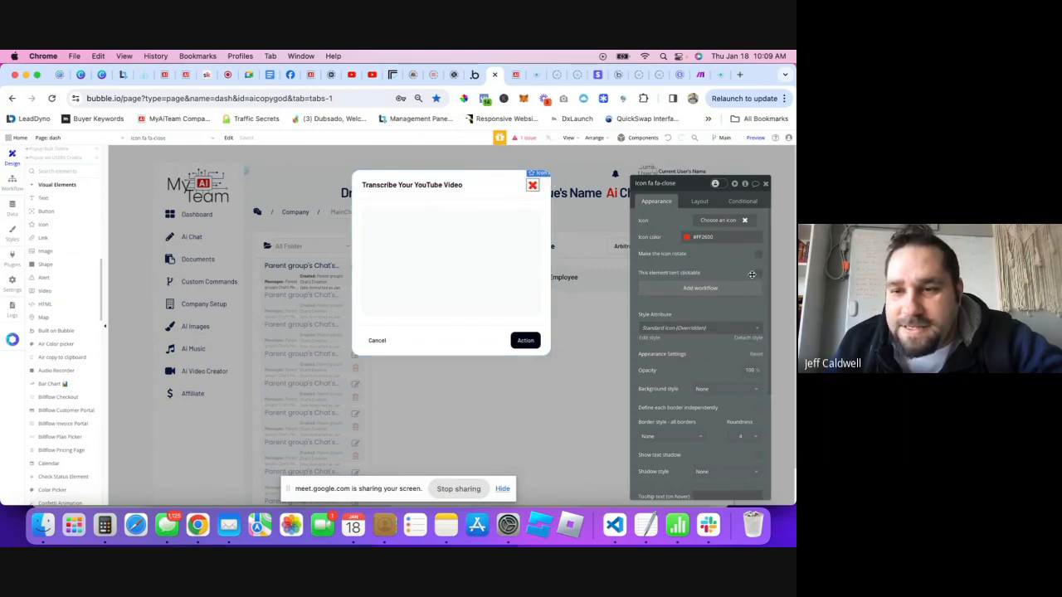
- Make the X icon not clickable and recheck the close button and icon settings
click(758, 273)
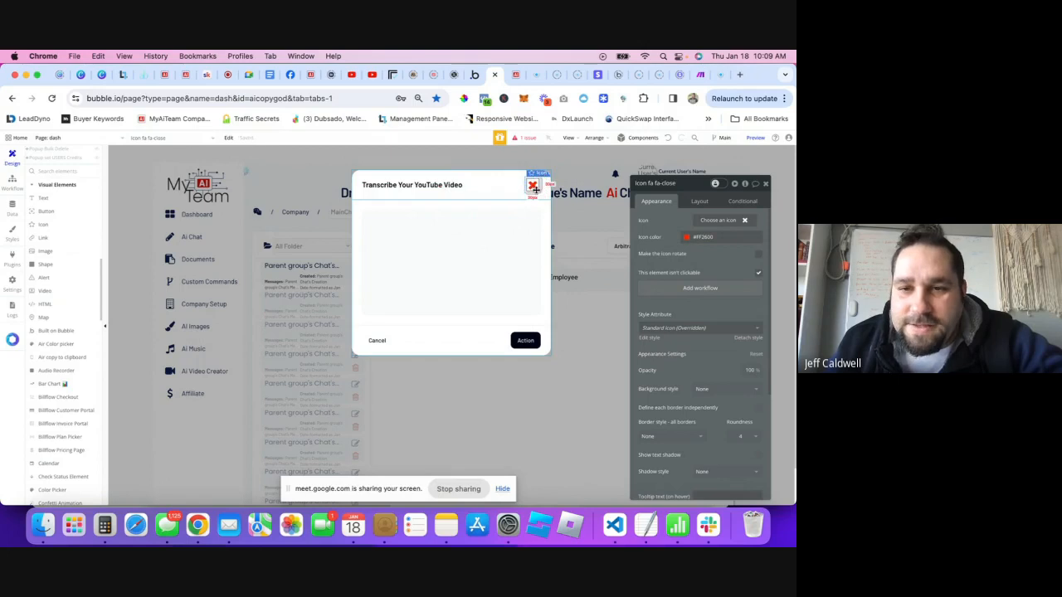
click(526, 190)
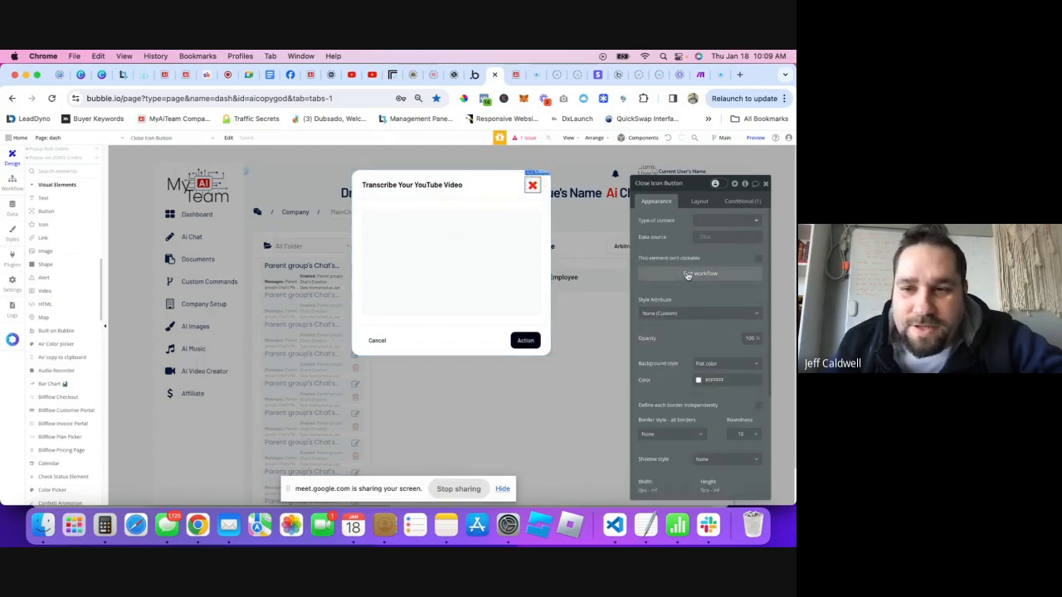
click(532, 185)
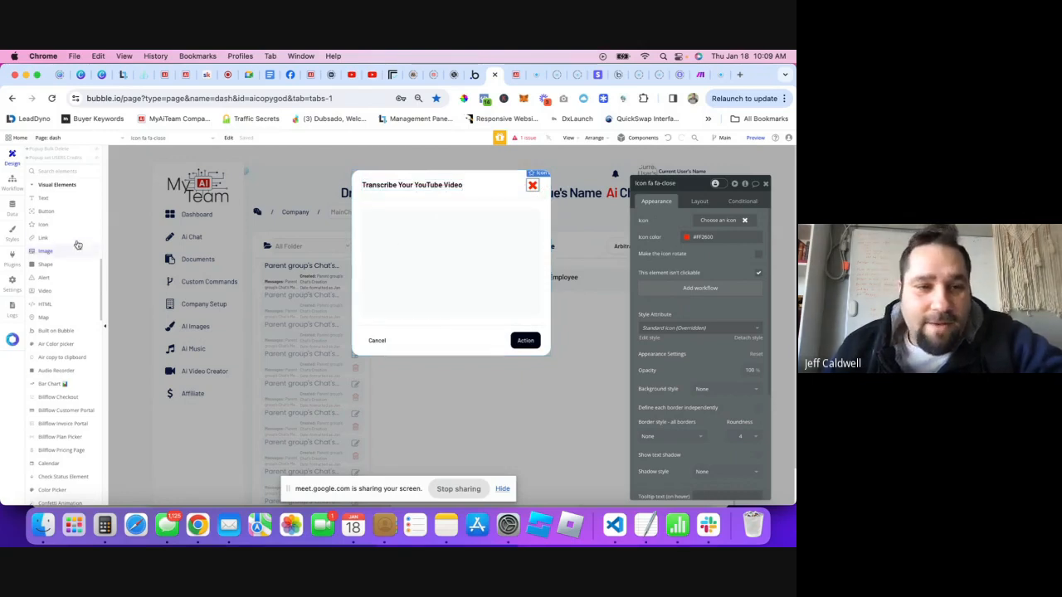
scroll(66, 266, down, 5)
scroll(67, 295, down, 8)
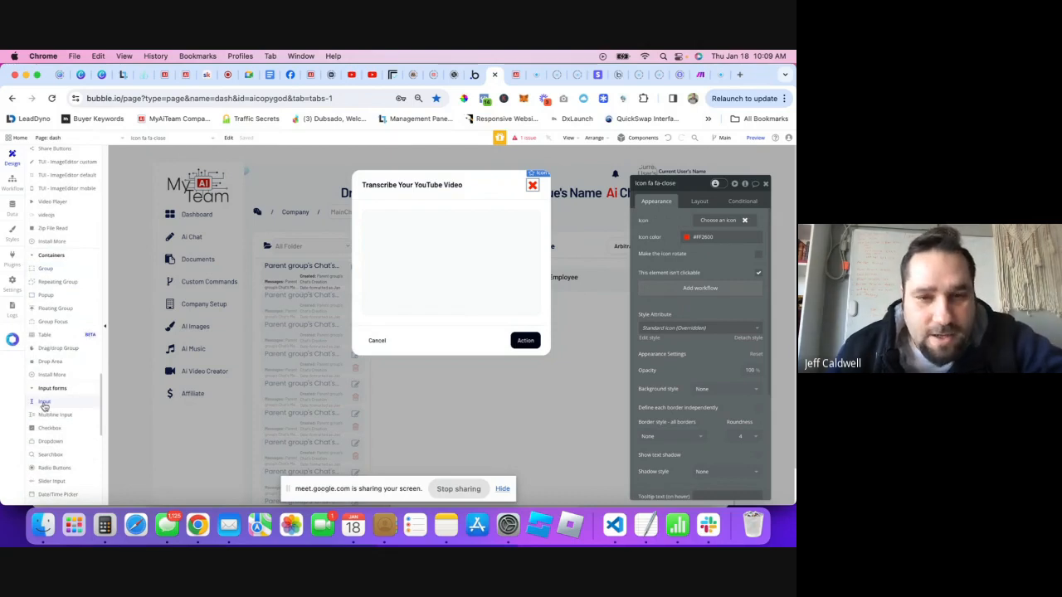
- Drop a plain text Input into the popup and browse the component library's input components
drag(44, 404, 435, 226)
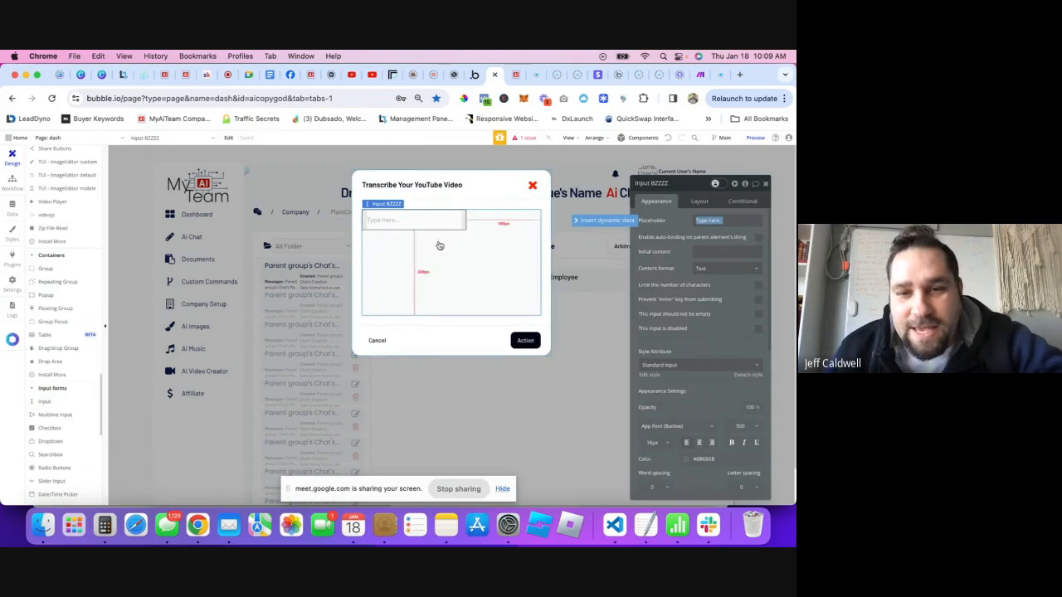
click(456, 278)
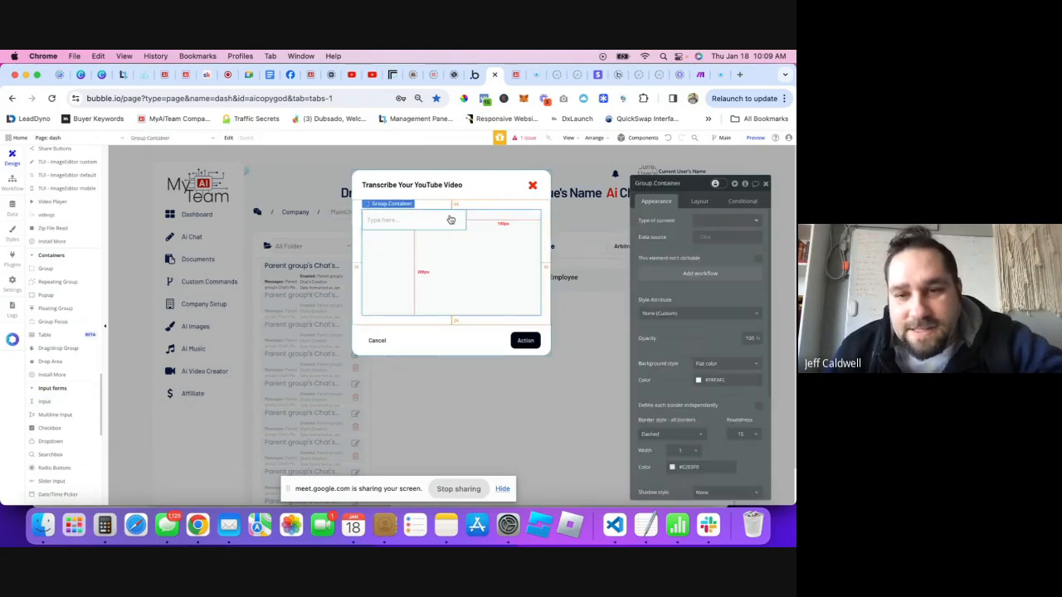
click(603, 98)
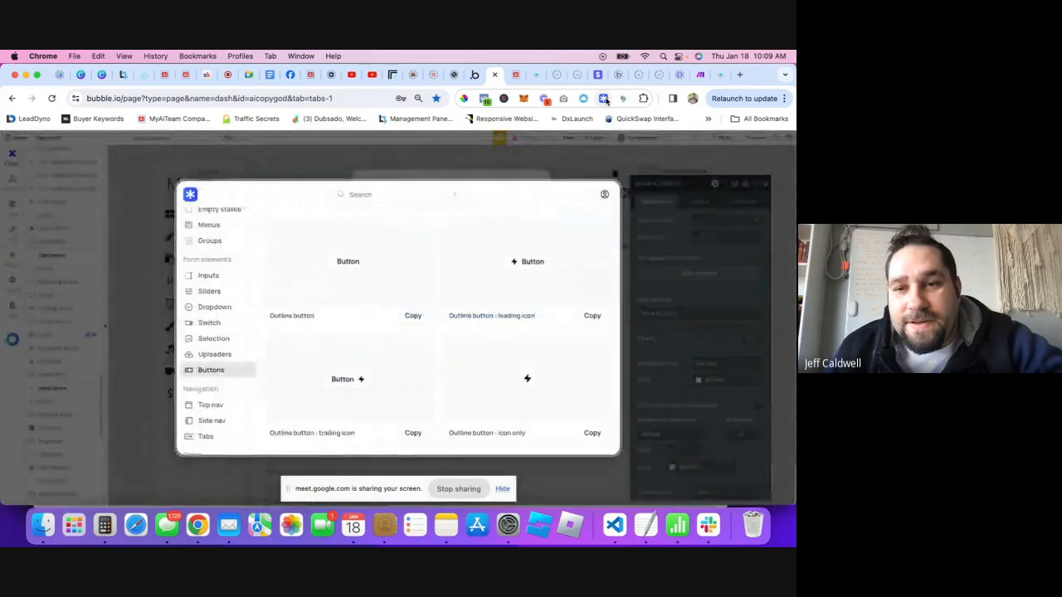
click(207, 275)
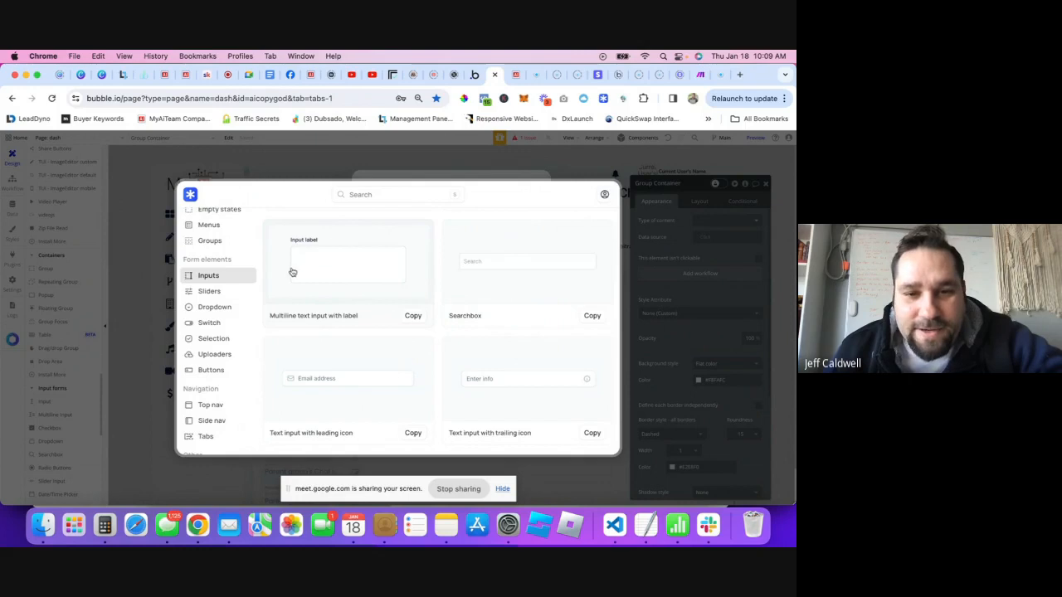
- Copy 'Text input with label' and paste it into the popup's Group Container
scroll(469, 330, up, 3)
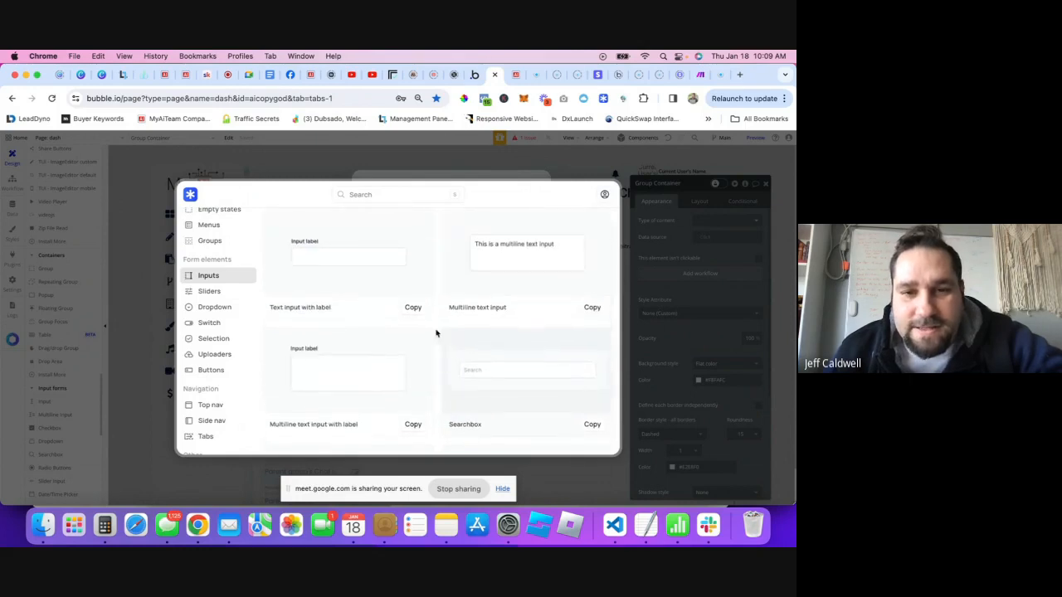
click(414, 313)
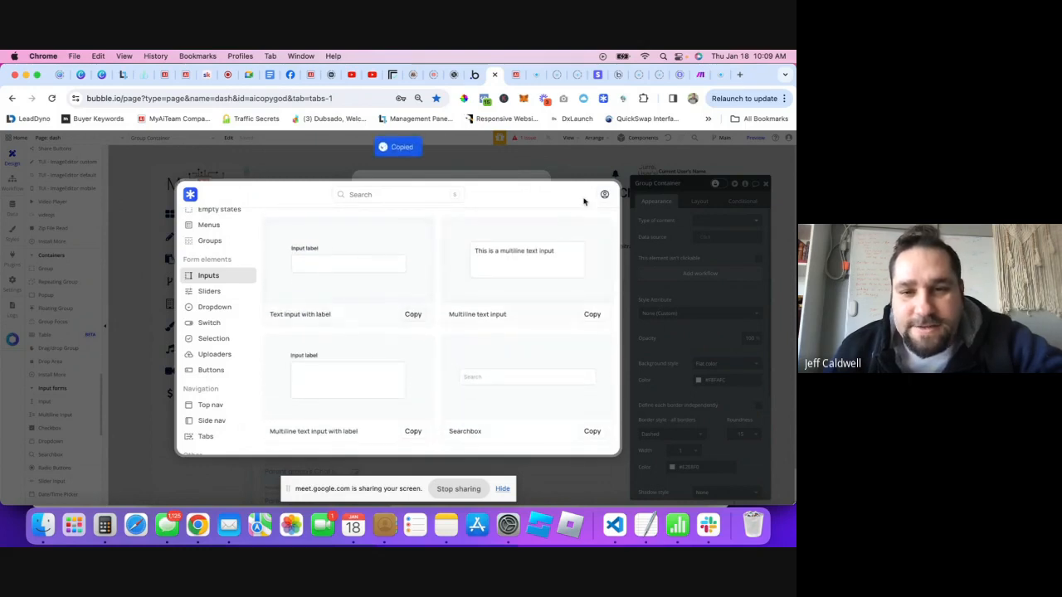
click(473, 177)
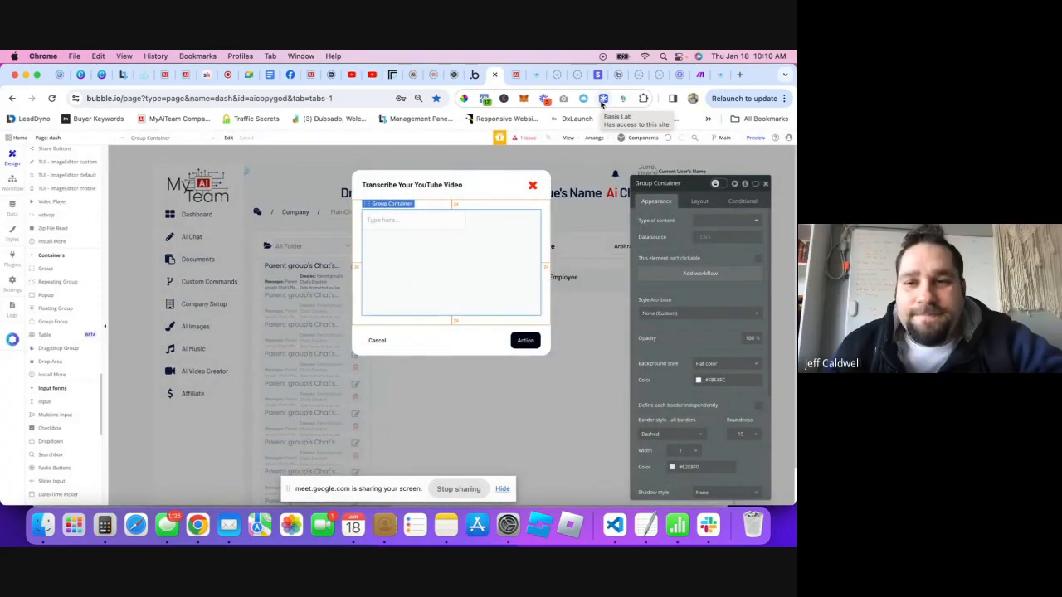
right_click(410, 248)
click(420, 345)
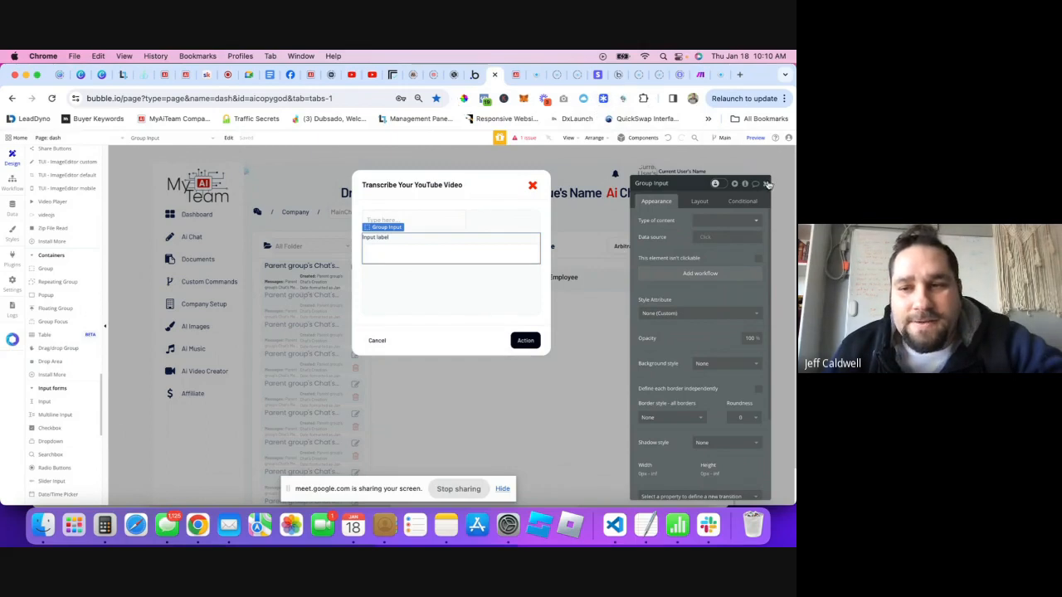
- Move the Group Input above the plain input, then delete the 'Type here' input
click(768, 184)
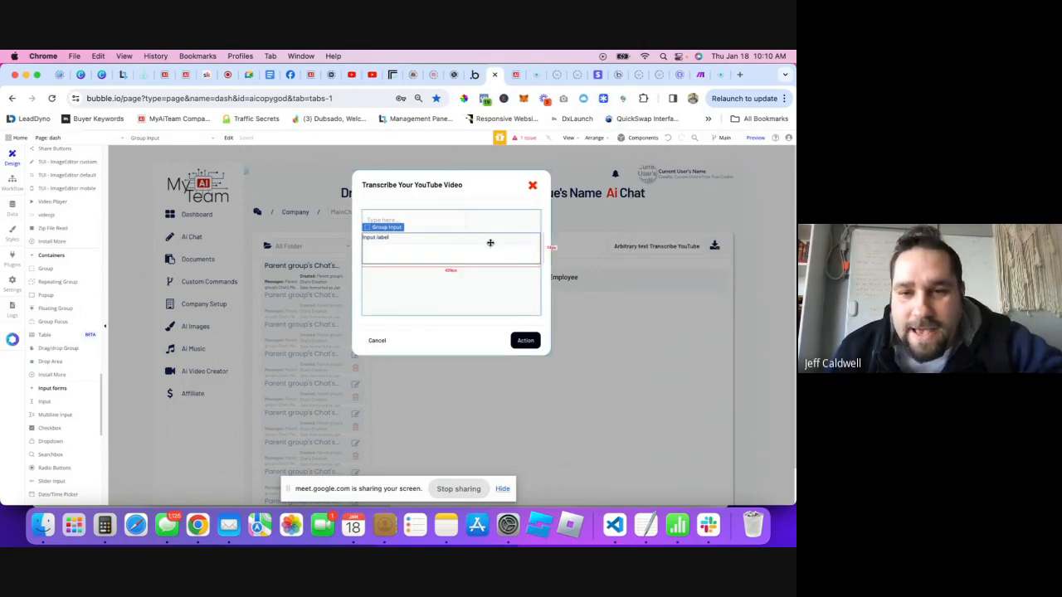
double_click(489, 243)
click(697, 204)
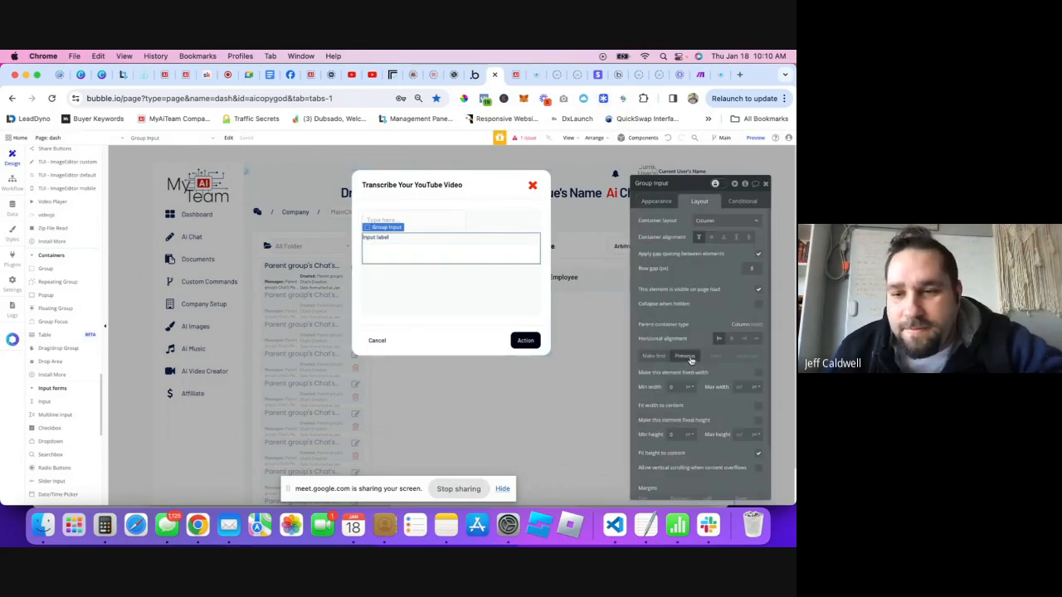
click(687, 357)
click(417, 247)
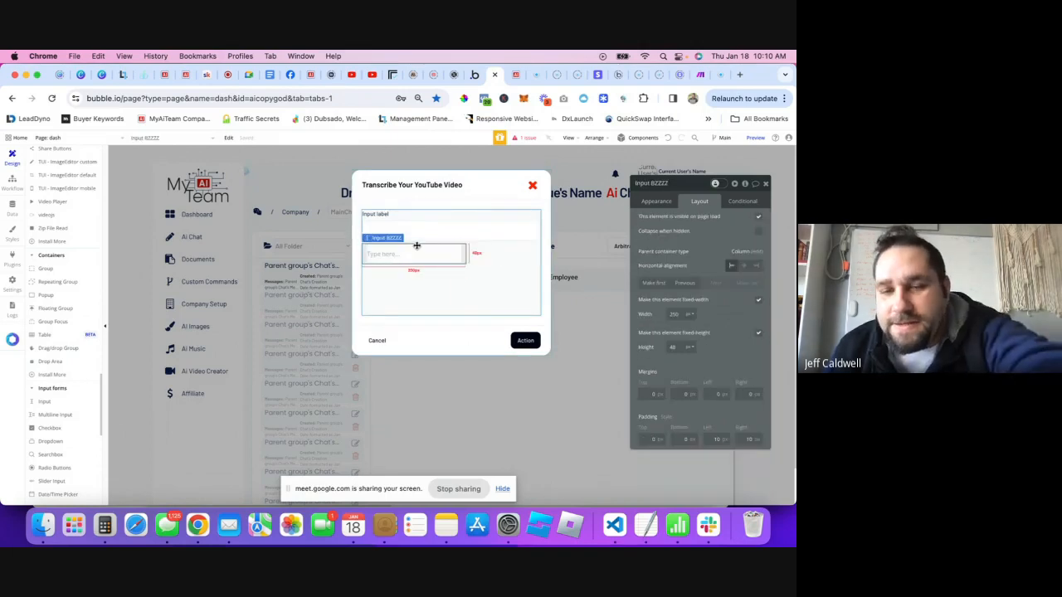
key(Delete)
- Change the input label text to 'Paste Your Youtube Link Here' and start editing the field's placeholder
double_click(381, 214)
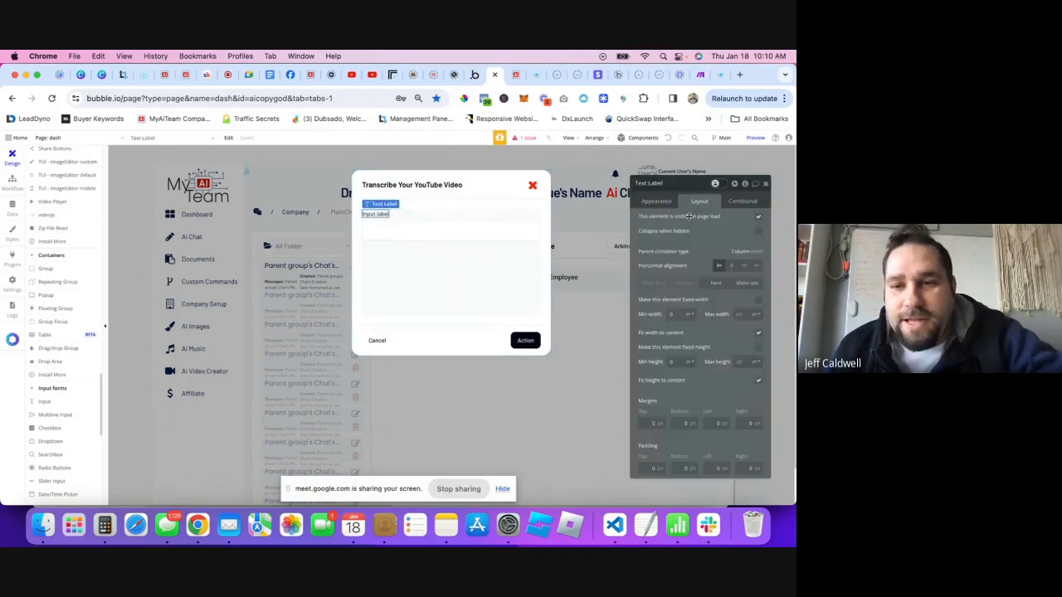
click(661, 205)
click(663, 218)
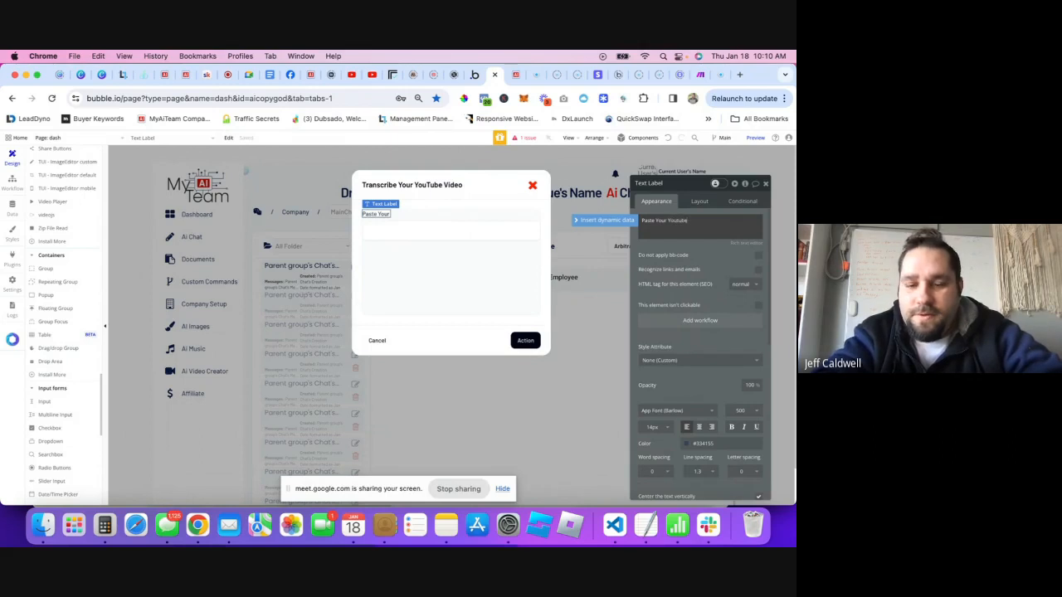
text(Paste Your Youtube Link Here)
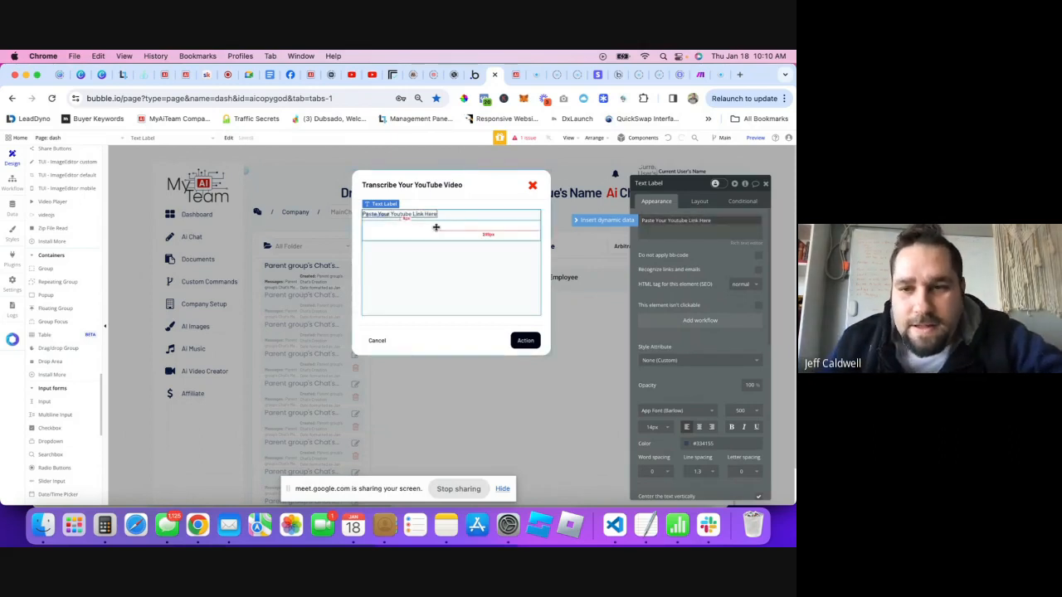
click(436, 227)
click(729, 220)
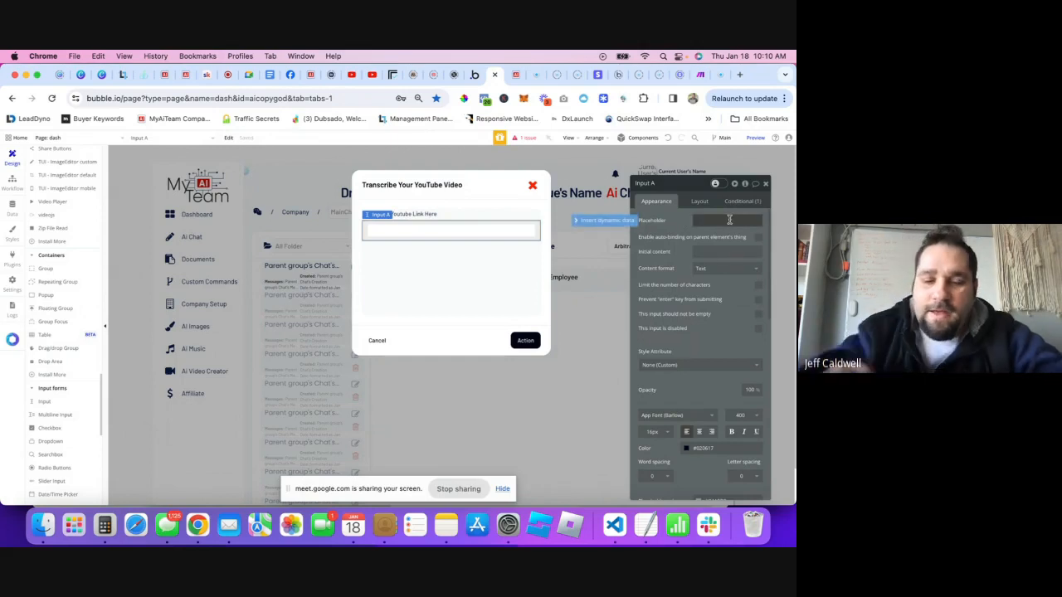
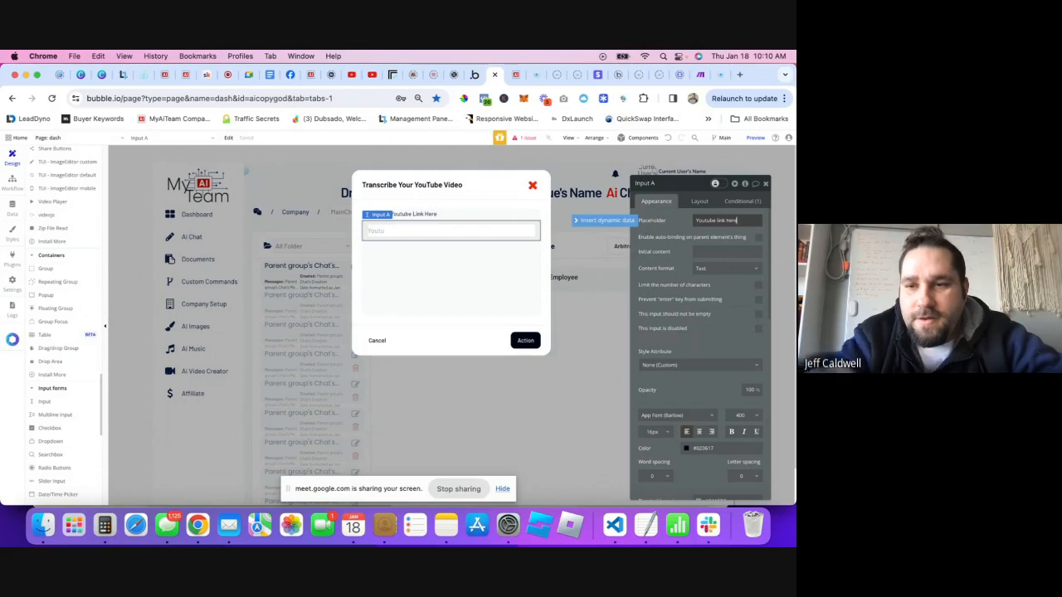
- Rename the popup's link input from 'Input A' to 'Input youtube link'
click(428, 216)
click(435, 230)
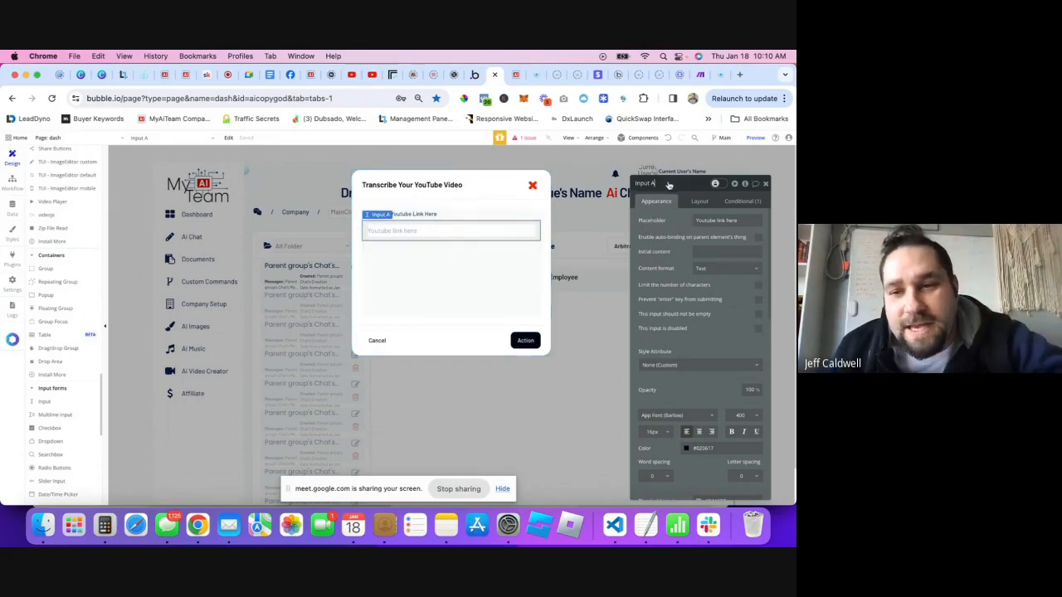
click(681, 181)
key(BackSpace)
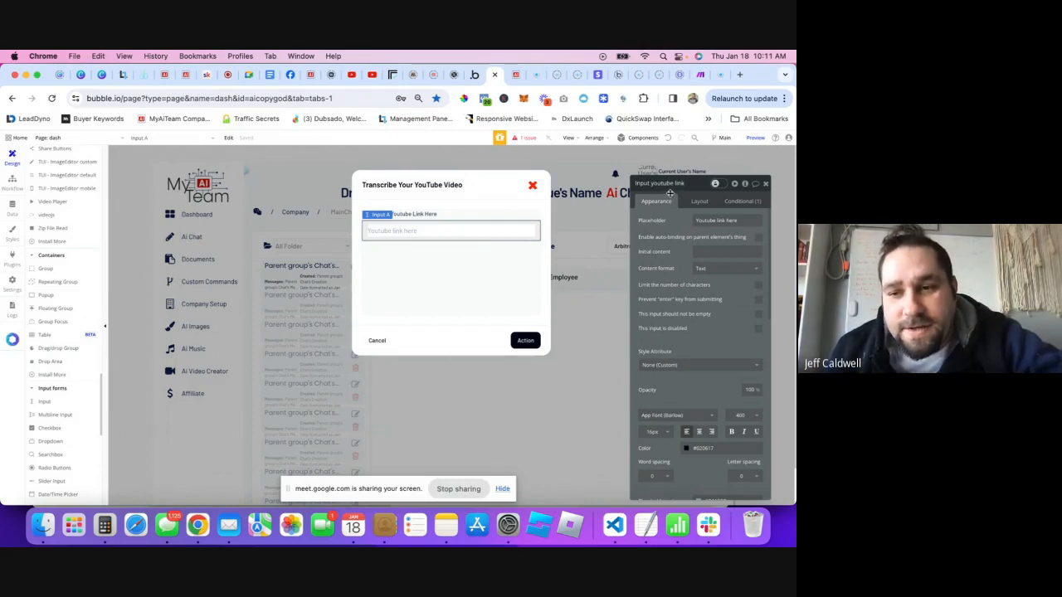
- Select the Transcribe Your YouTube Video popup and set its max width to 980
click(448, 256)
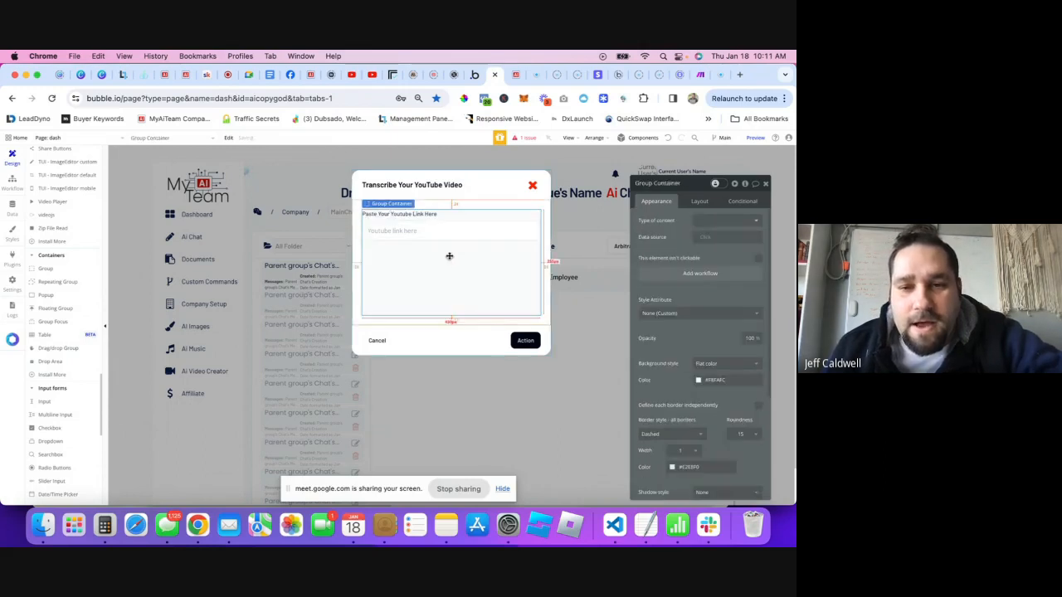
click(530, 177)
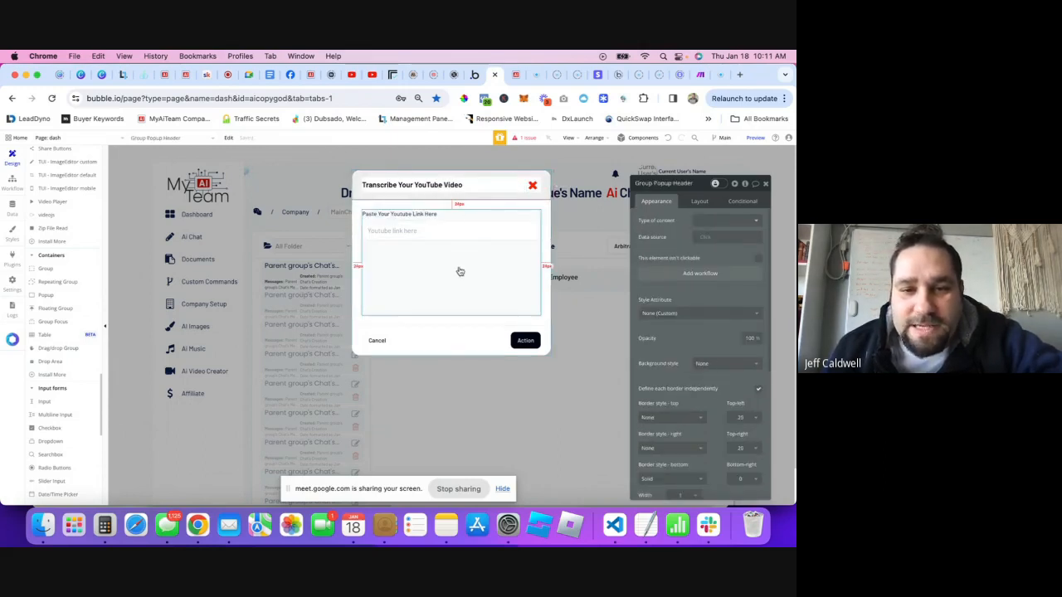
click(440, 329)
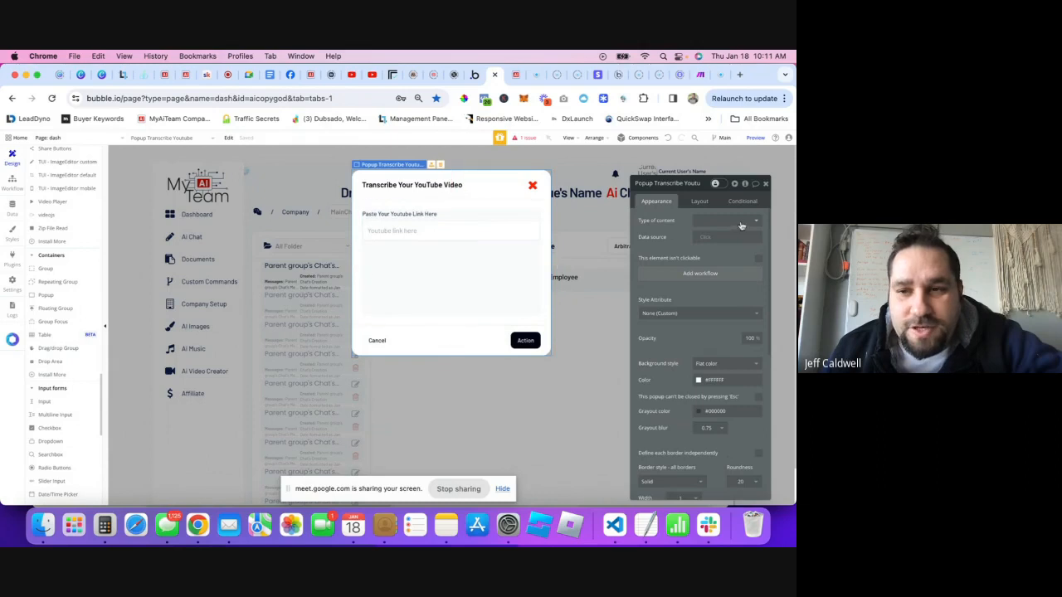
click(700, 202)
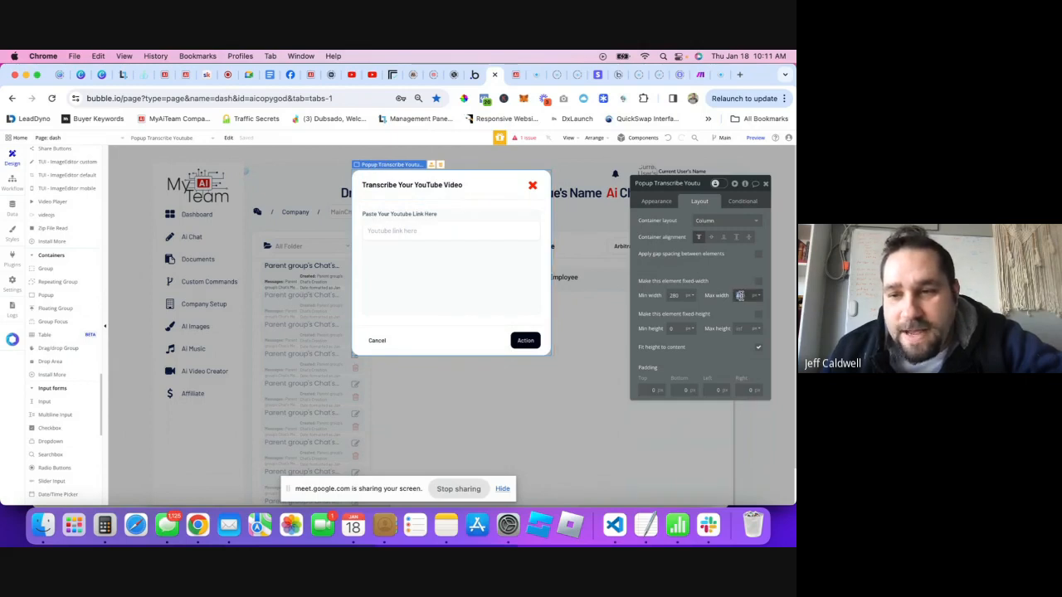
drag(741, 295, 737, 295)
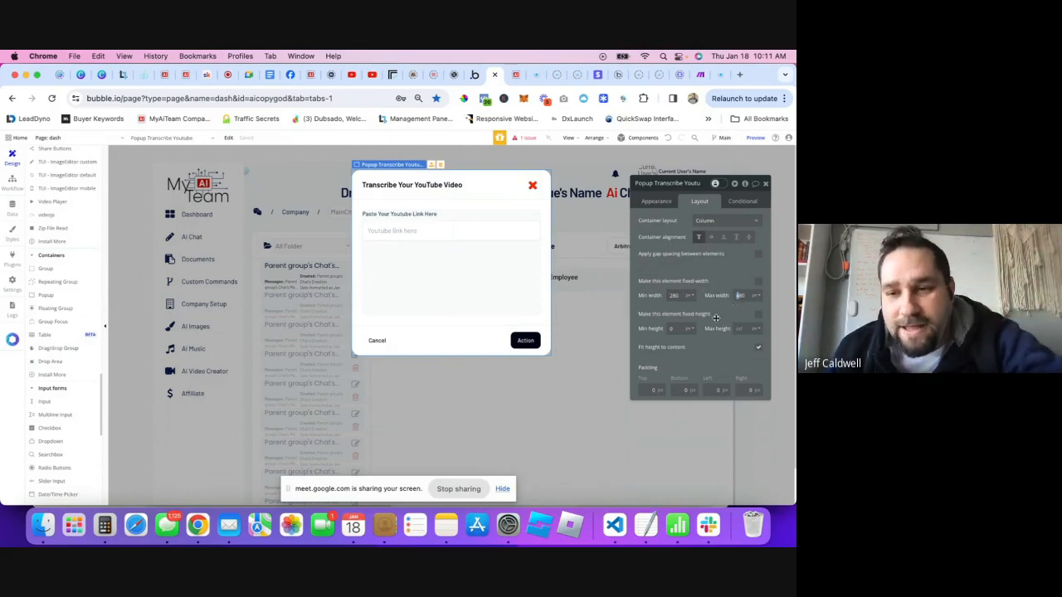
text(8)
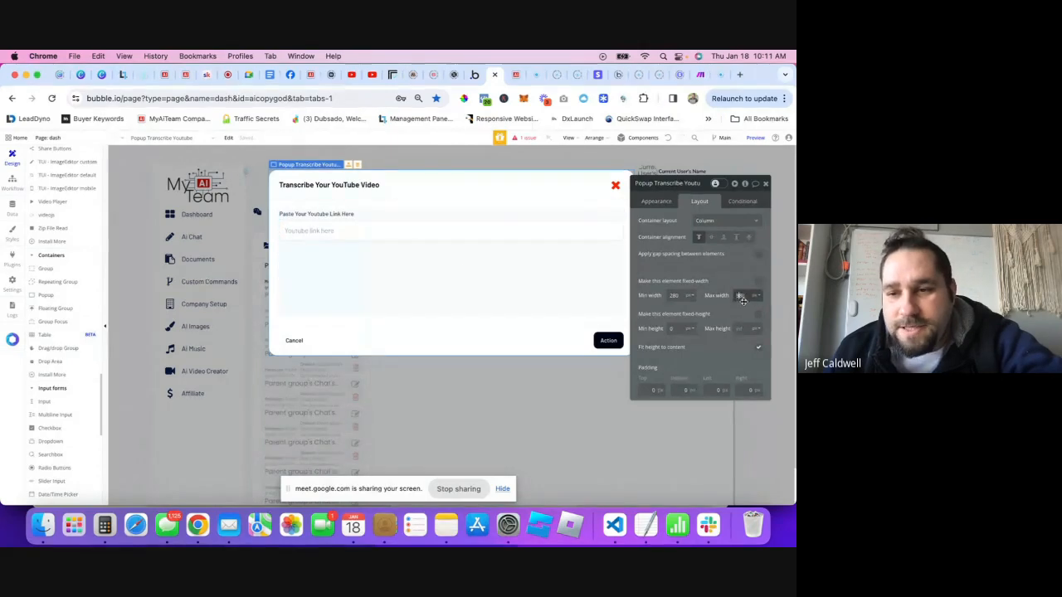
text(980)
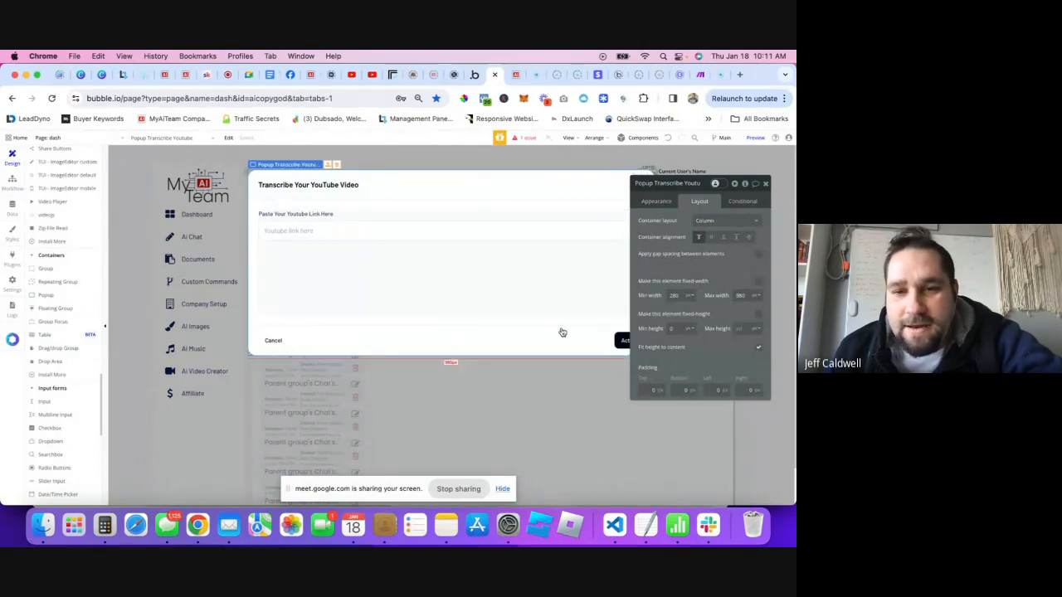
drag(704, 184, 734, 204)
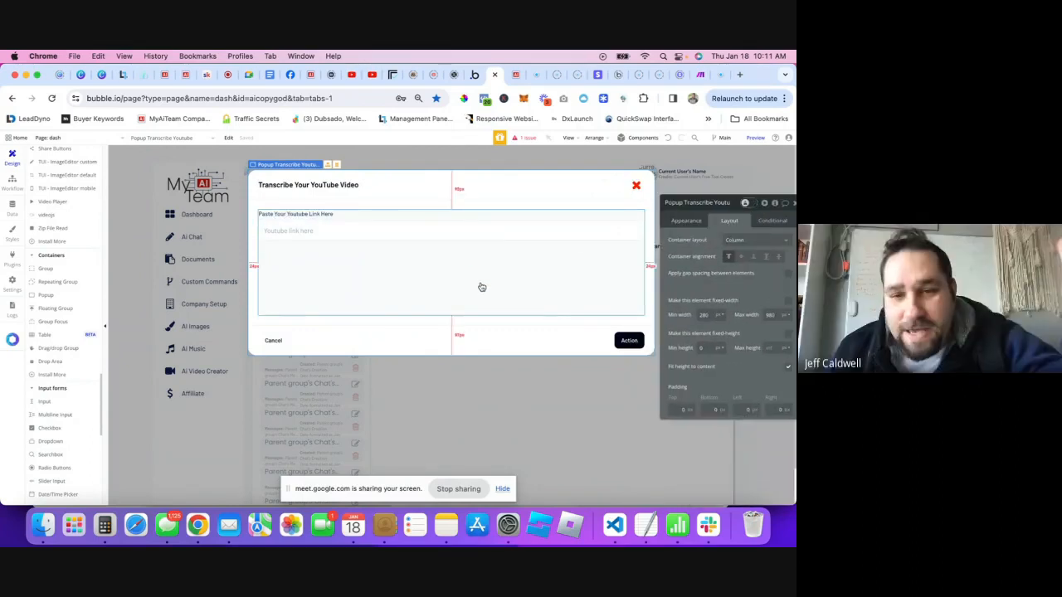
click(765, 199)
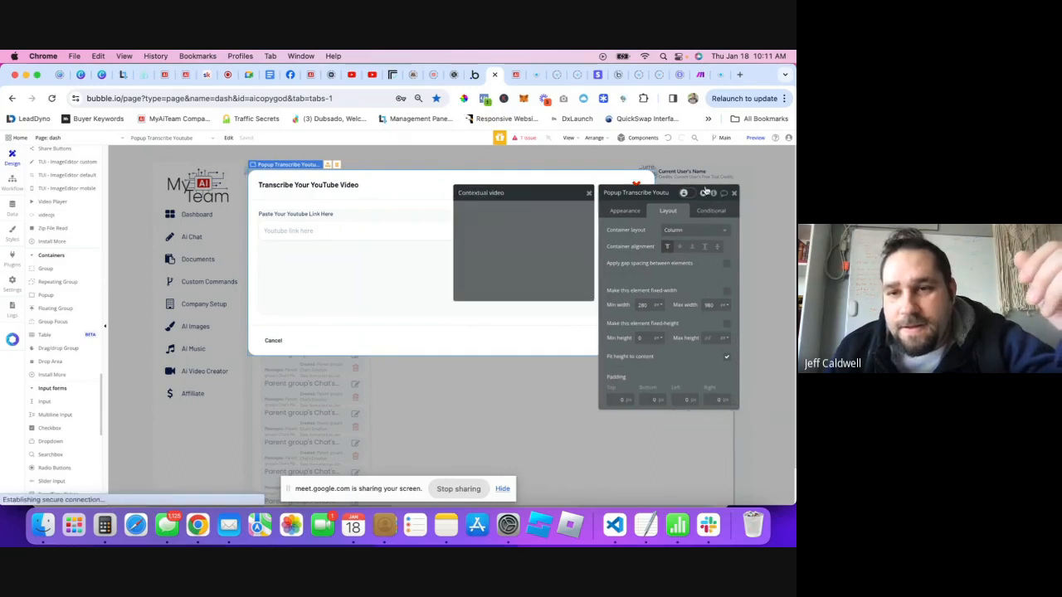
click(711, 194)
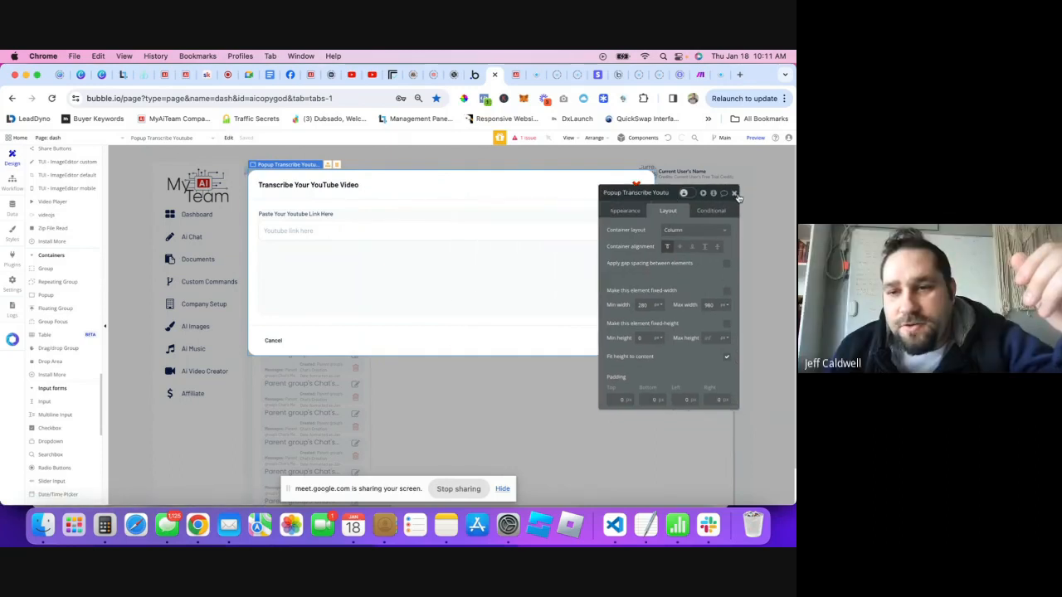
click(735, 194)
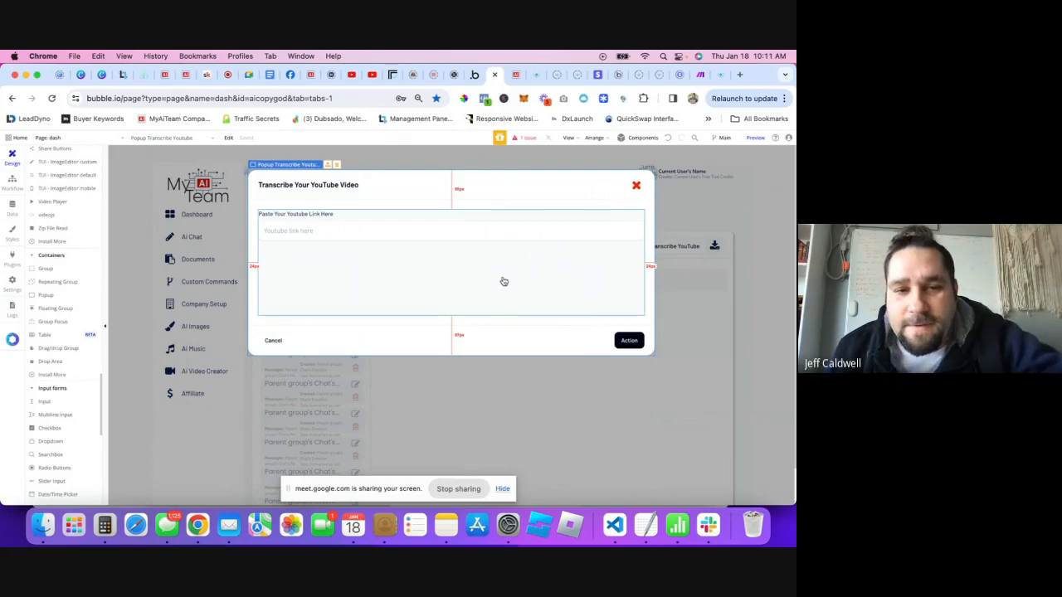
- Turn off 'Fit height to content' and raise the popup's max height to 700
double_click(639, 202)
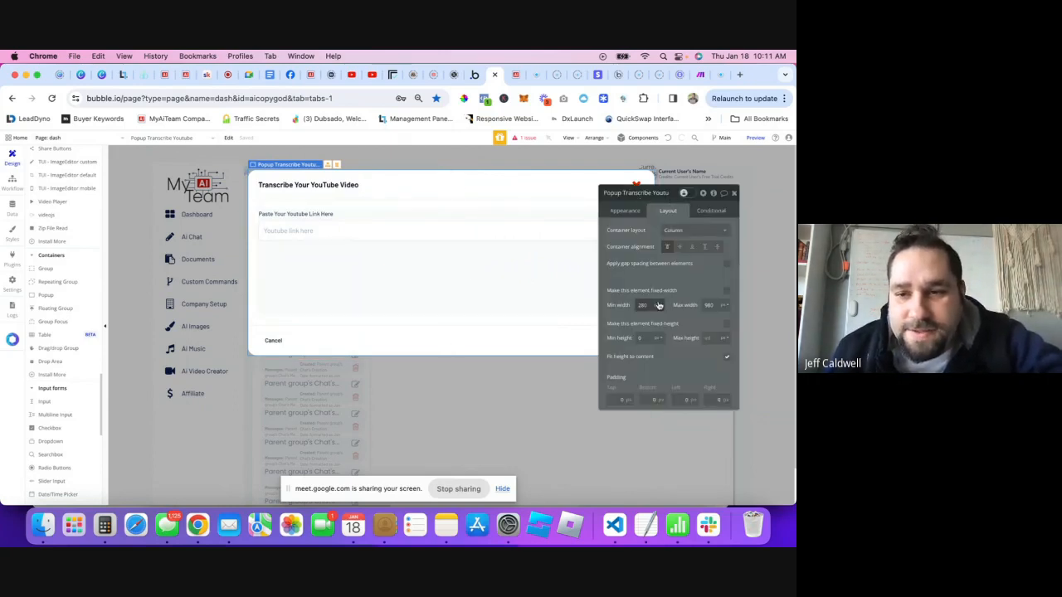
click(710, 339)
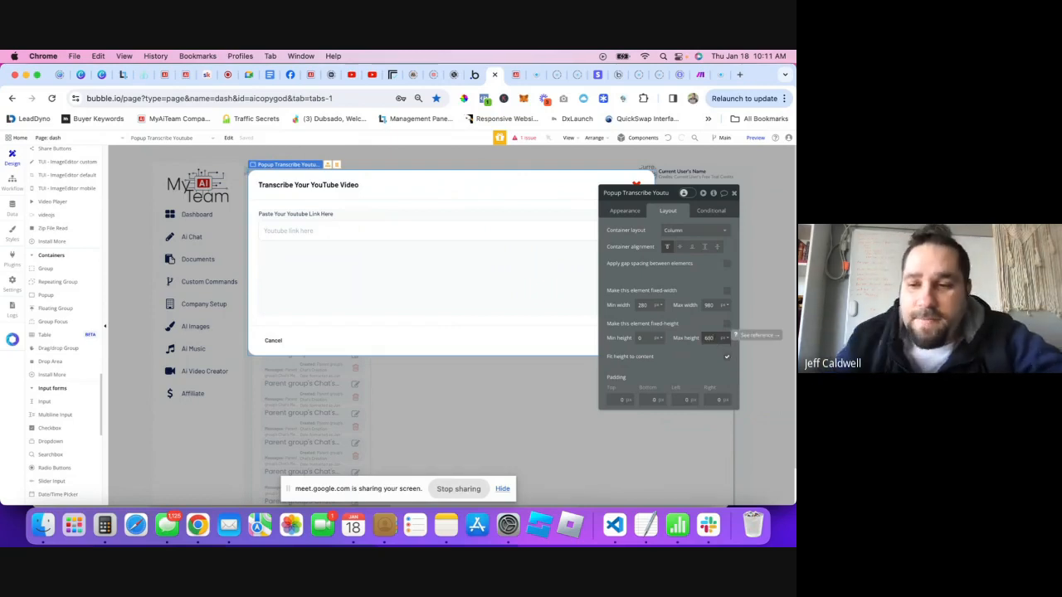
click(727, 359)
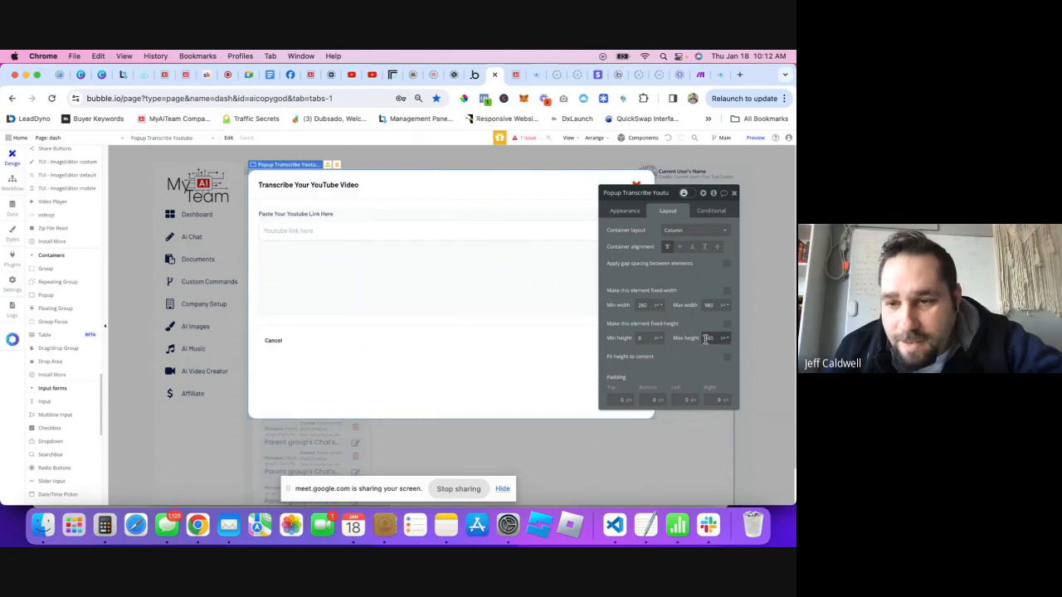
text(7)
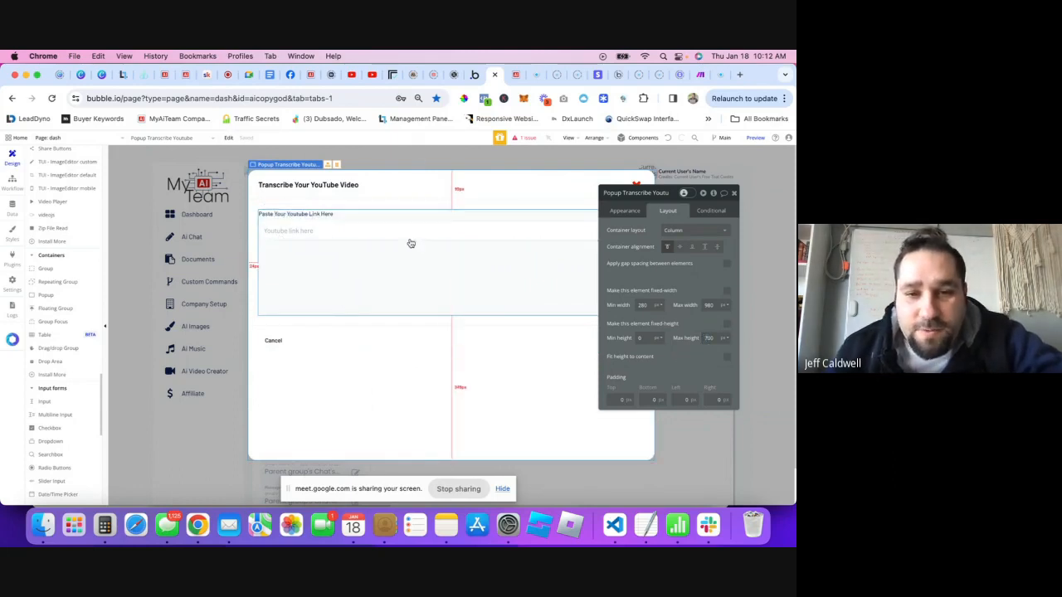
click(732, 193)
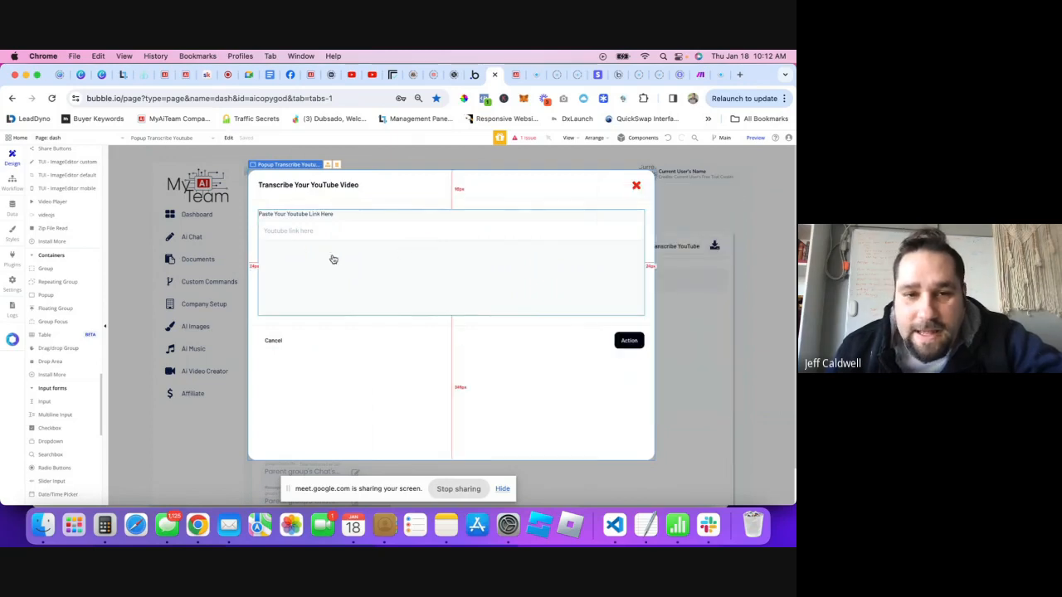
double_click(288, 247)
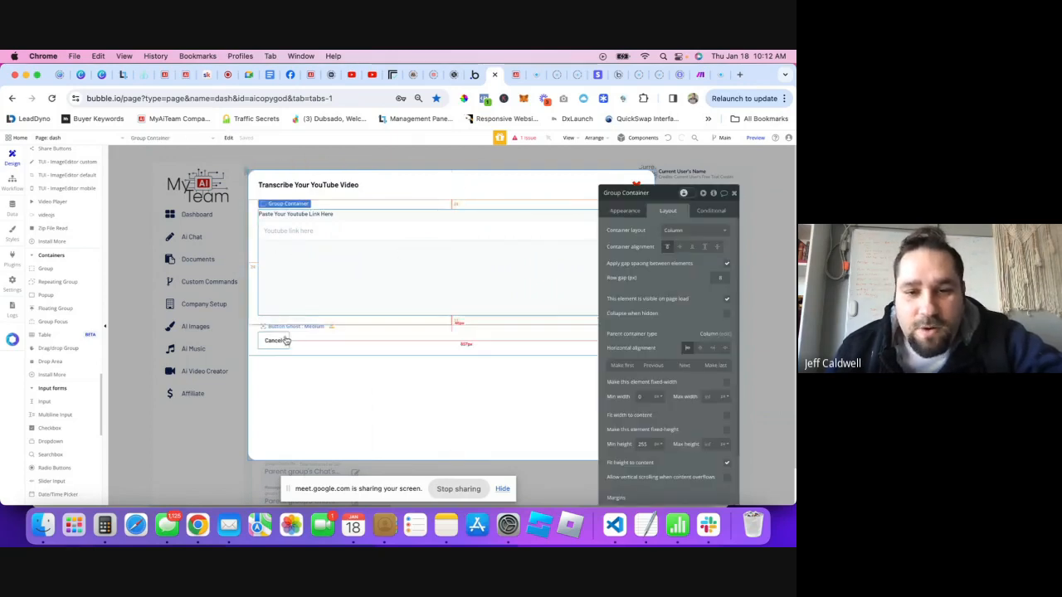
- Locate the Group Input inside the Group Container and select it to check its Column layout
right_click(334, 263)
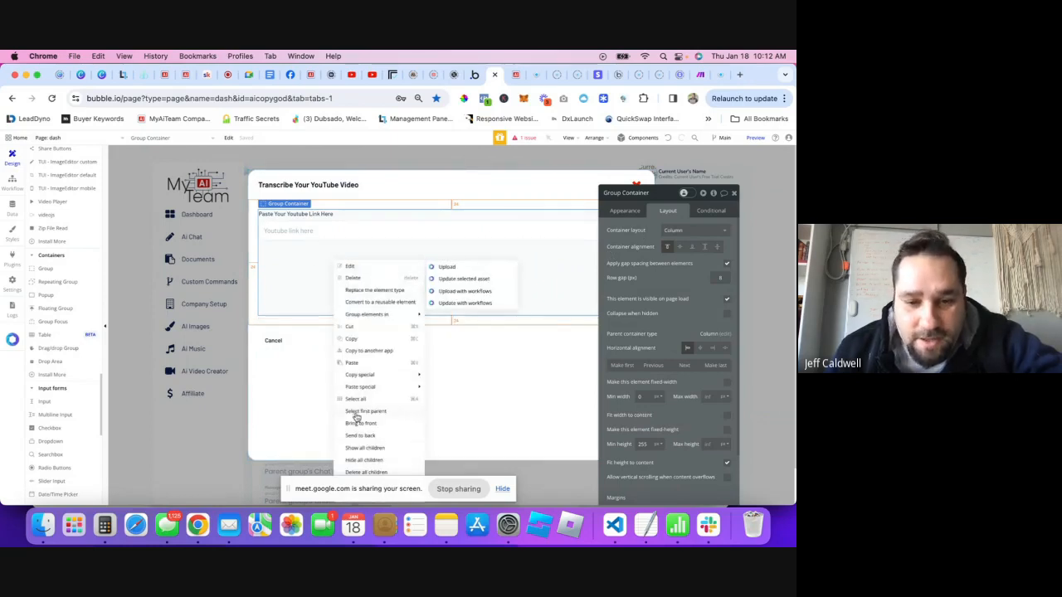
click(510, 393)
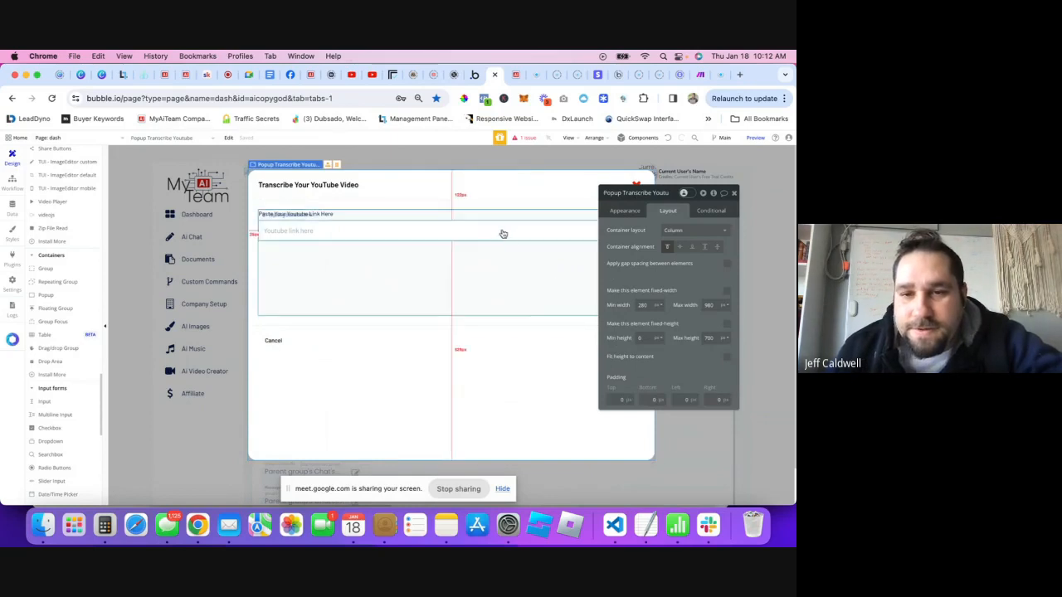
right_click(541, 258)
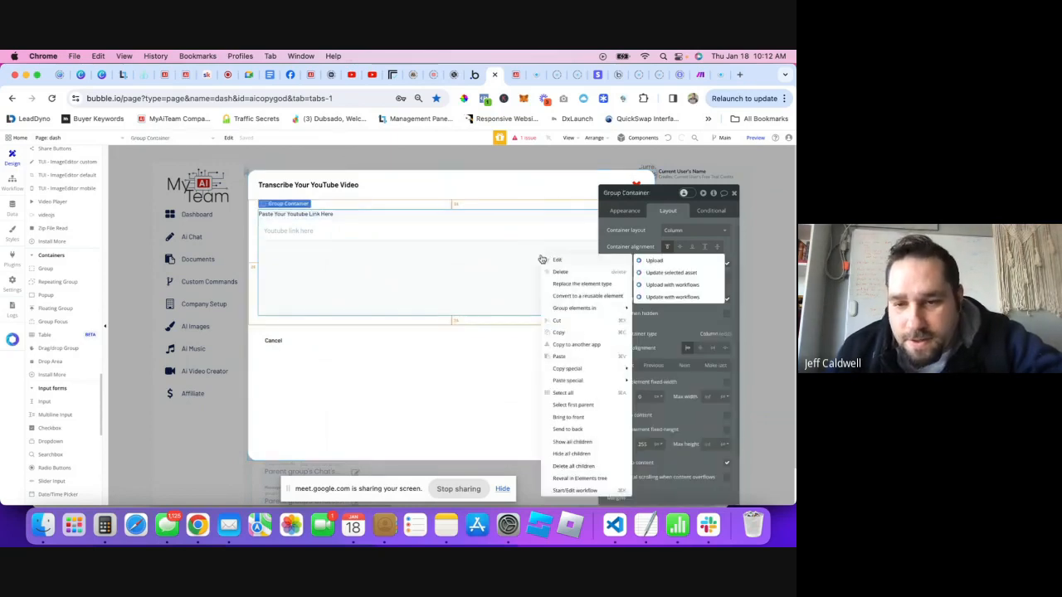
click(572, 480)
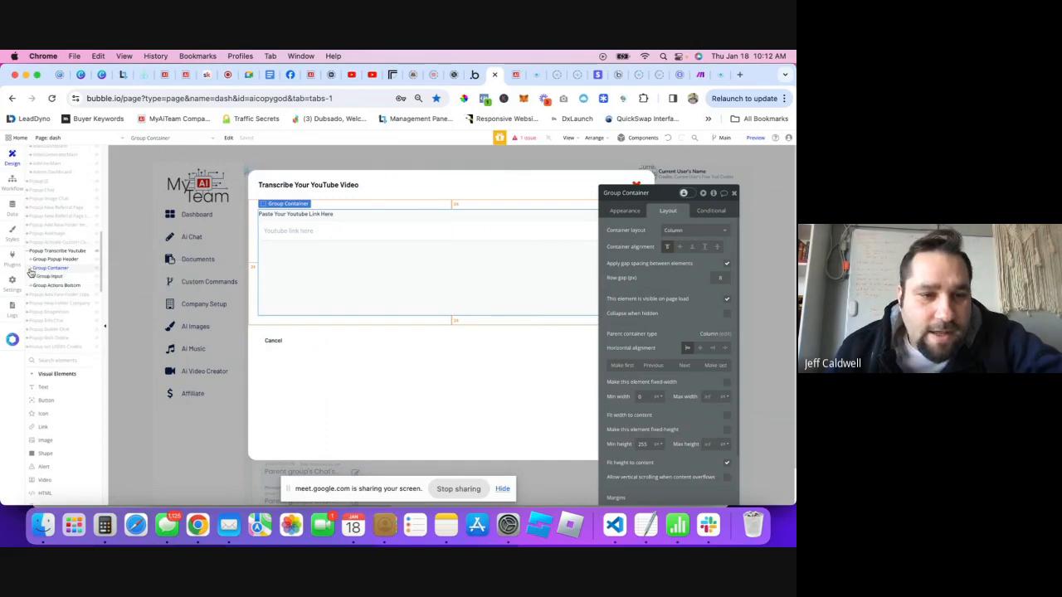
click(50, 271)
click(48, 270)
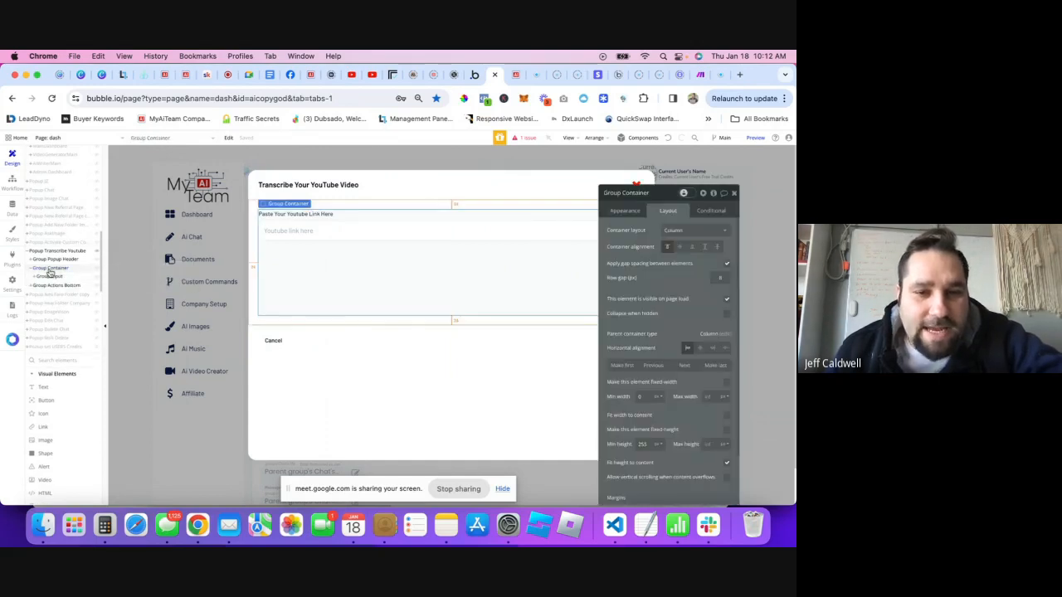
click(47, 277)
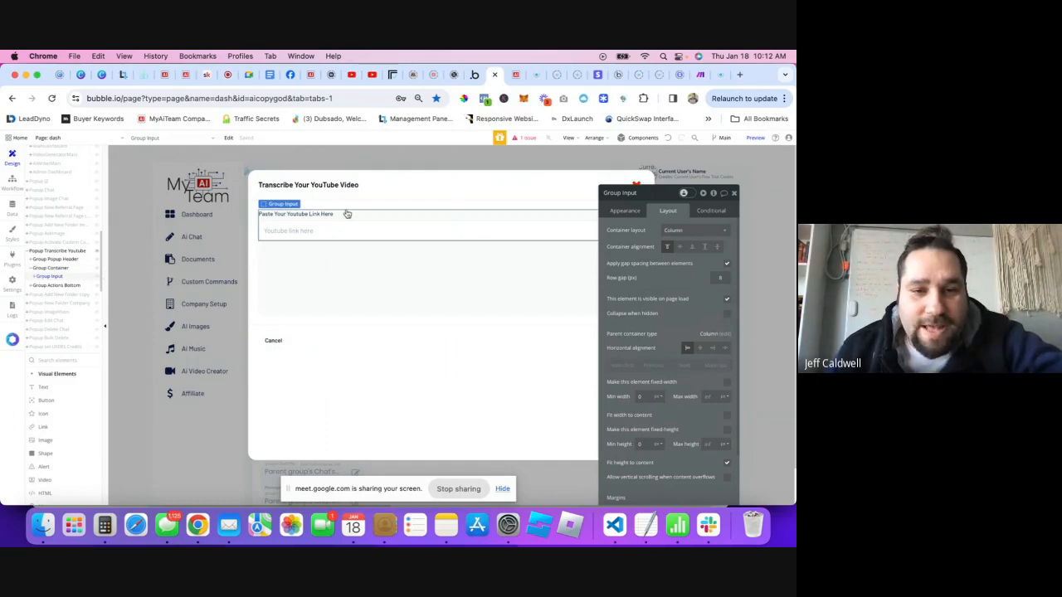
click(47, 275)
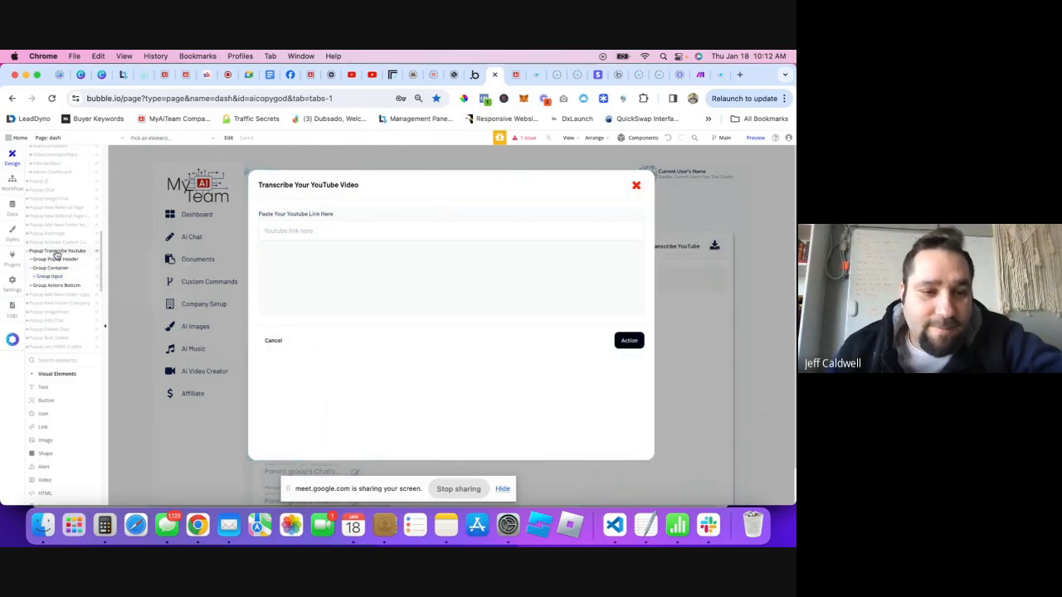
click(51, 268)
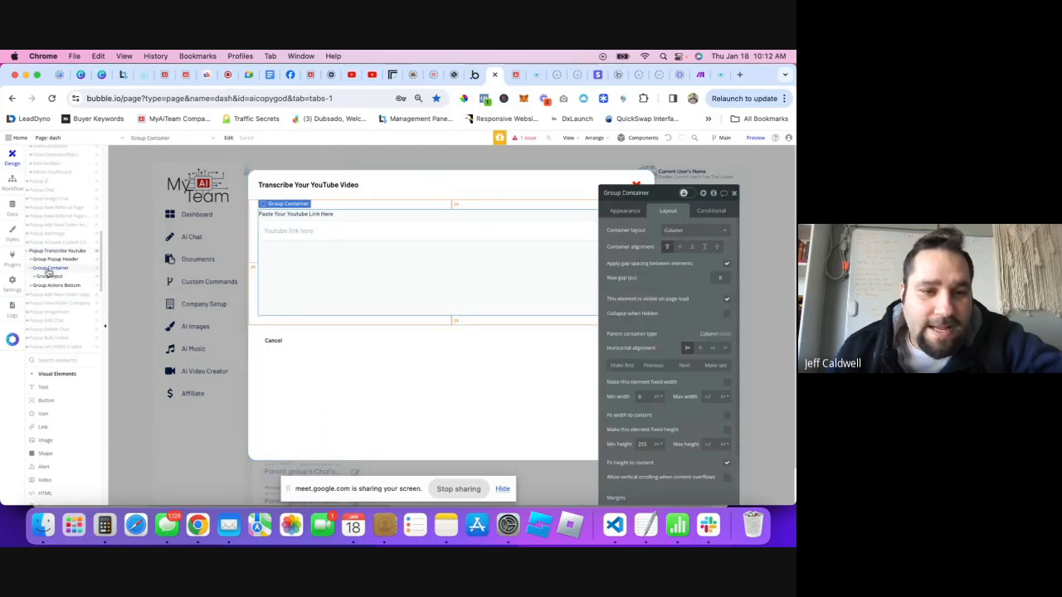
click(333, 239)
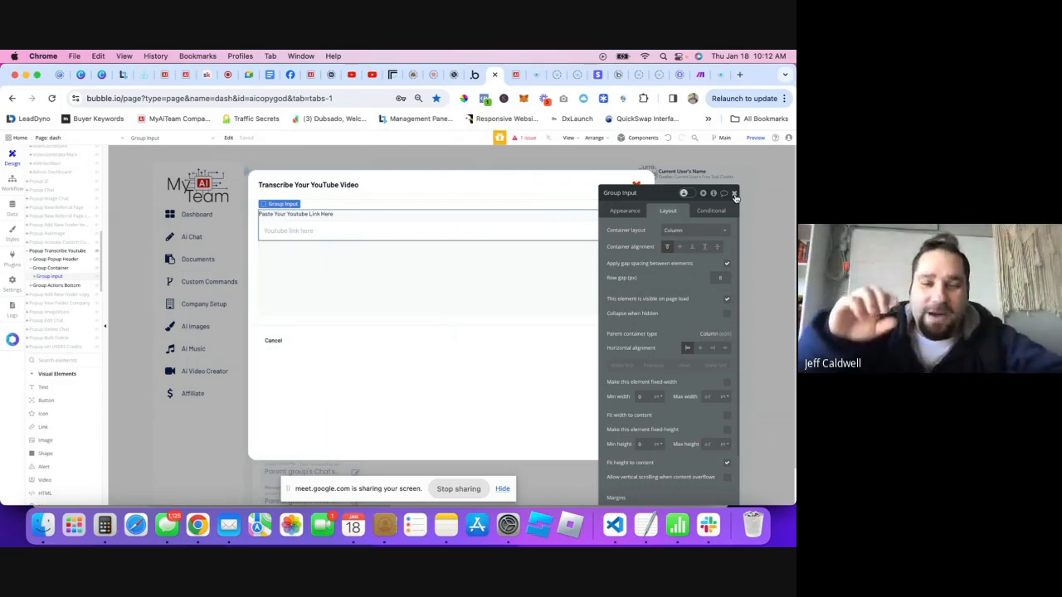
- Scroll the element palette down to the Containers section
scroll(522, 284, down, 2)
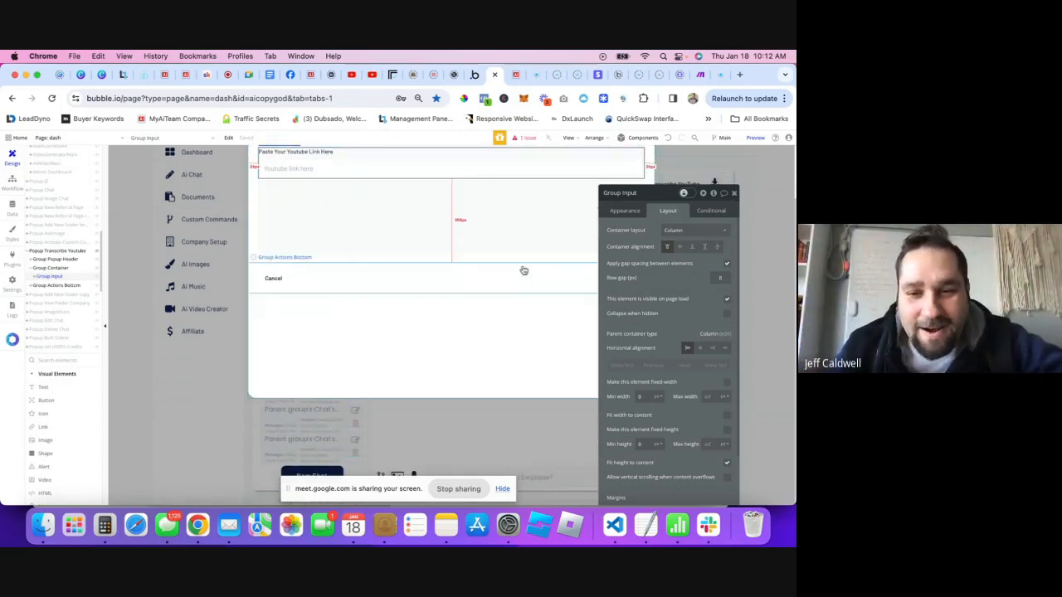
scroll(524, 272, up, 2)
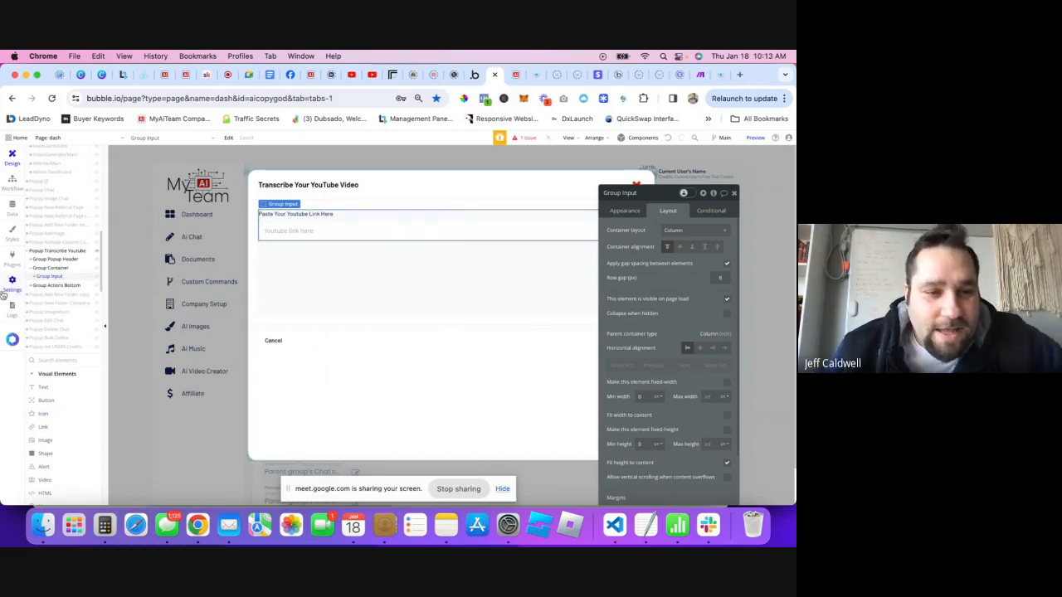
scroll(68, 390, down, 5)
scroll(66, 392, down, 7)
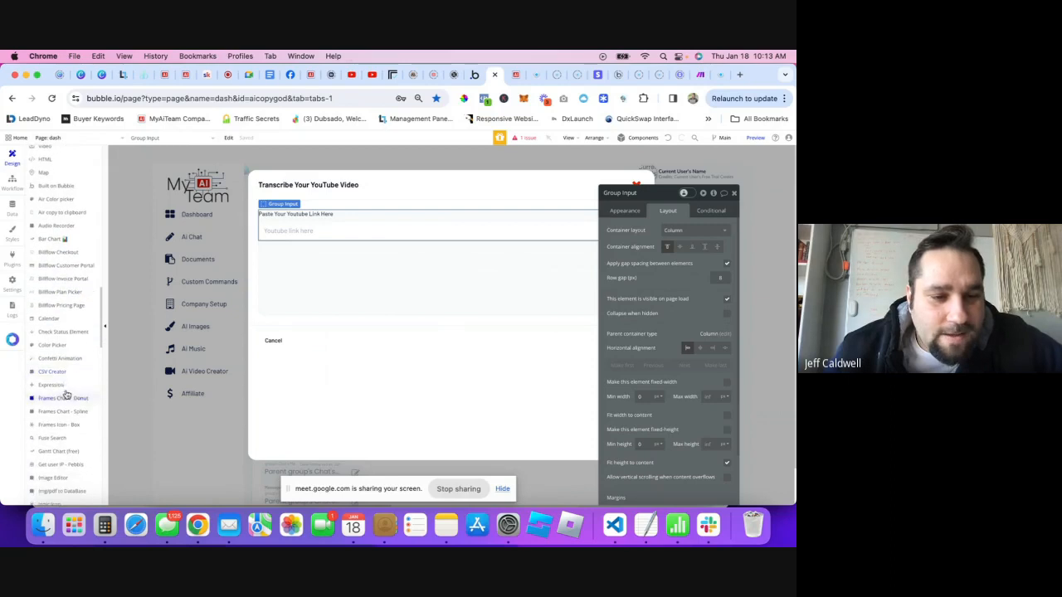
scroll(56, 388, down, 7)
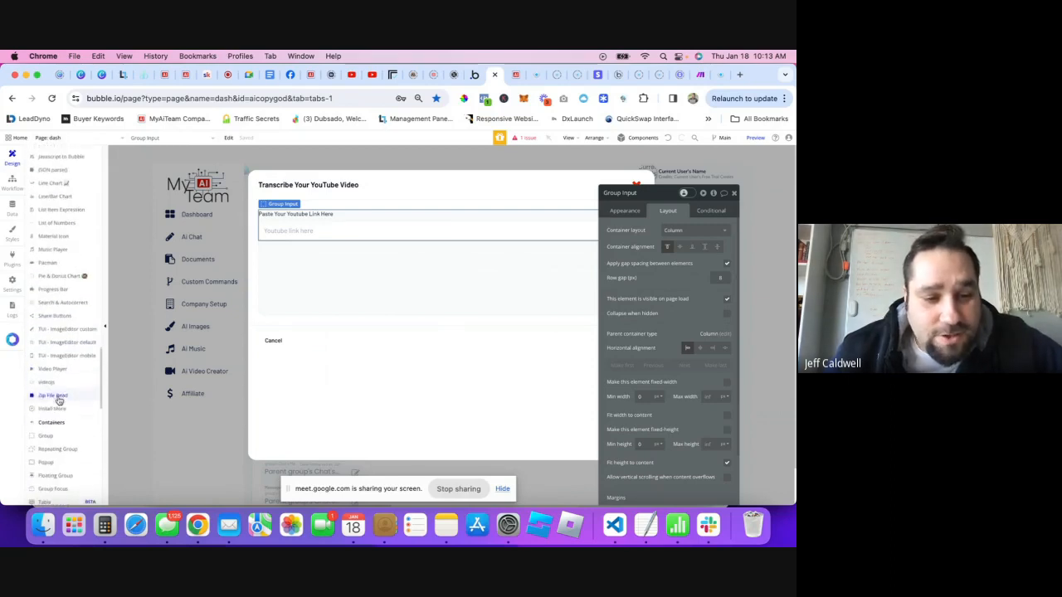
- Place a new Group below the link field with Column layout and full width
drag(47, 425, 368, 265)
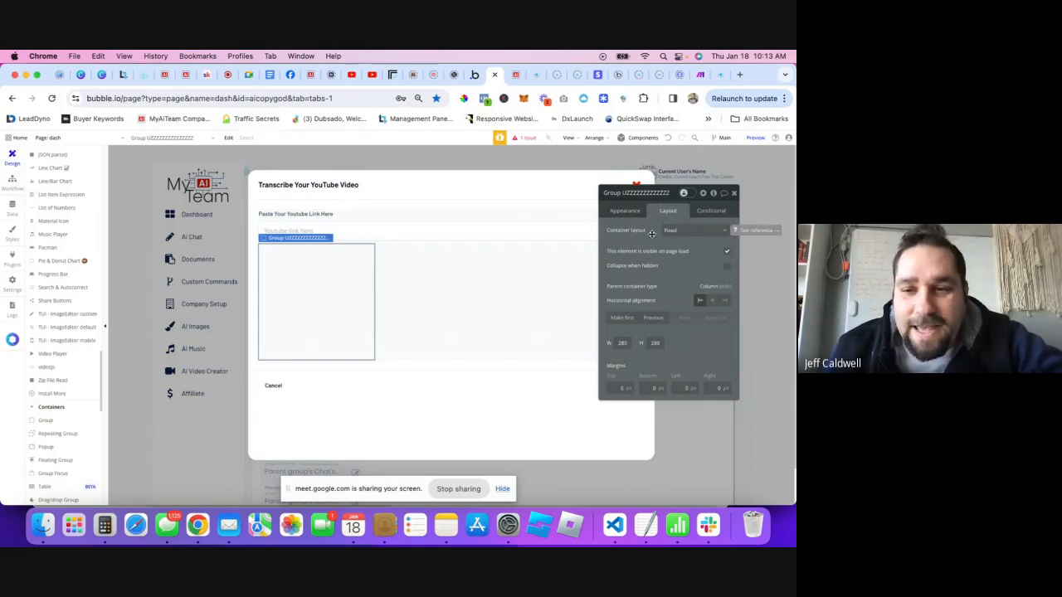
click(679, 232)
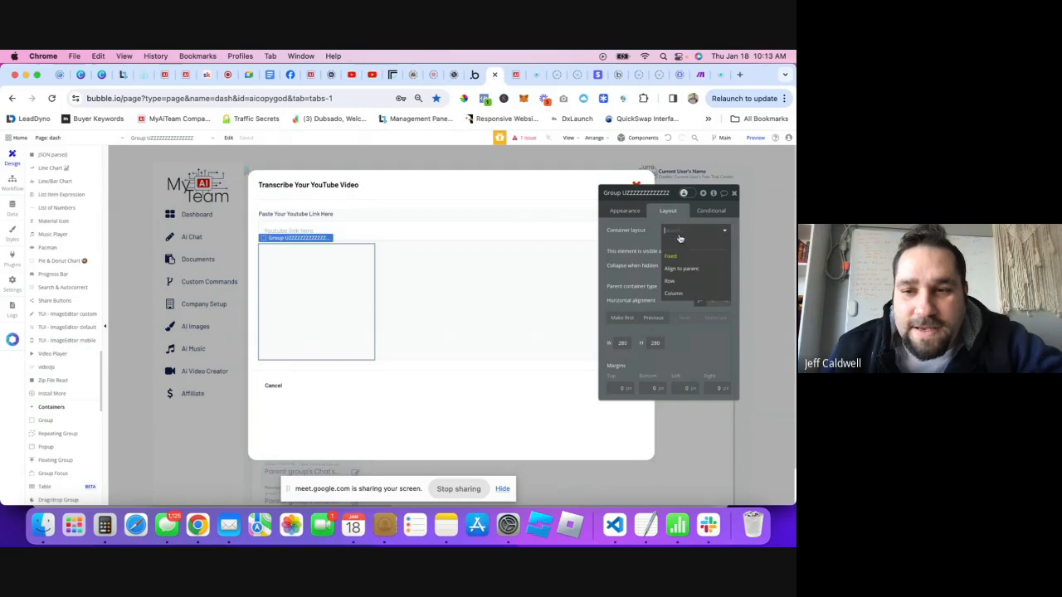
click(683, 292)
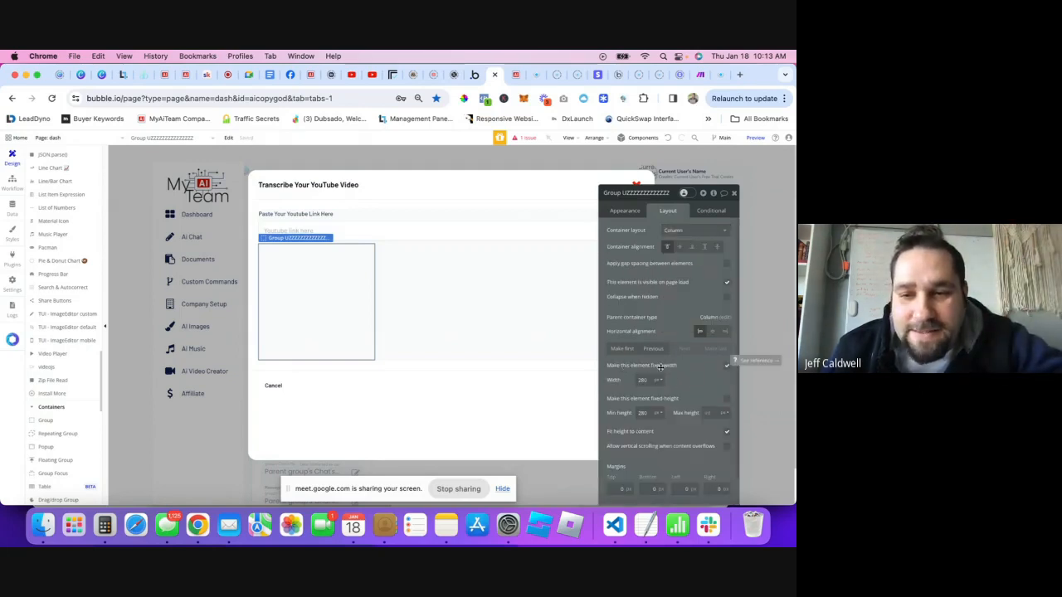
click(727, 369)
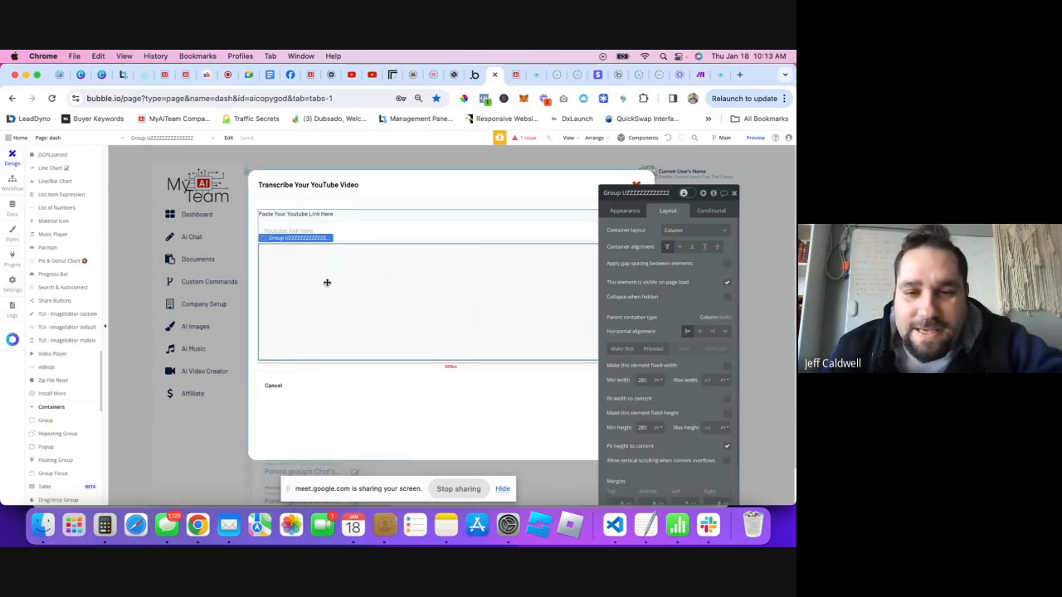
scroll(664, 357, down, 2)
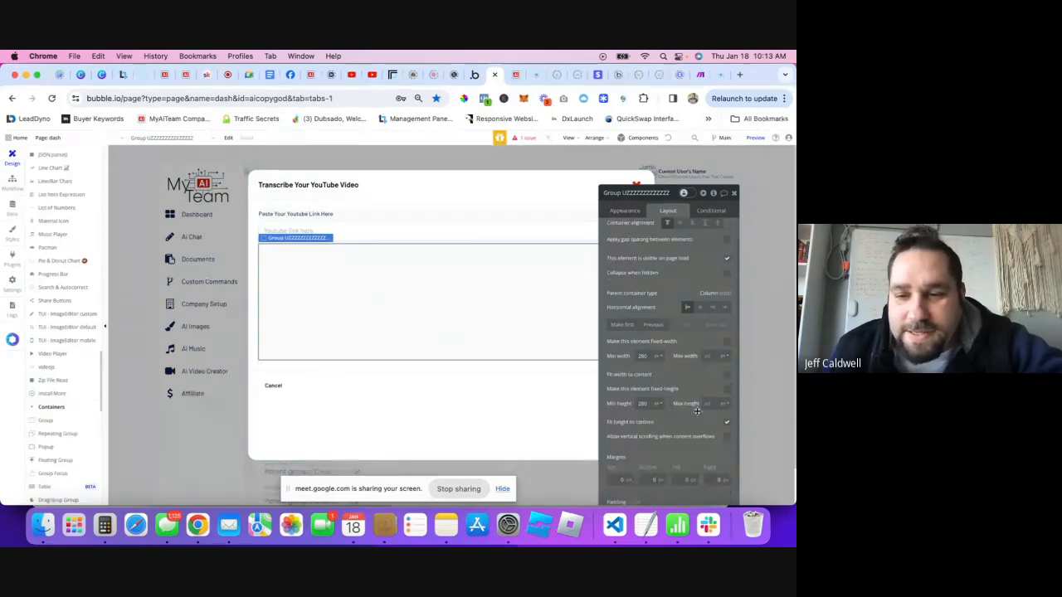
- Give the group max height 500, fit height to content, and allow vertical scrolling
click(708, 405)
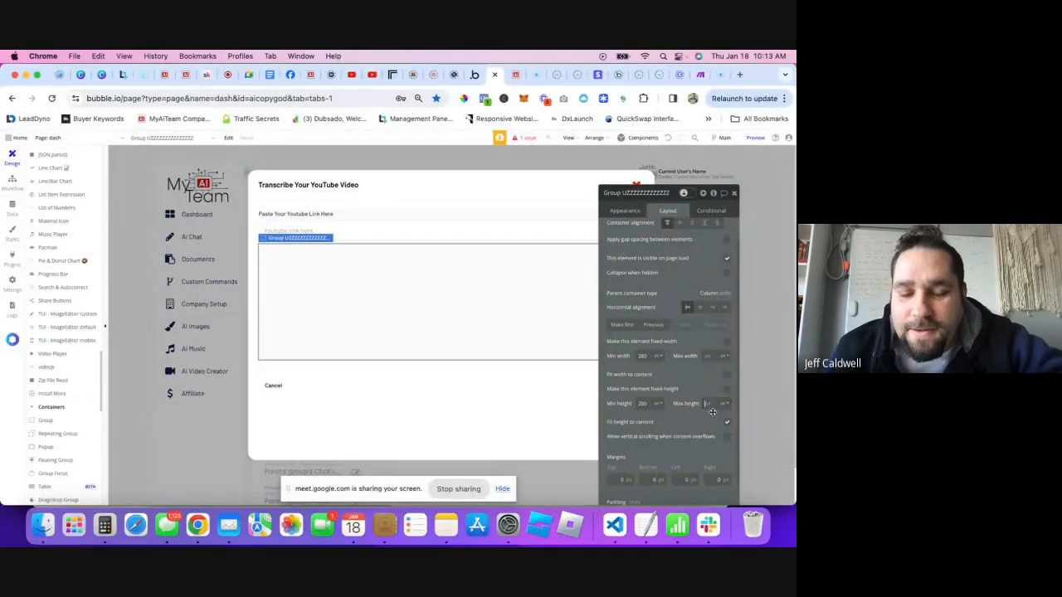
text(500)
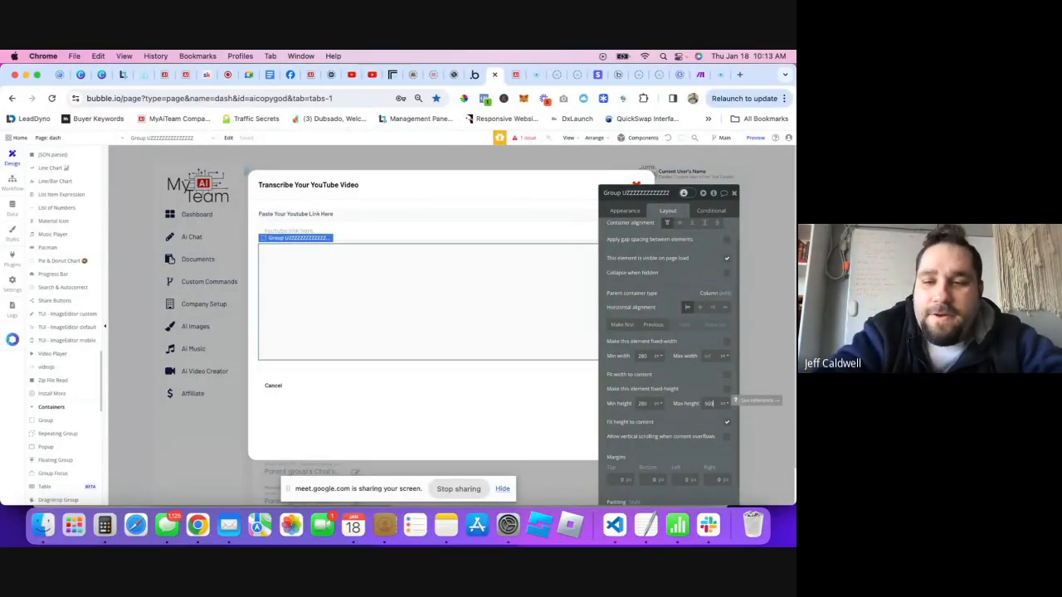
click(727, 424)
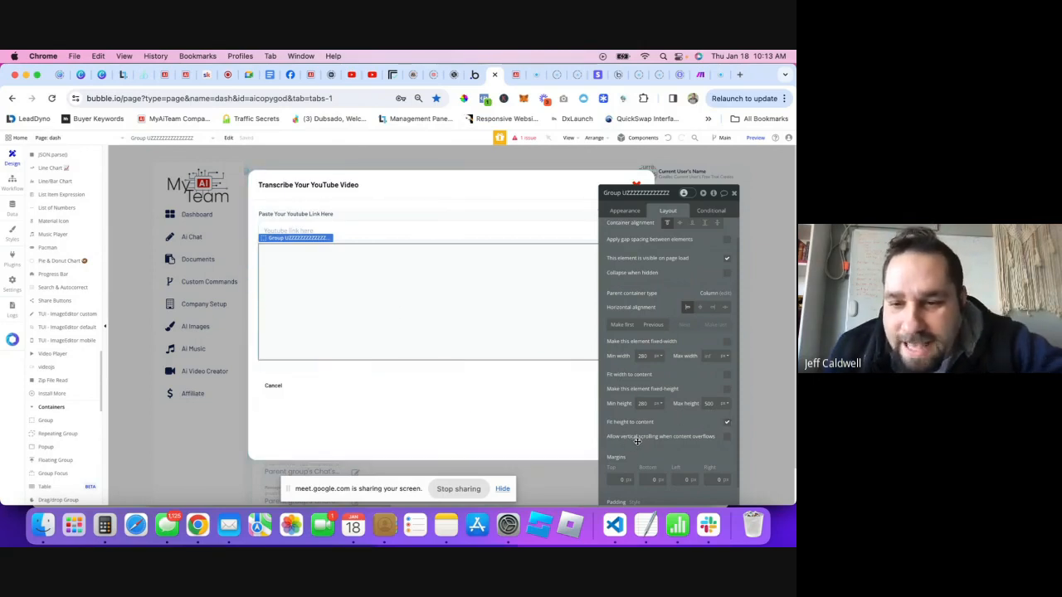
click(726, 438)
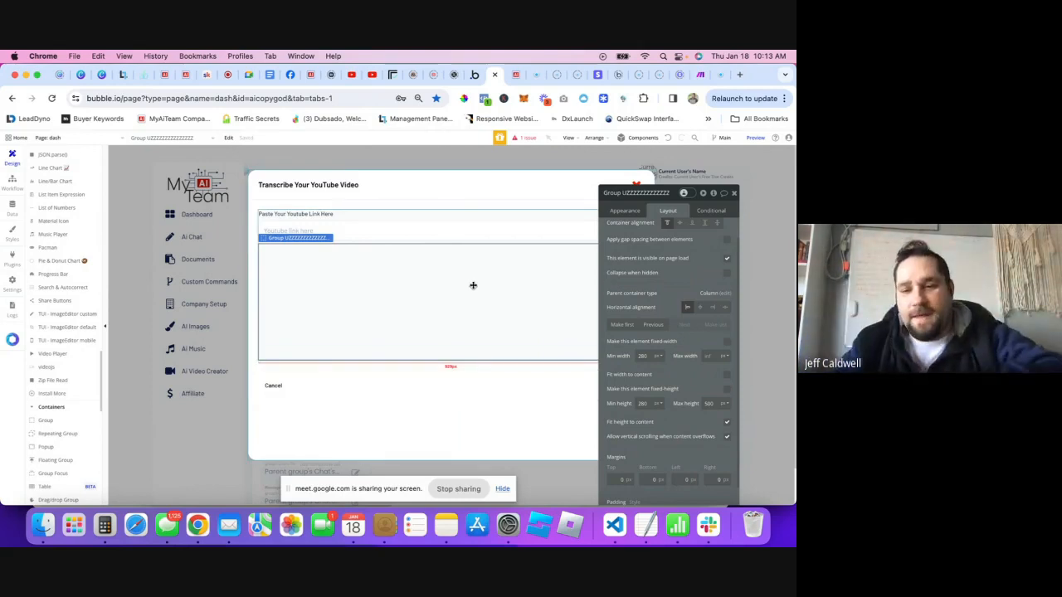
click(727, 438)
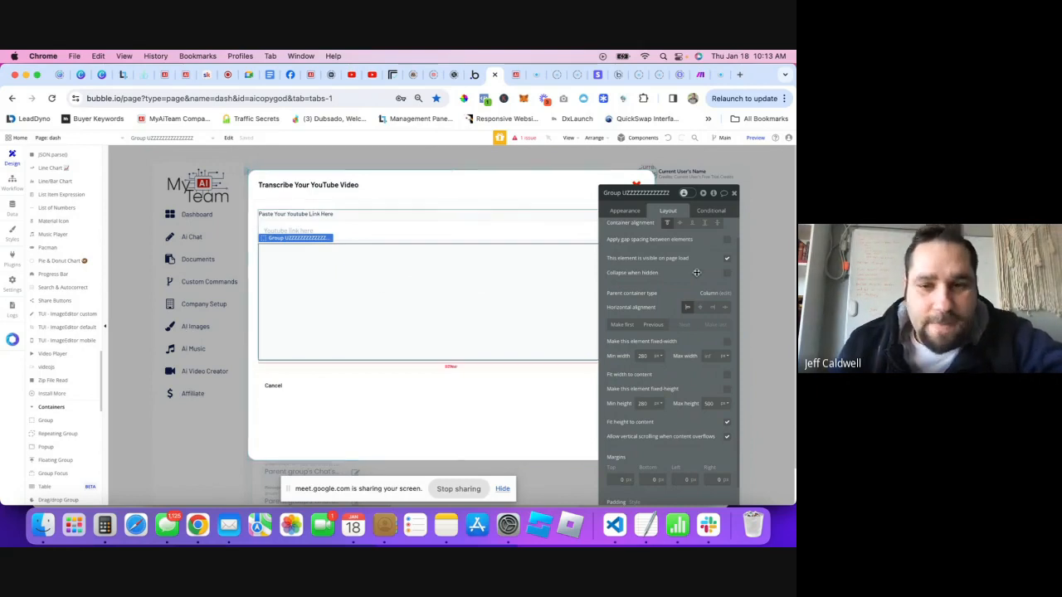
click(735, 193)
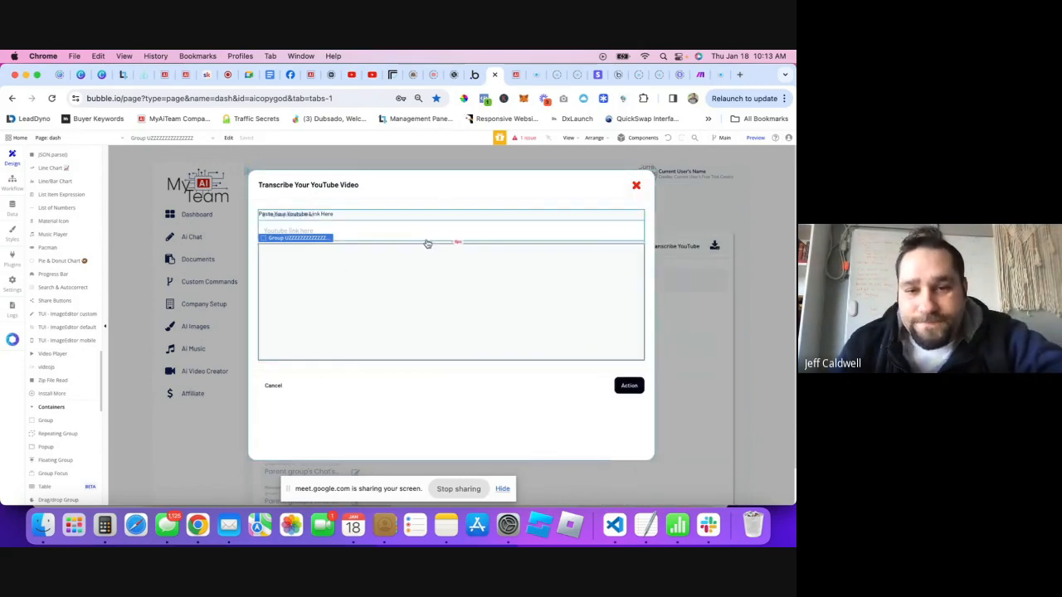
click(301, 232)
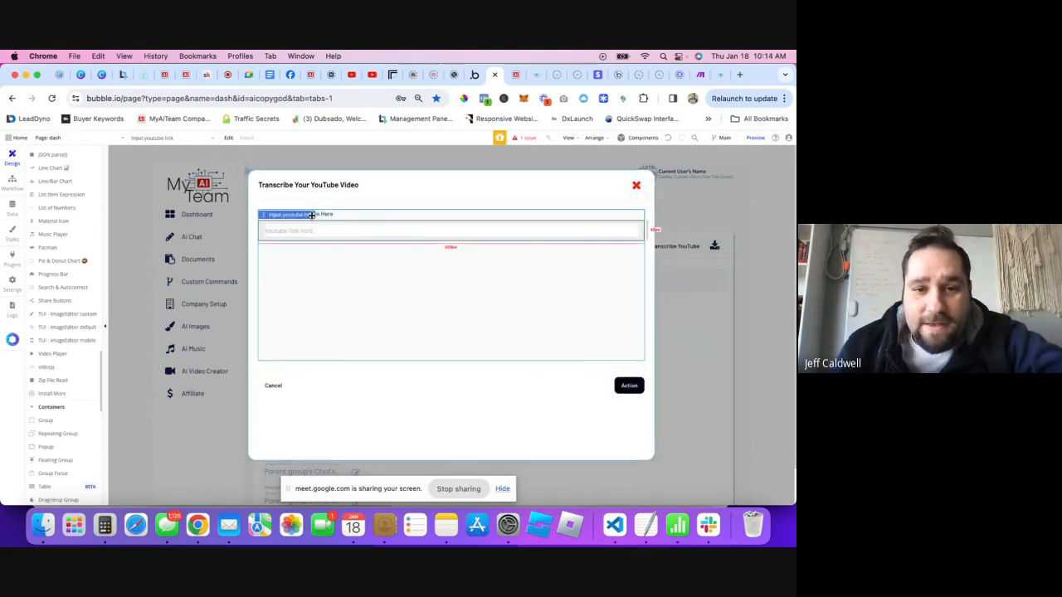
click(442, 218)
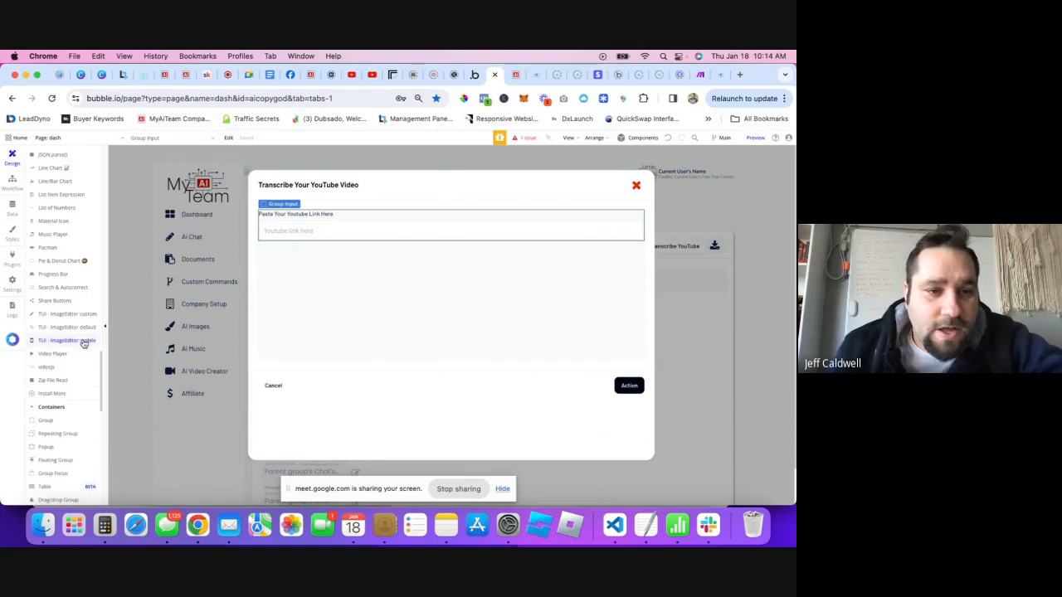
scroll(66, 340, down, 10)
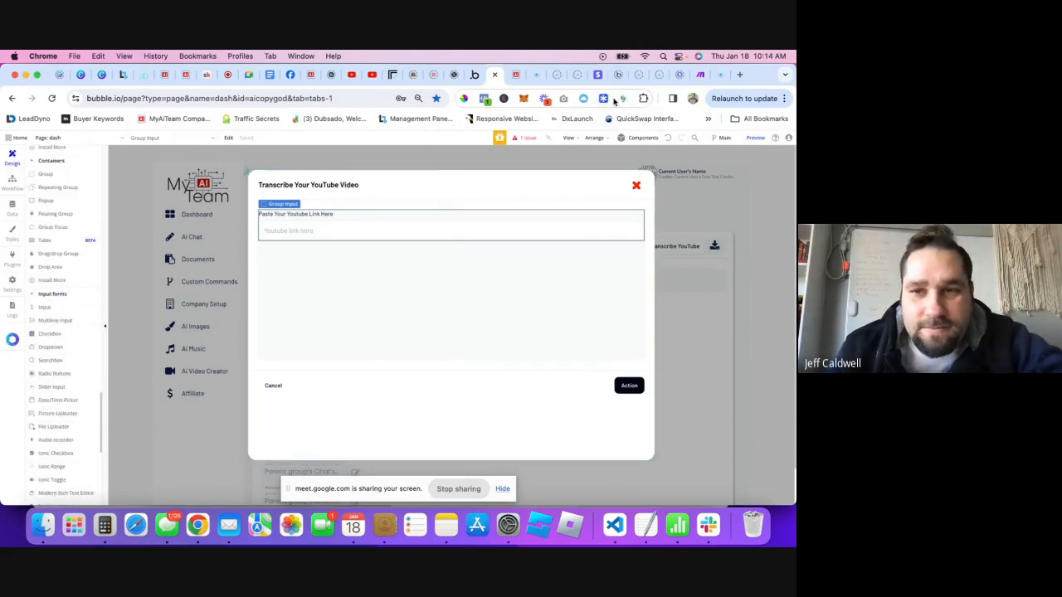
- Copy the Typography 'Text large' component and paste it into the new group
click(604, 99)
scroll(209, 348, down, 3)
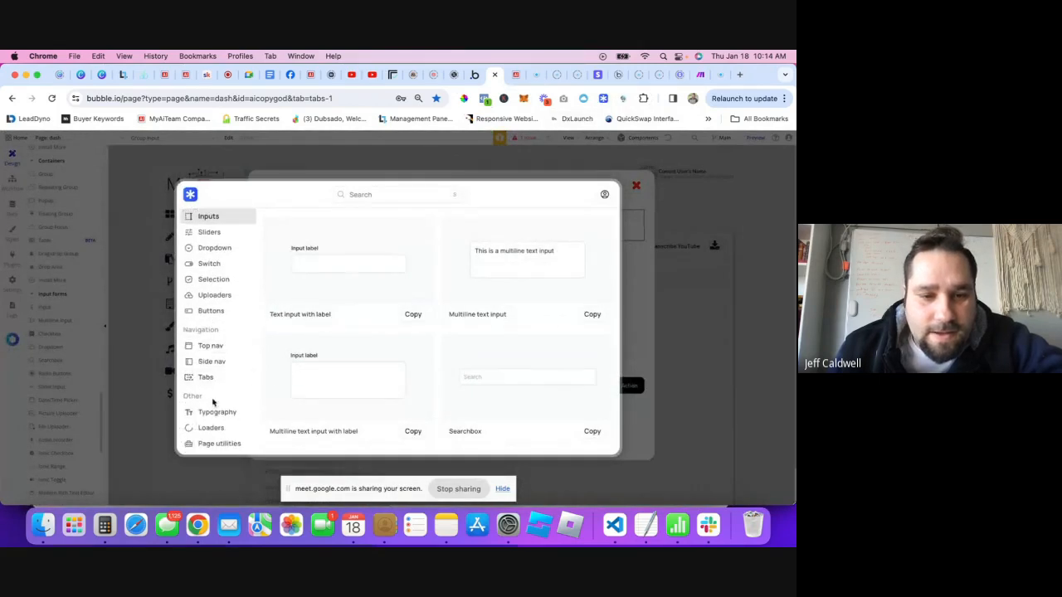
click(214, 413)
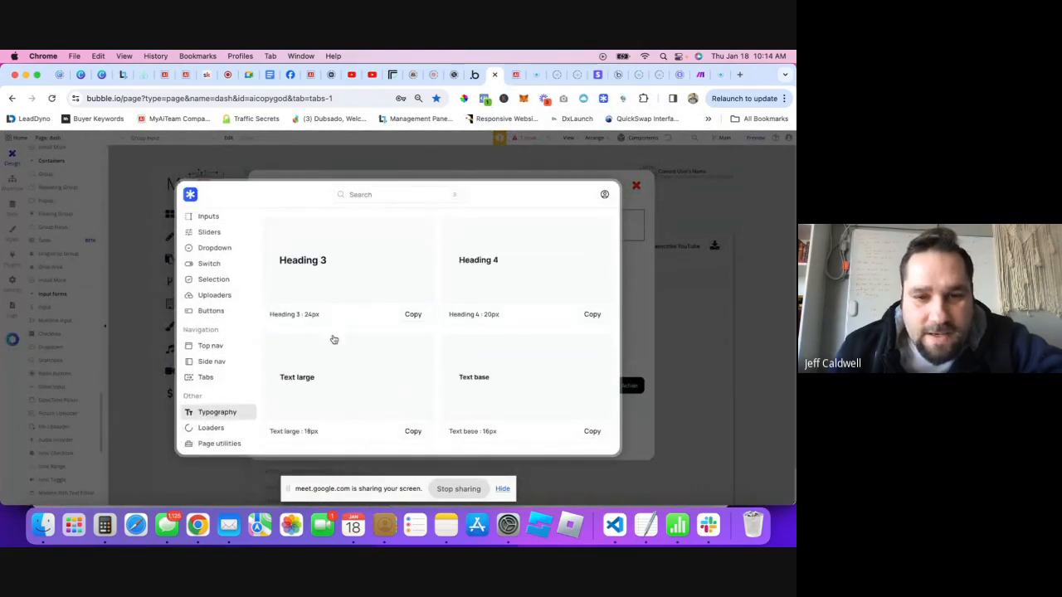
click(413, 432)
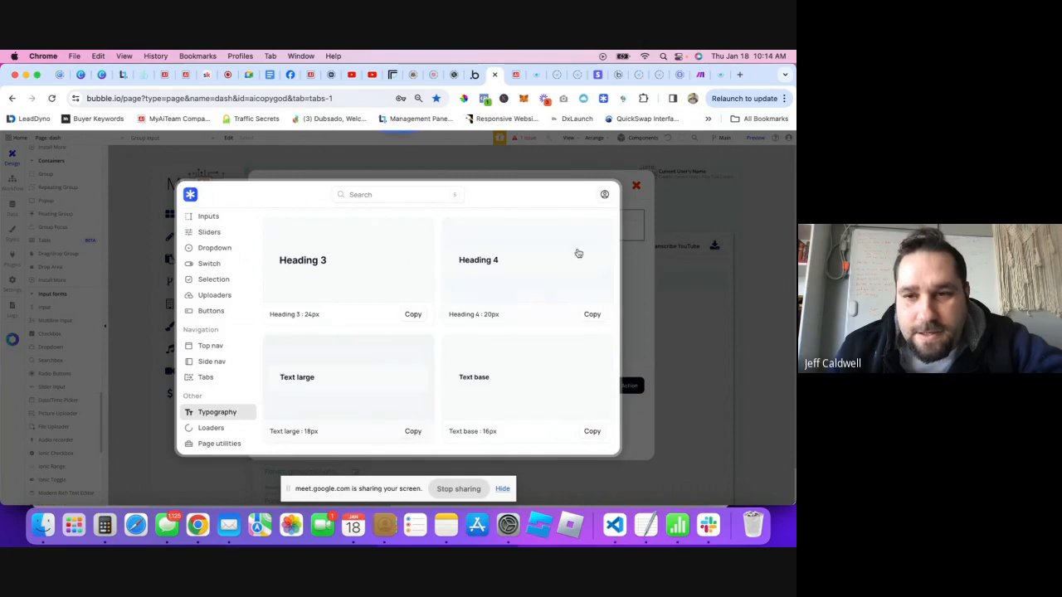
click(627, 246)
click(319, 253)
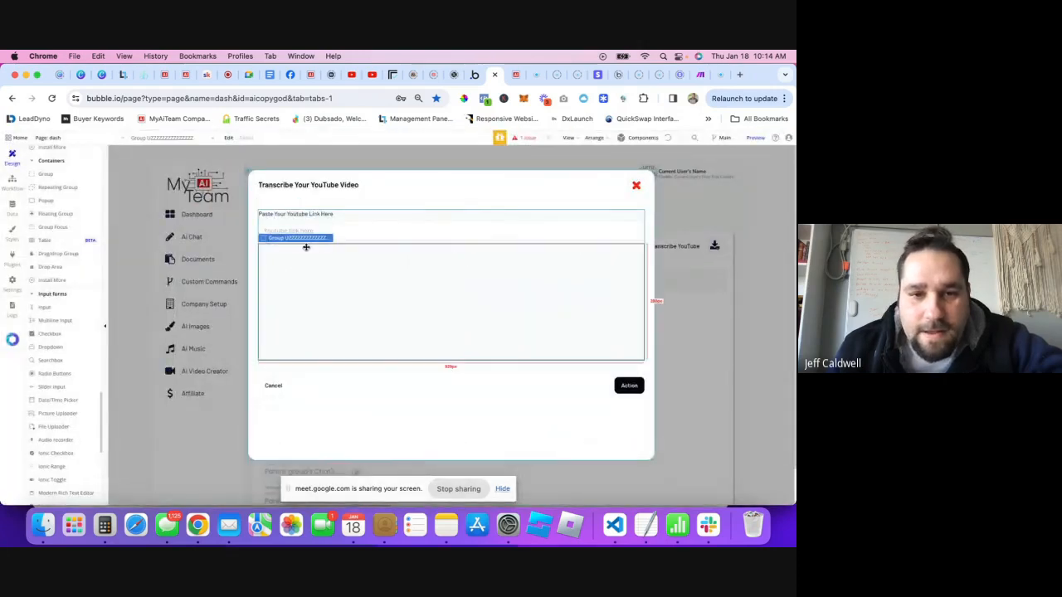
right_click(297, 255)
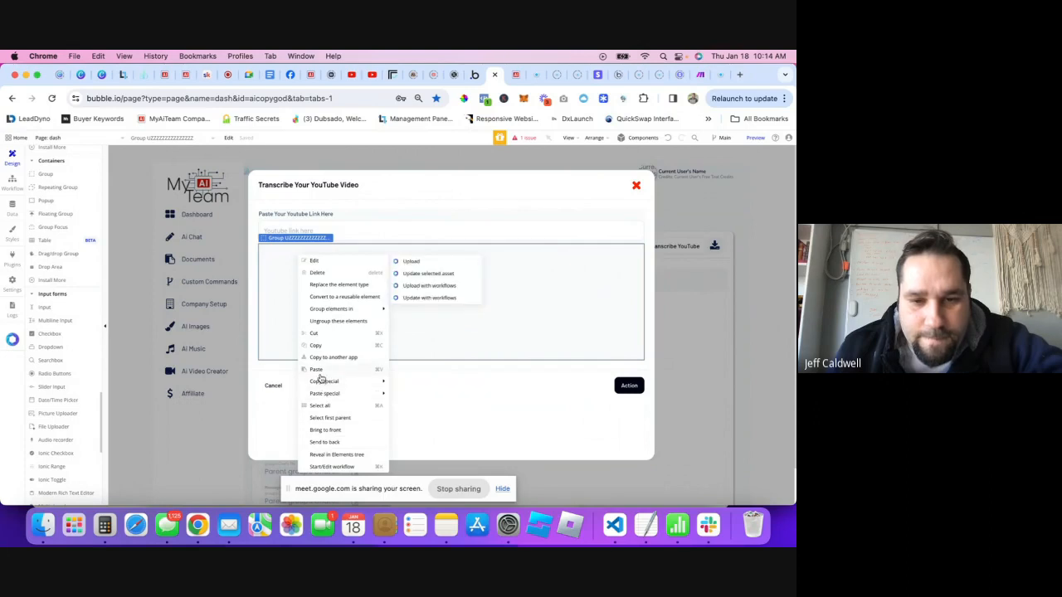
click(316, 369)
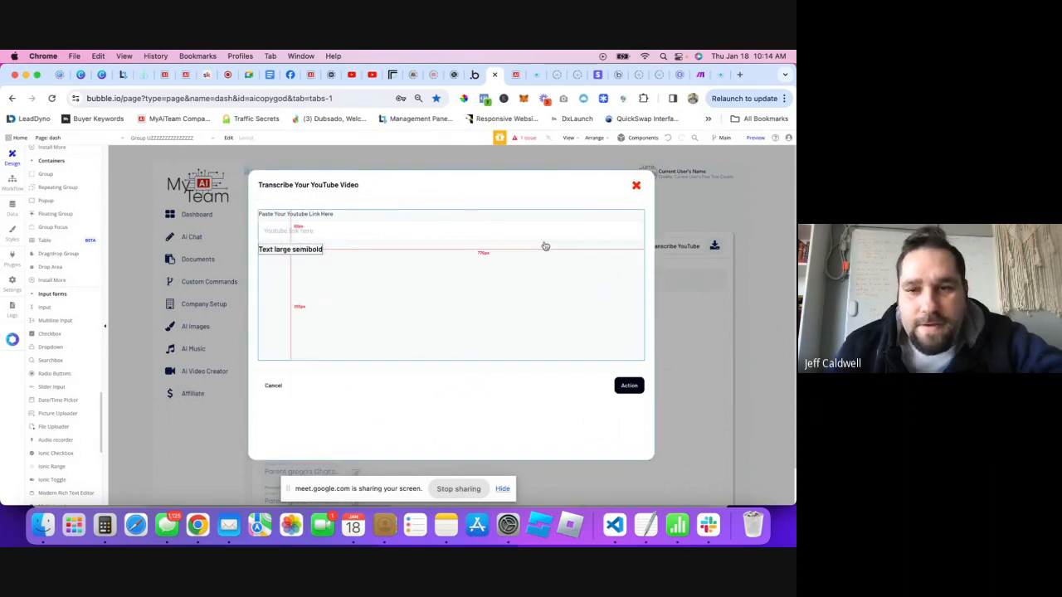
- Change the pasted text to 'YouTube Transcript:'
double_click(305, 259)
triple_click(635, 234)
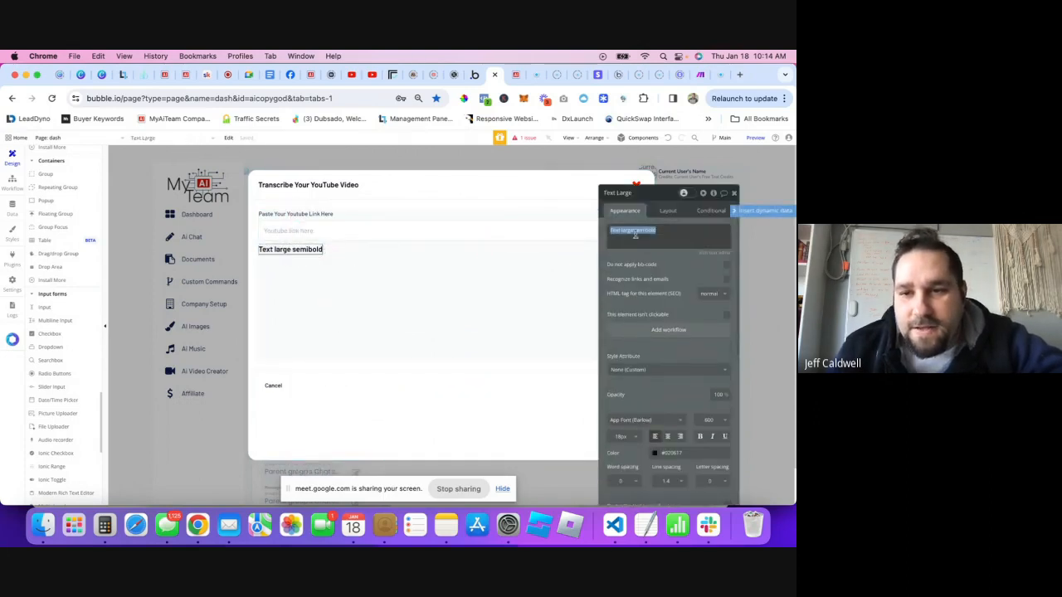
text(YouTube Trans)
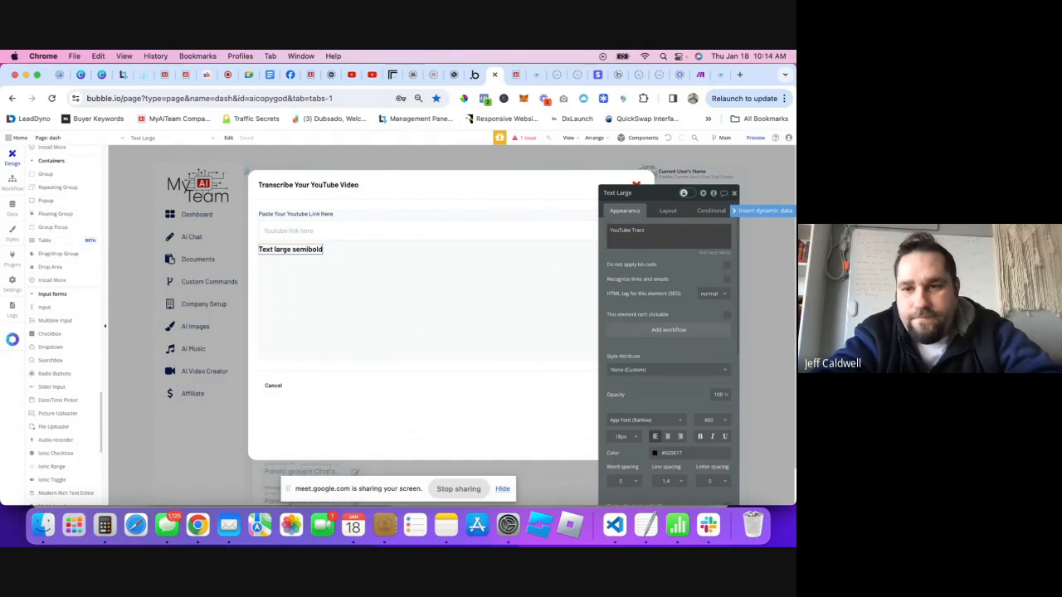
key(BackSpace)
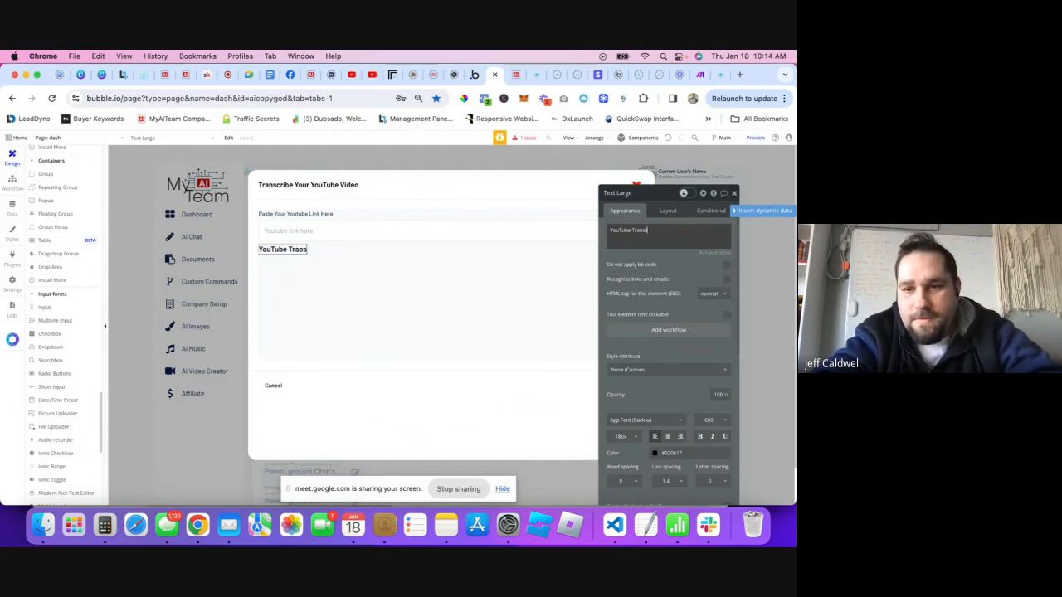
text(pt)
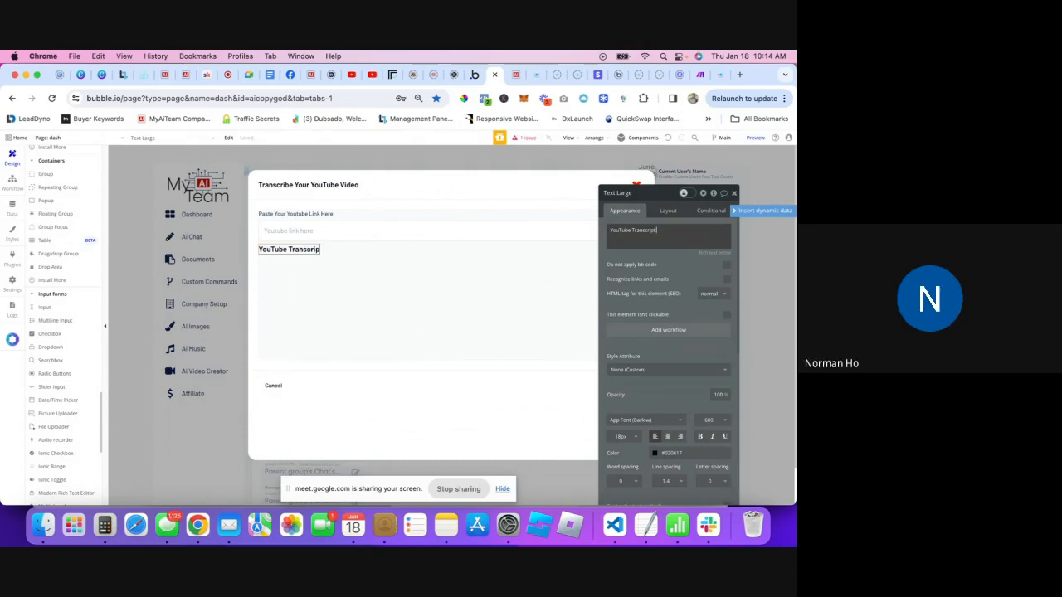
text(:)
click(735, 194)
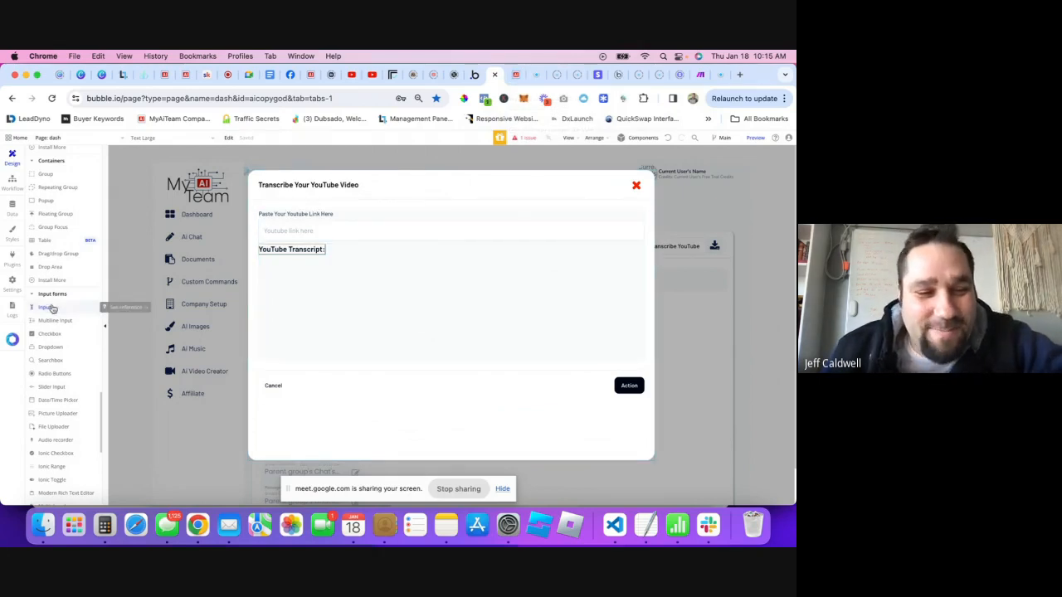
- Copy the 'Text small' component and paste it into the transcript group
scroll(52, 316, down, 5)
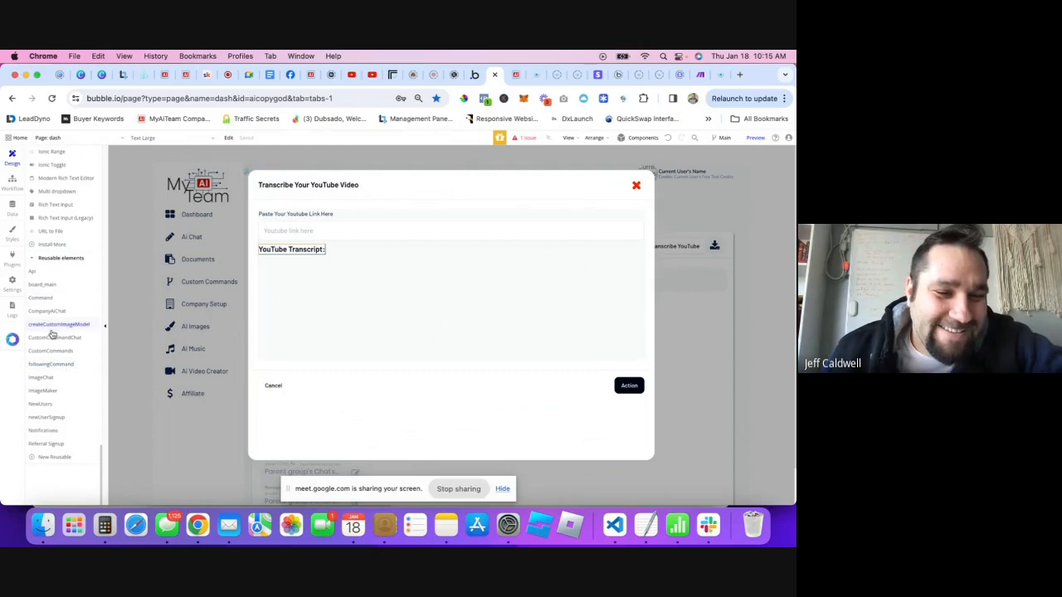
scroll(52, 315, up, 5)
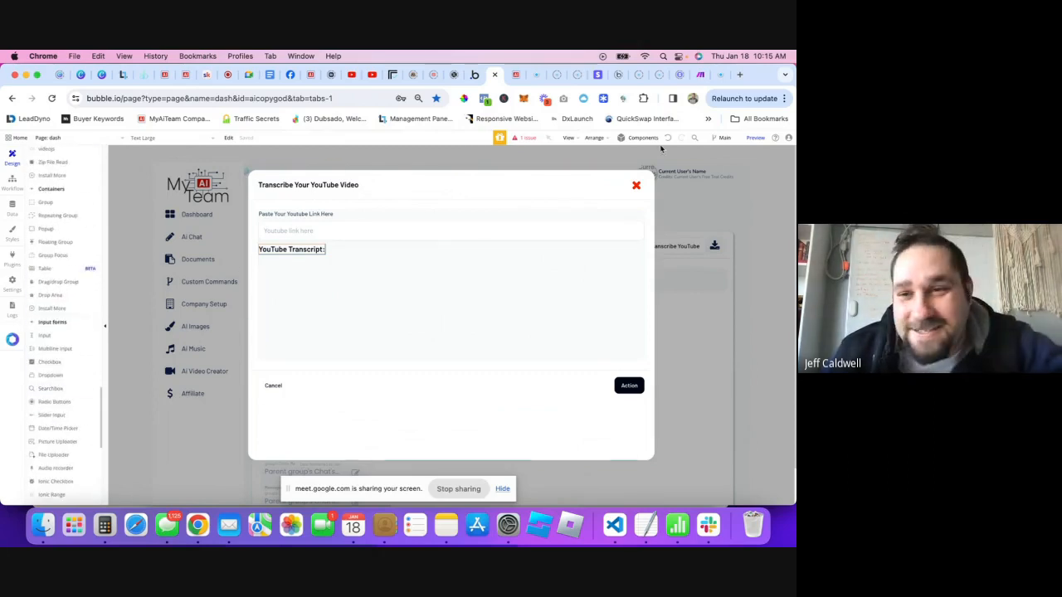
click(605, 99)
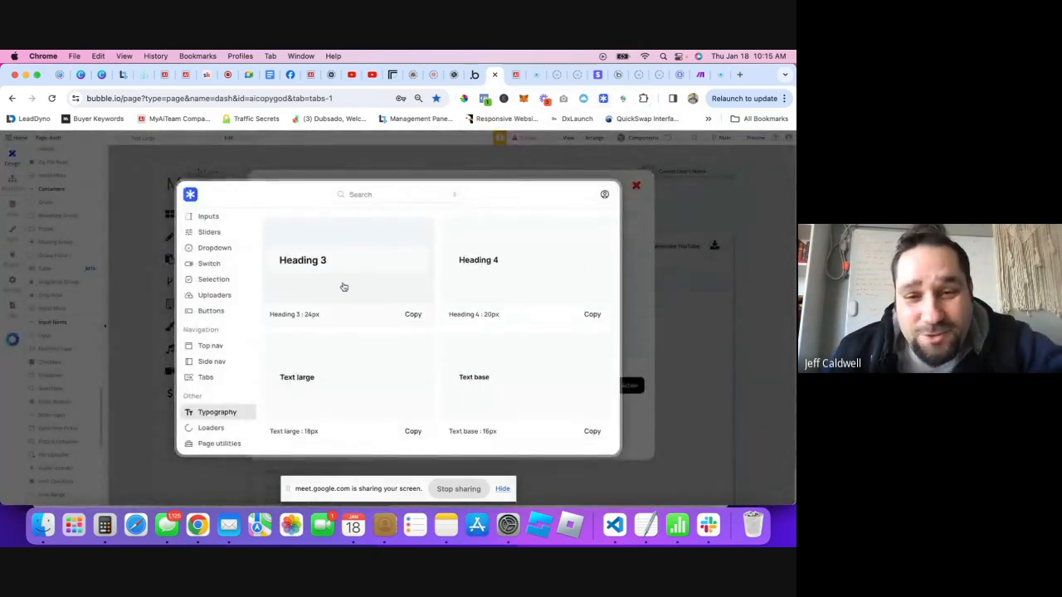
scroll(344, 287, down, 3)
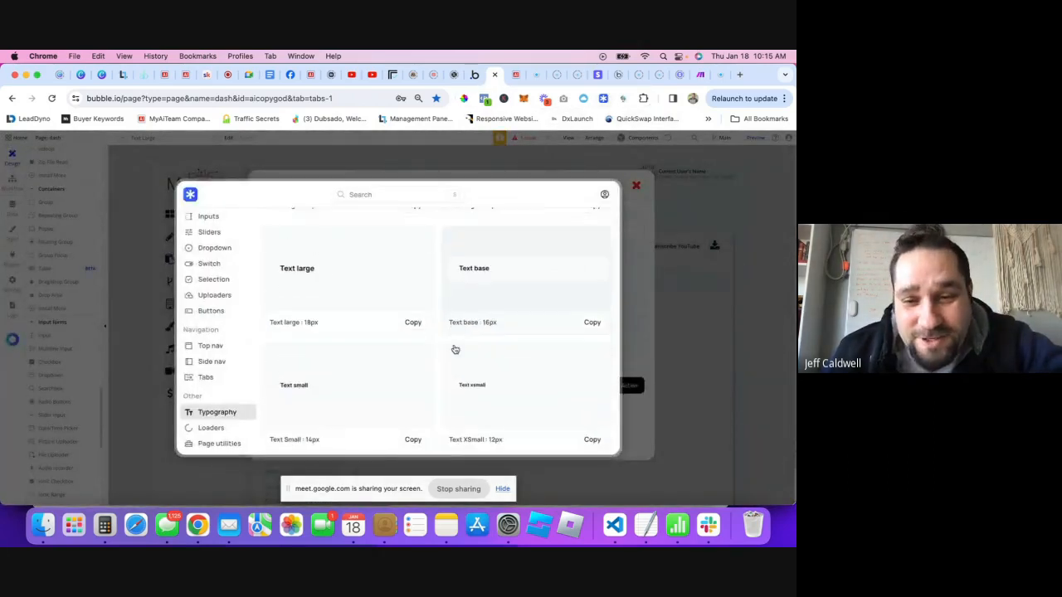
click(417, 437)
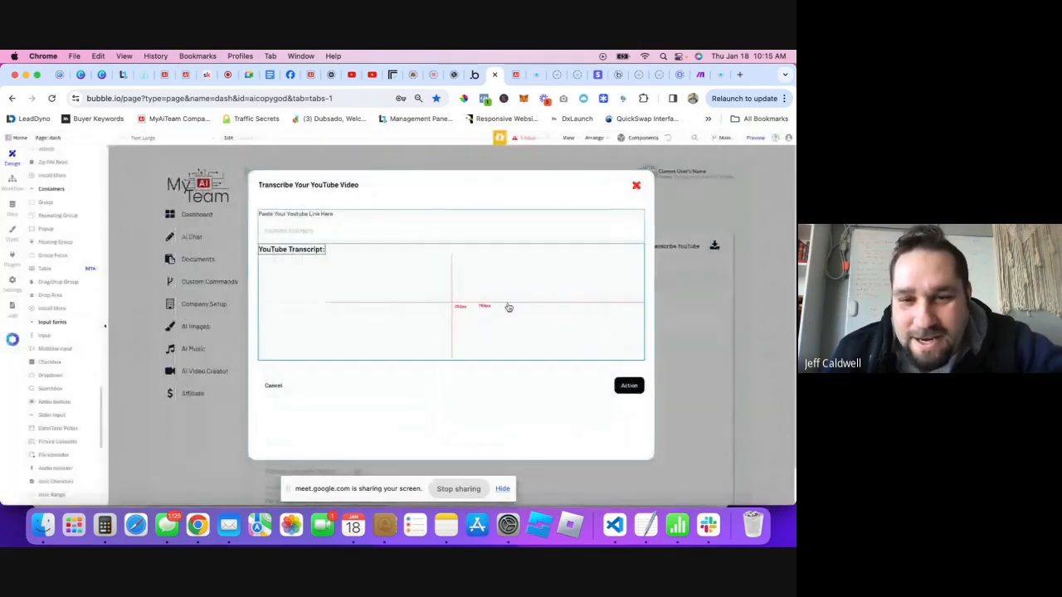
click(299, 284)
right_click(299, 284)
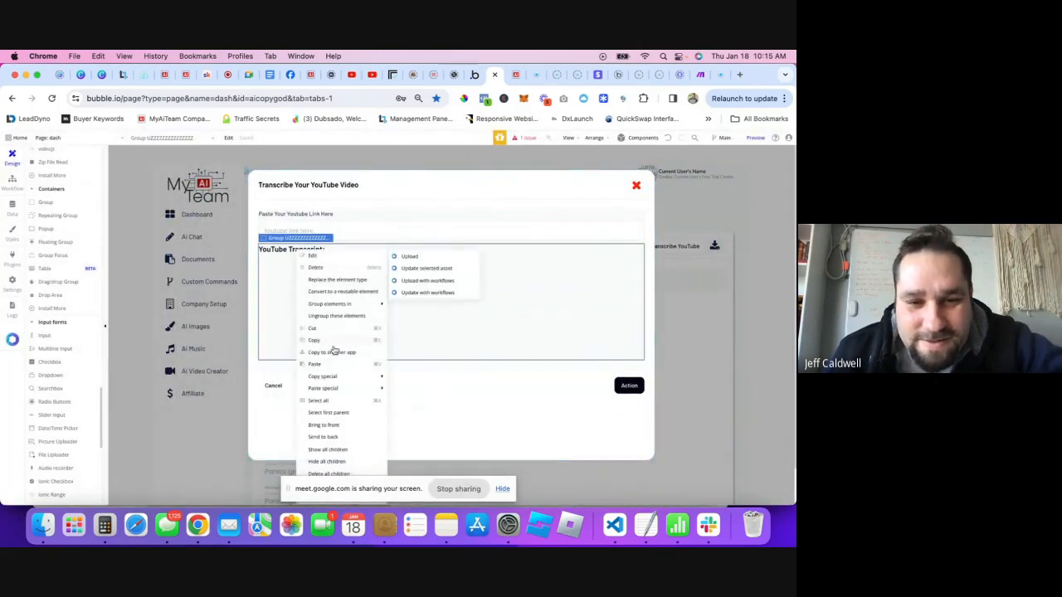
click(327, 327)
- Rename the pasted small text element to 'Youtube Text'
click(274, 260)
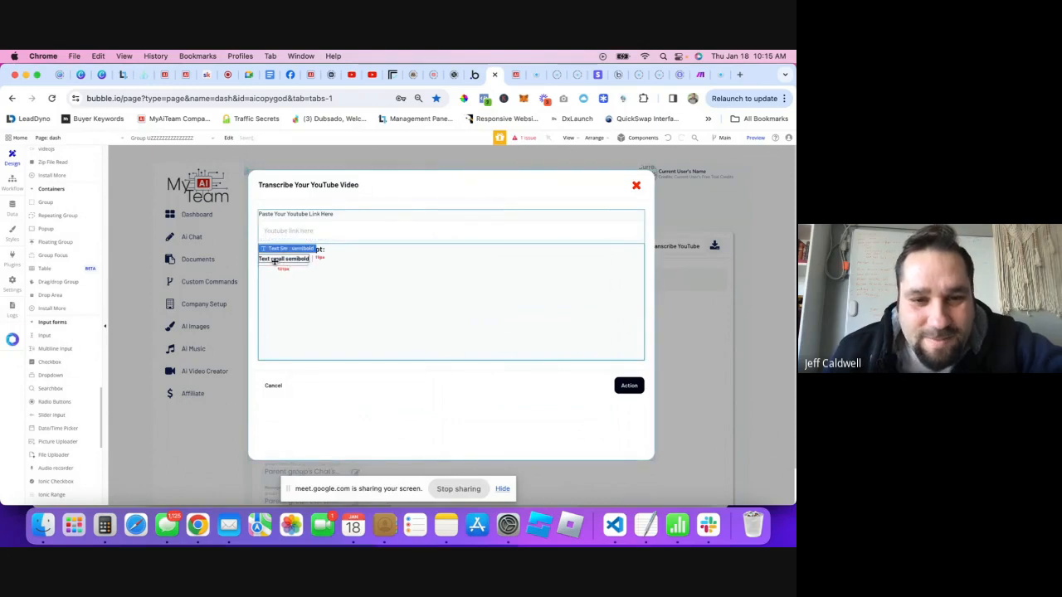
double_click(283, 258)
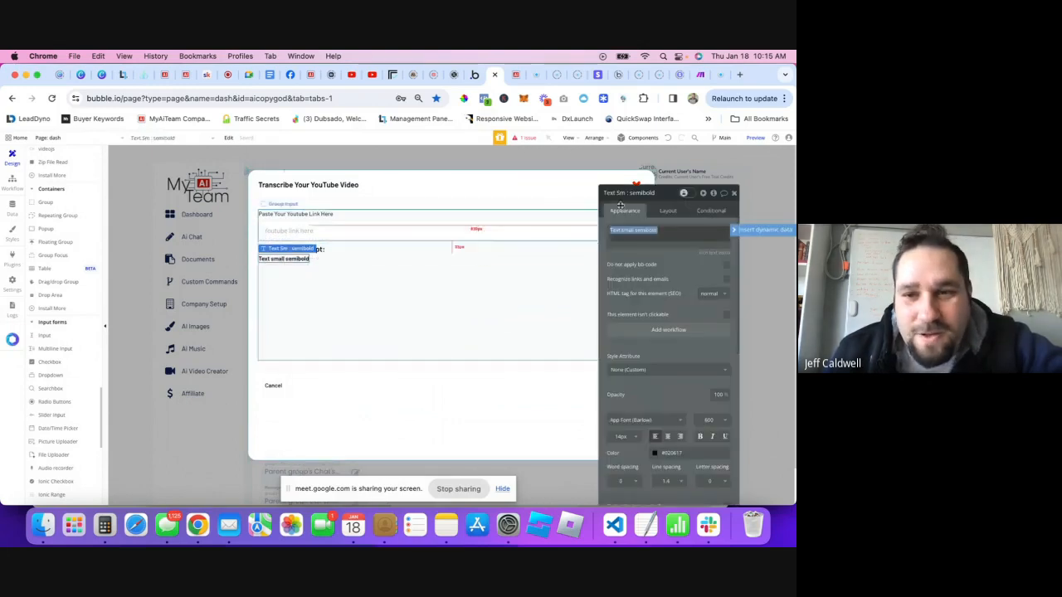
click(627, 192)
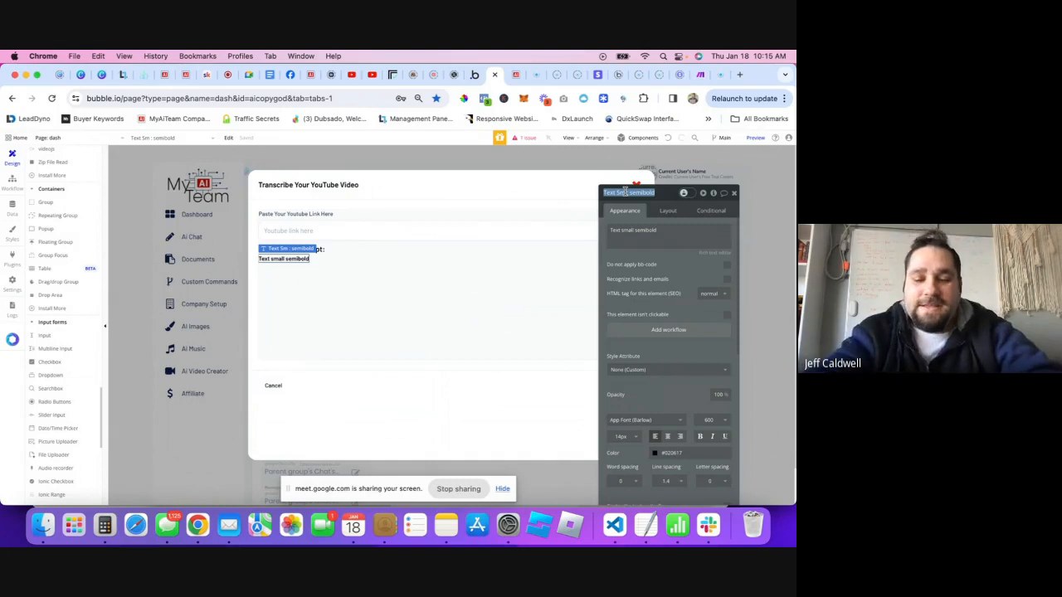
text(Tra)
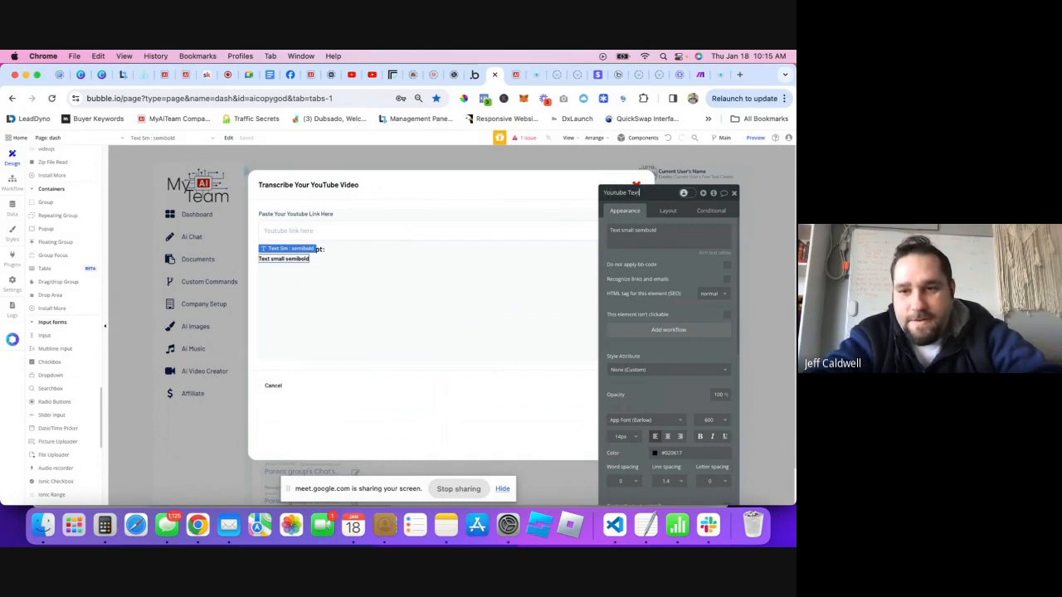
triple_click(663, 232)
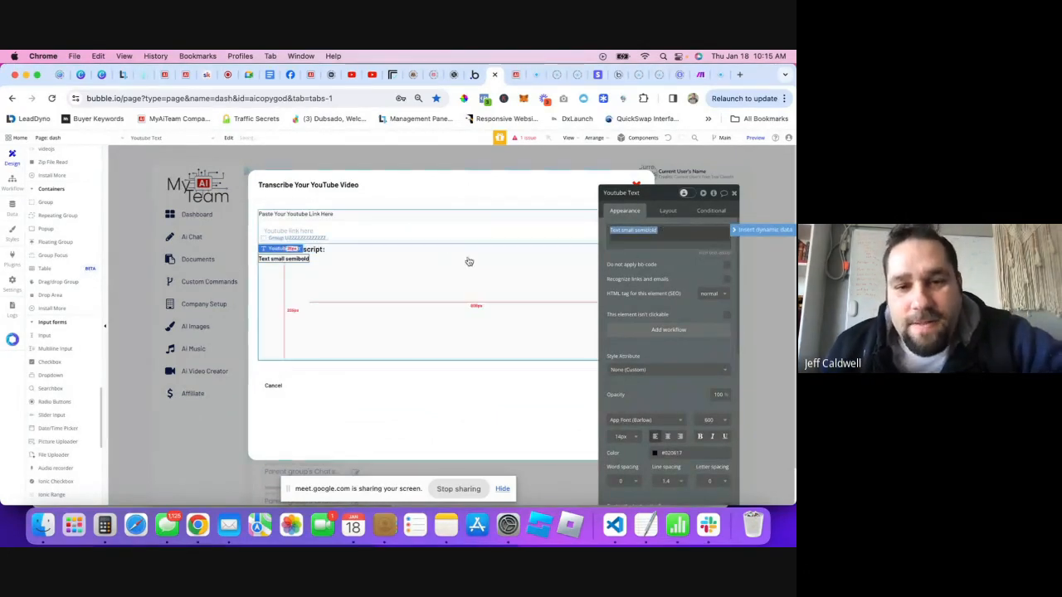
click(398, 264)
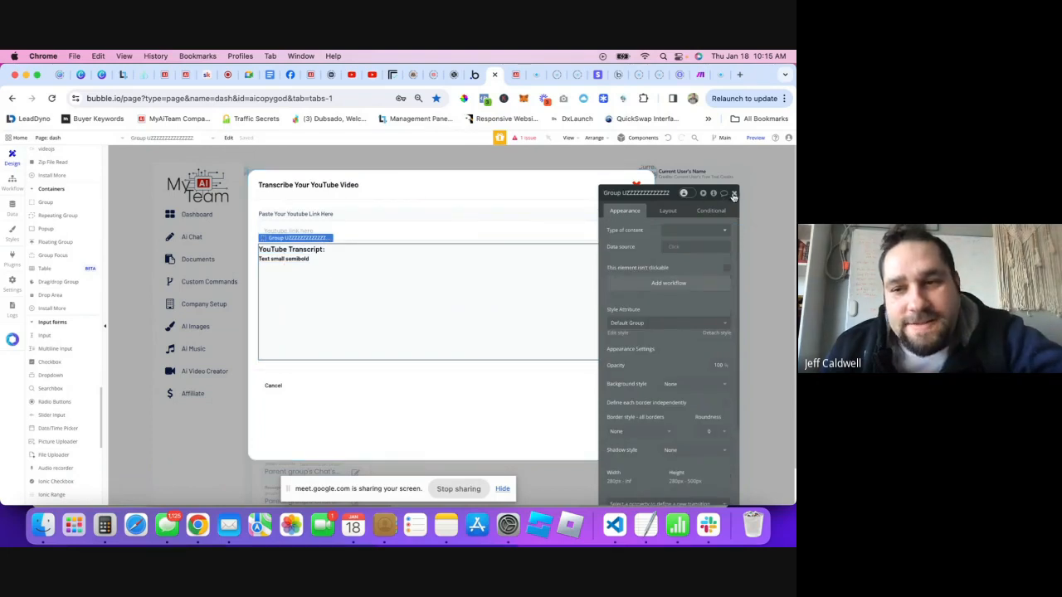
click(282, 259)
click(734, 194)
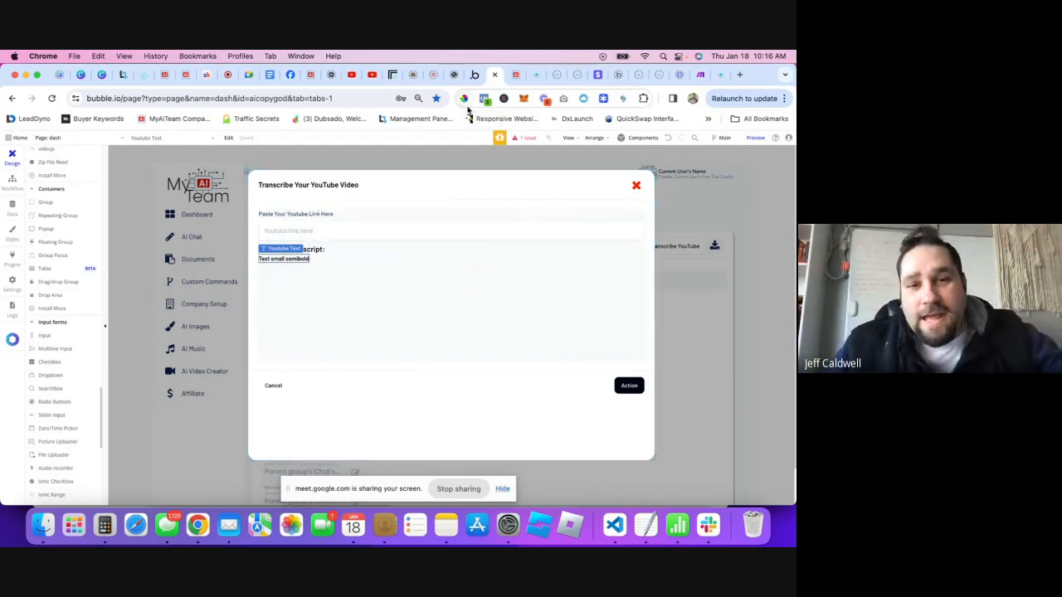
- On the Replicate insanely-fast-whisper-with-video page, select the full transcript text in the output
click(394, 76)
scroll(276, 325, up, 5)
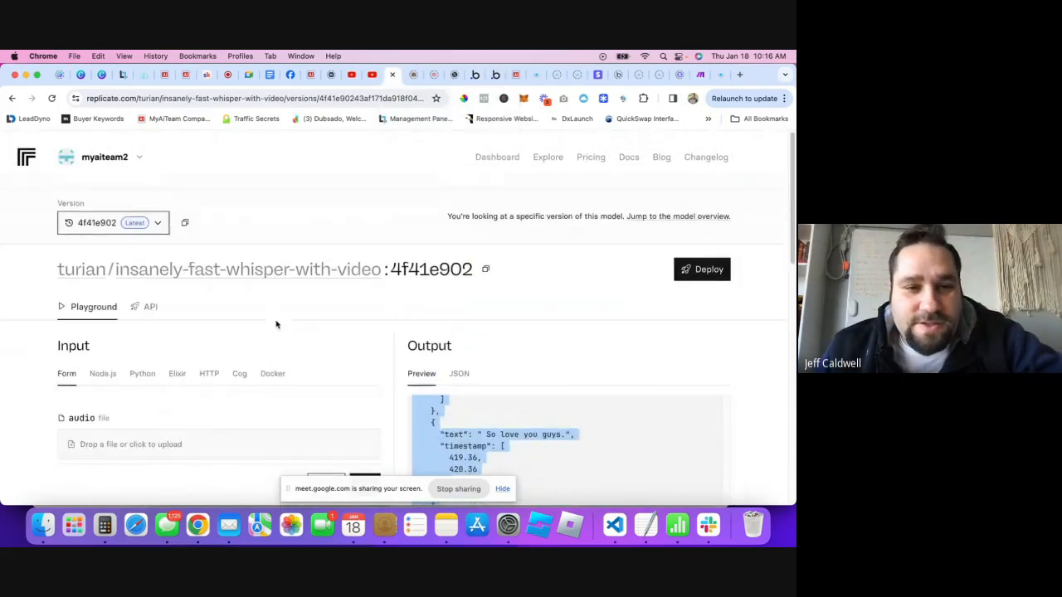
scroll(447, 312, down, 3)
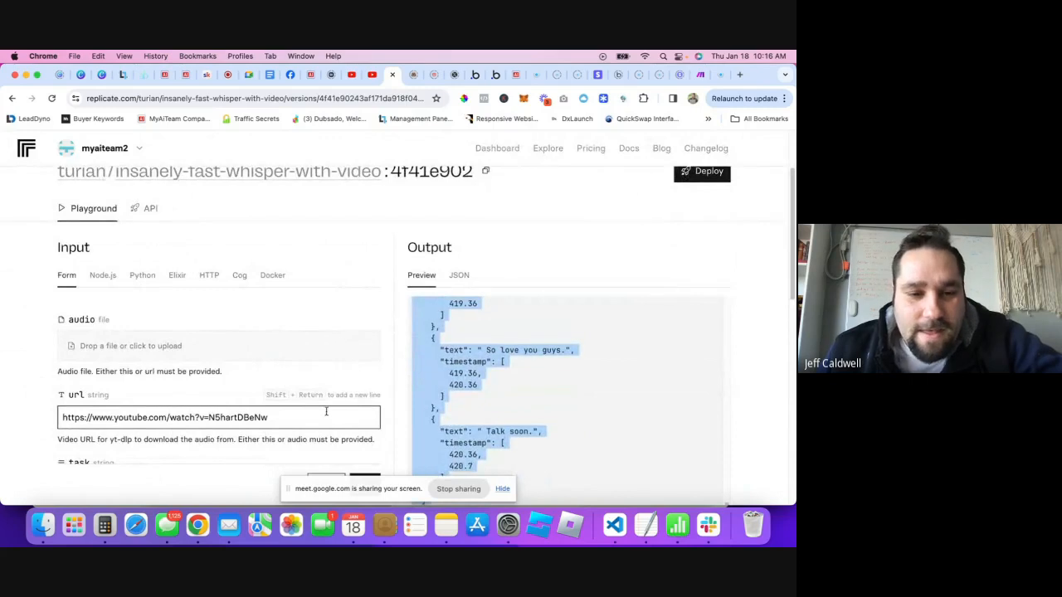
click(333, 415)
scroll(597, 369, up, 20)
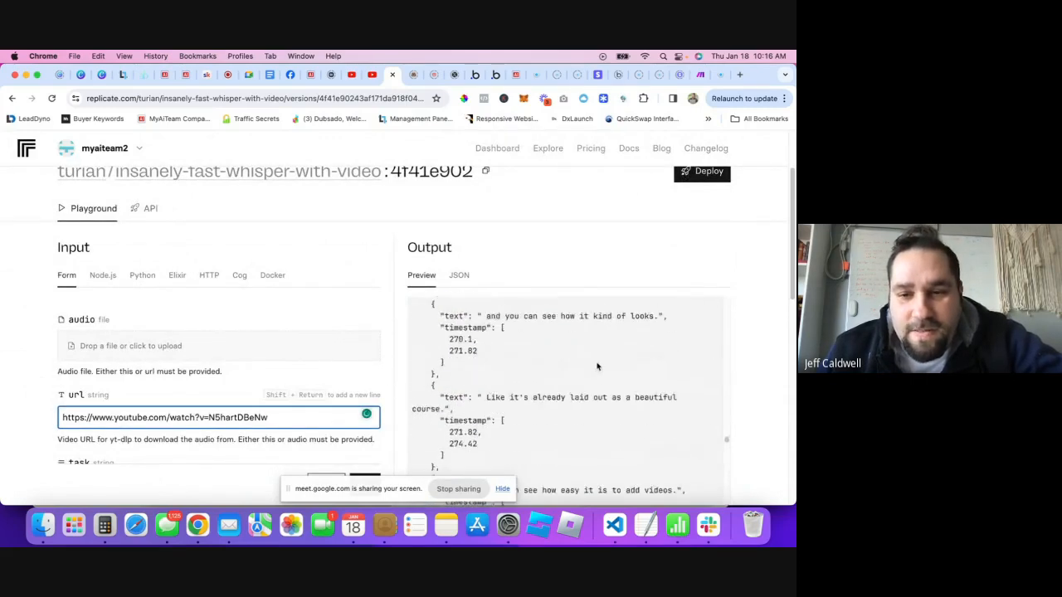
drag(731, 438, 714, 297)
scroll(564, 345, down, 1)
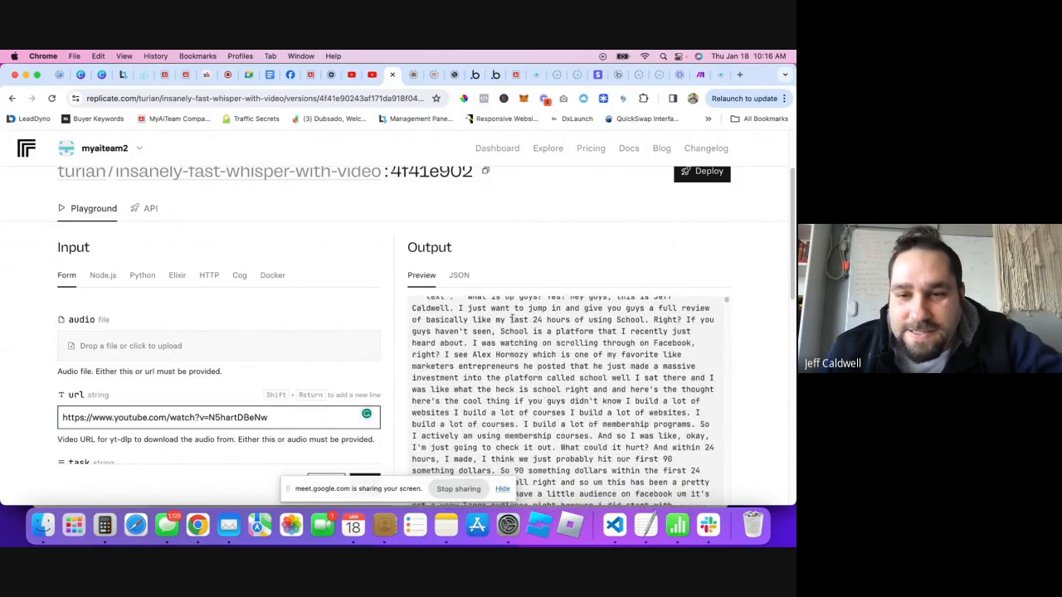
scroll(510, 337, up, 1)
drag(467, 319, 465, 429)
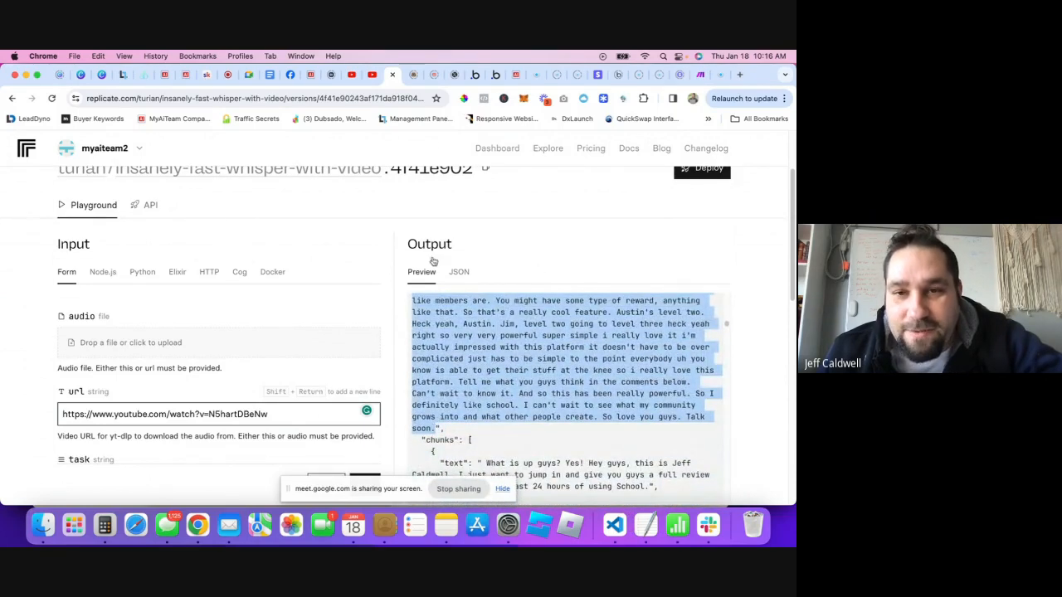
- Switch to the MyAiTeam AI chat tab
click(432, 76)
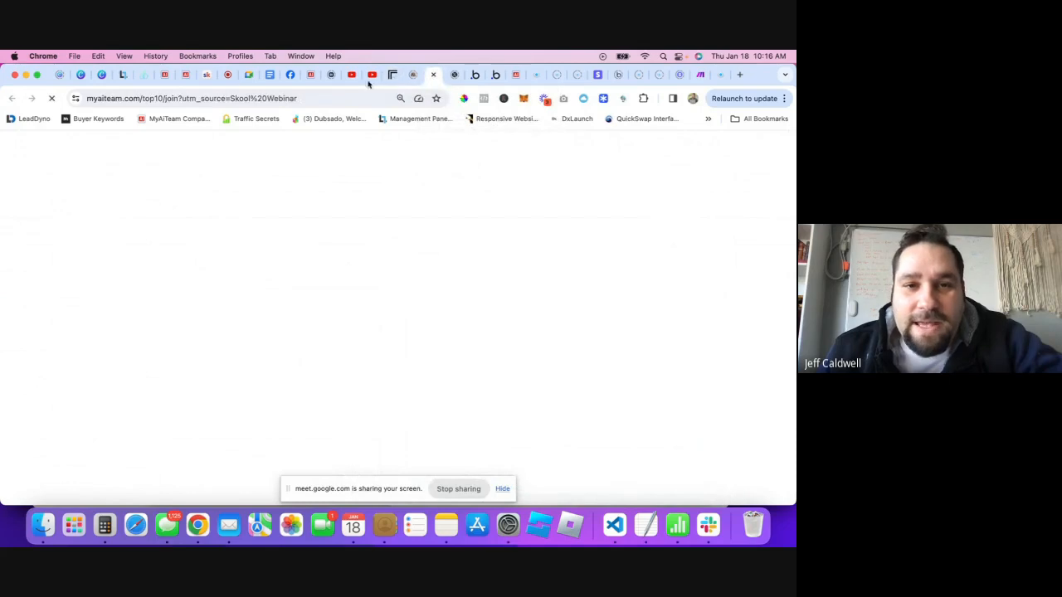
click(184, 74)
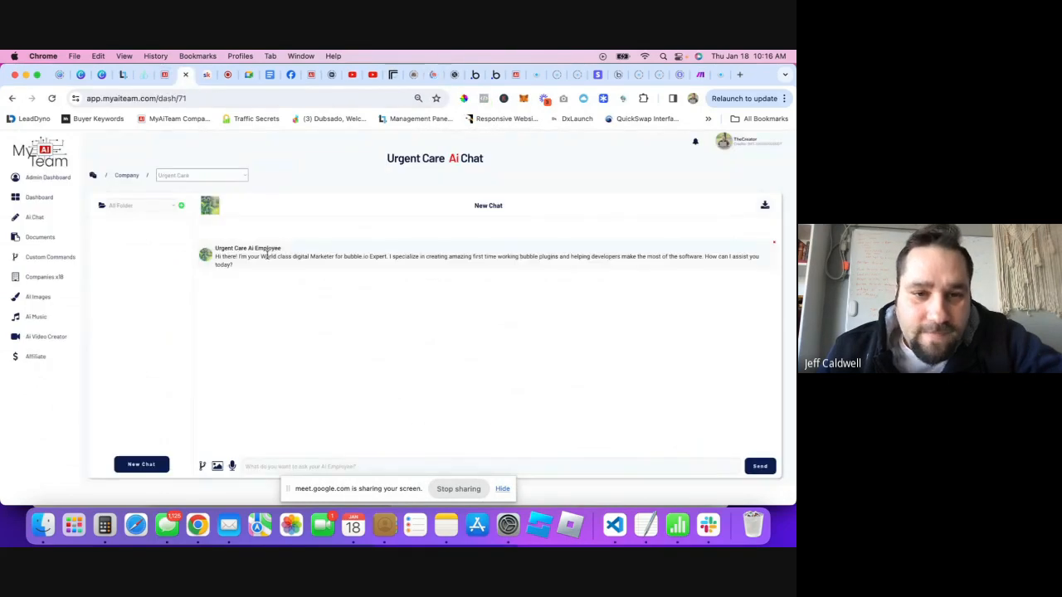
click(196, 174)
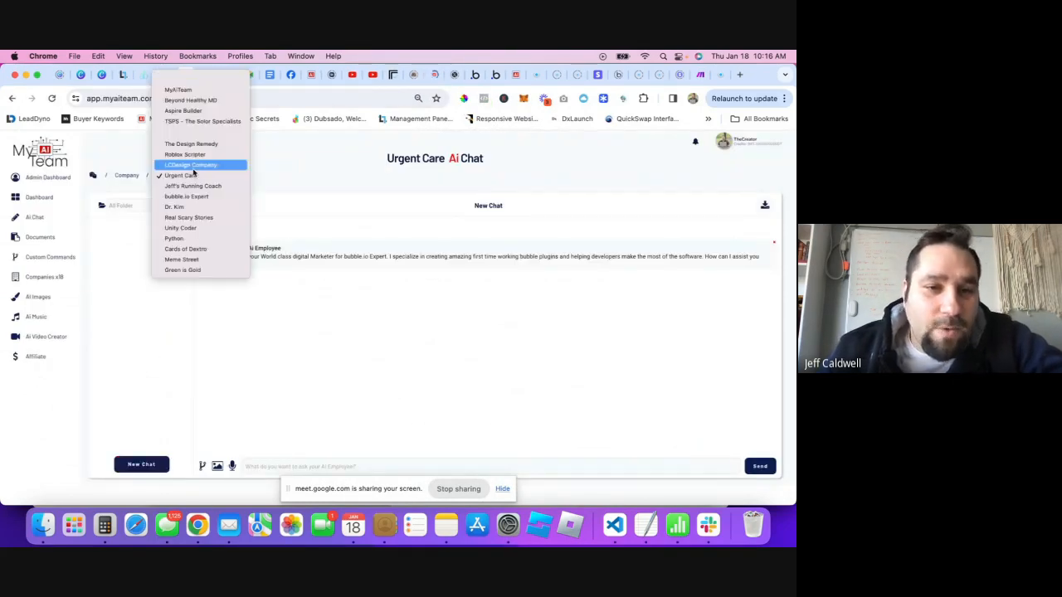
click(260, 171)
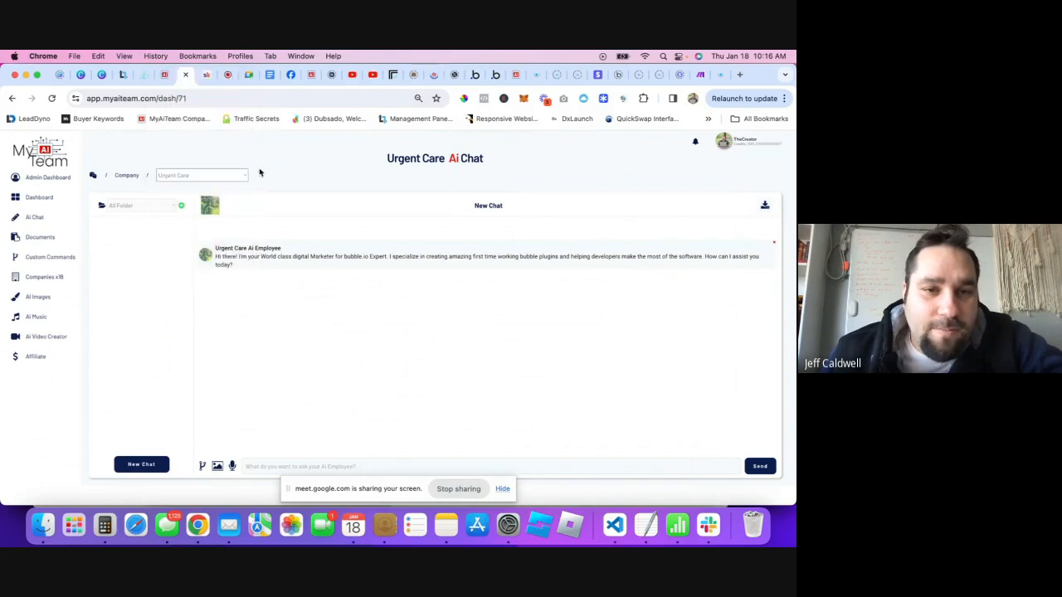
scroll(177, 420, down, 1)
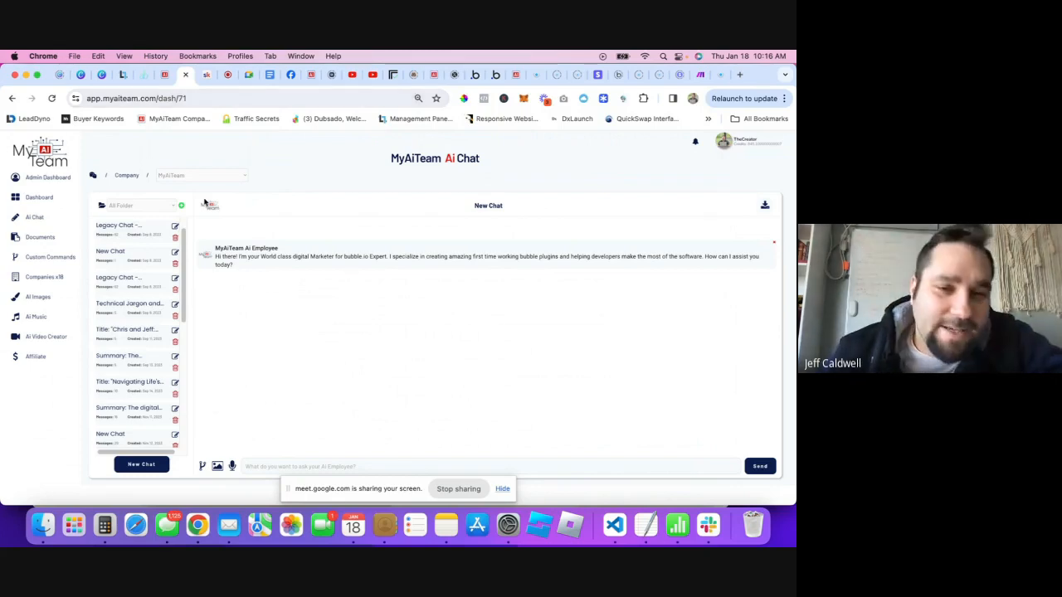
- Run the '1 Day of Content' custom command with the pasted transcript as its topic
click(202, 466)
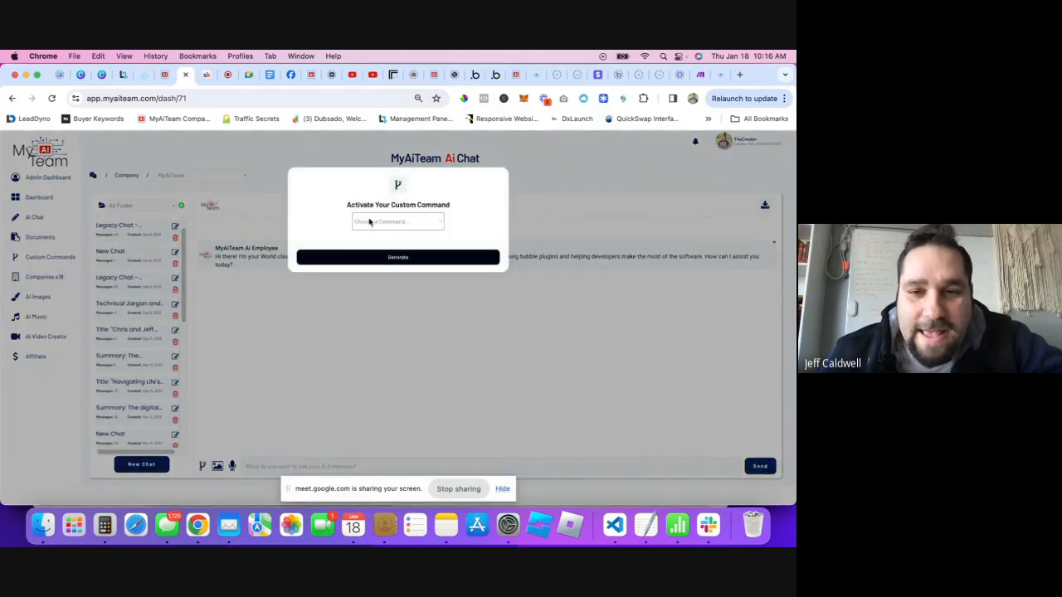
click(403, 224)
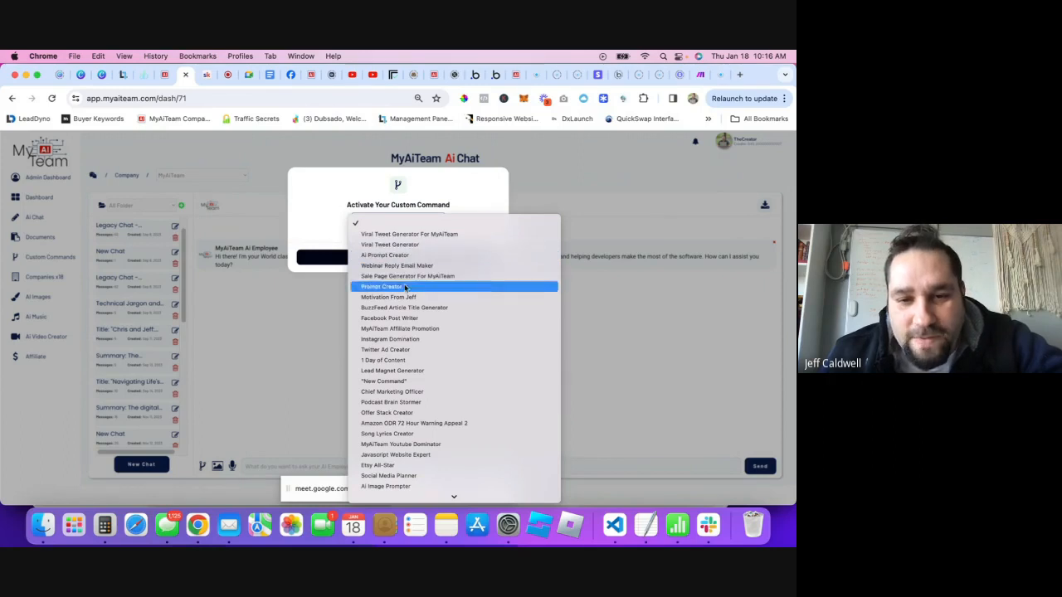
click(383, 362)
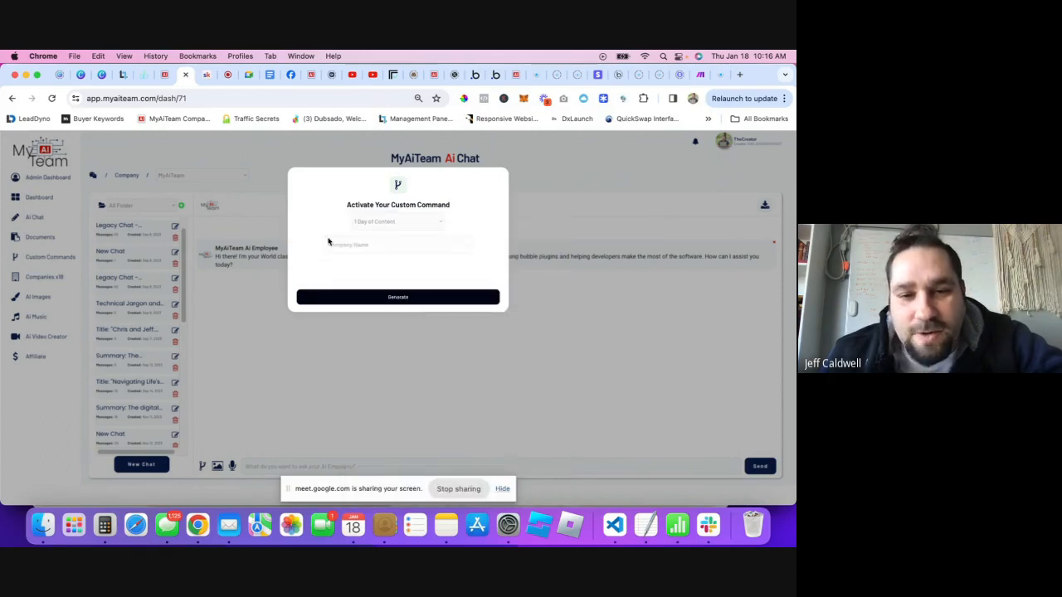
triple_click(360, 261)
key(super+c)
key(super+v)
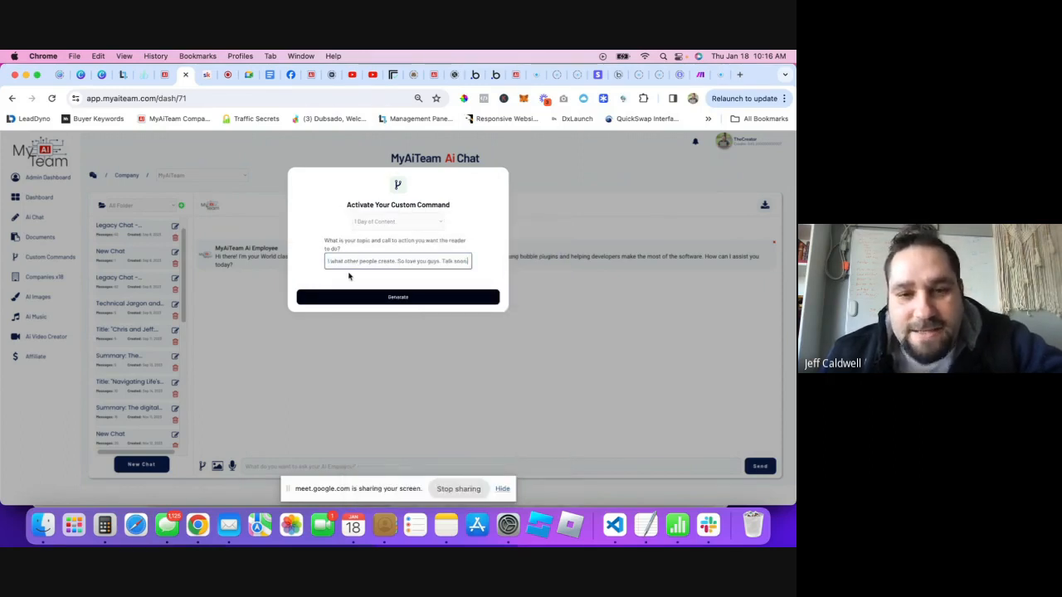
click(397, 298)
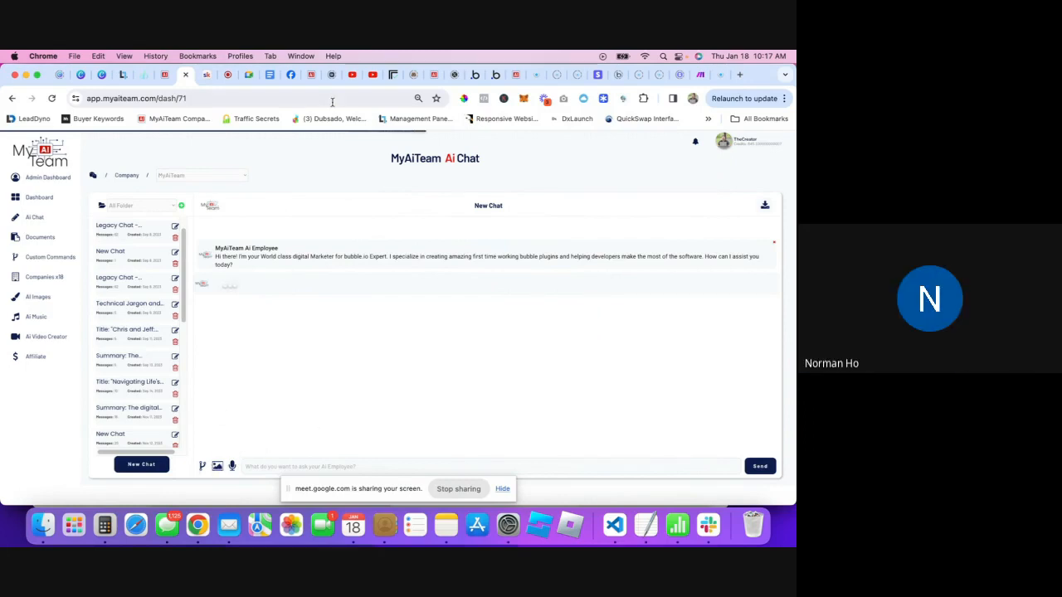
click(393, 77)
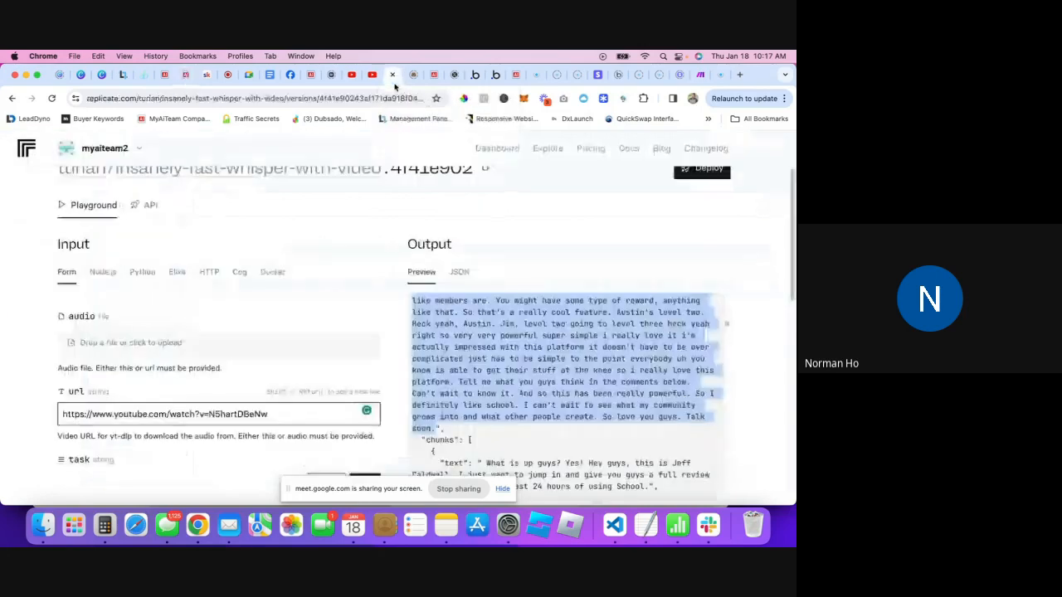
scroll(332, 298, up, 2)
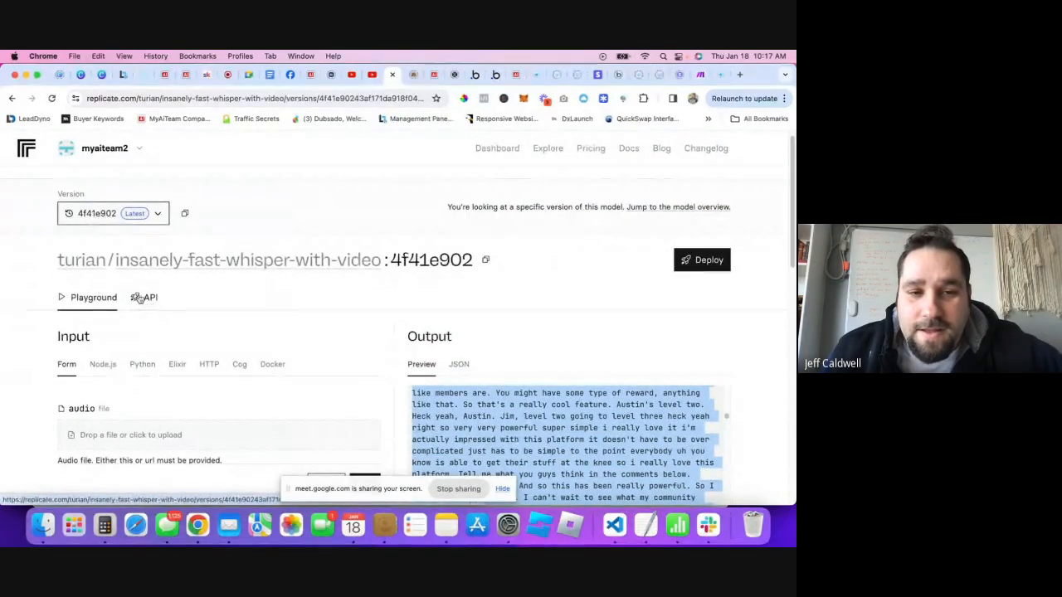
scroll(420, 308, down, 1)
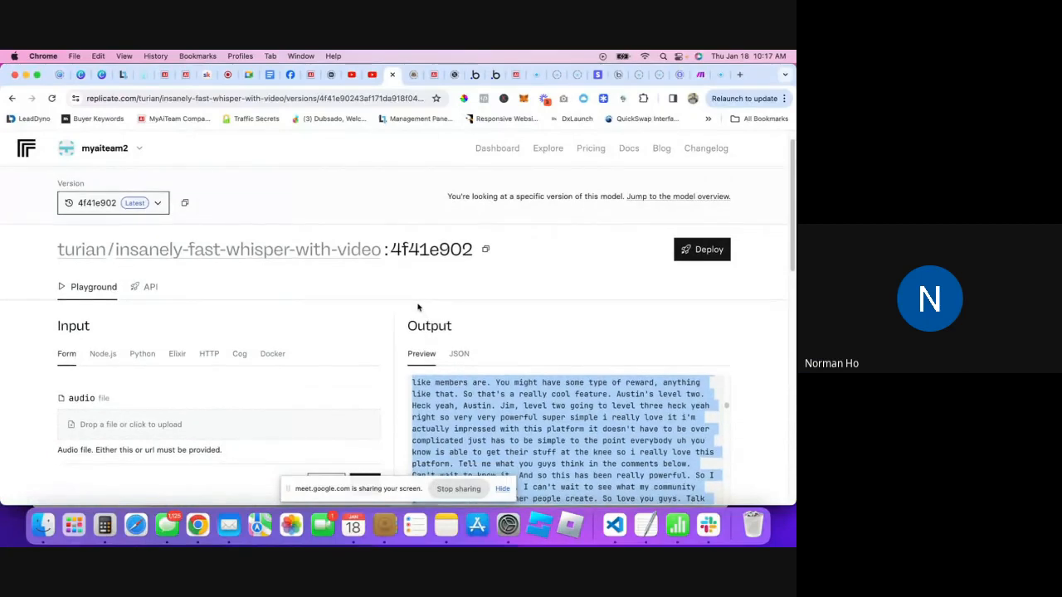
scroll(423, 323, up, 2)
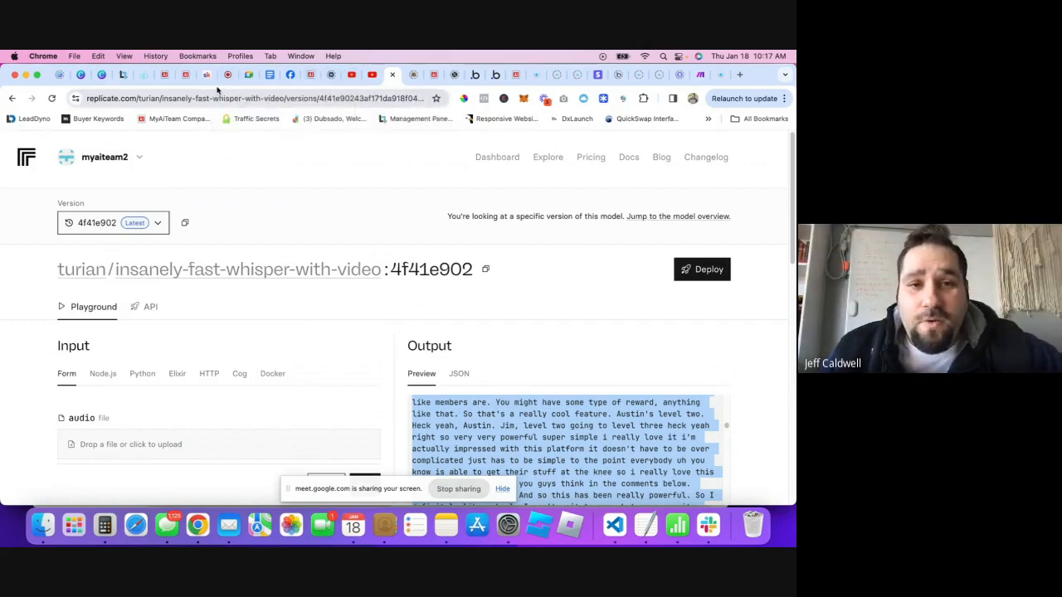
click(170, 74)
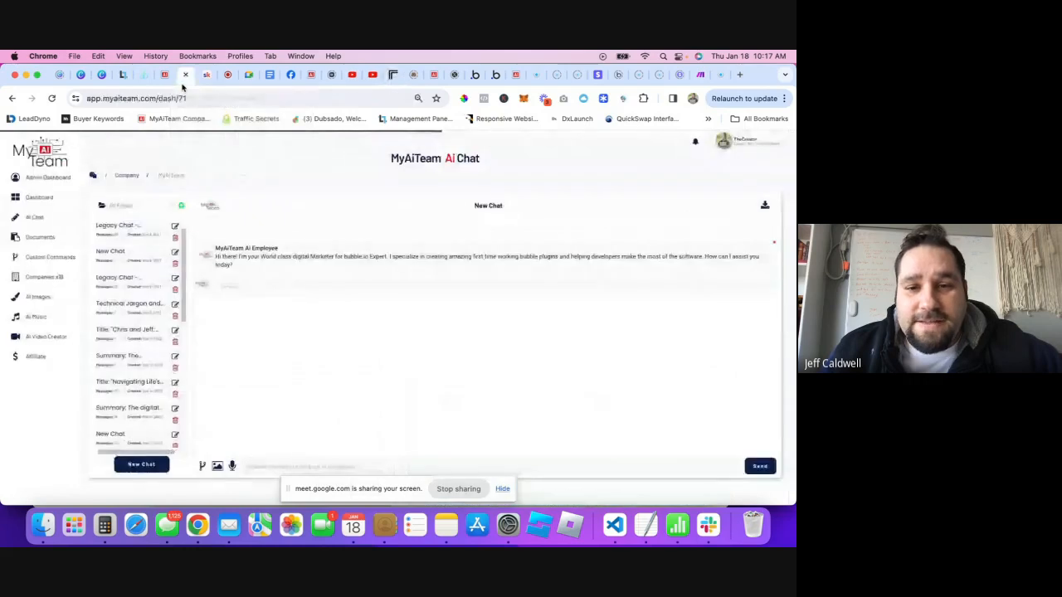
- Read through the generated blog post, social media posts and email in the chat
scroll(363, 306, down, 3)
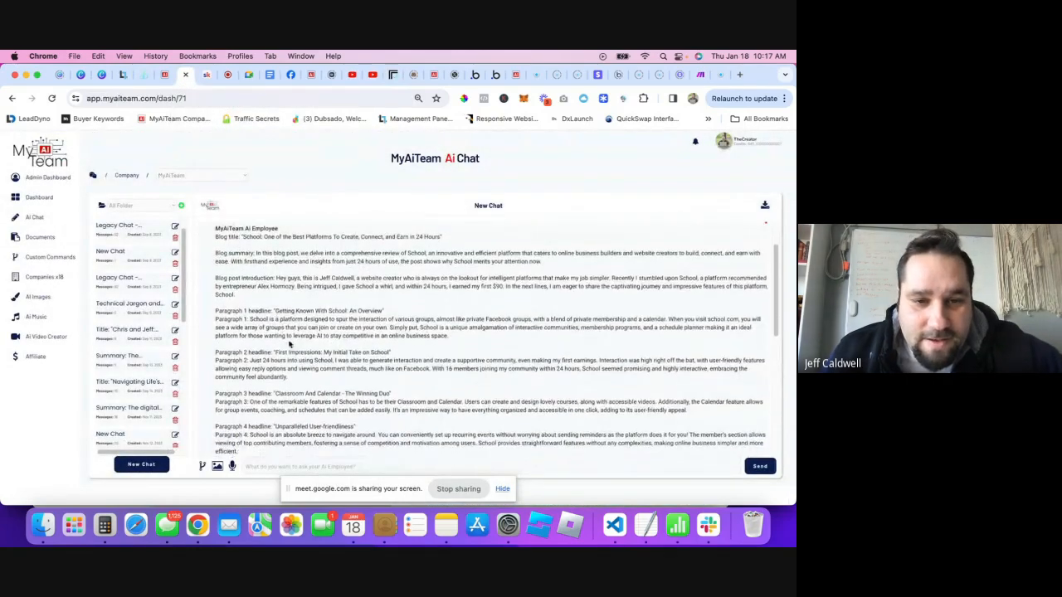
scroll(328, 361, down, 5)
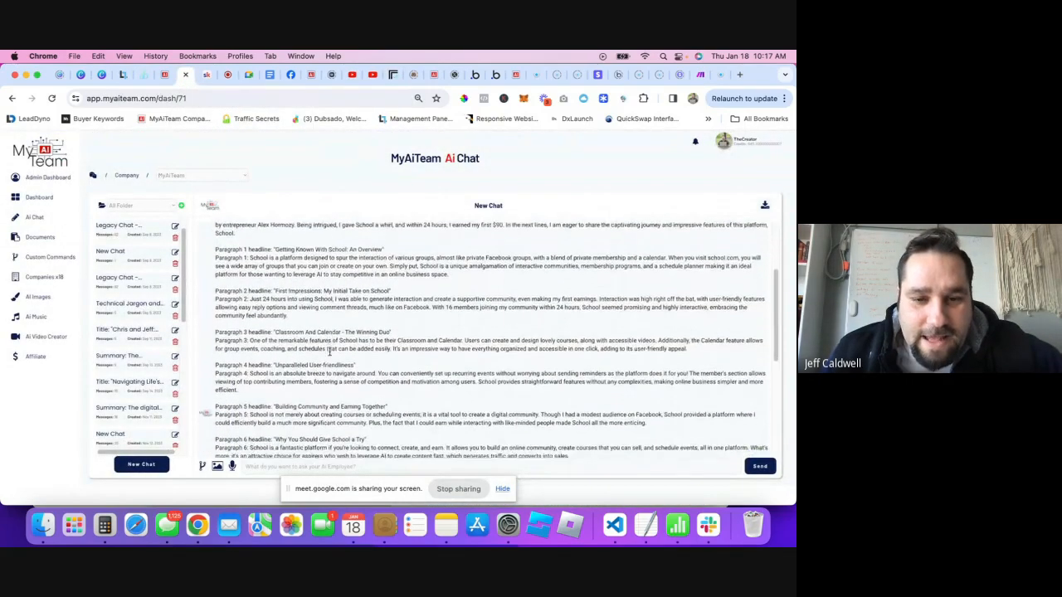
scroll(330, 355, down, 1)
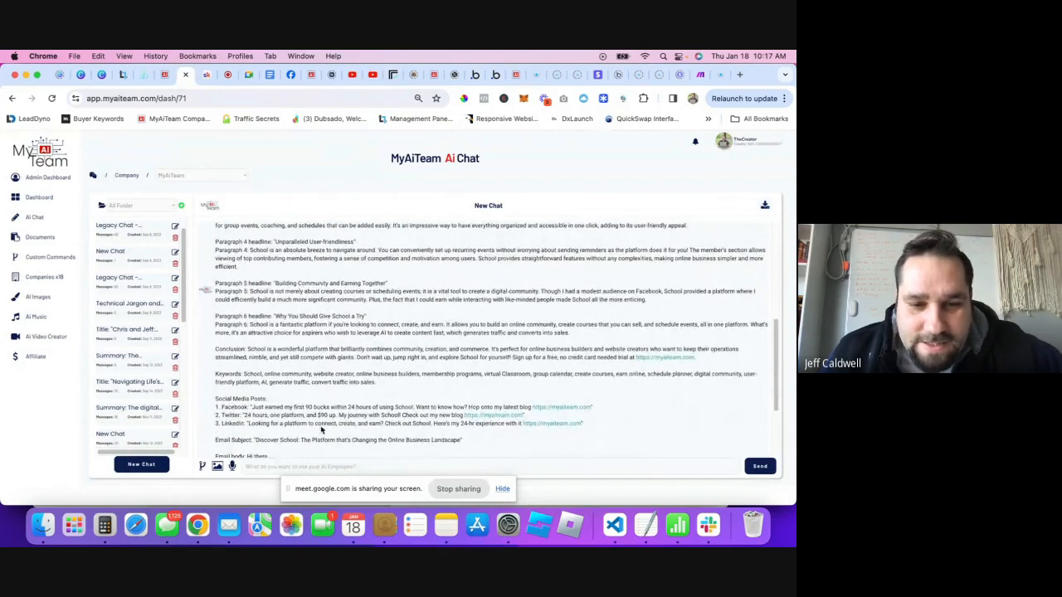
drag(540, 358, 607, 359)
click(608, 359)
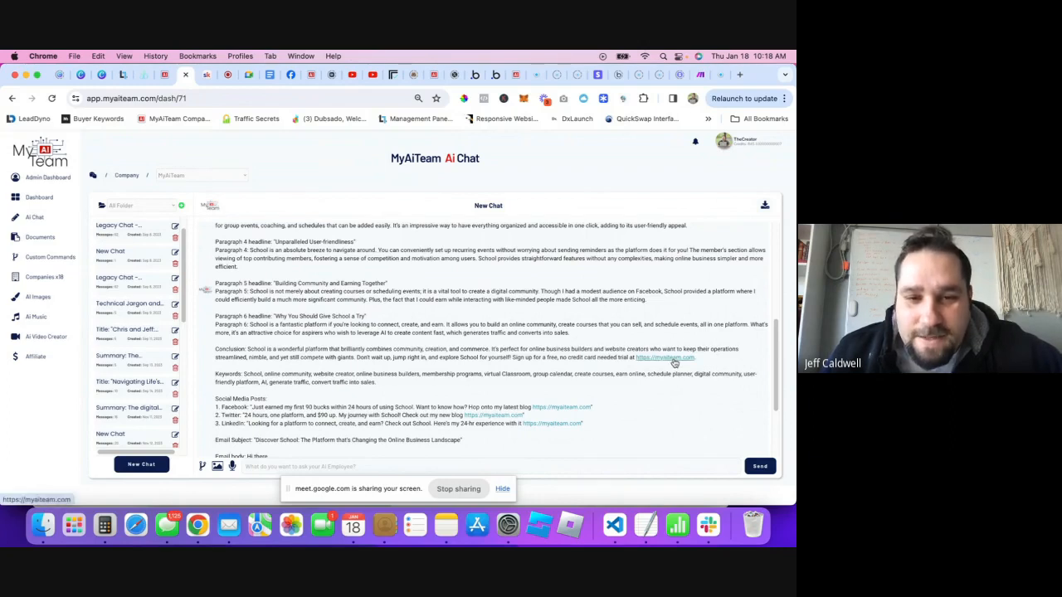
scroll(448, 294, up, 5)
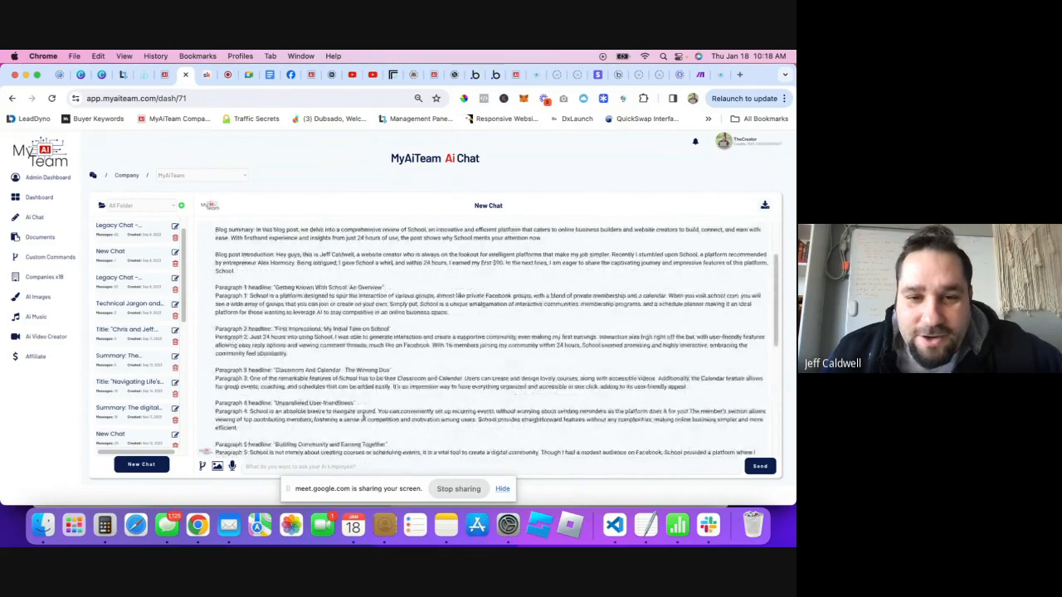
scroll(349, 274, up, 1)
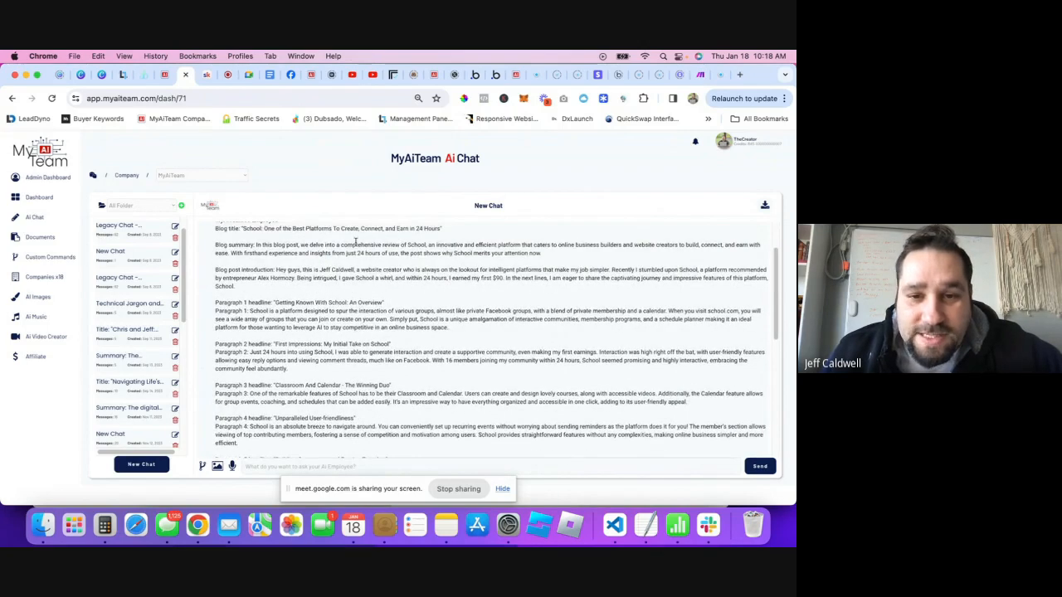
drag(356, 244, 578, 318)
click(578, 317)
scroll(578, 318, down, 6)
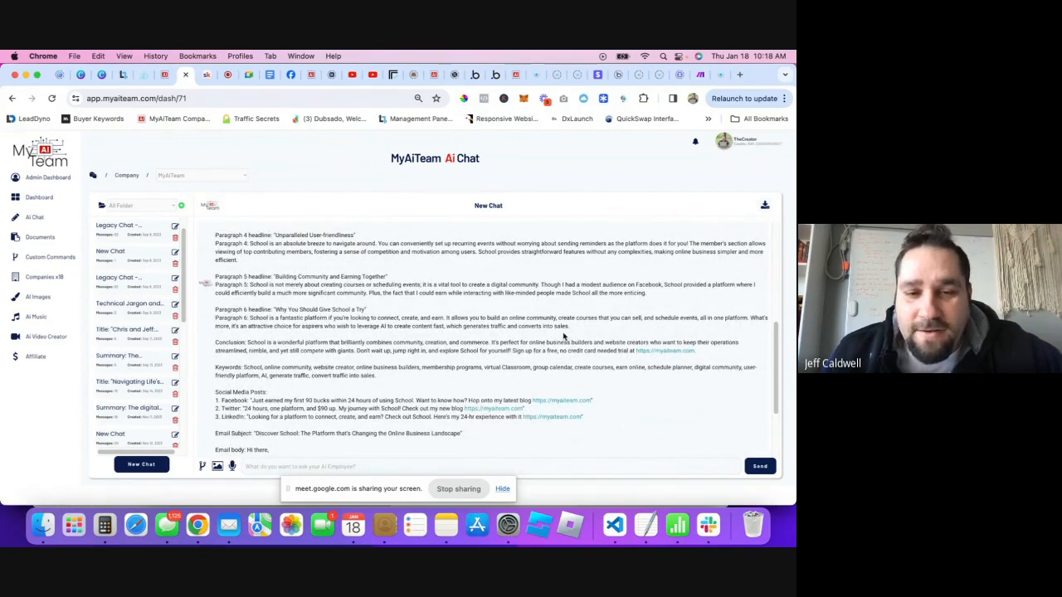
scroll(415, 323, down, 3)
drag(209, 305, 411, 349)
click(278, 338)
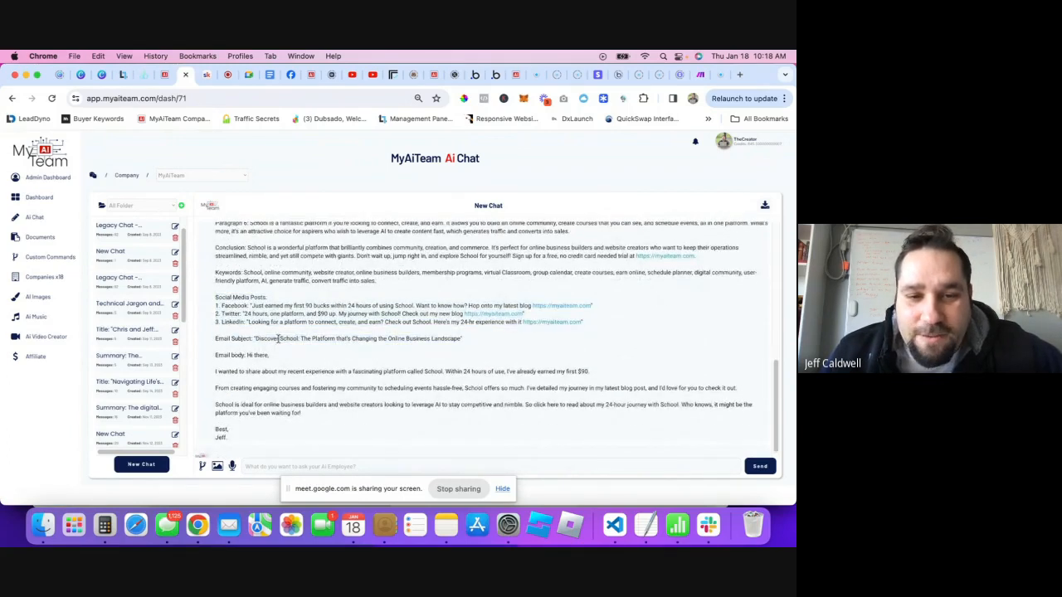
scroll(340, 361, down, 1)
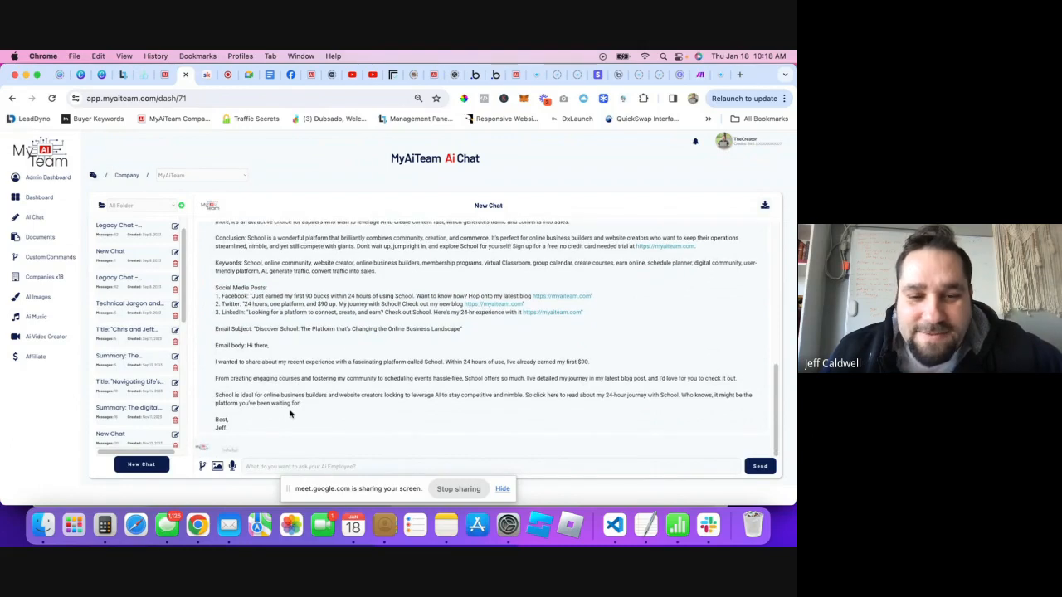
drag(231, 429, 220, 403)
click(471, 343)
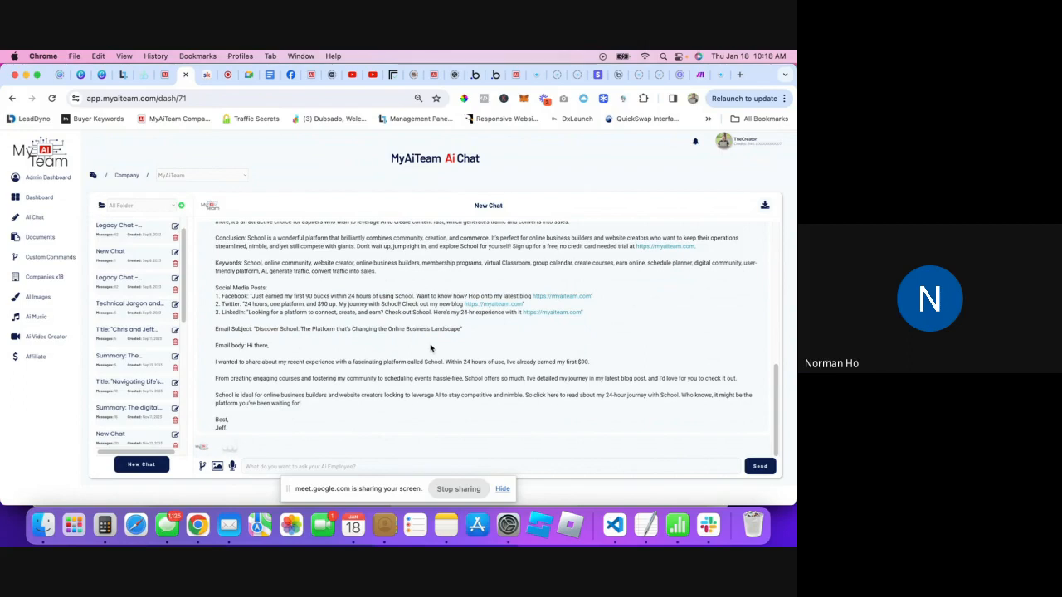
- Glance at the Replicate page, then return to MyAiTeam and bring up the custom command window
click(391, 76)
scroll(535, 456, down, 5)
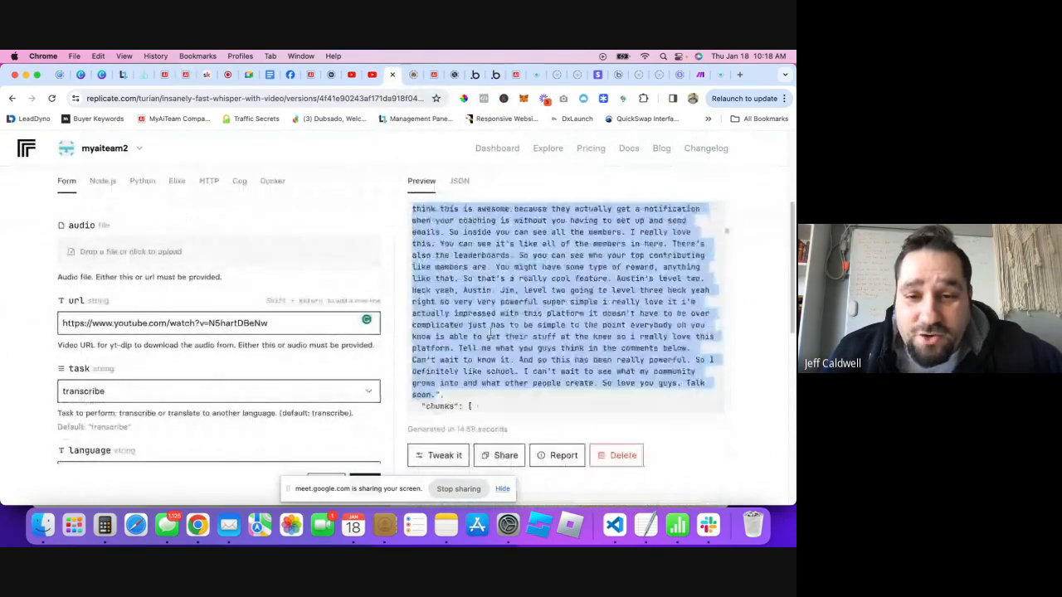
click(185, 76)
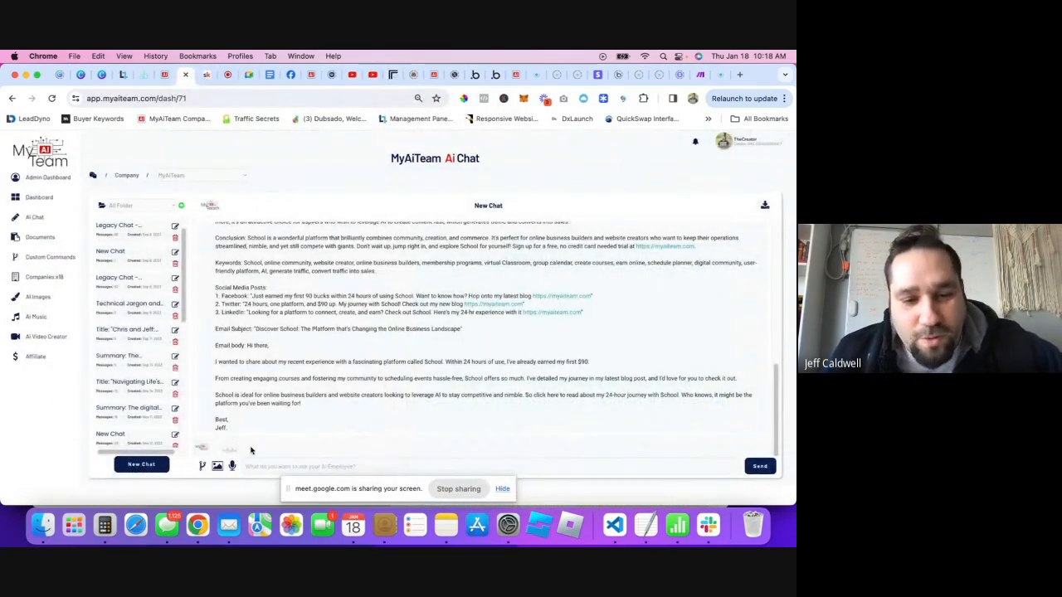
click(202, 465)
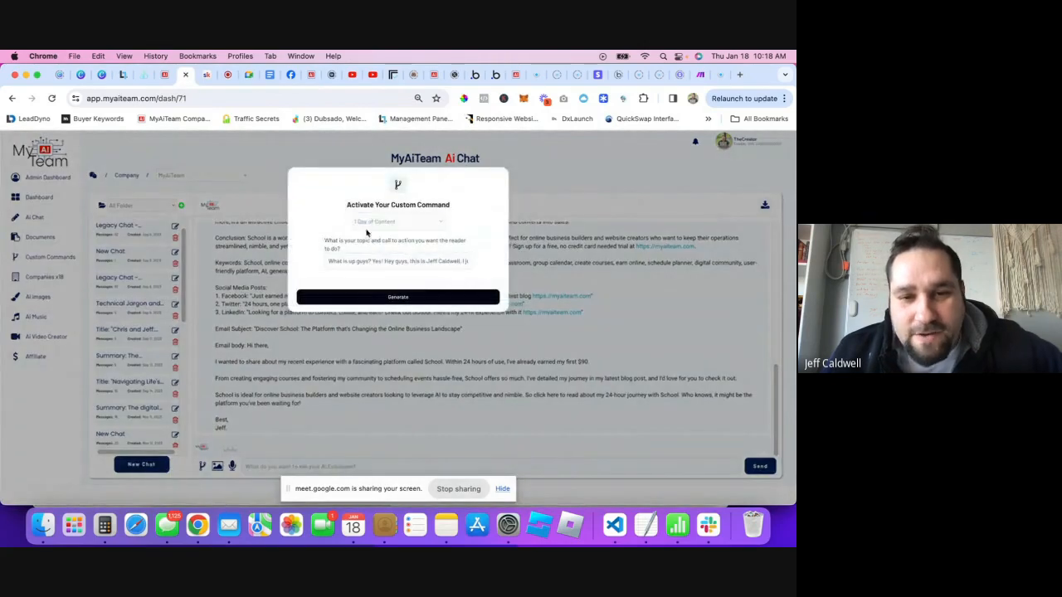
- Go to the Custom Commands marketplace and view the Purchased commands
click(71, 255)
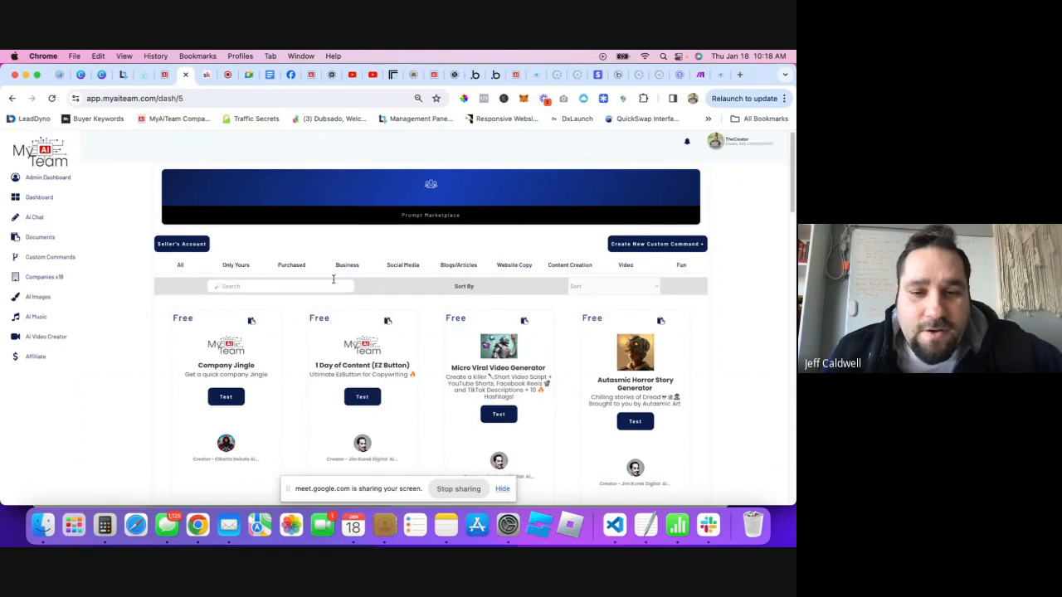
scroll(381, 262, down, 2)
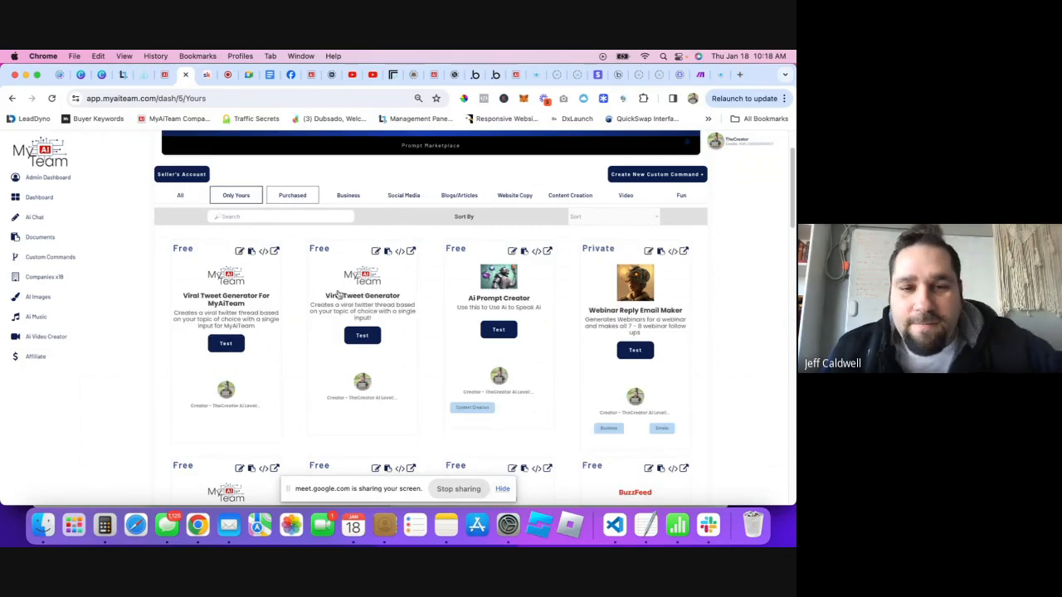
click(292, 195)
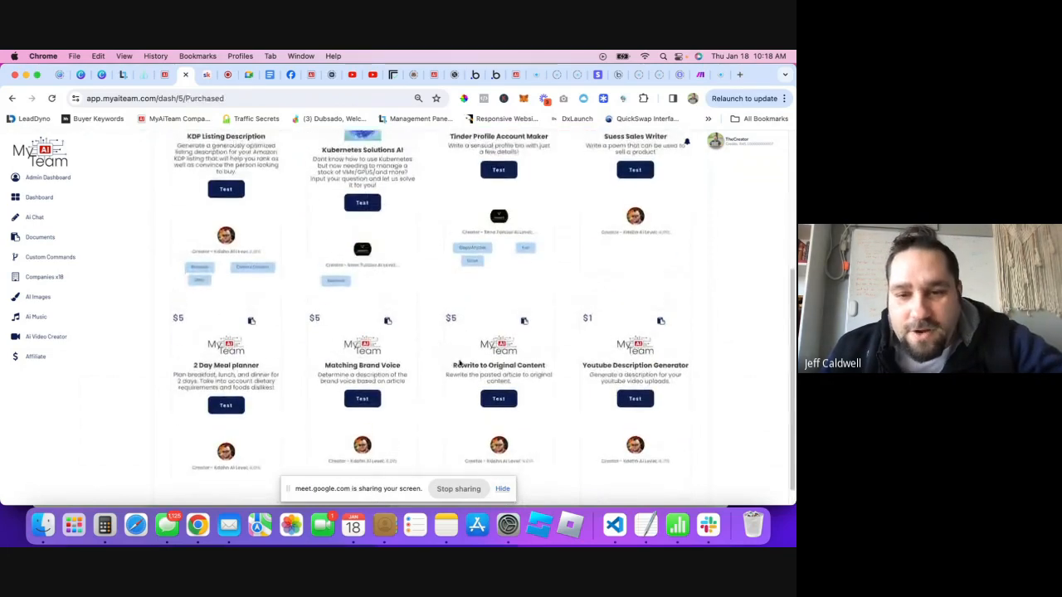
scroll(429, 347, up, 3)
scroll(429, 347, down, 3)
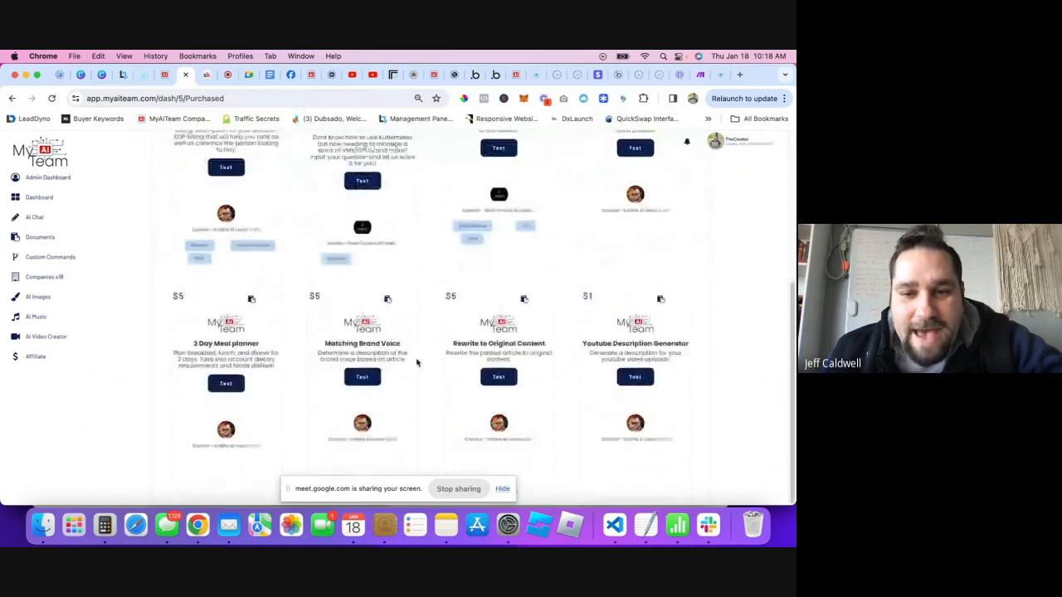
scroll(295, 331, up, 4)
- Filter to 'Only Yours' and scroll through the account's own command cards
click(236, 254)
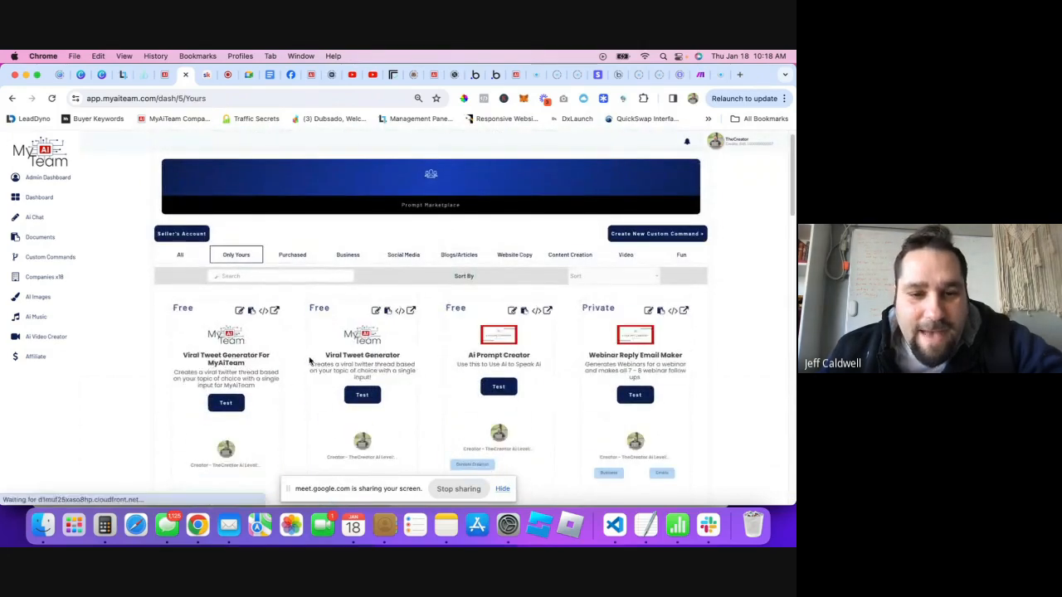
scroll(421, 365, down, 5)
scroll(502, 346, up, 2)
scroll(439, 348, down, 3)
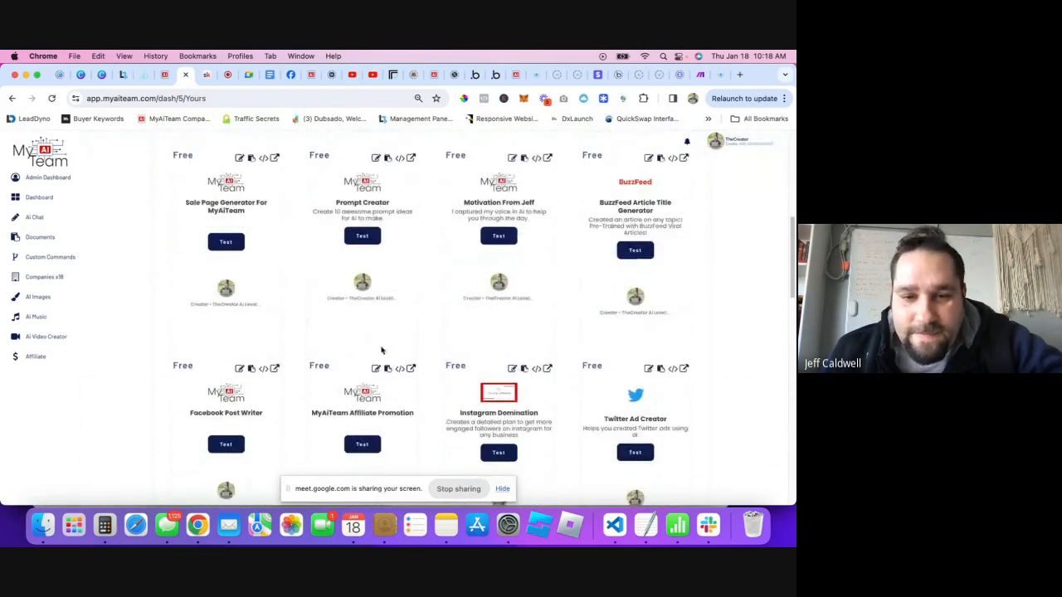
scroll(445, 370, down, 6)
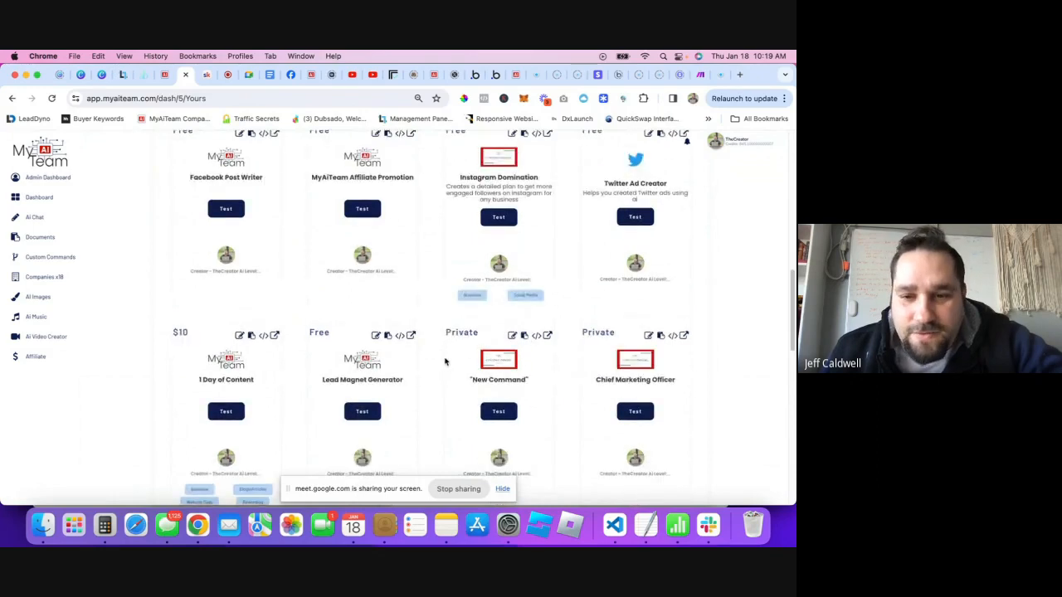
scroll(443, 341, down, 5)
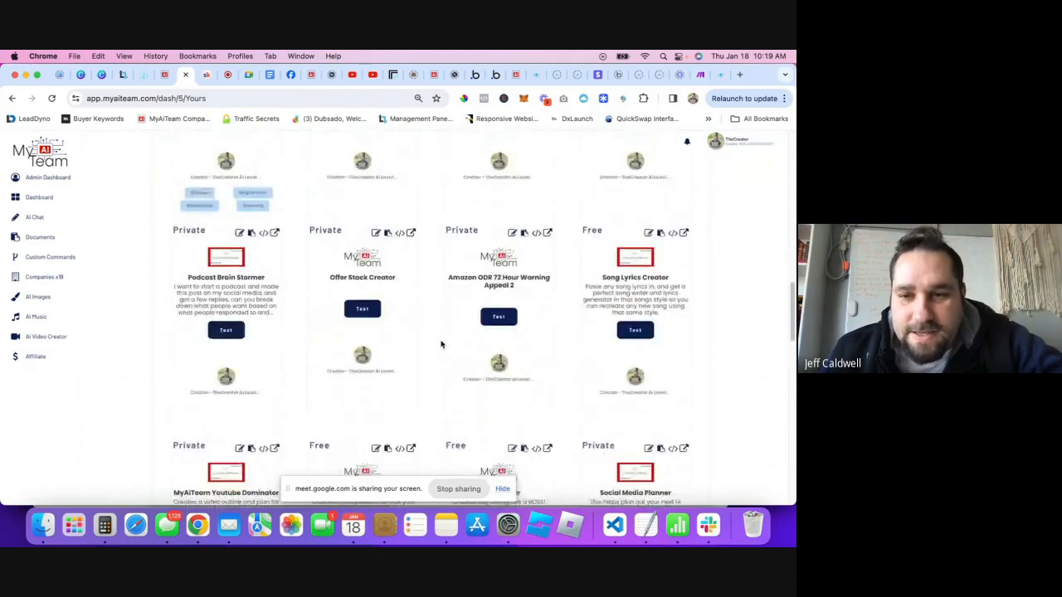
scroll(446, 336, down, 5)
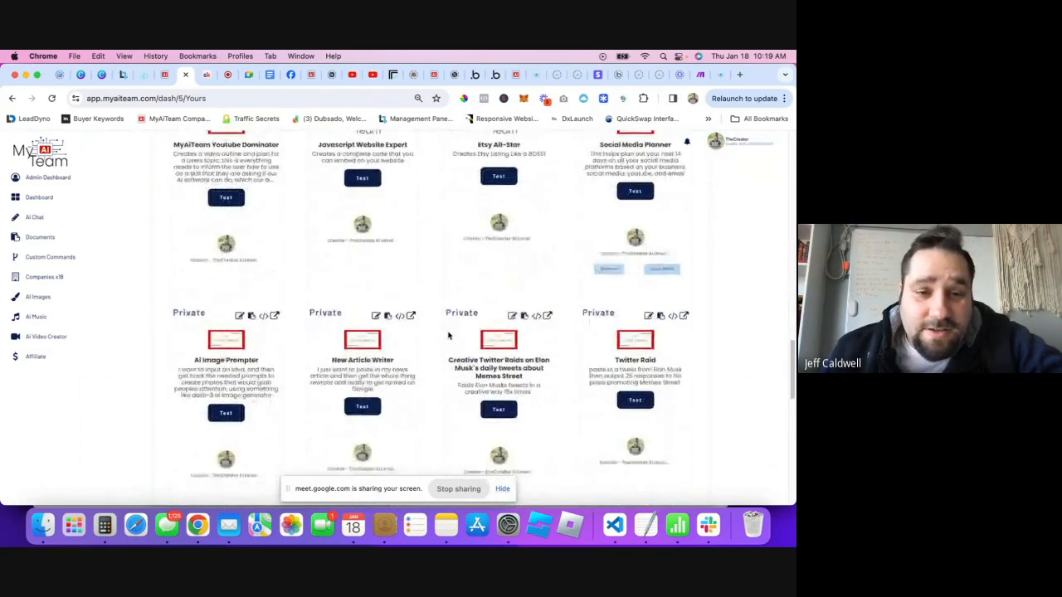
scroll(451, 328, down, 3)
scroll(452, 326, down, 5)
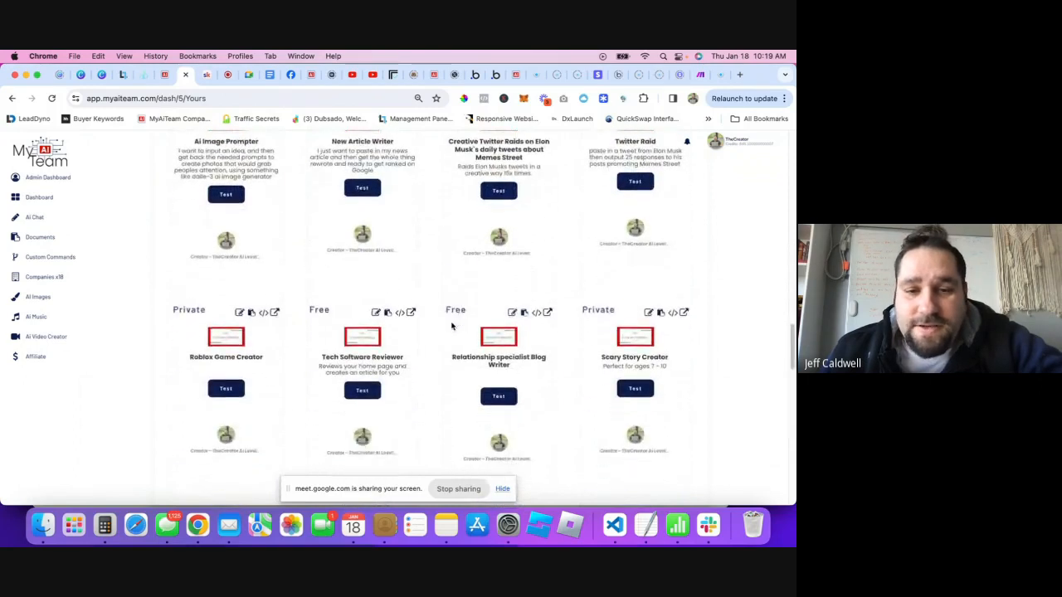
scroll(452, 326, down, 8)
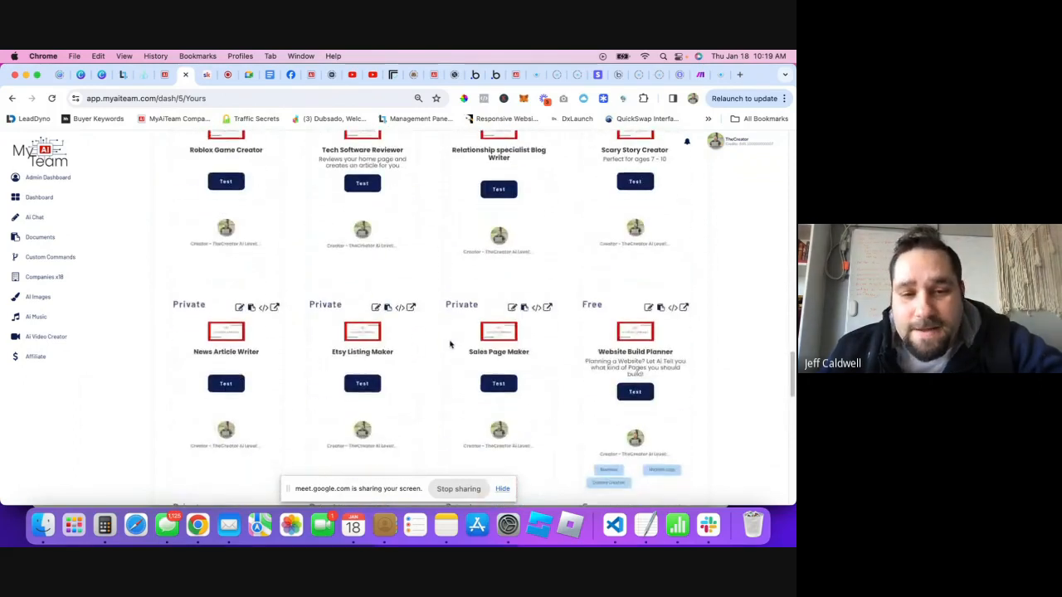
scroll(453, 343, down, 5)
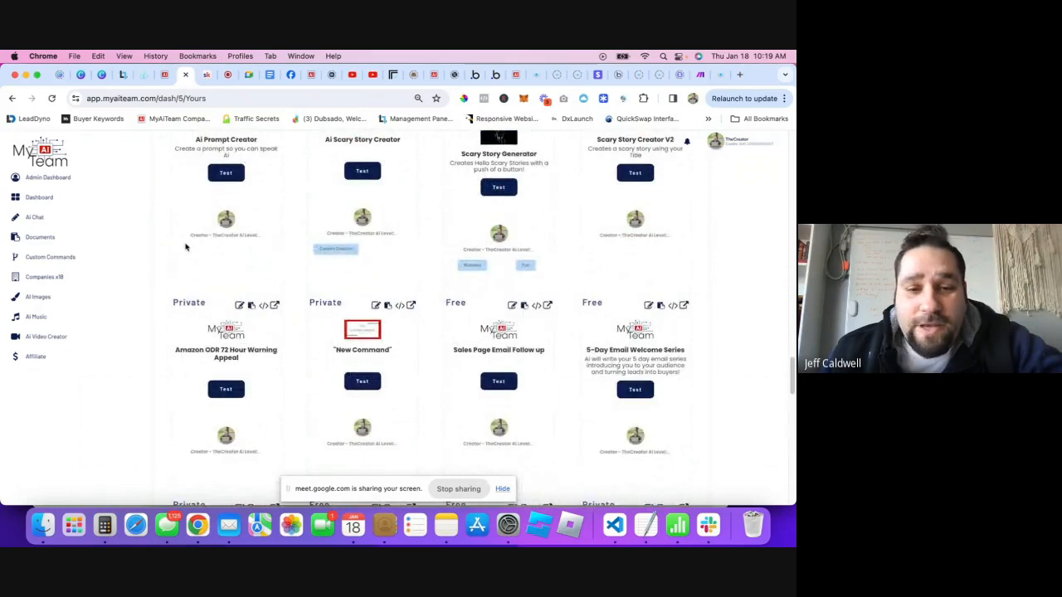
scroll(571, 324, down, 5)
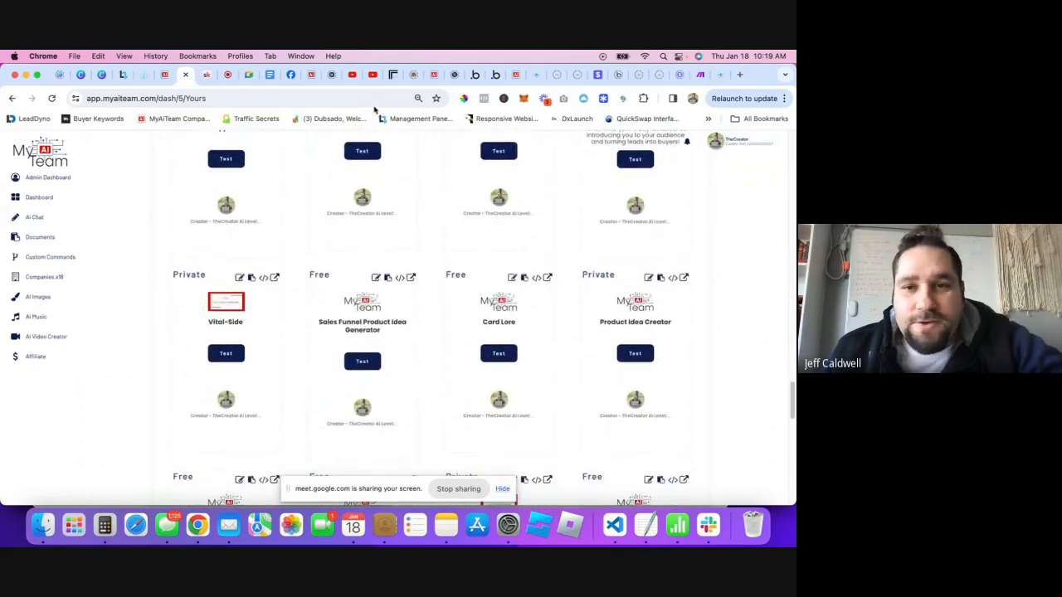
- Open the Replicate dashboard in a new tab from the transcription output page
click(391, 75)
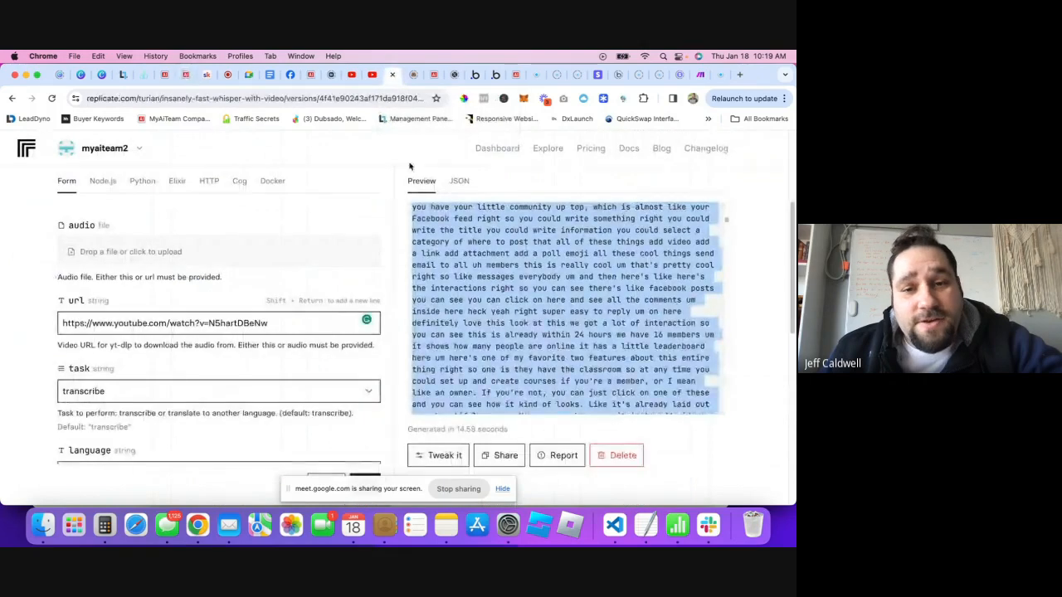
right_click(498, 153)
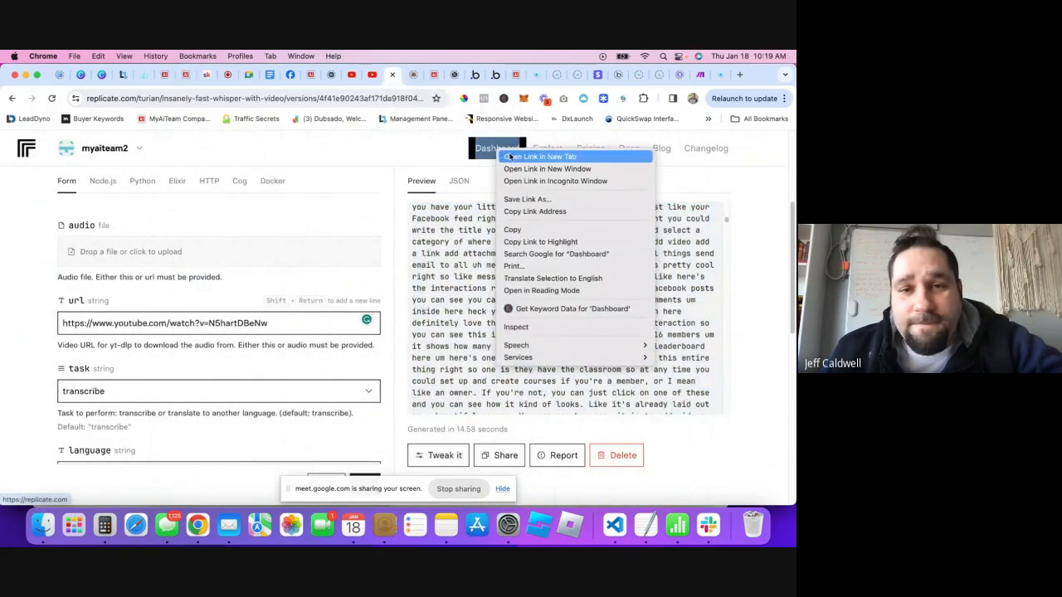
click(508, 156)
click(397, 75)
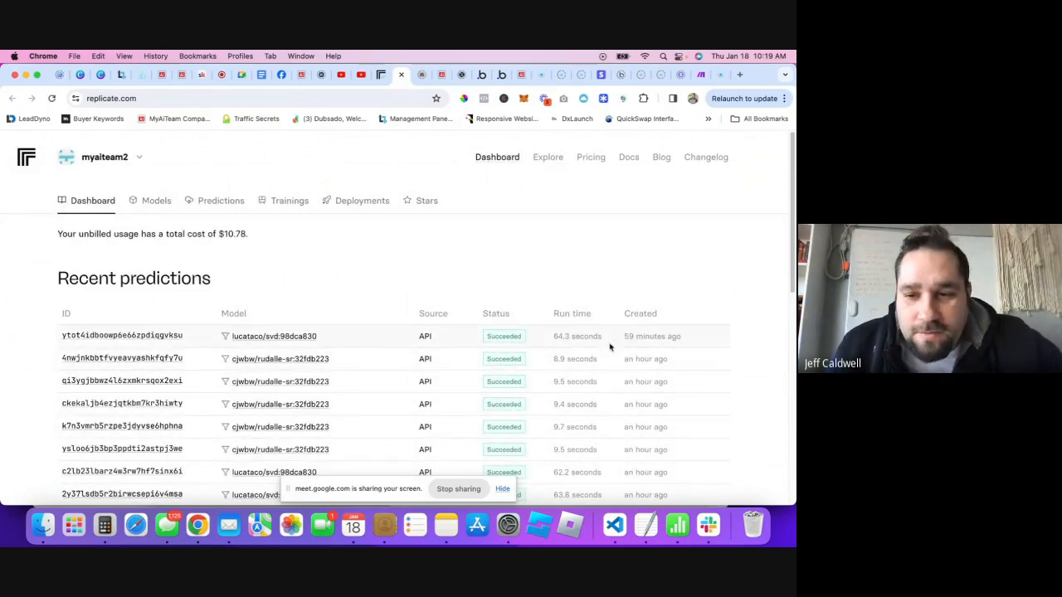
- Browse the full predictions list of svd, rudalle-sr, whisper and kandinsky-2.2 runs
scroll(630, 342, down, 3)
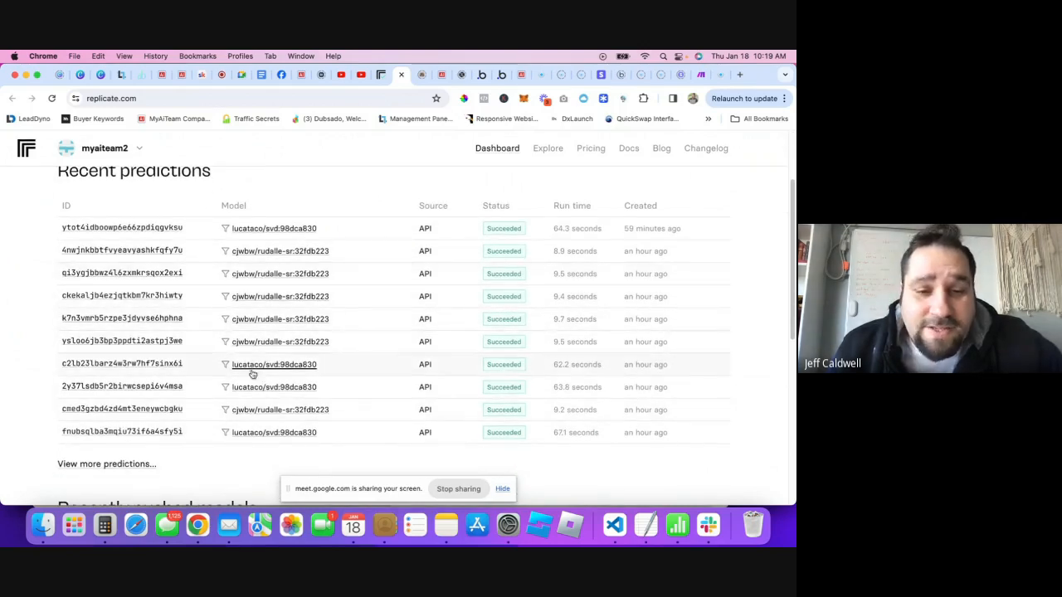
scroll(583, 341, up, 3)
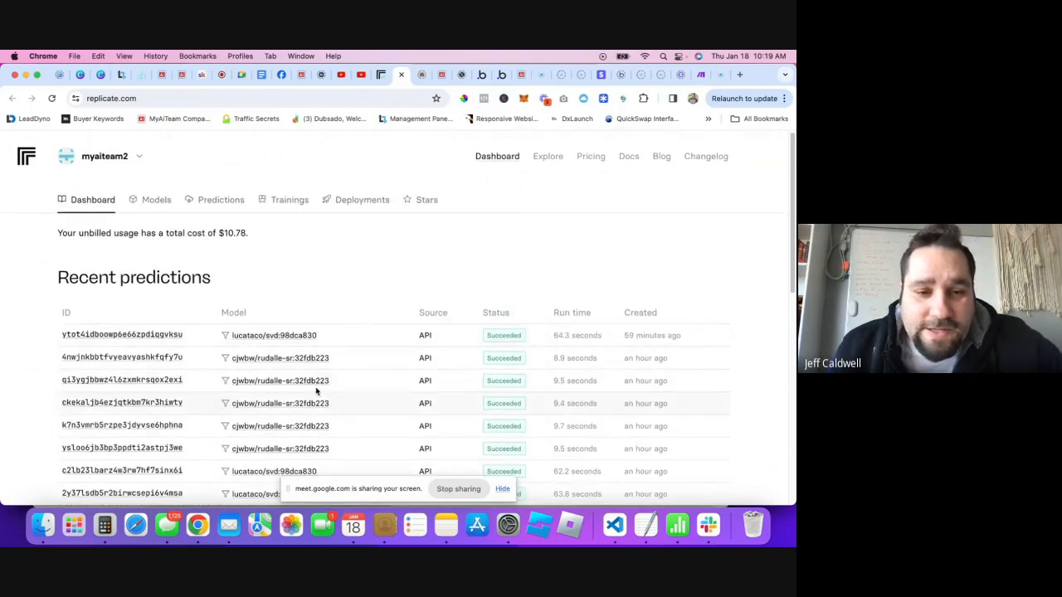
scroll(446, 344, down, 2)
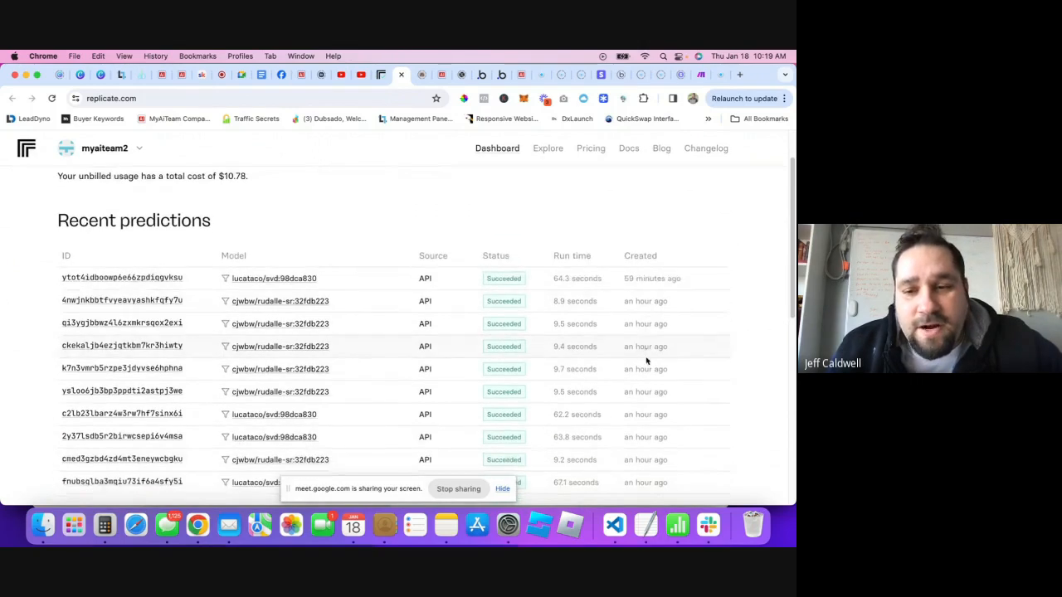
scroll(631, 448, down, 4)
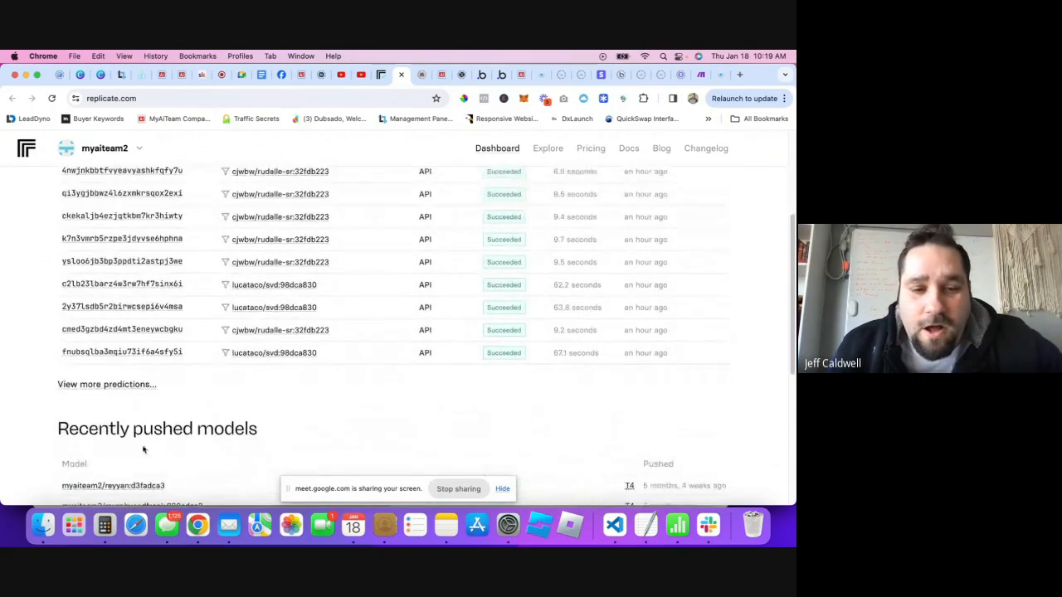
click(115, 391)
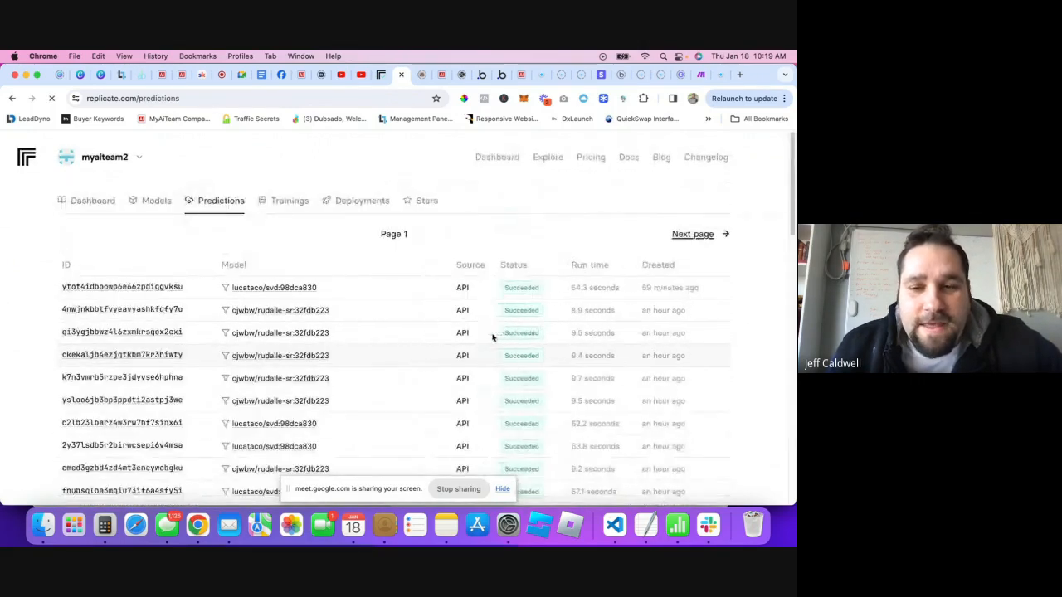
scroll(465, 307, down, 15)
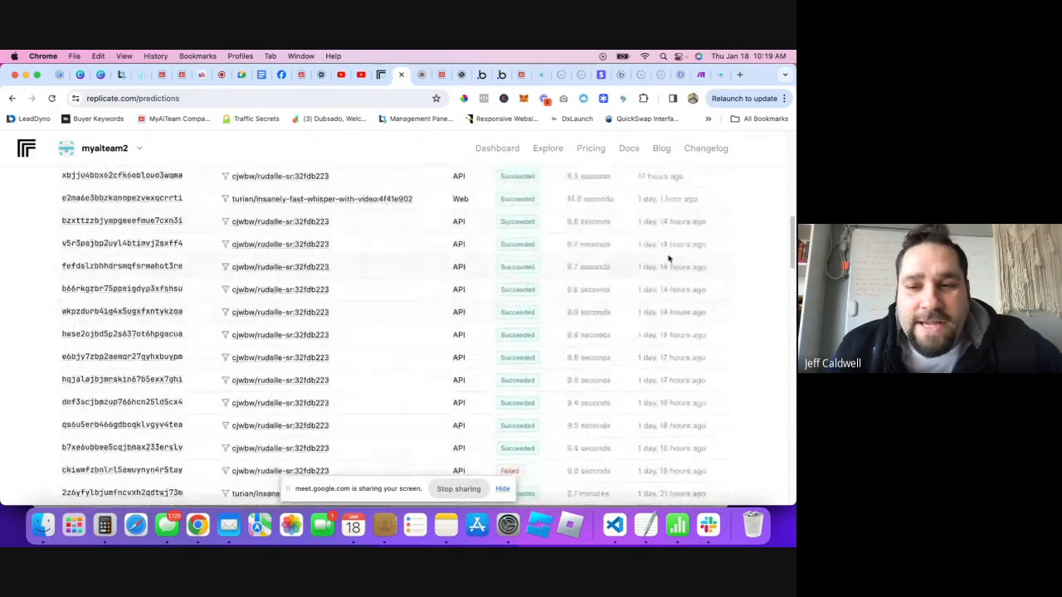
scroll(645, 259, down, 5)
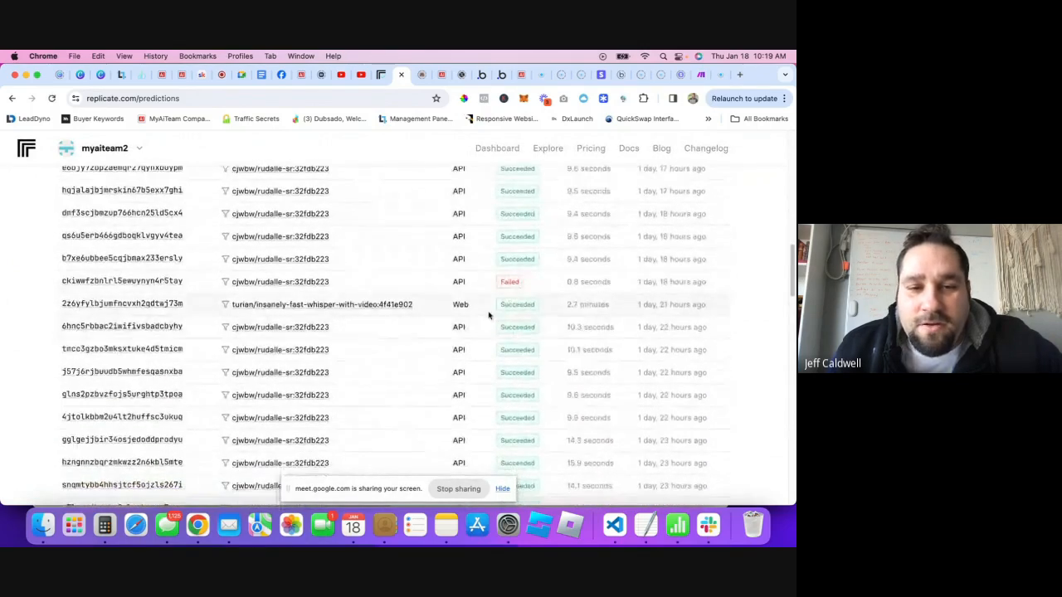
scroll(544, 318, down, 10)
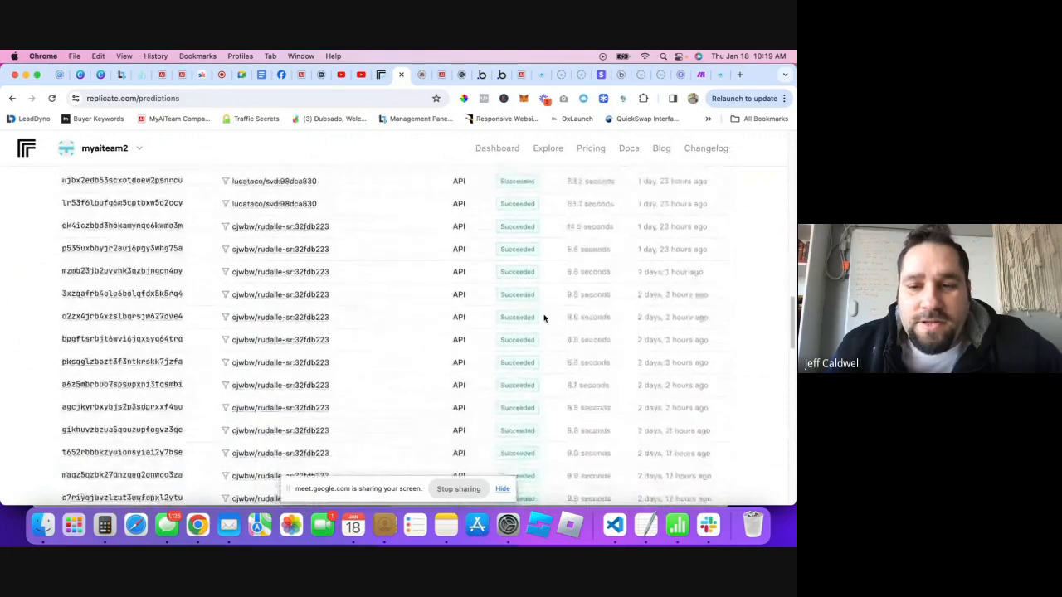
scroll(547, 317, down, 15)
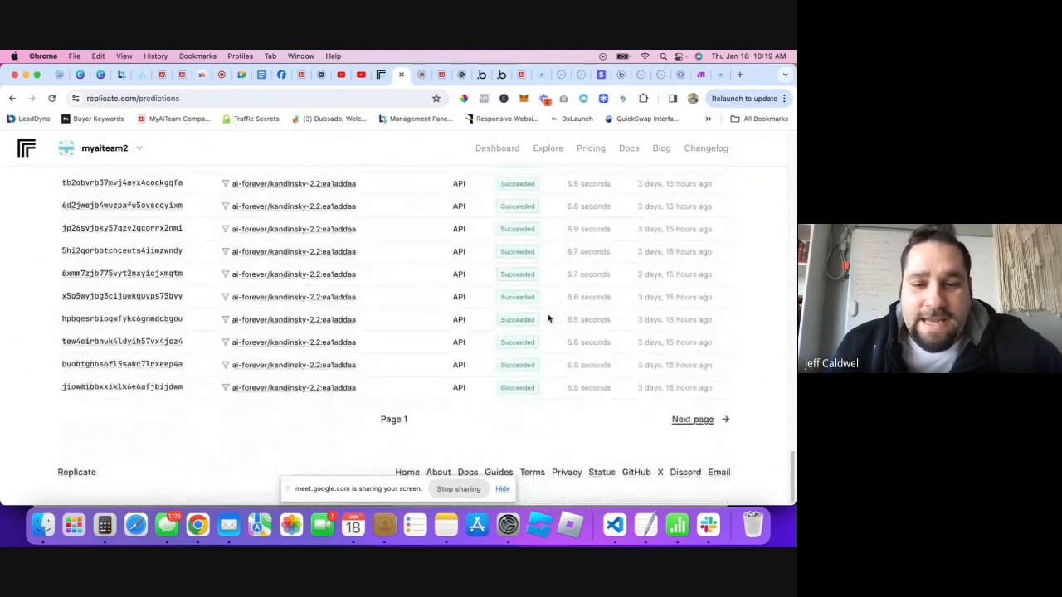
scroll(552, 316, up, 20)
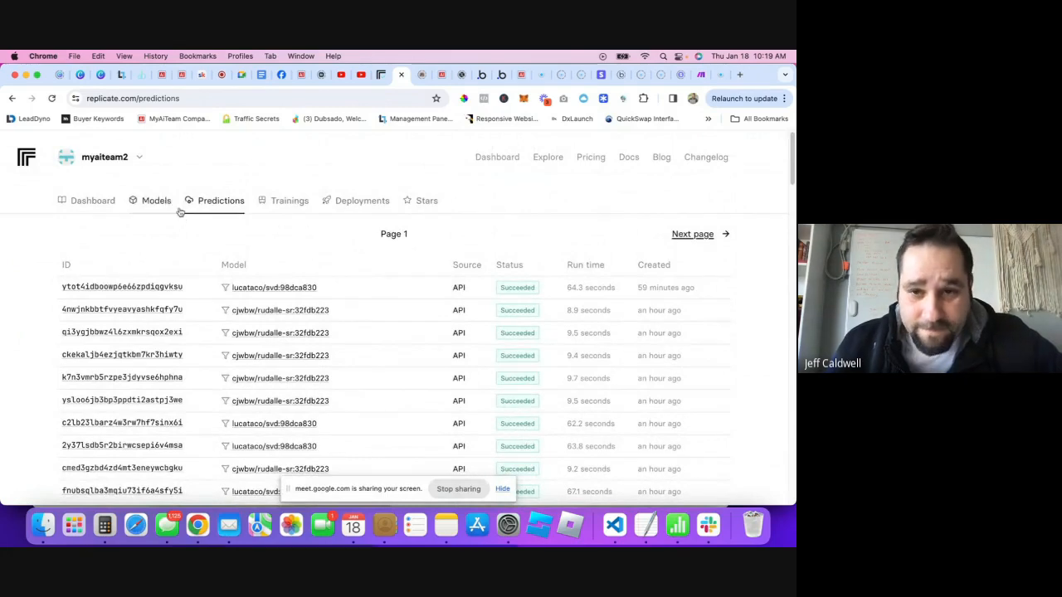
- Browse Replicate's Explore page featuring jd7h/photomaker, piddnad/ddcolor and fofr/toolkit
click(545, 160)
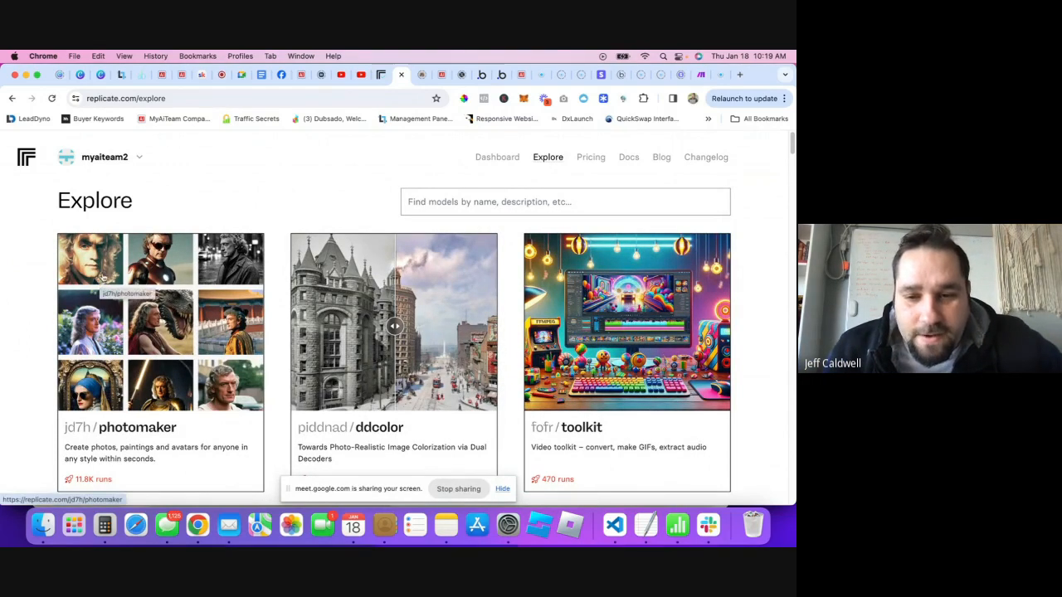
scroll(83, 295, down, 1)
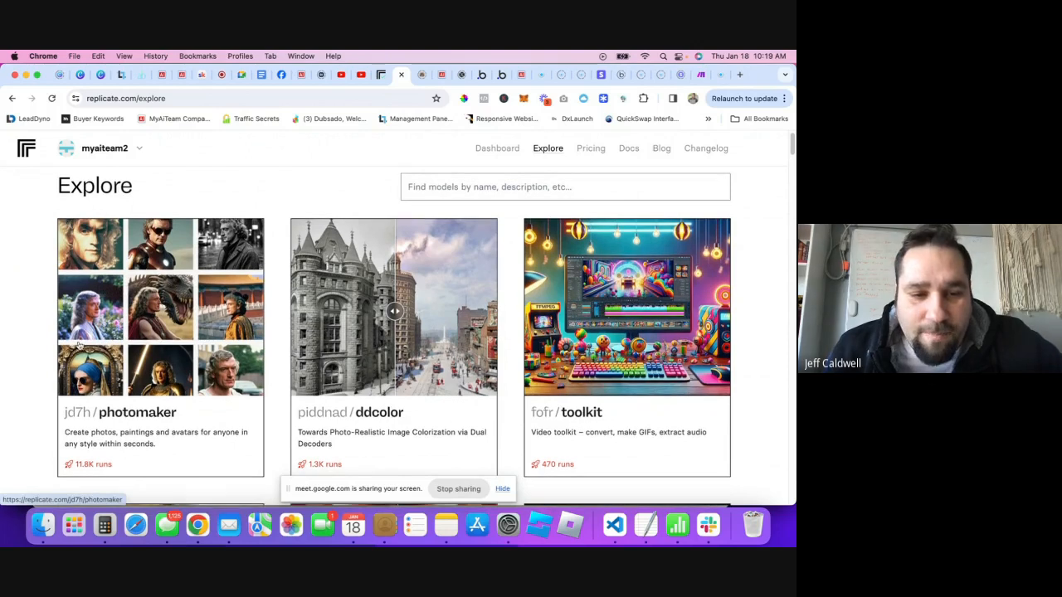
scroll(160, 433, down, 2)
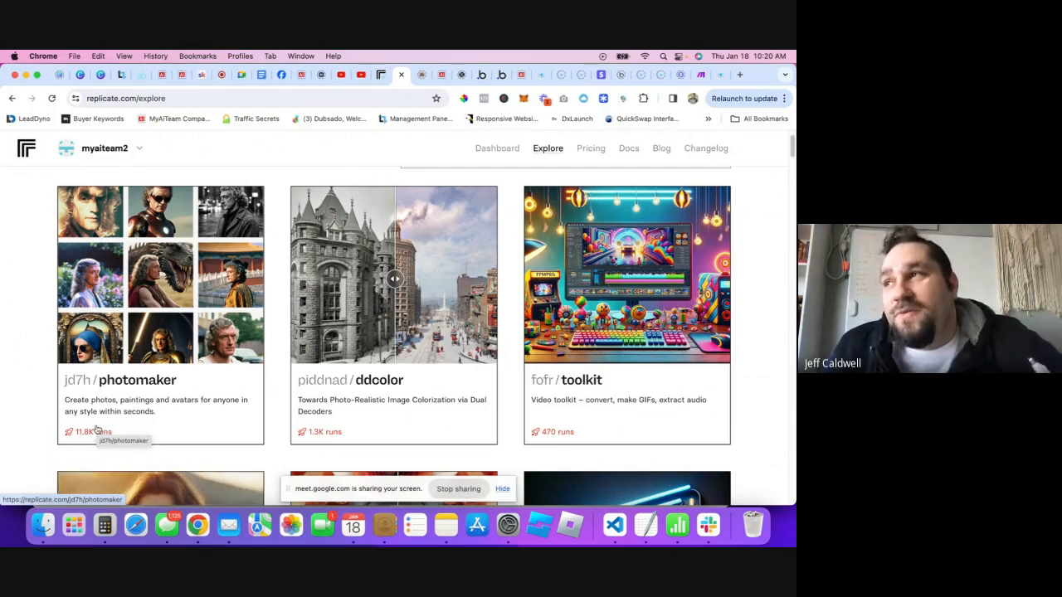
- Open the MyAiTeam dashboard, then the AI Leaderboard, and select the top user's AI level
click(177, 81)
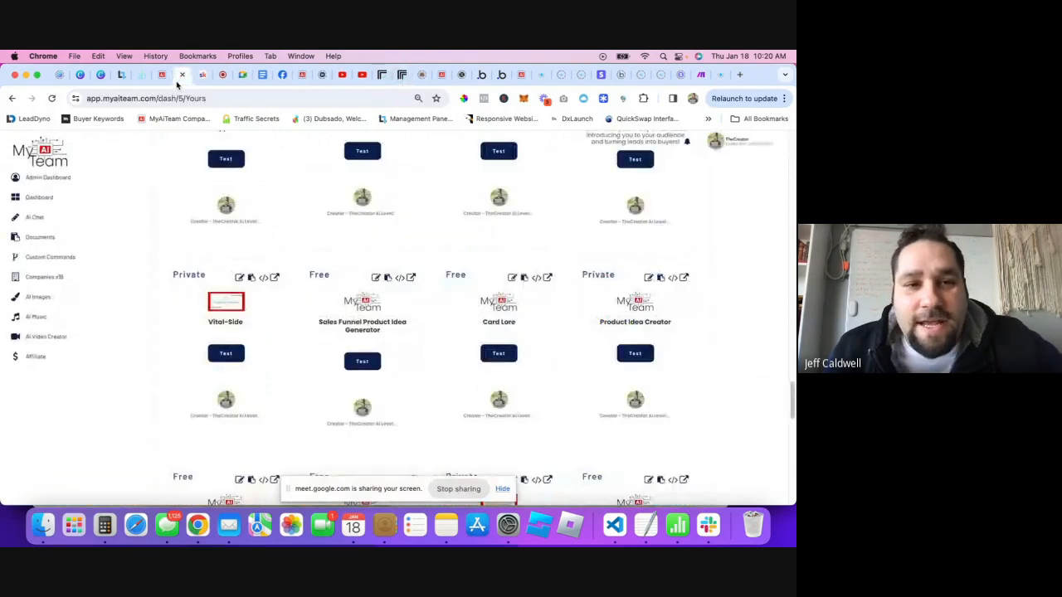
click(39, 198)
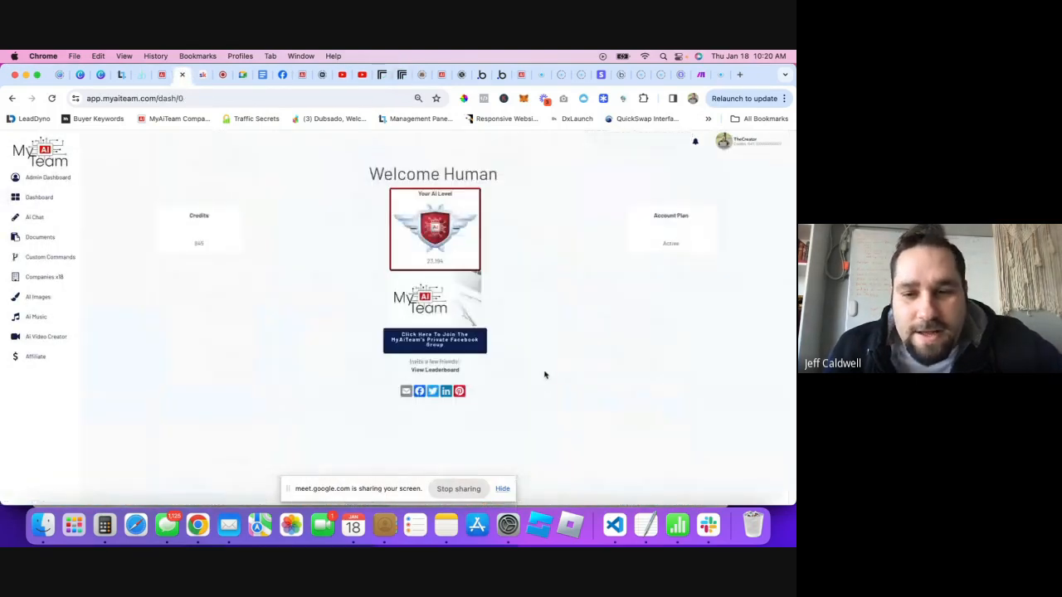
click(422, 371)
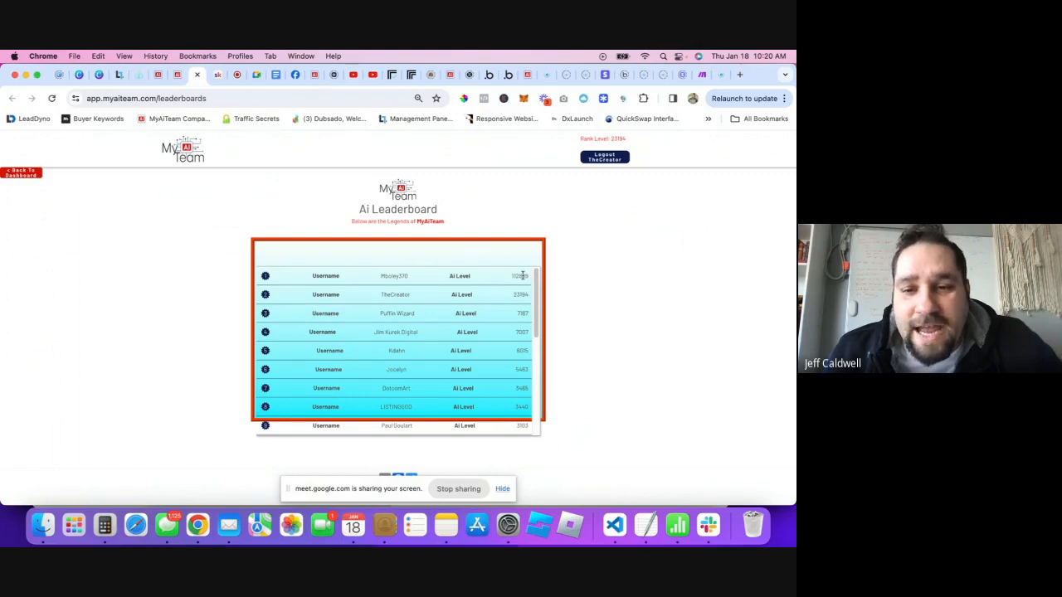
double_click(521, 276)
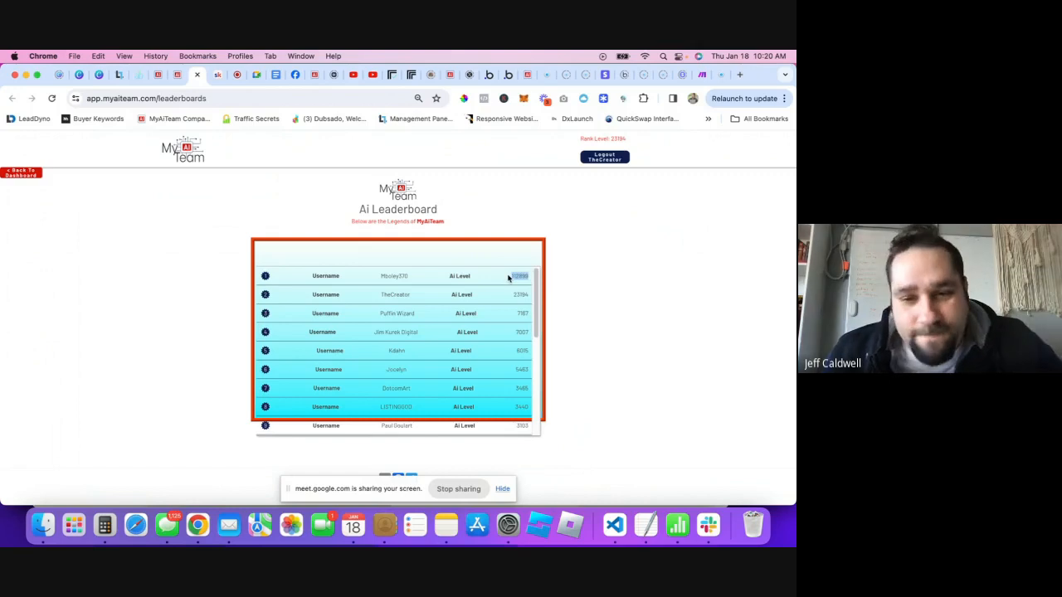
scroll(514, 290, down, 2)
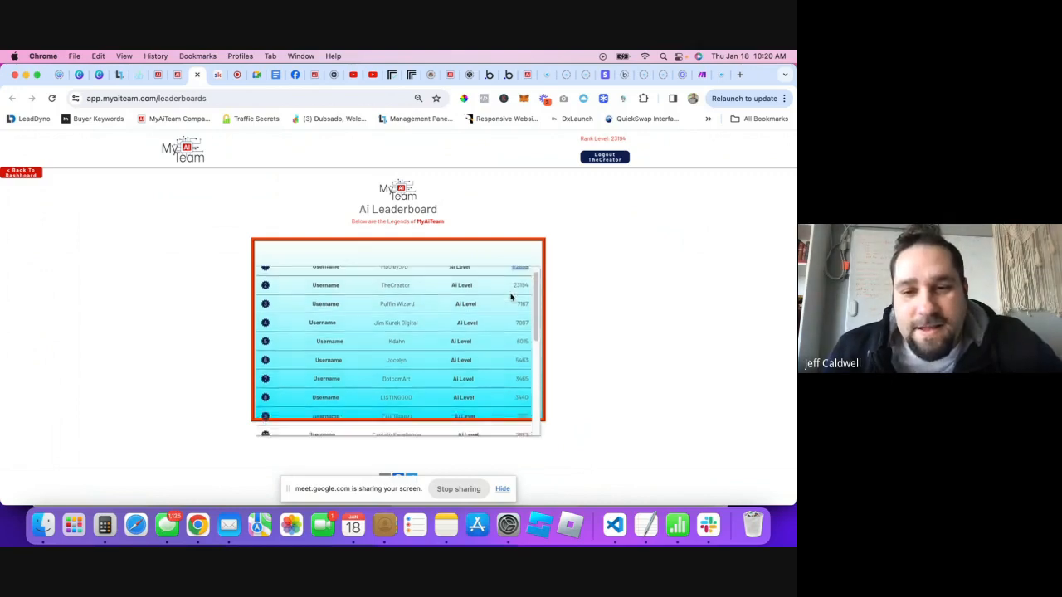
scroll(513, 295, up, 2)
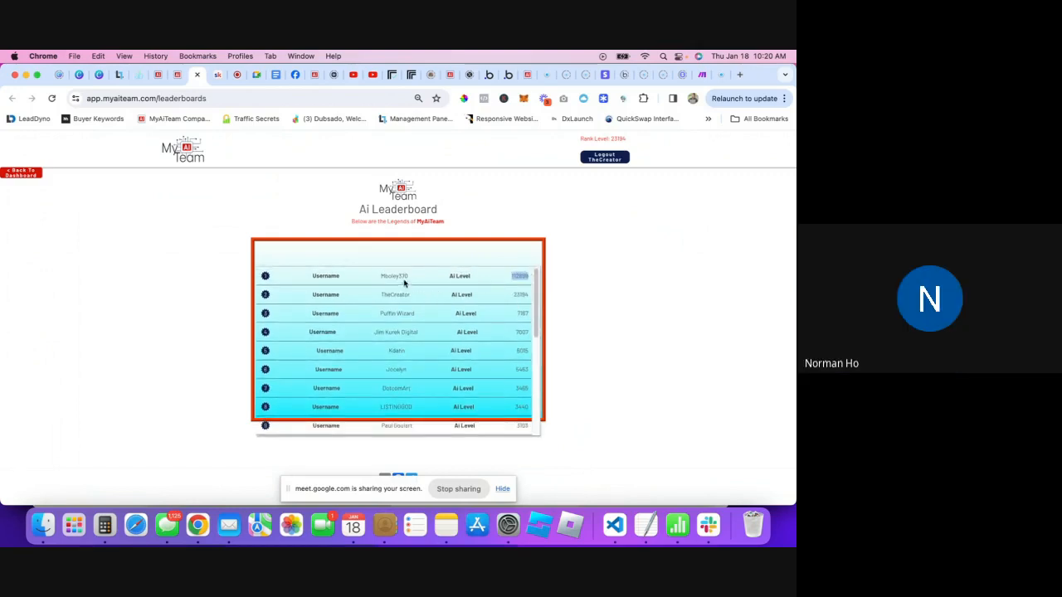
- Compare the leaderboard's top row with the dashboard, ending on the dashboard
click(175, 76)
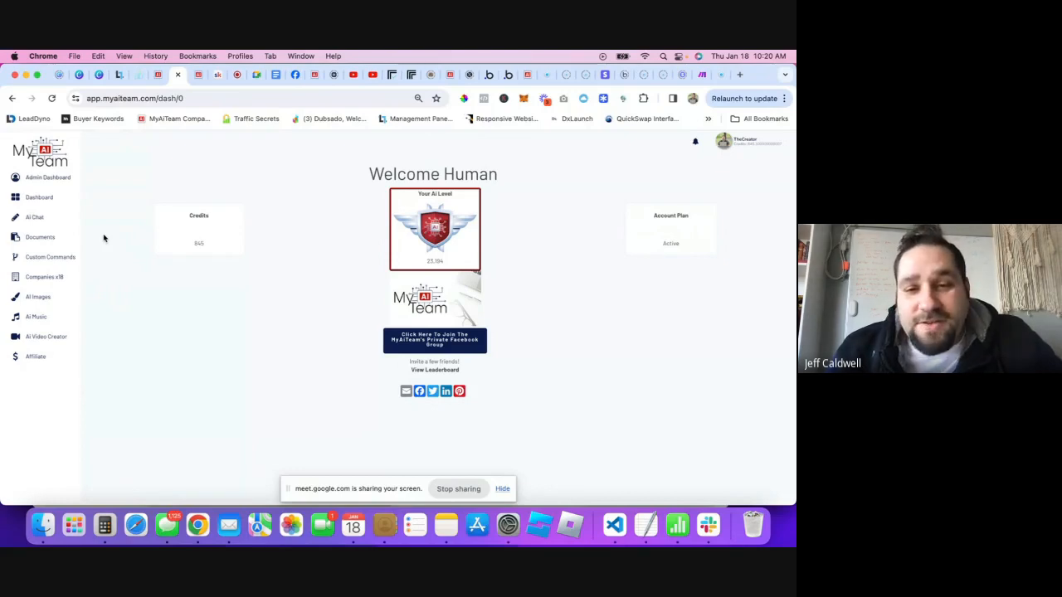
click(198, 74)
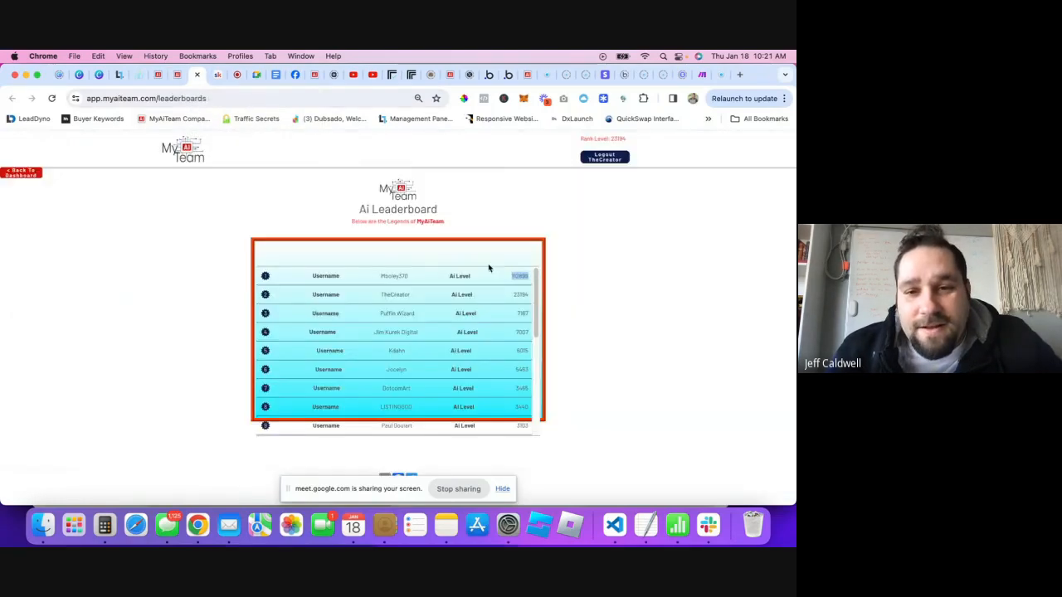
drag(394, 276, 408, 277)
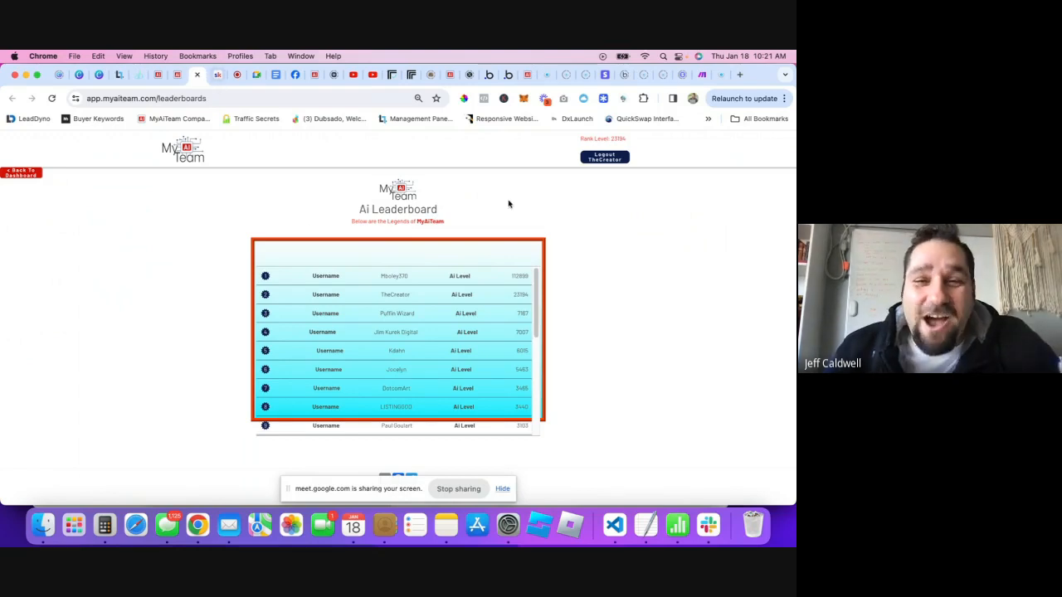
click(179, 78)
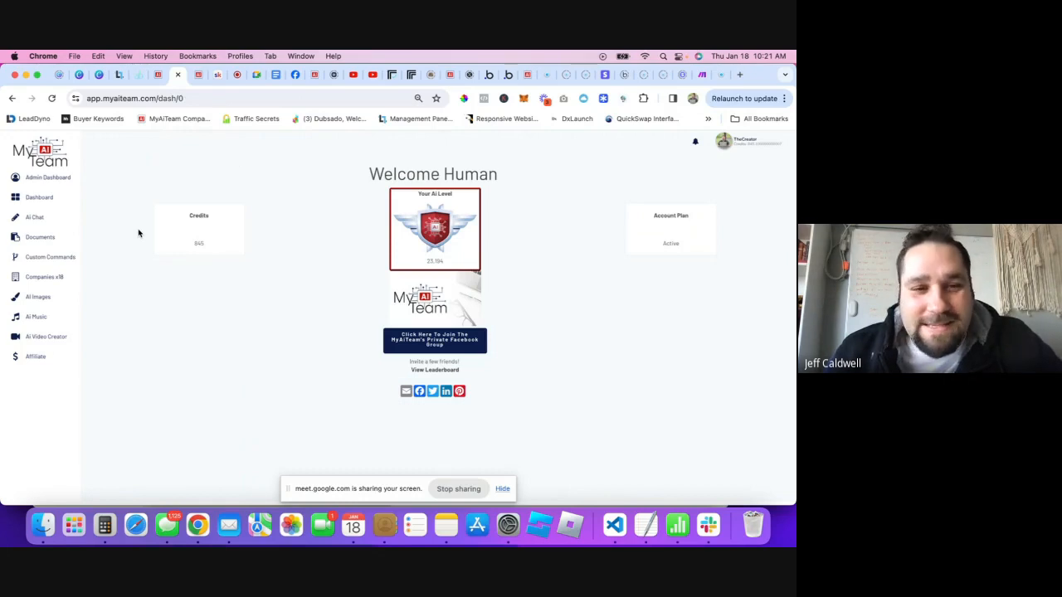
- Bring the replicate.com/explore tab back to the front
click(411, 75)
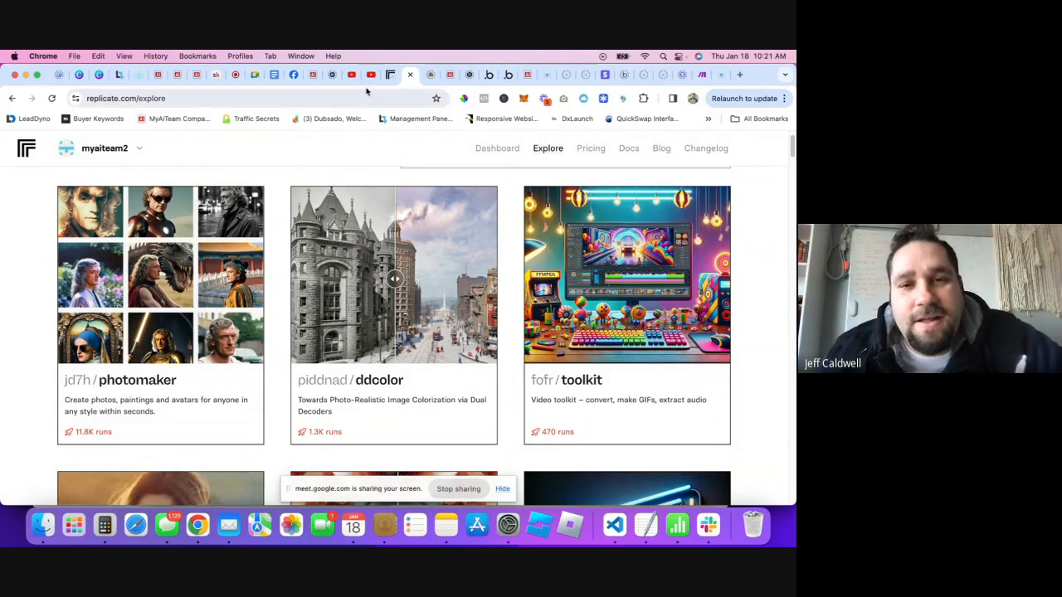
- Return to the app.myaiteam.com/dash/0 dashboard tab
click(310, 75)
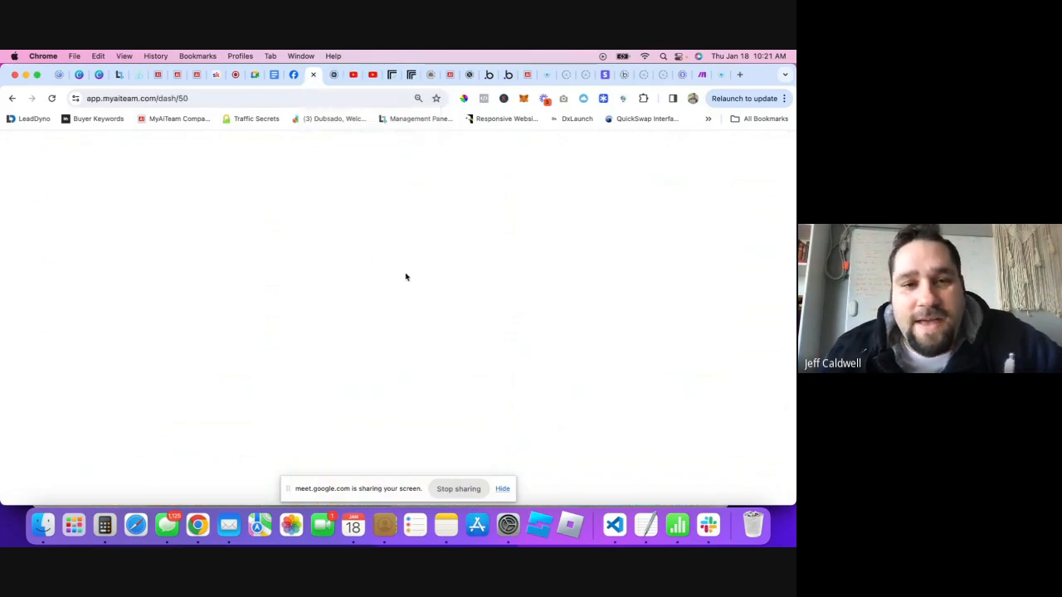
click(171, 76)
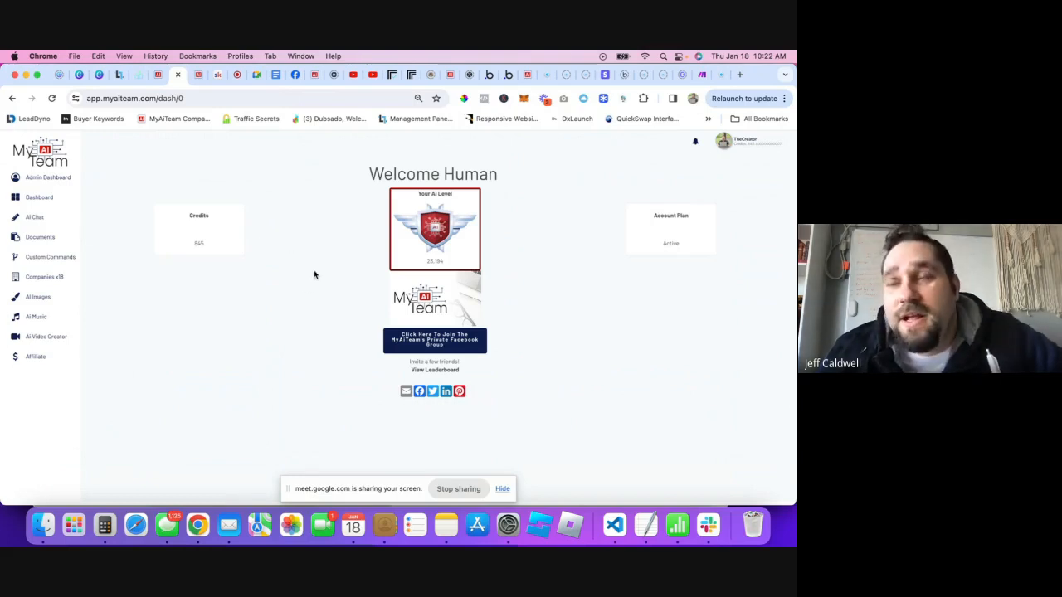
- Open Replicate's Pricing page and find the hardware rates, e.g. Nvidia A40 at $0.000575/sec
click(407, 75)
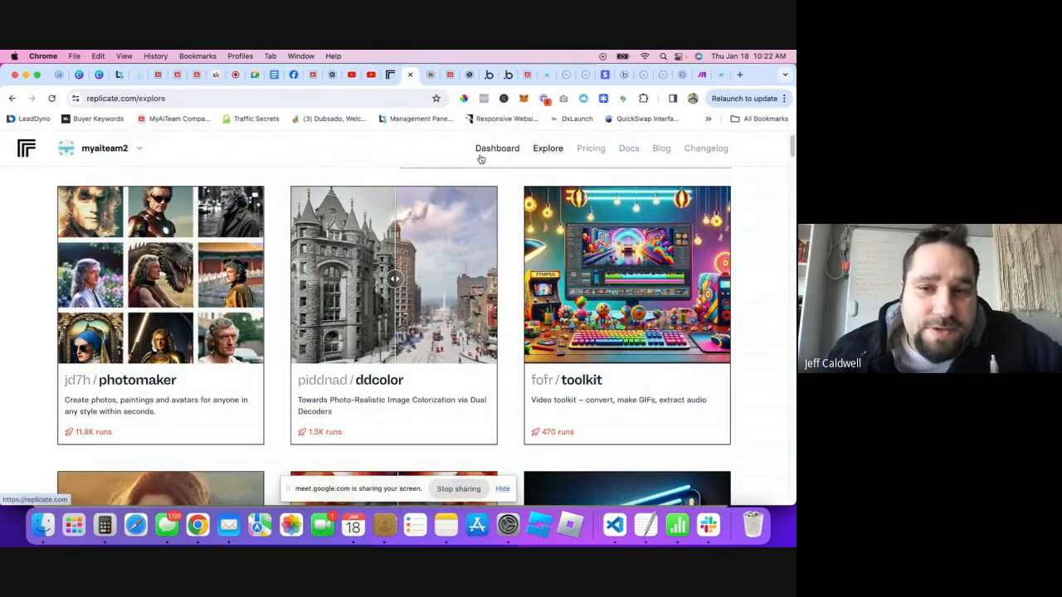
click(575, 148)
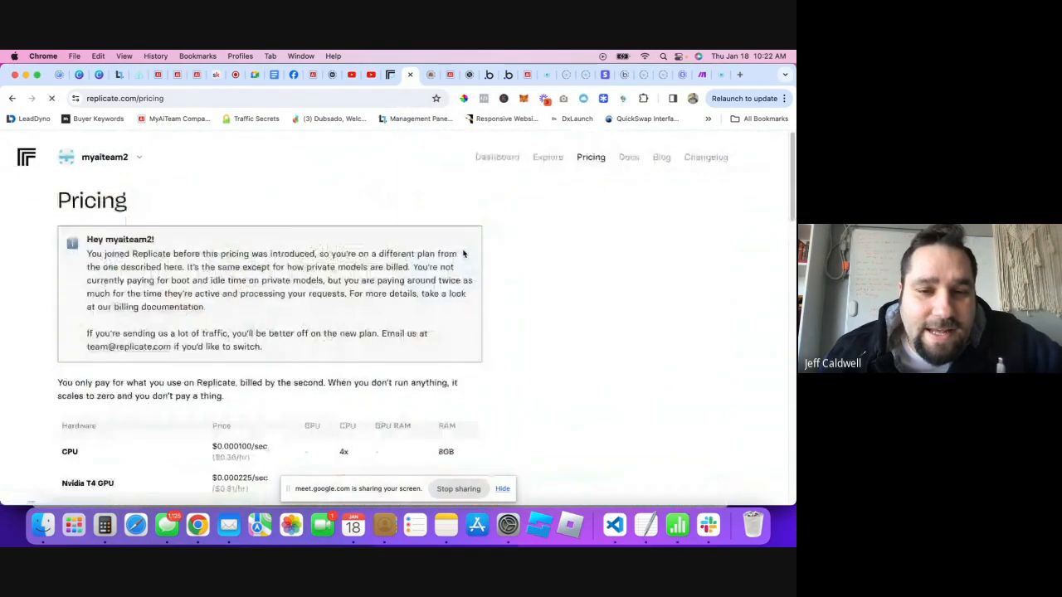
scroll(280, 411, down, 5)
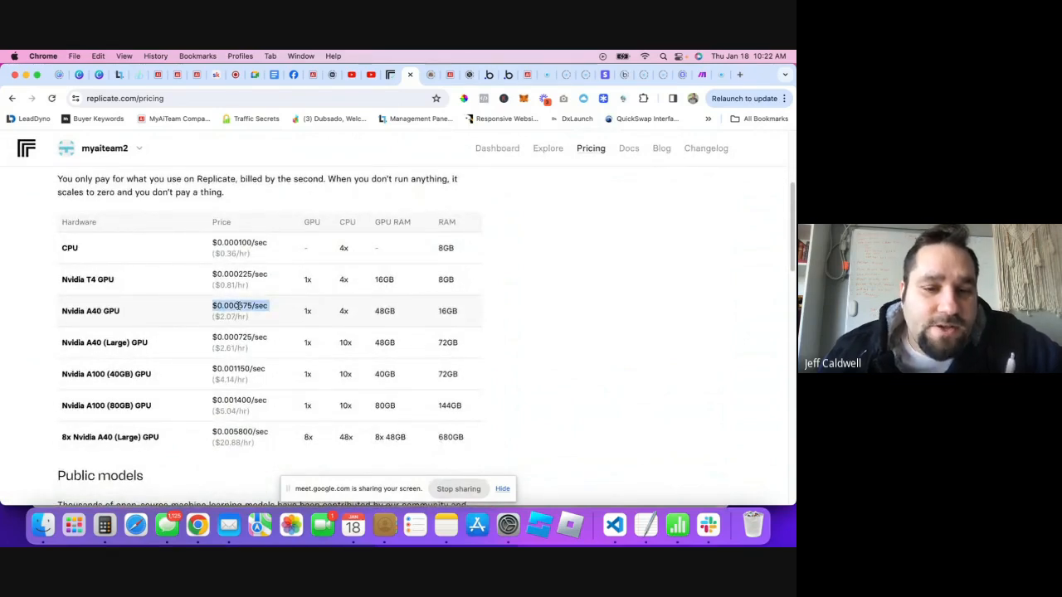
scroll(239, 305, down, 1)
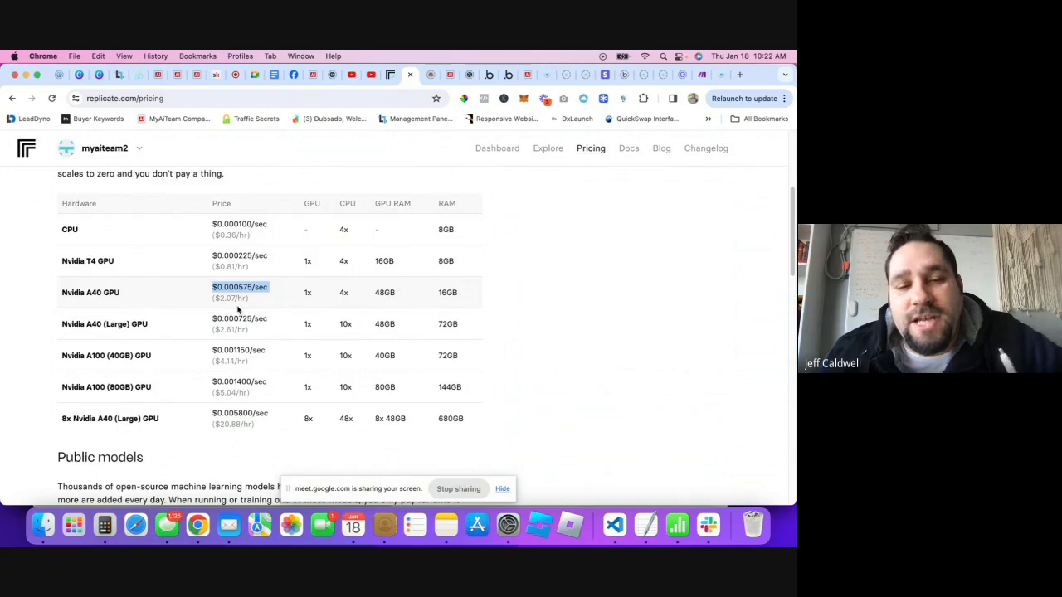
scroll(349, 249, up, 5)
click(548, 157)
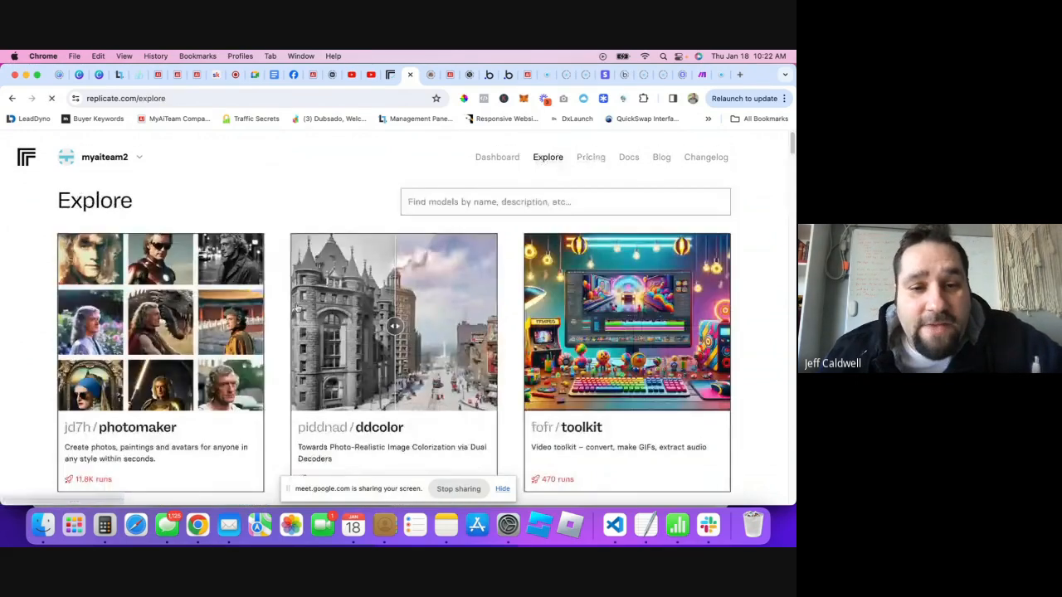
scroll(166, 332, down, 2)
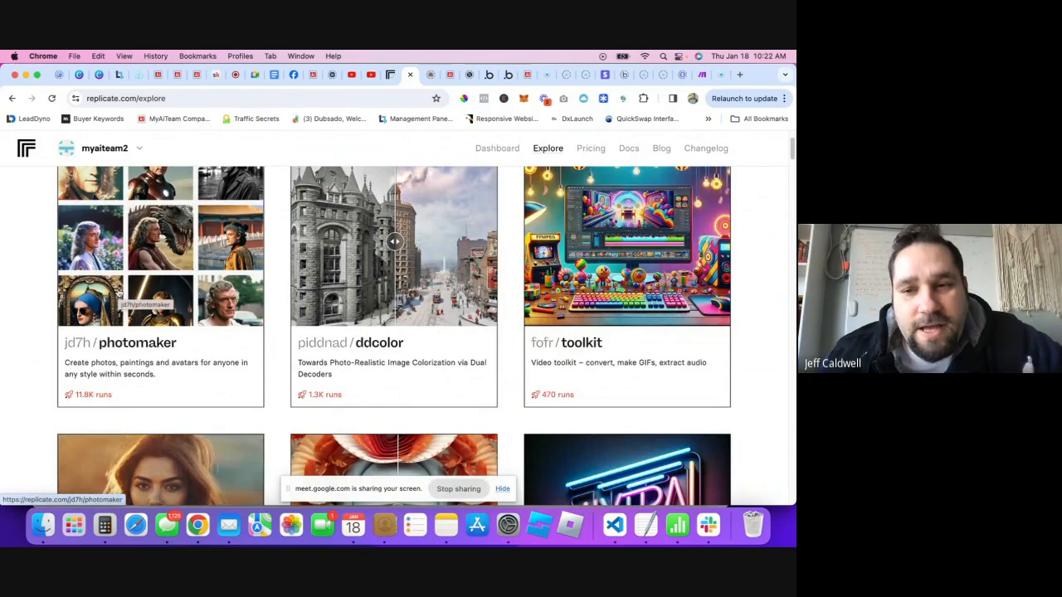
scroll(214, 319, up, 1)
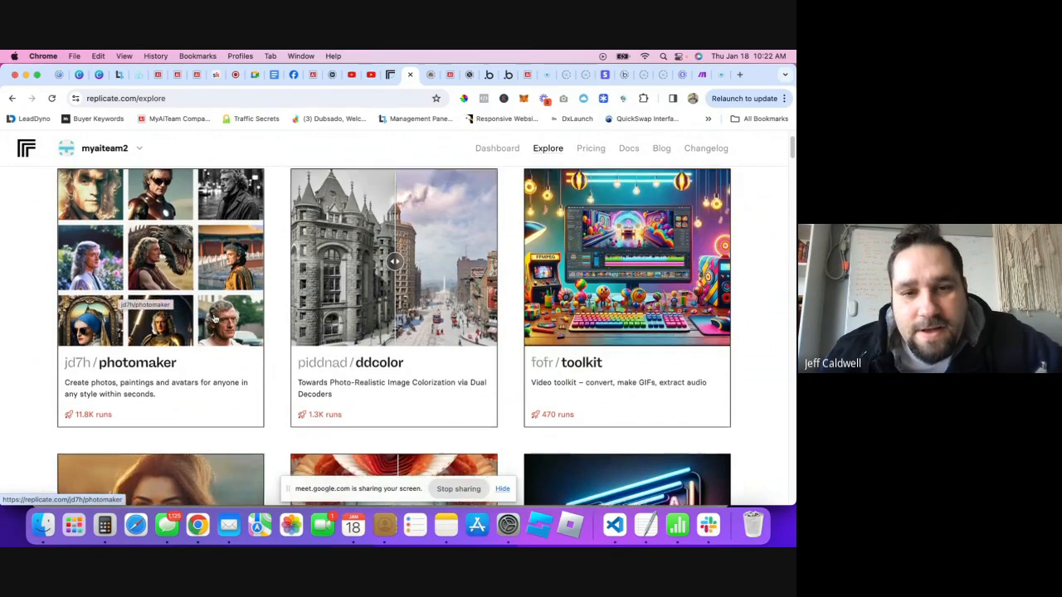
scroll(249, 323, up, 2)
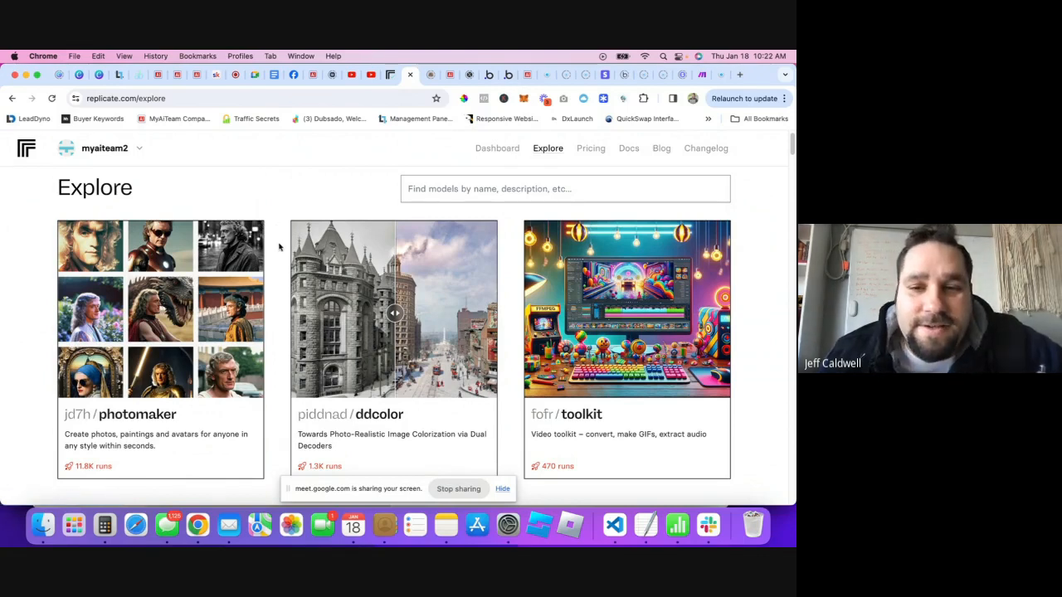
scroll(279, 247, down, 2)
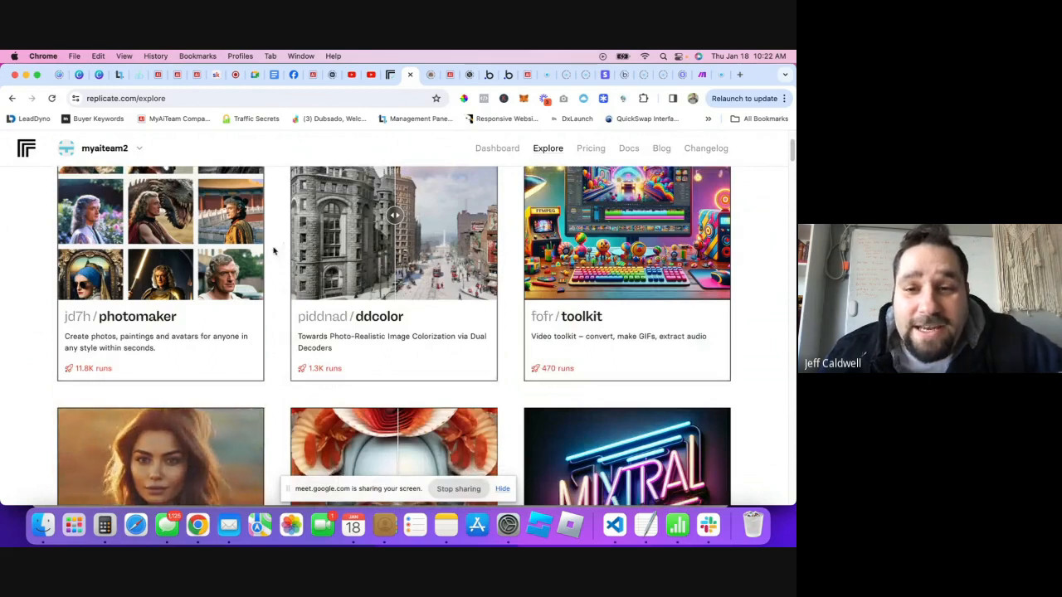
scroll(259, 270, down, 2)
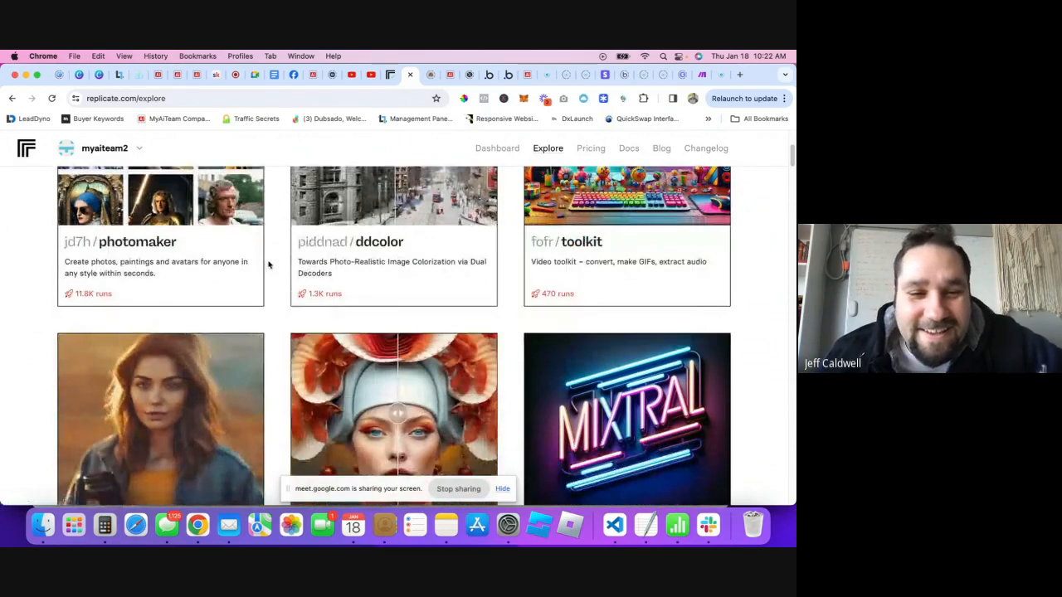
scroll(271, 266, up, 2)
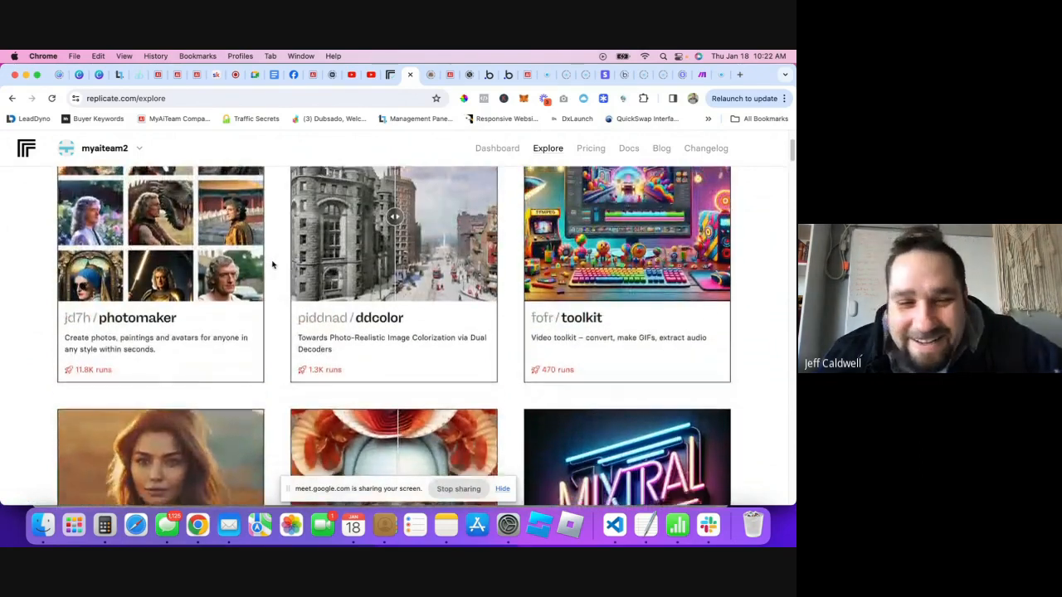
scroll(273, 261, down, 2)
scroll(431, 314, up, 4)
scroll(432, 314, down, 2)
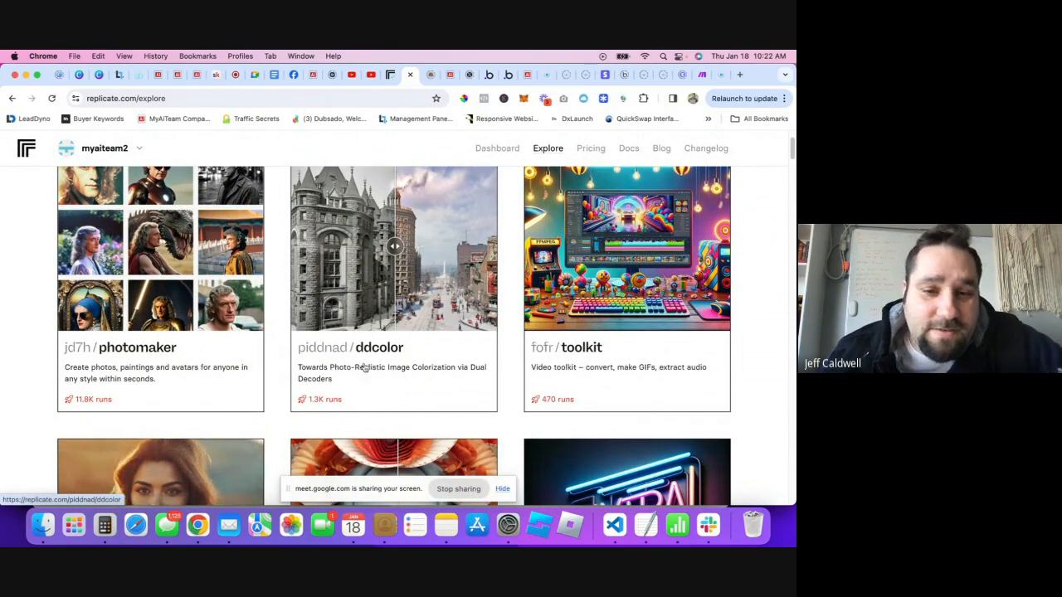
scroll(386, 307, down, 7)
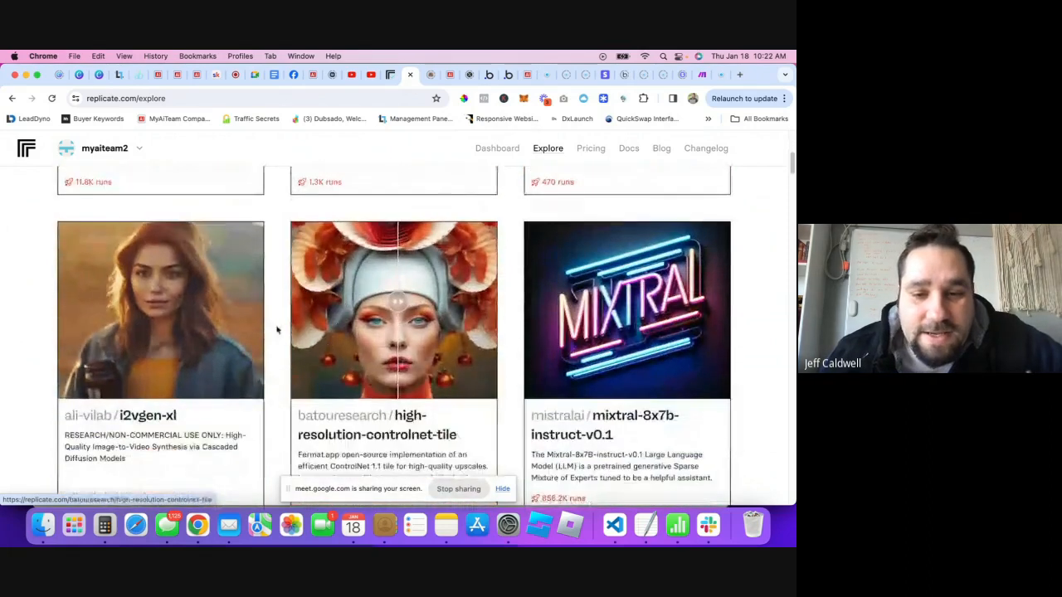
scroll(131, 238, up, 1)
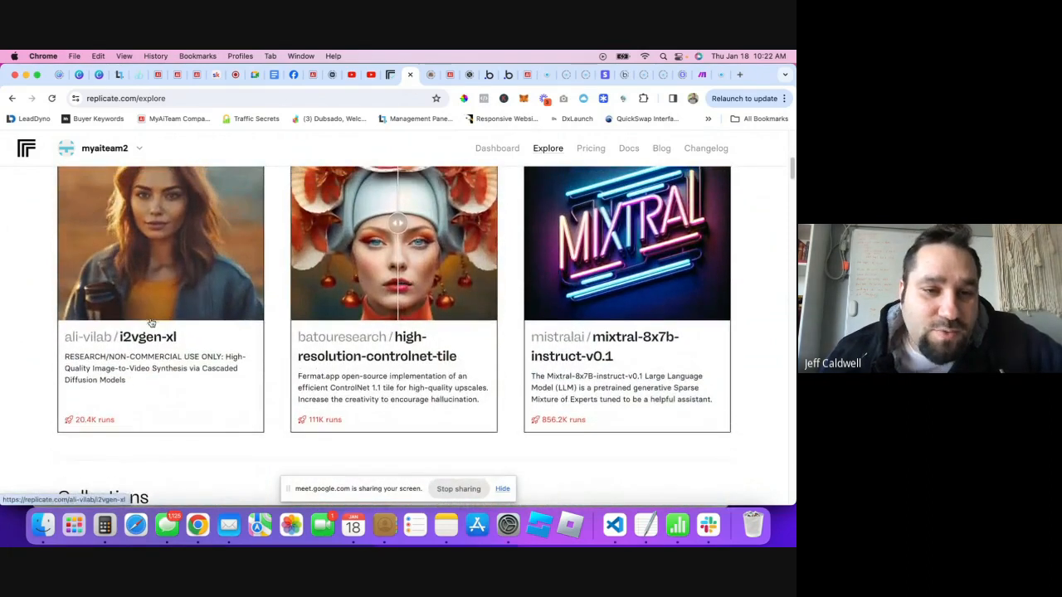
scroll(131, 238, up, 2)
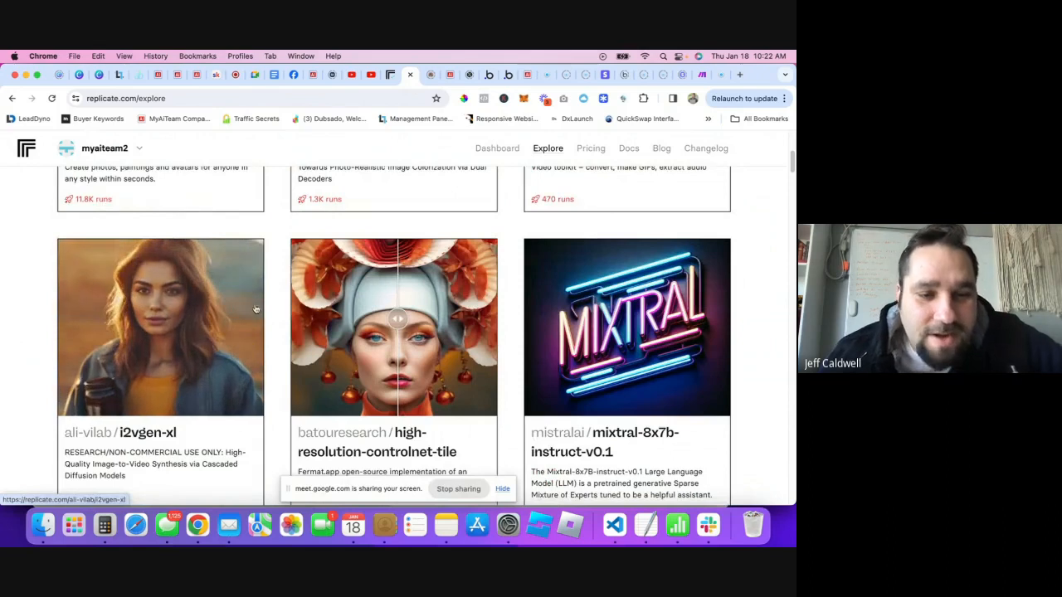
scroll(259, 311, down, 8)
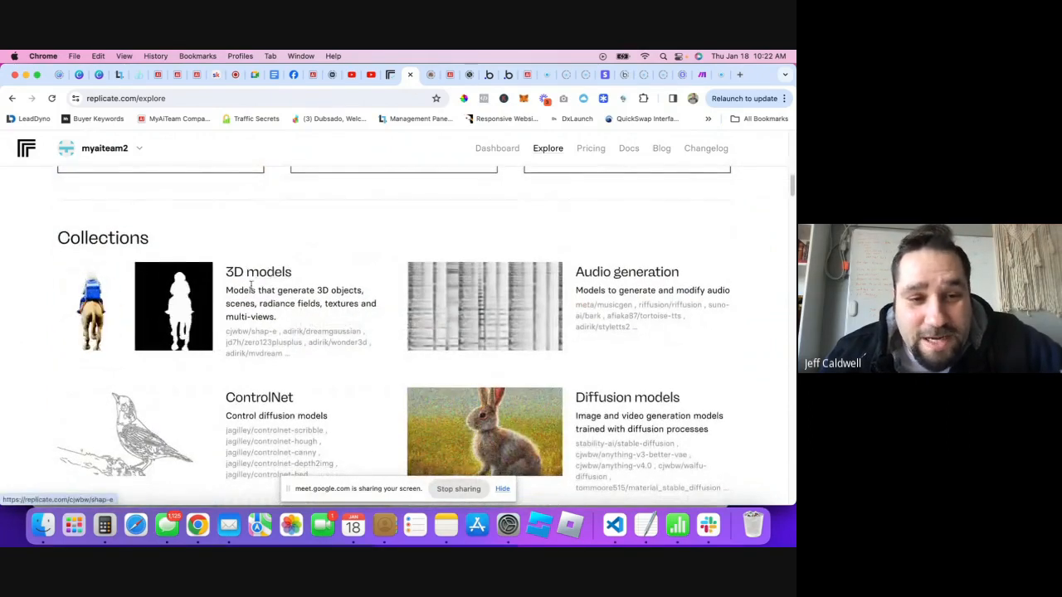
scroll(312, 288, down, 1)
scroll(312, 288, down, 1)
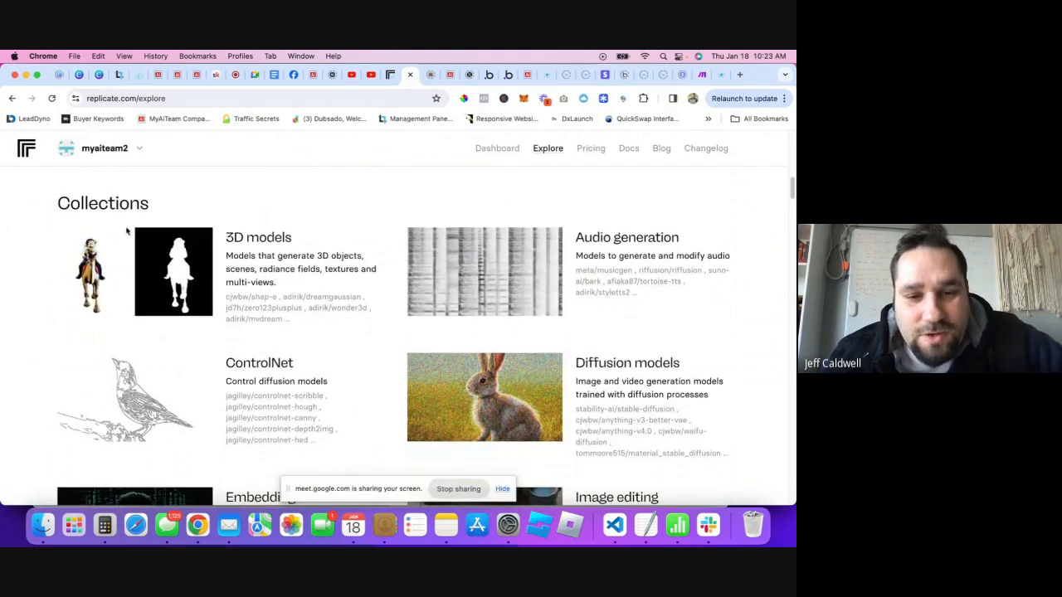
right_click(261, 241)
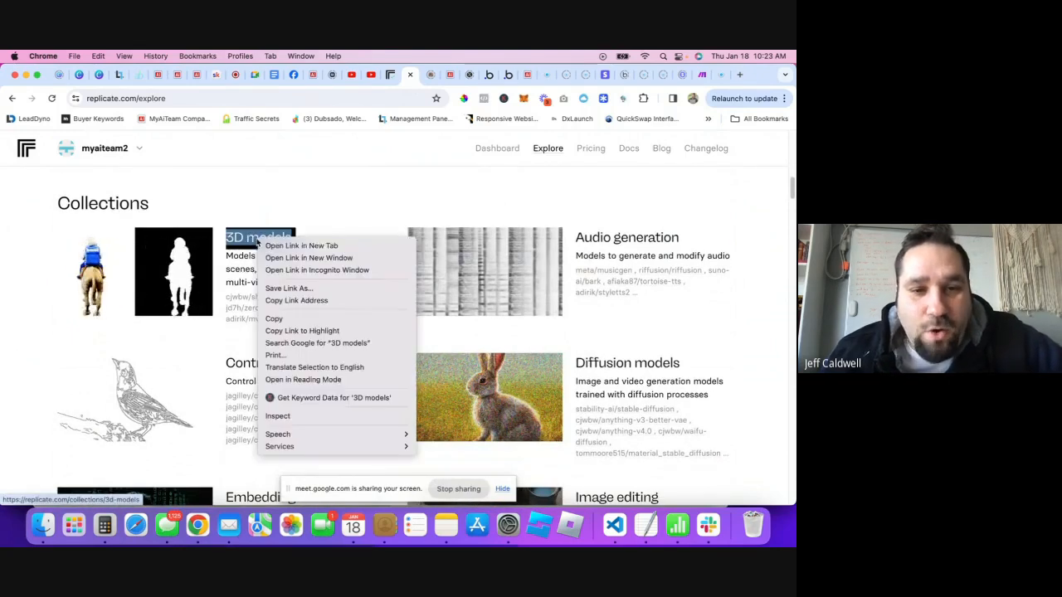
click(339, 225)
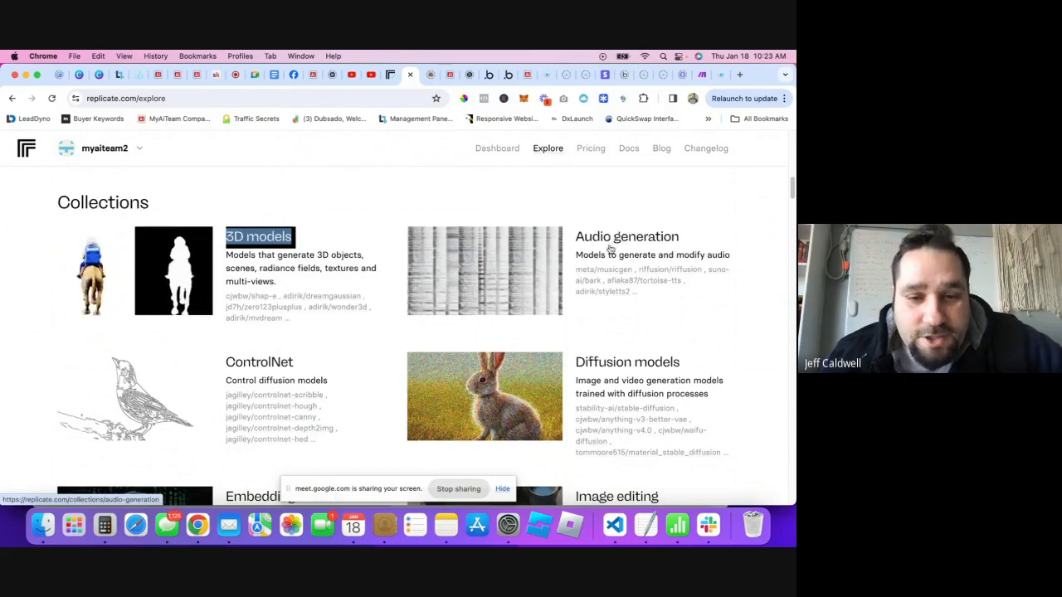
scroll(324, 278, down, 2)
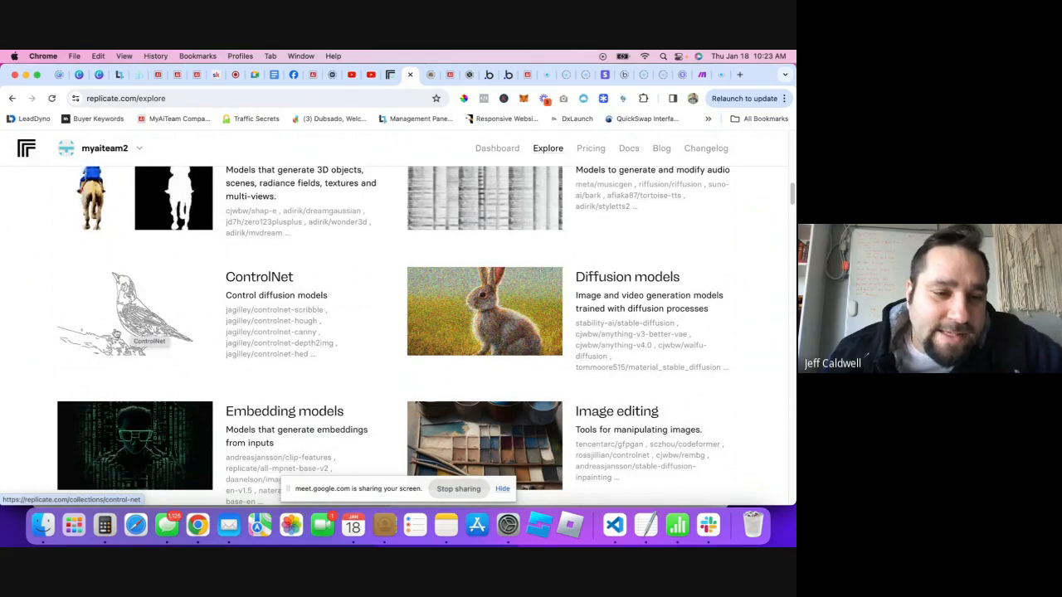
scroll(372, 294, down, 2)
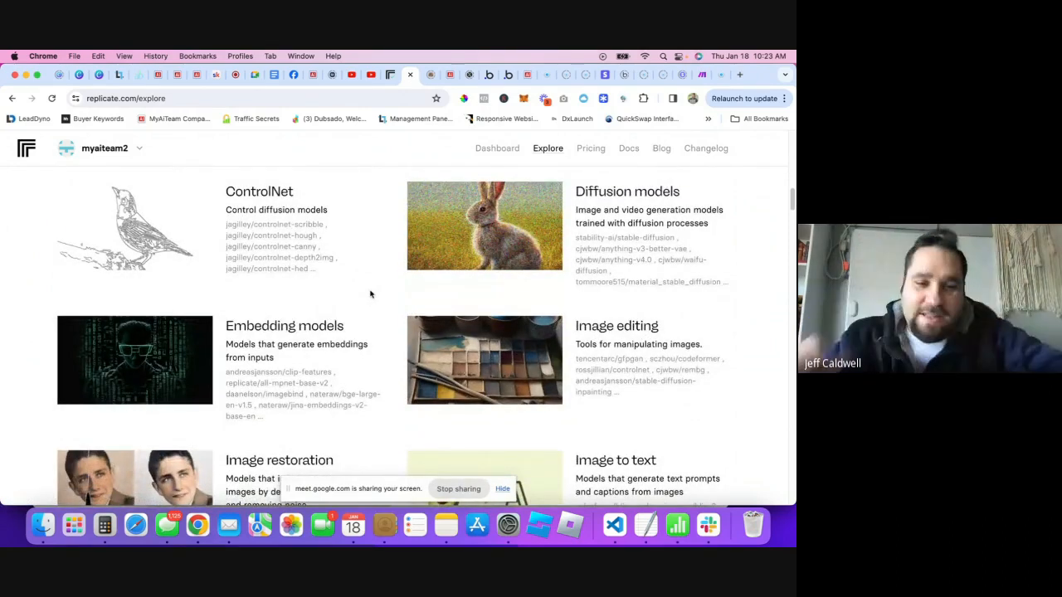
scroll(346, 370, down, 1)
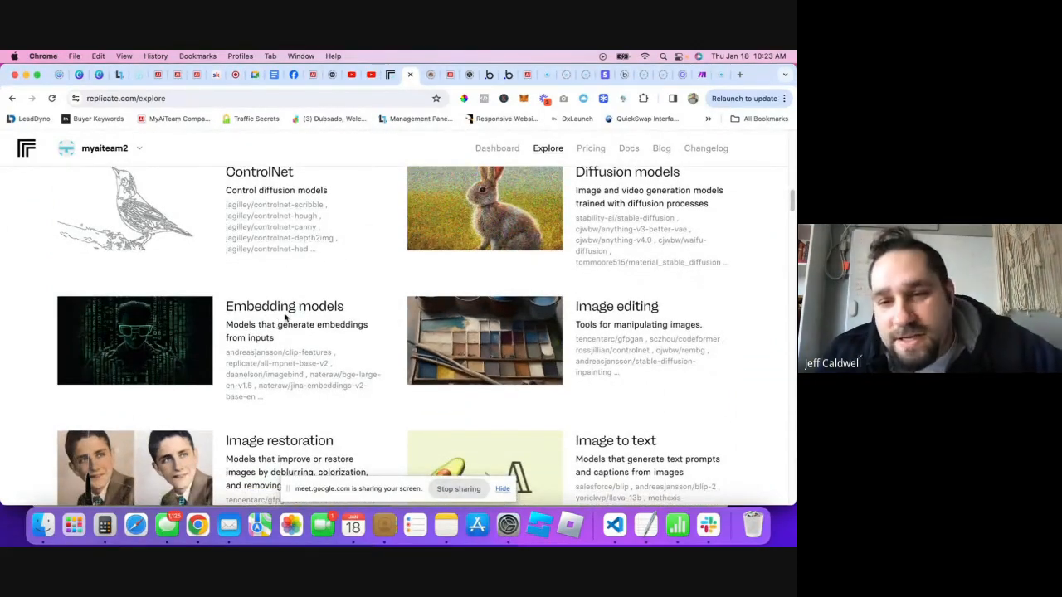
scroll(287, 309, down, 10)
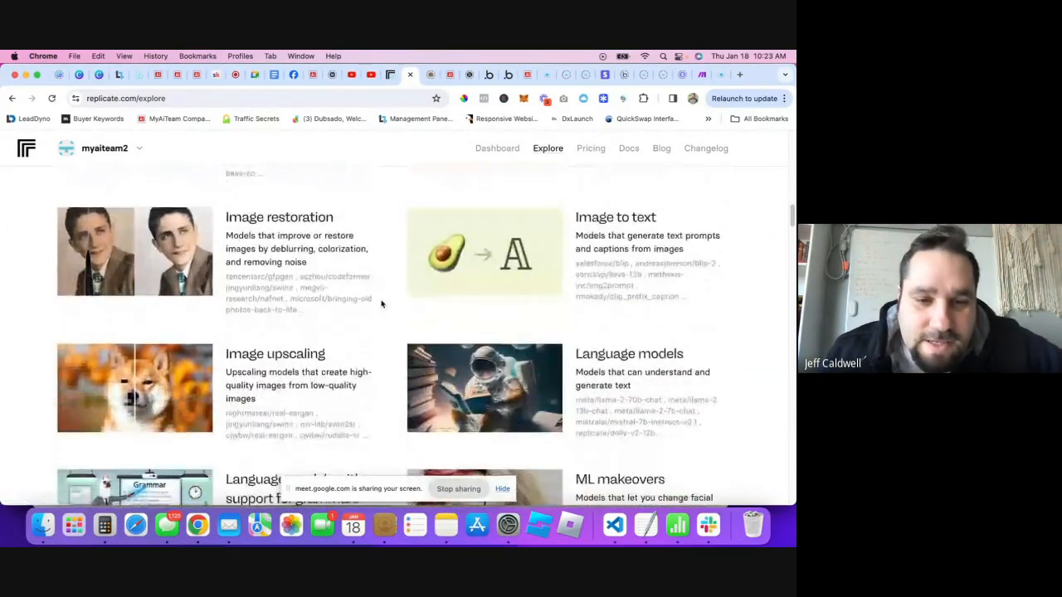
scroll(315, 258, down, 10)
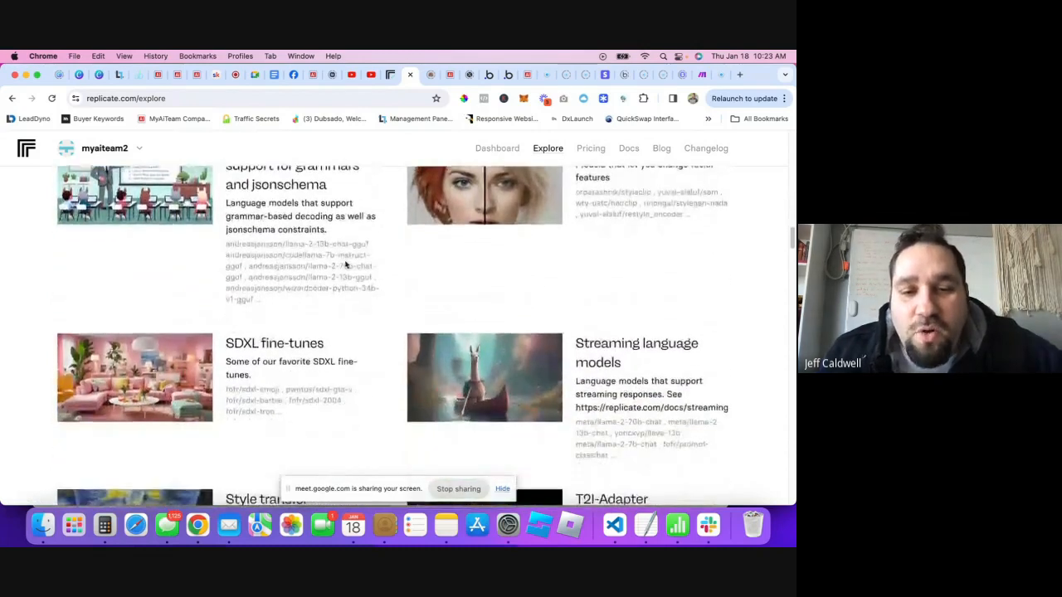
scroll(355, 277, down, 5)
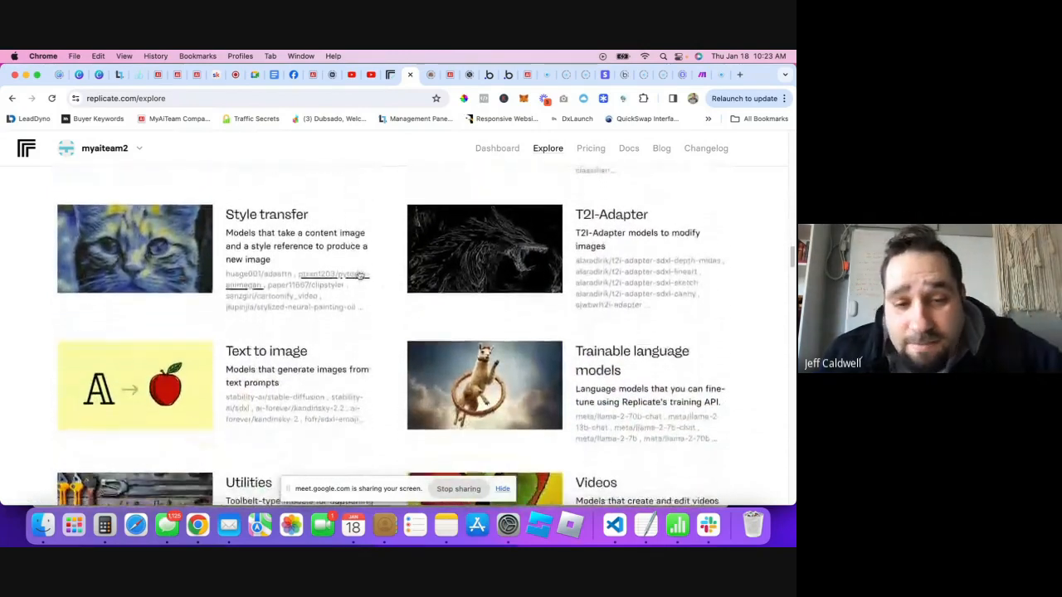
scroll(360, 275, down, 10)
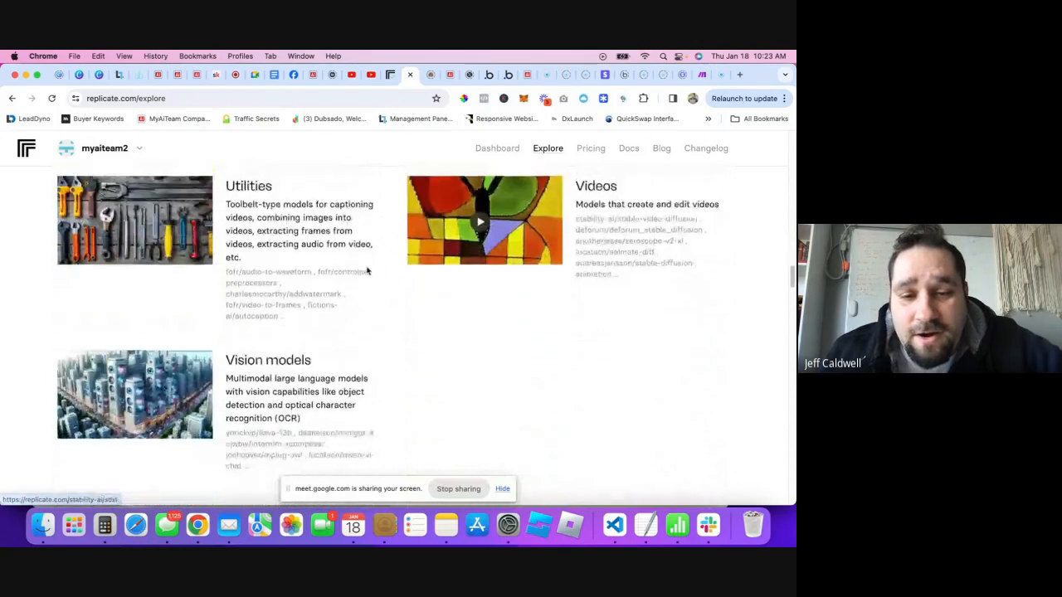
scroll(356, 265, down, 1)
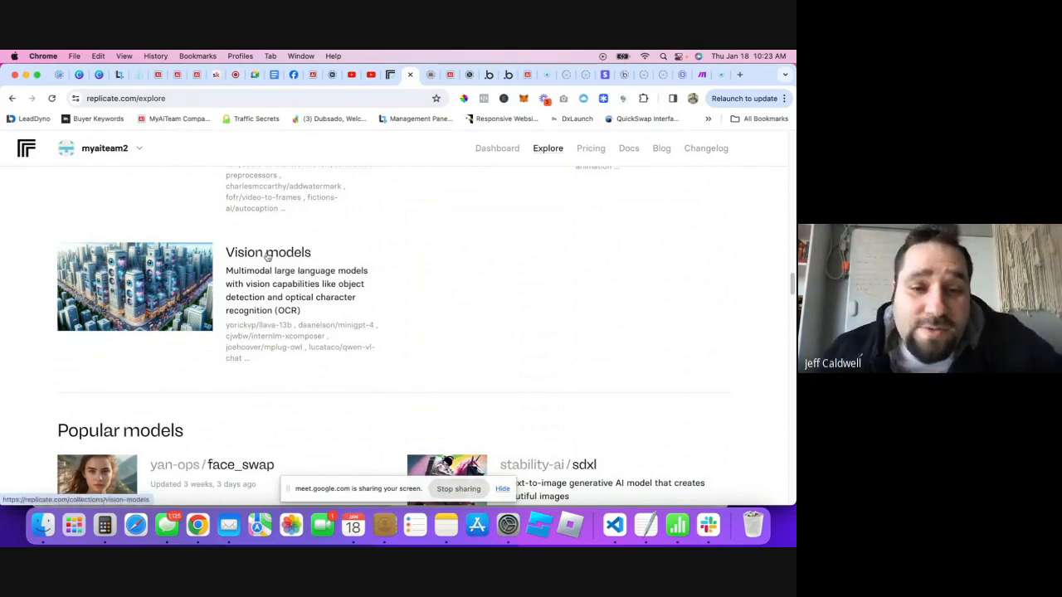
scroll(462, 256, down, 5)
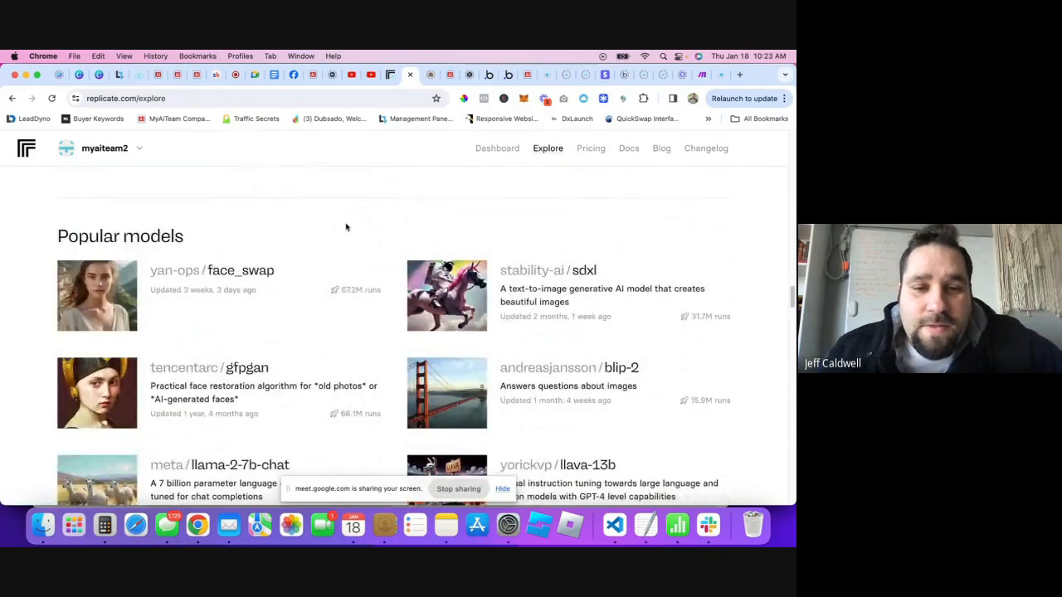
scroll(354, 309, down, 4)
scroll(332, 238, up, 2)
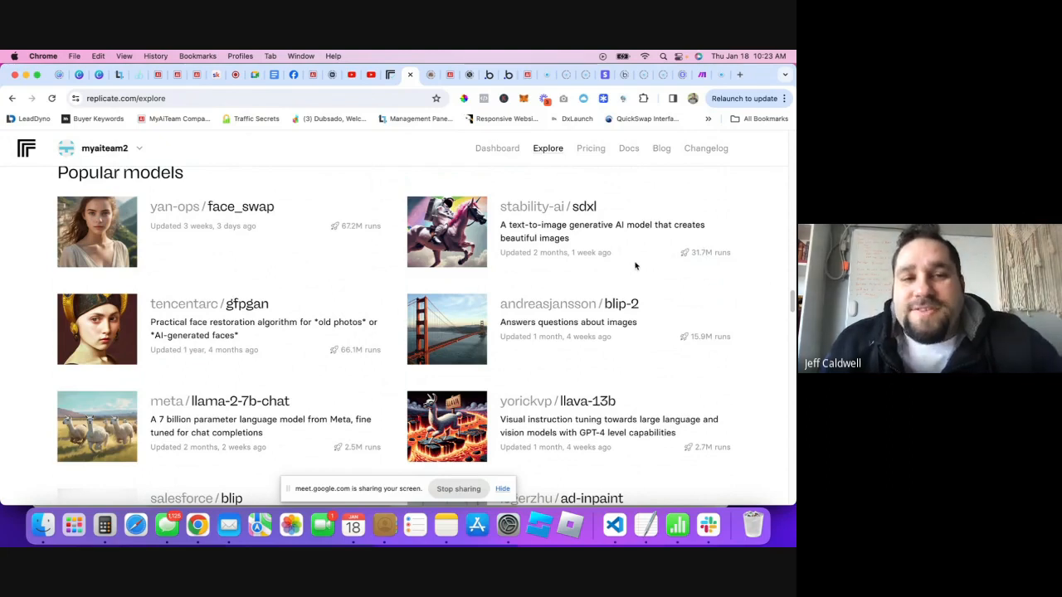
scroll(636, 266, down, 2)
scroll(635, 266, down, 6)
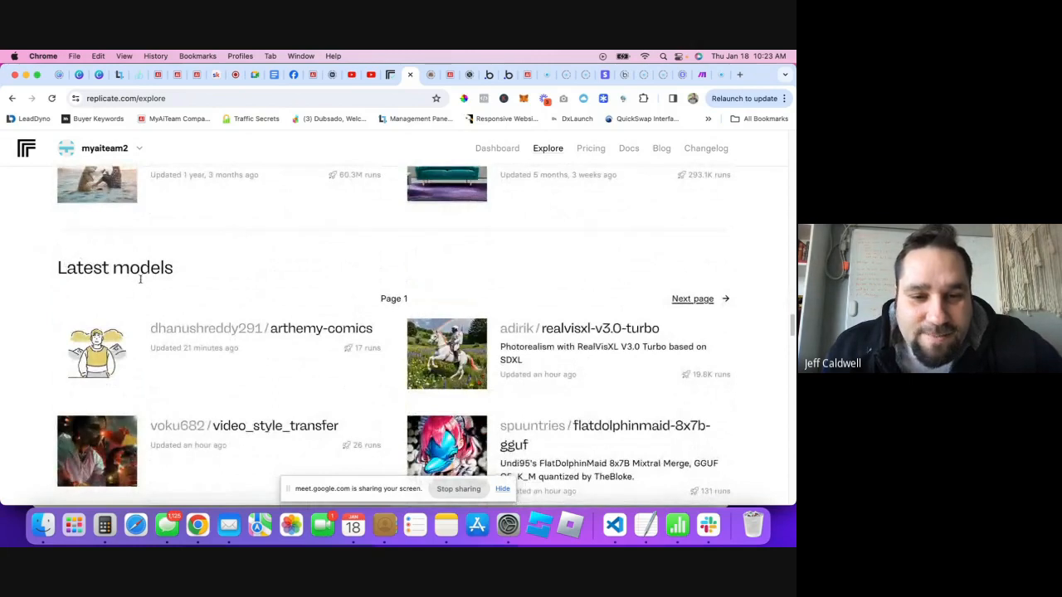
- Scroll the Latest models to erium/whisperx and highlight its 'Automatic Speech Recognition' description
scroll(268, 235, down, 2)
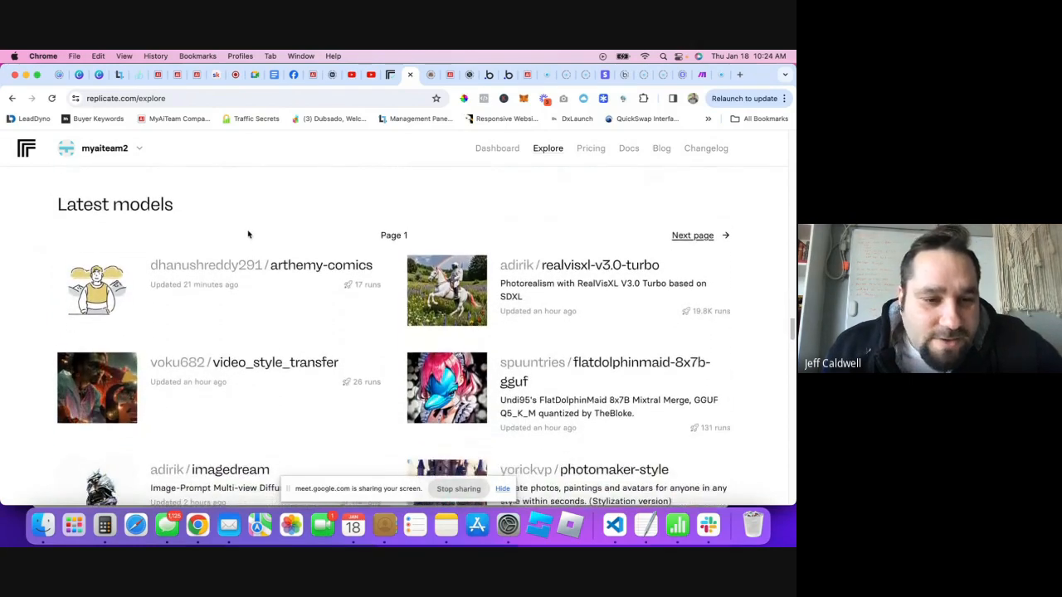
scroll(301, 221, down, 2)
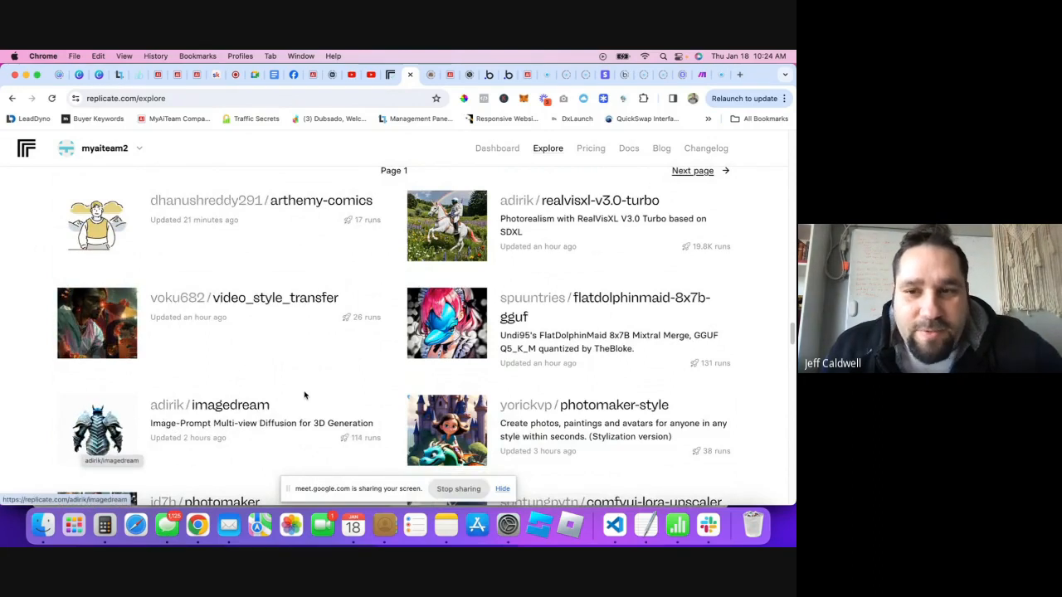
scroll(308, 393, up, 2)
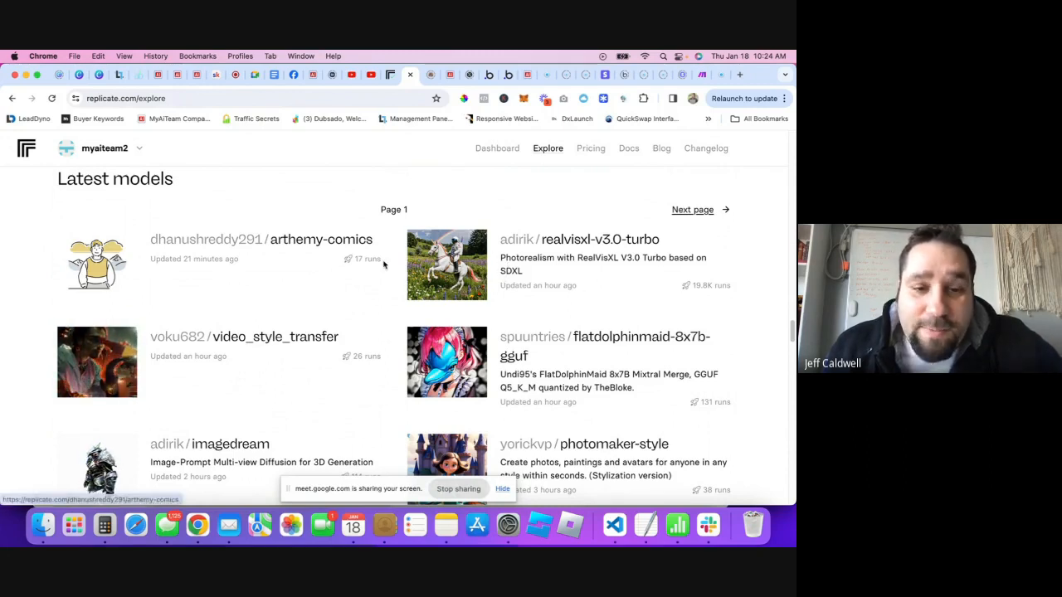
scroll(395, 369, down, 4)
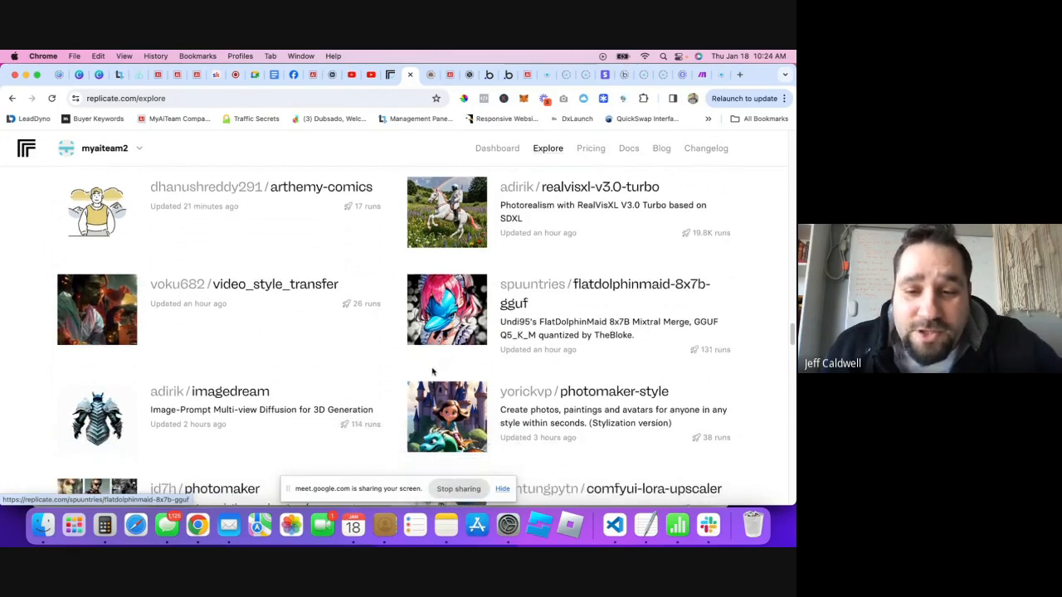
scroll(402, 347, down, 3)
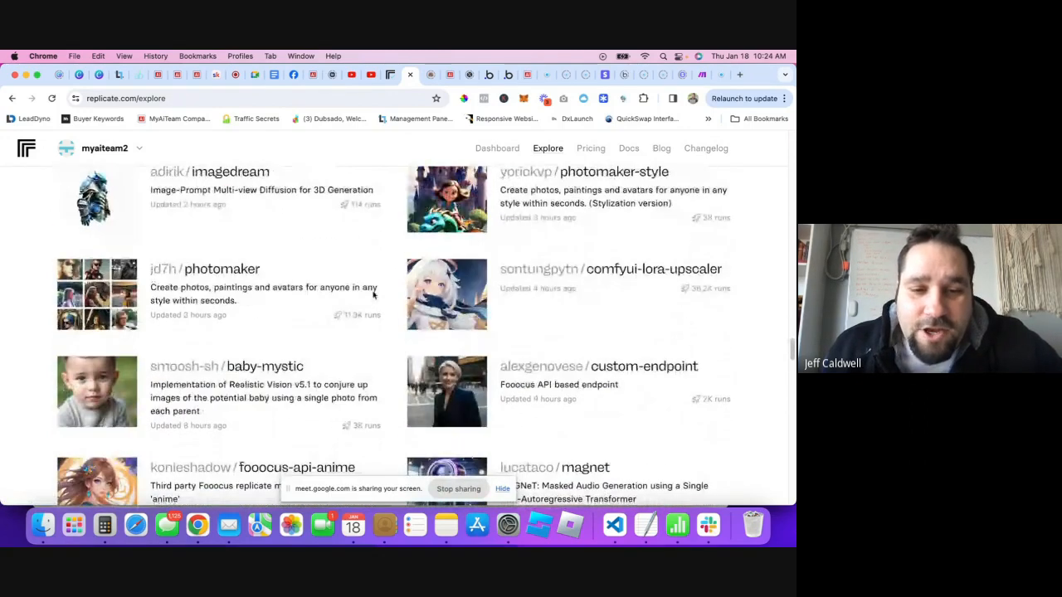
scroll(441, 348, down, 2)
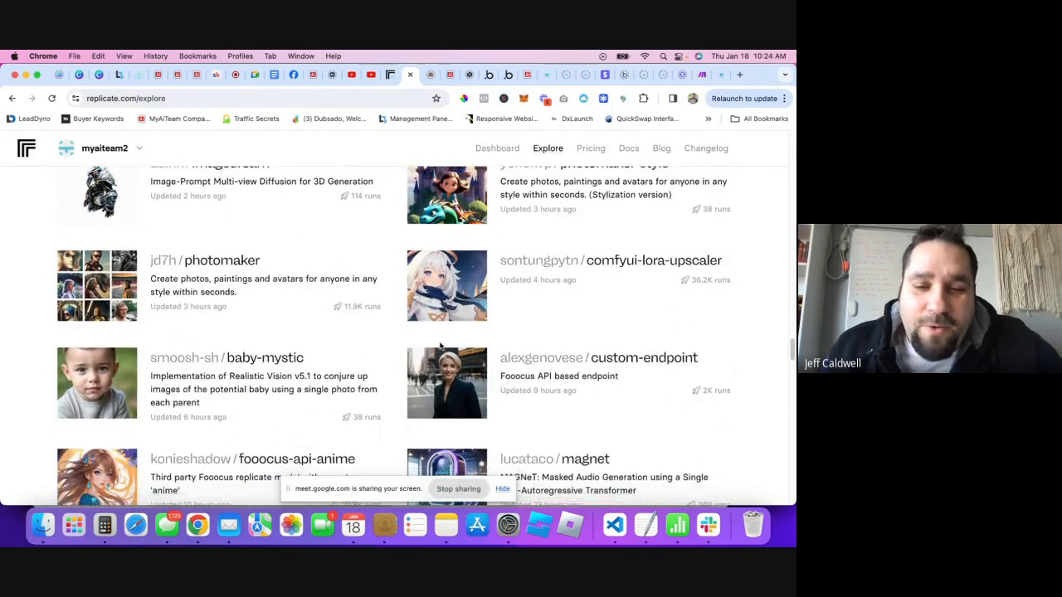
scroll(561, 372, down, 3)
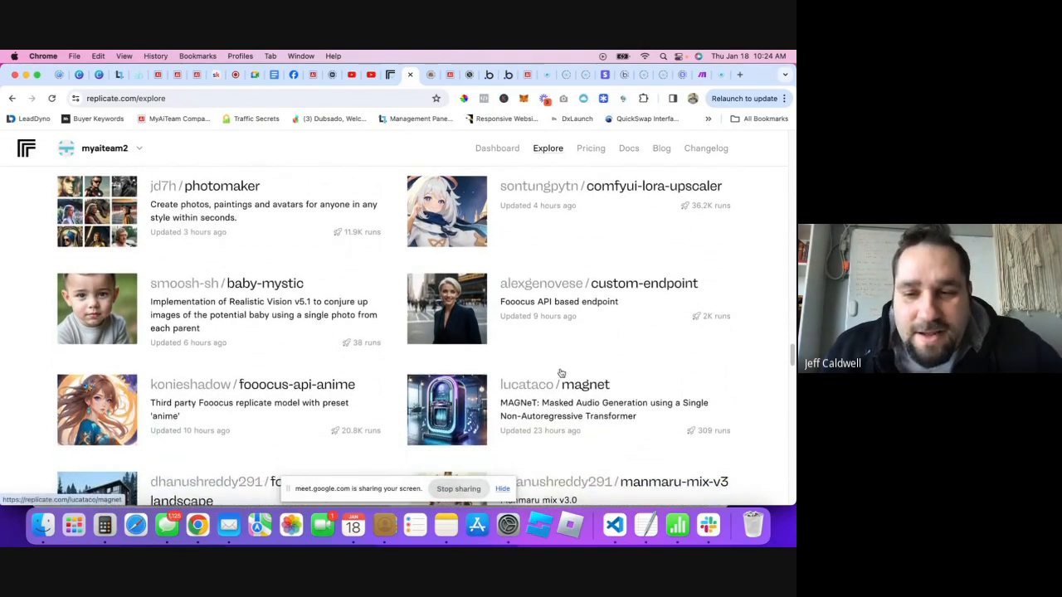
scroll(346, 325, down, 5)
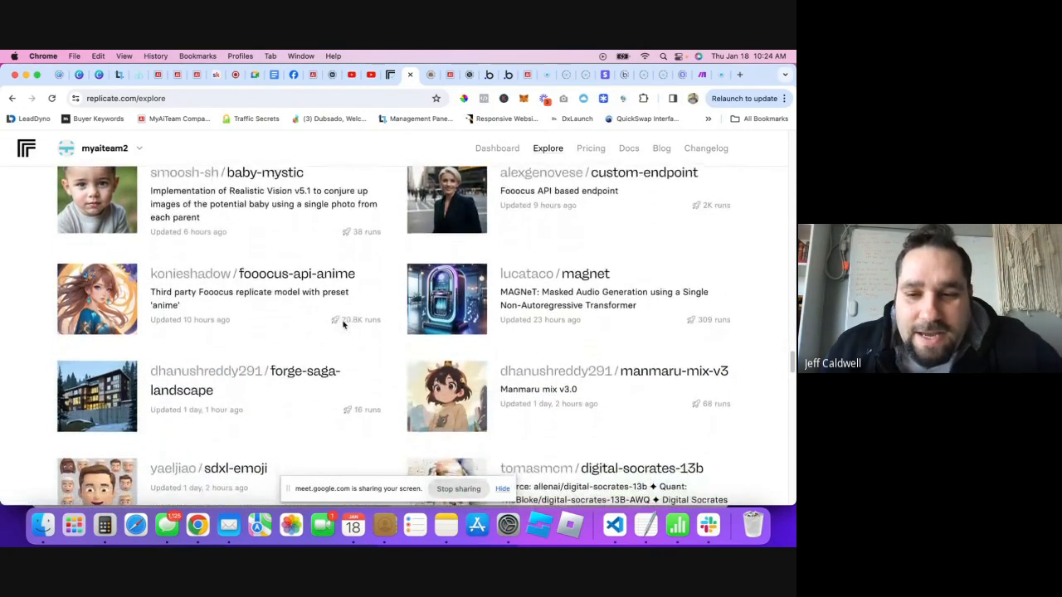
scroll(346, 324, down, 1)
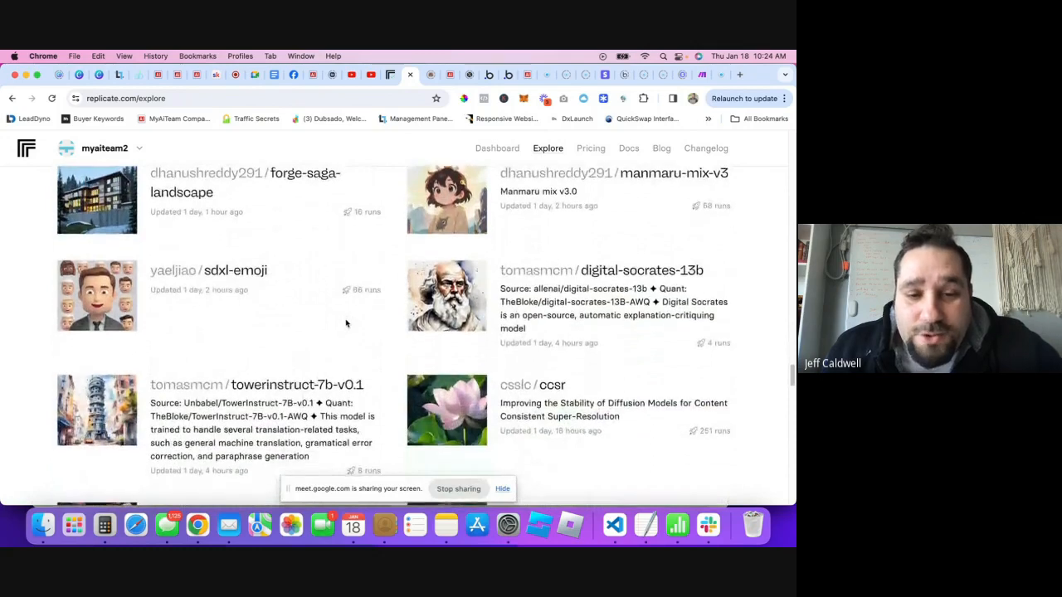
scroll(346, 323, down, 1)
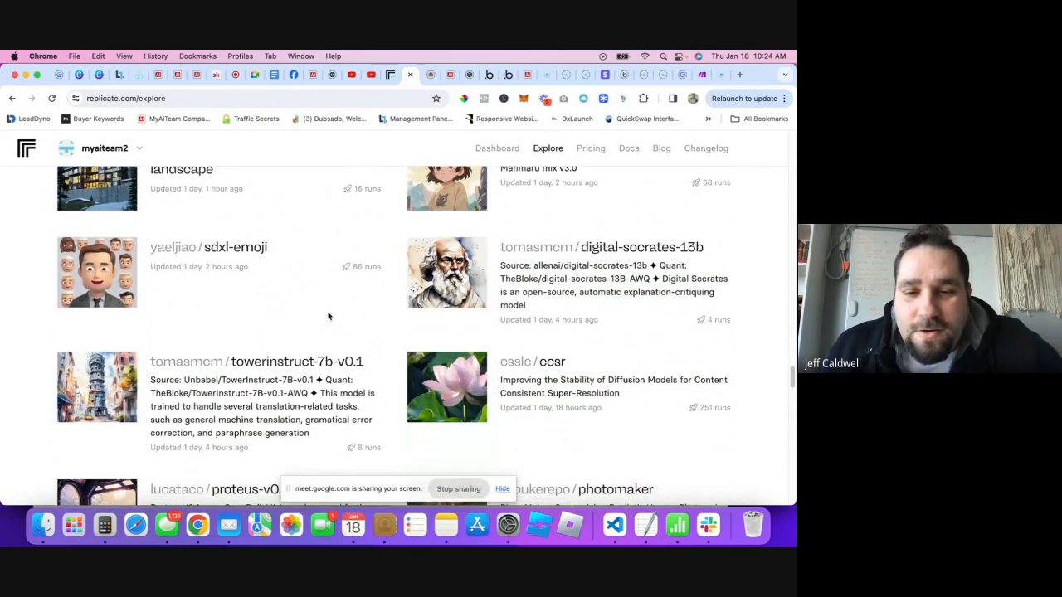
scroll(327, 316, down, 6)
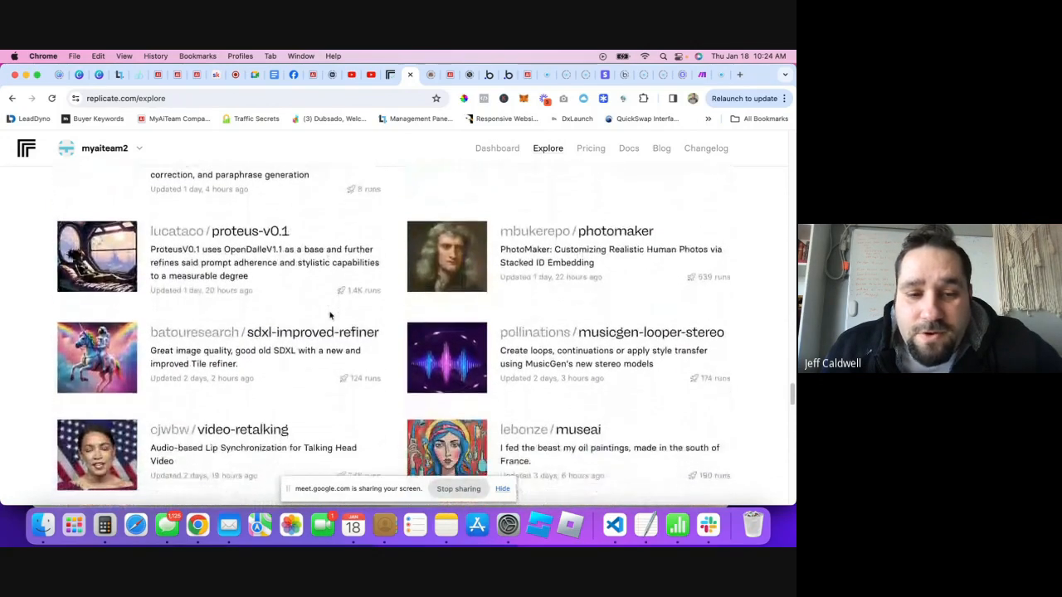
scroll(330, 316, down, 2)
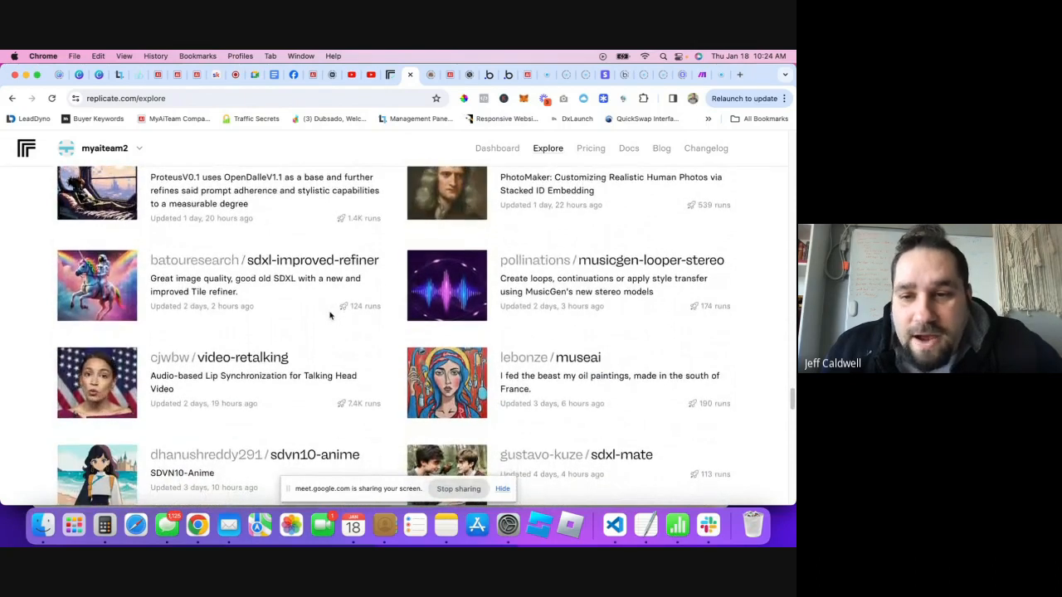
scroll(326, 315, down, 1)
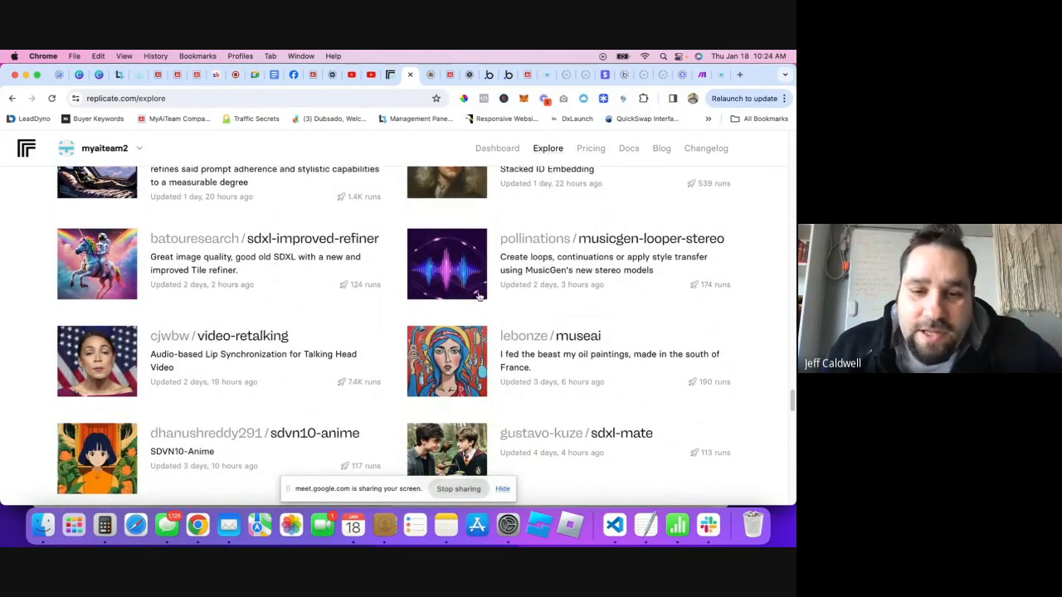
scroll(357, 306, down, 5)
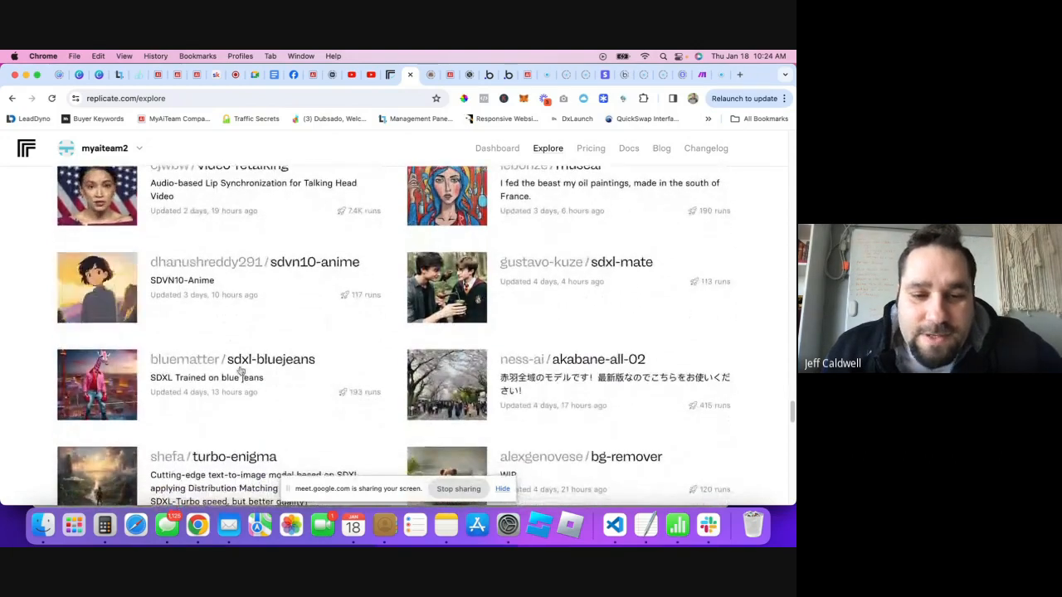
scroll(313, 308, down, 6)
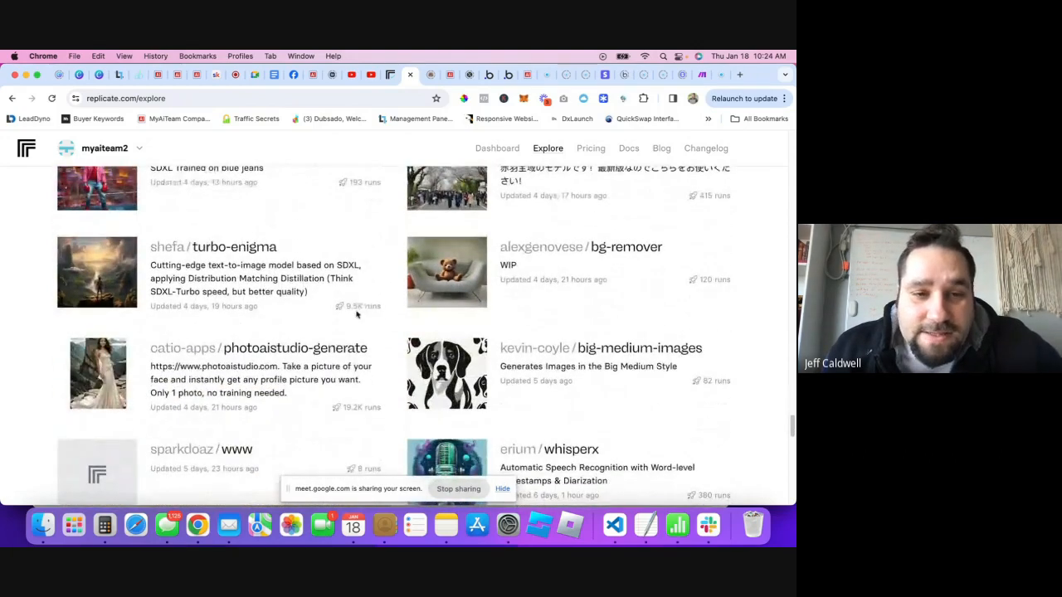
scroll(332, 316, down, 4)
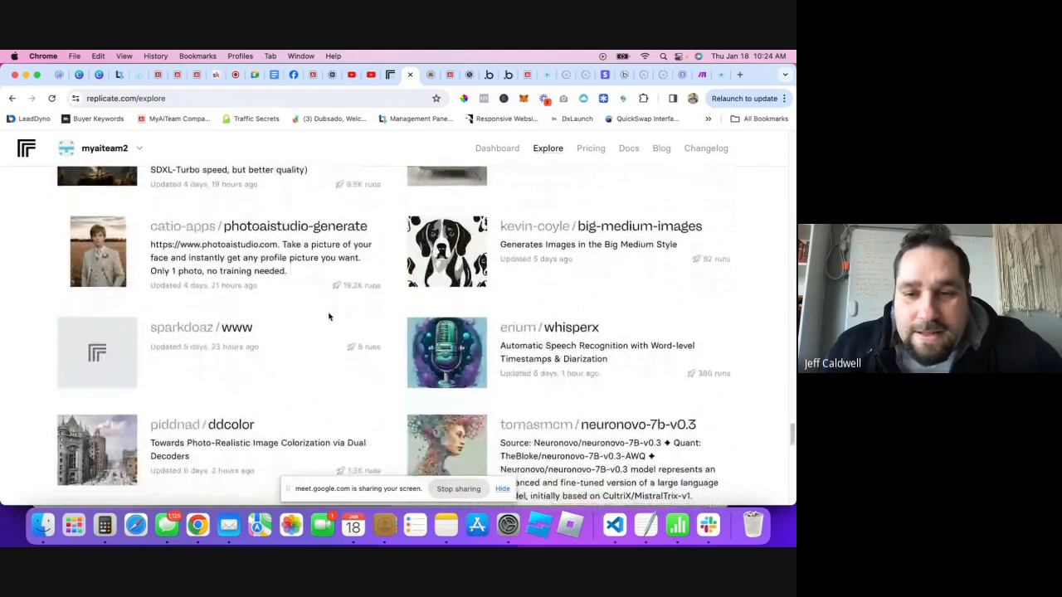
scroll(440, 307, down, 3)
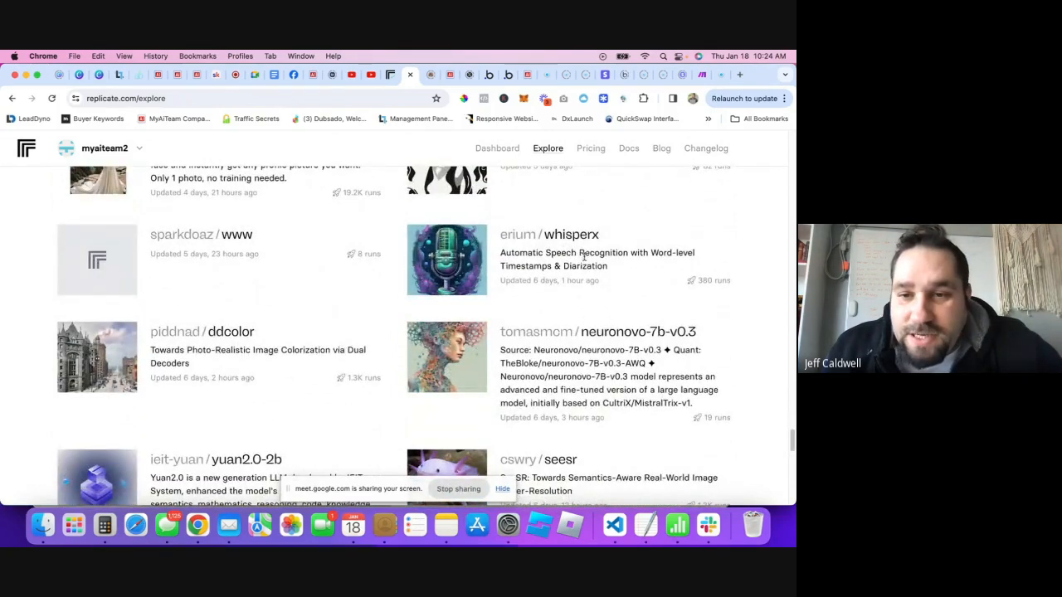
drag(501, 252, 626, 253)
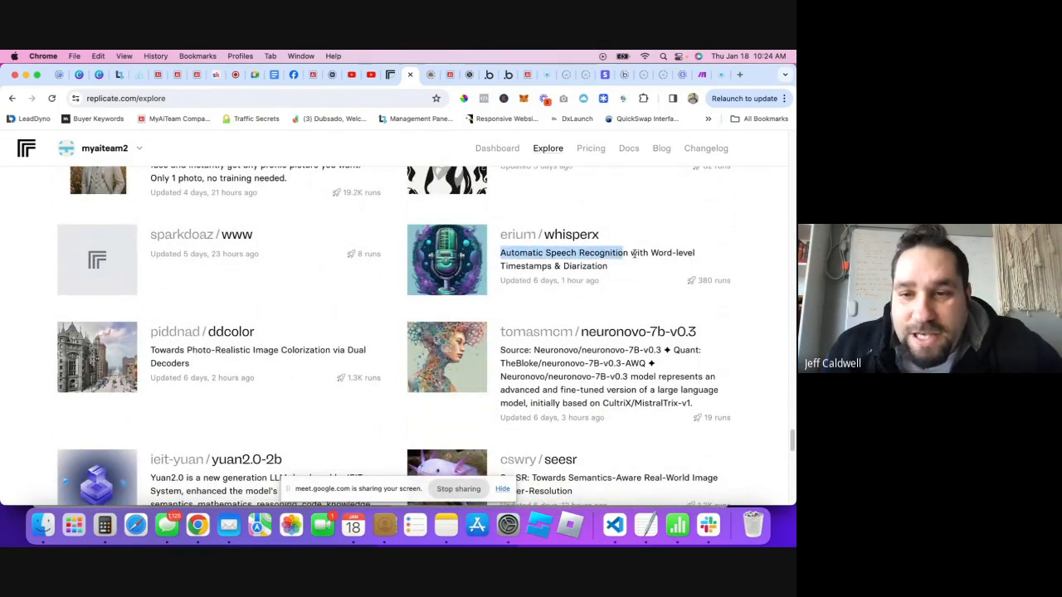
click(620, 252)
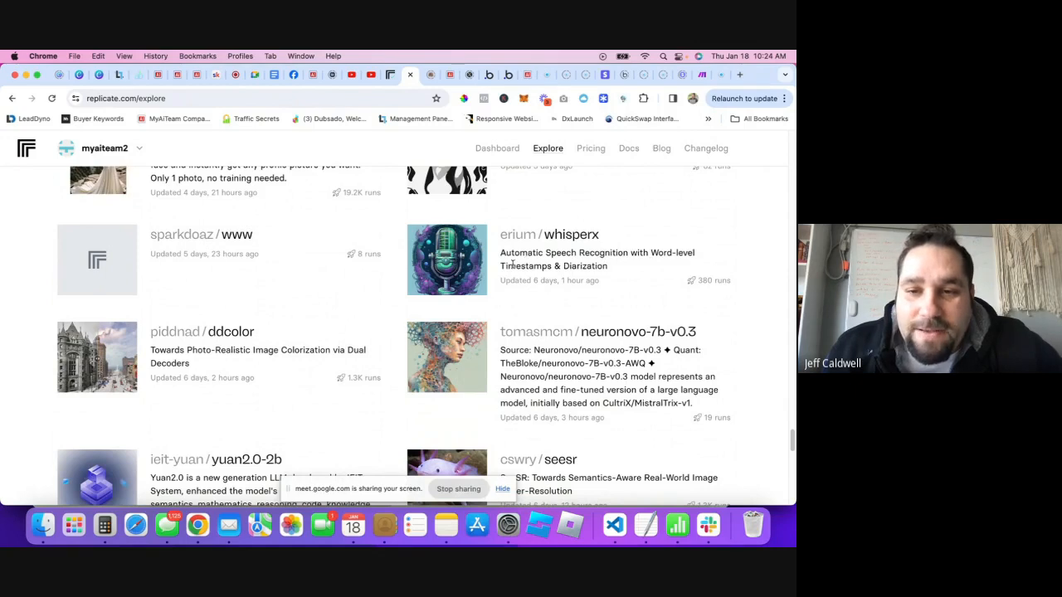
- Open erium/whisperx in a new tab and play, then pause, its example audio
right_click(585, 239)
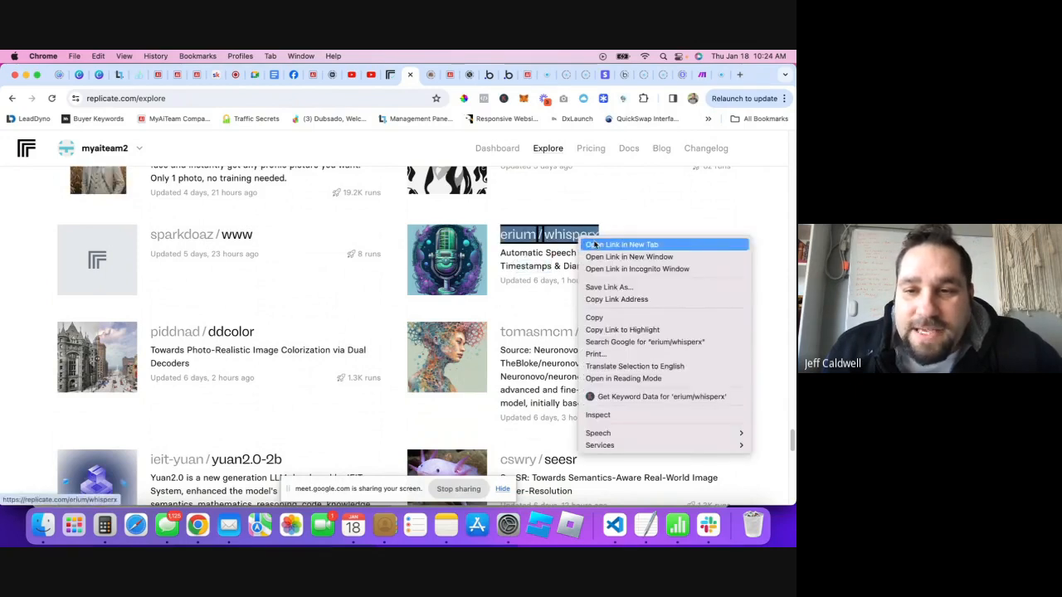
click(594, 245)
click(403, 75)
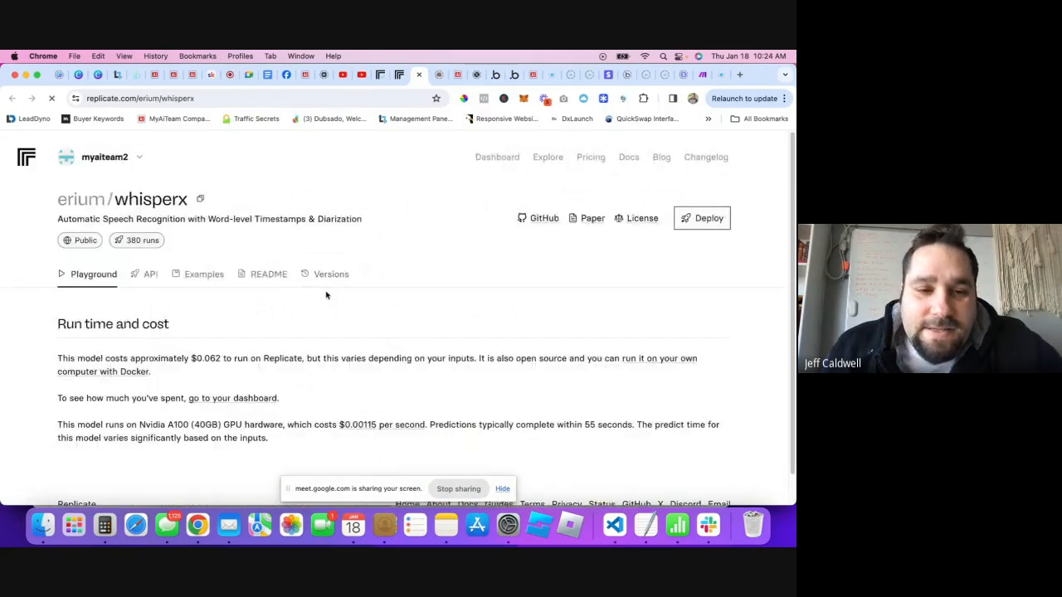
scroll(326, 298, down, 3)
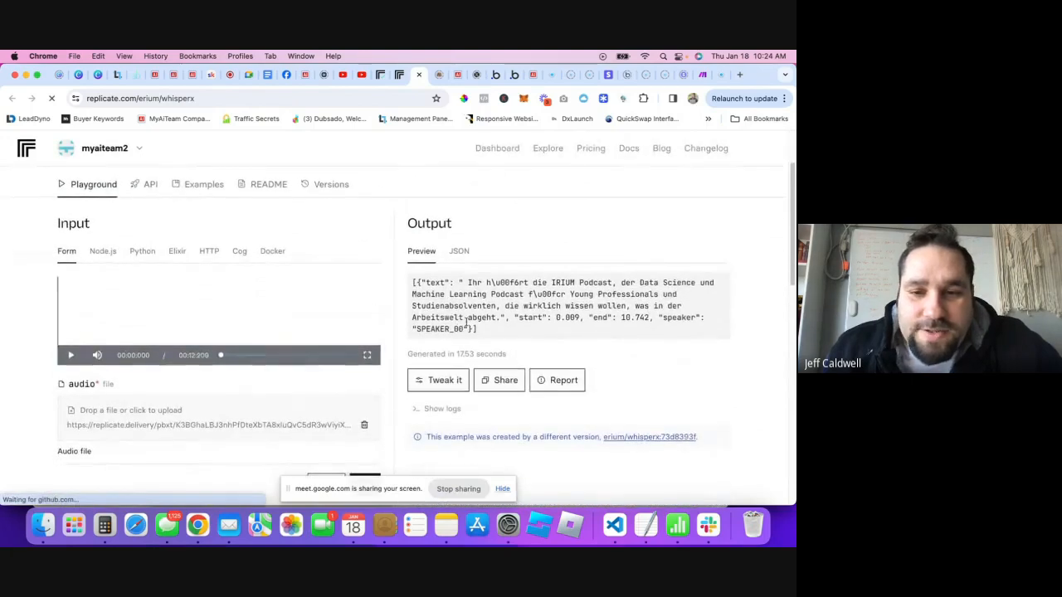
click(65, 357)
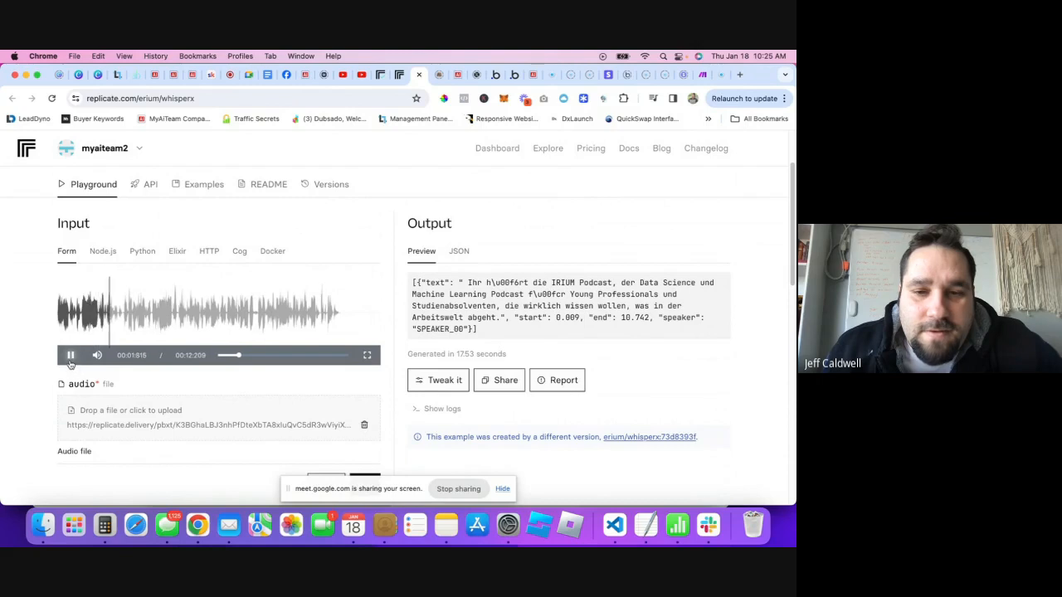
click(72, 357)
- Review the whisperx output, then go back to the insanely-fast-whisper-with-video tab
drag(551, 328, 431, 282)
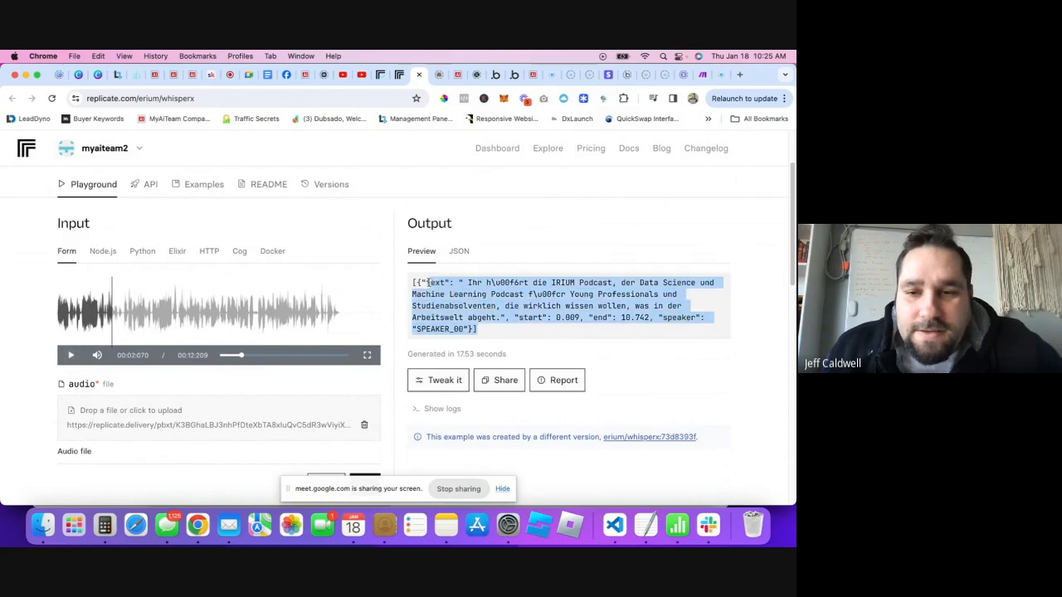
click(477, 299)
scroll(432, 323, down, 1)
scroll(432, 323, down, 2)
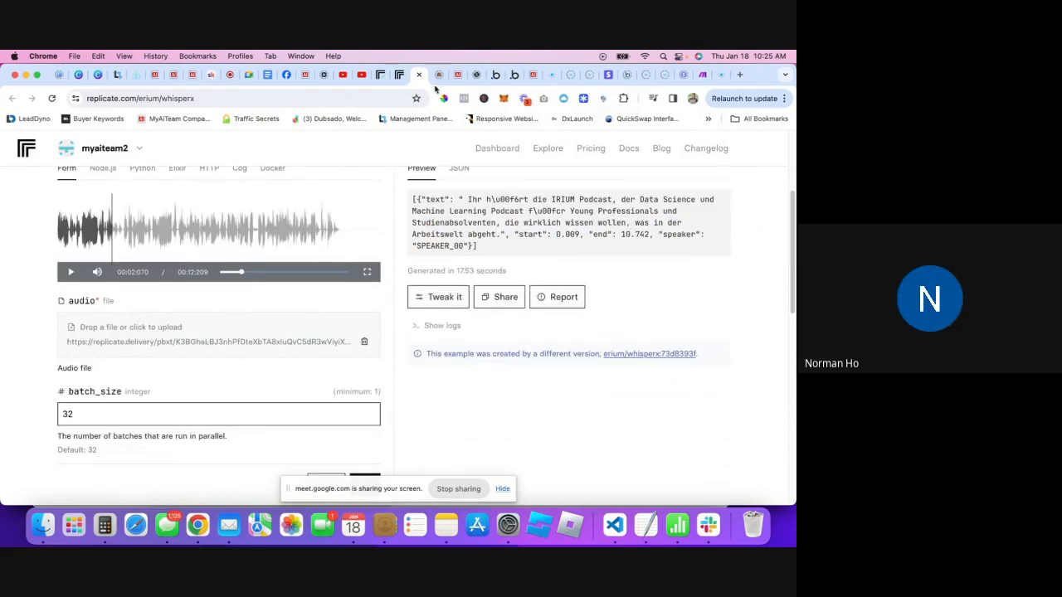
click(399, 75)
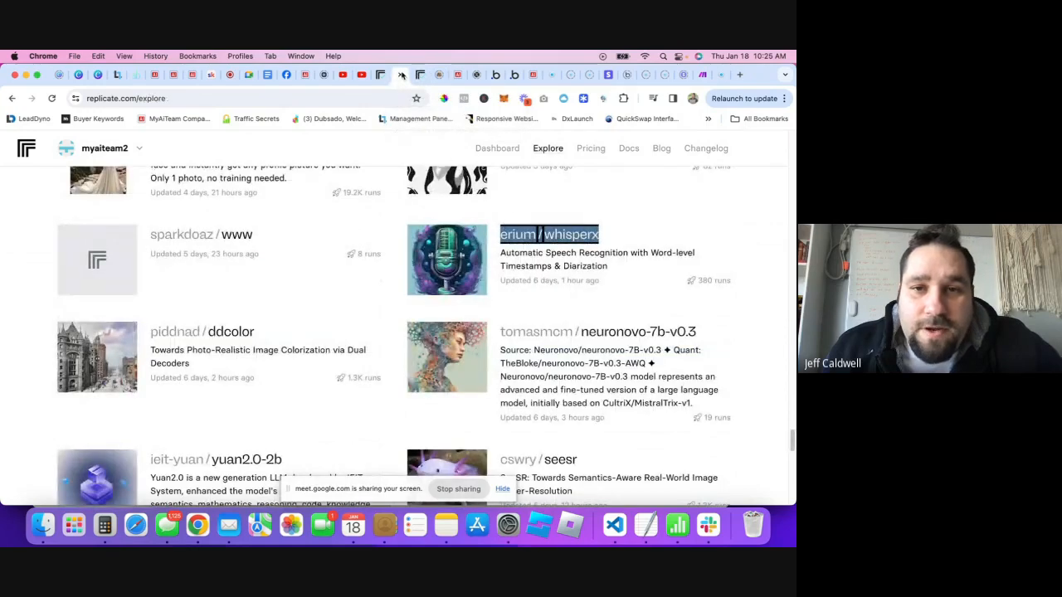
click(380, 75)
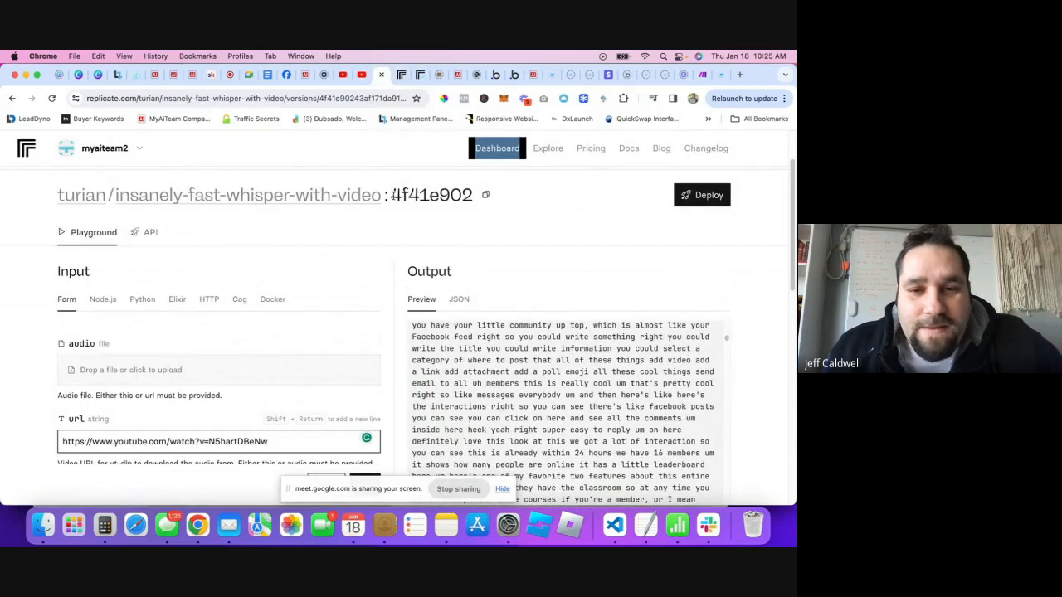
- Review the url field's help text, then bring up the 'Skool Review - First 24 Hours!' video
scroll(363, 265, down, 3)
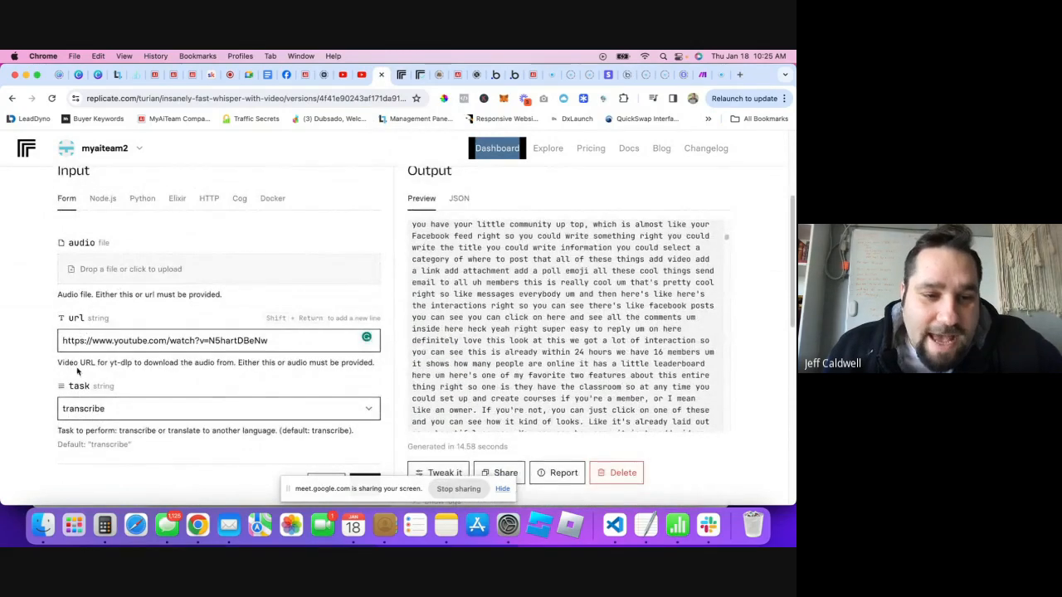
drag(64, 363, 163, 375)
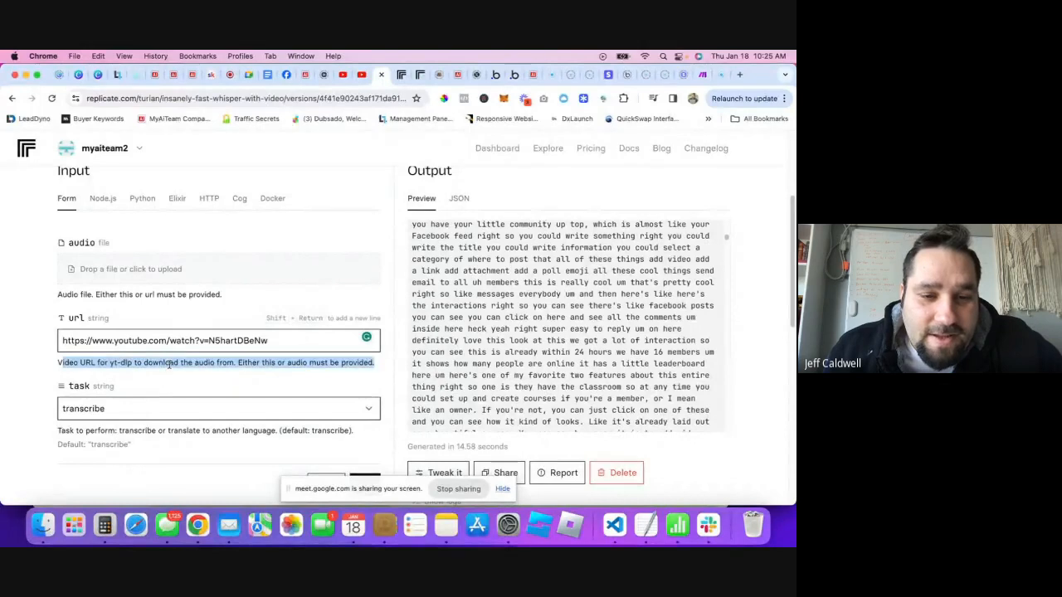
click(146, 374)
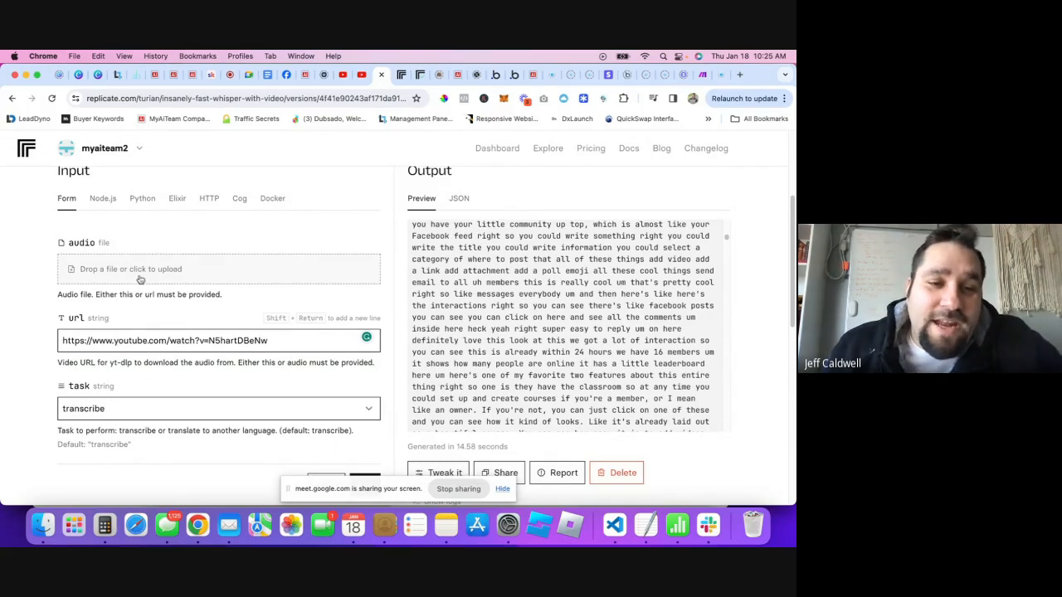
scroll(225, 249, up, 3)
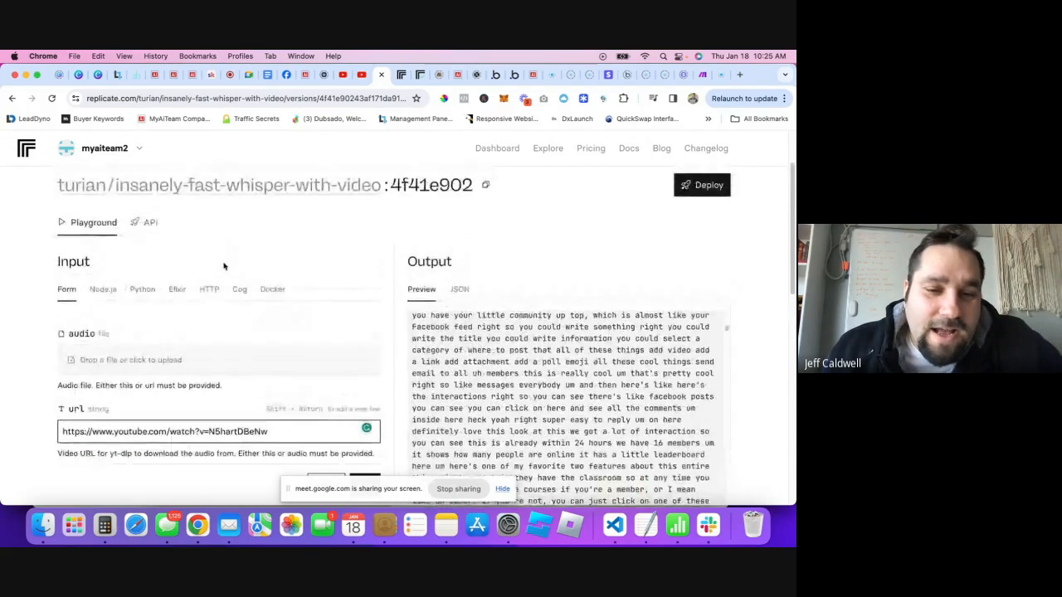
scroll(224, 265, down, 2)
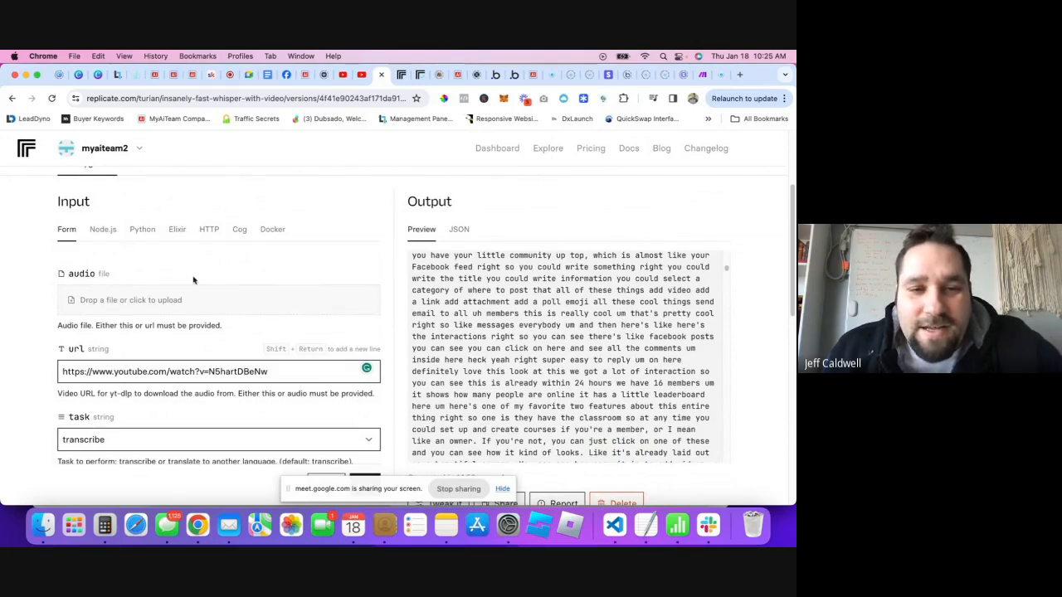
scroll(158, 249, down, 1)
scroll(198, 263, down, 4)
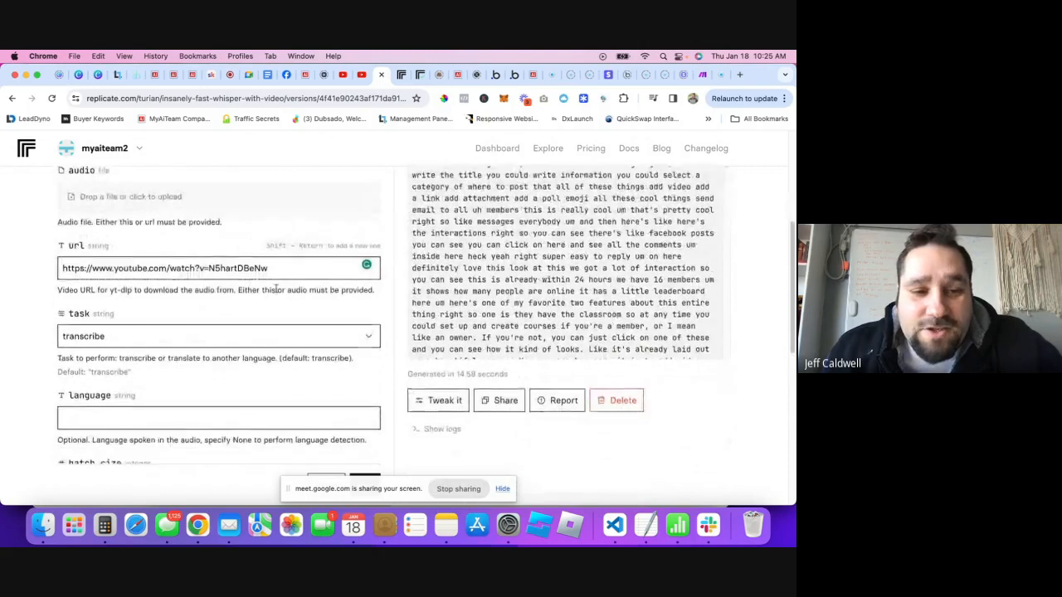
scroll(108, 284, up, 1)
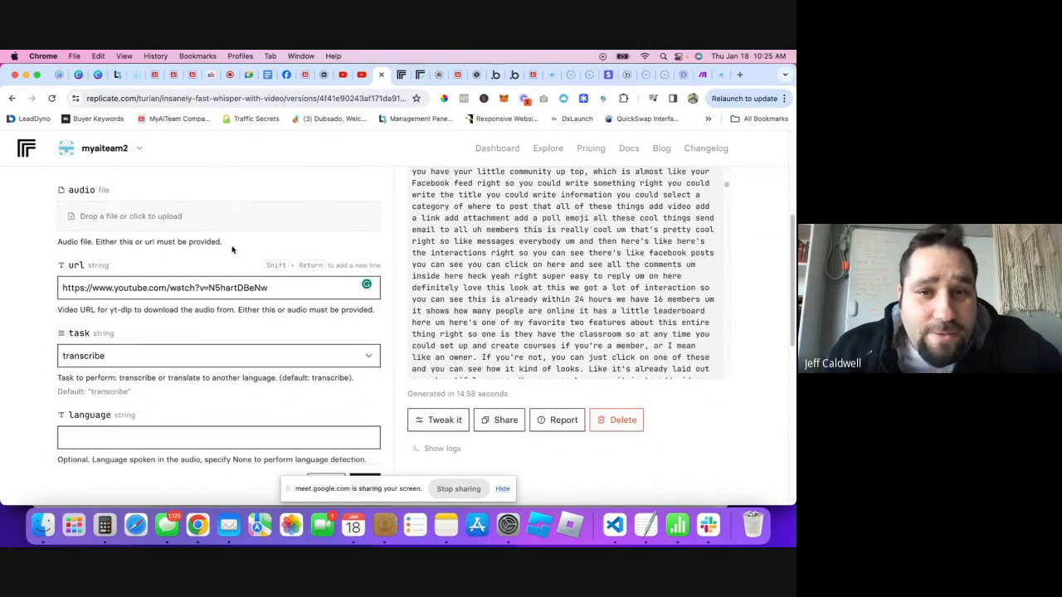
click(362, 75)
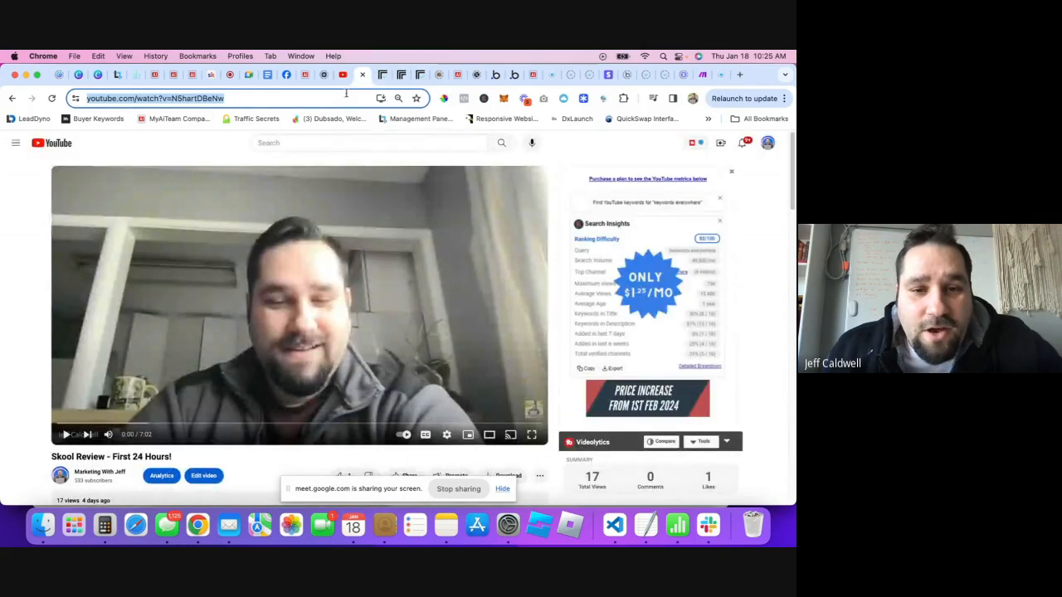
- Copy the YouTube video address and paste it into the model's url field
click(154, 98)
key(super+c)
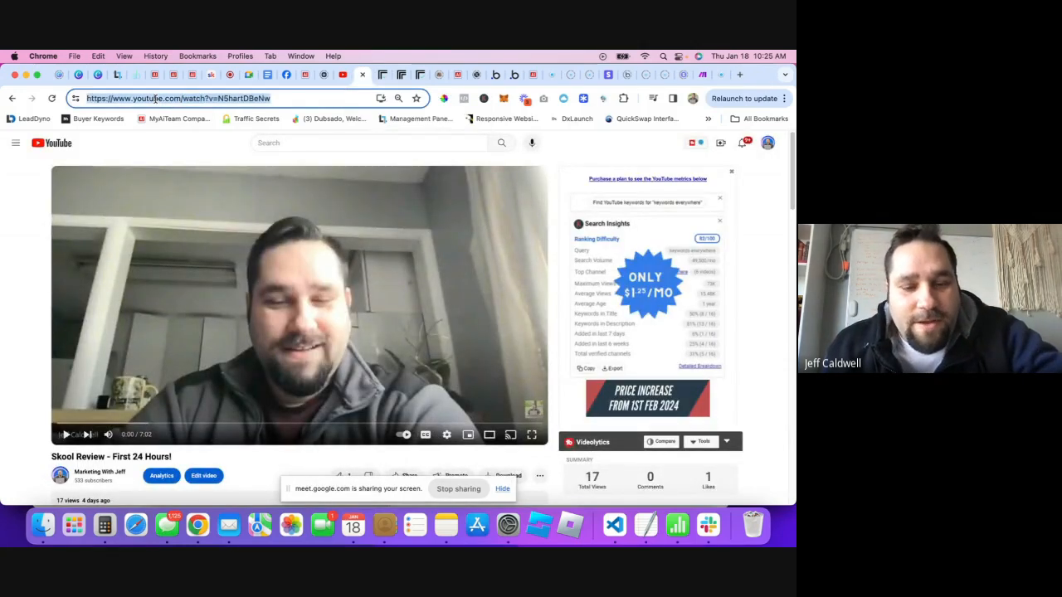
click(381, 75)
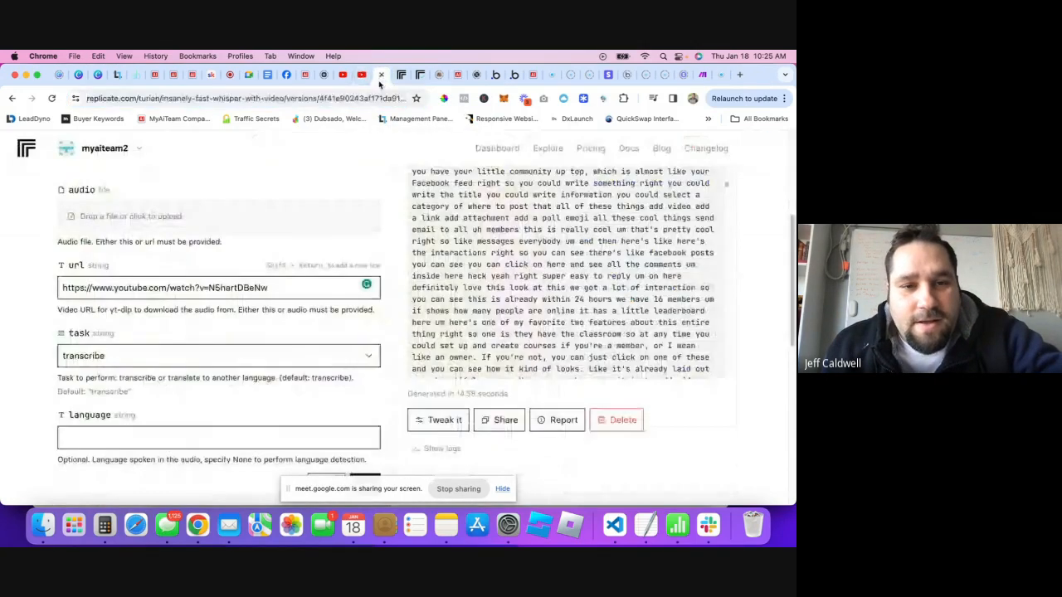
triple_click(223, 288)
key(super+v)
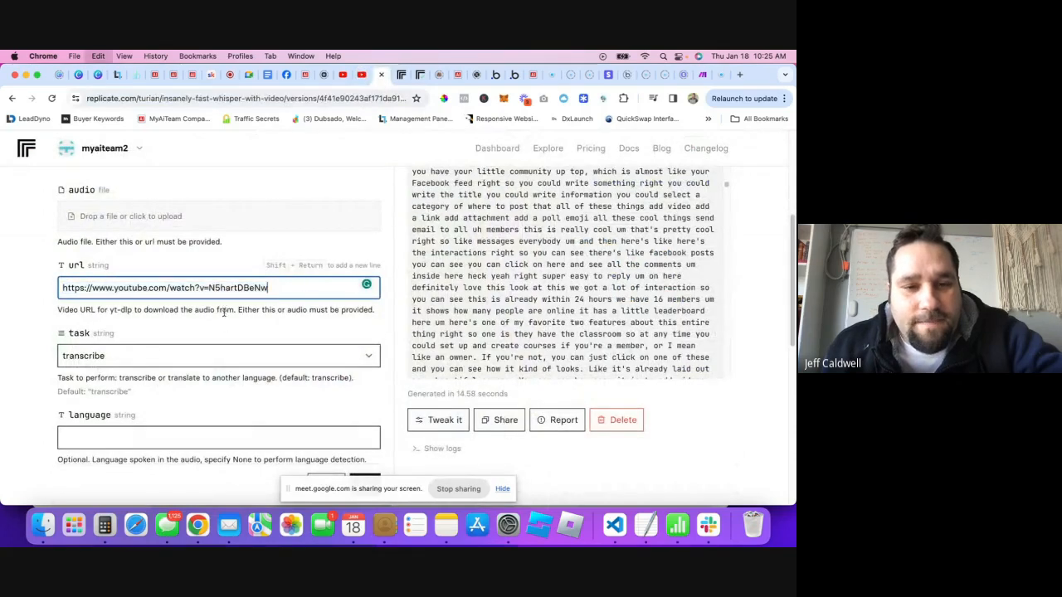
click(198, 325)
- Run the transcription with diarise_audio unchecked
scroll(199, 335, down, 1)
scroll(198, 336, down, 5)
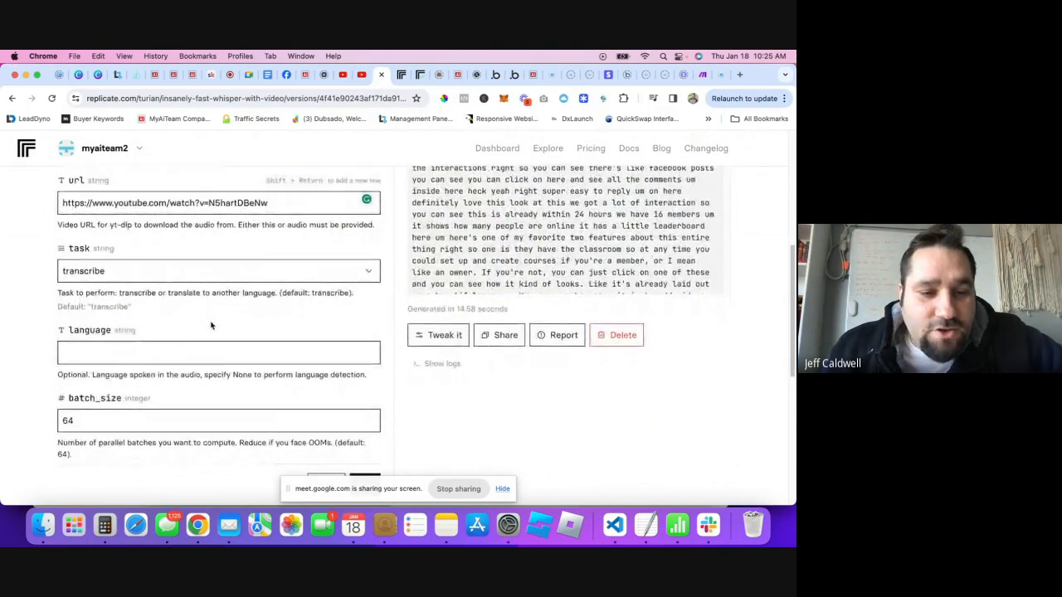
scroll(254, 306, down, 3)
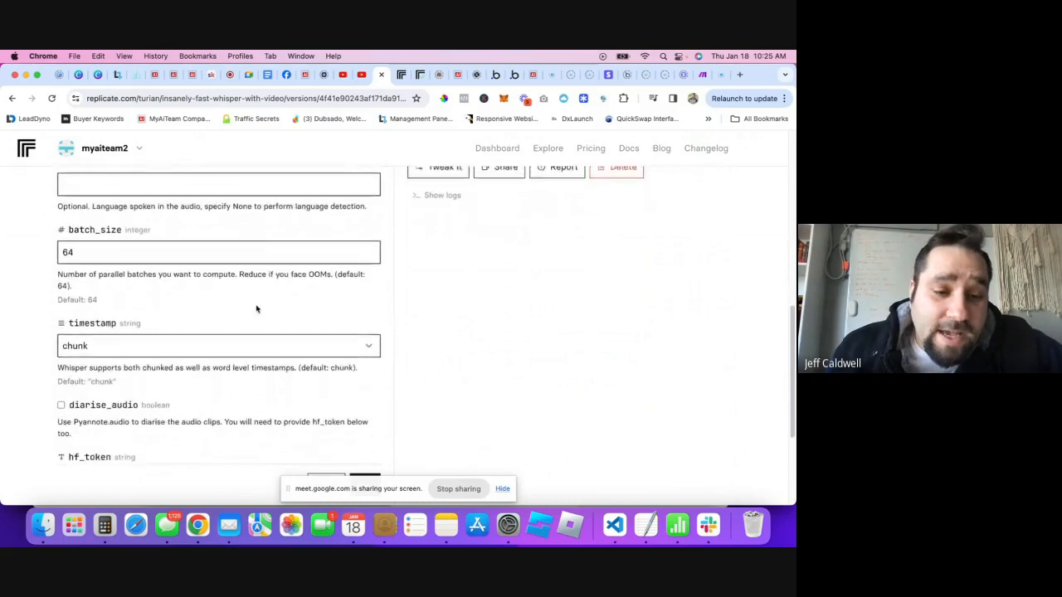
scroll(257, 310, down, 2)
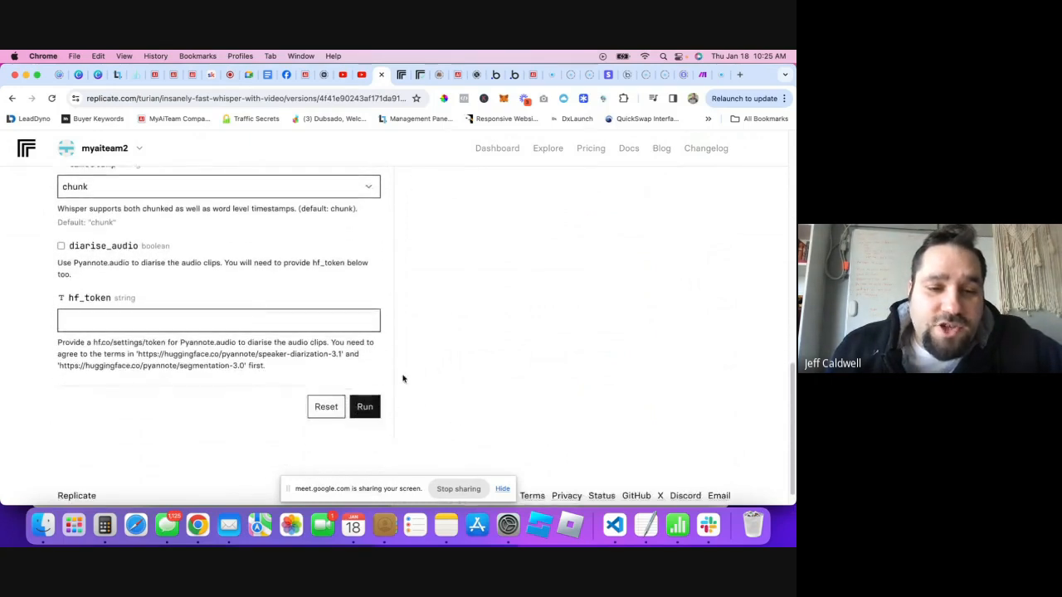
click(373, 406)
scroll(374, 354, up, 3)
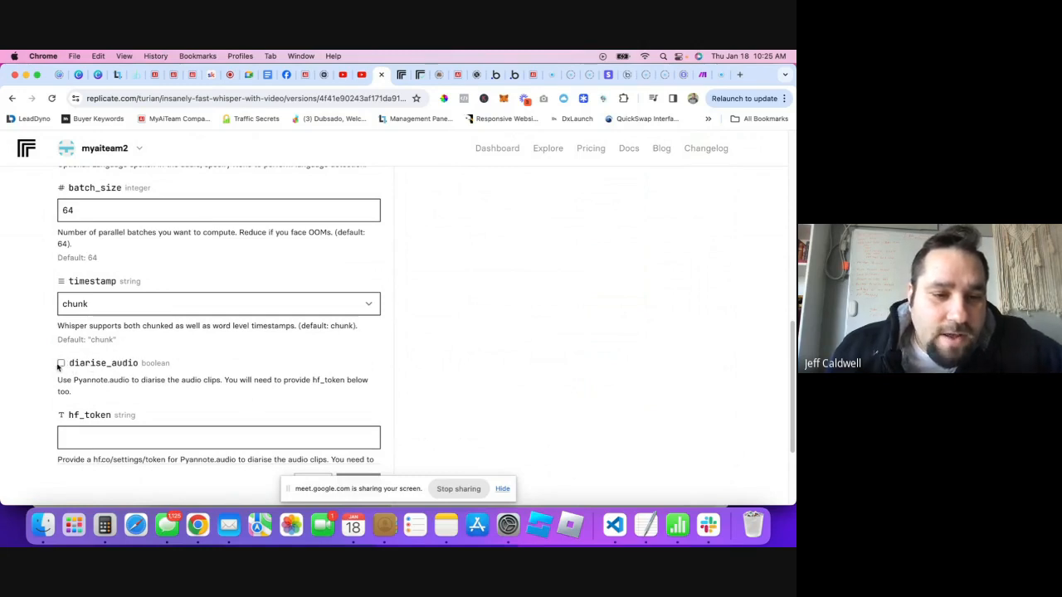
click(61, 366)
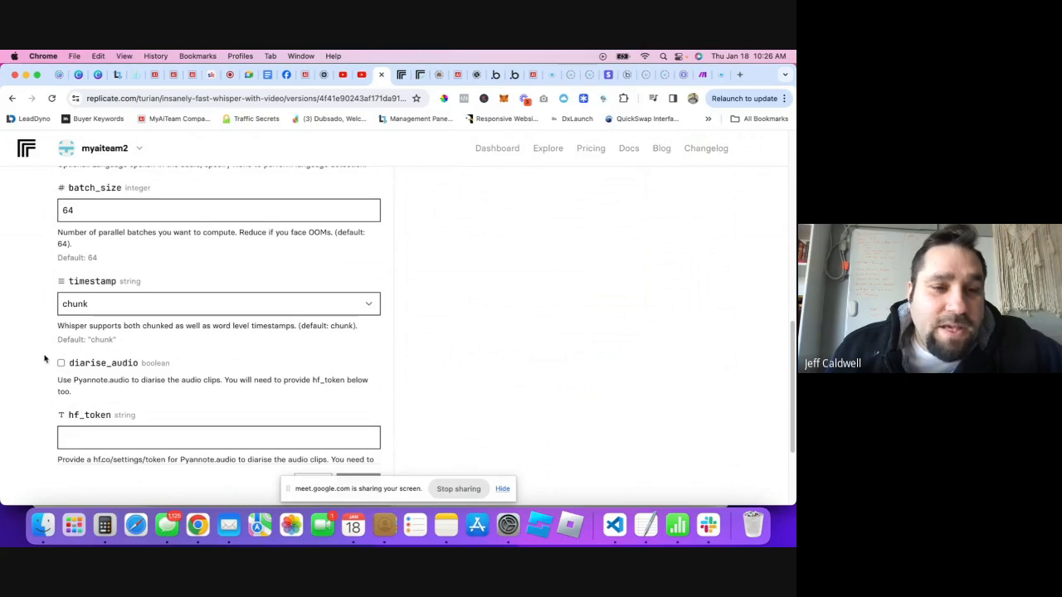
scroll(46, 359, up, 5)
click(401, 79)
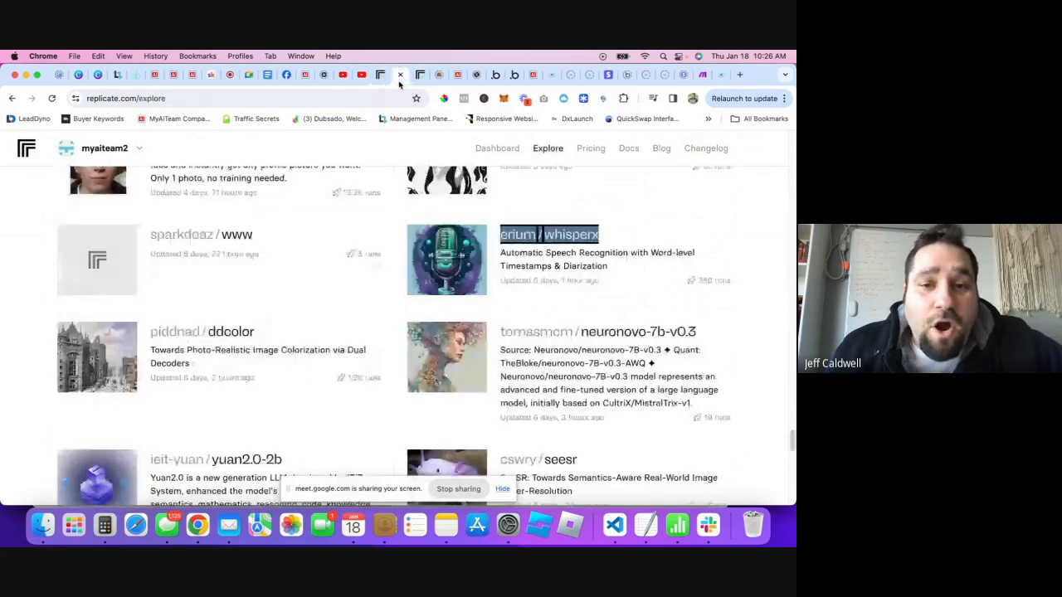
- Return to the running whisper prediction and select its page URL in the address bar
scroll(406, 349, down, 4)
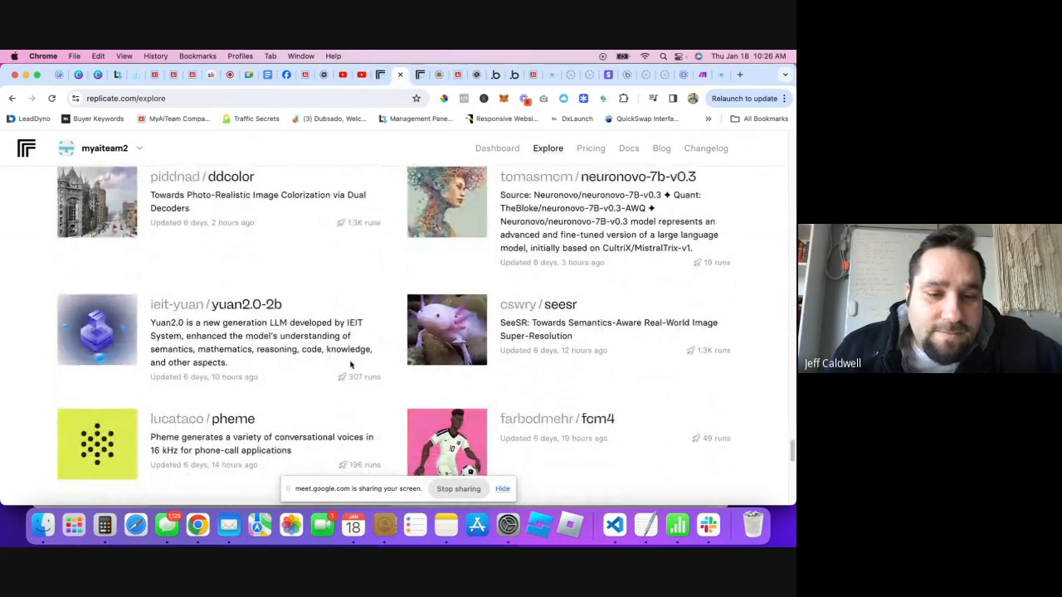
scroll(351, 365, down, 3)
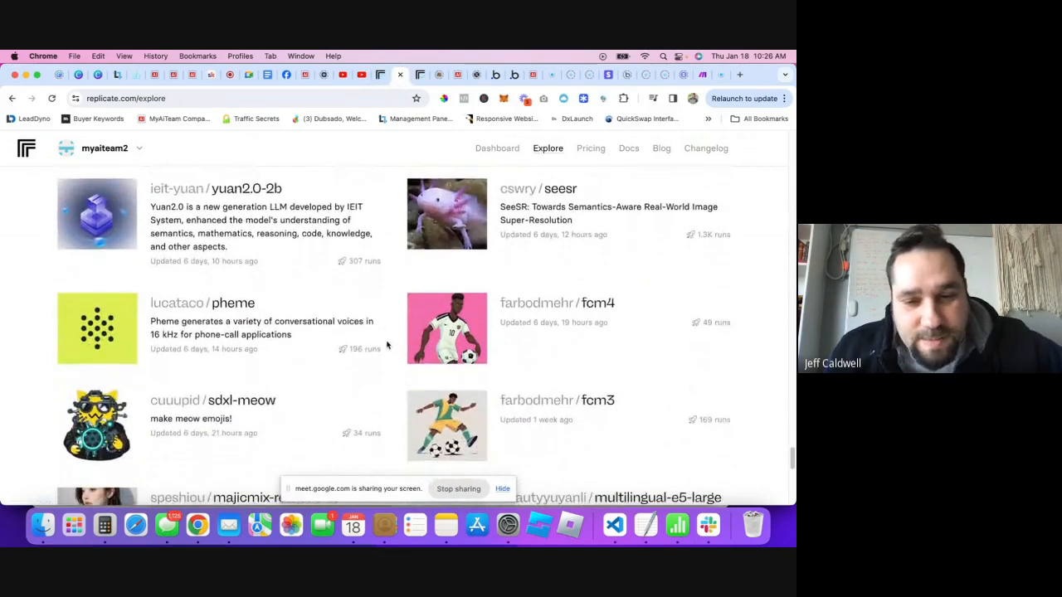
scroll(386, 345, down, 4)
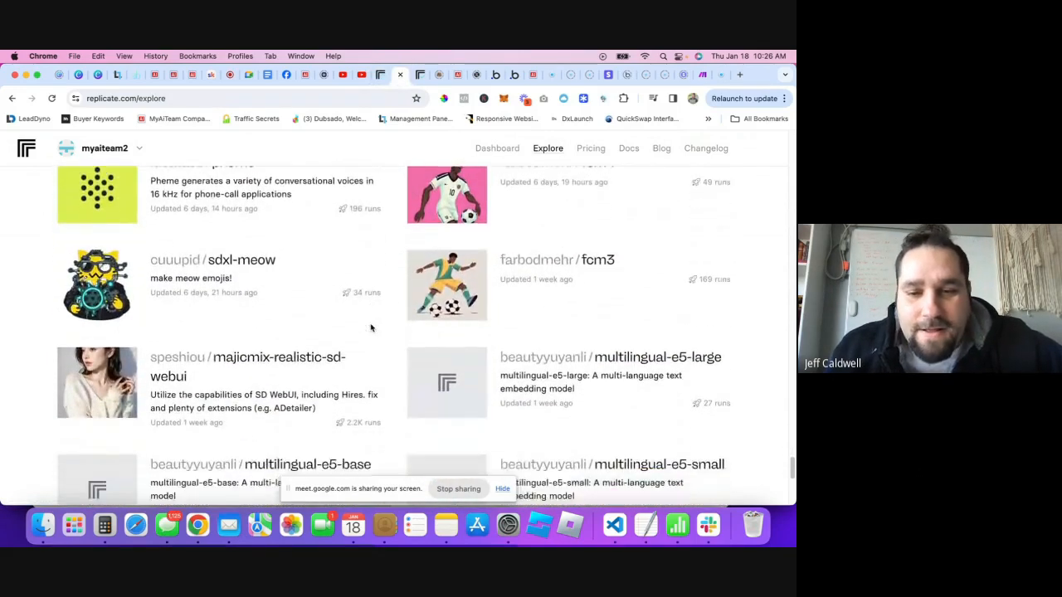
scroll(371, 328, down, 3)
click(380, 75)
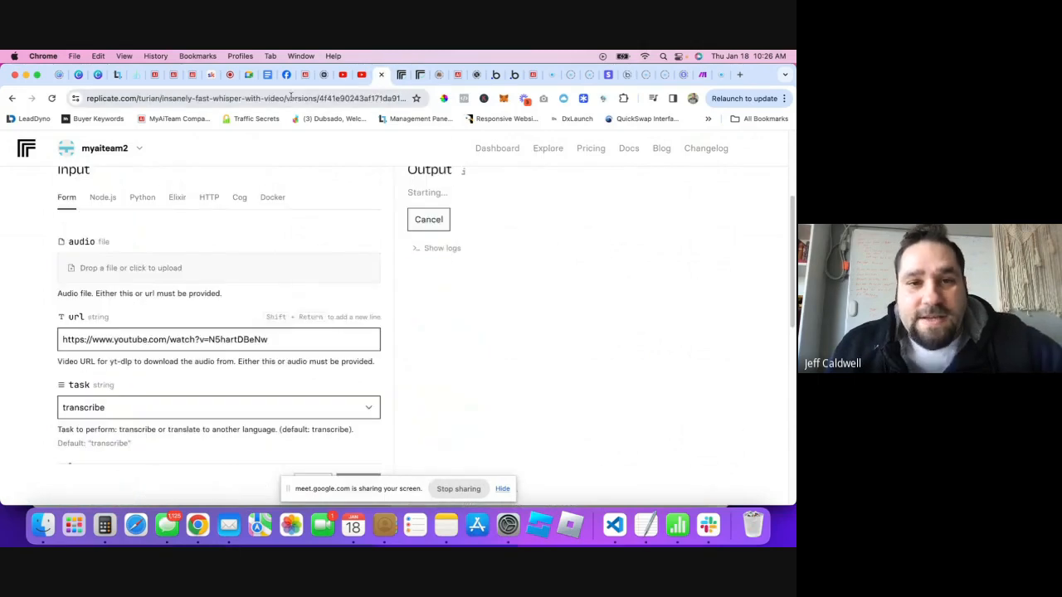
scroll(260, 247, up, 4)
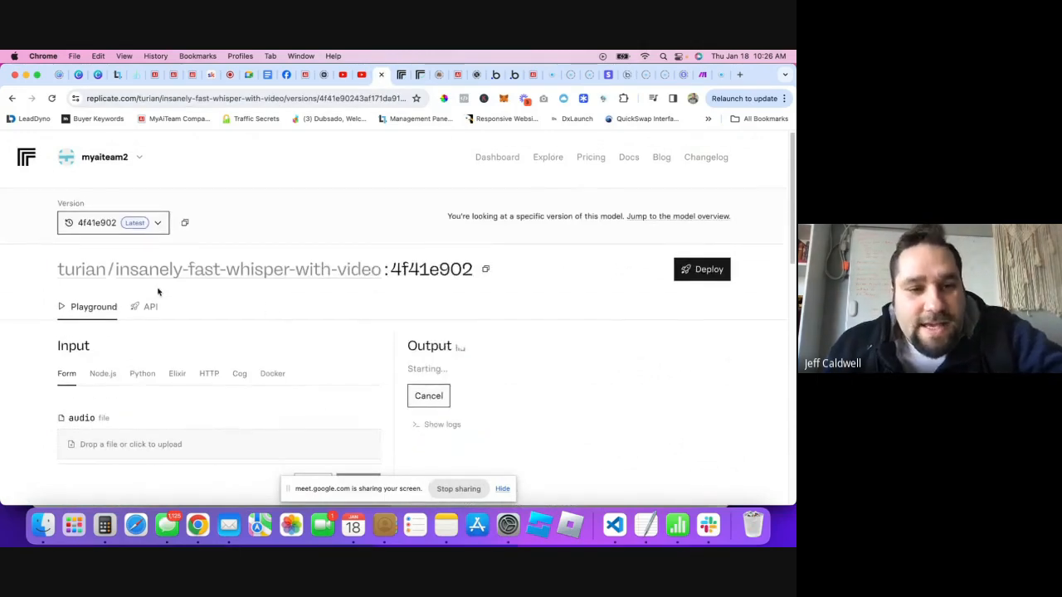
scroll(292, 315, down, 2)
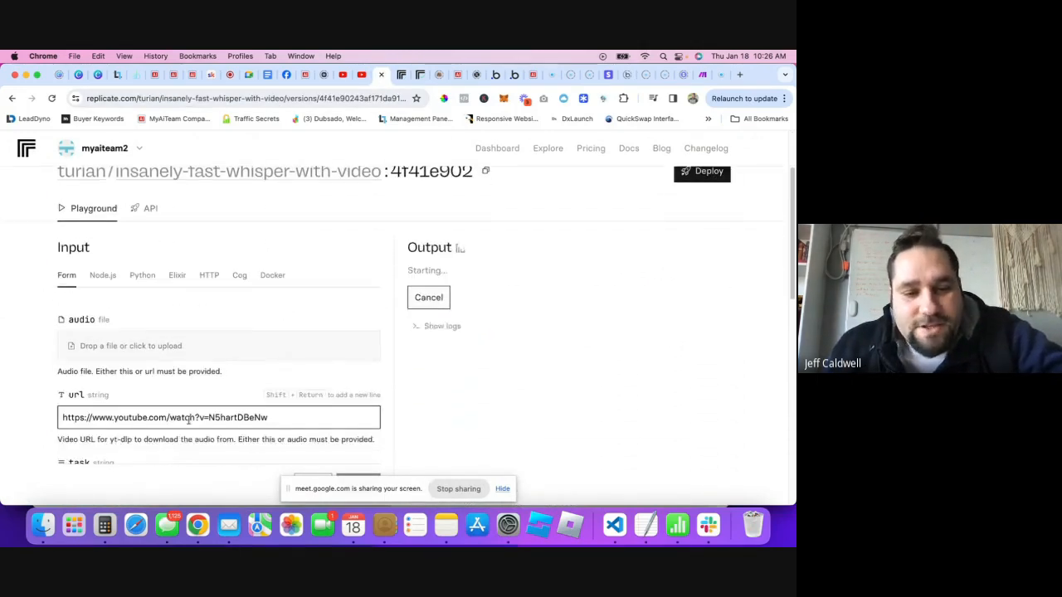
click(299, 98)
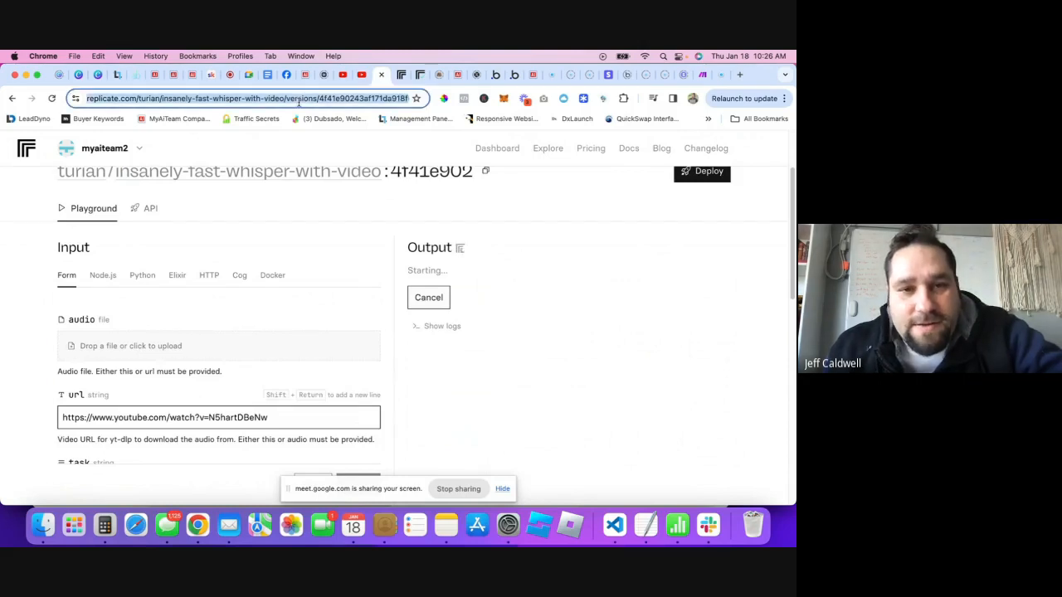
- Paste the Replicate run link into the Meet in-call chat, send it, and return to Replicate
click(217, 75)
click(656, 439)
key(super+v)
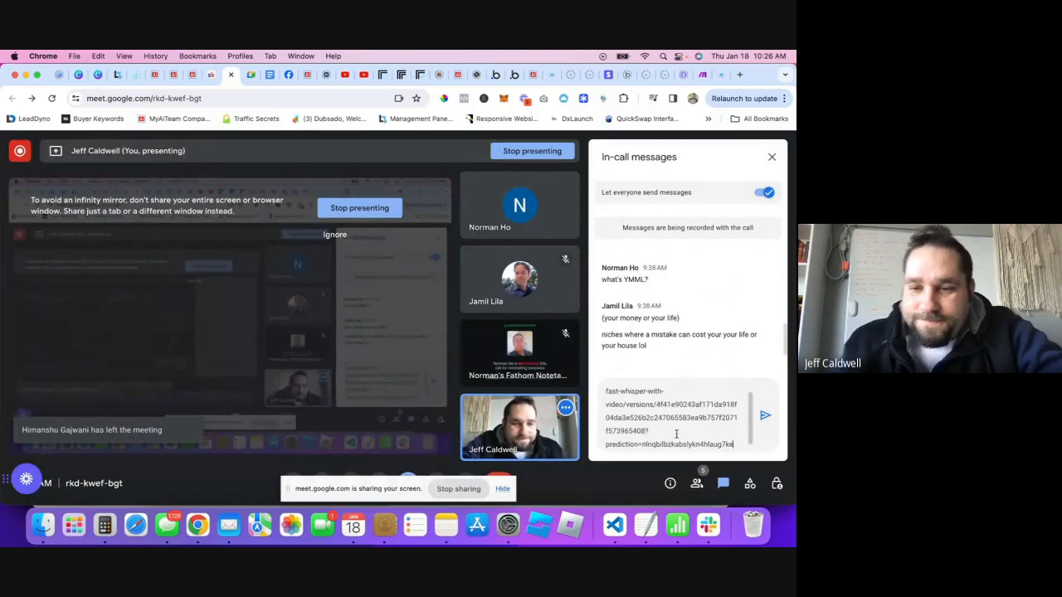
key(Return)
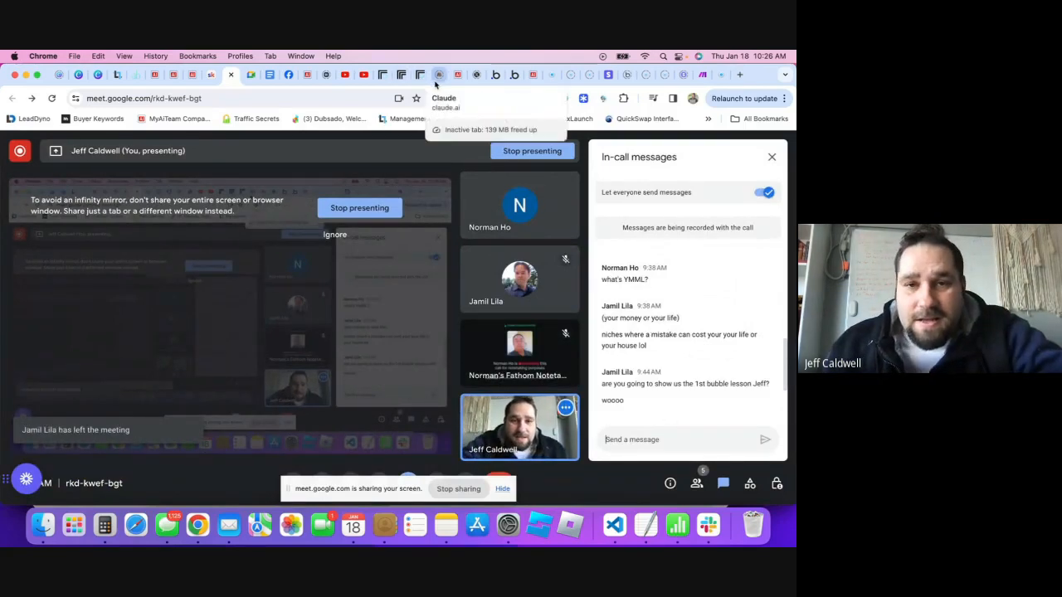
click(385, 77)
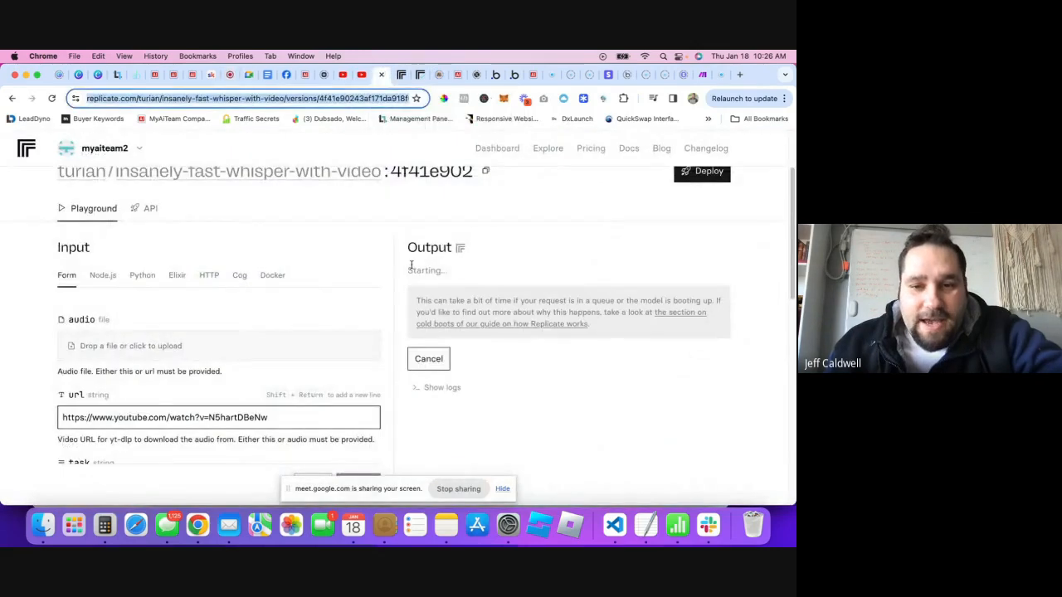
click(428, 267)
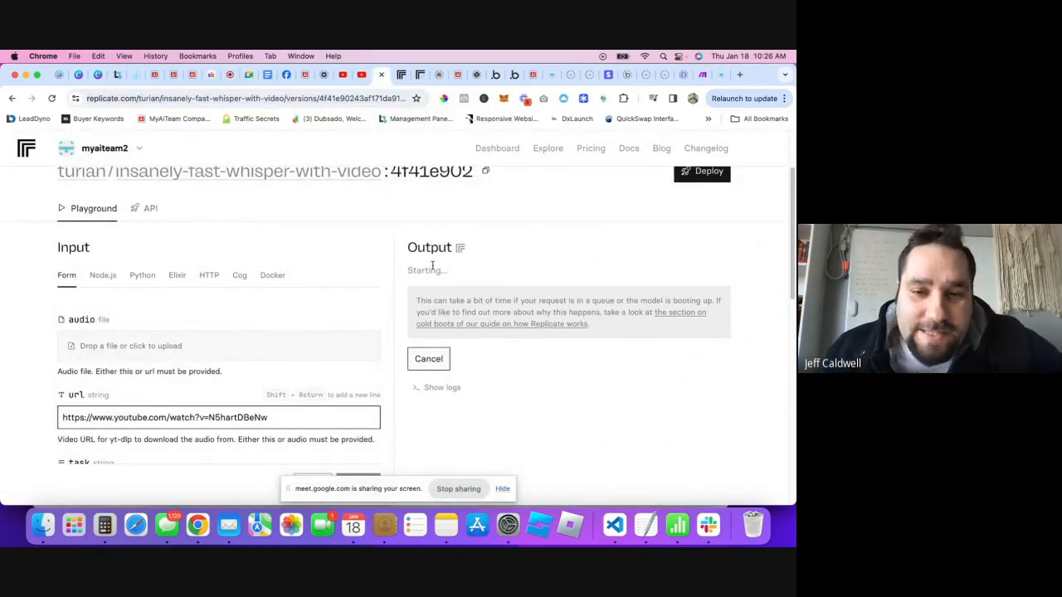
drag(408, 270, 449, 271)
click(450, 270)
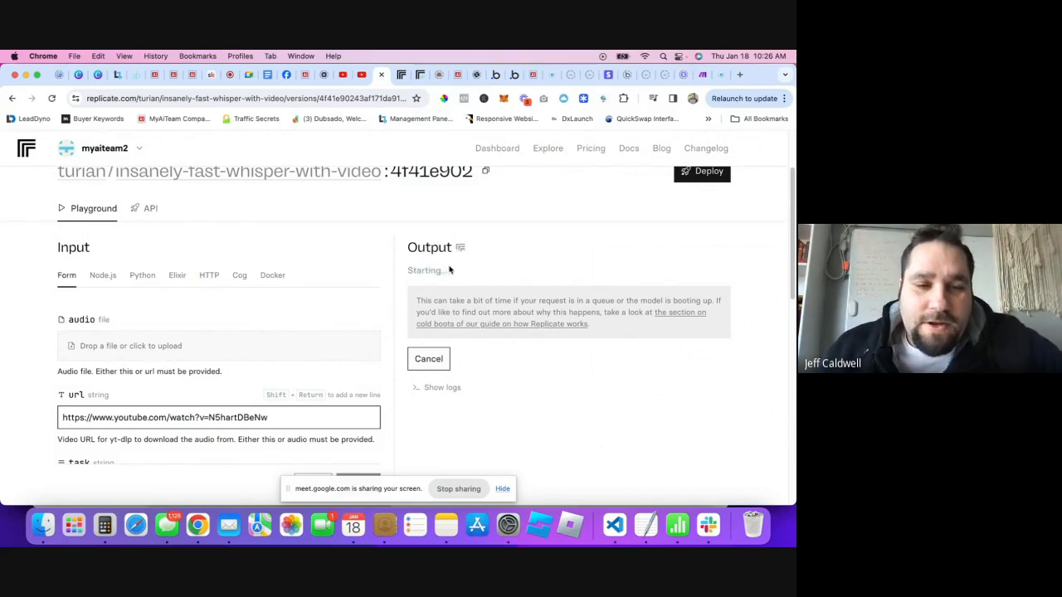
scroll(452, 280, down, 1)
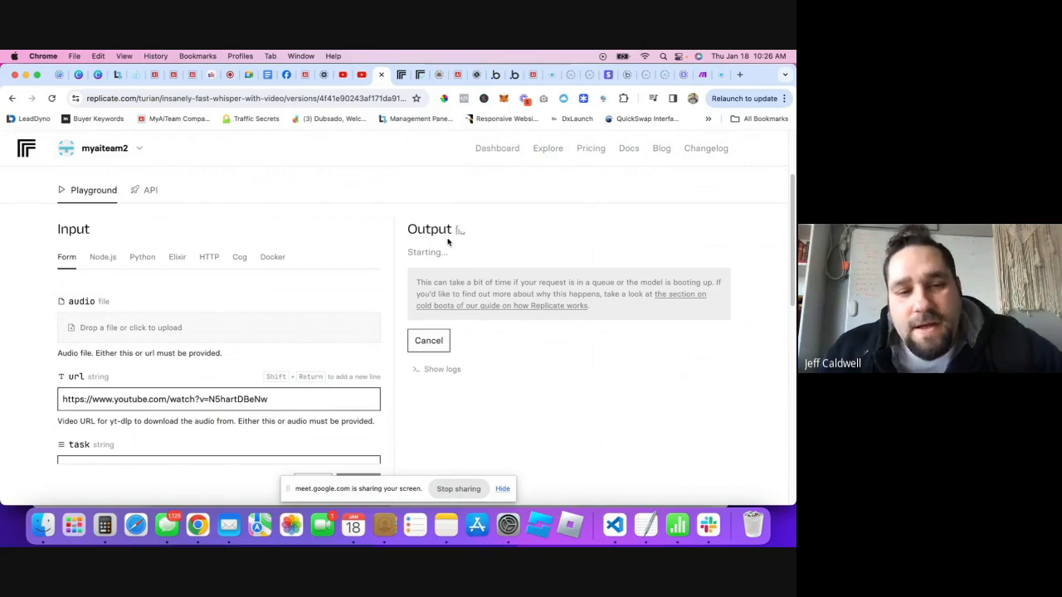
scroll(188, 463, down, 2)
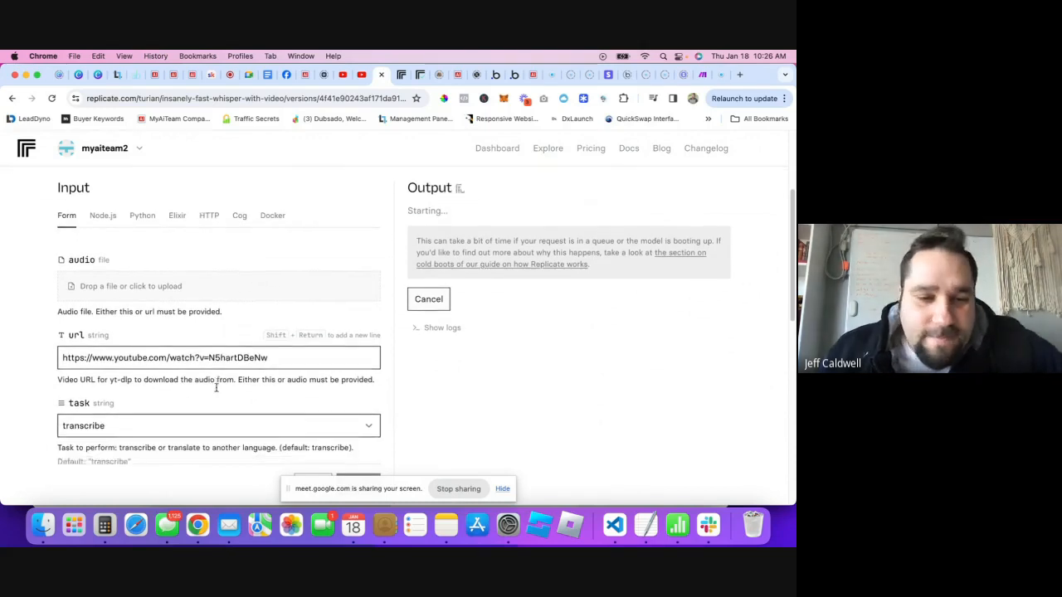
scroll(363, 263, up, 2)
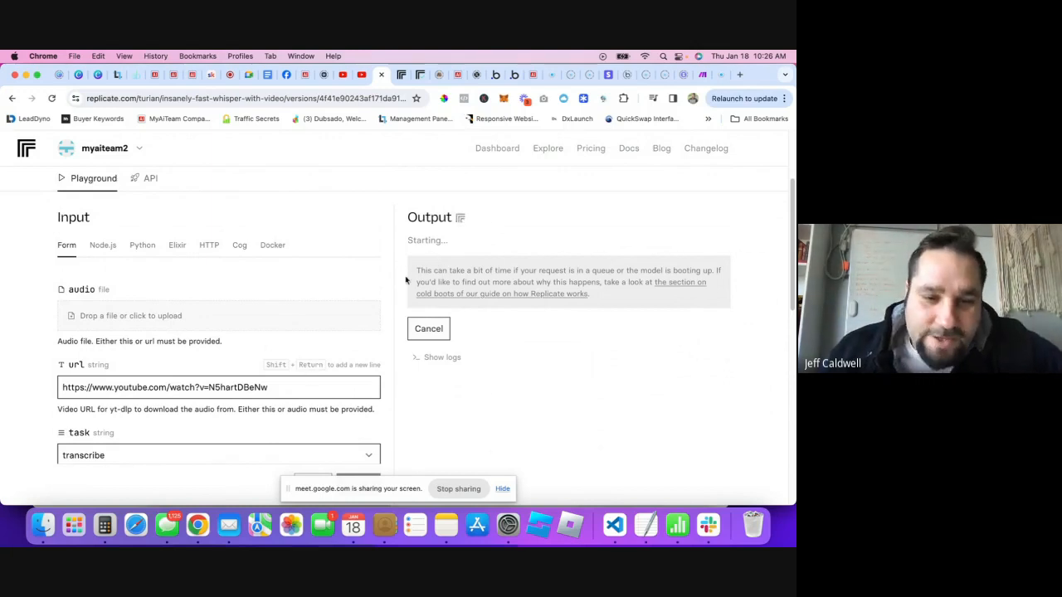
scroll(465, 316, down, 1)
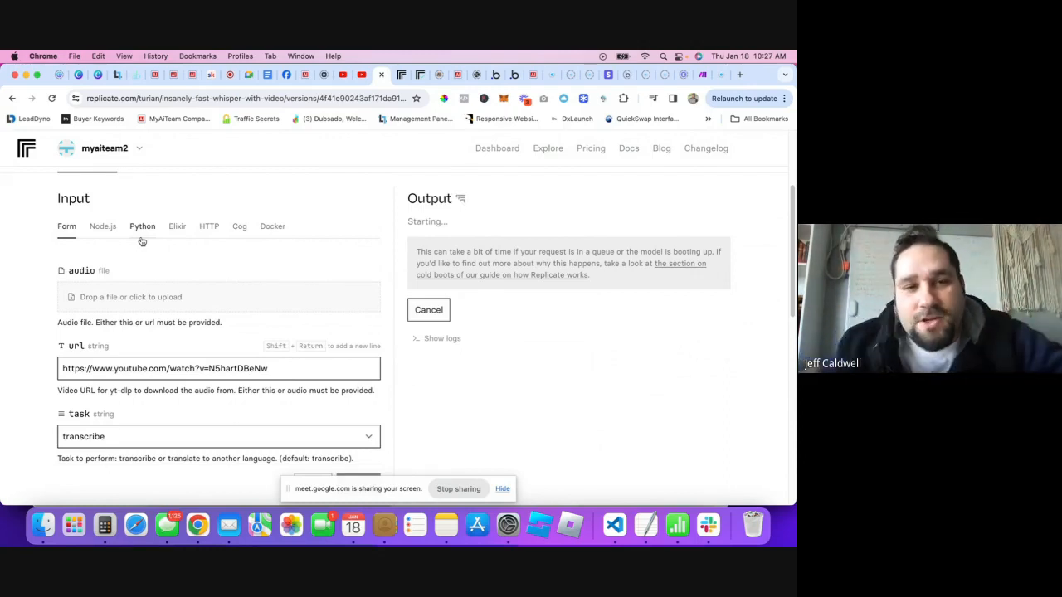
click(173, 83)
- In AI Images, generate a picture of a dog in sunglasses with Good Morning lettering
click(37, 299)
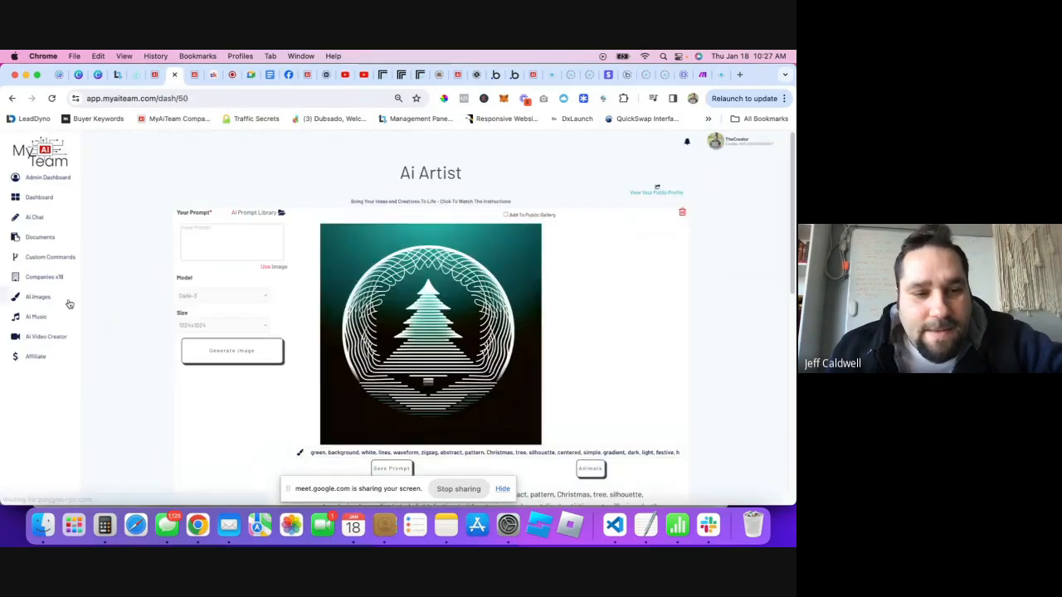
click(212, 240)
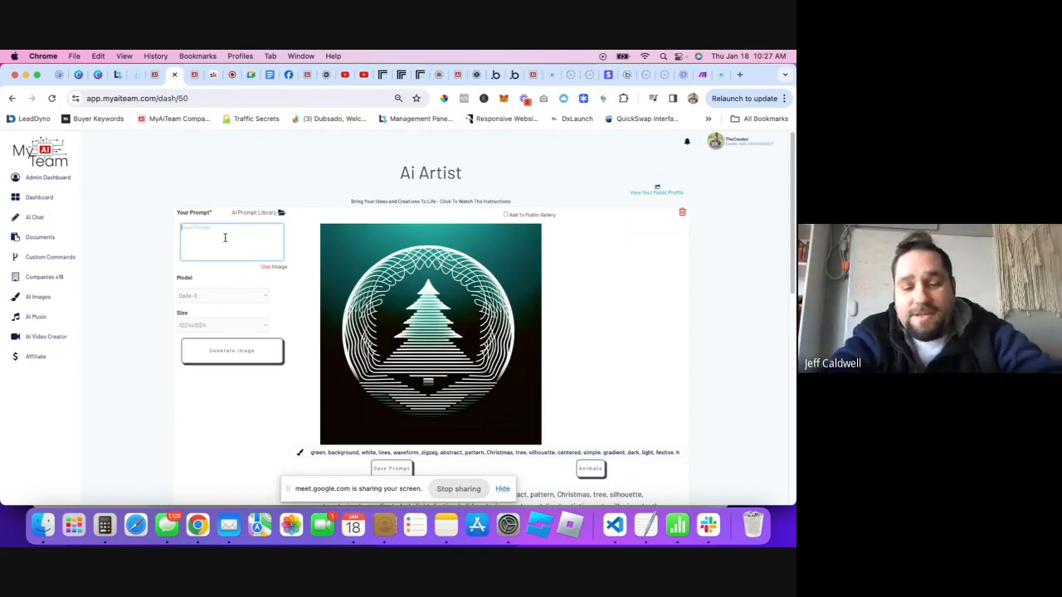
text(I)
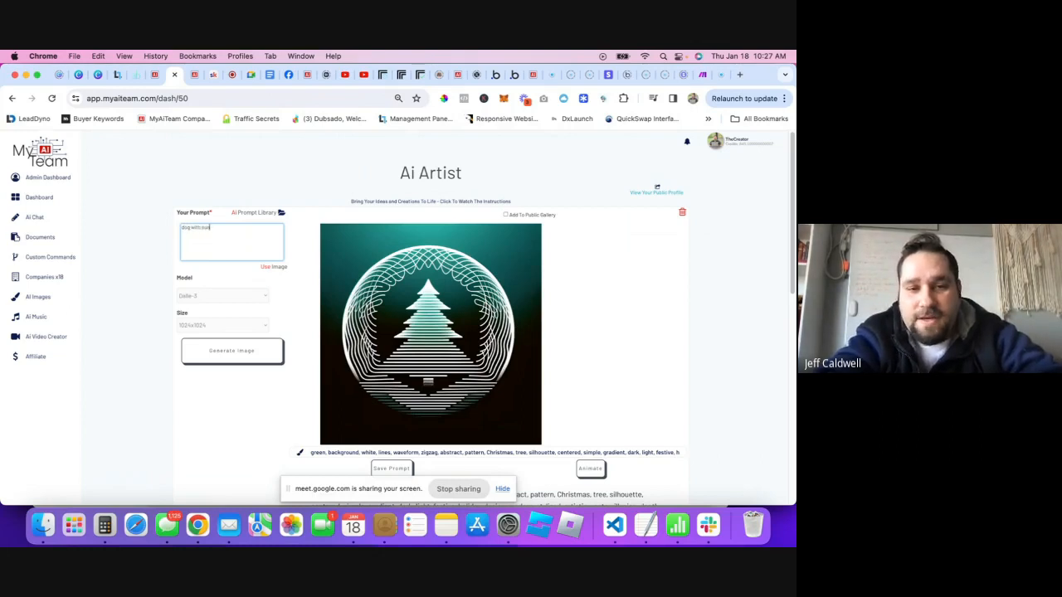
text(sses)
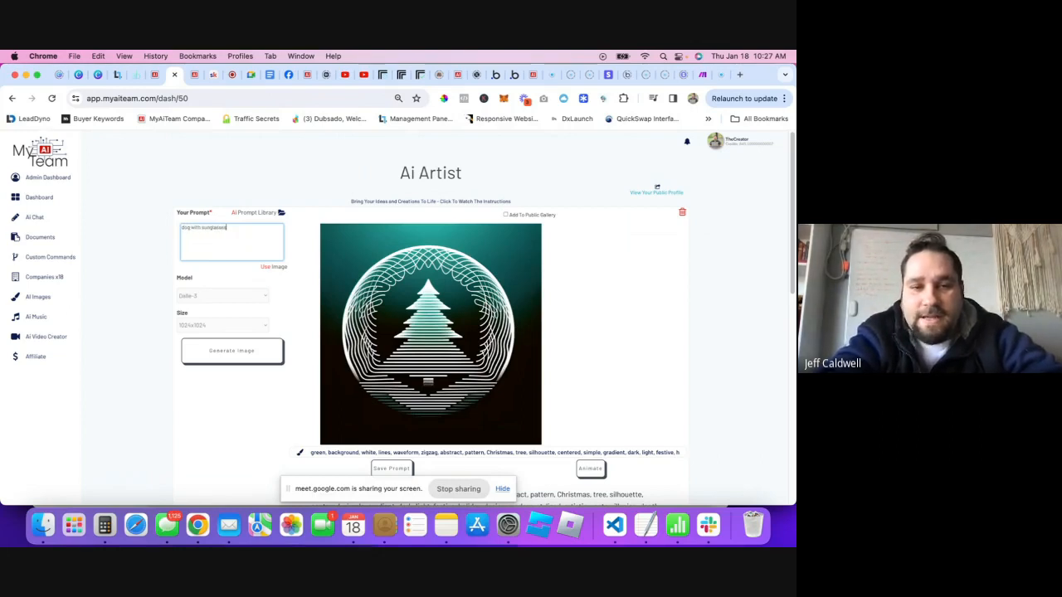
text(, thats)
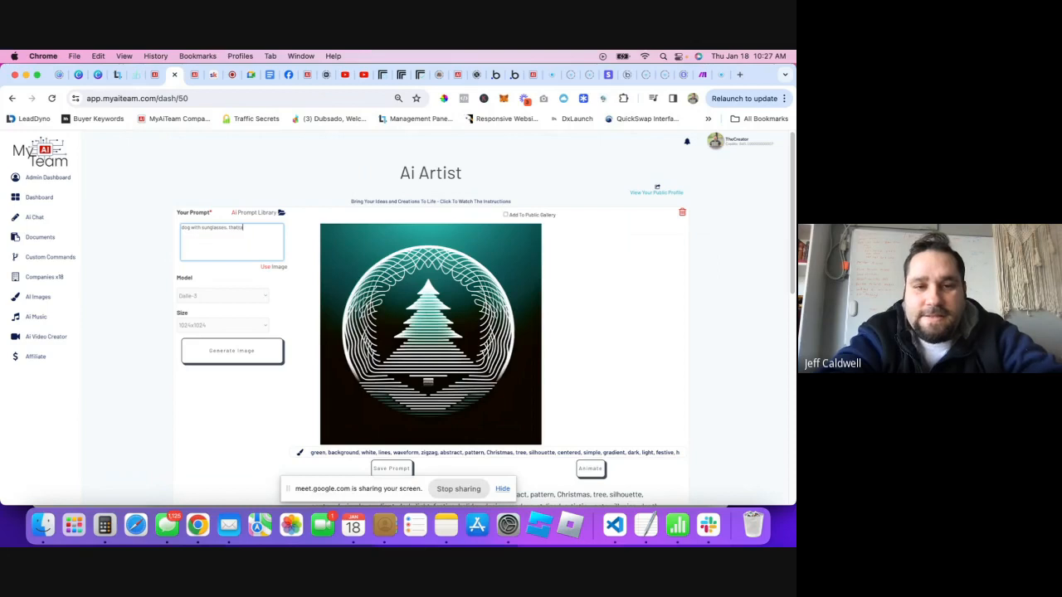
text(a)
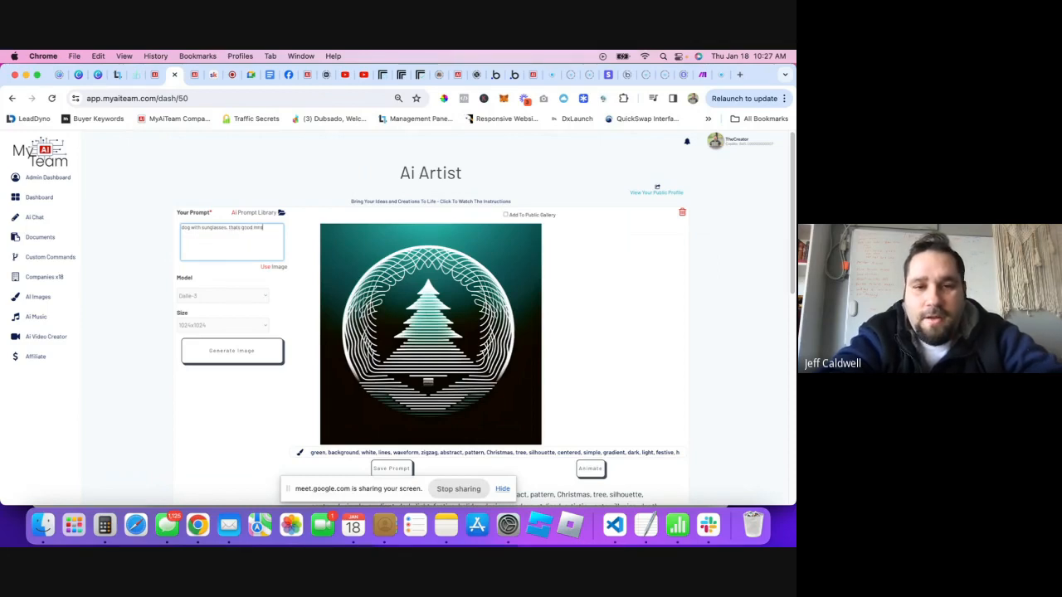
text(good m)
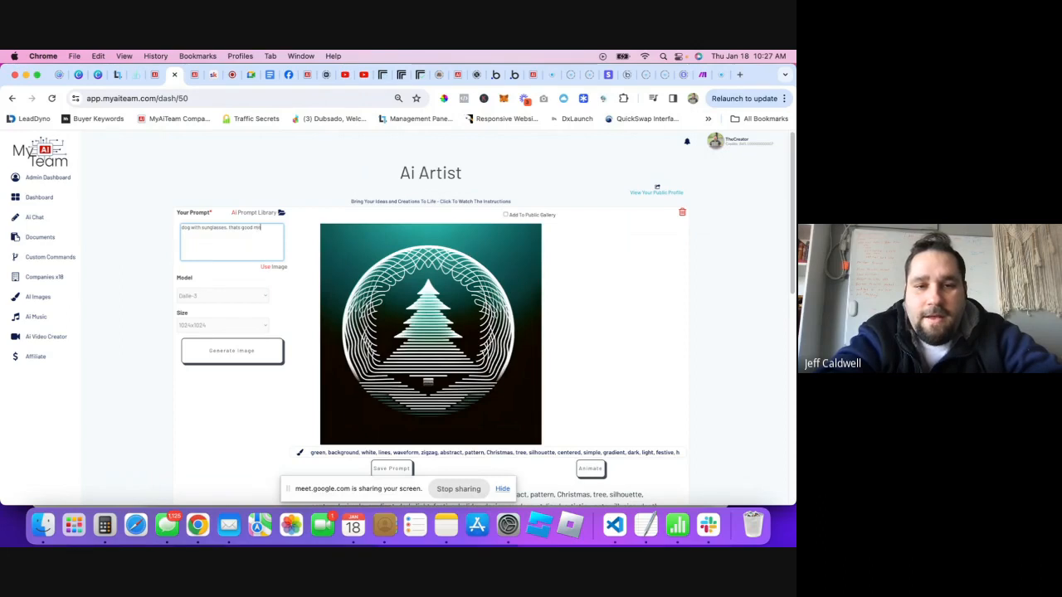
click(236, 352)
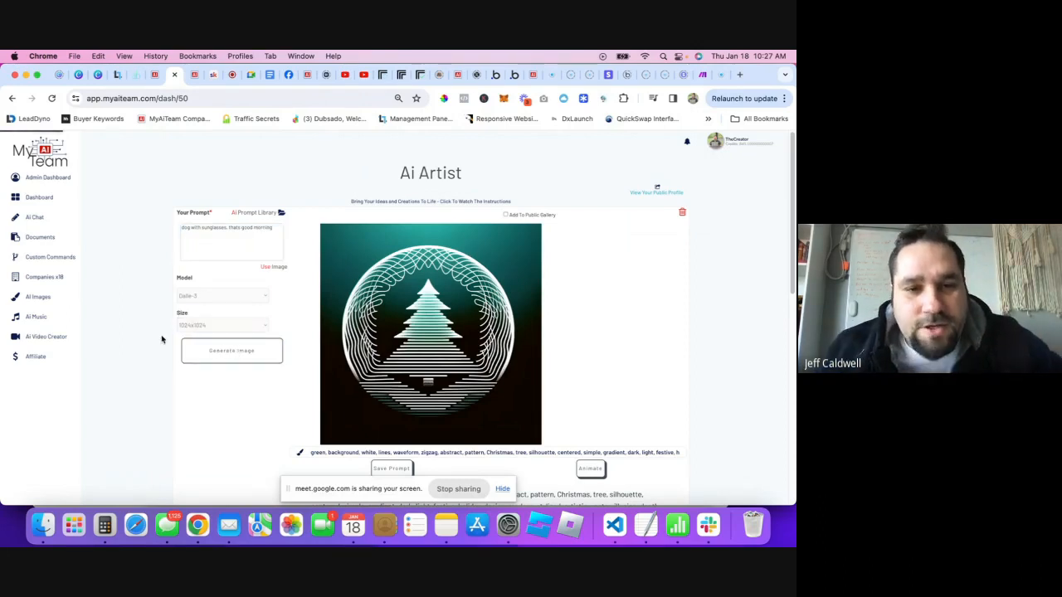
- Correct the prompt wording to 'says', regenerate the image, and go back to Replicate
click(240, 229)
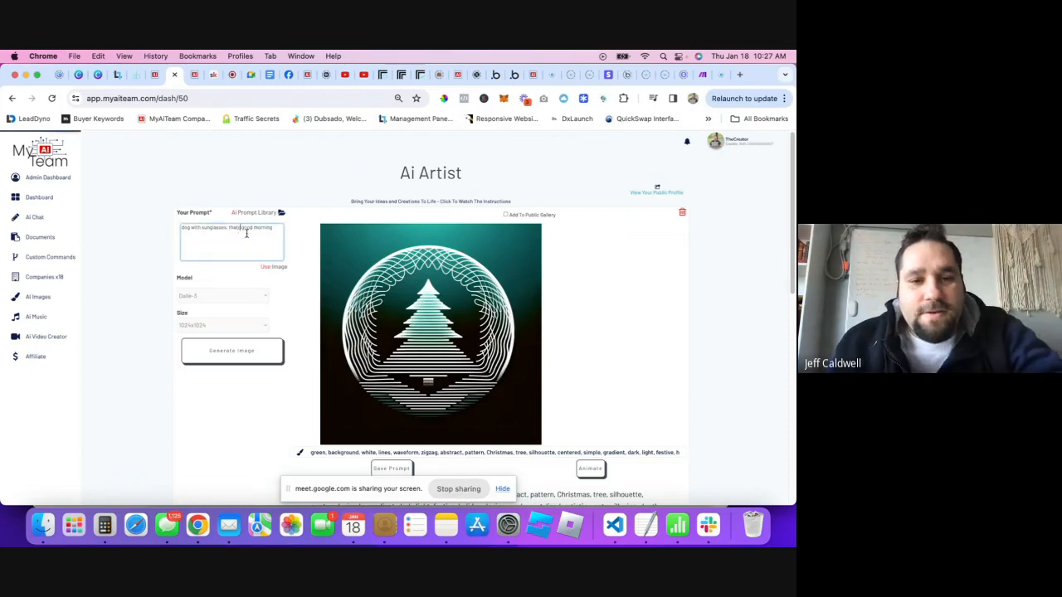
text(says)
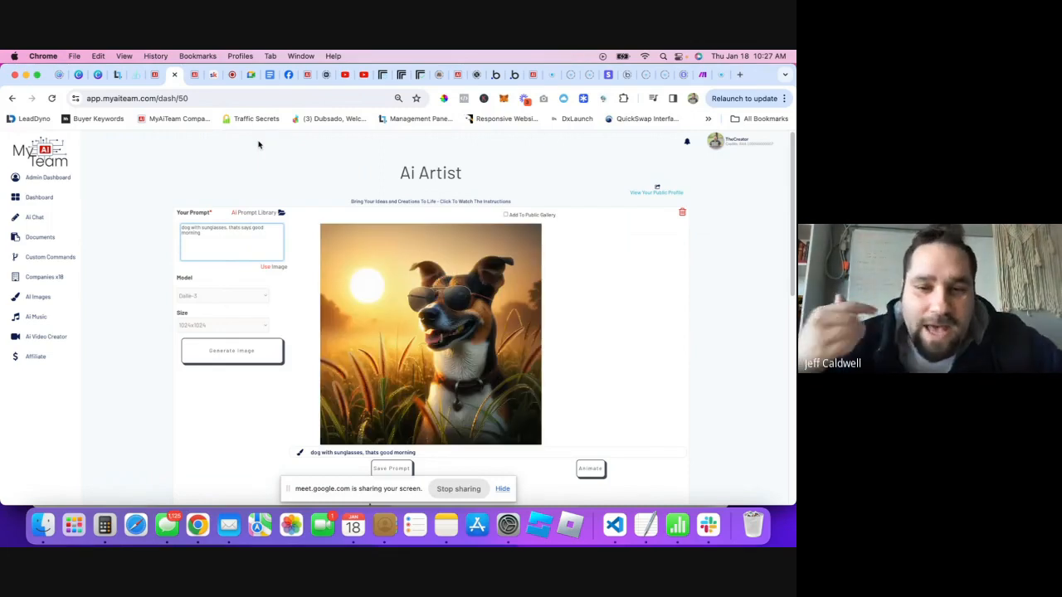
click(269, 352)
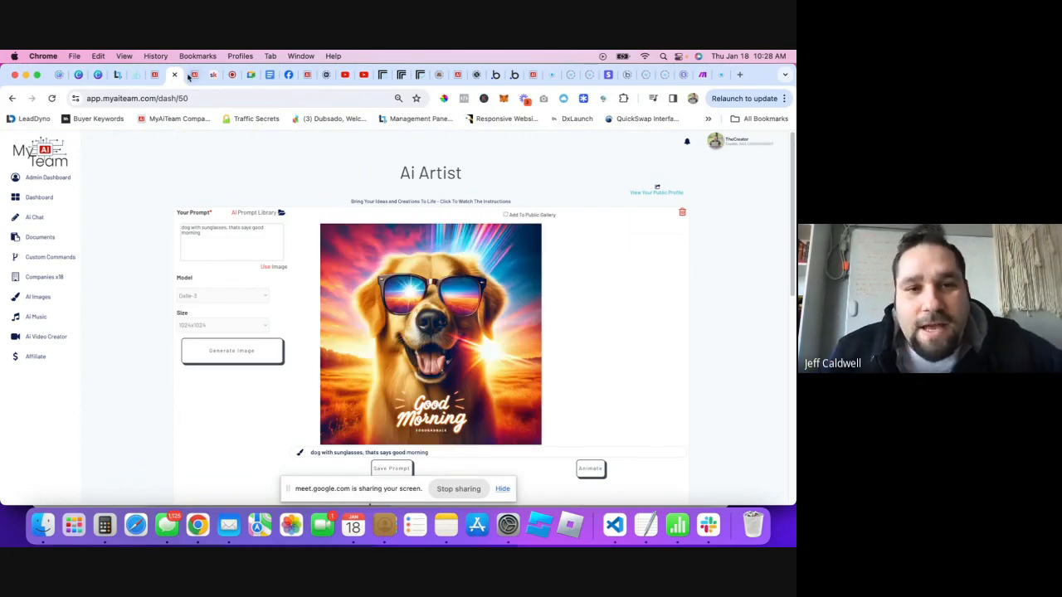
click(380, 79)
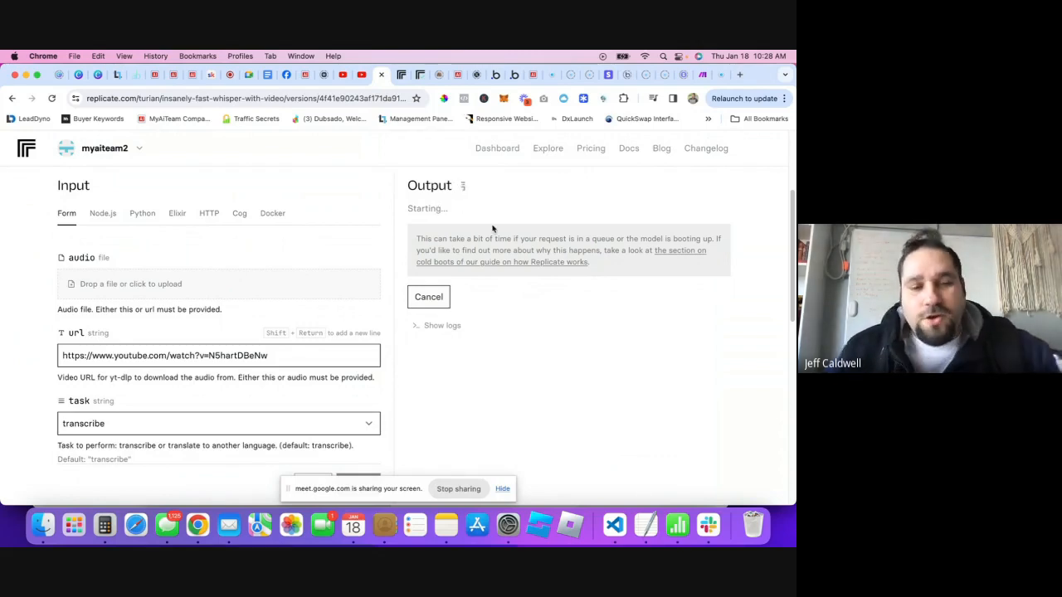
- Open a new tab and load cardsofdextro.com by typing 'card'
click(739, 74)
text(cards)
key(Return)
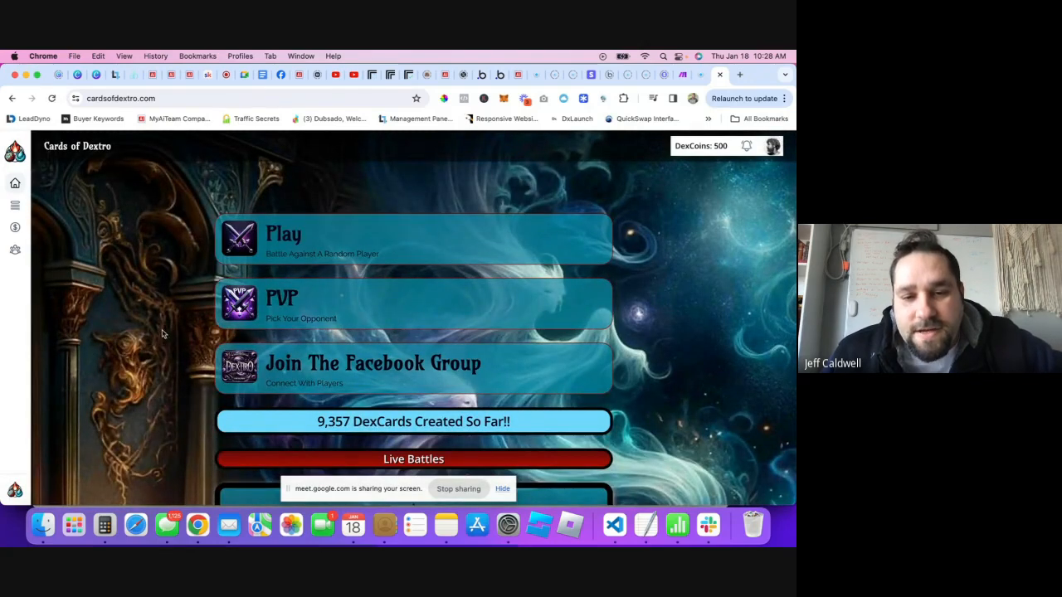
- Open the Cards of Dextro Decks page, then view Replicate's finished transcript output
mouse_move(46, 195)
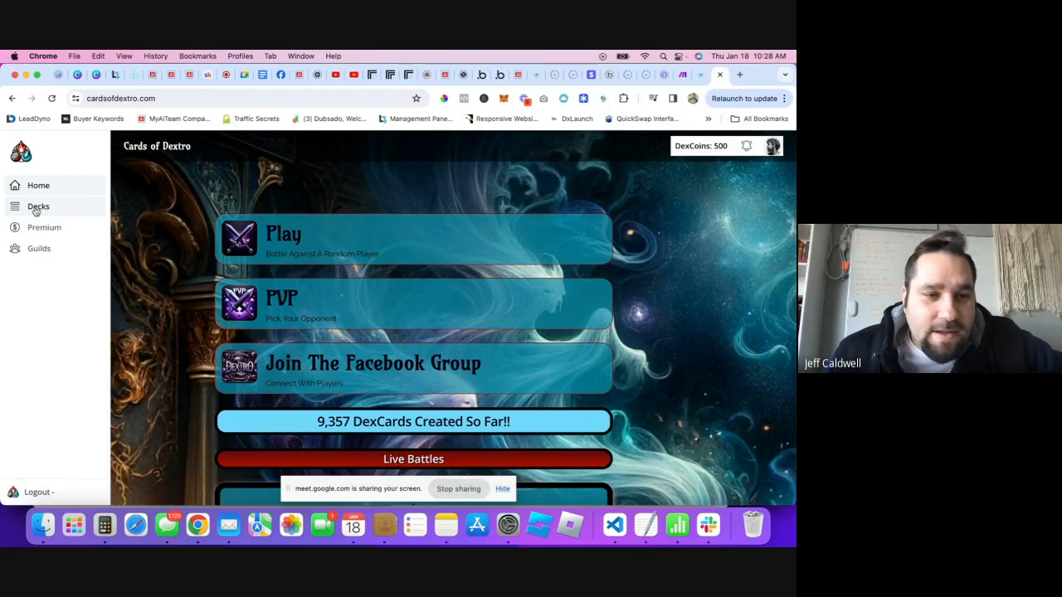
click(36, 207)
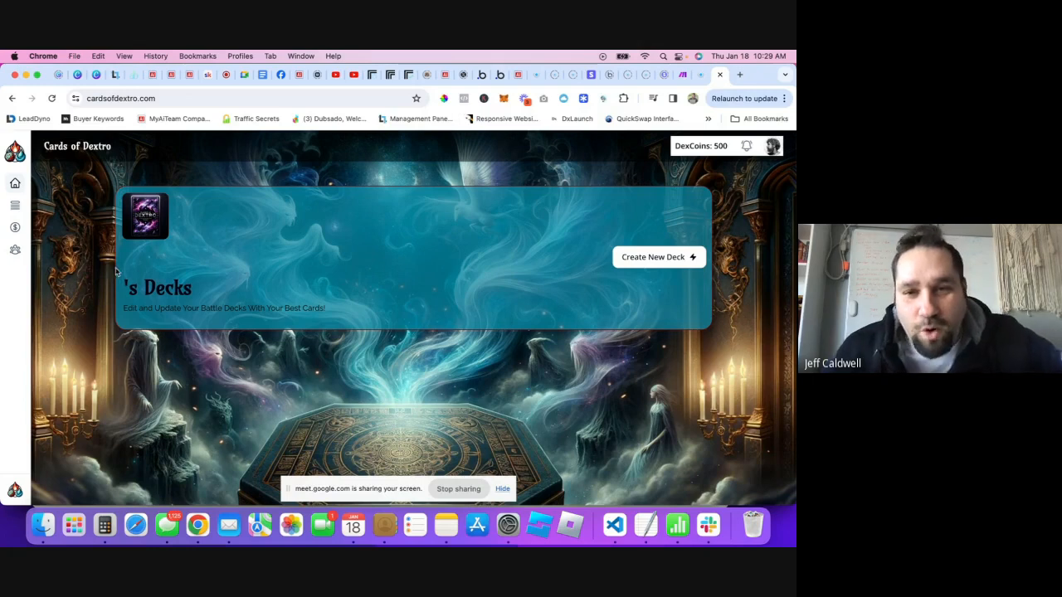
click(366, 75)
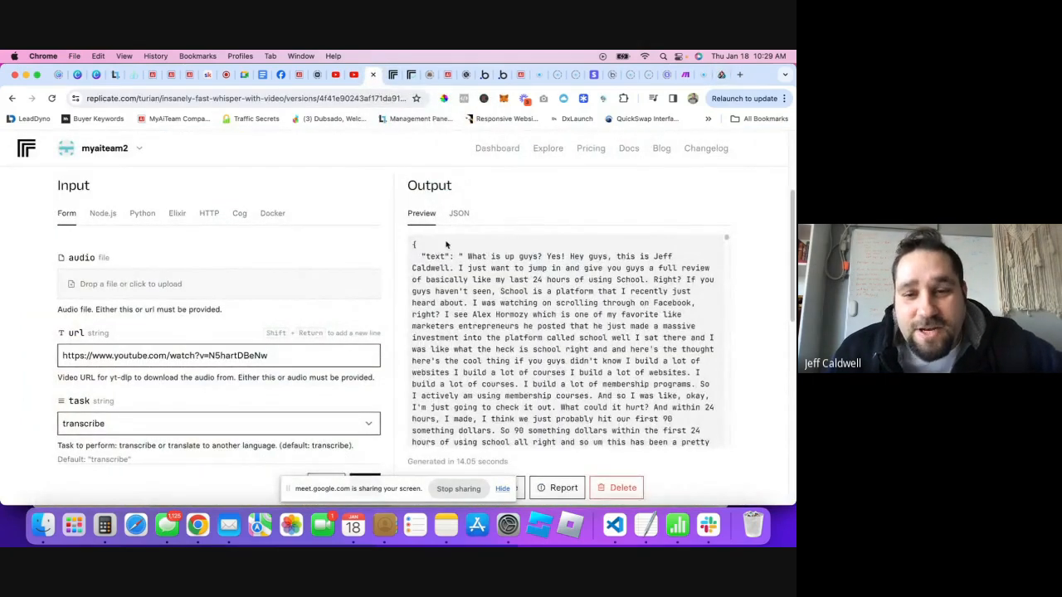
- Note the 14.05-second generation time and rerun whisper on the YouTube URL with batch_size 64
scroll(506, 440, down, 1)
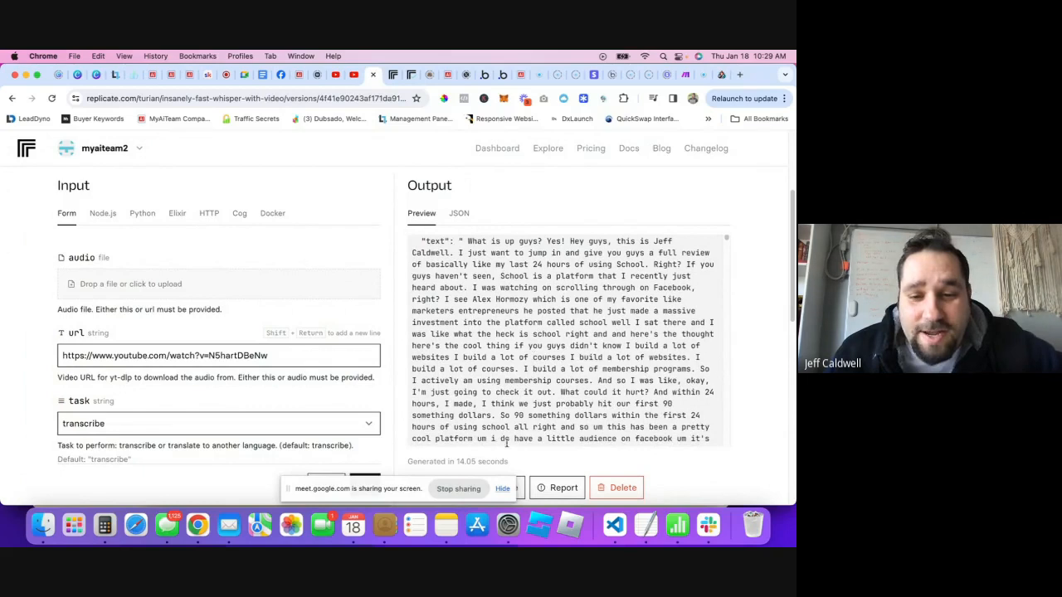
double_click(459, 463)
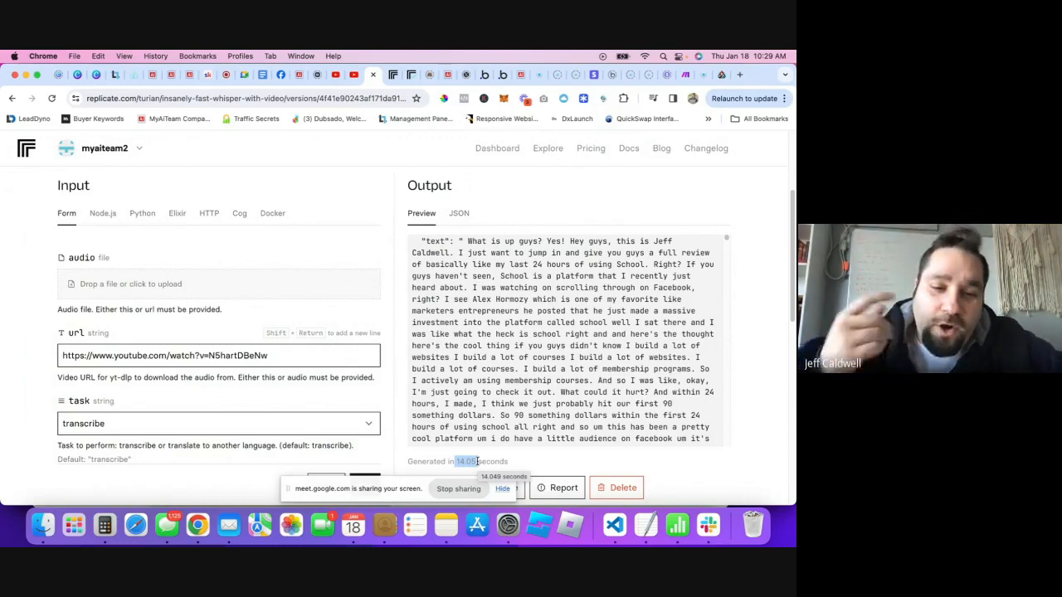
scroll(477, 462, down, 2)
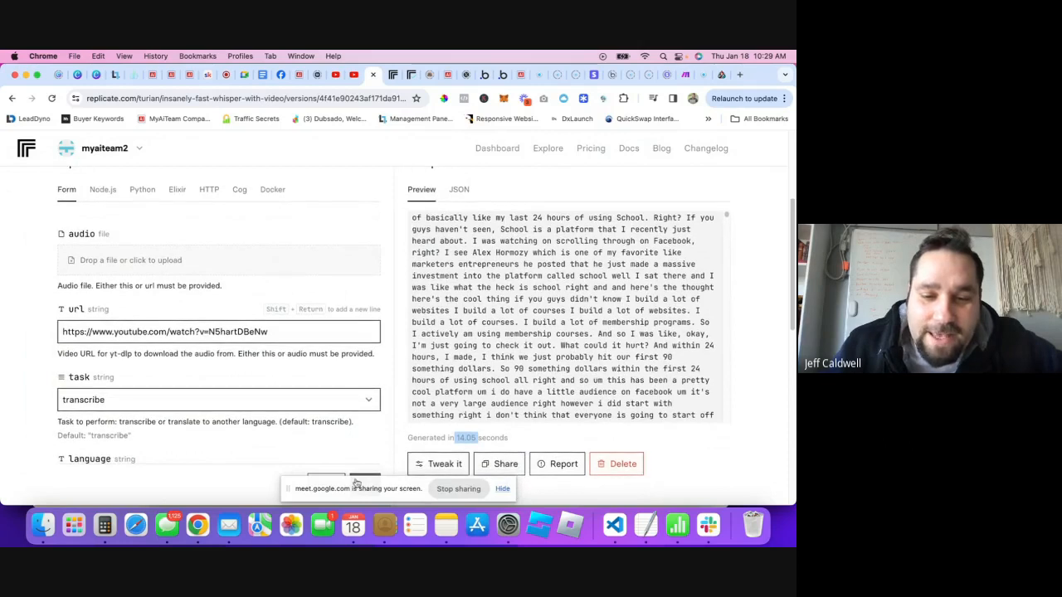
click(363, 480)
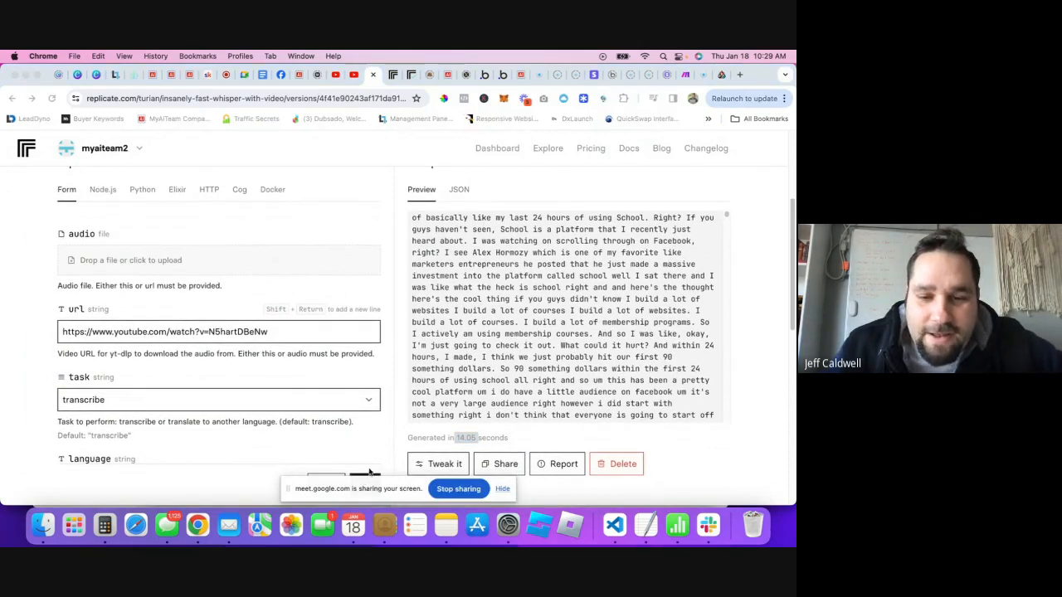
scroll(368, 476, down, 3)
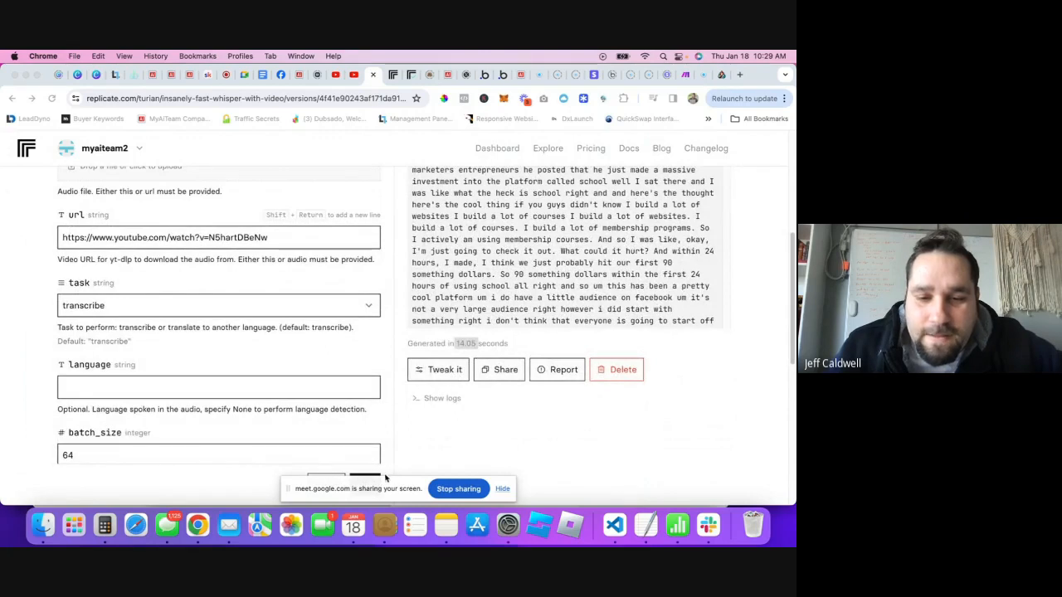
click(369, 485)
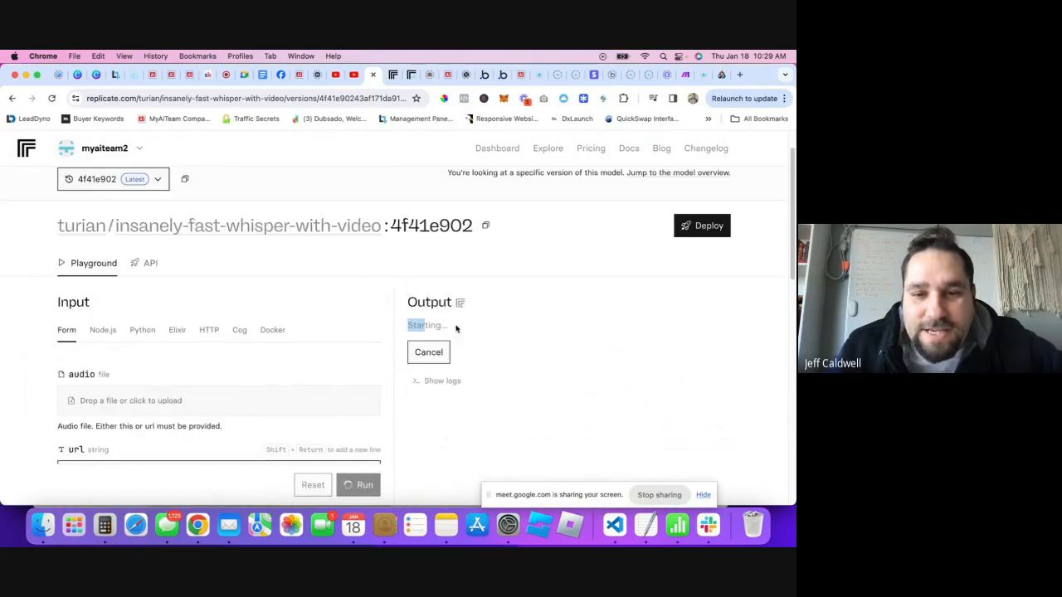
- While the run proceeds, check the Cards of Dextro and MyAiTeam AI Chat tabs, then return to whisper
drag(456, 329, 452, 327)
scroll(473, 355, down, 1)
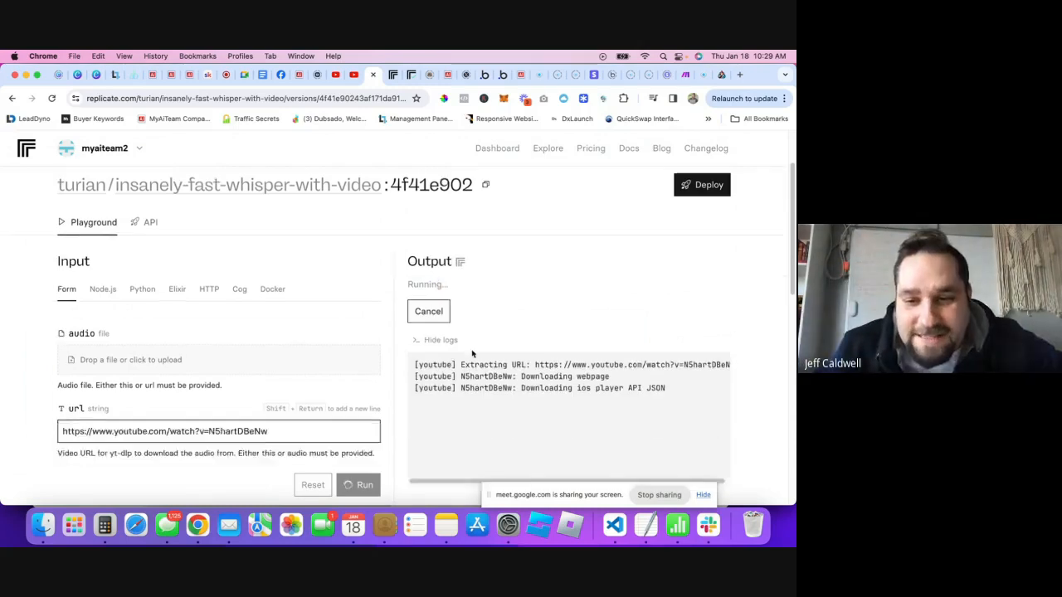
scroll(472, 355, down, 2)
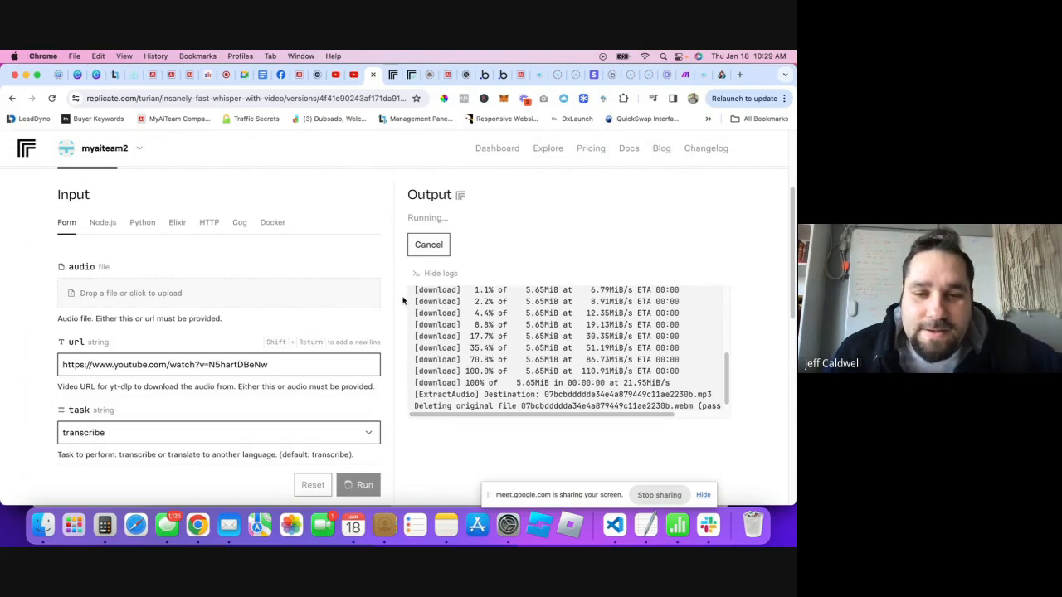
click(710, 74)
mouse_move(24, 228)
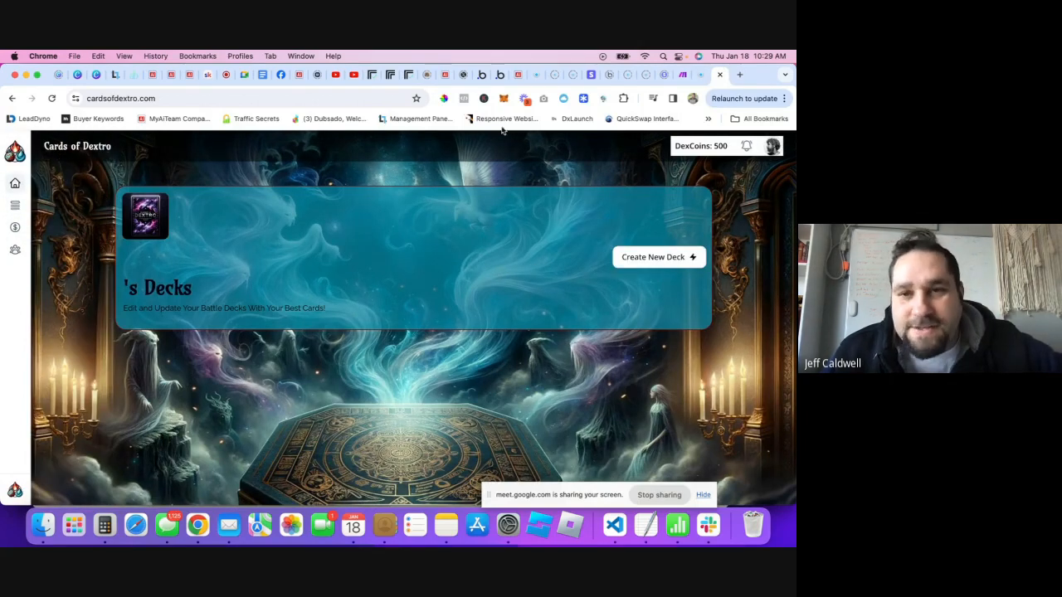
click(518, 74)
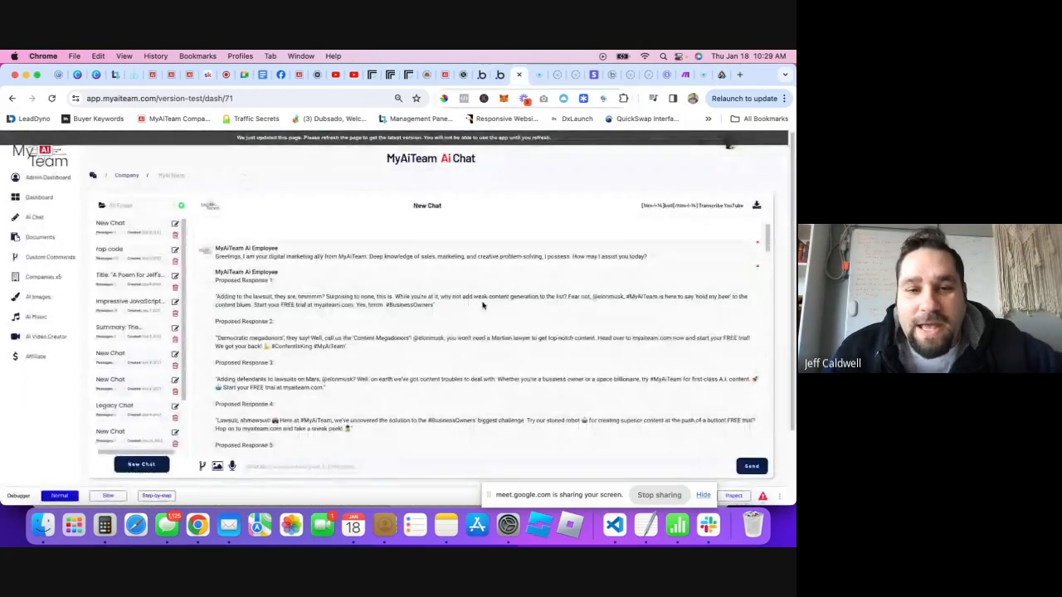
click(375, 76)
click(356, 75)
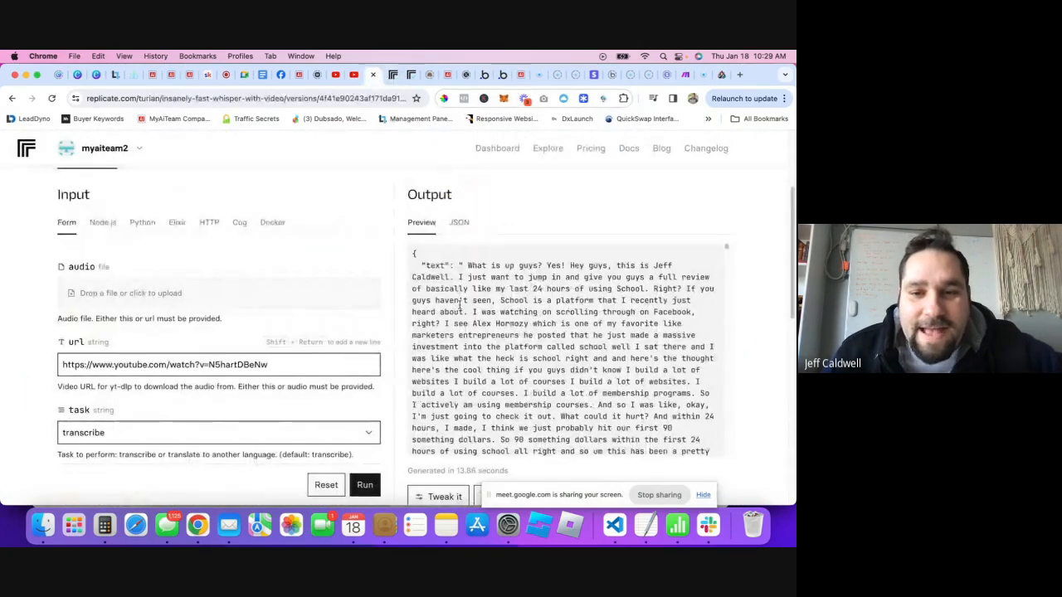
- Scroll through the finished transcript output, generated in 13.86 seconds
scroll(502, 368, down, 2)
scroll(491, 284, up, 2)
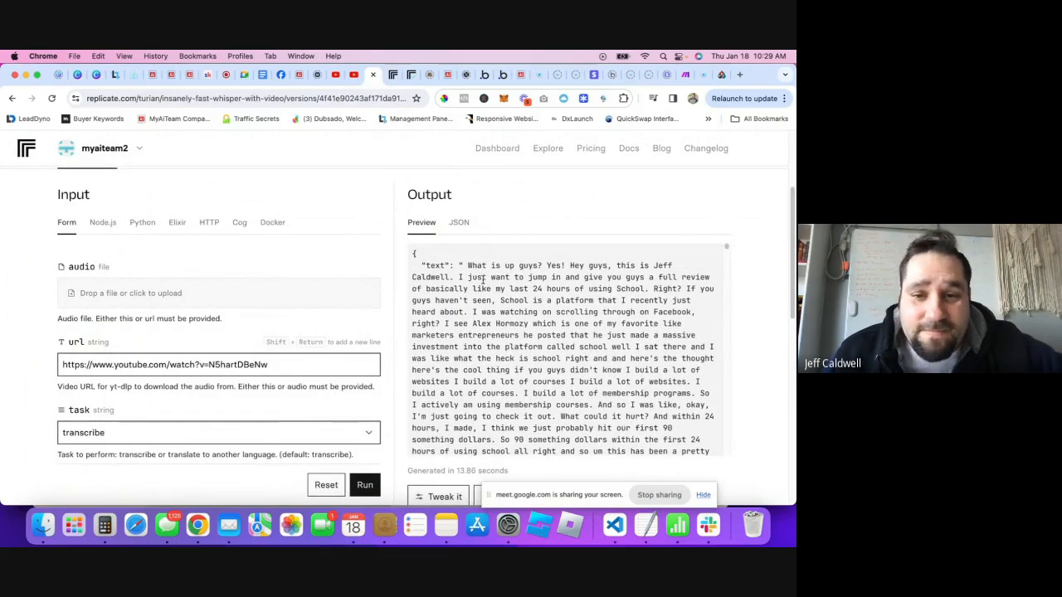
scroll(539, 284, down, 10)
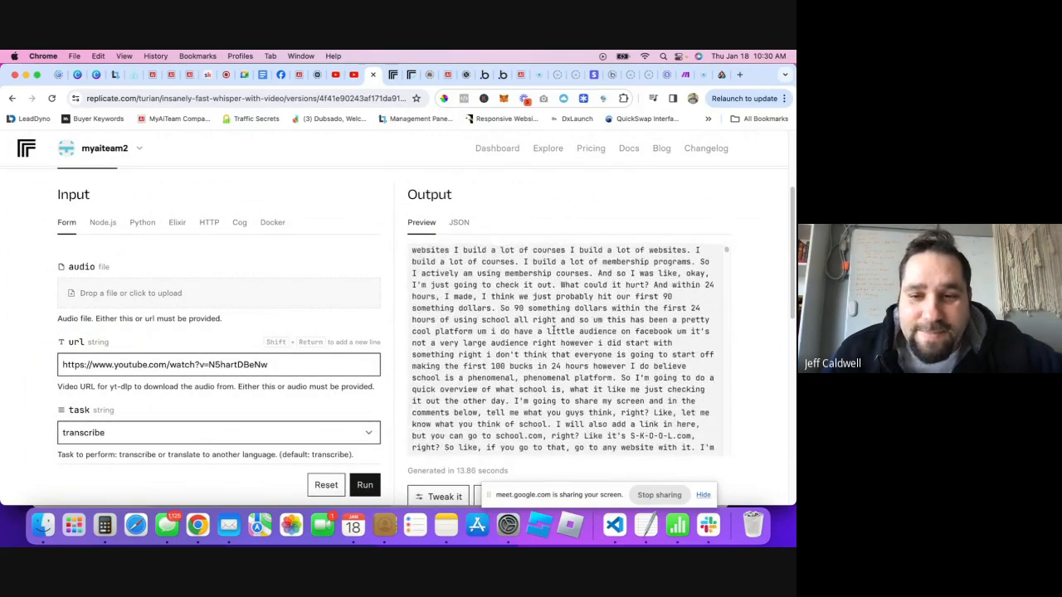
scroll(548, 341, down, 5)
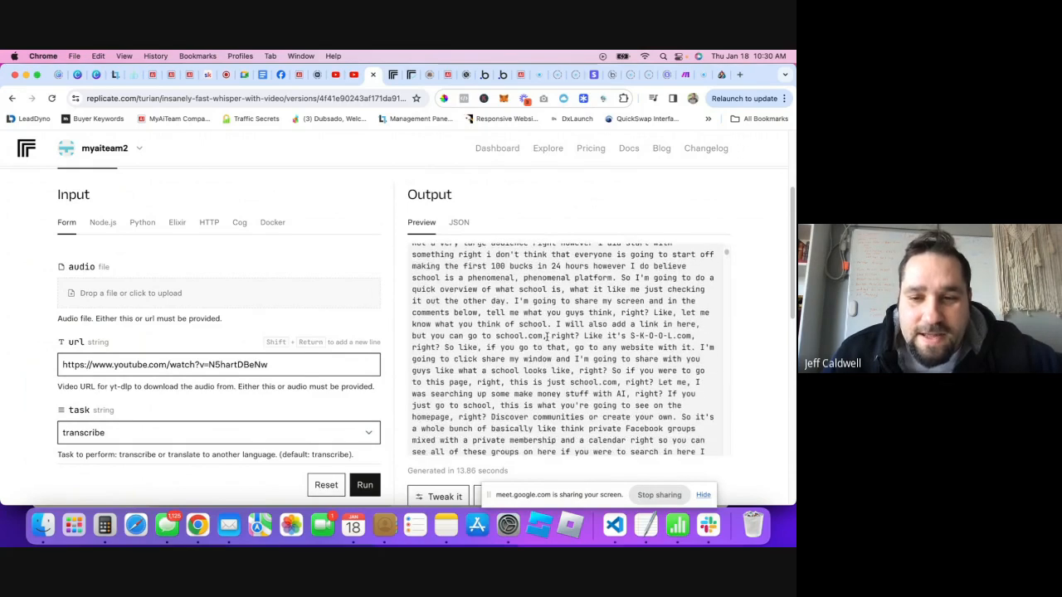
scroll(537, 340, down, 5)
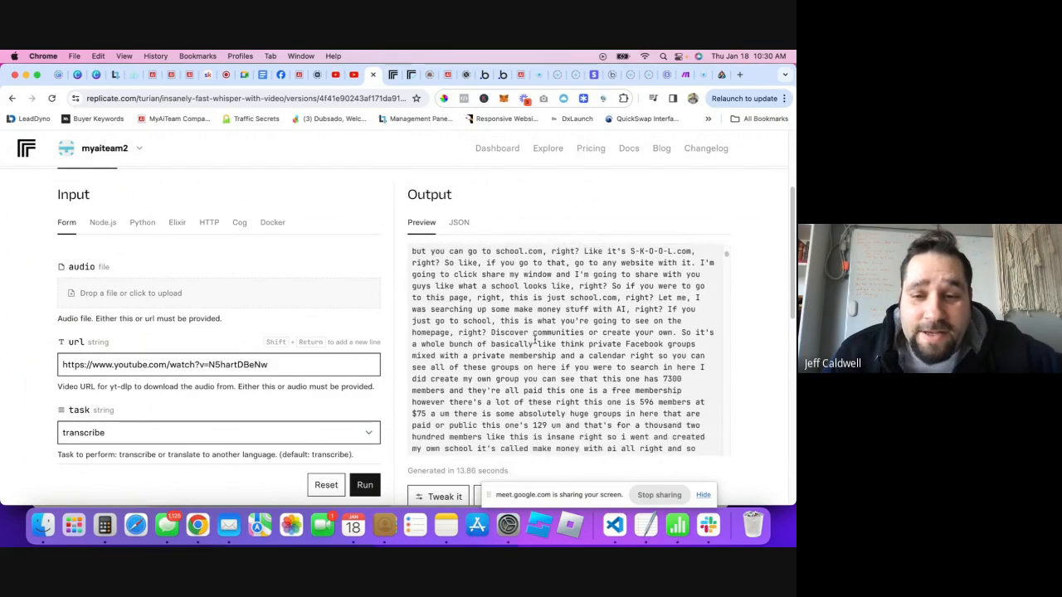
scroll(532, 336, down, 15)
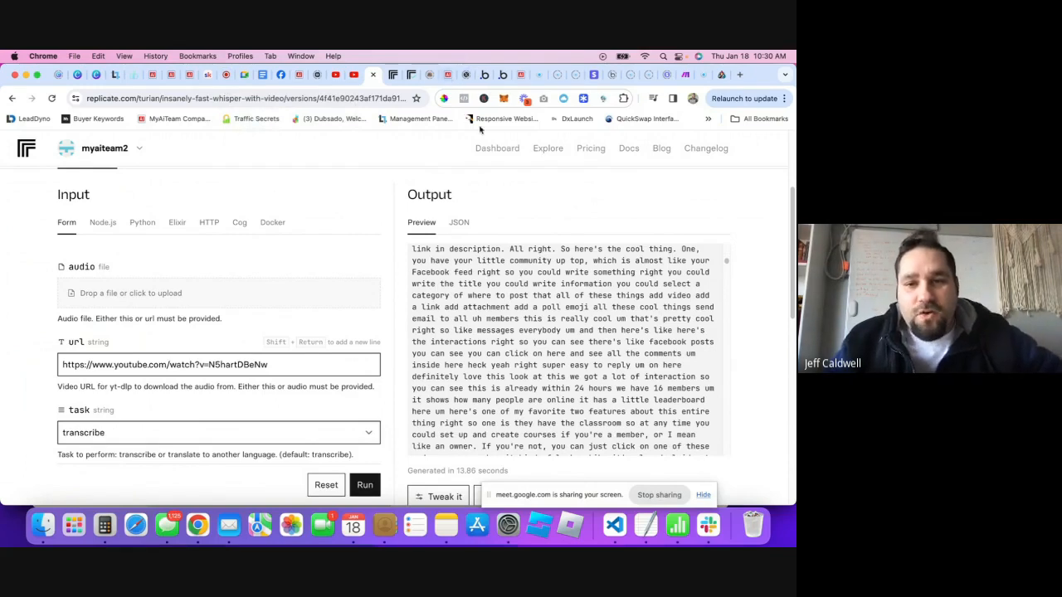
scroll(481, 249, up, 5)
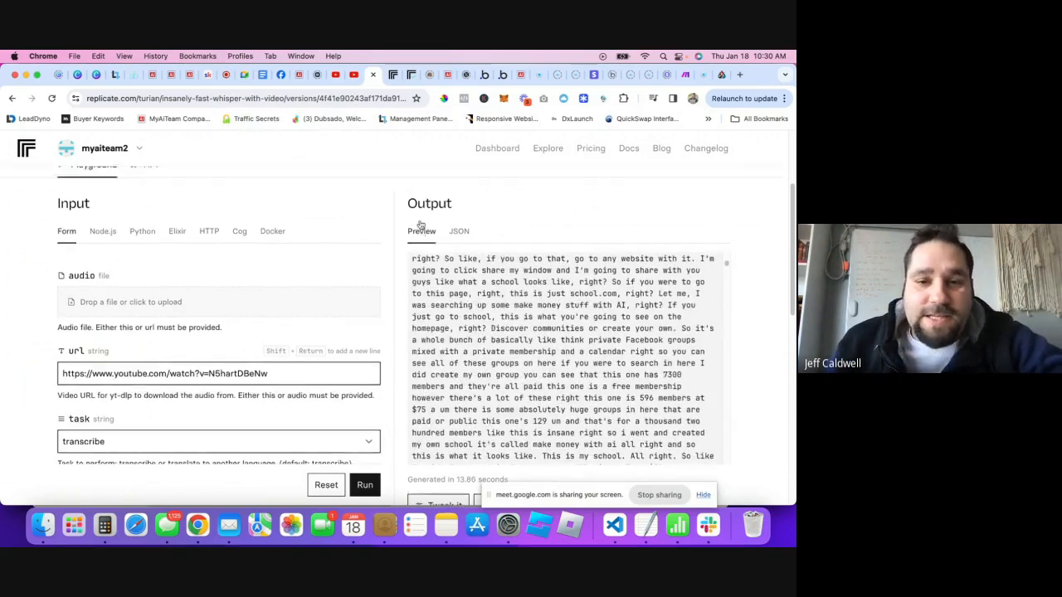
scroll(420, 226, up, 2)
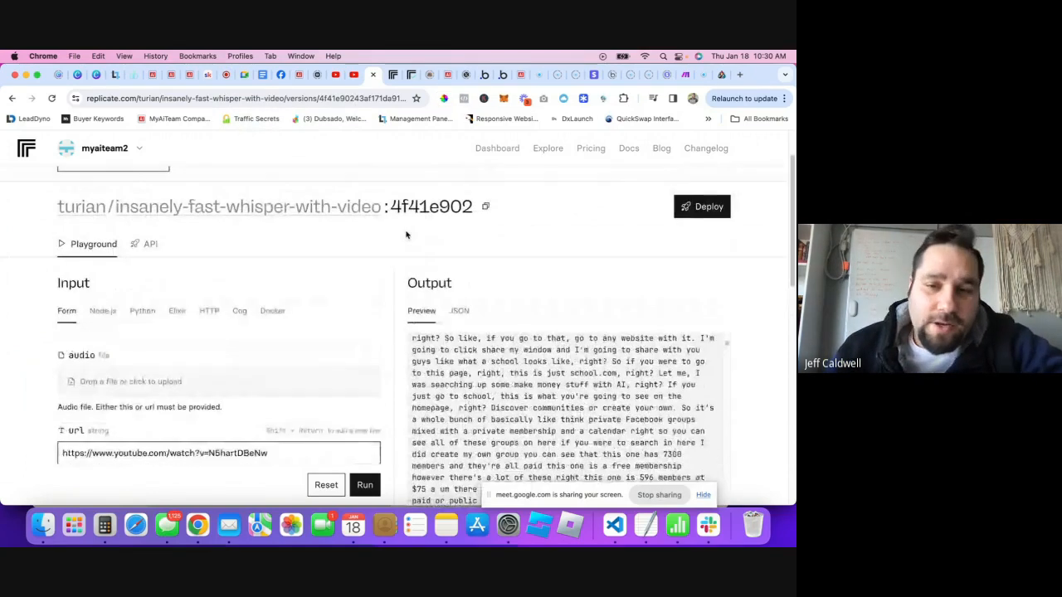
- Open Replicate's Explore page and advance Latest models to the next page
click(391, 76)
scroll(385, 398, down, 5)
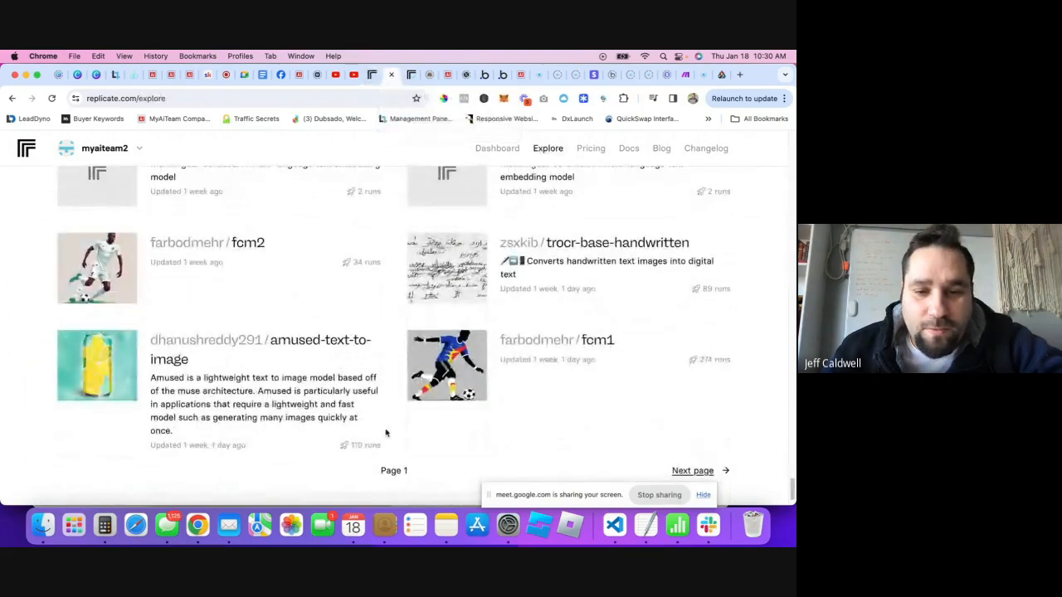
click(692, 470)
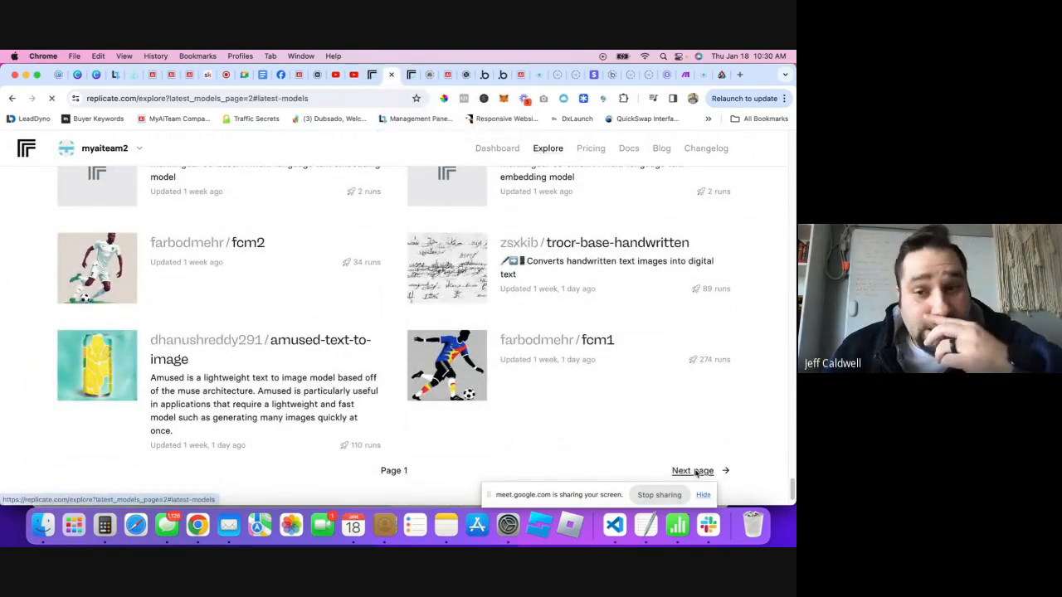
- Scroll page 2 down to the turian/insanely-fast-whisper-with-video card showing 208 runs
scroll(311, 375, down, 1)
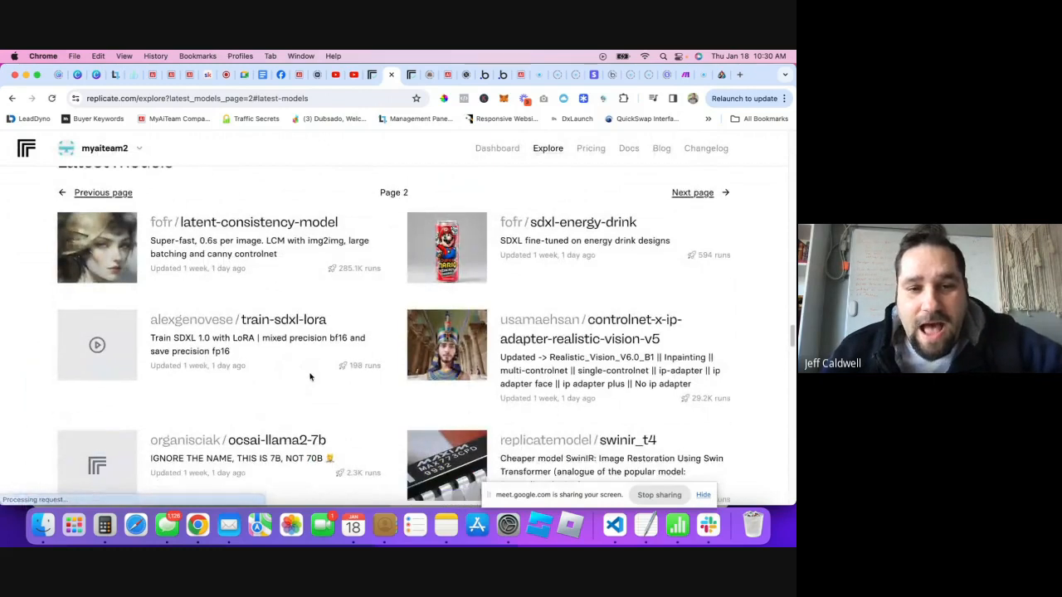
scroll(314, 350, down, 5)
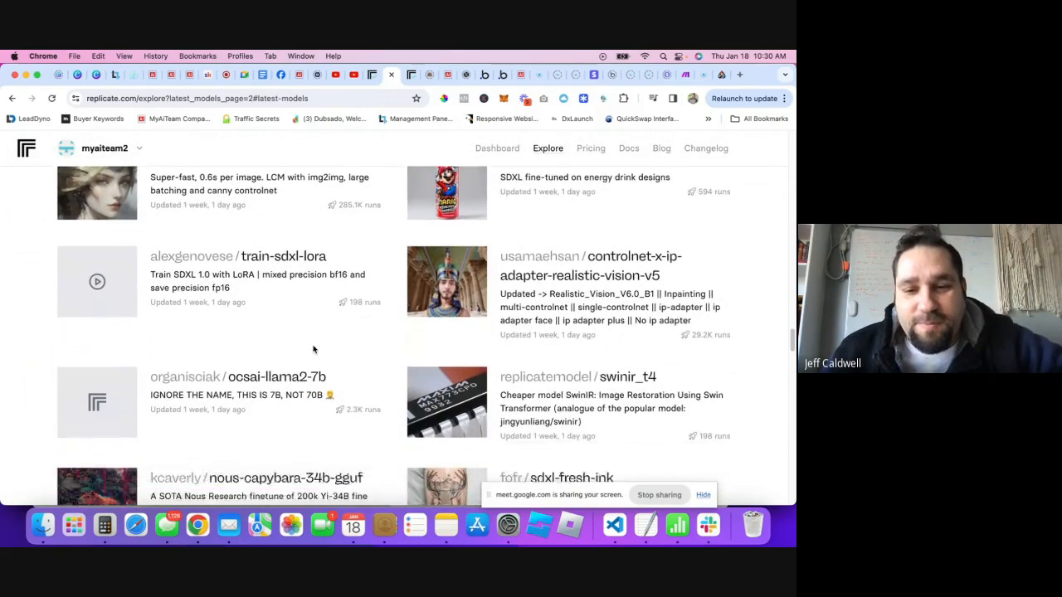
scroll(332, 367, down, 1)
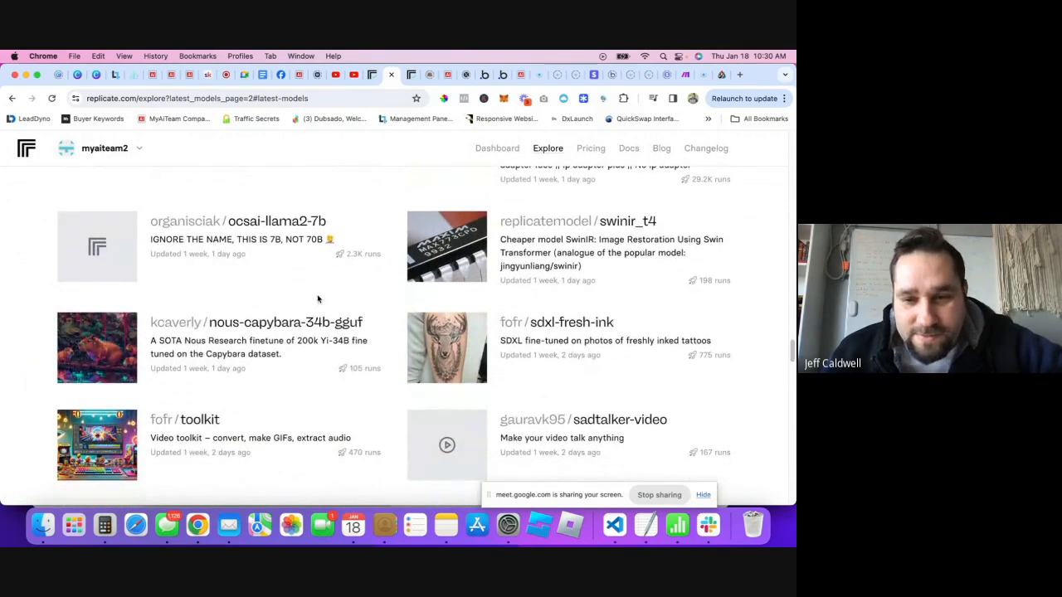
scroll(318, 298, down, 3)
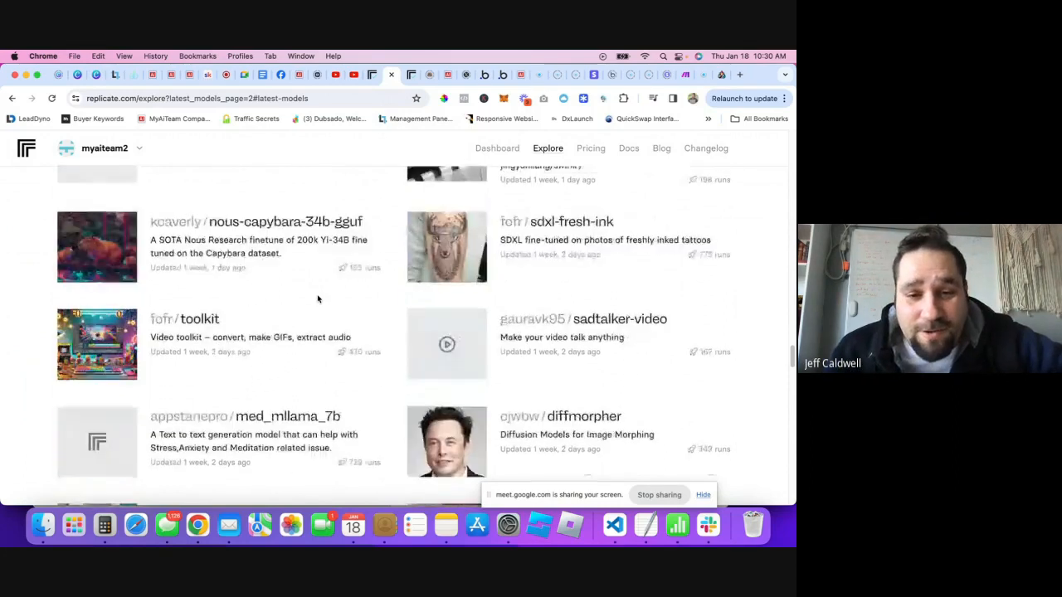
scroll(340, 351, down, 1)
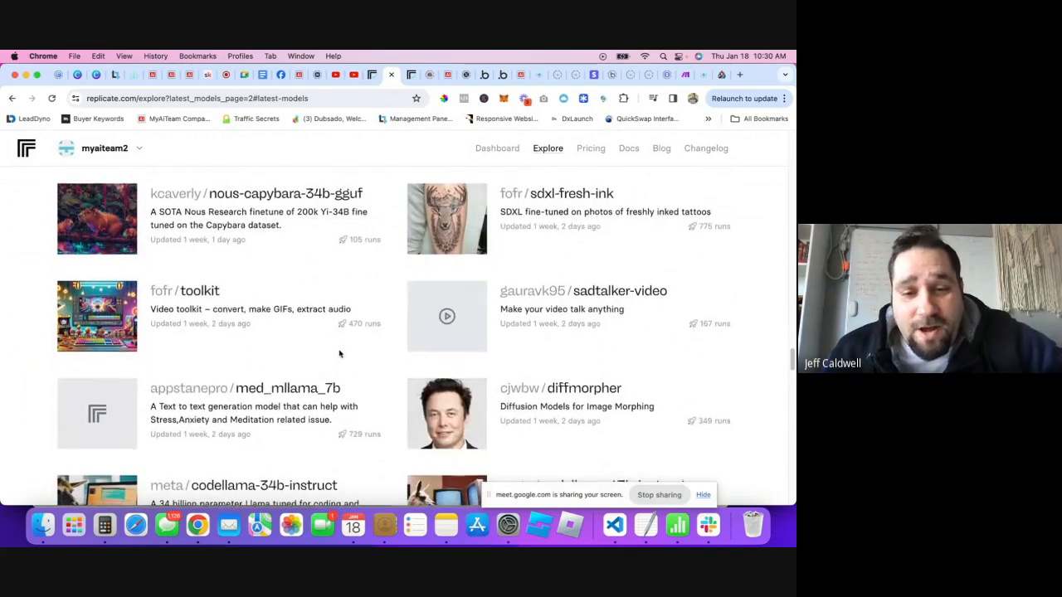
scroll(340, 354, down, 5)
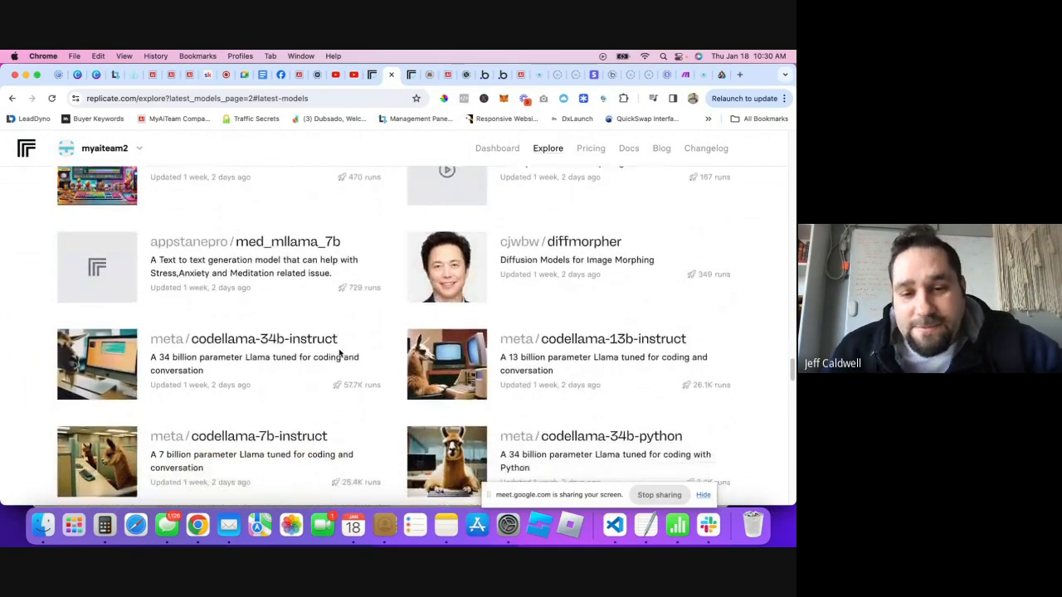
scroll(339, 353, down, 6)
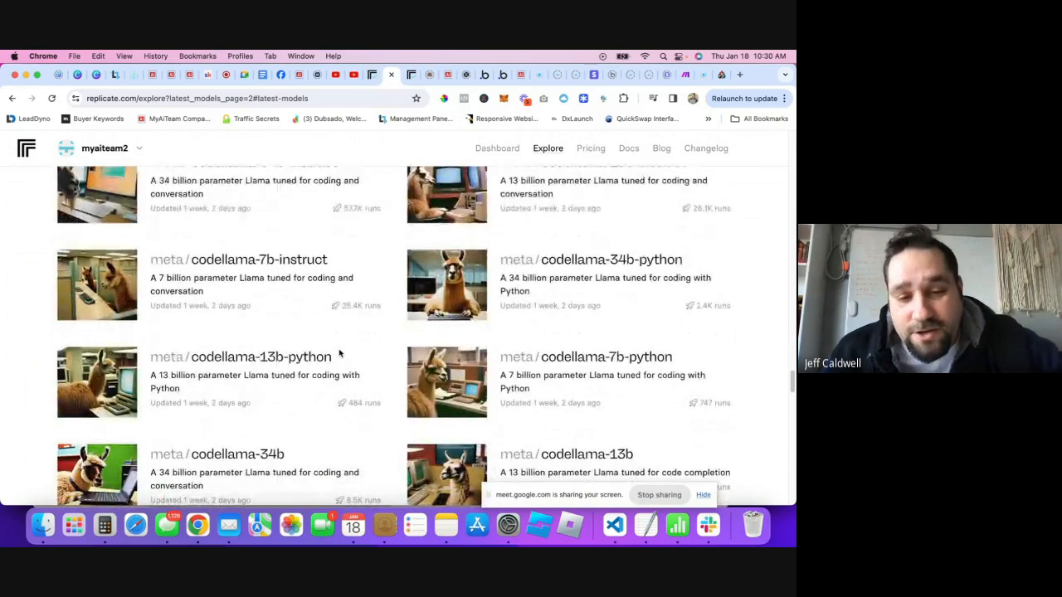
scroll(336, 354, down, 7)
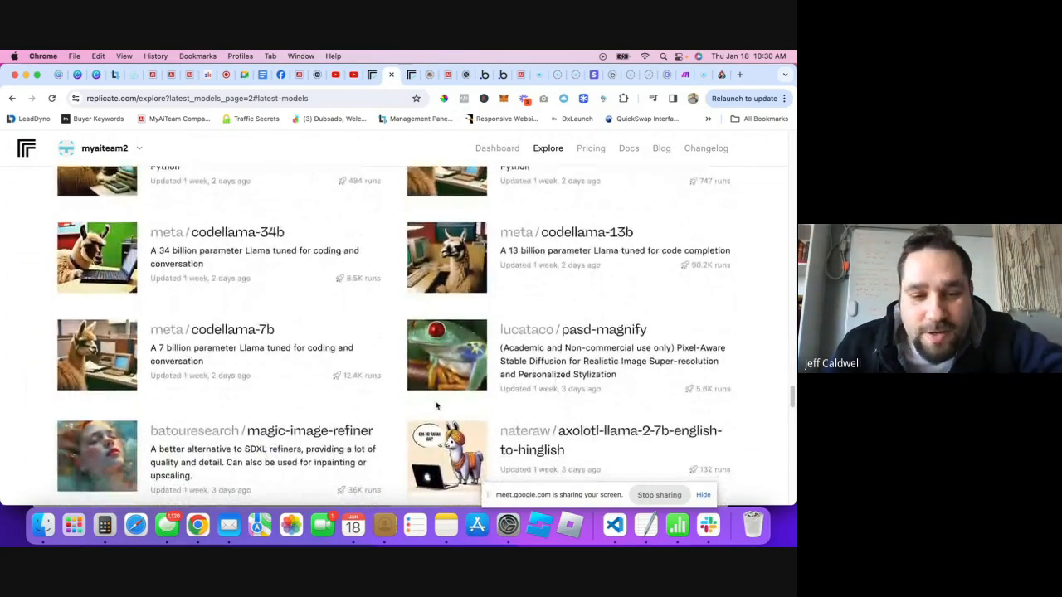
scroll(415, 357, down, 4)
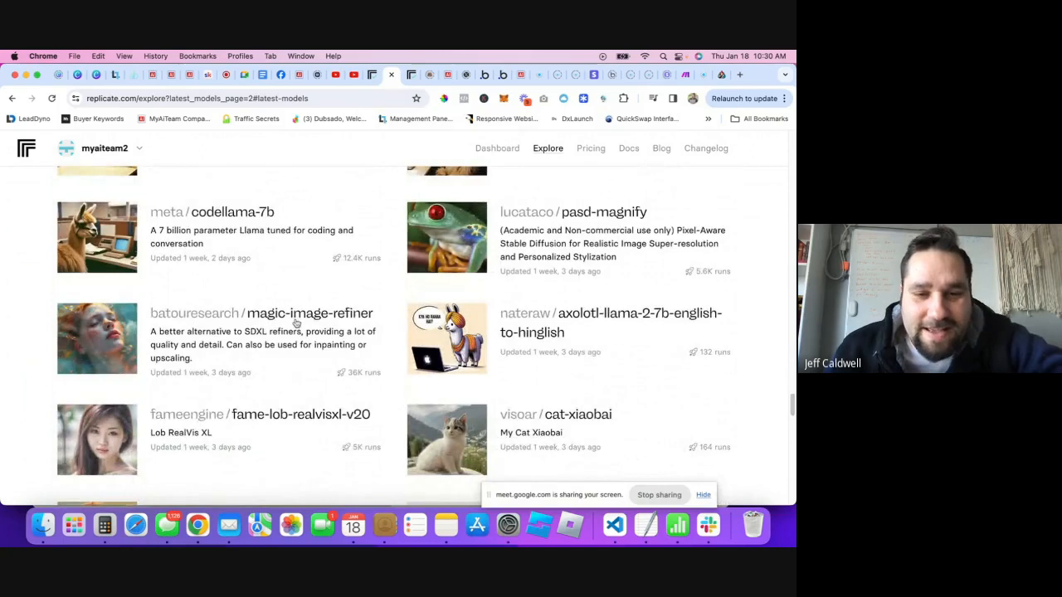
scroll(298, 354, down, 4)
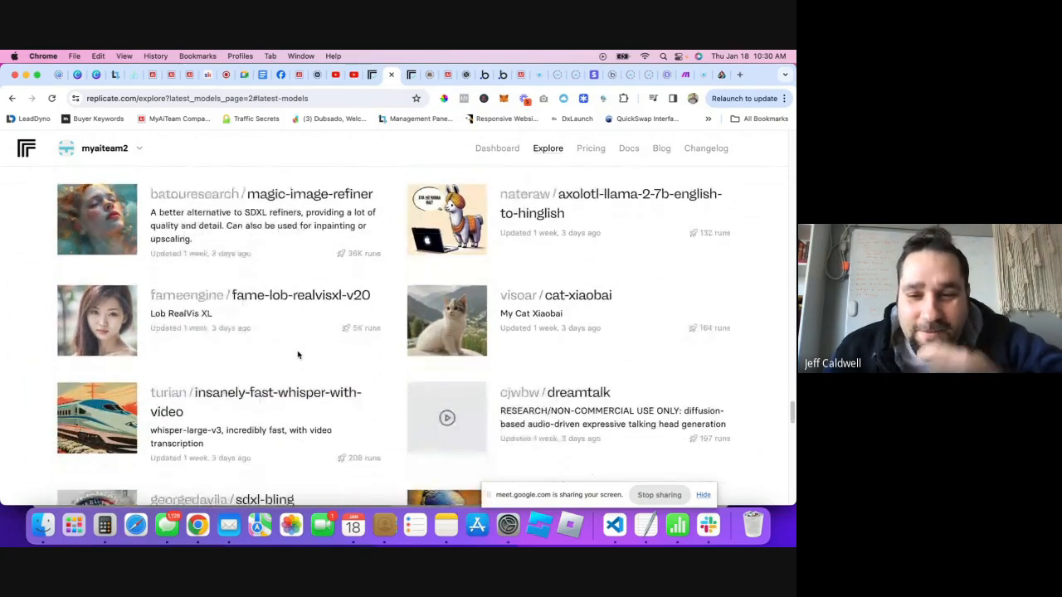
scroll(299, 354, down, 1)
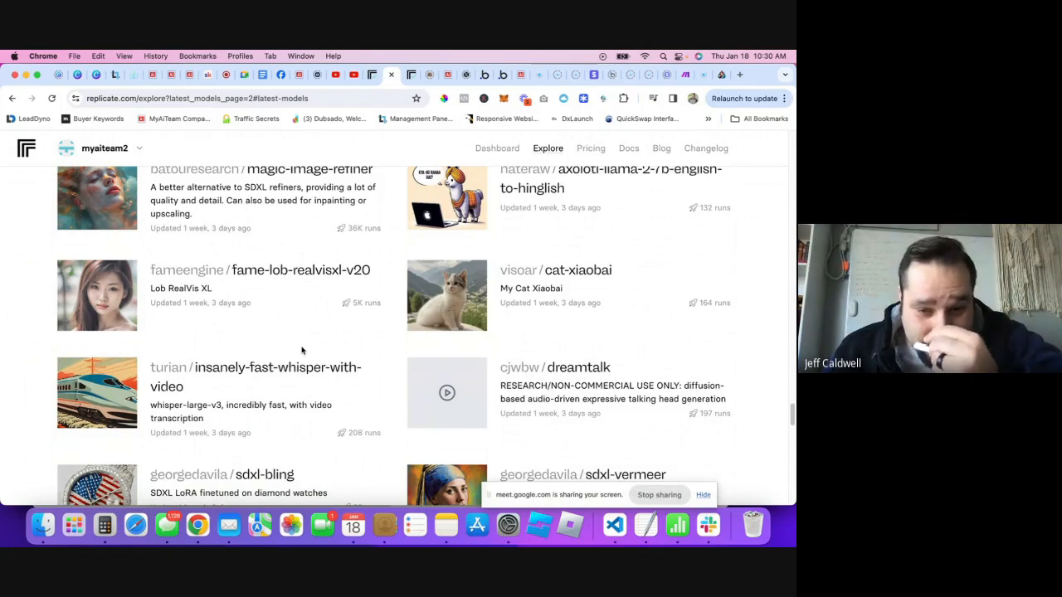
scroll(253, 380, down, 1)
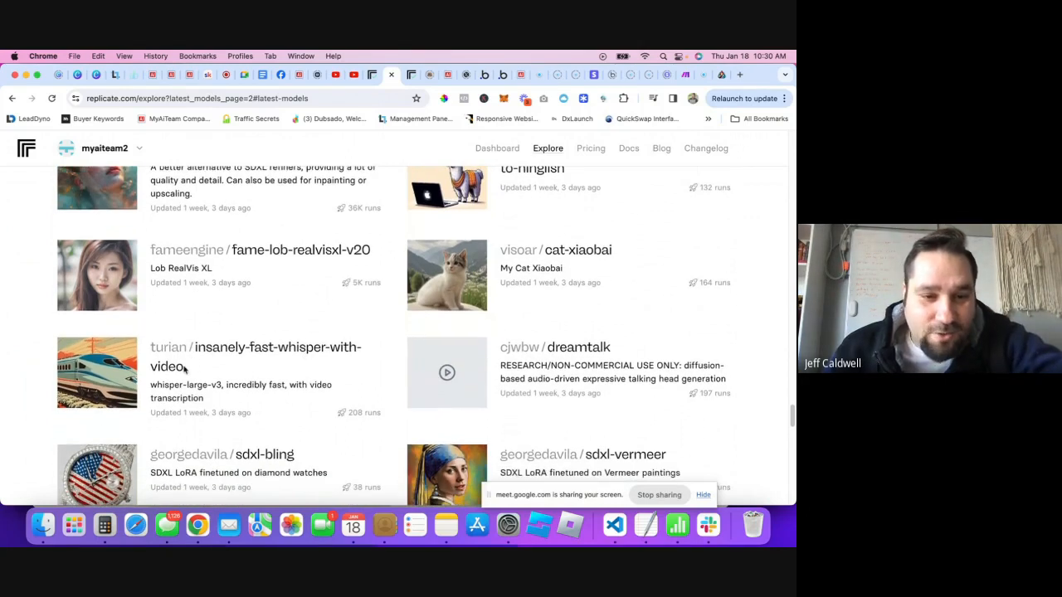
scroll(262, 376, down, 1)
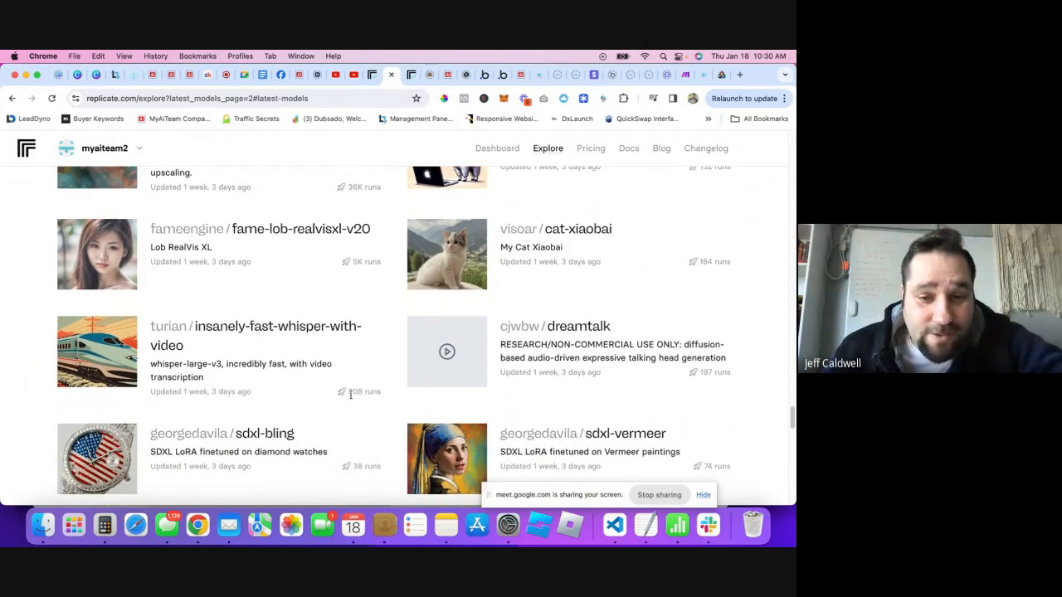
drag(347, 391, 363, 396)
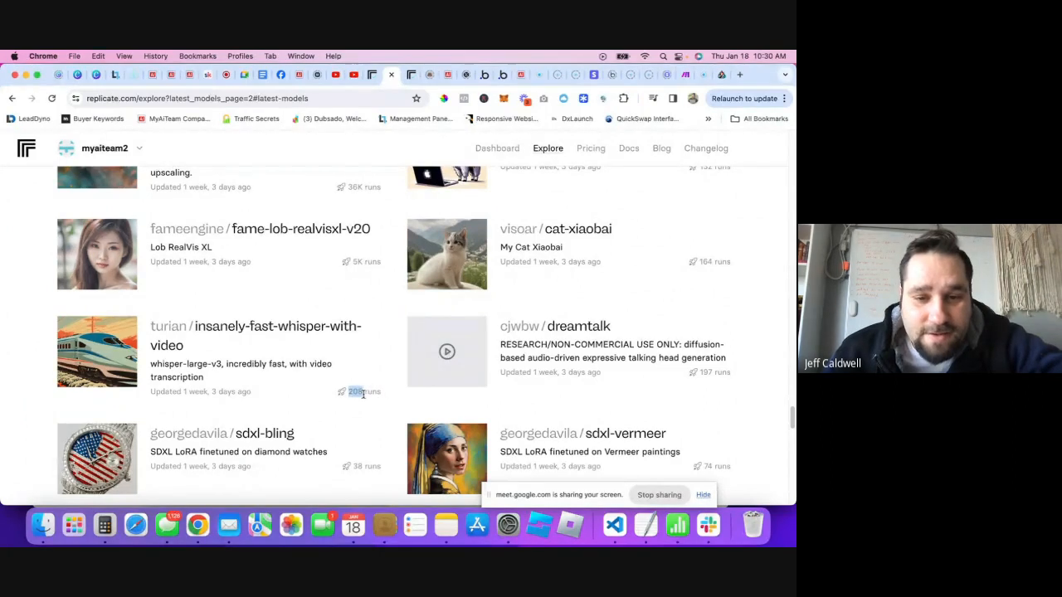
click(378, 397)
scroll(377, 394, down, 3)
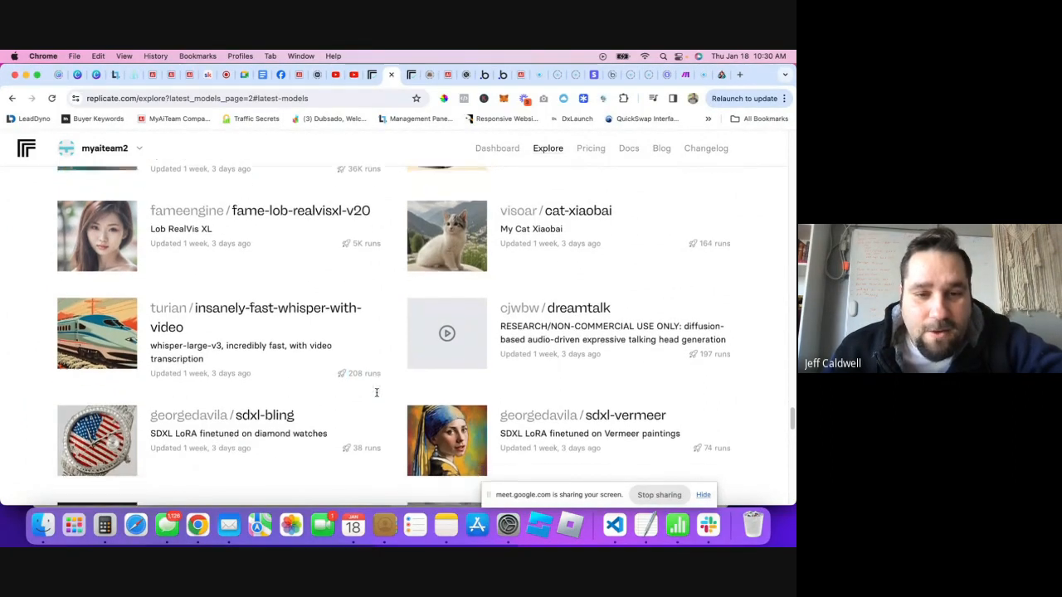
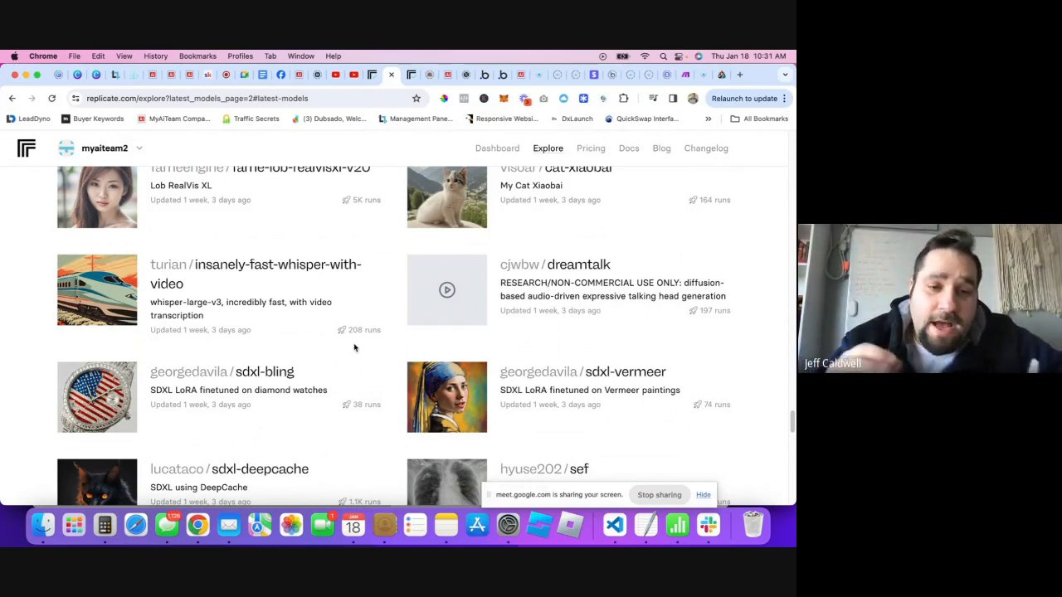
- Switch back to the Bubble editor showing the Transcribe Your YouTube Video popup
click(485, 74)
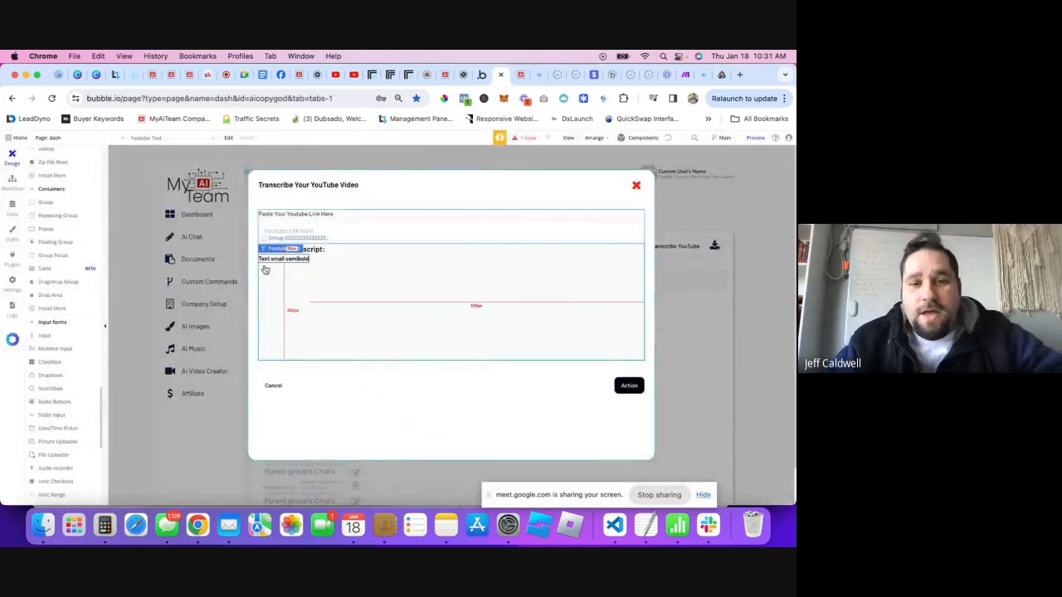
- Go to Bubble's Plugins tab and display the API Connector's configured APIs
click(326, 236)
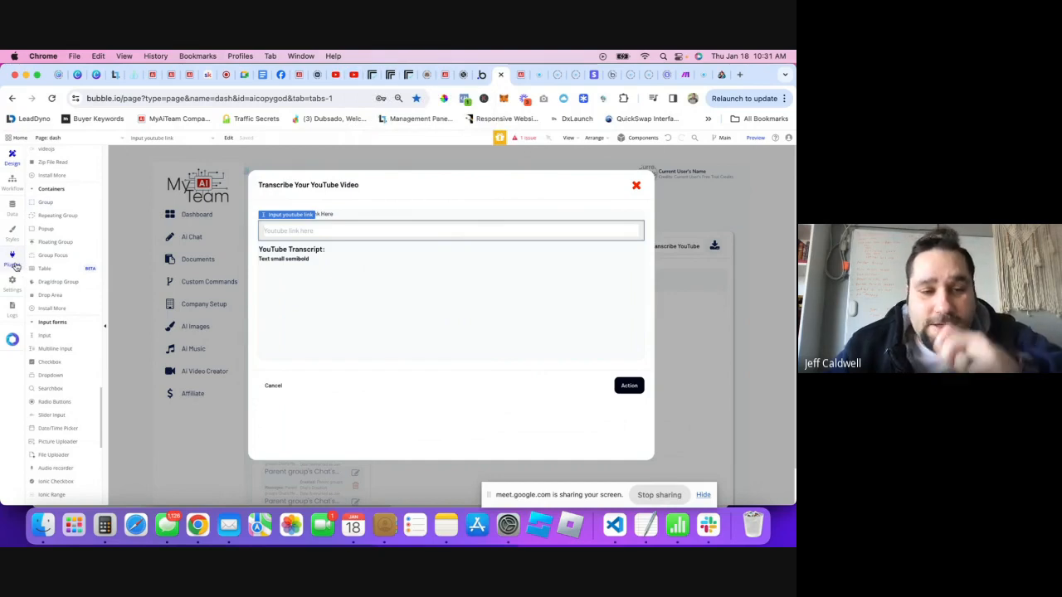
click(15, 265)
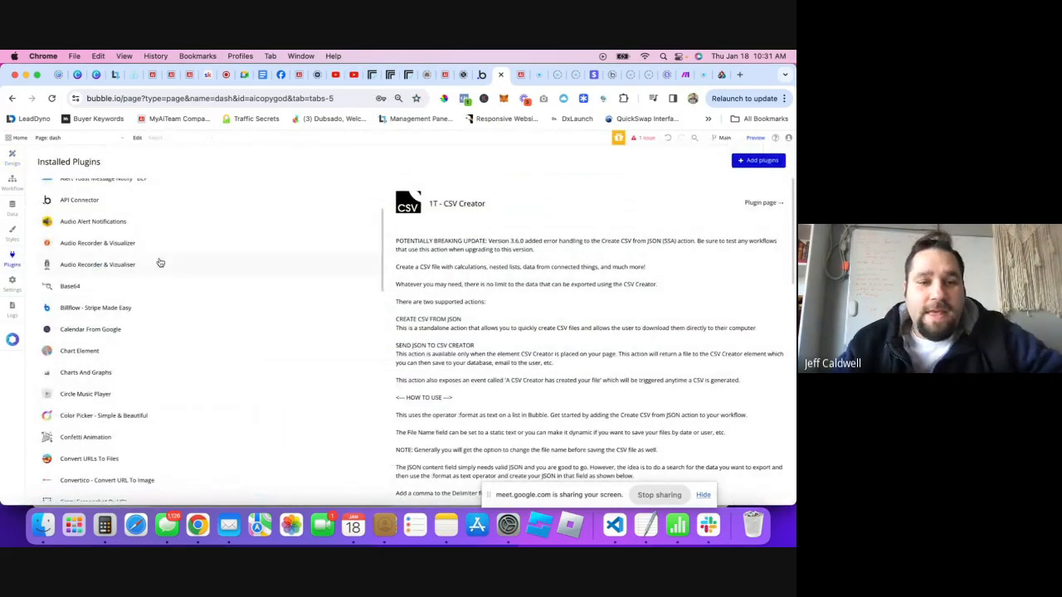
scroll(147, 261, up, 2)
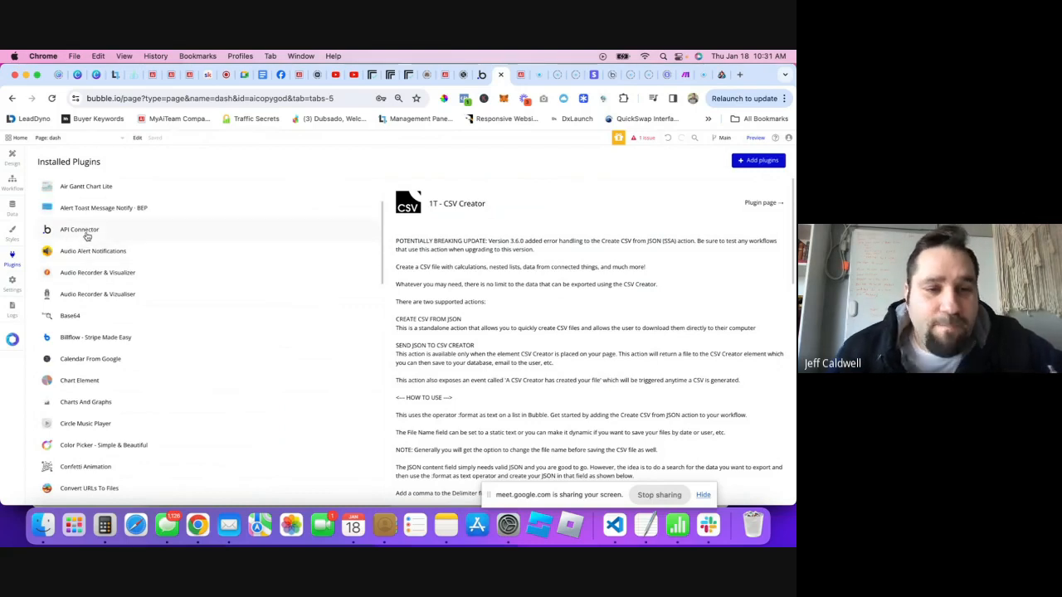
click(114, 235)
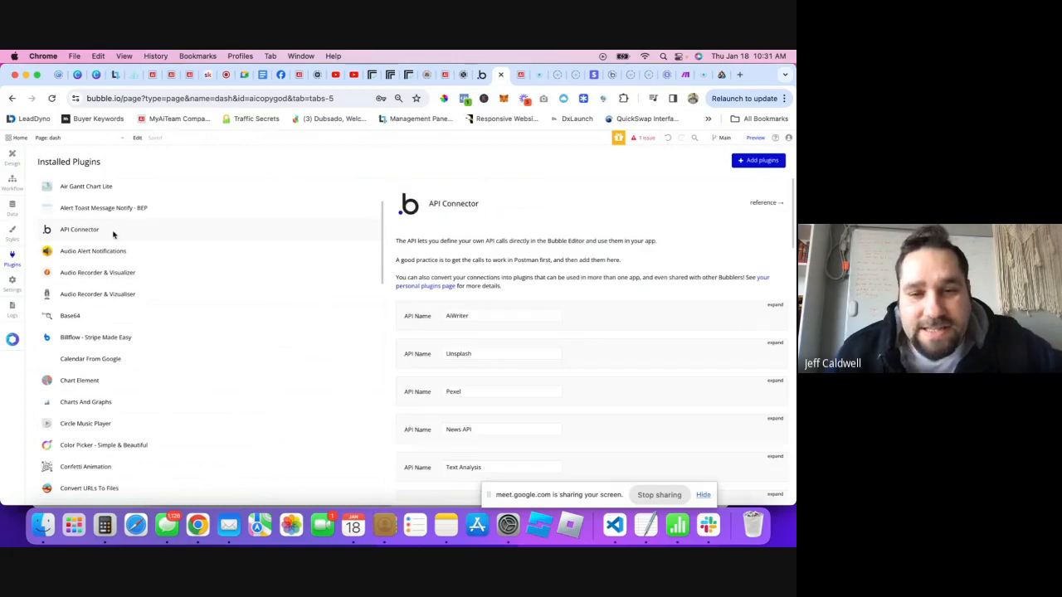
- Review the existing Unsplash API and its call settings, then collapse them
scroll(599, 324, down, 2)
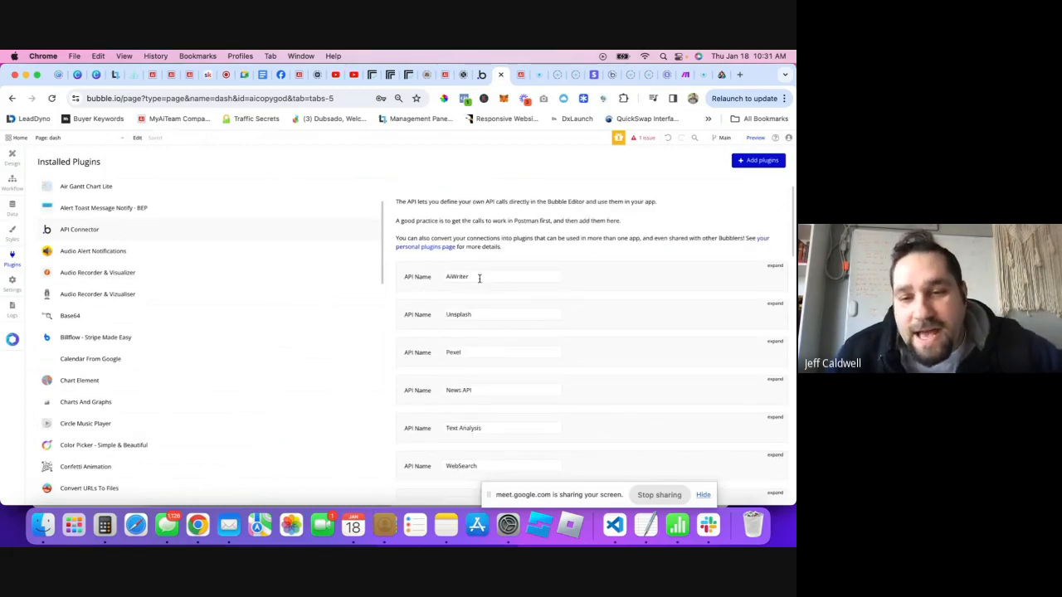
scroll(510, 287, down, 1)
scroll(776, 247, down, 1)
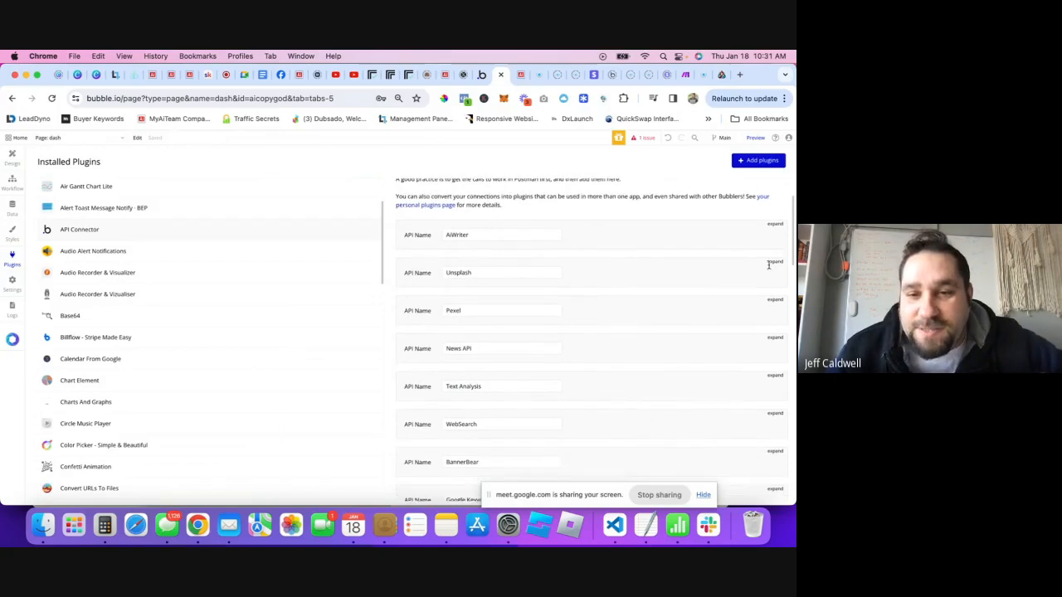
click(732, 291)
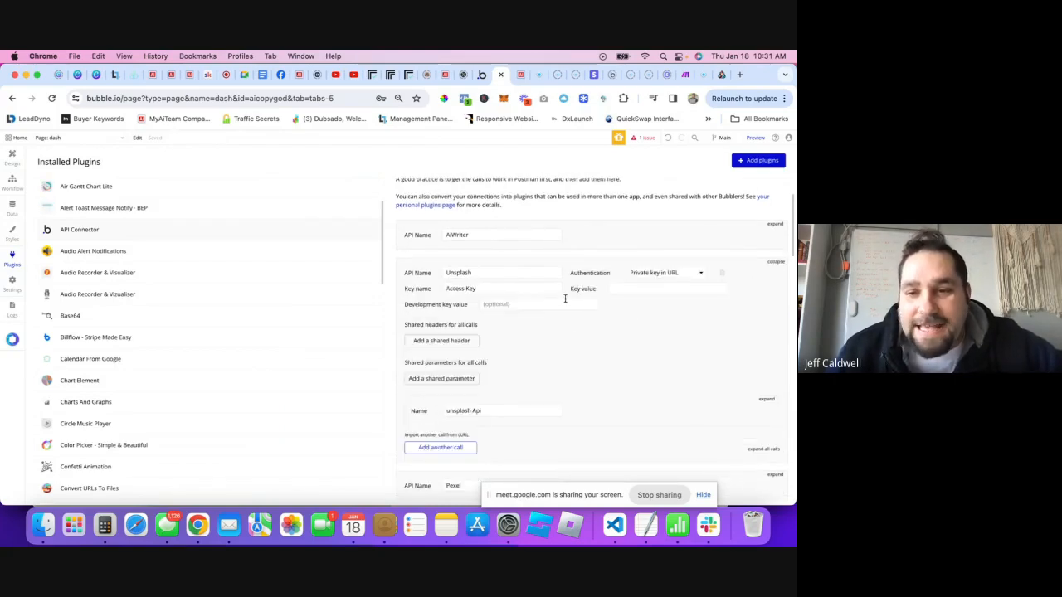
scroll(581, 320, down, 3)
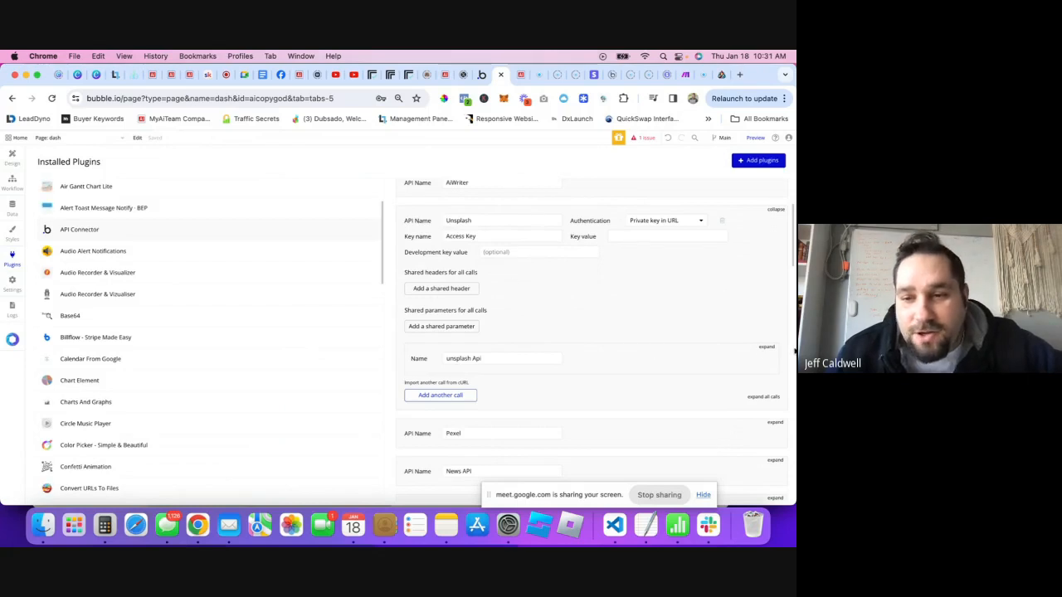
click(768, 347)
scroll(656, 332, down, 5)
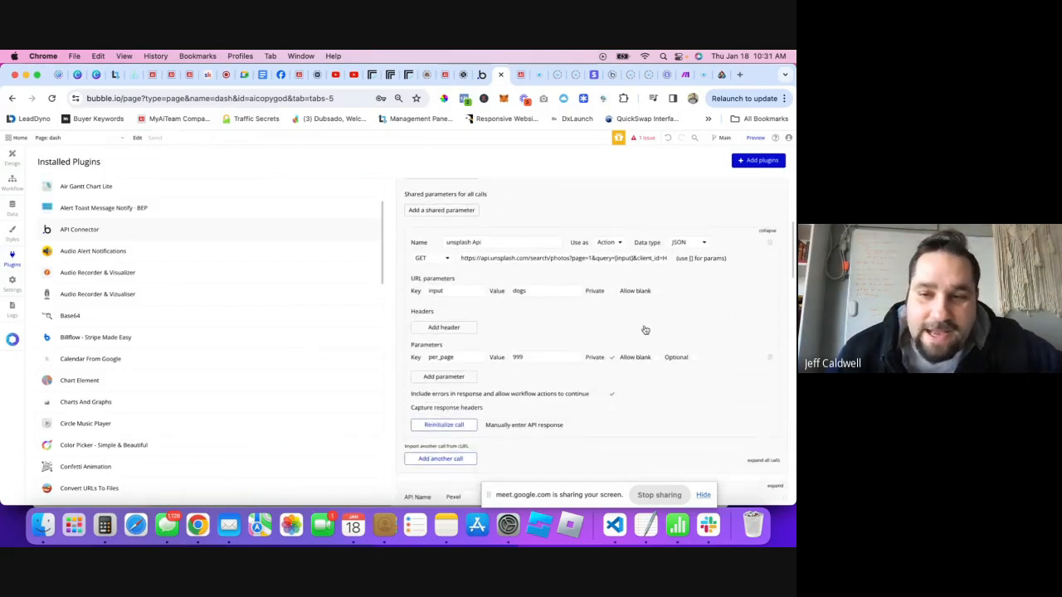
scroll(750, 249, up, 1)
click(763, 250)
scroll(756, 253, up, 3)
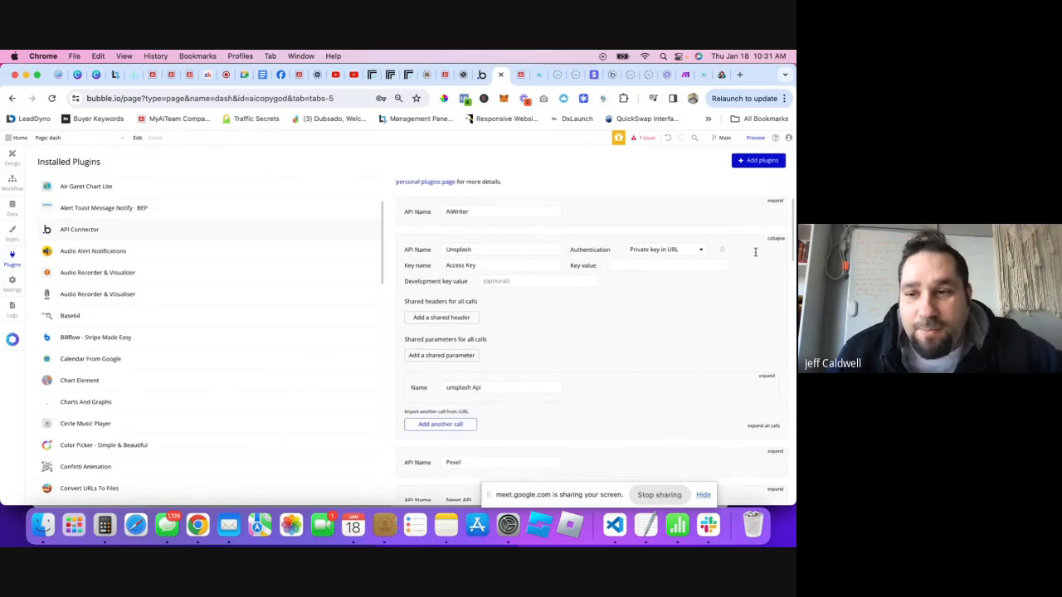
click(775, 240)
- Add a new API entry to the API Connector
scroll(606, 341, down, 12)
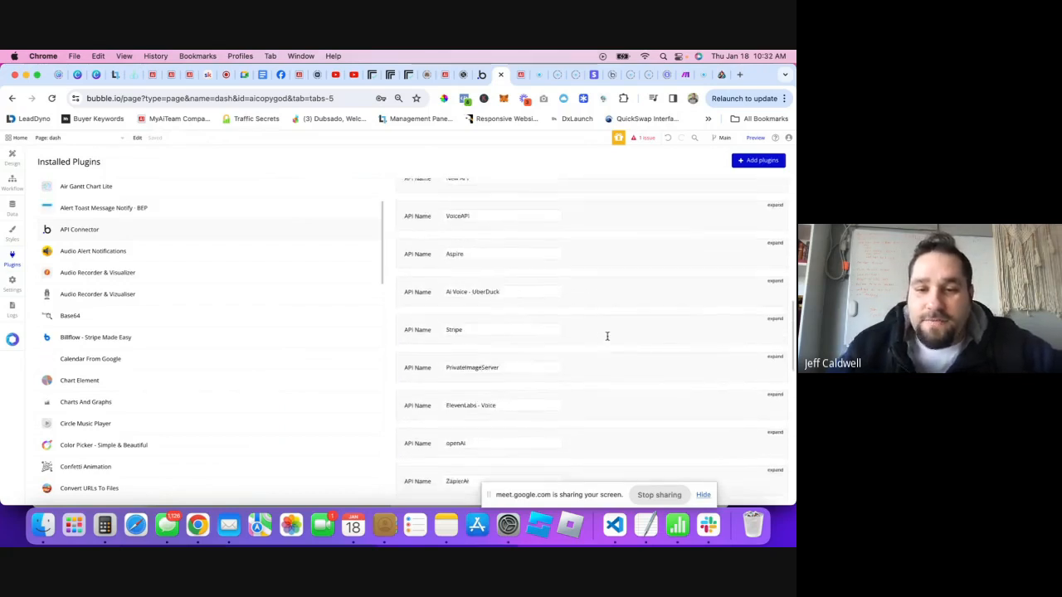
scroll(600, 333, down, 10)
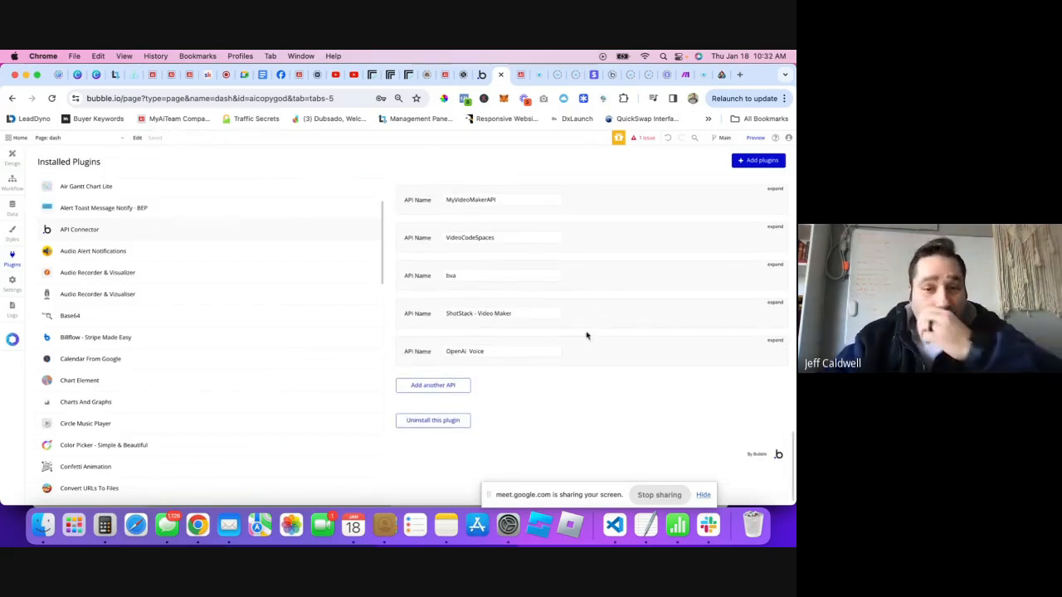
scroll(547, 307, up, 8)
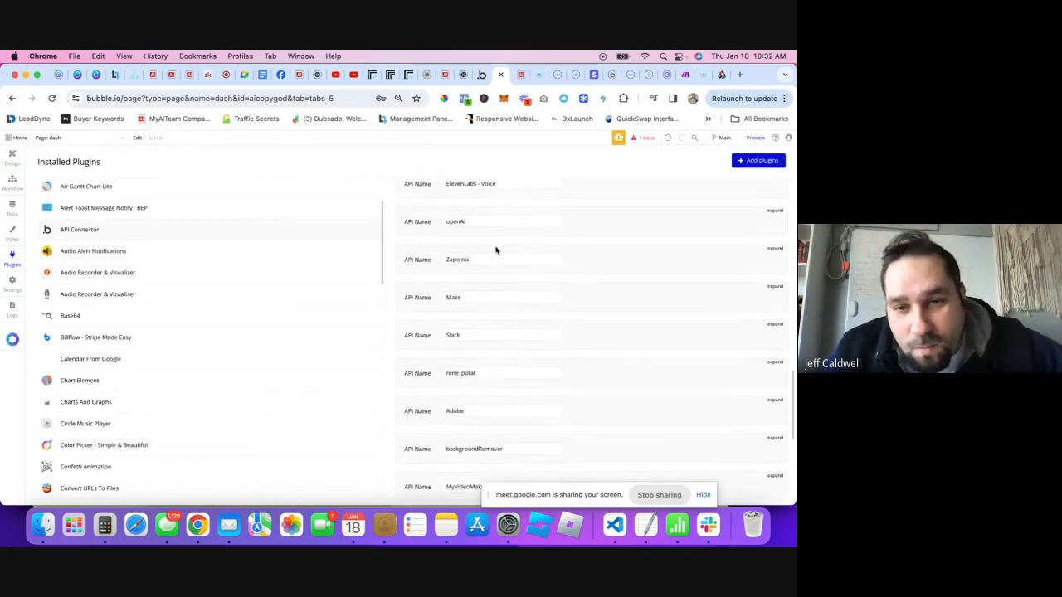
scroll(567, 324, down, 8)
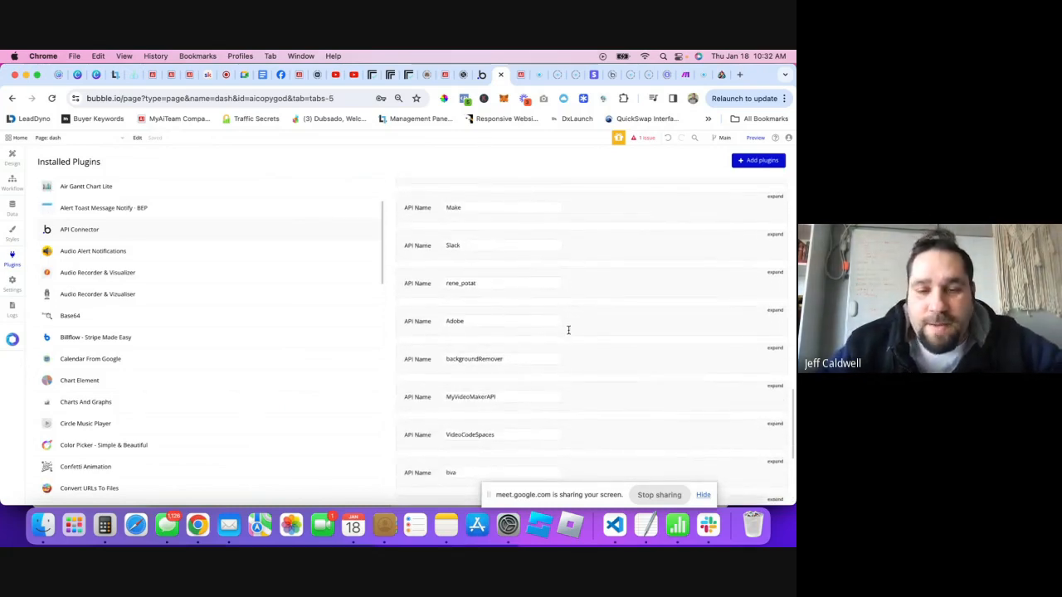
scroll(568, 331, down, 1)
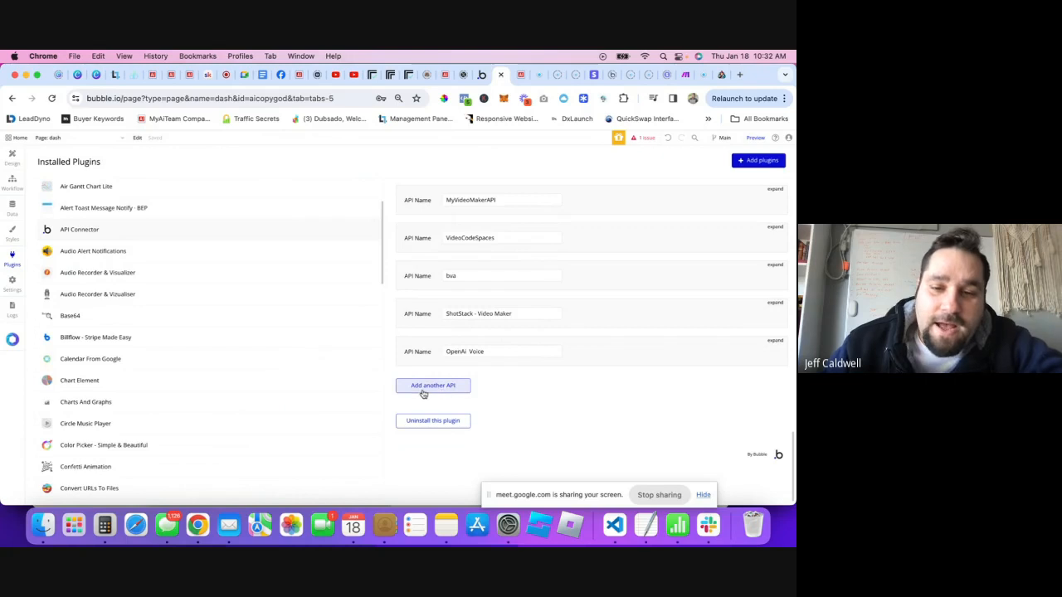
click(470, 385)
- Rename the new API to 'Replicate' with authentication set to None or self-handled
scroll(490, 394, down, 2)
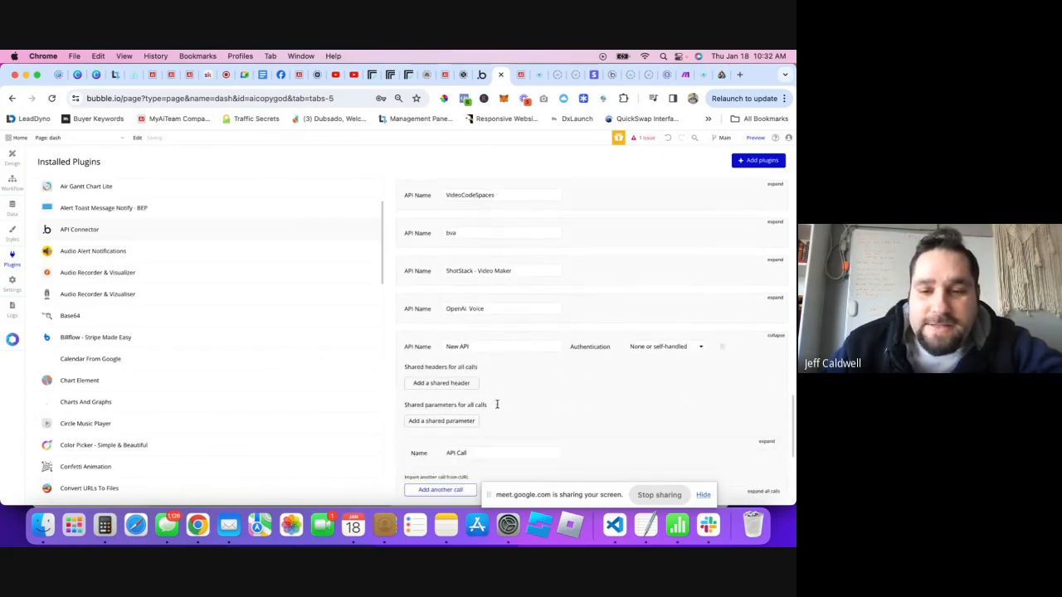
scroll(519, 383, down, 3)
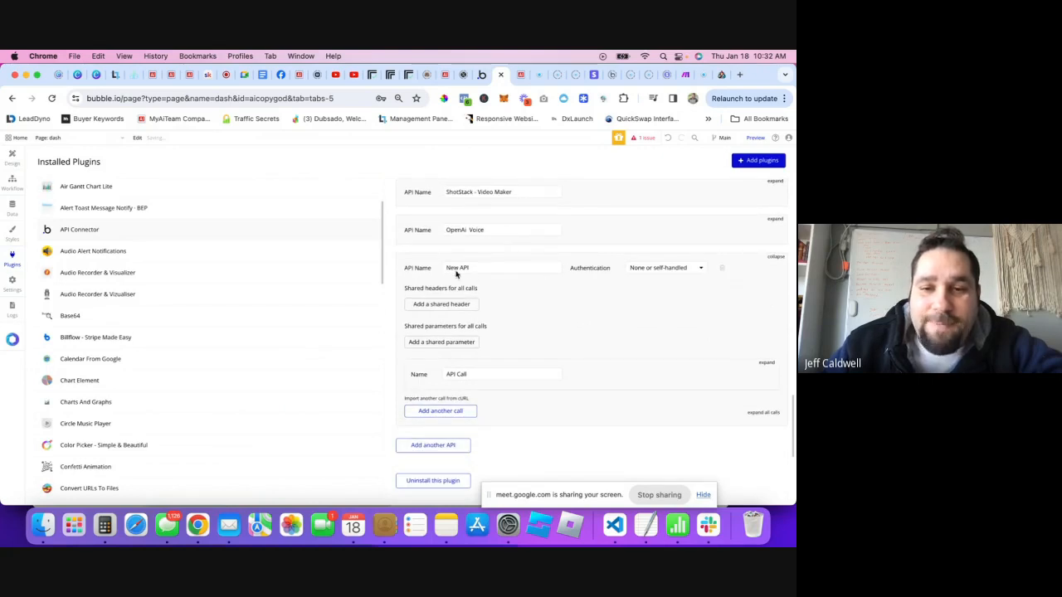
scroll(523, 284, down, 1)
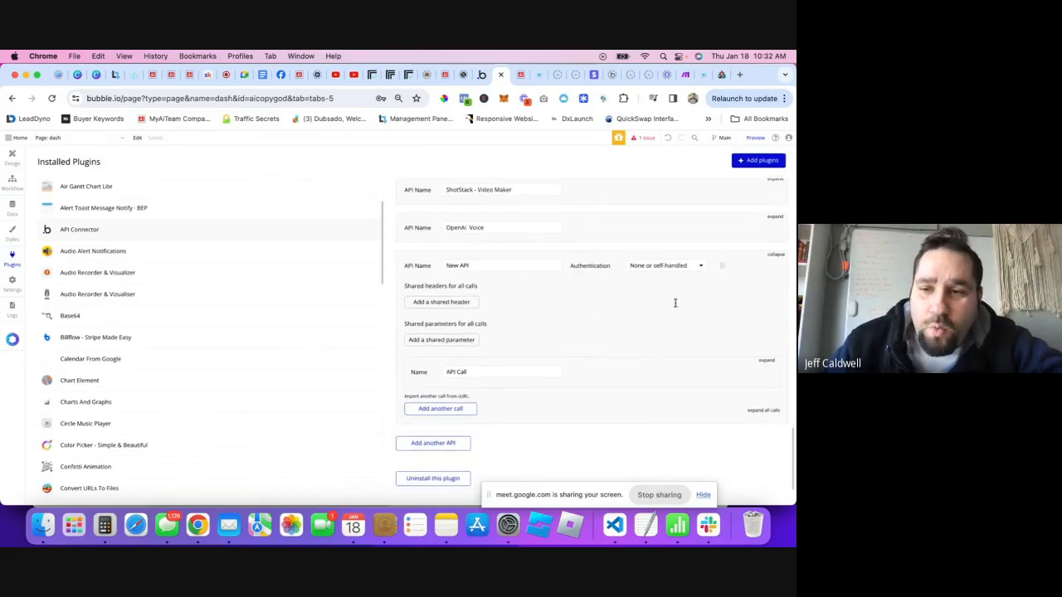
double_click(519, 272)
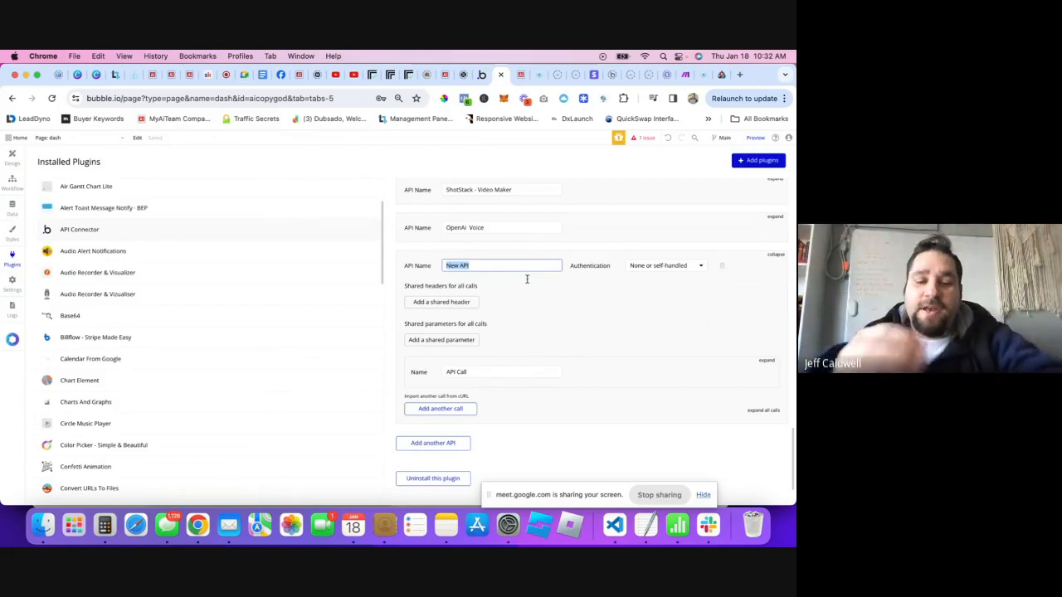
text(B)
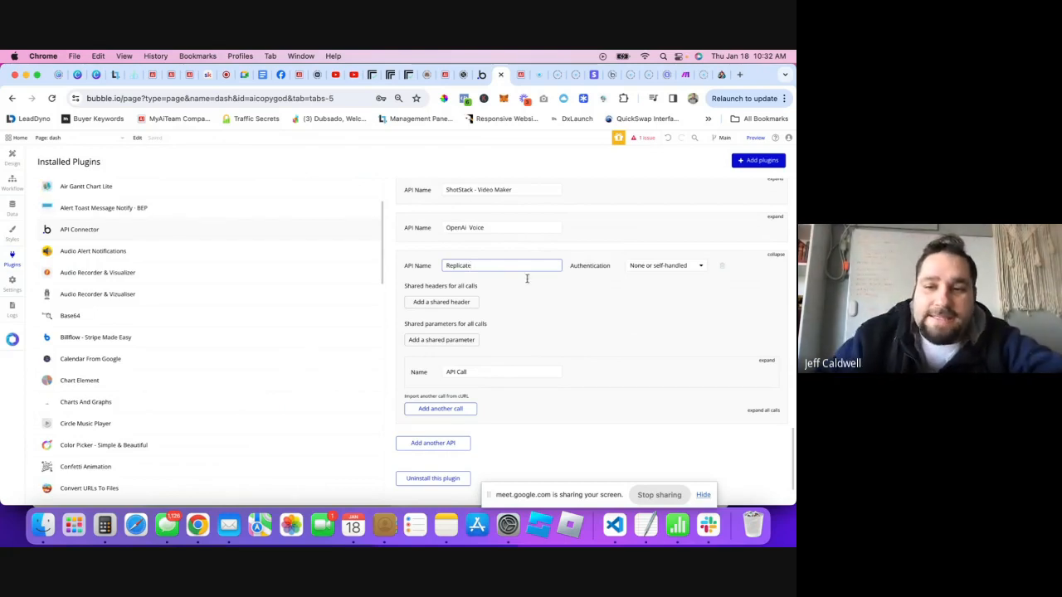
click(639, 267)
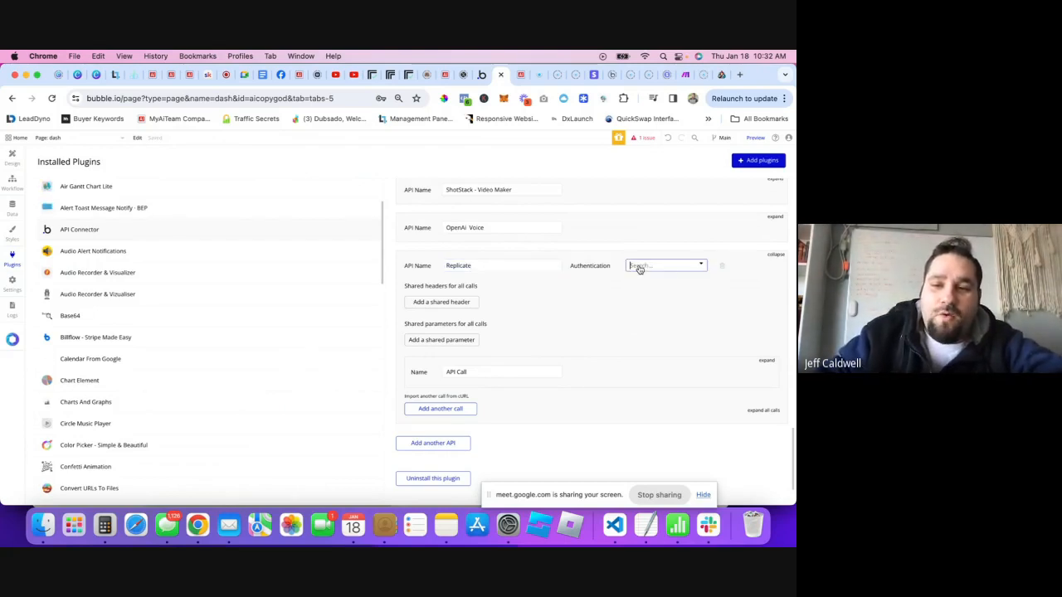
click(697, 267)
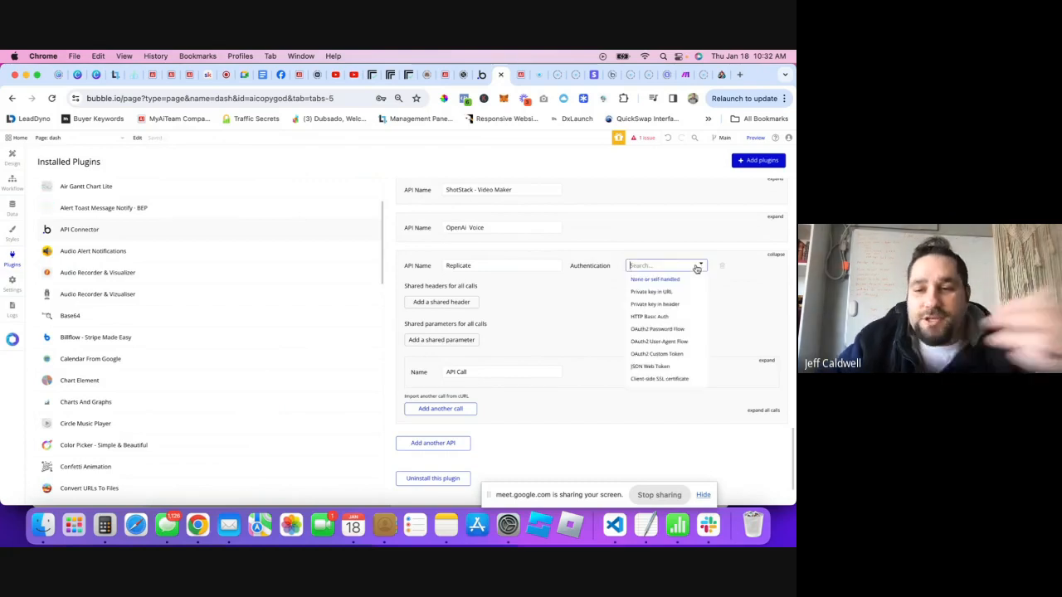
click(573, 308)
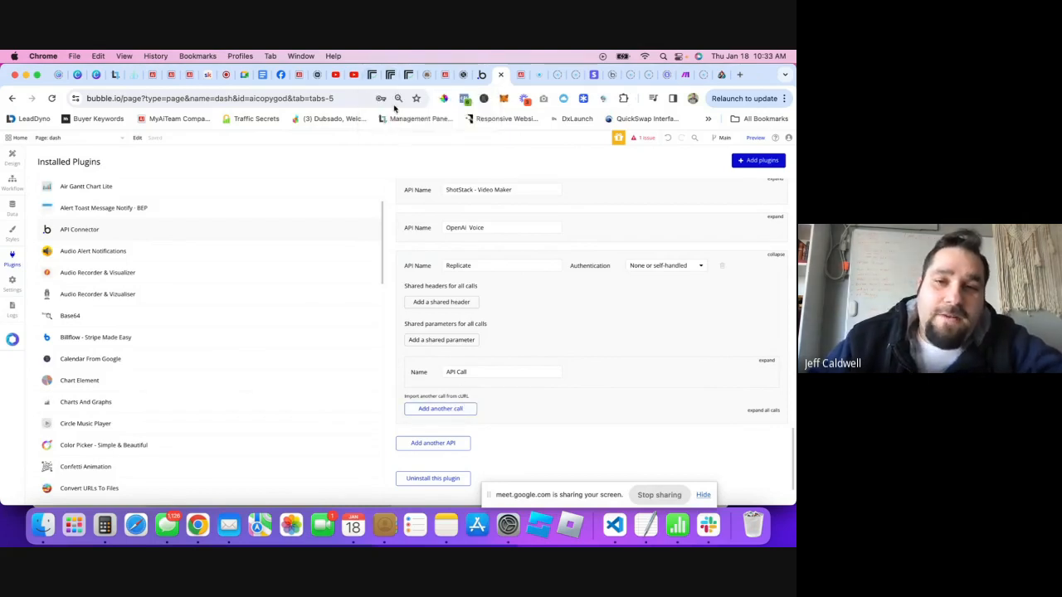
click(369, 75)
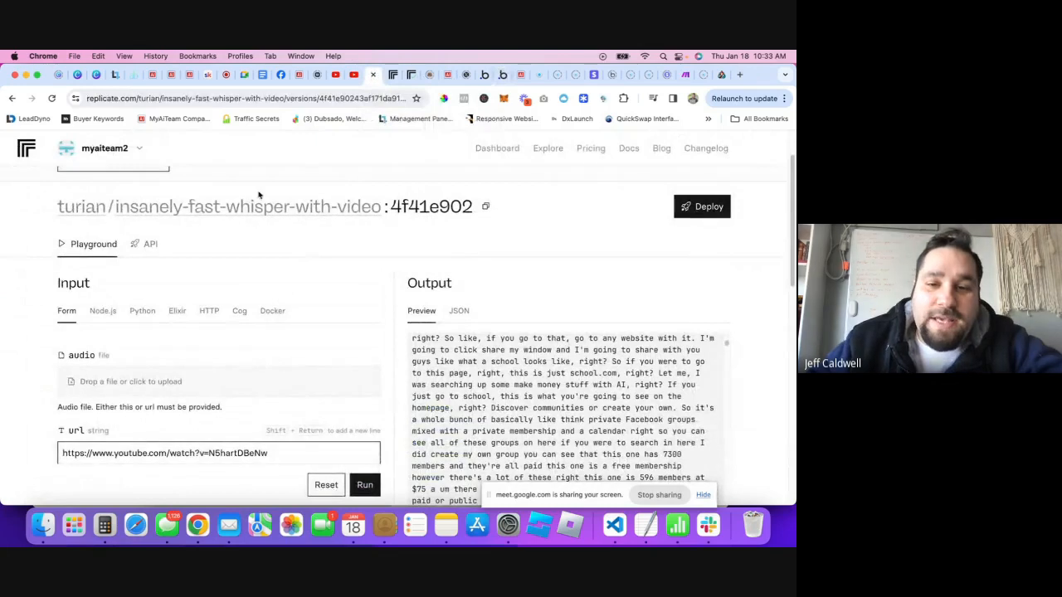
scroll(382, 323, down, 1)
scroll(320, 382, down, 2)
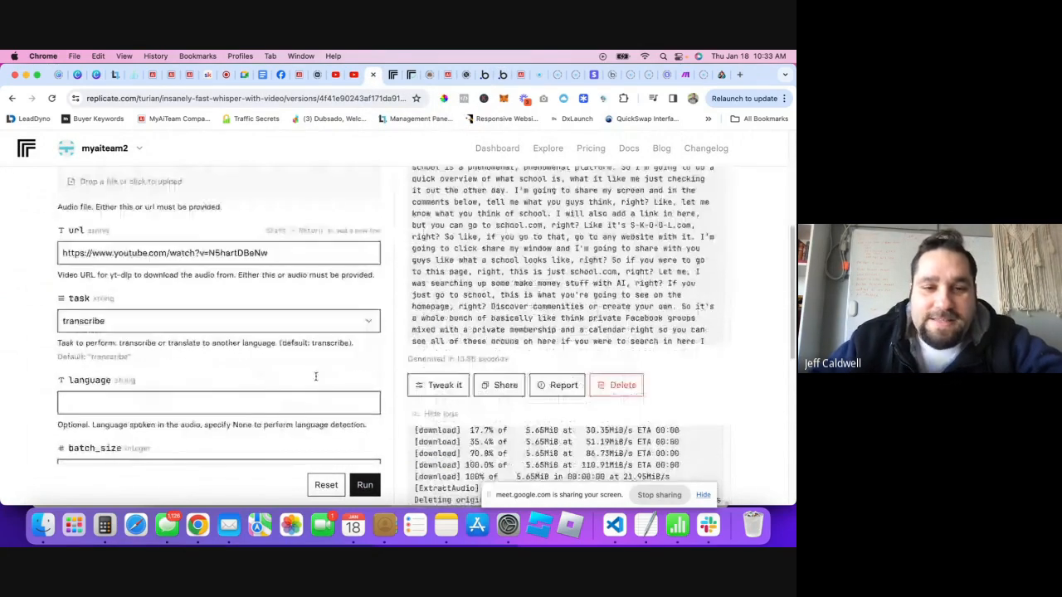
scroll(307, 370, up, 1)
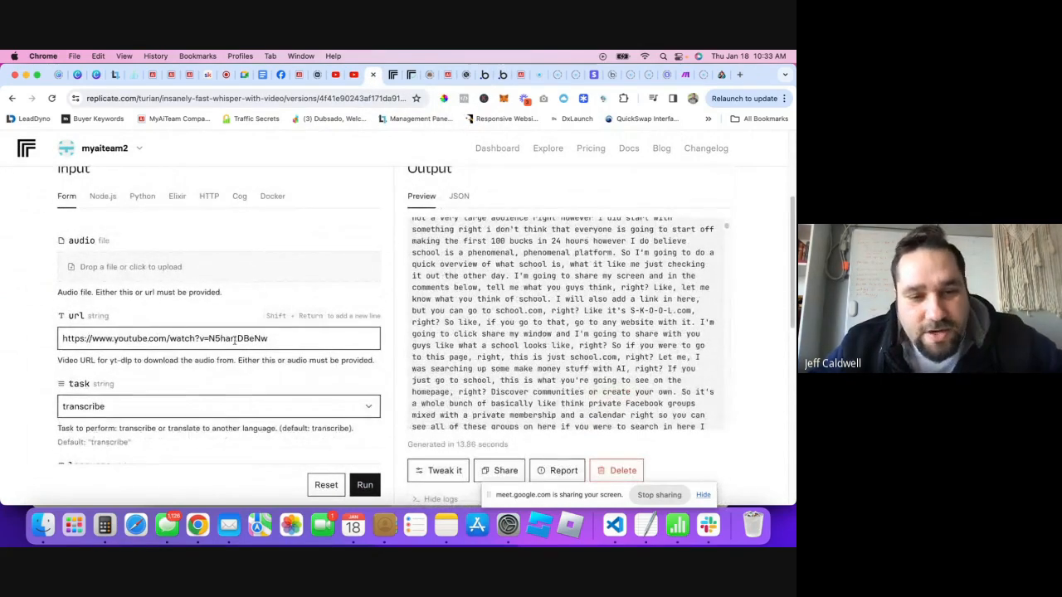
scroll(249, 307, up, 1)
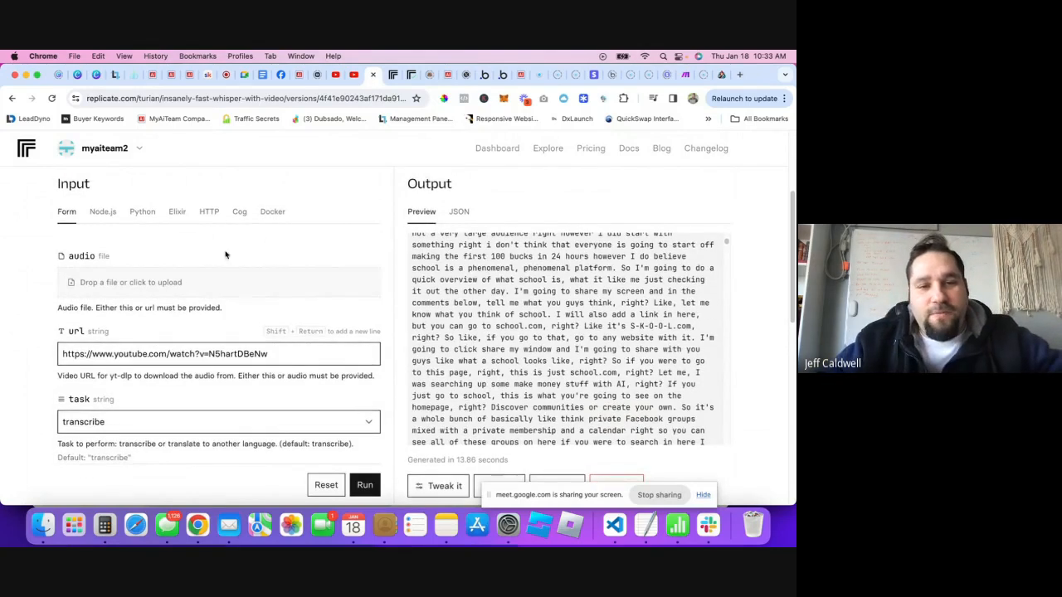
click(211, 214)
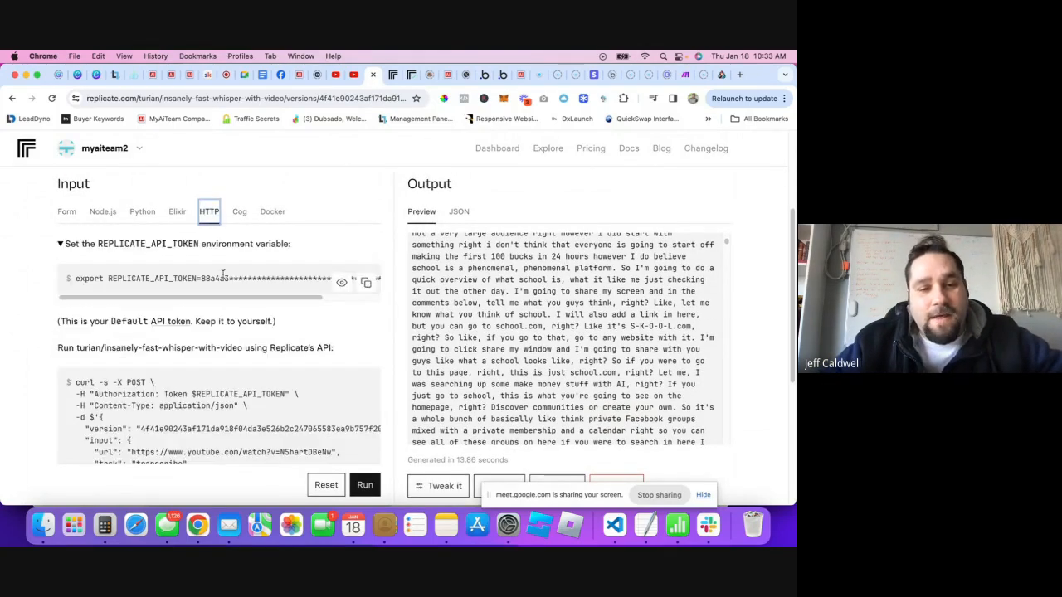
scroll(38, 334, up, 1)
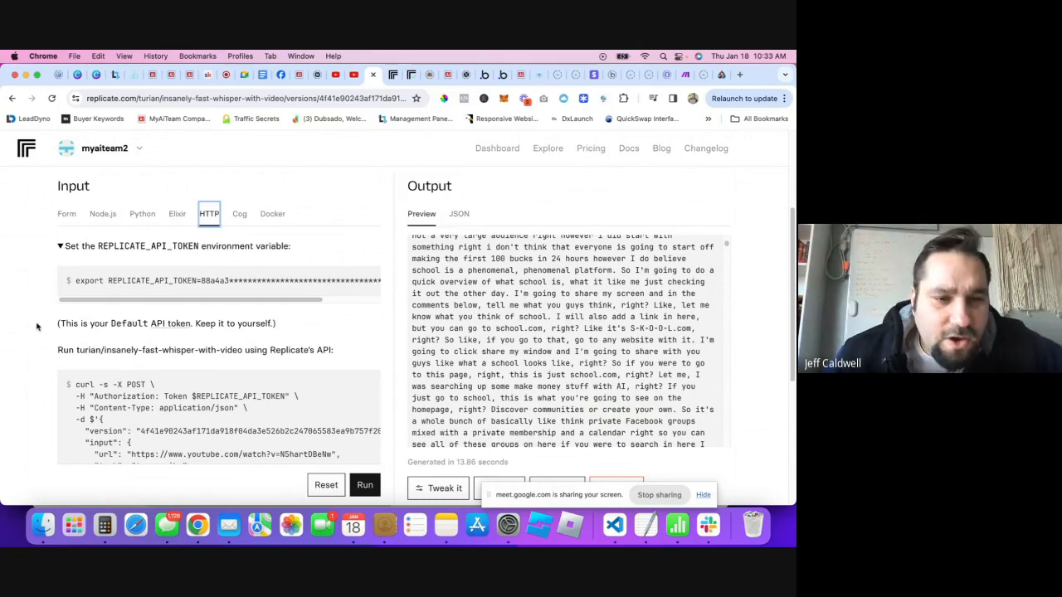
scroll(33, 313, down, 3)
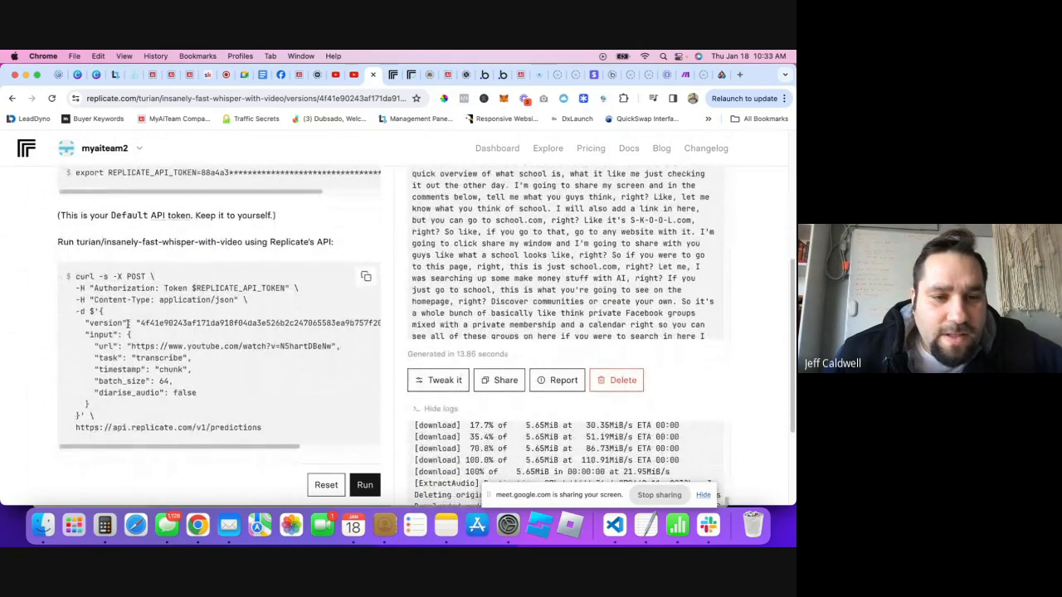
drag(76, 277, 287, 438)
scroll(287, 437, down, 1)
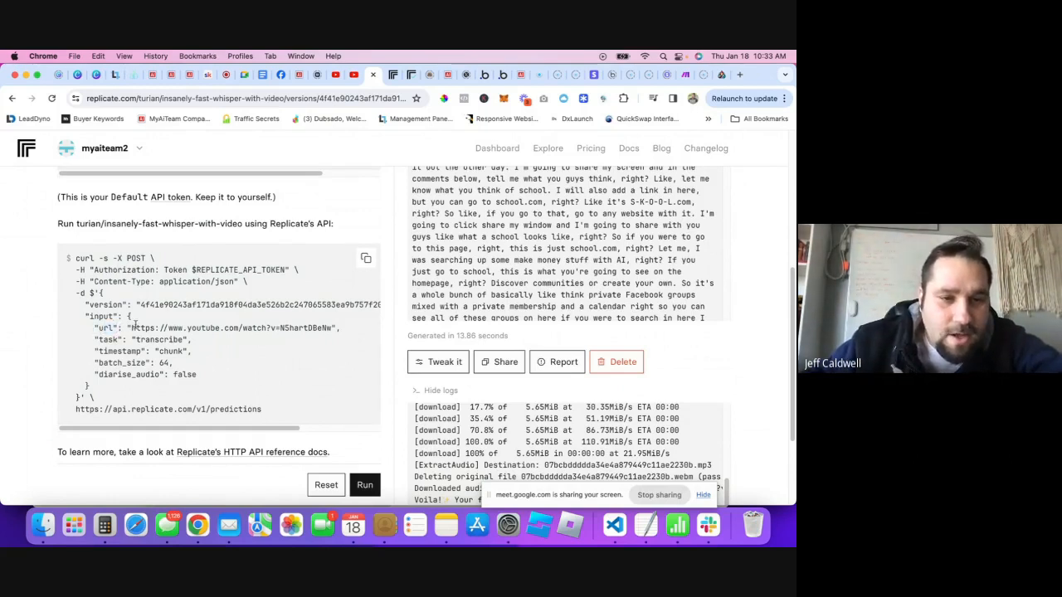
scroll(116, 327, up, 3)
- Check the model's url input in the Form view, then return to the HTTP curl example
click(66, 197)
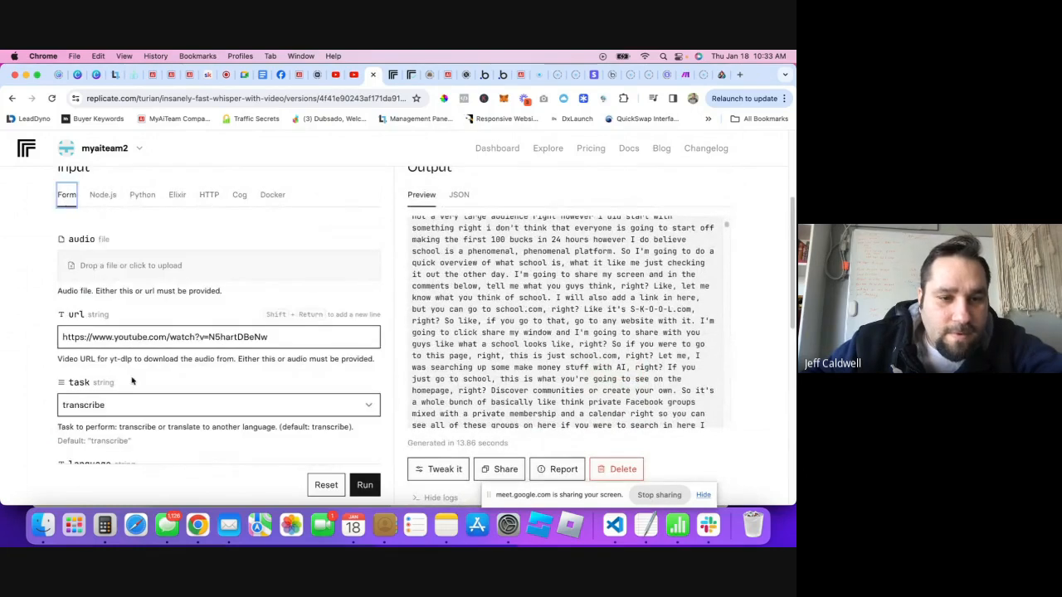
drag(71, 316, 83, 324)
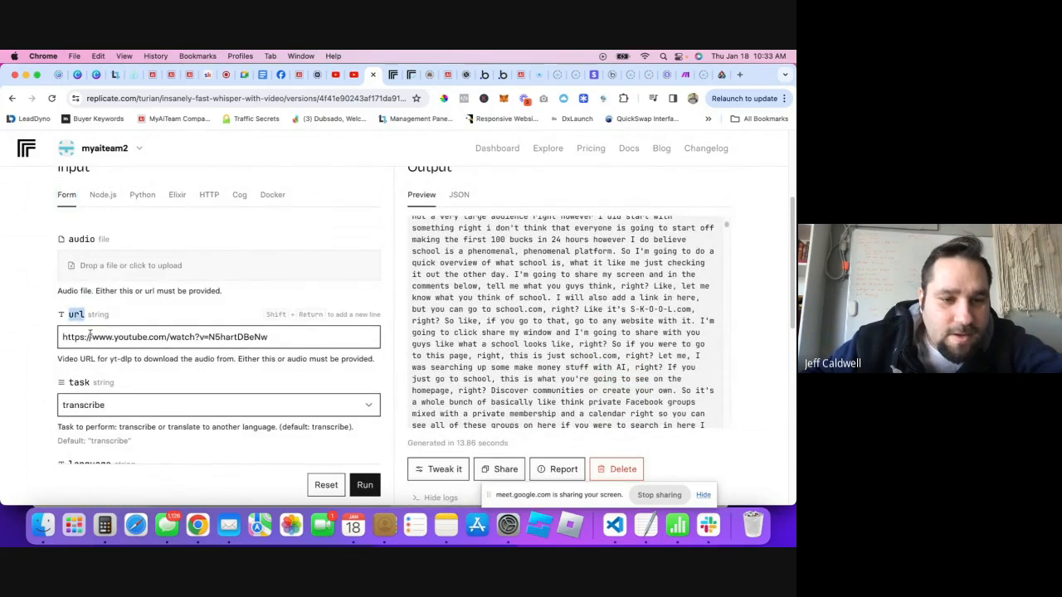
scroll(89, 335, down, 2)
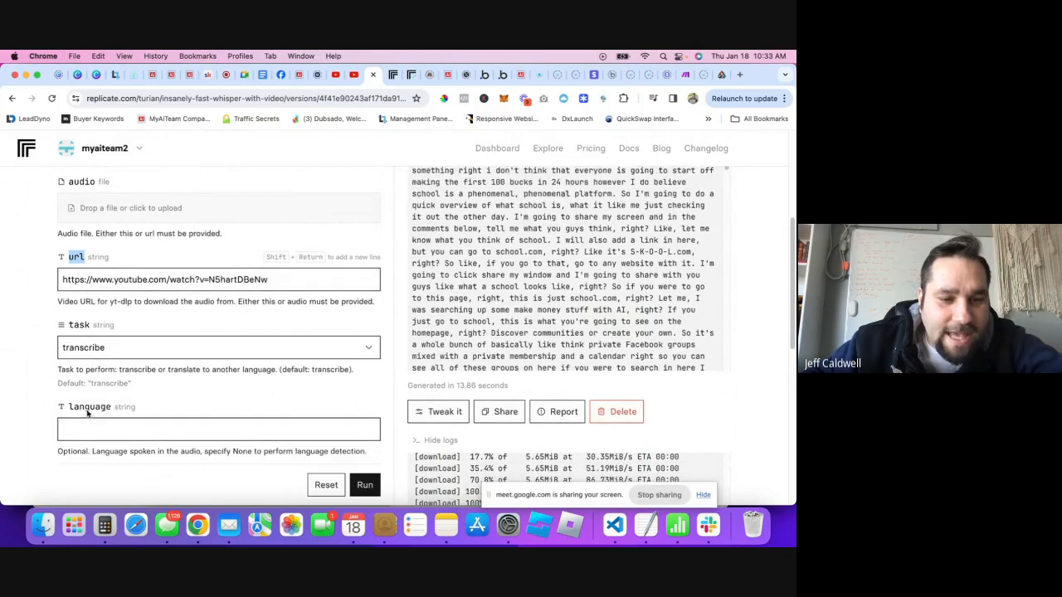
scroll(87, 413, up, 3)
click(209, 249)
scroll(194, 398, down, 3)
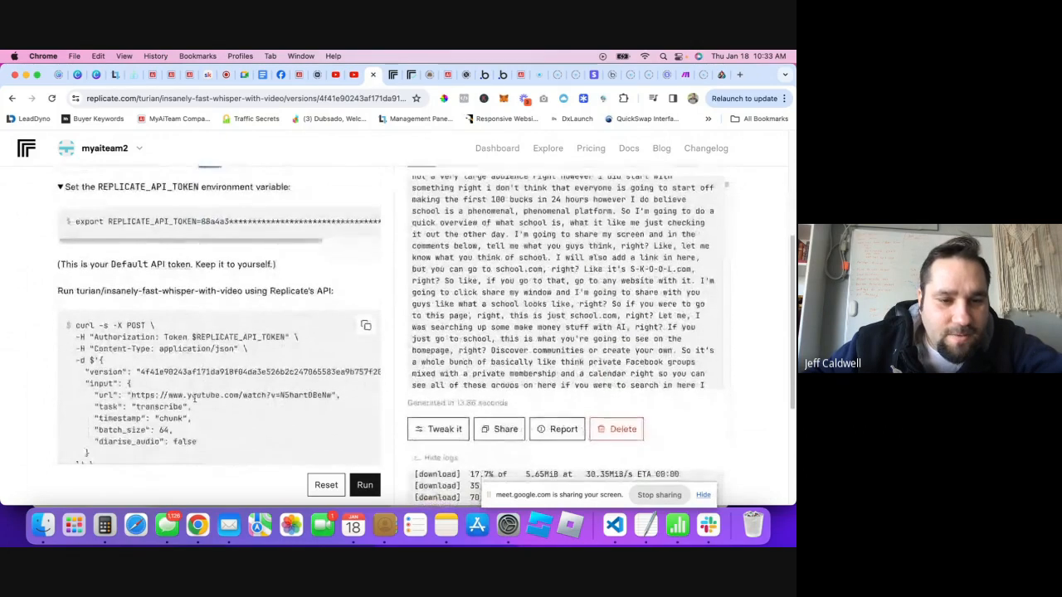
scroll(194, 398, down, 1)
scroll(125, 411, up, 2)
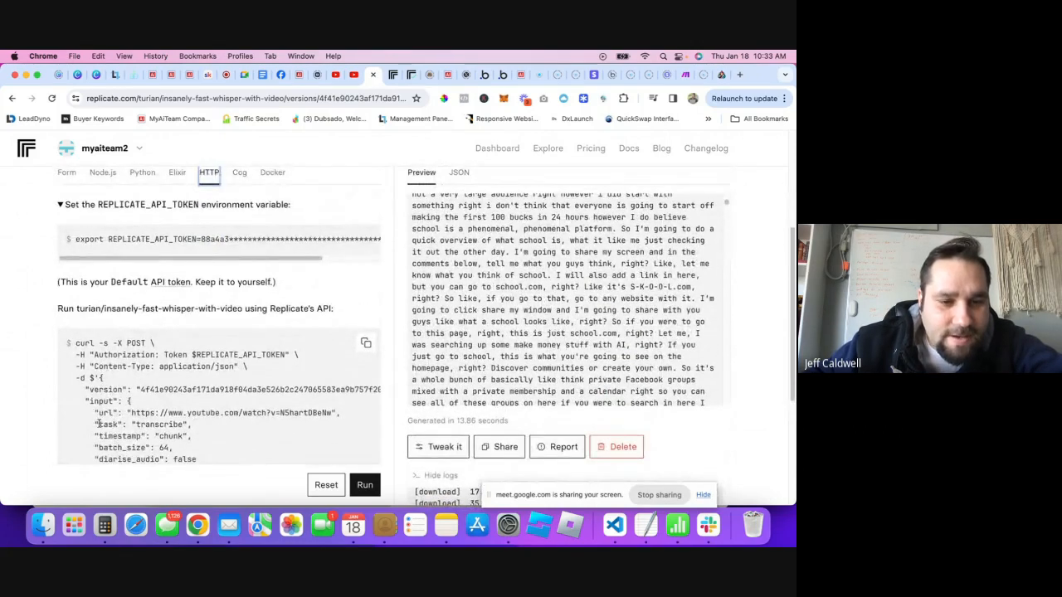
scroll(166, 390, down, 3)
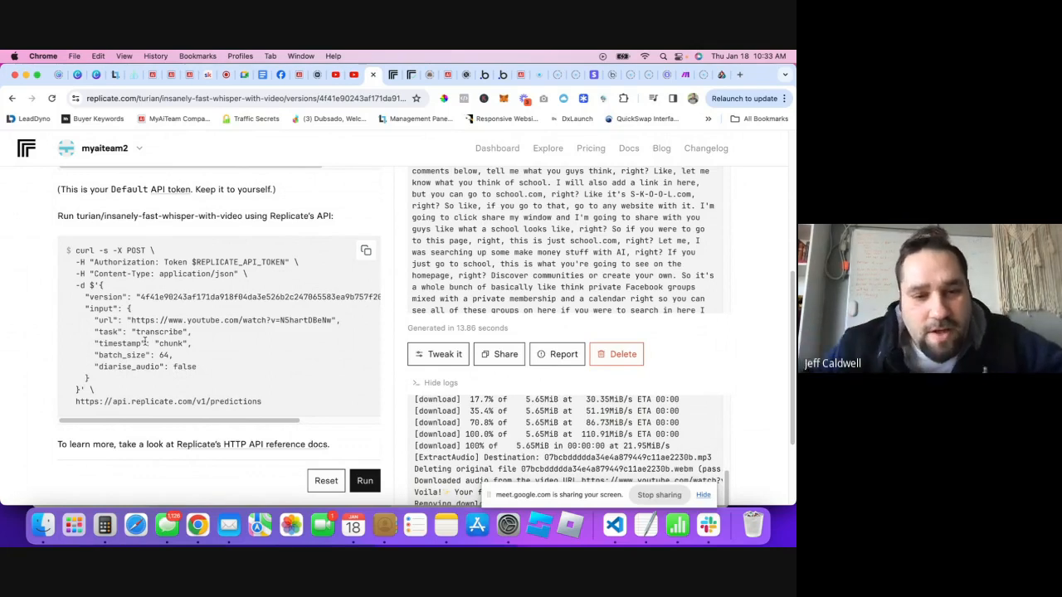
- Copy the full insanely-fast-whisper-with-video curl request to the clipboard
drag(133, 320, 332, 321)
click(300, 360)
drag(278, 403, 267, 277)
click(108, 269)
click(98, 273)
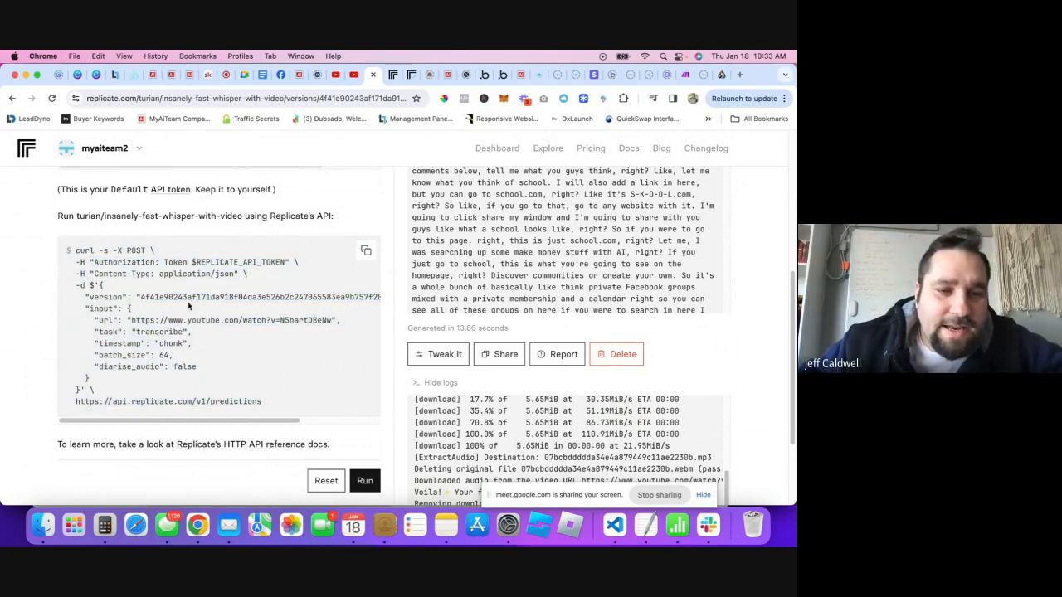
drag(251, 388, 72, 249)
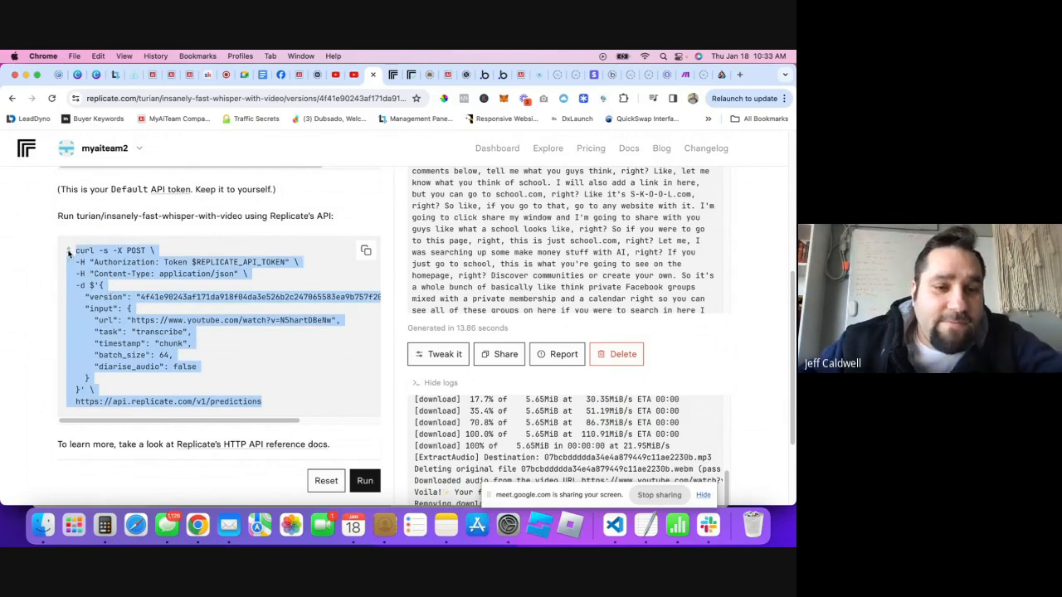
click(169, 295)
click(365, 253)
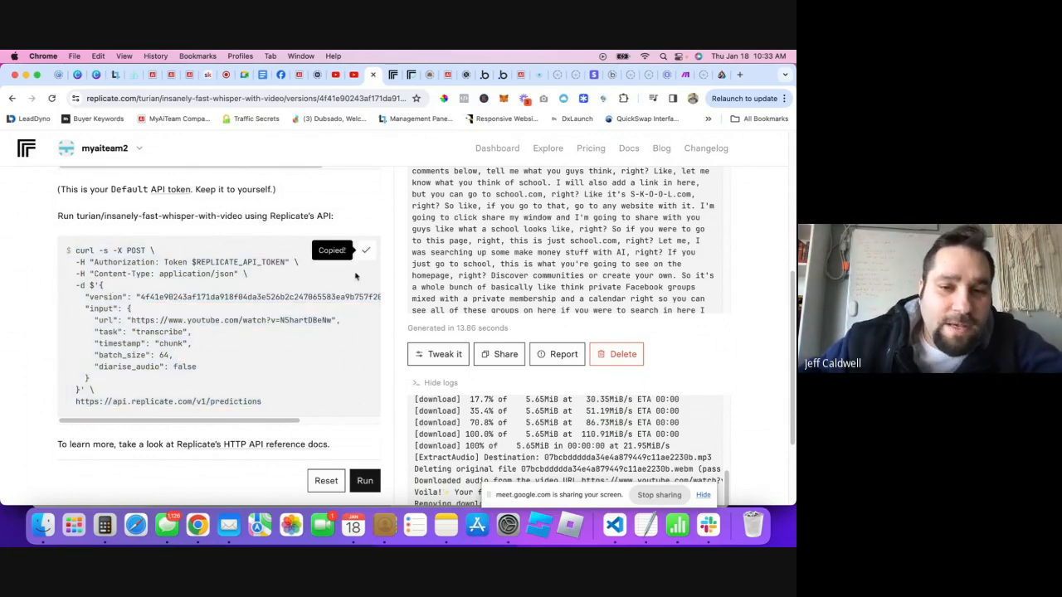
scroll(280, 364, down, 3)
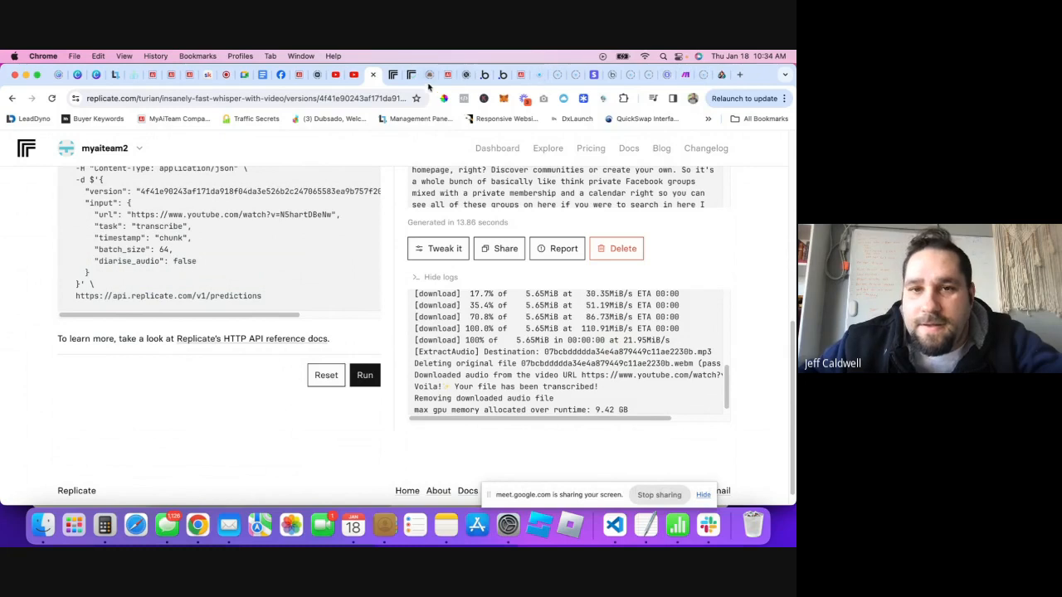
- Admit the waiting participant in Google Meet, then return to the Replicate model page
click(223, 75)
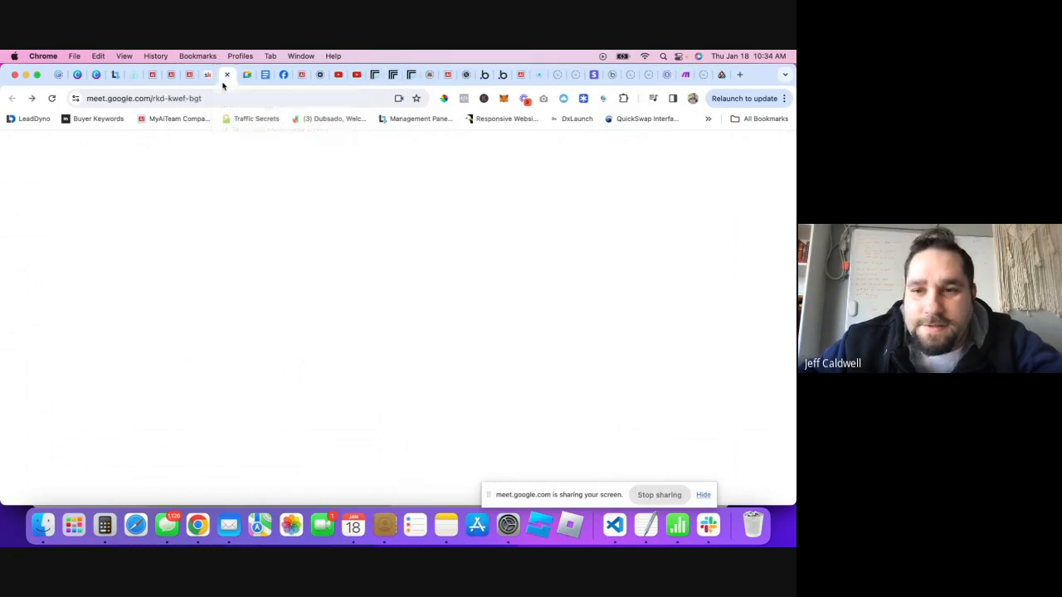
click(513, 442)
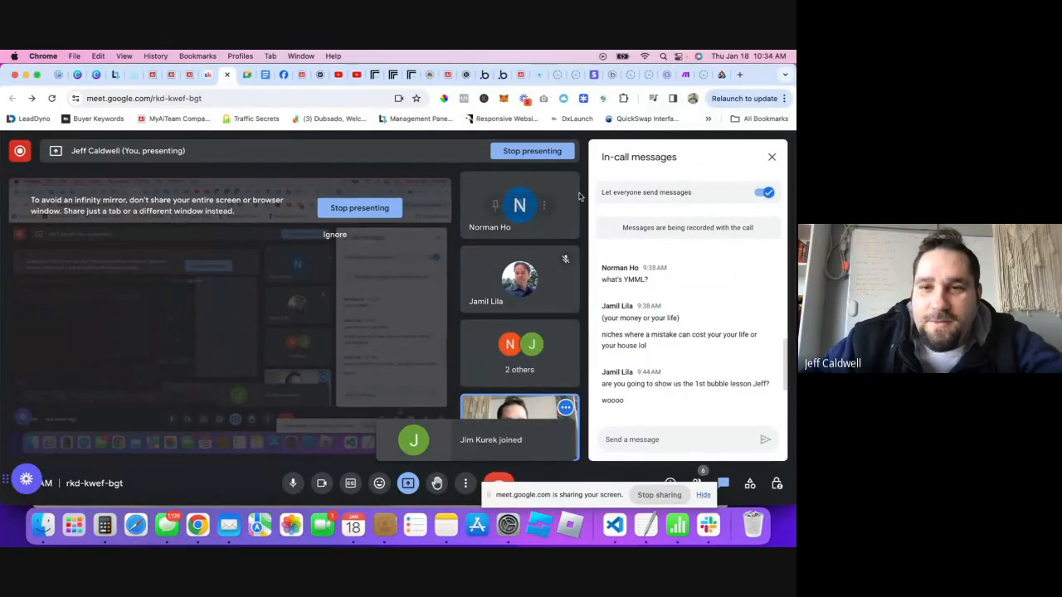
click(374, 75)
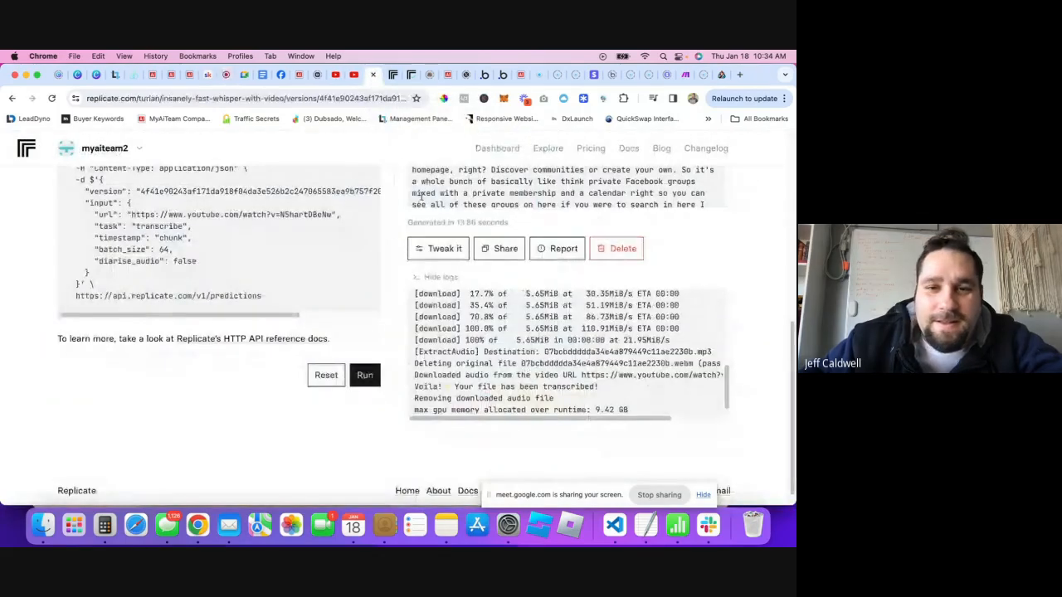
- Re-read the curl request lines in the HTTP example
scroll(277, 360, up, 3)
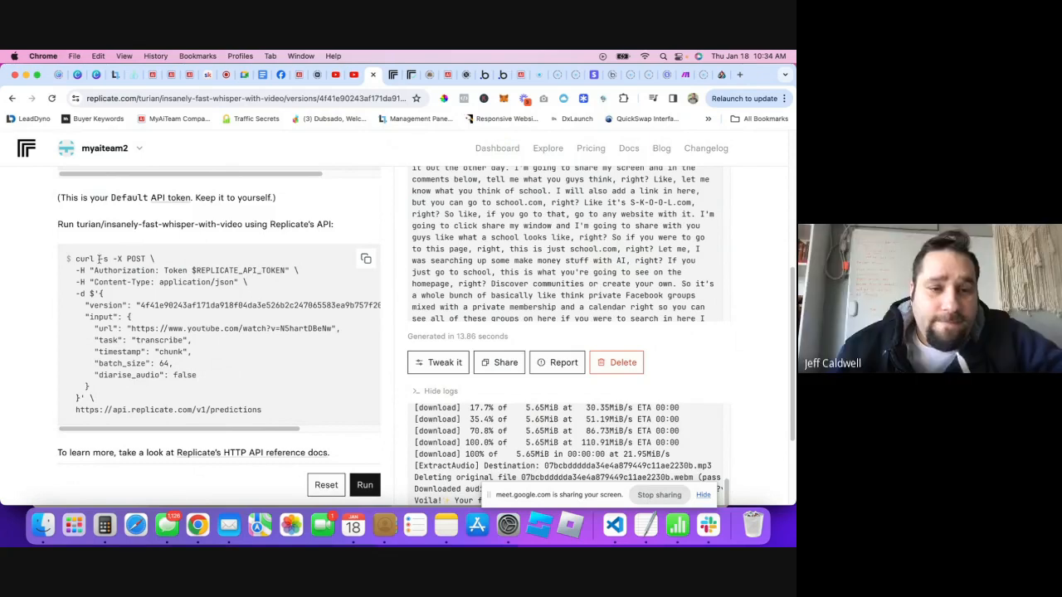
drag(73, 260, 253, 419)
click(278, 402)
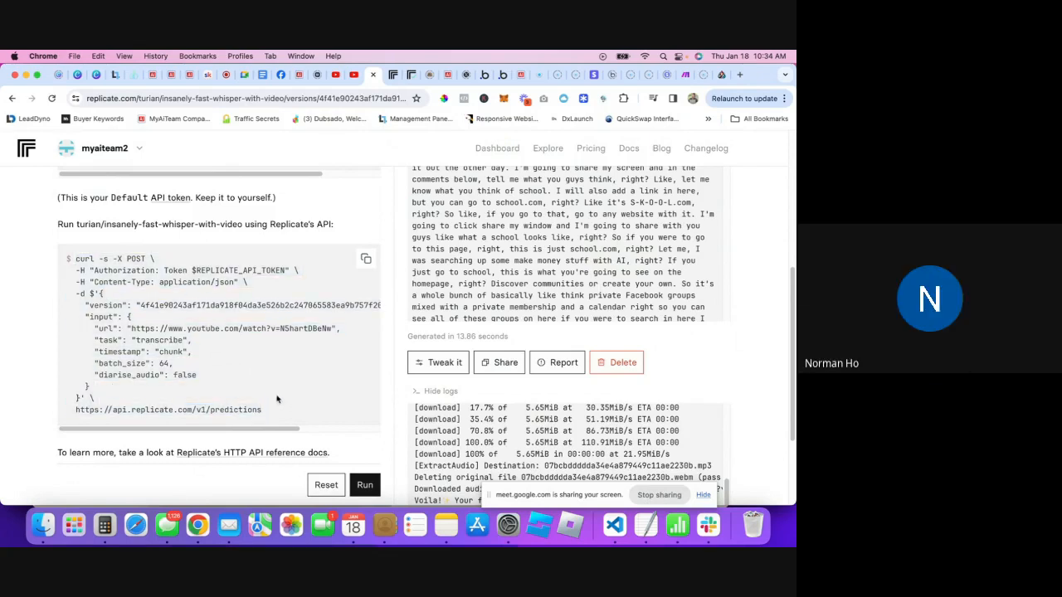
scroll(183, 317, up, 1)
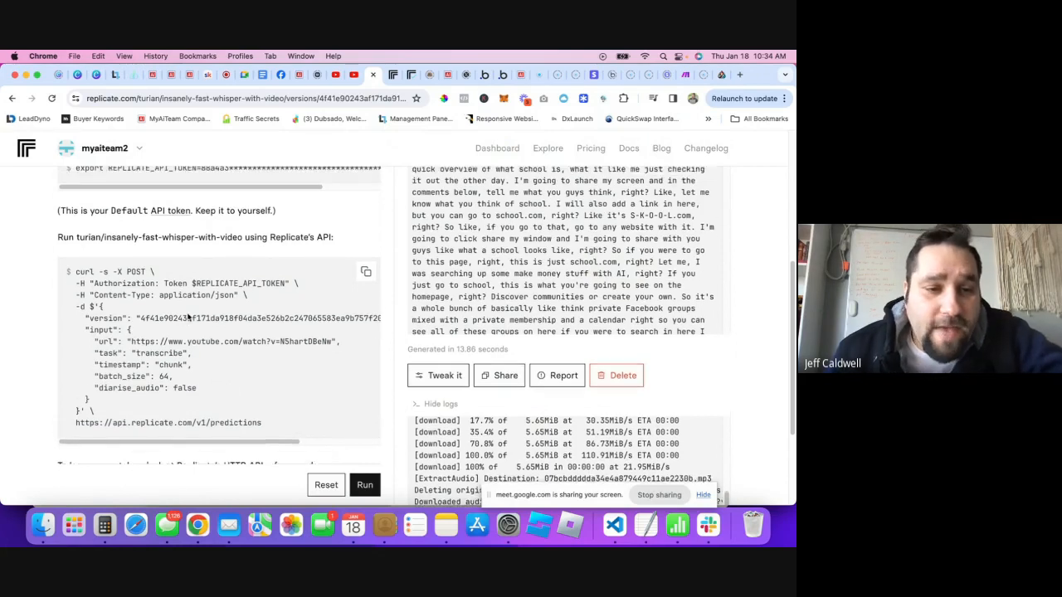
drag(96, 277, 290, 338)
click(344, 366)
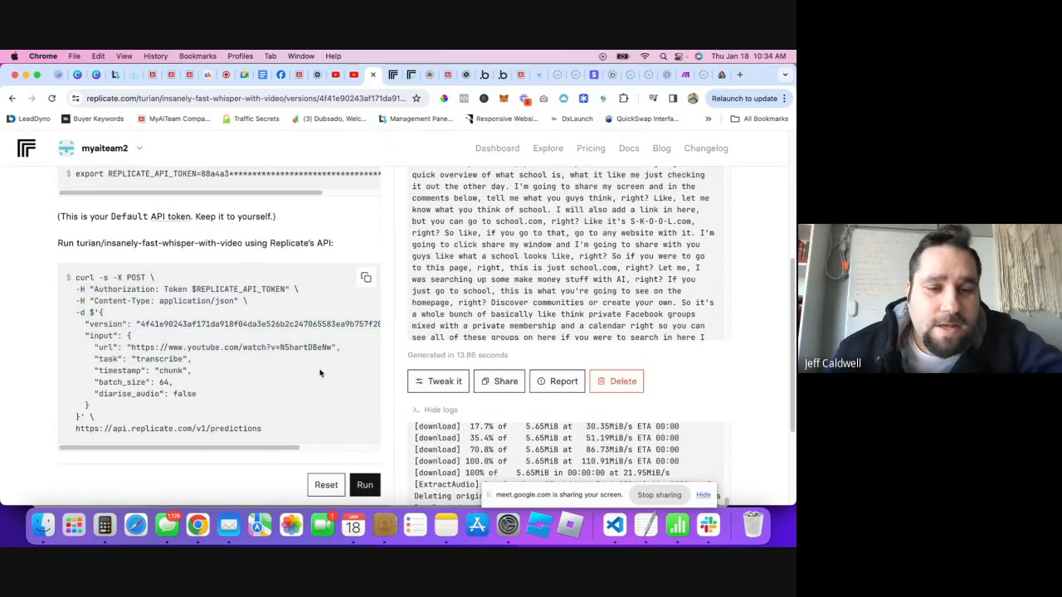
scroll(249, 357, up, 5)
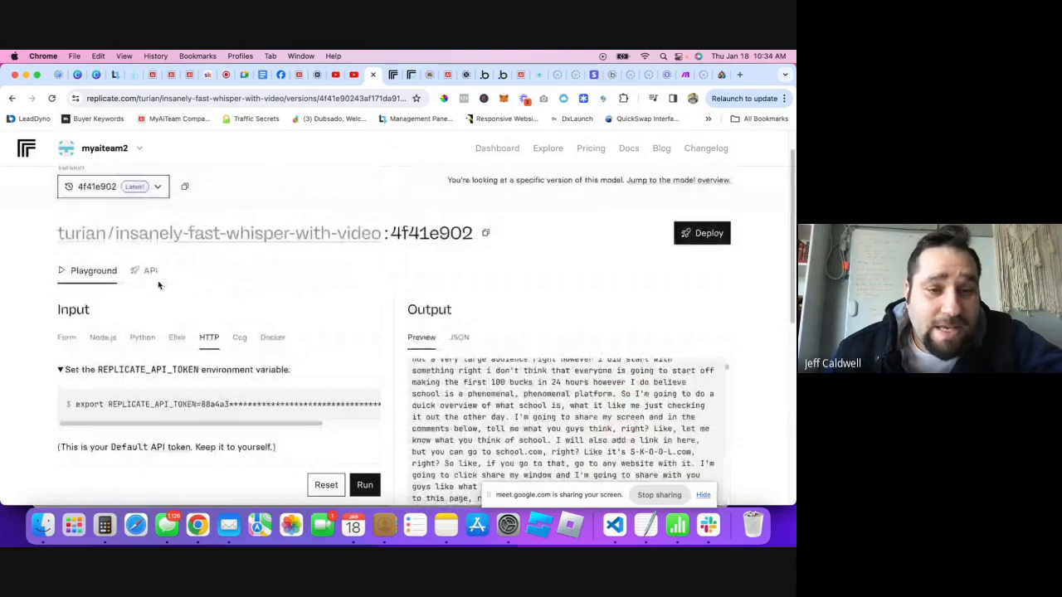
scroll(88, 352, down, 2)
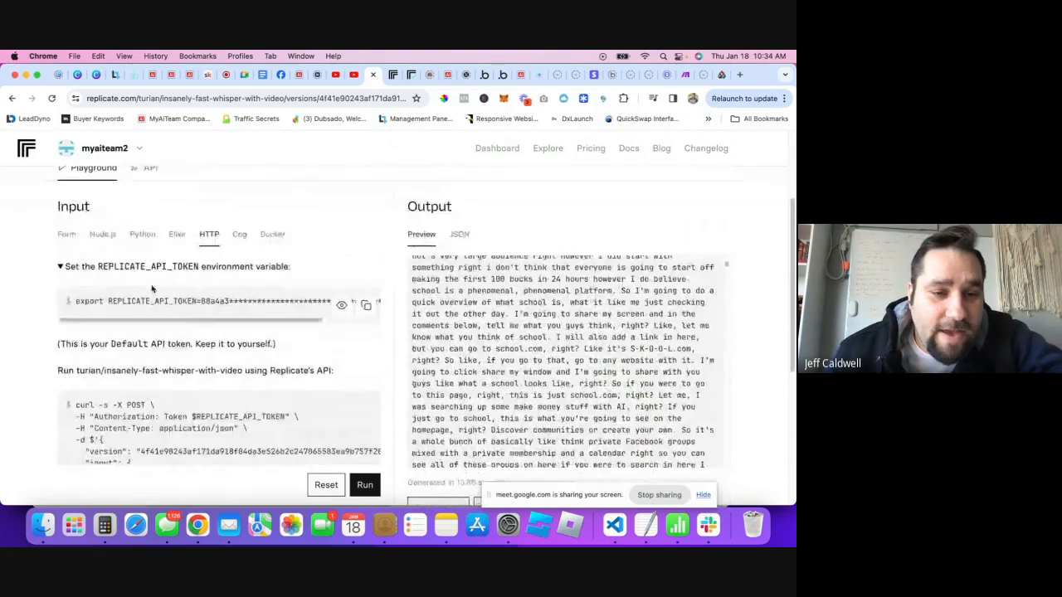
- Browse the Node.js, Python, Elixir, Cog and Docker code examples
click(105, 239)
scroll(148, 354, down, 6)
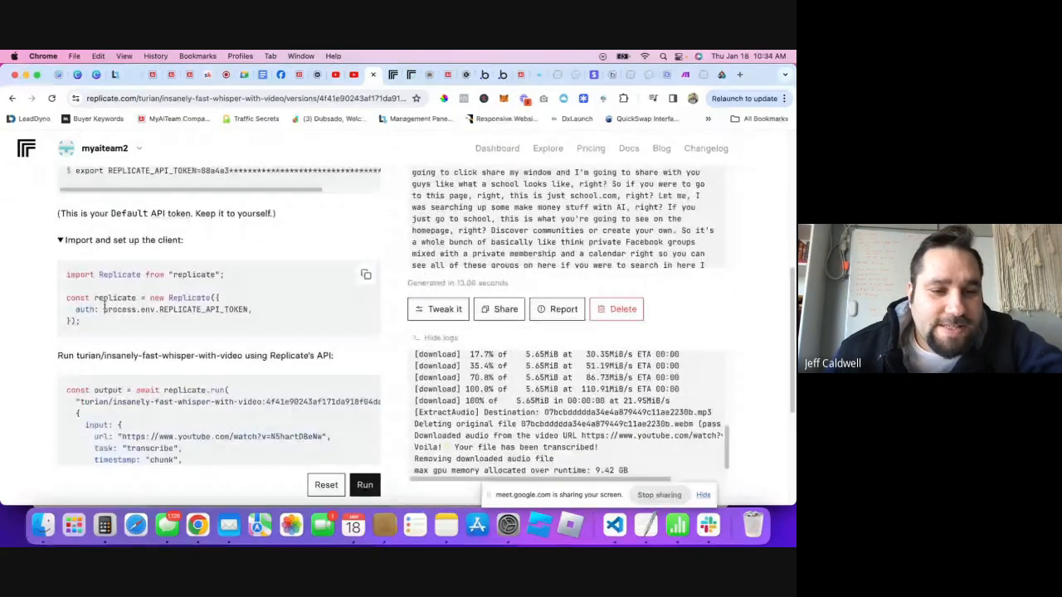
scroll(147, 353, up, 6)
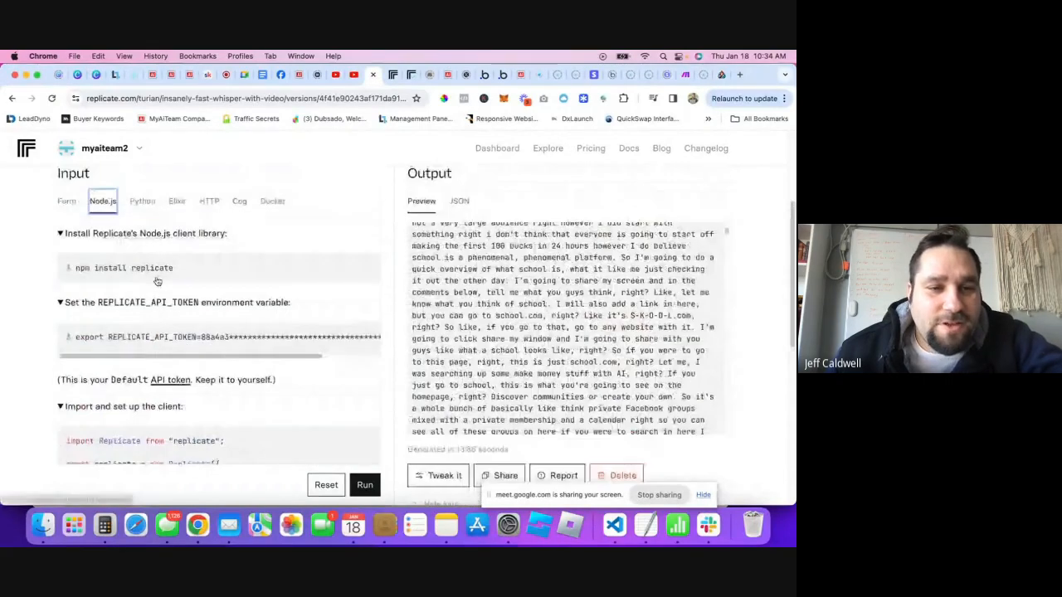
click(141, 202)
scroll(140, 390, down, 6)
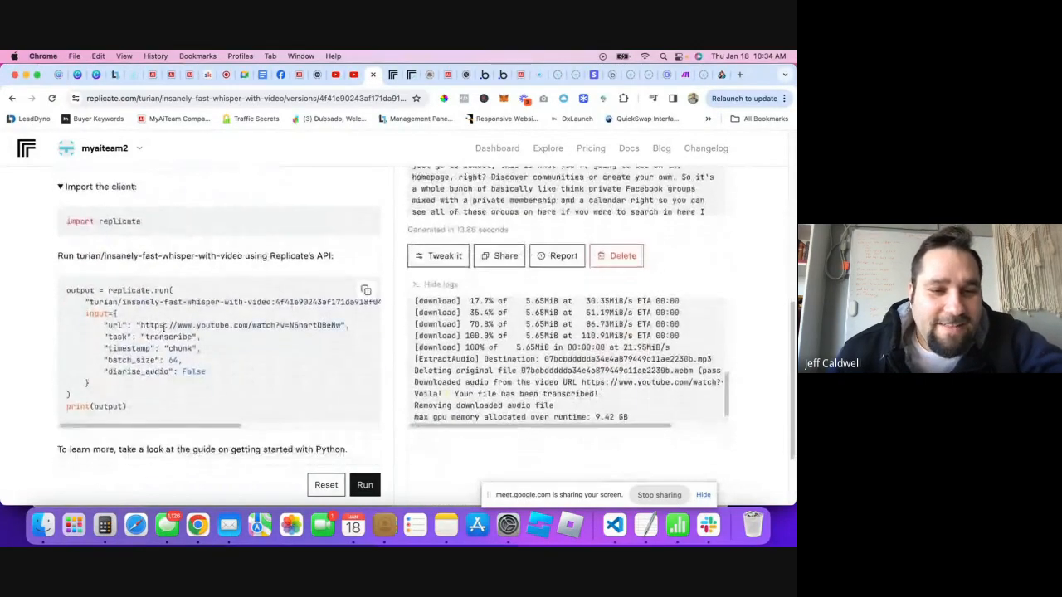
scroll(158, 365, up, 7)
click(176, 266)
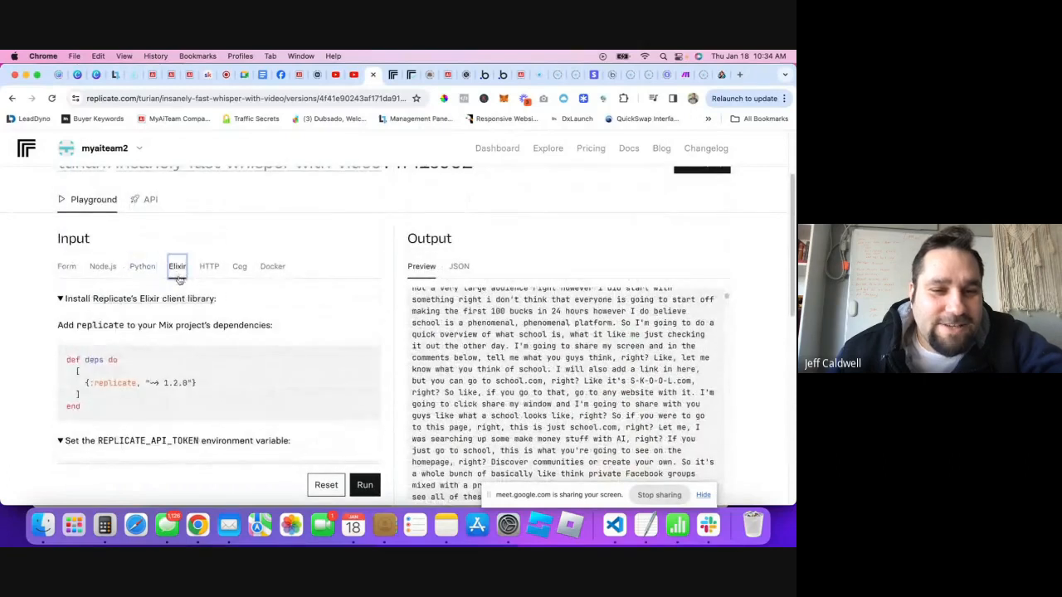
scroll(191, 294, down, 2)
click(239, 209)
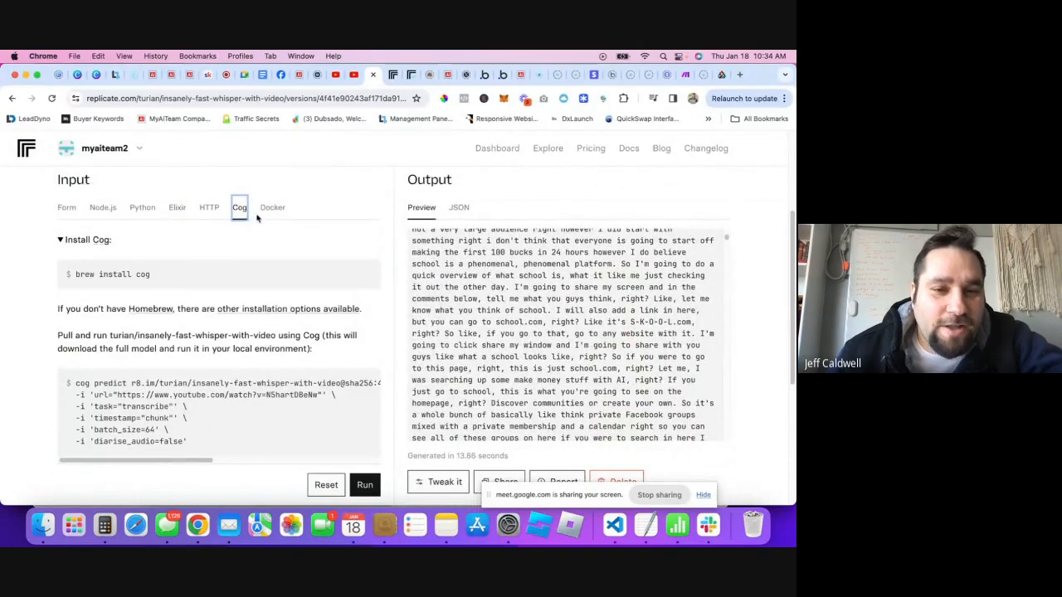
click(267, 208)
- Copy the HTTP curl request again from the HTTP example
click(208, 209)
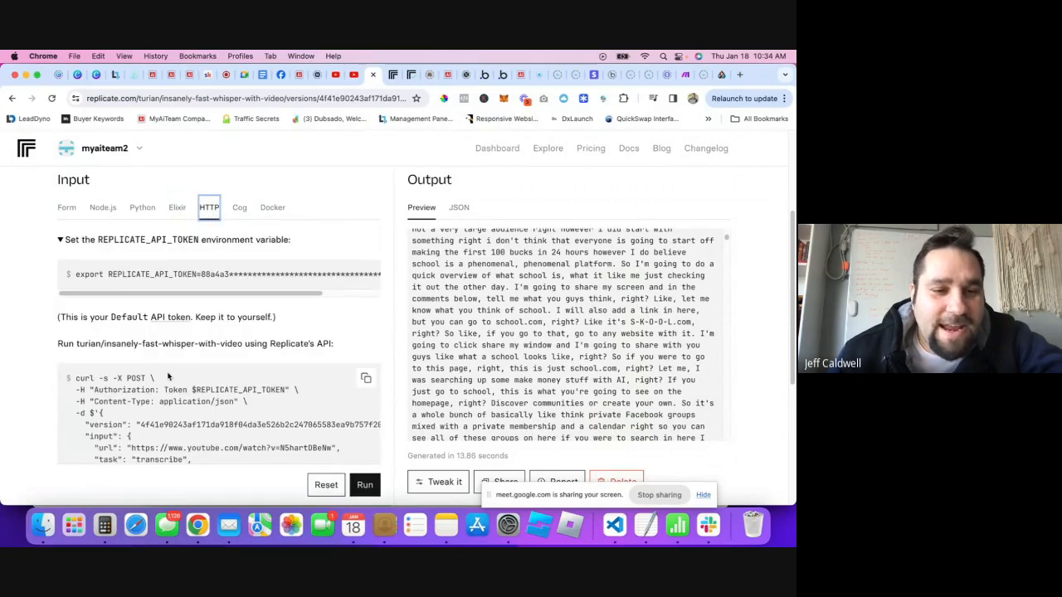
scroll(169, 386, down, 3)
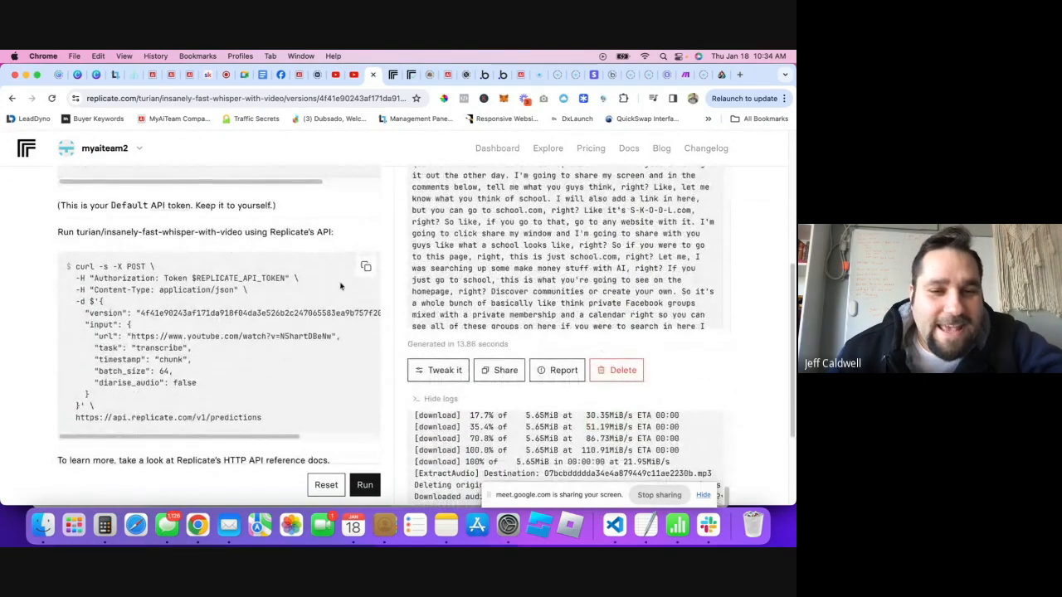
click(366, 266)
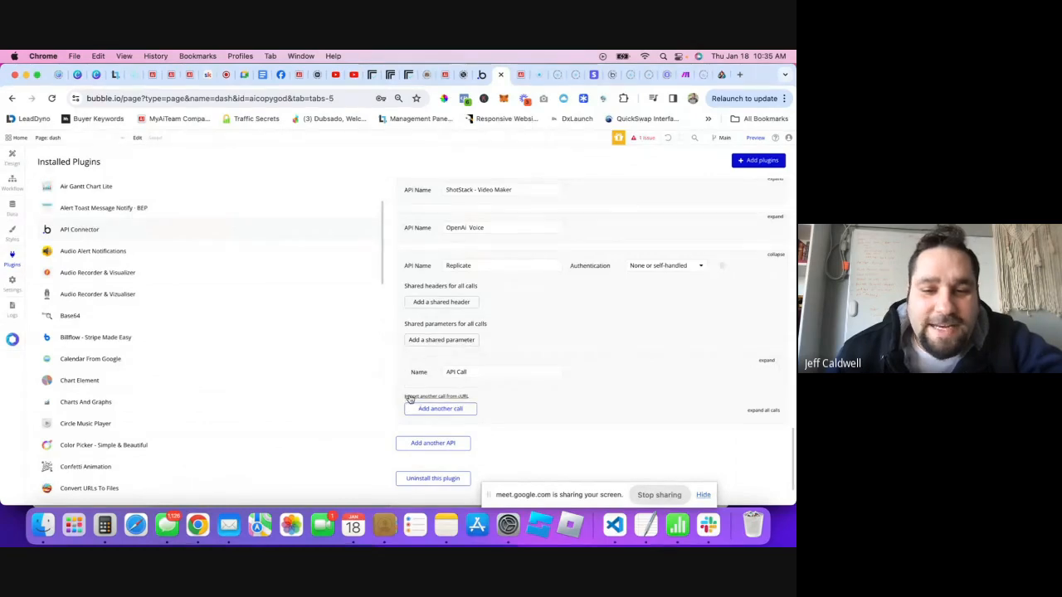
- Import the copied Replicate predictions curl command as a new call in the Replicate API
click(452, 398)
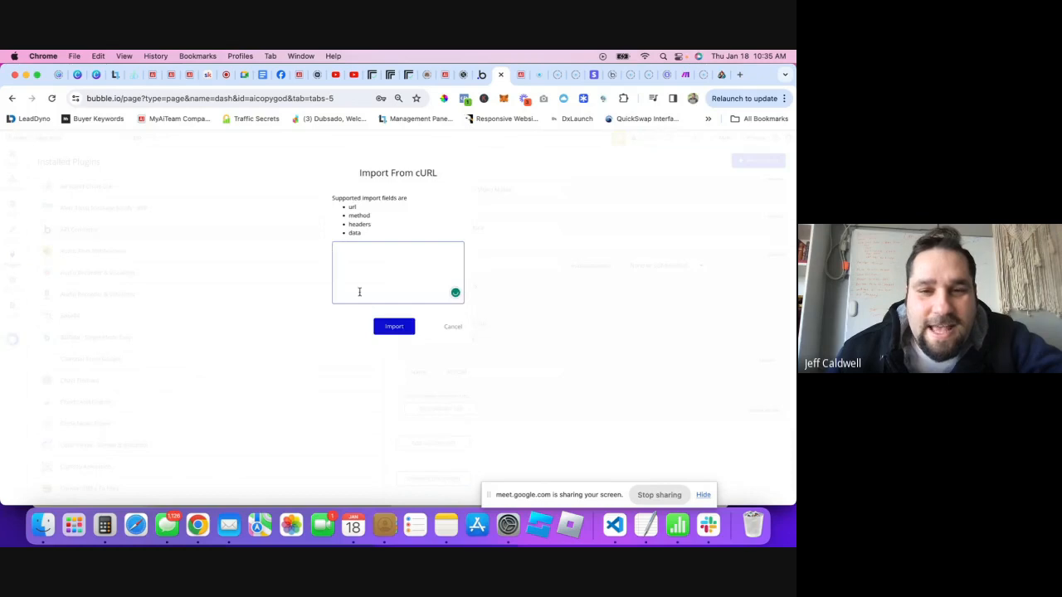
click(368, 261)
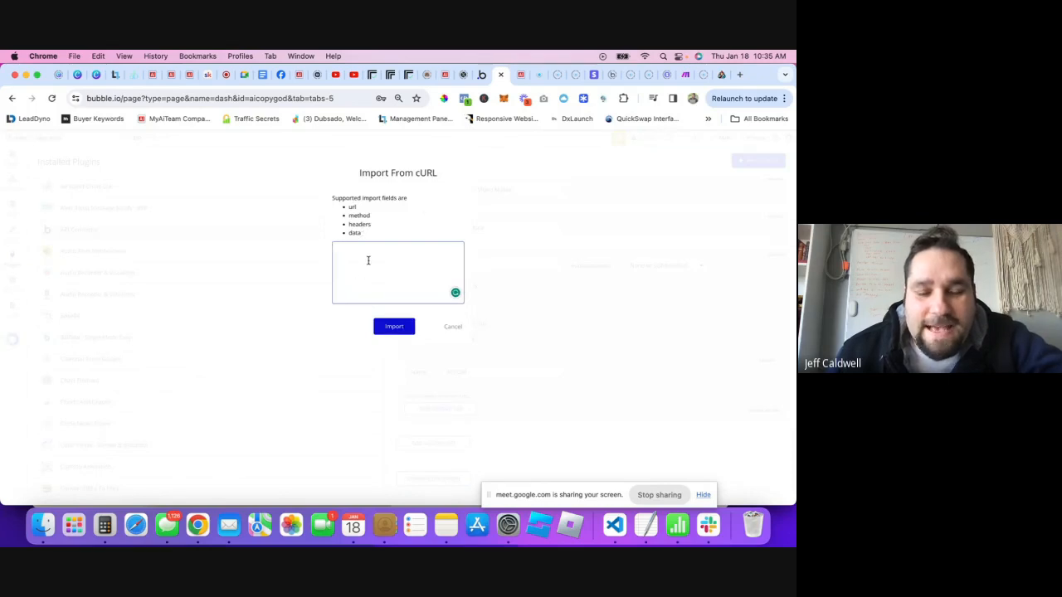
key(super+v)
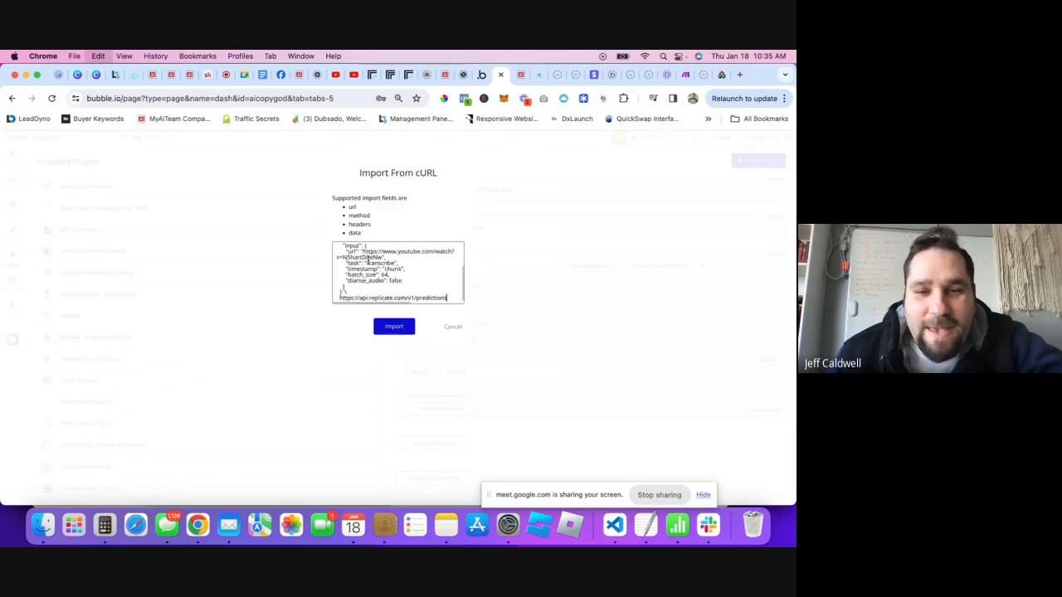
click(393, 326)
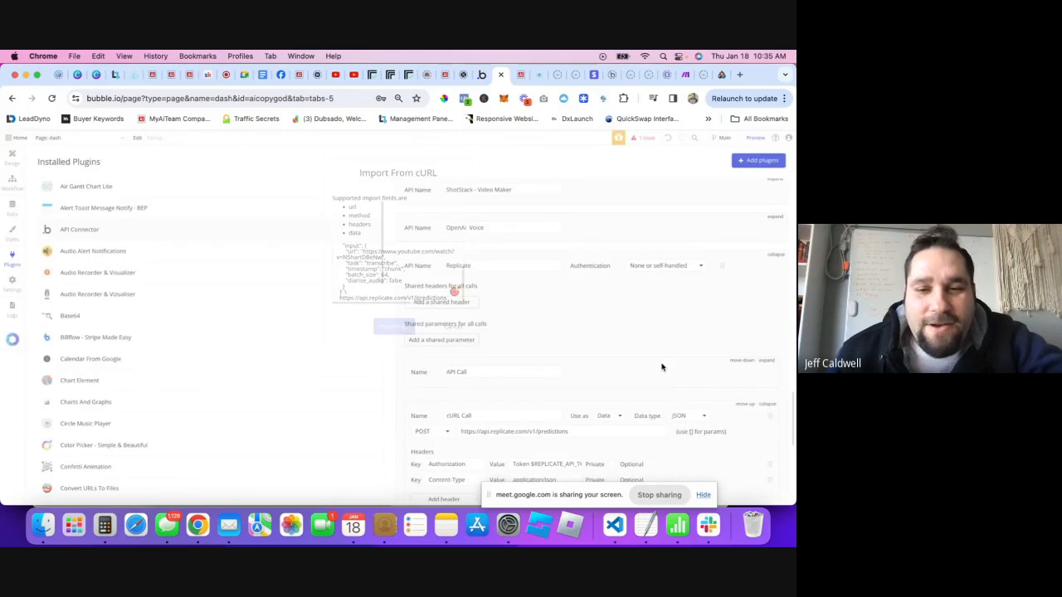
- Delete the empty default API Call from the Replicate API
scroll(553, 322, down, 5)
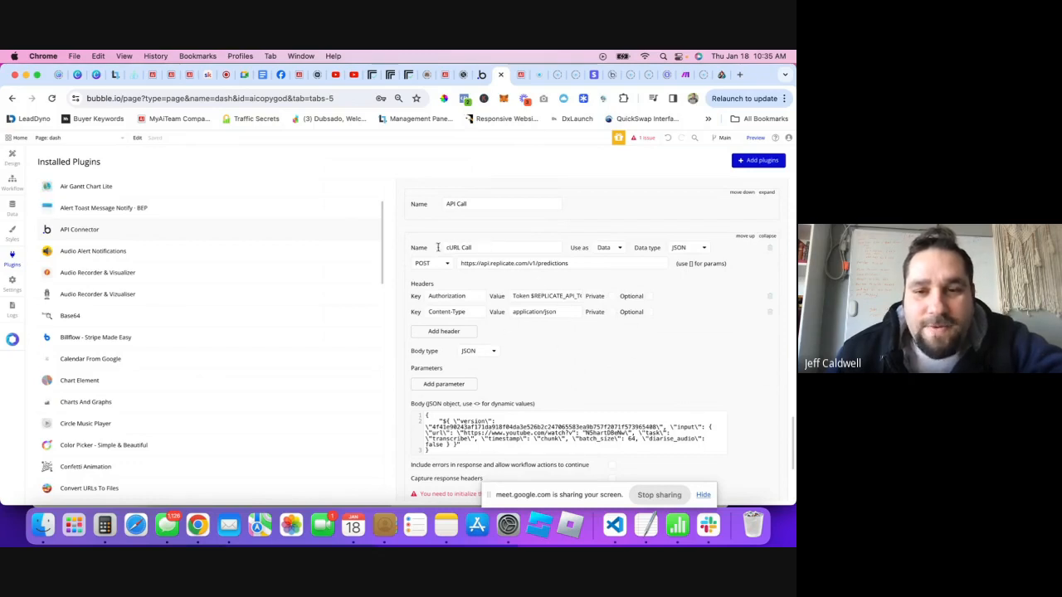
scroll(473, 245, up, 1)
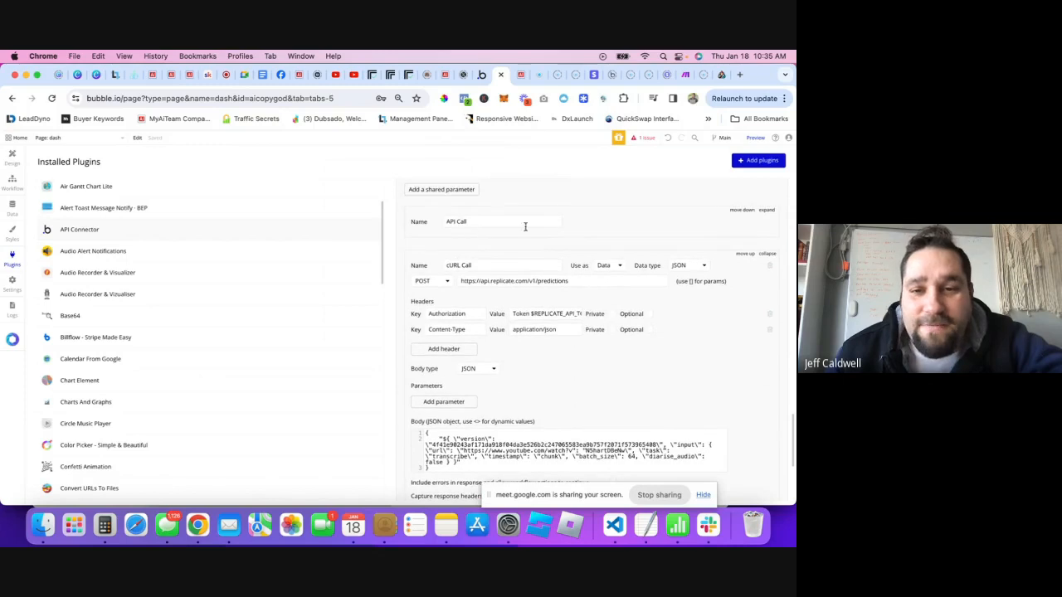
click(769, 210)
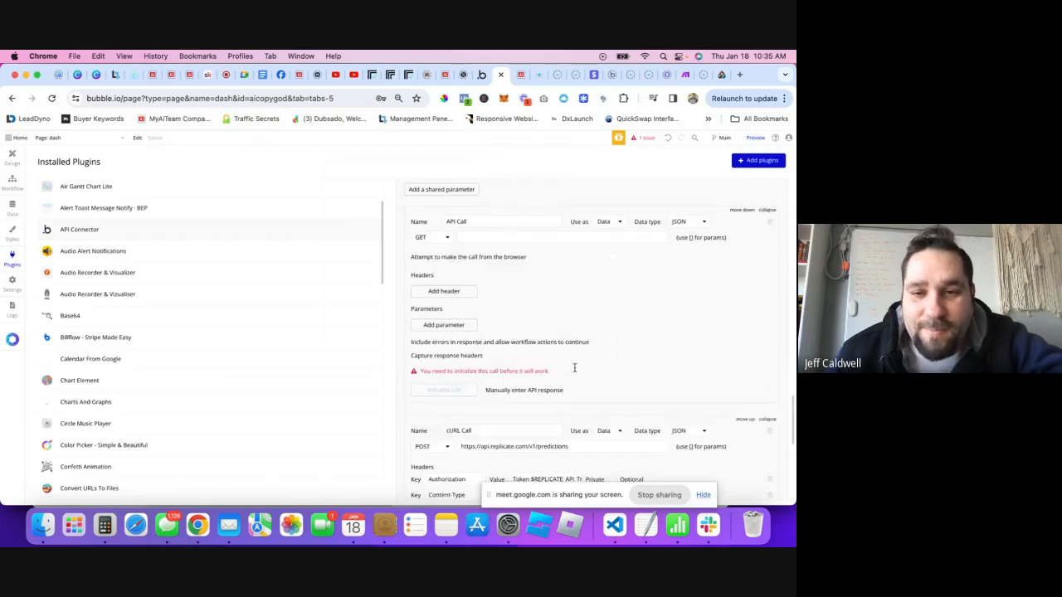
scroll(501, 258, up, 1)
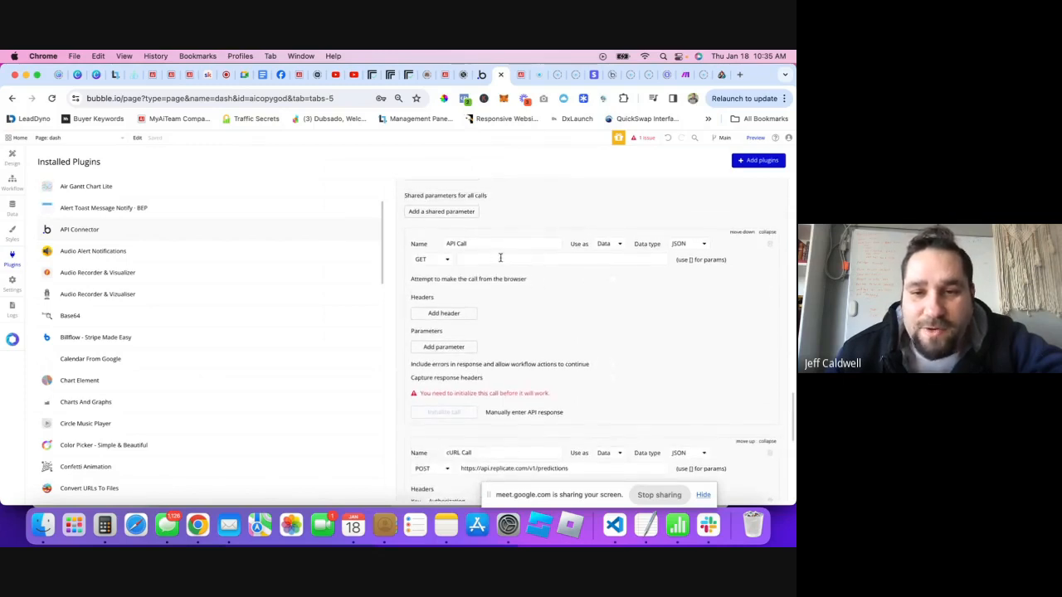
click(770, 244)
click(390, 226)
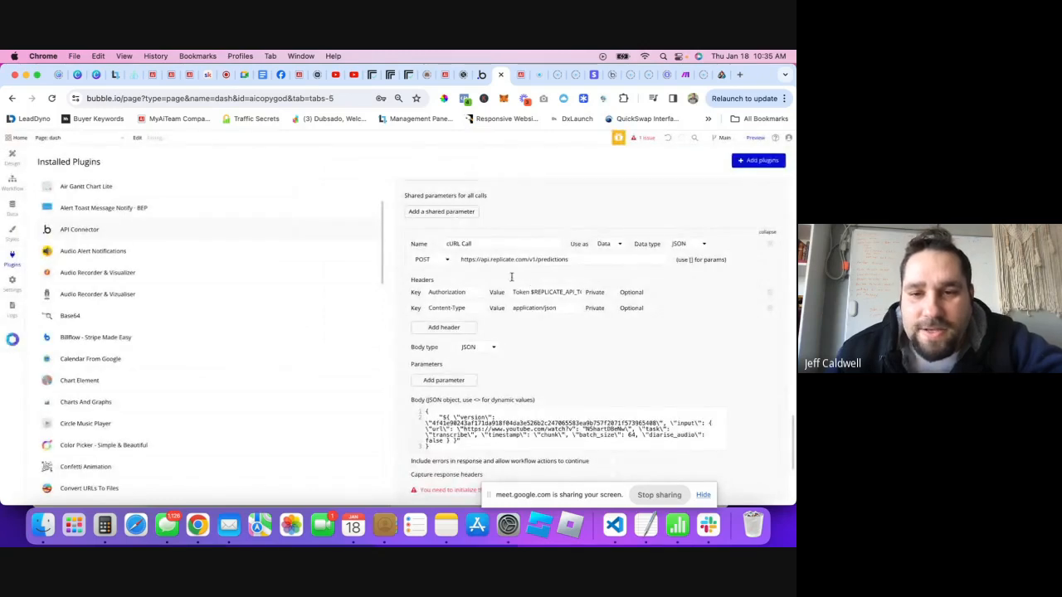
- Inspect the imported cURL Call's headers and body, selecting the Authorization key text
click(460, 245)
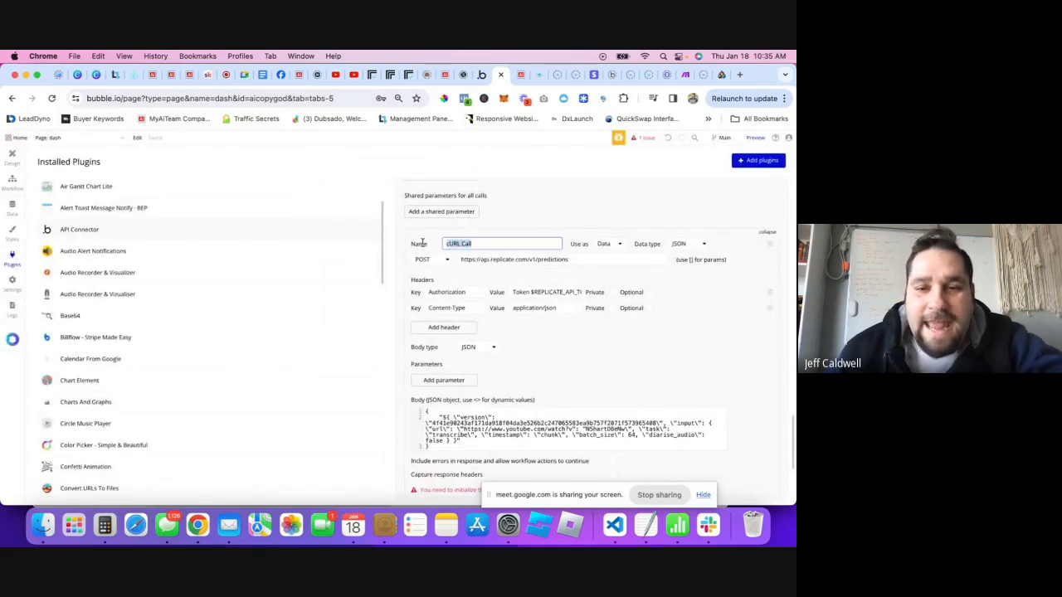
scroll(423, 243, up, 3)
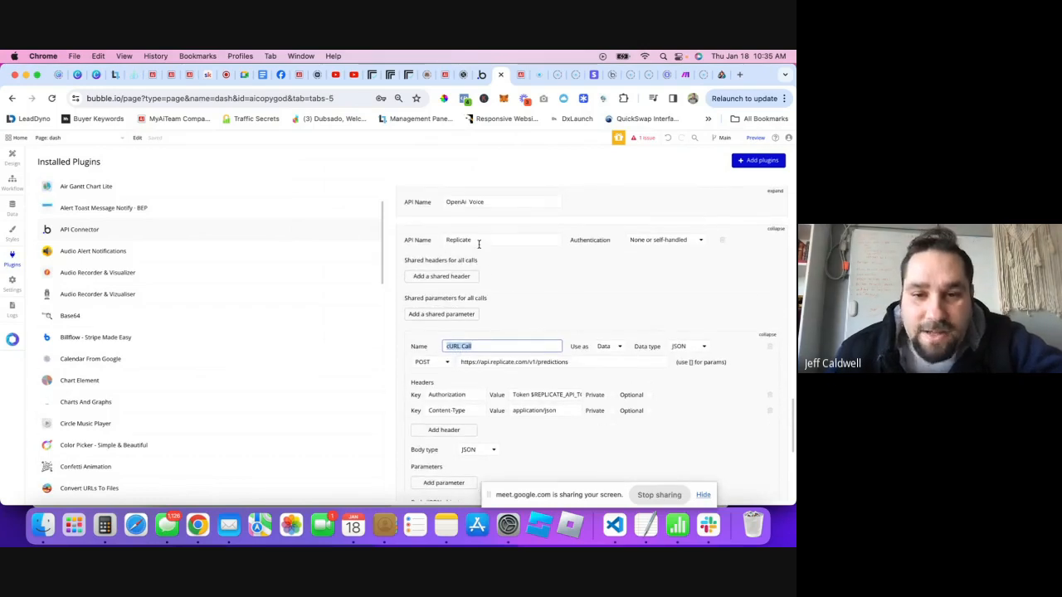
scroll(497, 332, down, 2)
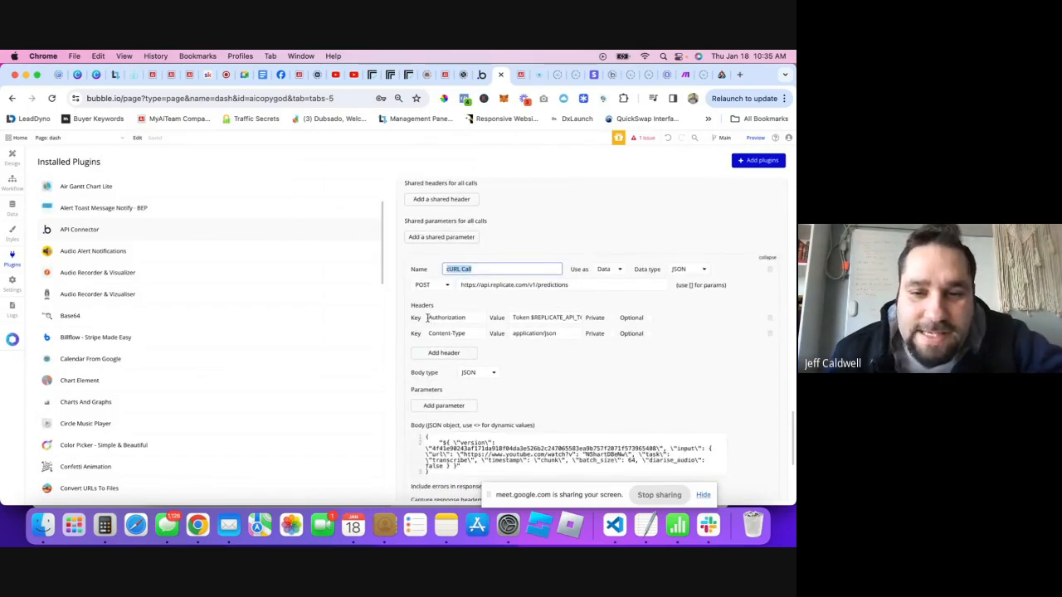
click(435, 305)
scroll(435, 246, up, 2)
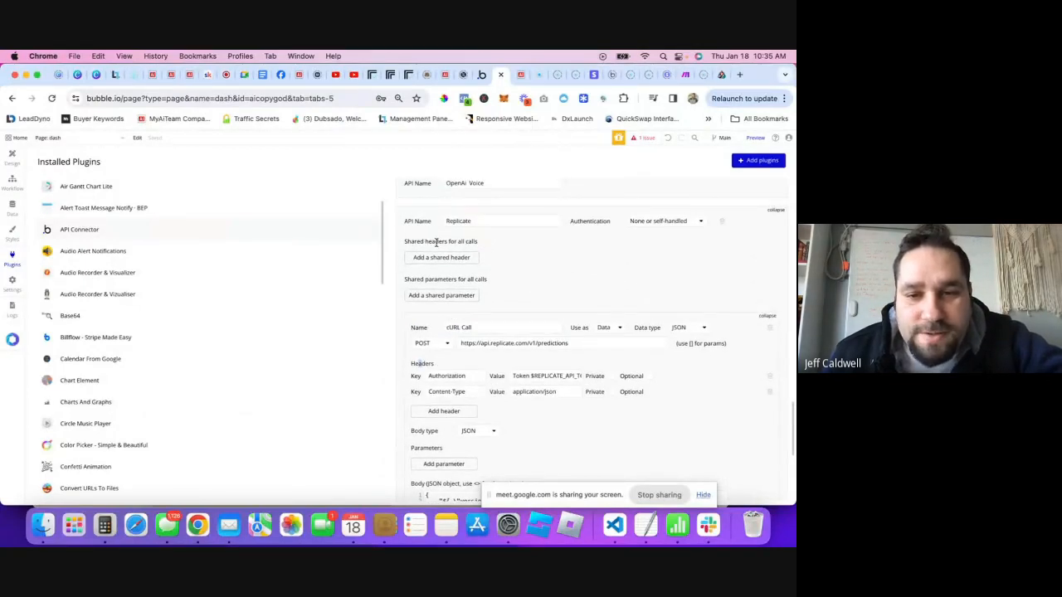
click(456, 376)
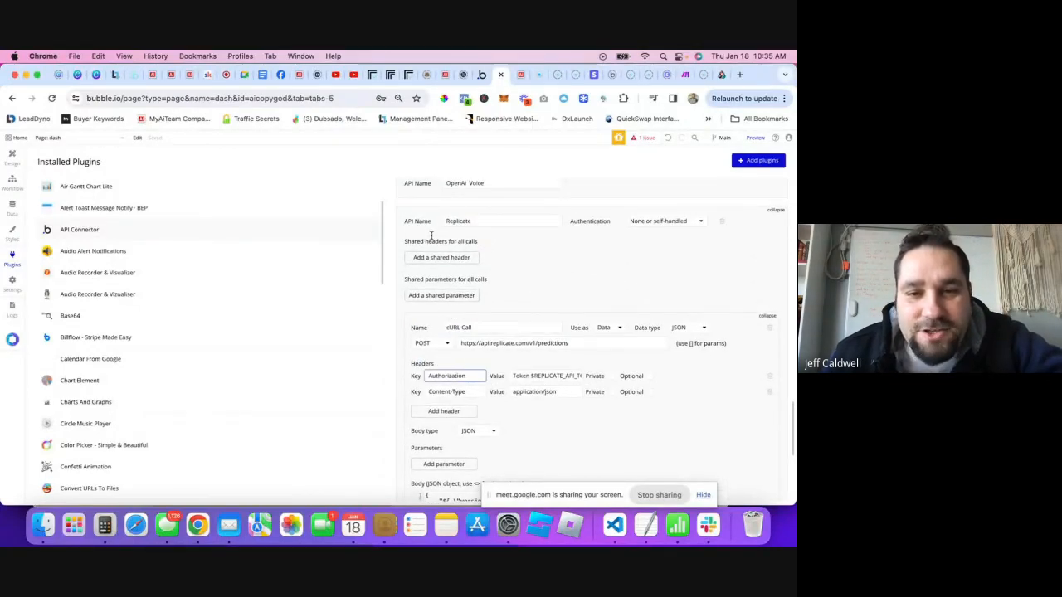
drag(422, 242, 478, 241)
scroll(478, 241, down, 1)
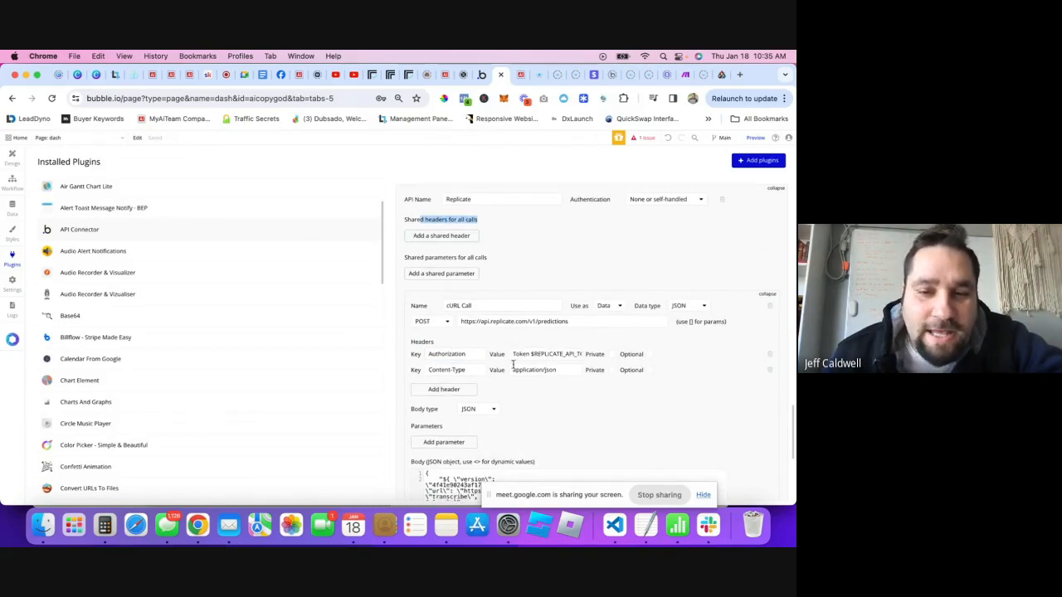
scroll(543, 229, up, 1)
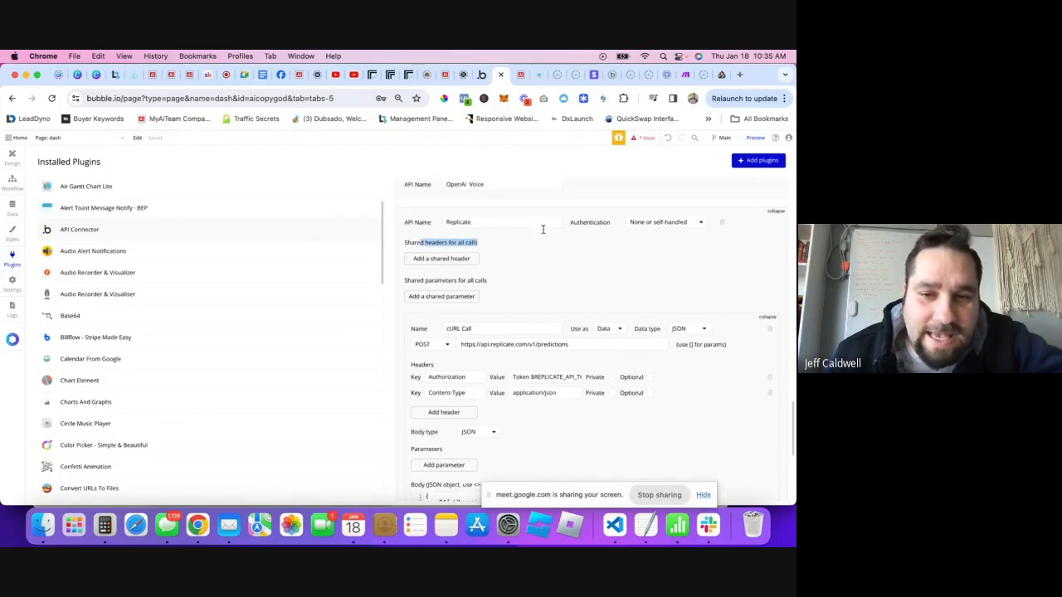
scroll(559, 277, down, 2)
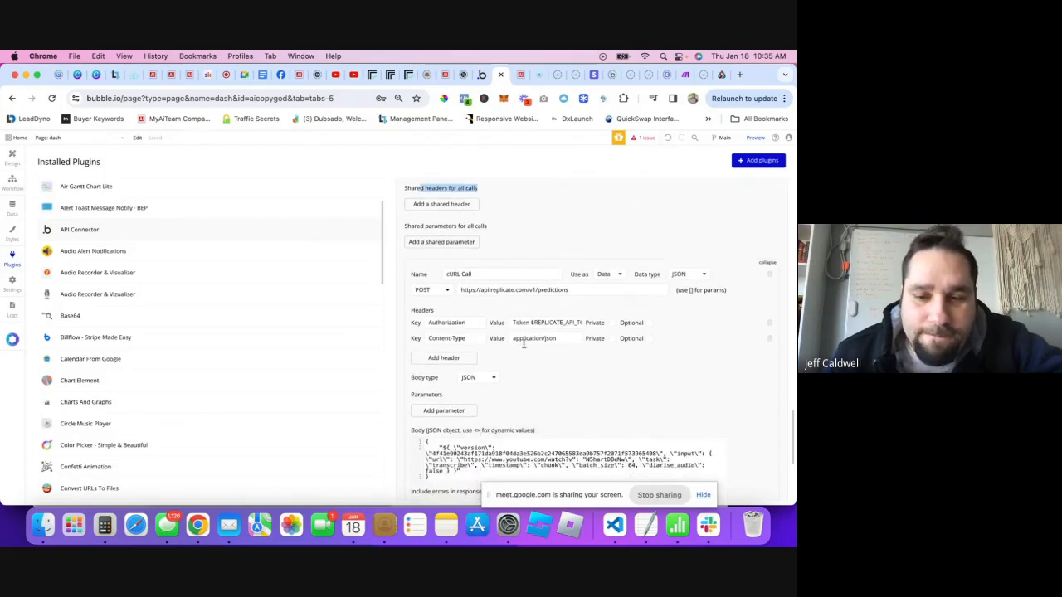
double_click(450, 322)
key(super+c)
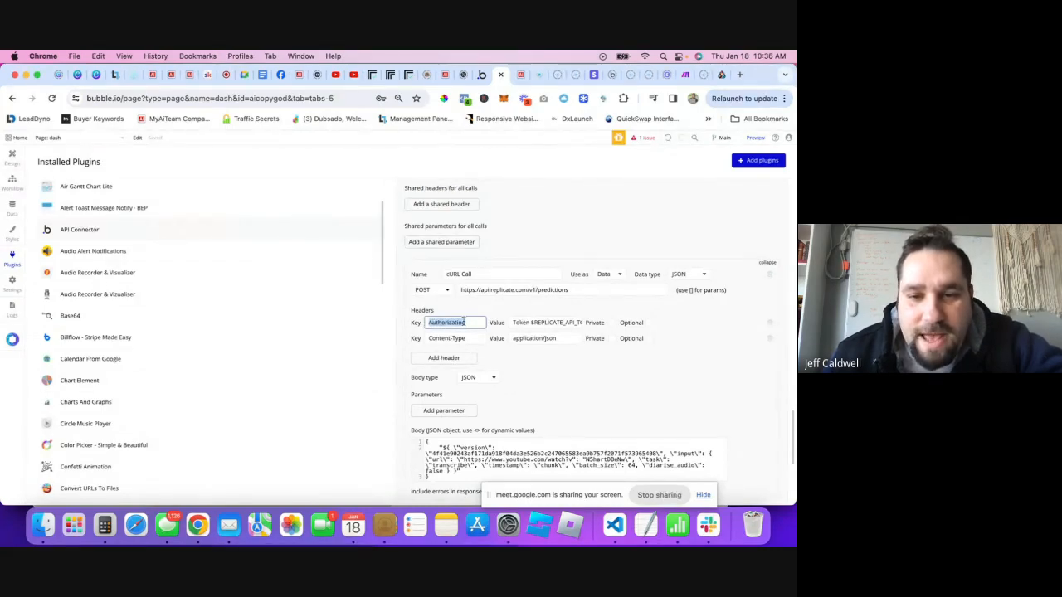
- Add a shared Authorization header with the Replicate API token and remove it from the cURL Call
click(440, 205)
scroll(437, 249, up, 2)
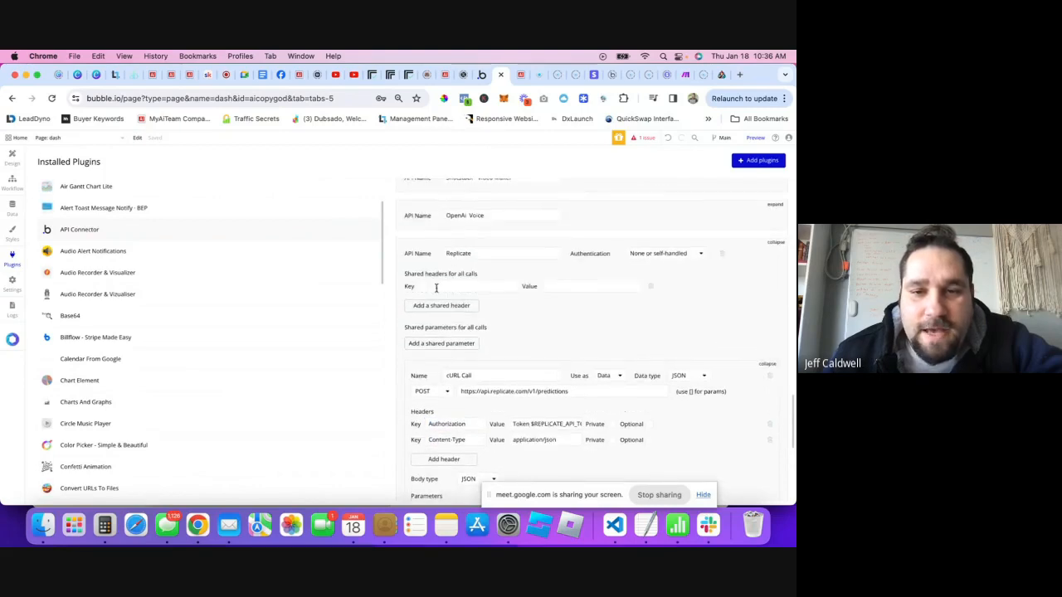
click(435, 288)
key(super+v)
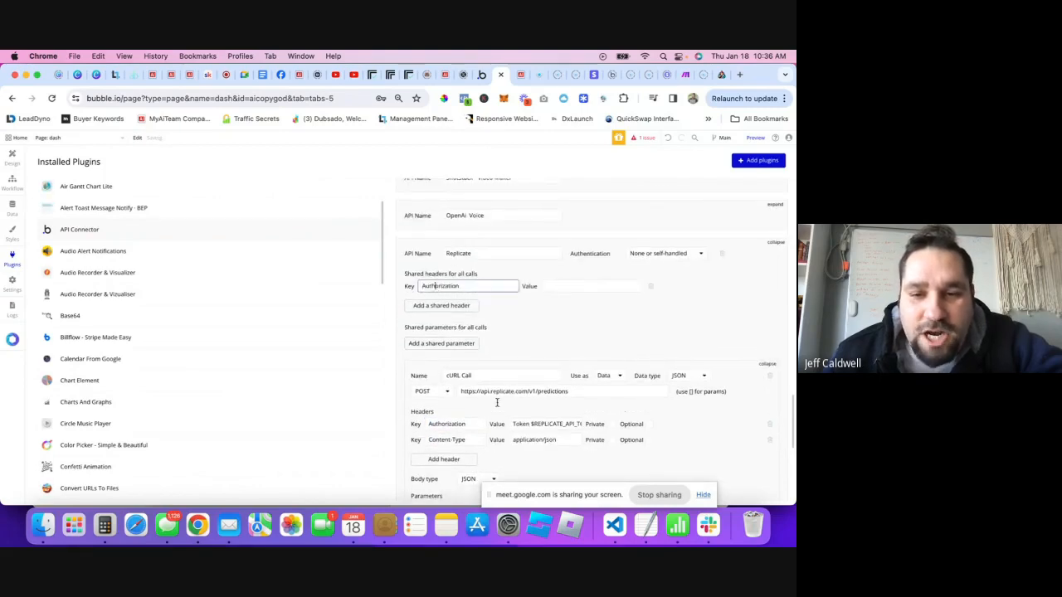
click(566, 287)
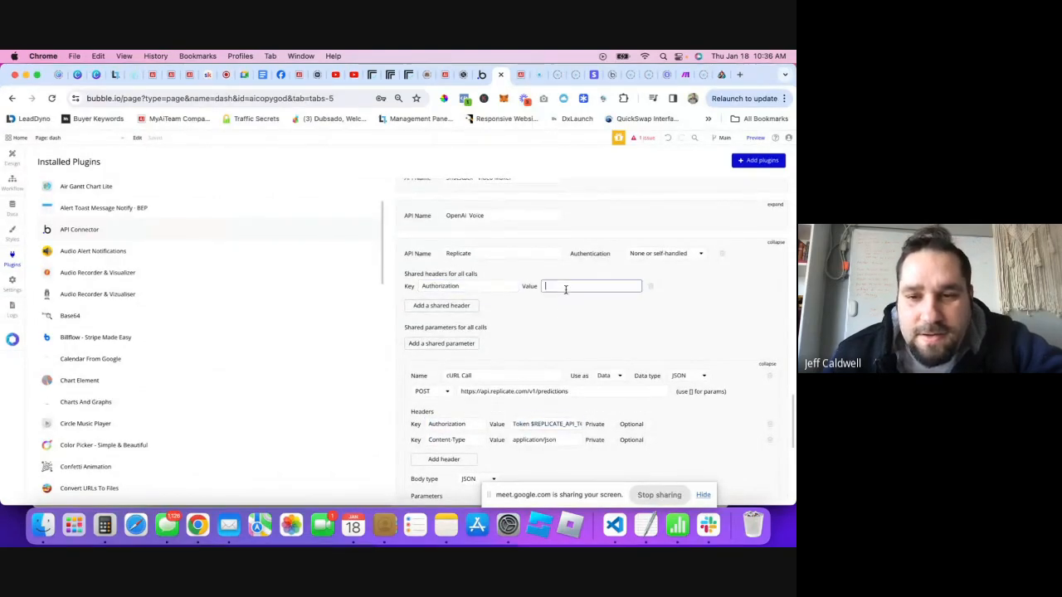
key(super+v)
scroll(616, 383, down, 3)
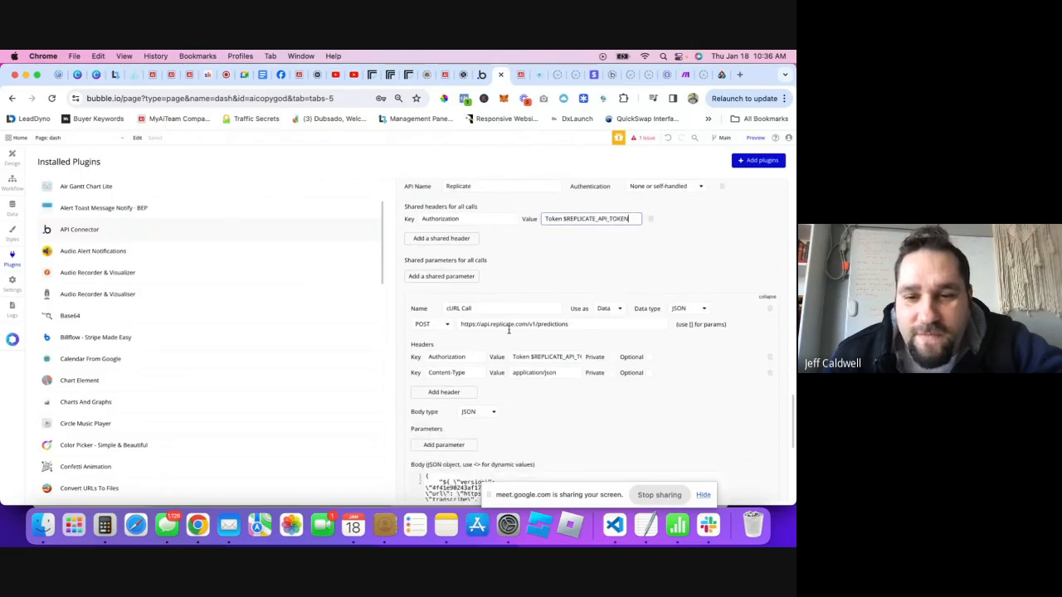
scroll(539, 308, up, 1)
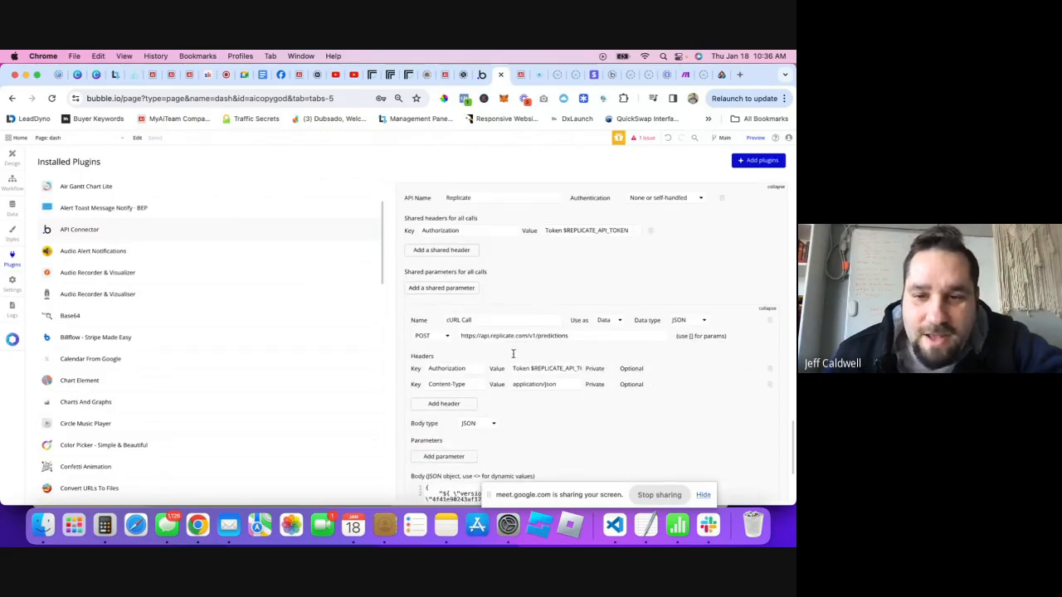
click(769, 368)
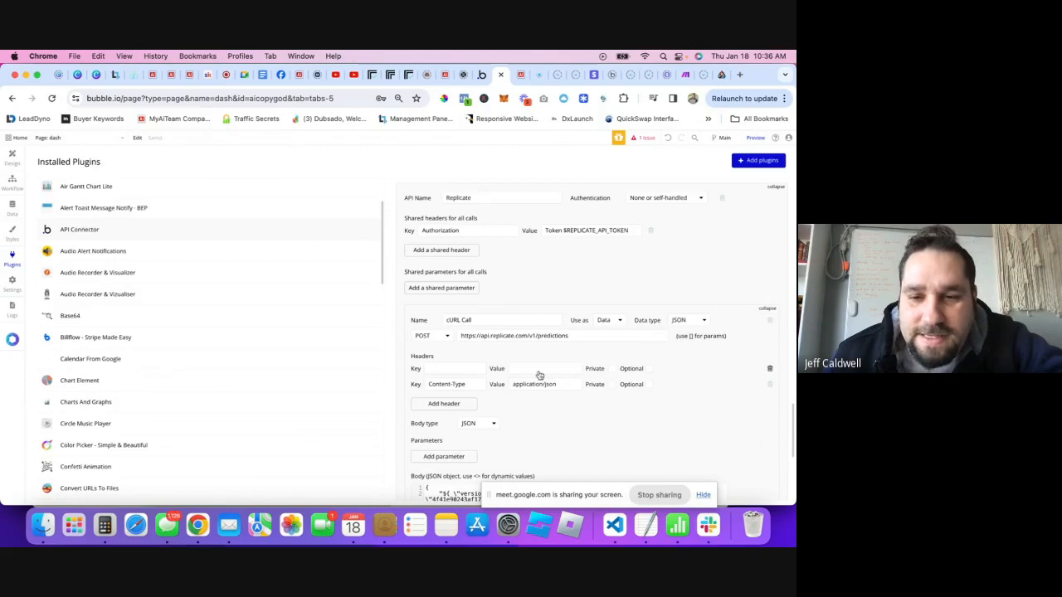
- Add a shared Content-Type: application/json header and delete the cURL Call's remaining header rows
click(451, 389)
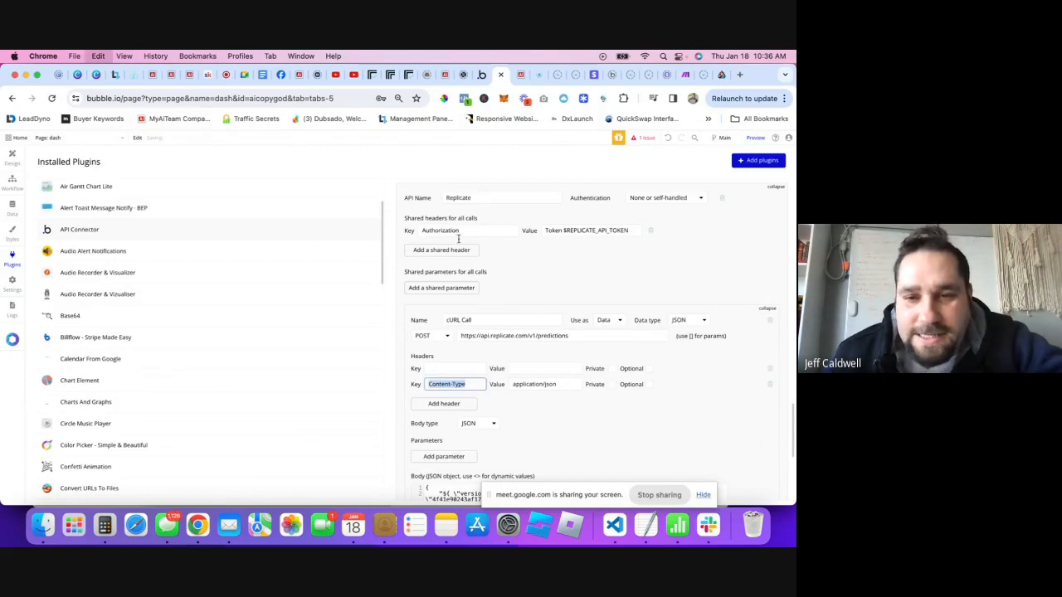
click(434, 251)
click(442, 247)
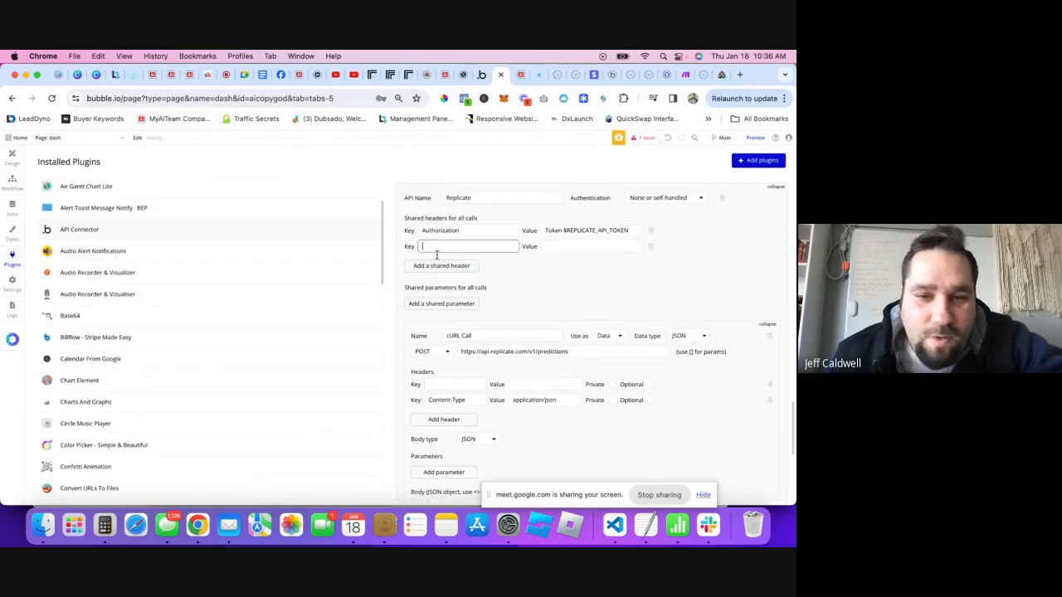
text(Content-Type)
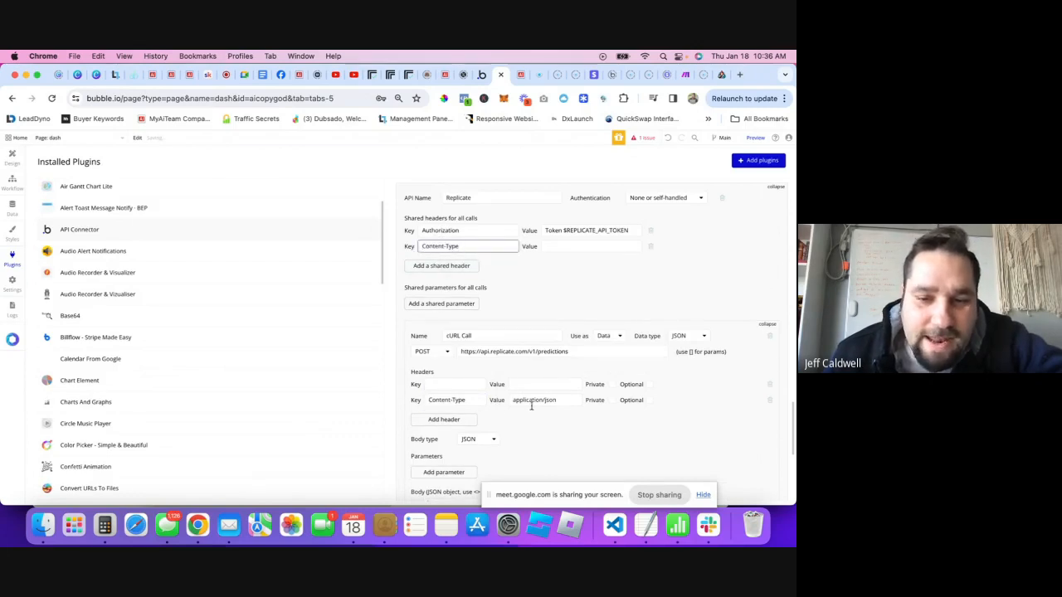
triple_click(534, 401)
key(ctrl+c)
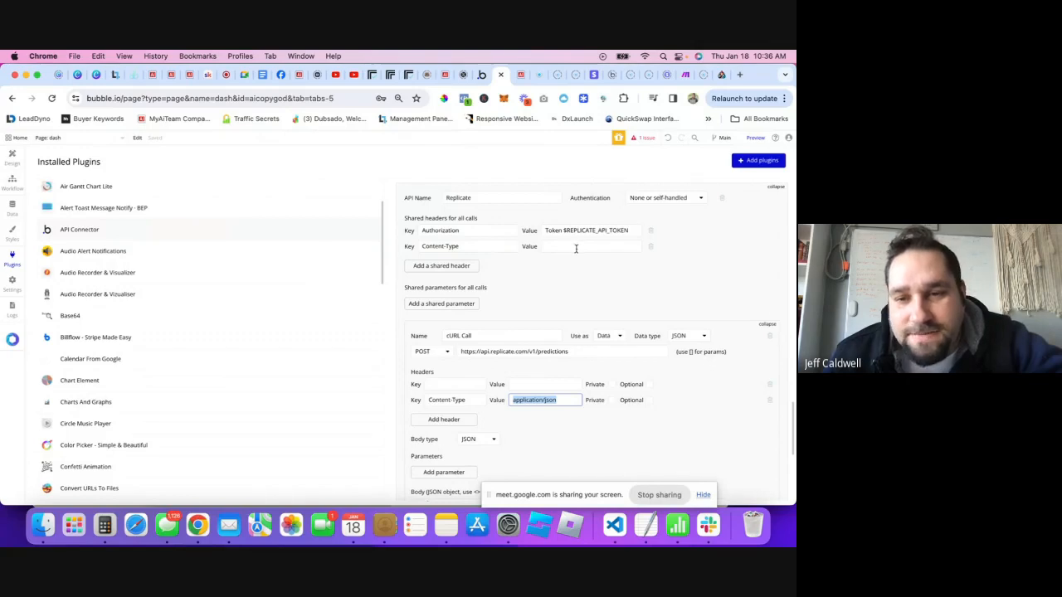
click(576, 248)
key(ctrl+v)
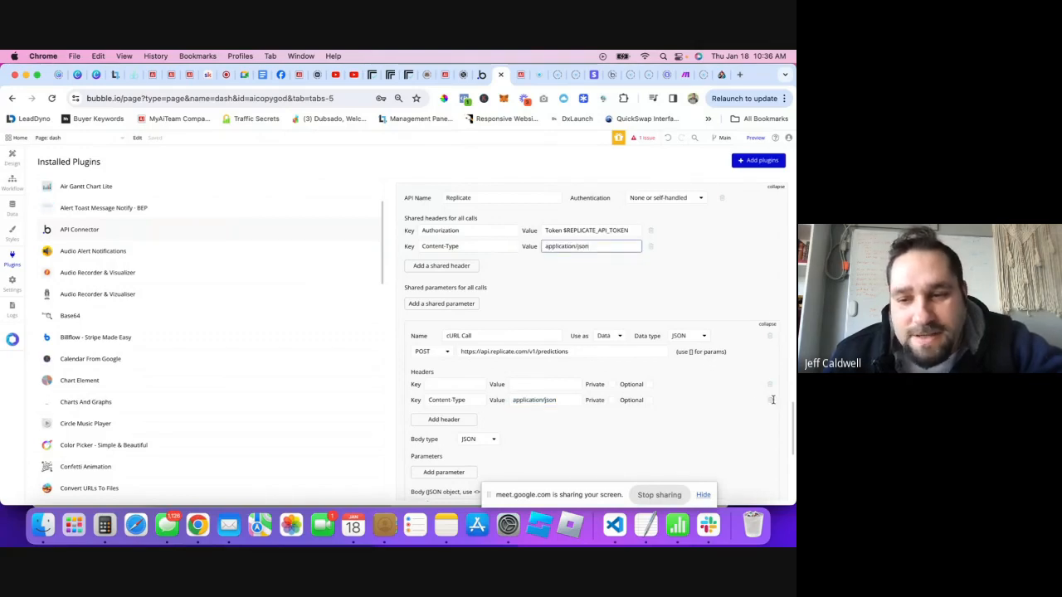
click(771, 401)
click(770, 386)
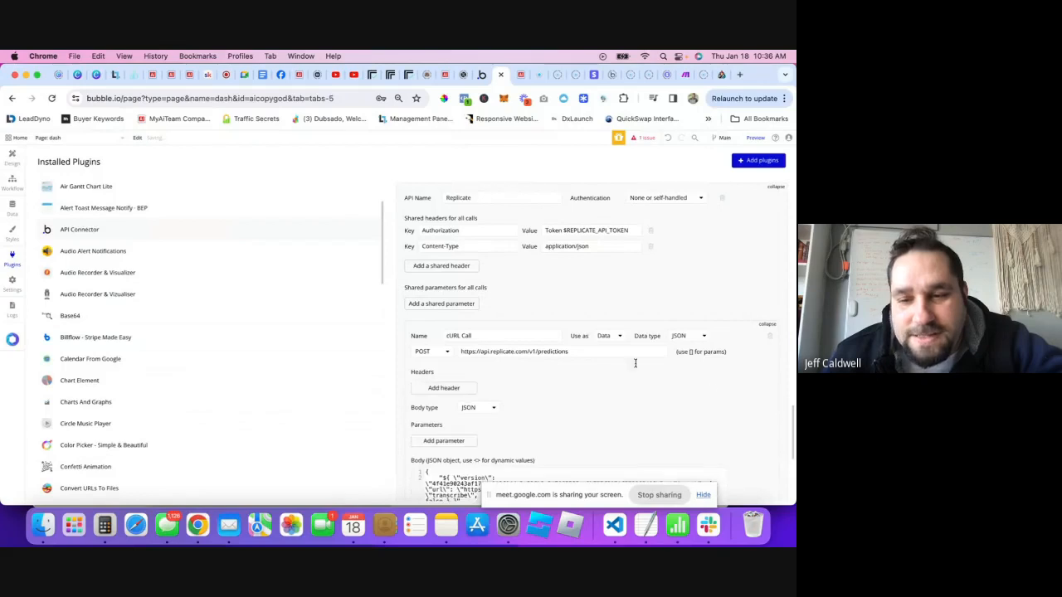
- Rename the cURL Call to 'Transcribe Youtube link'
scroll(533, 341, down, 1)
scroll(554, 334, down, 1)
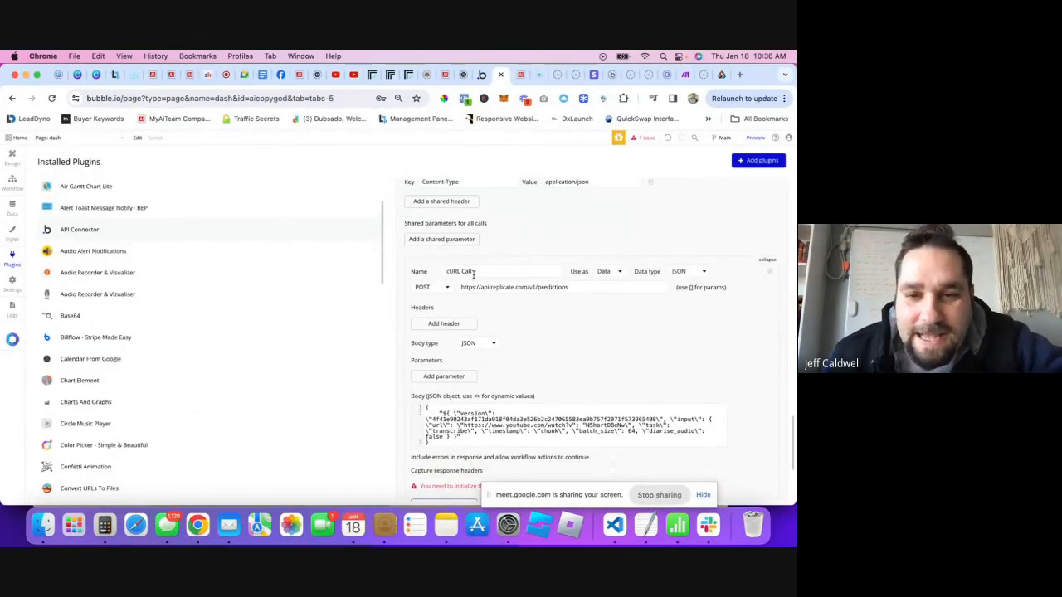
double_click(479, 273)
triple_click(477, 272)
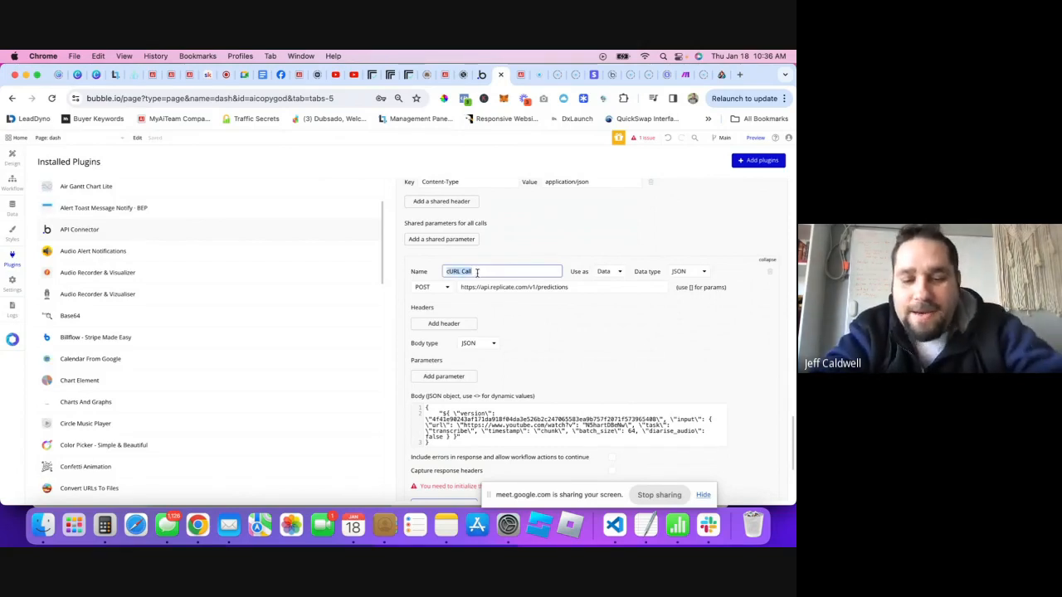
text(t)
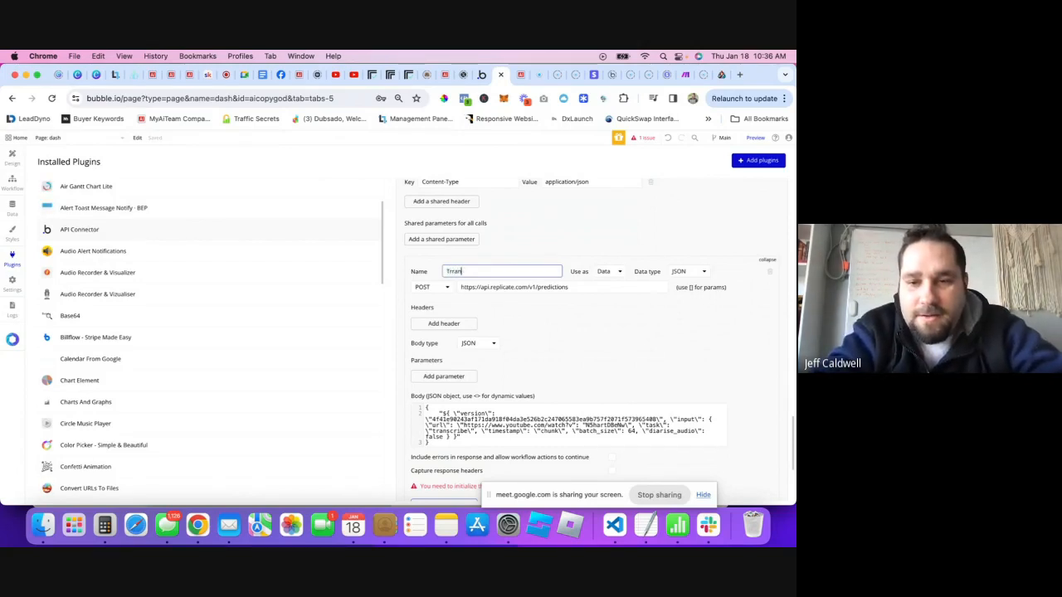
text(ranscribe )
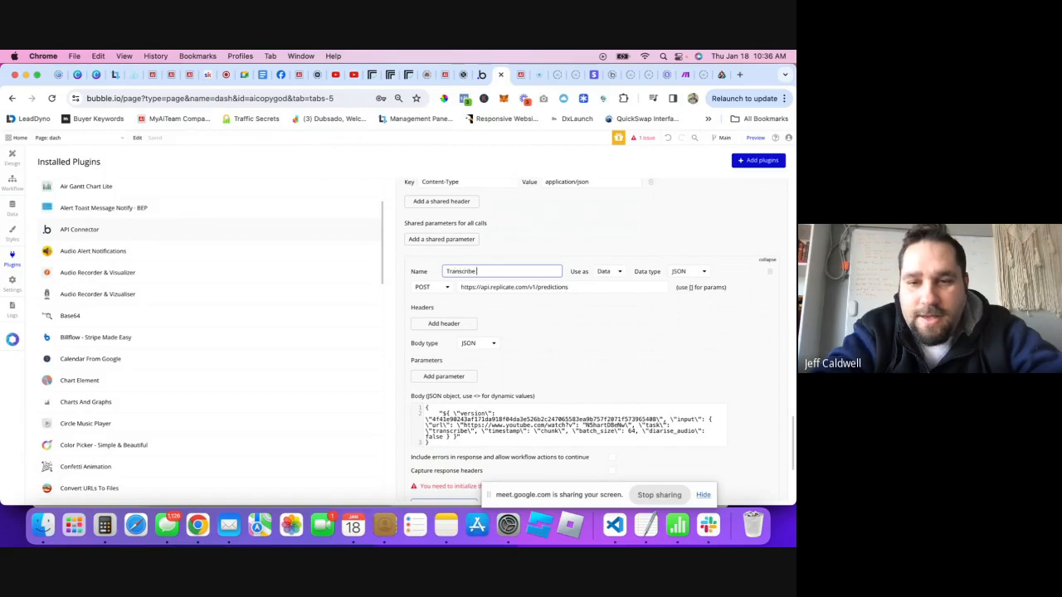
text(Youtube link)
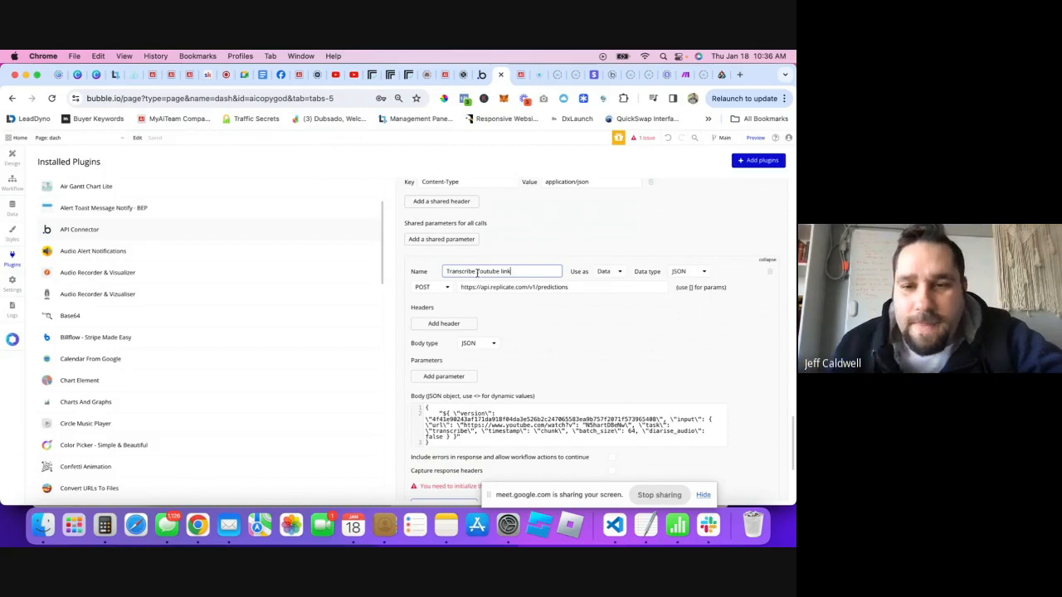
- Set Use as to Action and keep POST as the request method
click(609, 272)
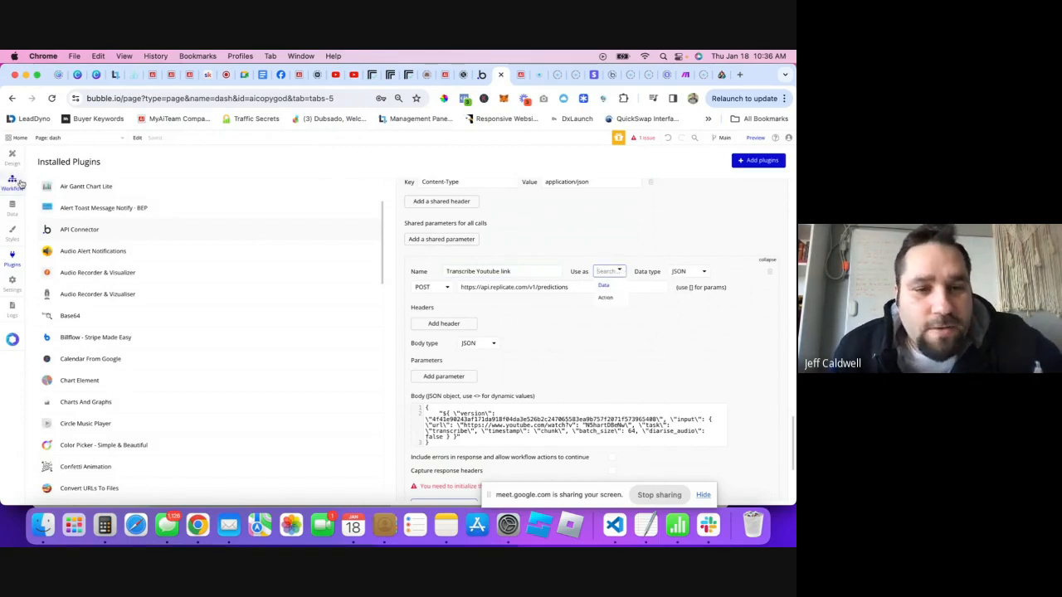
click(607, 300)
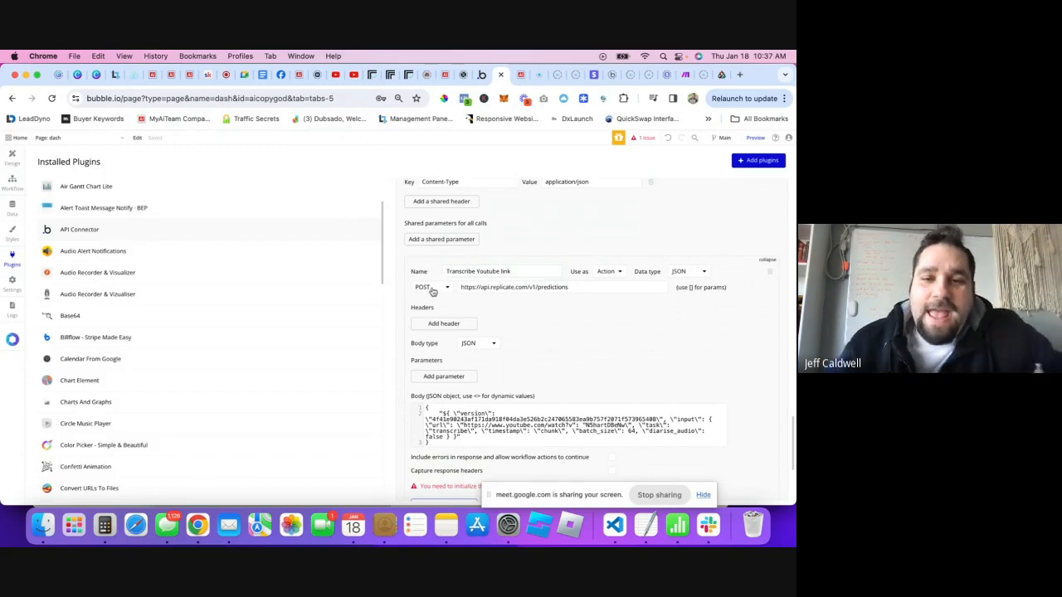
click(446, 288)
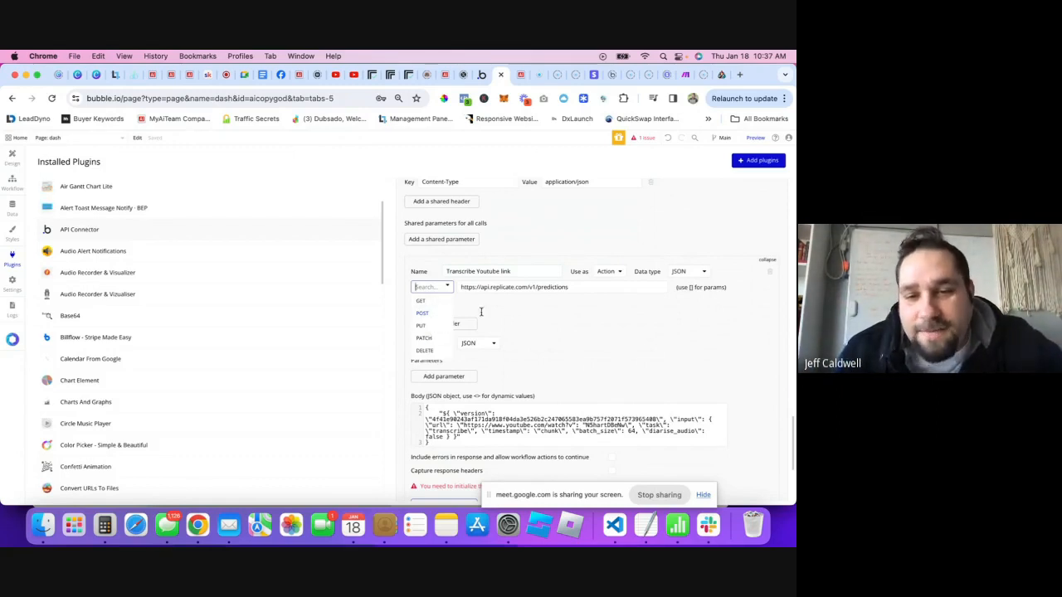
click(546, 305)
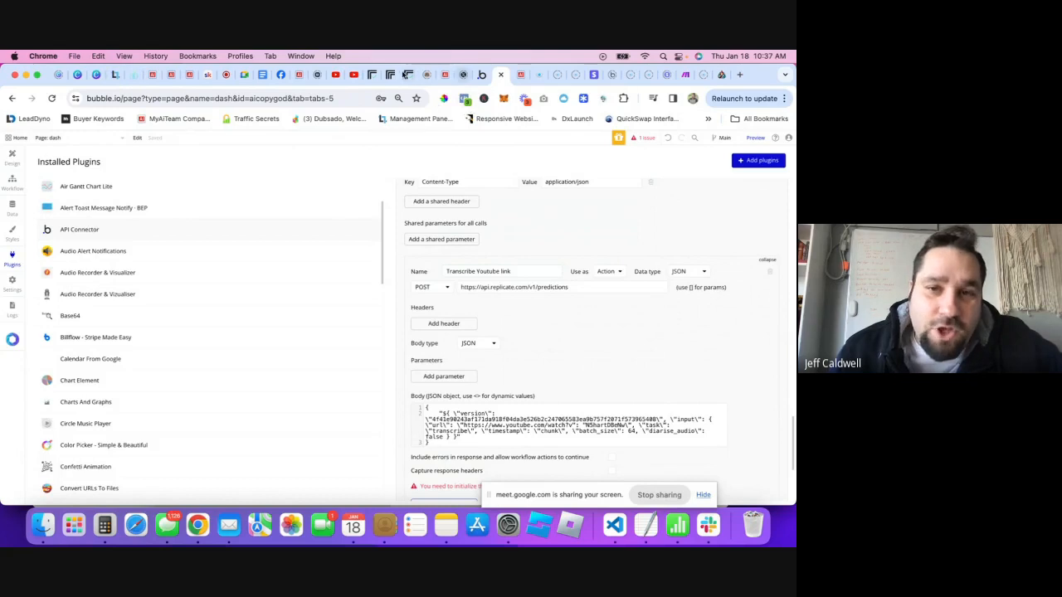
- Review the call's existing JSON body in the API Connector against Replicate's example
click(373, 78)
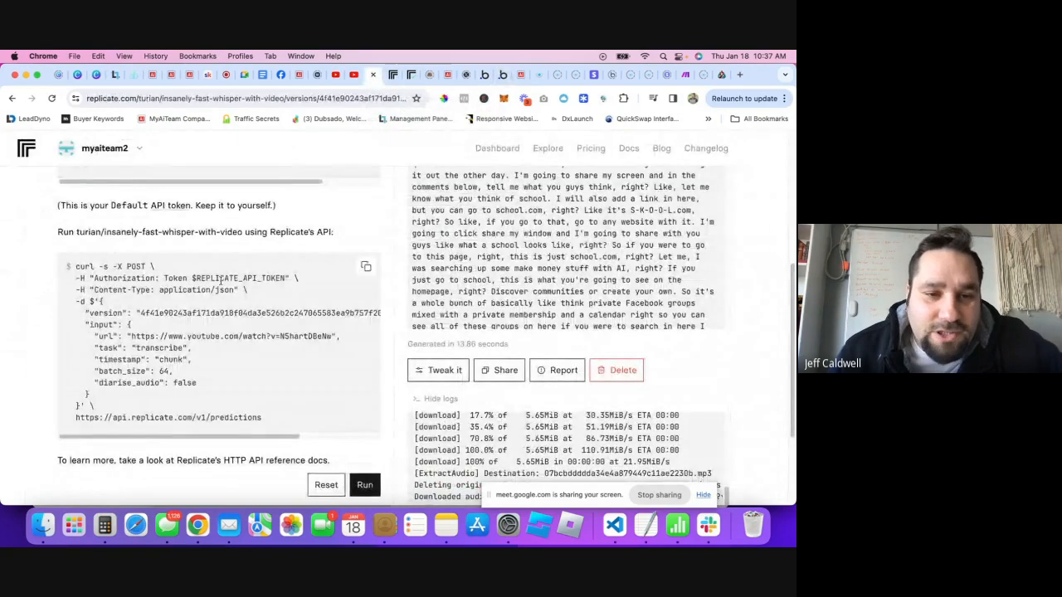
scroll(215, 332, up, 3)
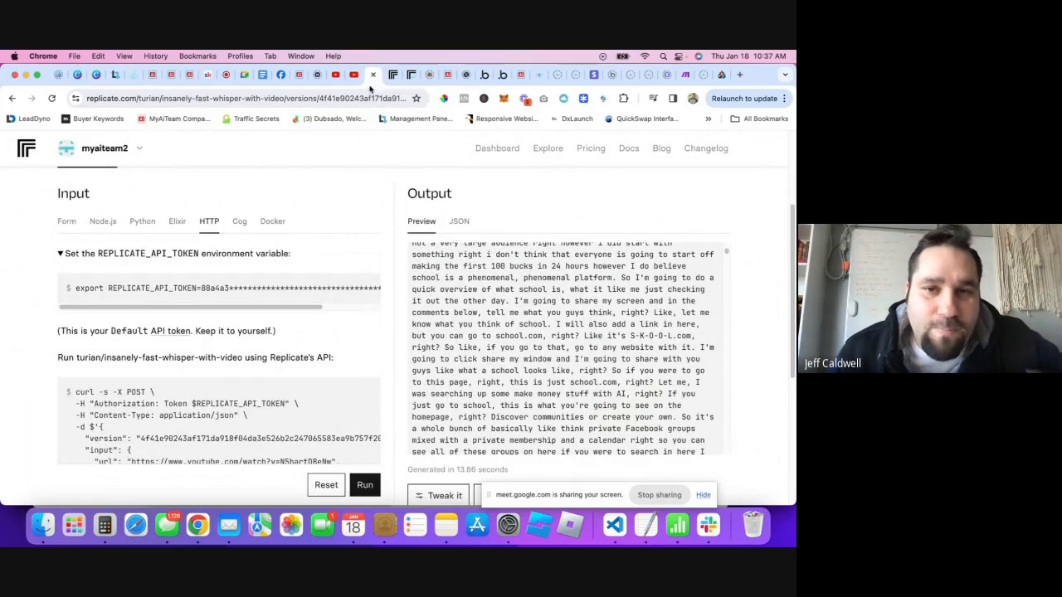
click(488, 74)
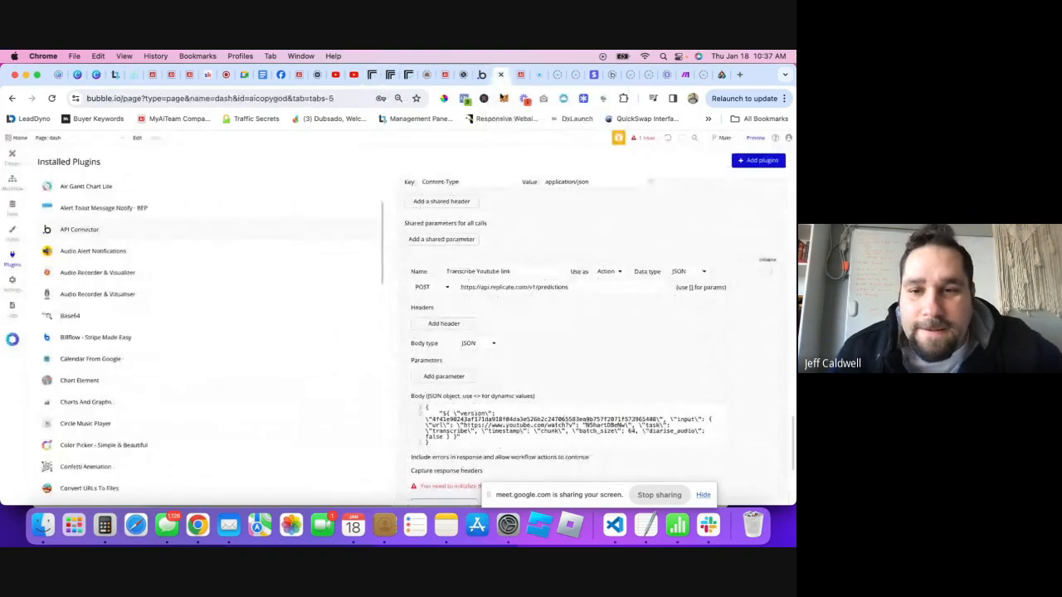
scroll(526, 350, down, 2)
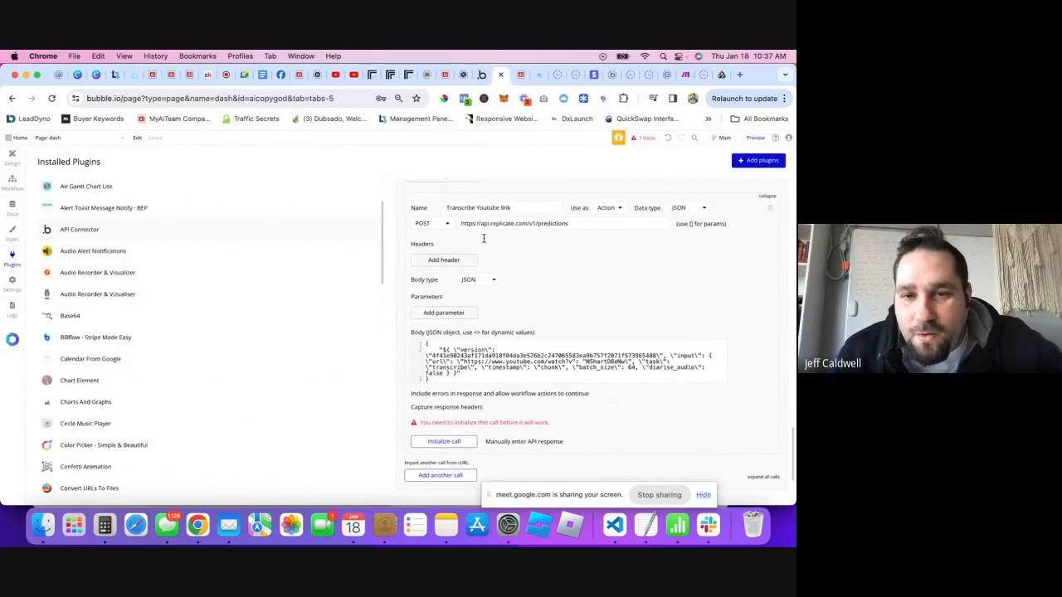
scroll(514, 266, down, 1)
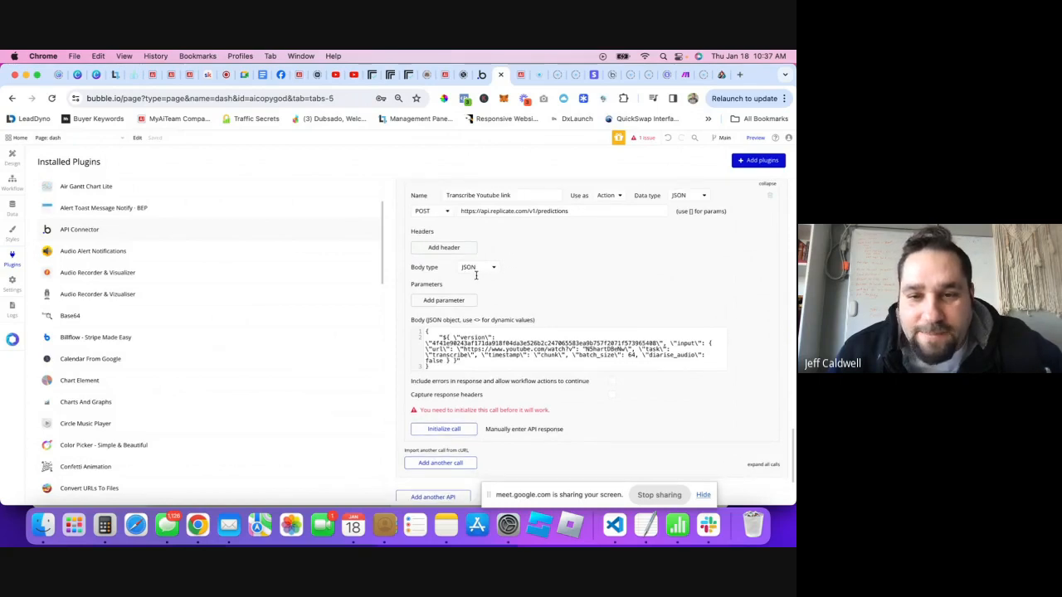
click(484, 331)
scroll(486, 349, down, 1)
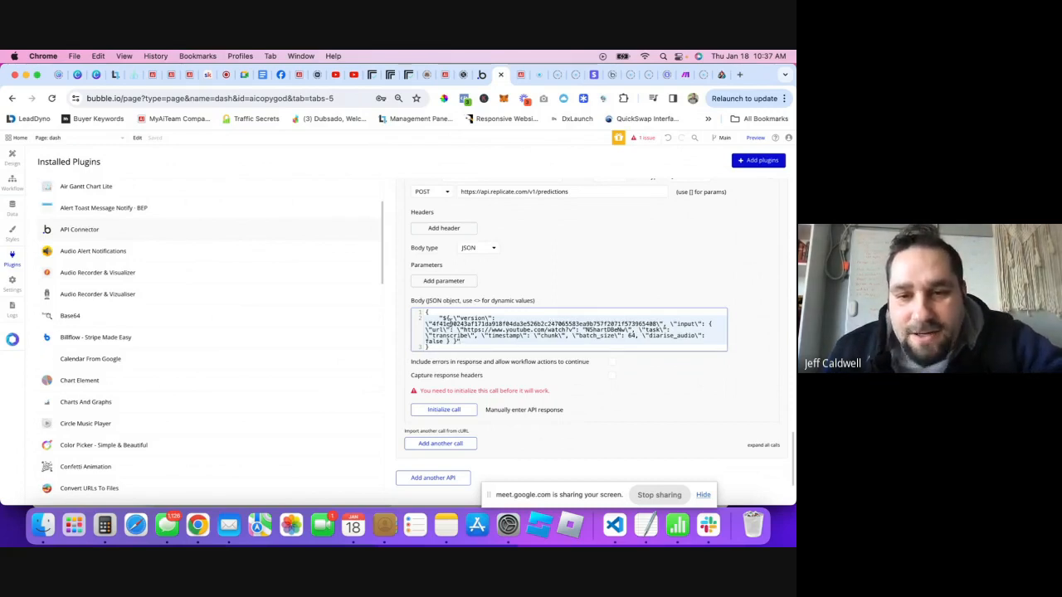
scroll(503, 338, down, 1)
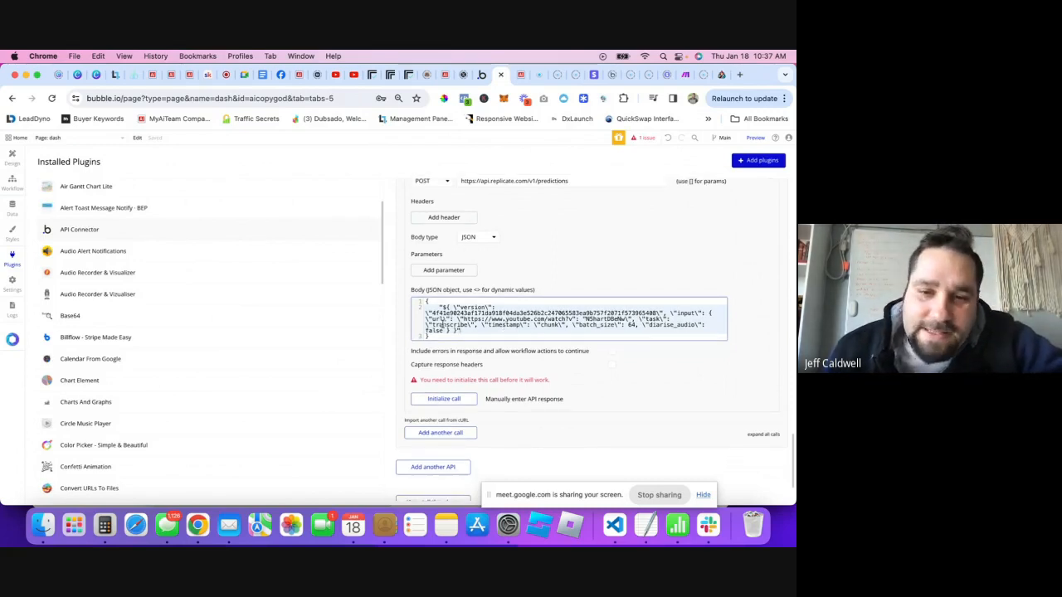
click(427, 302)
drag(438, 336, 428, 313)
click(427, 313)
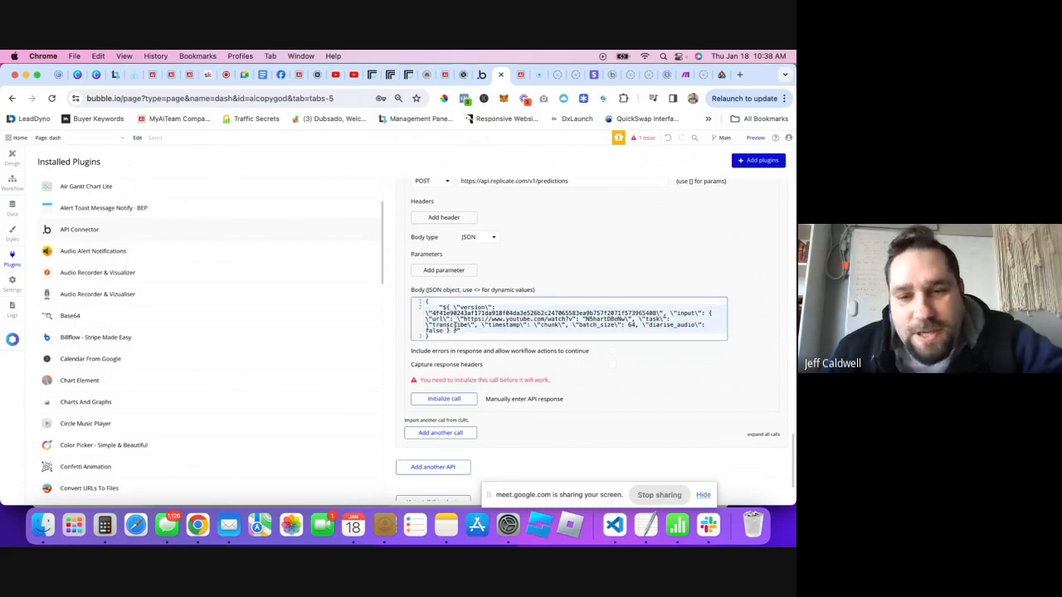
mouse_move(451, 338)
mouse_down()
mouse_move(424, 303)
mouse_move(453, 336)
mouse_up()
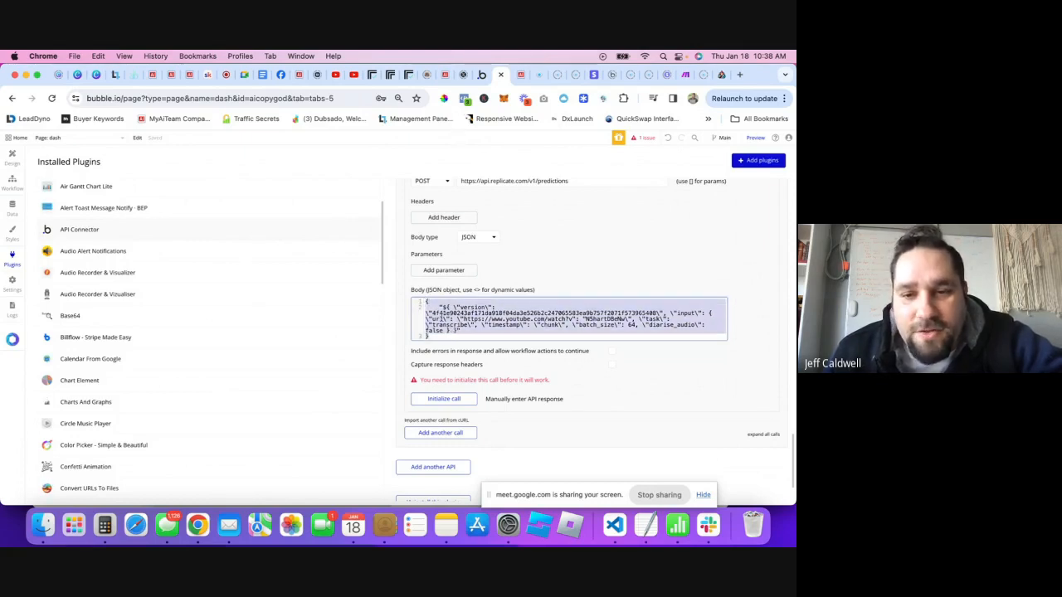
click(471, 330)
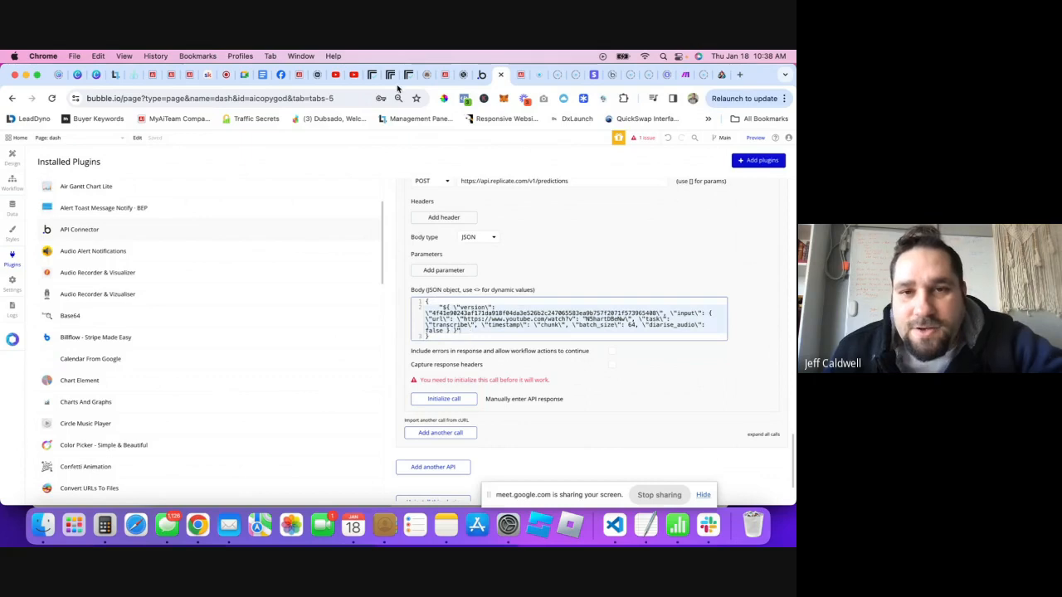
- Check the input block of Replicate's curl example against the body, ending on Replicate
click(372, 75)
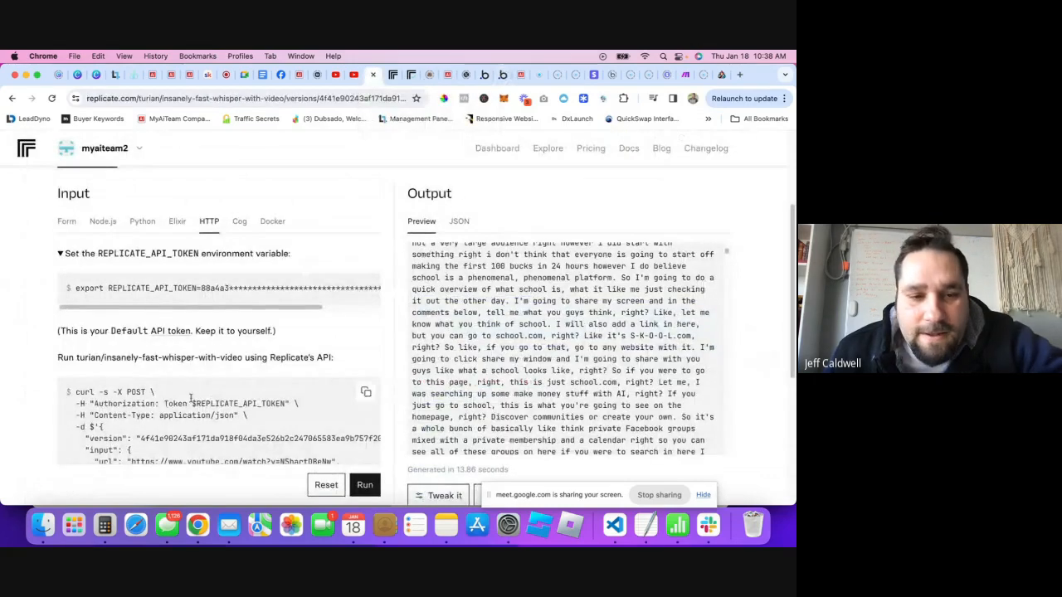
scroll(191, 398, down, 5)
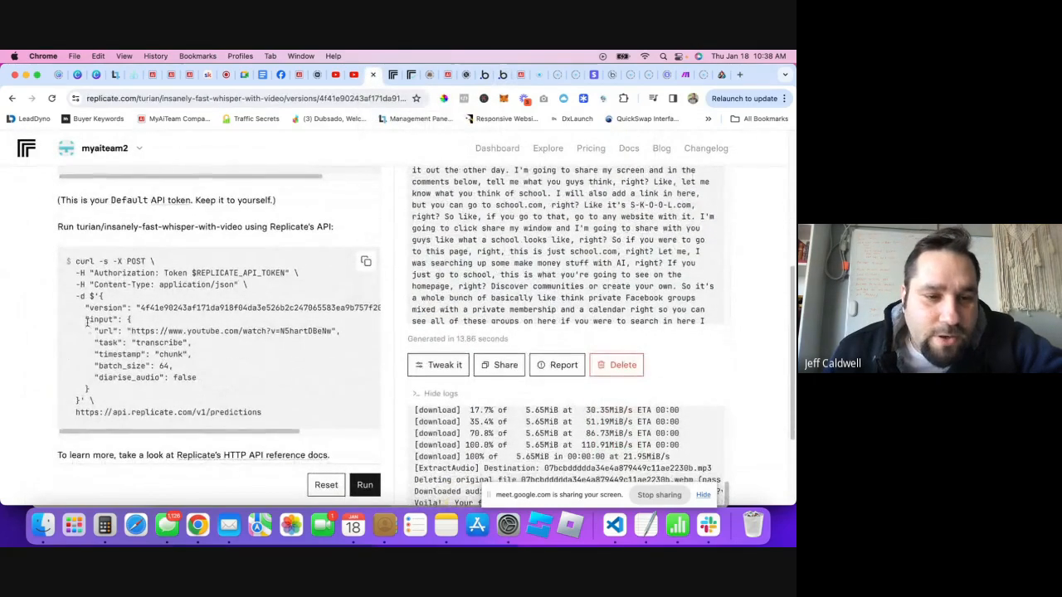
drag(86, 322, 174, 379)
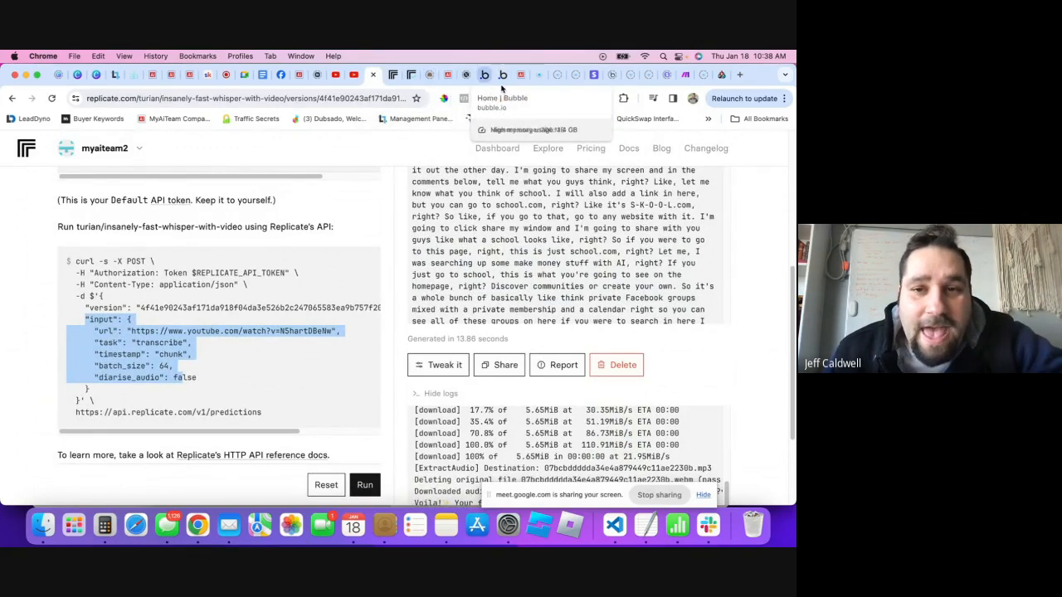
click(502, 79)
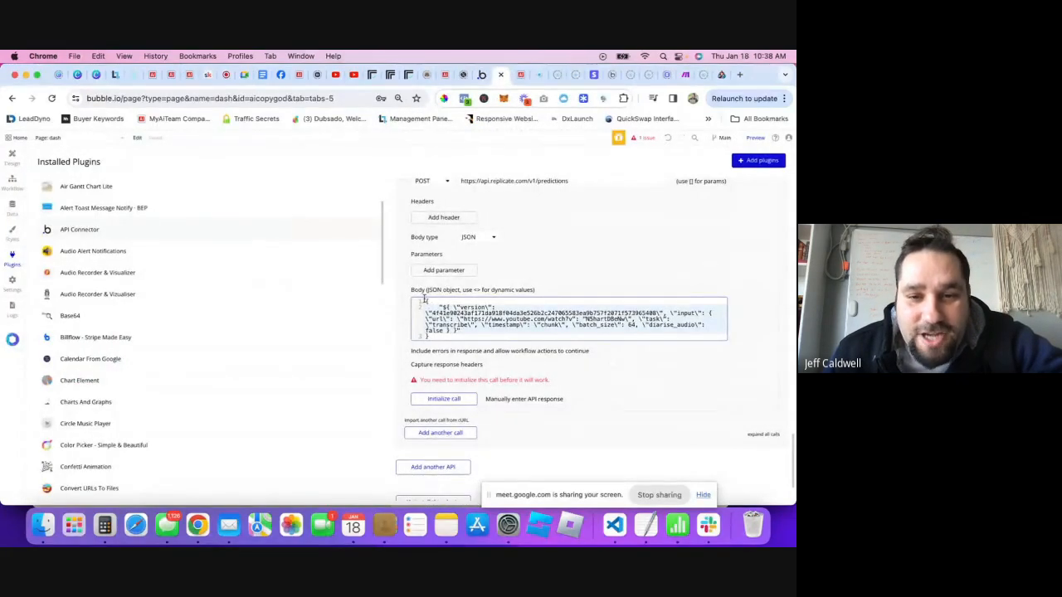
scroll(445, 315, up, 3)
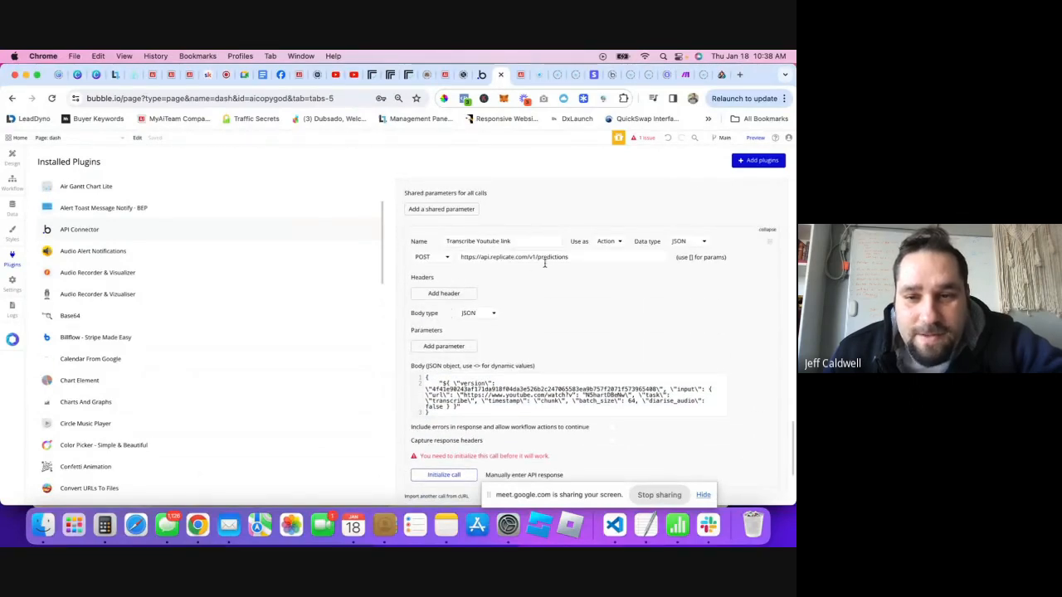
scroll(467, 389, down, 1)
key(super+a)
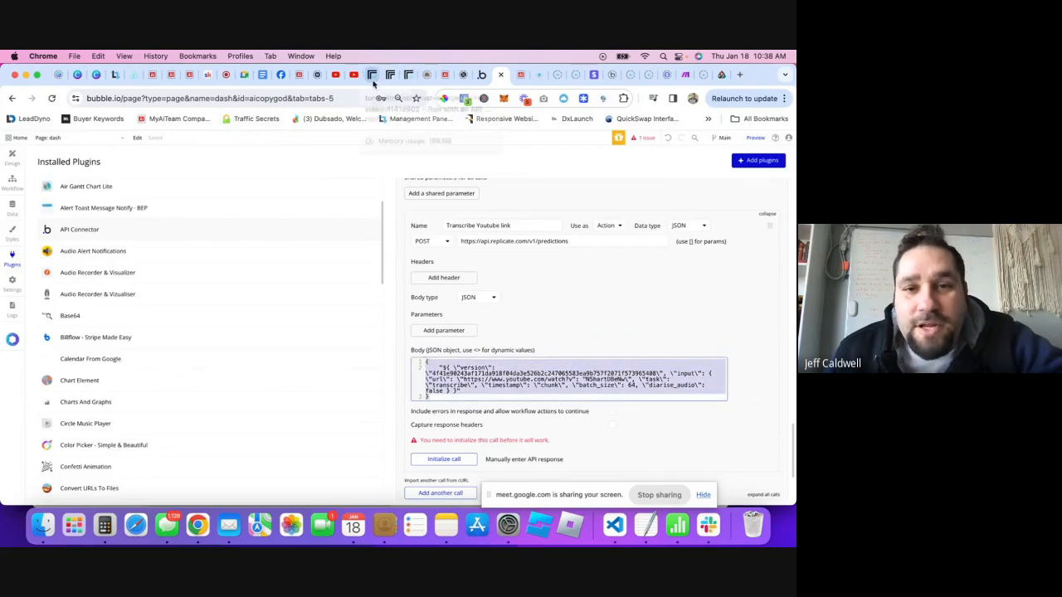
click(371, 75)
click(166, 331)
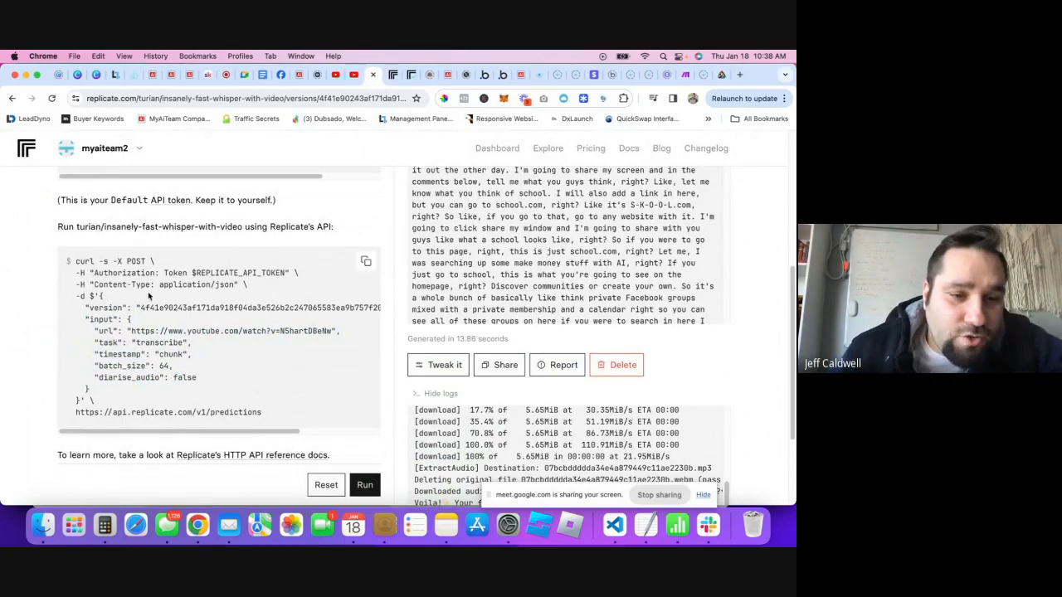
- Copy the formatted JSON payload from Replicate's curl example
drag(88, 320, 136, 377)
click(86, 304)
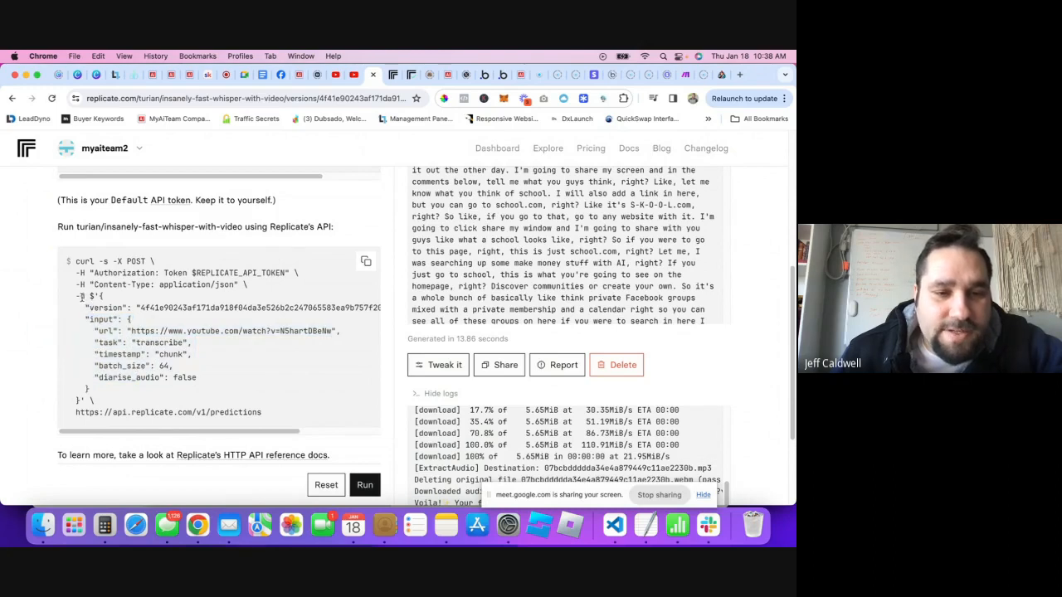
click(366, 262)
click(501, 75)
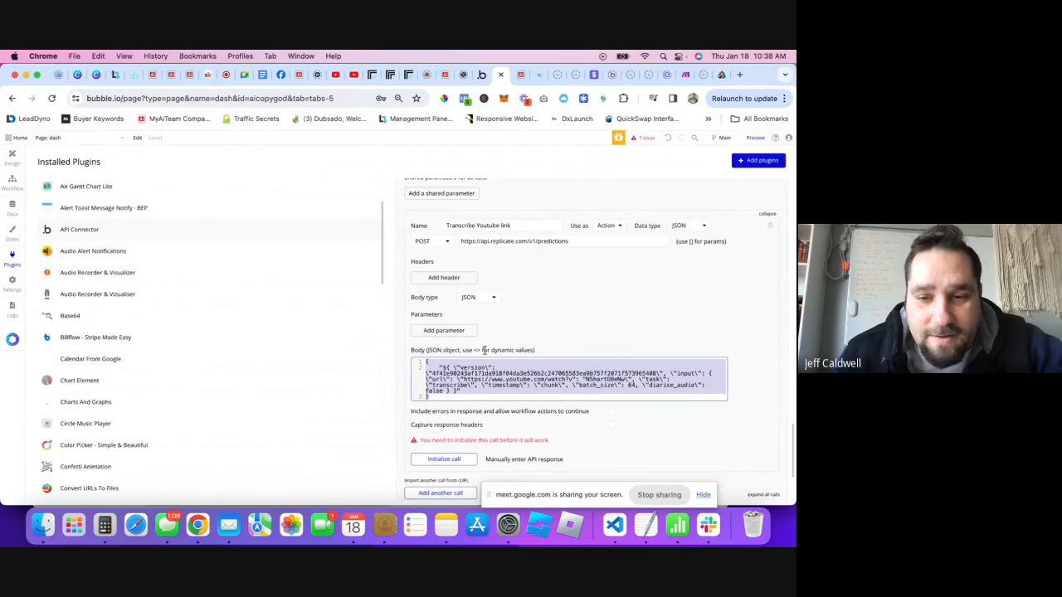
click(417, 352)
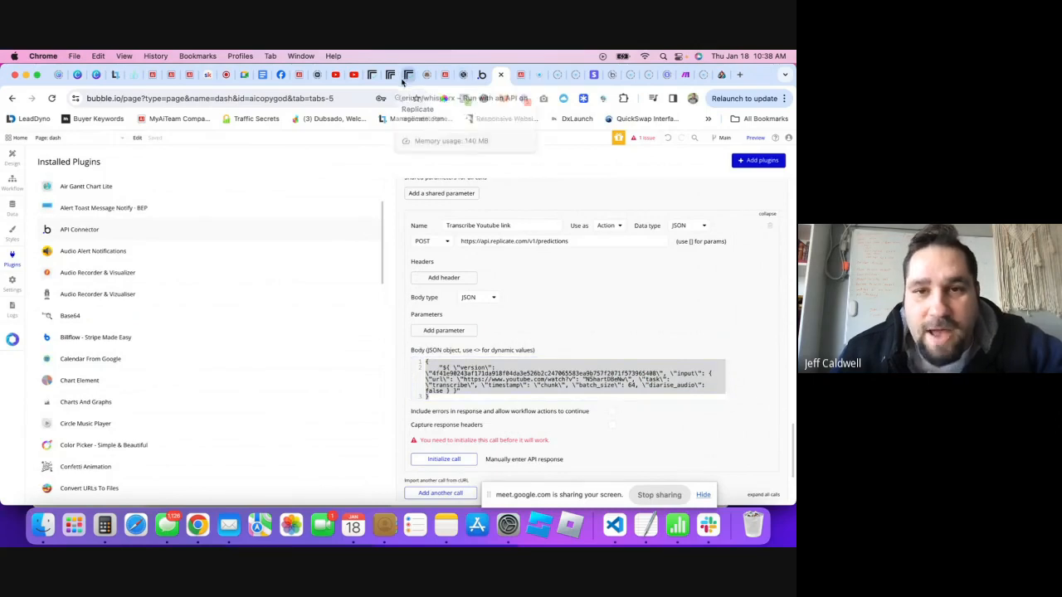
click(373, 76)
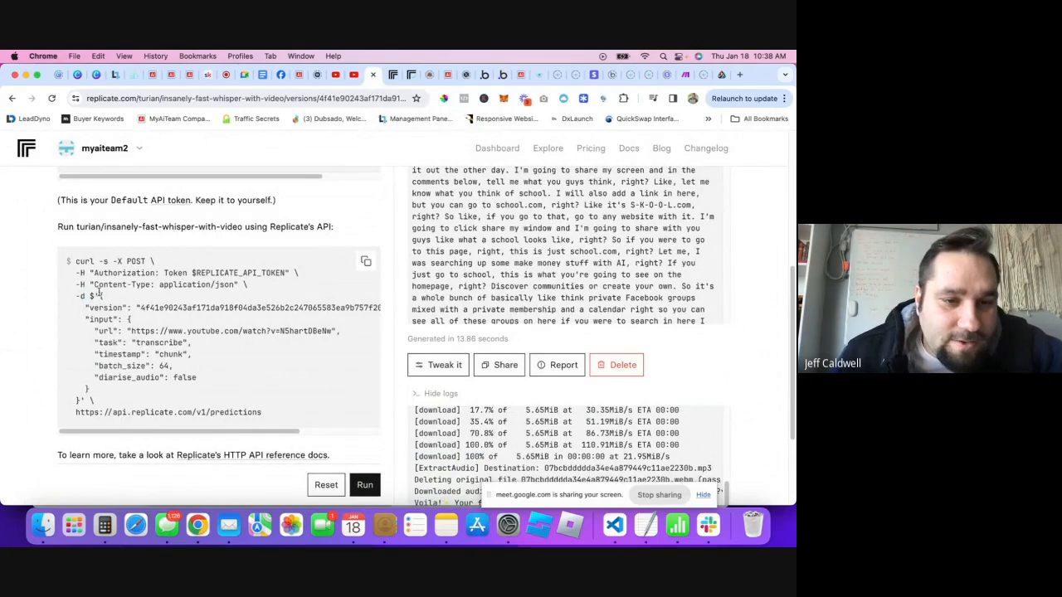
drag(99, 296, 79, 400)
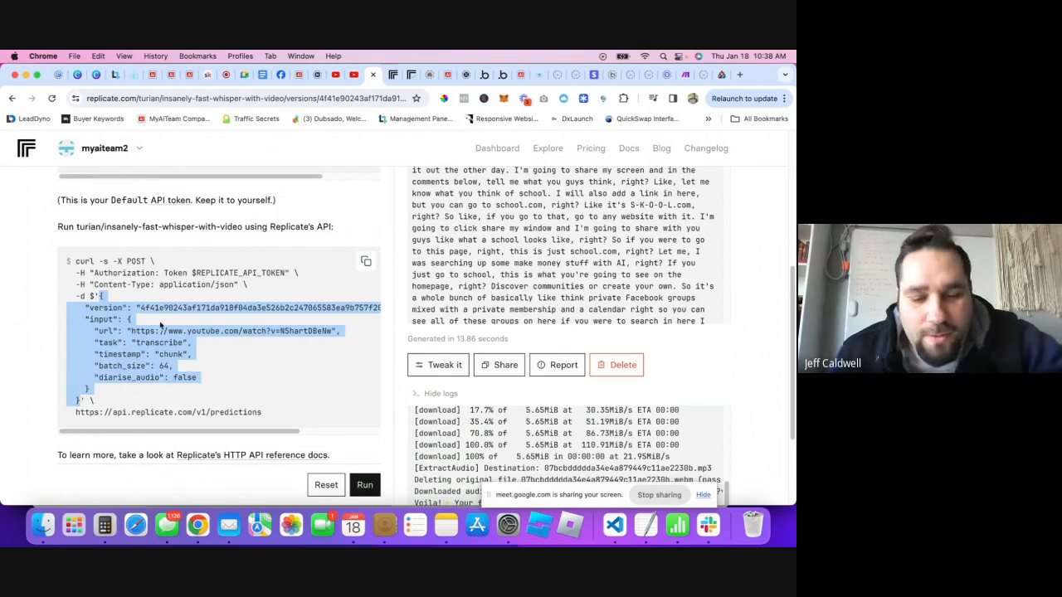
key(super+c)
- Paste the Replicate JSON over the call's old escaped Body
click(502, 76)
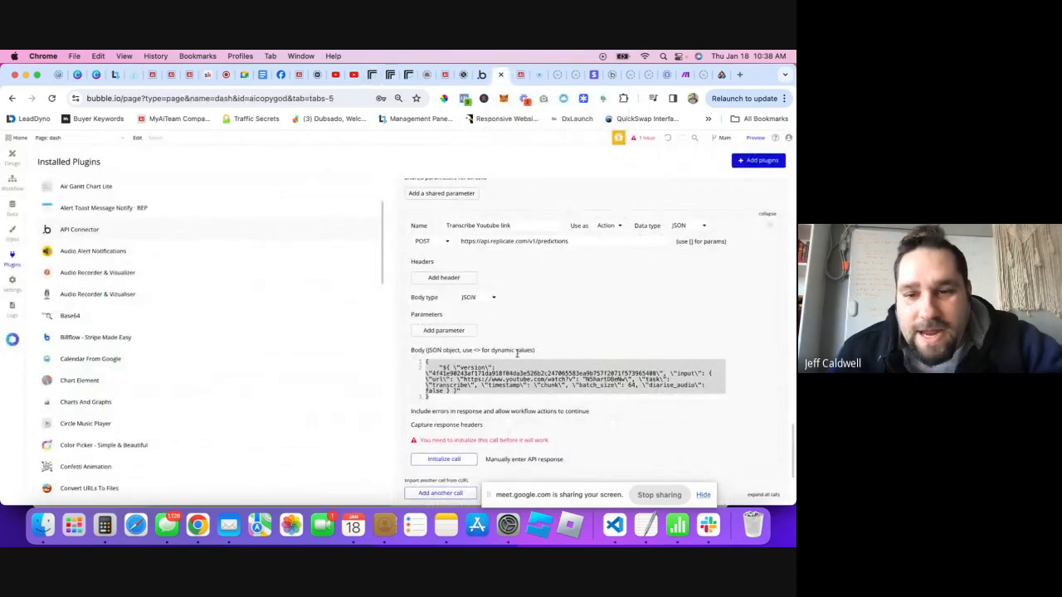
click(432, 377)
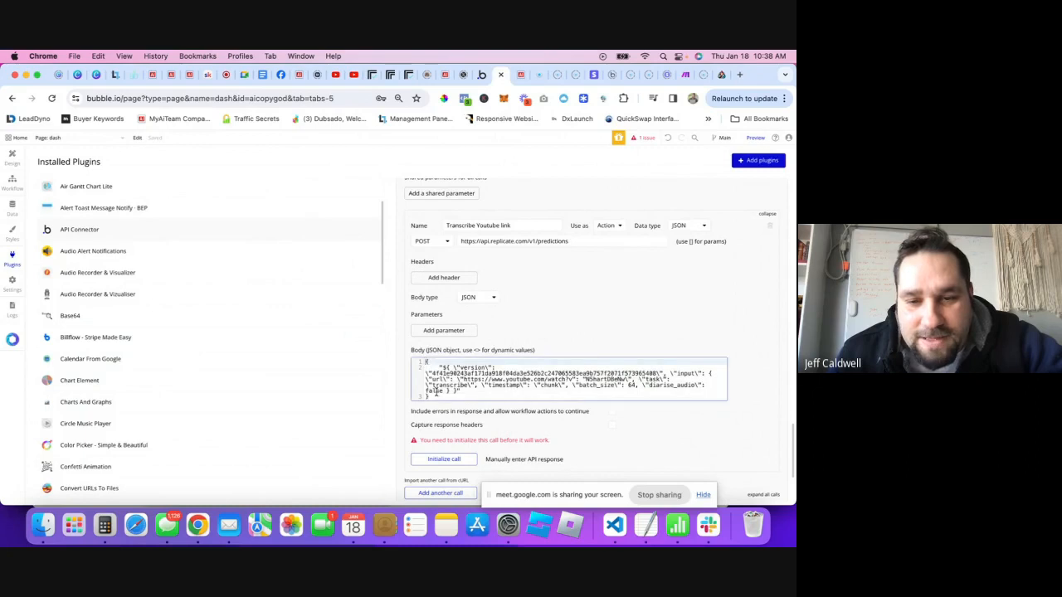
drag(430, 396, 423, 364)
key(super+v)
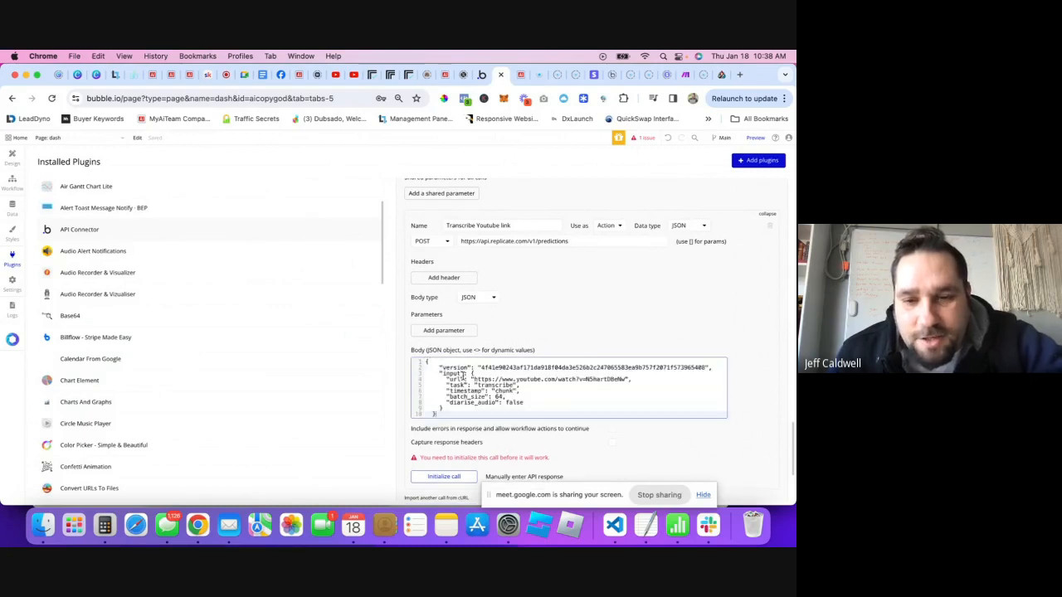
drag(495, 412, 496, 401)
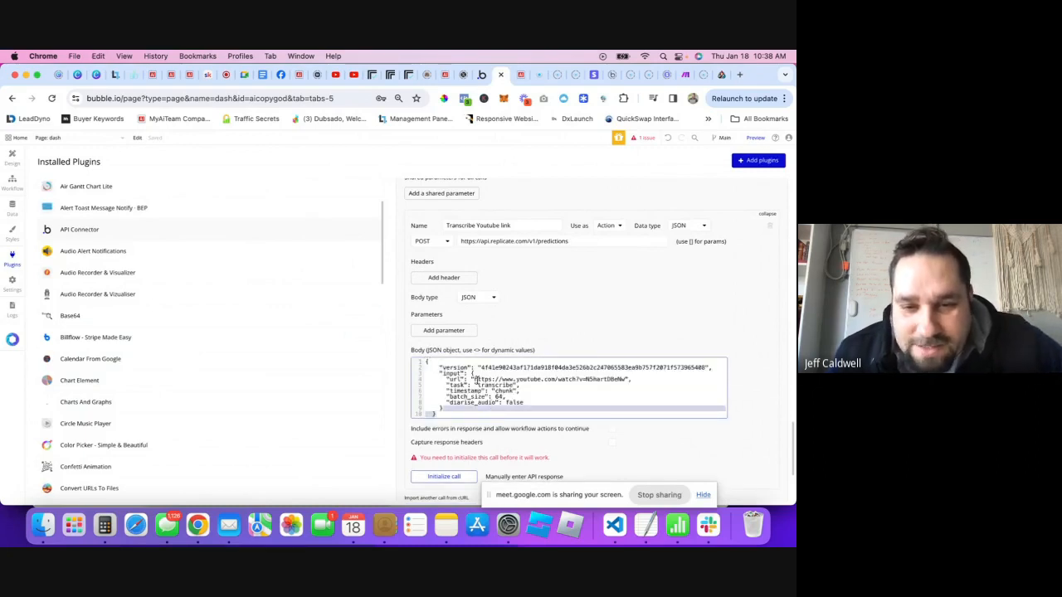
click(471, 398)
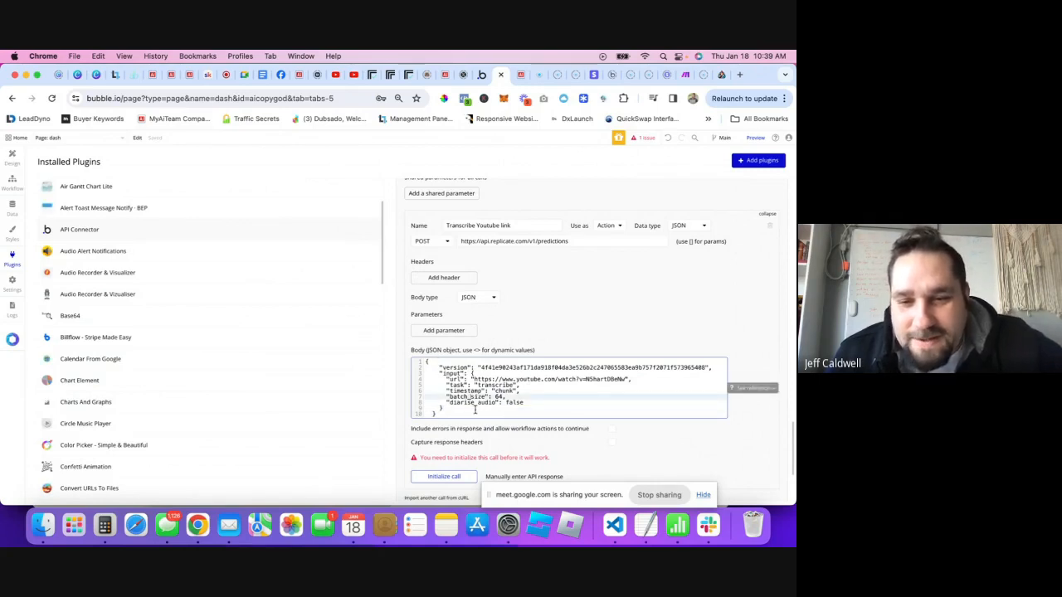
click(475, 409)
scroll(476, 409, down, 1)
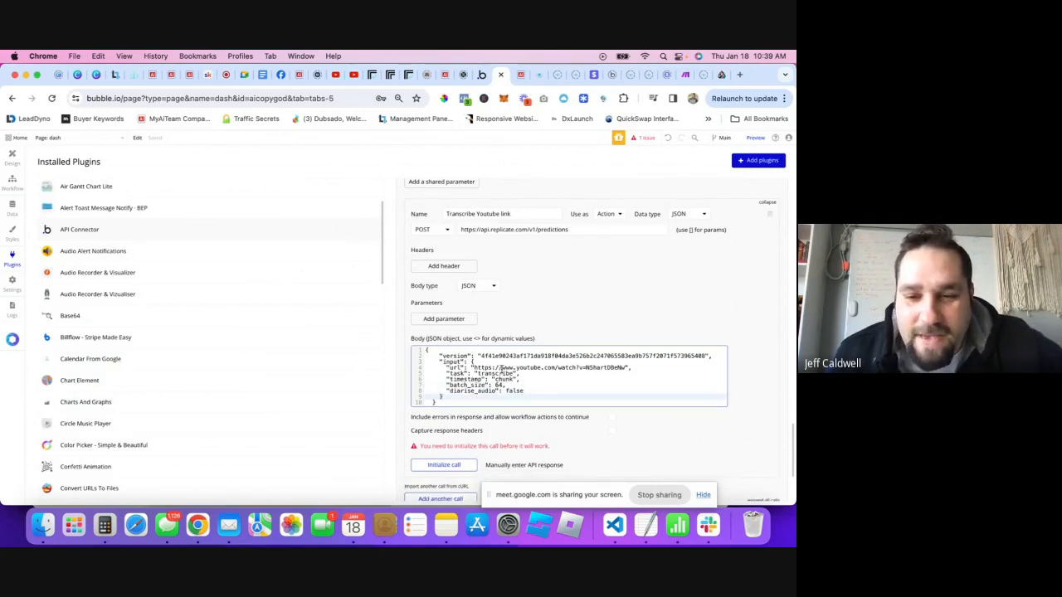
scroll(516, 384, down, 2)
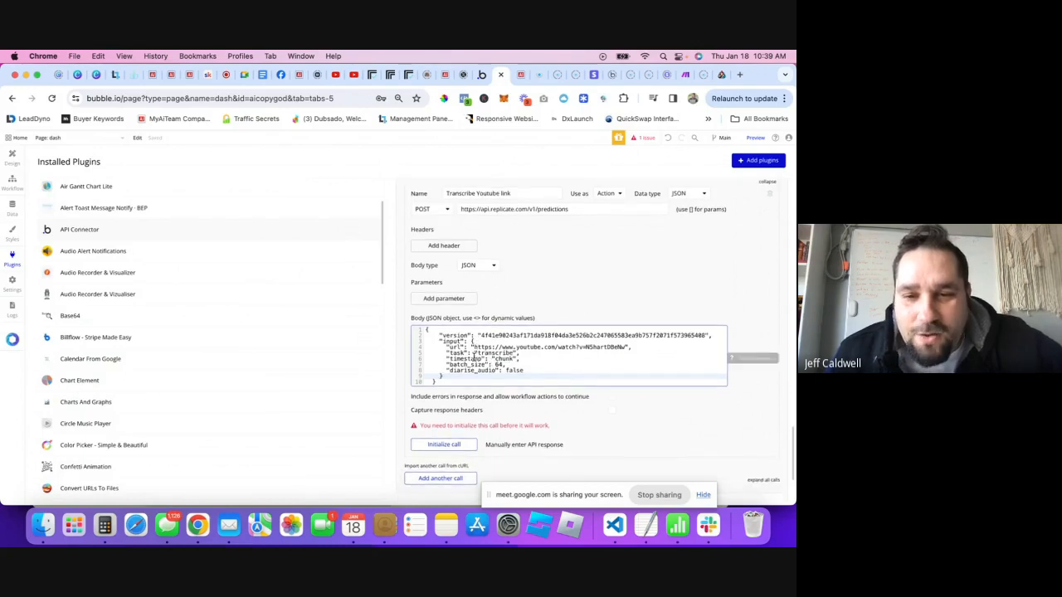
scroll(506, 248, up, 1)
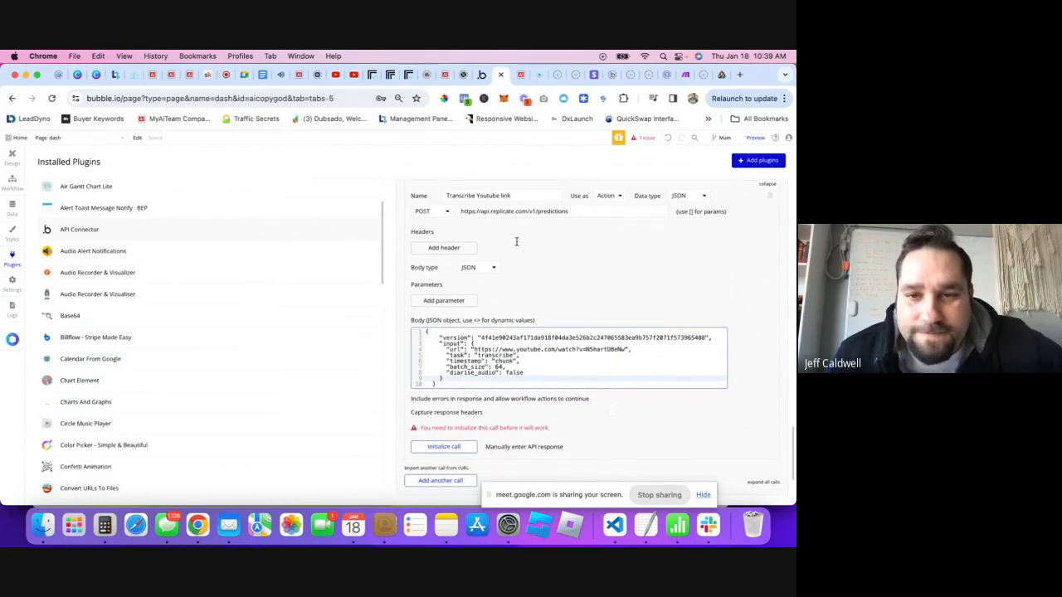
- Undo the accidental edit to url and select the hard-coded YouTube URL value
click(494, 352)
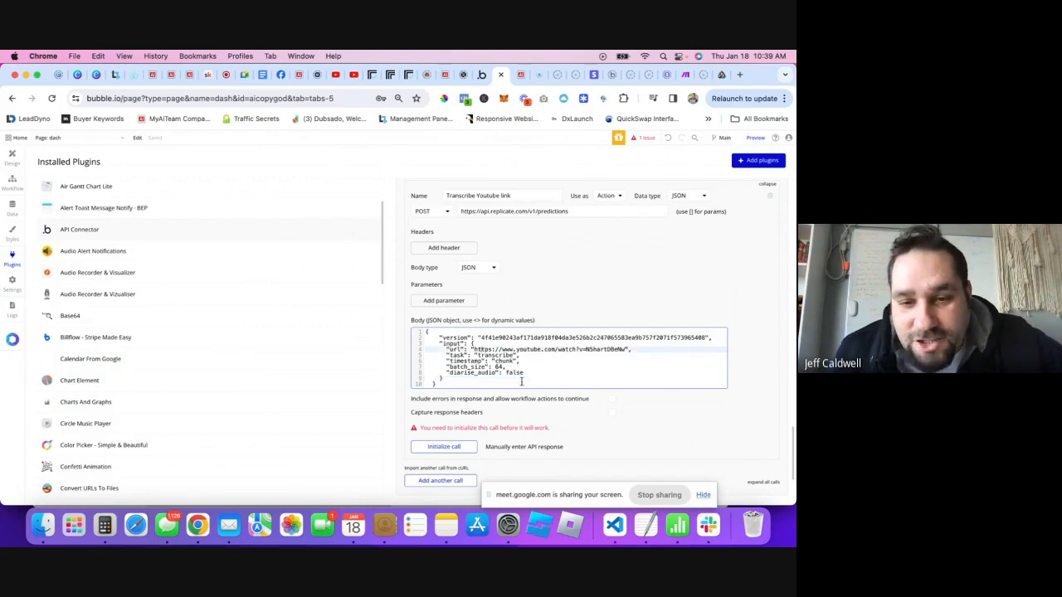
double_click(448, 349)
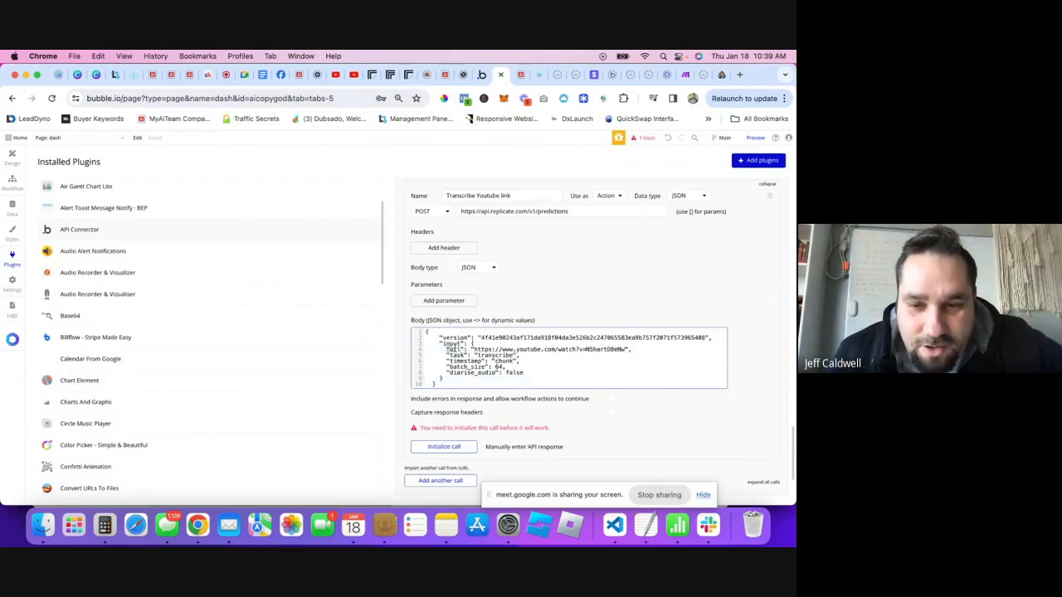
drag(449, 349, 472, 349)
click(496, 346)
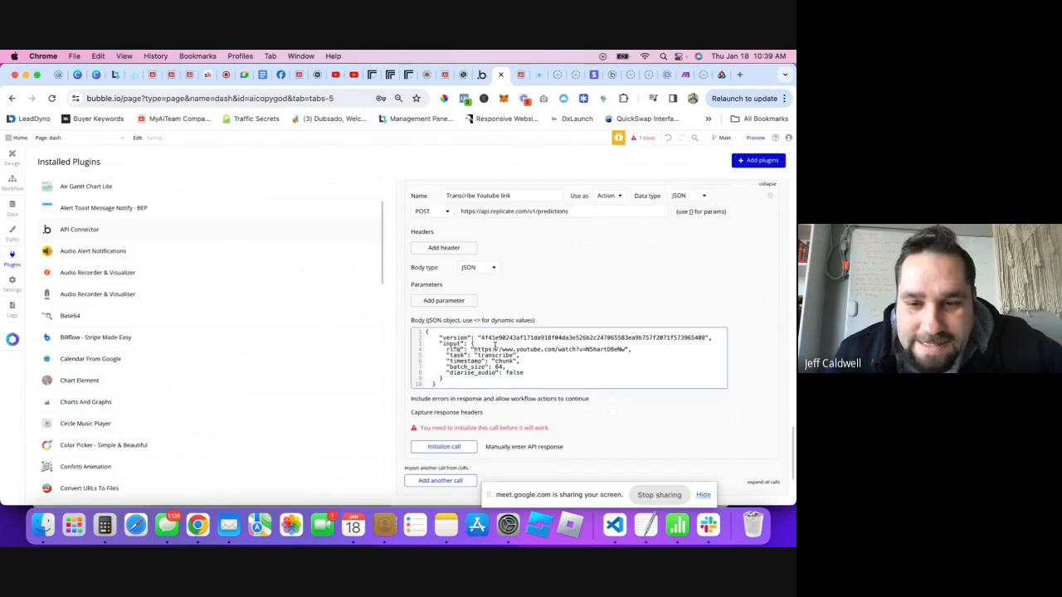
click(507, 349)
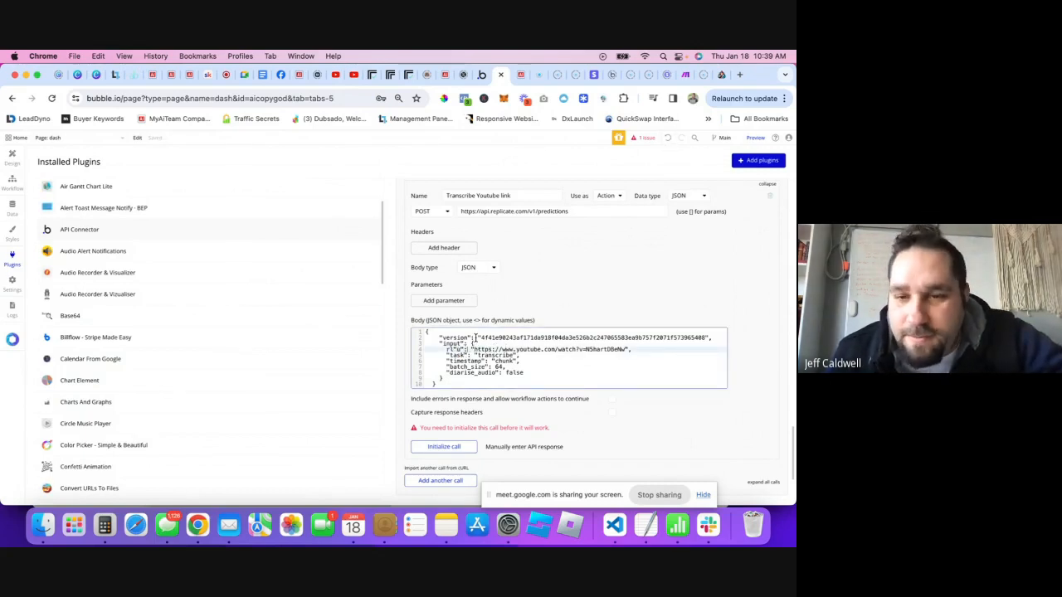
key(super+z)
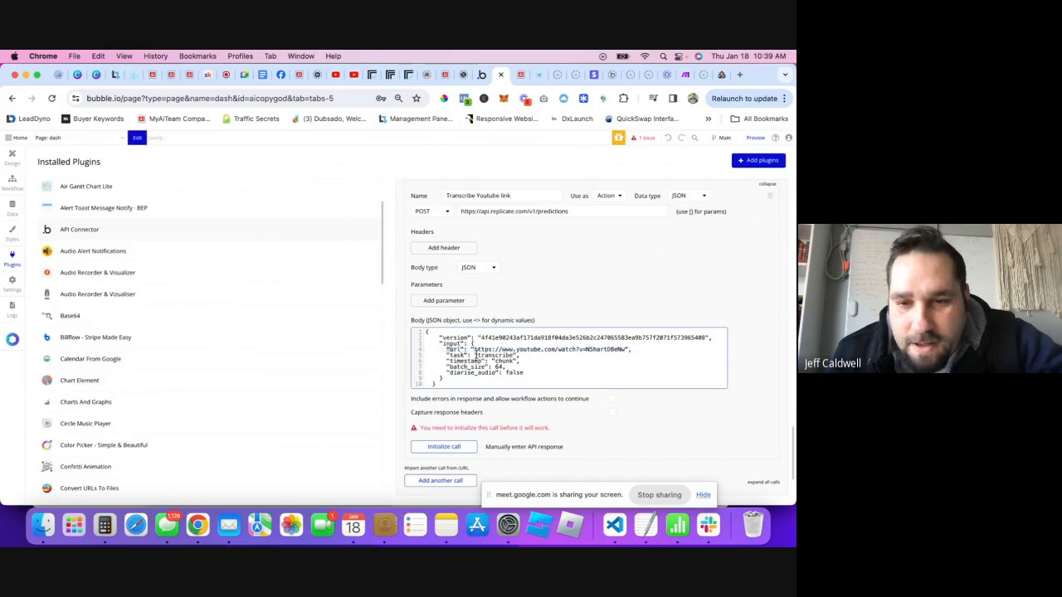
click(473, 351)
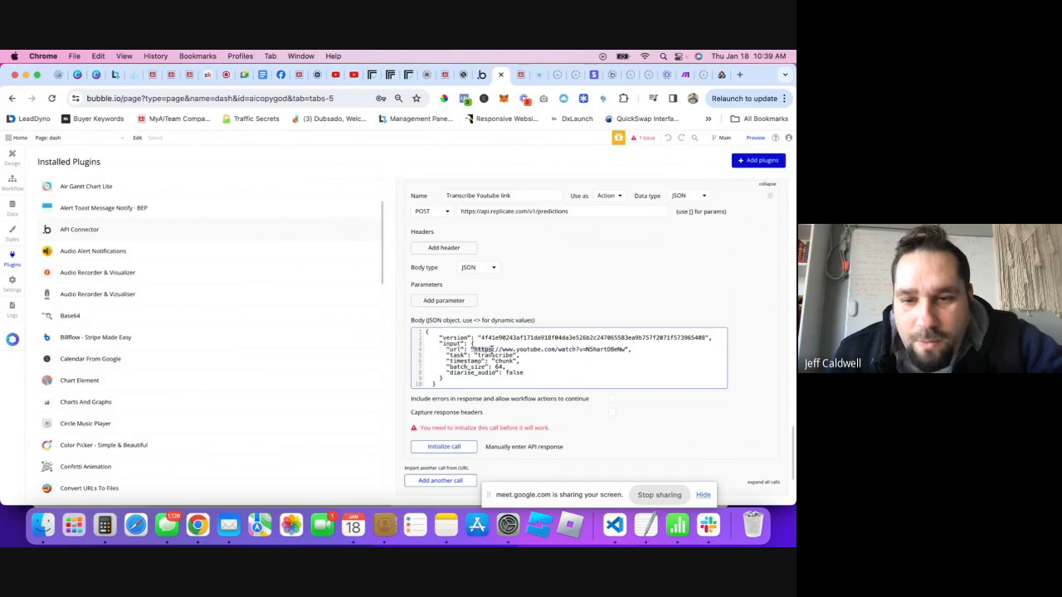
drag(473, 349, 626, 349)
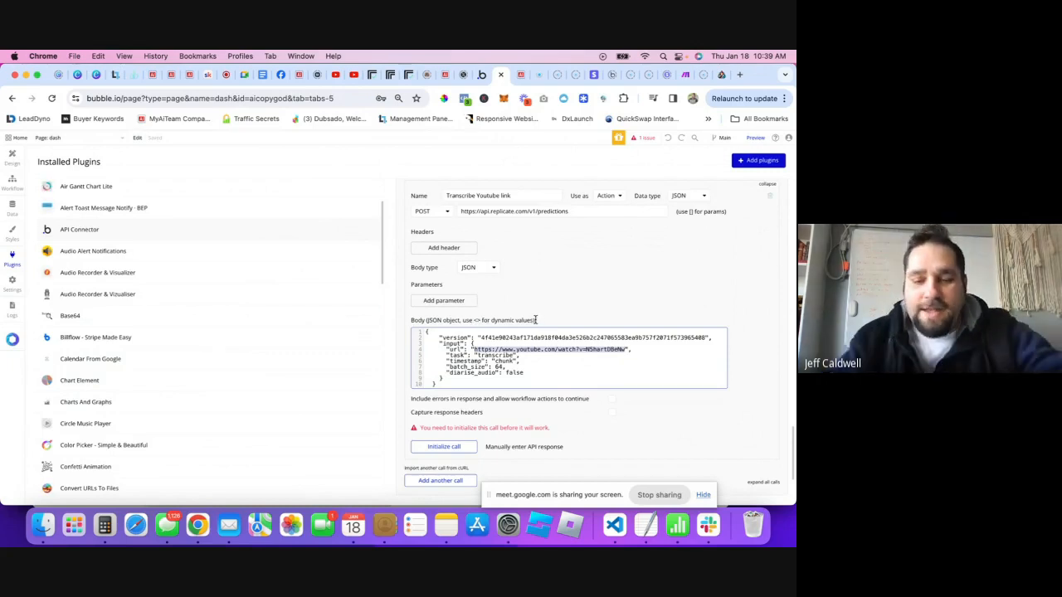
- Replace the url value with a dynamic <youtubeLink> parameter
key(BackSpace)
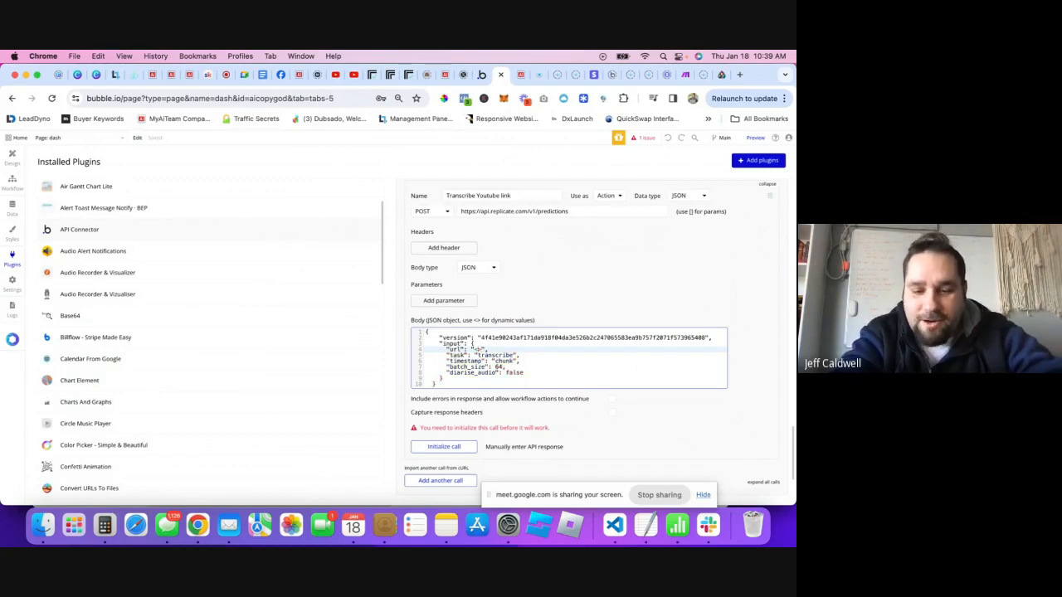
text(<youtube)
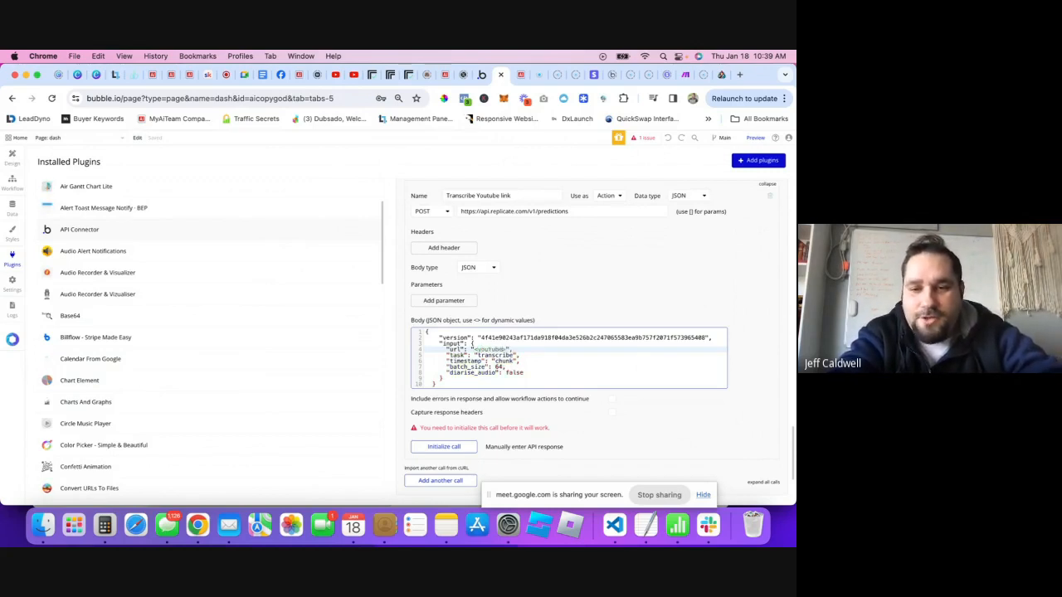
text(Link>)
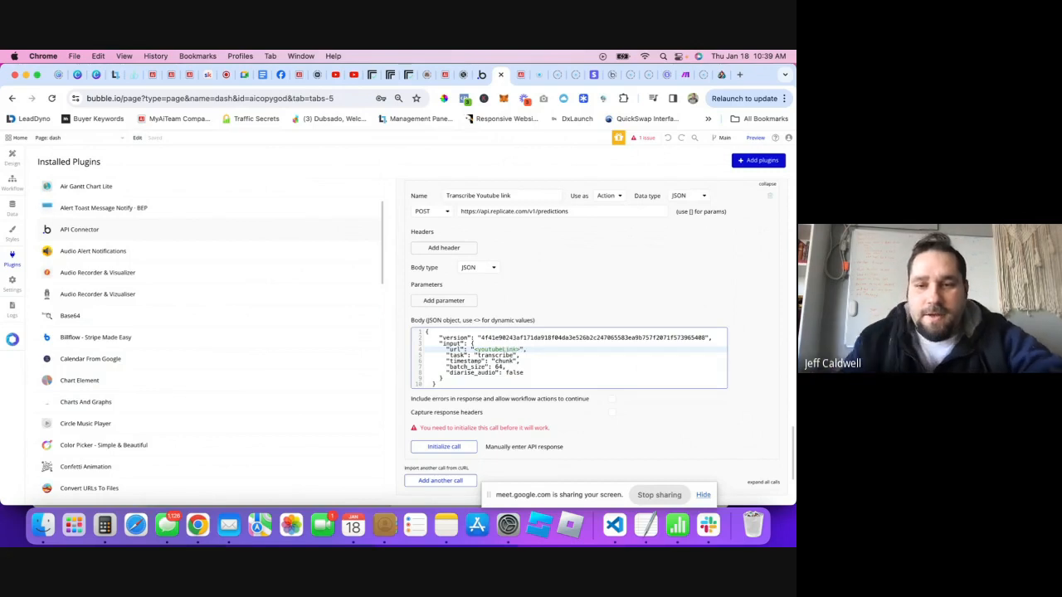
click(637, 393)
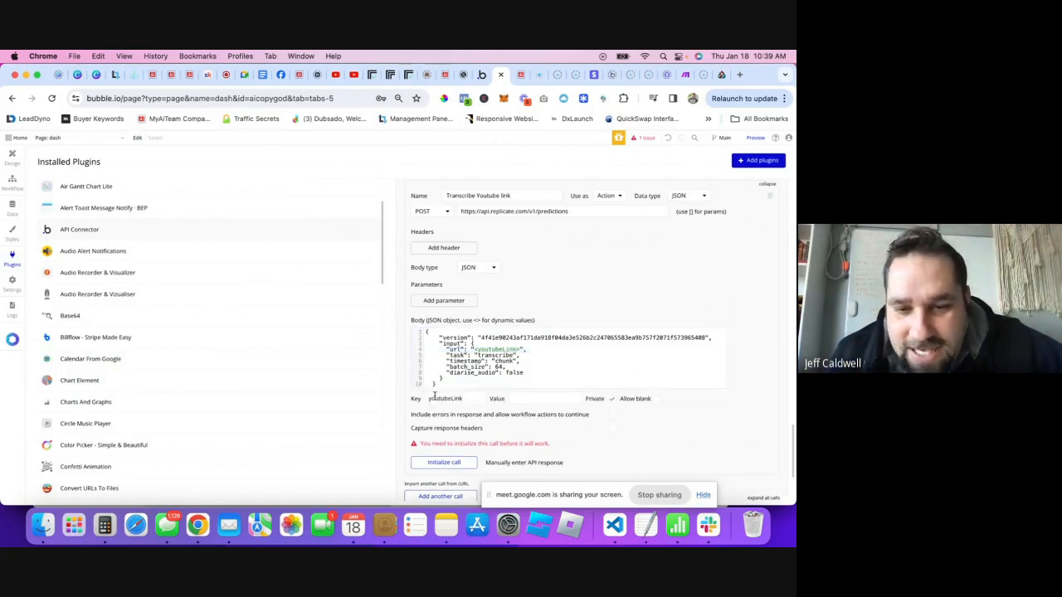
click(610, 402)
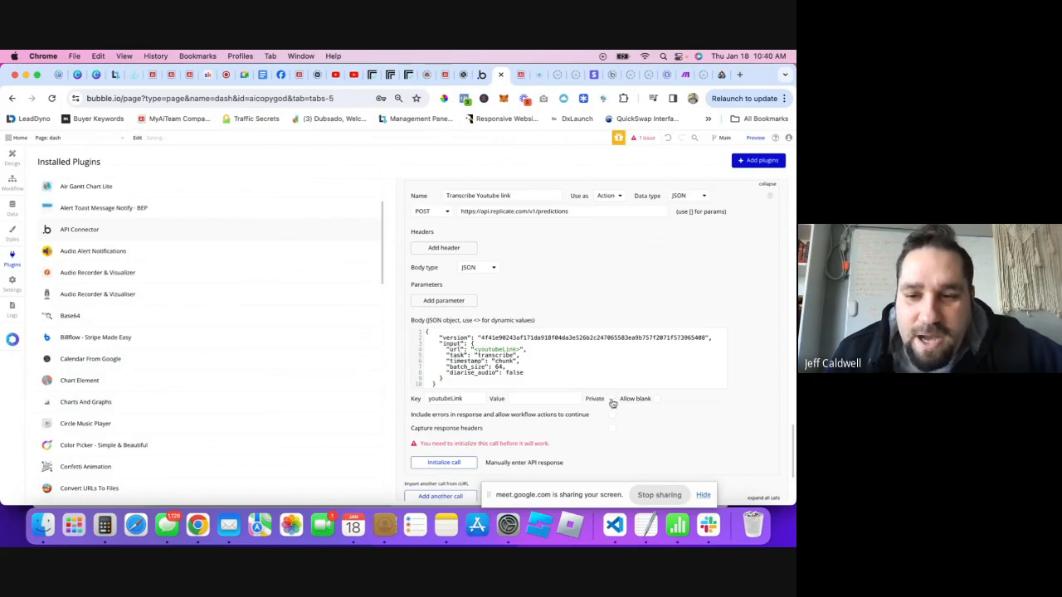
click(551, 399)
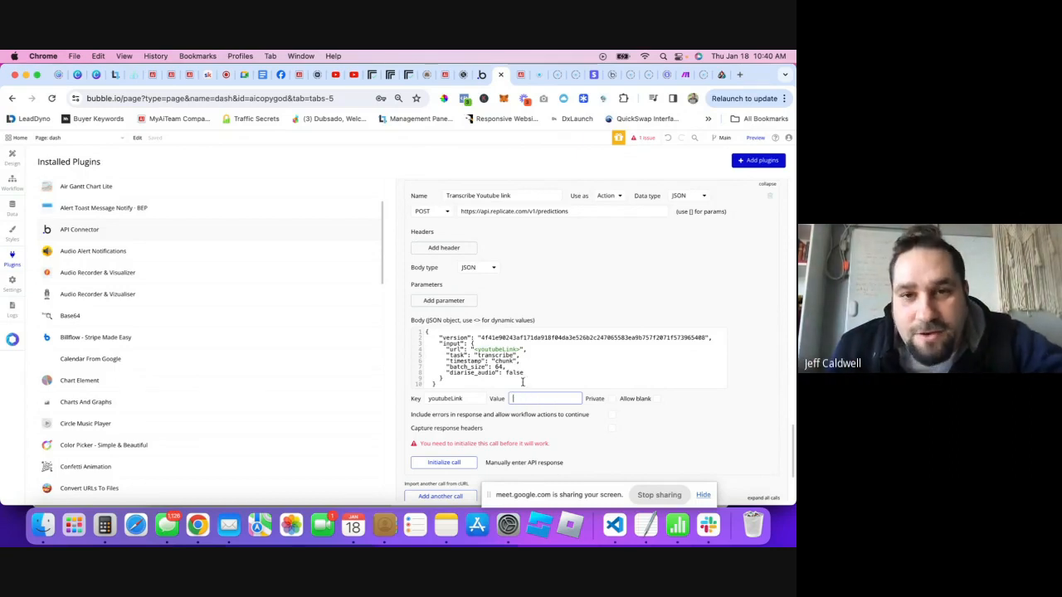
- Copy the YouTube video's URL and paste it as youtubeLink's test value
click(349, 76)
click(224, 98)
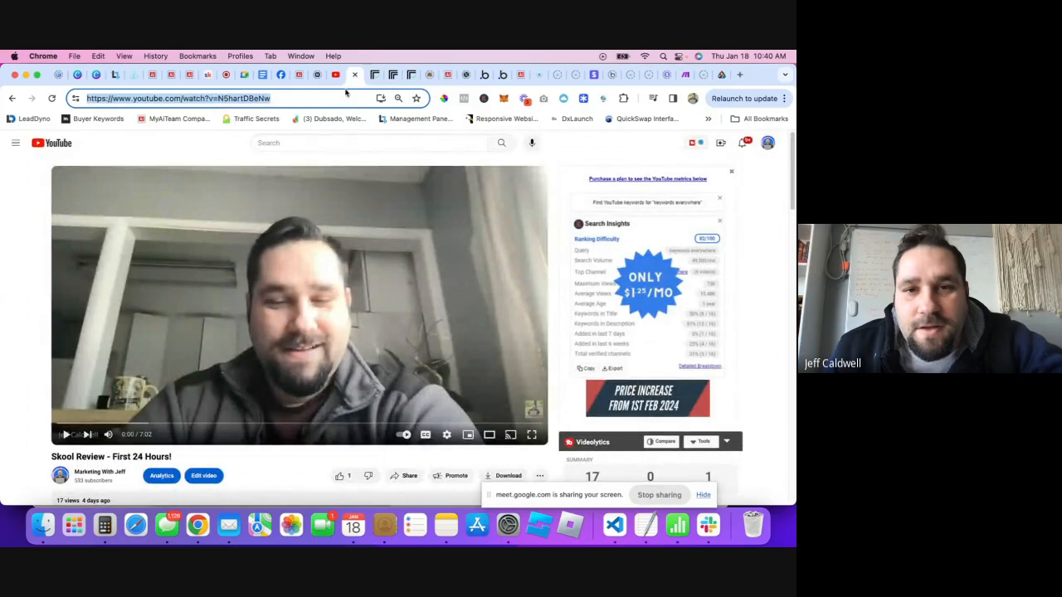
click(374, 77)
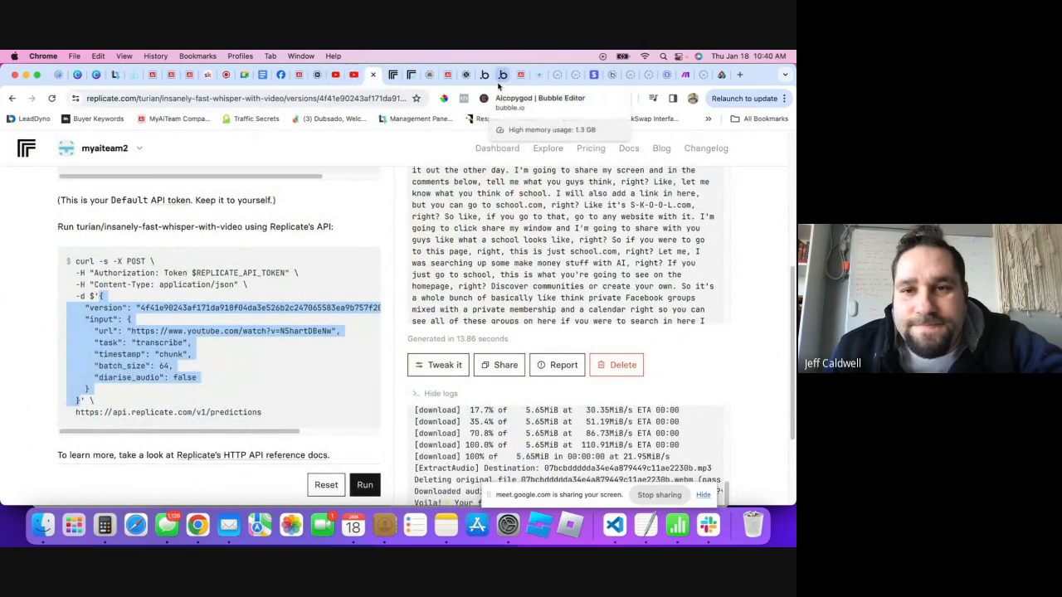
click(503, 76)
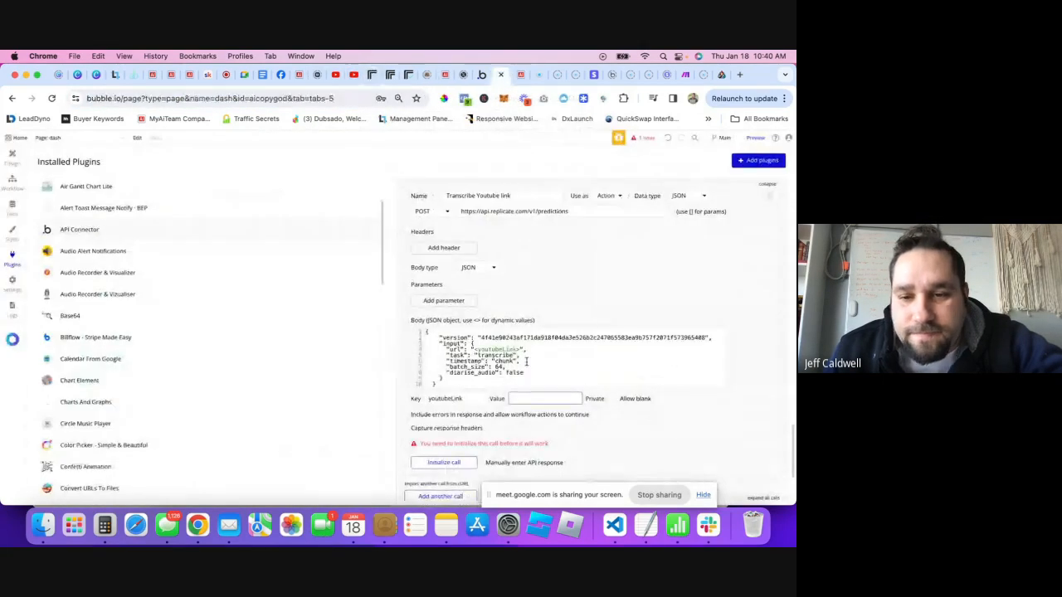
click(546, 399)
key(super+v)
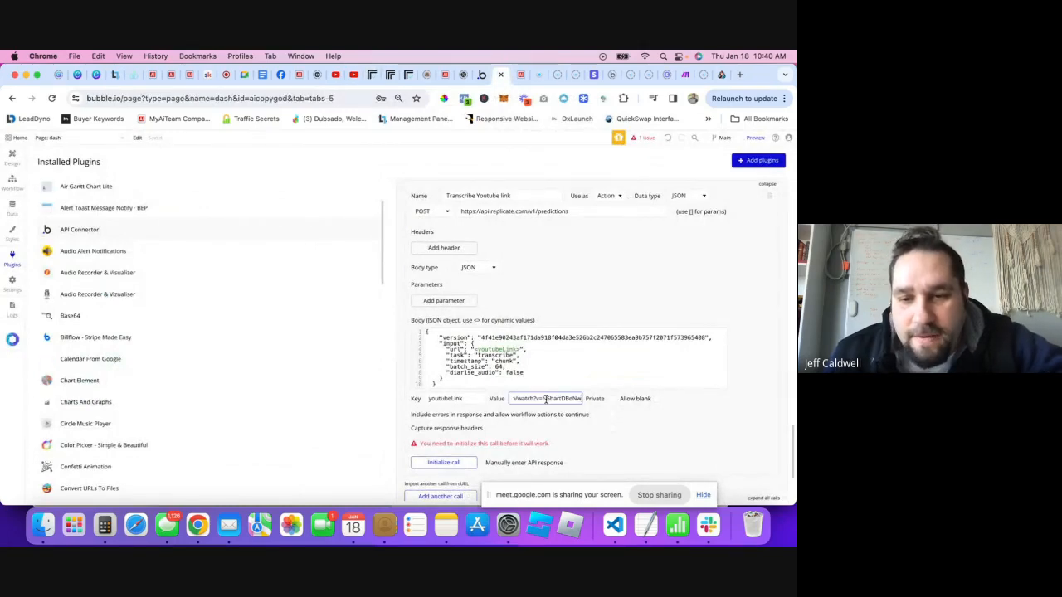
- Initialize the call, dismiss the 401 error, and select the $REPLICATE_API_TOKEN placeholder
click(444, 462)
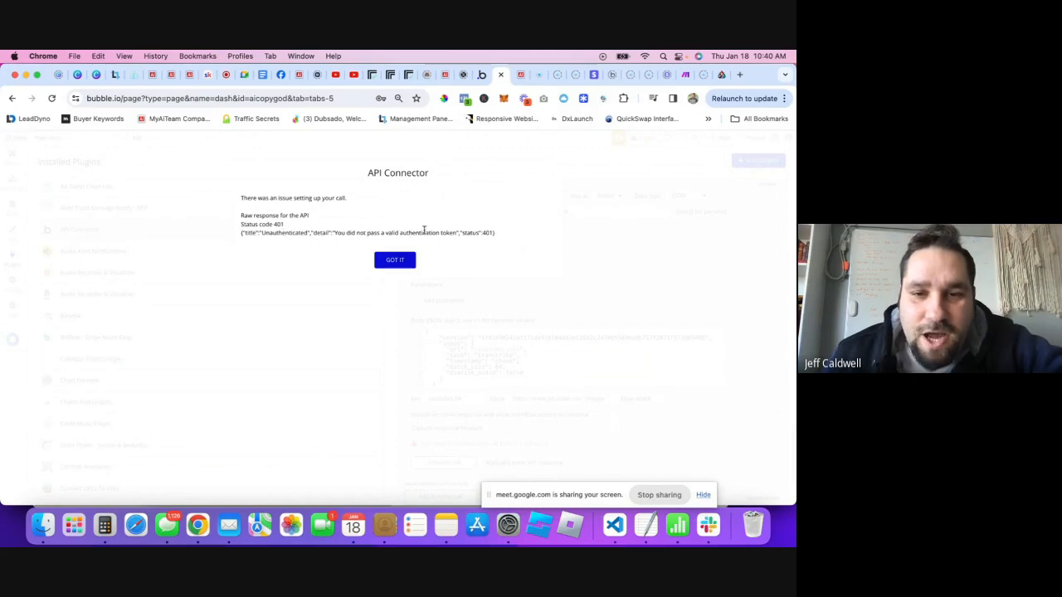
click(396, 261)
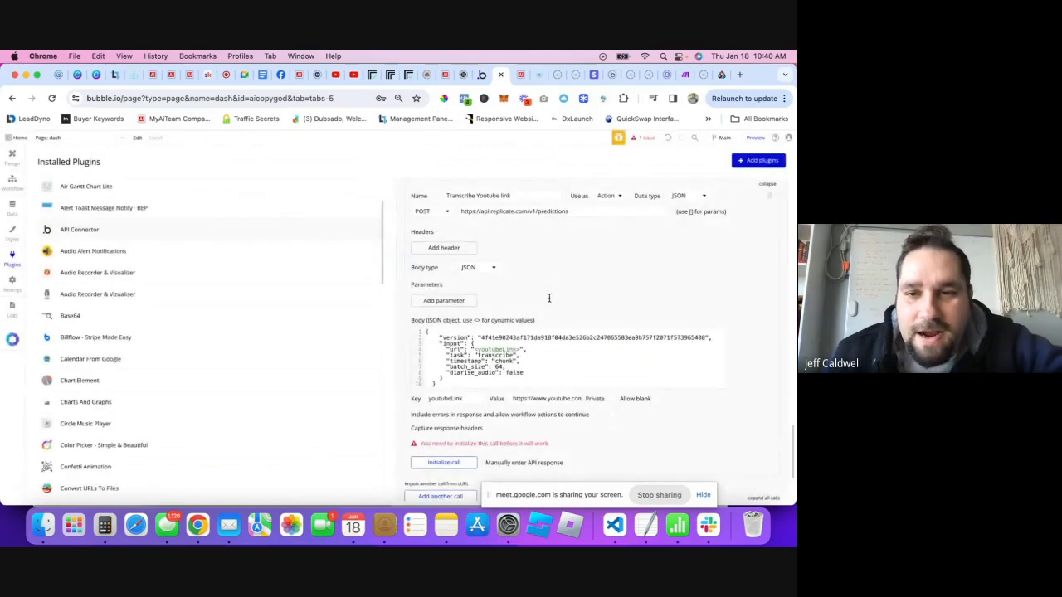
scroll(549, 297, up, 5)
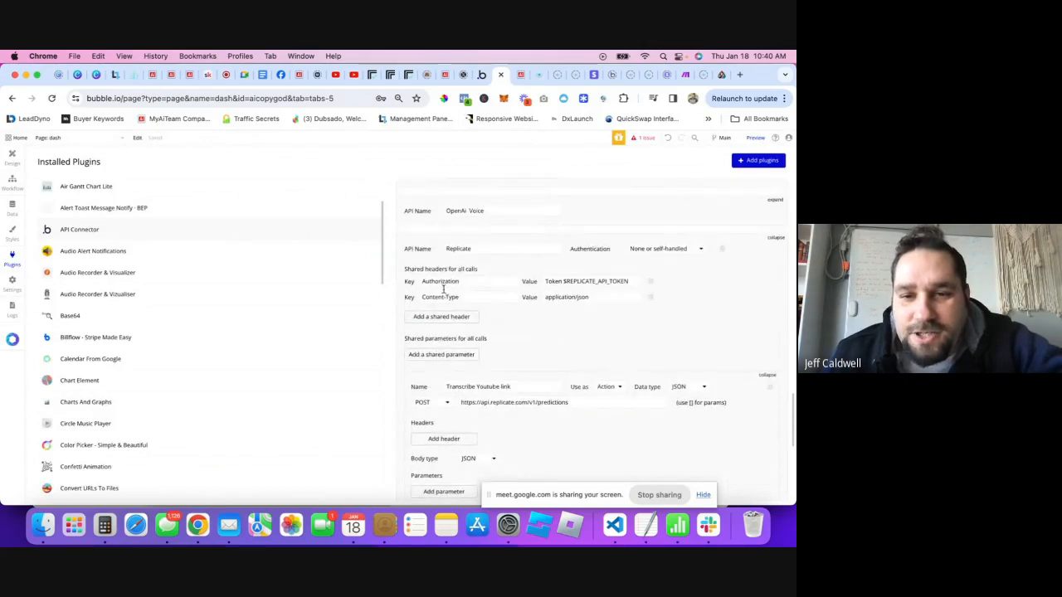
click(558, 280)
drag(563, 282, 631, 283)
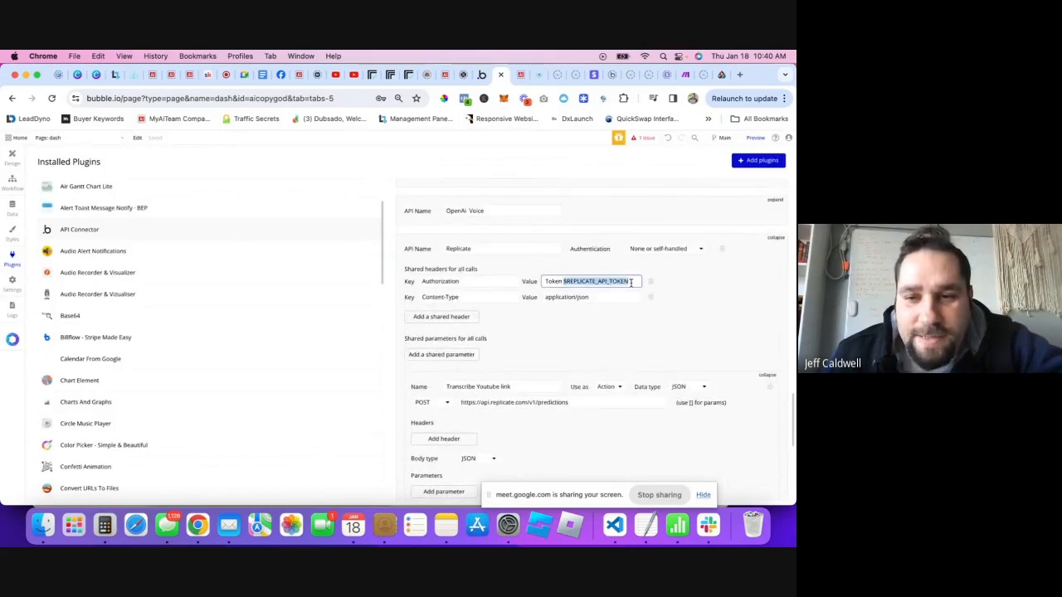
- Open Replicate's API tokens page in a new tab from the account menu
click(373, 76)
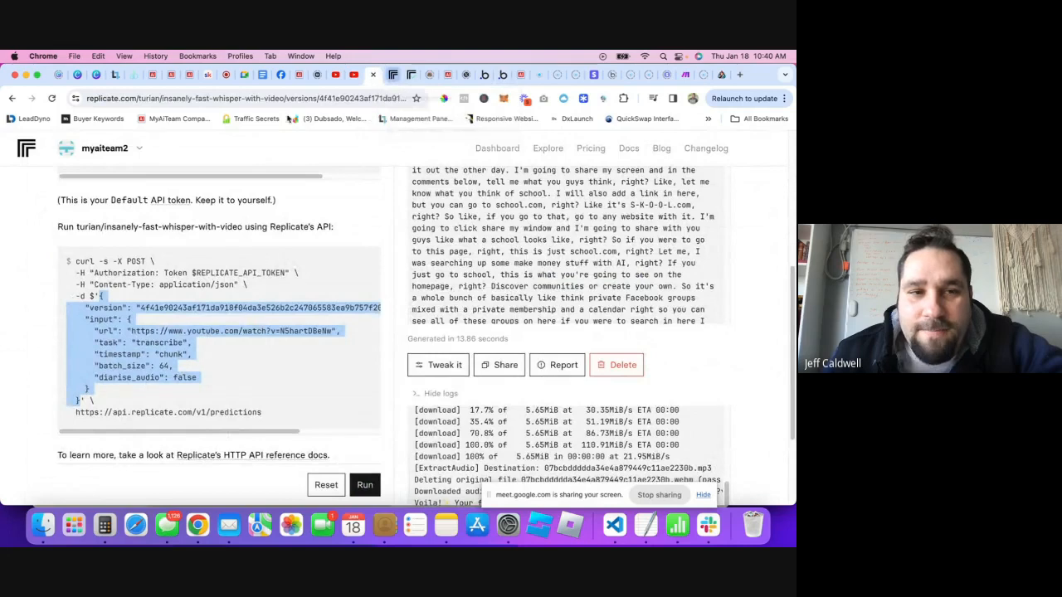
click(140, 156)
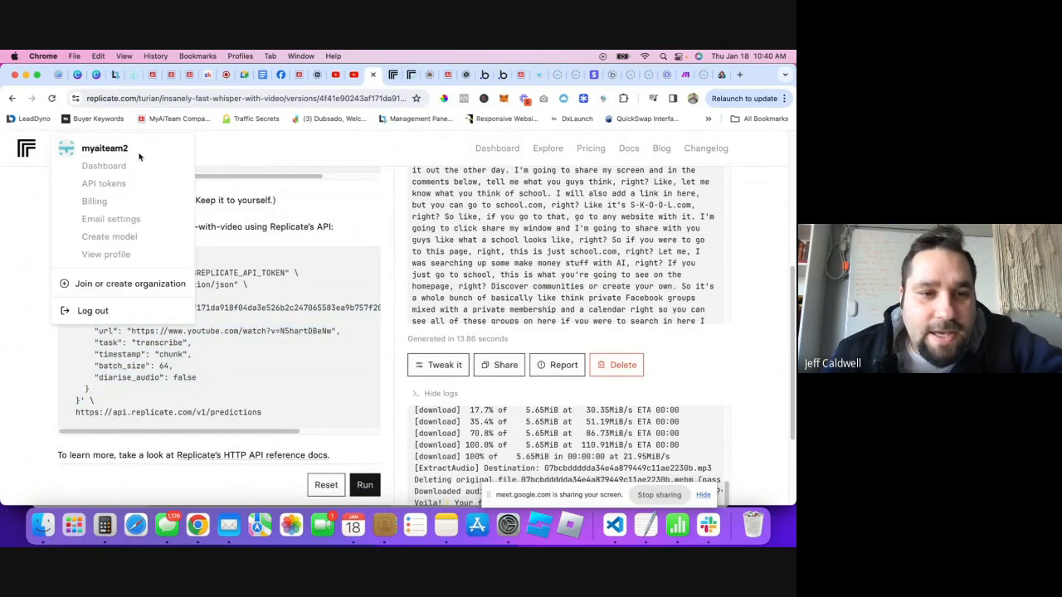
right_click(103, 187)
click(123, 192)
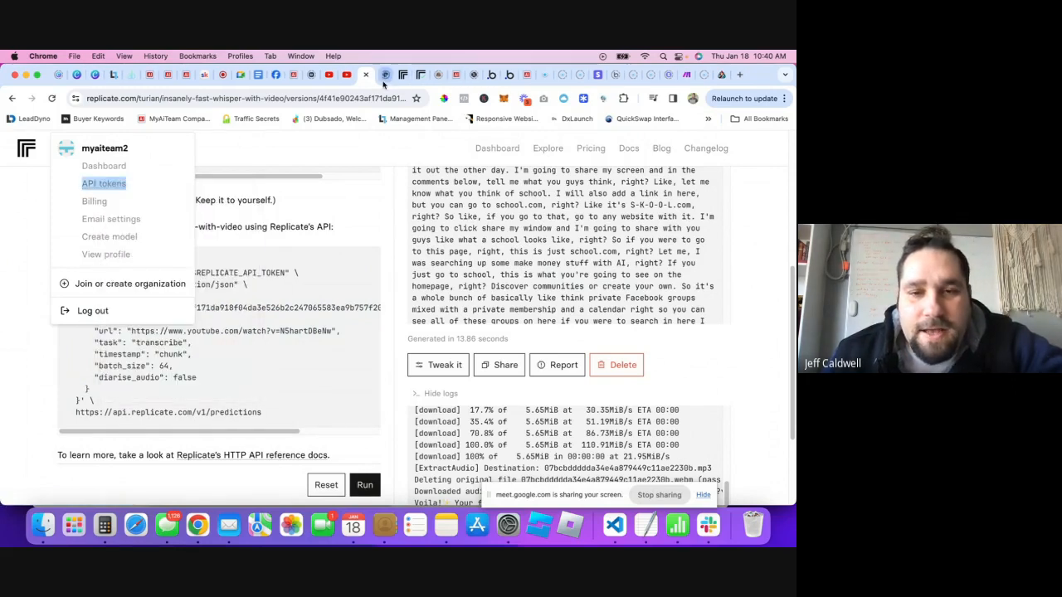
click(384, 76)
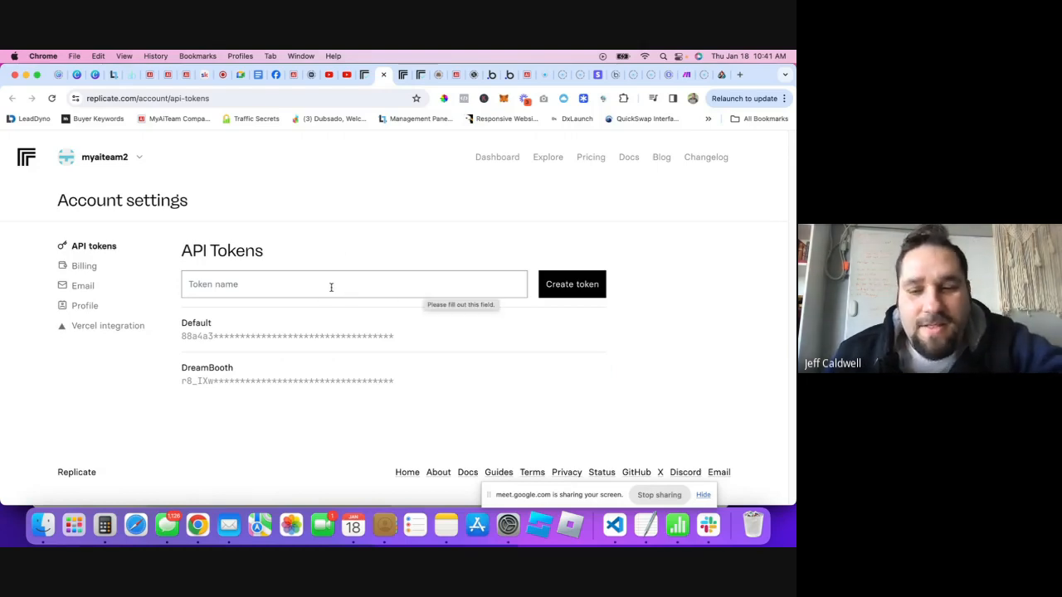
- Create an API token named 'test' and copy it
mouse_move(471, 329)
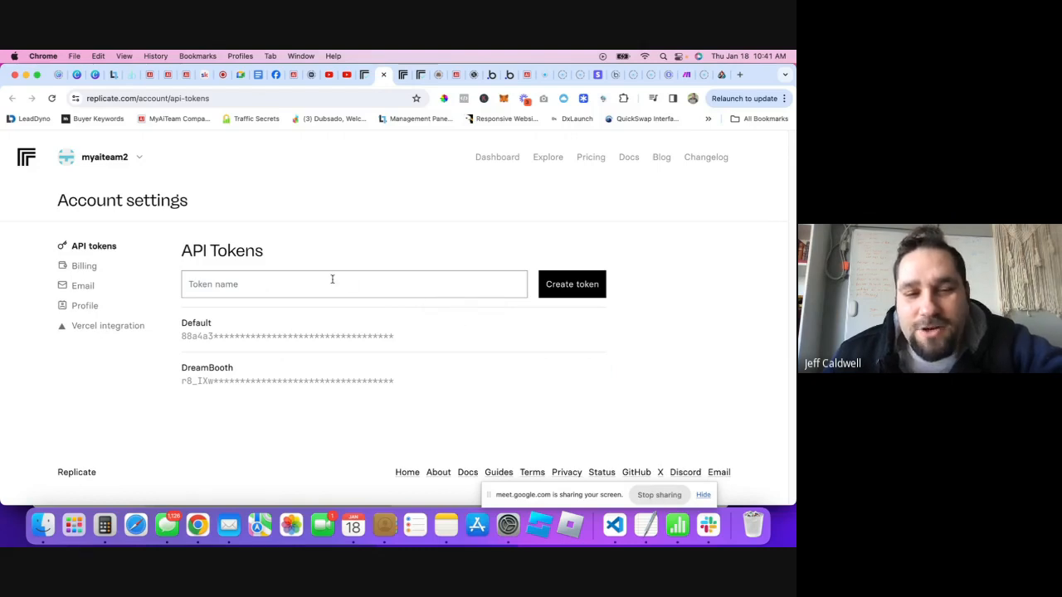
click(271, 282)
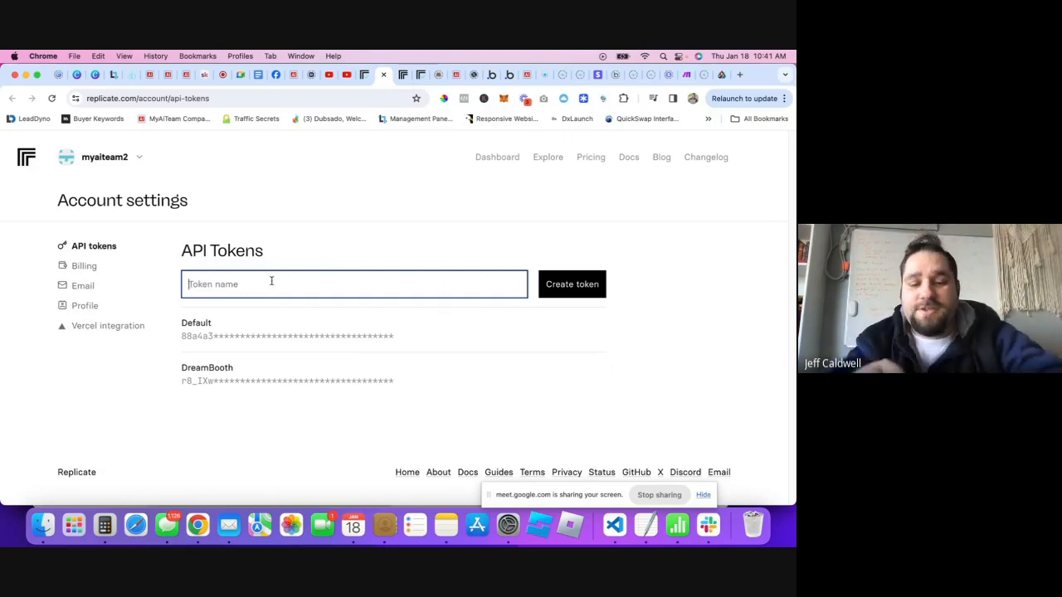
text(test)
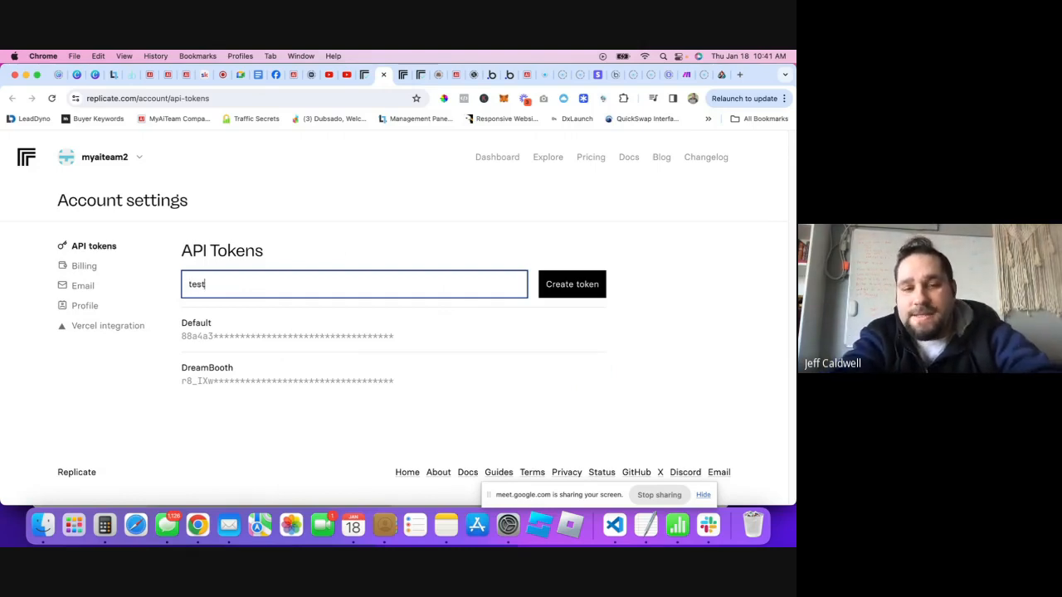
click(541, 294)
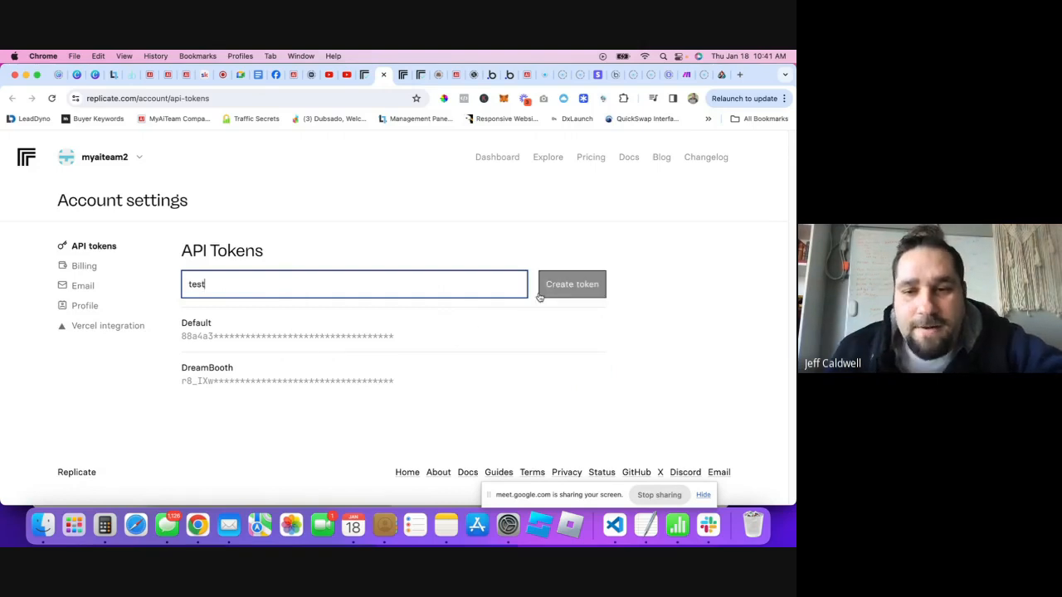
click(554, 288)
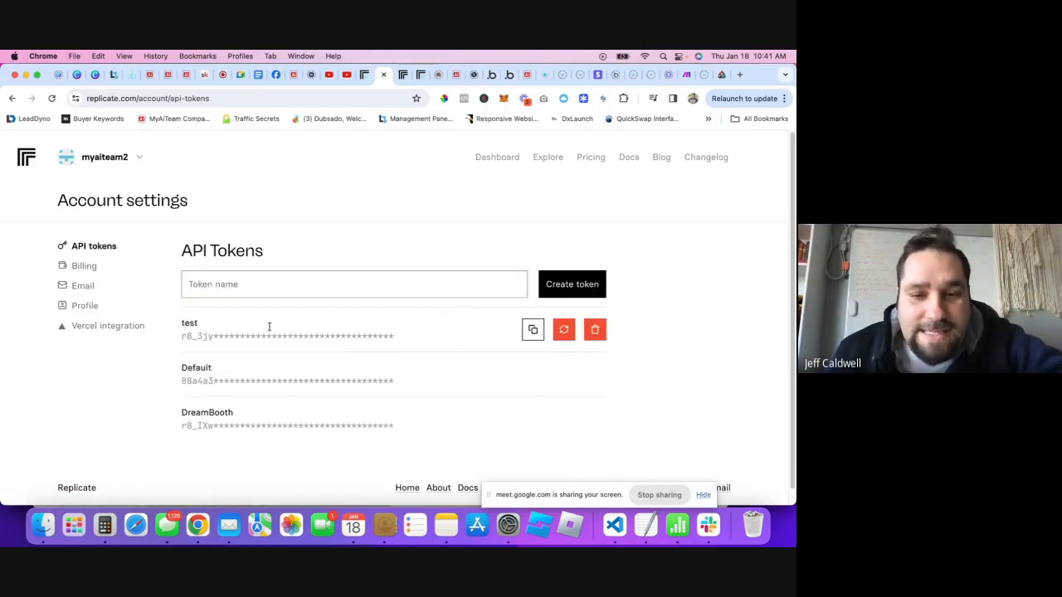
click(533, 329)
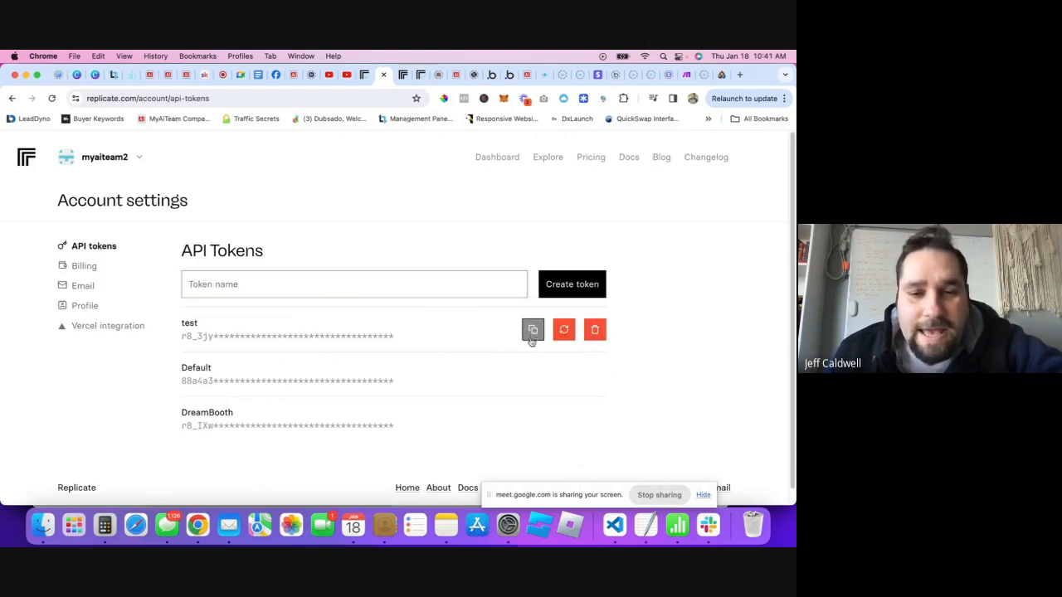
click(531, 329)
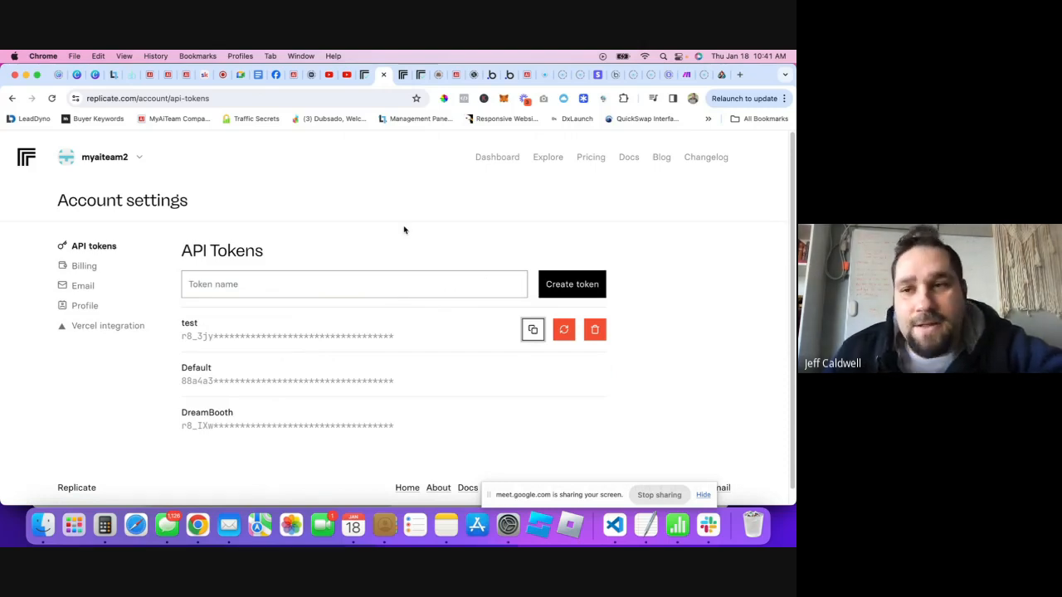
- Replace $REPLICATE_API_TOKEN in the Authorization header with the copied token
click(506, 77)
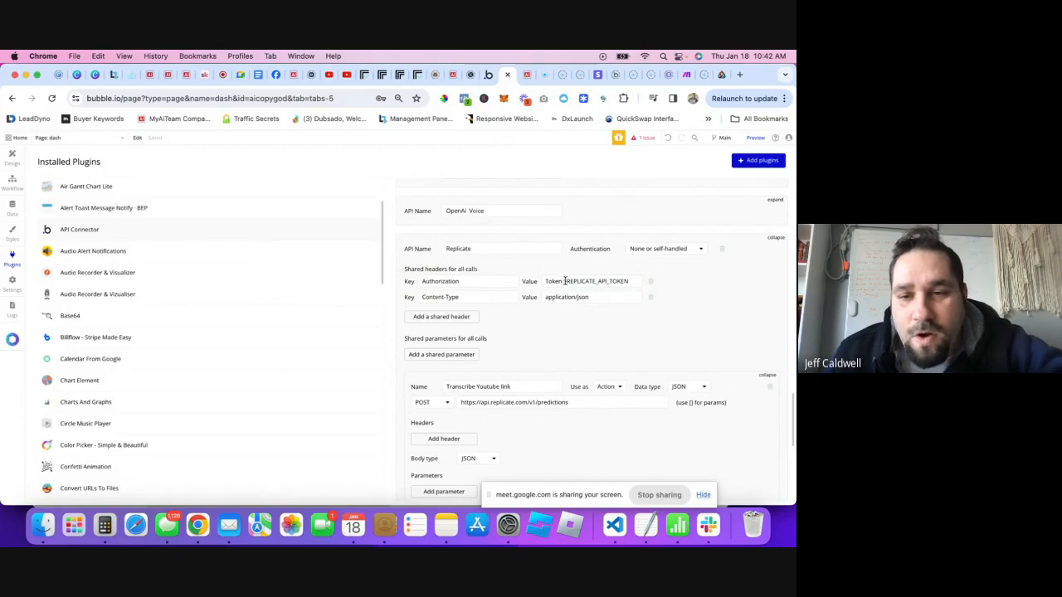
double_click(565, 281)
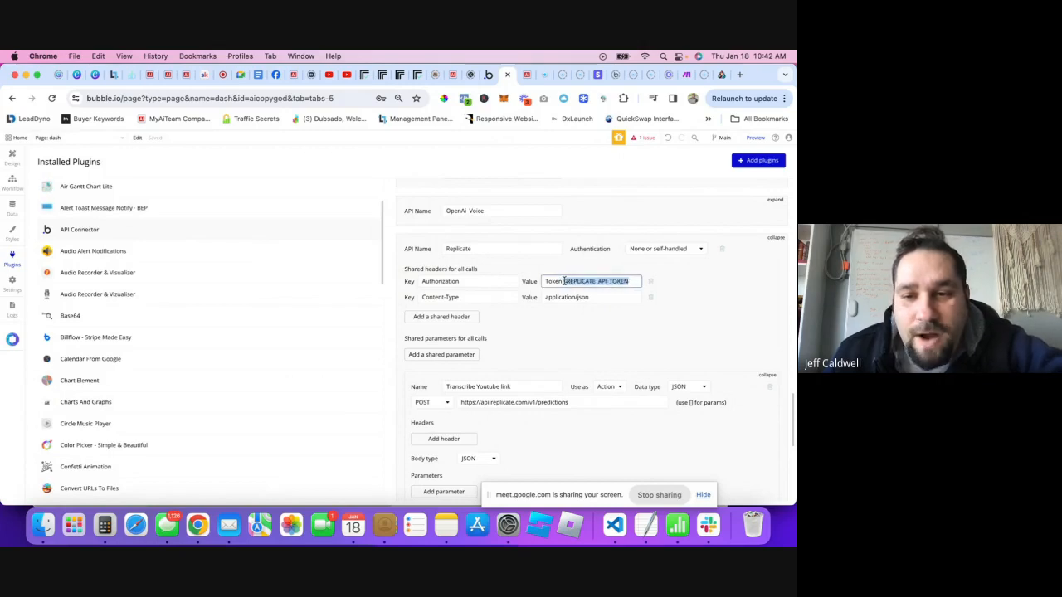
click(565, 282)
drag(564, 281, 635, 281)
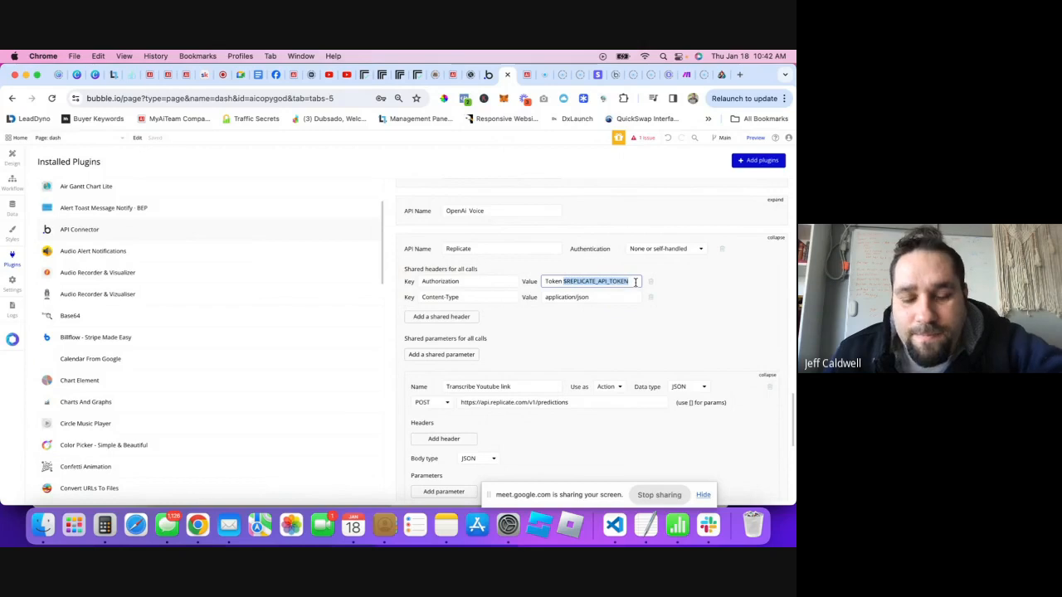
key(cmd+v)
click(620, 322)
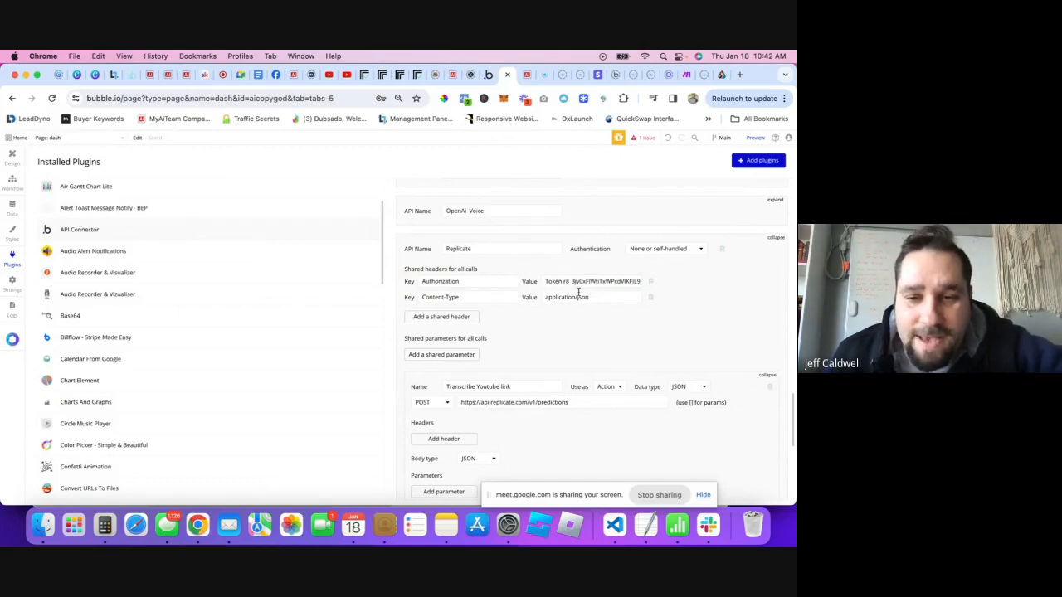
scroll(540, 332, down, 5)
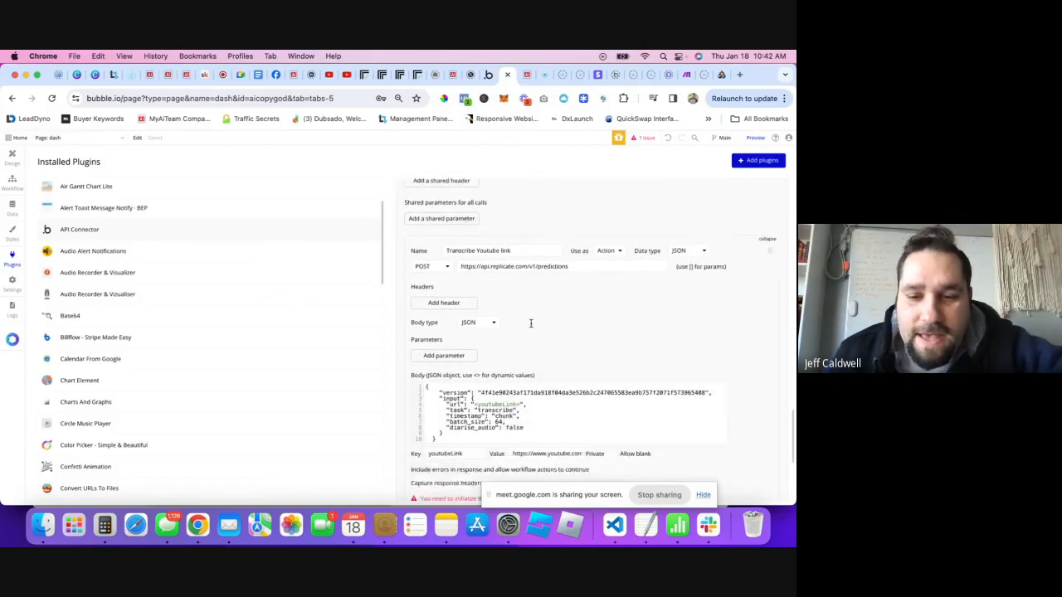
- Initialize the Transcribe Youtube link call and inspect returned values such as status
click(444, 472)
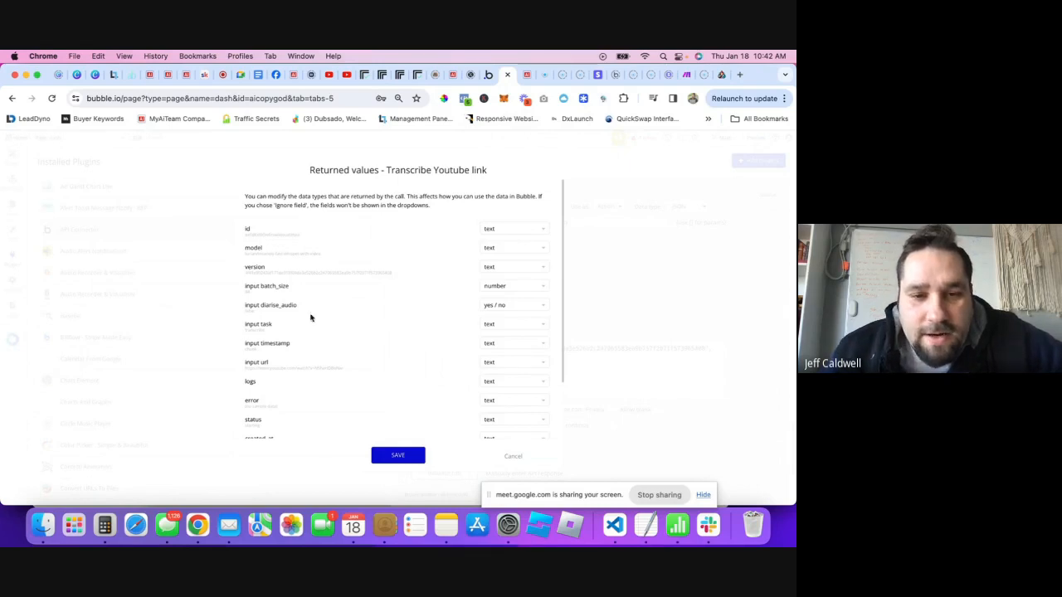
scroll(285, 327, down, 2)
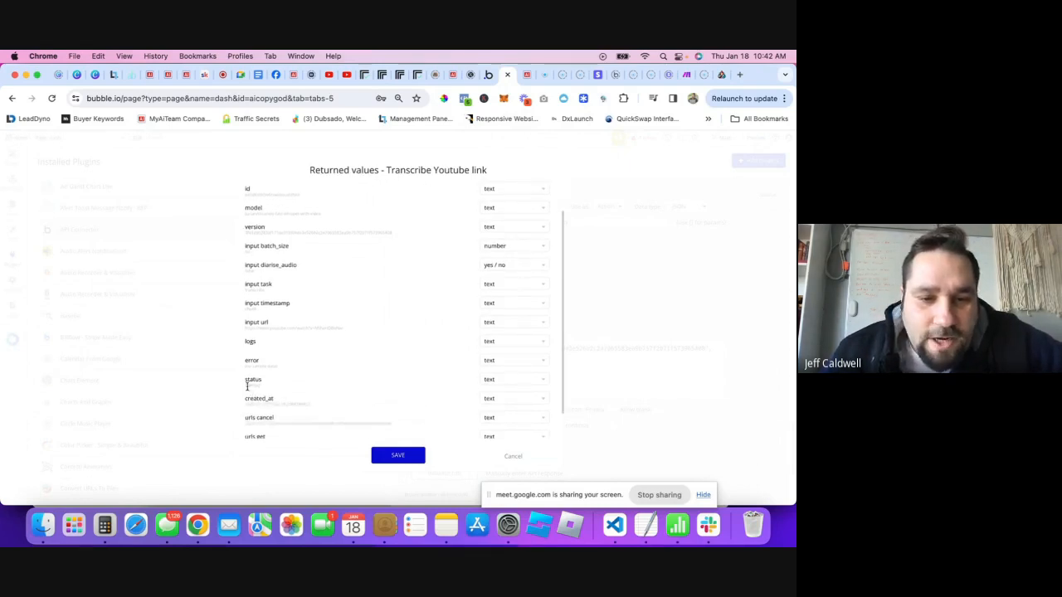
drag(247, 386, 264, 390)
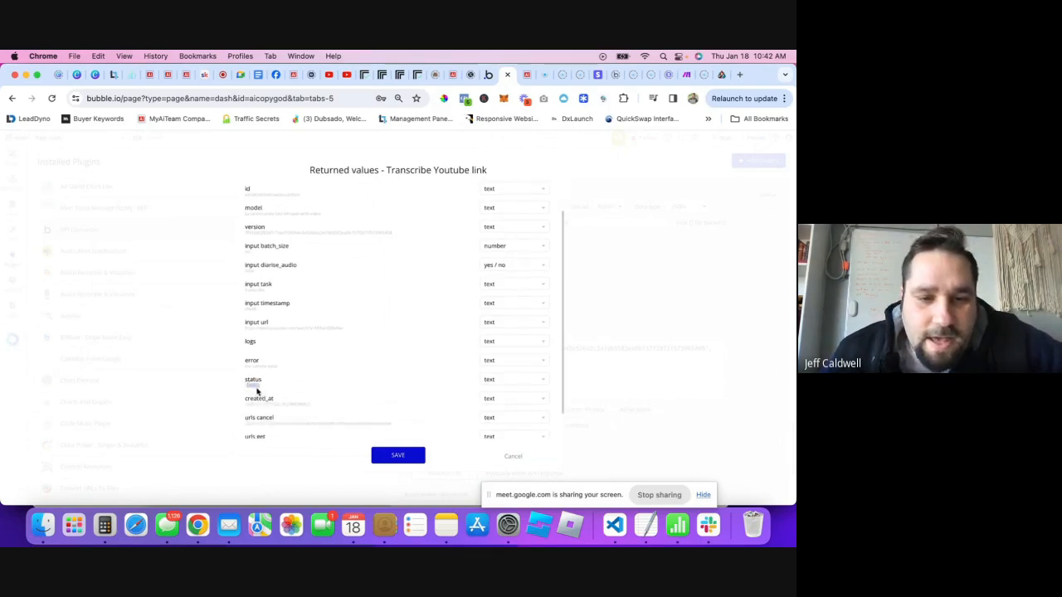
scroll(283, 362, up, 1)
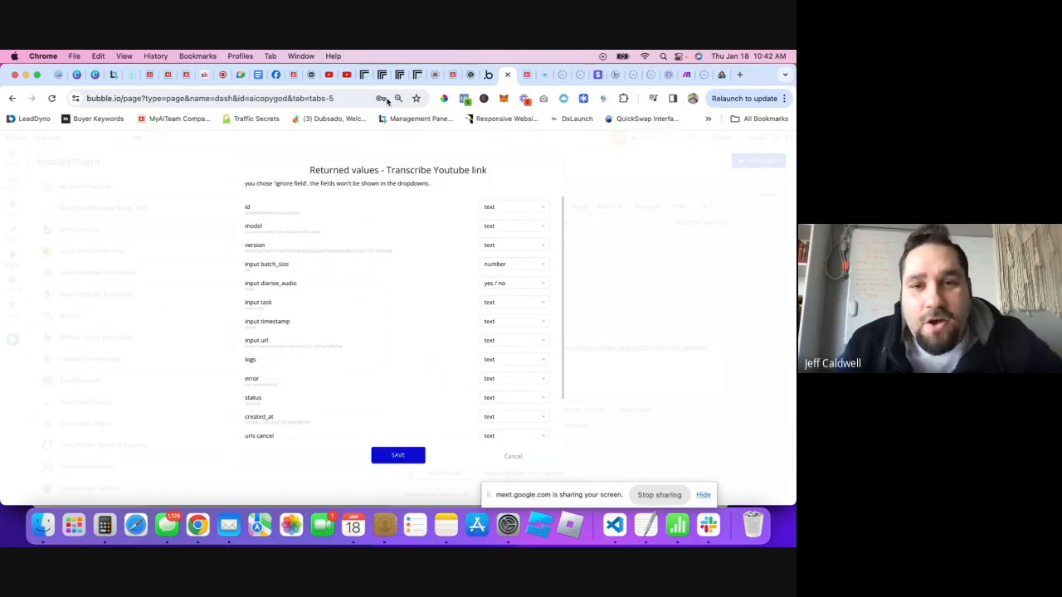
click(365, 75)
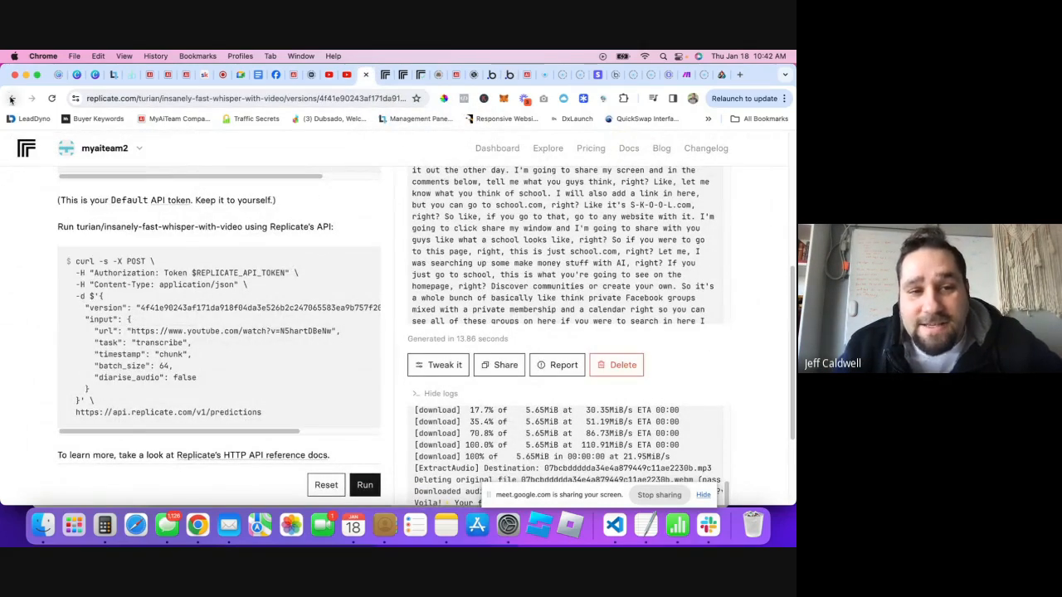
- Open the Replicate Dashboard in a new tab
scroll(348, 292, up, 2)
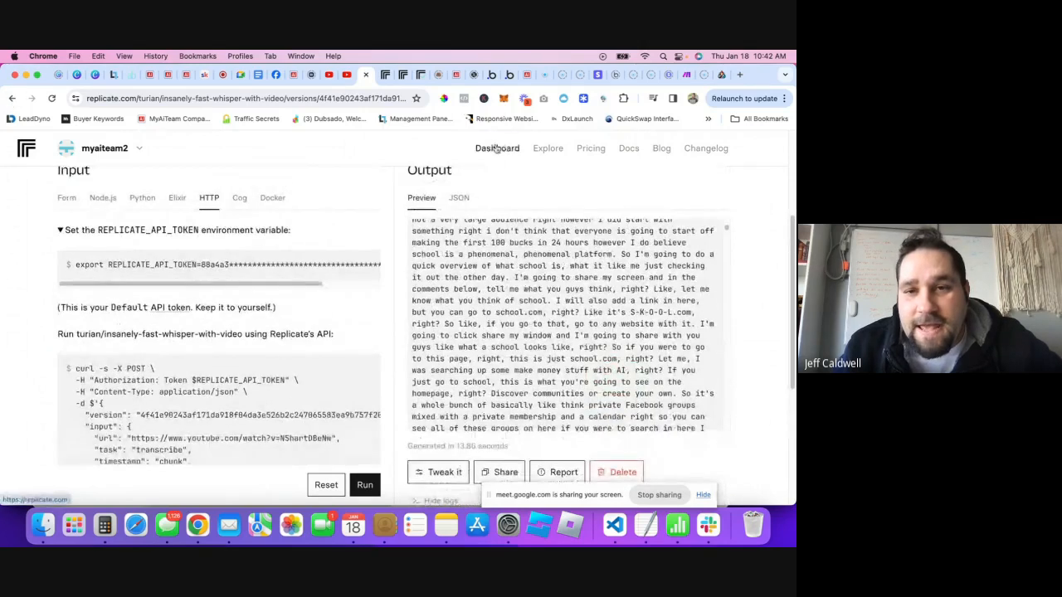
right_click(498, 148)
click(524, 151)
click(366, 78)
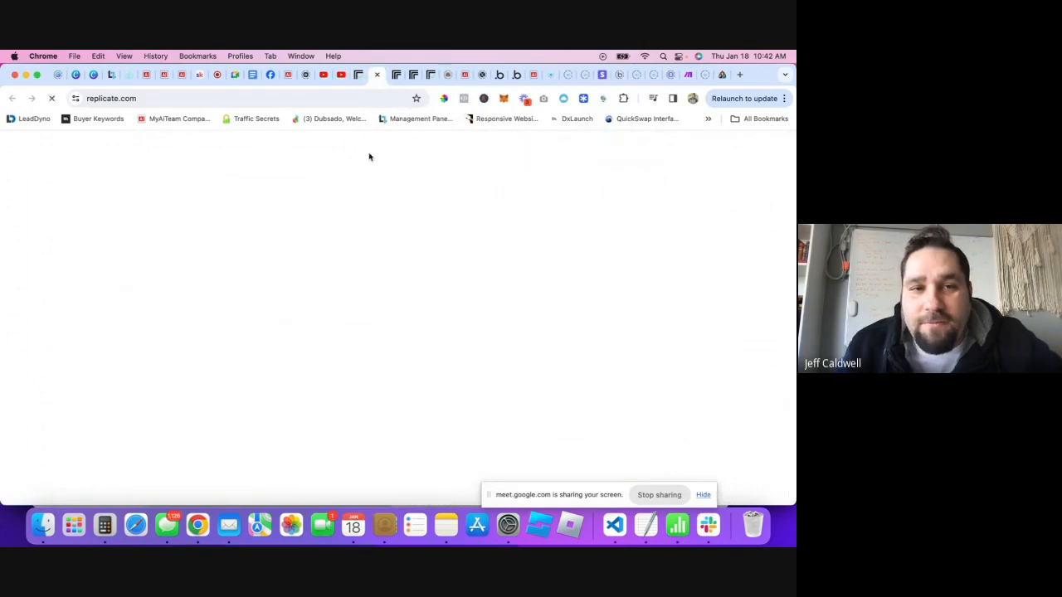
- Open the newest prediction under Recent predictions and check its Starting status
scroll(340, 287, down, 1)
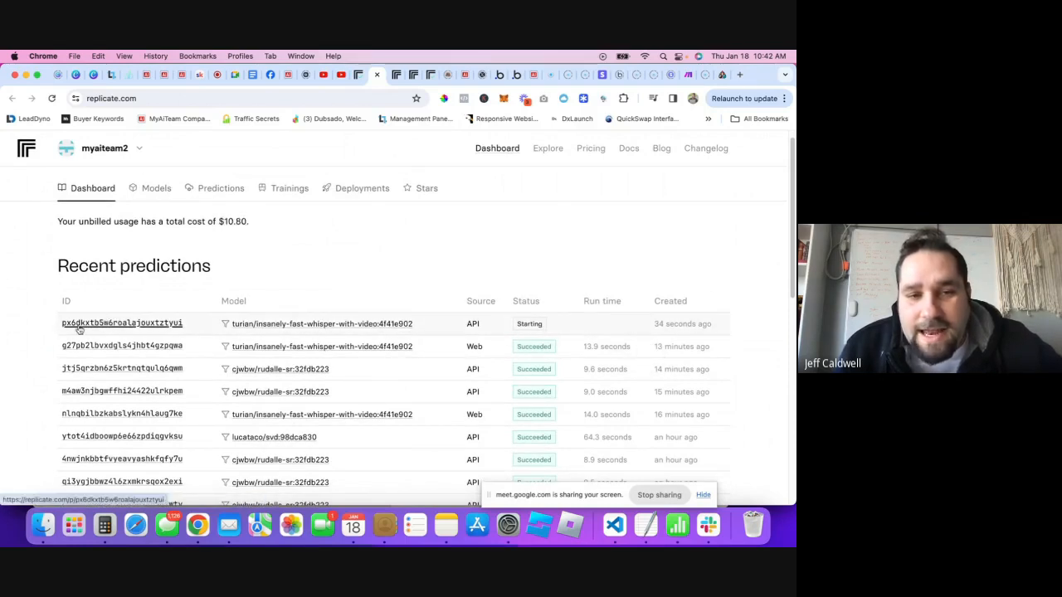
click(106, 326)
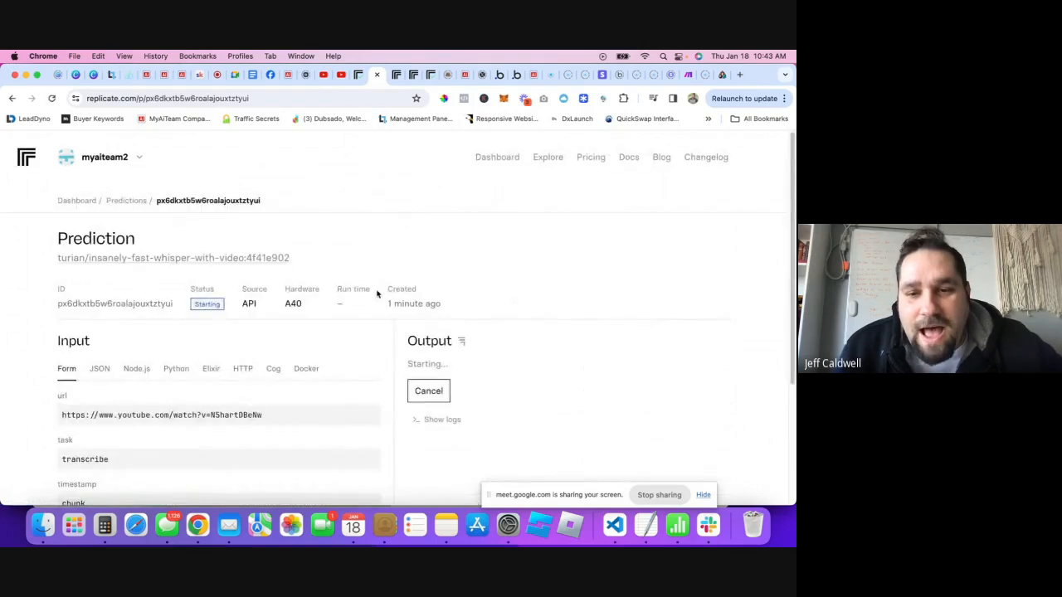
scroll(390, 331, down, 3)
scroll(403, 345, down, 1)
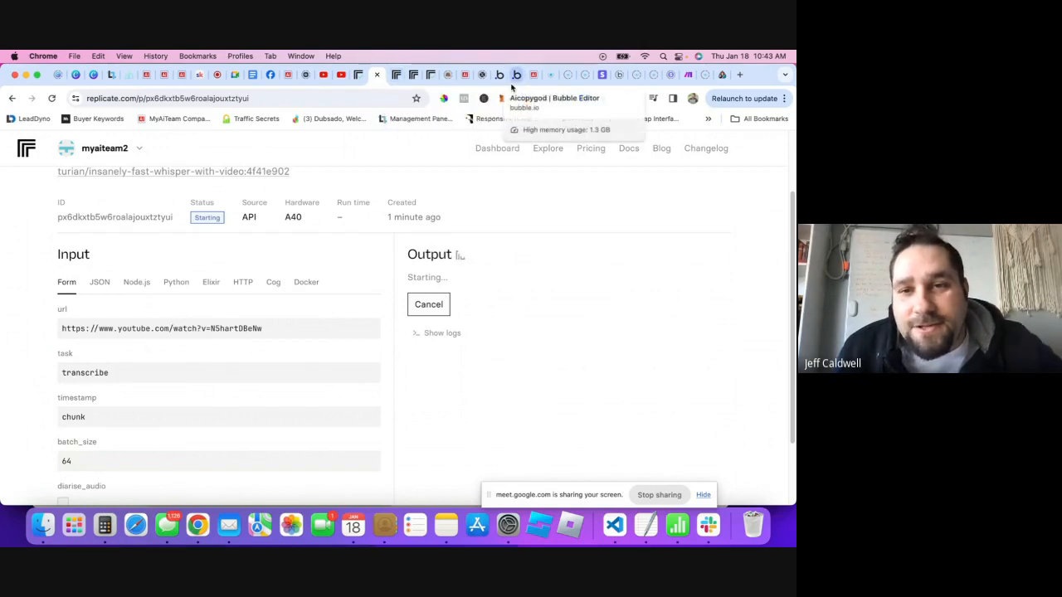
click(515, 76)
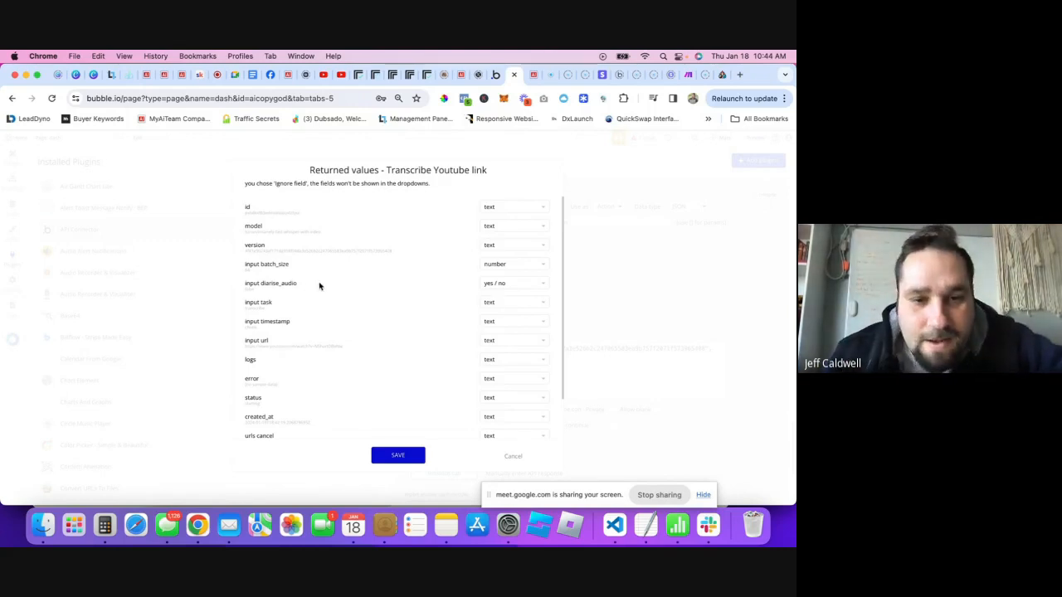
scroll(319, 291, down, 2)
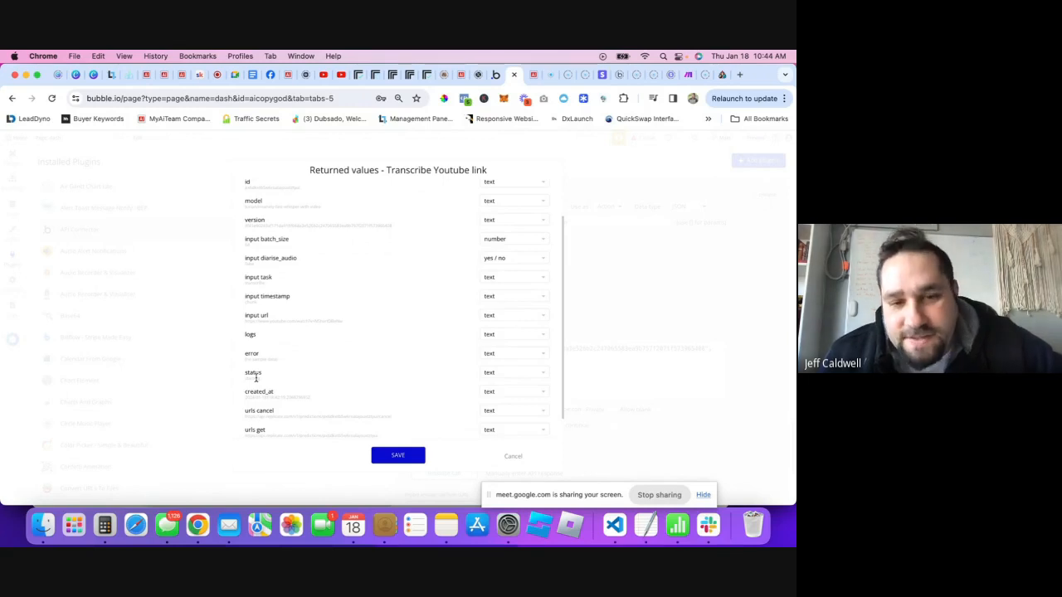
scroll(264, 334, down, 2)
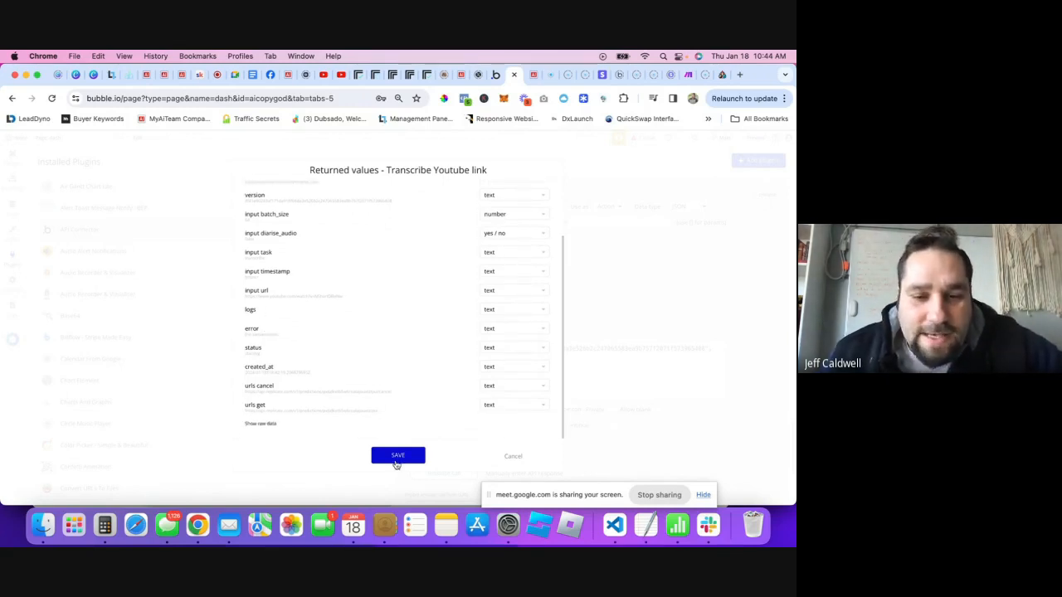
scroll(291, 265, up, 5)
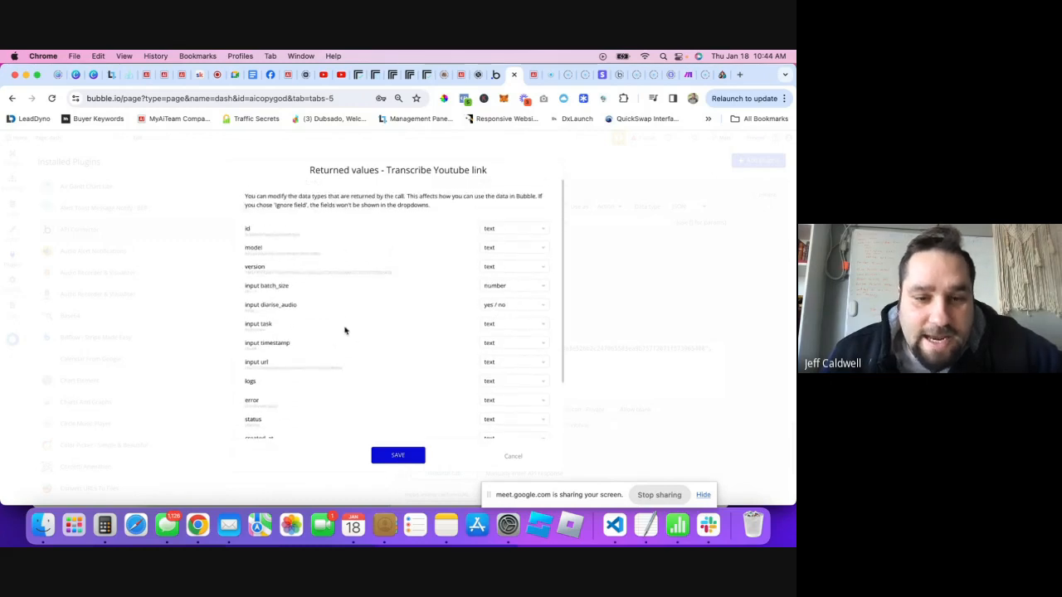
scroll(336, 334, down, 3)
- Reveal the sample response's raw data and look through the id, status and other fields
click(265, 424)
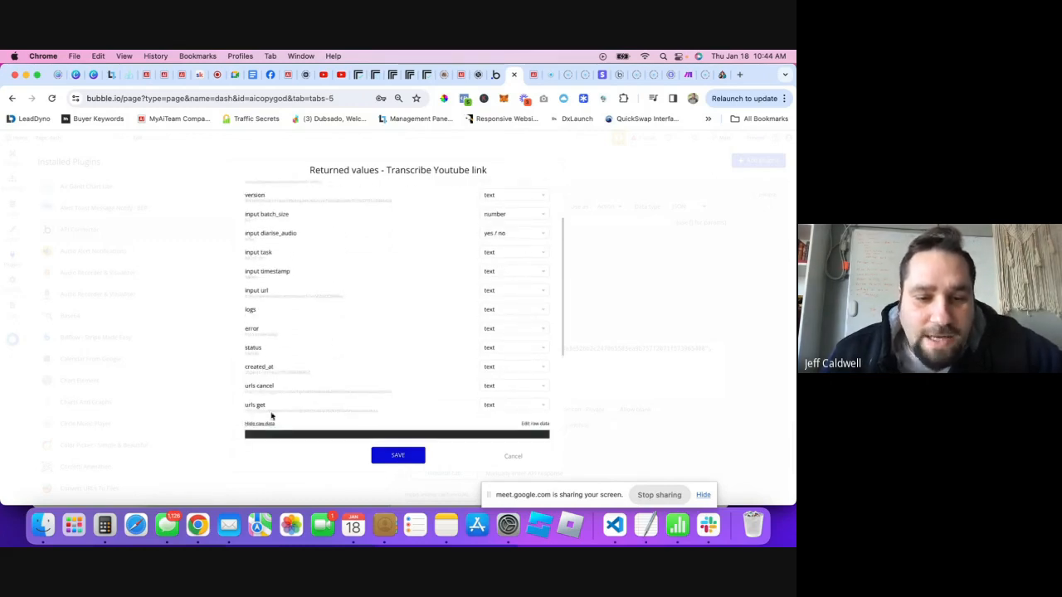
scroll(332, 390, down, 3)
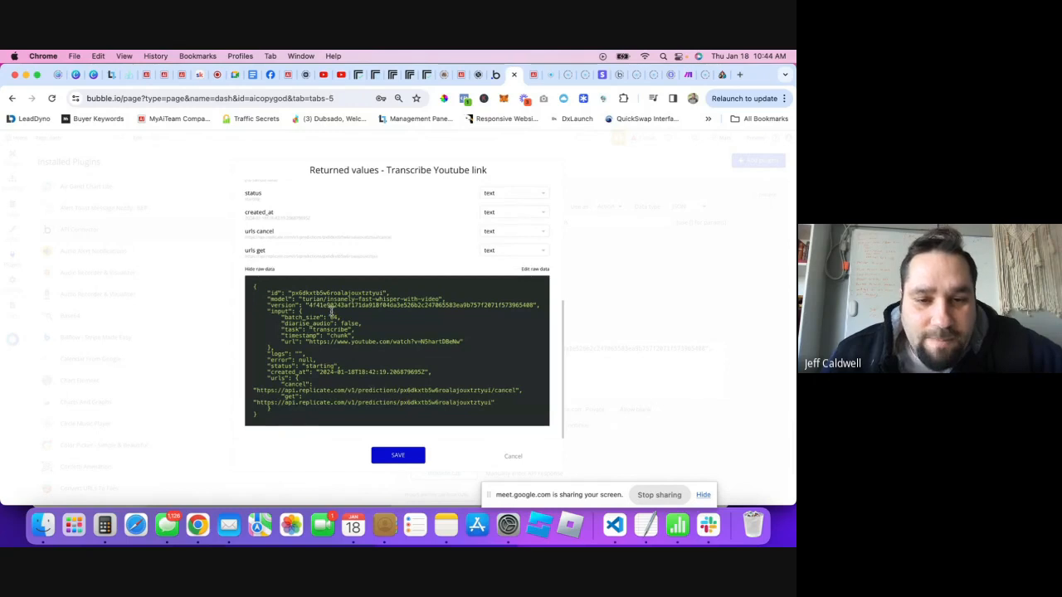
double_click(290, 292)
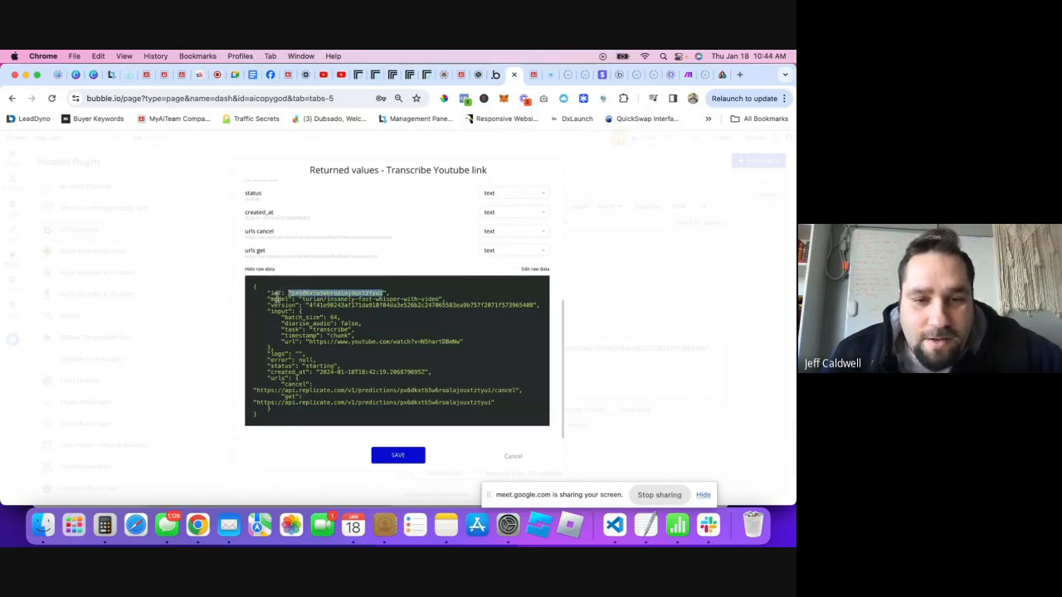
click(280, 297)
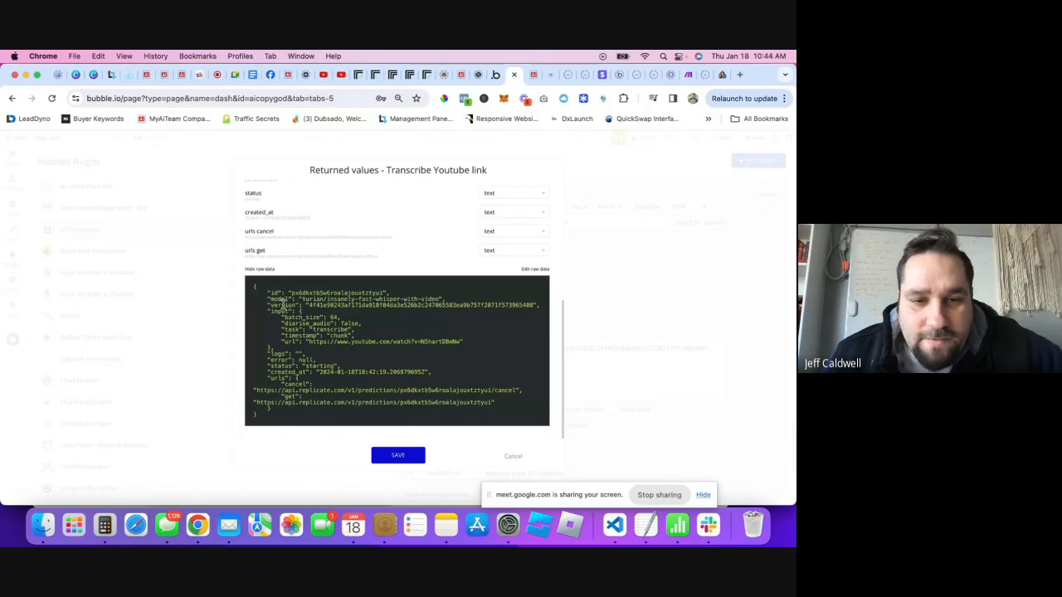
scroll(317, 261, up, 2)
scroll(317, 261, up, 4)
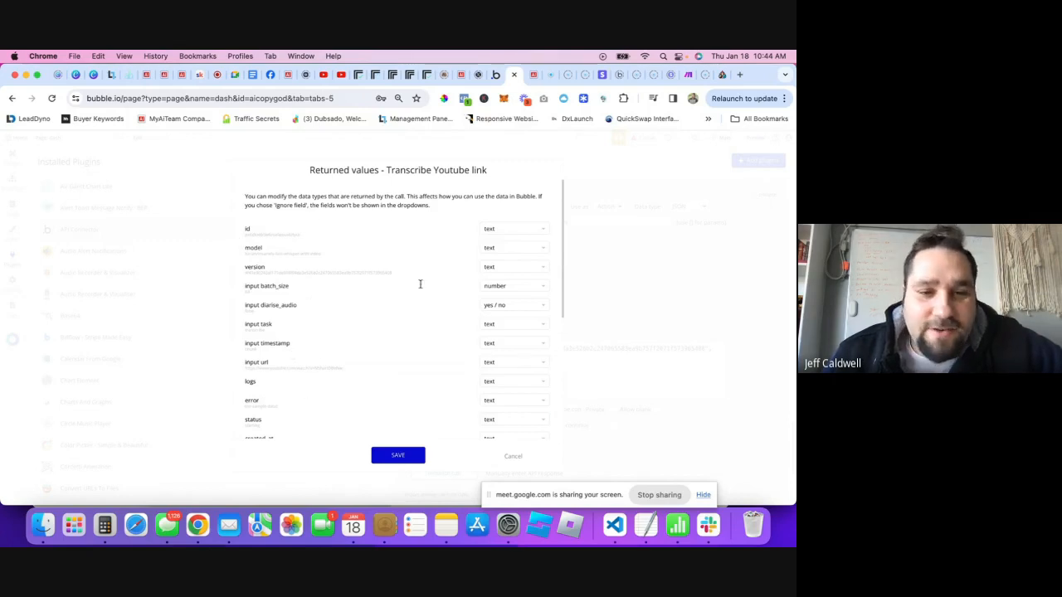
scroll(376, 276, down, 2)
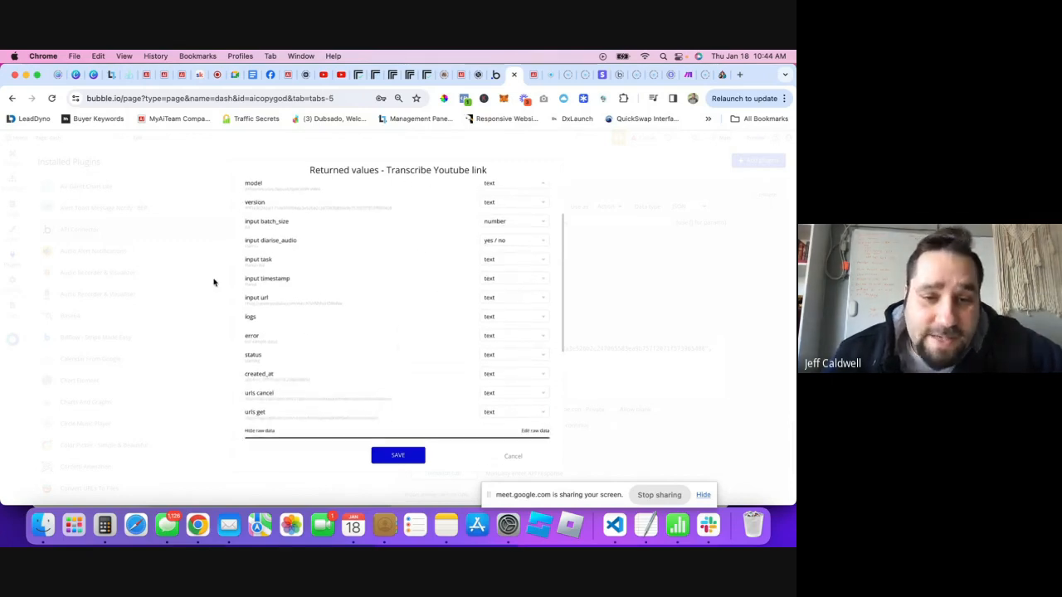
scroll(377, 305, down, 2)
scroll(315, 270, up, 4)
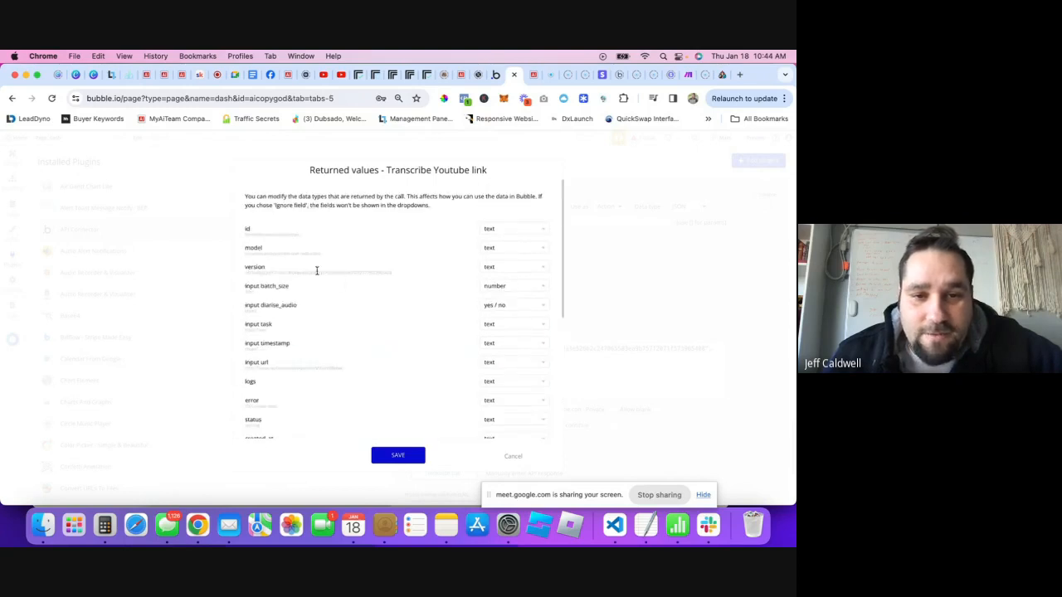
click(520, 228)
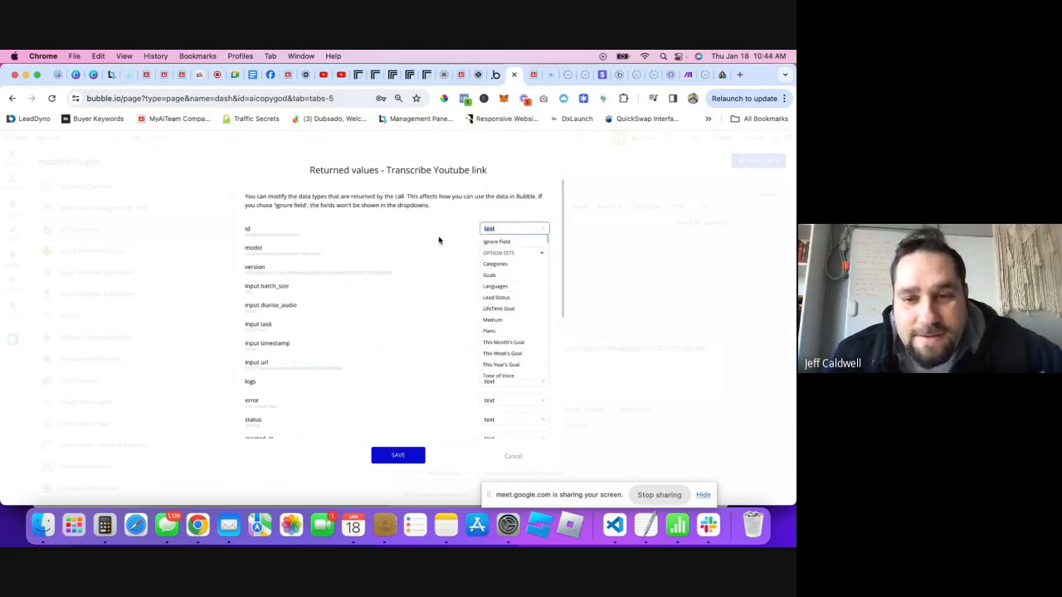
click(406, 237)
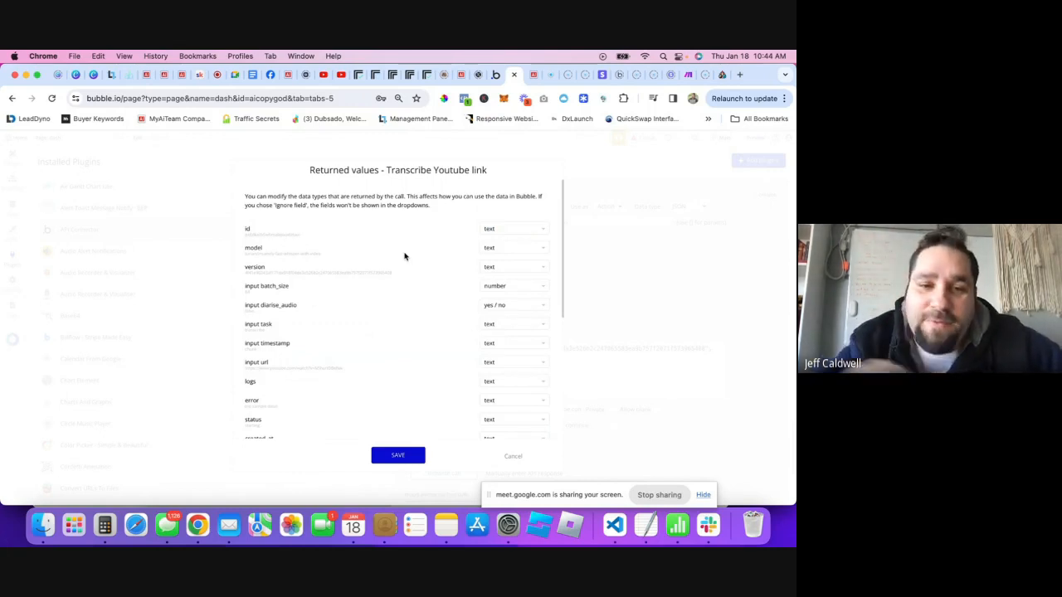
click(519, 231)
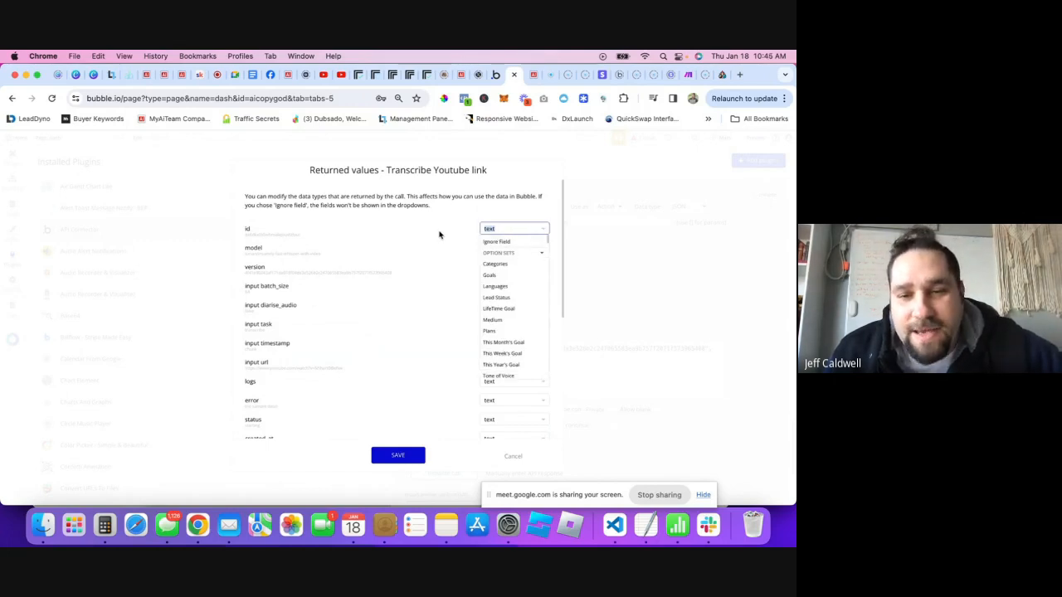
scroll(512, 342, down, 3)
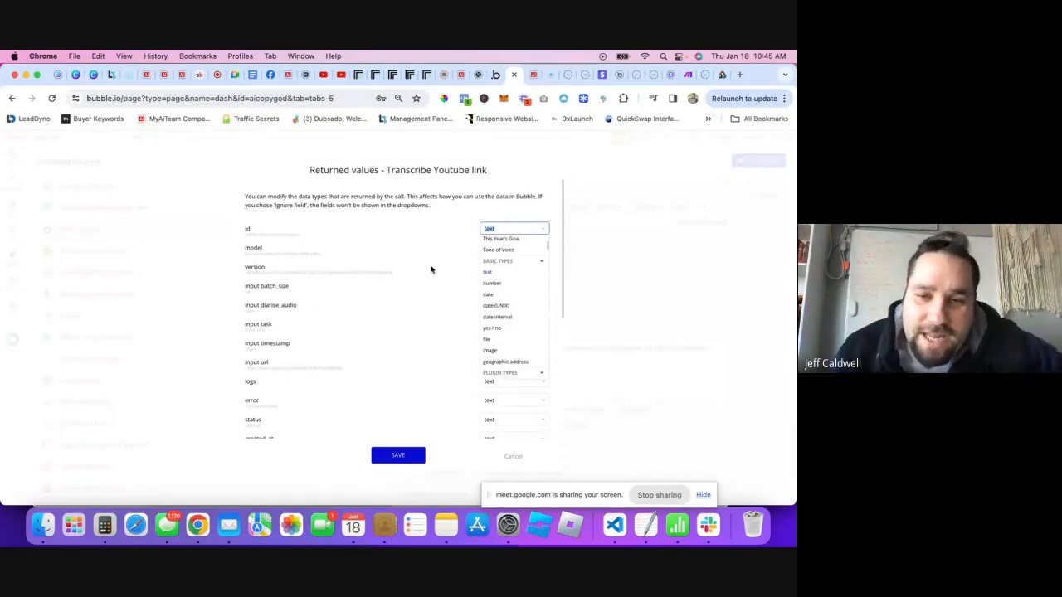
click(433, 233)
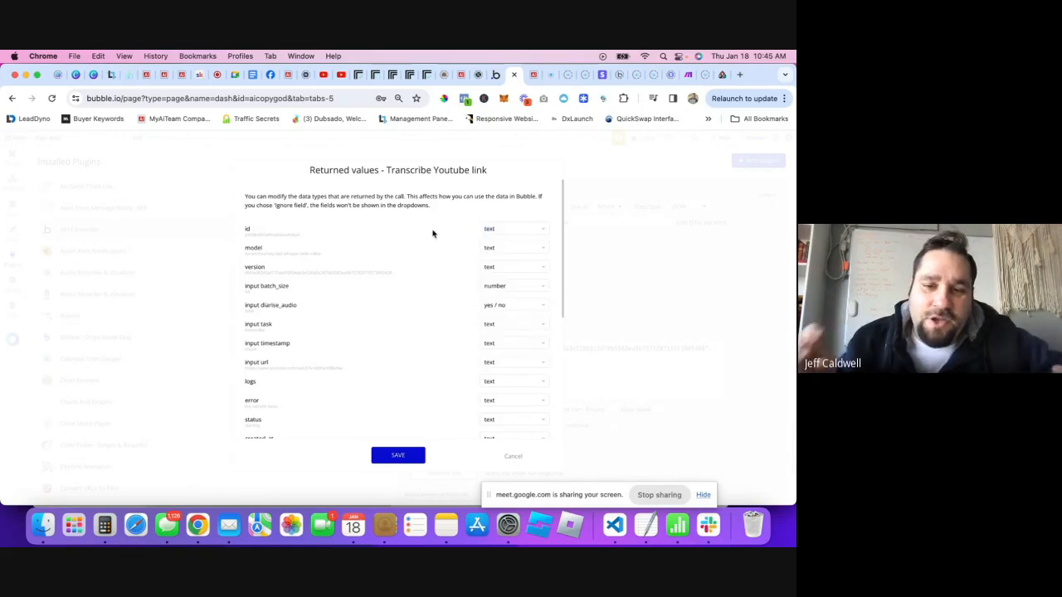
scroll(433, 310, down, 3)
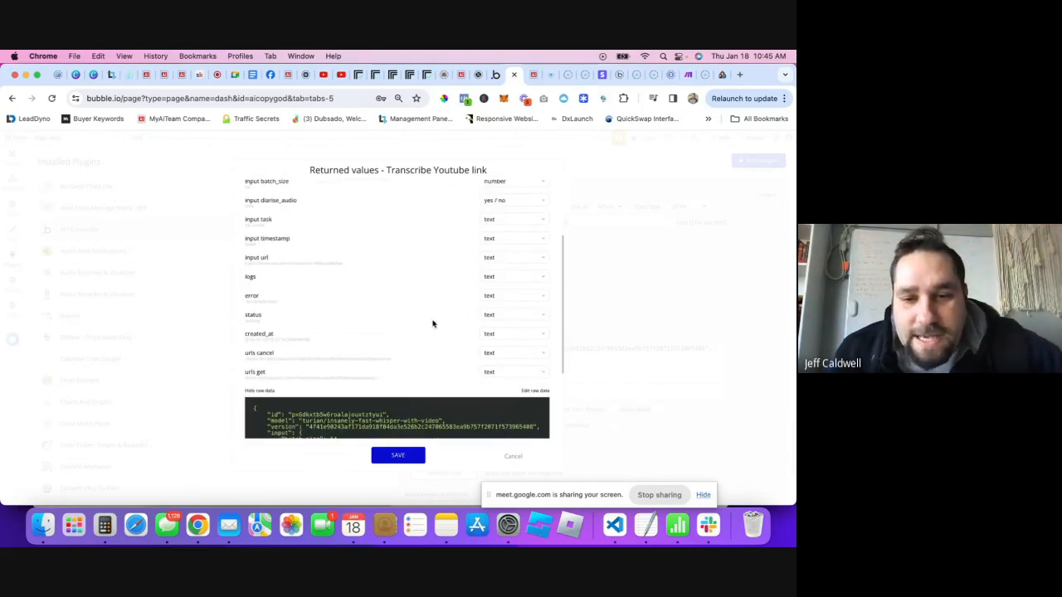
scroll(440, 298, up, 5)
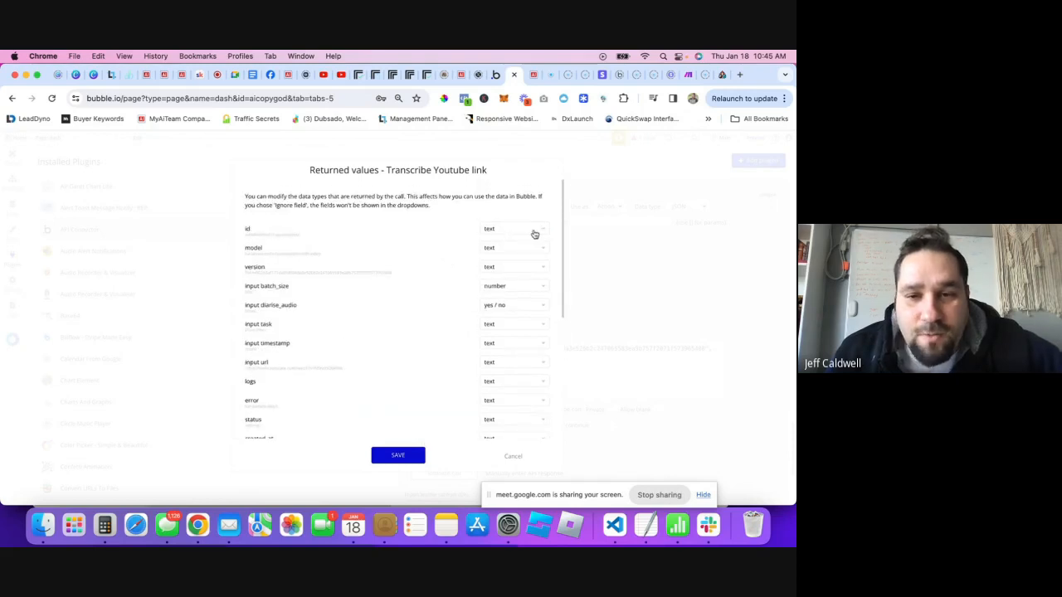
scroll(410, 346, down, 5)
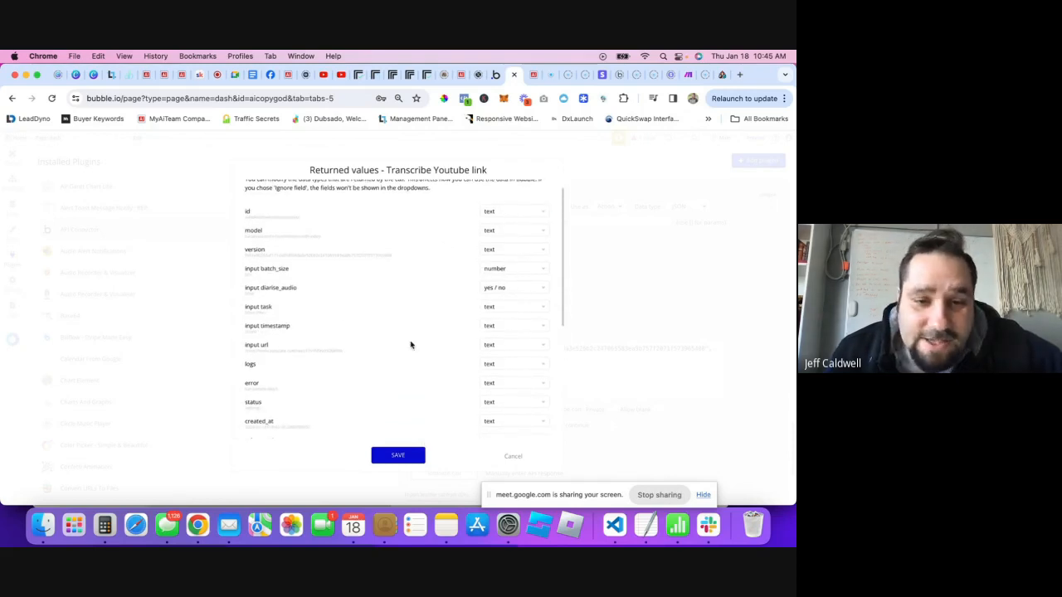
scroll(430, 314, down, 1)
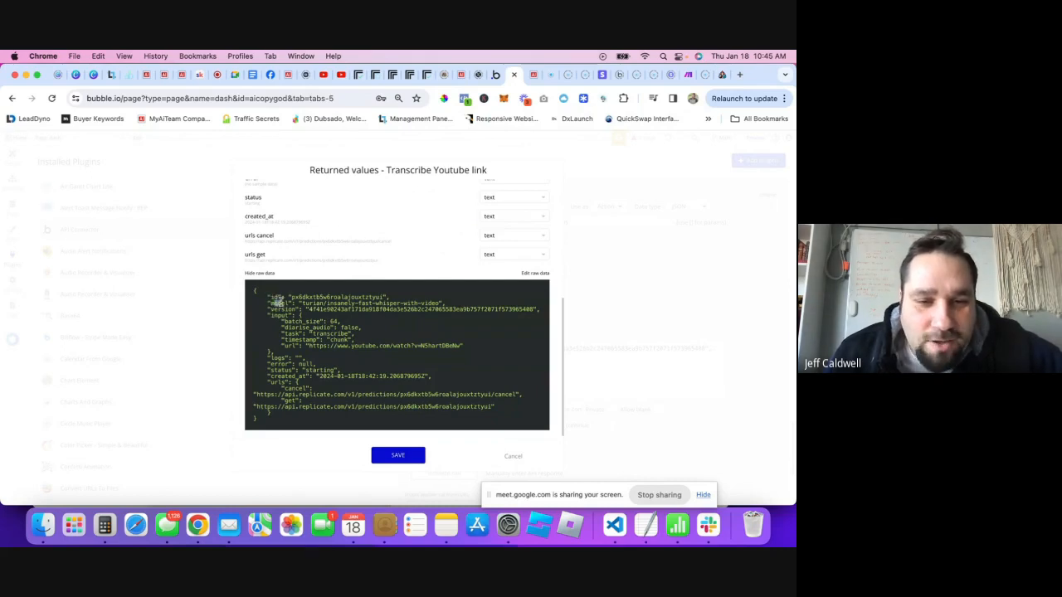
- Review the id and model values in the raw JSON response, then save the returned values
drag(303, 299, 366, 297)
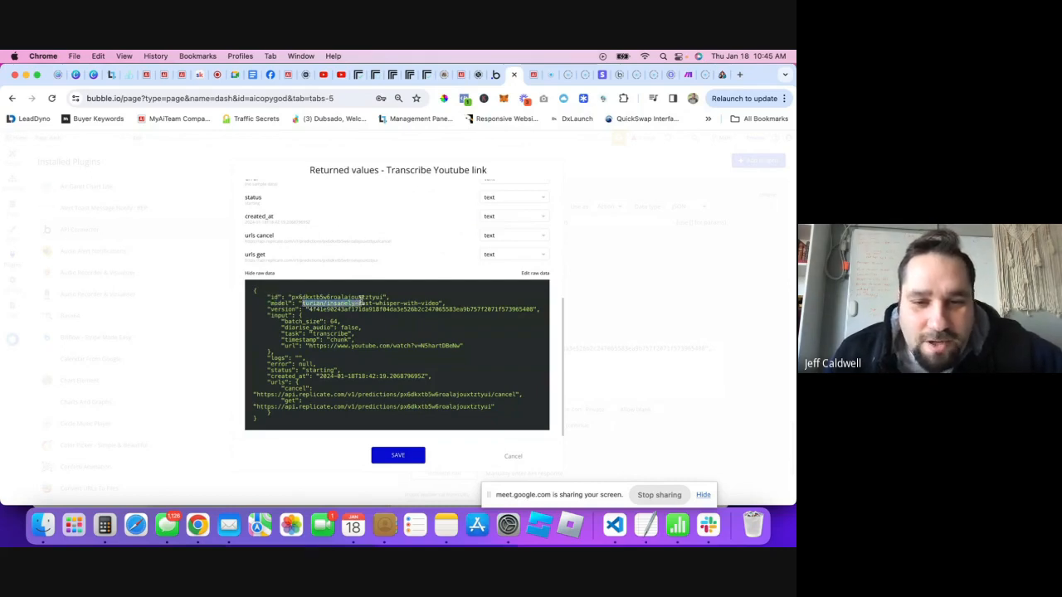
click(354, 299)
drag(271, 298, 466, 333)
click(299, 308)
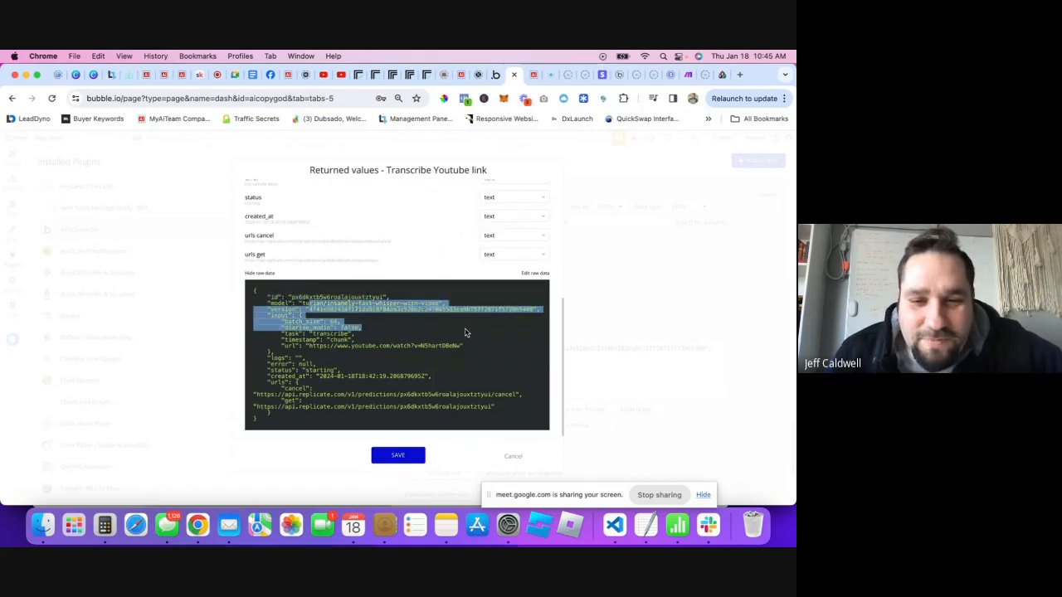
click(292, 371)
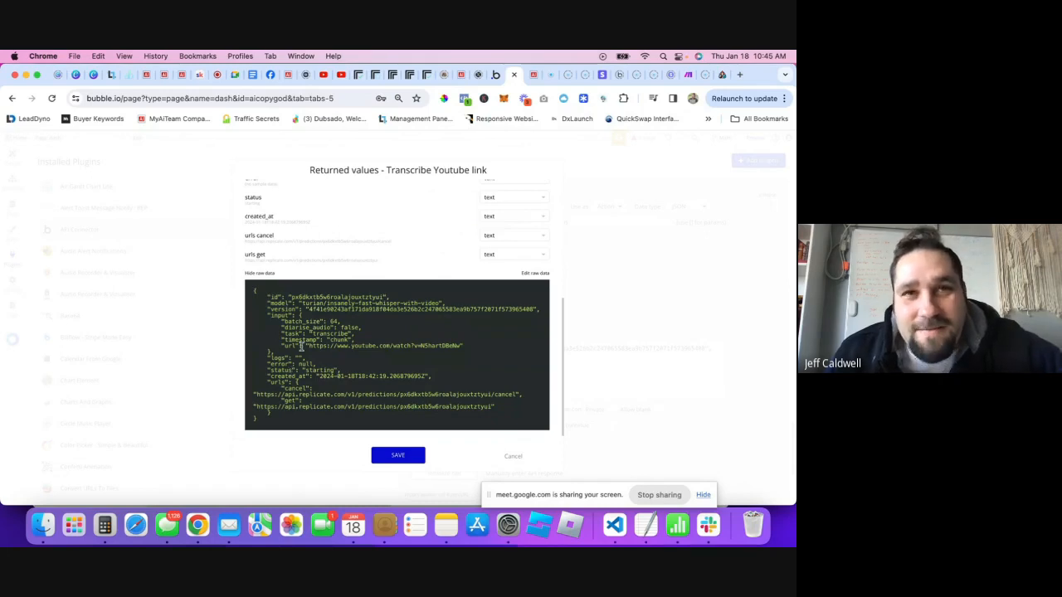
drag(272, 304, 286, 304)
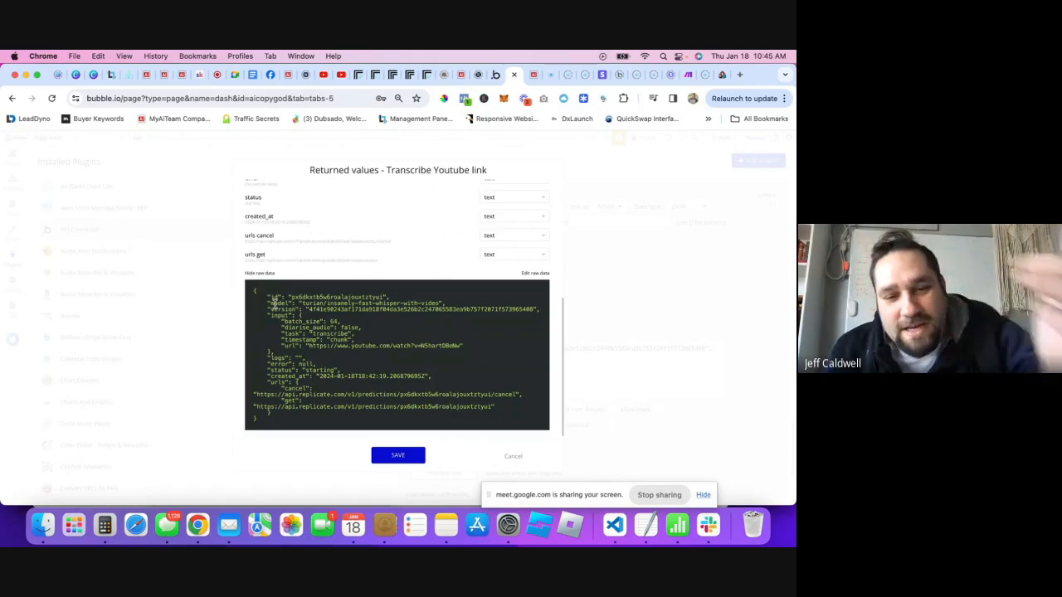
drag(350, 304, 387, 303)
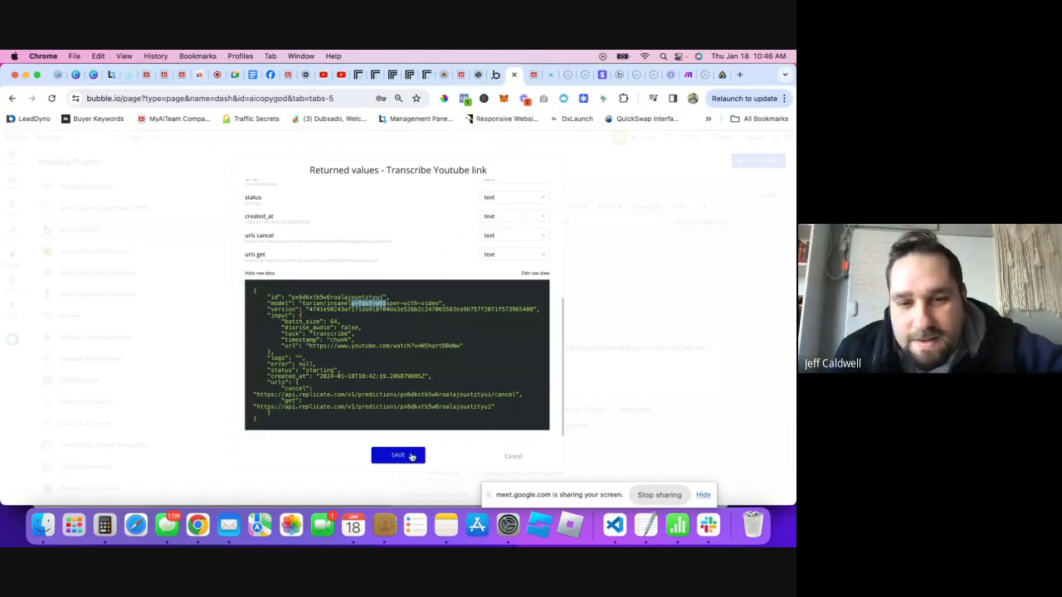
scroll(407, 455, up, 1)
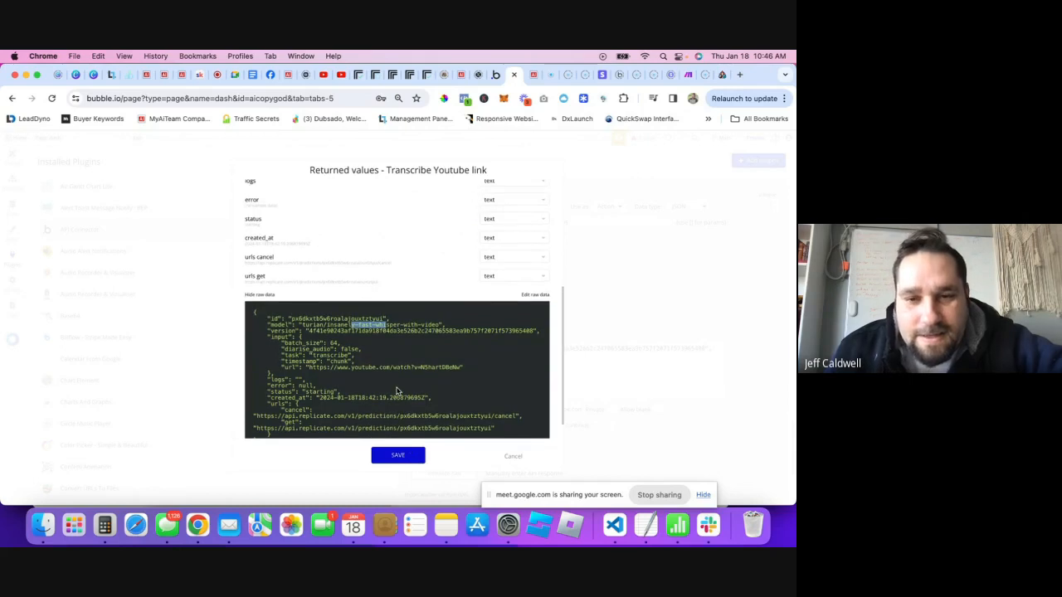
click(404, 453)
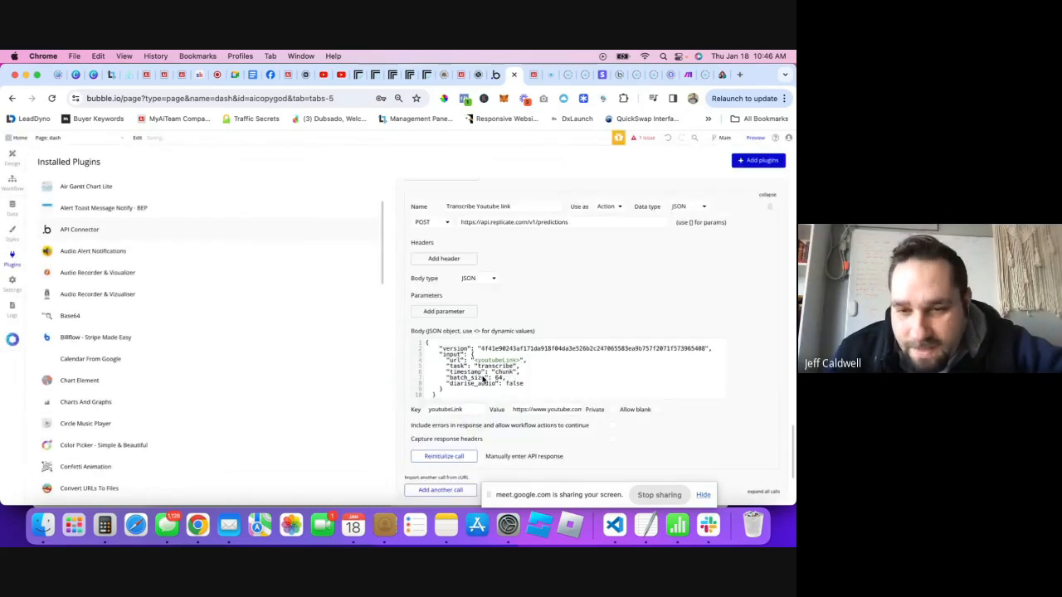
- Focus the Transcribe Youtube link call's JSON body, then go to the Replicate prediction page
click(484, 379)
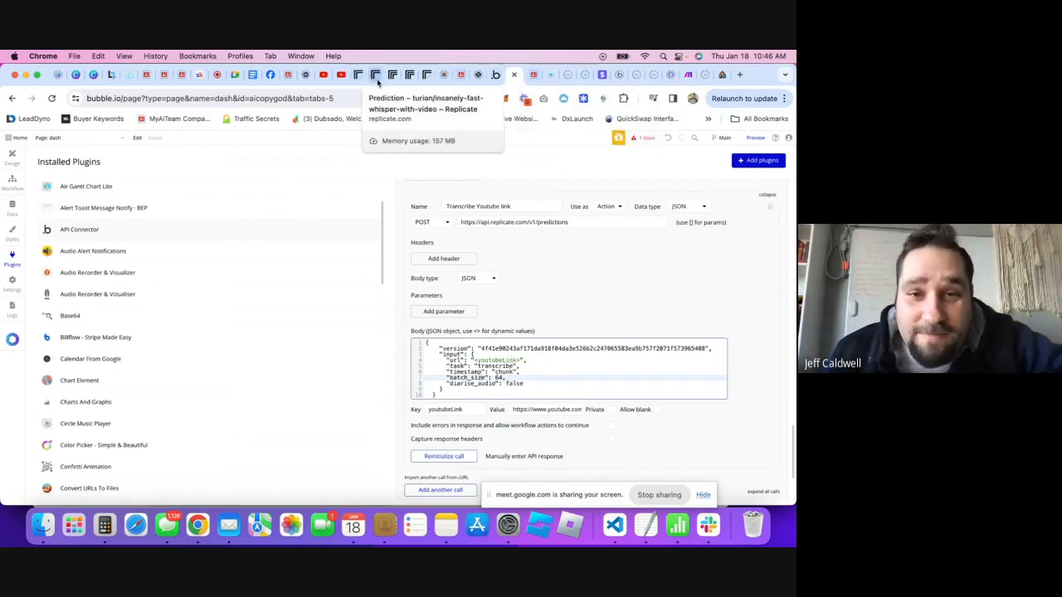
click(362, 75)
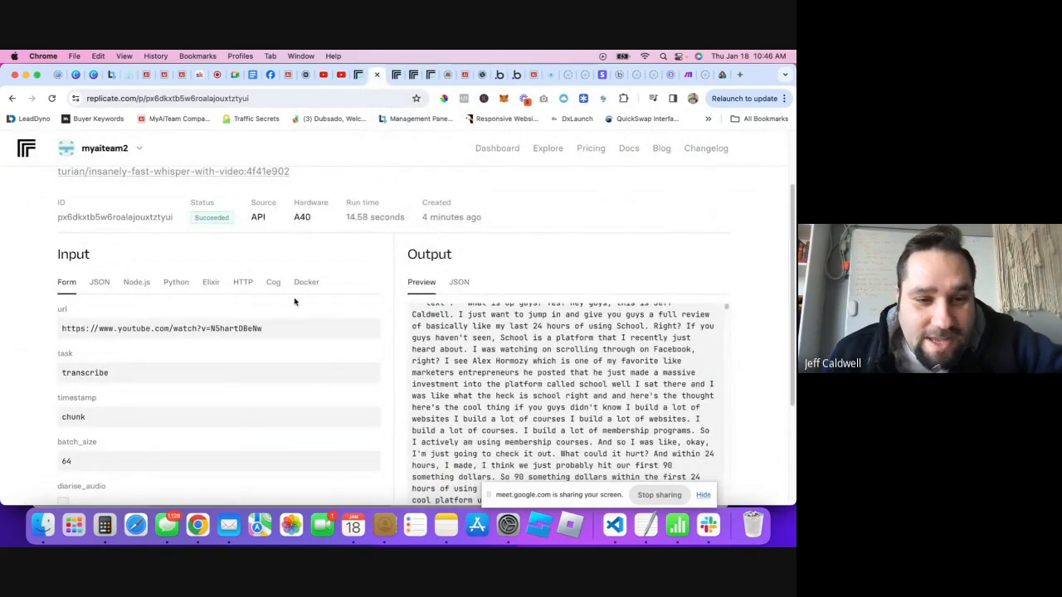
- Glance back at Bubble, then open Replicate's documentation in a new tab from the prediction page
scroll(208, 225, up, 1)
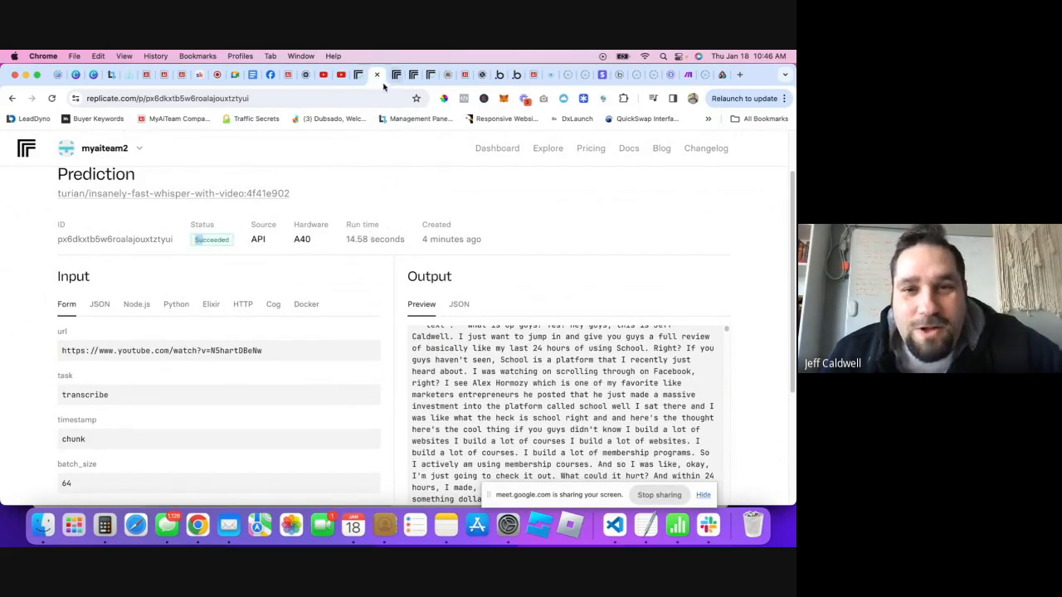
click(505, 77)
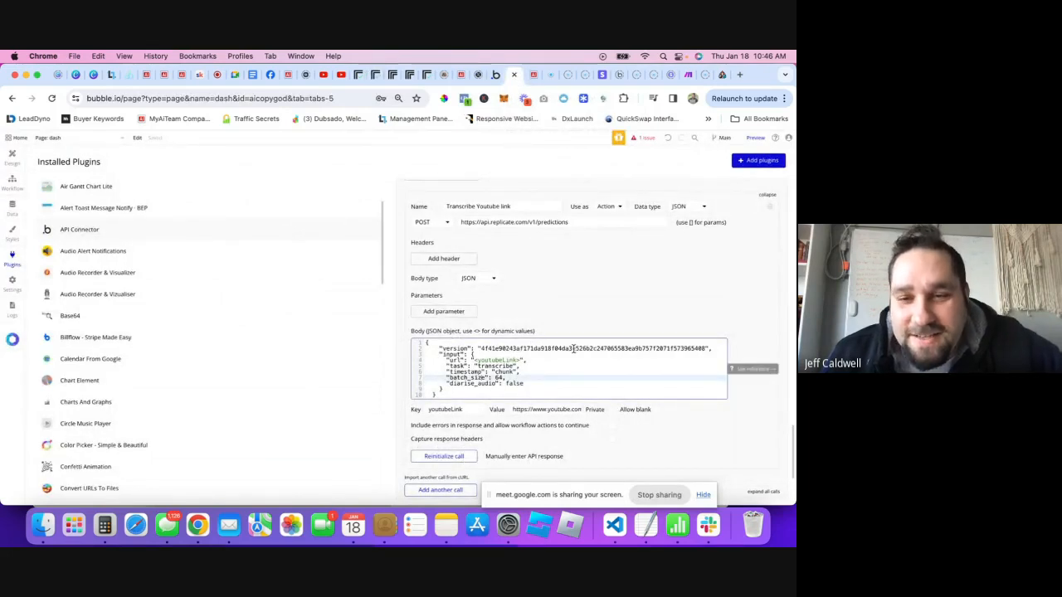
click(363, 75)
scroll(409, 209, up, 2)
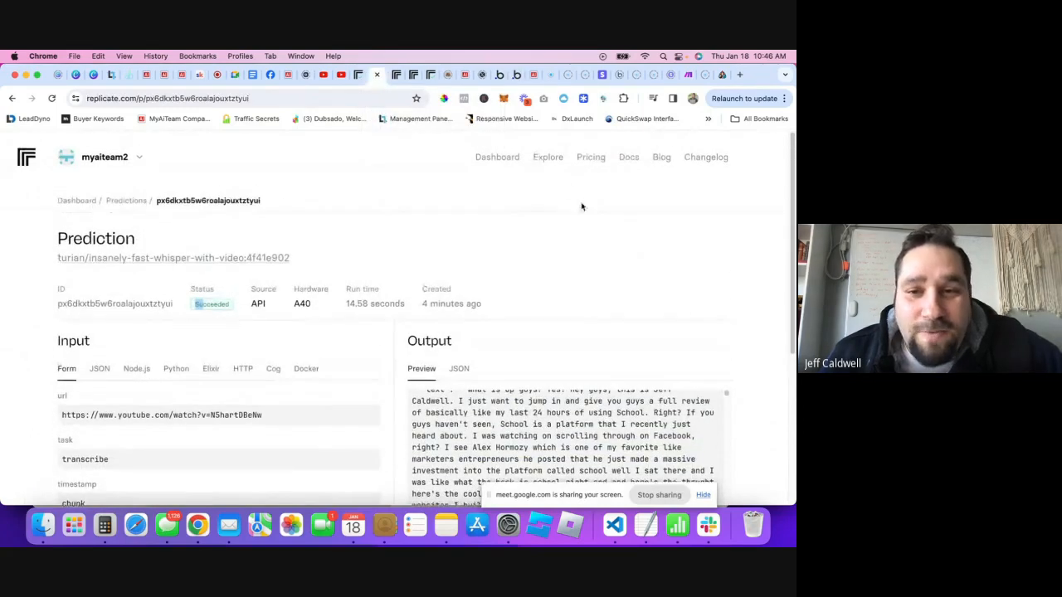
right_click(615, 160)
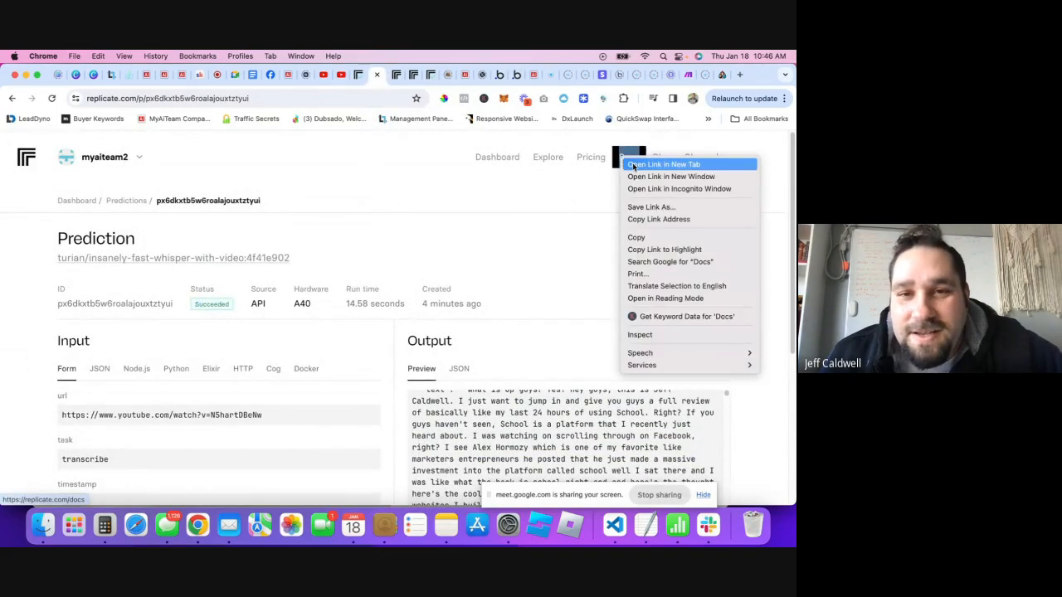
click(626, 165)
click(385, 77)
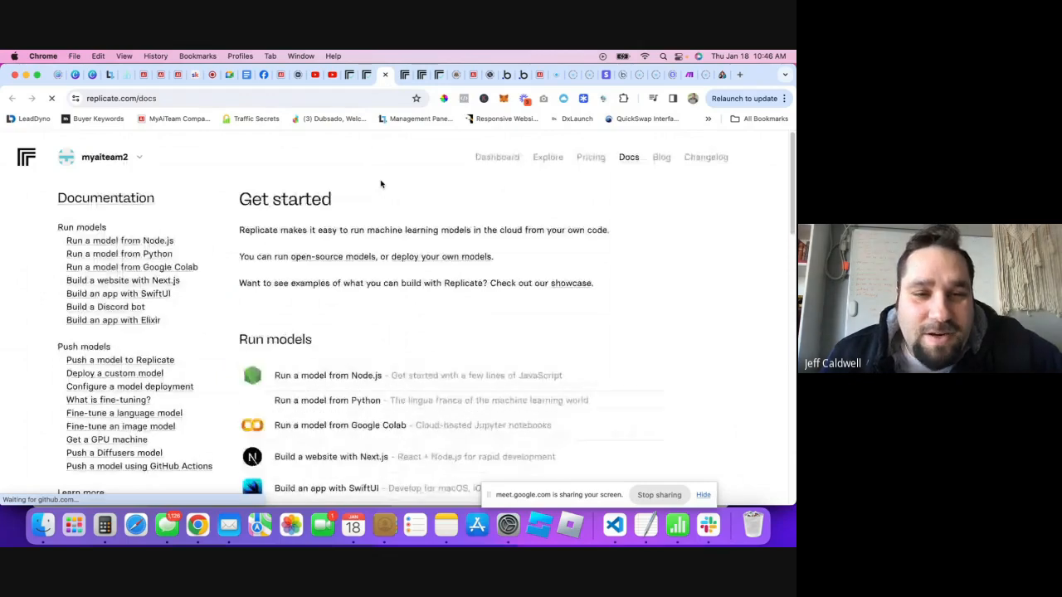
- Read the 'How to run models with the API' section of the How does Replicate work? docs
scroll(202, 263, down, 1)
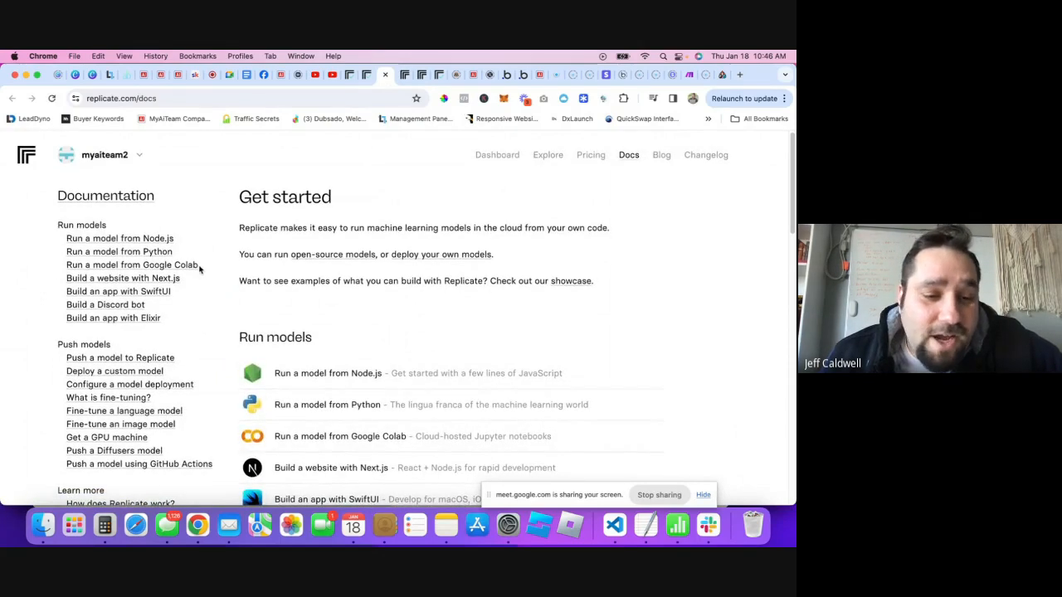
scroll(199, 269, down, 5)
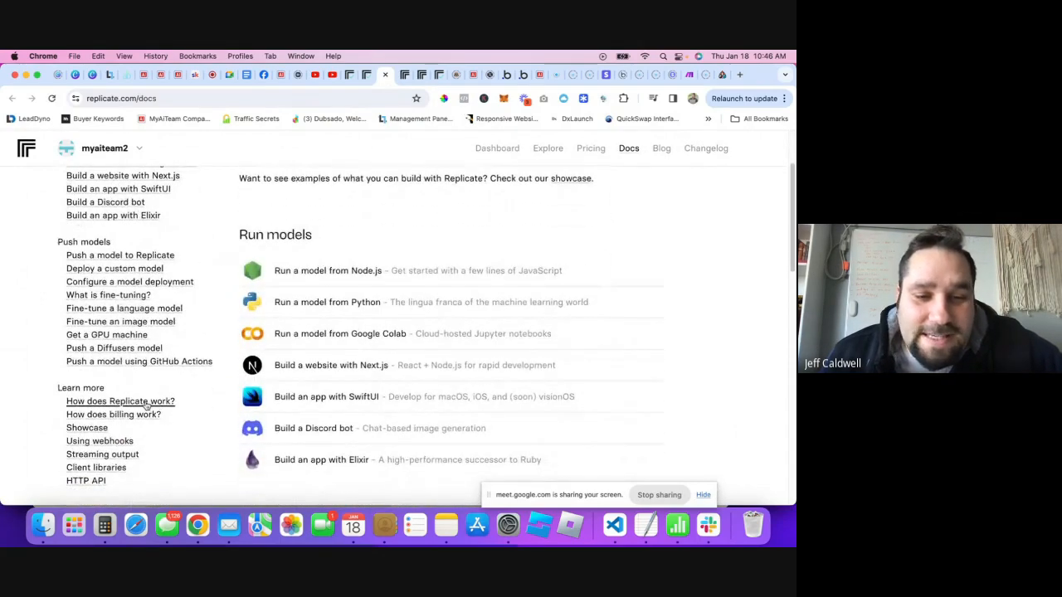
click(146, 402)
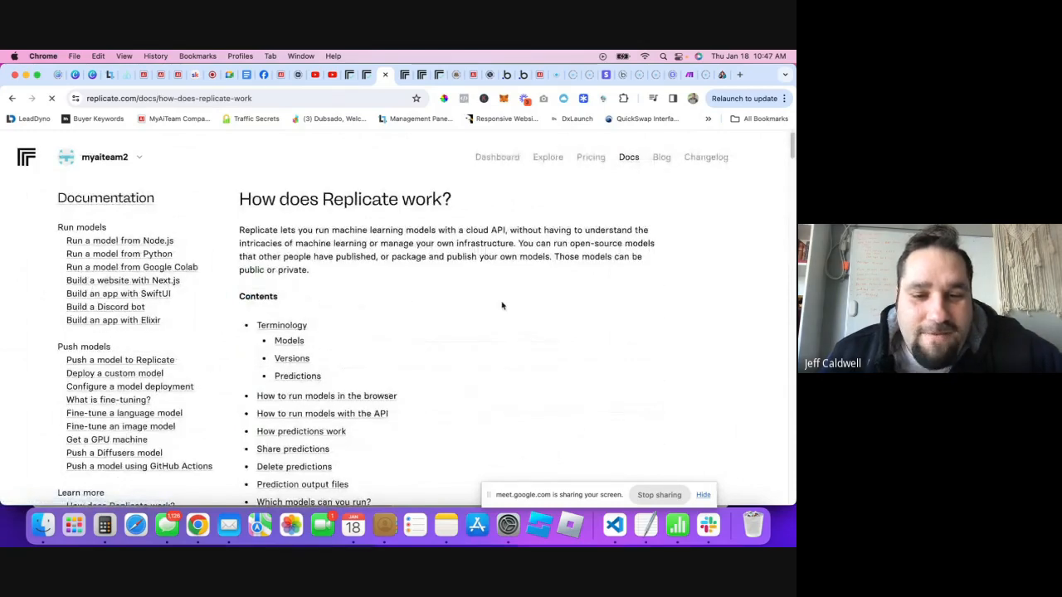
scroll(464, 327, down, 5)
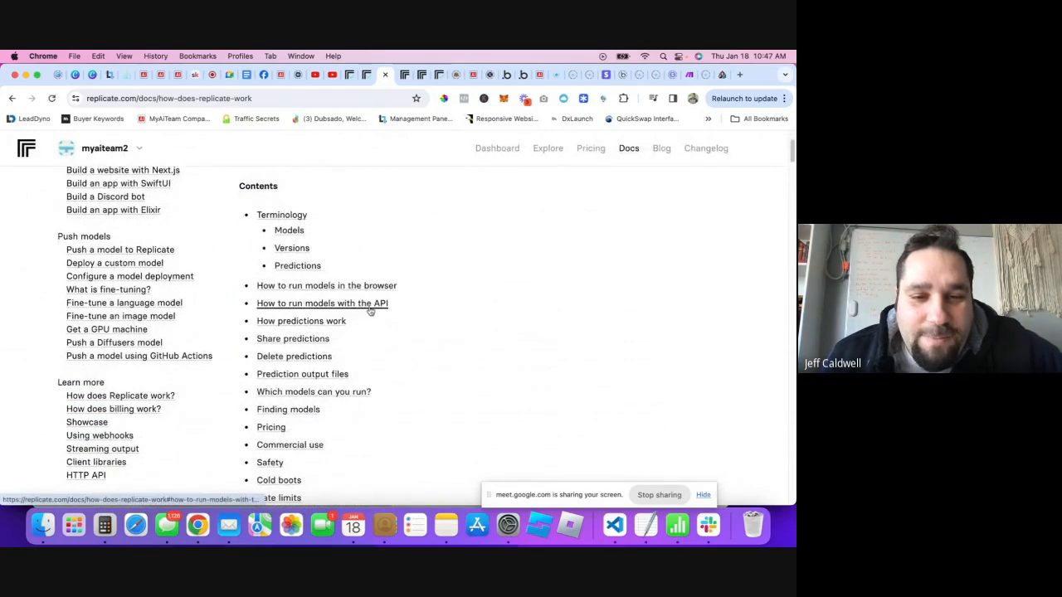
scroll(370, 313, down, 8)
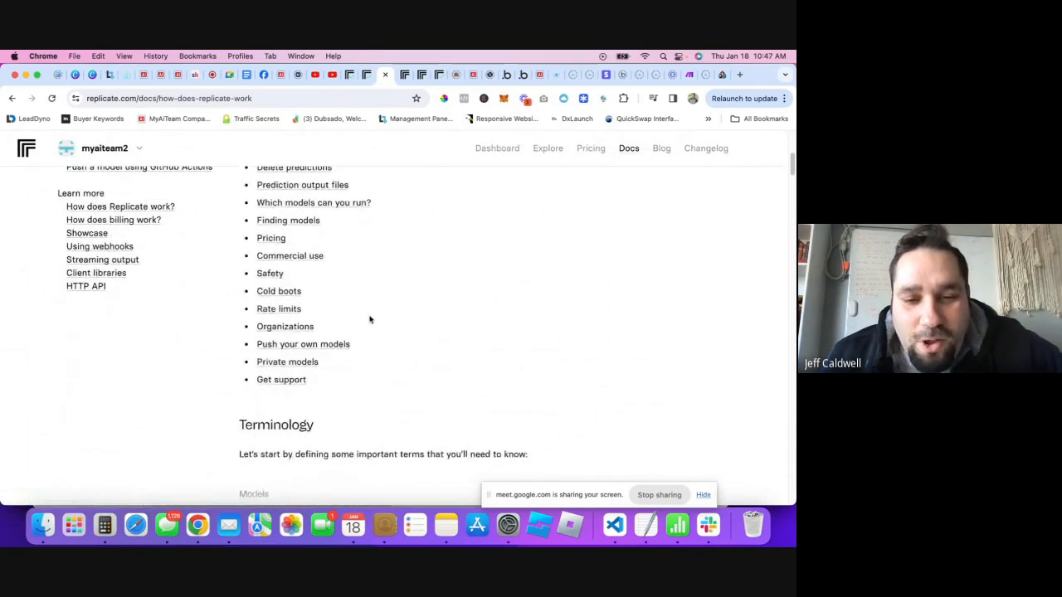
scroll(371, 319, down, 10)
scroll(377, 328, up, 18)
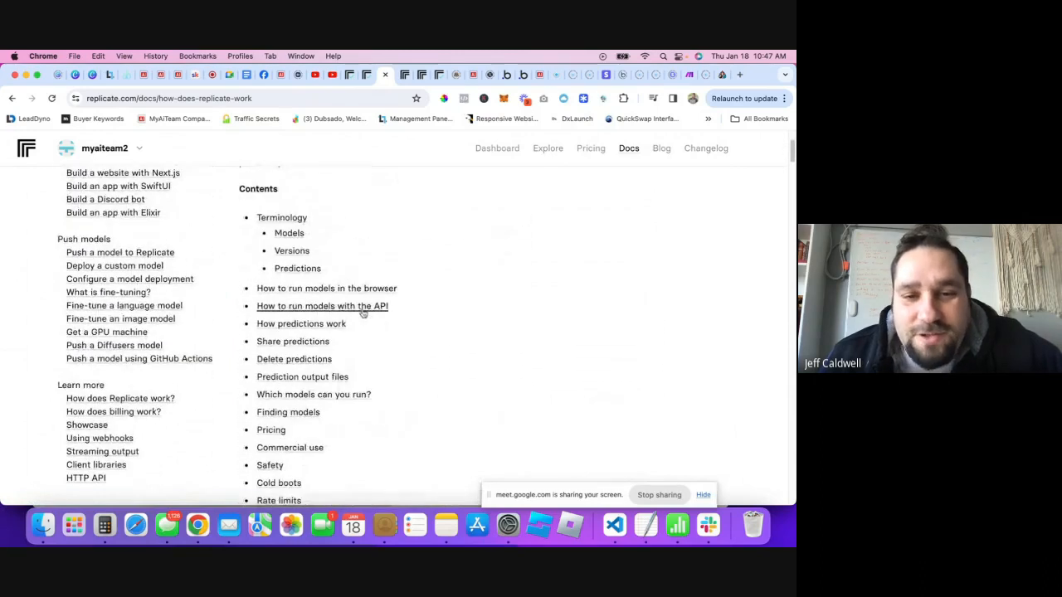
click(362, 310)
scroll(403, 349, down, 7)
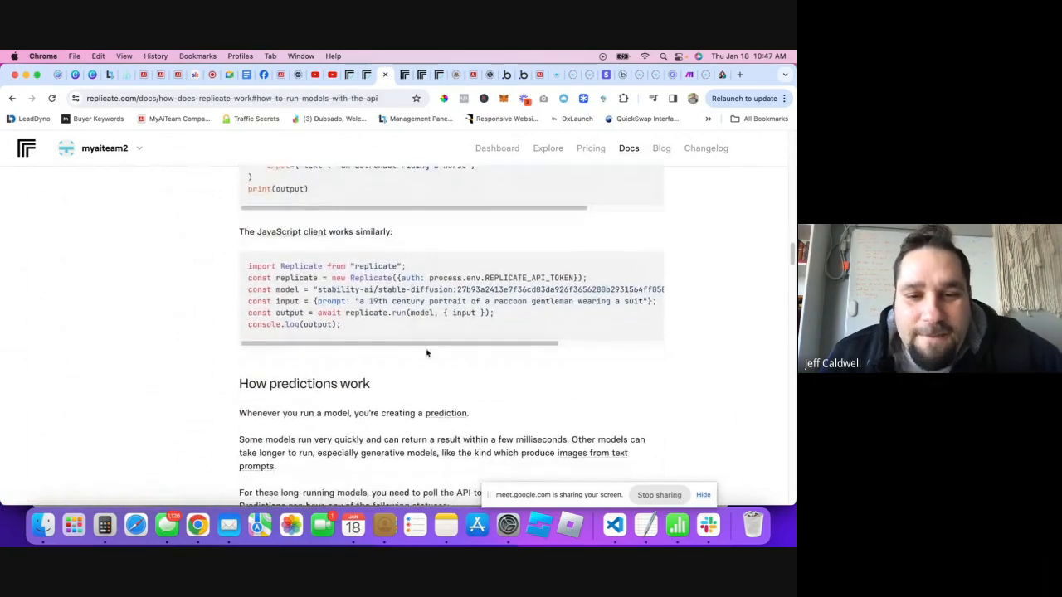
scroll(427, 354, down, 15)
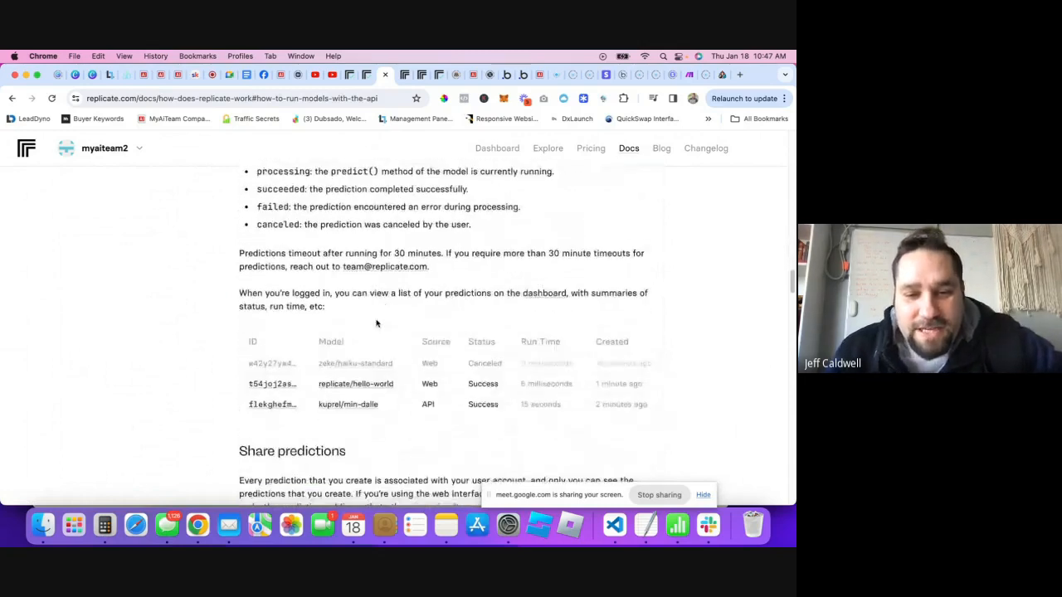
scroll(376, 324, down, 15)
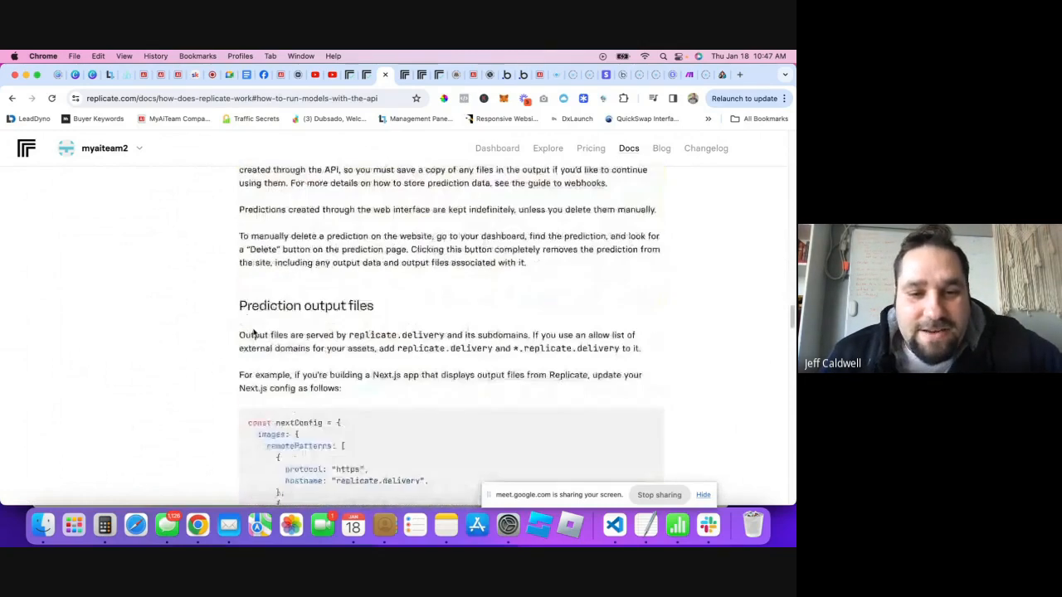
scroll(253, 332, down, 3)
scroll(323, 301, up, 10)
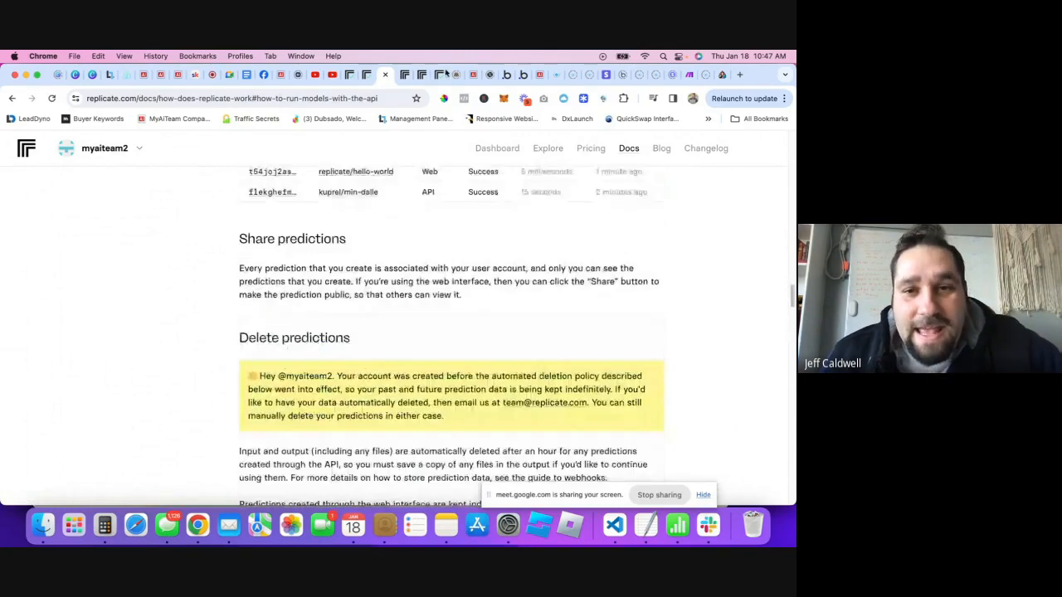
- Check the API tokens and finished prediction pages, then return to Bubble's API Connector
click(395, 75)
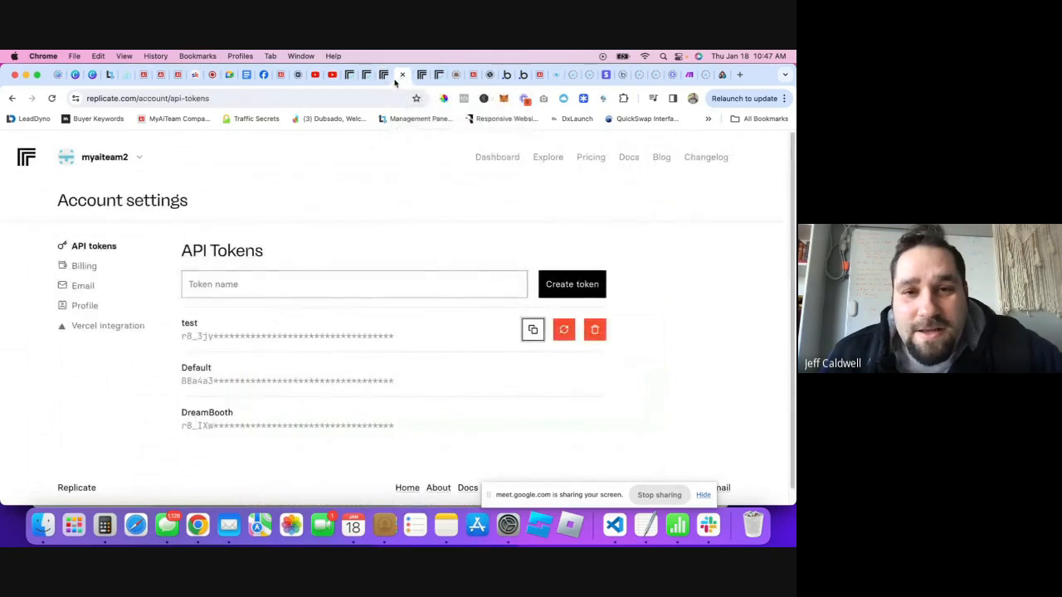
click(366, 75)
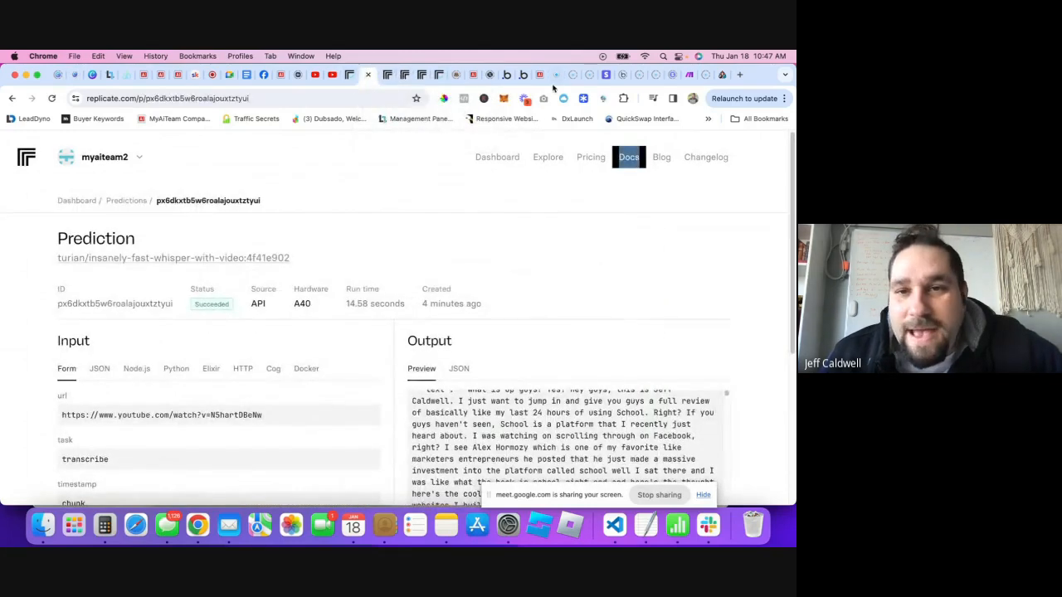
click(510, 74)
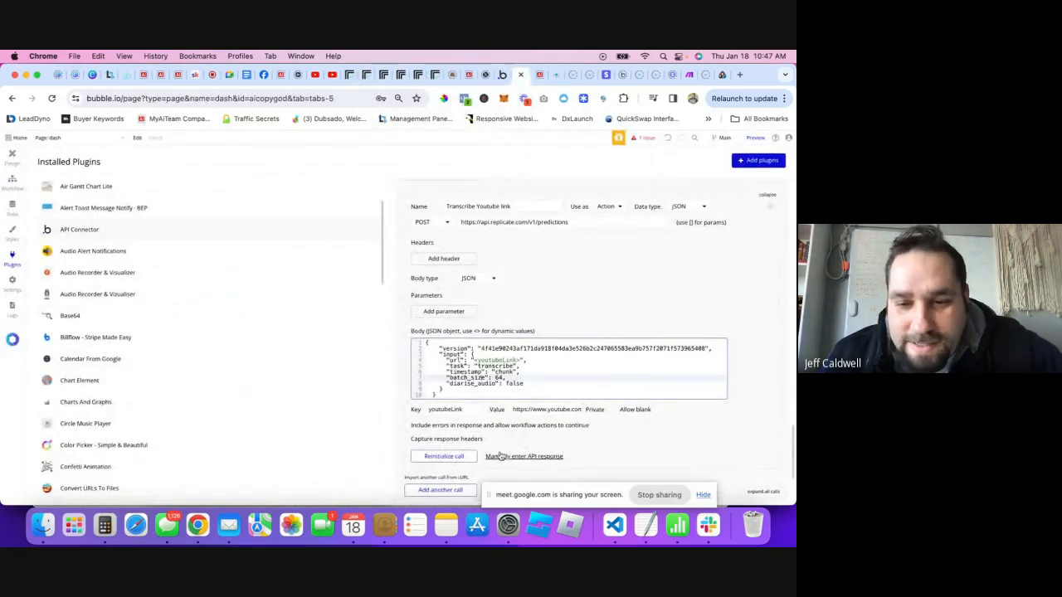
scroll(507, 452, down, 1)
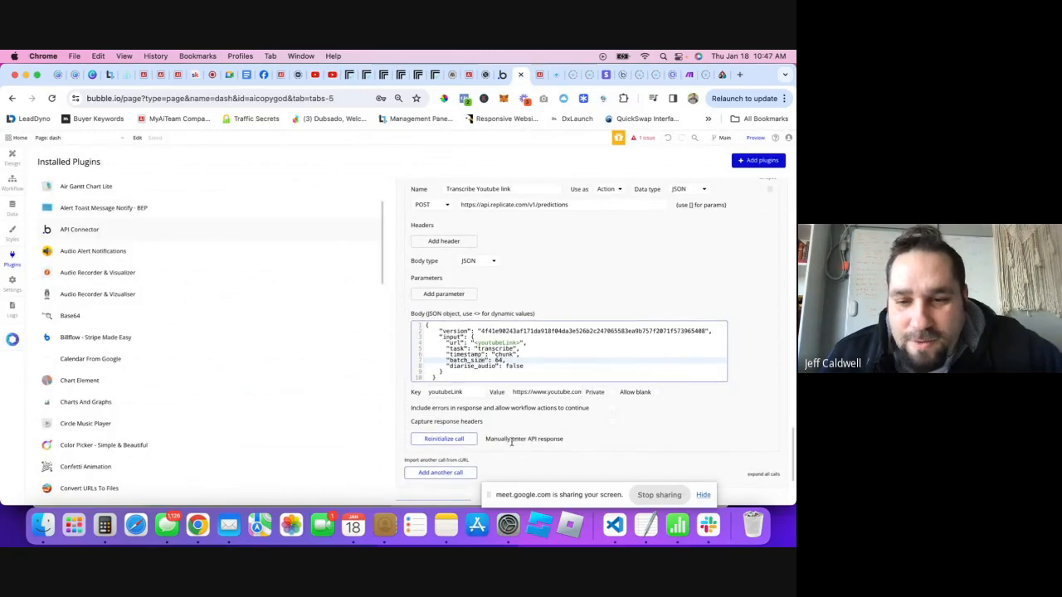
click(539, 440)
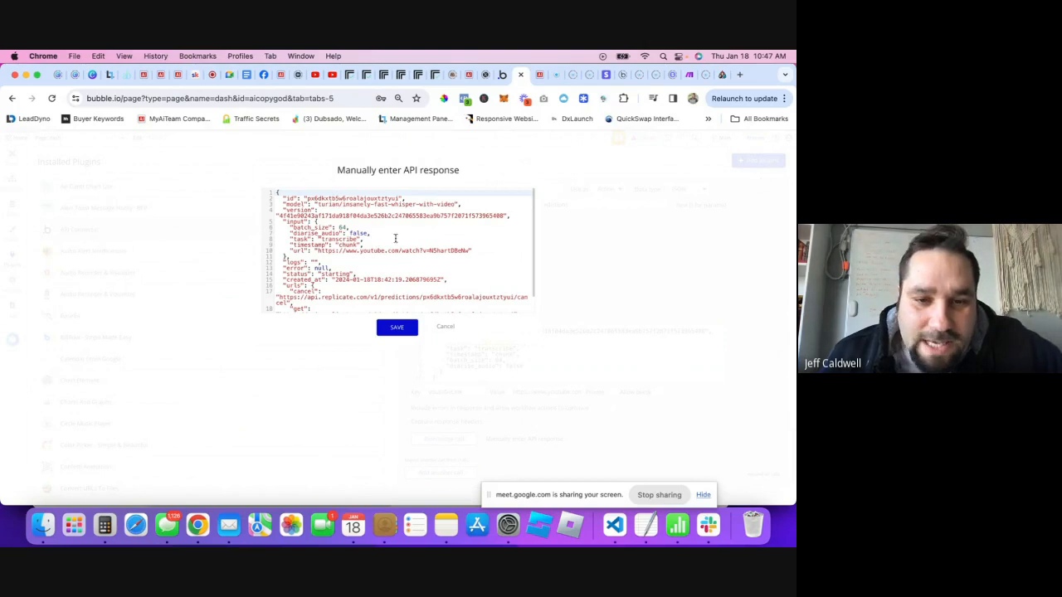
scroll(379, 276, down, 2)
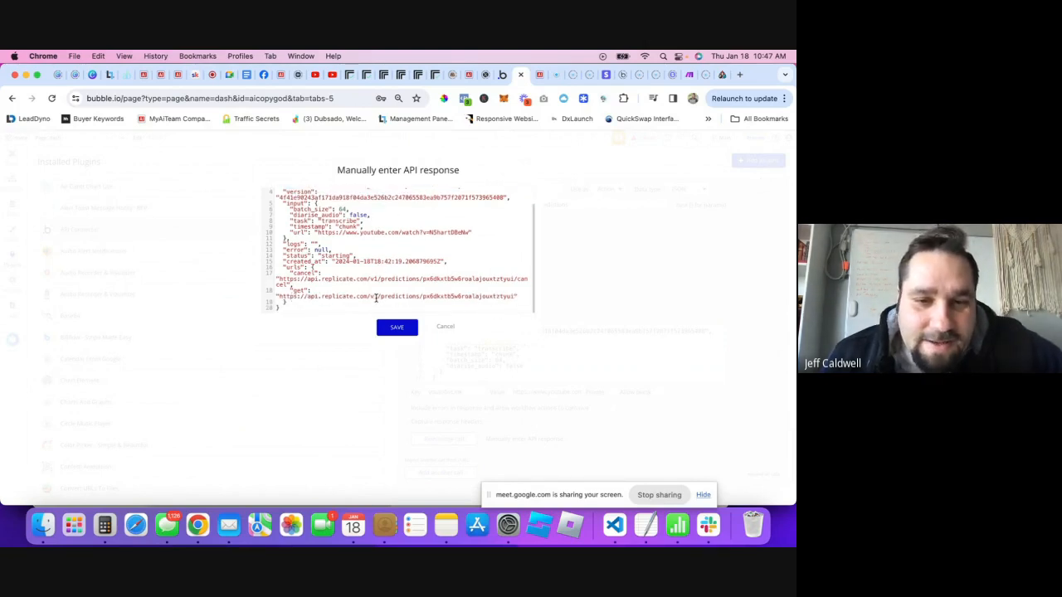
click(376, 299)
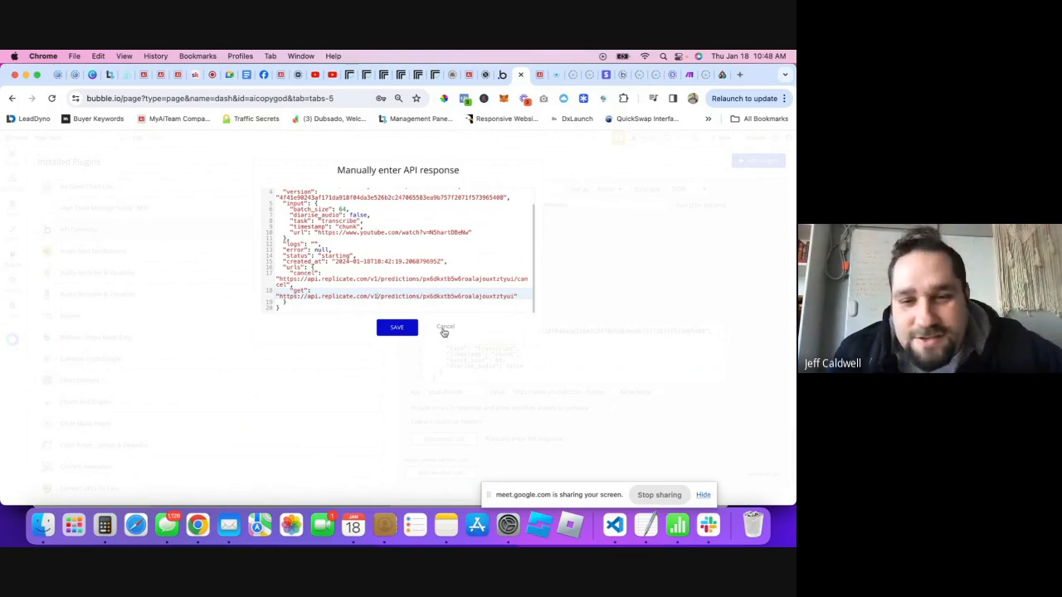
click(445, 329)
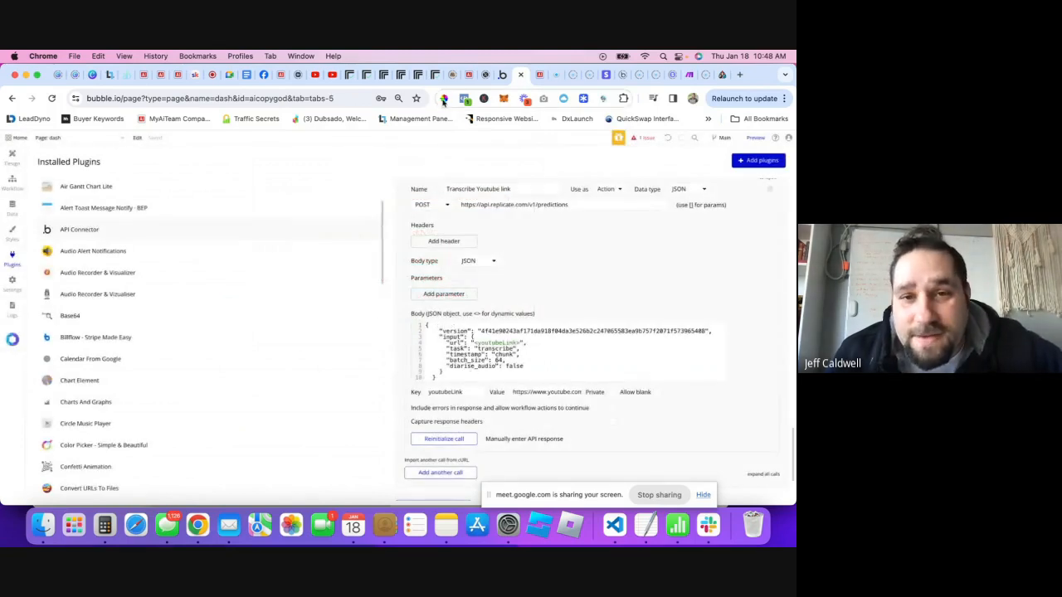
- Find the Stability Ai Images API in the API Connector list and expand it
scroll(519, 308, up, 5)
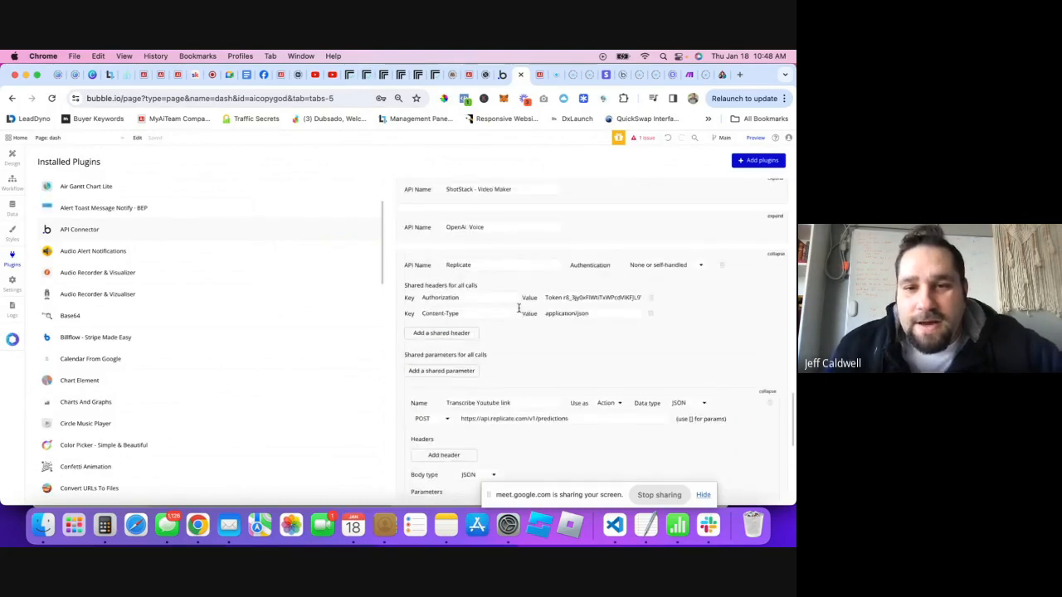
scroll(519, 307, up, 5)
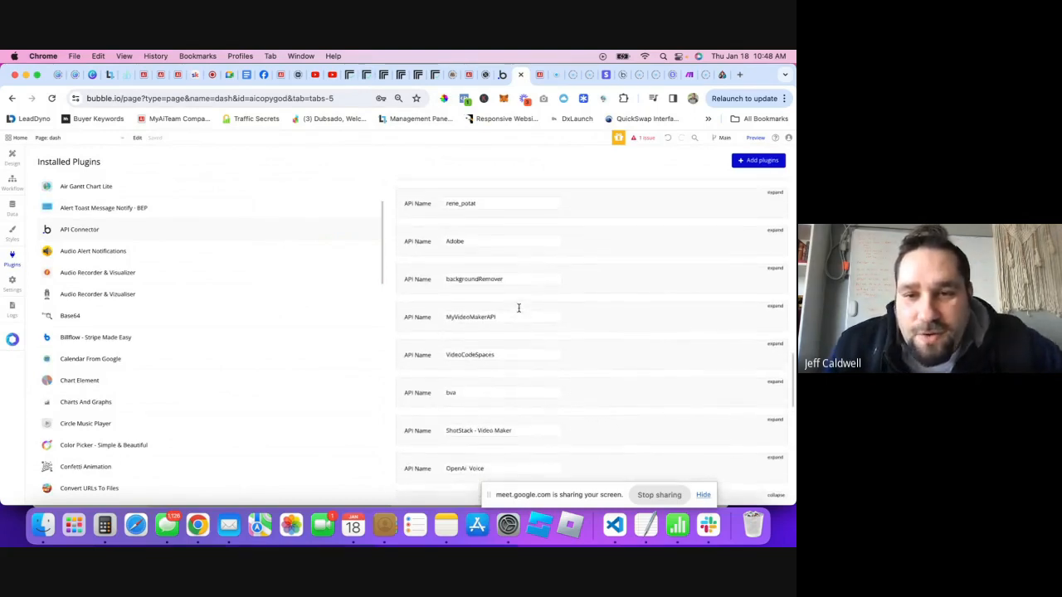
scroll(538, 296, up, 10)
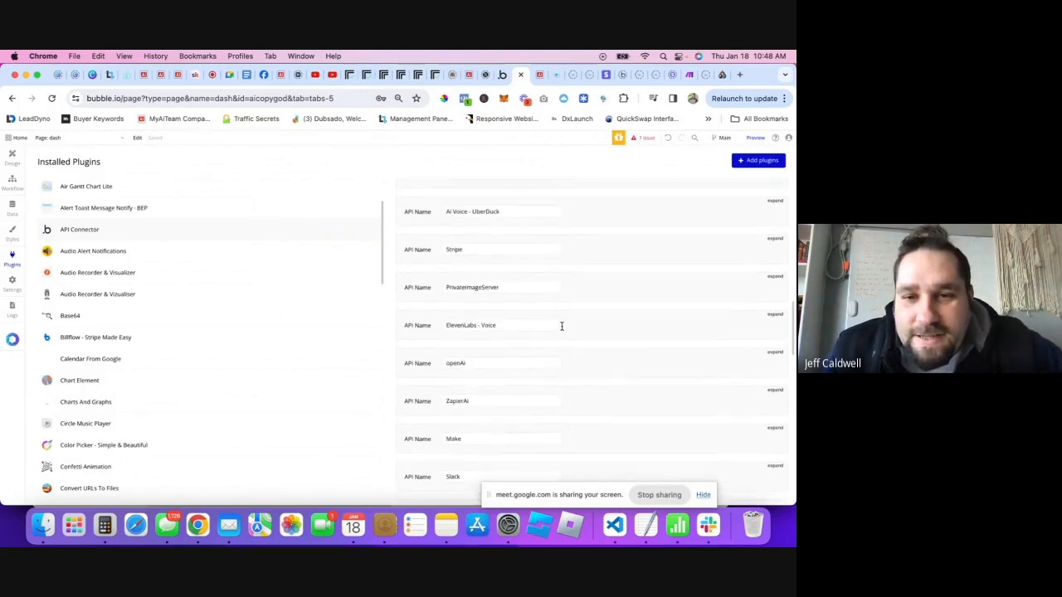
scroll(561, 324, up, 10)
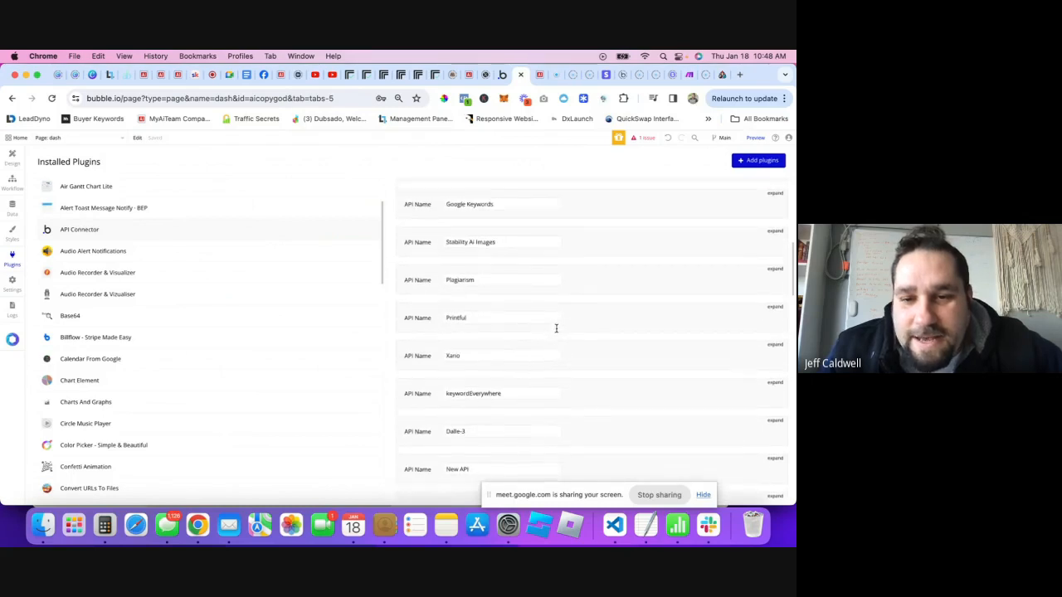
scroll(560, 336, up, 5)
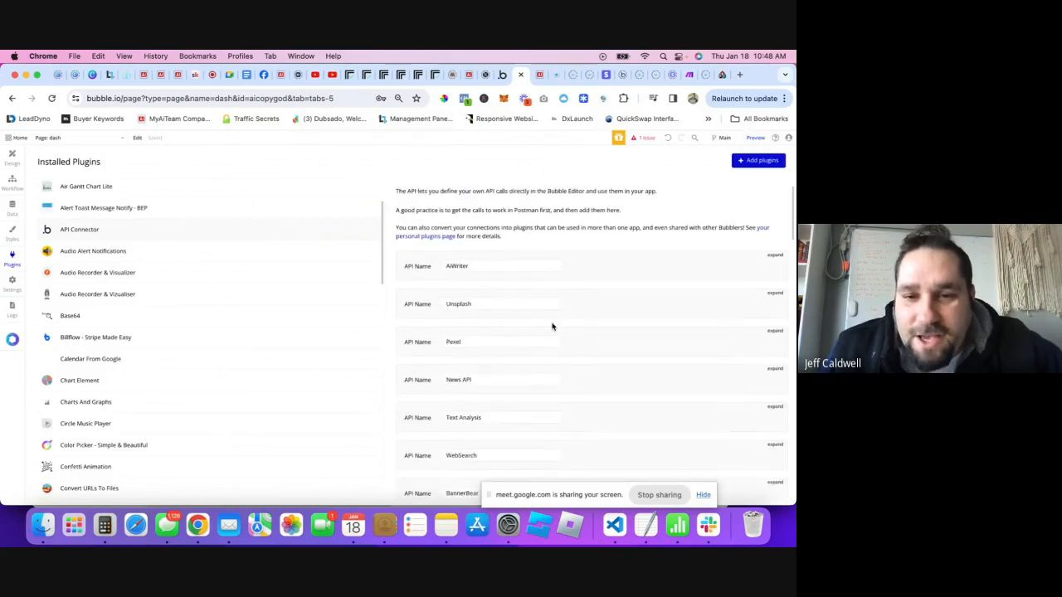
scroll(567, 353, down, 5)
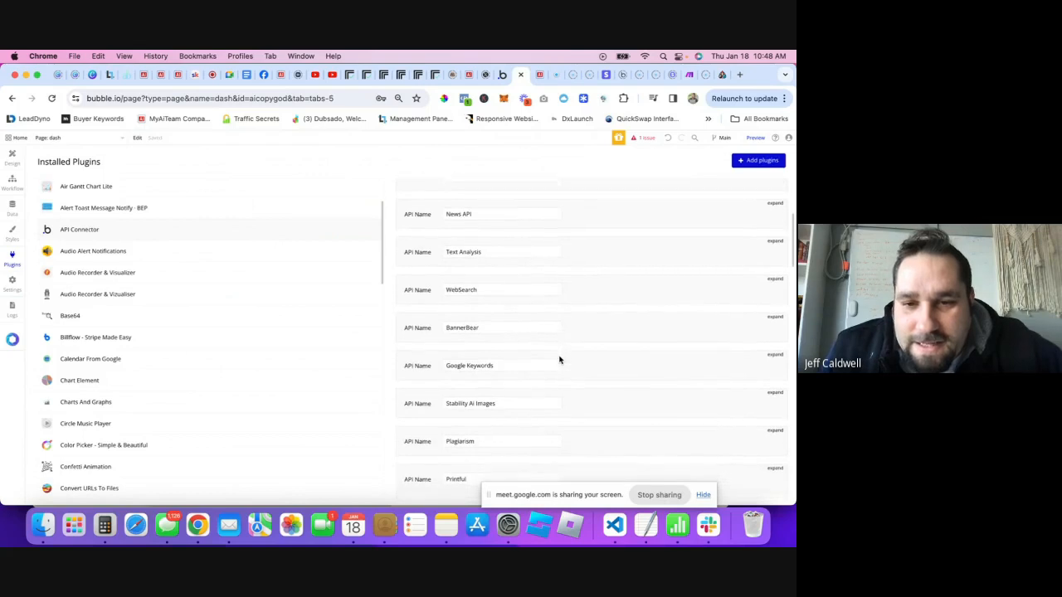
scroll(559, 359, down, 1)
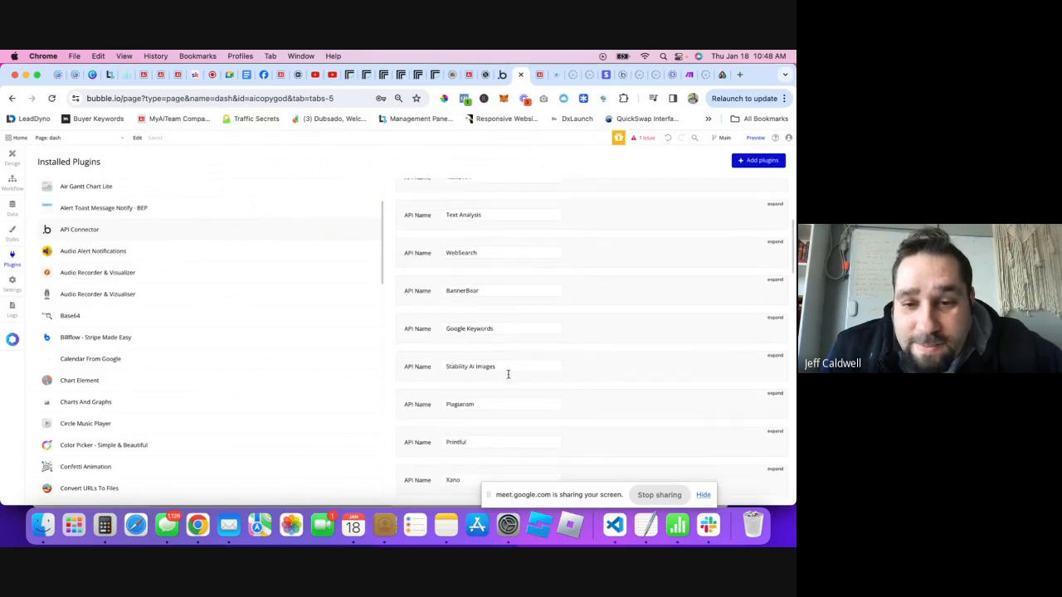
click(776, 357)
scroll(652, 398, down, 10)
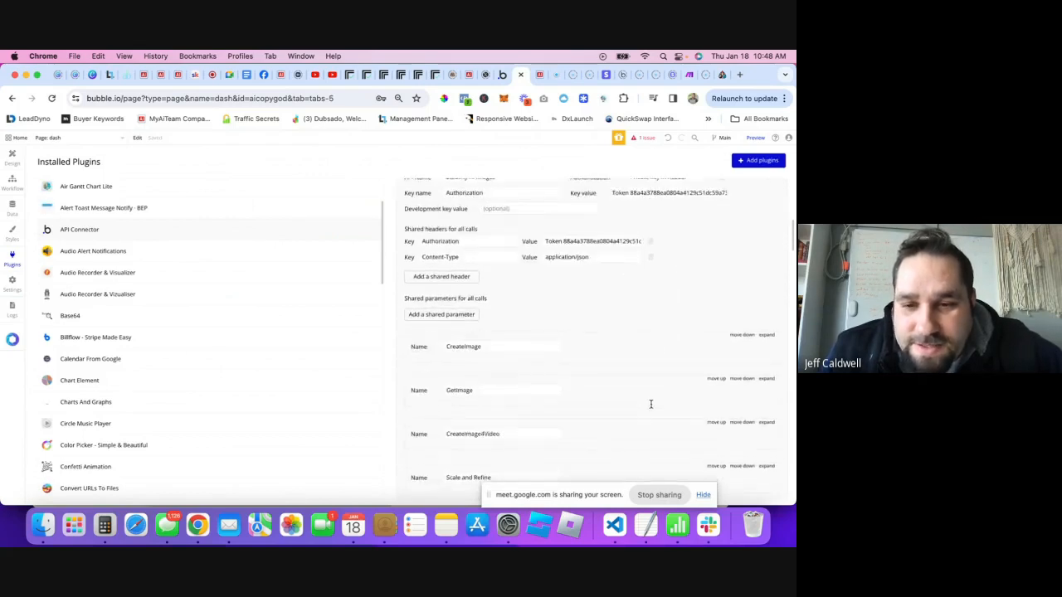
scroll(673, 361, down, 2)
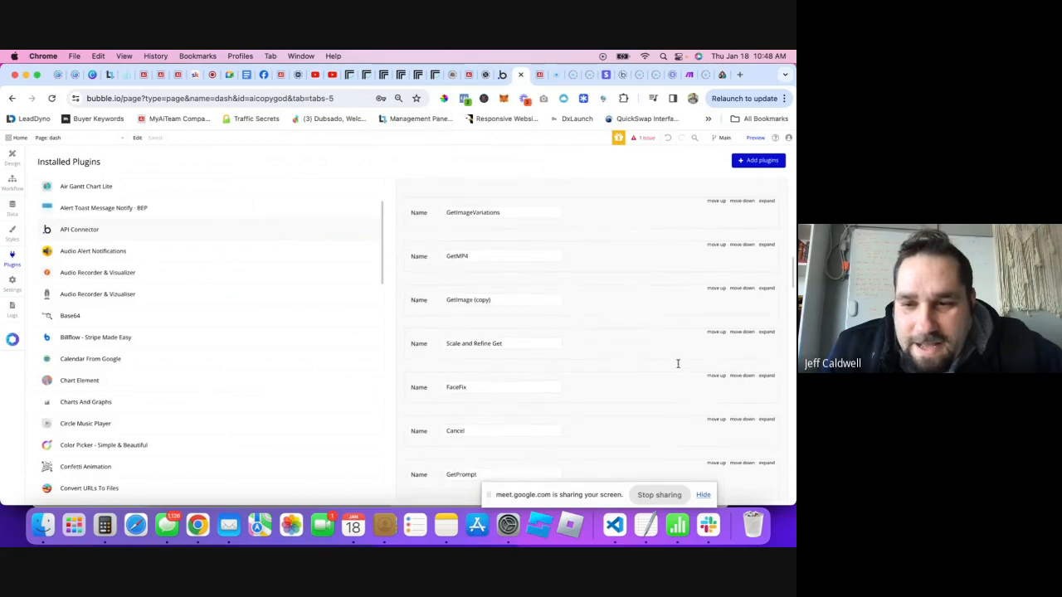
- Expand the Scale and Refine Get call and scroll through its listed calls
click(766, 330)
scroll(601, 370, down, 2)
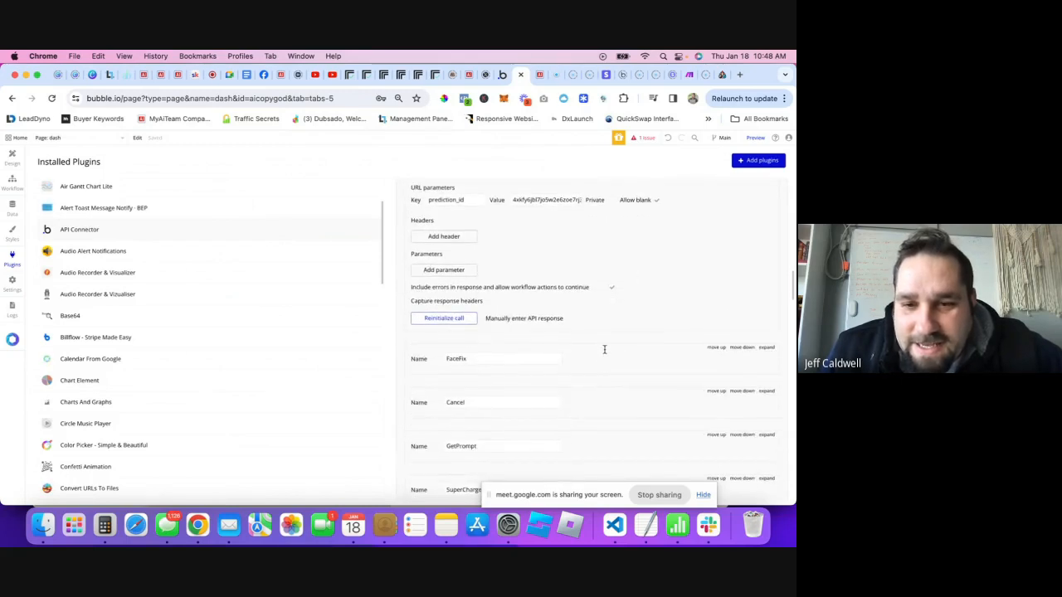
scroll(621, 332, down, 10)
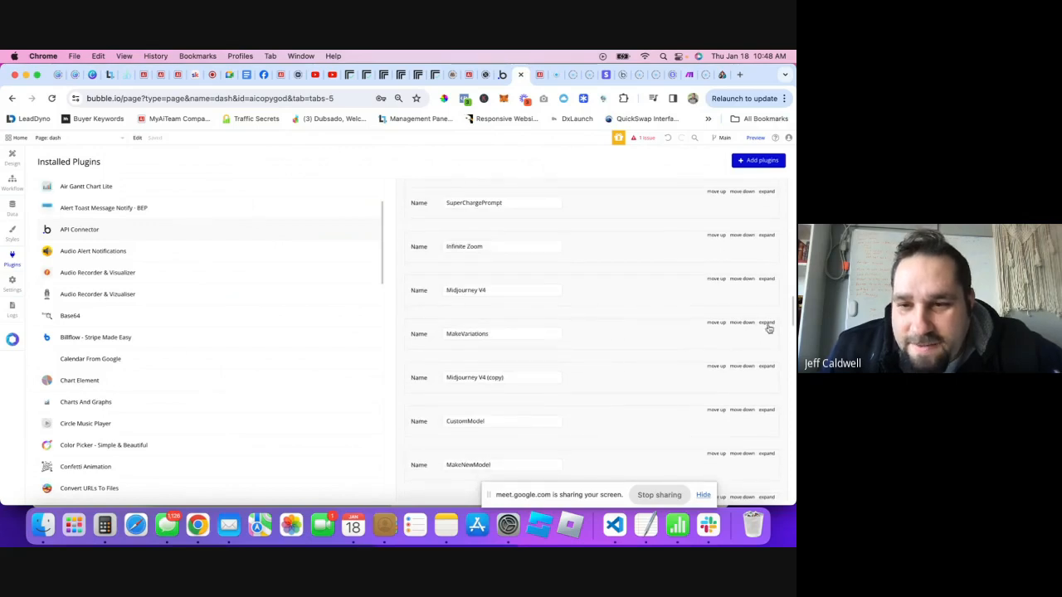
scroll(697, 341, down, 5)
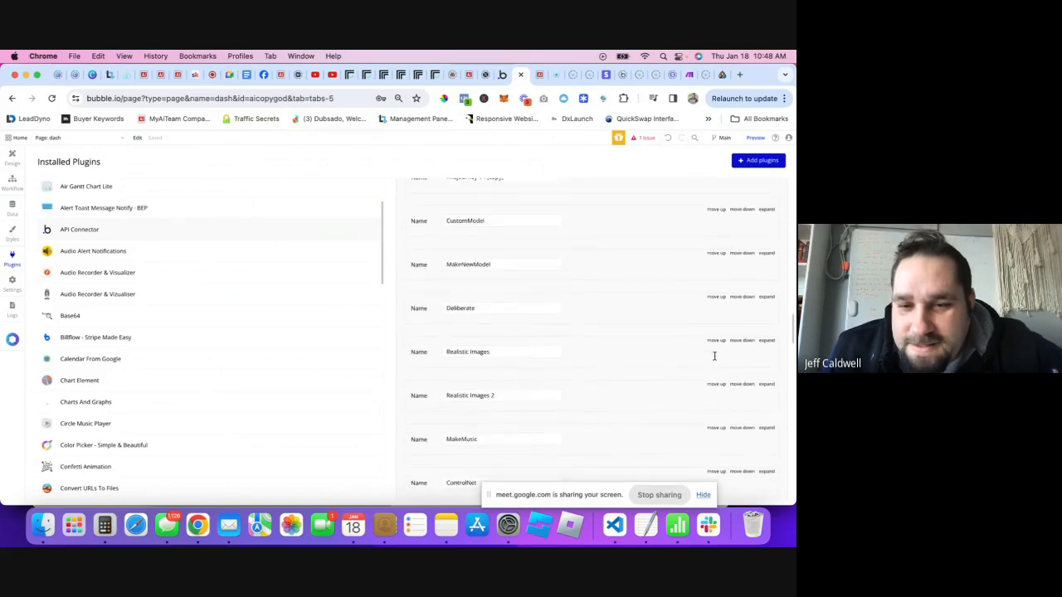
scroll(716, 355, down, 1)
- Expand the Realistic Images call and copy its webhook and webhook_events_filter lines from the JSON body
click(766, 327)
scroll(519, 449, down, 3)
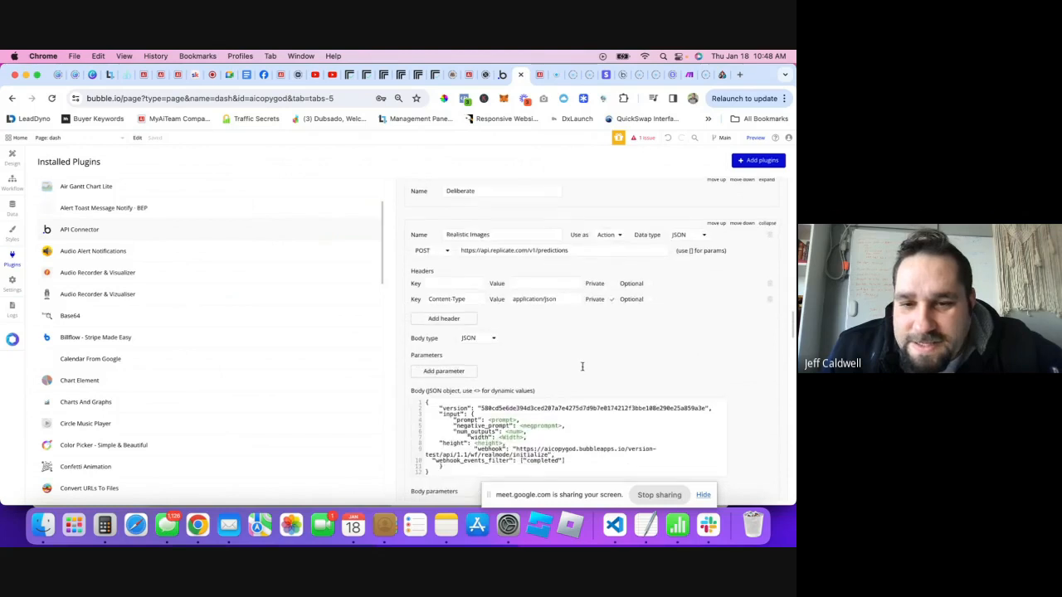
scroll(519, 449, down, 2)
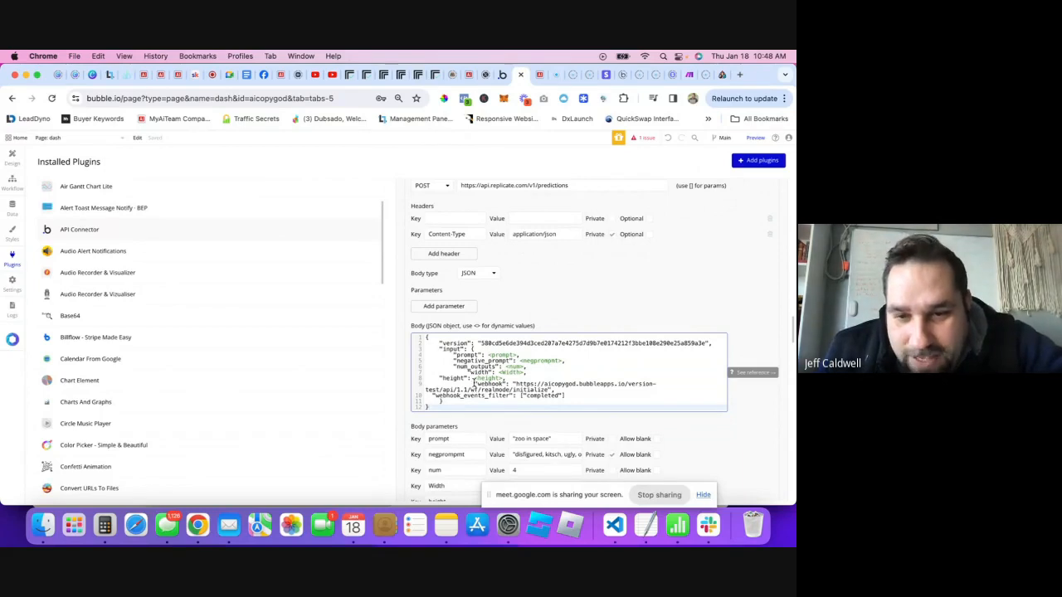
drag(473, 383, 545, 396)
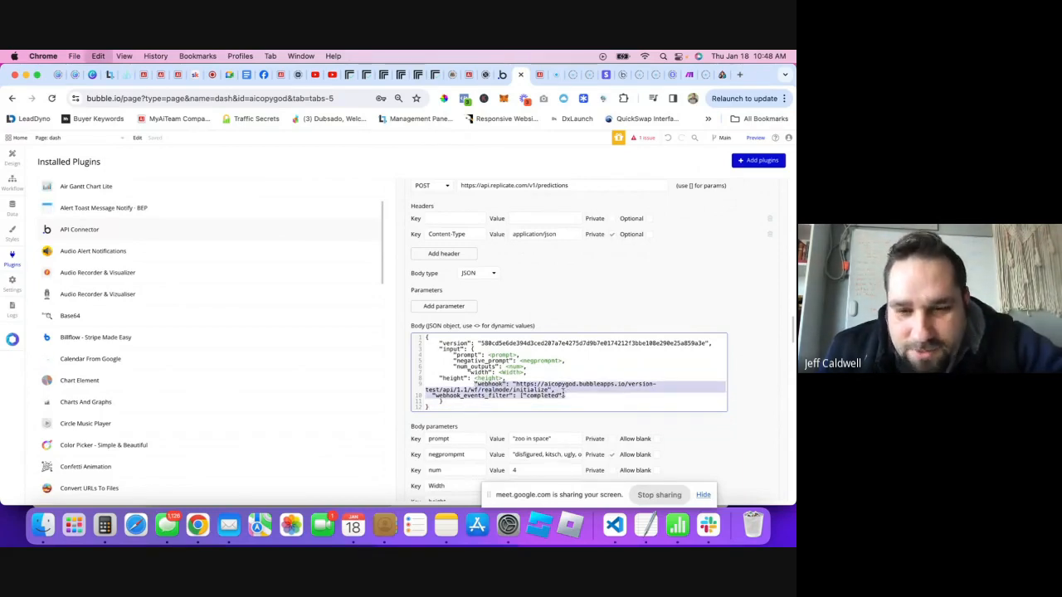
scroll(595, 399, down, 3)
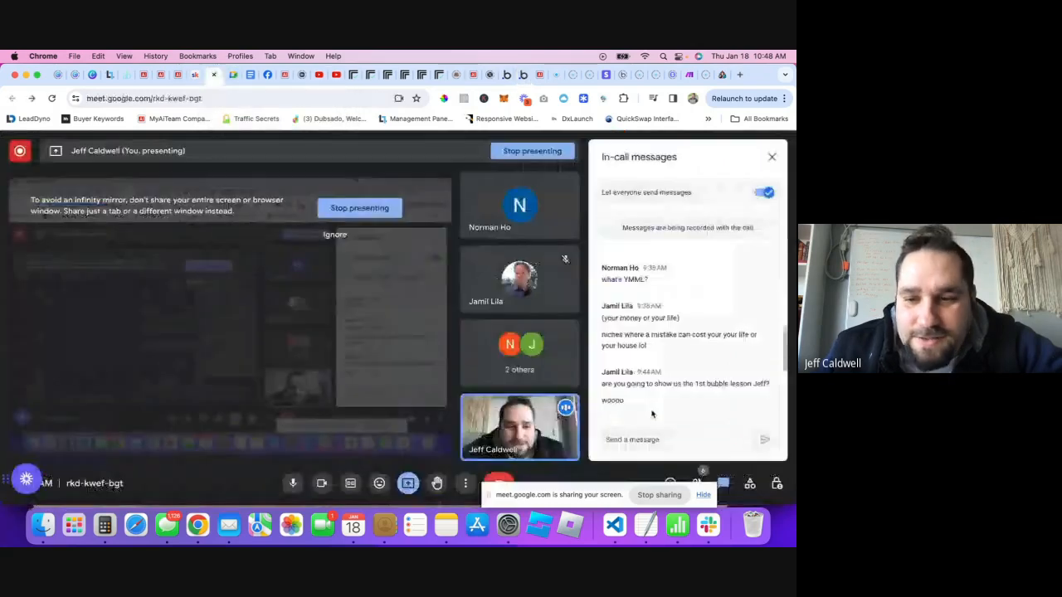
- Paste the copied webhook snippet into the Google Meet chat and send it
click(213, 82)
click(647, 443)
key(super+v)
key(Return)
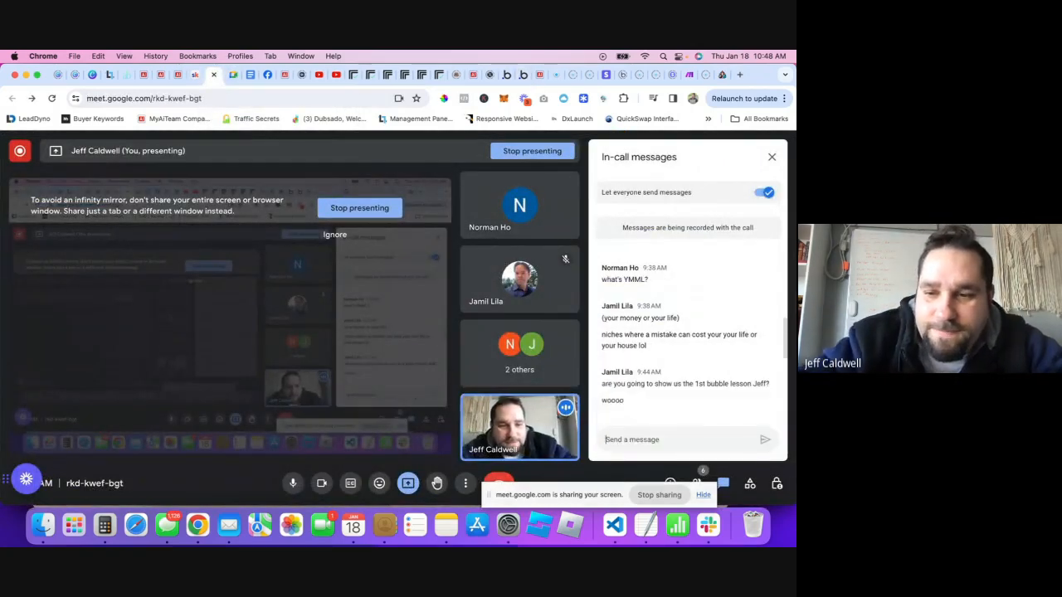
click(368, 79)
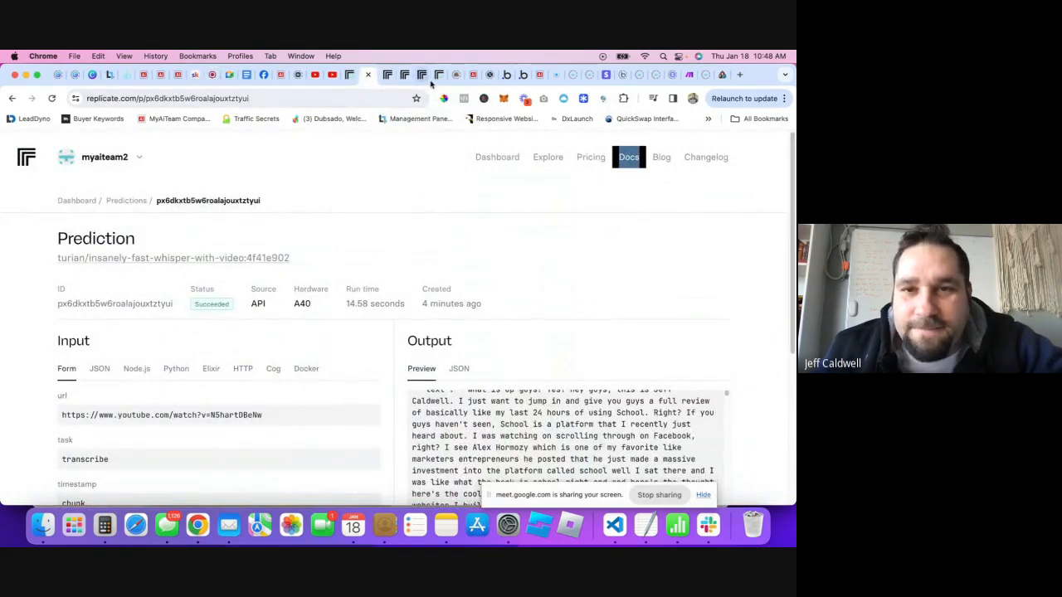
- Paste the webhook and webhook_events_filter lines after diarise_audio's false, each on its own indented line
click(508, 80)
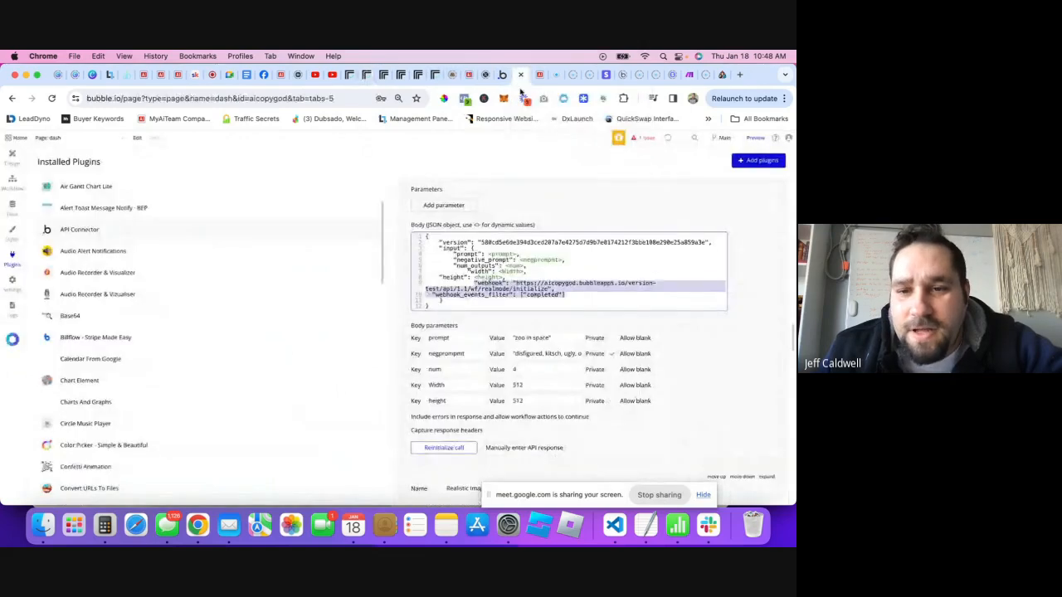
scroll(499, 296, down, 1)
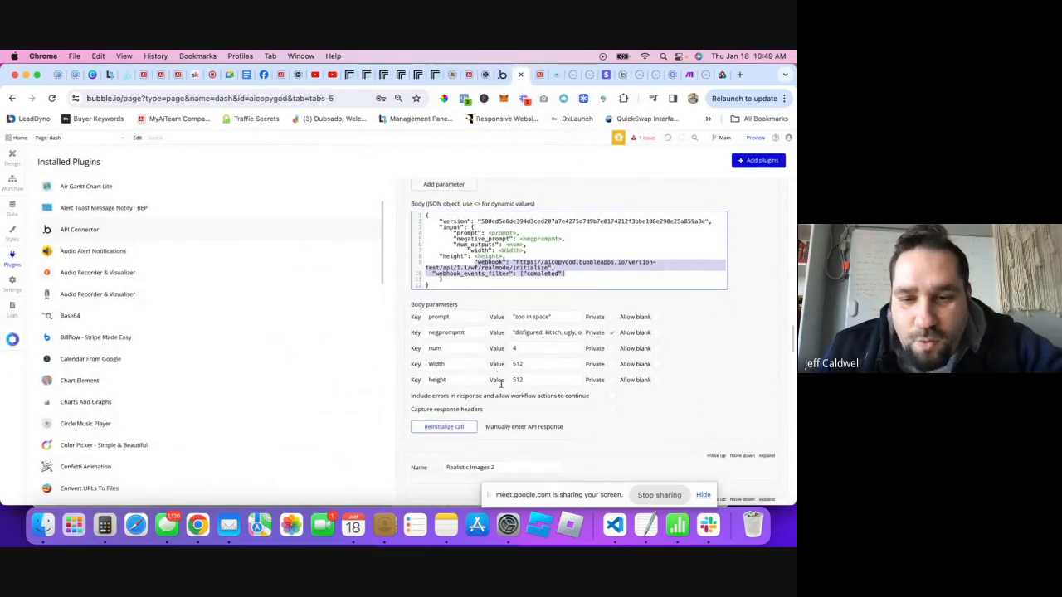
scroll(505, 272, up, 15)
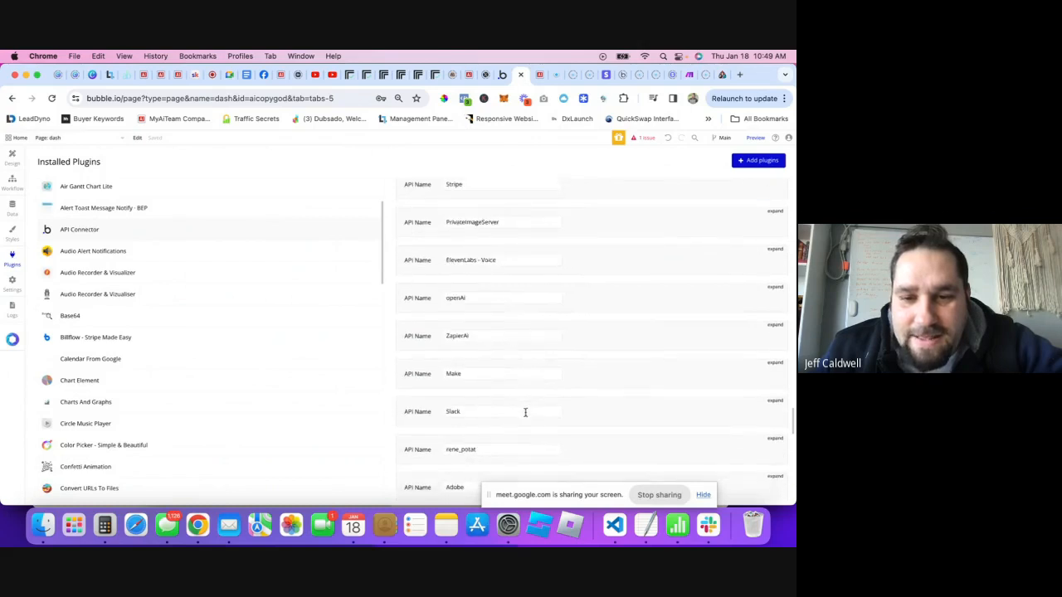
scroll(533, 391, down, 7)
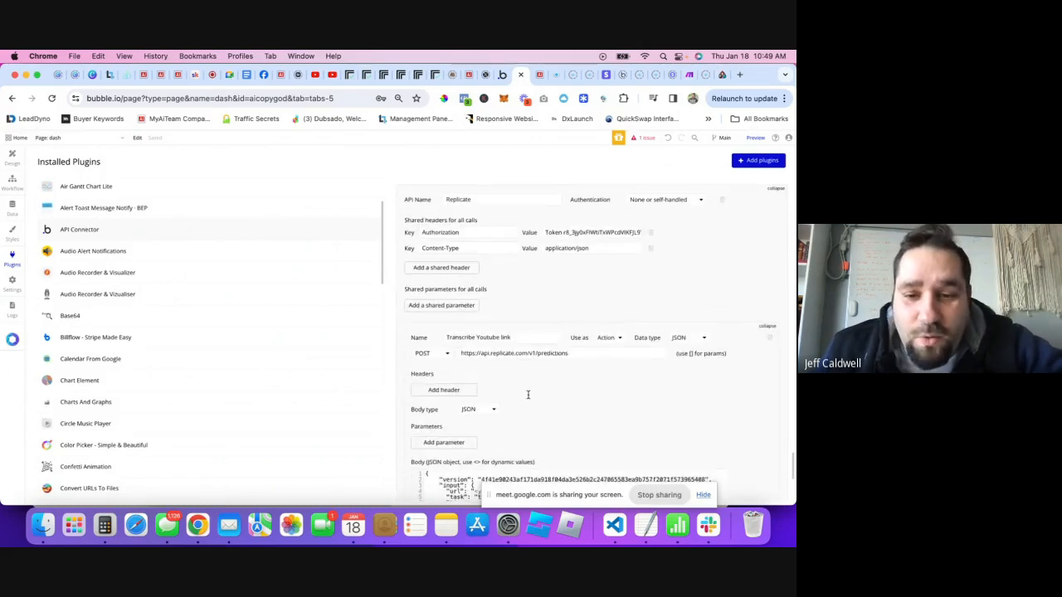
click(536, 418)
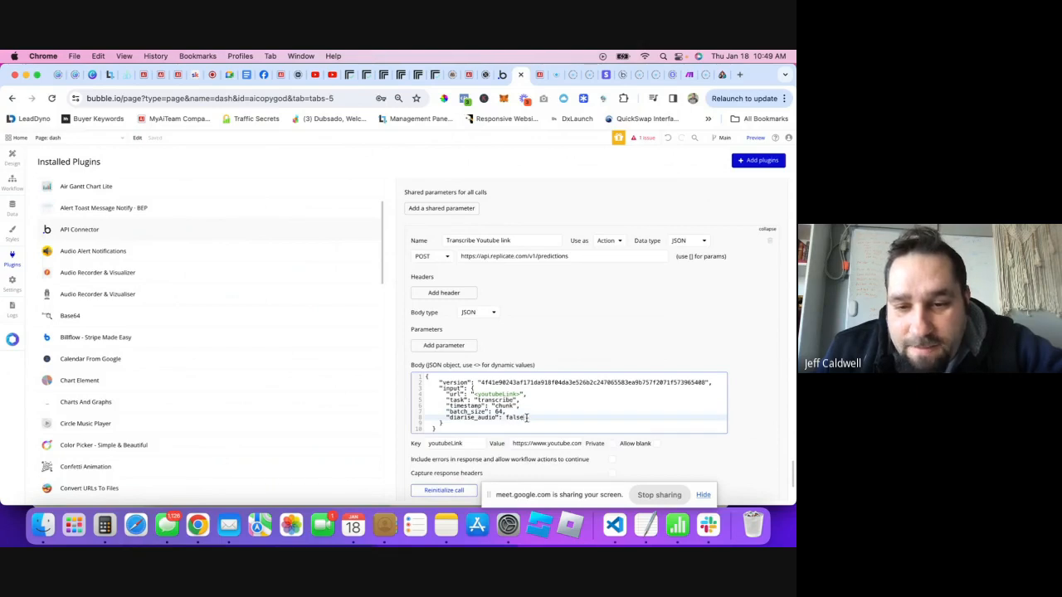
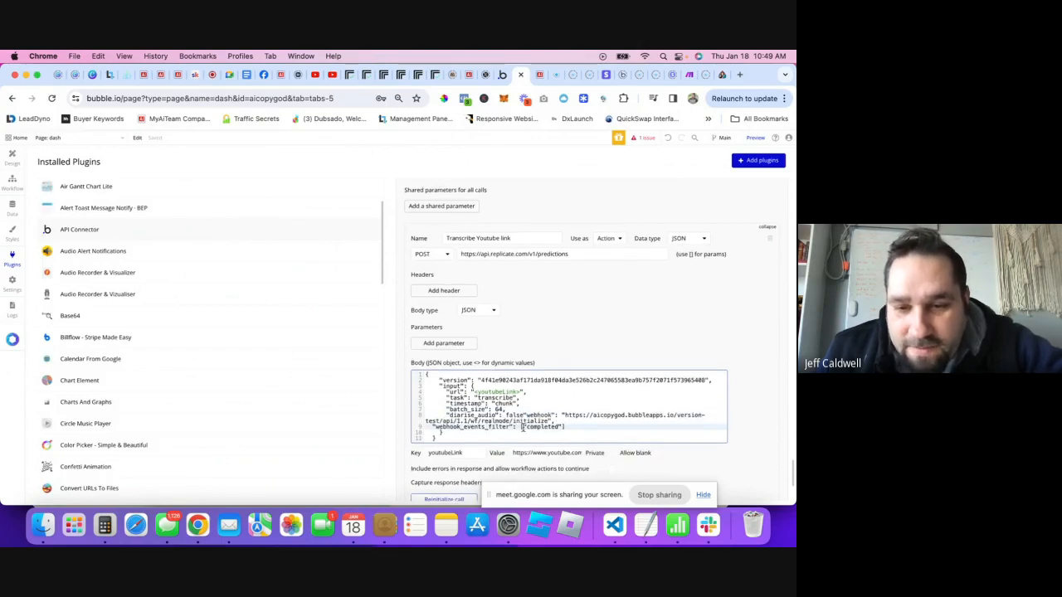
click(524, 415)
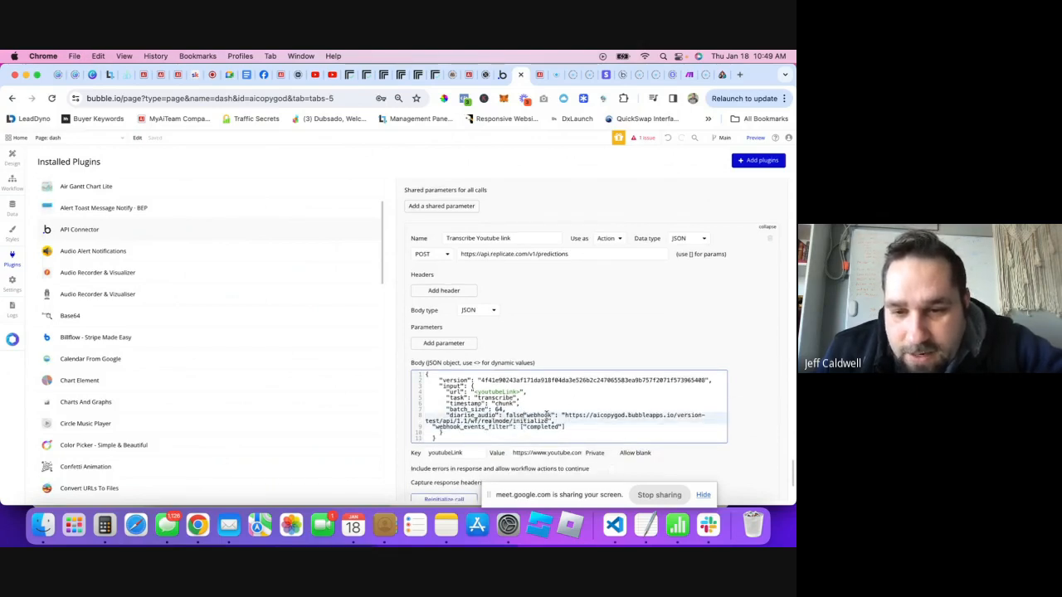
key(Return)
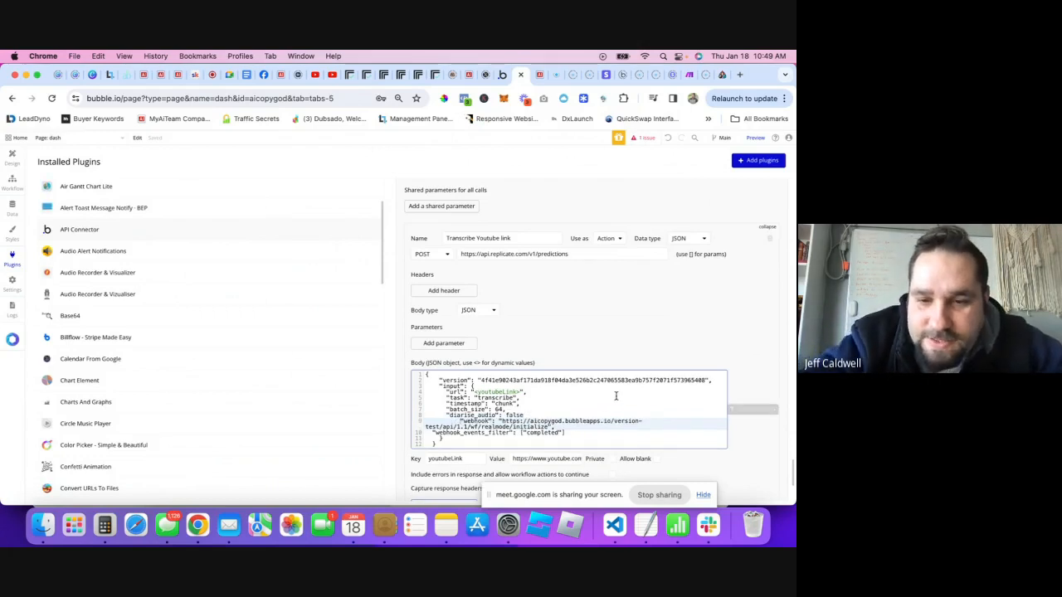
key(BackSpace)
key(BackSpace)
key(BackSpace)
key(BackSpace)
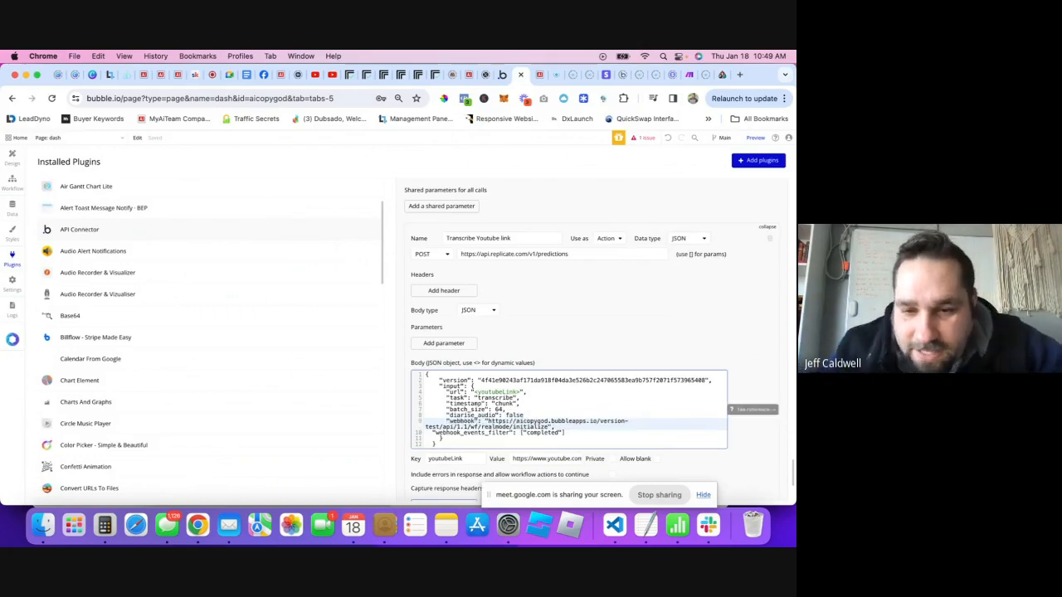
click(433, 433)
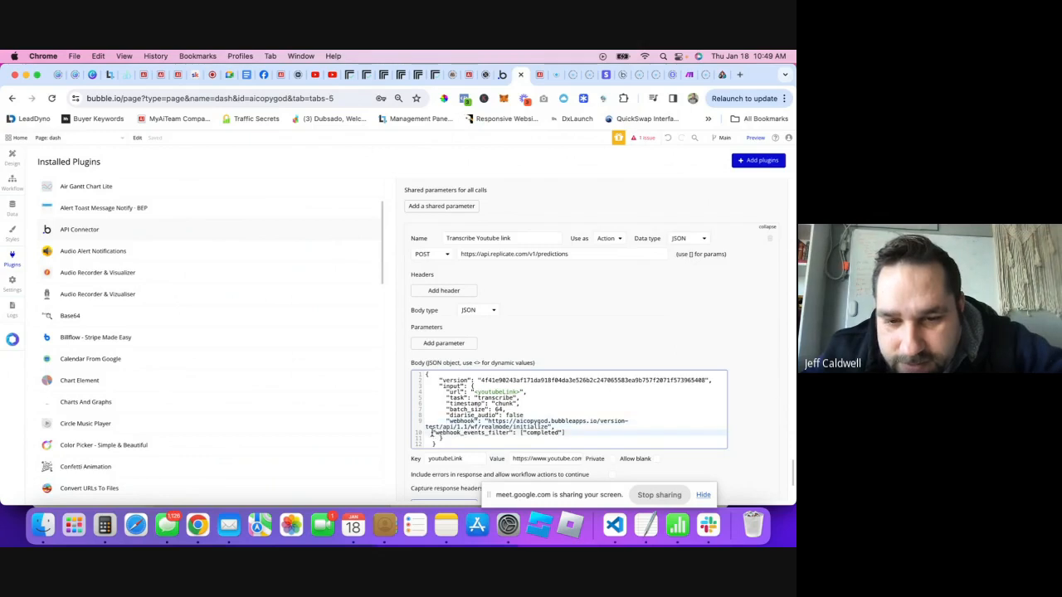
key(Tab)
key(Tab)
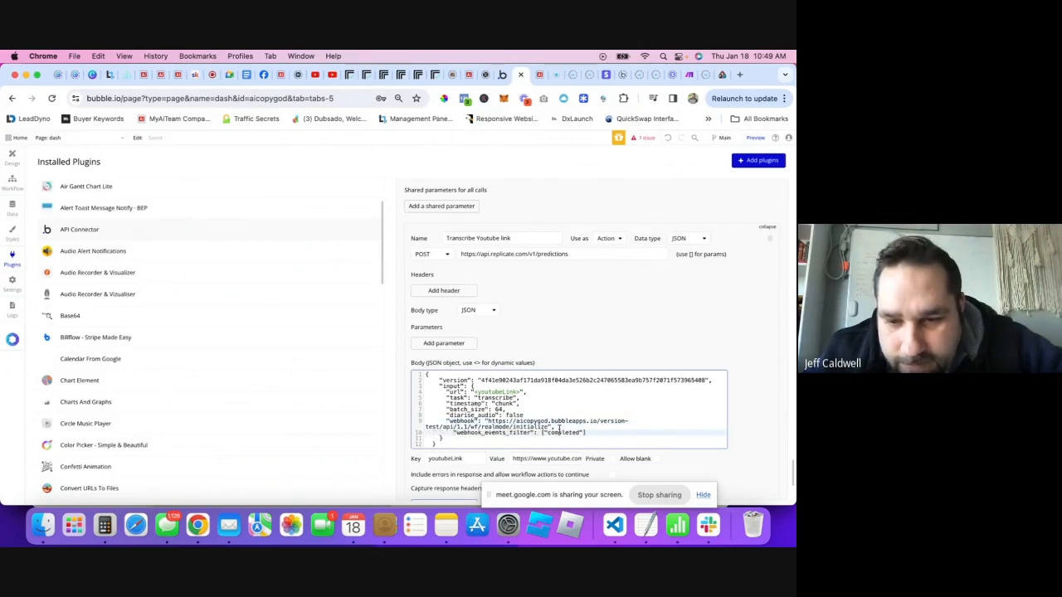
- Select and inspect the webhook URL pointing to the app's realmode/initialize workflow
scroll(560, 428, down, 3)
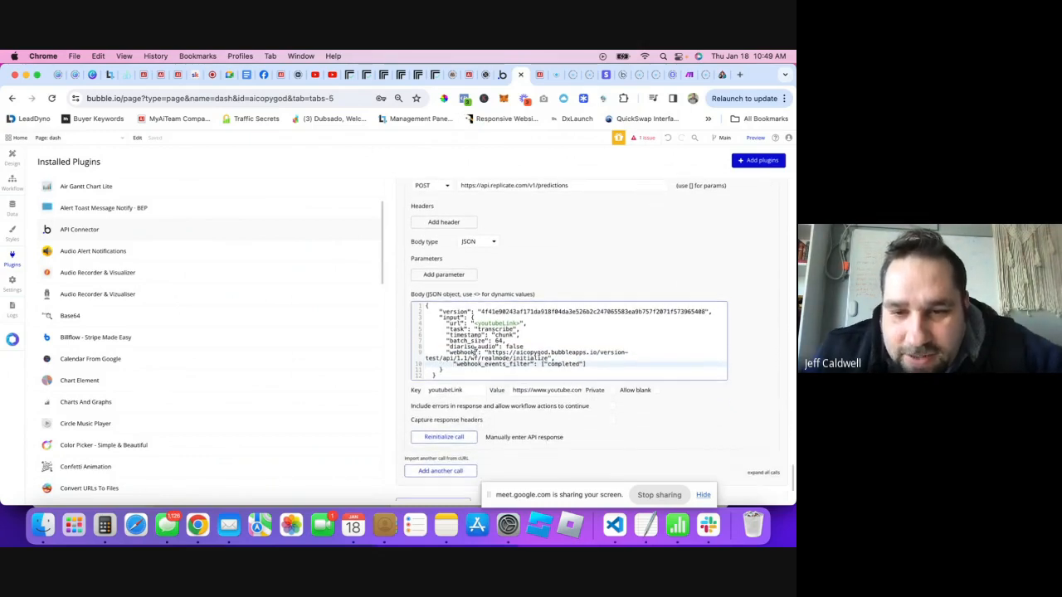
click(452, 353)
drag(445, 349, 486, 353)
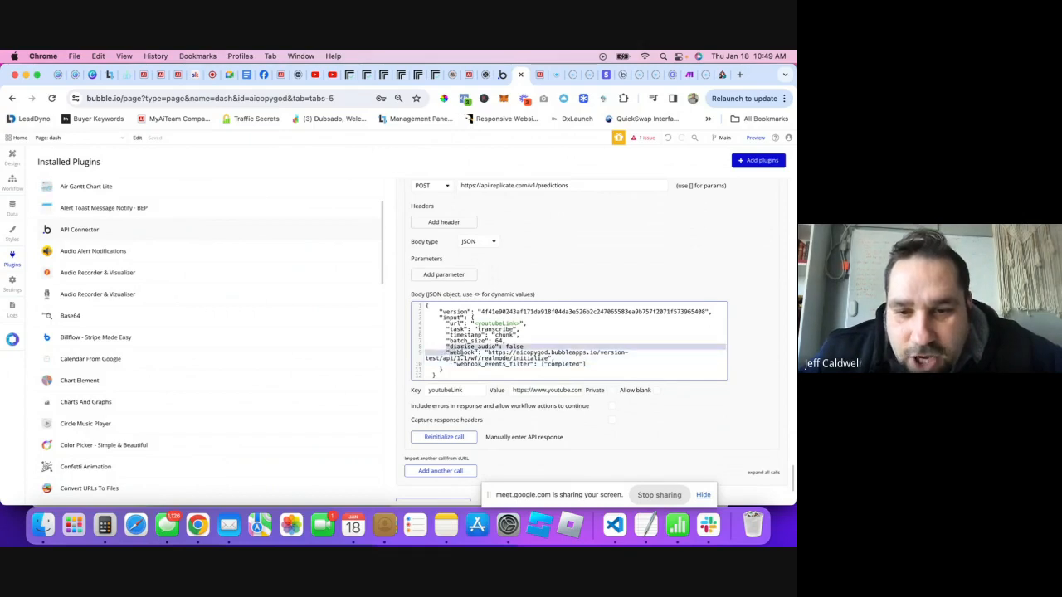
click(487, 354)
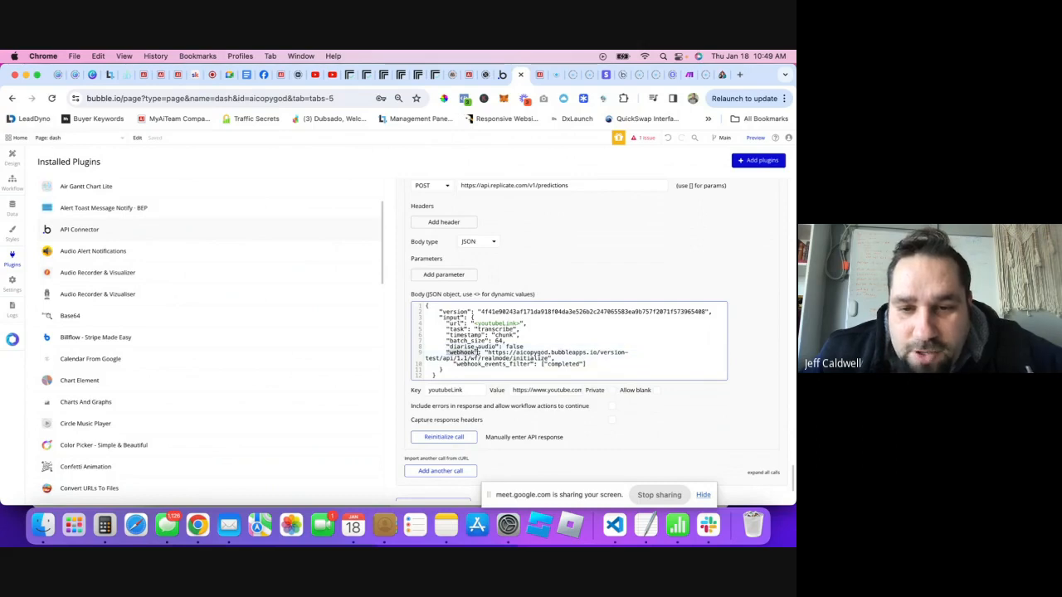
click(487, 352)
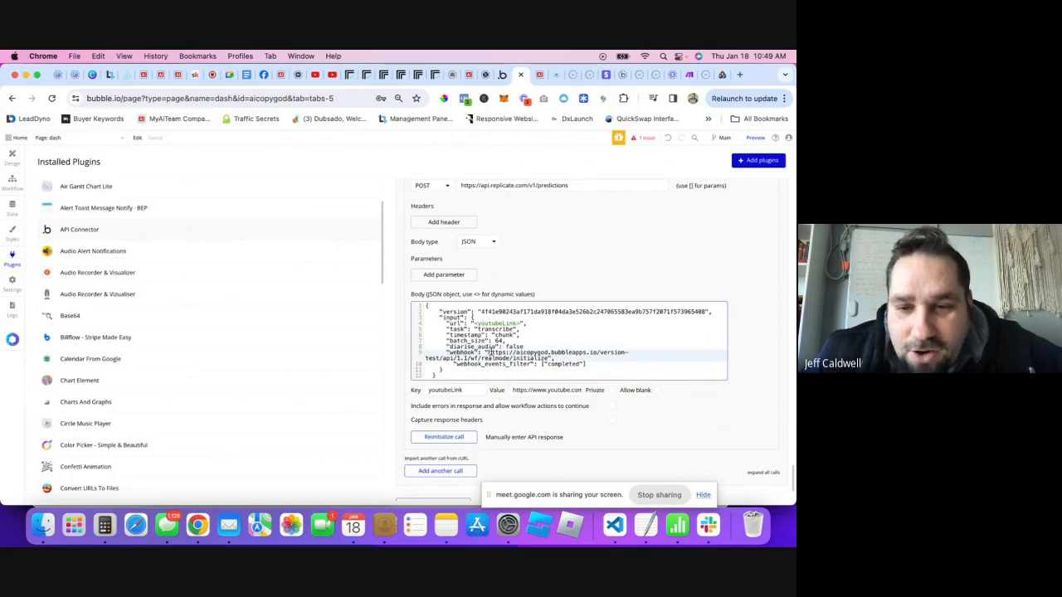
drag(492, 352, 549, 358)
right_click(521, 360)
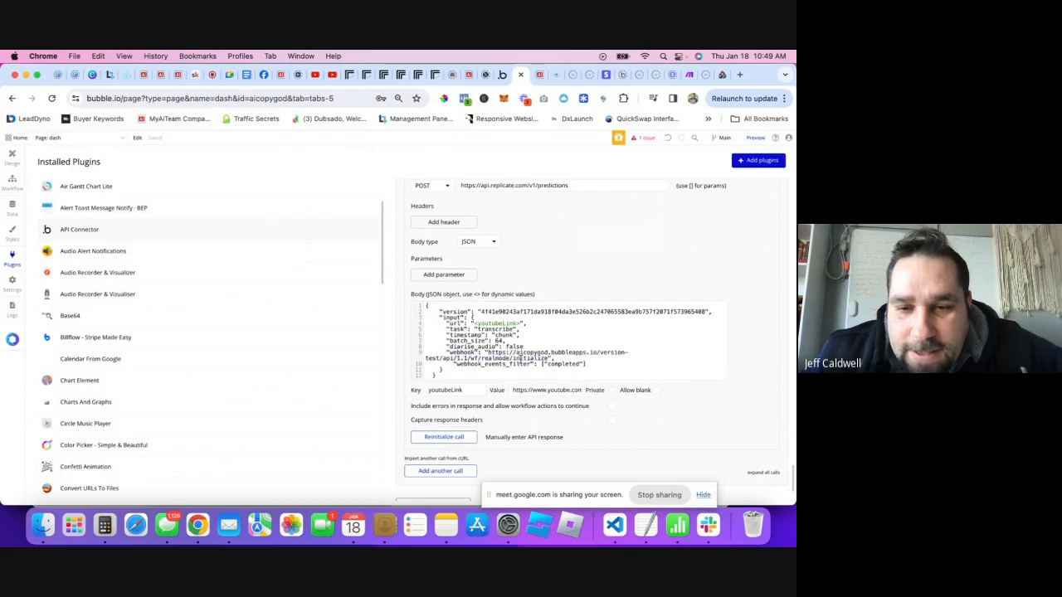
click(461, 366)
click(532, 359)
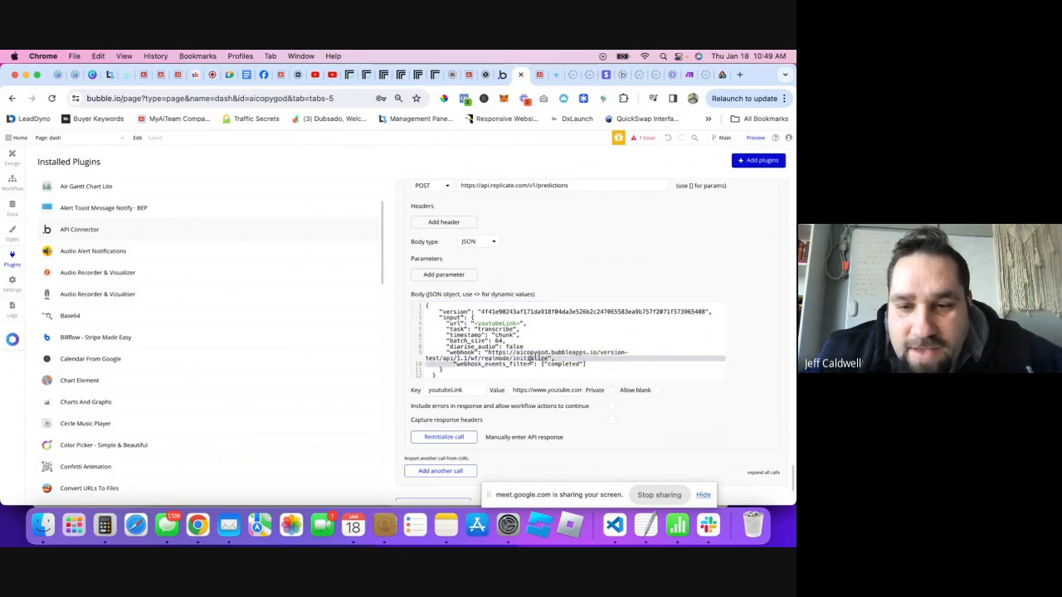
click(525, 363)
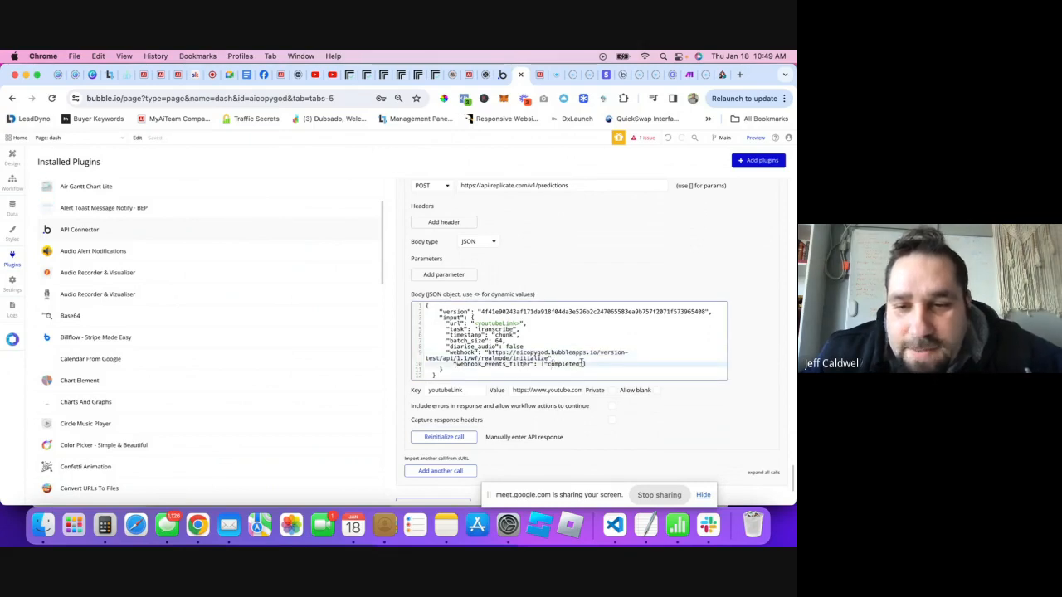
- Scroll through the Replicate documentation page and open the Explore page
click(375, 75)
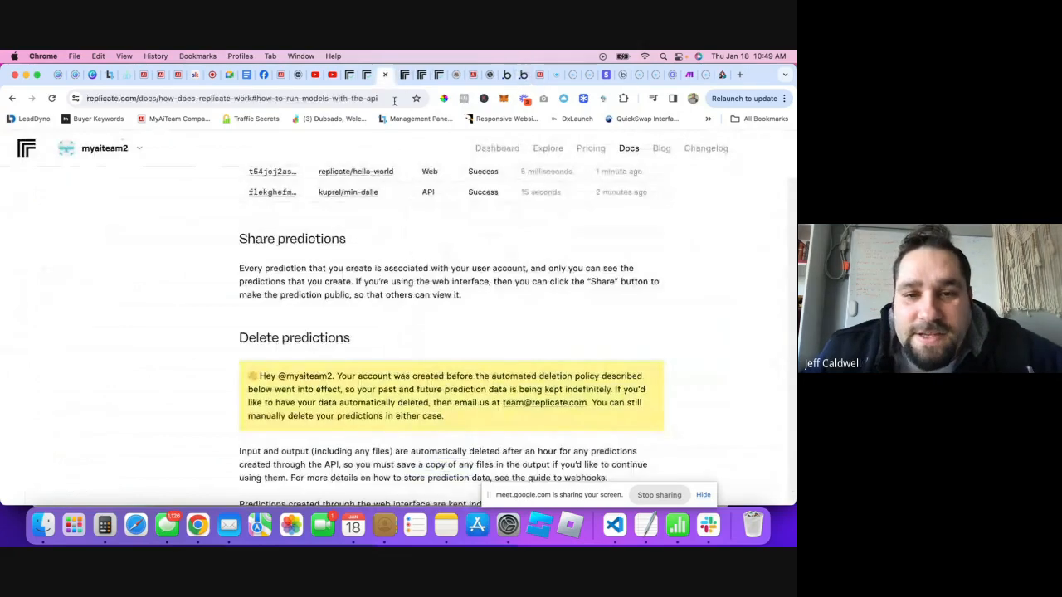
scroll(391, 337, down, 10)
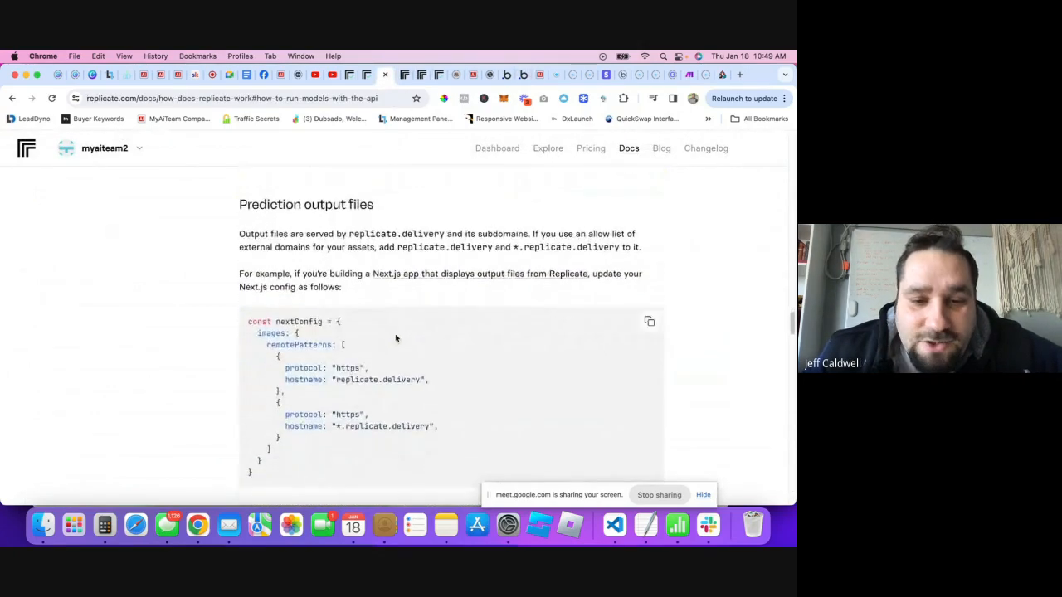
scroll(400, 338, down, 15)
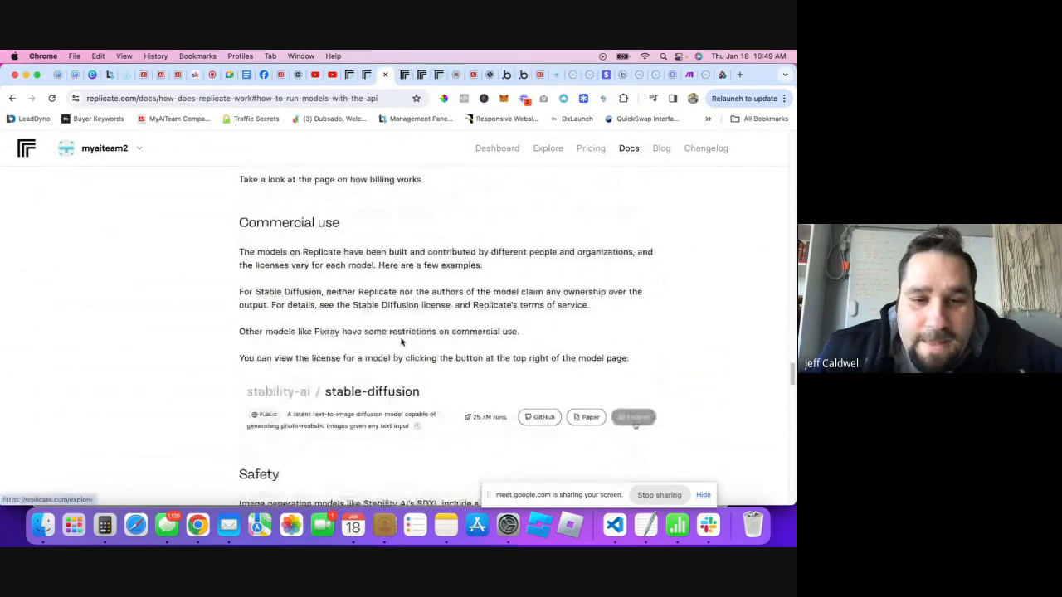
scroll(401, 341, down, 15)
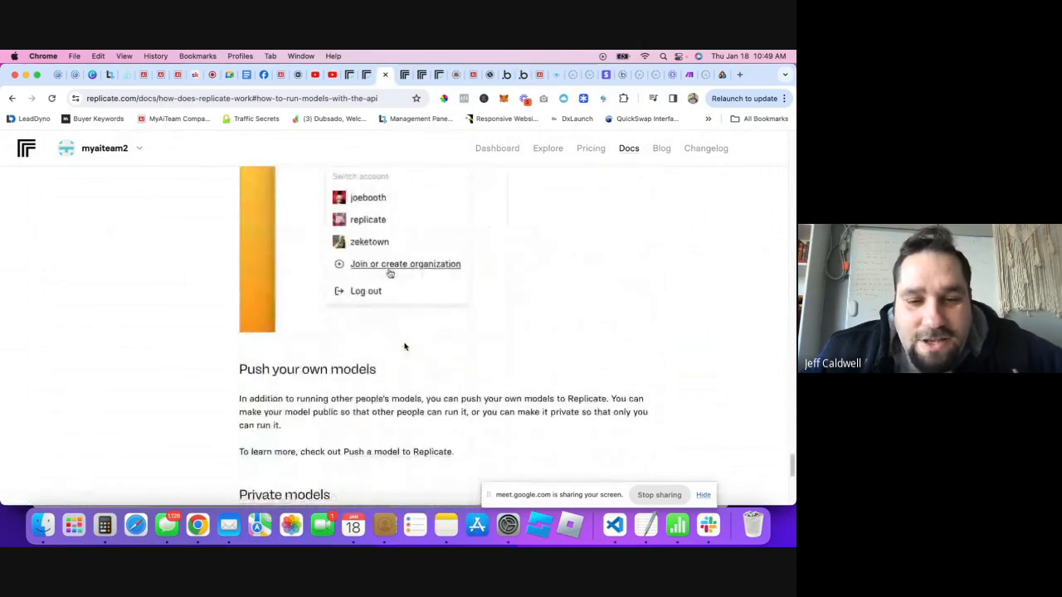
scroll(404, 342, down, 3)
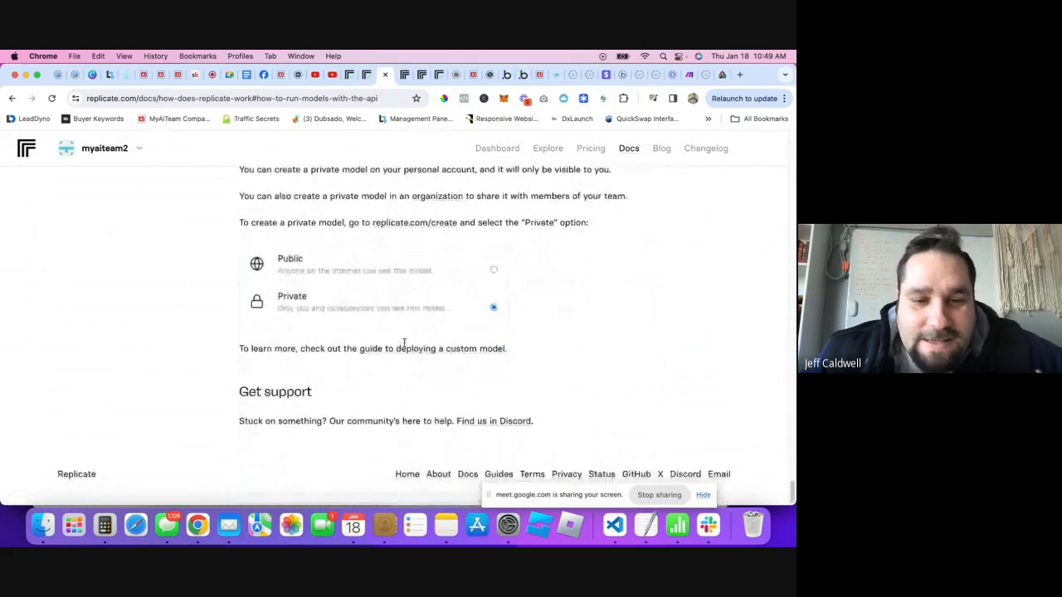
click(543, 150)
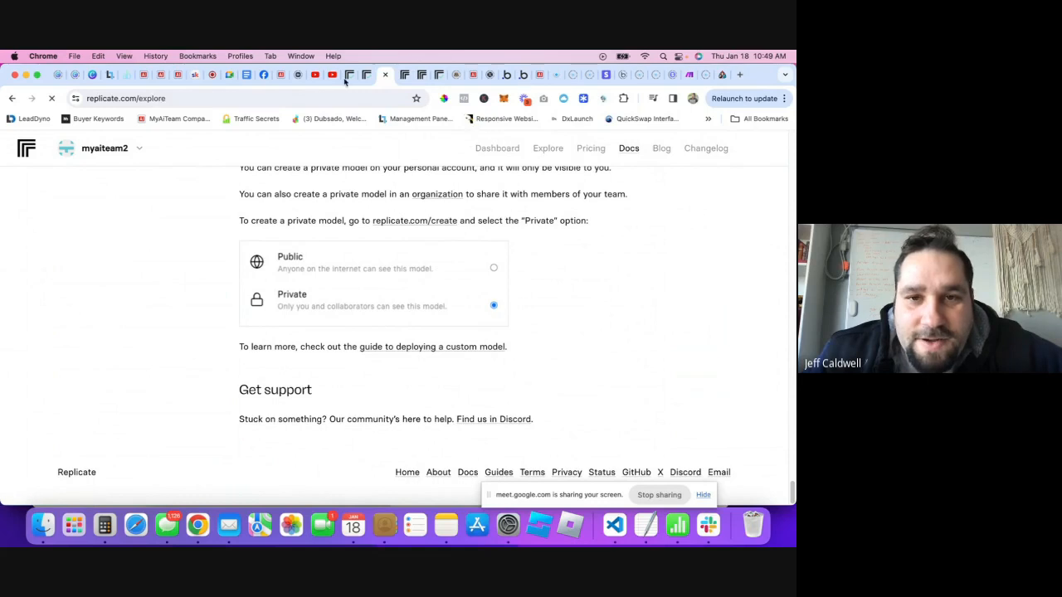
- Show the model's HTTP curl request example and scroll down to its JSON input block
click(366, 75)
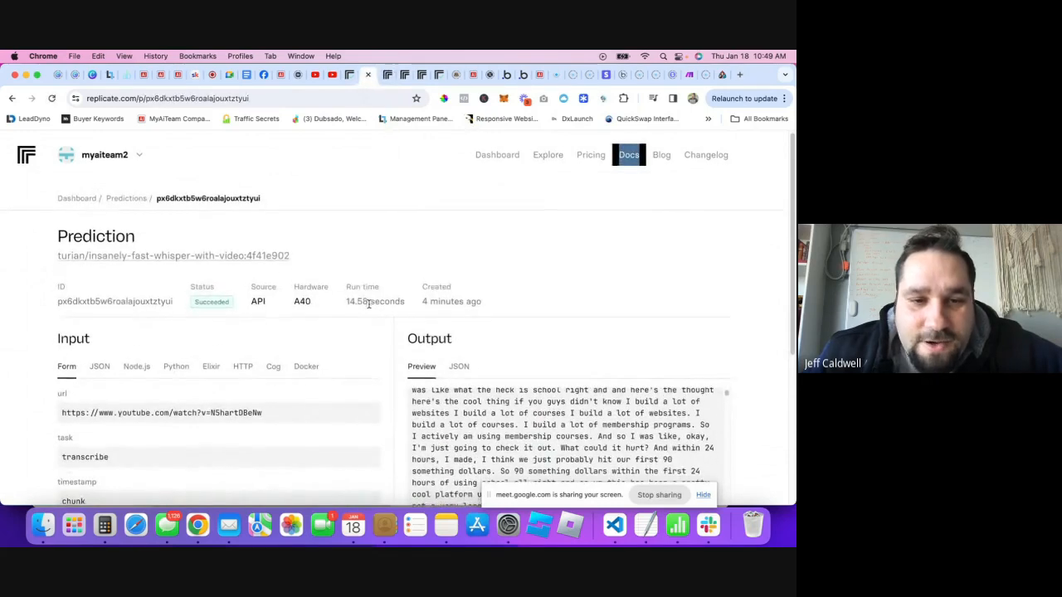
scroll(368, 304, down, 5)
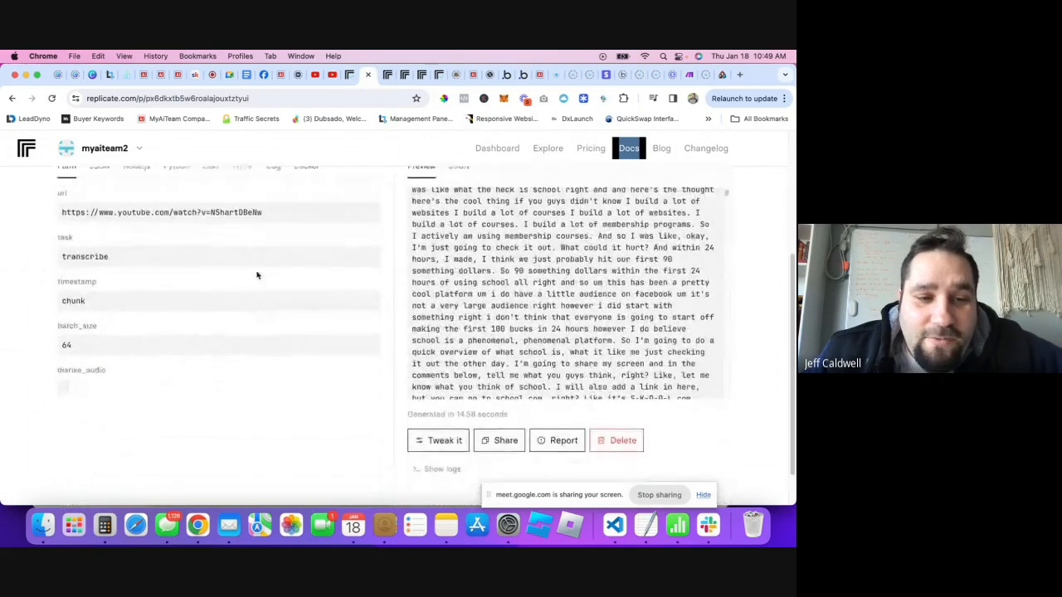
scroll(256, 279, up, 5)
click(351, 76)
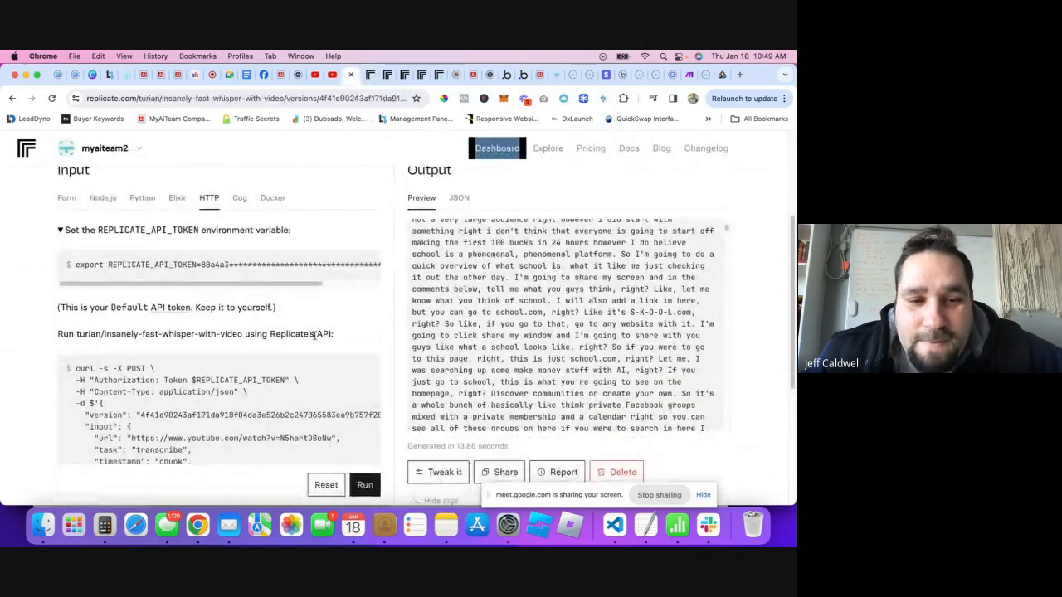
scroll(314, 334, down, 3)
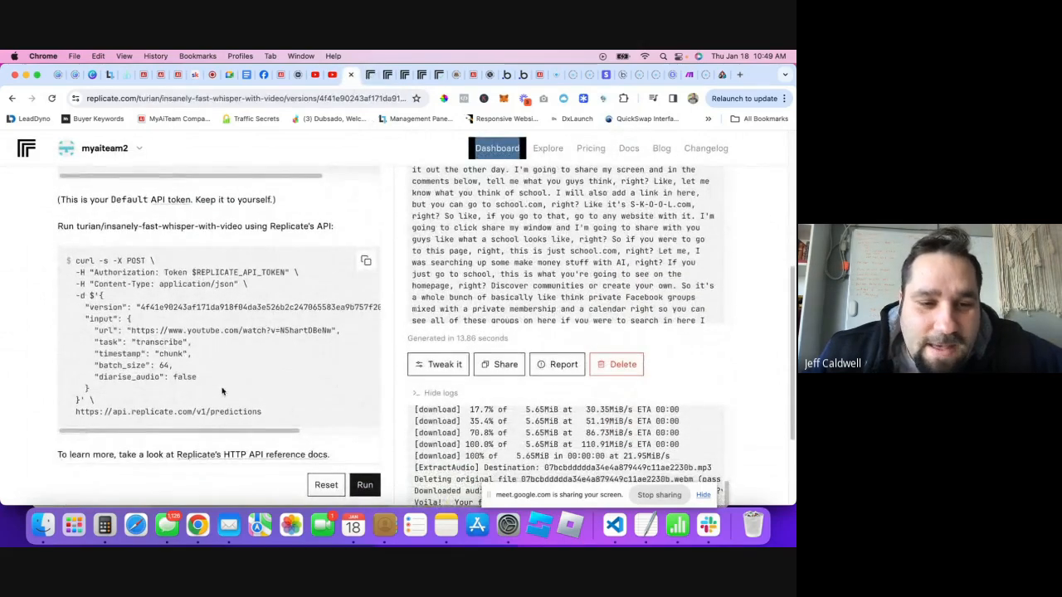
drag(91, 395, 126, 319)
scroll(264, 355, down, 3)
right_click(265, 361)
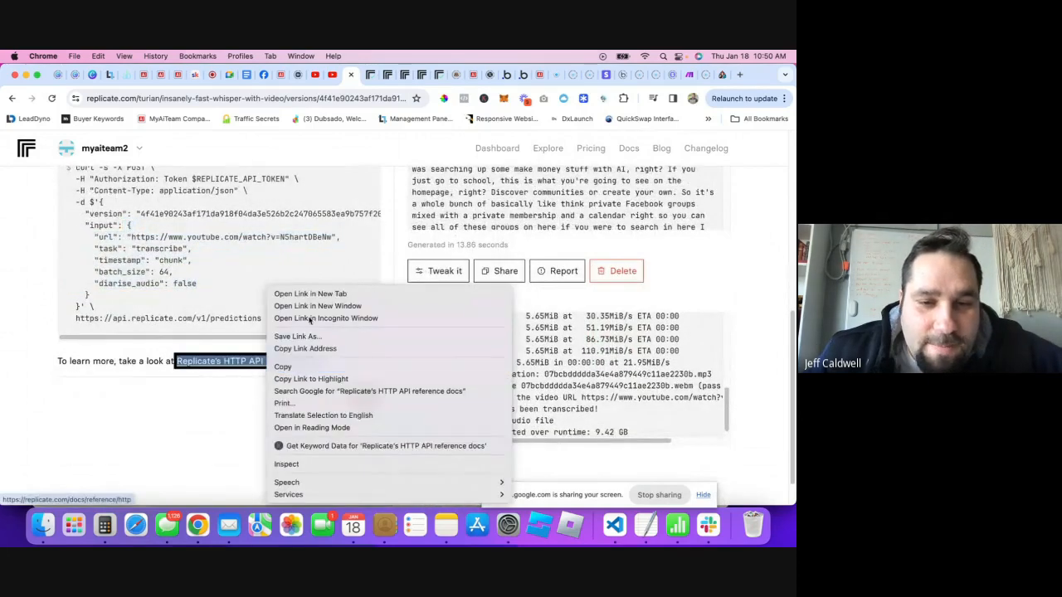
- Open the HTTP API reference in a new tab and go to Using webhooks' Setting webhooks example
click(287, 295)
click(361, 76)
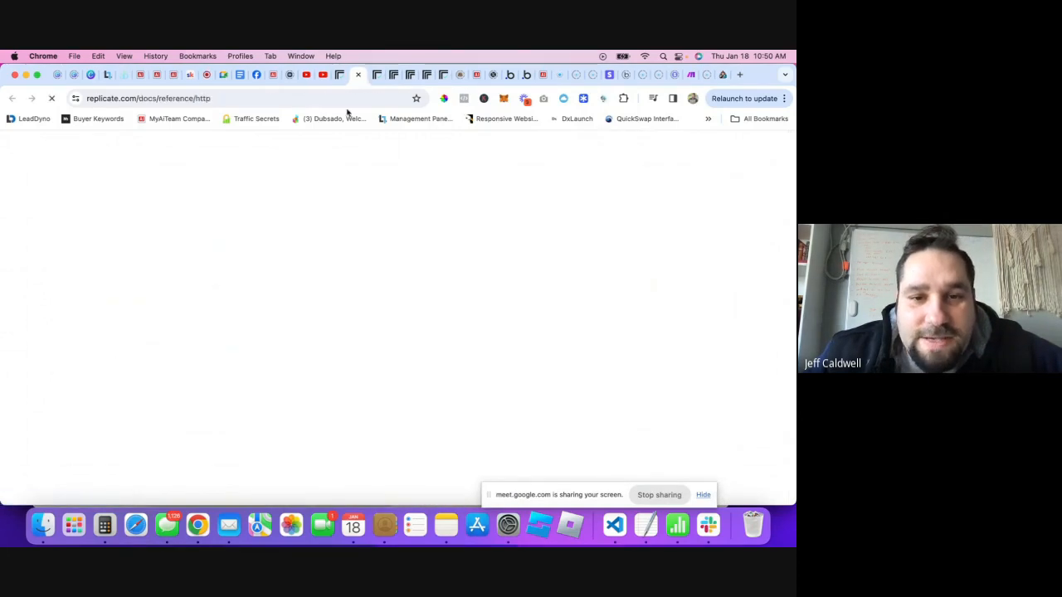
scroll(407, 309, down, 1)
scroll(407, 310, down, 7)
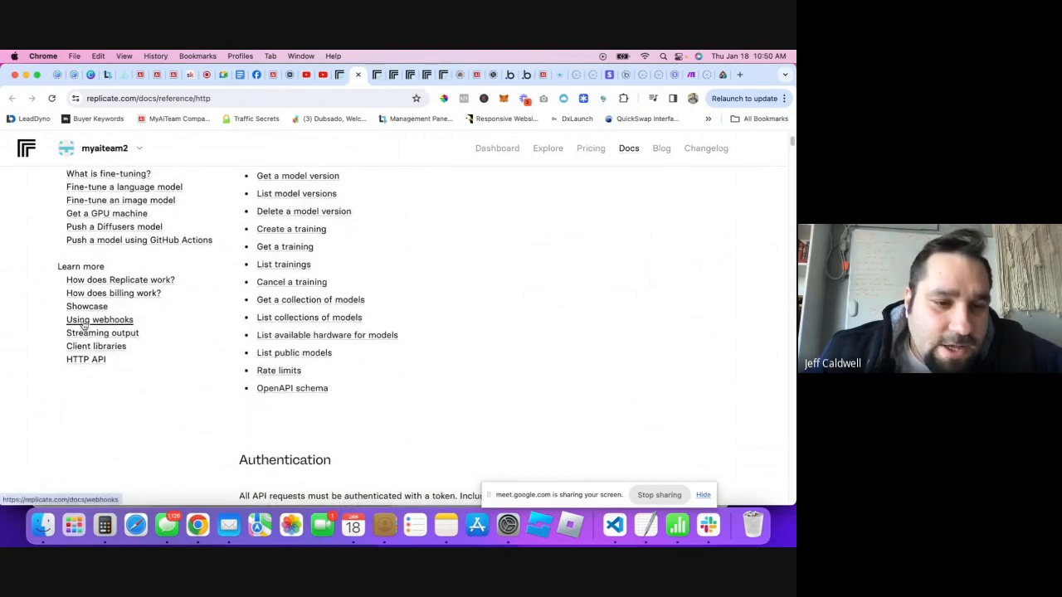
click(87, 323)
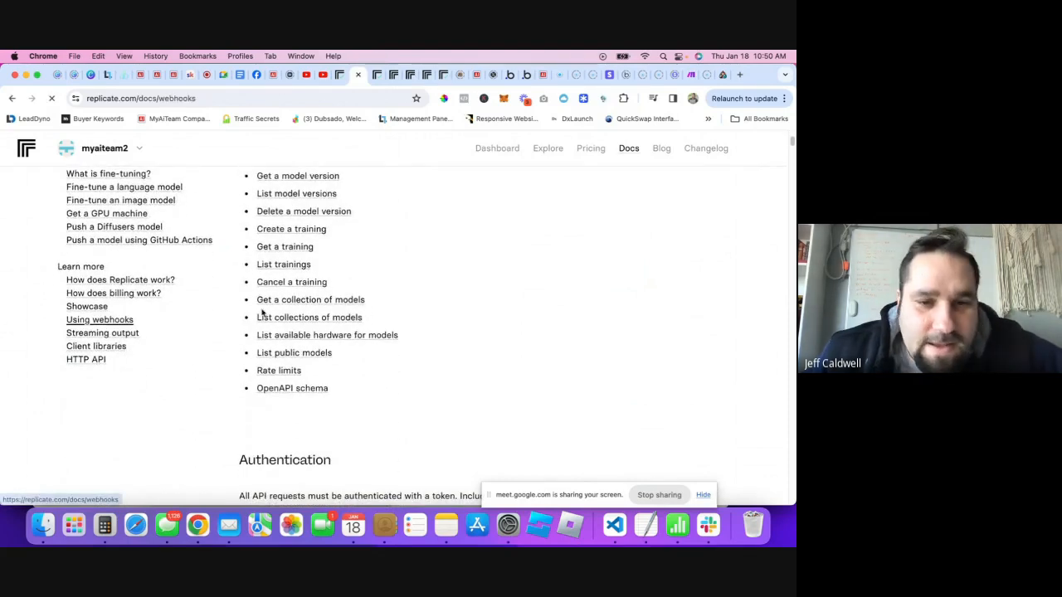
scroll(403, 352, down, 1)
scroll(403, 353, down, 20)
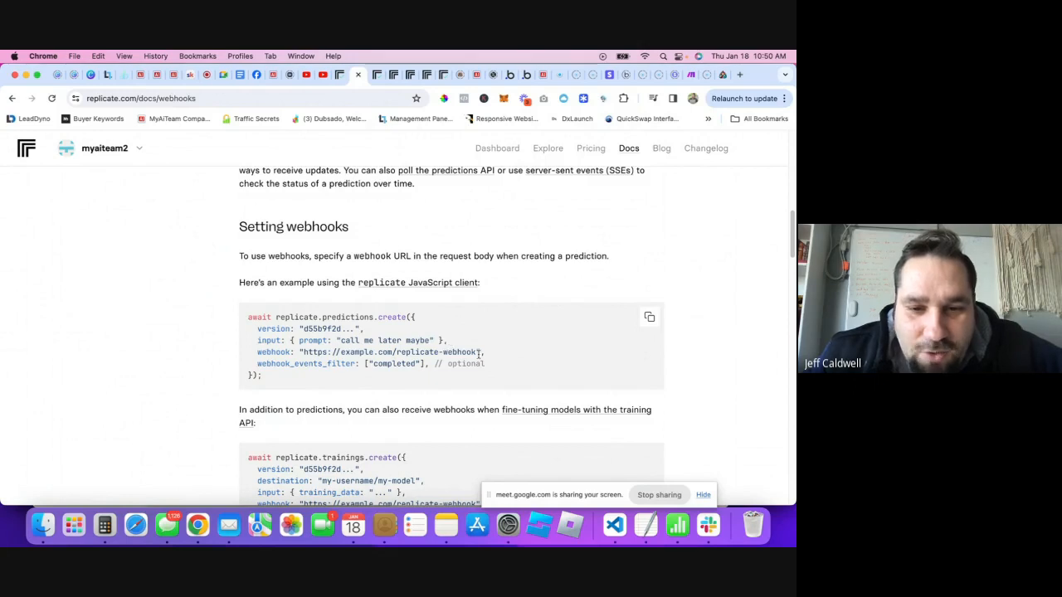
scroll(464, 349, down, 1)
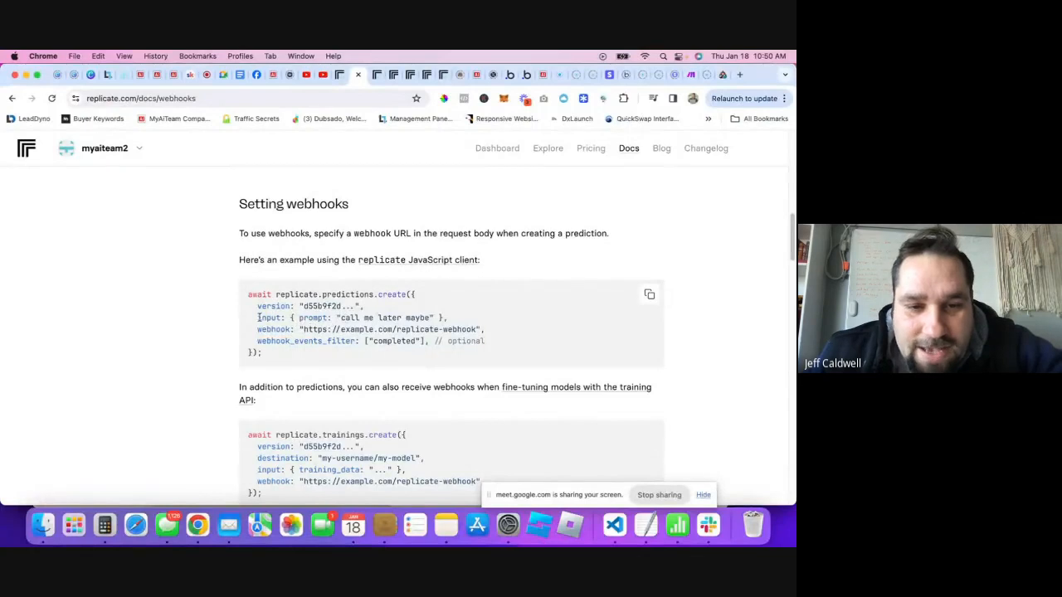
- Examine where the input object closes in the Setting webhooks example, then return to Bubble
drag(259, 318, 418, 308)
click(460, 324)
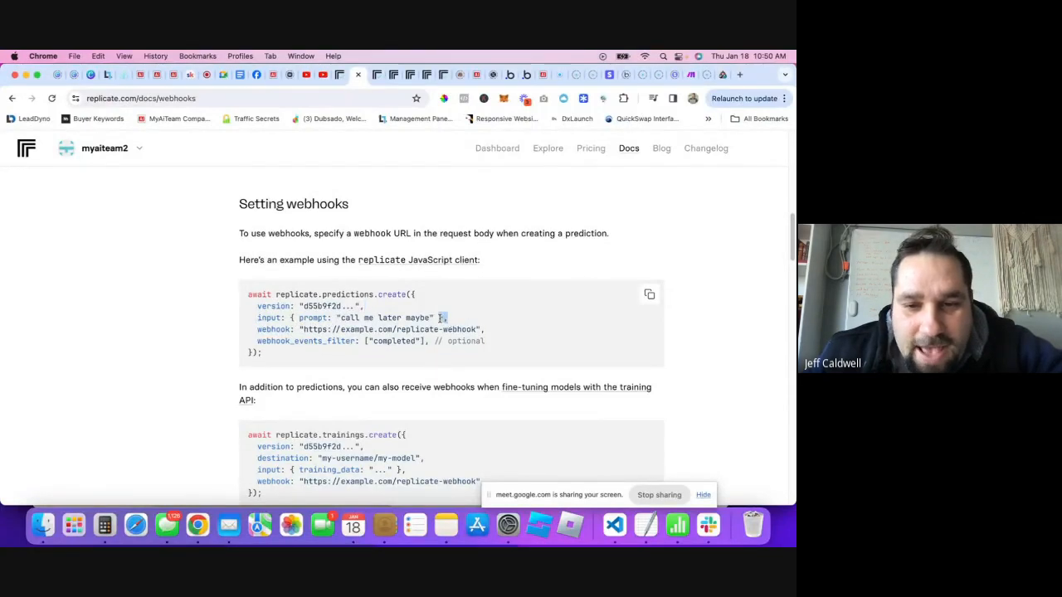
click(443, 318)
drag(439, 318, 406, 317)
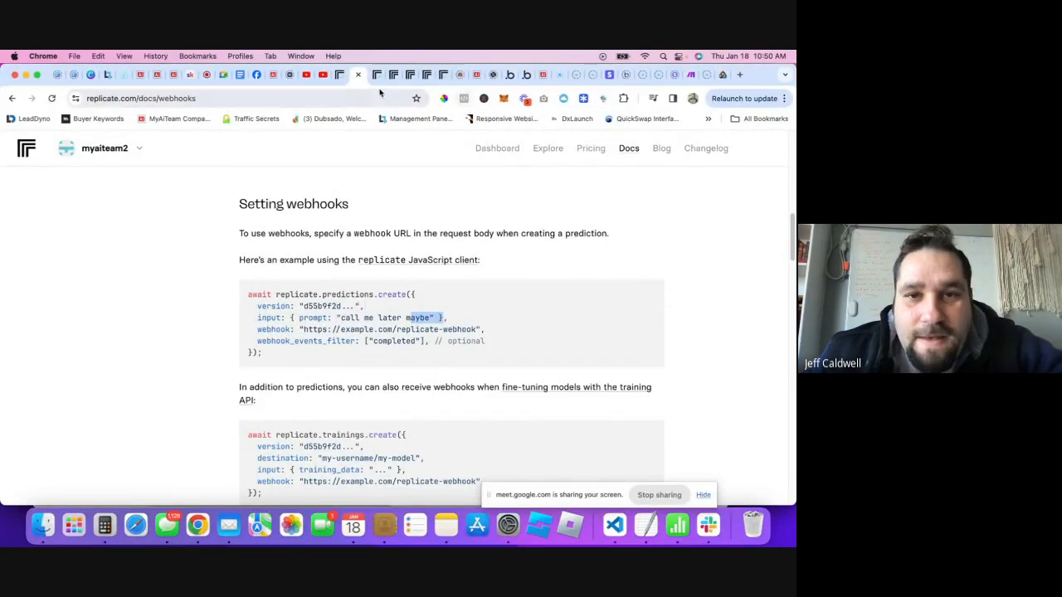
click(525, 76)
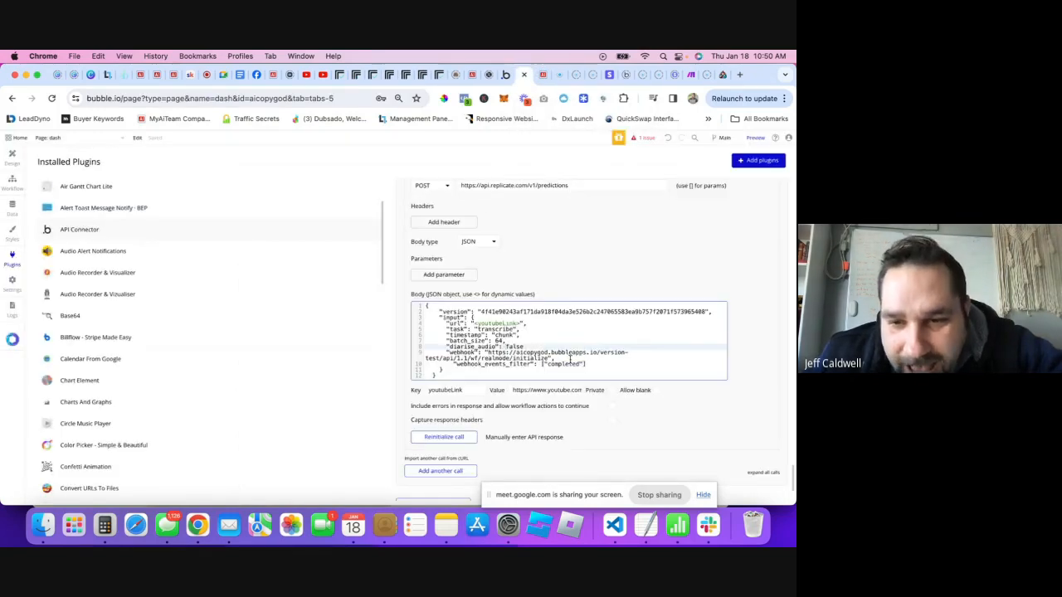
- Cut the webhook and webhook_events_filter lines from input and paste them after its closing brace, fixing indentation
click(450, 371)
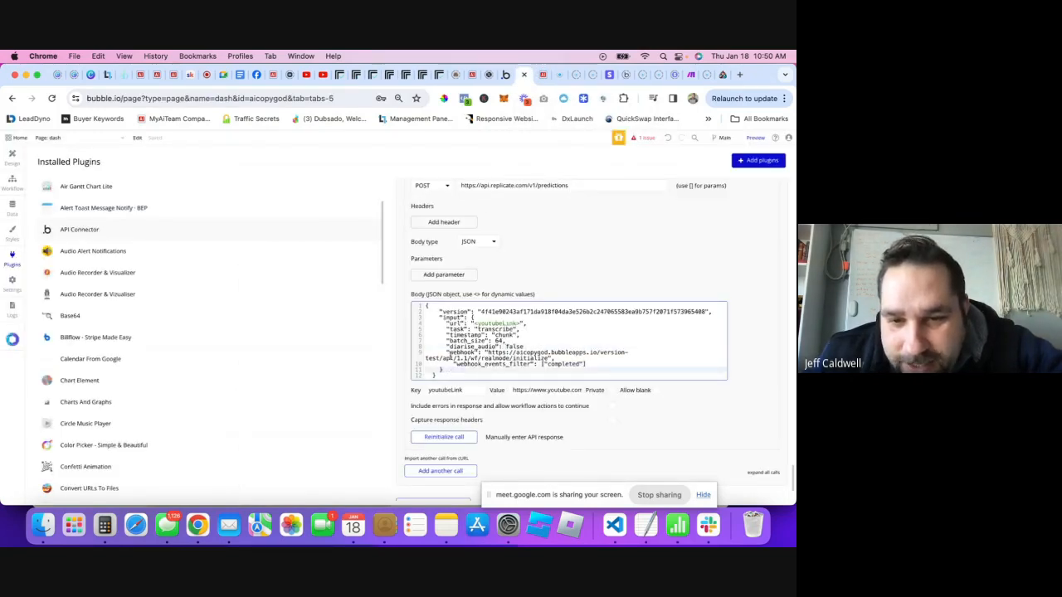
drag(446, 352, 587, 364)
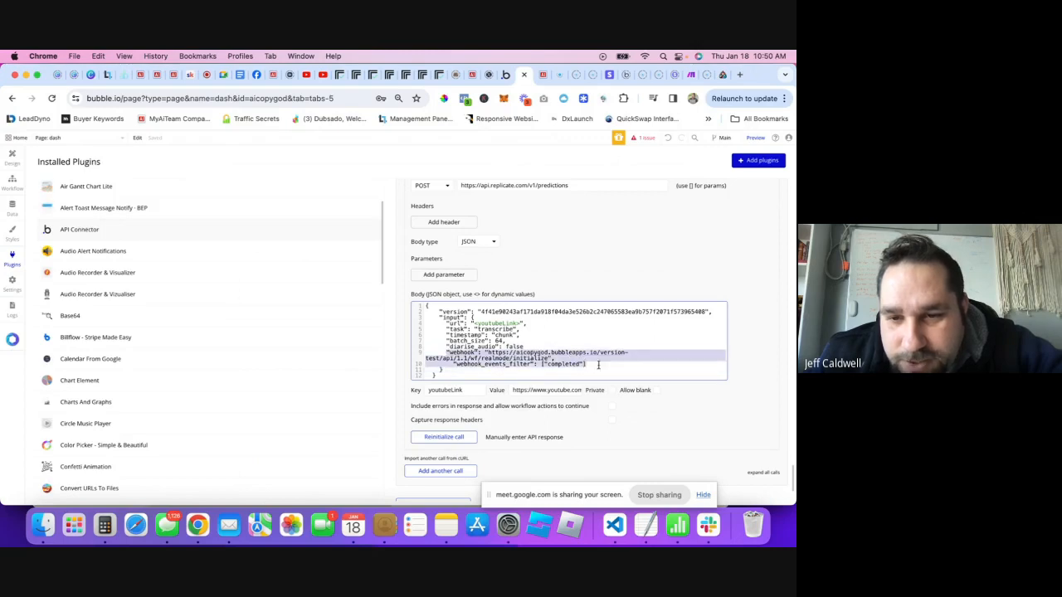
key(BackSpace)
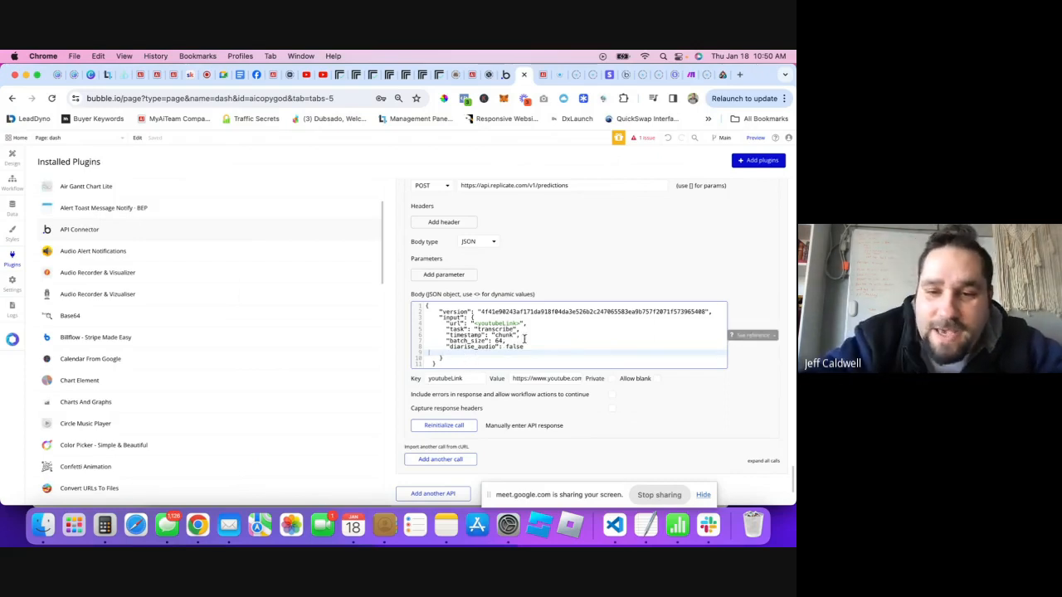
key(BackSpace)
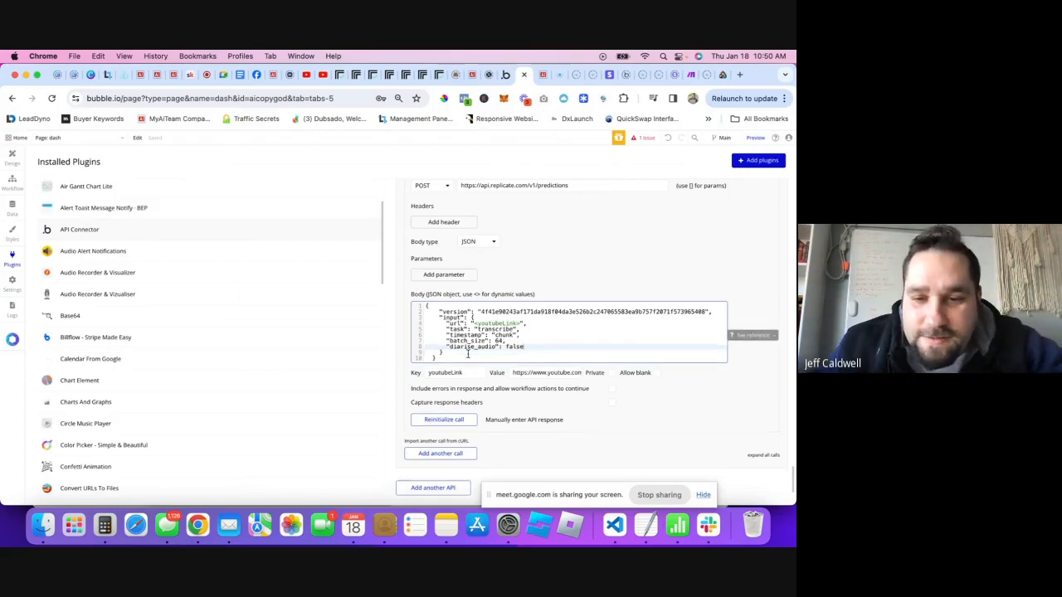
click(467, 353)
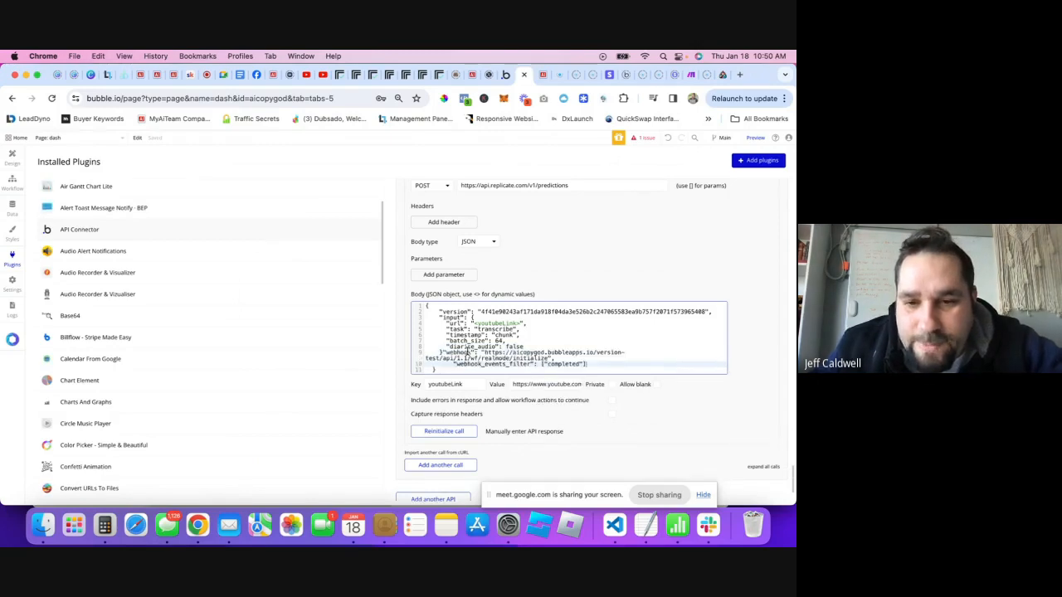
click(444, 354)
key(Return)
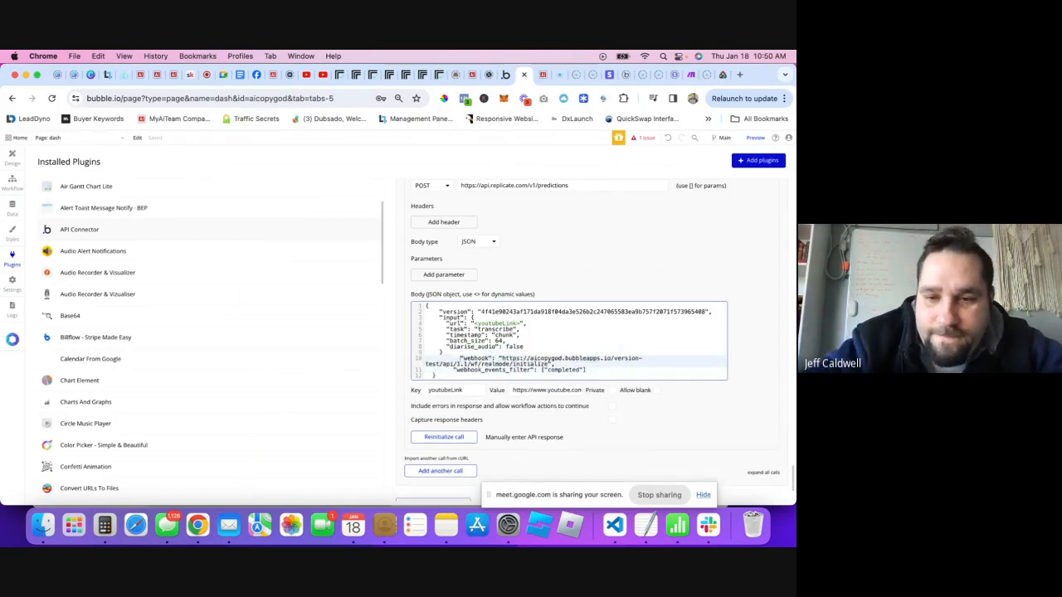
key(BackSpace)
key(BackSpace)
key(BackSpace)
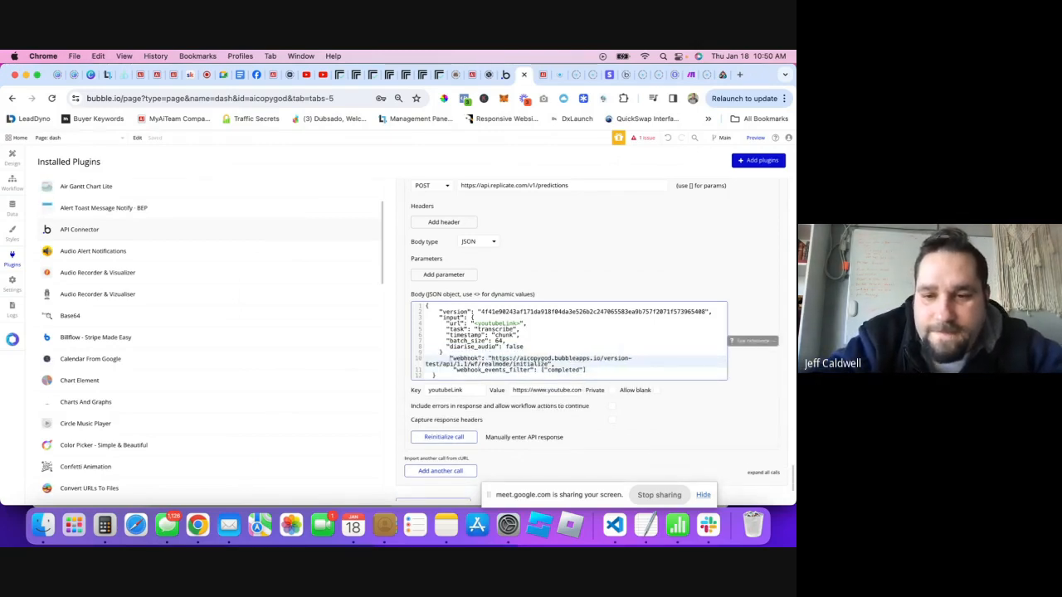
click(454, 370)
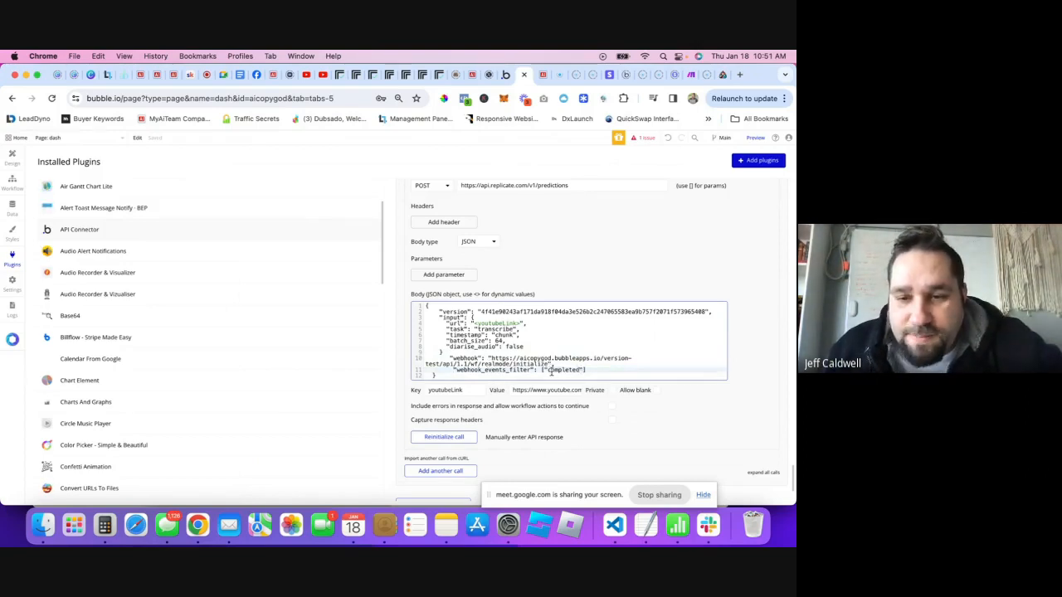
drag(549, 370, 579, 369)
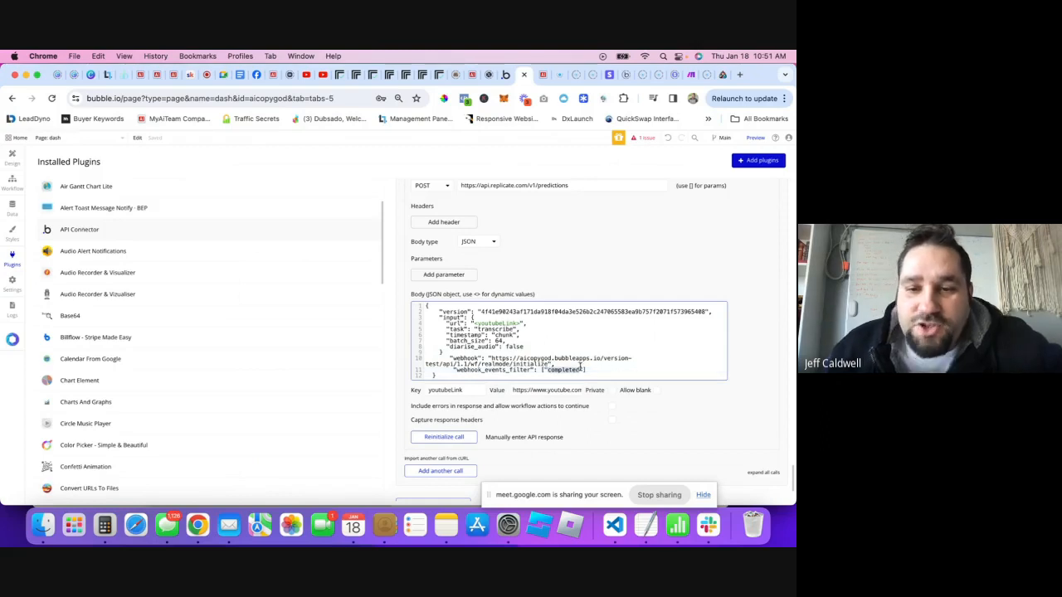
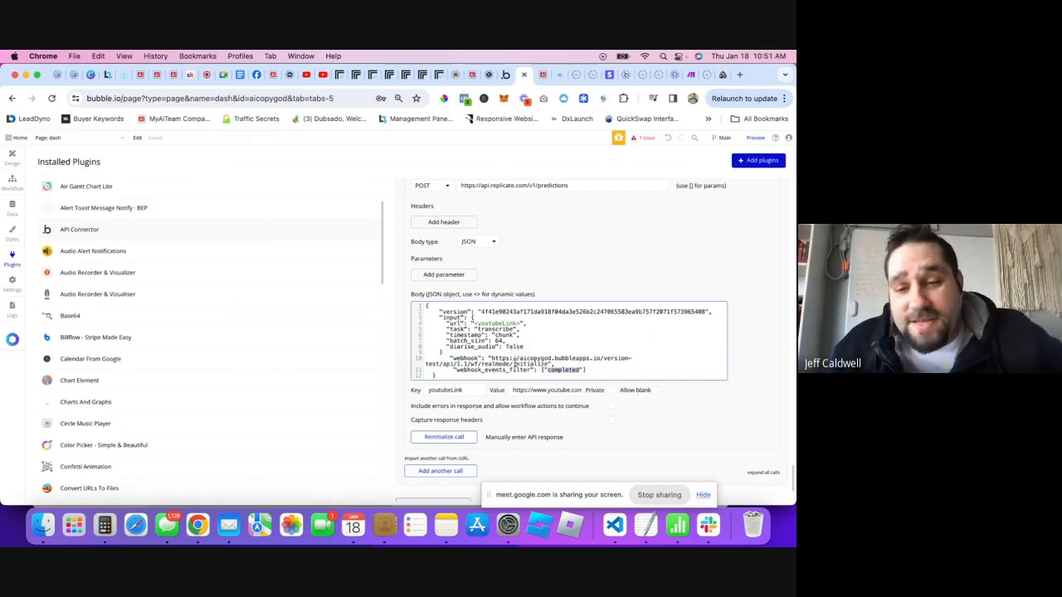
- Check the webhook URL in the predictions call's JSON body, then open the app Settings page
mouse_move(492, 360)
mouse_down()
mouse_move(549, 361)
mouse_move(490, 358)
mouse_up()
click(548, 362)
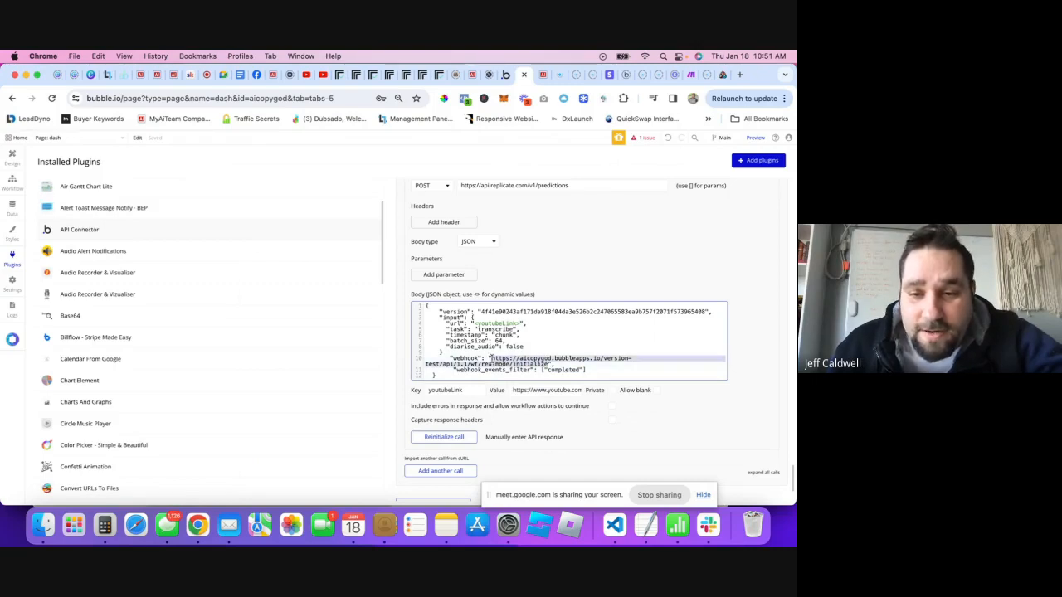
click(8, 283)
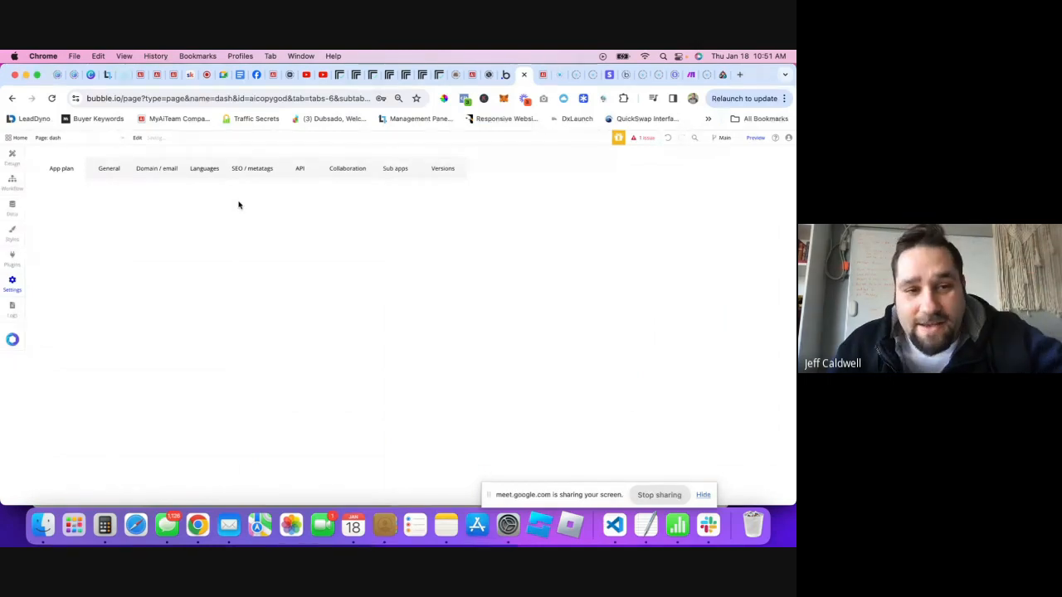
- Look through the General settings, then switch the editor to the Backend workflows page
click(123, 172)
scroll(237, 323, down, 15)
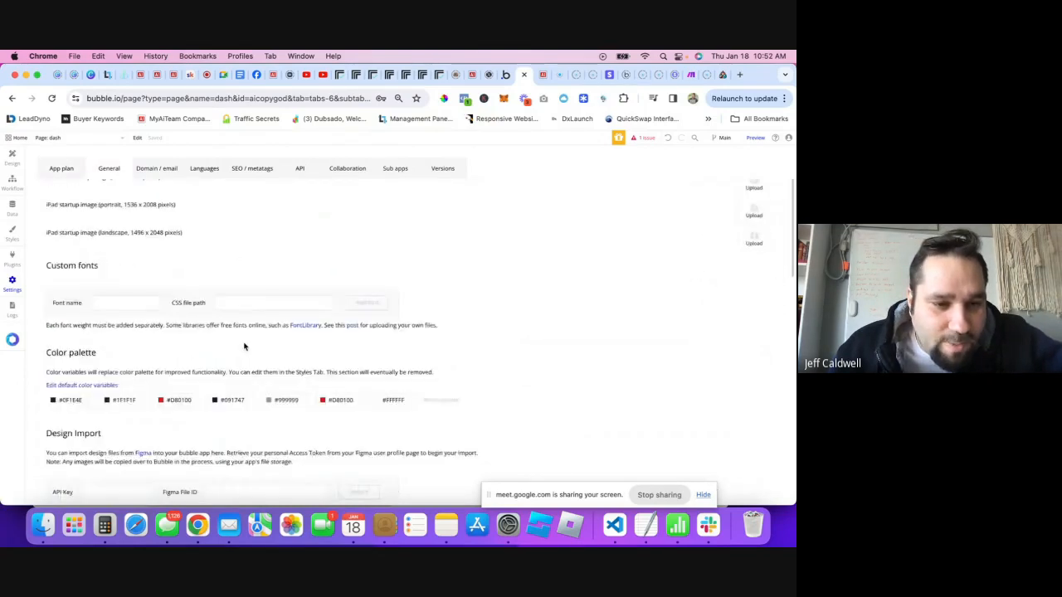
scroll(245, 346, down, 5)
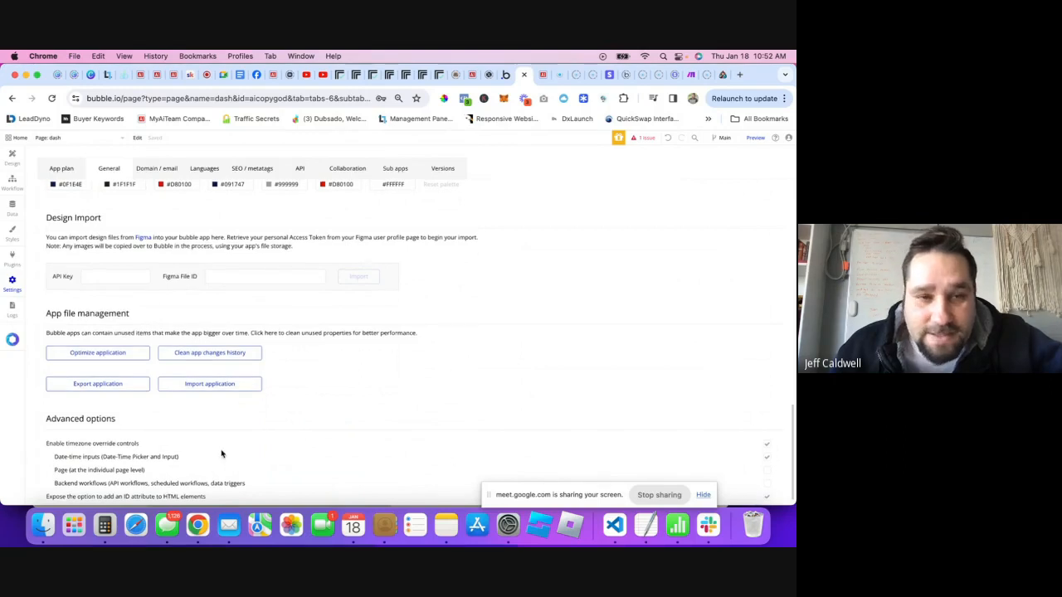
scroll(131, 251, down, 5)
click(75, 137)
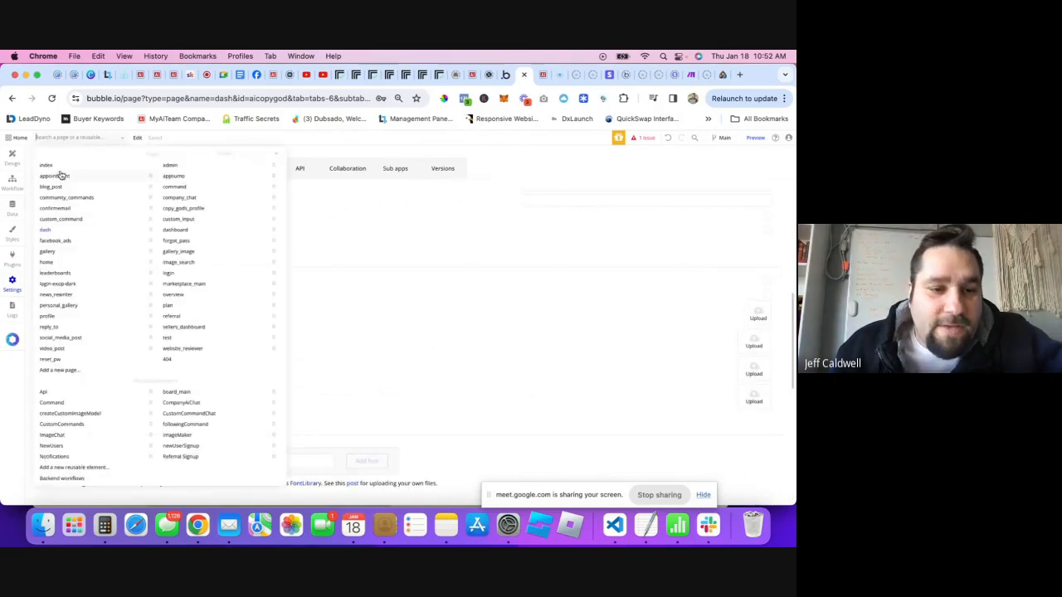
click(67, 479)
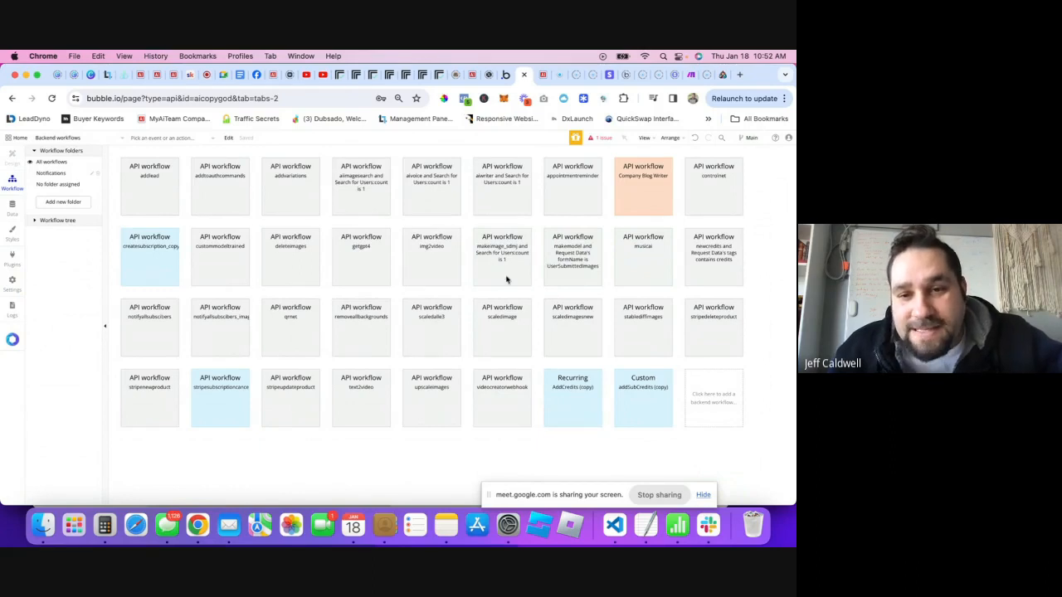
- Create a new API workflow named transcribeYoutube
click(711, 410)
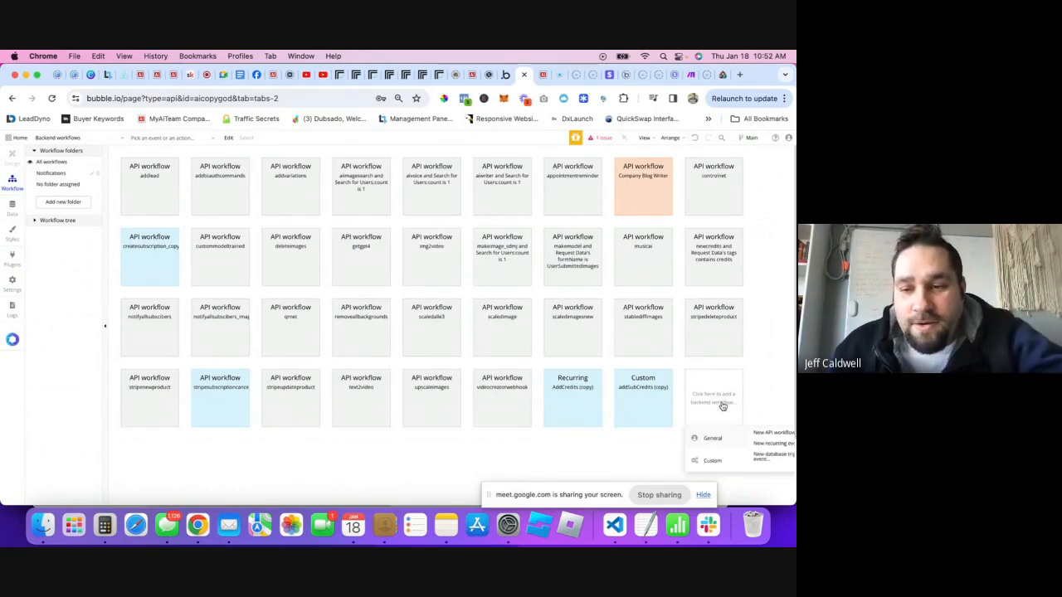
click(769, 434)
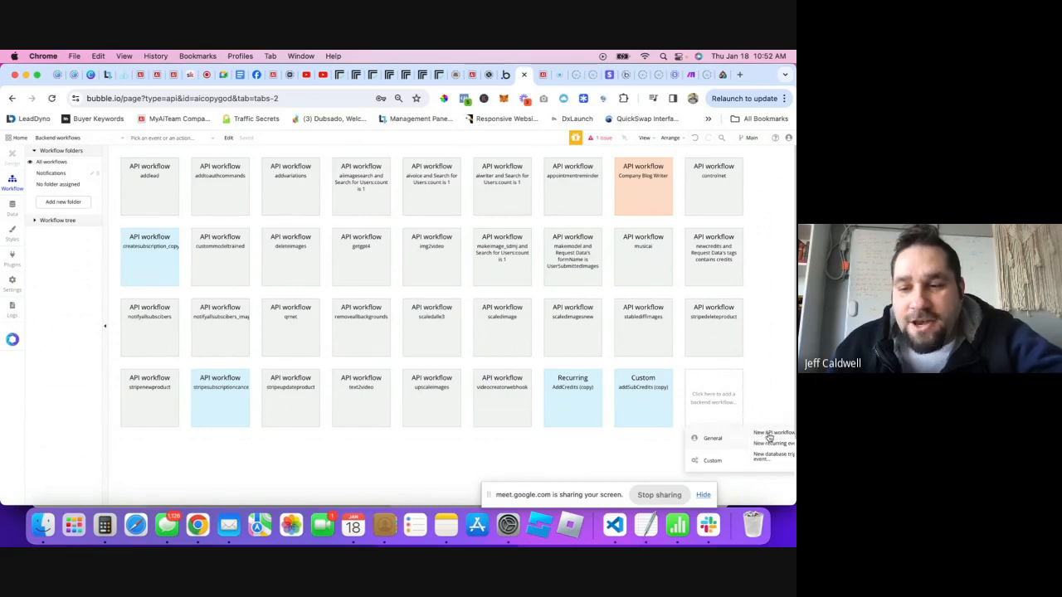
click(678, 214)
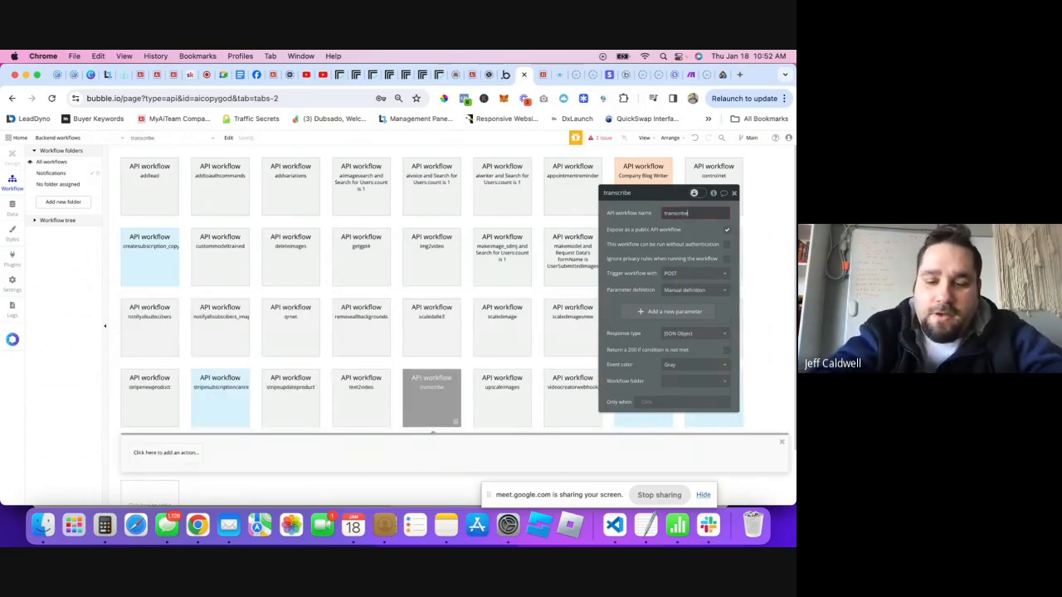
text(transcribeYoutube)
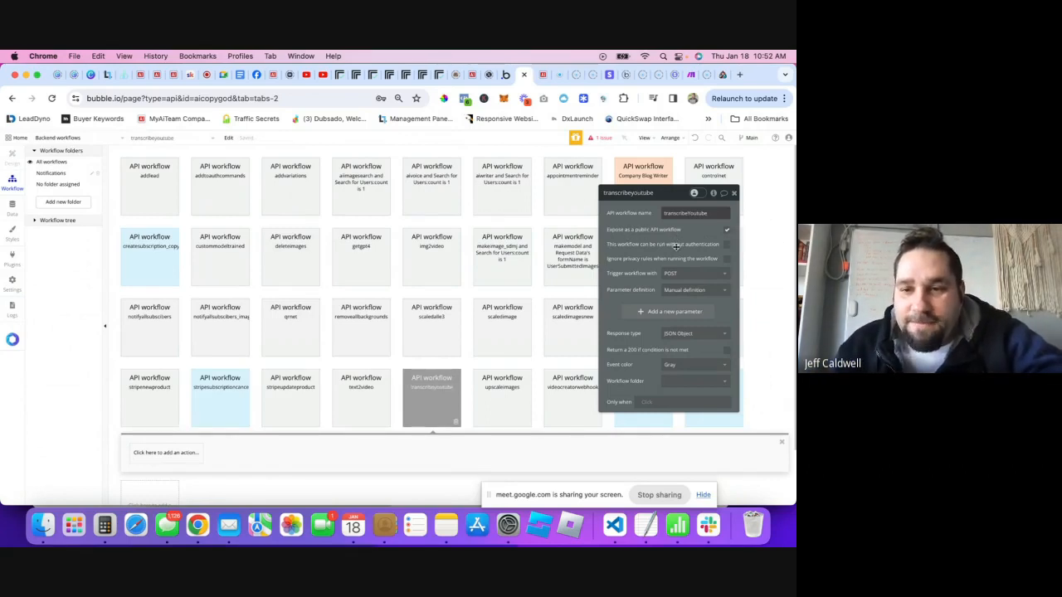
- Set its parameter definition to Detect request data, start detection and copy the initialize URL
click(672, 292)
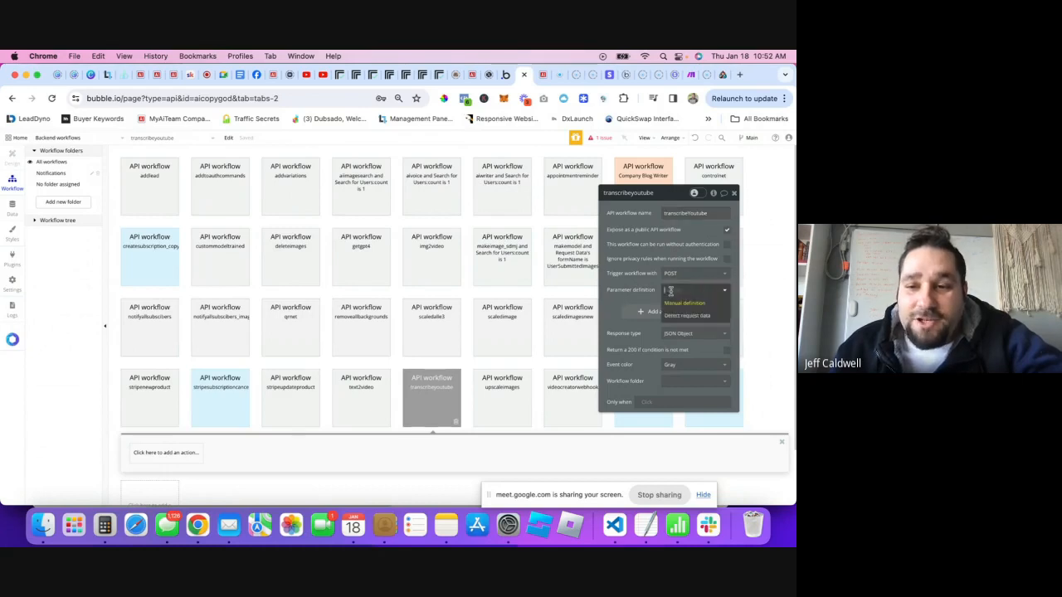
click(676, 316)
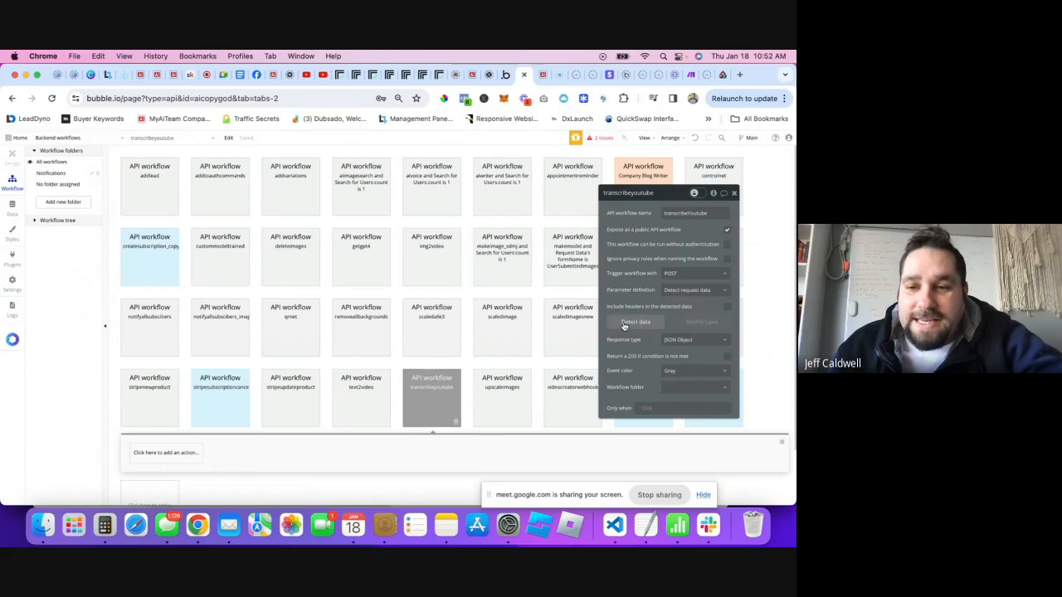
click(624, 324)
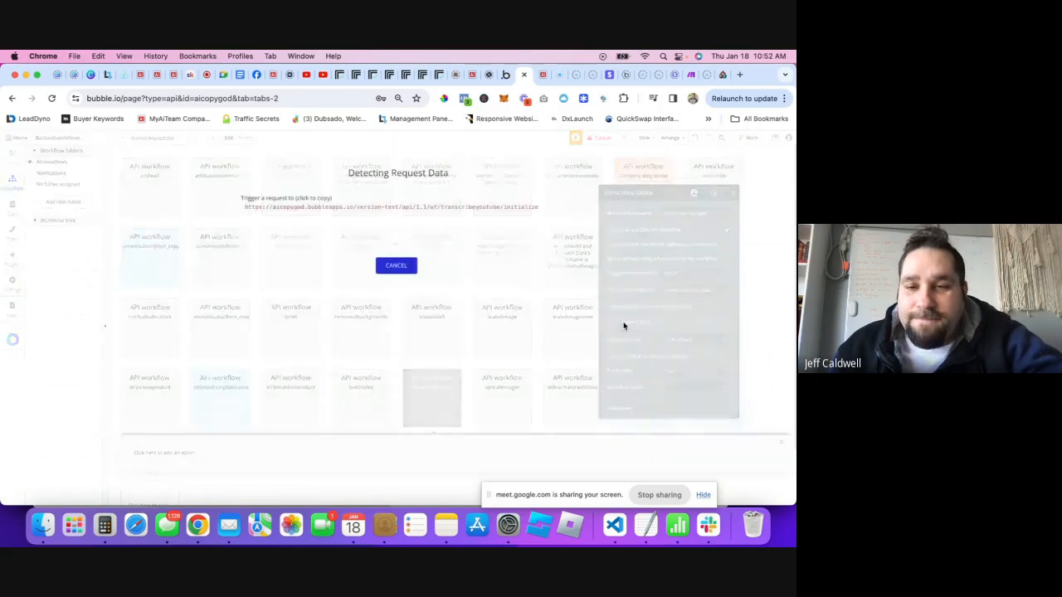
click(350, 208)
click(505, 75)
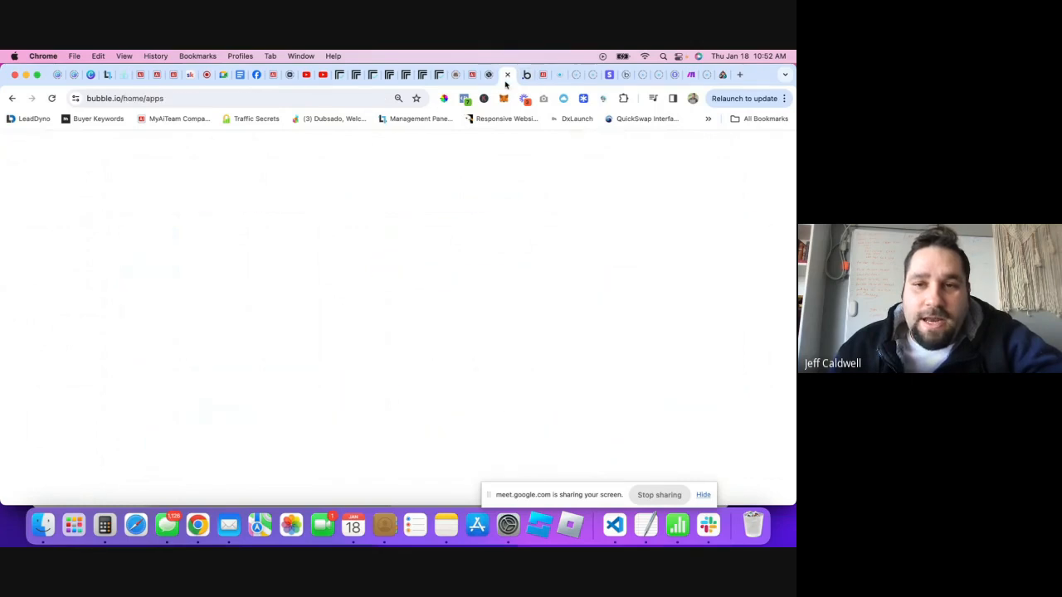
- Open the aicopygod app's installed plugins in the editor
click(204, 388)
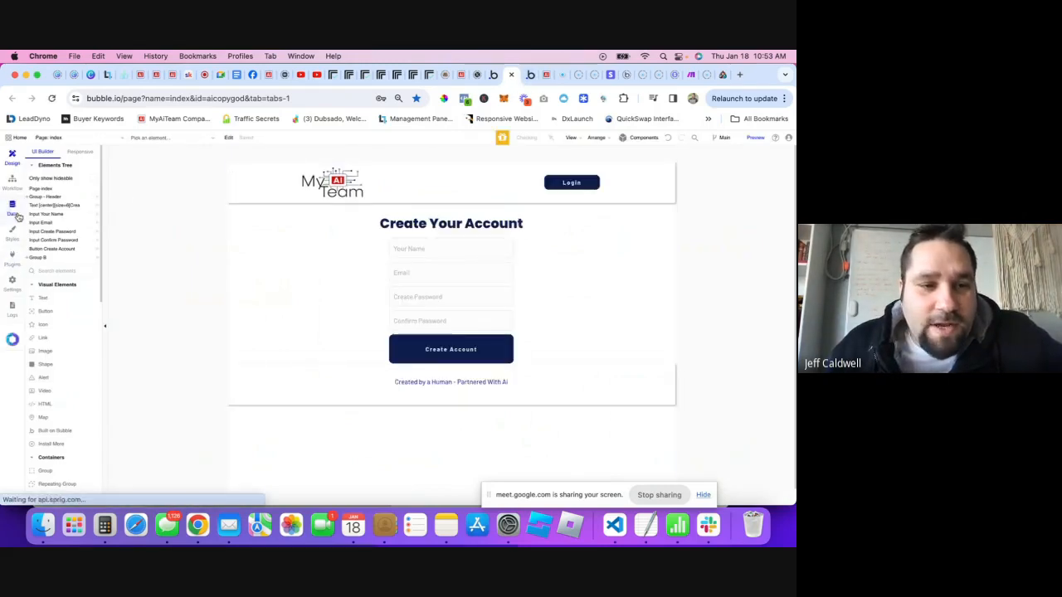
click(13, 258)
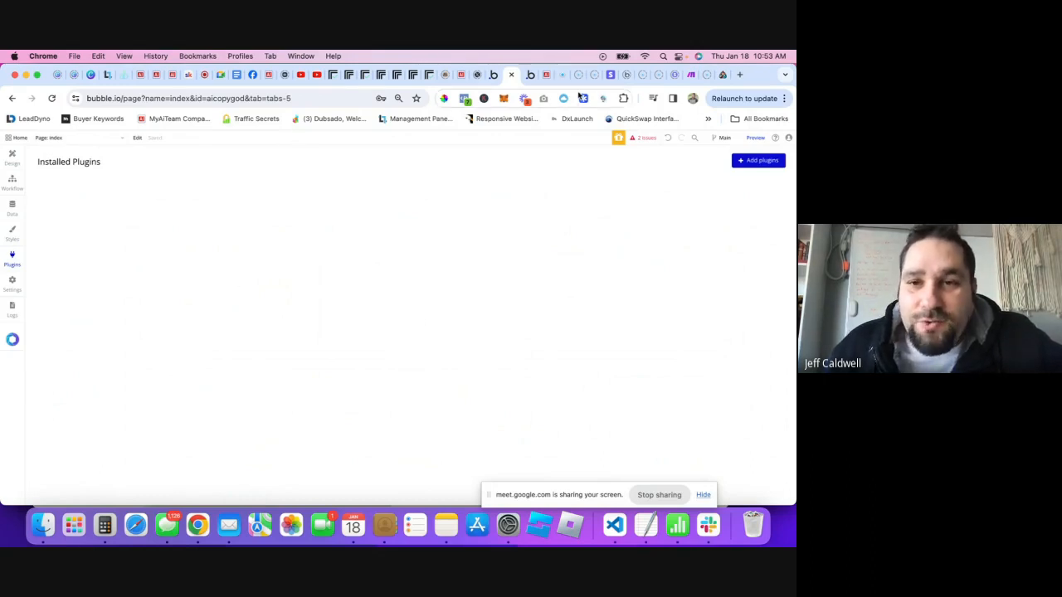
click(530, 75)
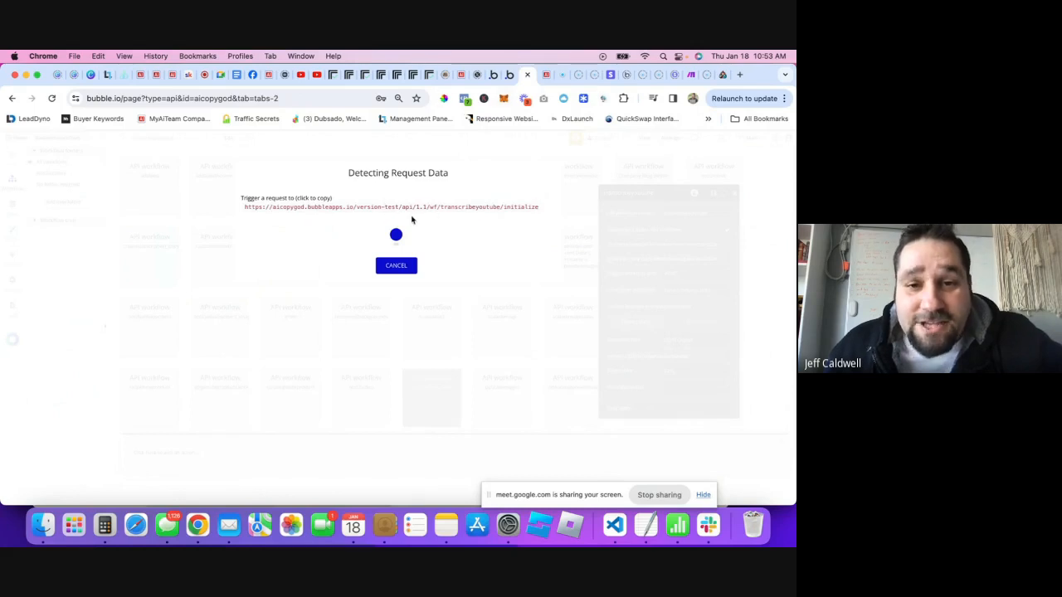
click(492, 75)
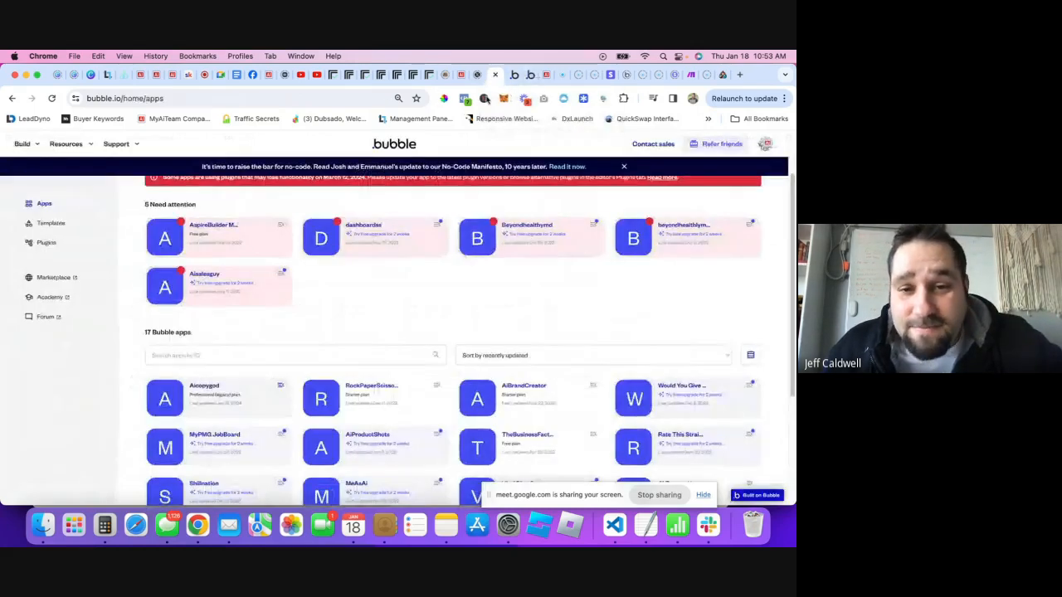
click(515, 75)
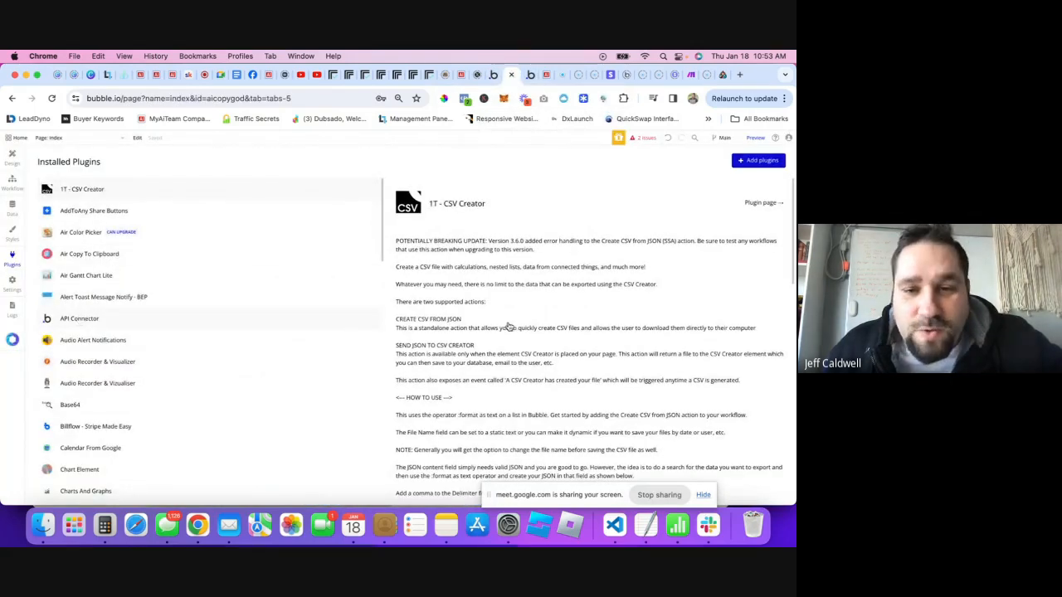
- Expand the Replicate API and its Transcribe Youtube link call in the API Connector
scroll(569, 360, down, 10)
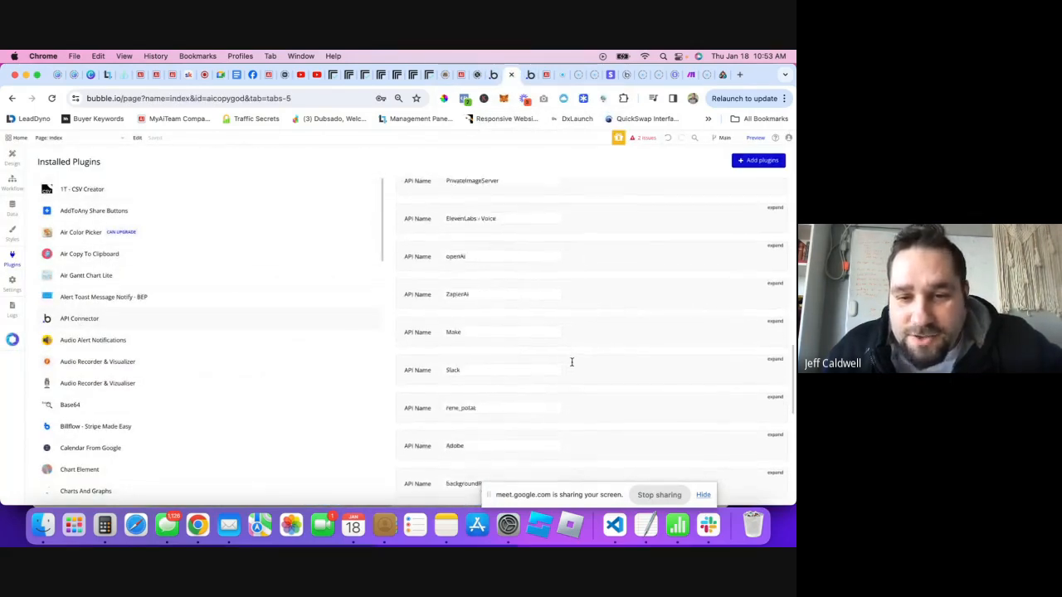
scroll(571, 362, down, 5)
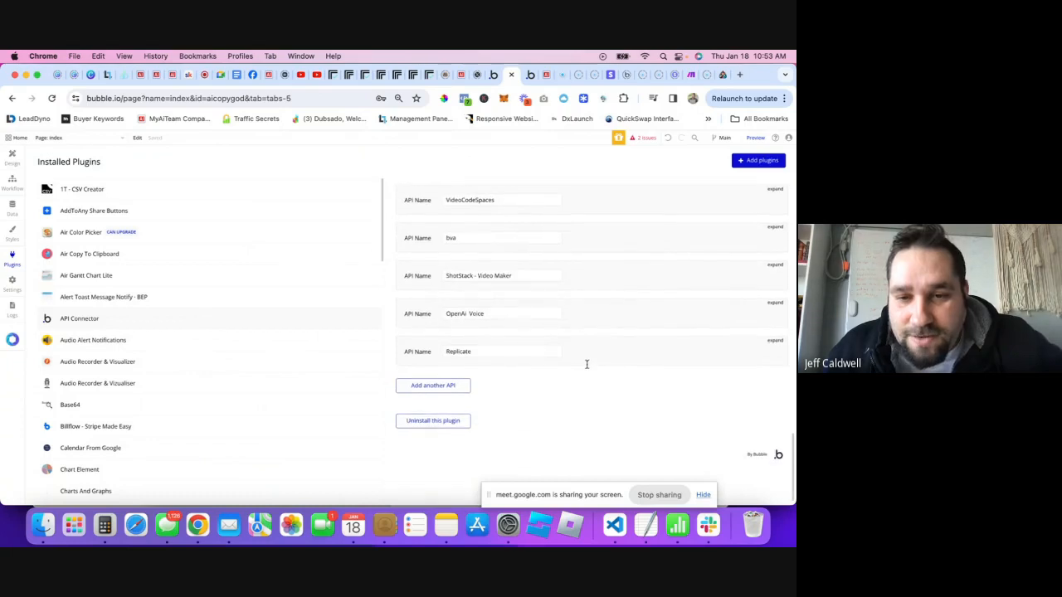
click(773, 342)
scroll(611, 375, down, 4)
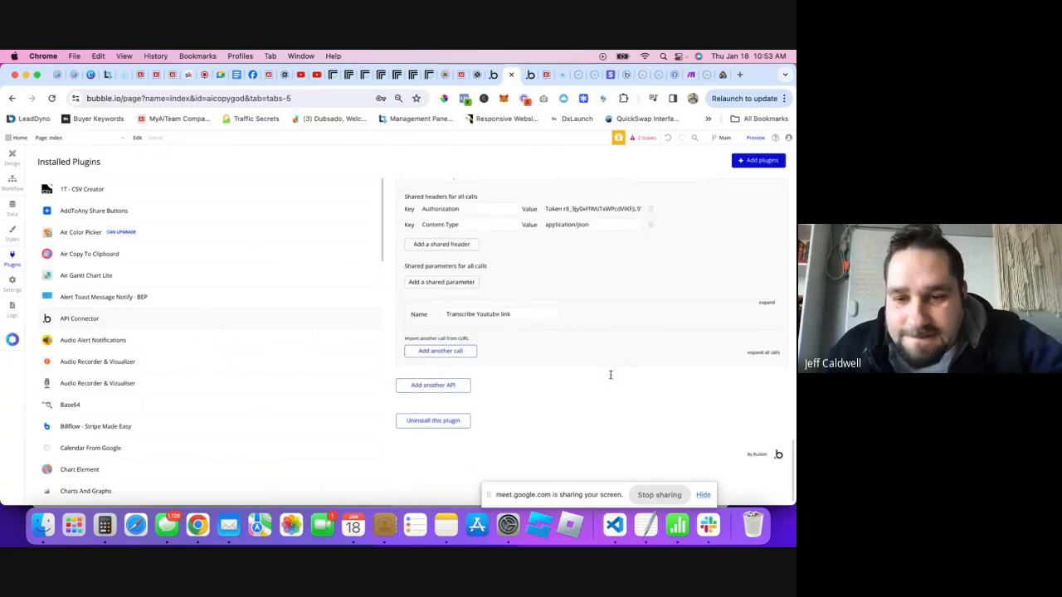
click(772, 307)
scroll(598, 368, down, 3)
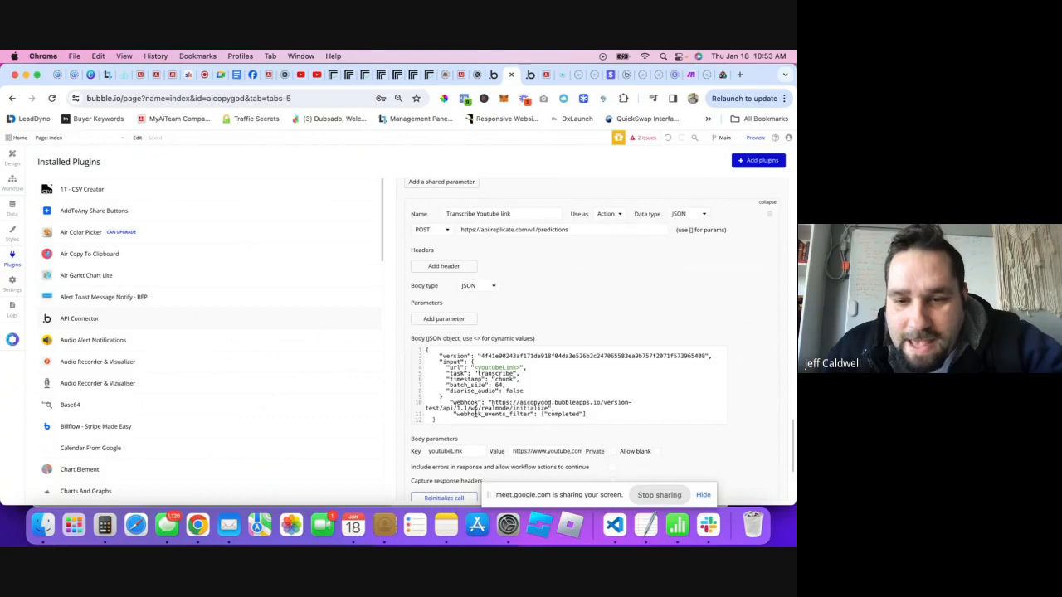
- Replace the call's webhook URL with the copied transcribeyoutube initialize URL
click(490, 403)
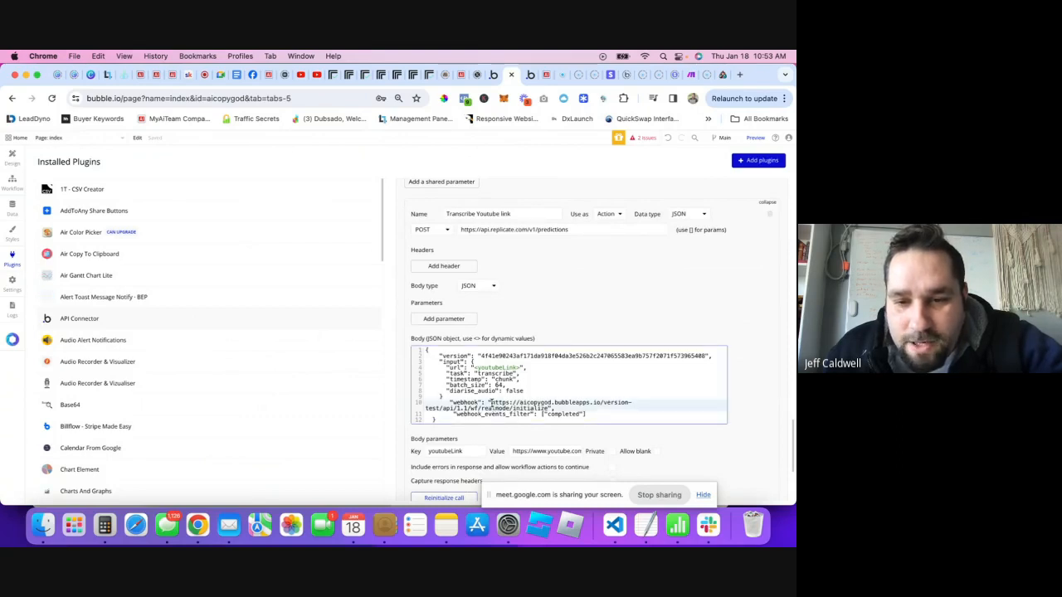
drag(491, 403, 547, 408)
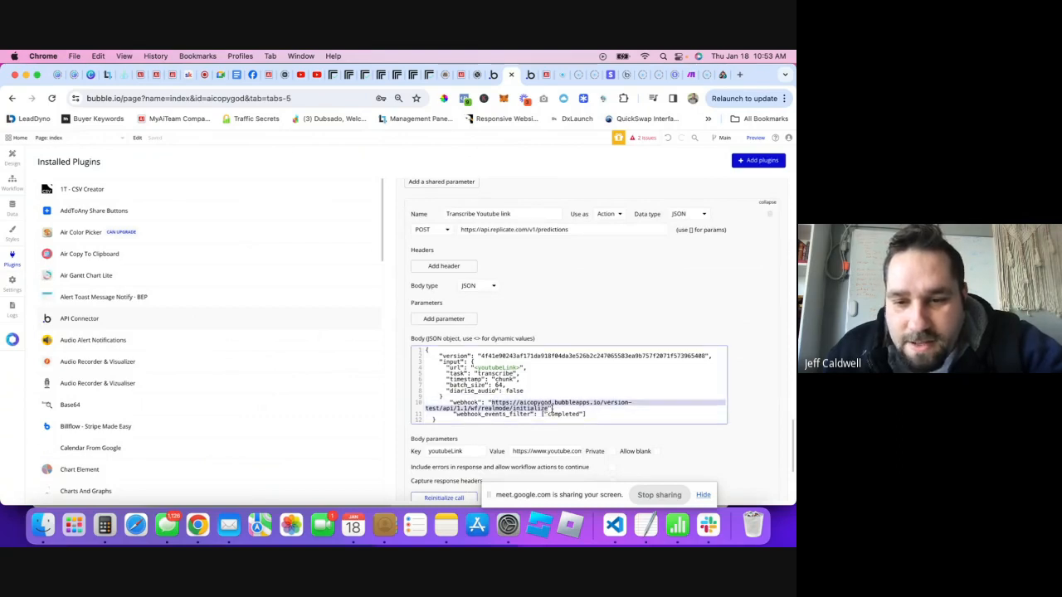
scroll(552, 408, down, 2)
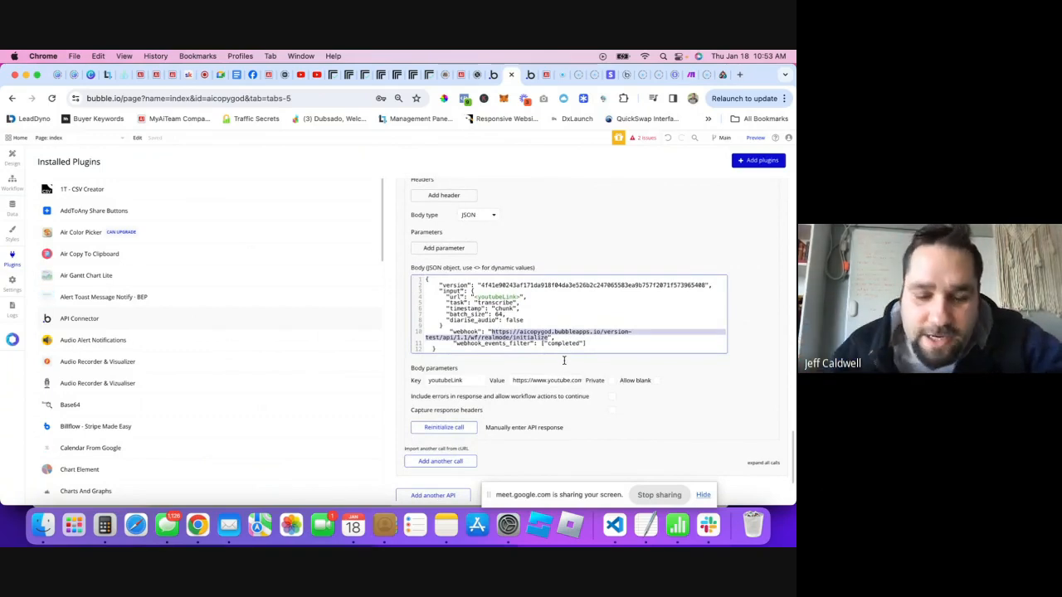
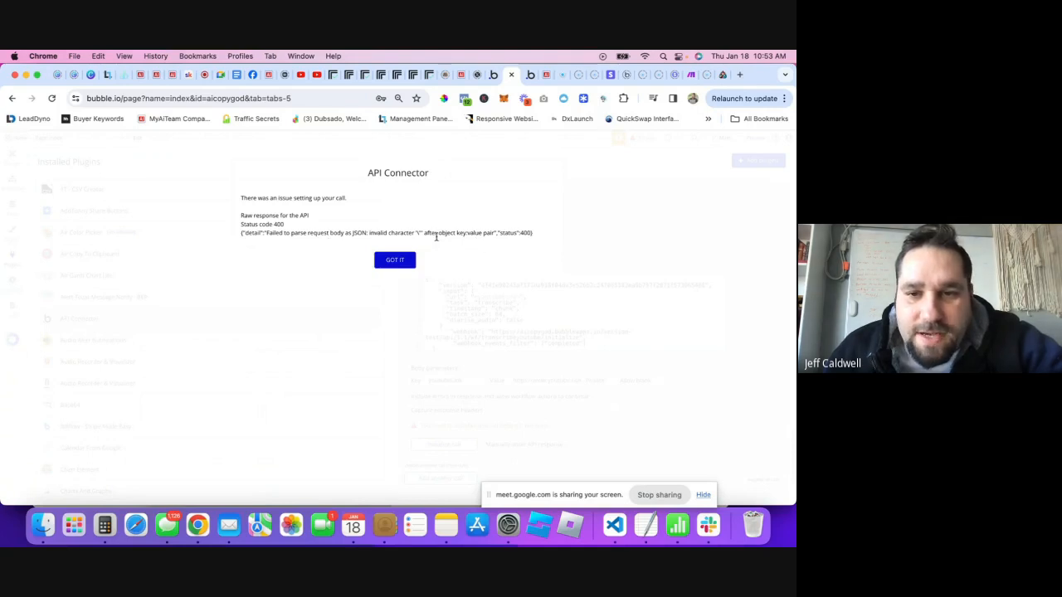
- Add the missing comma to the JSON body and initialize the Transcribe Youtube link call
click(471, 346)
click(459, 326)
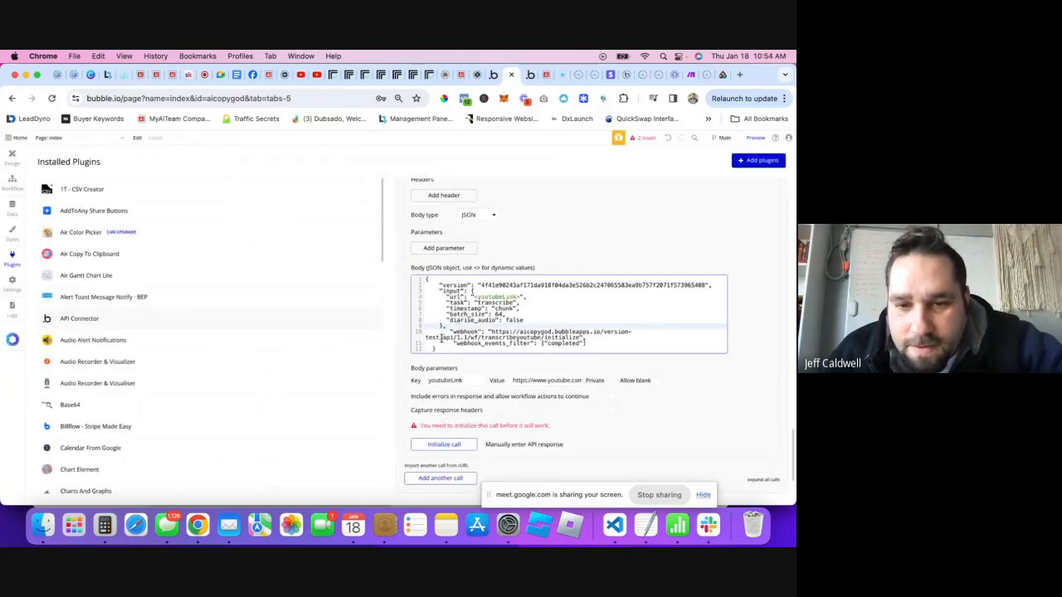
click(442, 446)
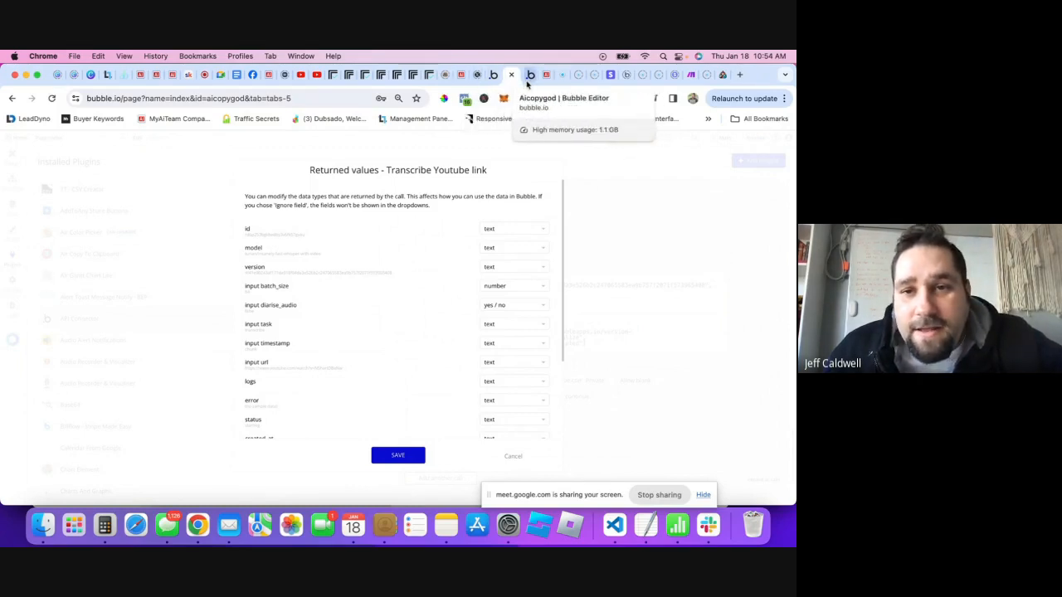
click(529, 76)
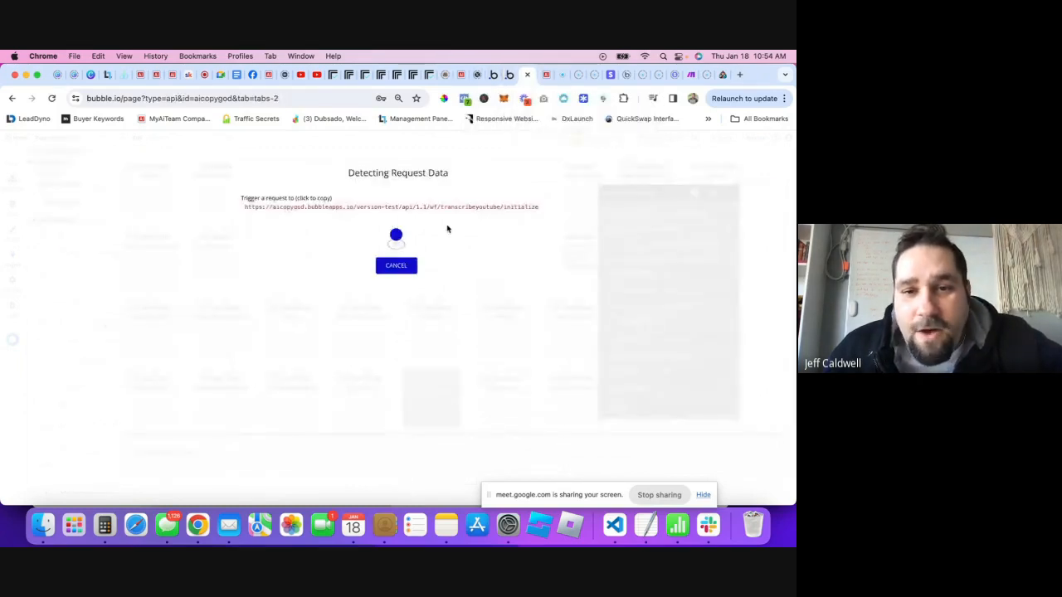
click(347, 76)
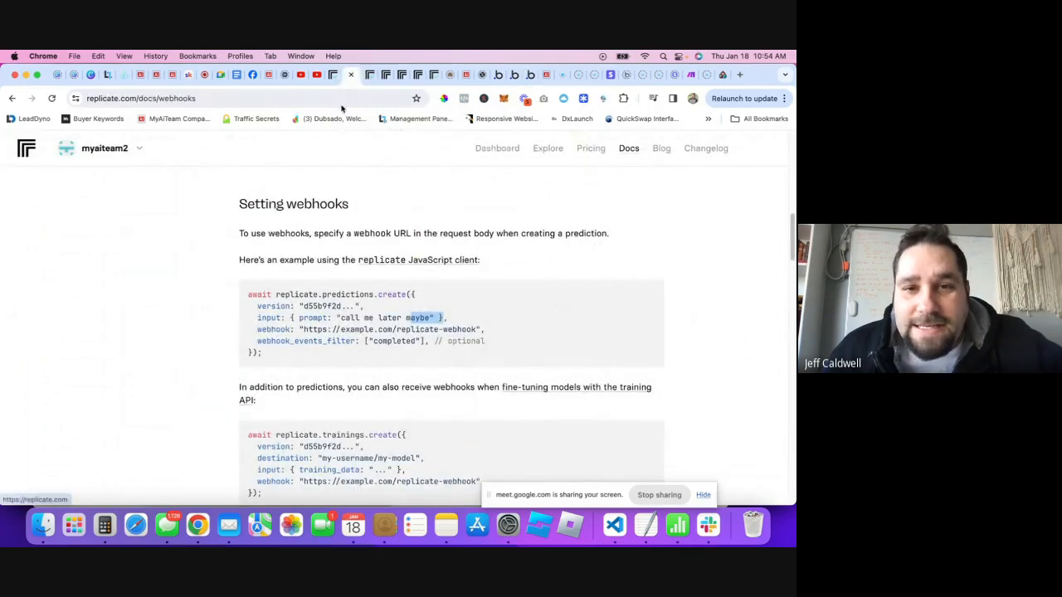
click(331, 76)
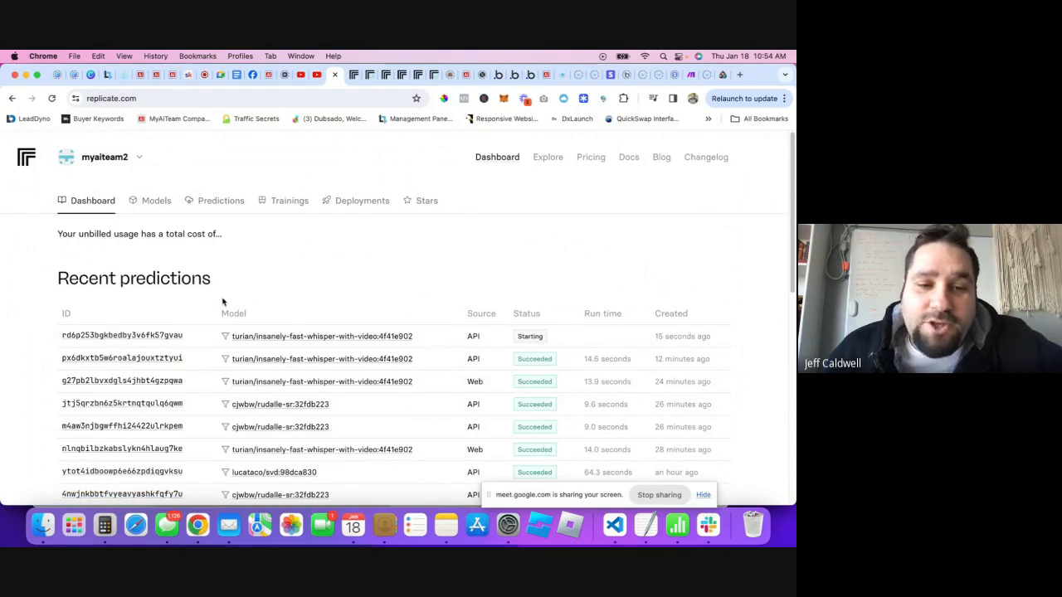
click(174, 337)
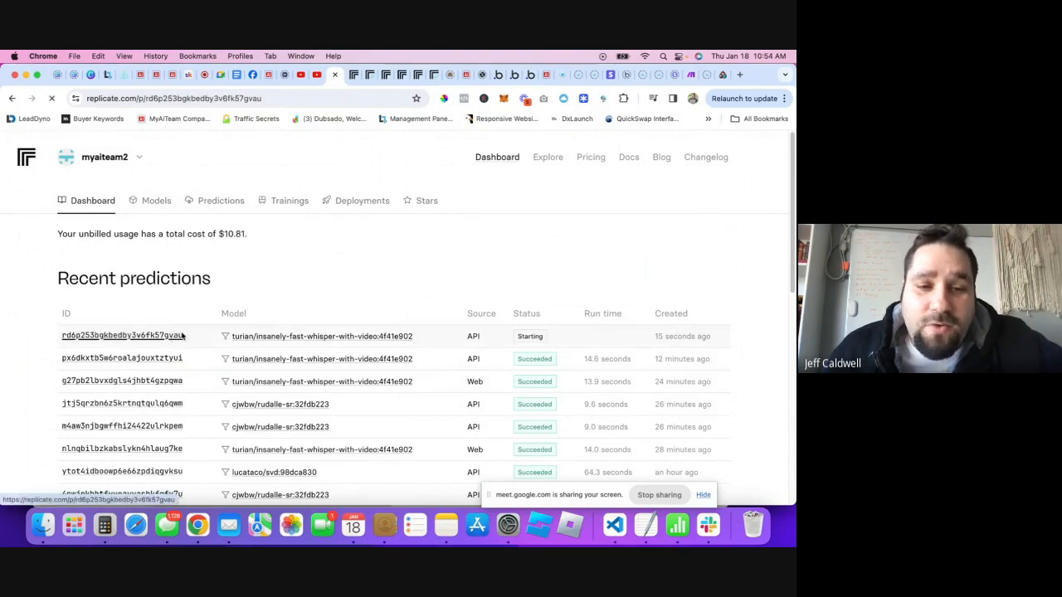
scroll(357, 297, down, 3)
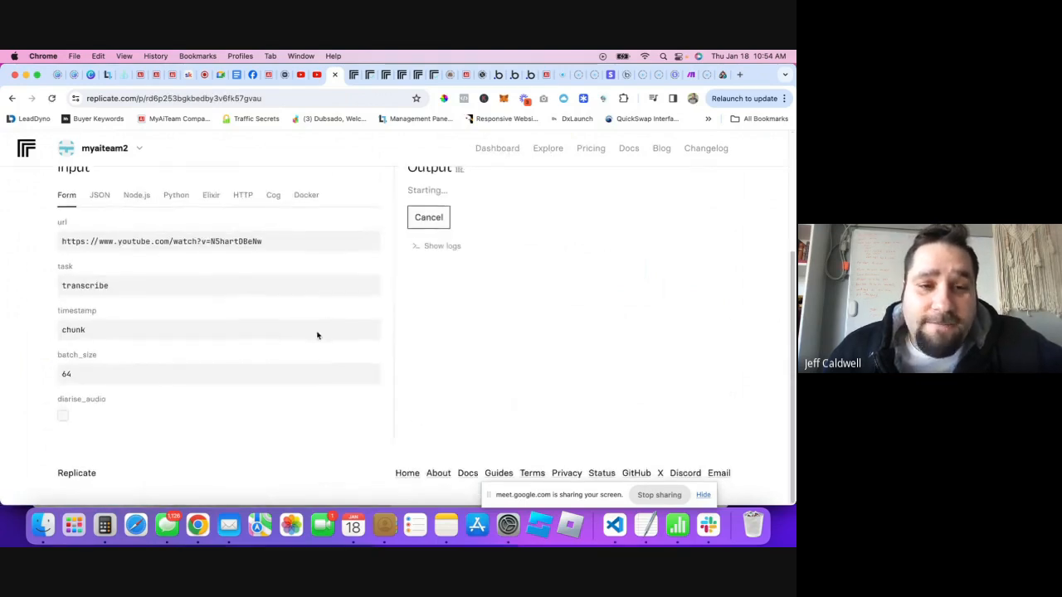
scroll(415, 336, up, 2)
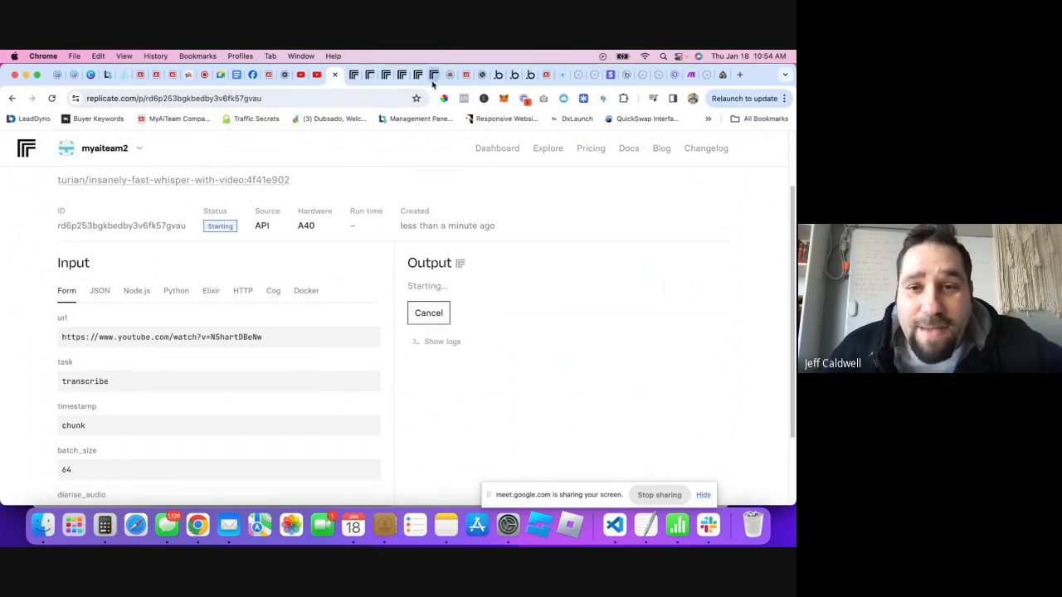
click(529, 76)
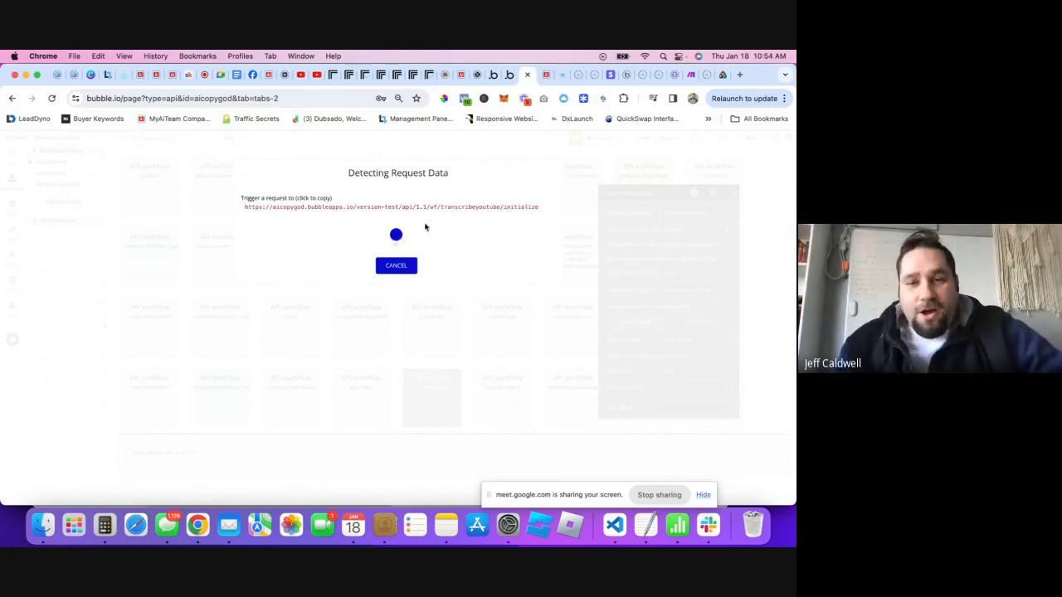
- Check the Replicate prediction's progress, still starting on A40 hardware
click(333, 75)
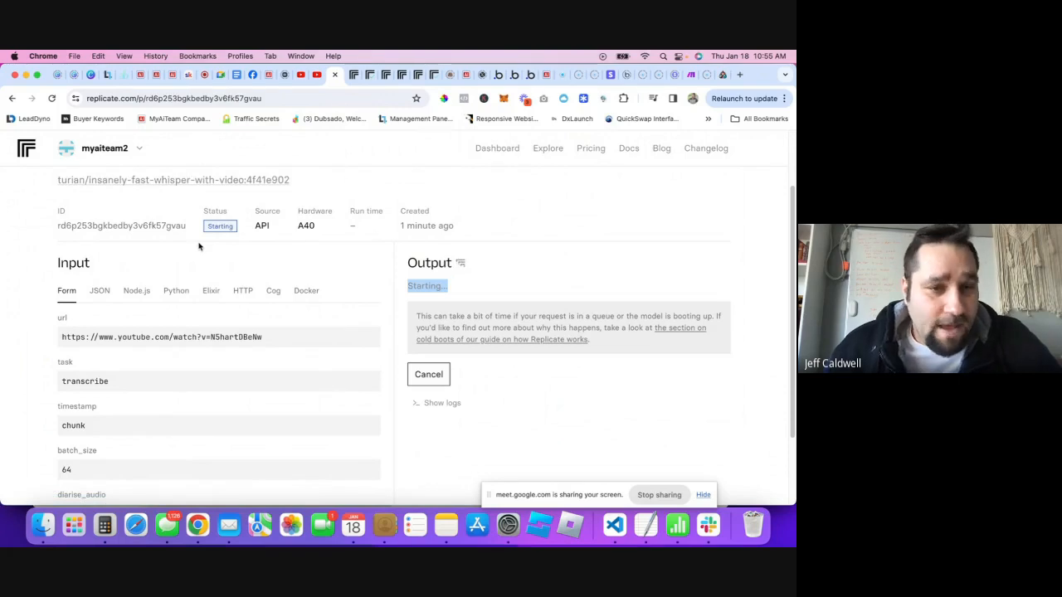
- Share the Replicate webhooks documentation link in the meeting chat
click(353, 79)
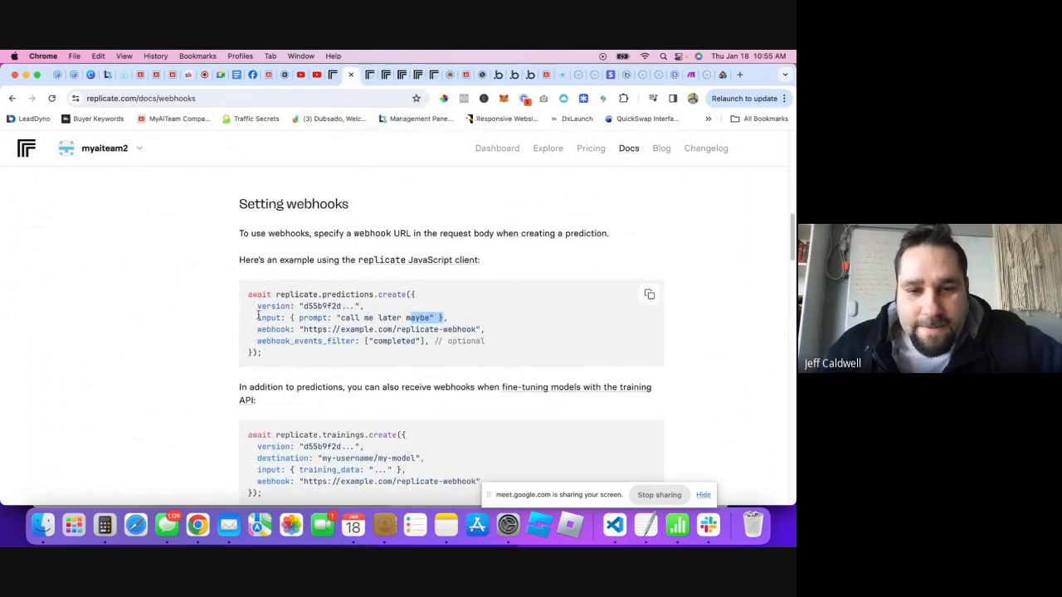
scroll(378, 267, down, 2)
click(456, 239)
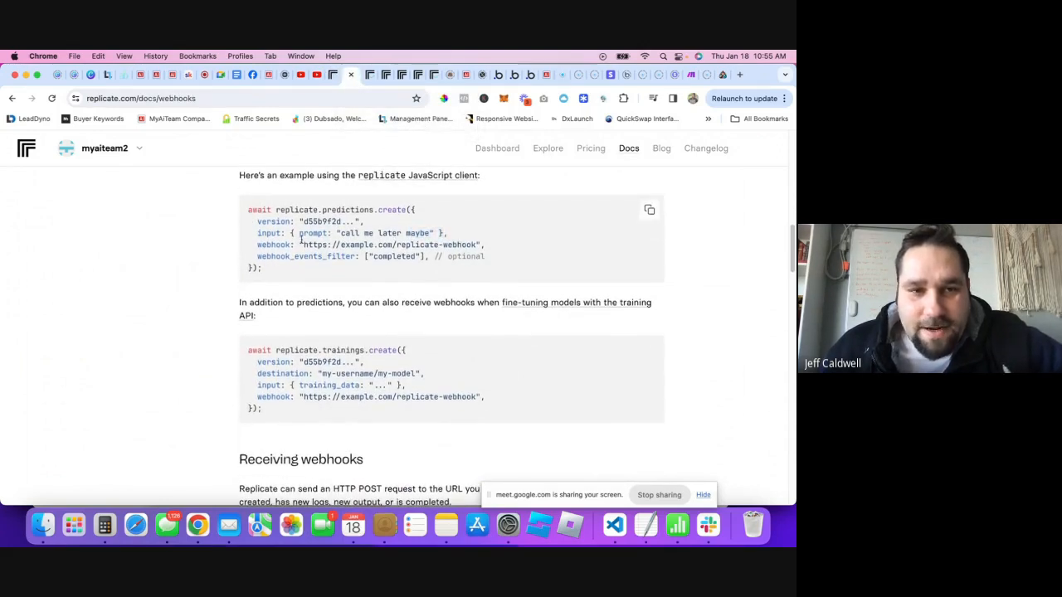
scroll(456, 239, up, 1)
click(143, 100)
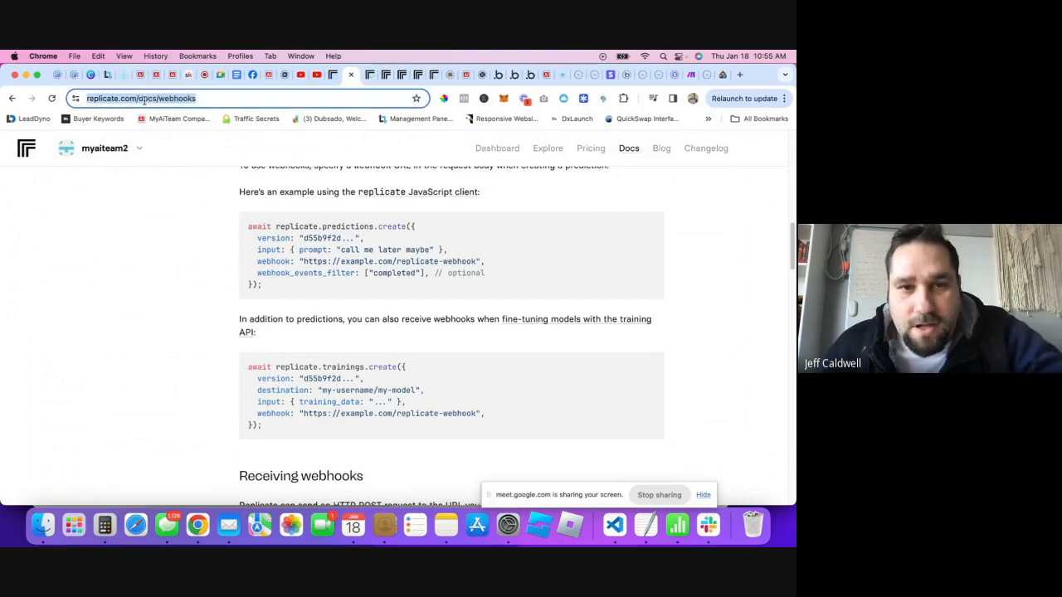
click(204, 75)
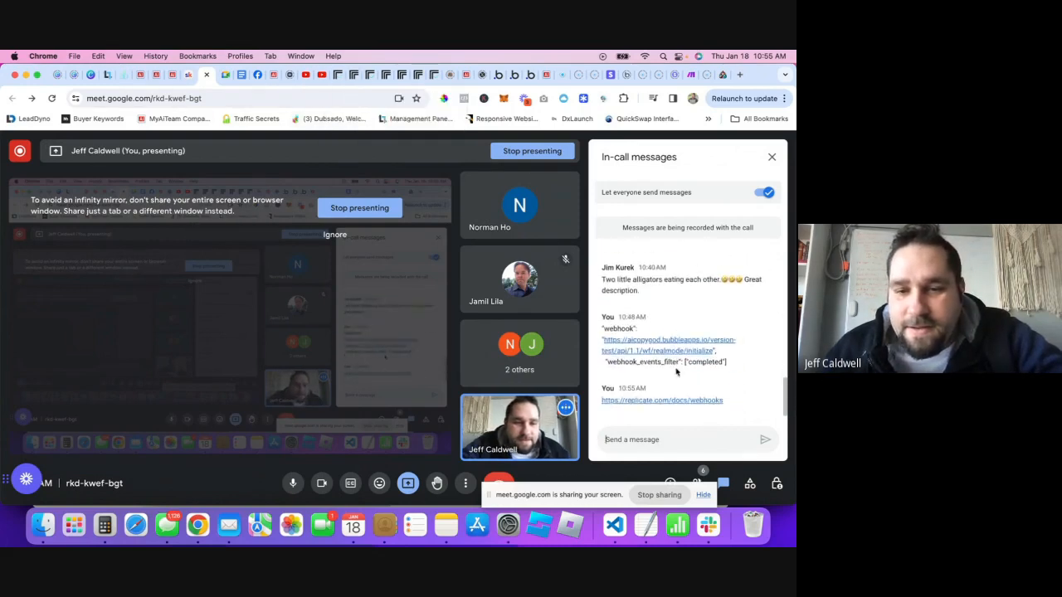
- Review the Replicate prediction page while the transcription is still starting
click(324, 75)
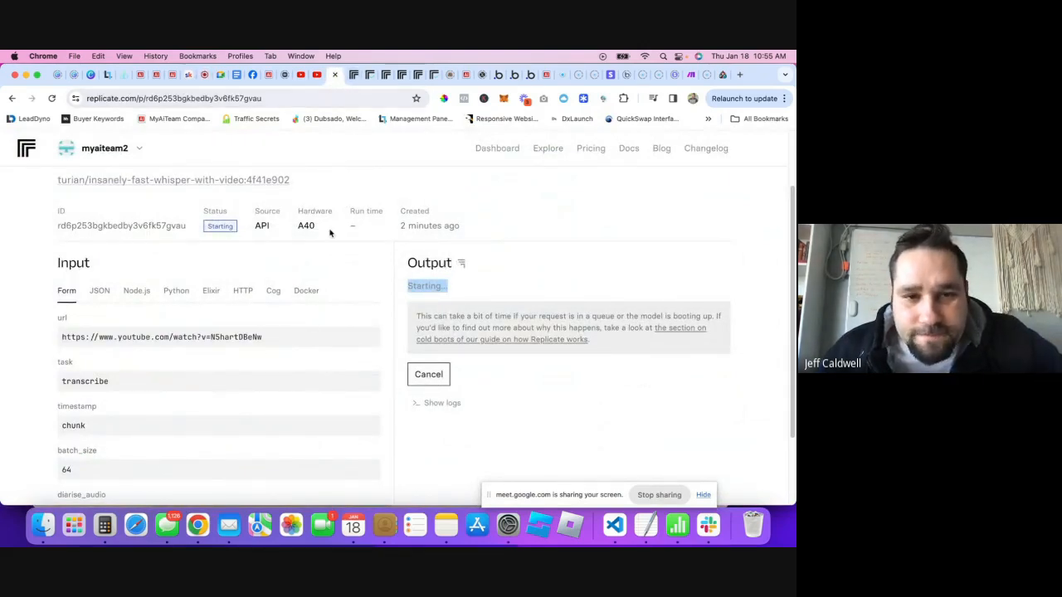
scroll(329, 239, up, 2)
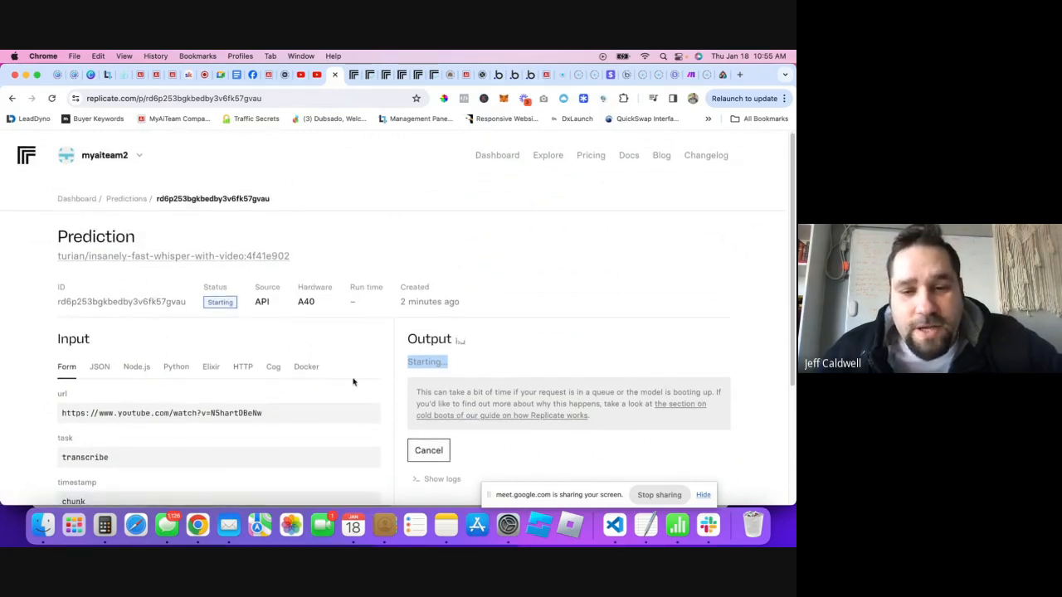
scroll(467, 288, down, 2)
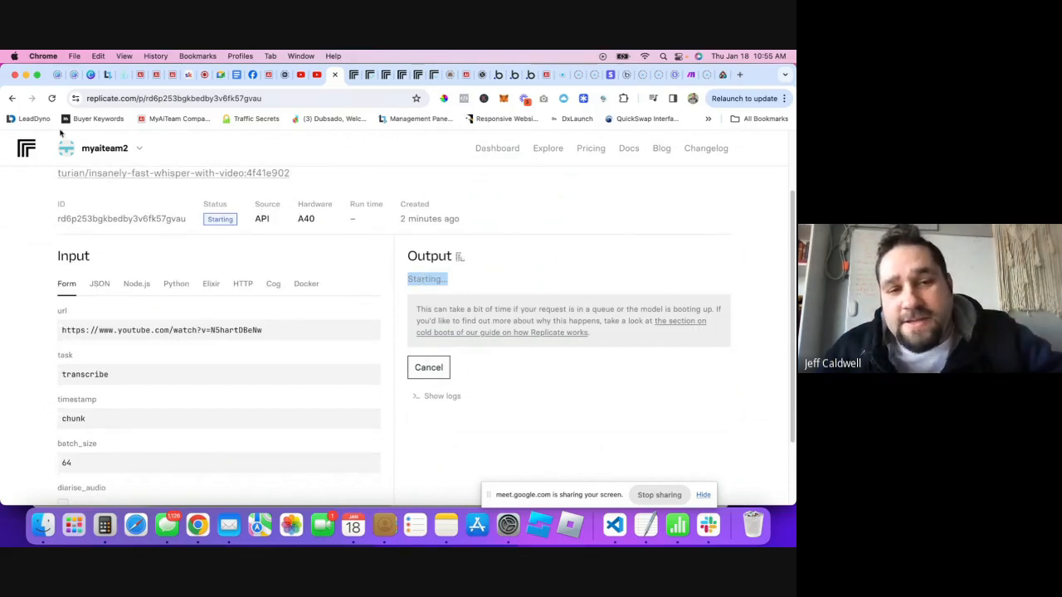
scroll(265, 387, down, 2)
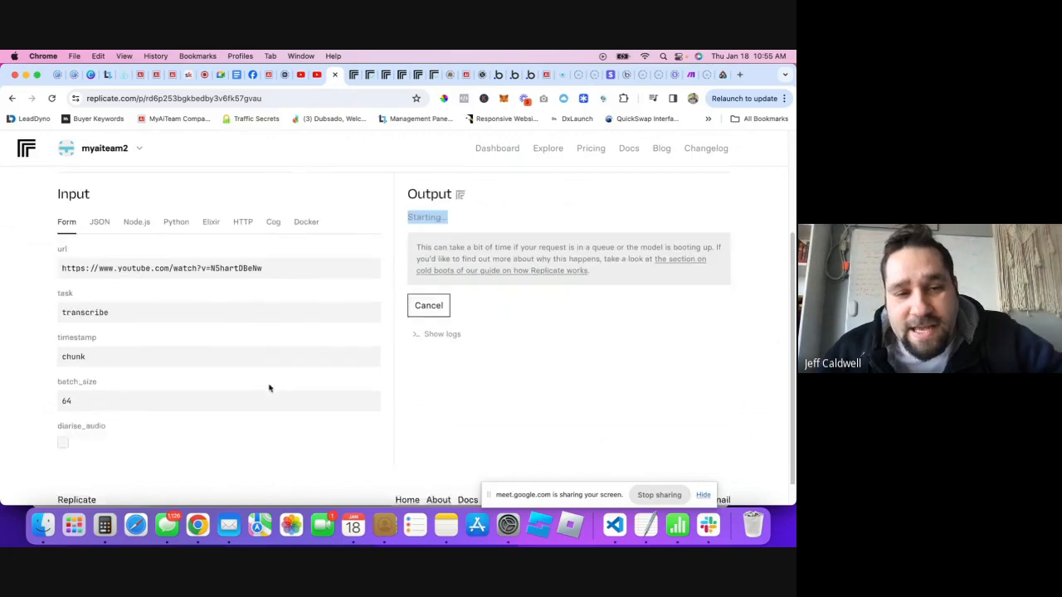
scroll(258, 410, up, 3)
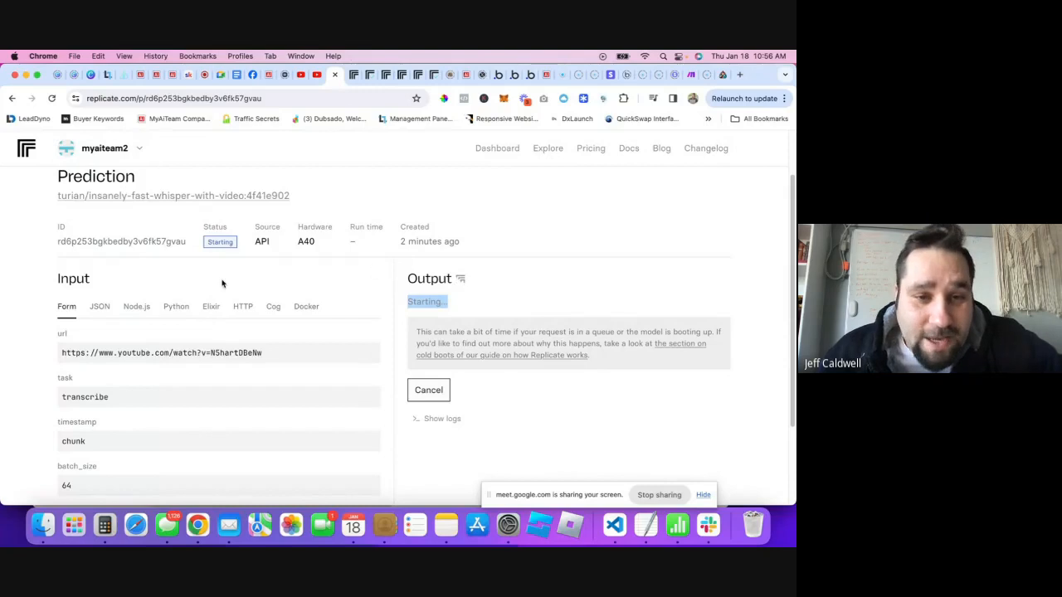
scroll(336, 312, up, 2)
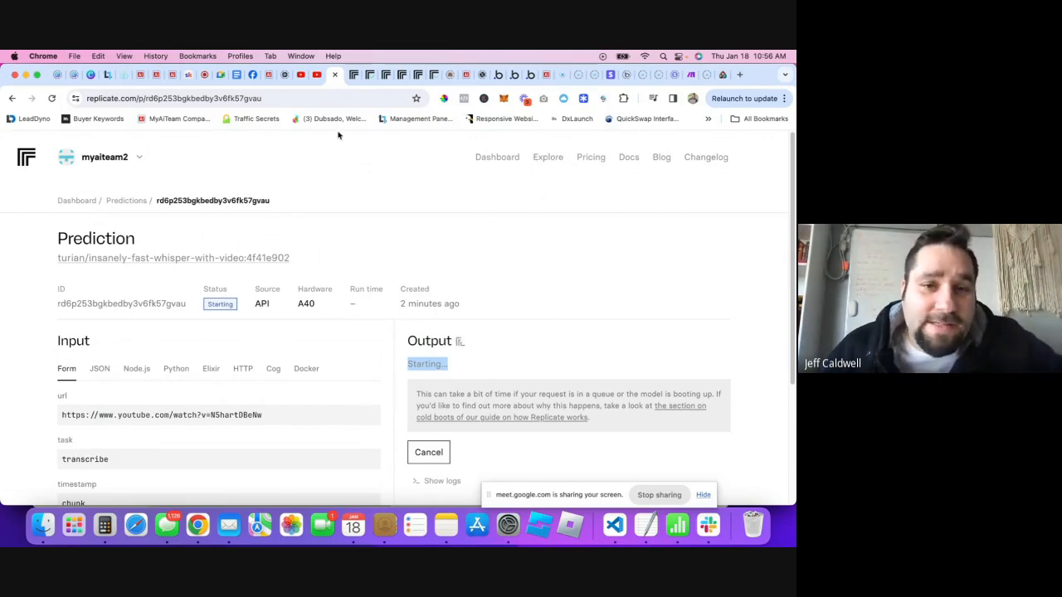
- Open Replicate's Explore page in a new tab, browse it, then return to Bubble's detector
right_click(549, 161)
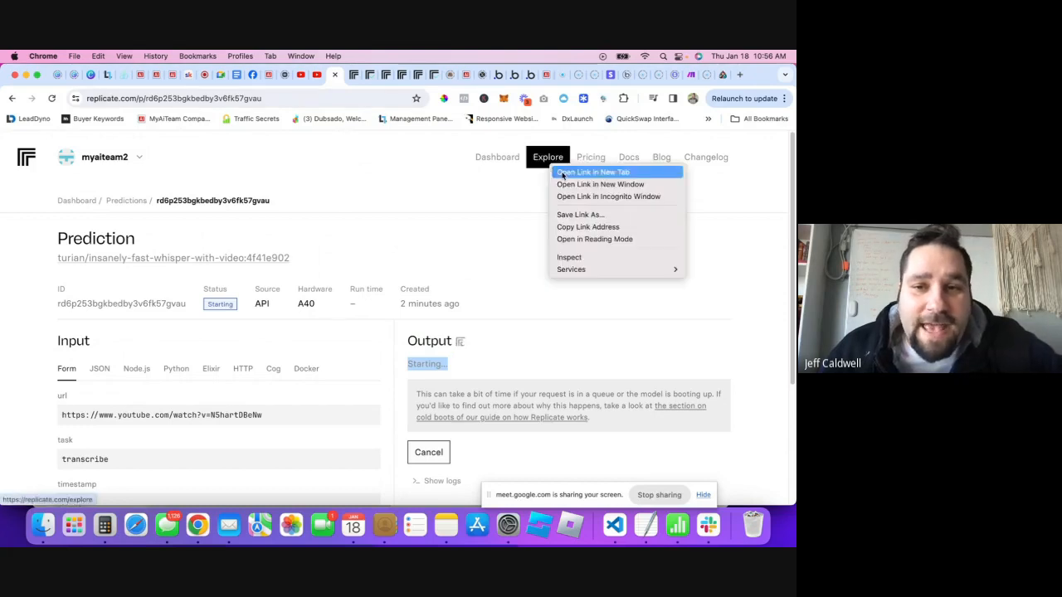
click(573, 171)
click(349, 77)
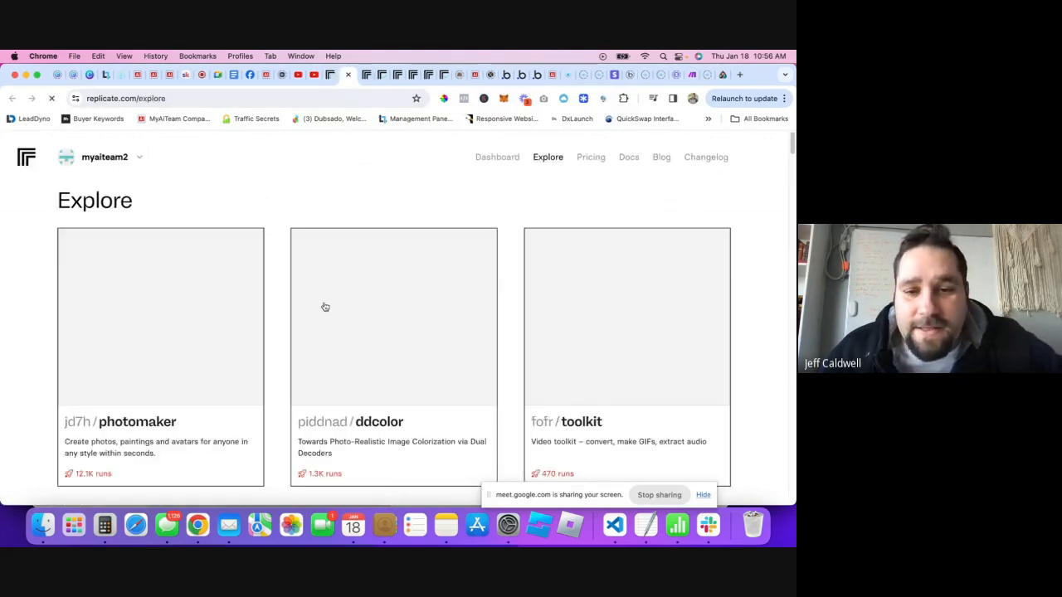
scroll(469, 328, down, 15)
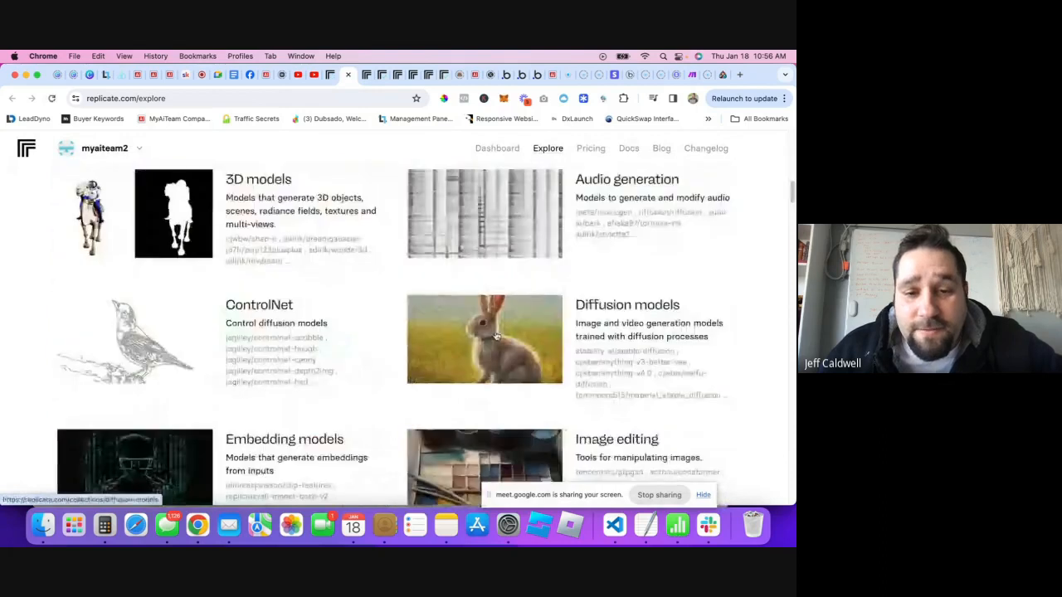
scroll(469, 327, up, 5)
scroll(498, 340, down, 15)
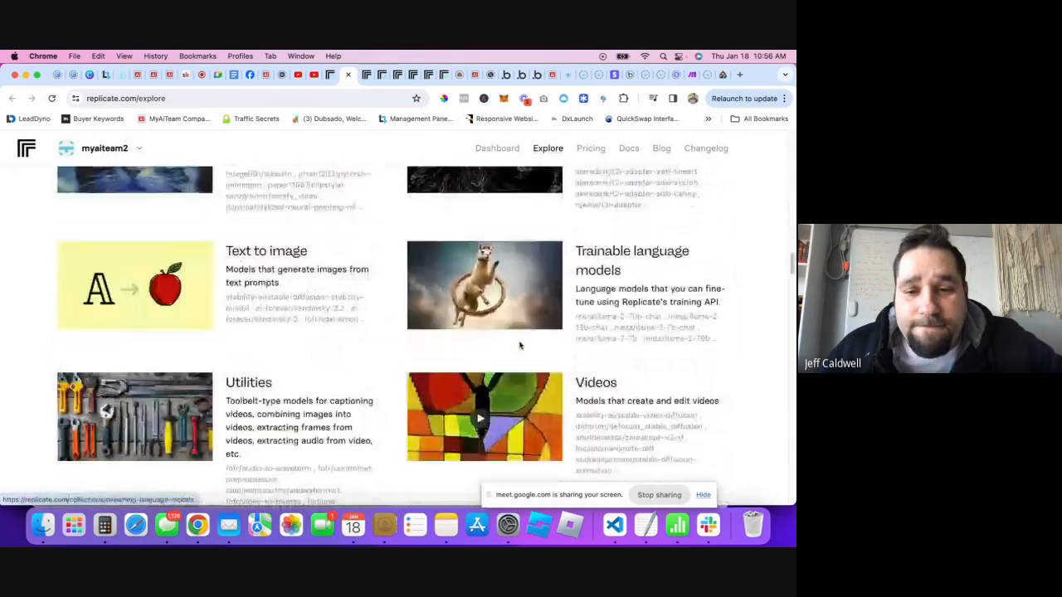
scroll(513, 357, up, 5)
scroll(513, 357, up, 8)
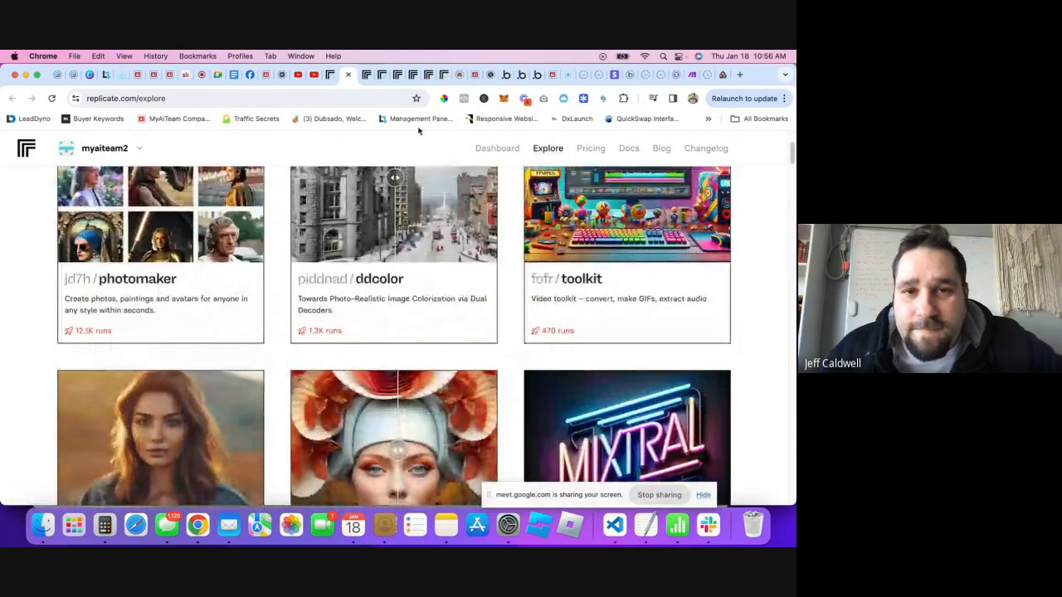
click(332, 75)
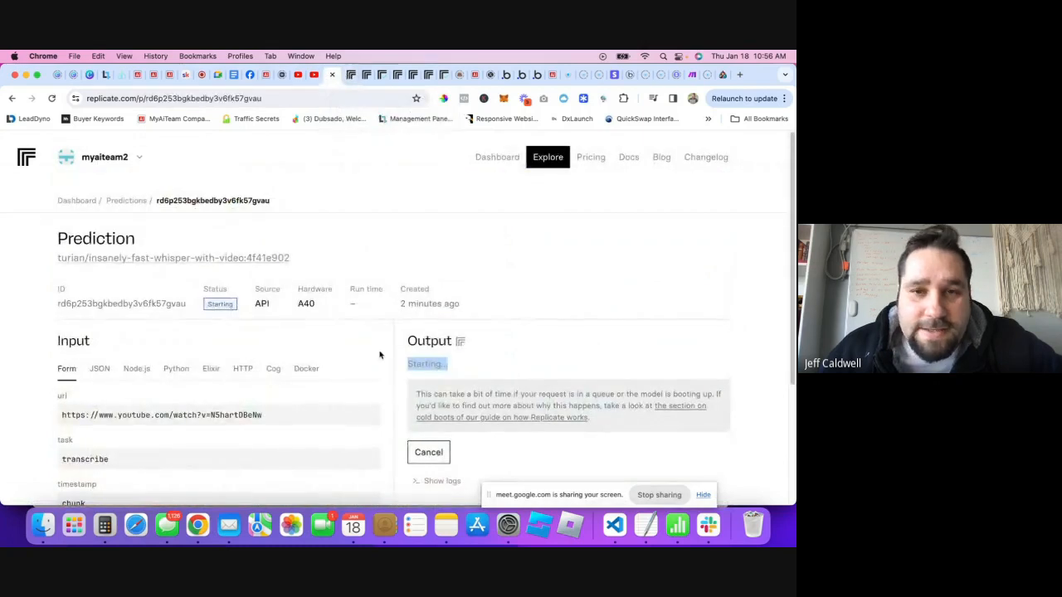
double_click(440, 345)
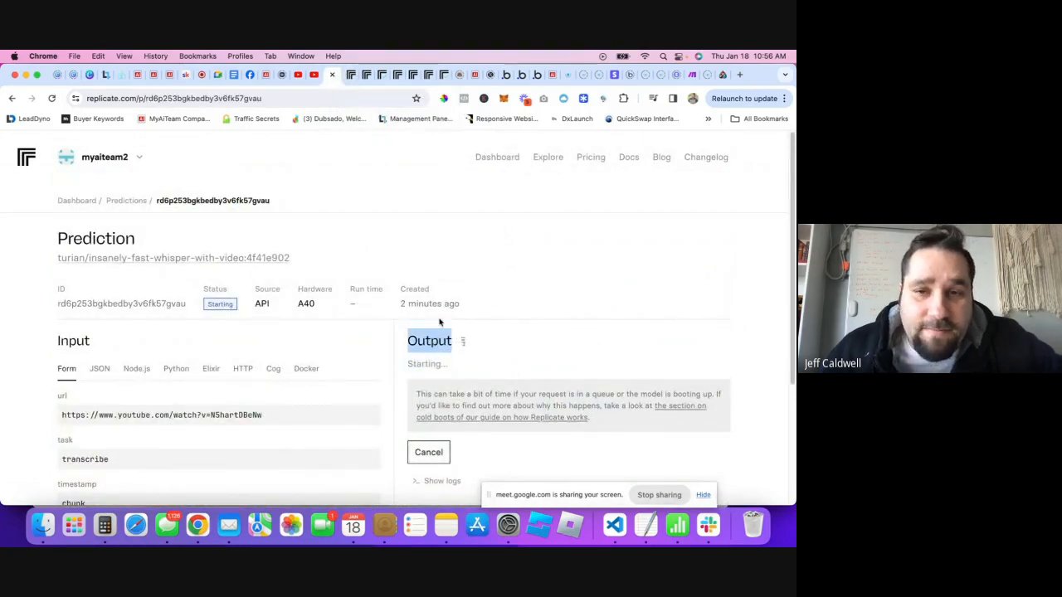
click(538, 77)
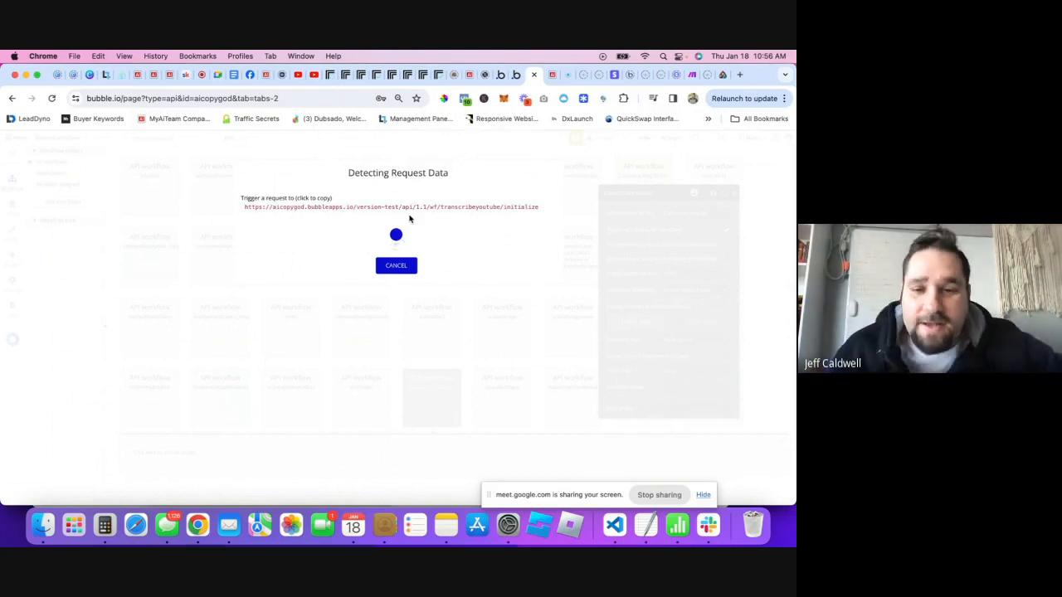
- Confirm the transcription succeeded on Replicate, then return to Bubble's detected request data
click(329, 79)
scroll(460, 377, down, 1)
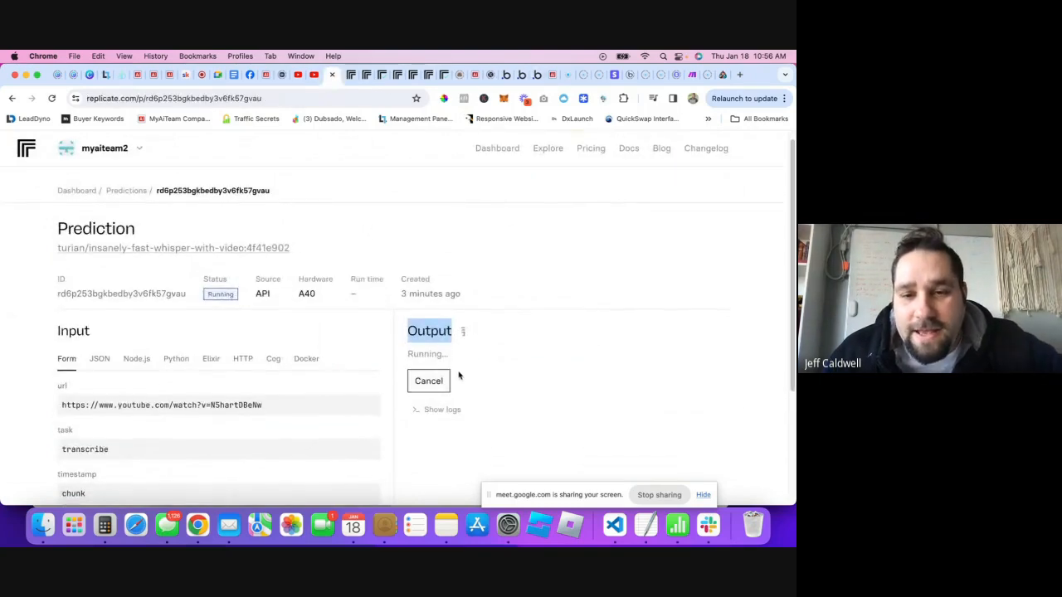
click(417, 346)
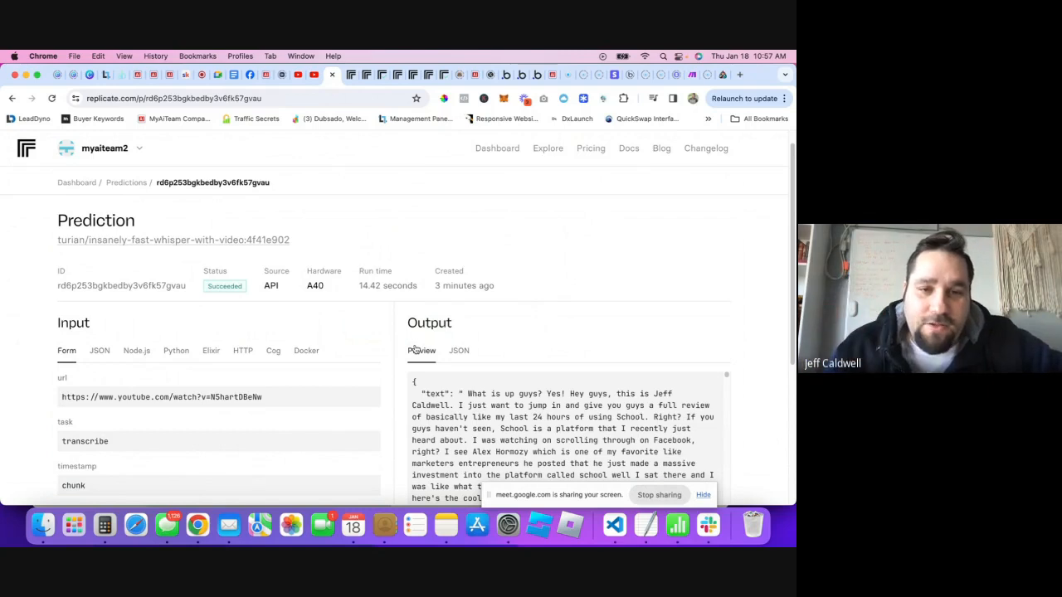
scroll(361, 274, down, 5)
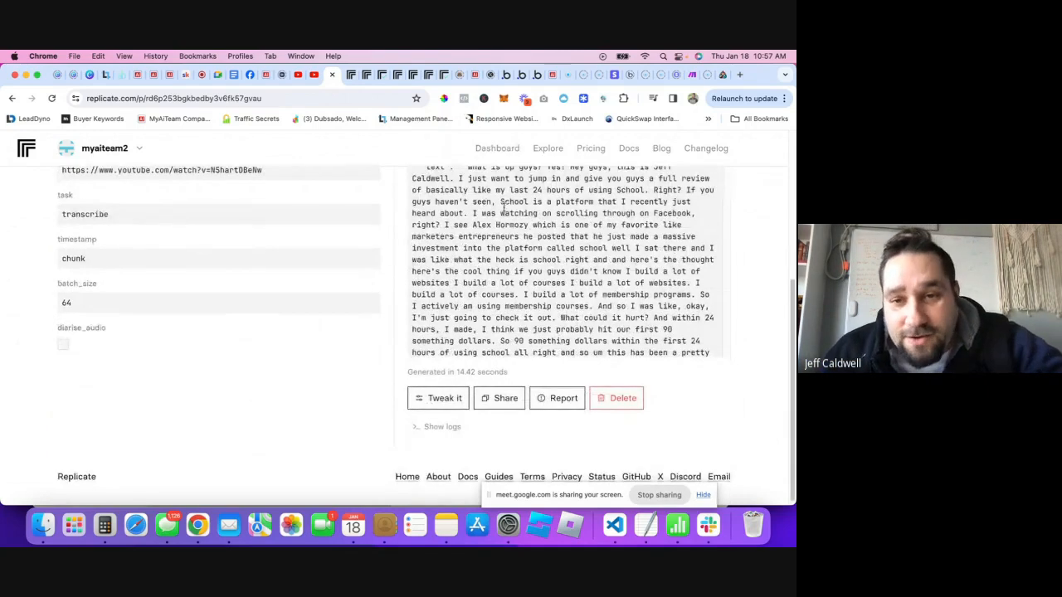
scroll(502, 207, up, 5)
click(526, 75)
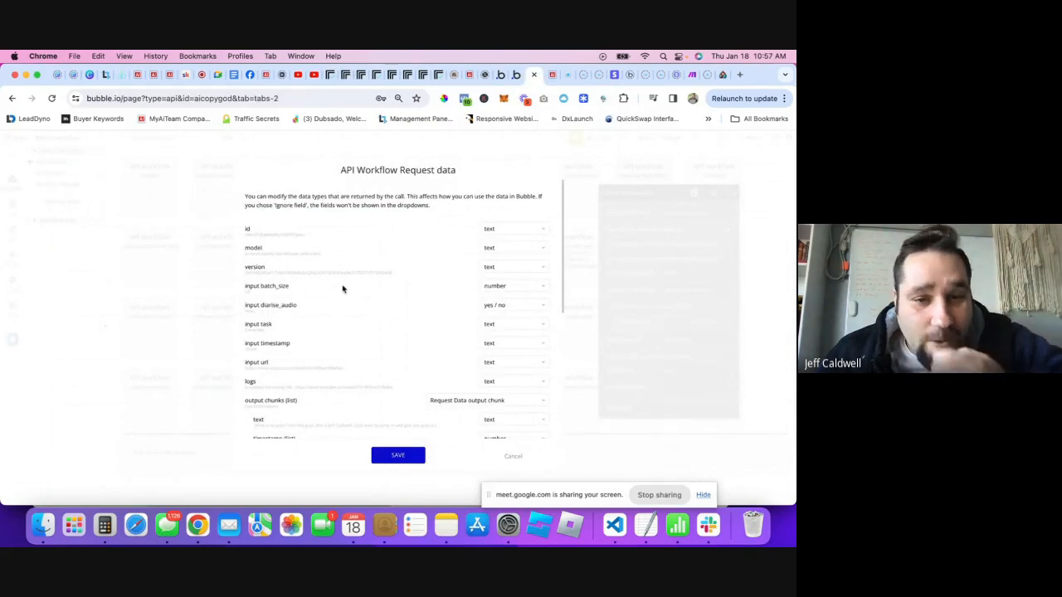
- Scroll through the detected webhook fields, selecting the sample id and output text values
scroll(336, 278, down, 3)
scroll(327, 284, up, 3)
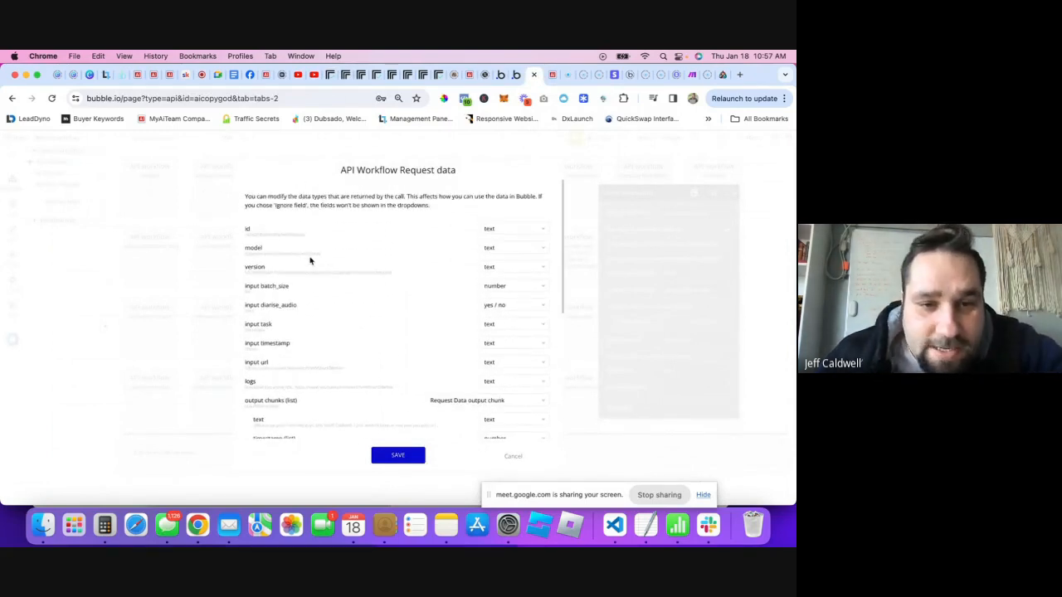
drag(255, 235, 306, 235)
click(312, 236)
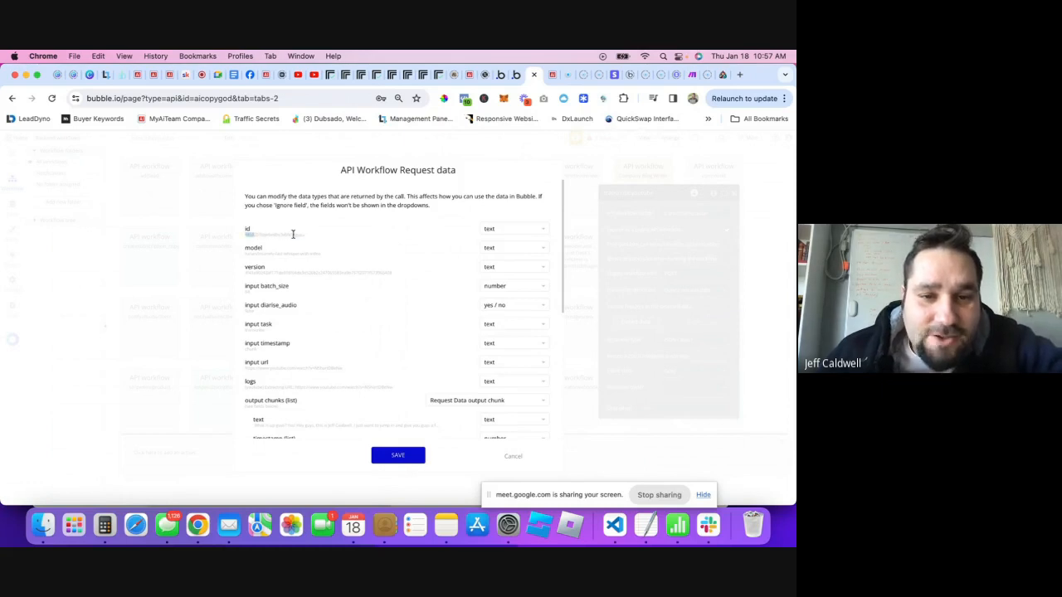
double_click(289, 235)
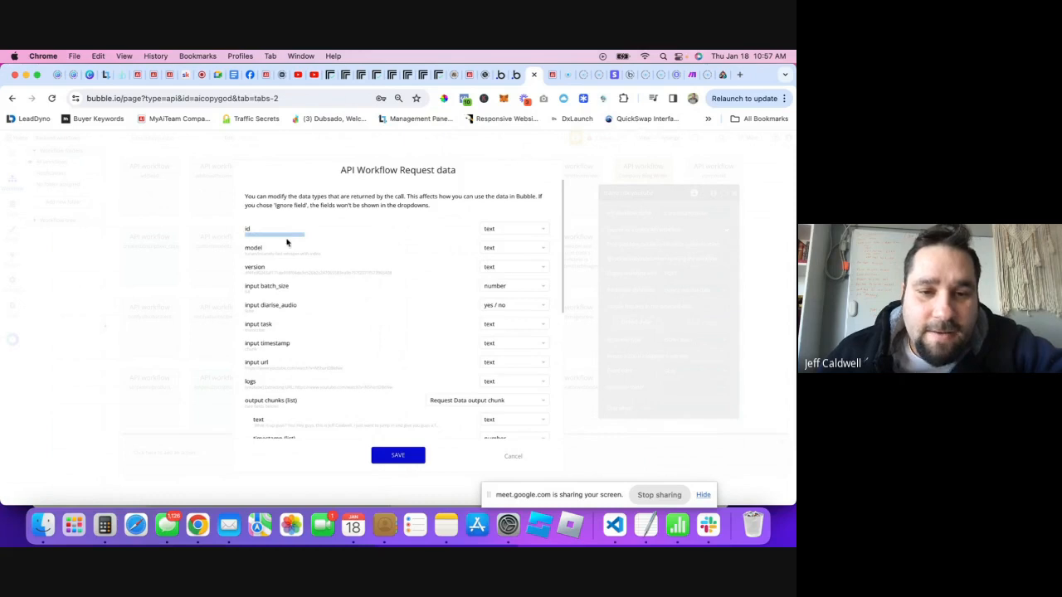
scroll(286, 274, down, 2)
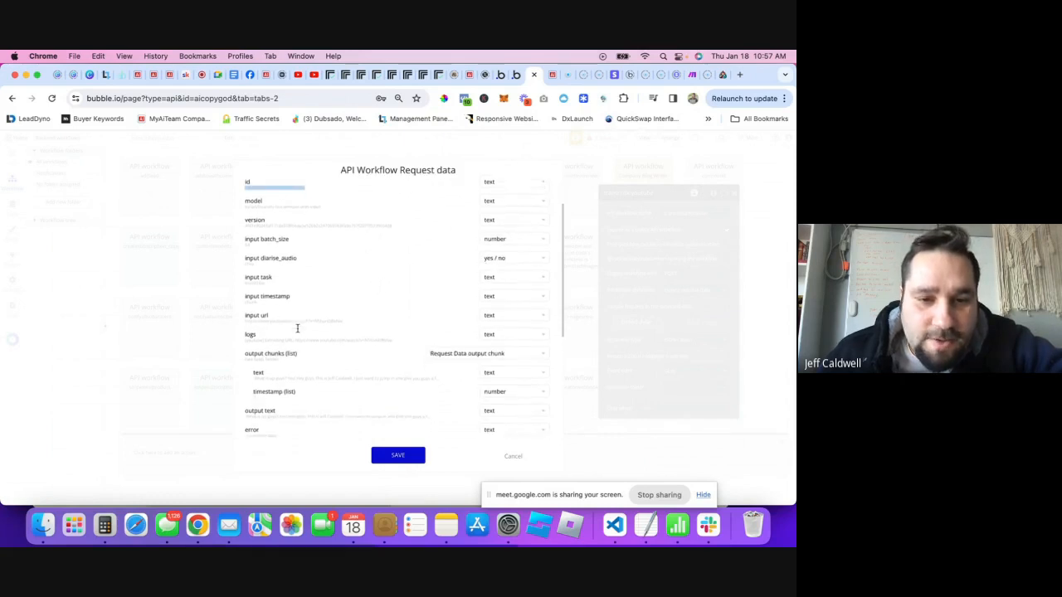
scroll(298, 305, down, 3)
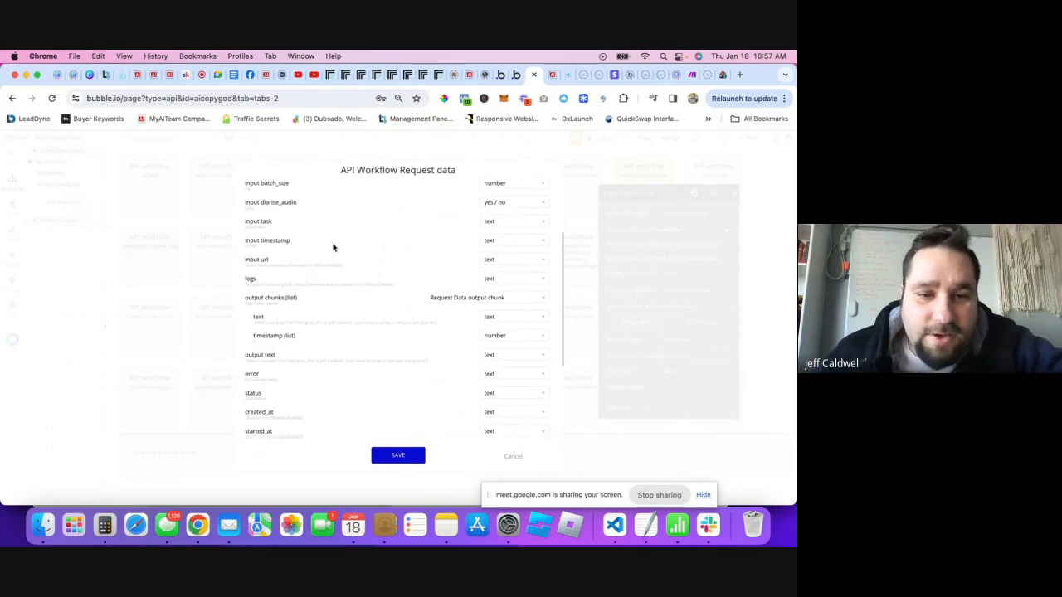
scroll(332, 240, down, 2)
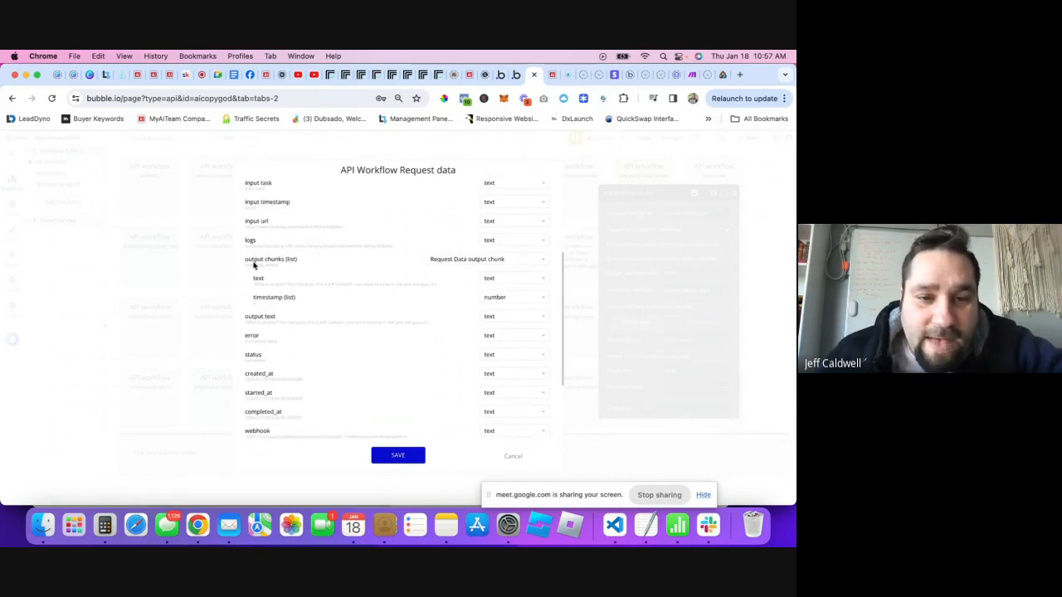
scroll(266, 265, down, 1)
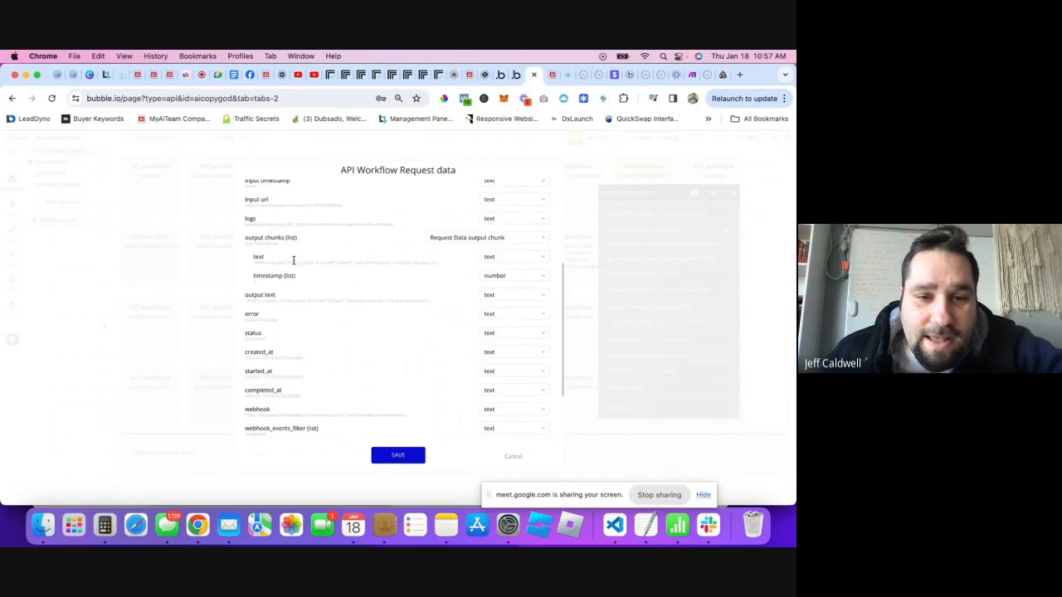
scroll(282, 284, down, 1)
triple_click(279, 283)
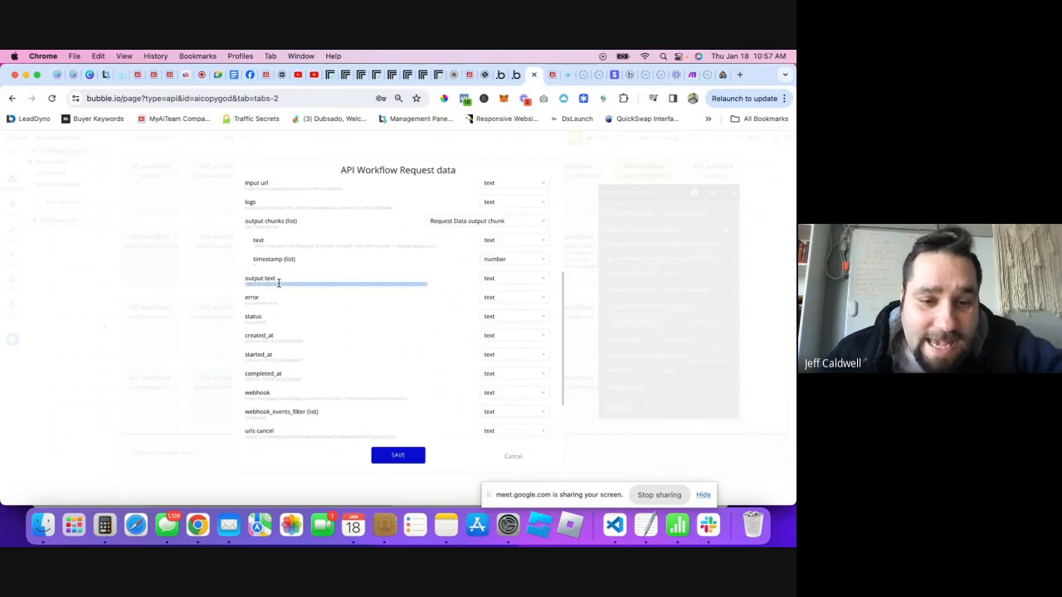
- Review the transcript in the prediction's output, highlighting the first chunk's text
click(343, 76)
scroll(488, 349, down, 5)
scroll(488, 349, down, 15)
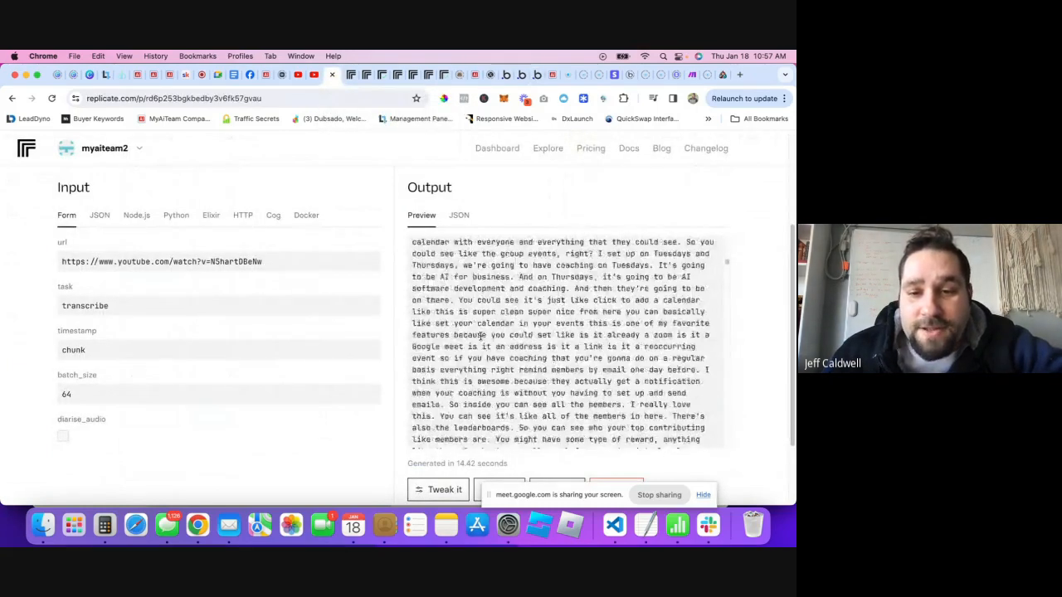
scroll(478, 308, up, 2)
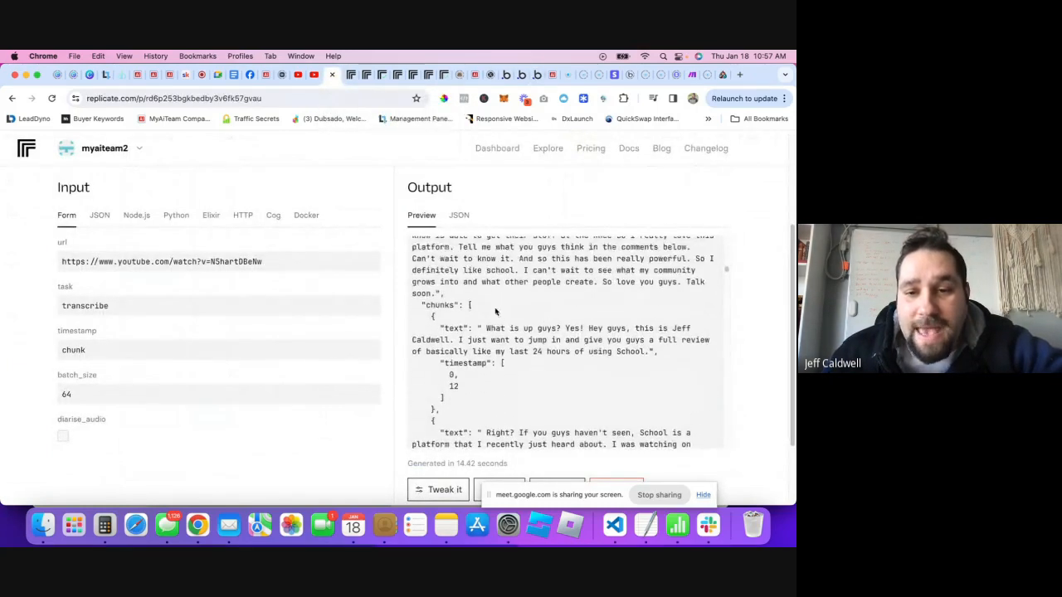
drag(487, 328, 572, 354)
click(507, 375)
scroll(509, 352, down, 1)
drag(660, 337, 657, 359)
scroll(502, 307, down, 3)
click(658, 360)
scroll(584, 348, down, 4)
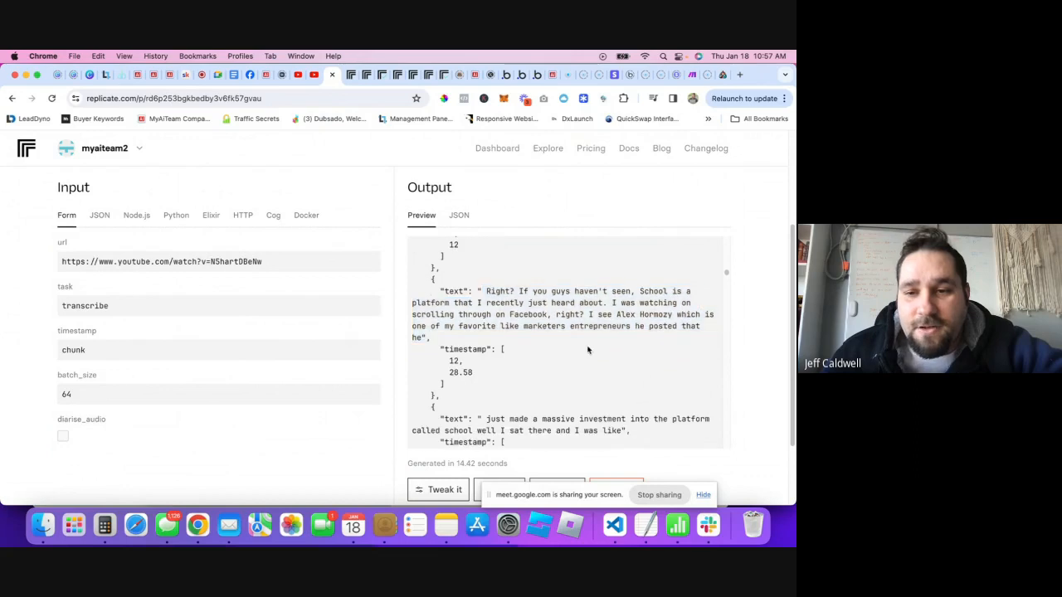
scroll(544, 322, up, 3)
scroll(548, 357, down, 4)
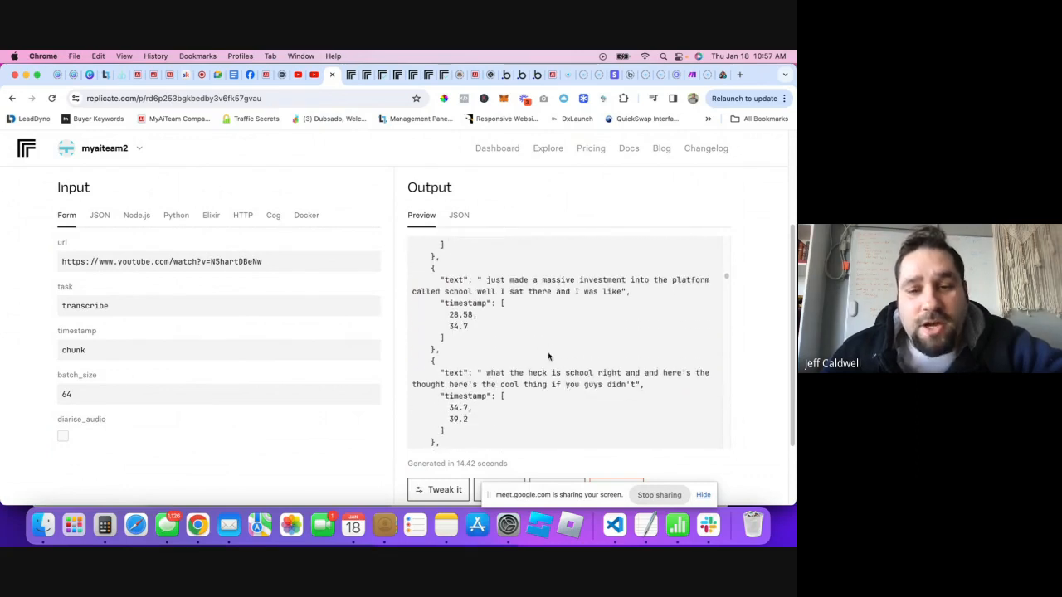
scroll(547, 352, up, 8)
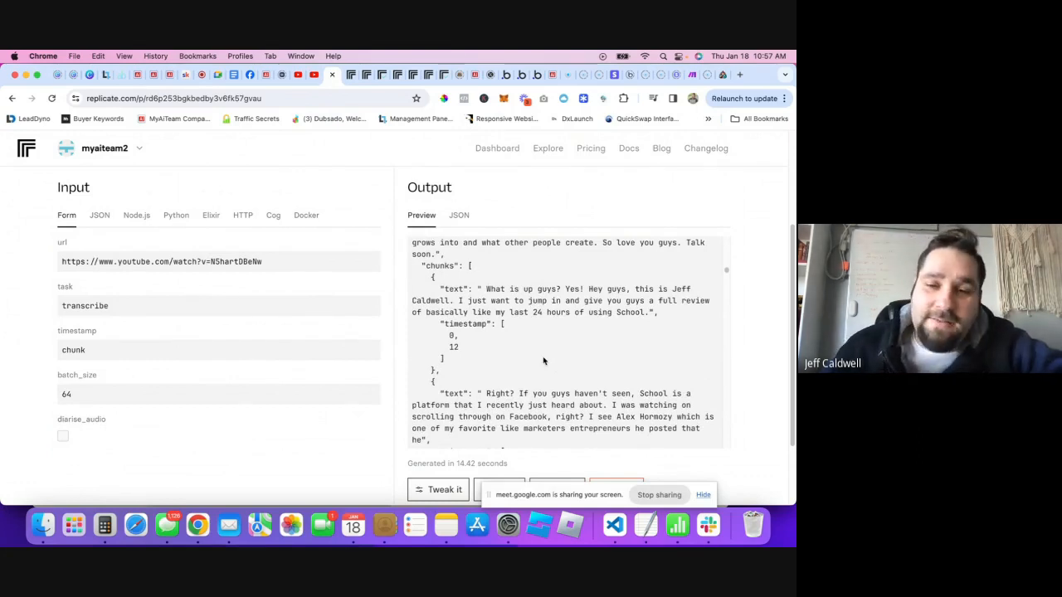
- Inspect the output chunks' text and timestamps (0–12, 12–28.58, 28.58–34.7)
drag(502, 324, 587, 301)
click(500, 284)
click(588, 302)
scroll(591, 302, down, 3)
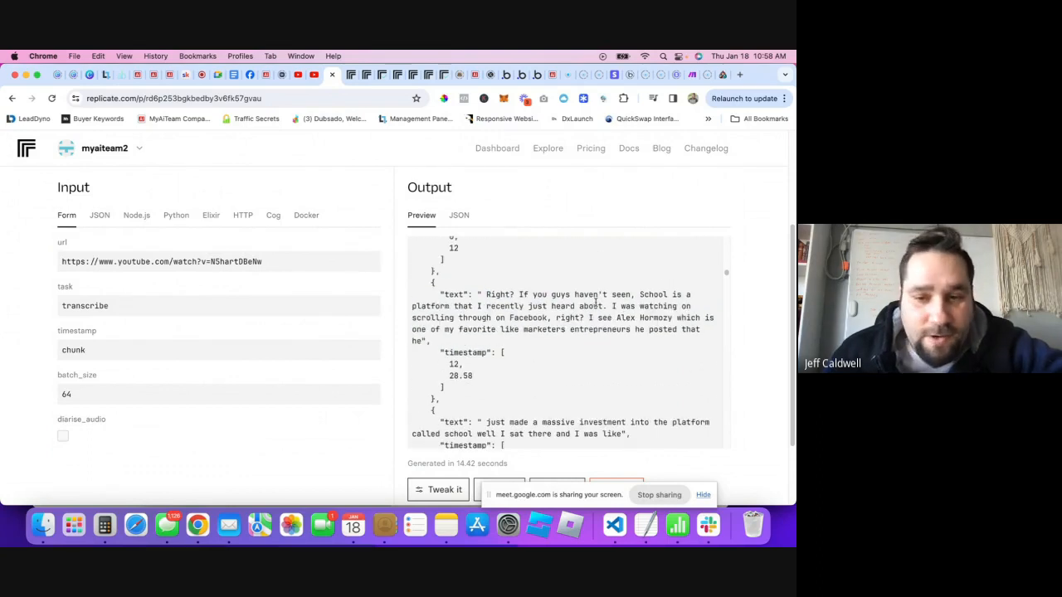
scroll(595, 303, down, 4)
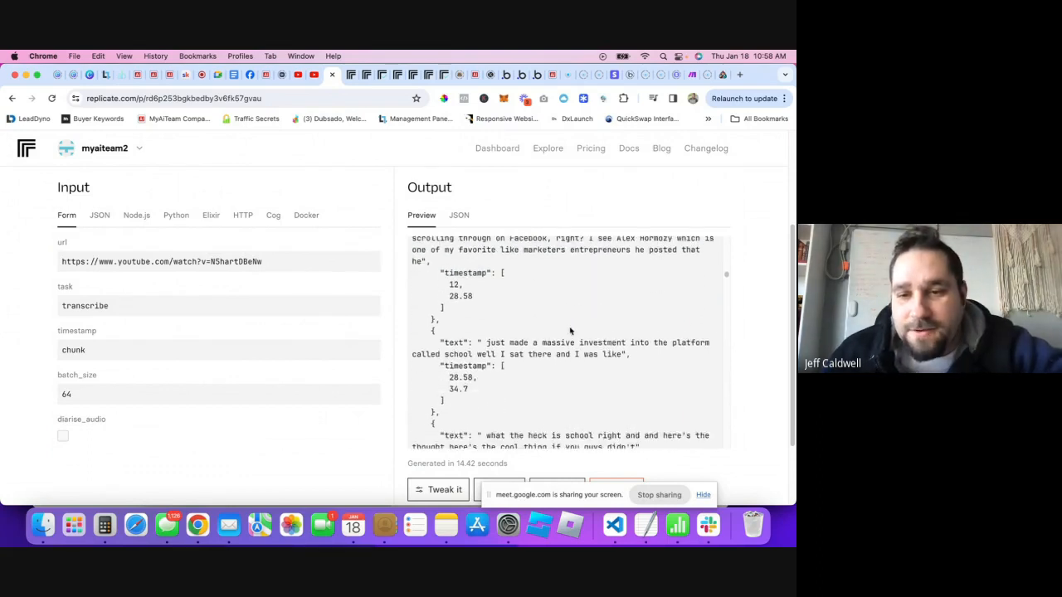
scroll(571, 341, up, 8)
scroll(570, 342, up, 1)
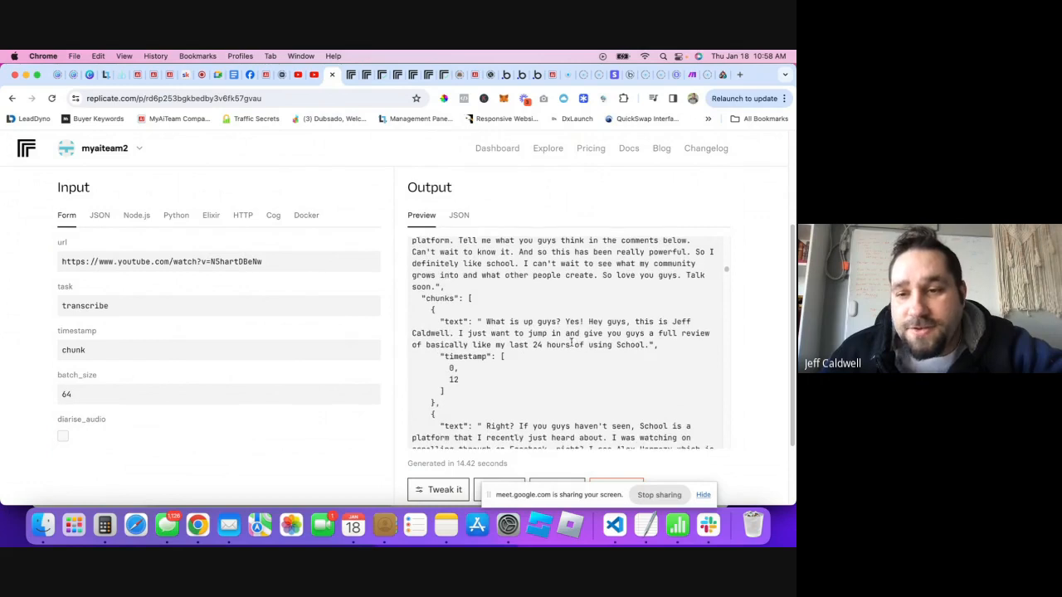
scroll(557, 329, down, 15)
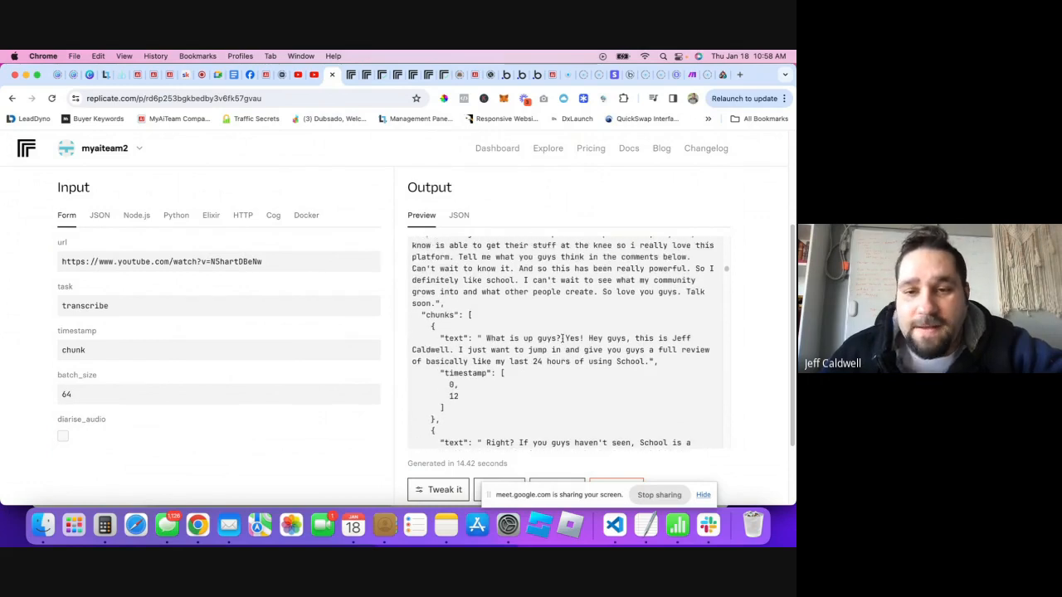
scroll(469, 316, up, 20)
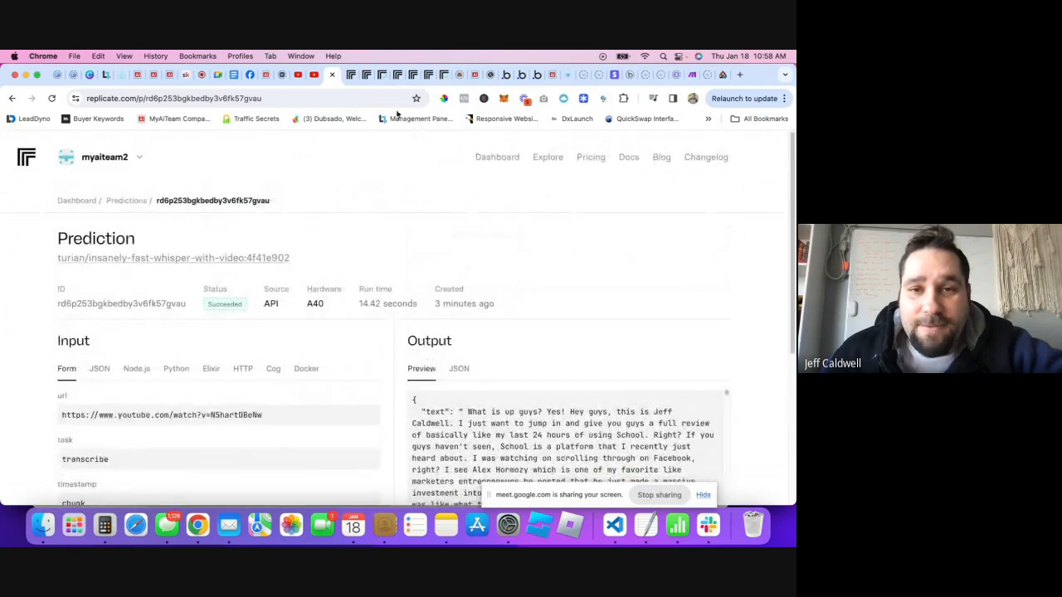
- Save the detected webhook request data for the transcribeyoutube API workflow
click(536, 76)
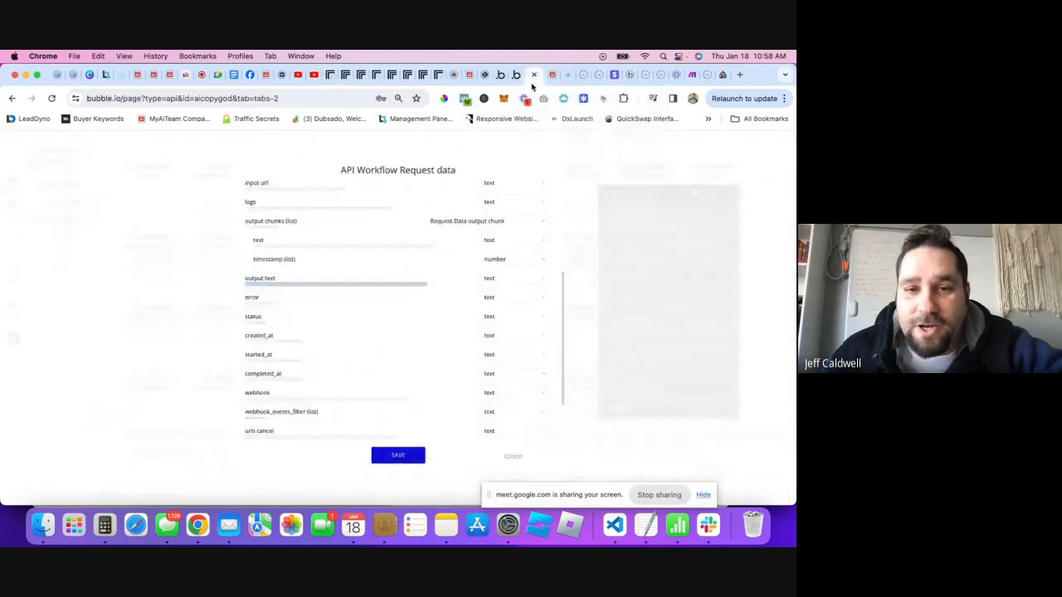
scroll(343, 330, down, 3)
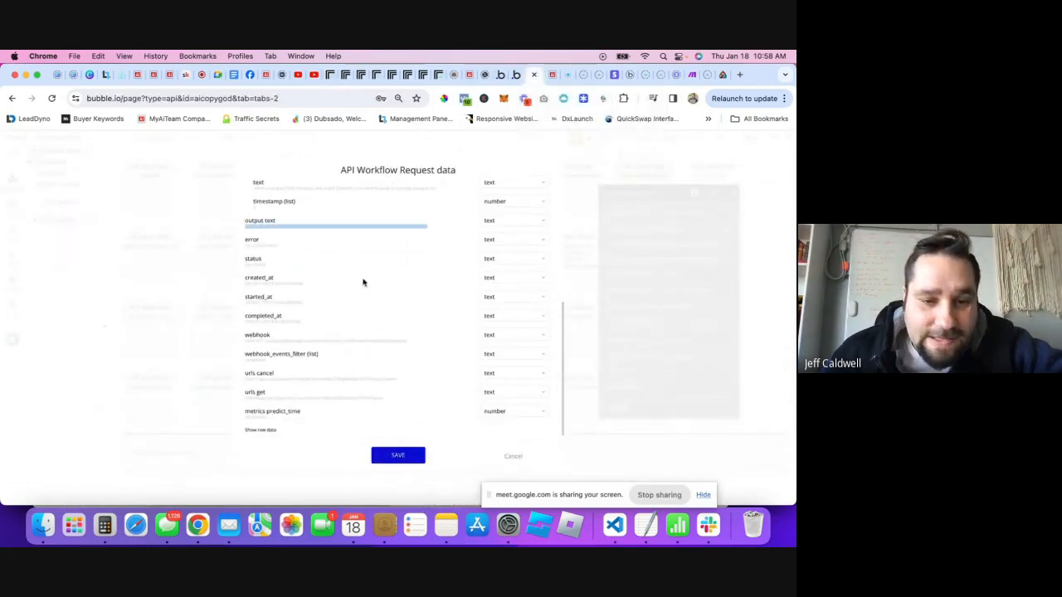
scroll(334, 390, down, 1)
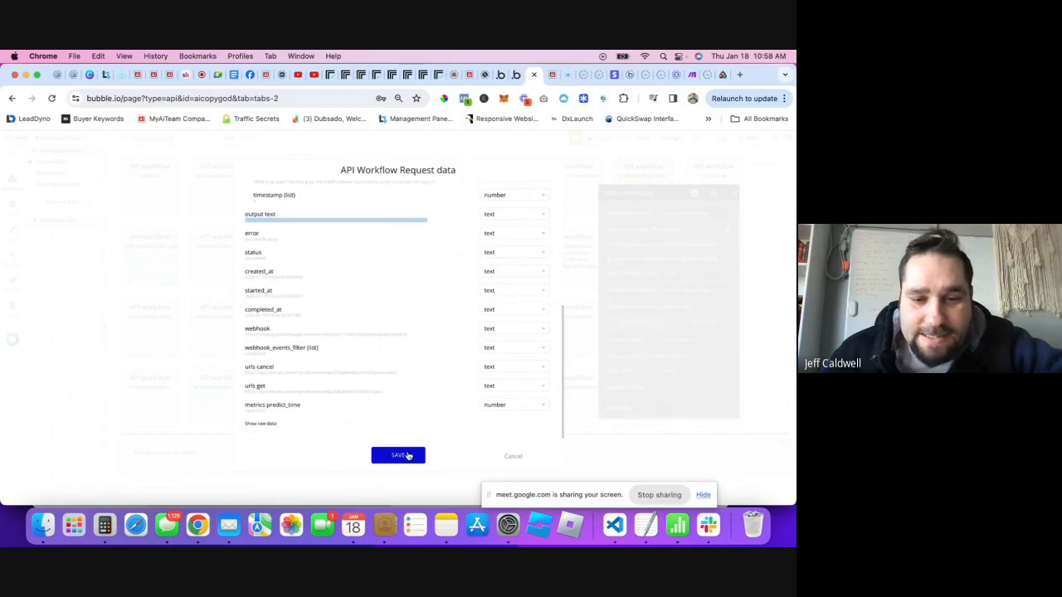
click(407, 456)
scroll(429, 390, down, 1)
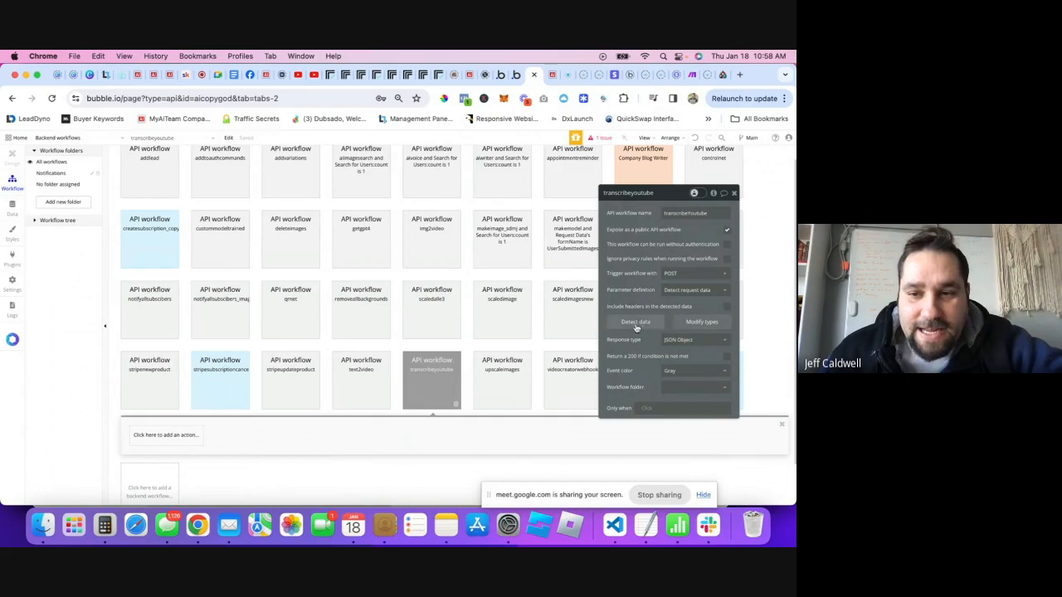
scroll(158, 373, down, 2)
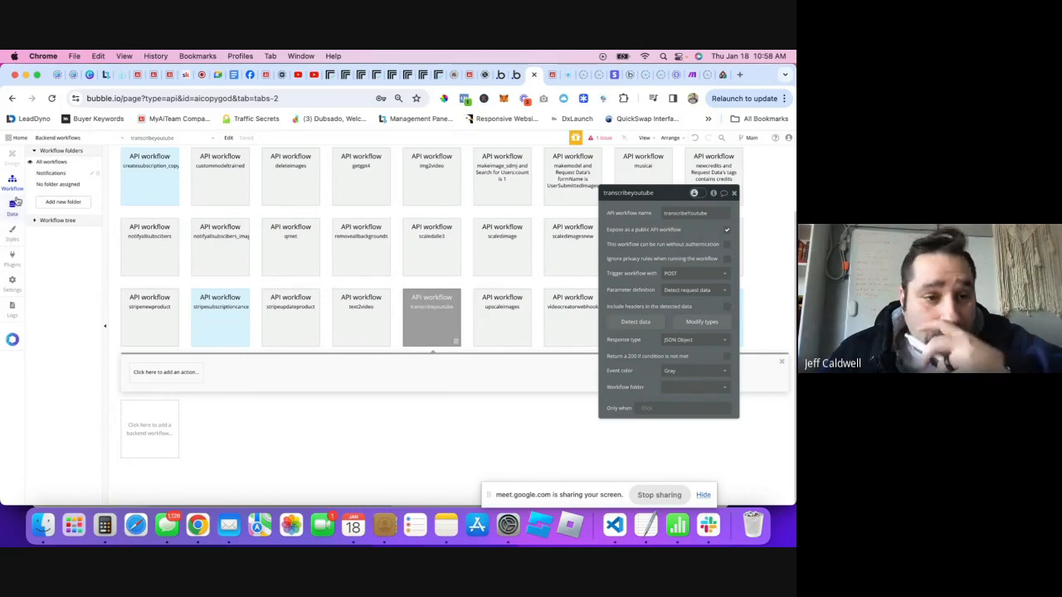
- Create a data type named 'Youtube Transcriptions' and view its empty App data table
click(13, 207)
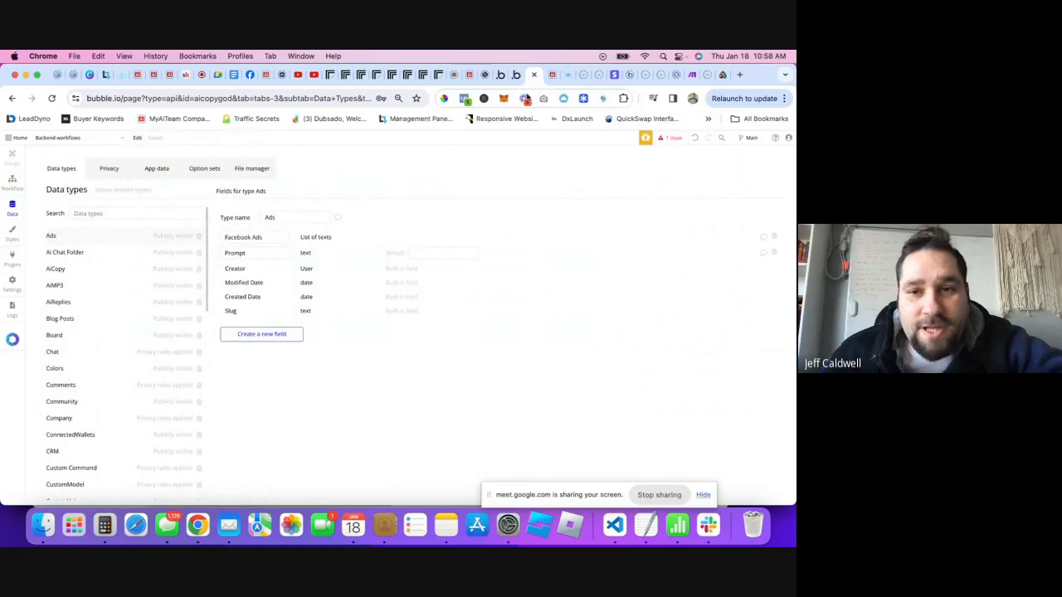
scroll(141, 403, down, 10)
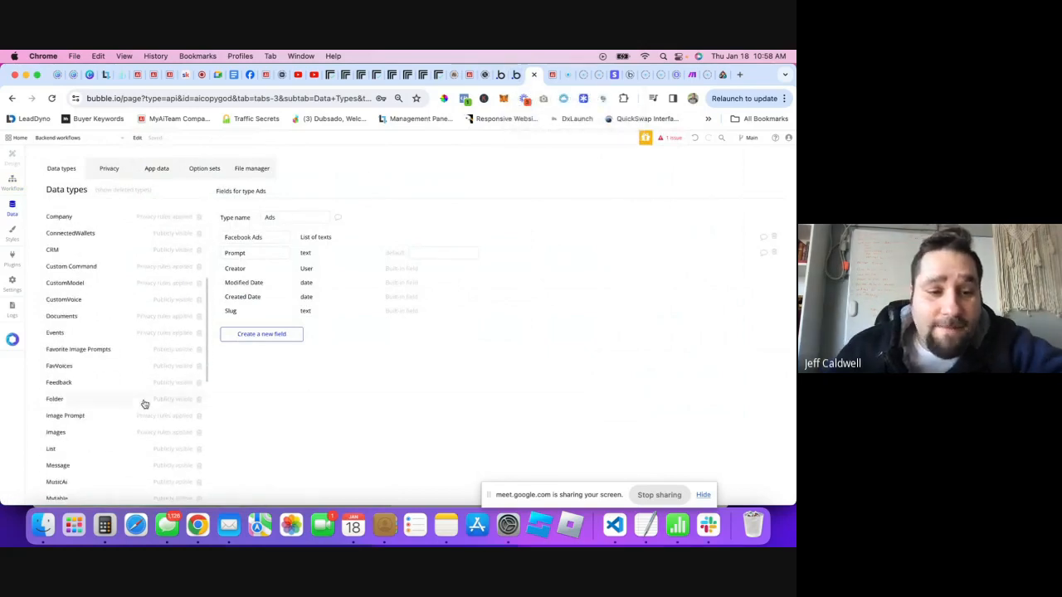
scroll(107, 346, up, 10)
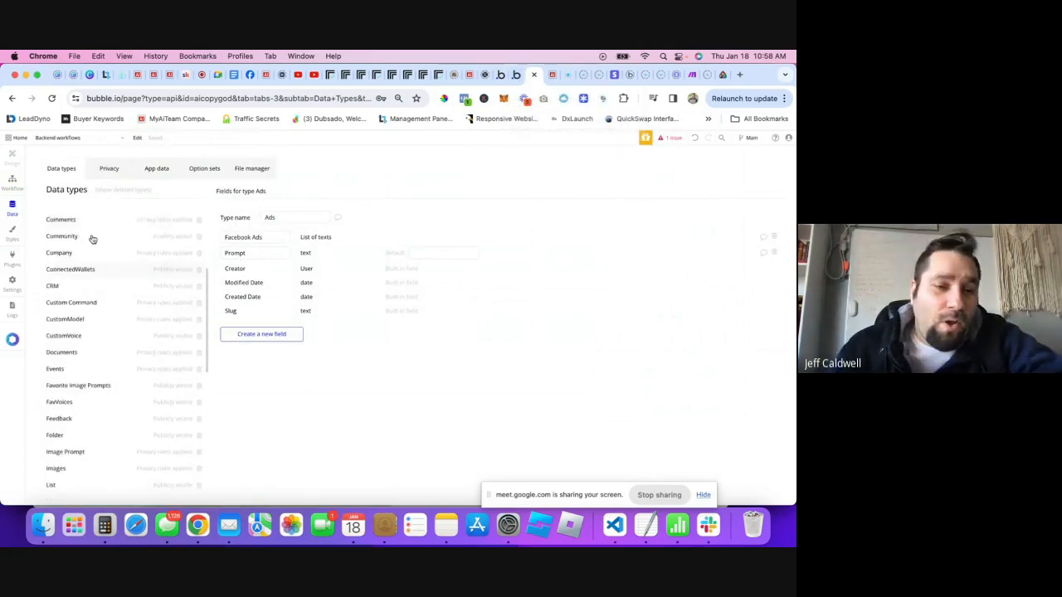
scroll(83, 323, down, 5)
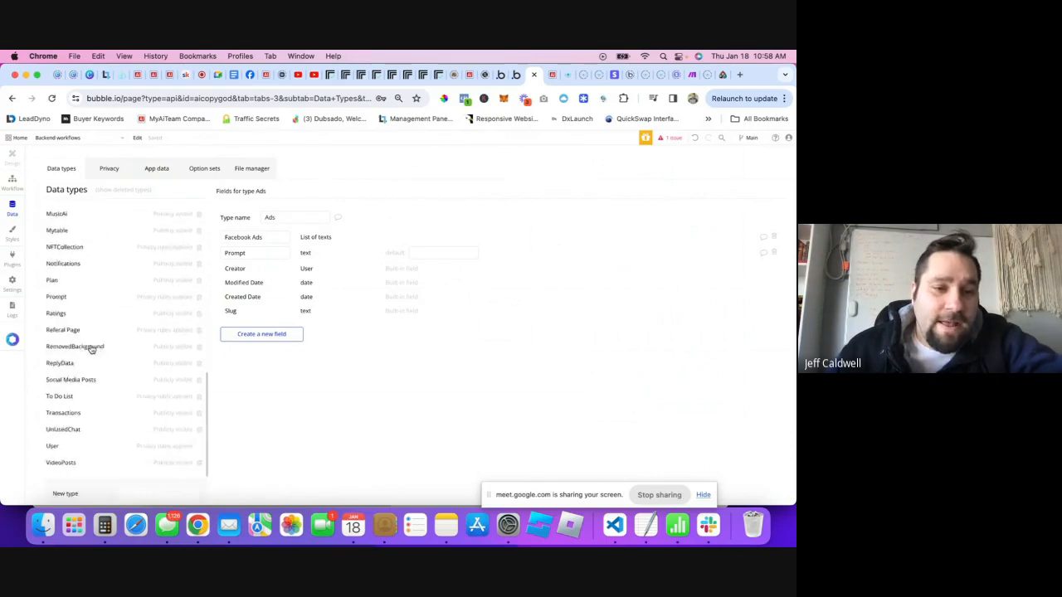
scroll(91, 349, up, 5)
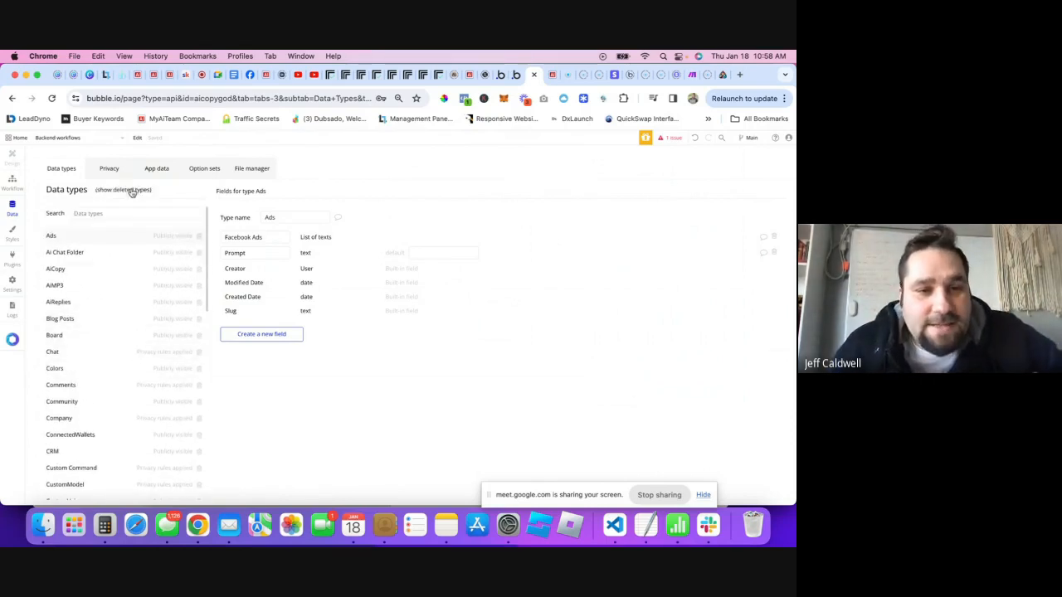
scroll(102, 399, down, 10)
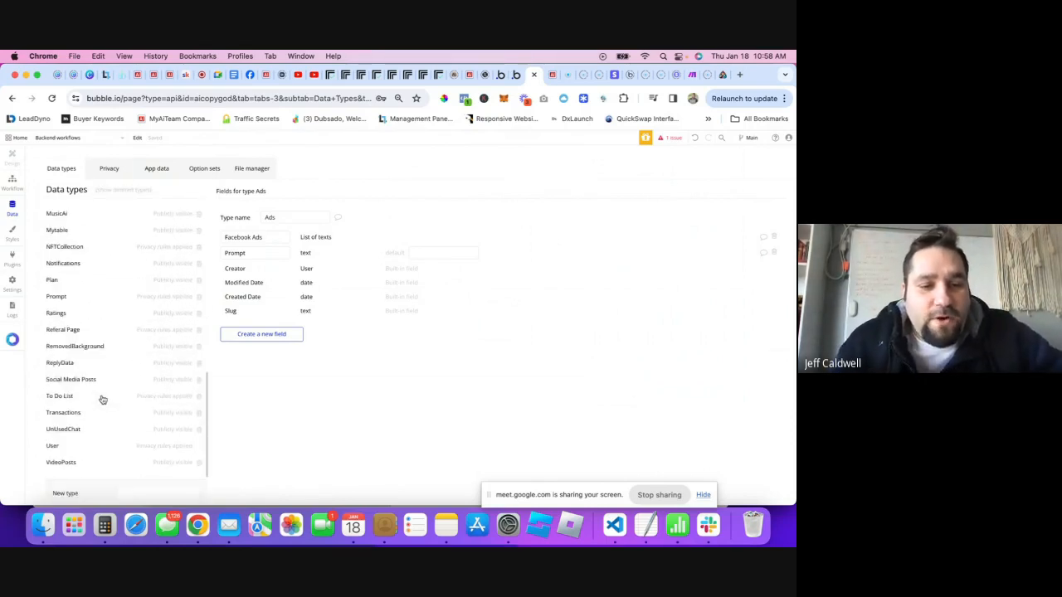
click(135, 423)
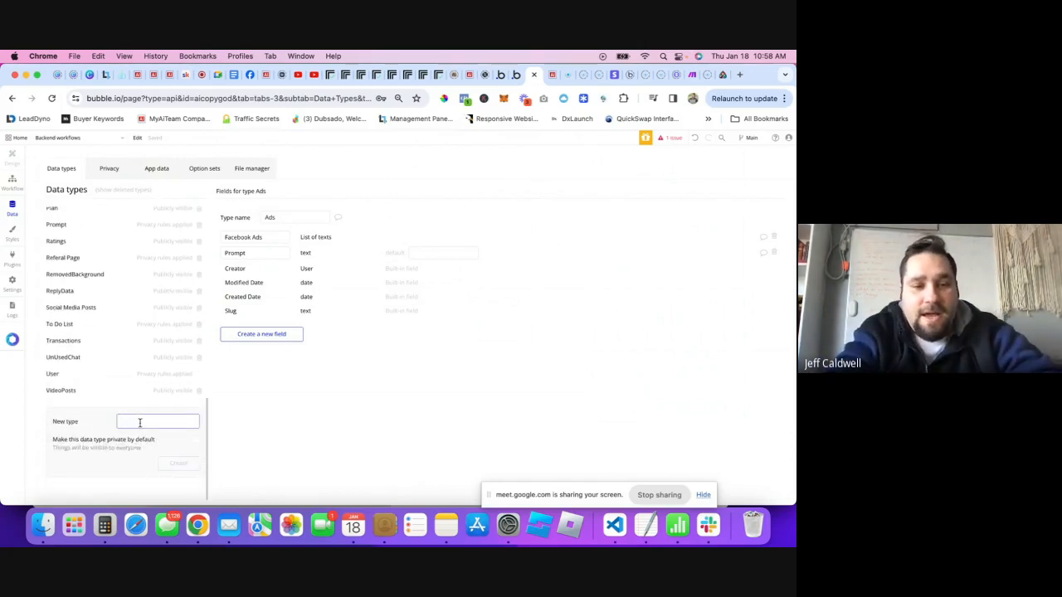
text(Youtube Tran)
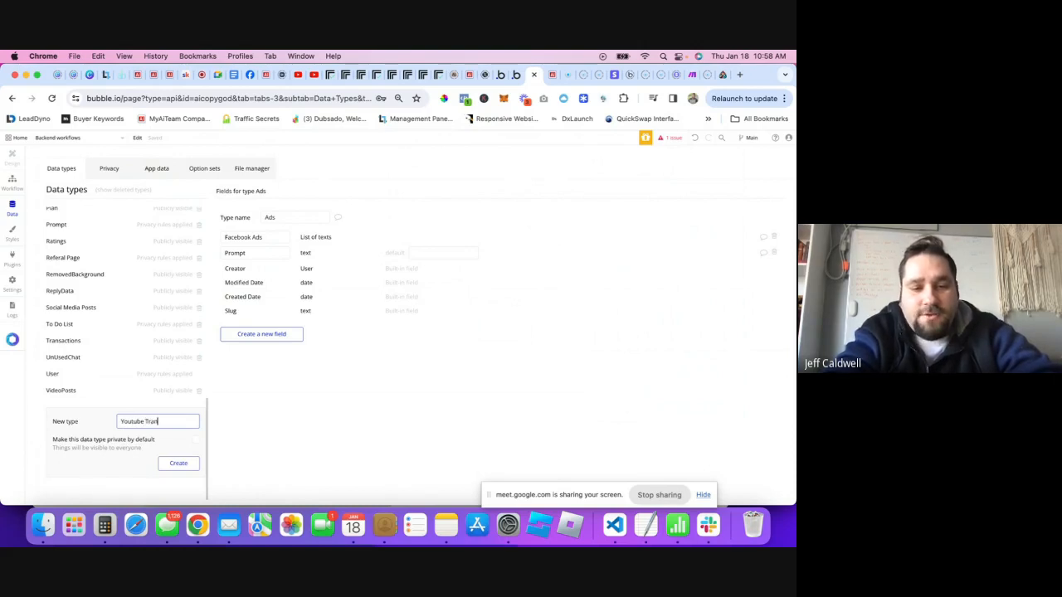
text(scri)
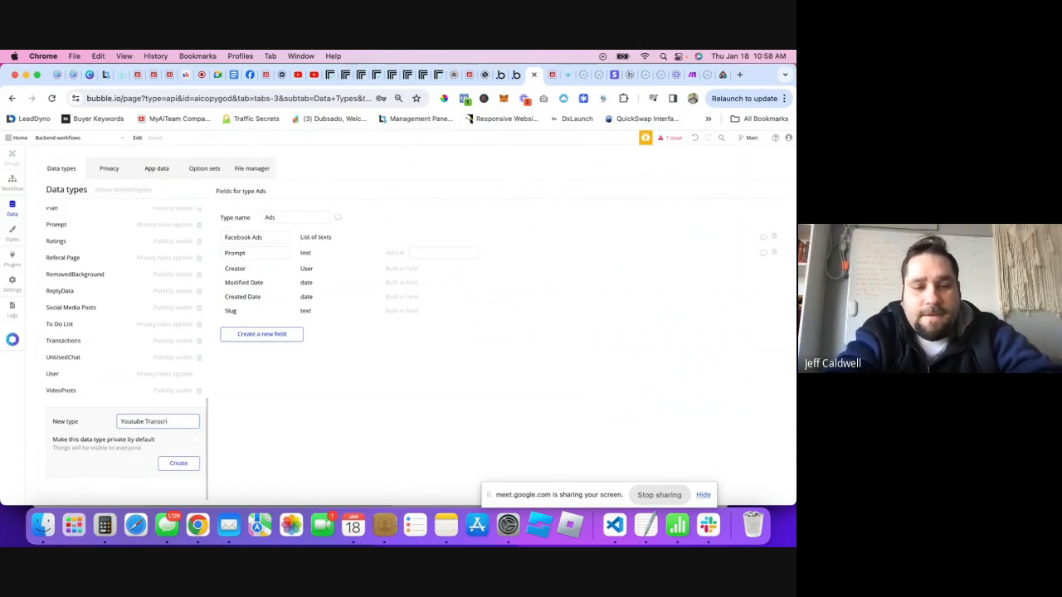
text(ptions)
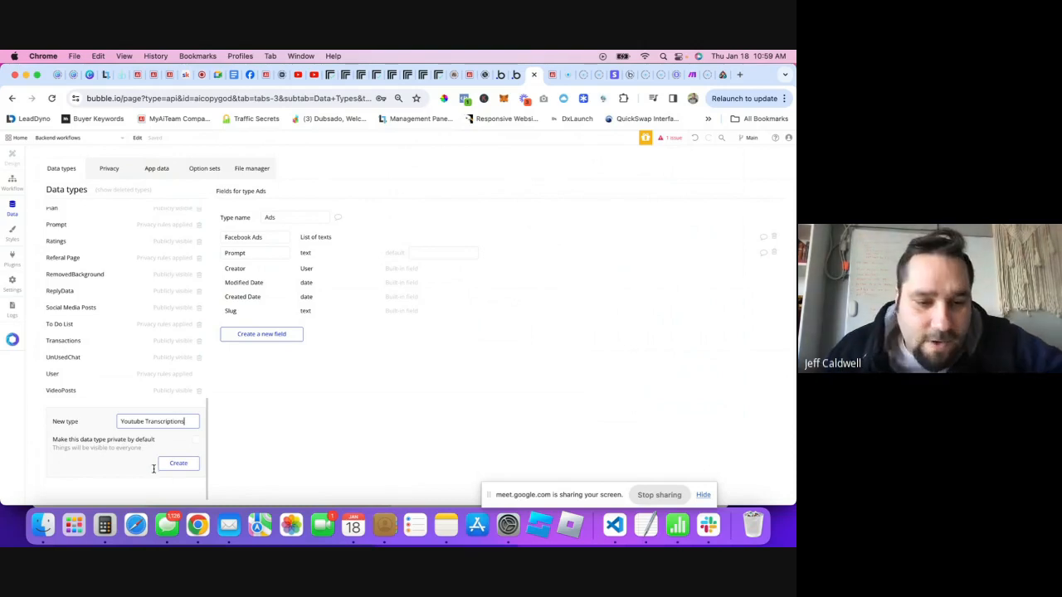
click(177, 464)
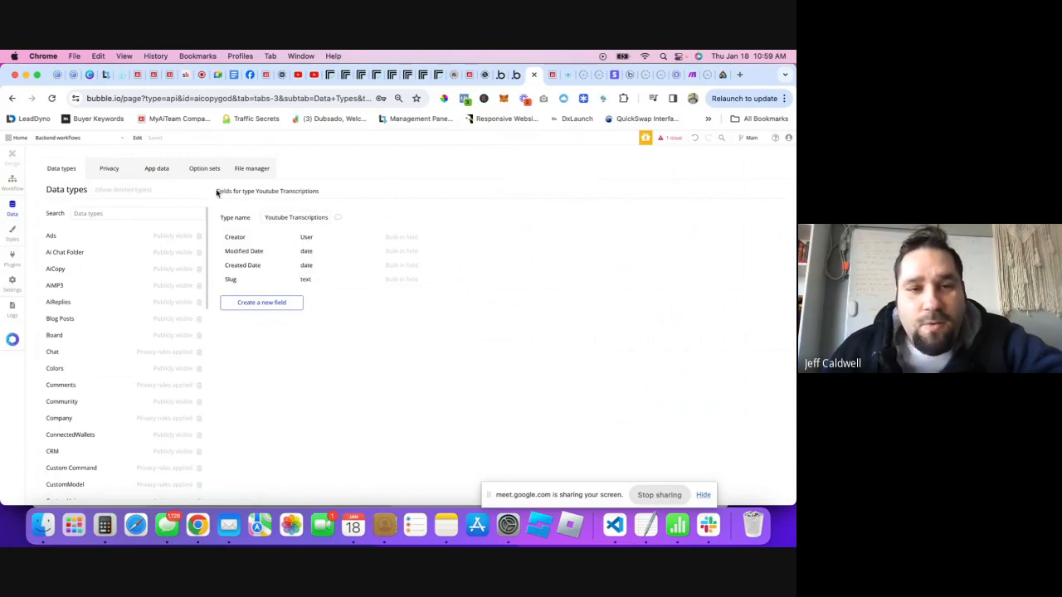
click(156, 169)
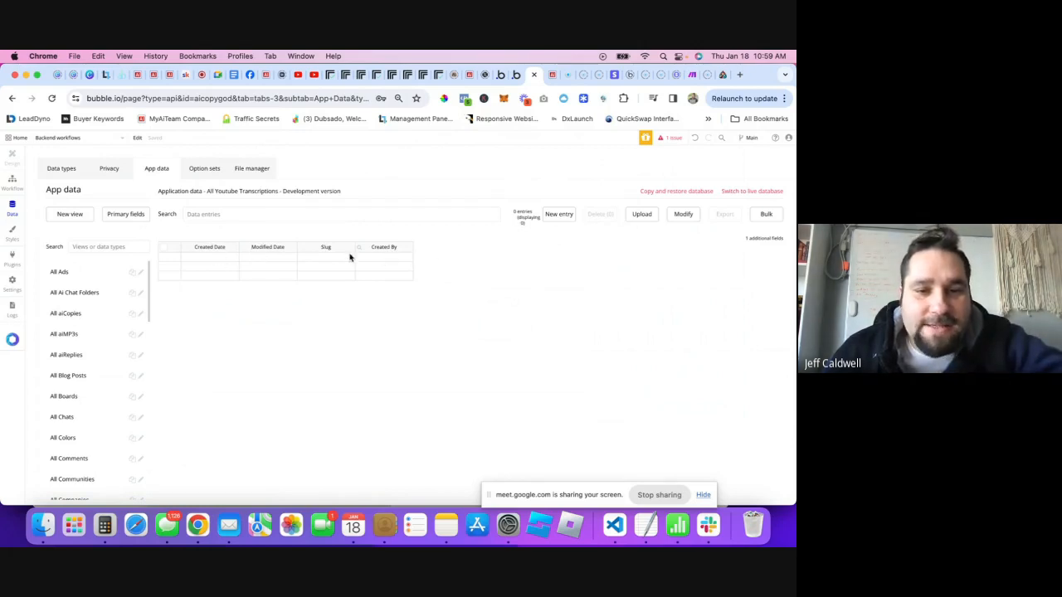
- Add a 'Youtube Link' text field to Youtube Transcriptions and check its App data columns
click(55, 169)
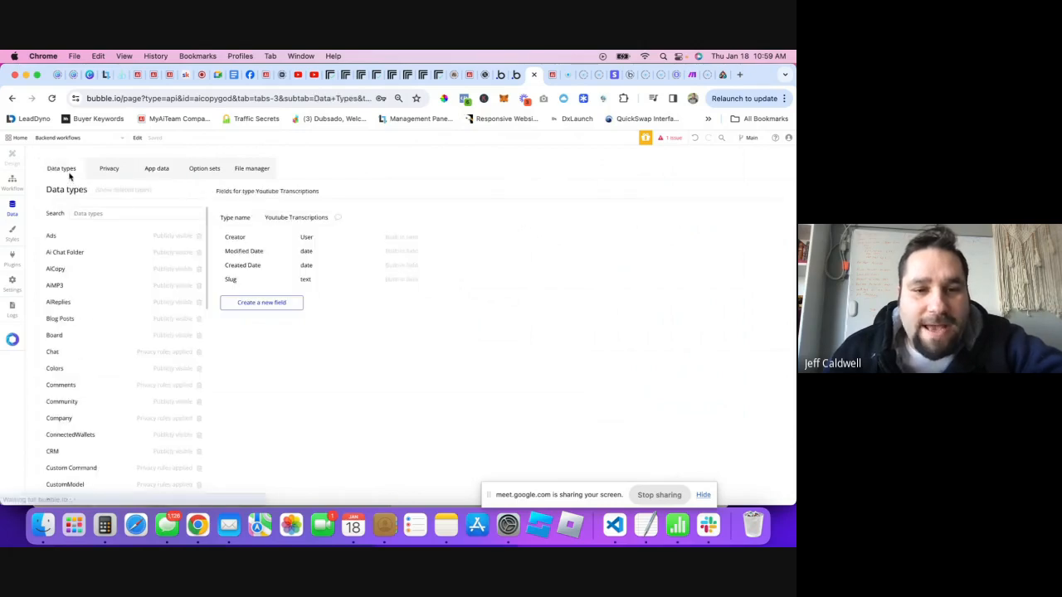
click(287, 304)
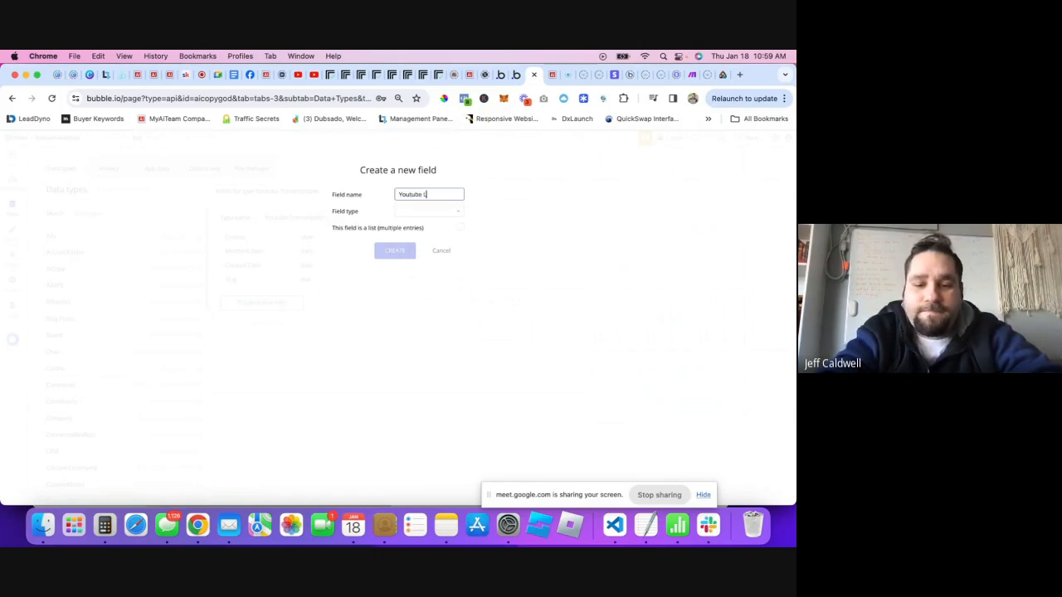
click(425, 212)
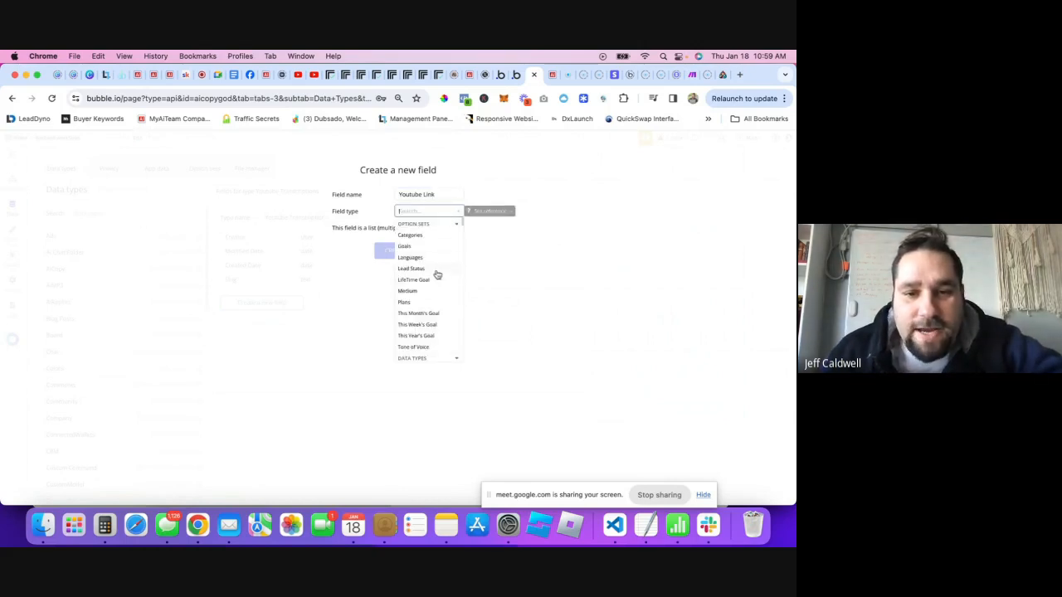
scroll(432, 270, down, 2)
scroll(429, 262, up, 2)
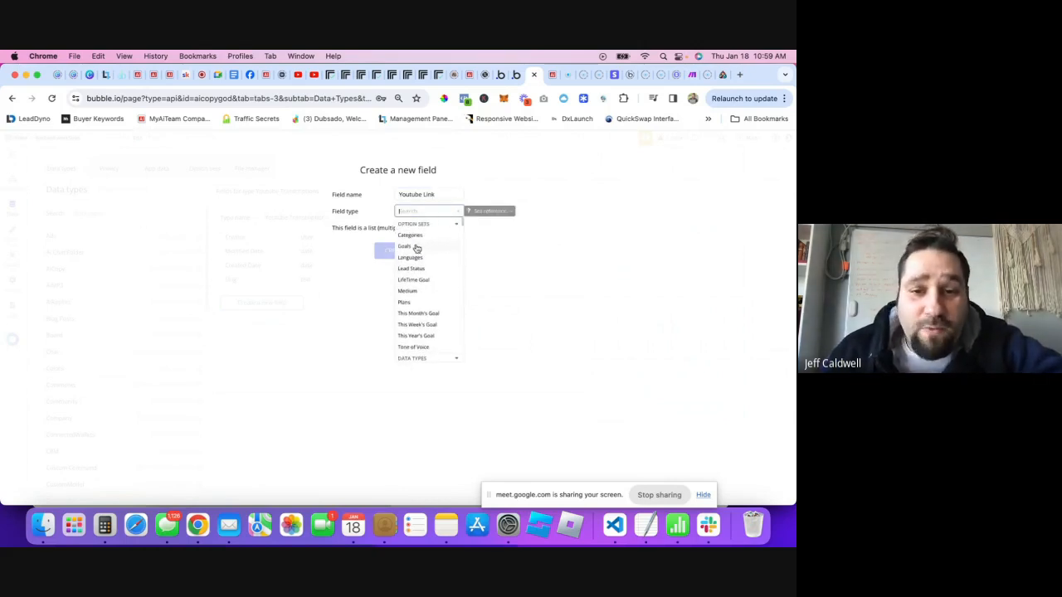
scroll(422, 274, down, 3)
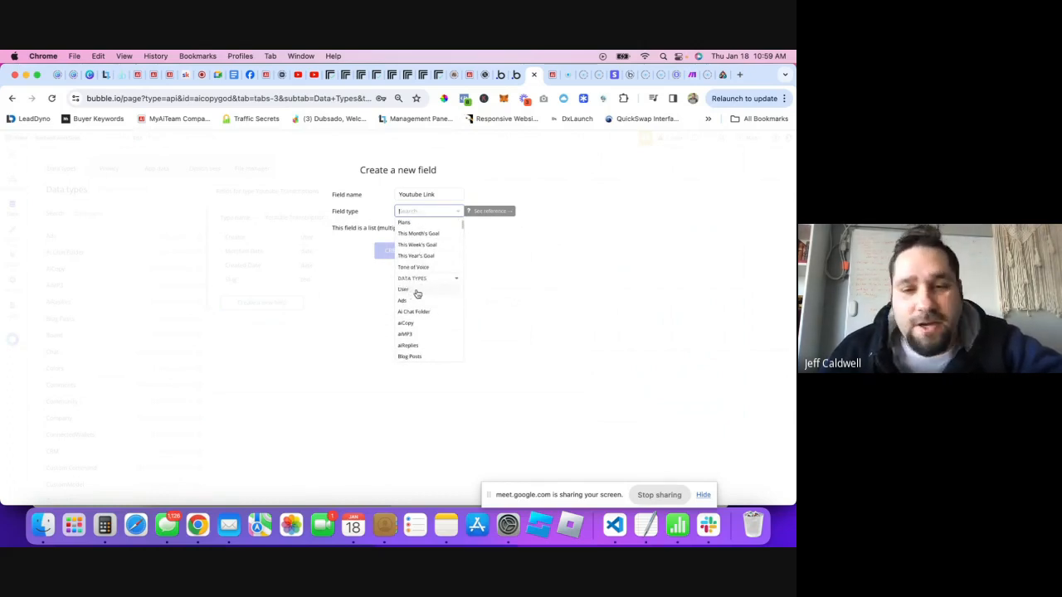
text(te)
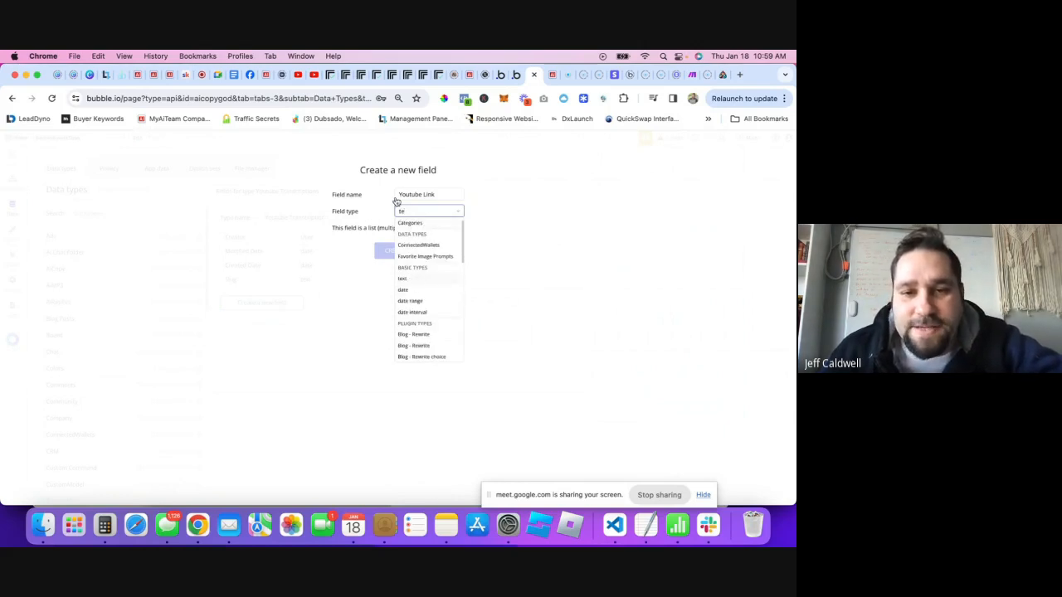
key(Return)
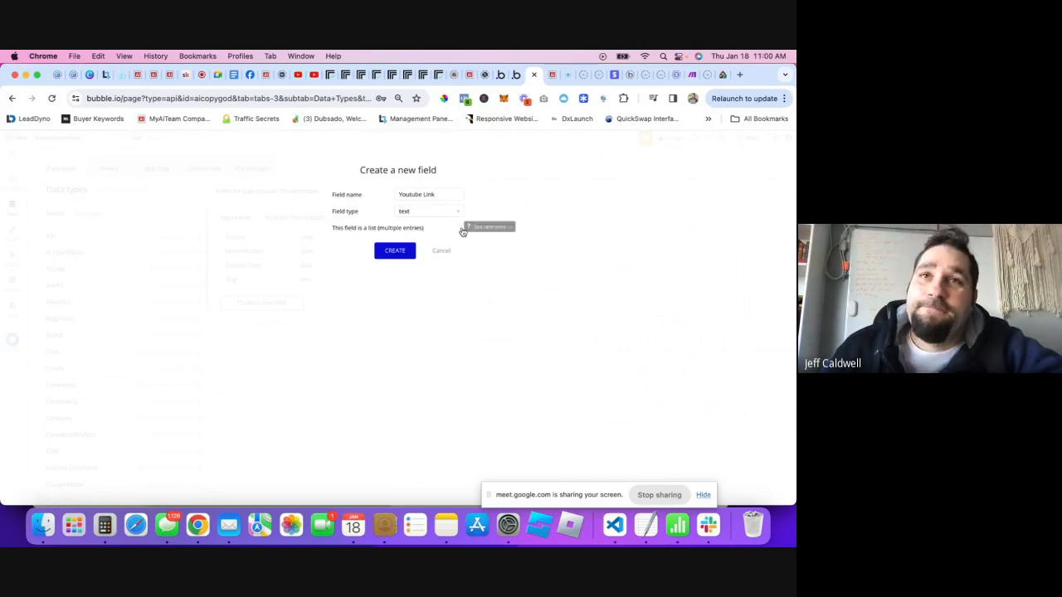
click(397, 255)
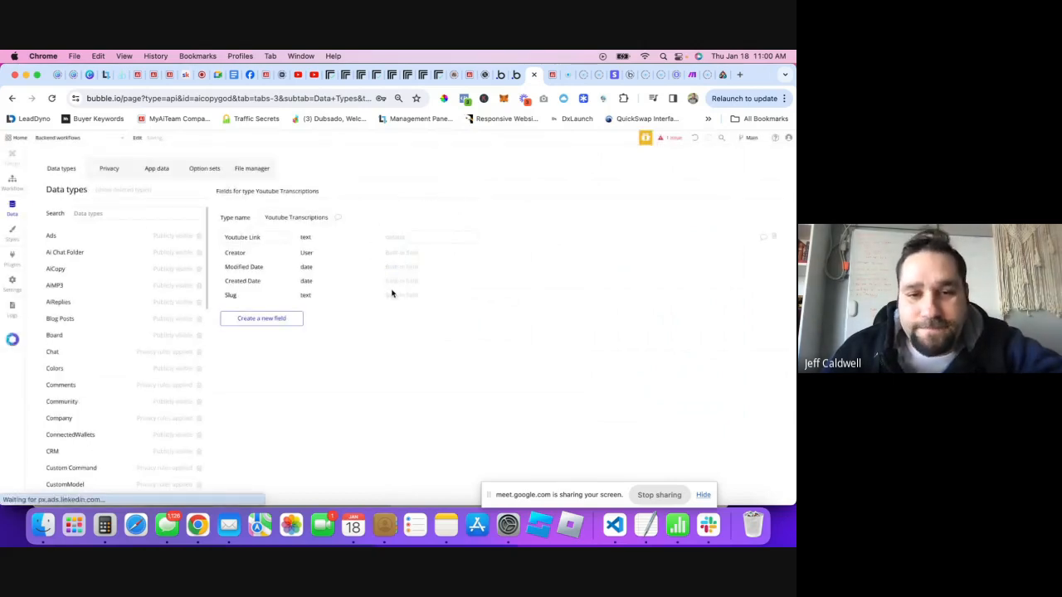
click(154, 168)
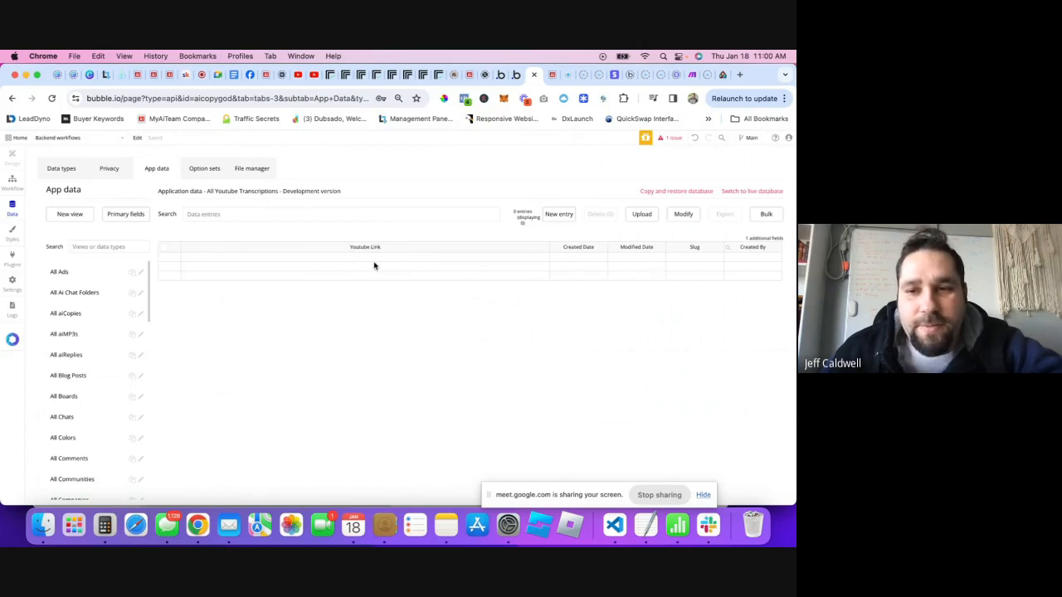
- Add an 'Id' text field to Youtube Transcriptions
click(66, 178)
click(260, 326)
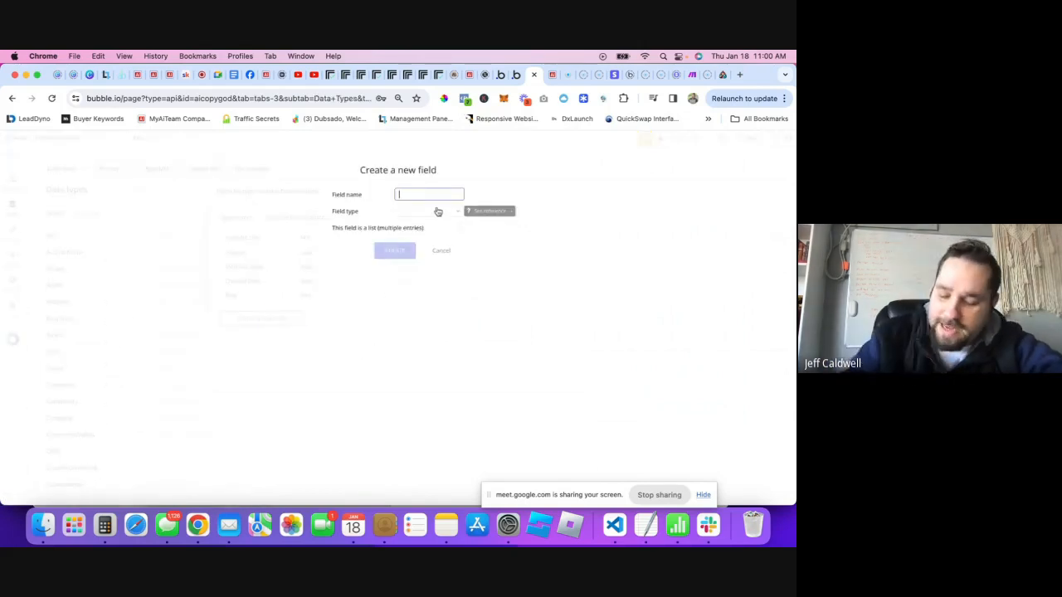
text(id)
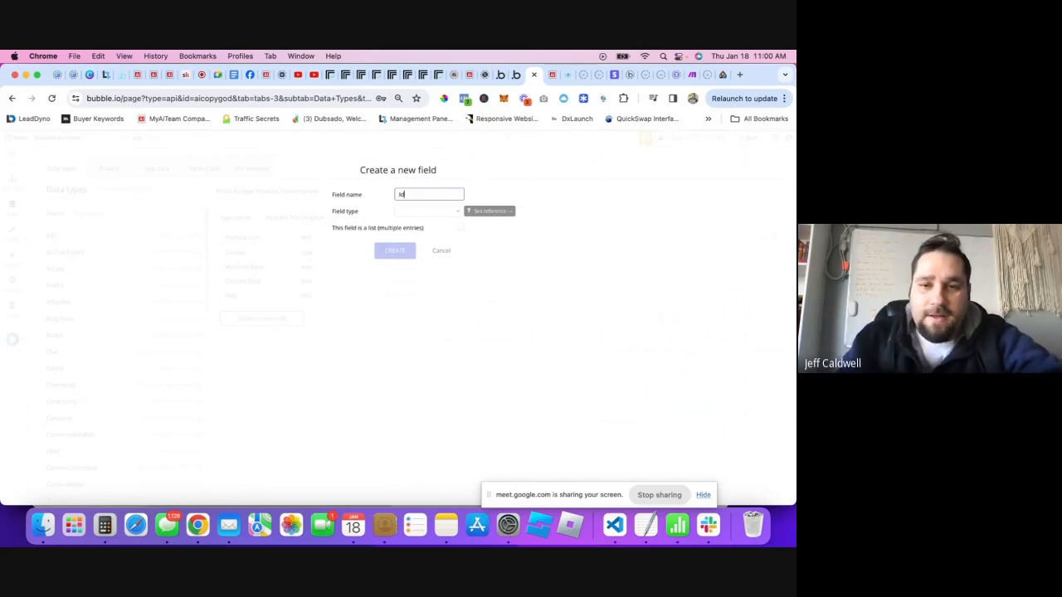
click(433, 212)
text(te)
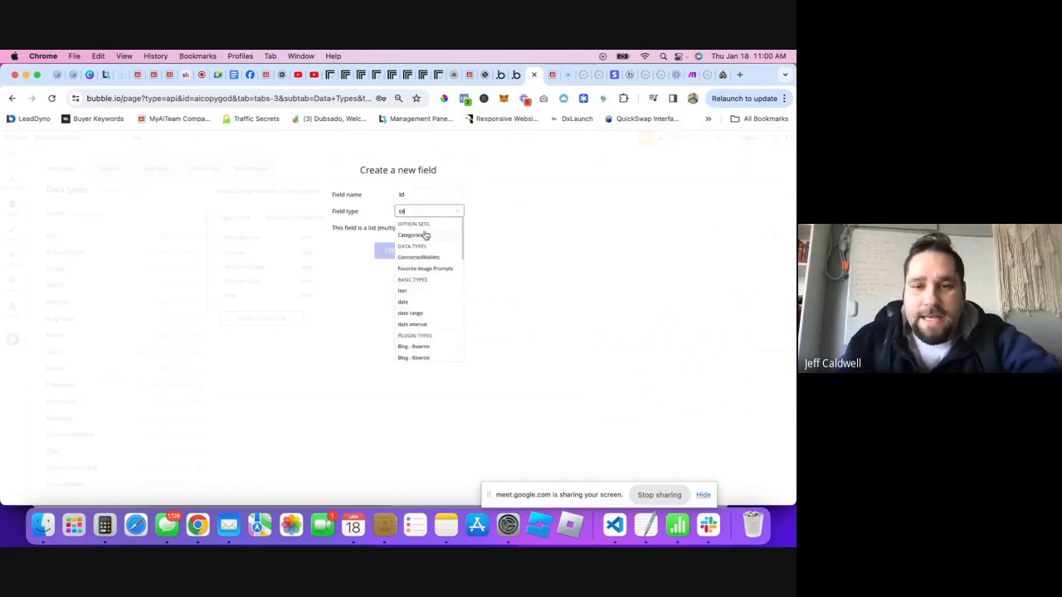
click(411, 291)
click(395, 252)
- Add a 'Status' text field to Youtube Transcriptions
click(280, 334)
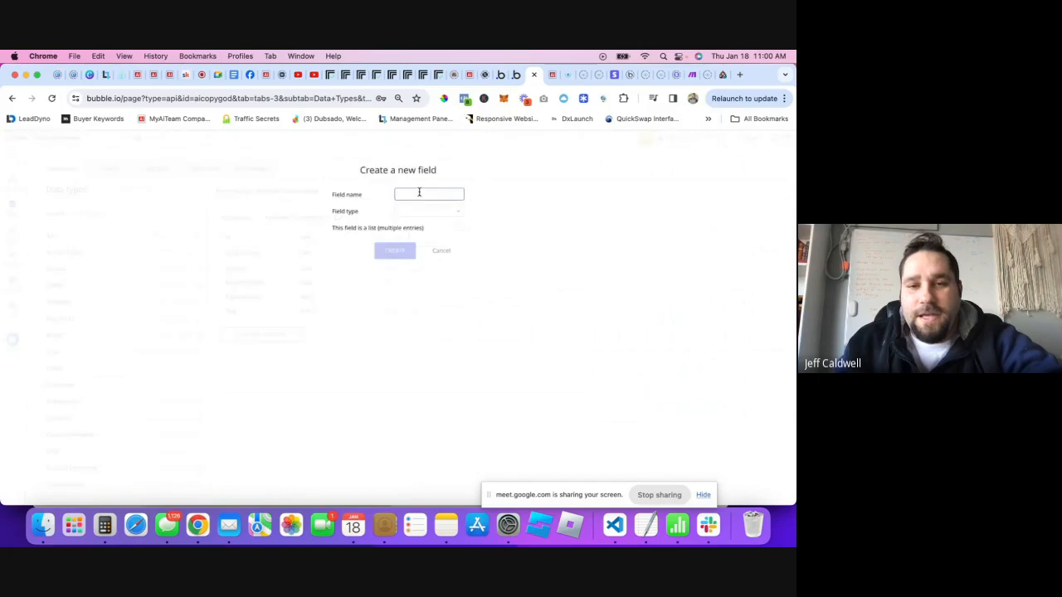
text(Statu)
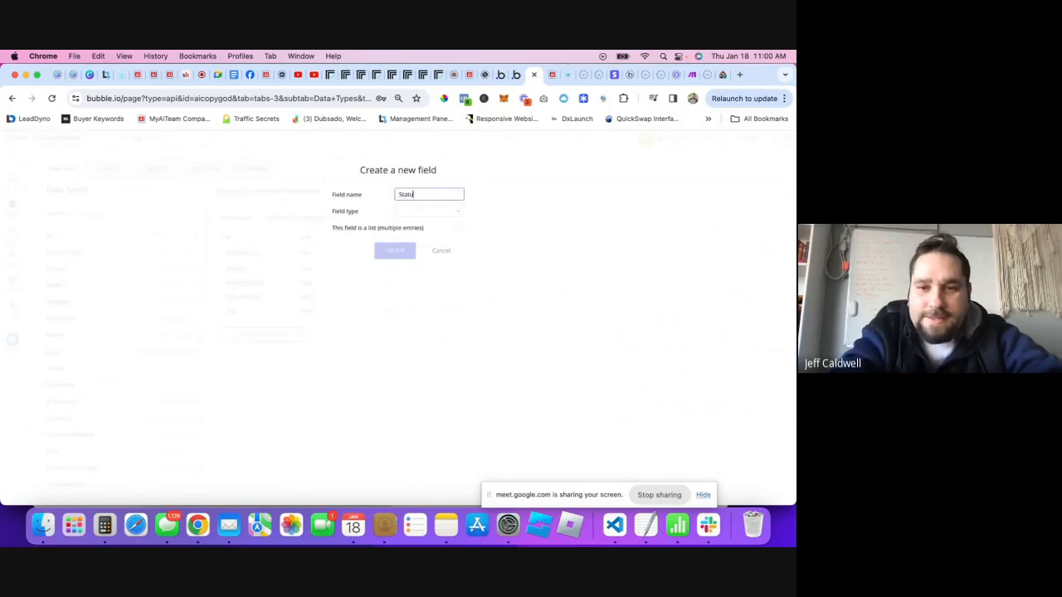
text(s)
click(430, 214)
text(te)
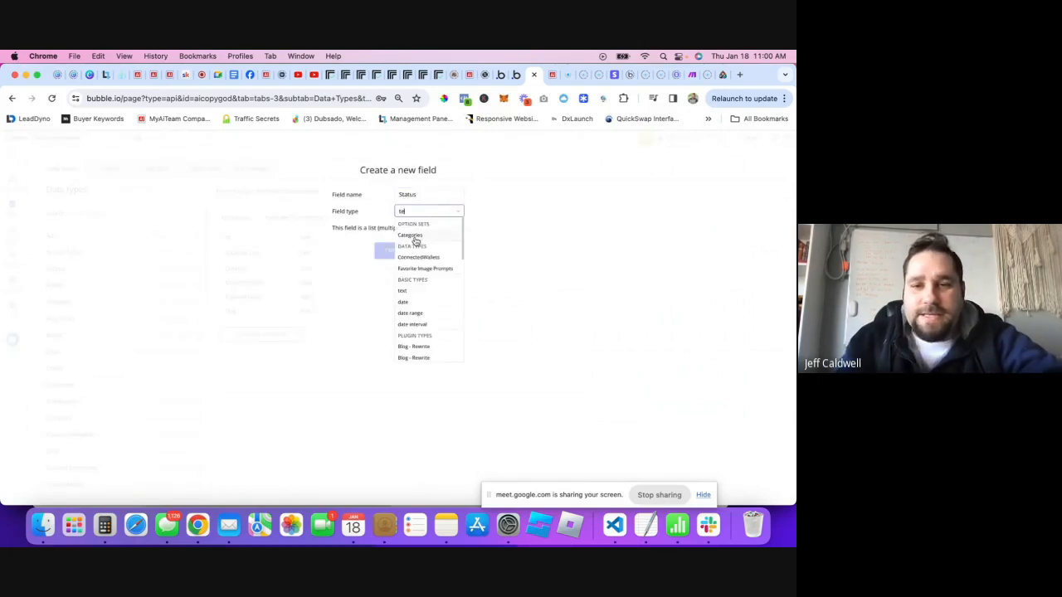
click(406, 296)
click(397, 251)
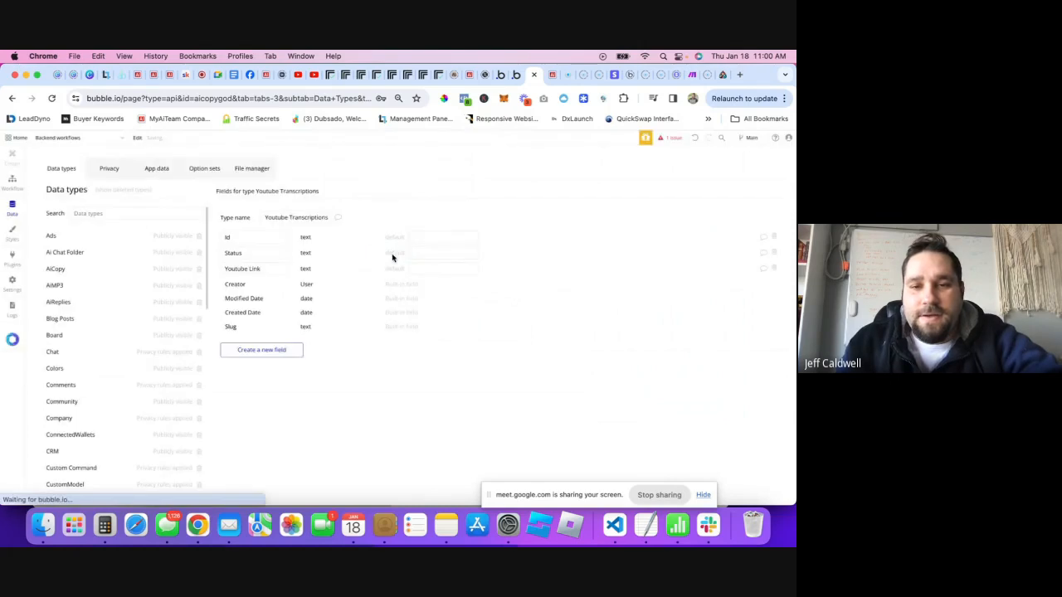
- Add a 'Transcript Text' text field and confirm the new columns in App data
click(261, 350)
click(418, 192)
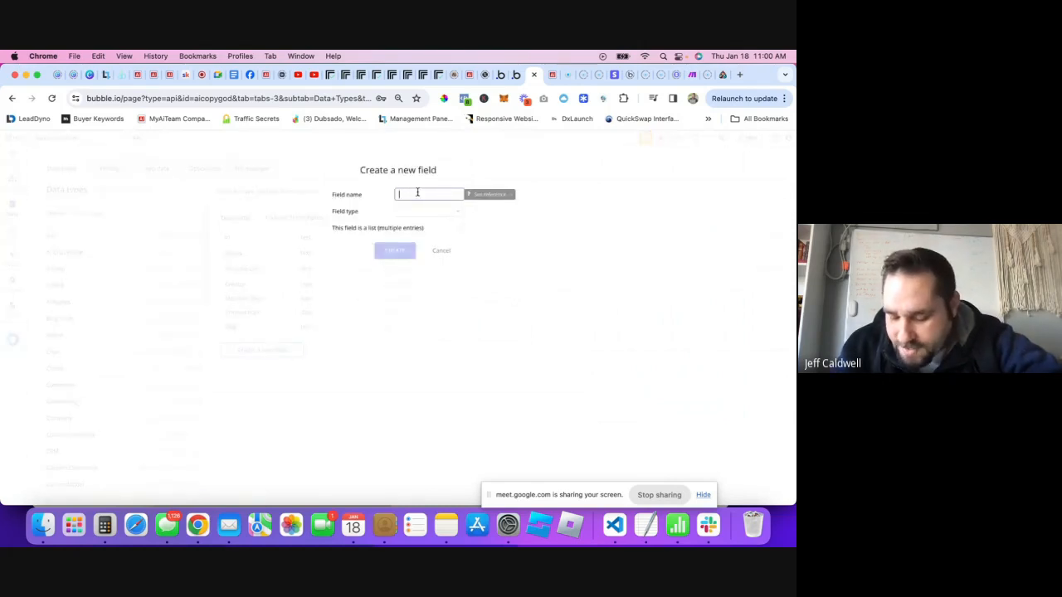
text(Trasc)
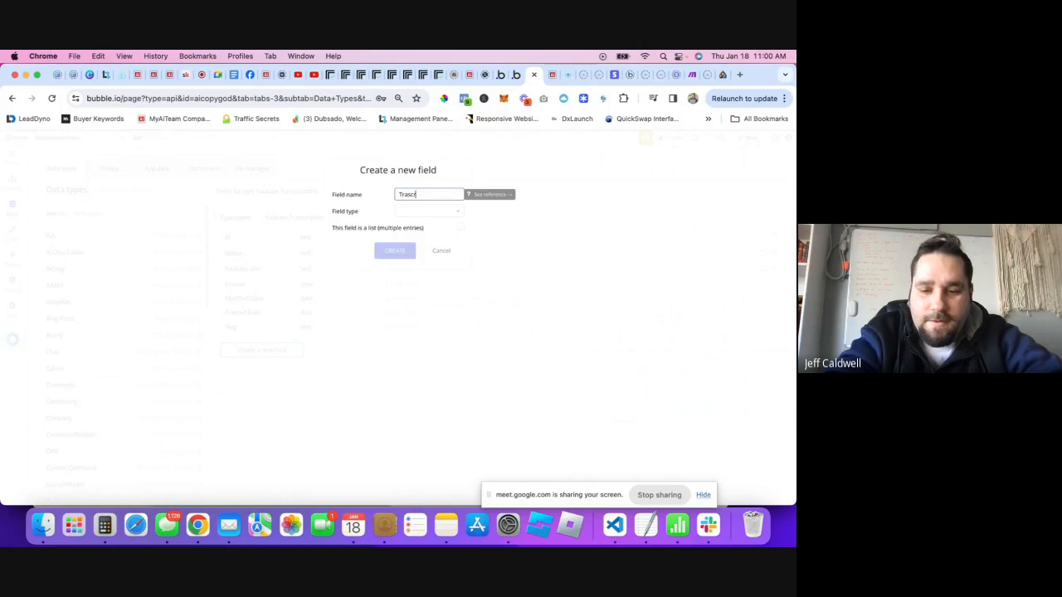
key(BackSpace)
key(BackSpace)
text(nscript)
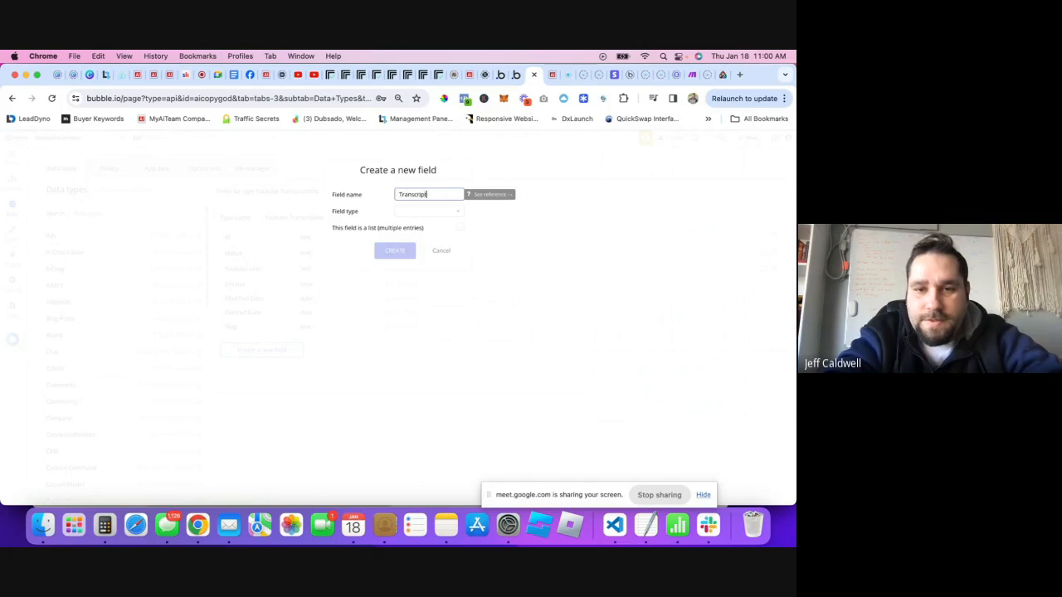
text(Text)
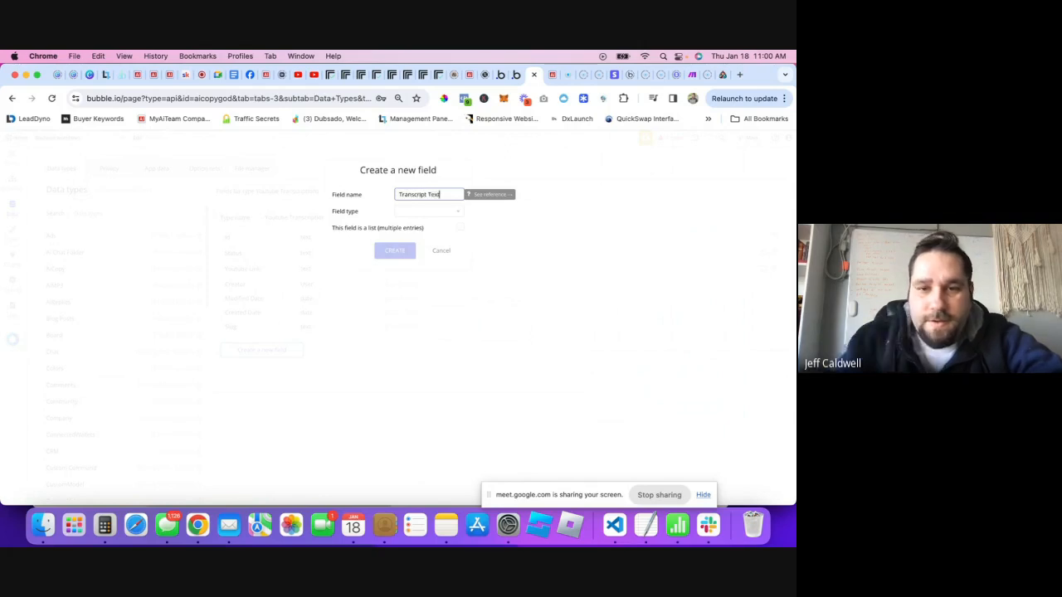
click(410, 212)
text(te)
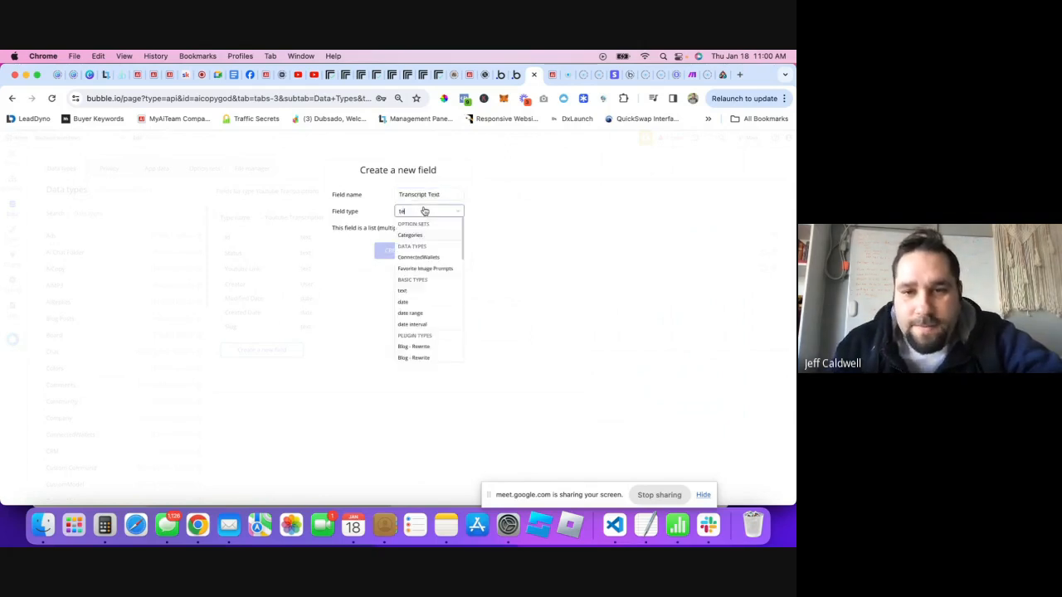
click(410, 292)
click(406, 257)
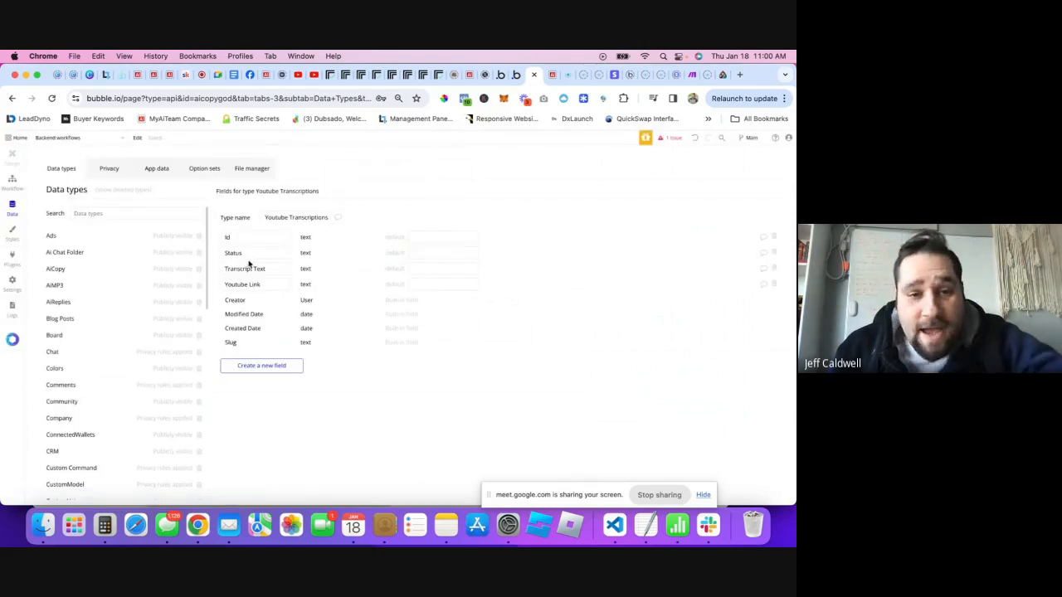
click(155, 169)
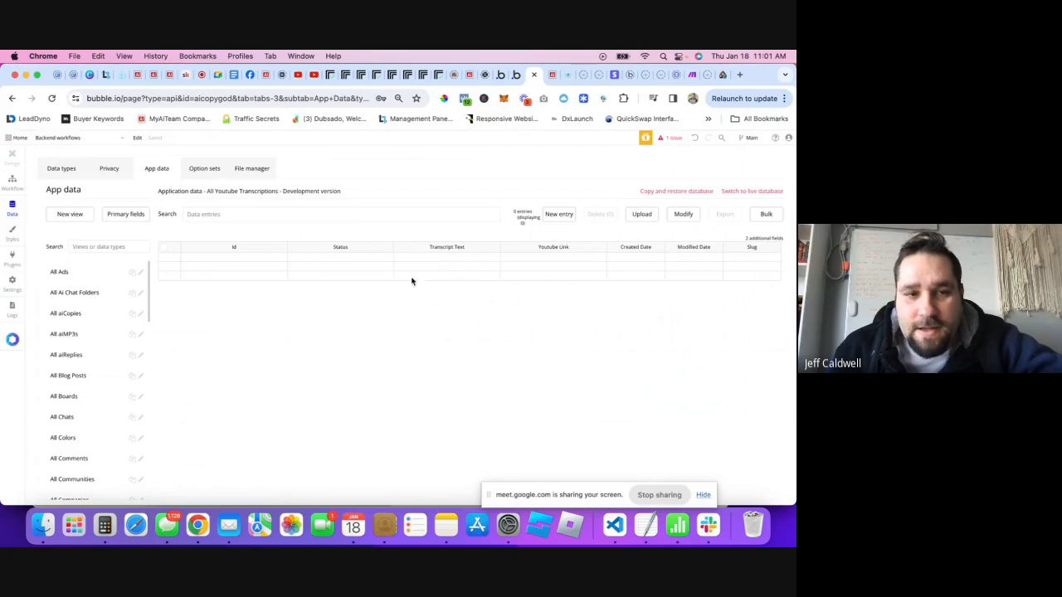
click(64, 169)
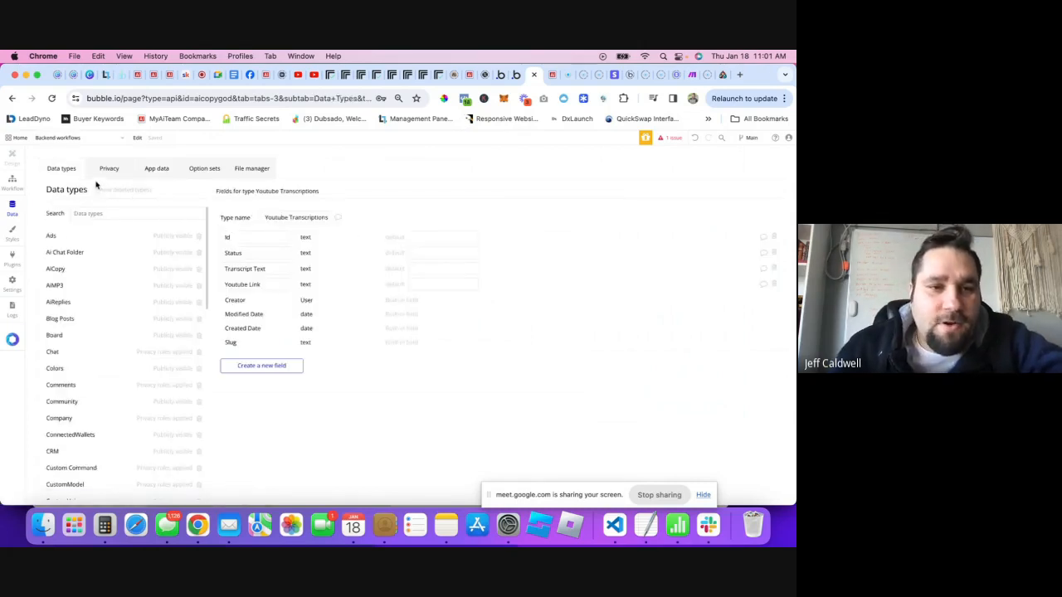
- Save the call's returned value types and remove '/initialize' from the webhook URL
click(513, 83)
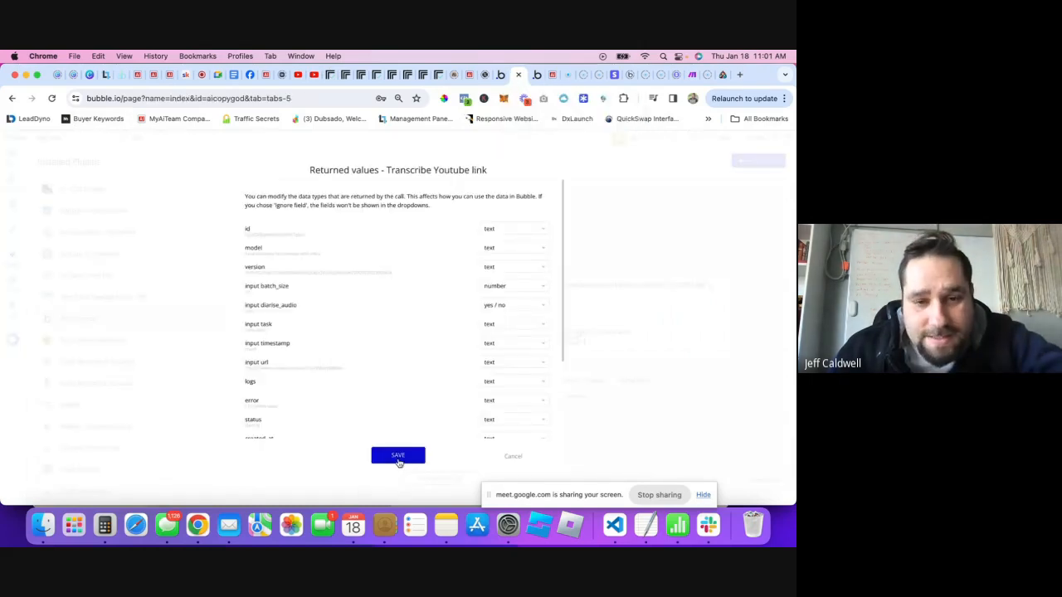
click(399, 459)
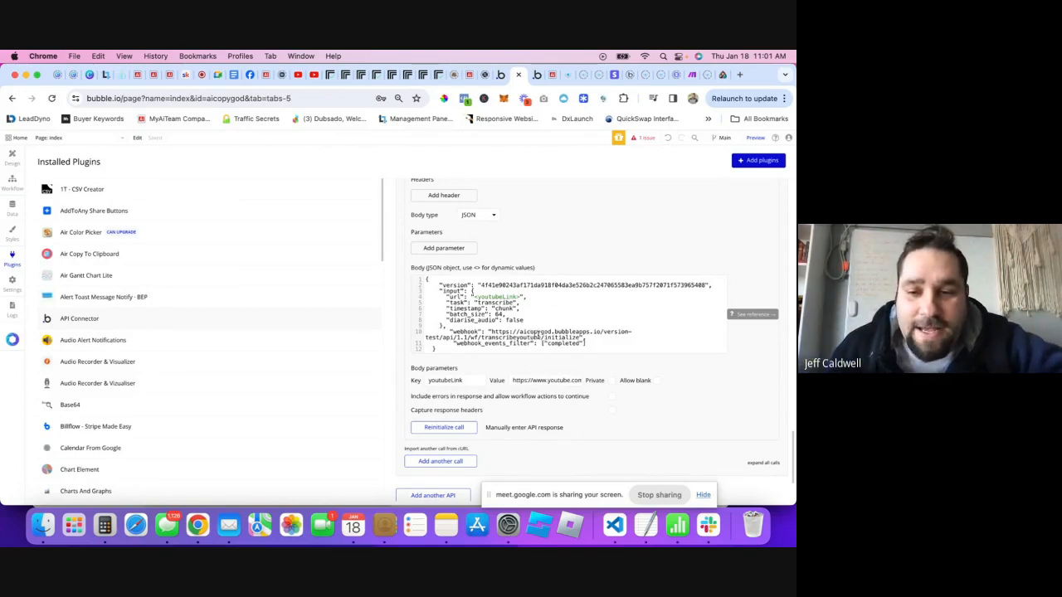
drag(541, 338, 584, 339)
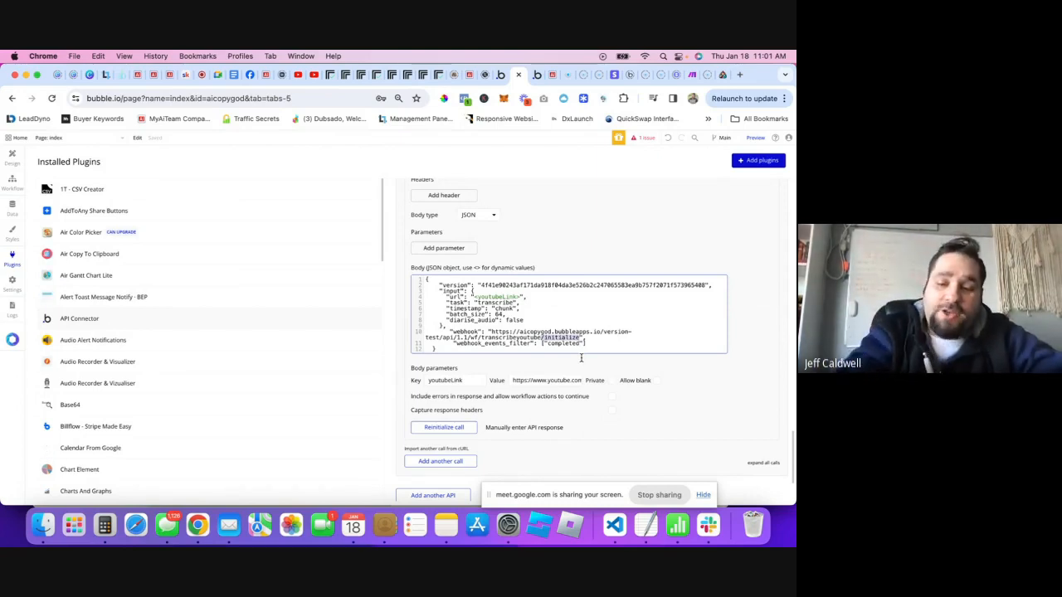
key(BackSpace)
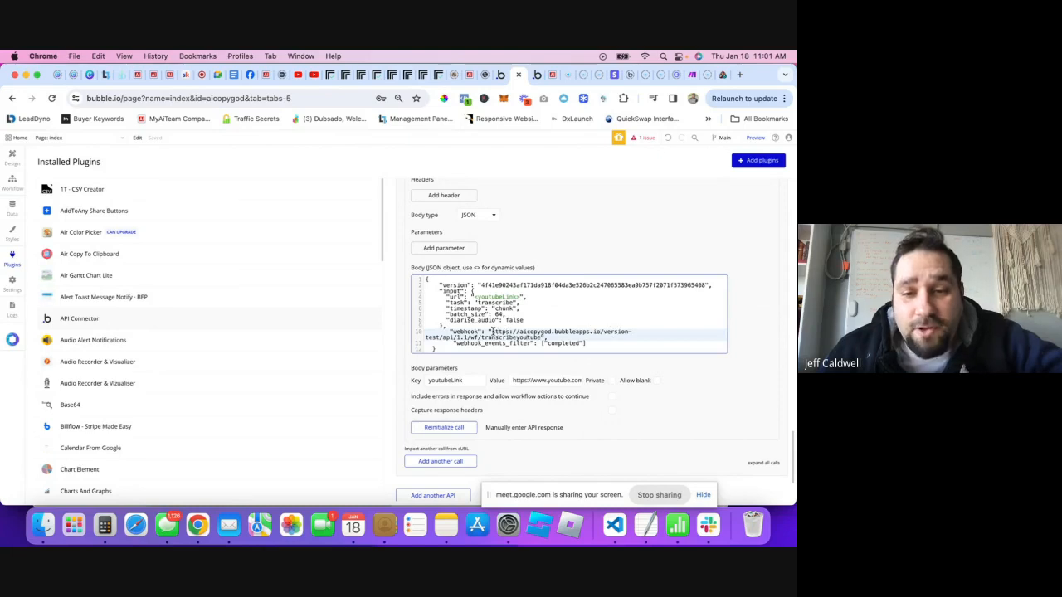
drag(493, 331, 542, 336)
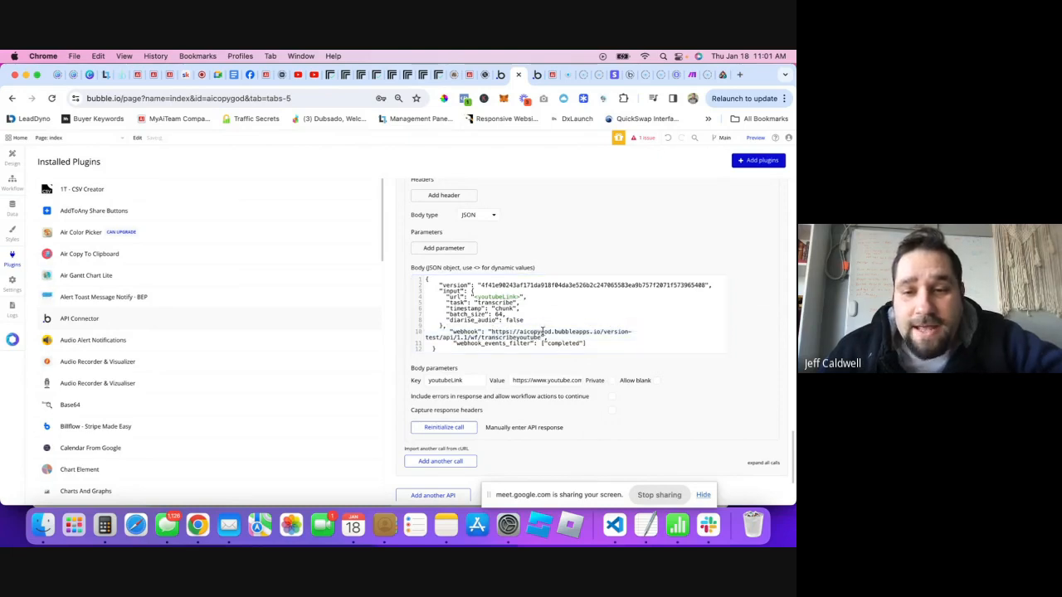
click(542, 332)
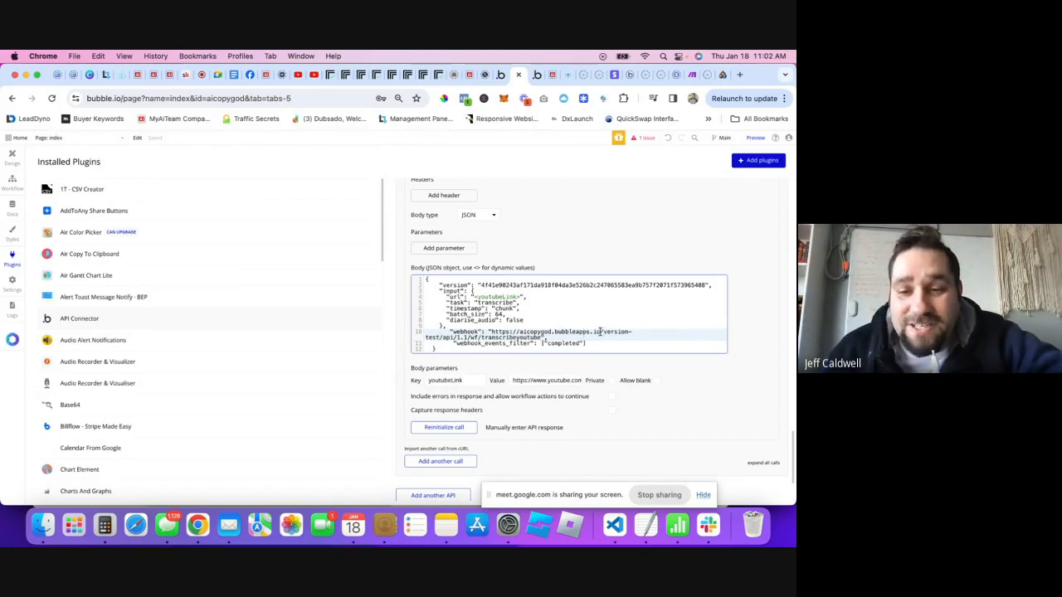
drag(601, 332, 437, 335)
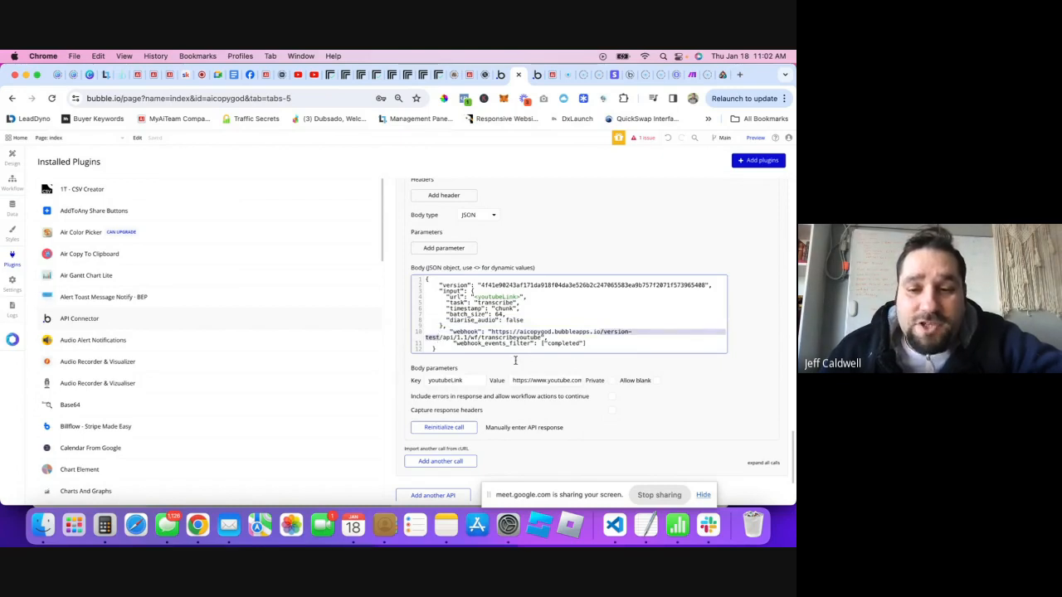
click(533, 333)
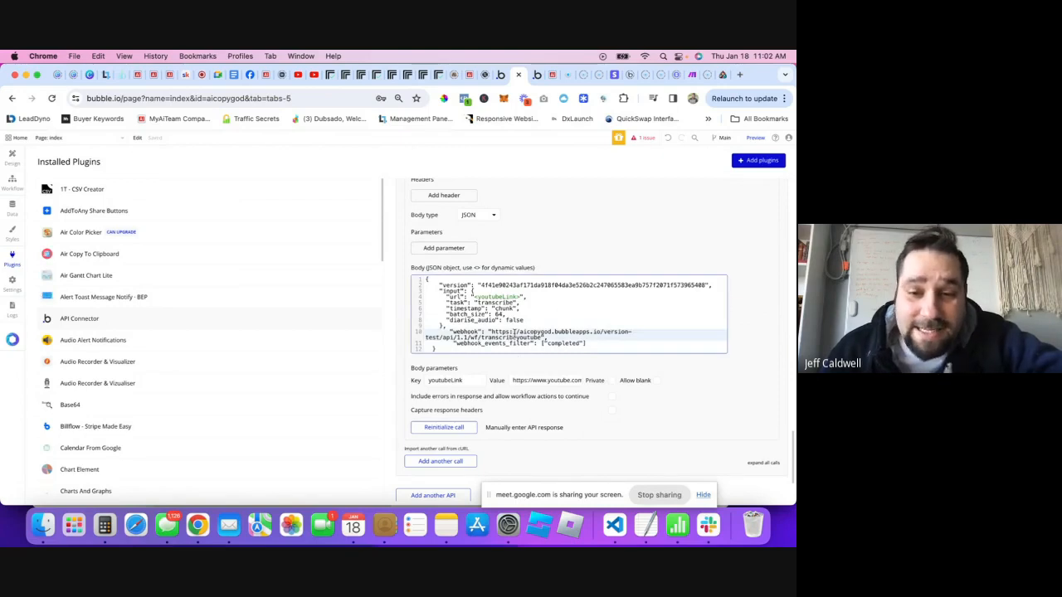
- Switch to the dash page and show 'Popup Transcribe Youtube' from the Elements Tree
click(59, 143)
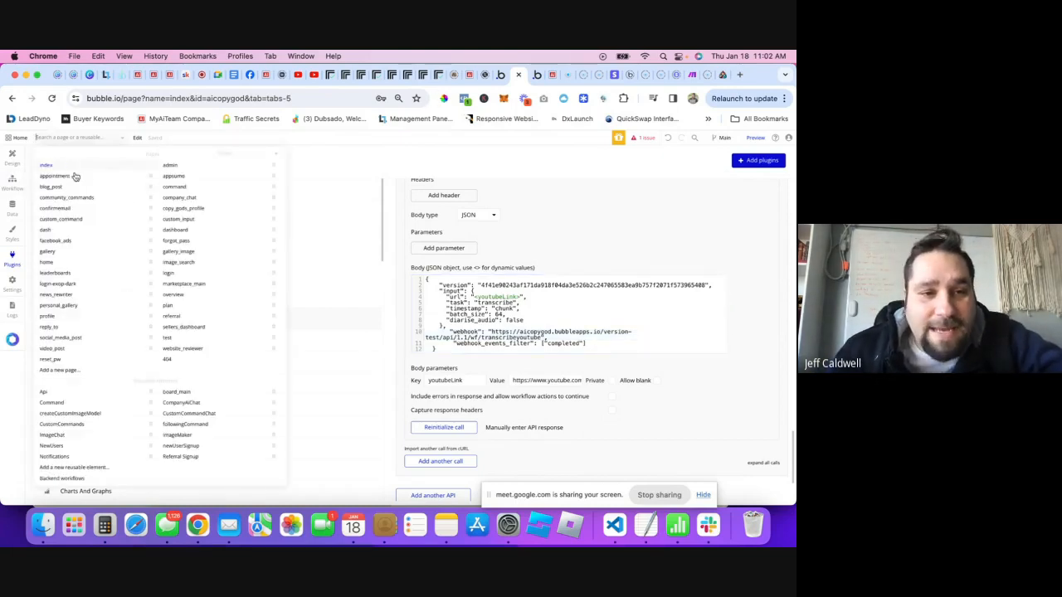
click(47, 230)
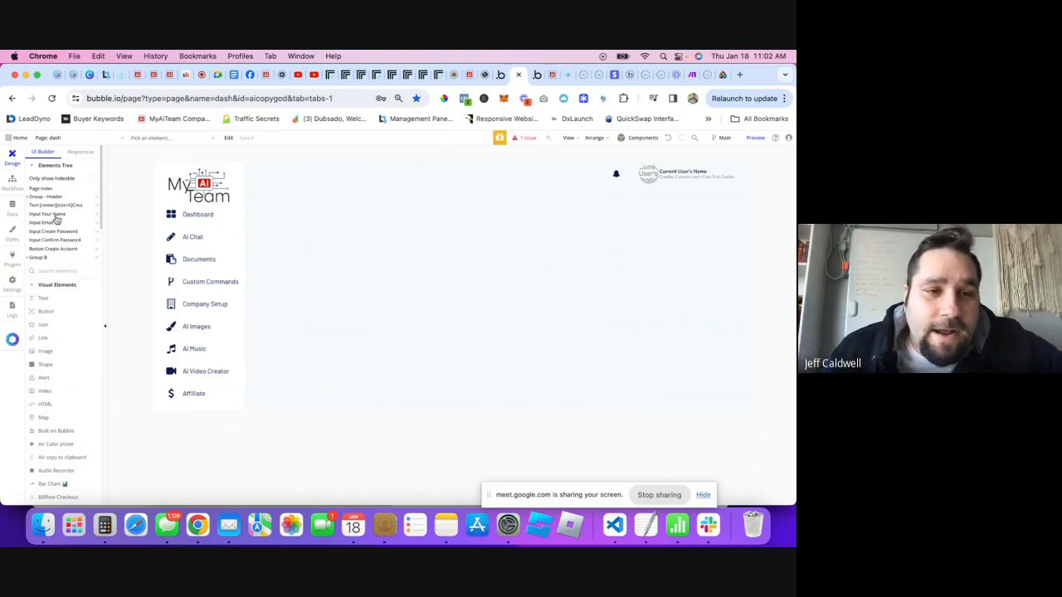
scroll(58, 224, down, 4)
scroll(63, 234, up, 4)
scroll(64, 206, down, 1)
scroll(65, 196, up, 1)
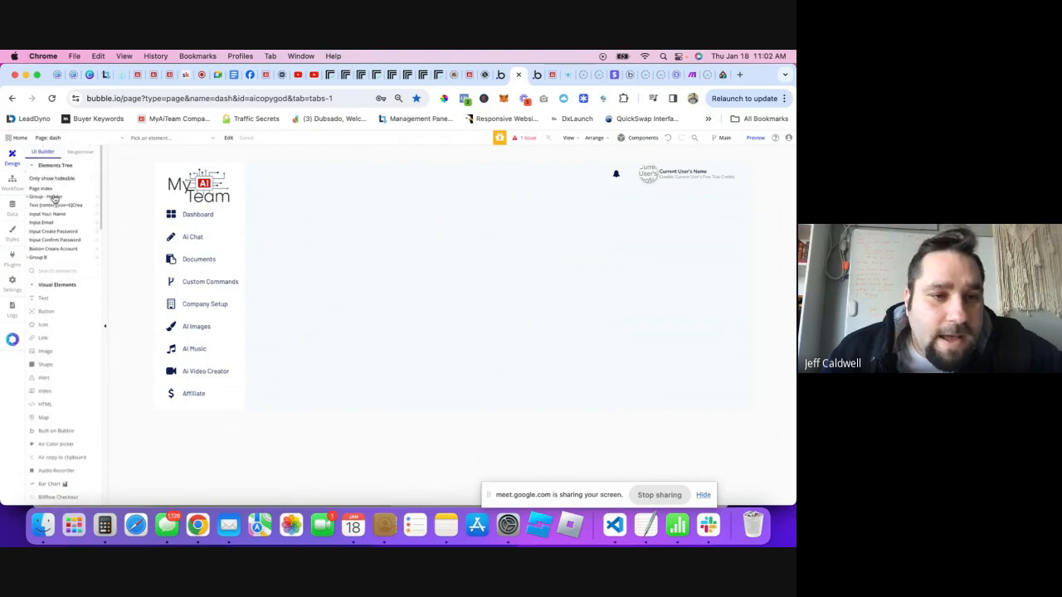
click(314, 247)
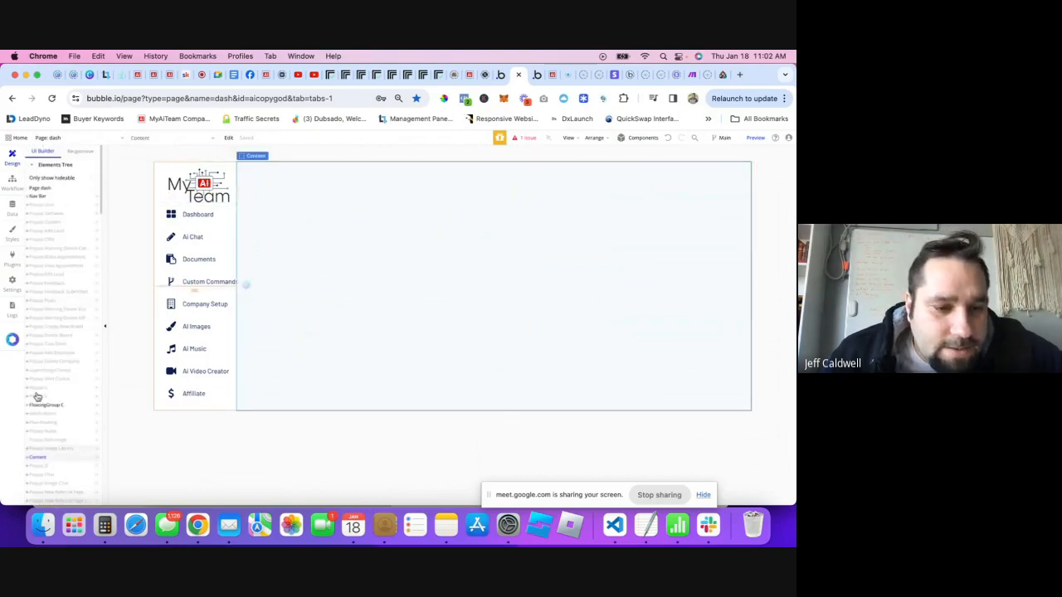
scroll(36, 415, down, 1)
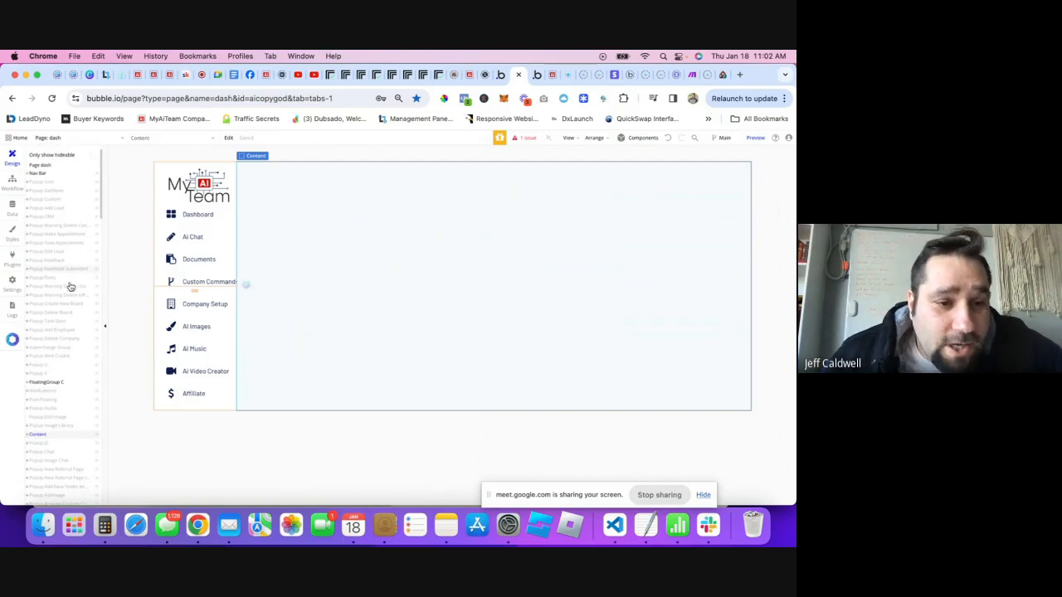
scroll(58, 299, down, 4)
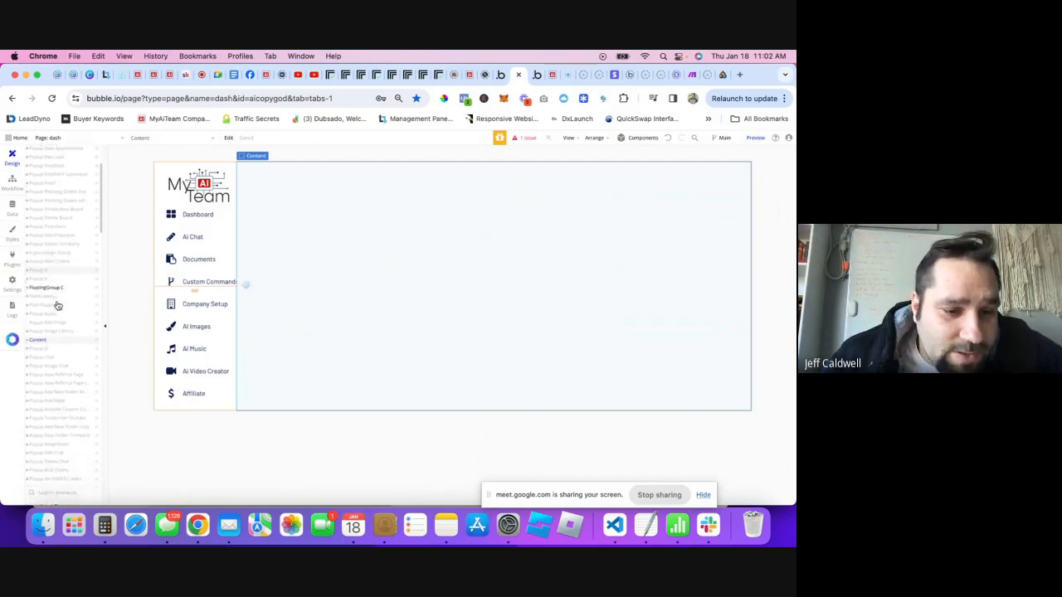
scroll(57, 306, down, 4)
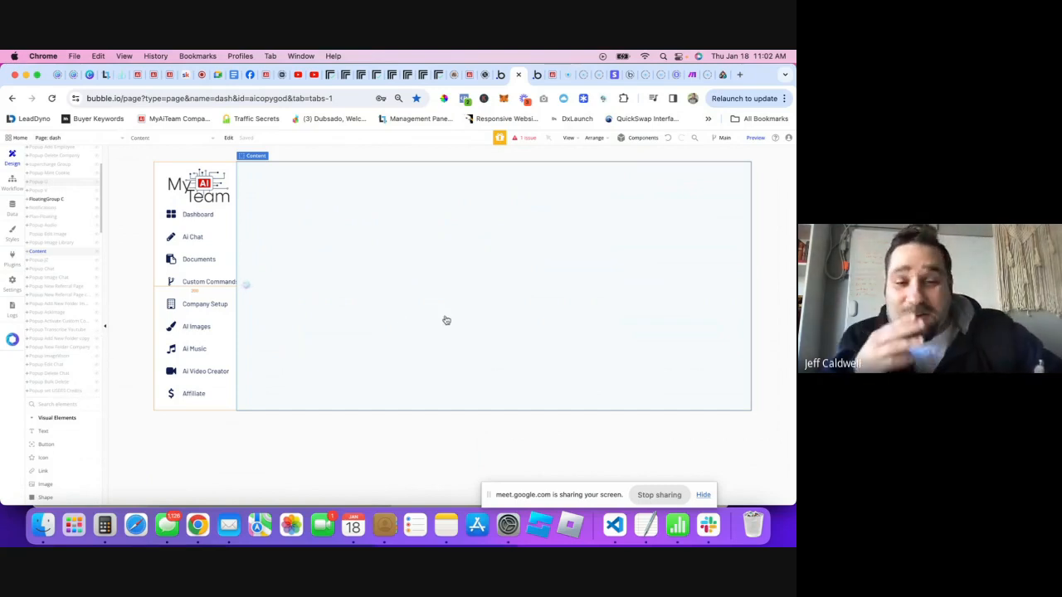
click(98, 331)
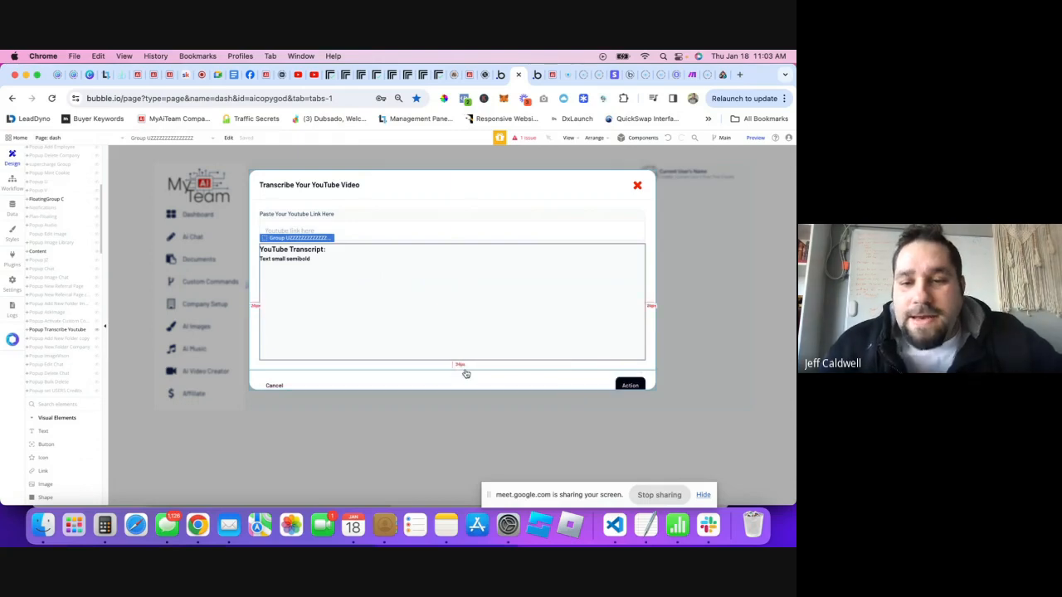
- Change the transcribe popup's Max height from 700 to 900 px
click(526, 199)
double_click(526, 199)
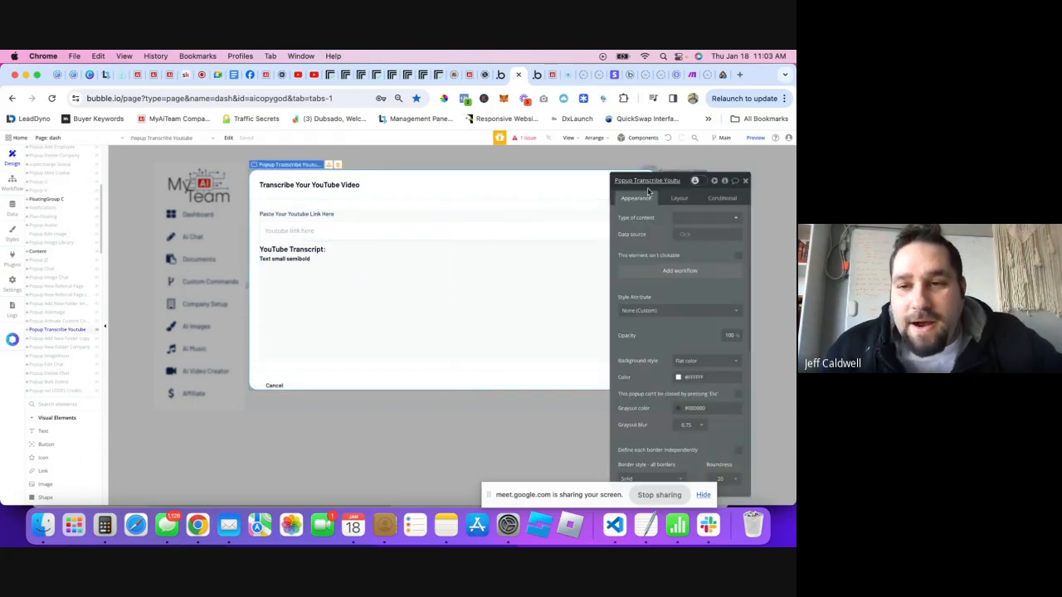
click(678, 197)
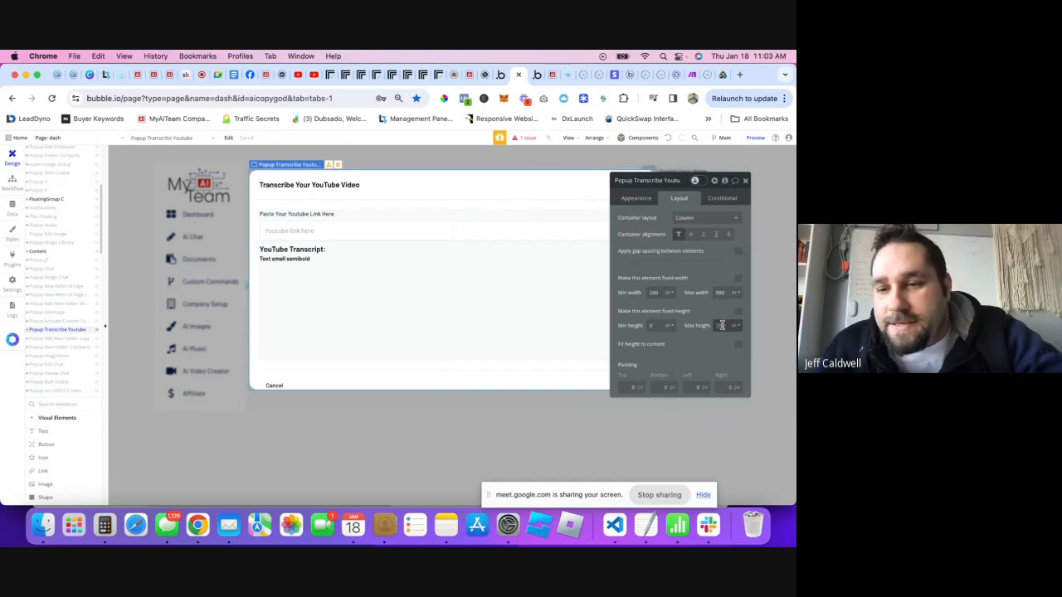
key(Right)
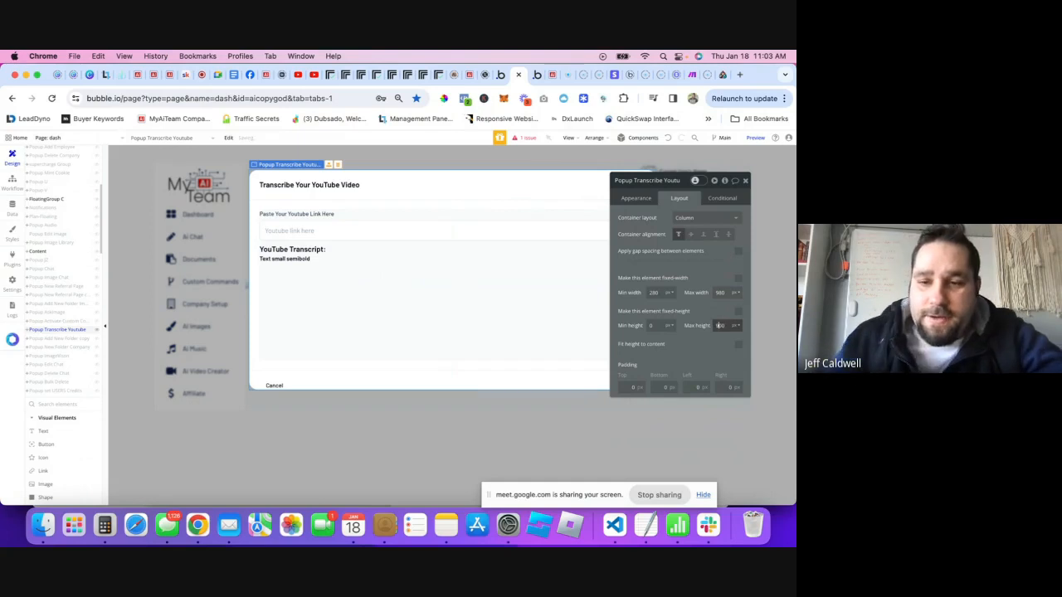
text(9)
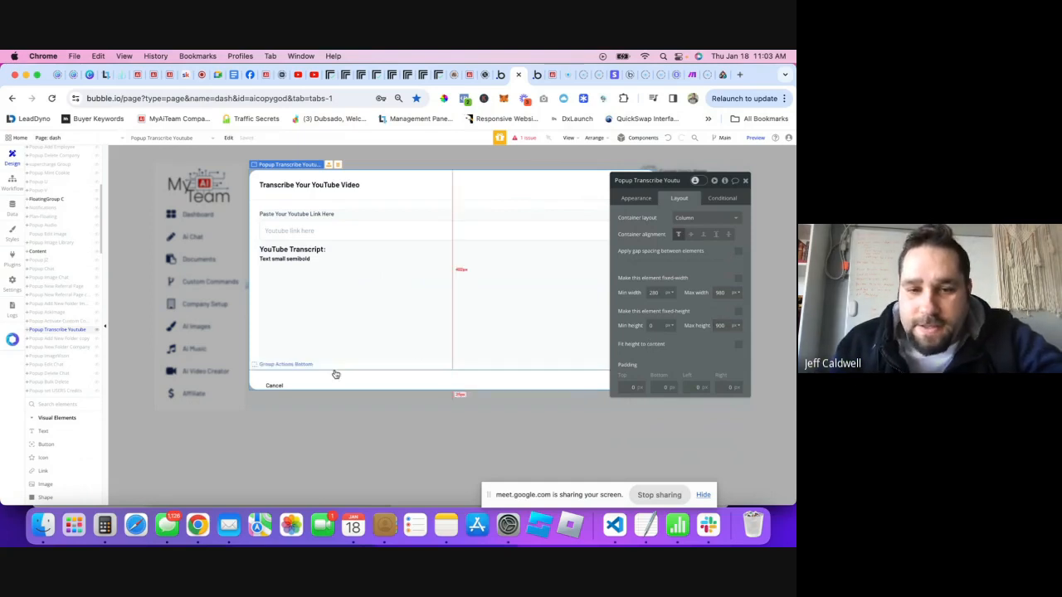
click(745, 180)
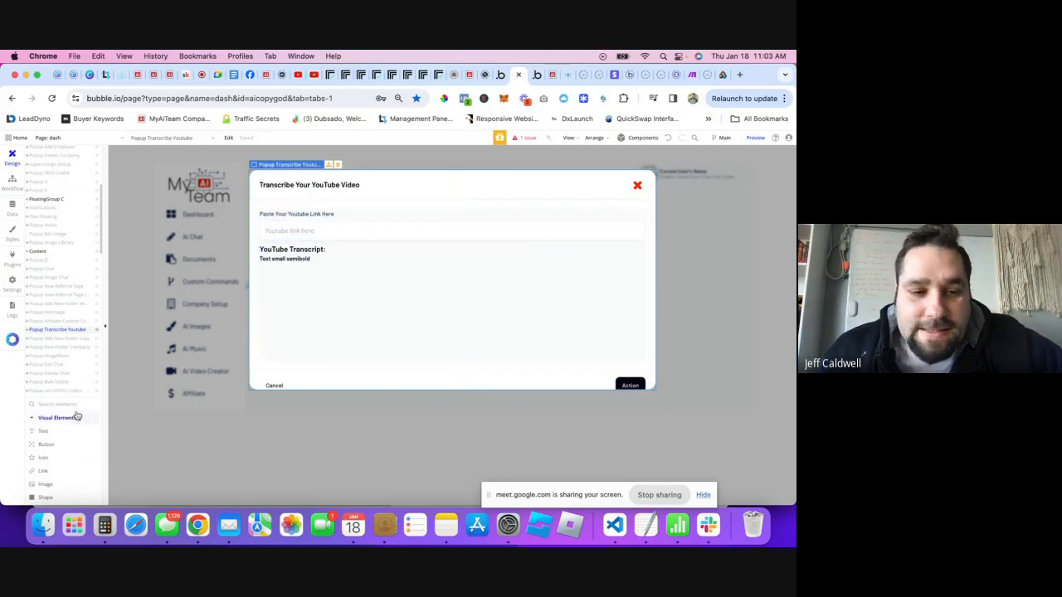
scroll(74, 419, down, 3)
scroll(45, 406, down, 3)
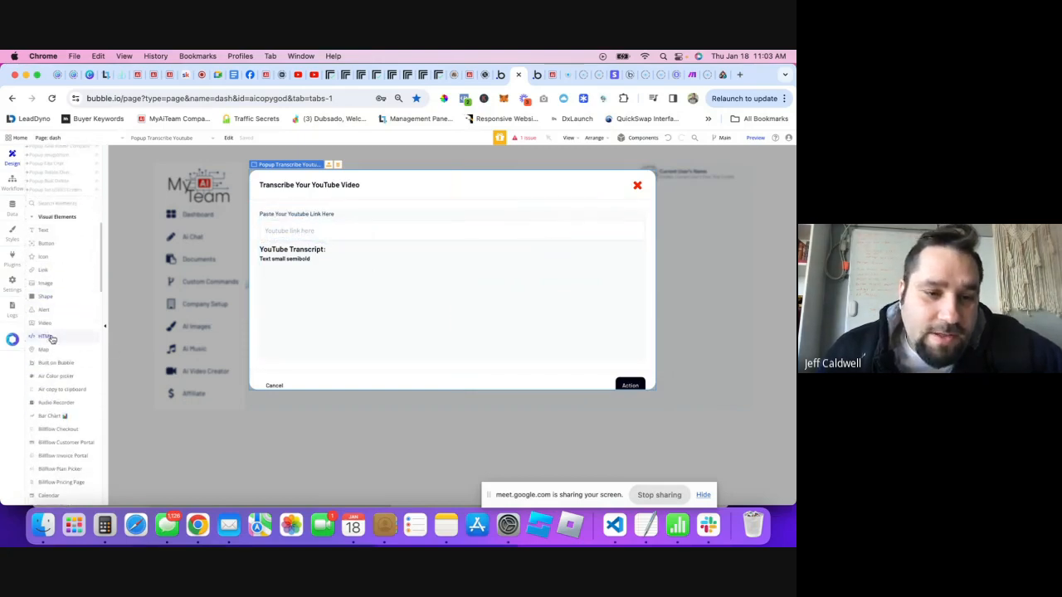
- Place a Dropdown in the popup above the YouTube Transcript heading and open its properties
scroll(58, 315, down, 10)
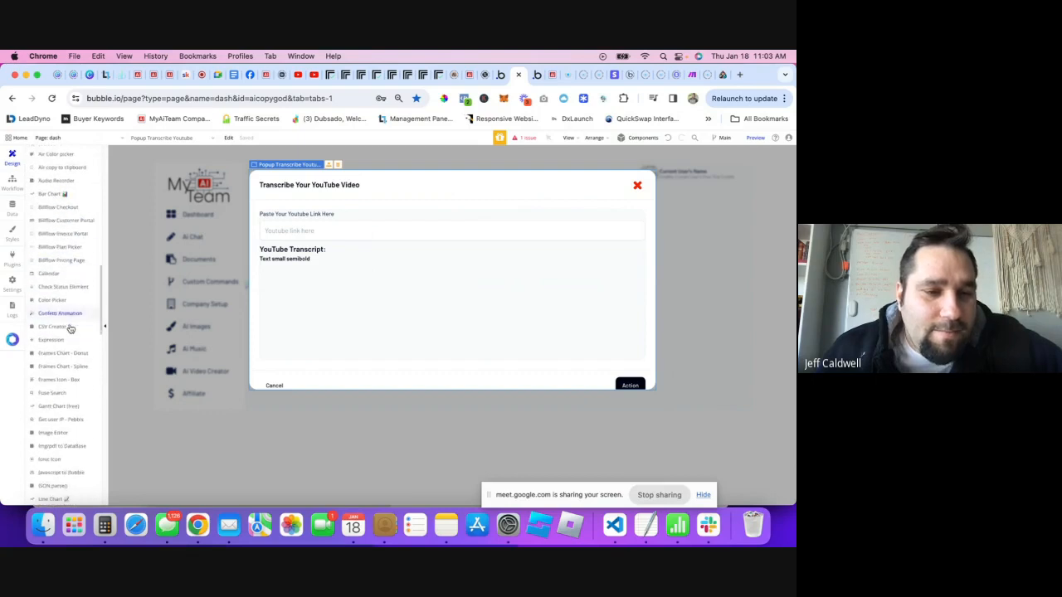
scroll(69, 328, down, 5)
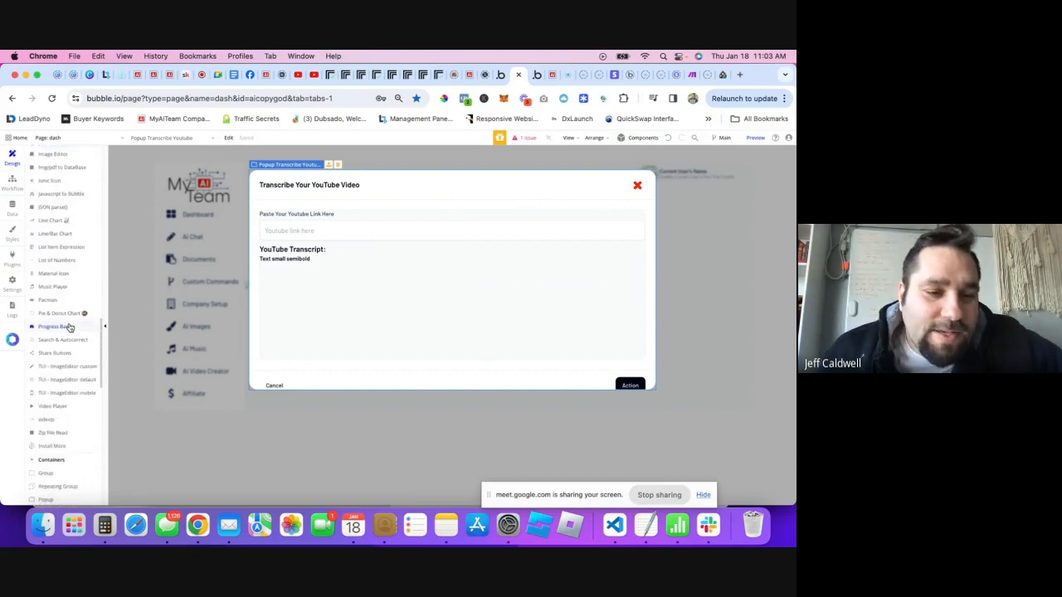
scroll(70, 328, down, 6)
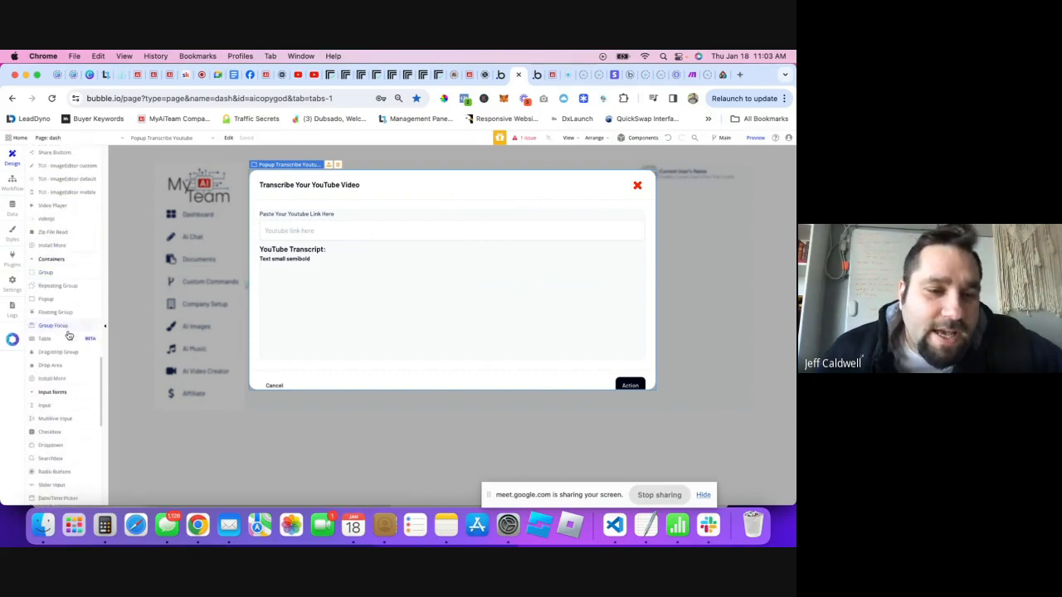
scroll(66, 339, down, 3)
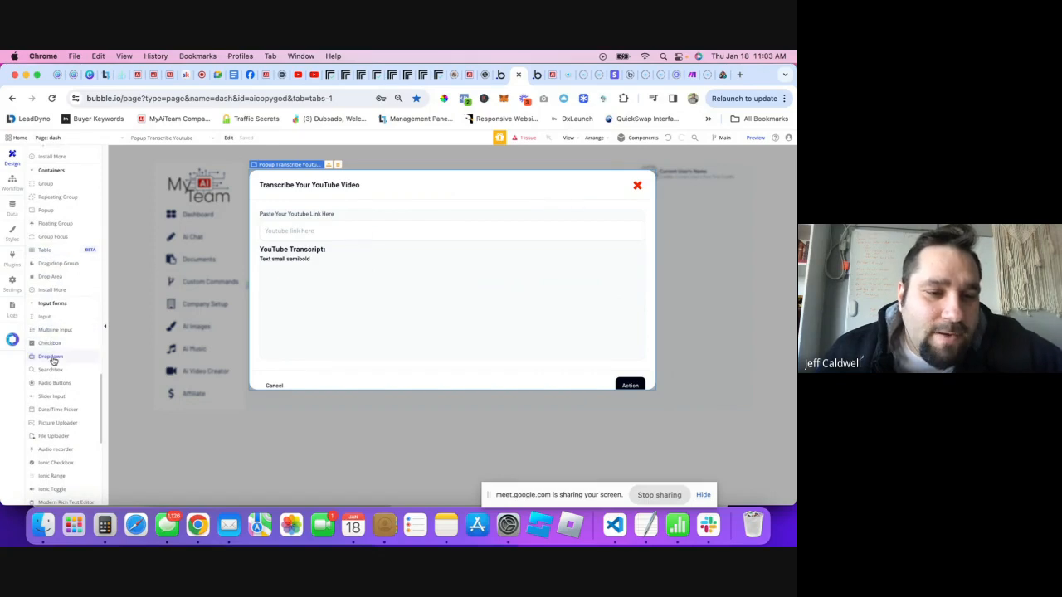
drag(52, 360, 543, 251)
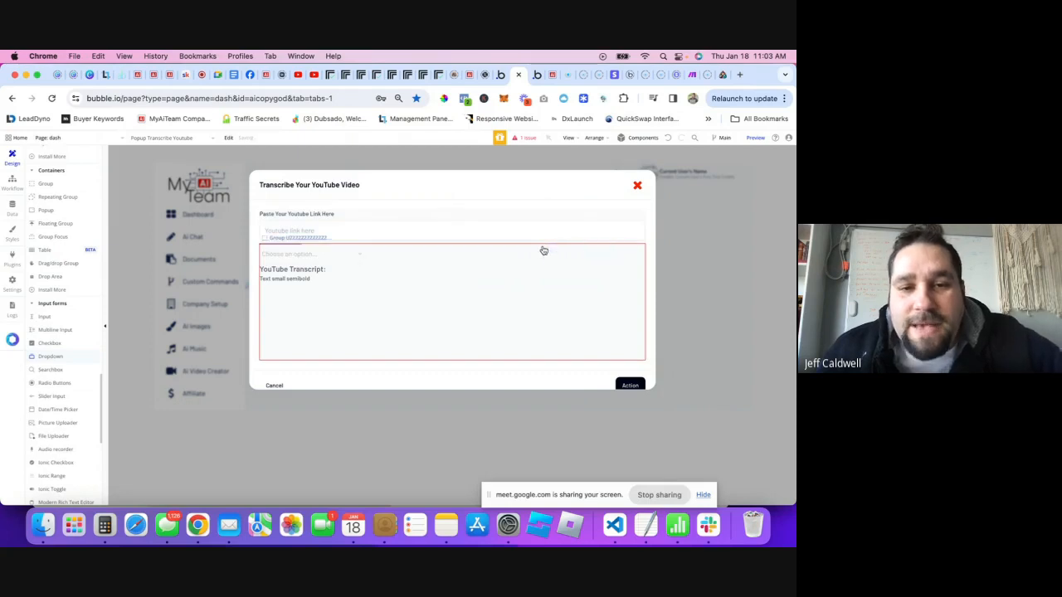
double_click(339, 258)
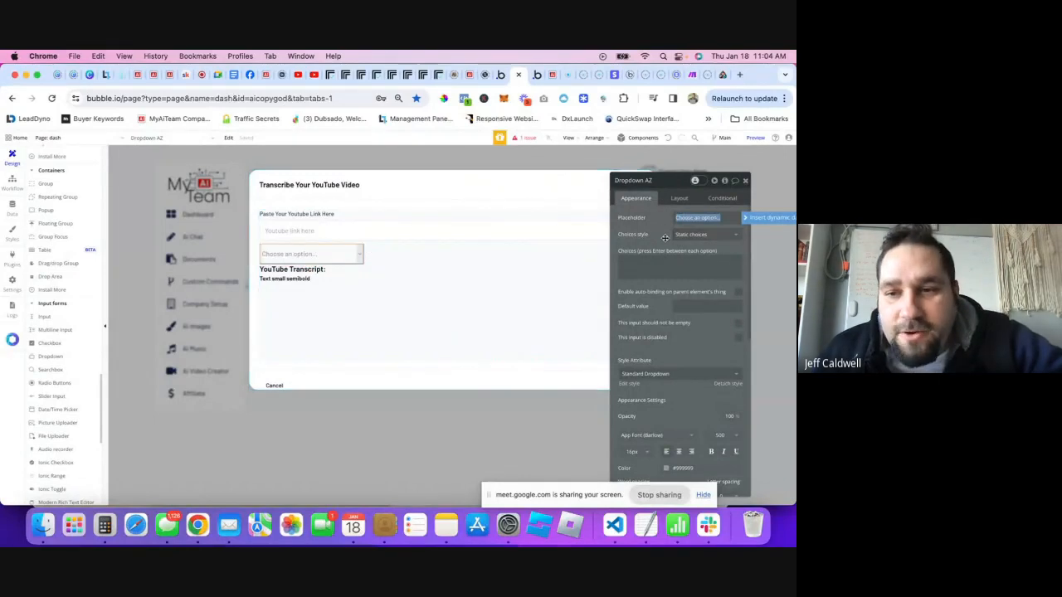
- Make the dropdown use dynamic choices of type Transactions
click(719, 241)
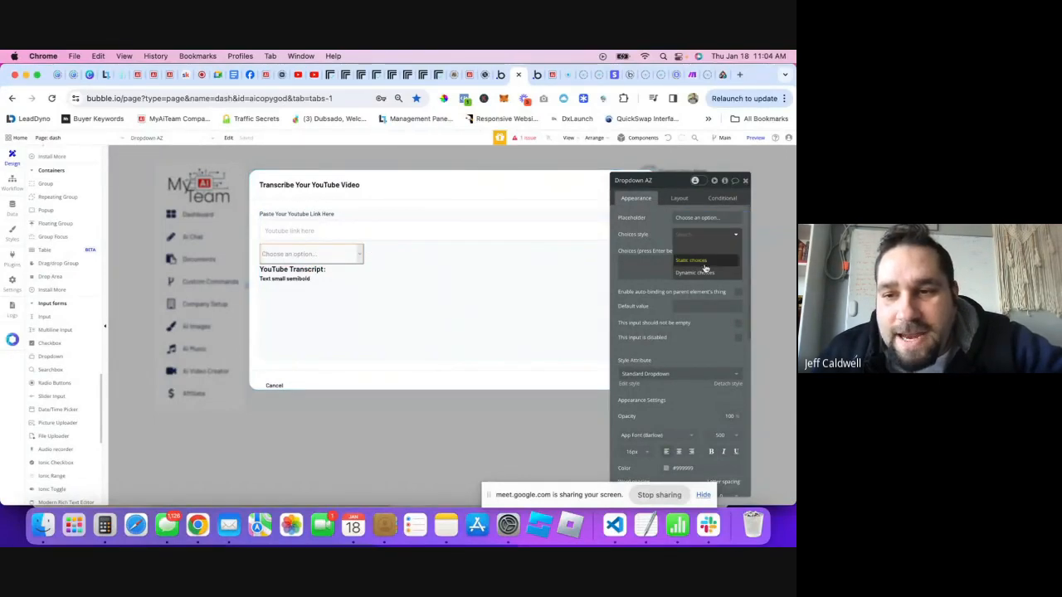
click(697, 243)
click(698, 252)
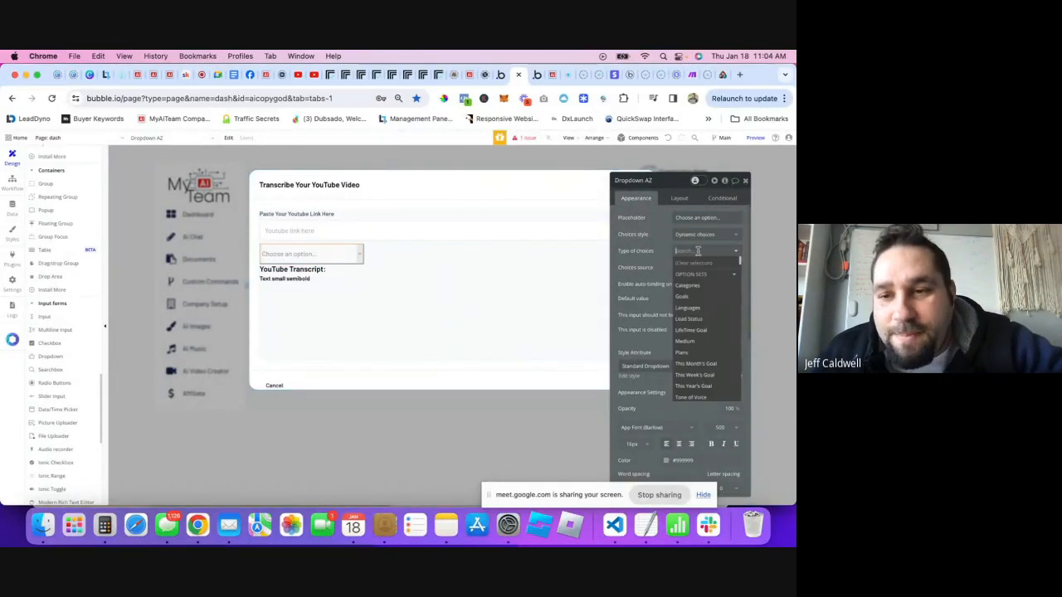
scroll(706, 312, down, 3)
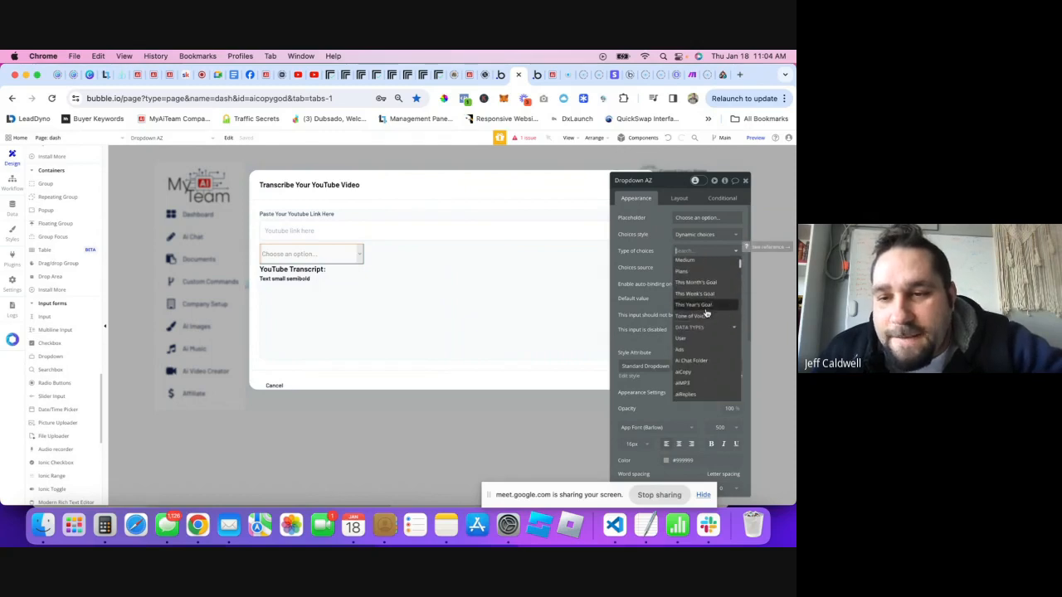
scroll(703, 307, up, 1)
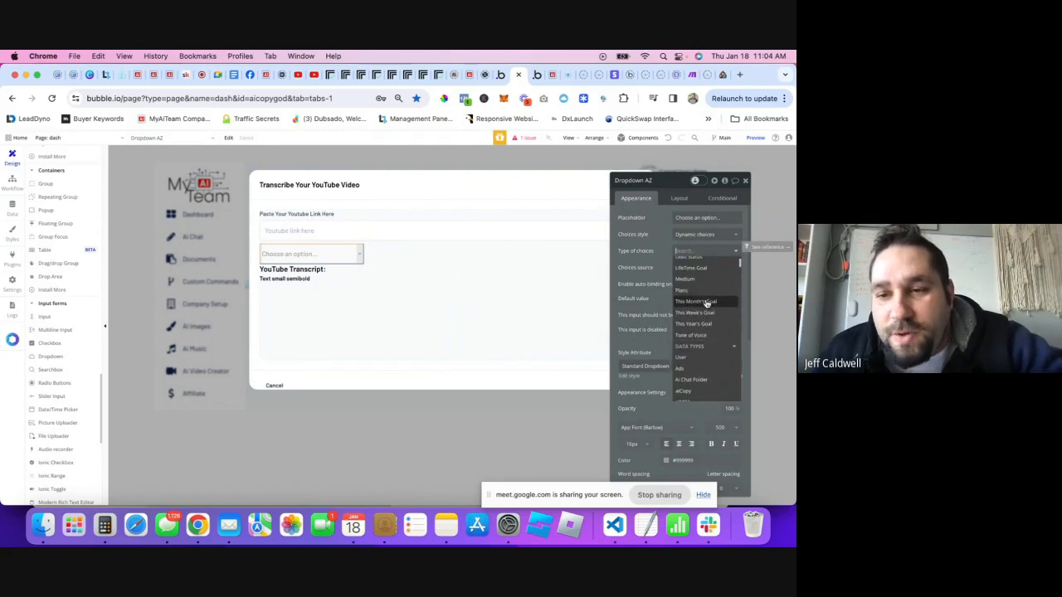
text(tra)
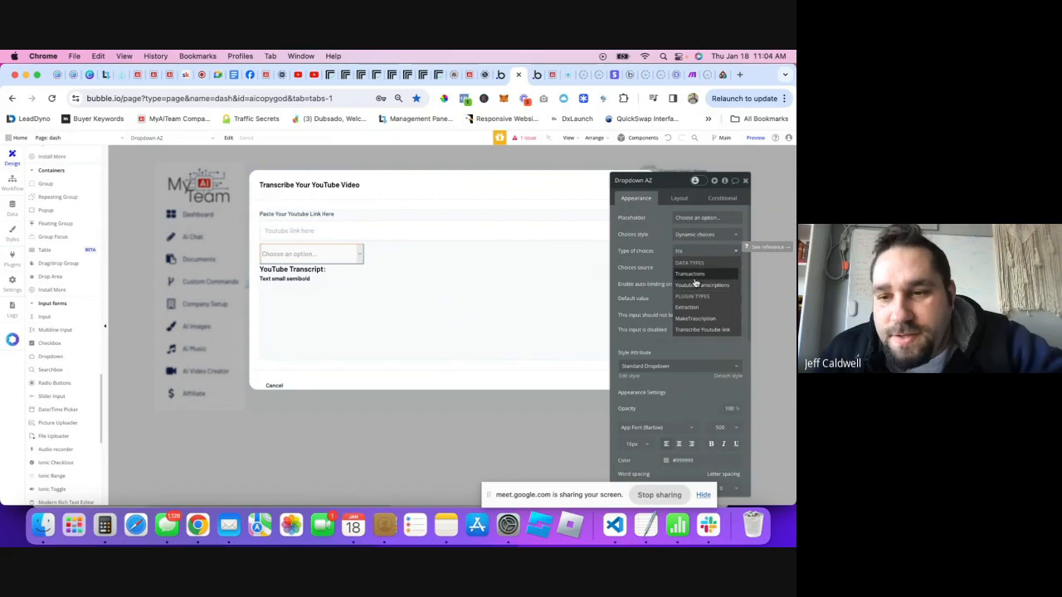
click(692, 286)
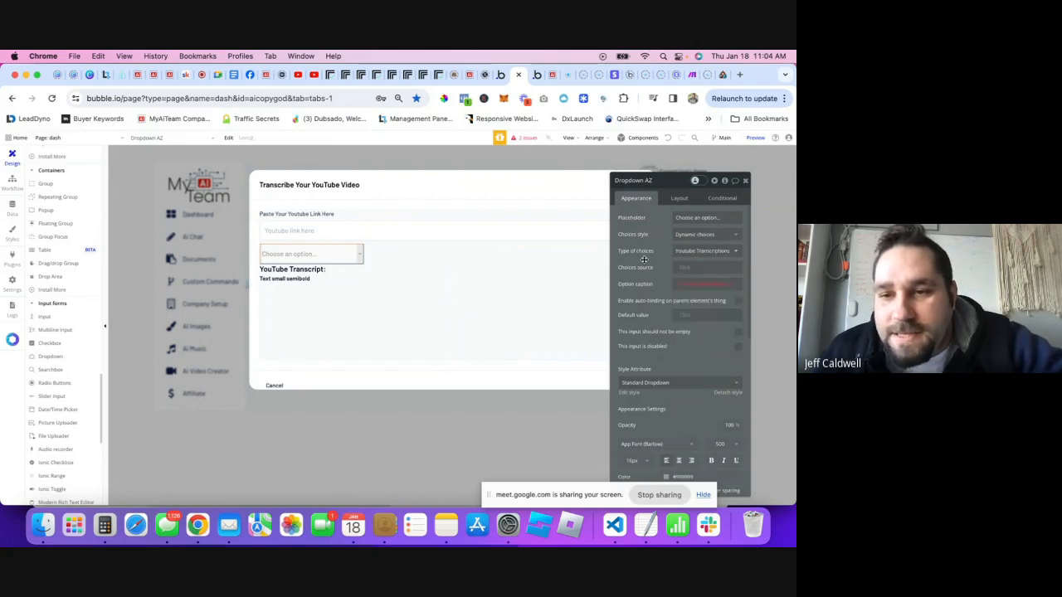
- Source the choices from a search for Transactions where Created By = Current User
click(685, 269)
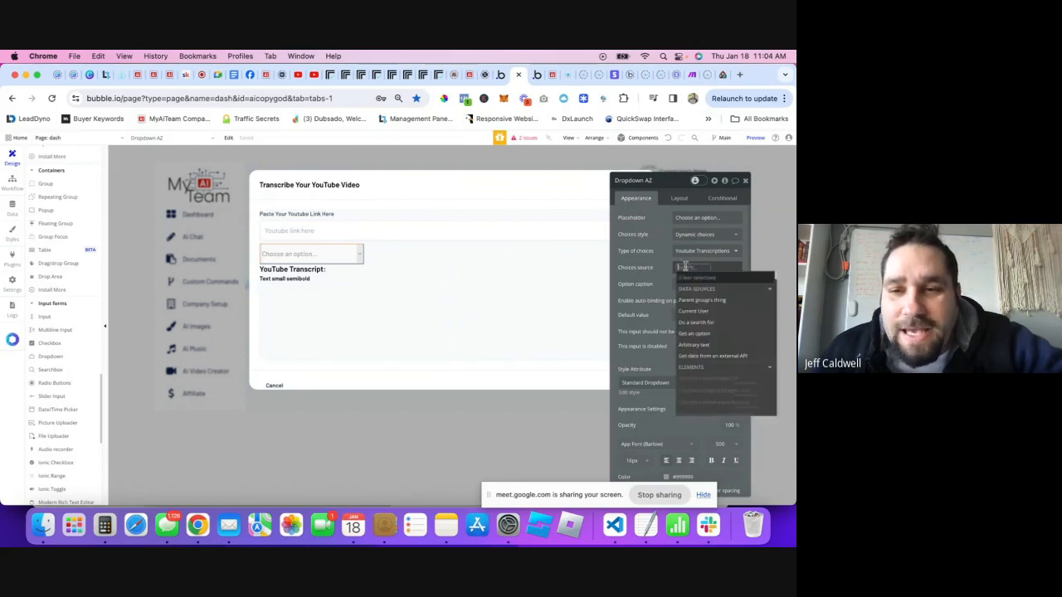
click(689, 322)
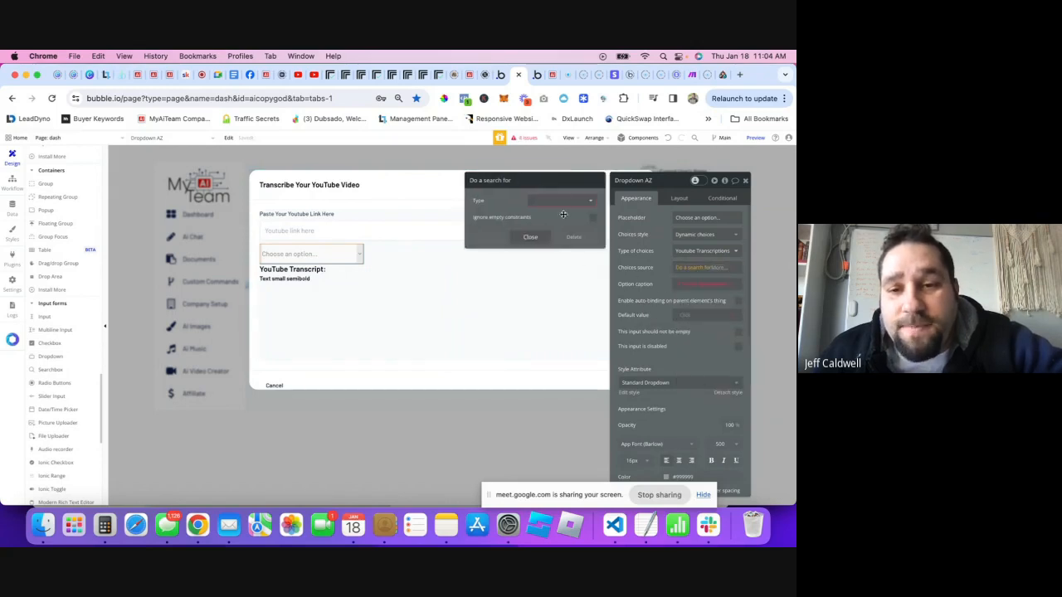
click(564, 201)
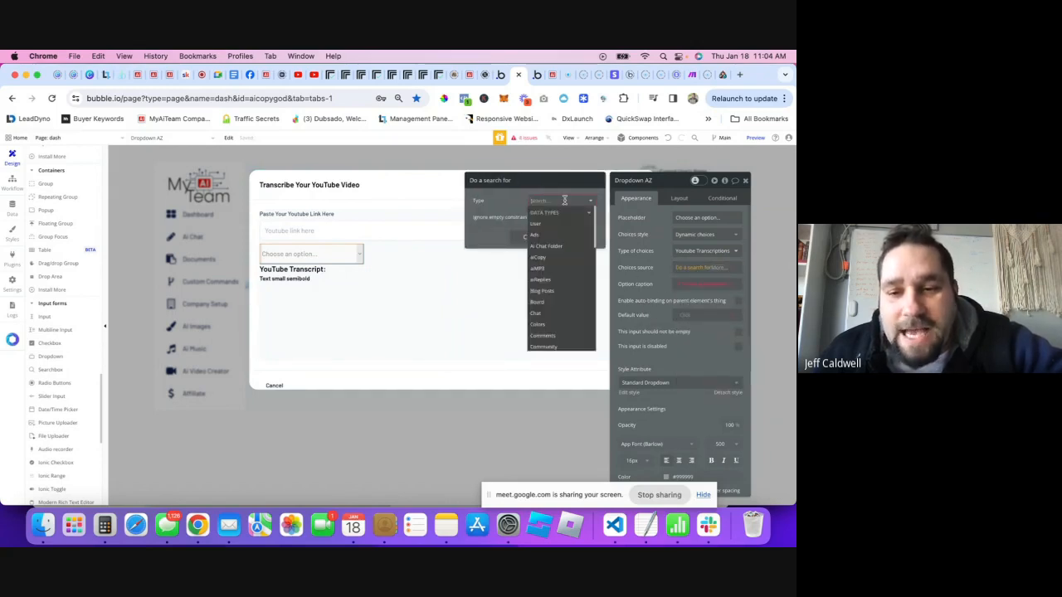
text(trans)
click(556, 228)
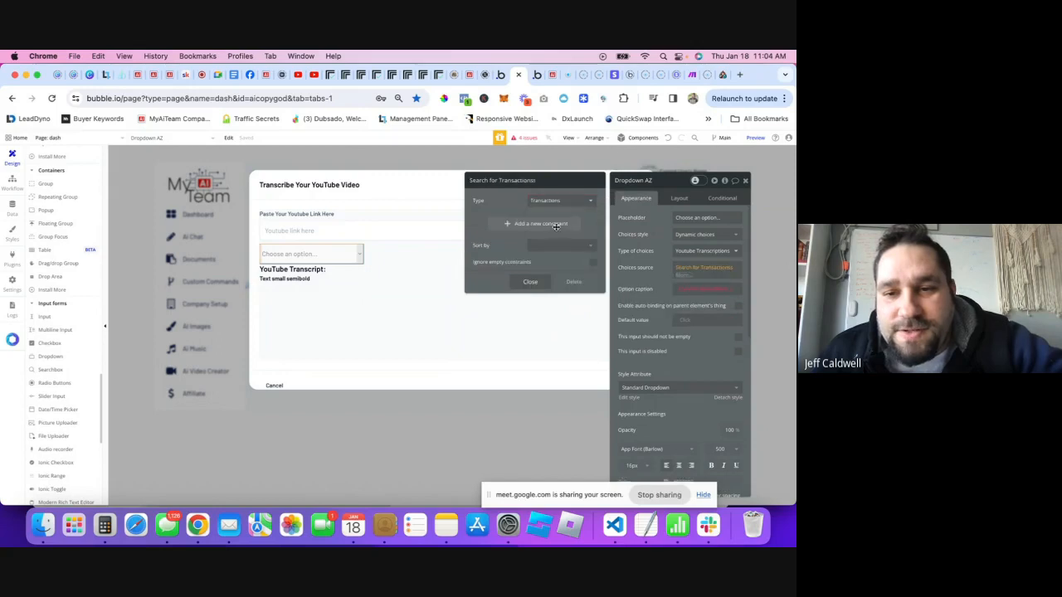
click(523, 225)
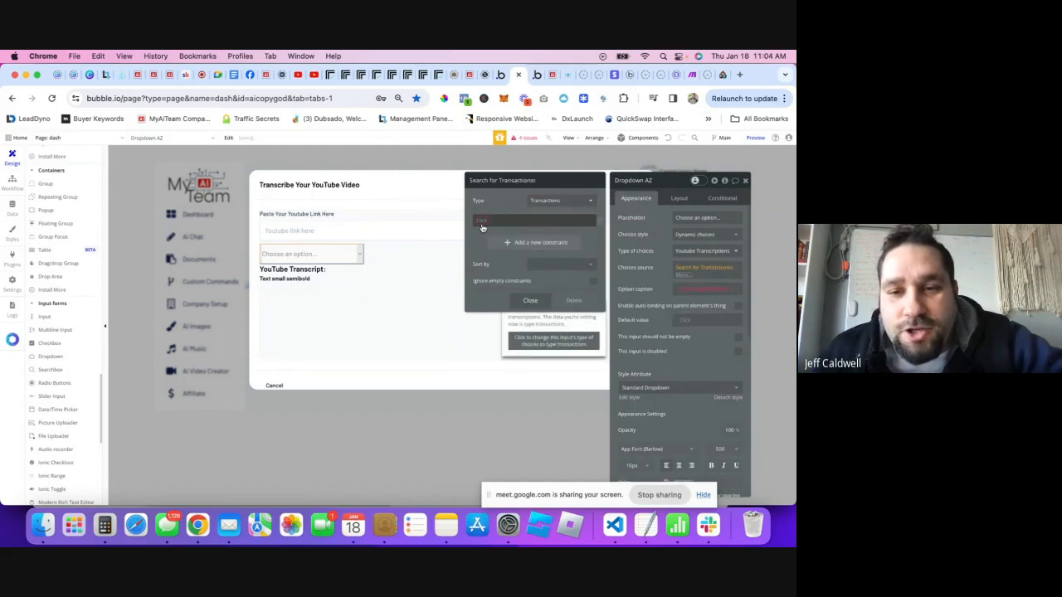
click(483, 224)
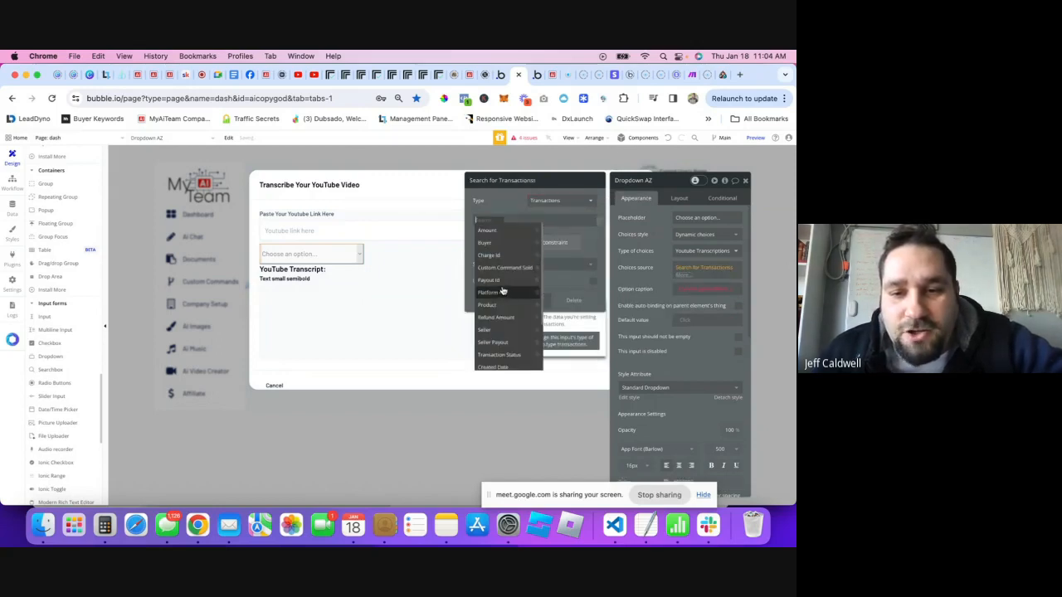
click(495, 340)
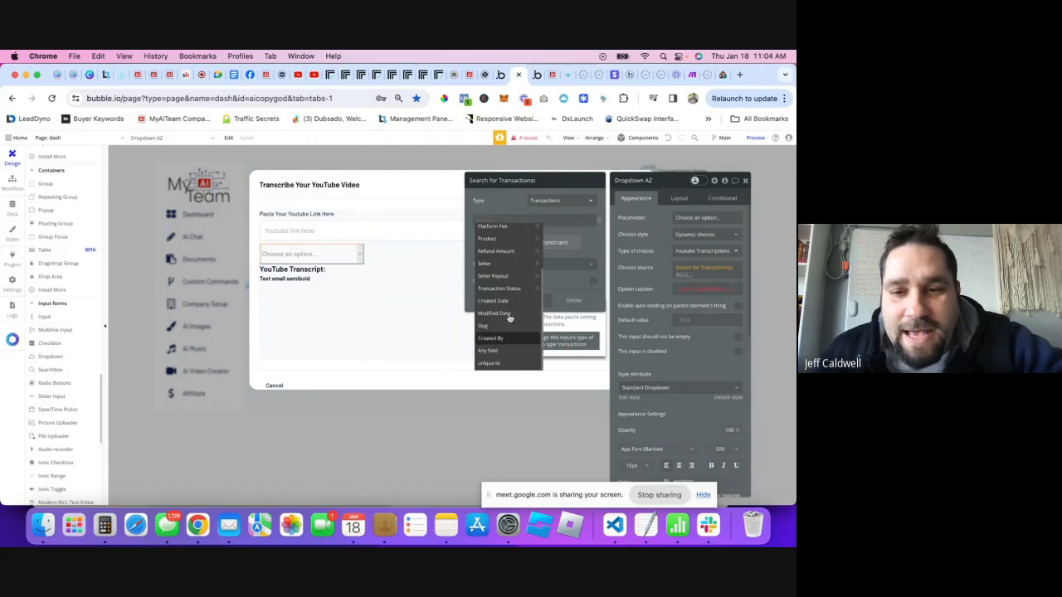
click(512, 224)
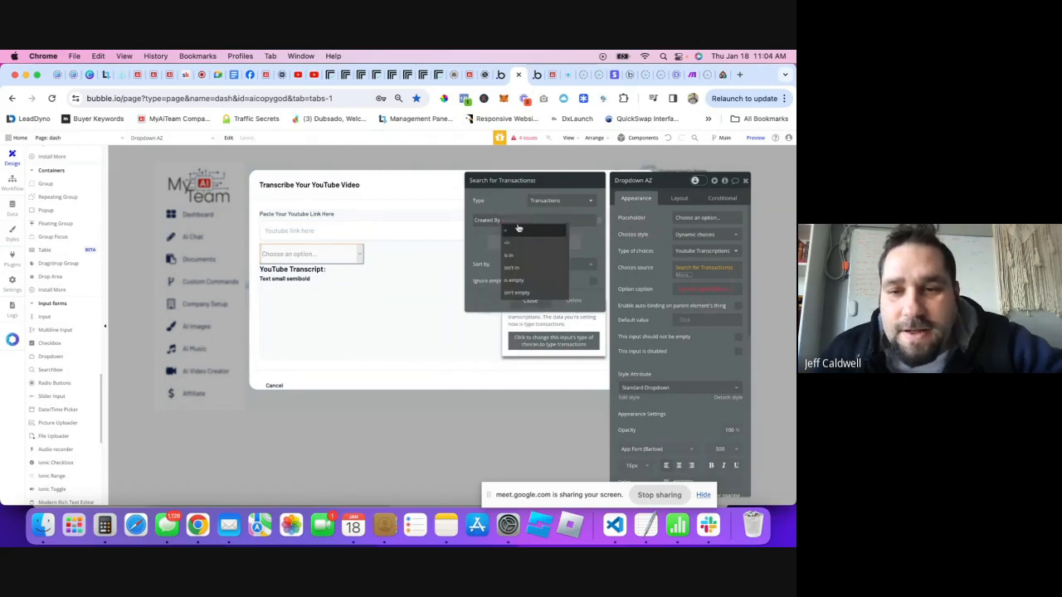
click(517, 230)
click(518, 221)
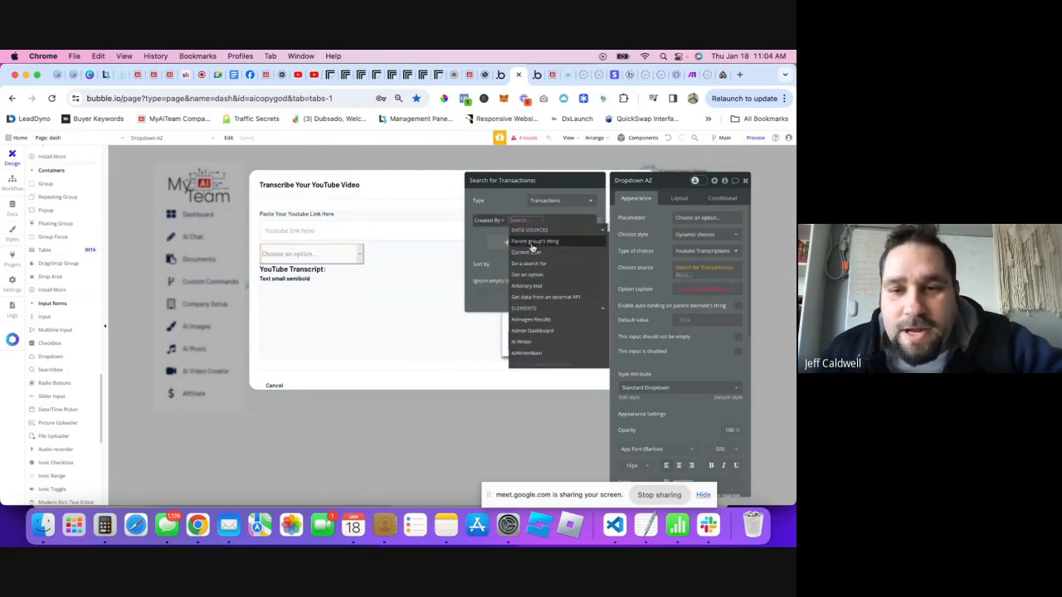
click(517, 252)
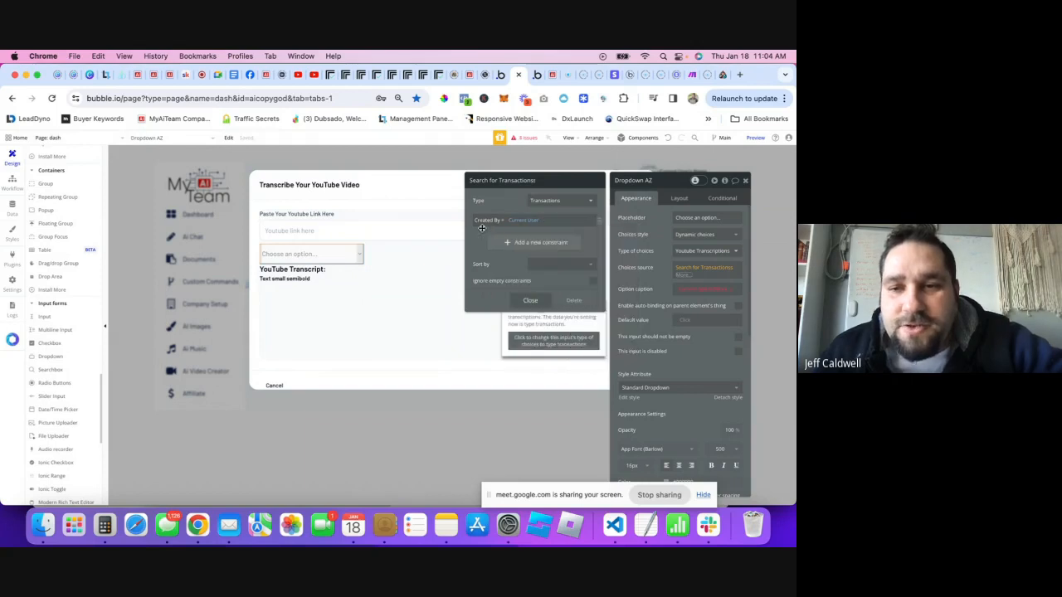
- Sort the search by Created Date, descending, and close the search settings
click(546, 265)
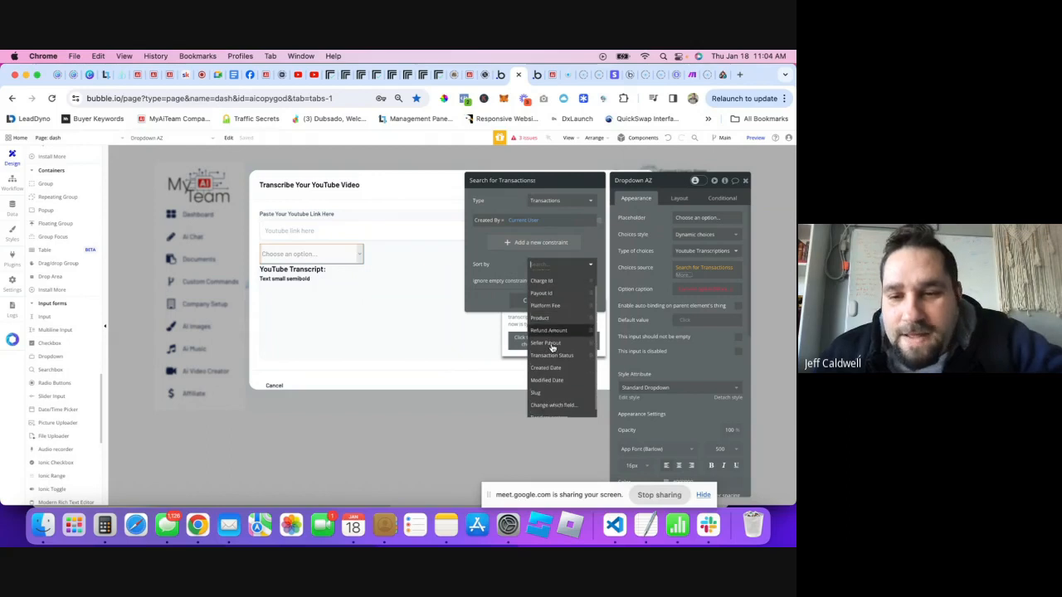
scroll(550, 349, down, 1)
click(545, 360)
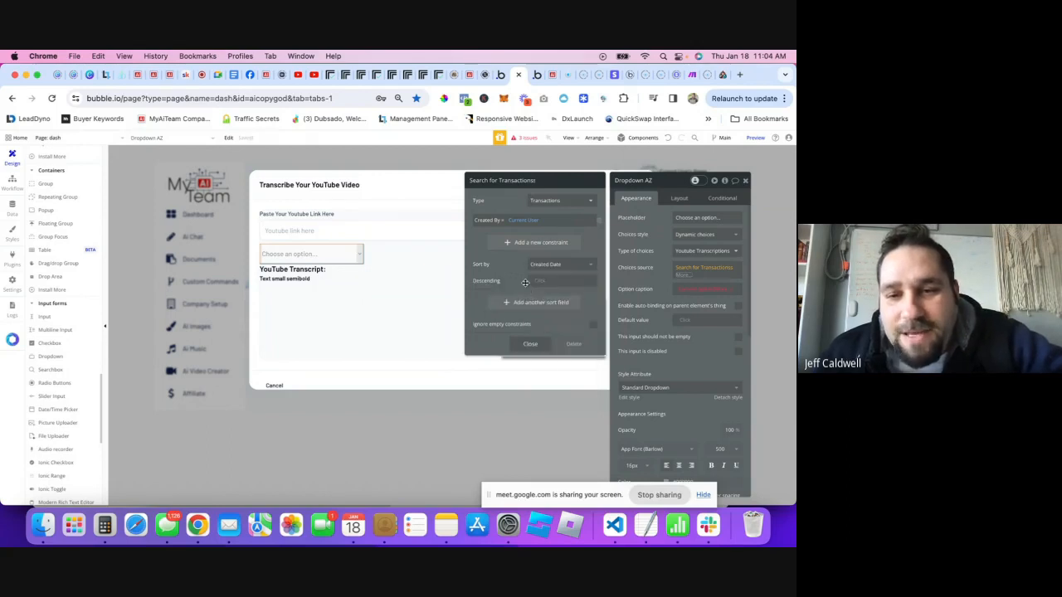
click(541, 282)
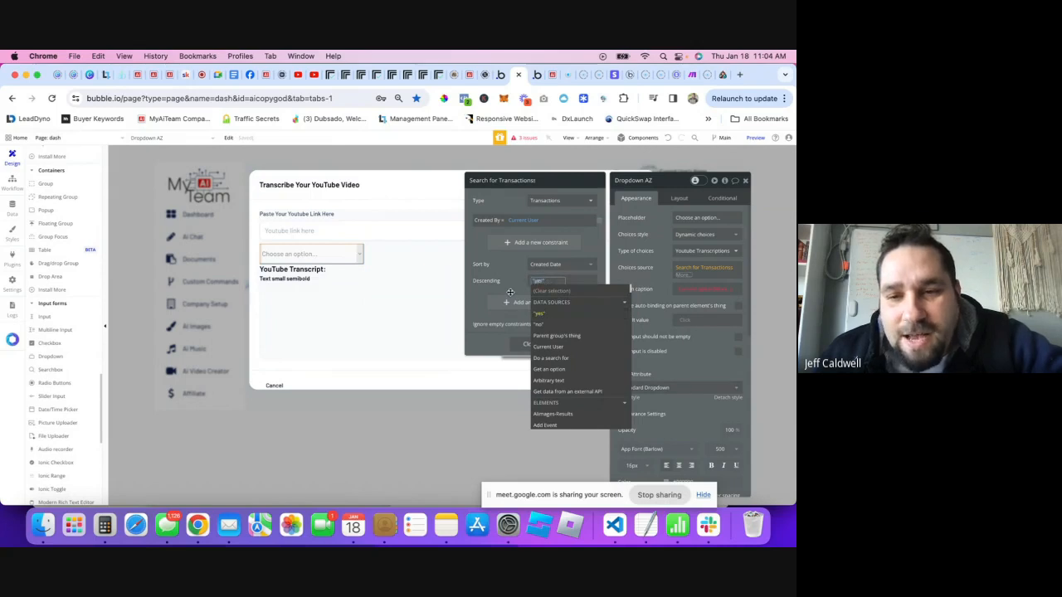
click(535, 314)
click(530, 343)
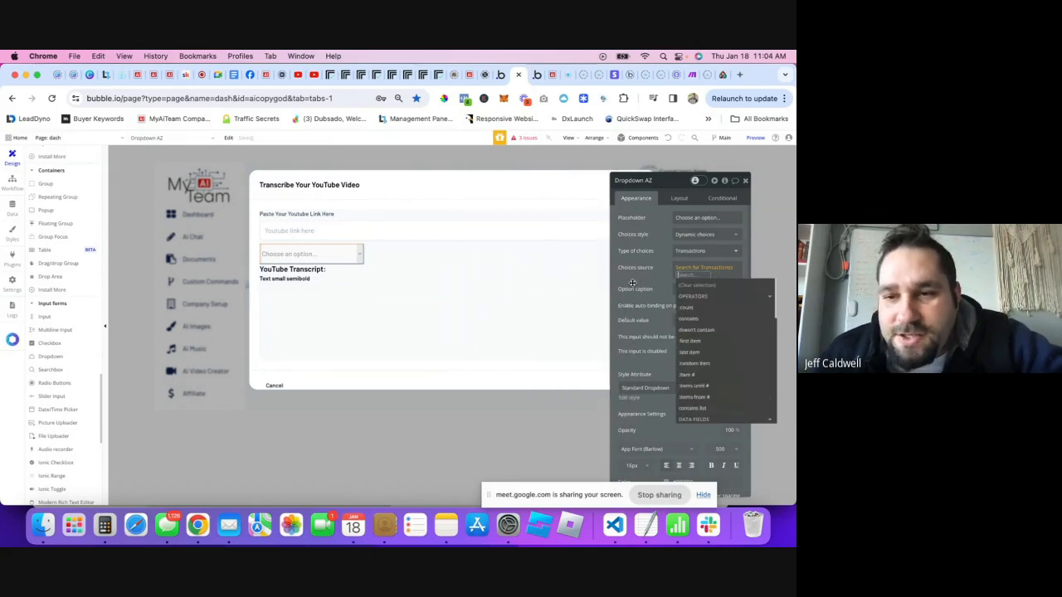
click(644, 277)
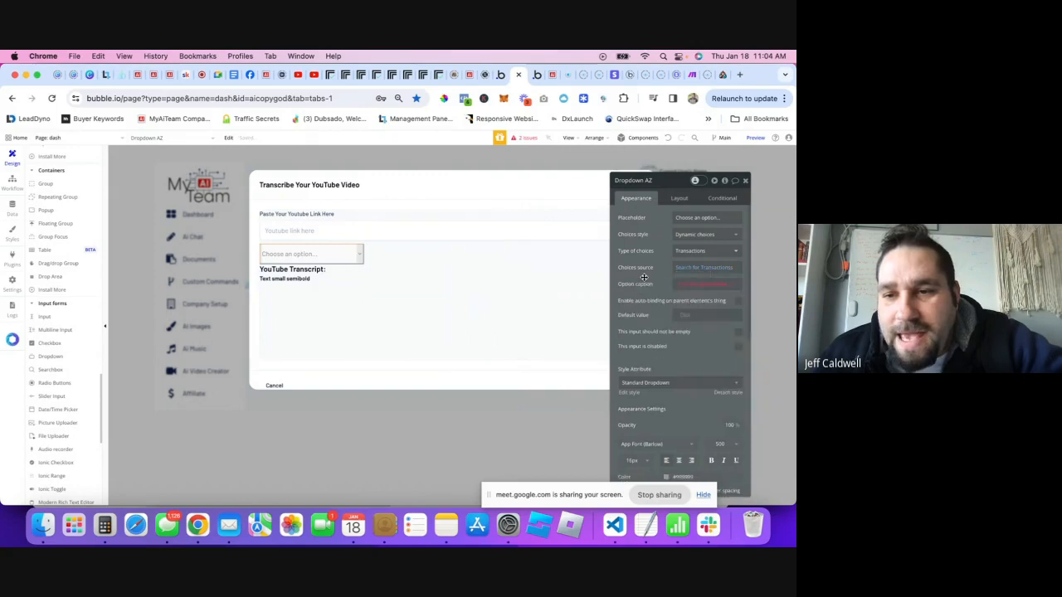
- Change the search and choice type from Transactions to Youtube Transcriptions
click(723, 269)
click(579, 207)
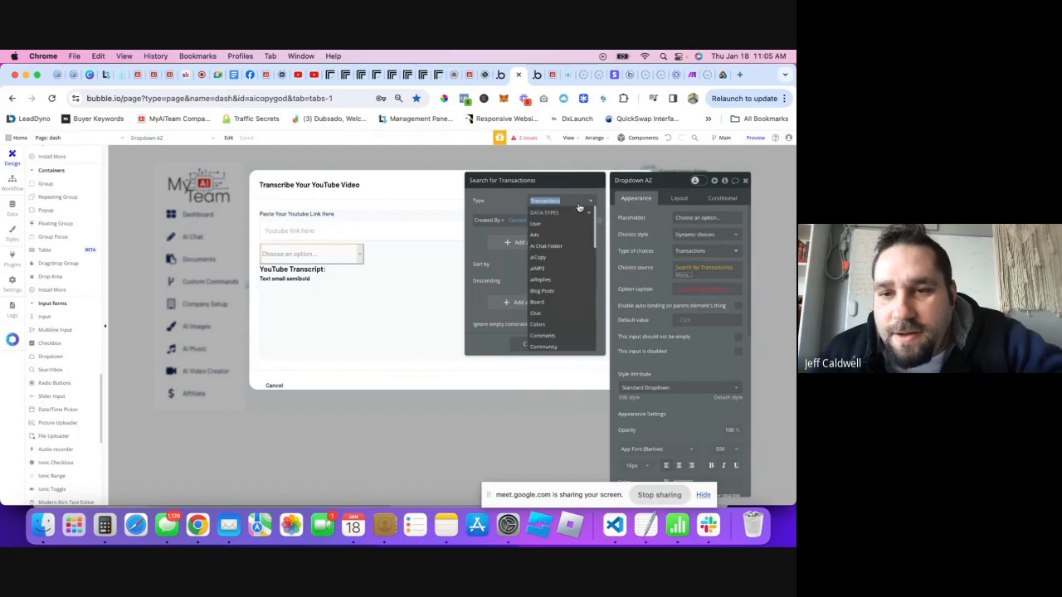
text(tra)
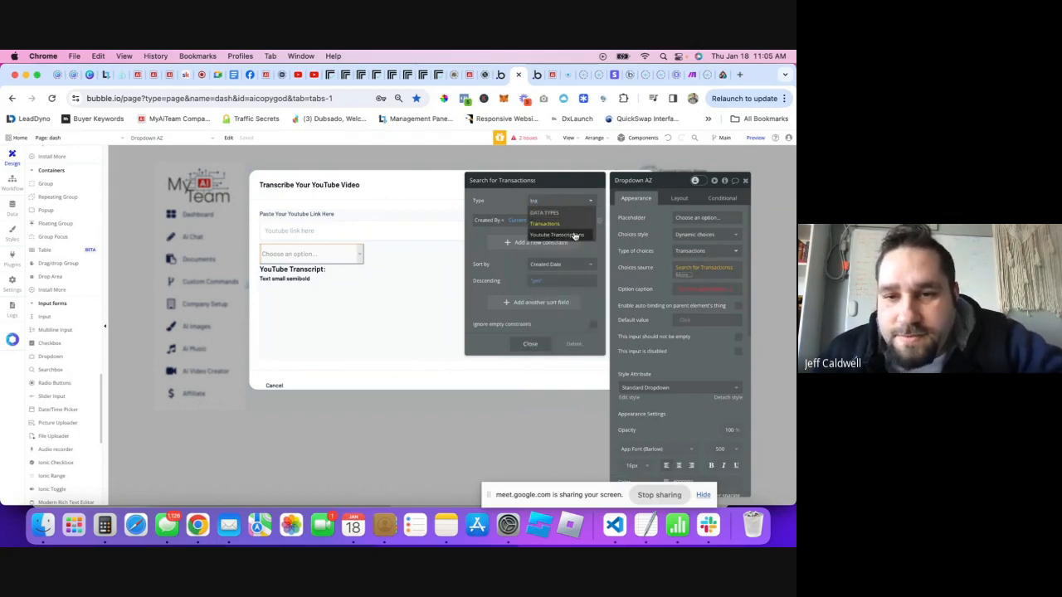
click(575, 236)
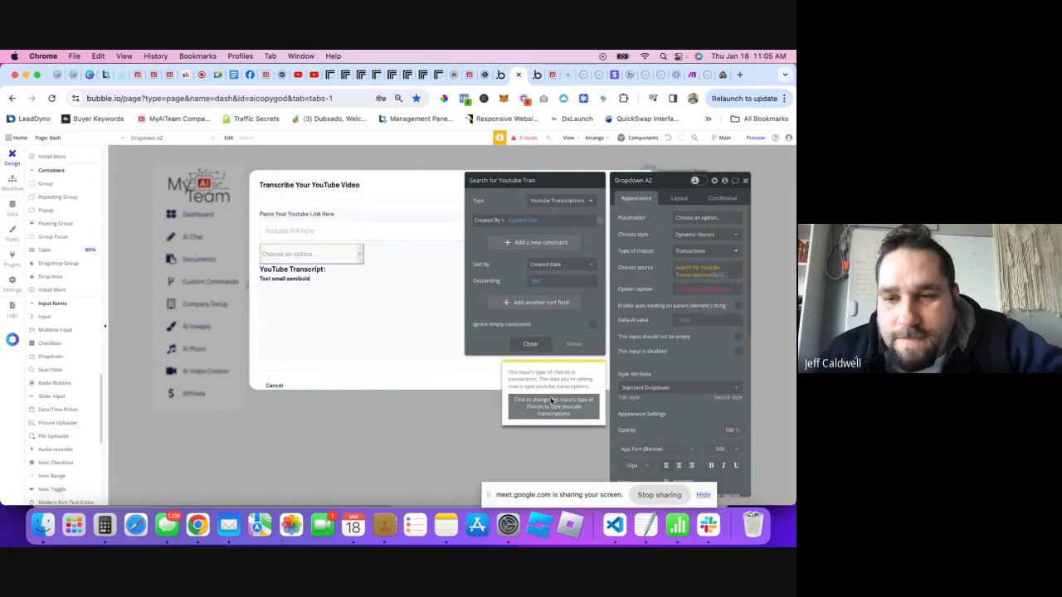
click(551, 402)
click(538, 347)
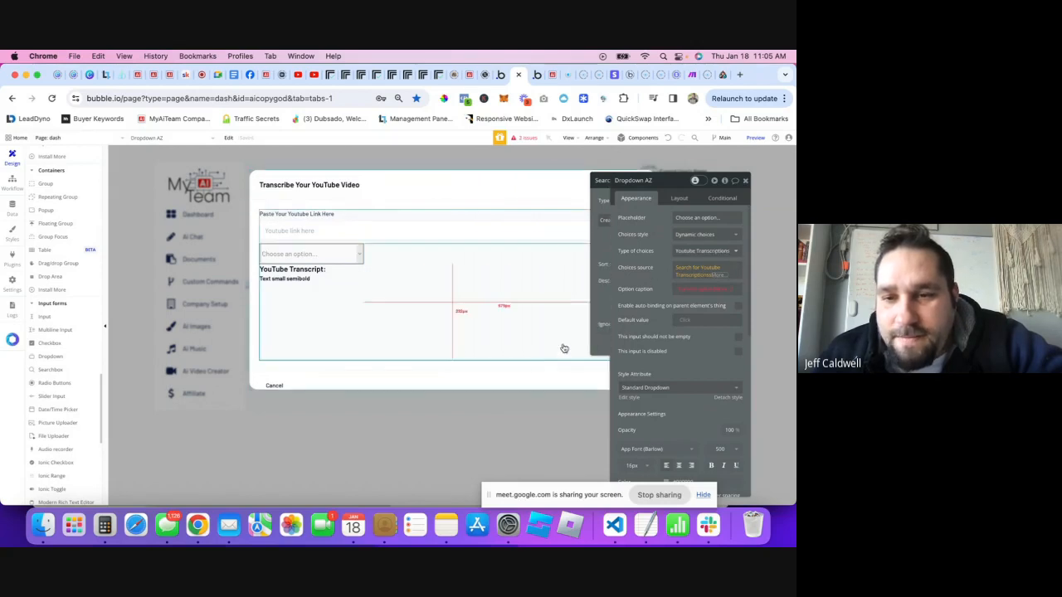
click(640, 291)
click(638, 292)
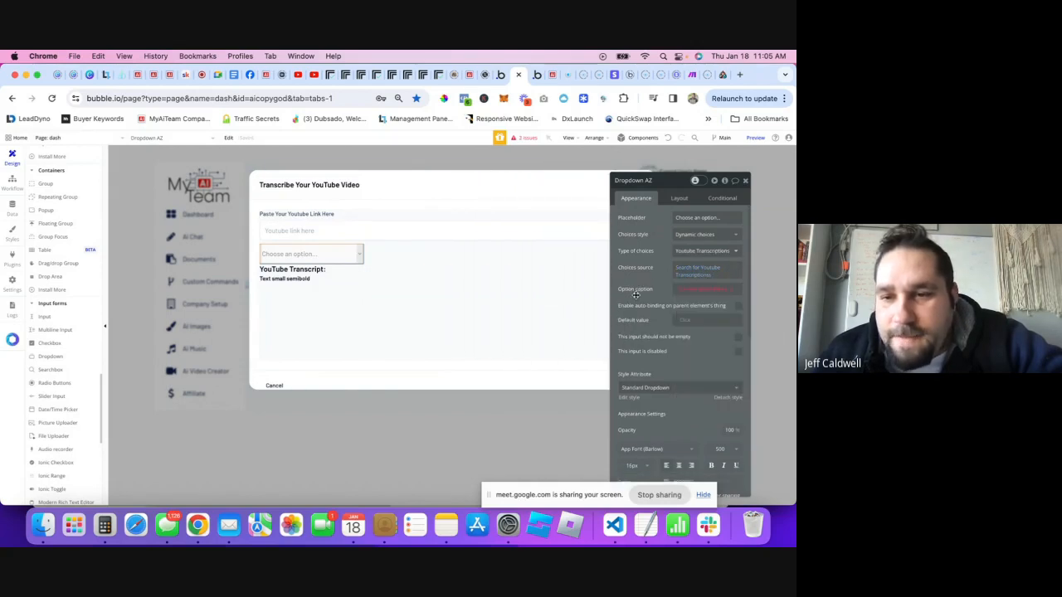
- Set each option's caption to Current option's Youtube Link
click(723, 291)
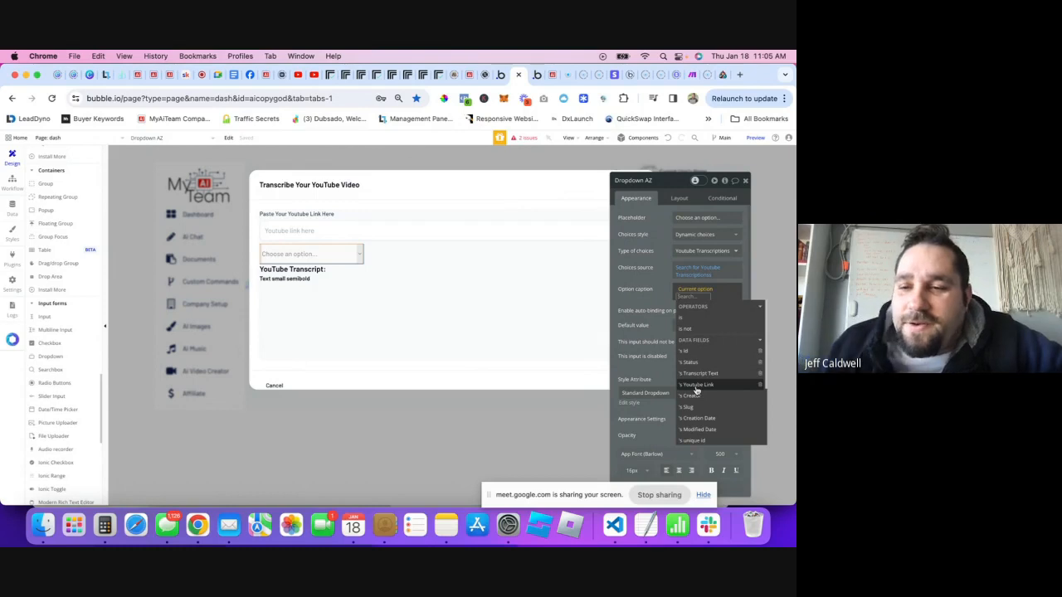
click(696, 385)
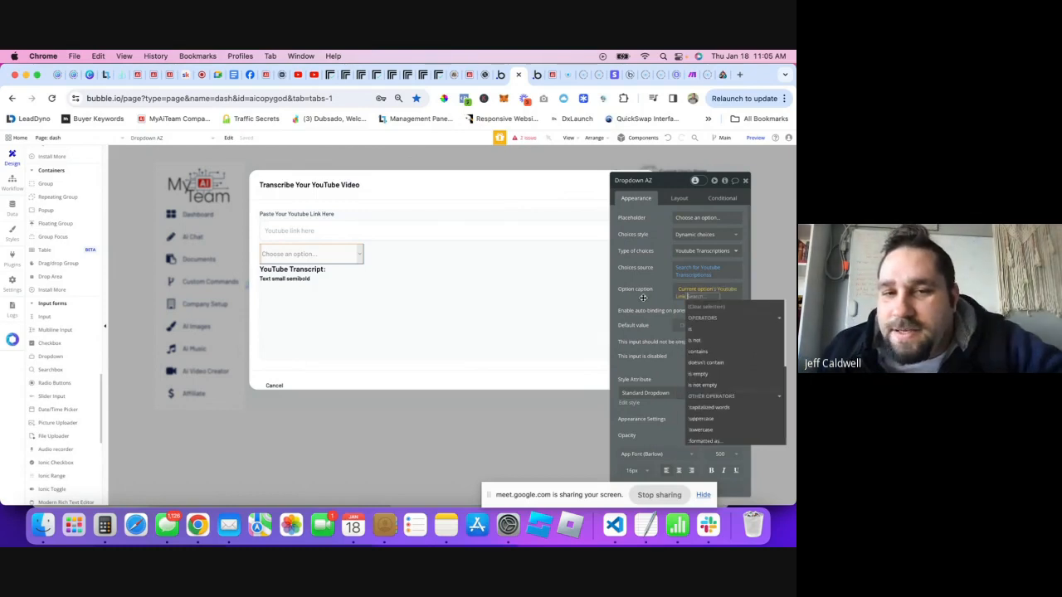
click(426, 230)
- Duplicate the YouTube link input, move the copy above it, and set its placeholder to 'Vid'
key(super+v)
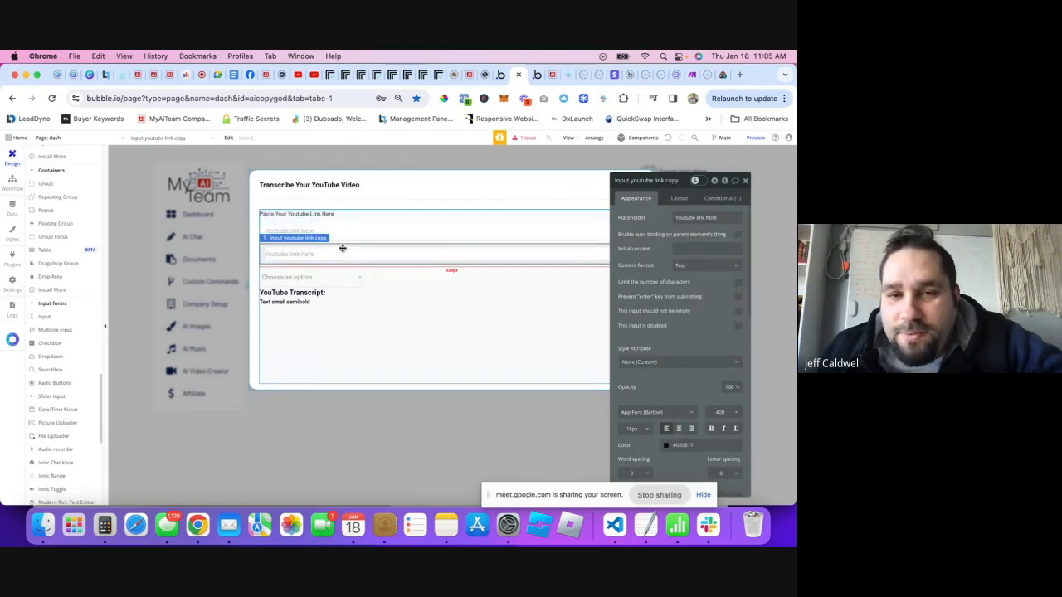
click(679, 198)
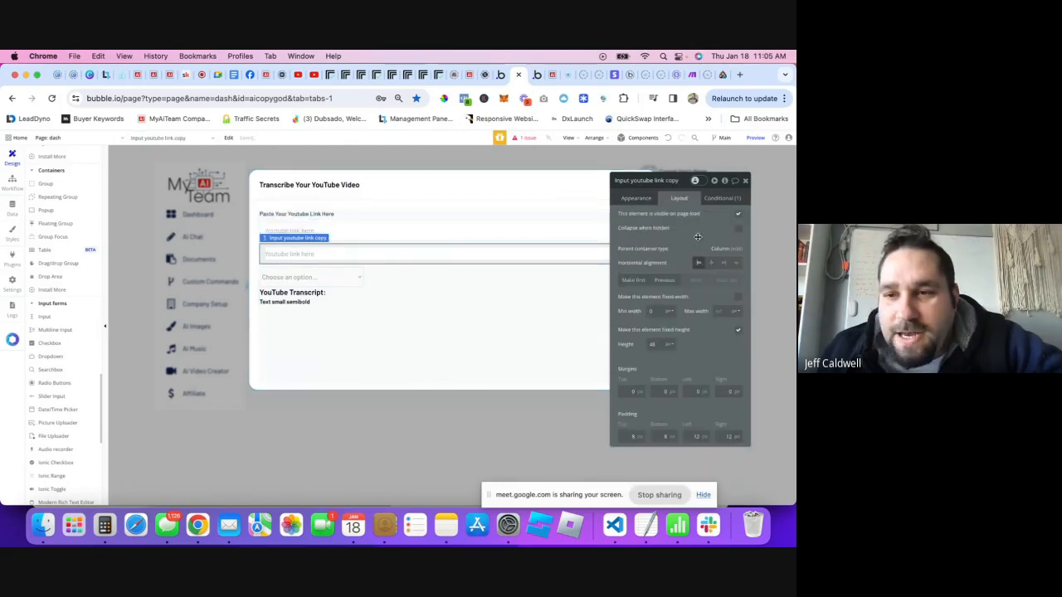
click(664, 283)
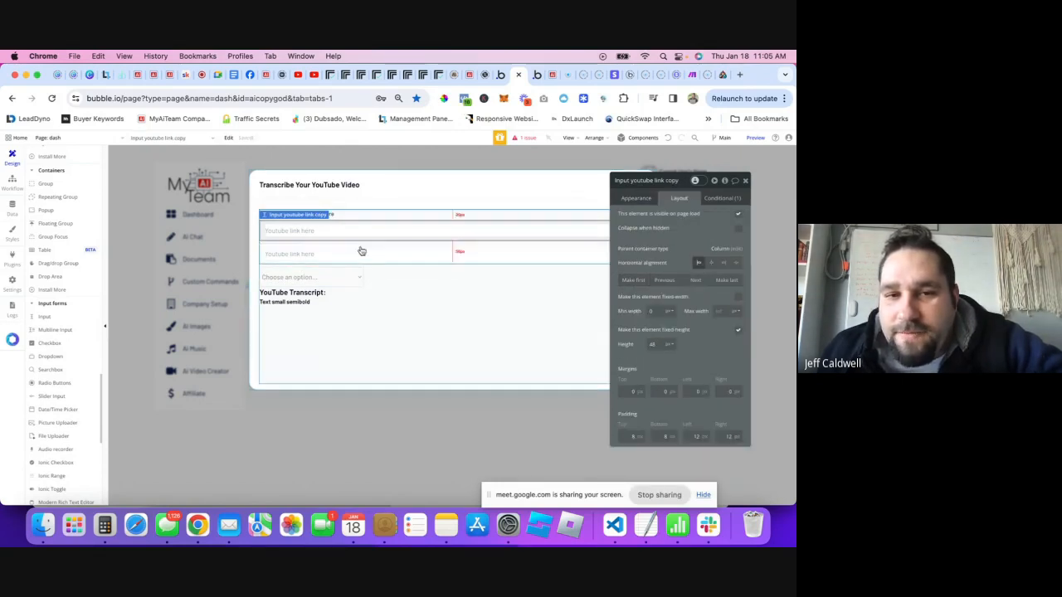
click(633, 200)
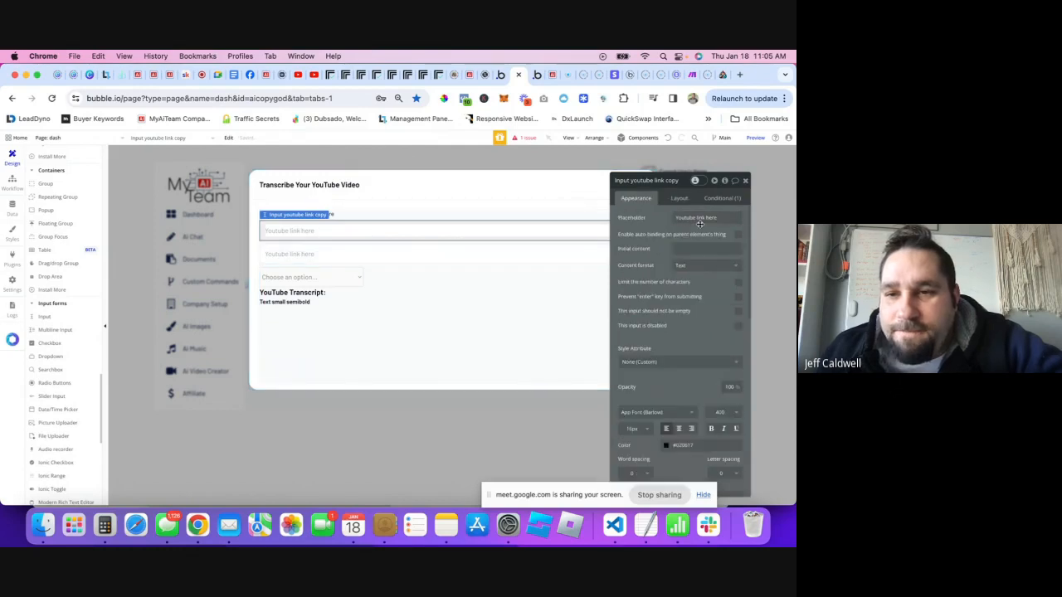
click(700, 219)
text(Video Name)
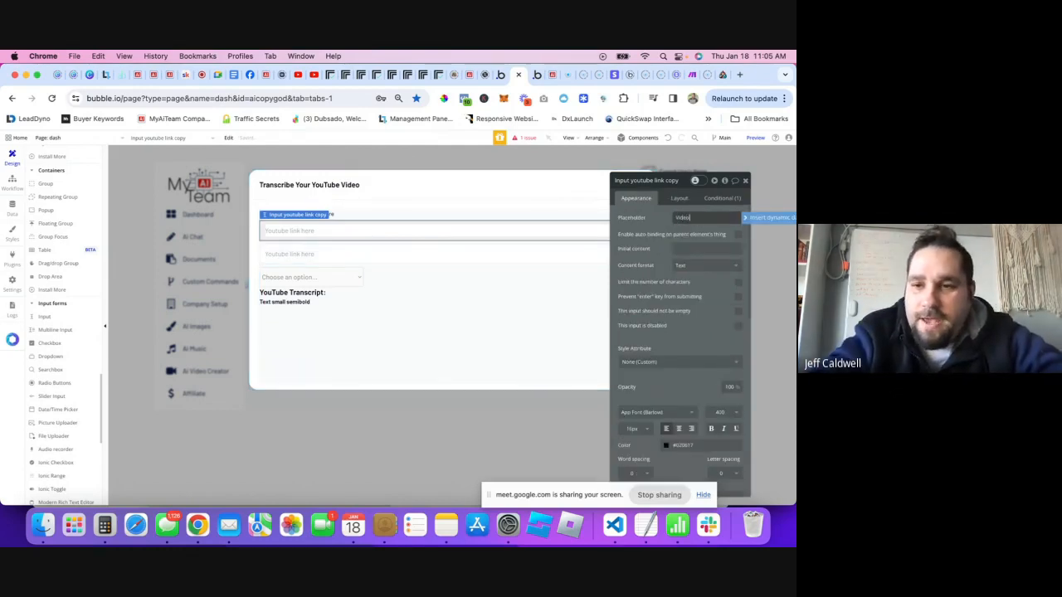
- Caption the transcription dropdown's options with a new text field, Video Name
click(310, 279)
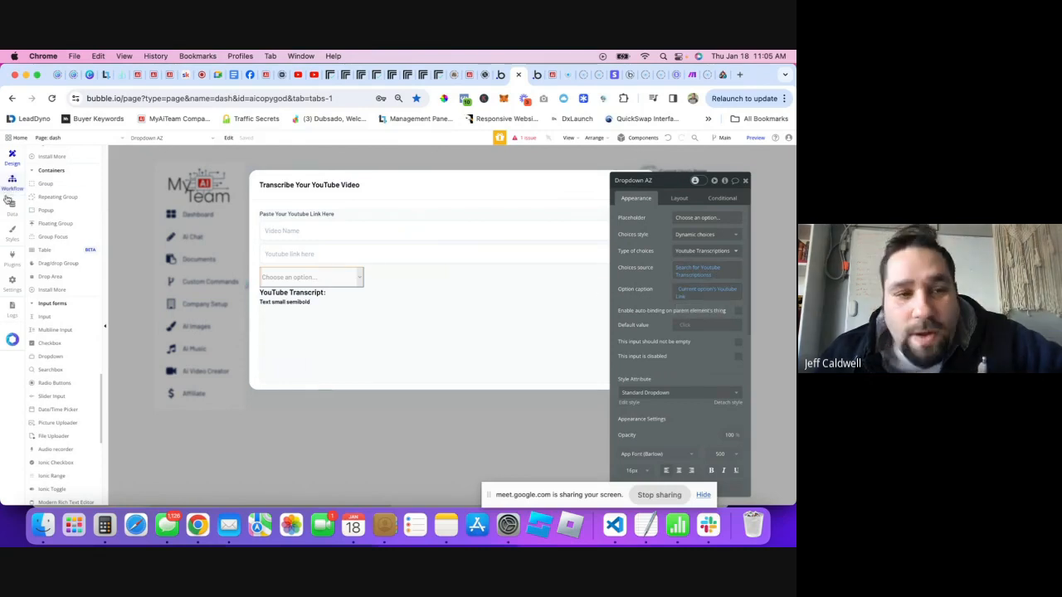
click(681, 299)
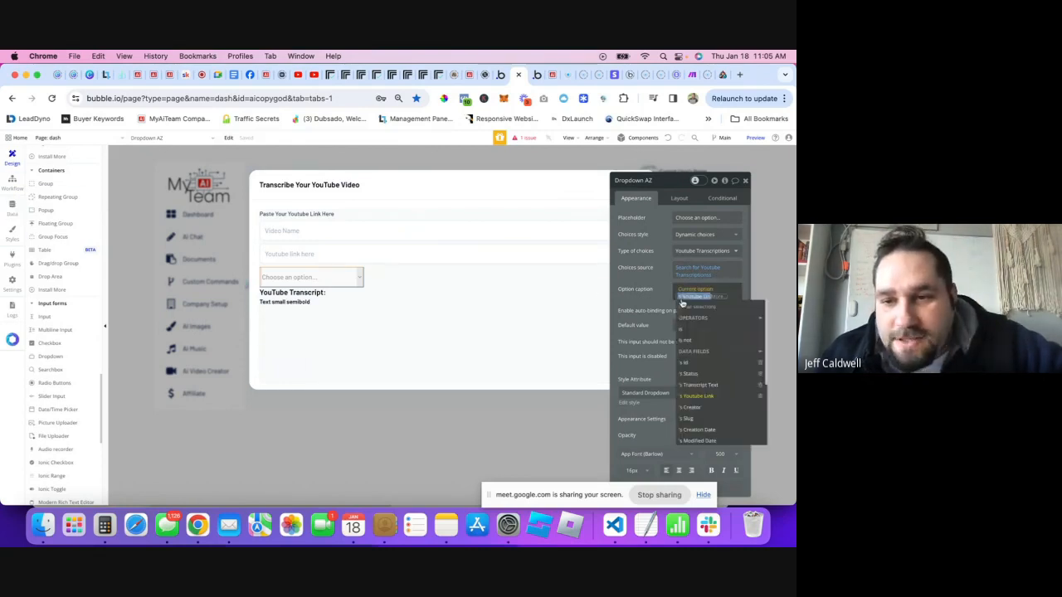
scroll(701, 419, down, 5)
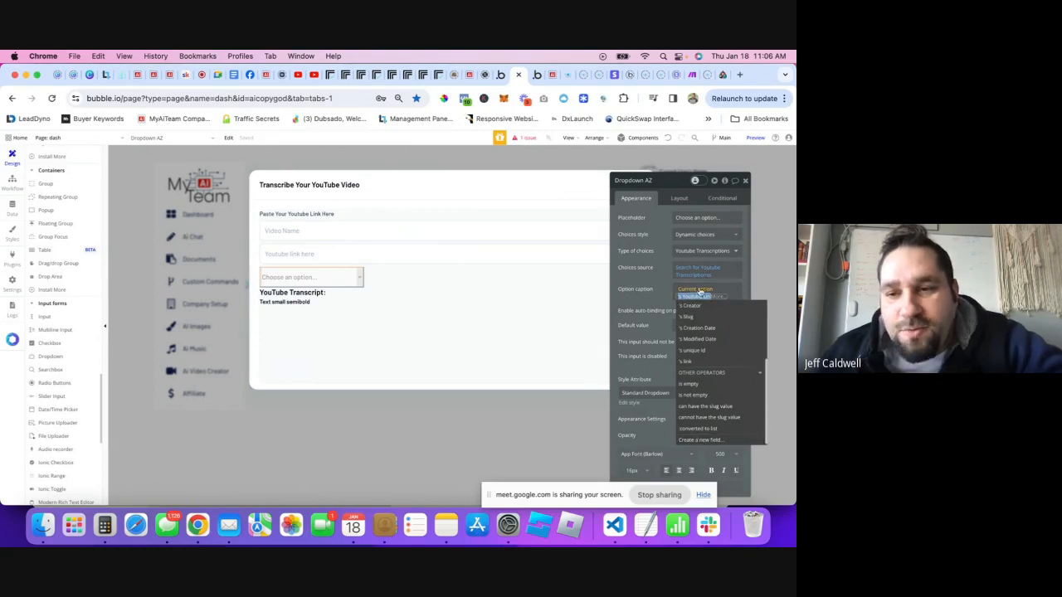
click(701, 439)
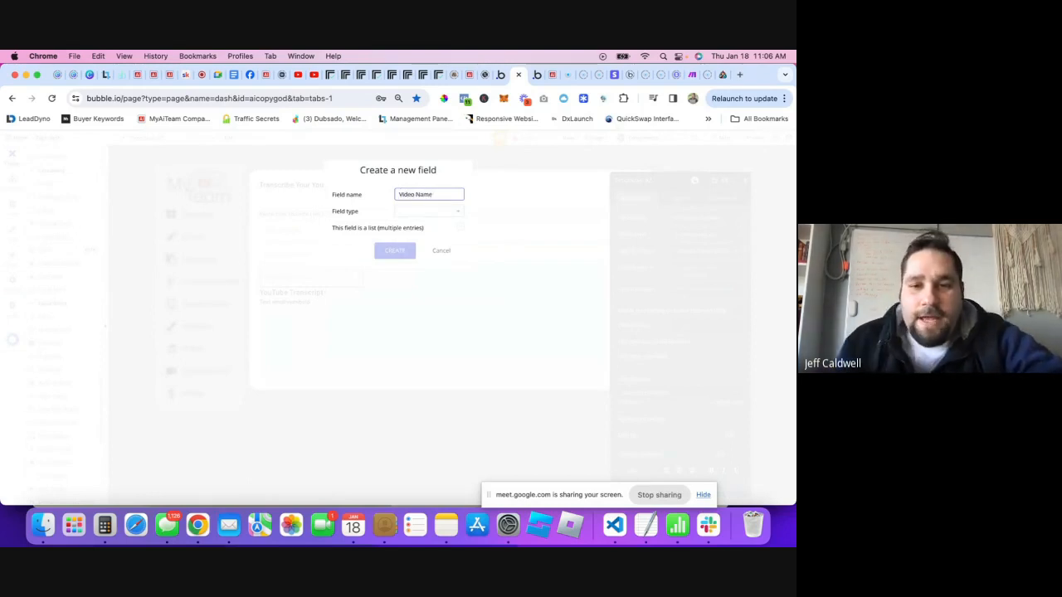
click(440, 212)
text(te)
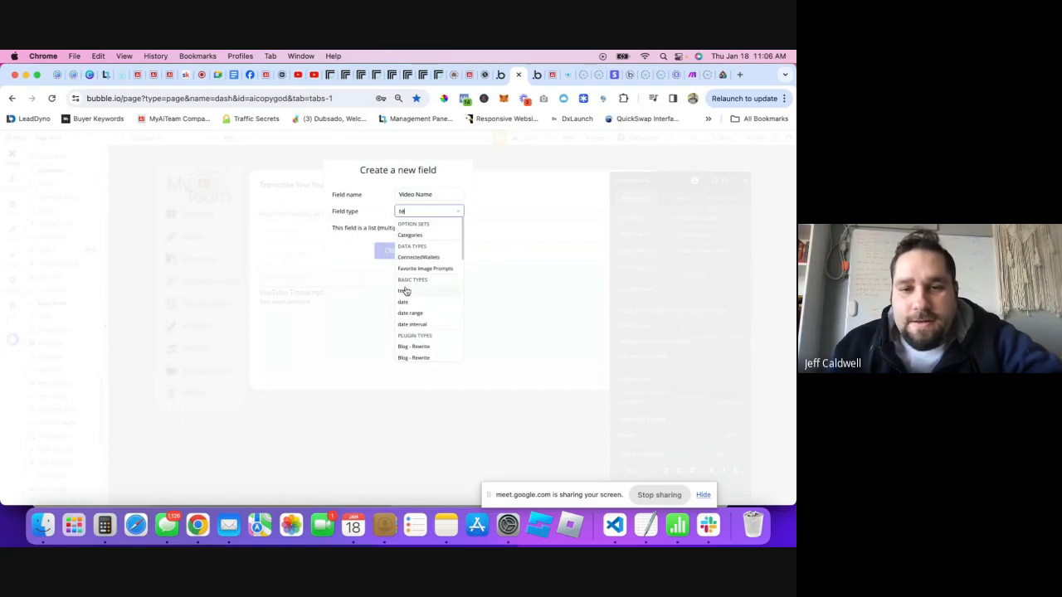
key(Return)
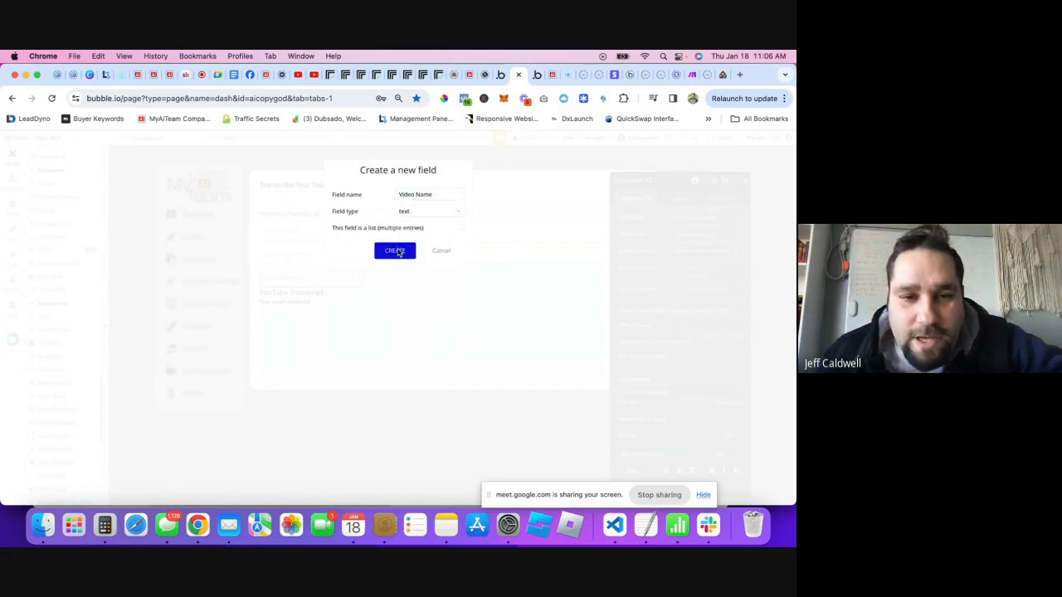
click(393, 252)
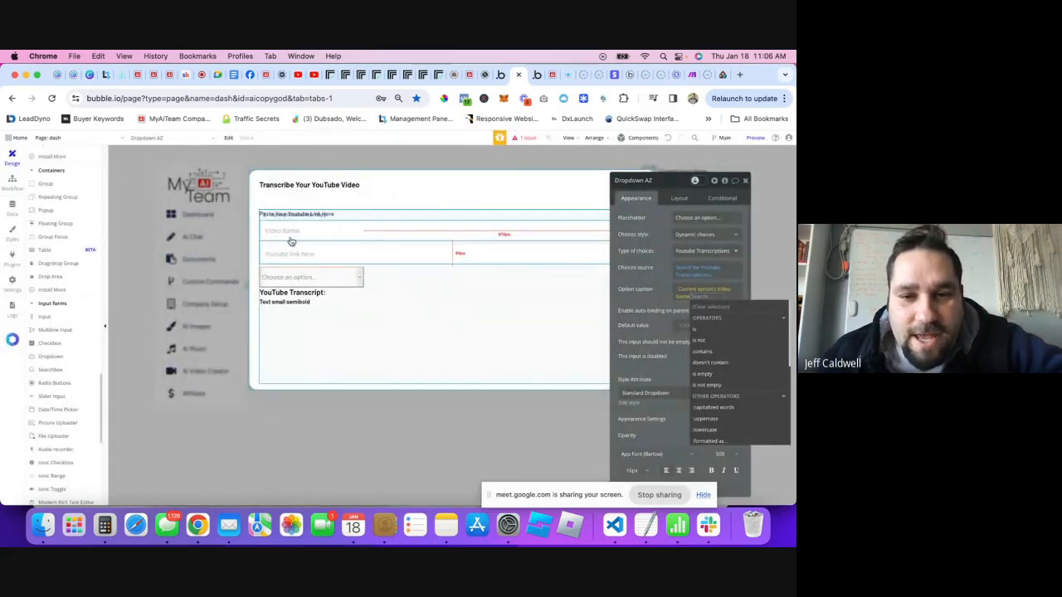
click(628, 300)
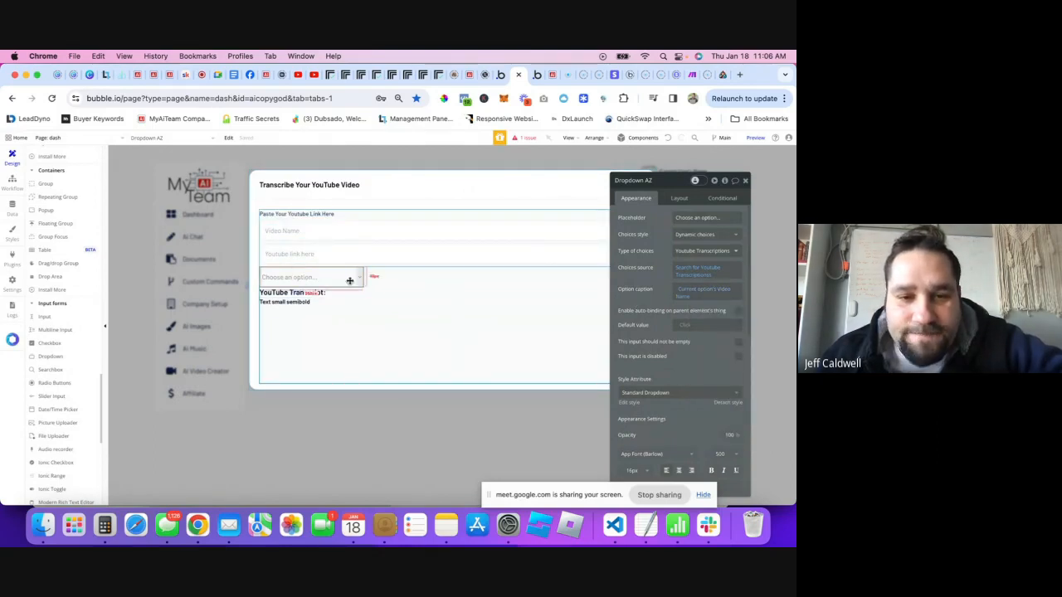
click(746, 180)
double_click(331, 272)
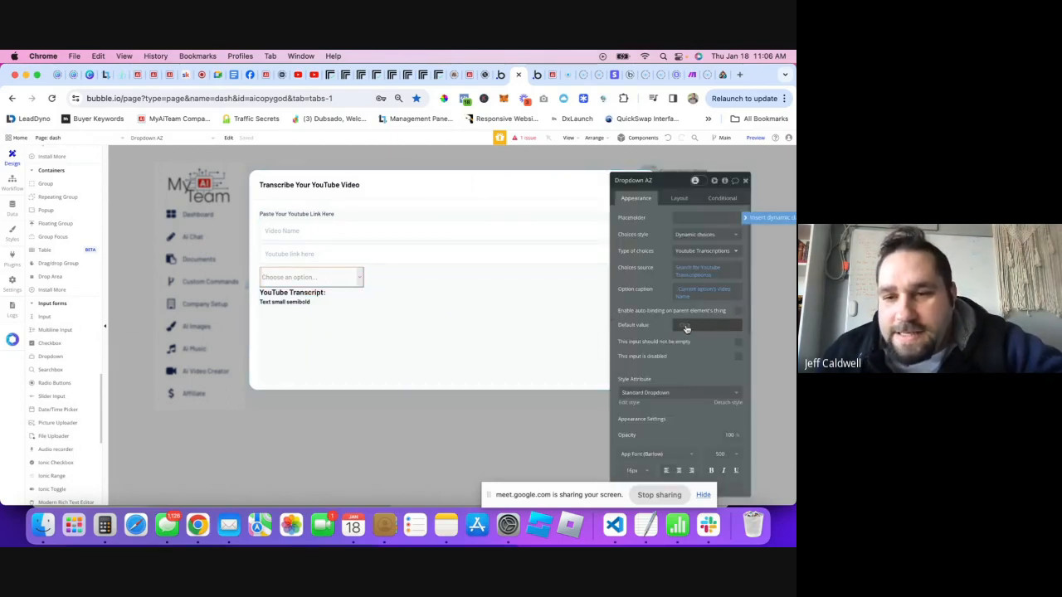
- Set the dropdown's default value to the search's :first item's Video Name
click(686, 327)
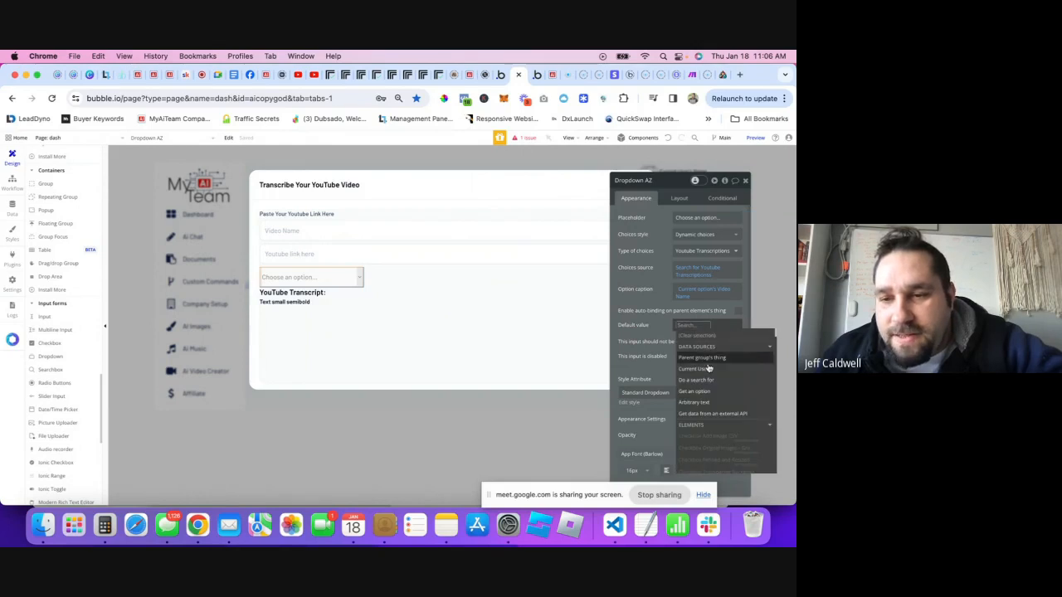
right_click(701, 268)
click(741, 248)
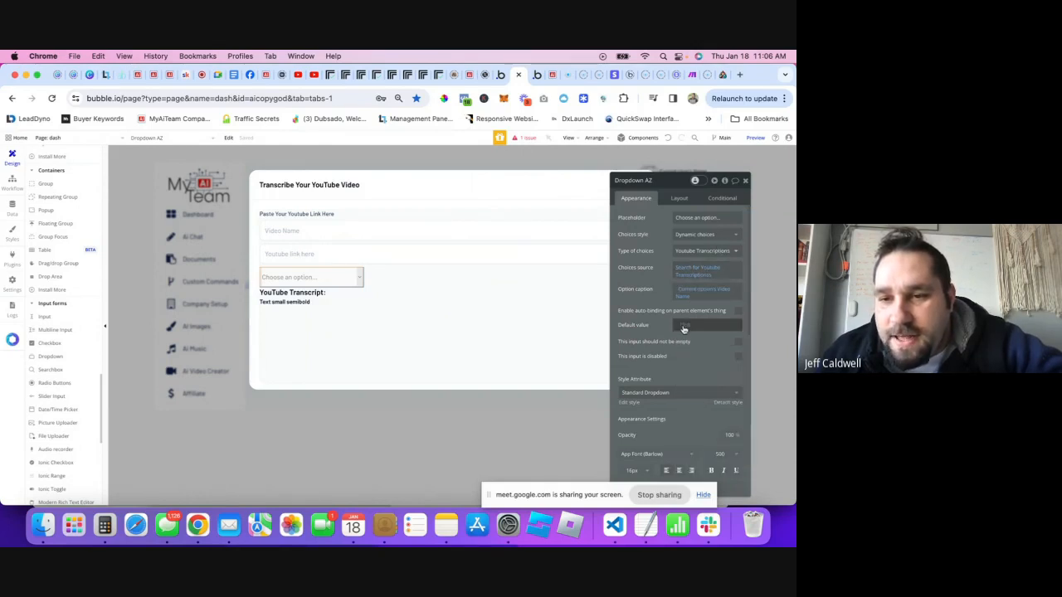
right_click(688, 326)
click(747, 313)
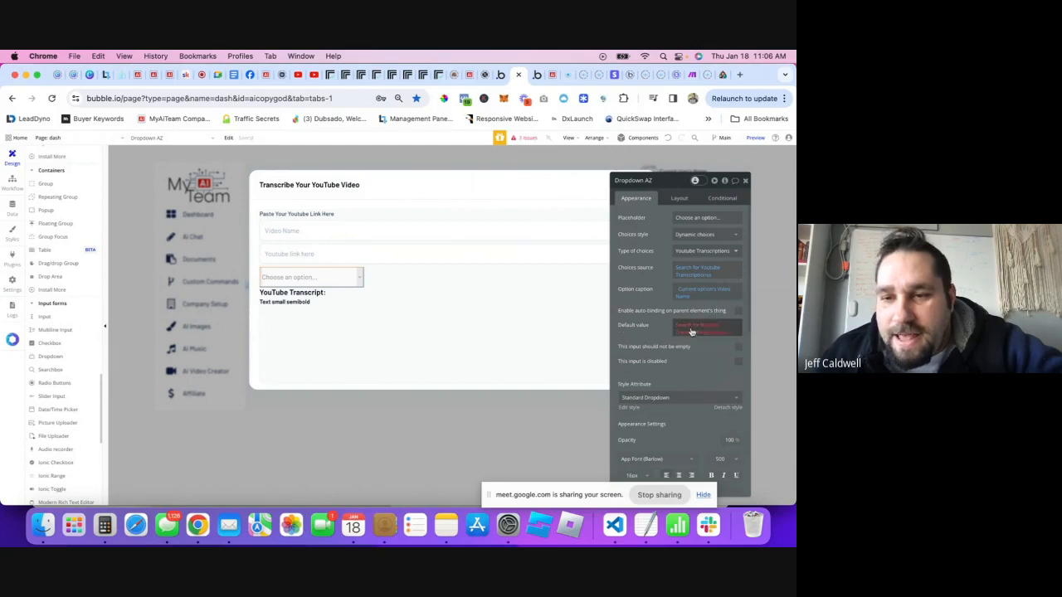
click(719, 335)
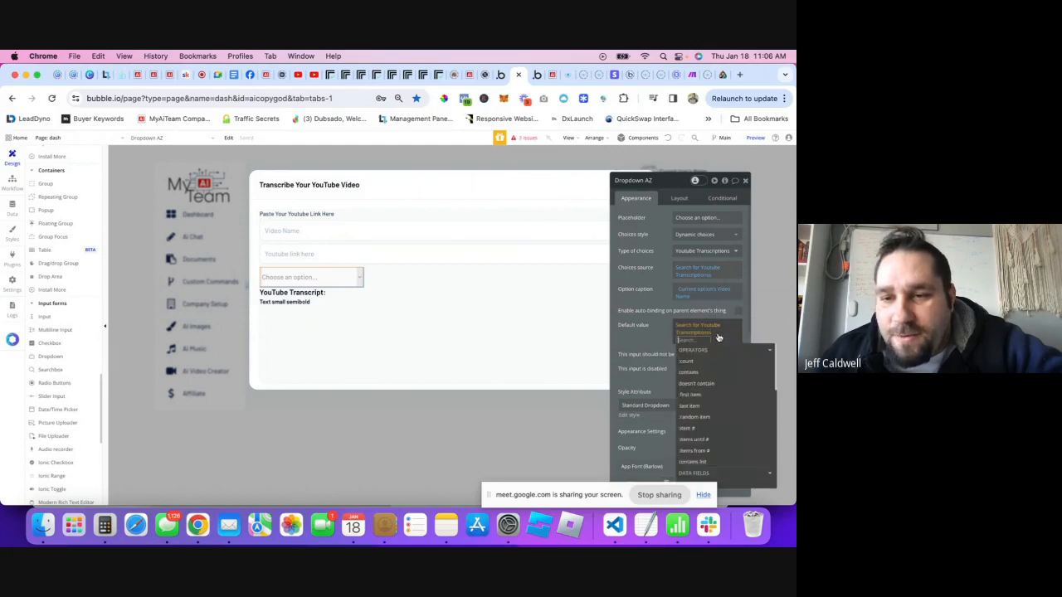
click(692, 398)
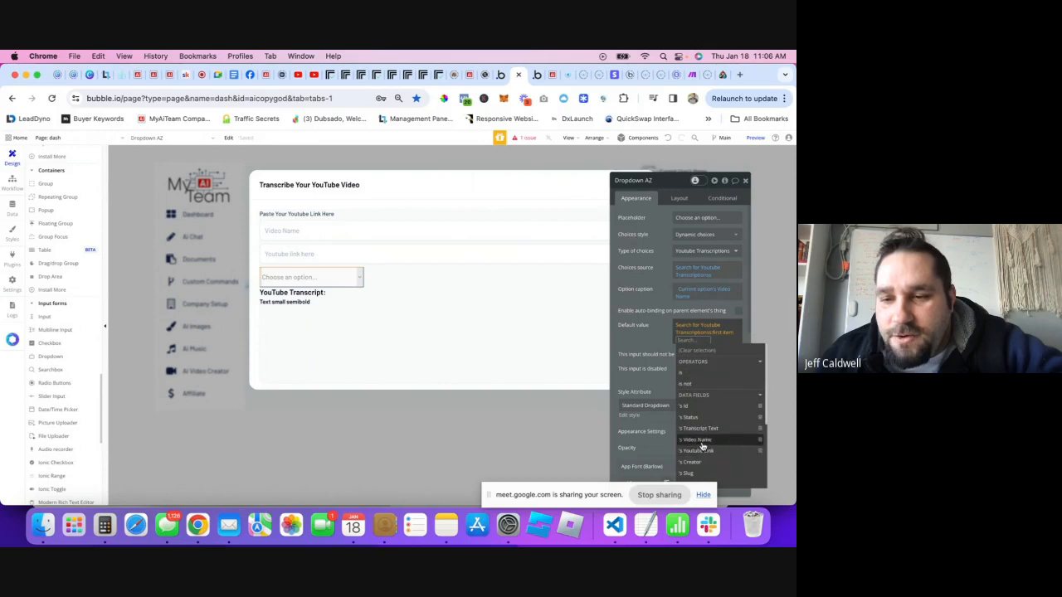
scroll(704, 445, down, 2)
scroll(704, 446, up, 3)
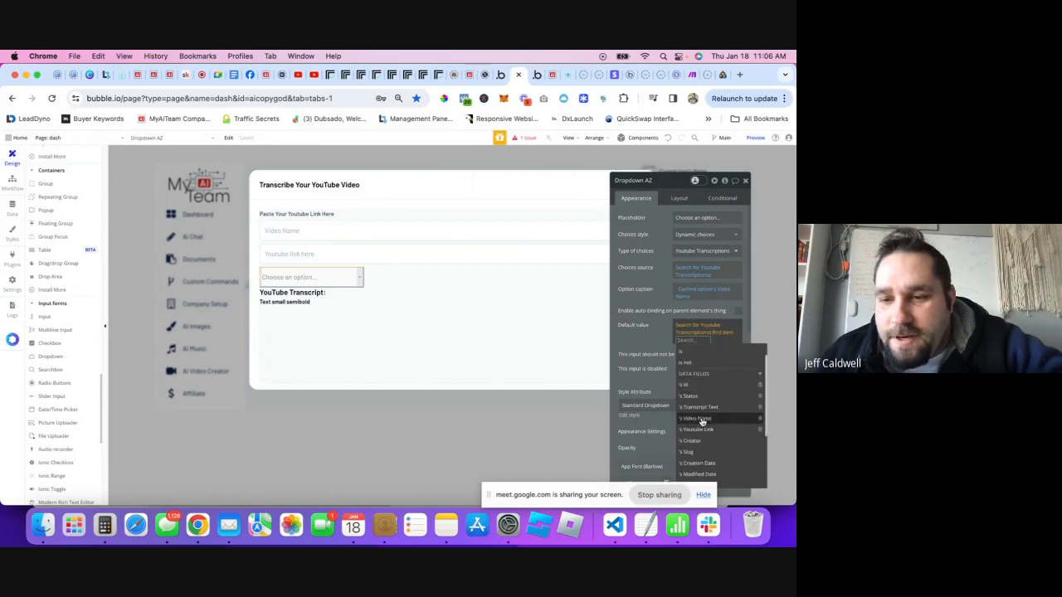
click(655, 333)
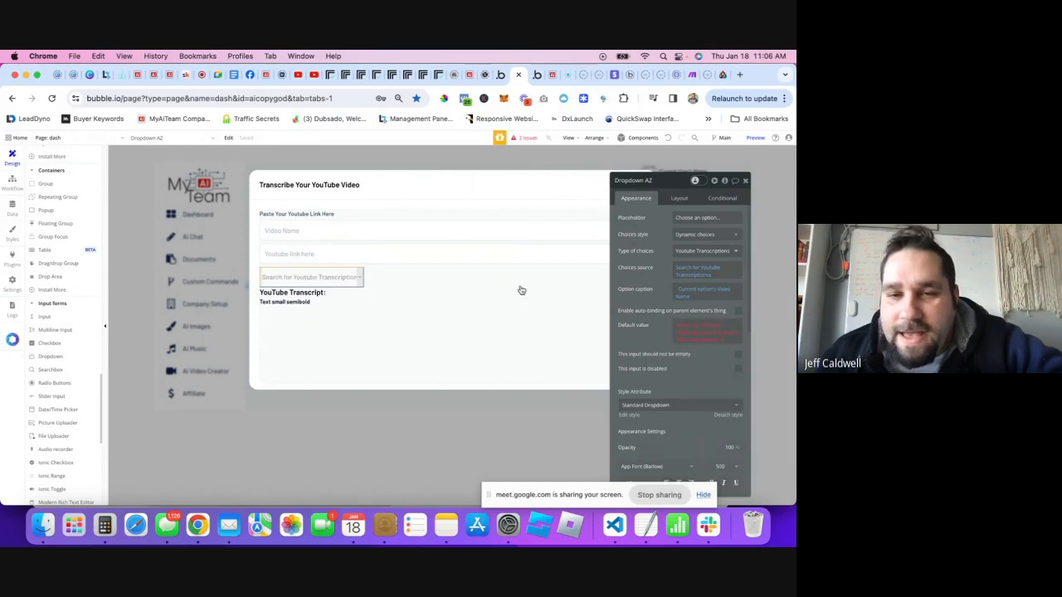
- Clear the dropdown's default value expression and close its property editor
click(711, 337)
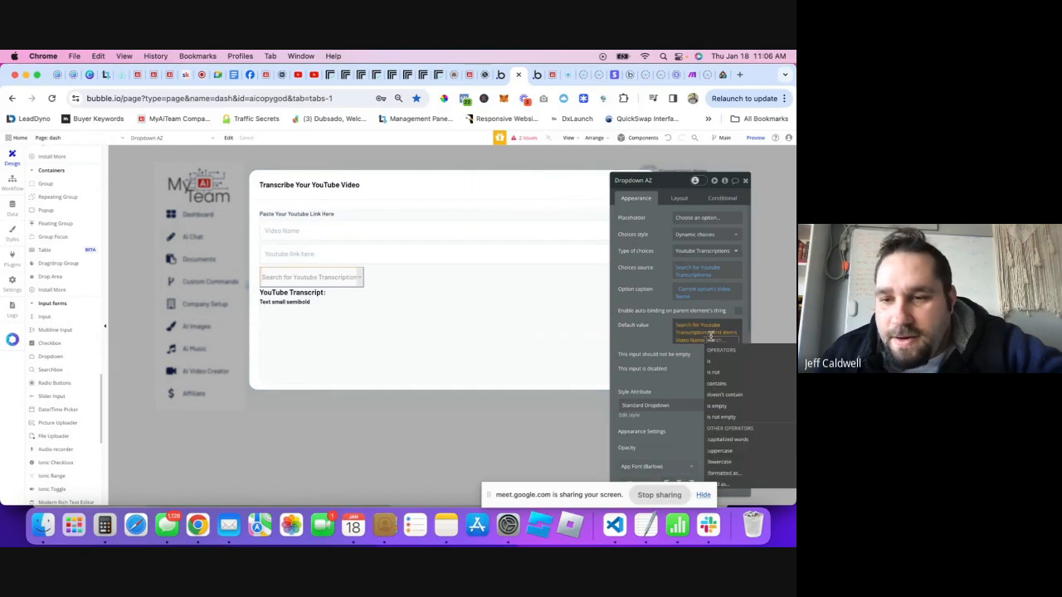
click(683, 329)
right_click(678, 328)
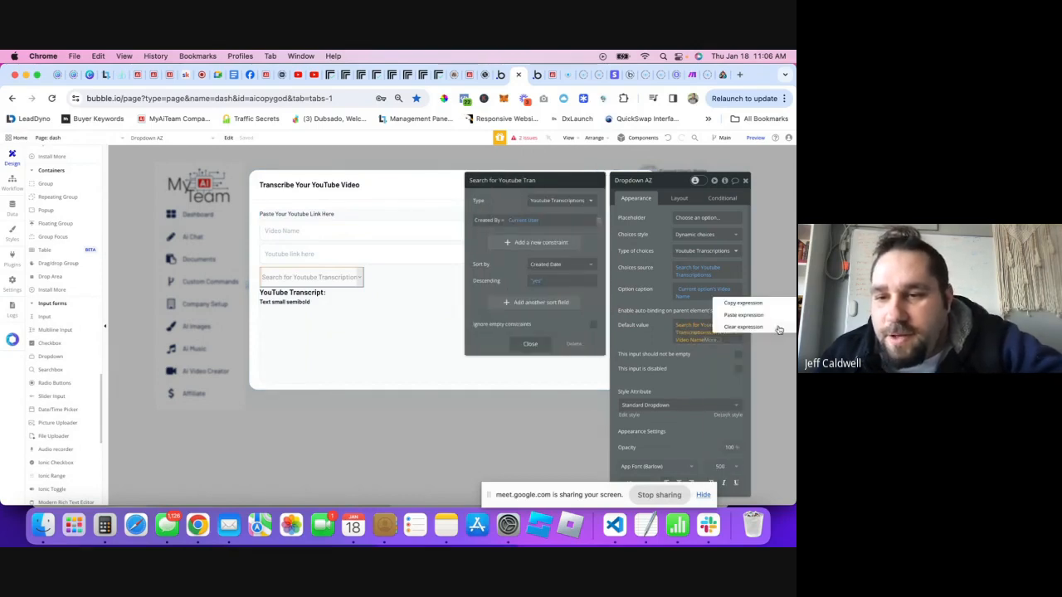
click(743, 327)
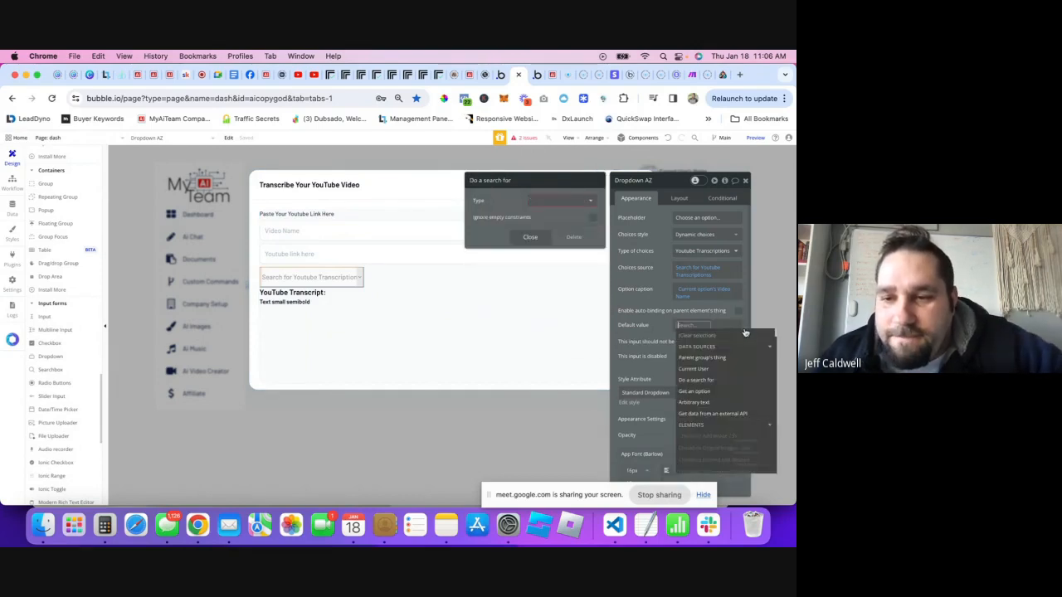
click(650, 328)
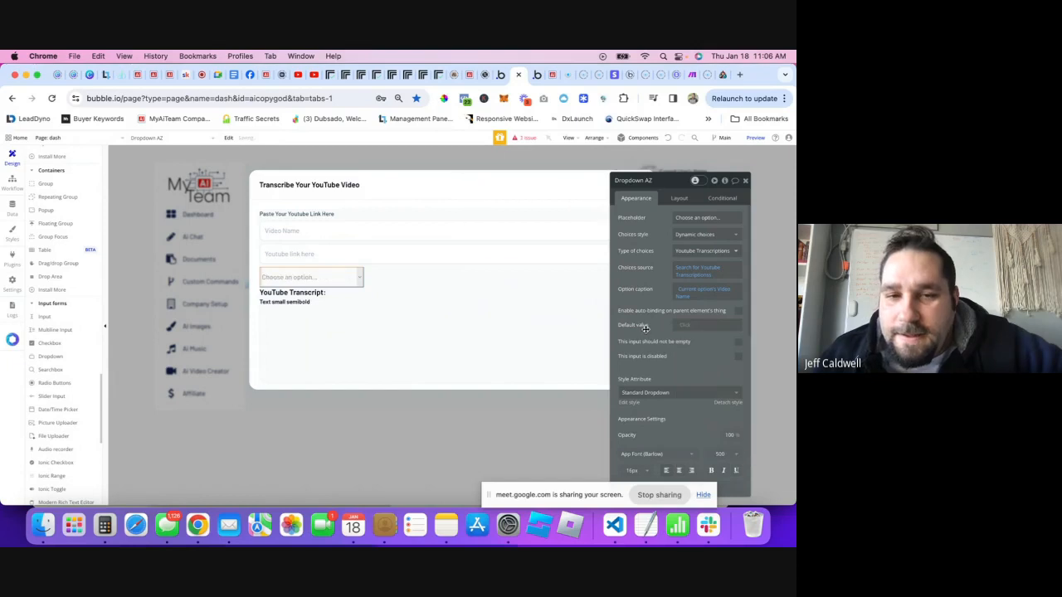
click(678, 217)
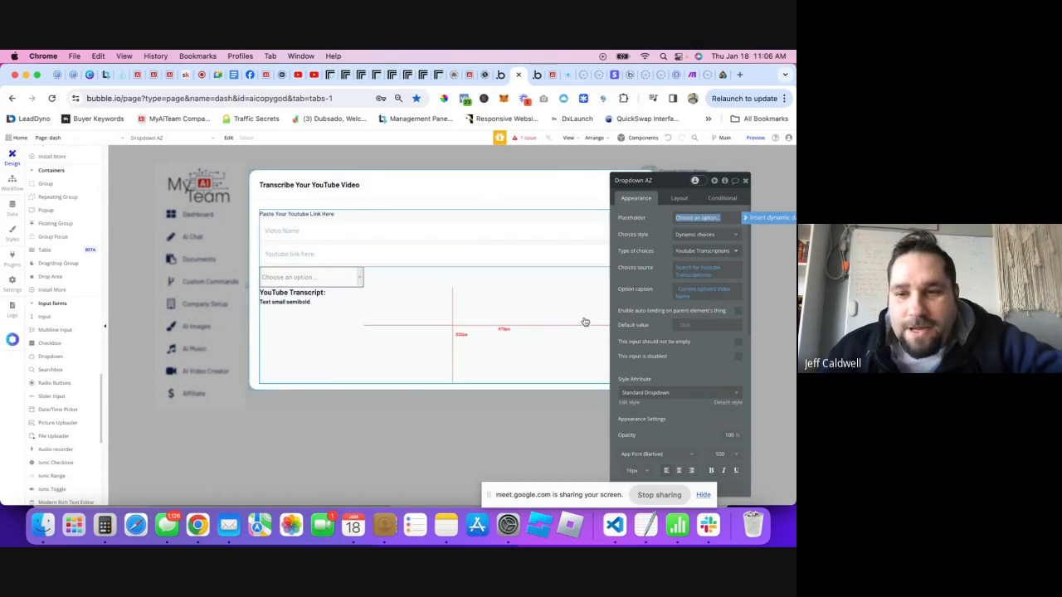
click(745, 180)
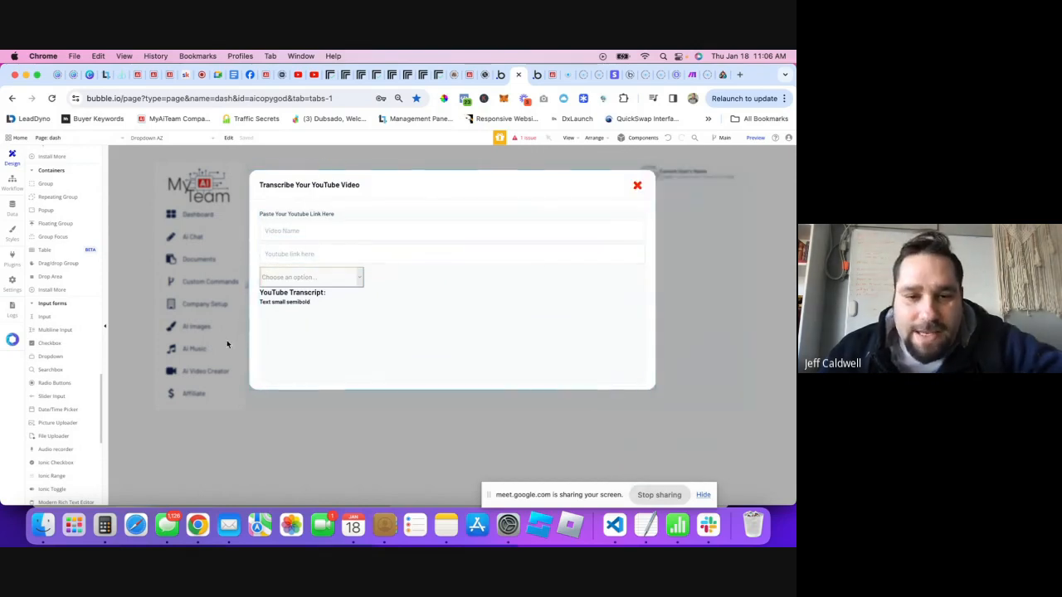
- Make the Popup Transcribe Youtube fit its content height
click(254, 366)
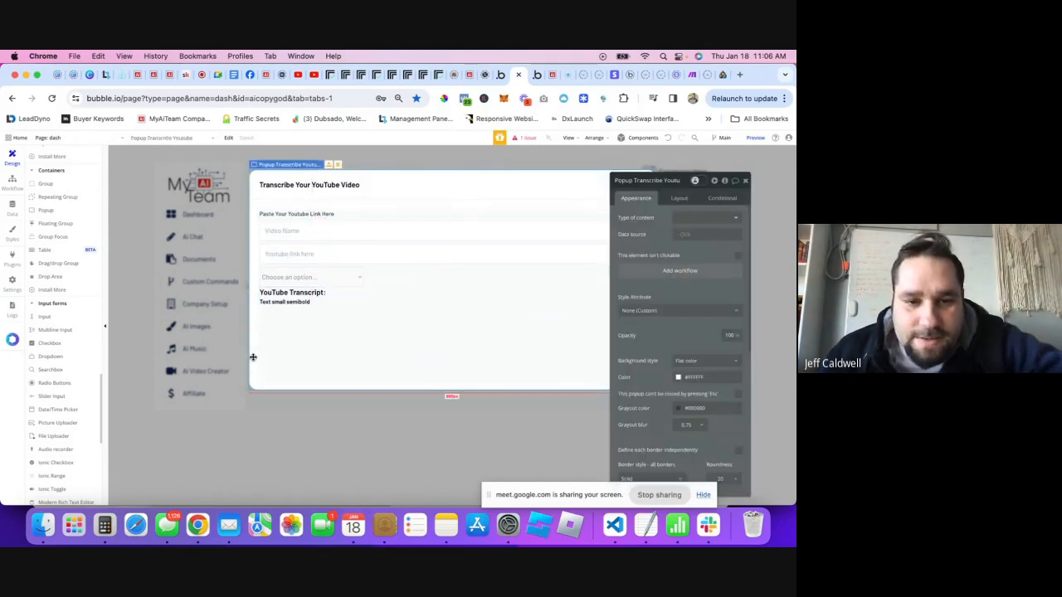
right_click(256, 358)
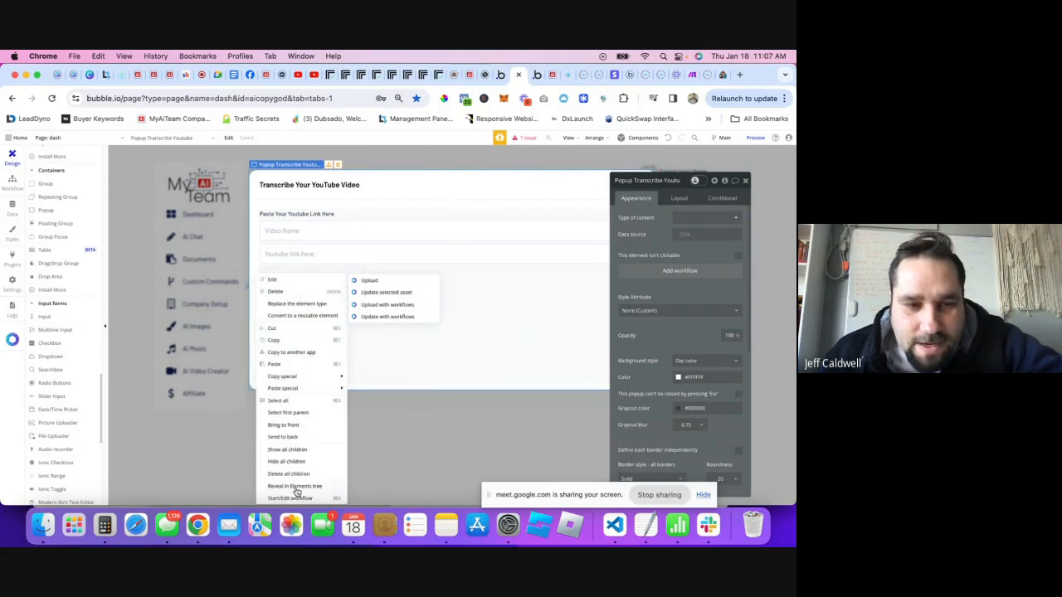
click(297, 489)
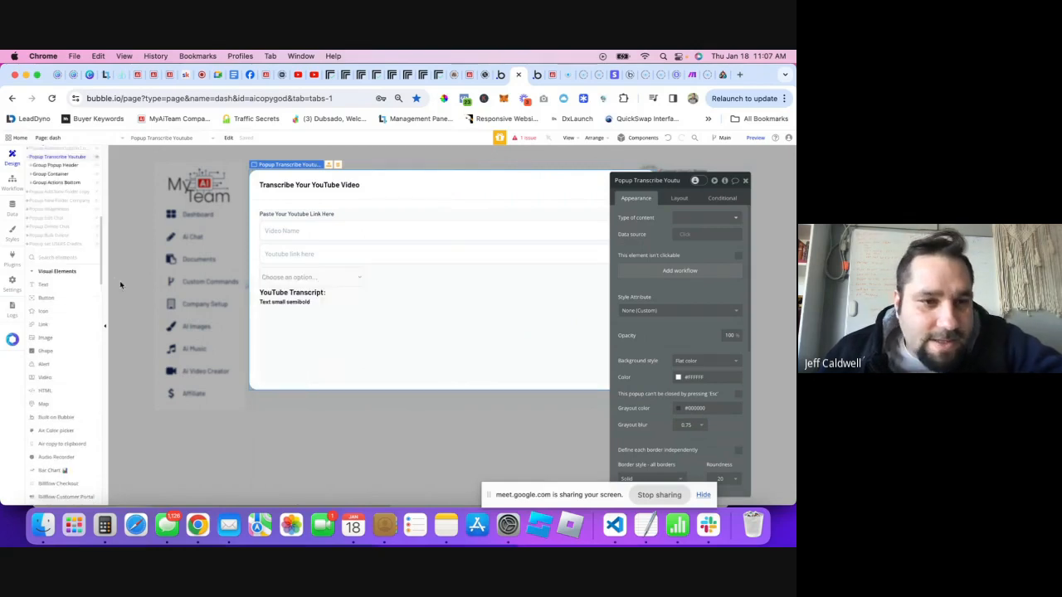
click(60, 166)
click(680, 199)
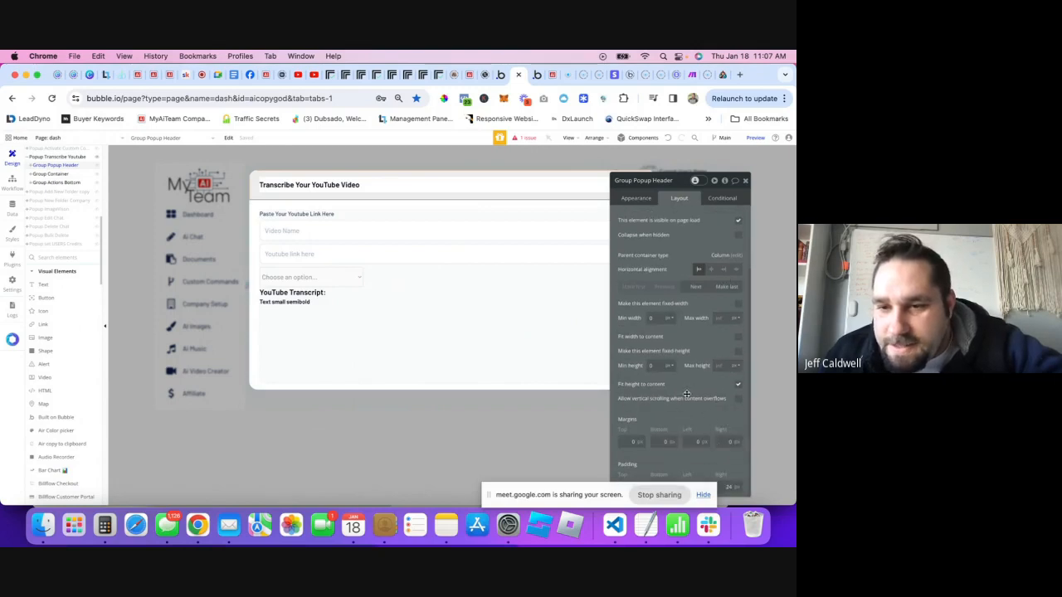
click(52, 158)
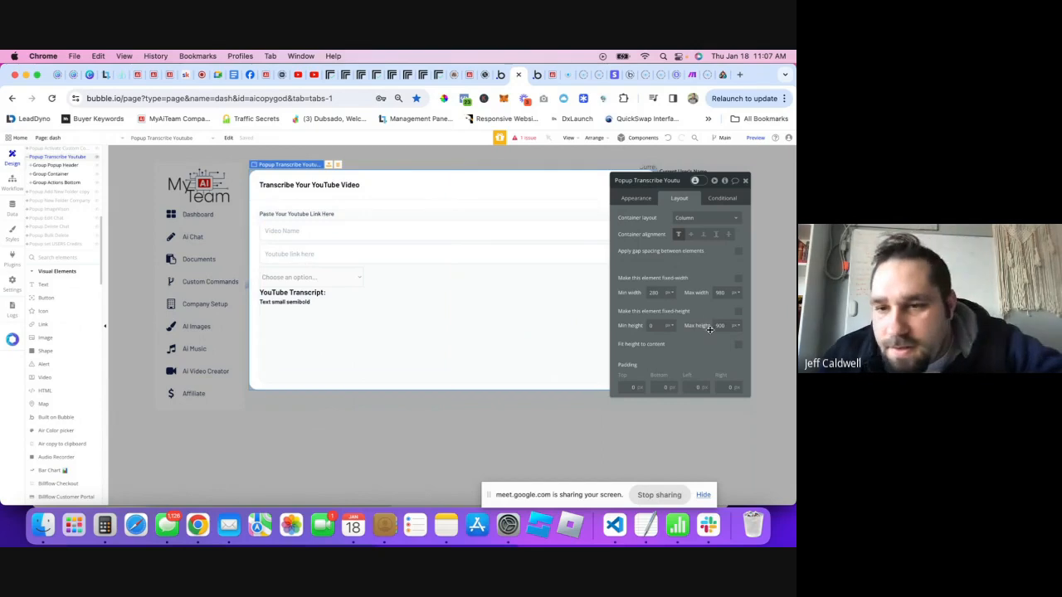
click(738, 344)
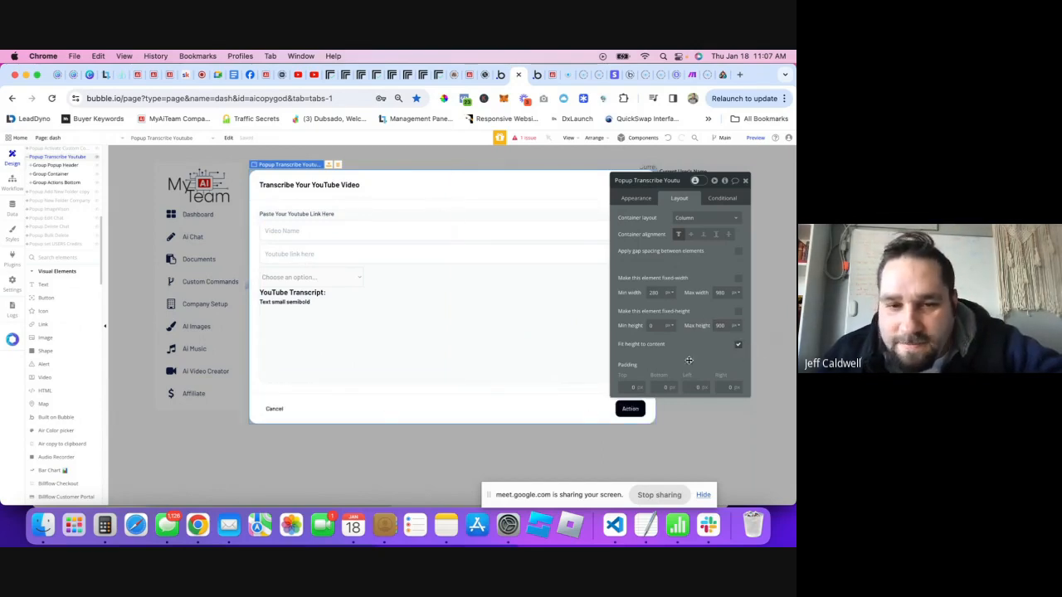
- Delete the Cancel button, leaving only the Action button in the bottom bar
click(630, 408)
click(490, 200)
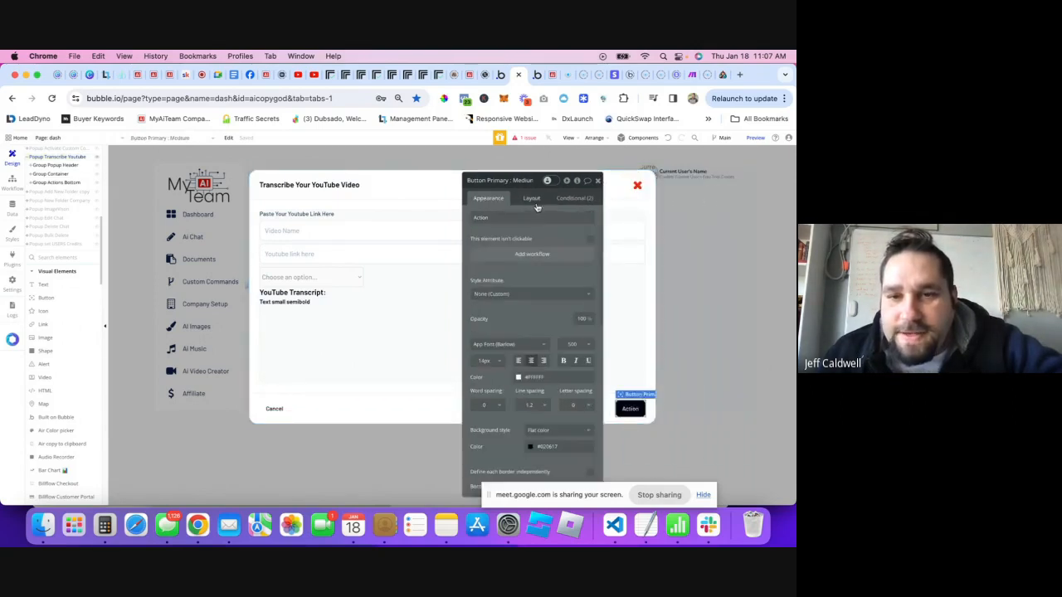
click(268, 411)
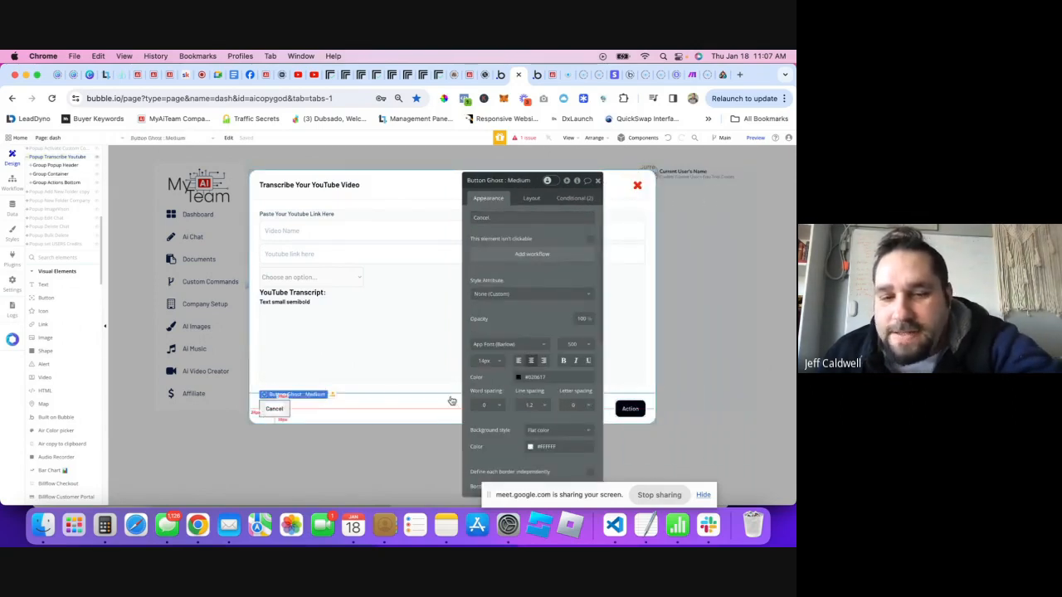
key(Delete)
- Center the Action button horizontally within the Group Actions Bottom container
double_click(274, 409)
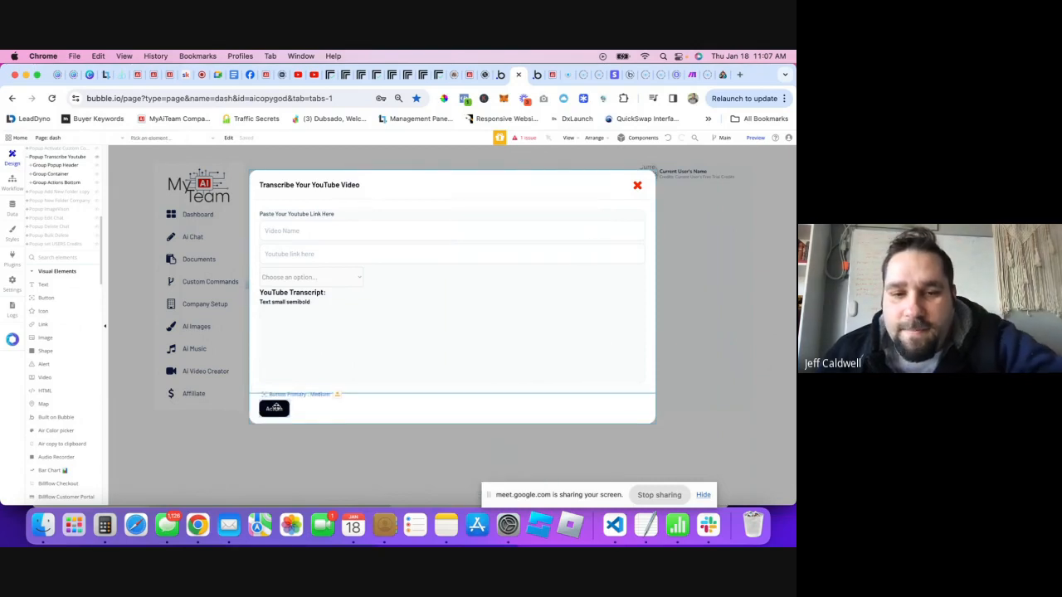
click(531, 198)
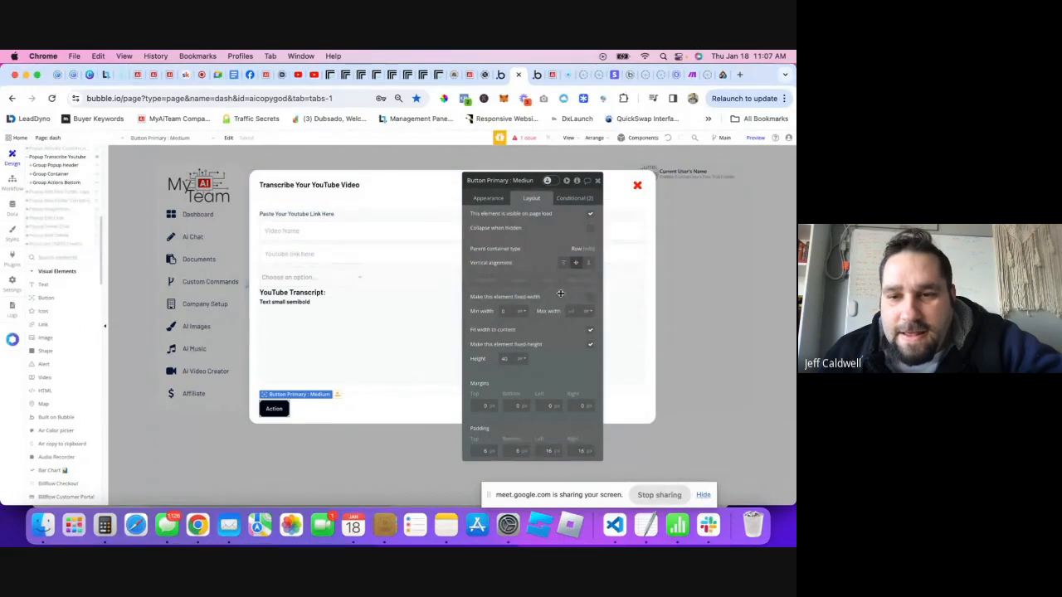
click(489, 201)
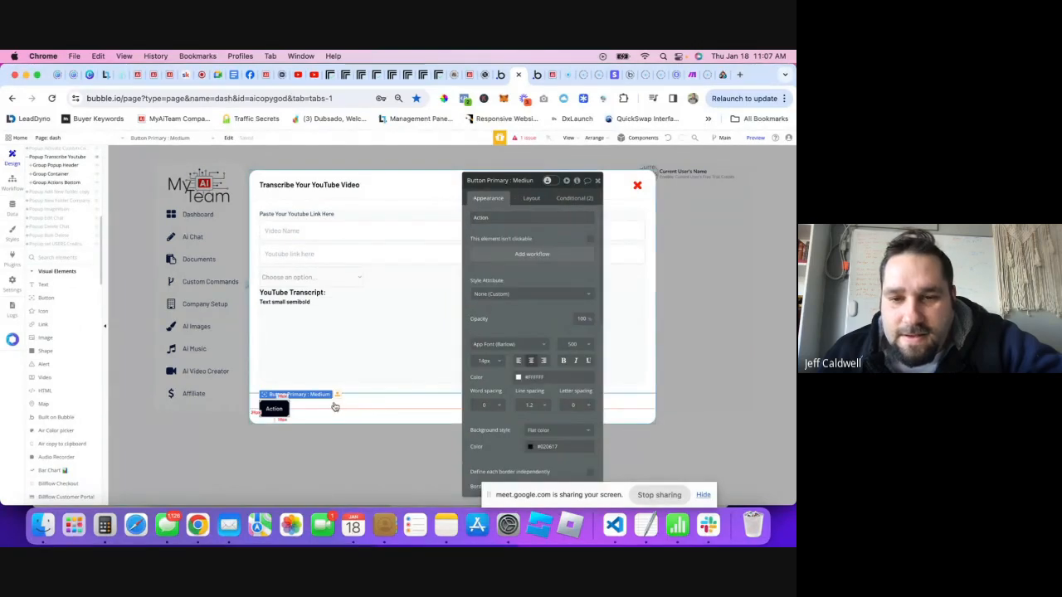
click(305, 412)
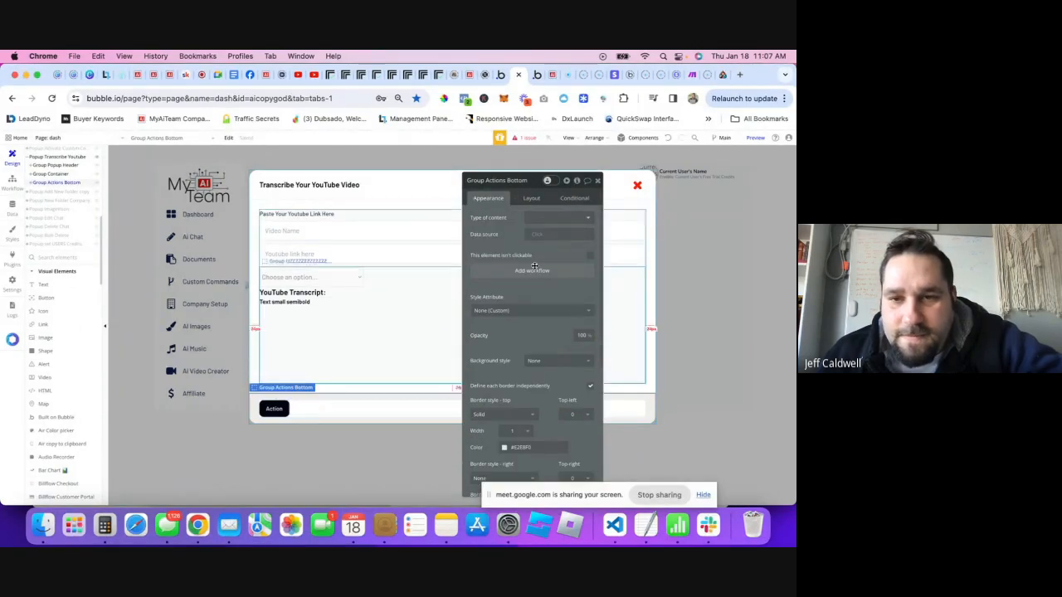
click(529, 200)
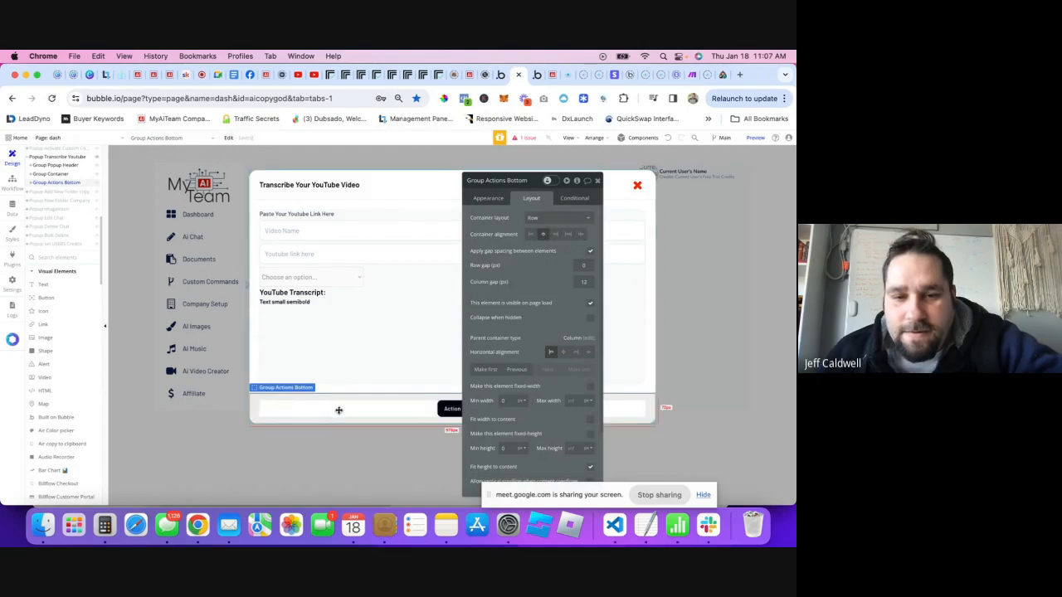
click(493, 198)
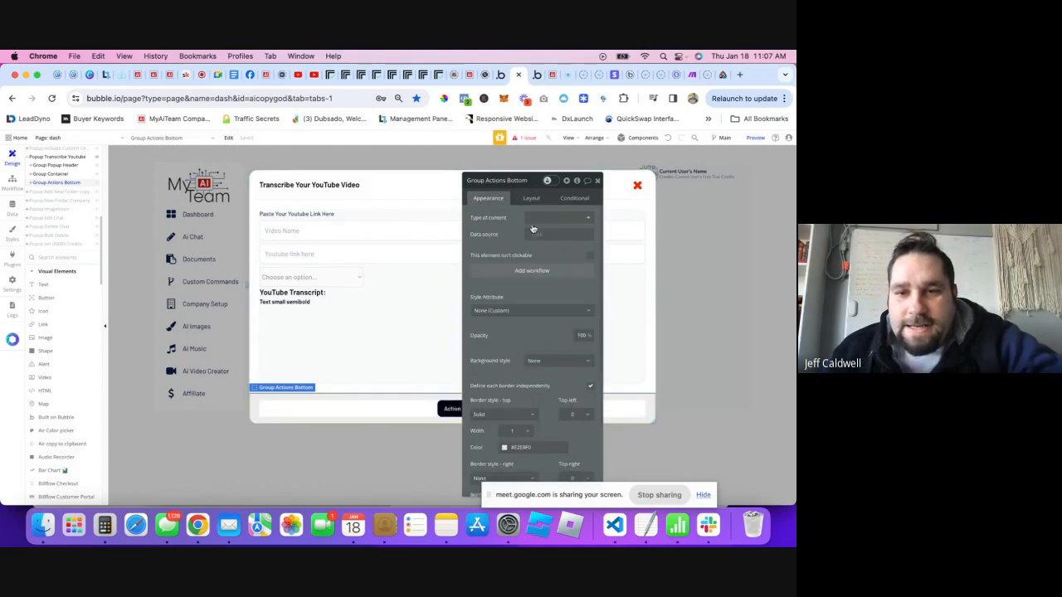
click(547, 181)
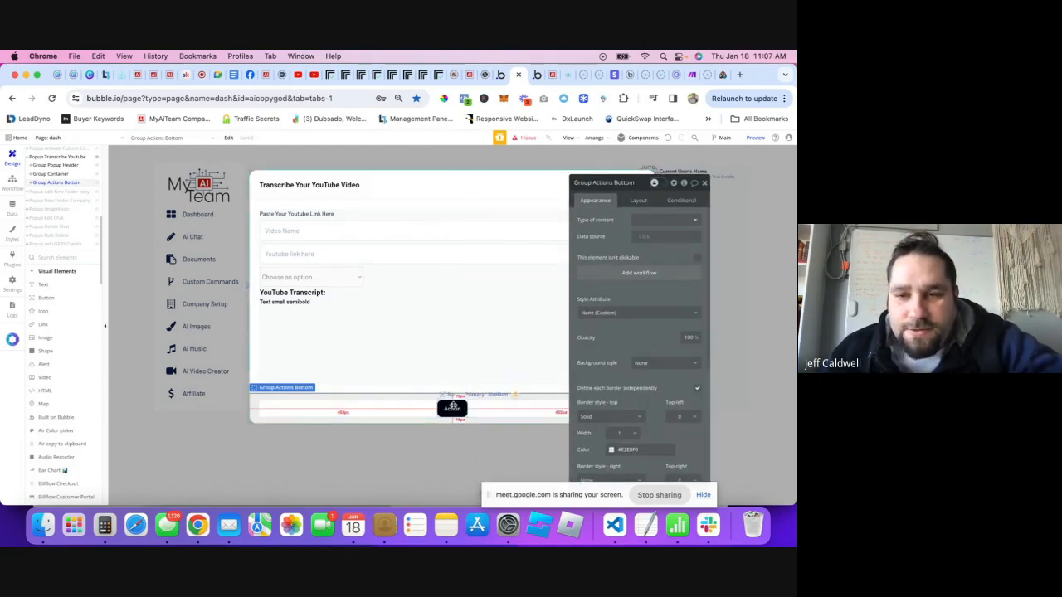
double_click(594, 220)
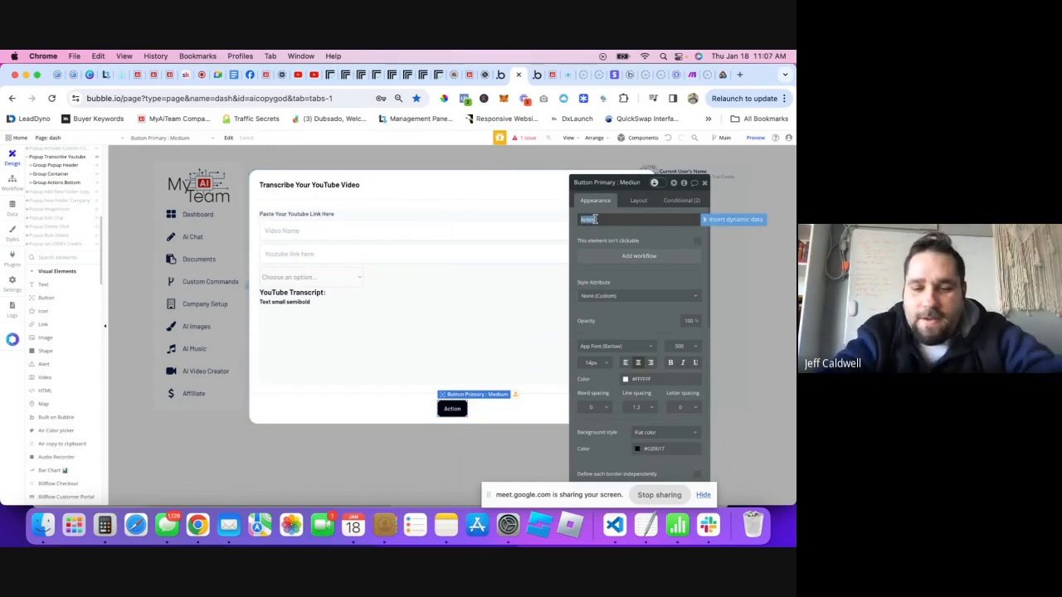
- Change the bottom button's label from Action to Transcribe
text(Tra)
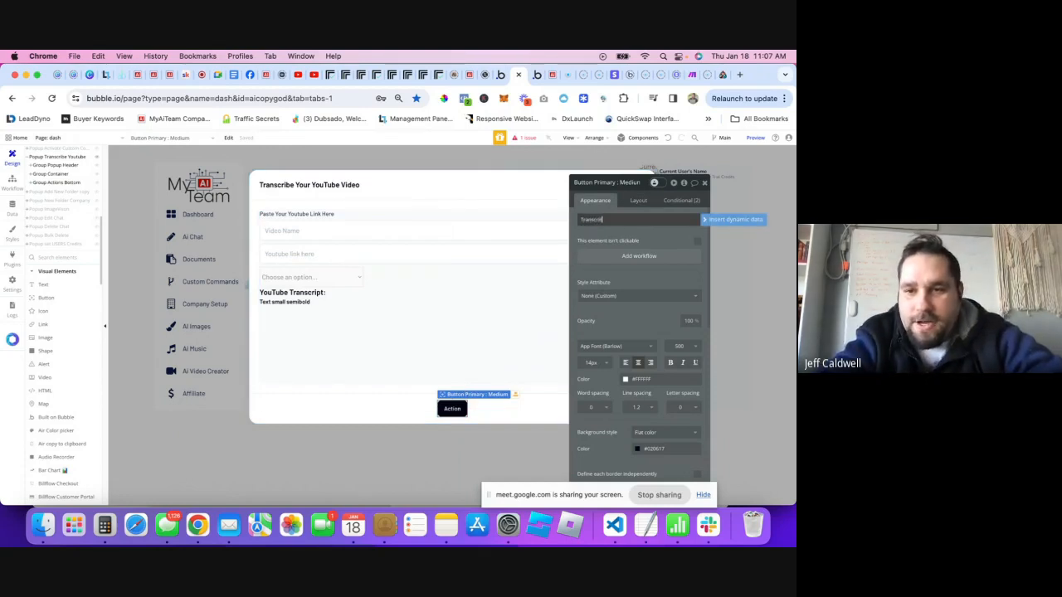
text(nscribe)
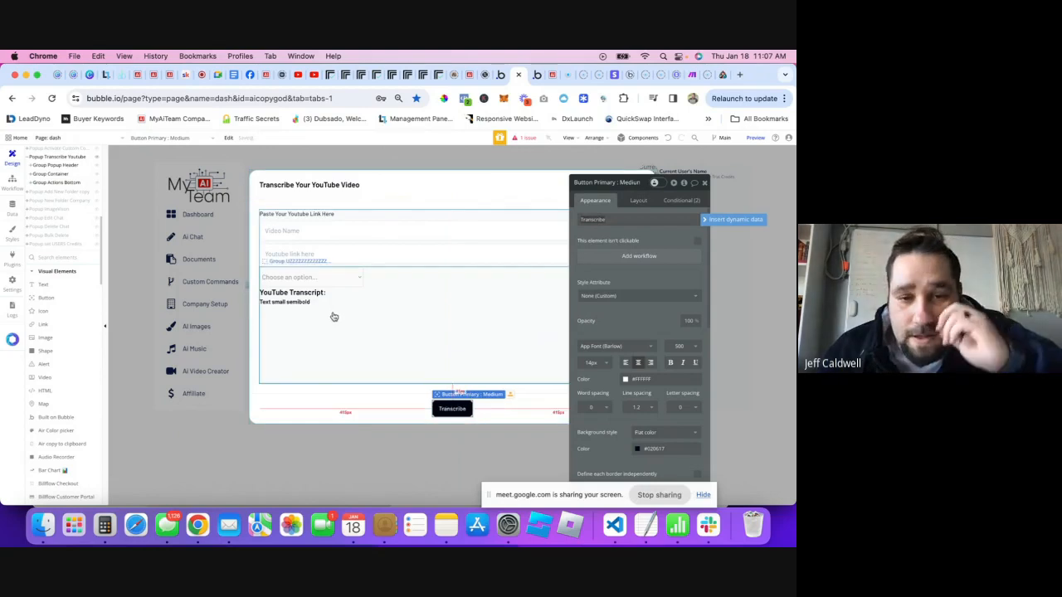
click(324, 293)
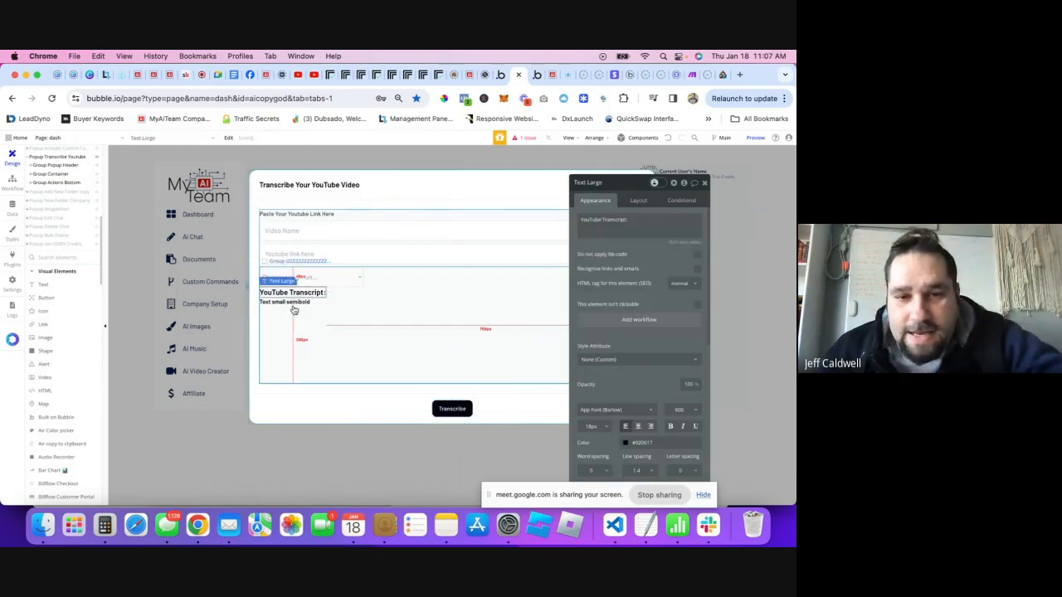
click(277, 304)
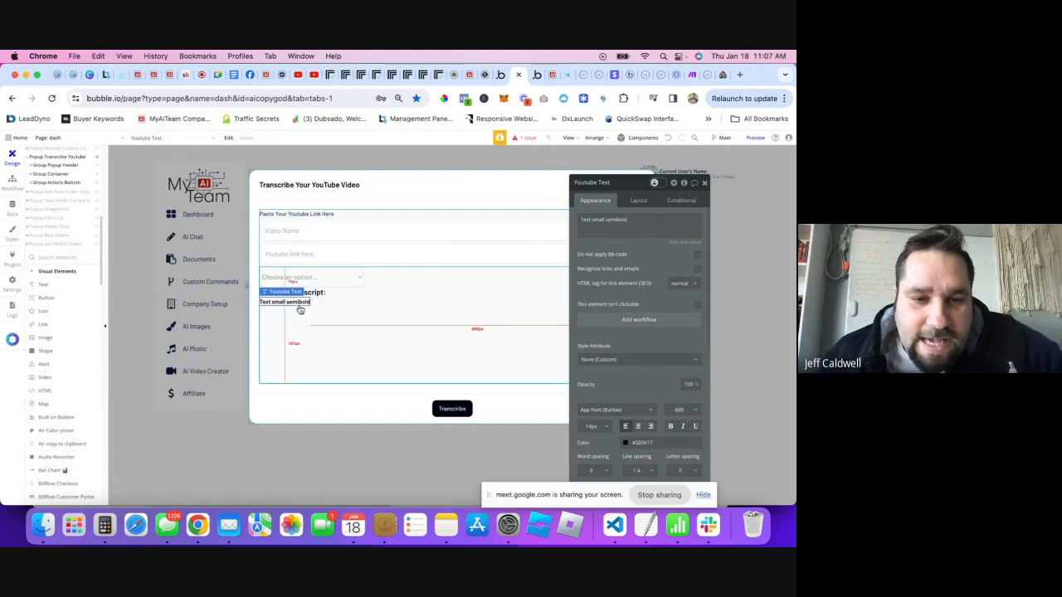
click(430, 286)
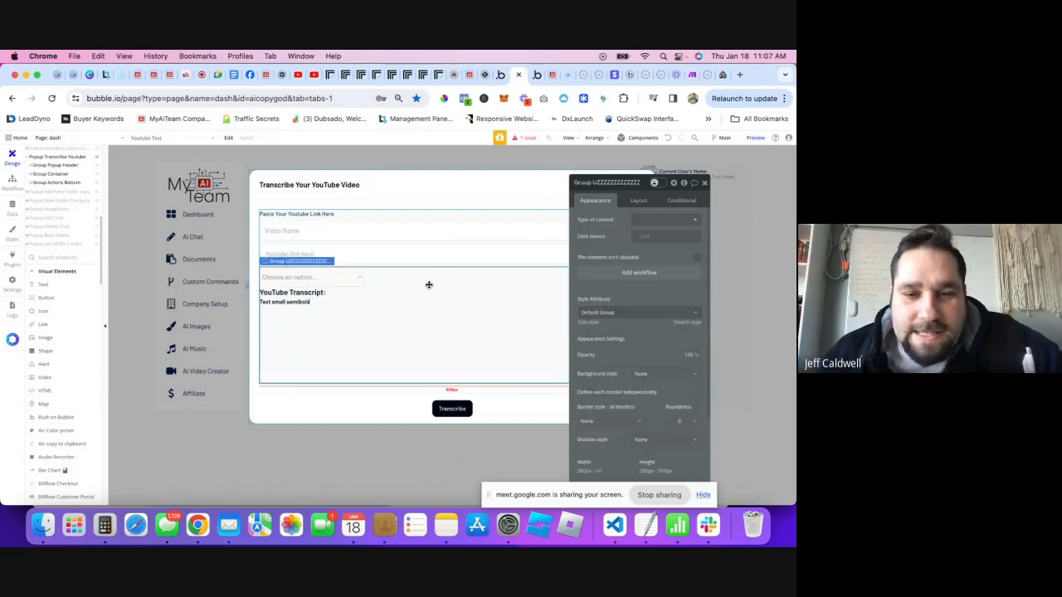
click(702, 184)
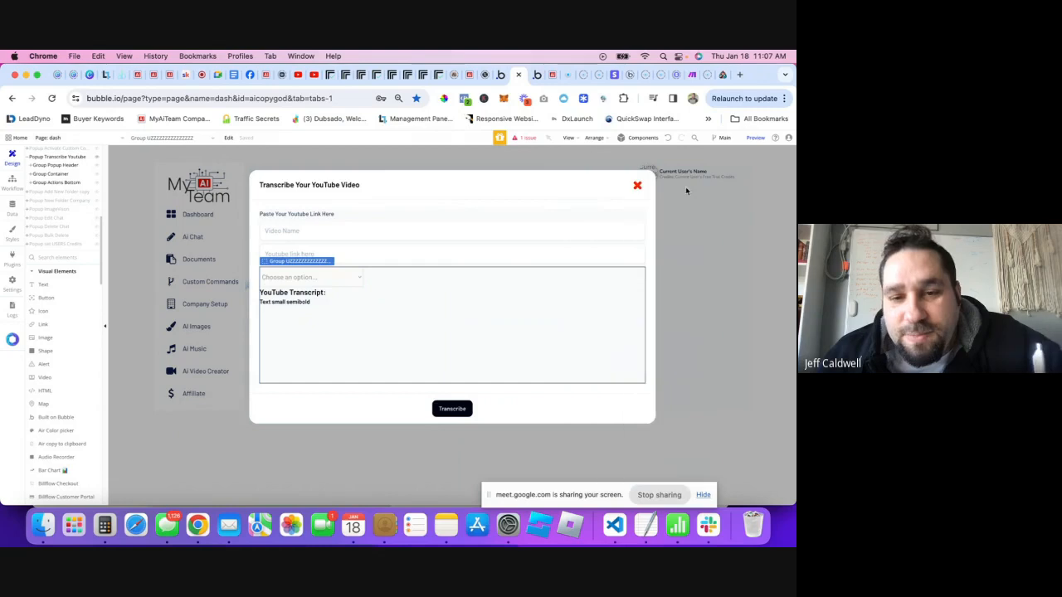
click(464, 409)
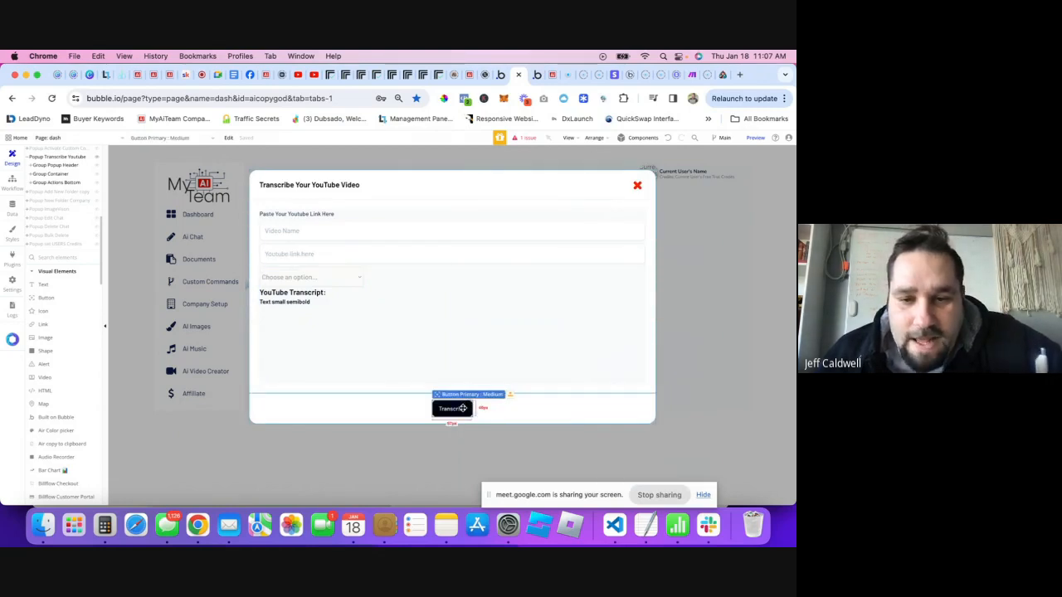
double_click(462, 408)
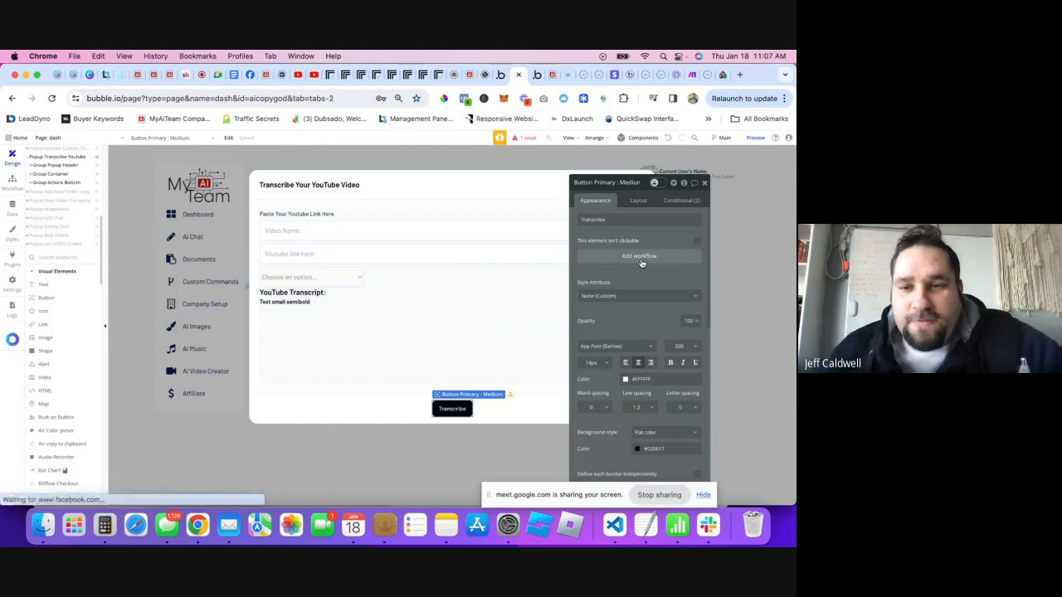
- Move the Button Primary: Medium click workflow into the Transcribe folder and filter to that folder
click(639, 257)
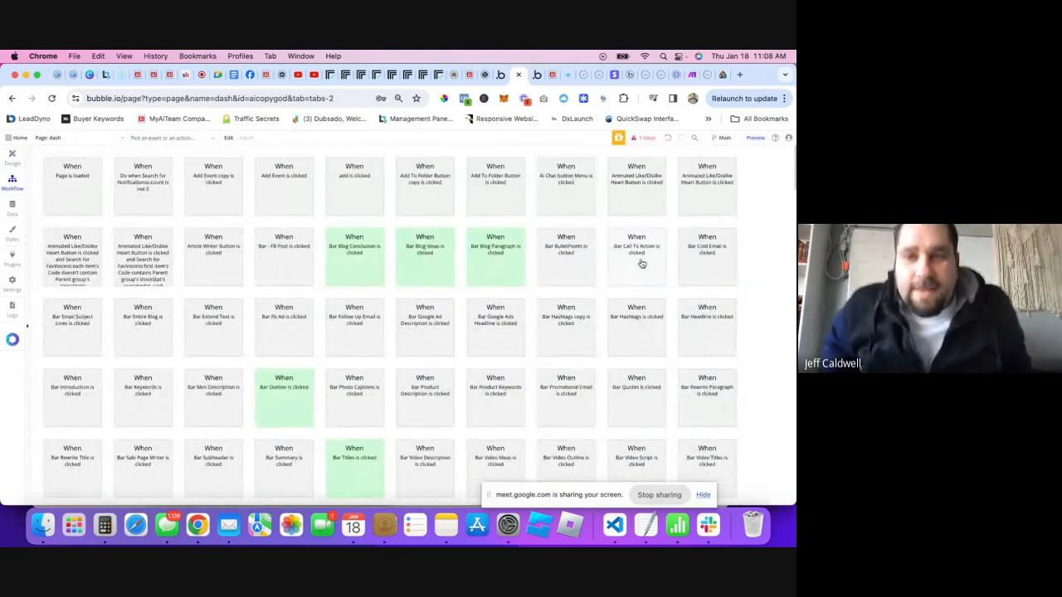
scroll(332, 398, down, 15)
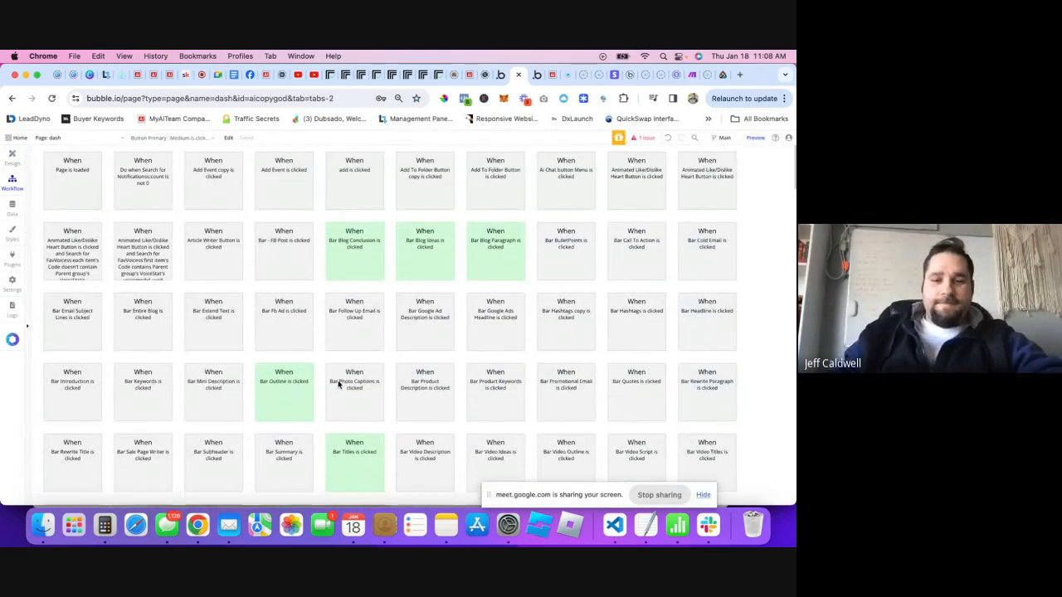
scroll(332, 363, down, 10)
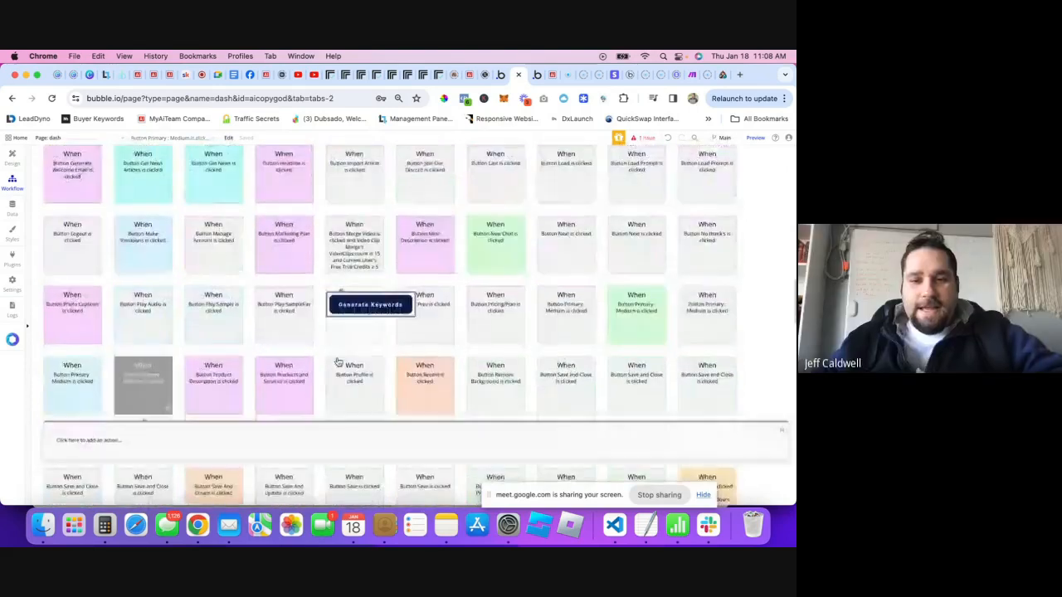
scroll(158, 276, up, 3)
click(158, 277)
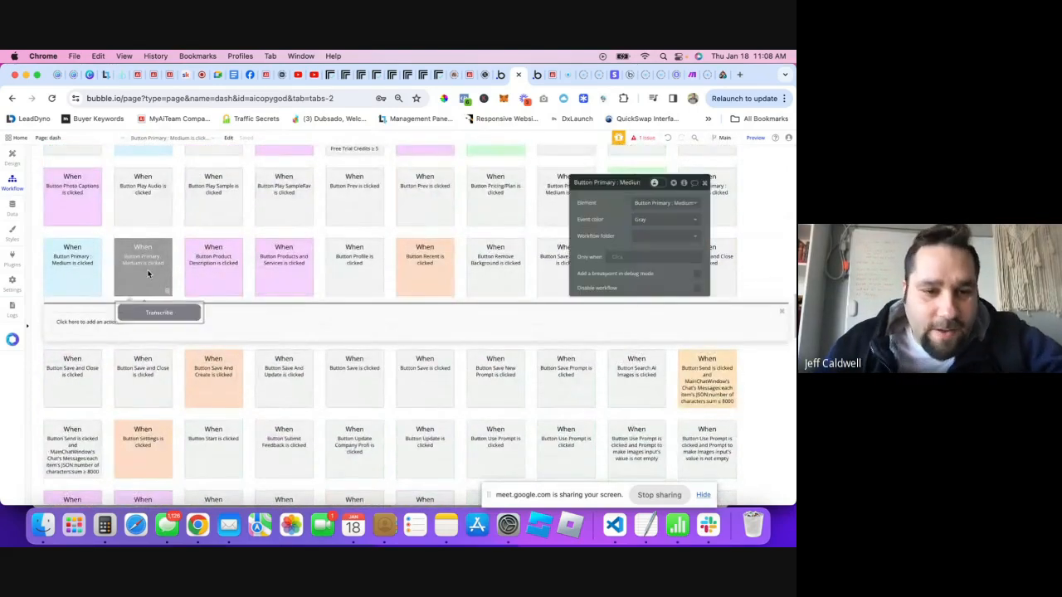
click(664, 237)
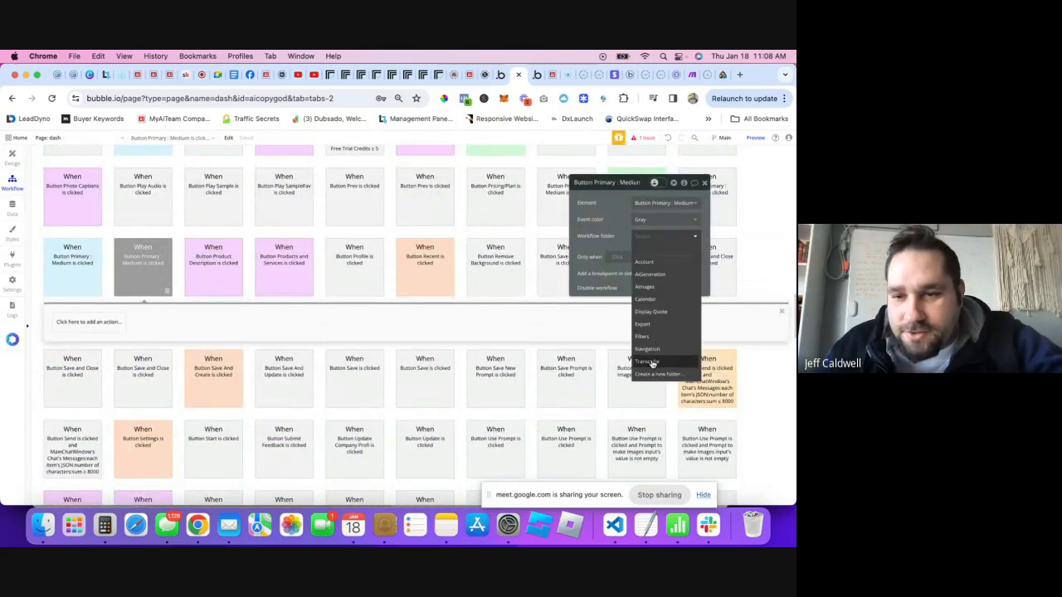
click(647, 362)
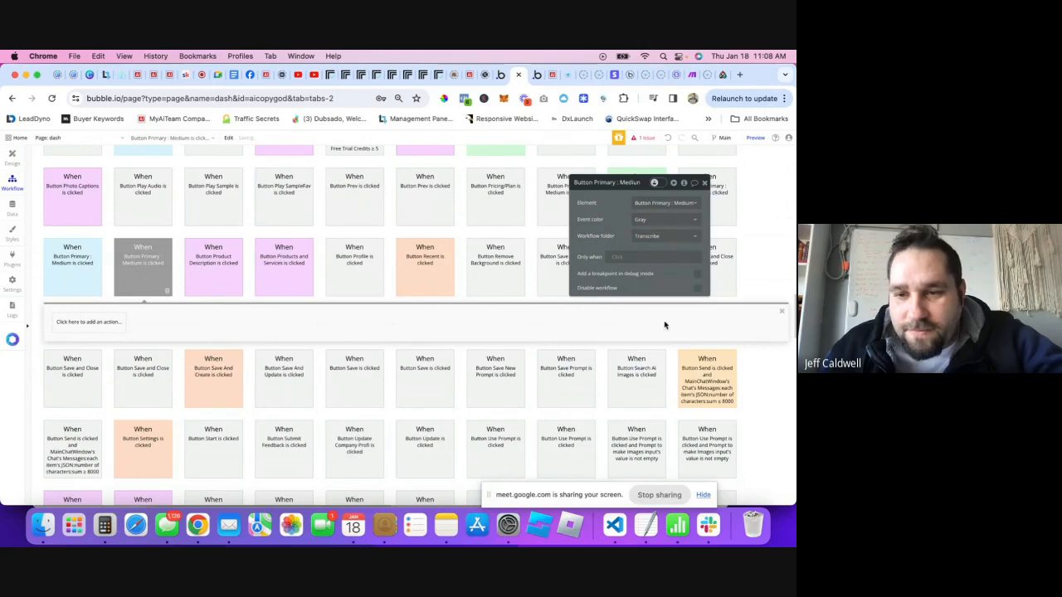
click(30, 213)
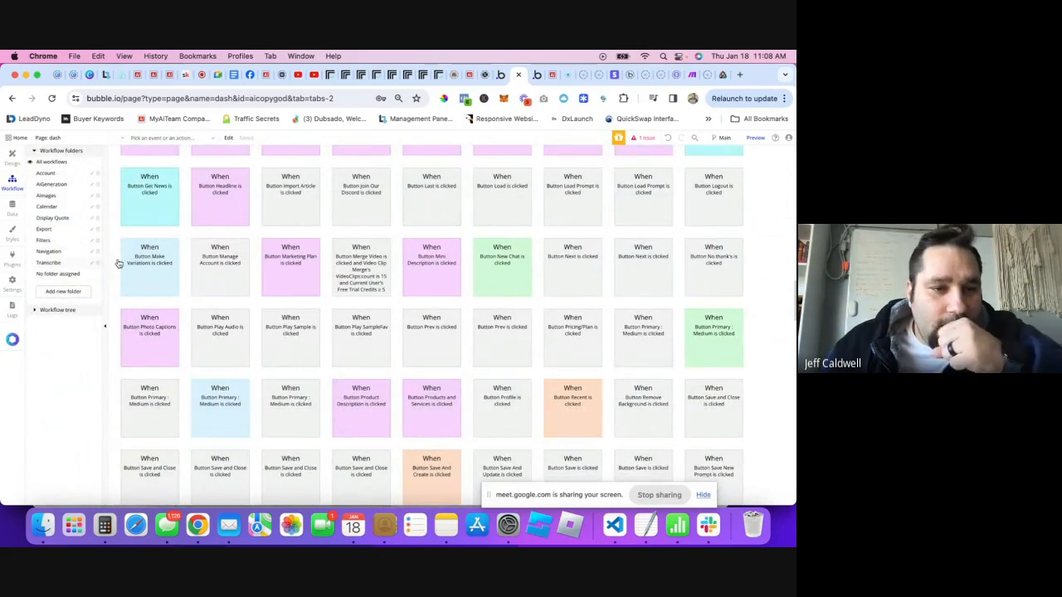
click(49, 263)
click(163, 199)
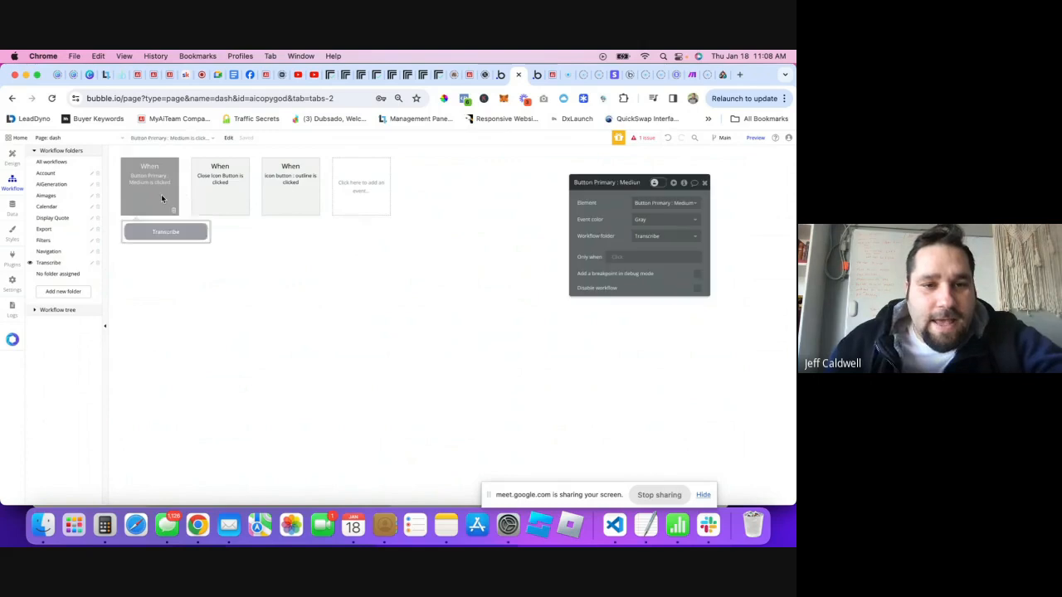
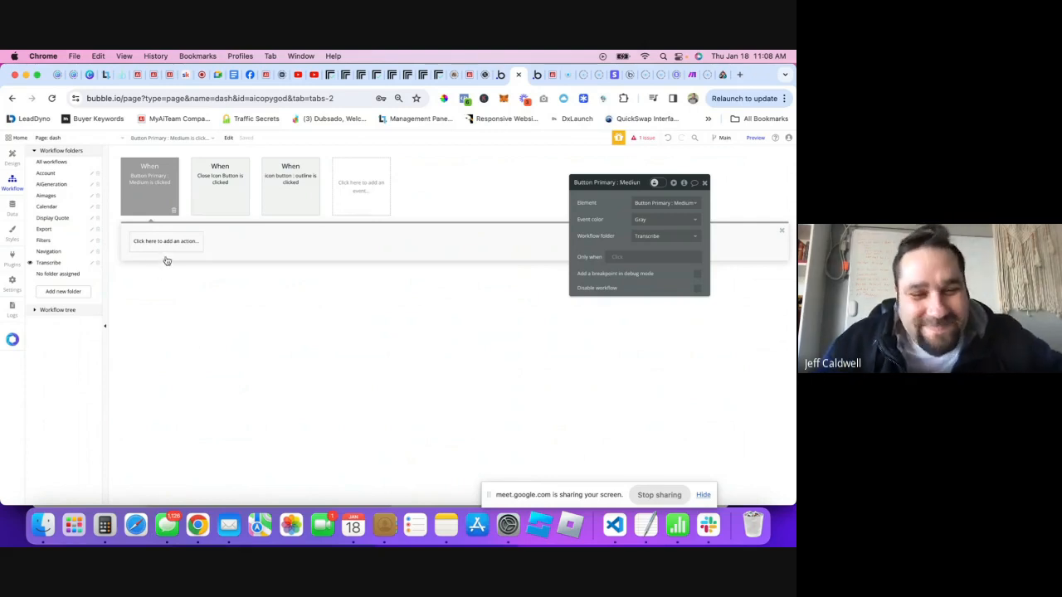
- Add a Replicate - Transcribe Youtube link action as the button workflow's first step
click(166, 242)
mouse_move(160, 357)
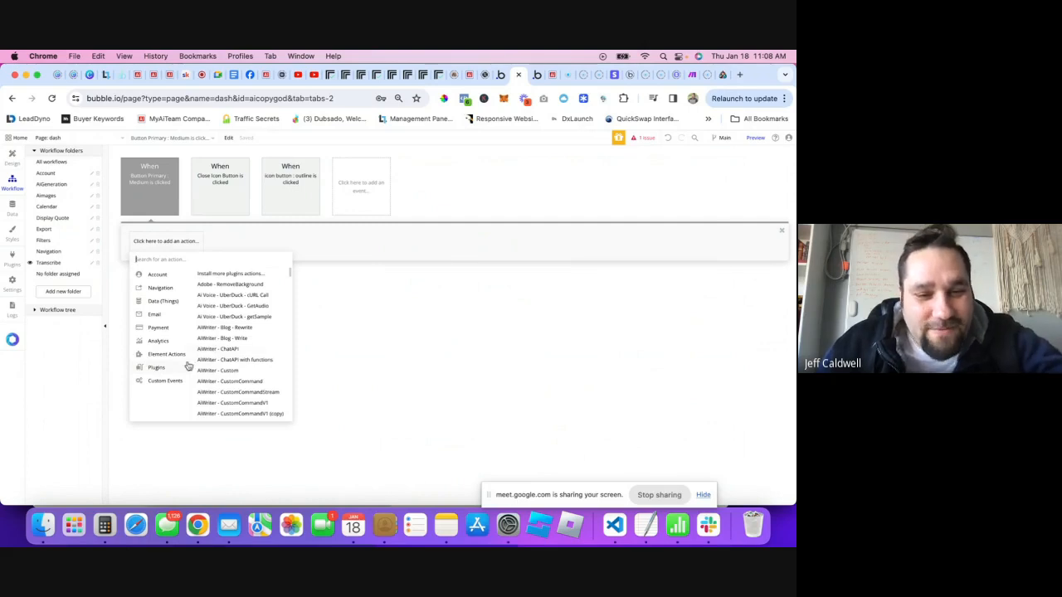
scroll(240, 363, down, 5)
scroll(253, 366, down, 10)
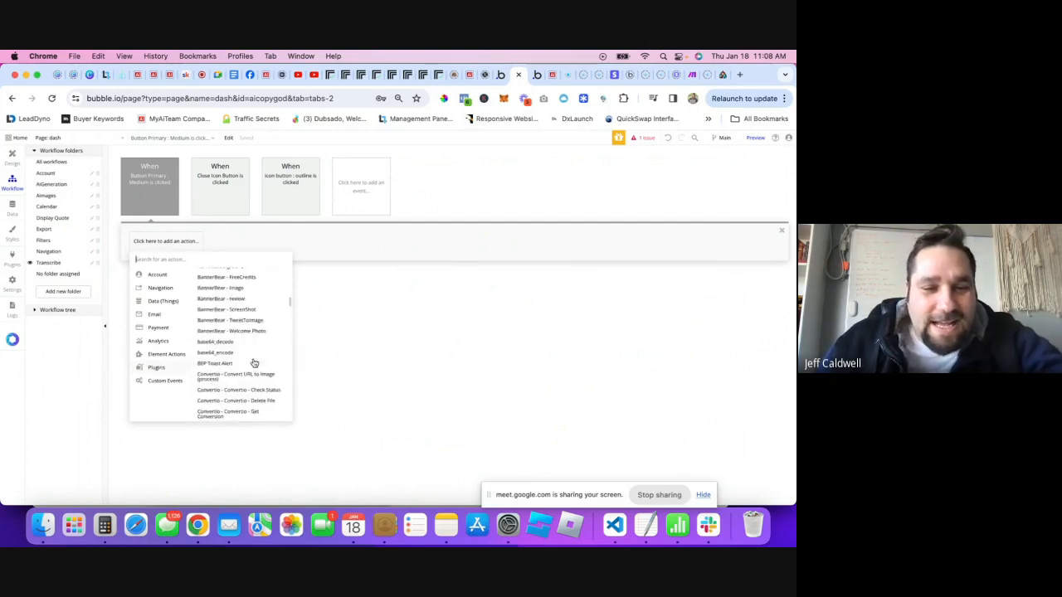
scroll(253, 363, down, 5)
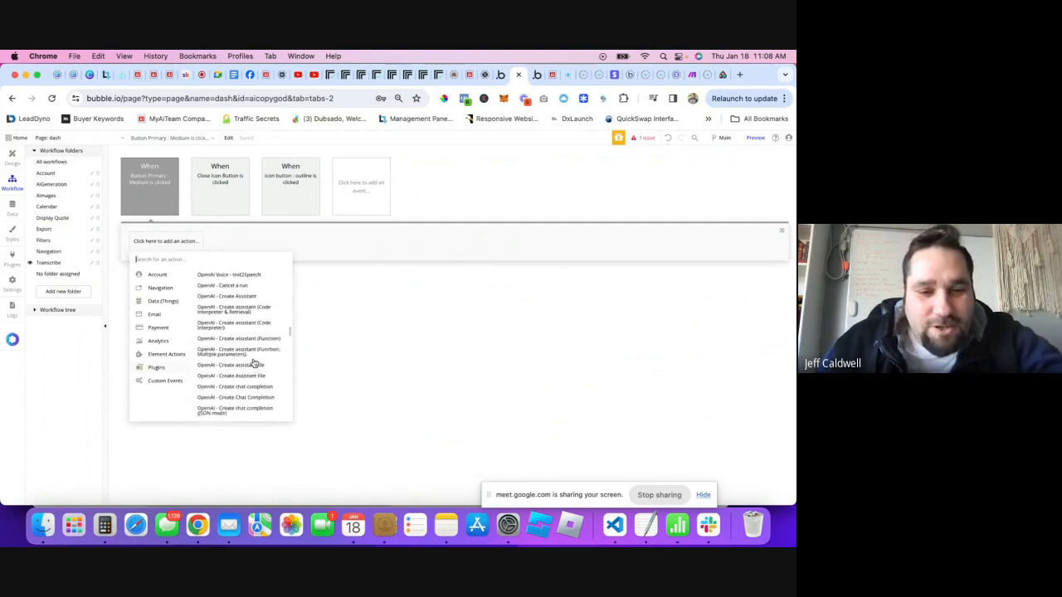
text(tra)
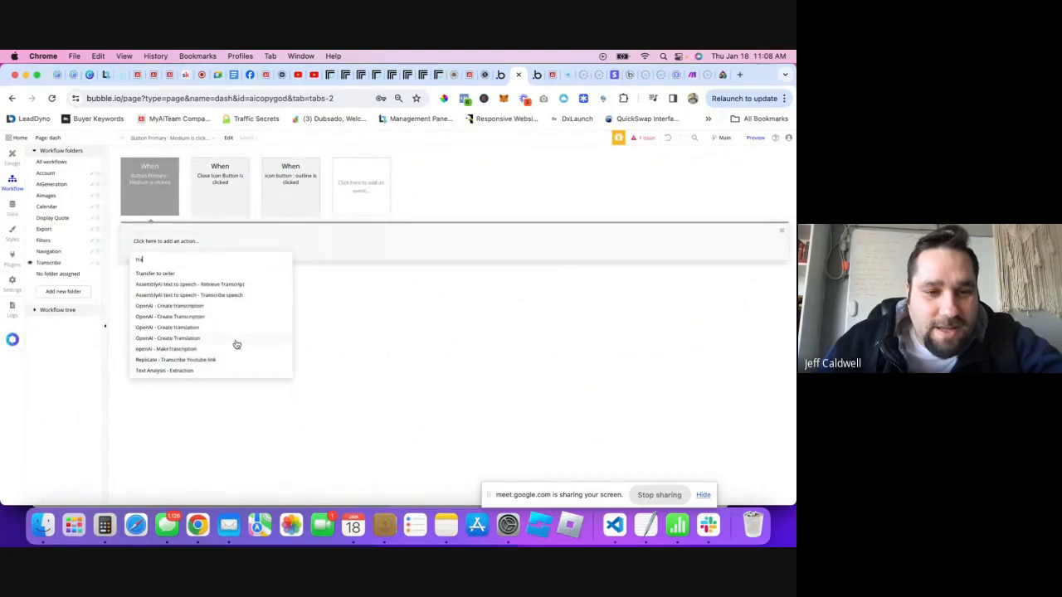
click(175, 364)
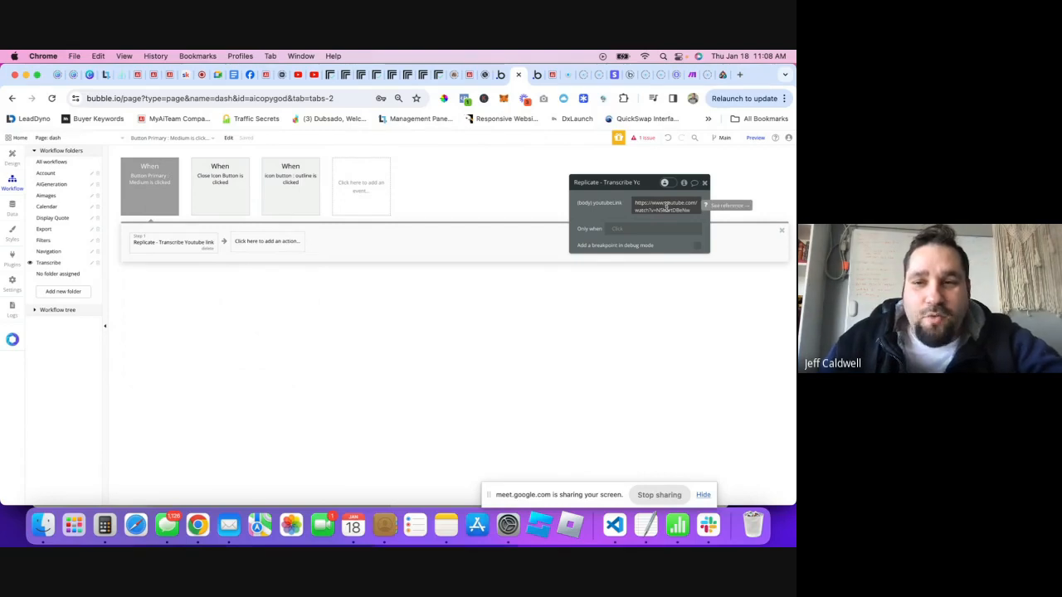
- Set the action's youtube link to Input youtube link's value
click(667, 208)
click(712, 209)
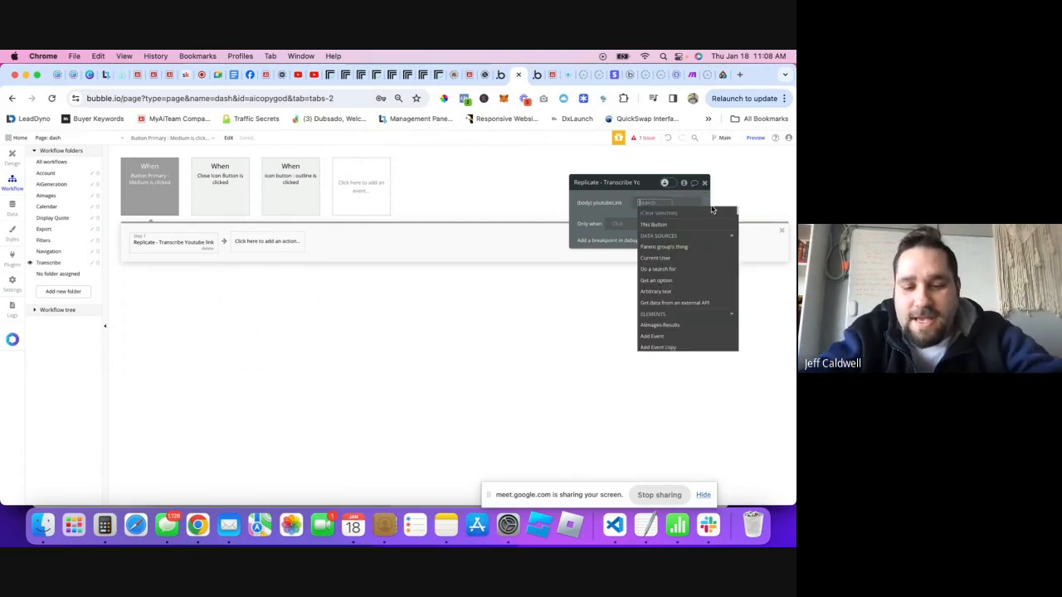
text(you)
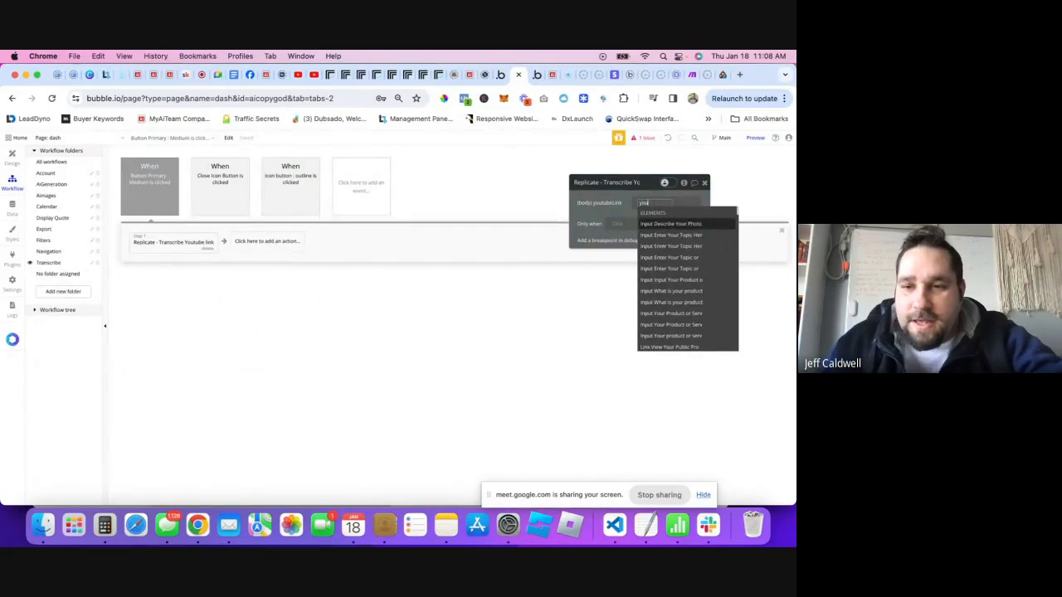
text(tu)
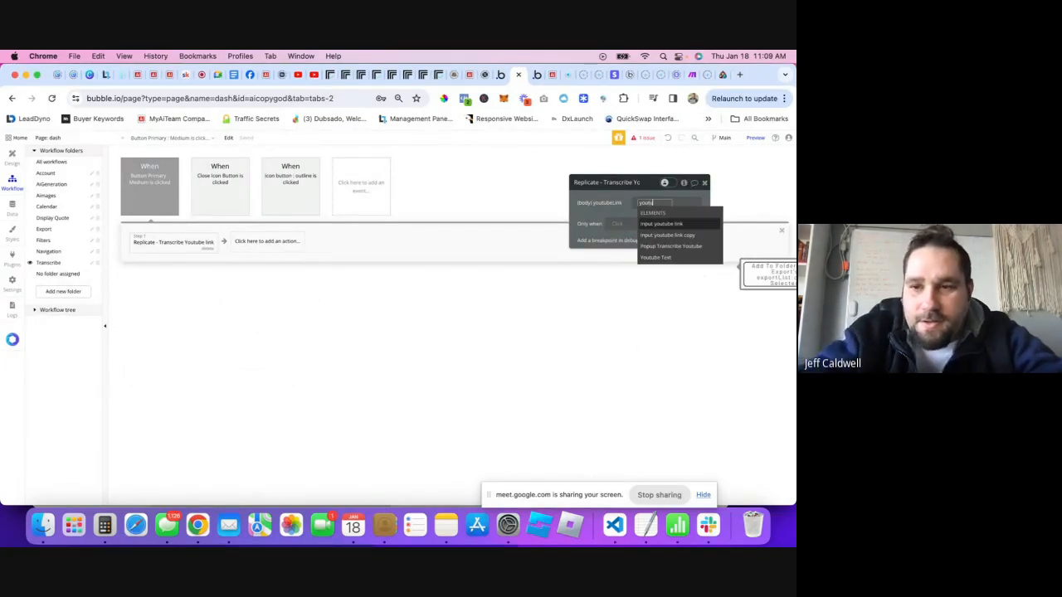
click(661, 225)
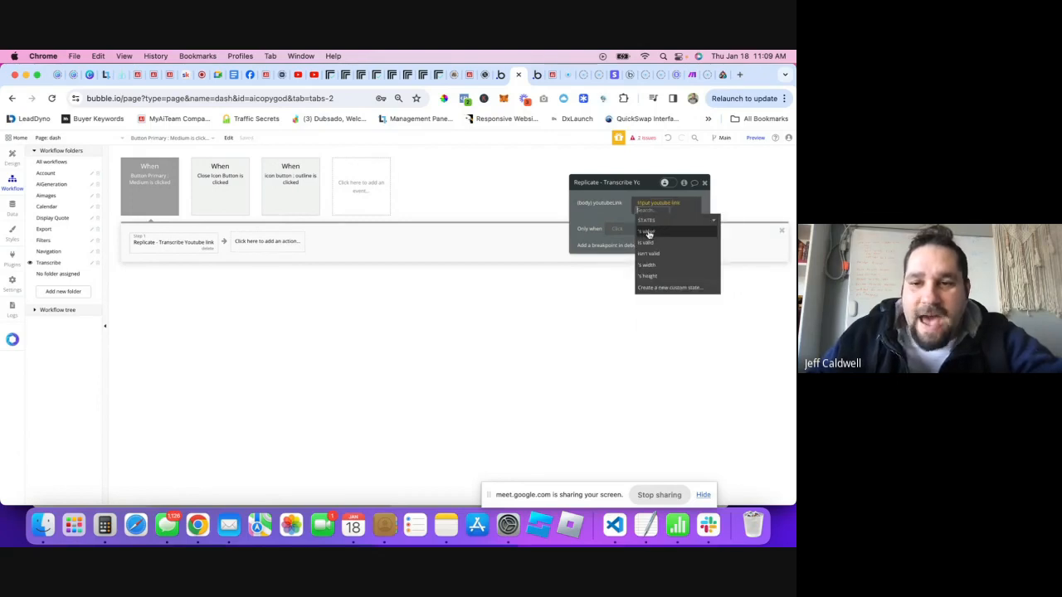
click(651, 234)
click(603, 217)
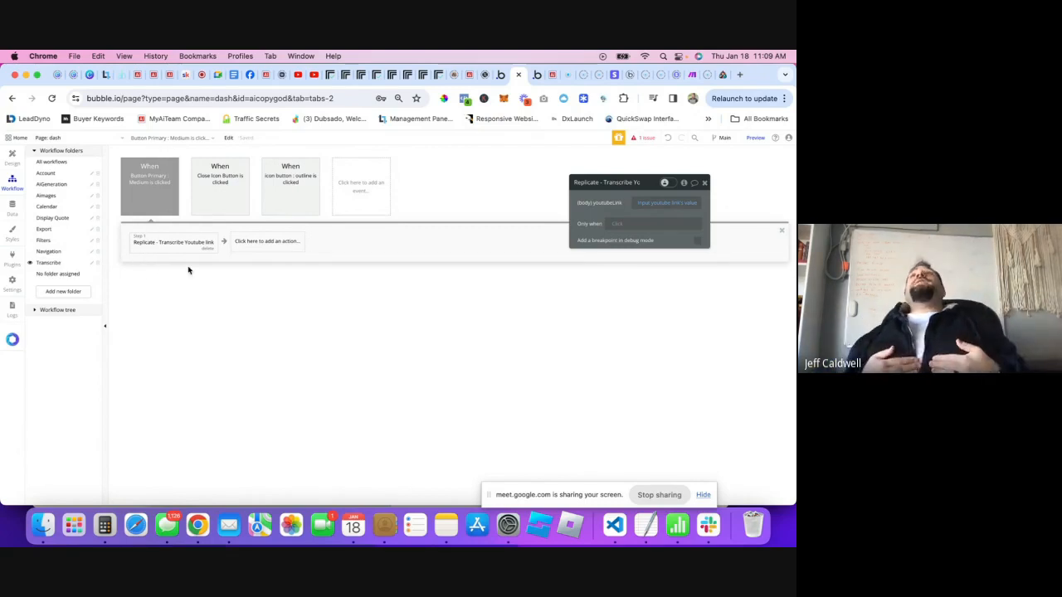
- Add a second step creating a new Youtube Transcriptions thing with all its fields
click(250, 247)
mouse_move(264, 307)
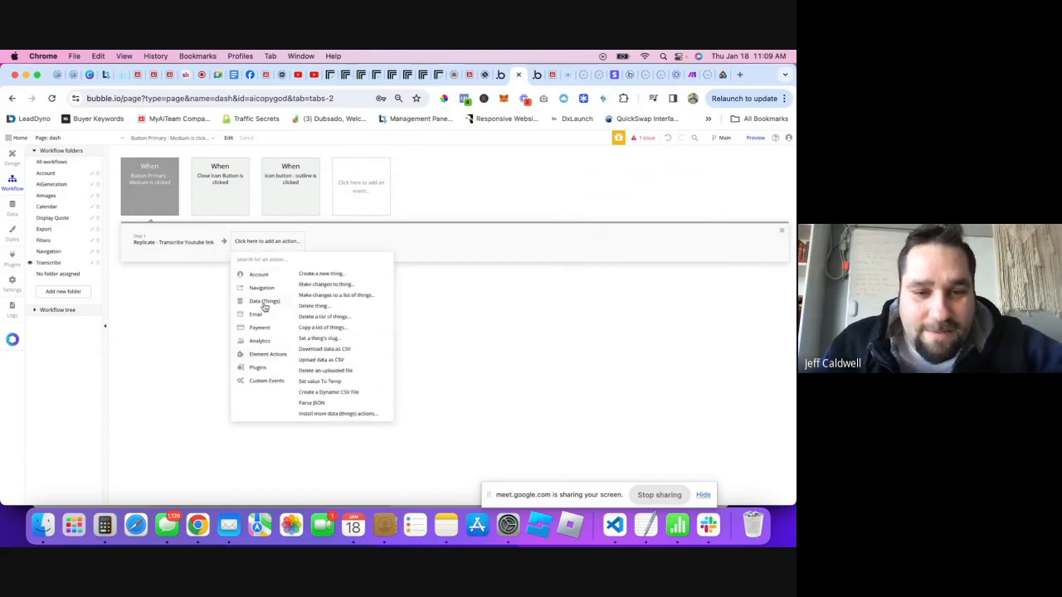
click(322, 275)
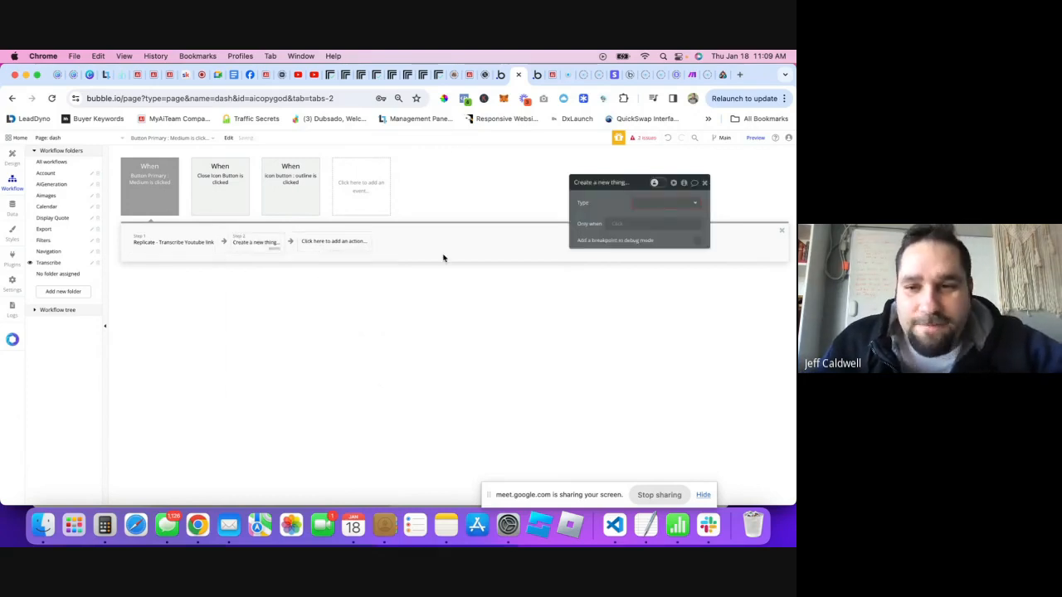
click(685, 205)
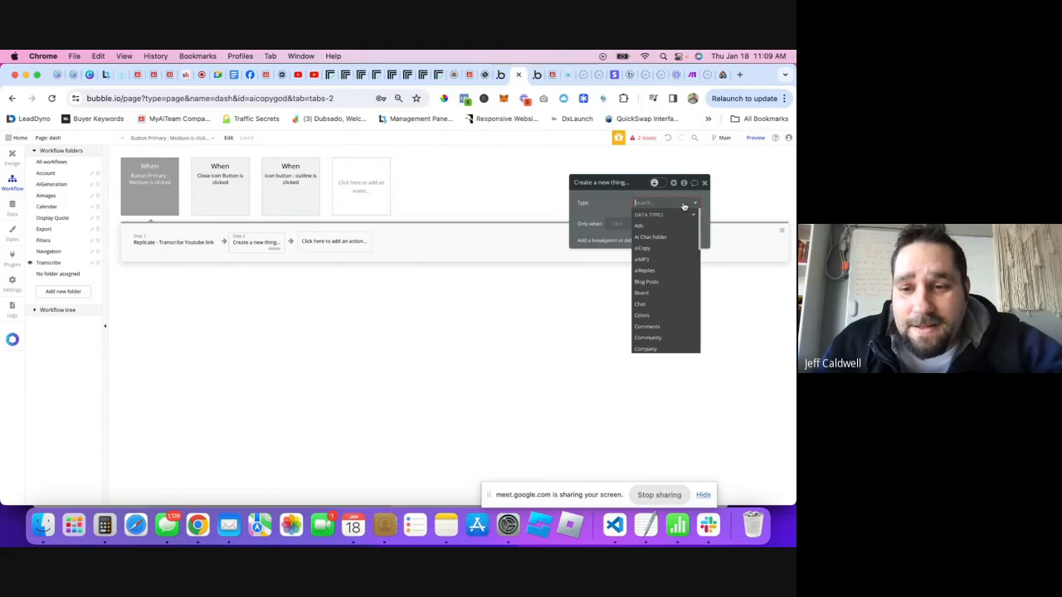
text(tra)
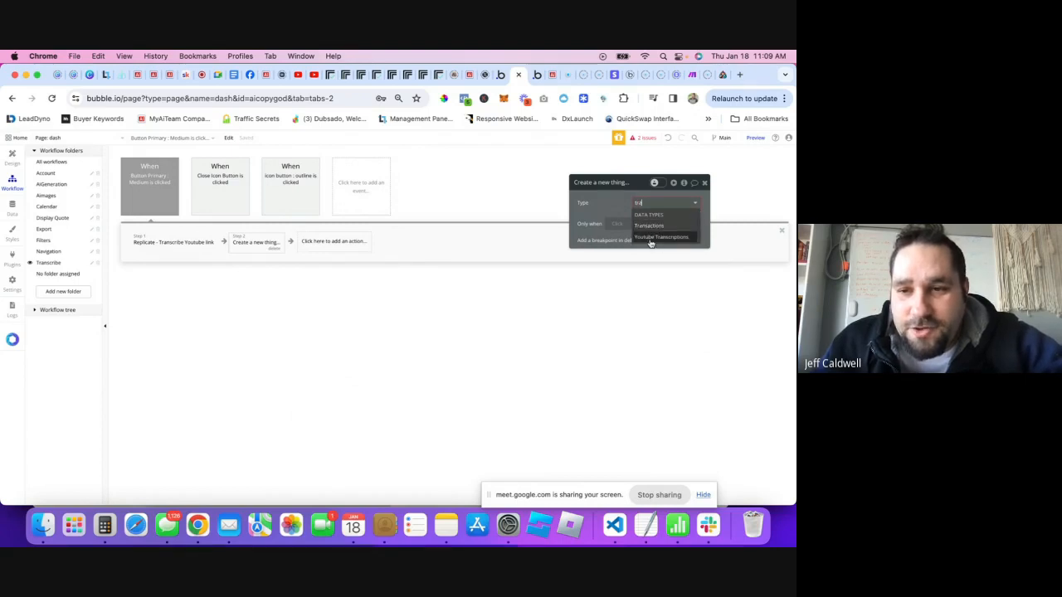
click(650, 238)
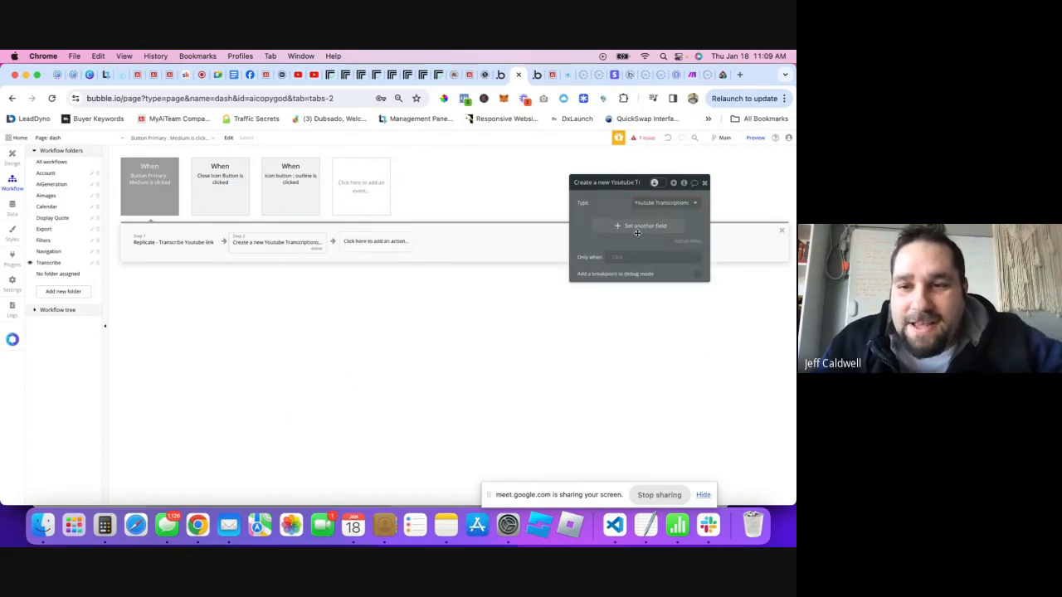
click(685, 242)
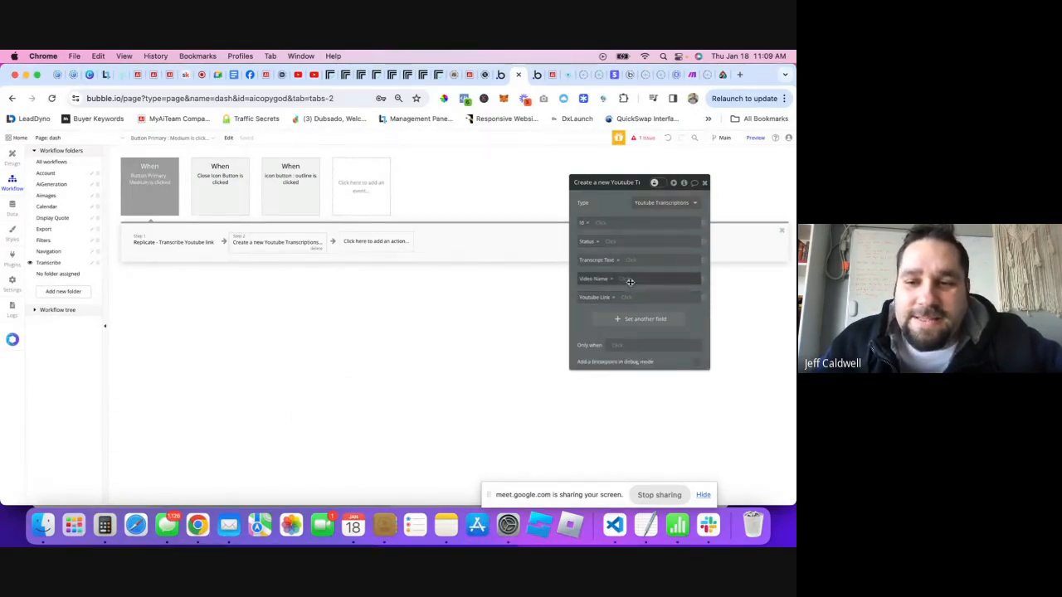
- Set Id and Status from step 1's result and remove the Transcript Text field
click(602, 226)
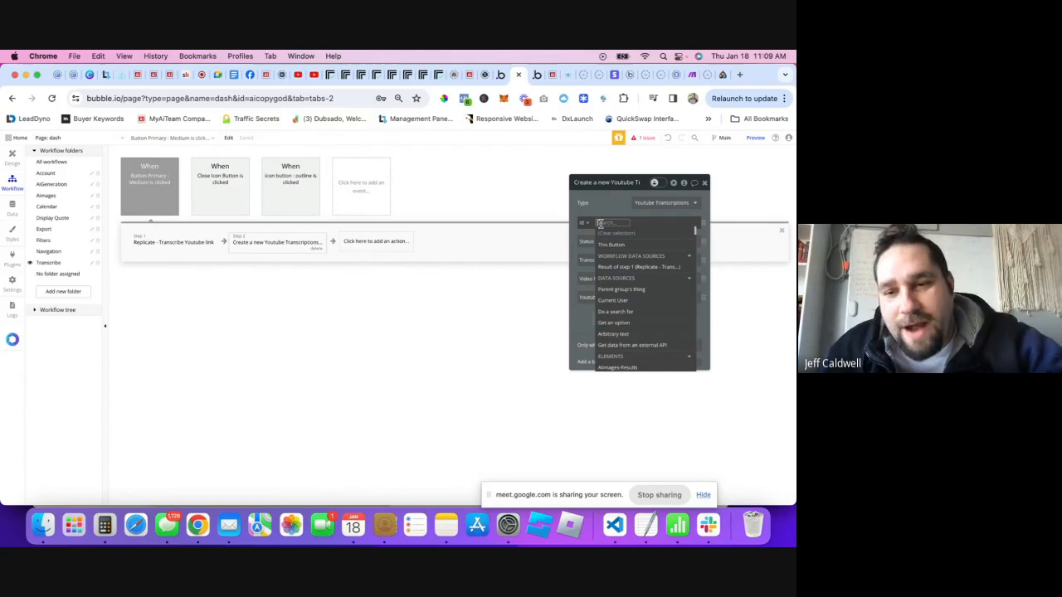
click(631, 267)
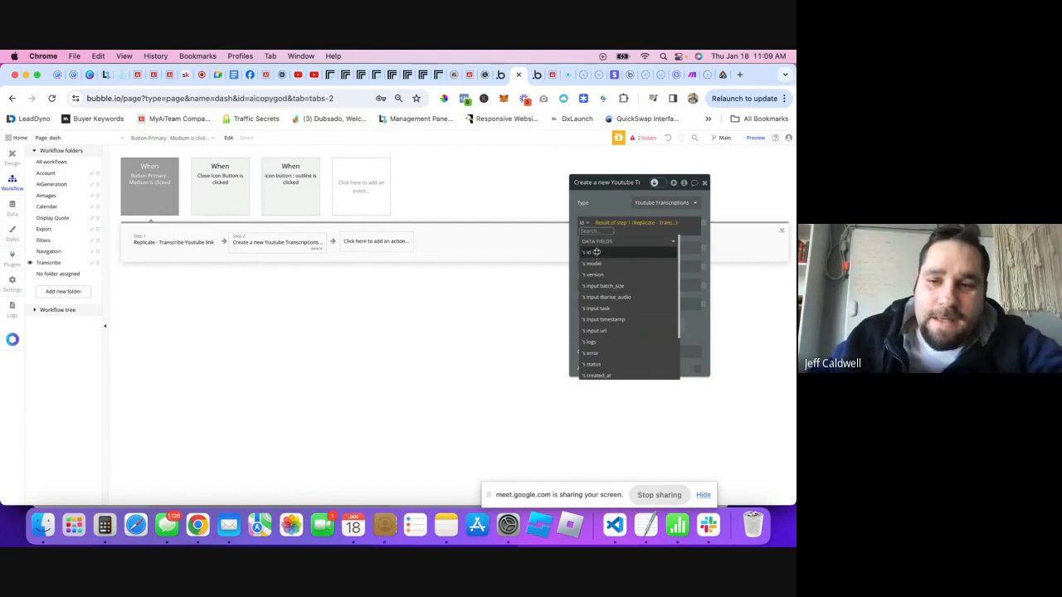
click(596, 252)
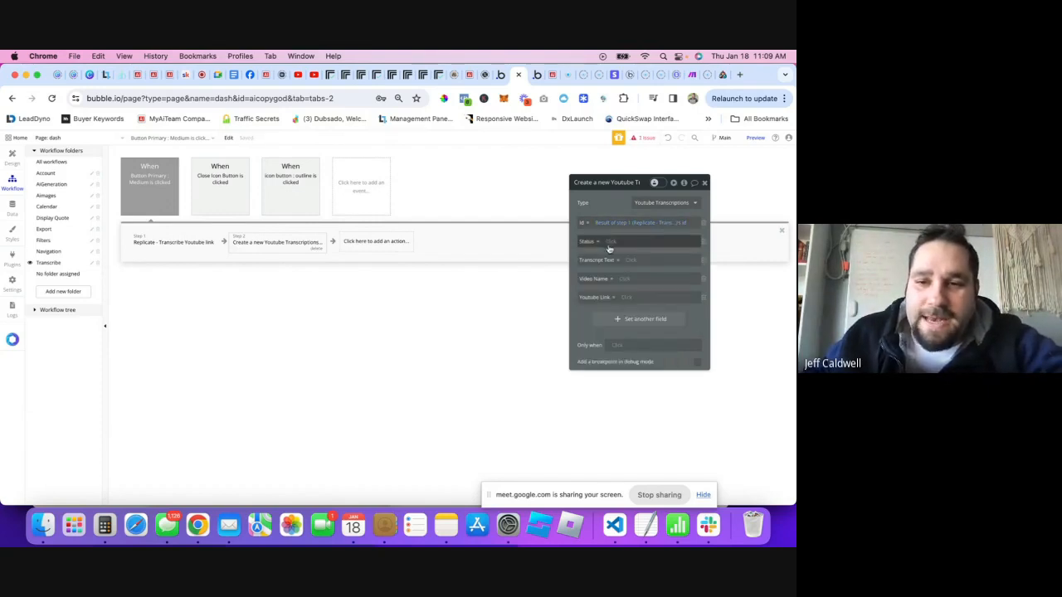
click(609, 242)
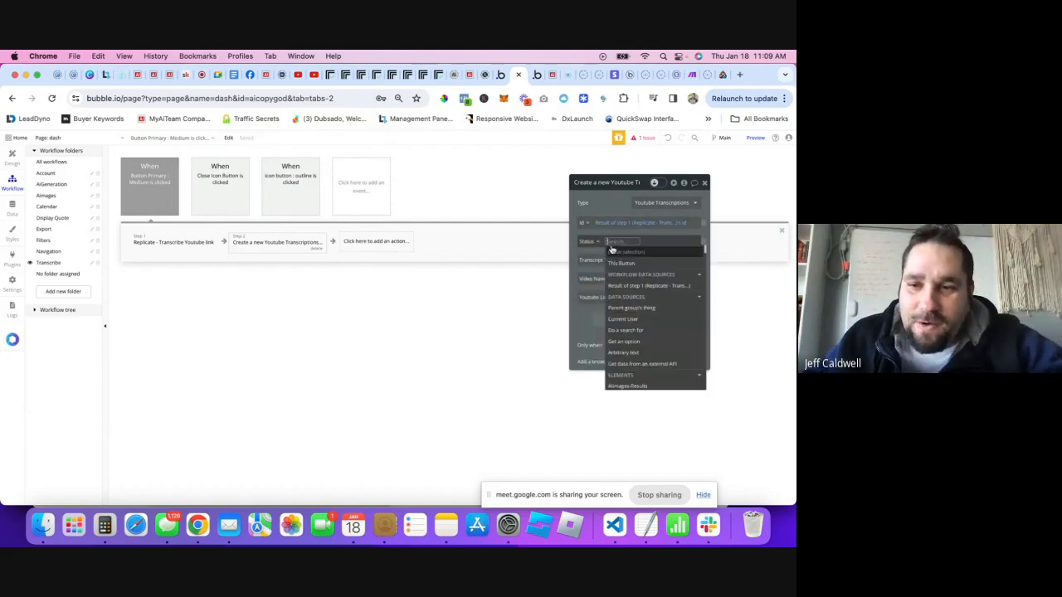
click(630, 286)
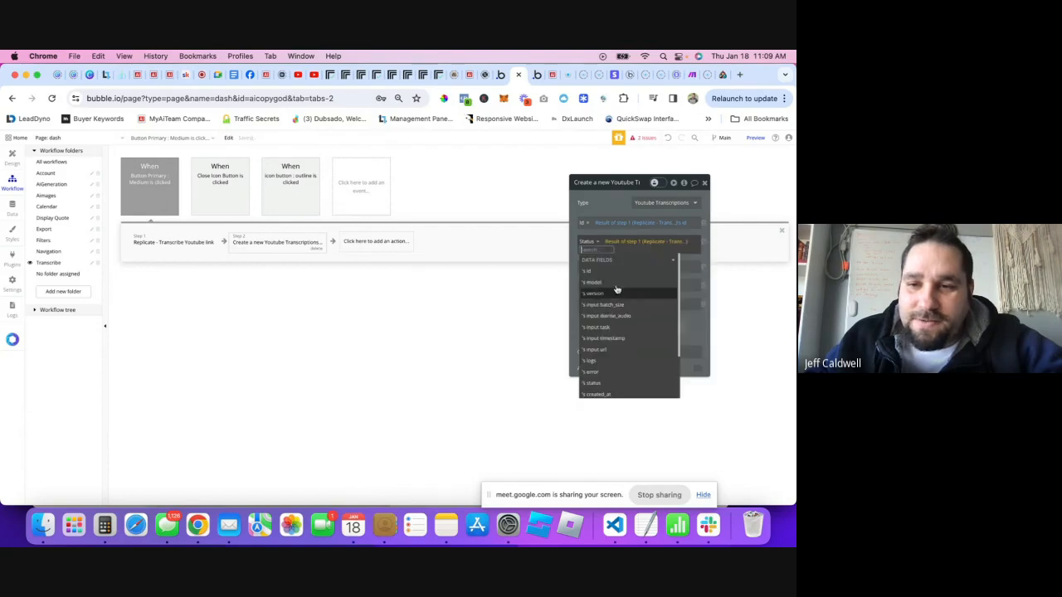
click(605, 386)
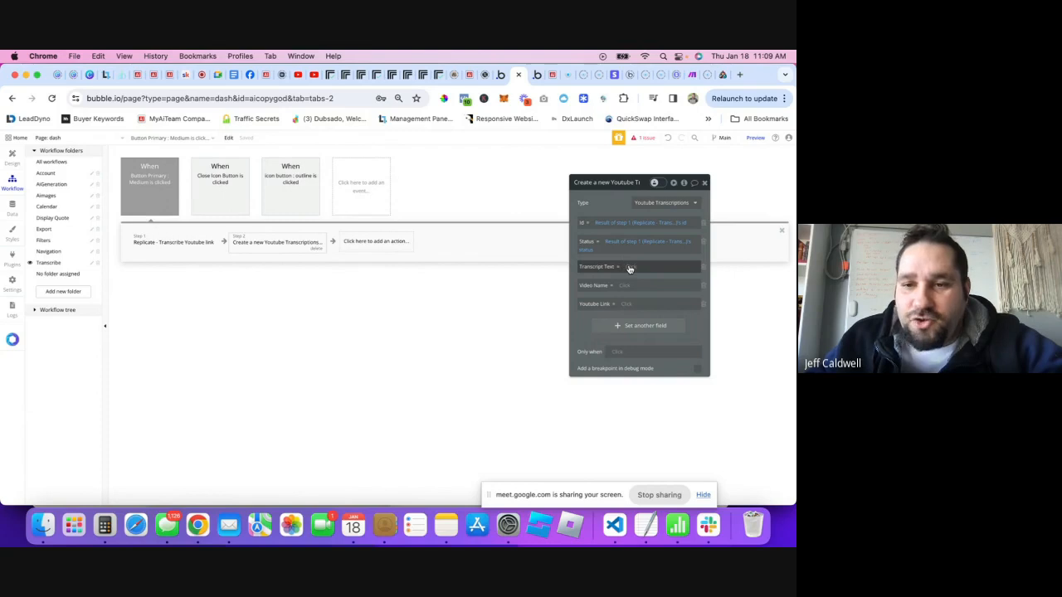
click(702, 268)
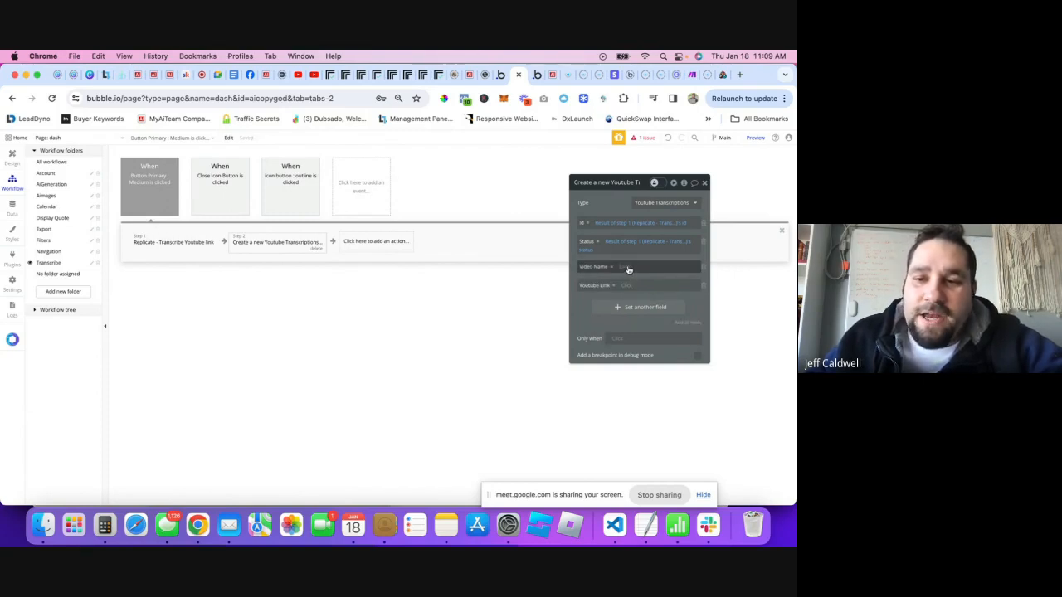
click(628, 270)
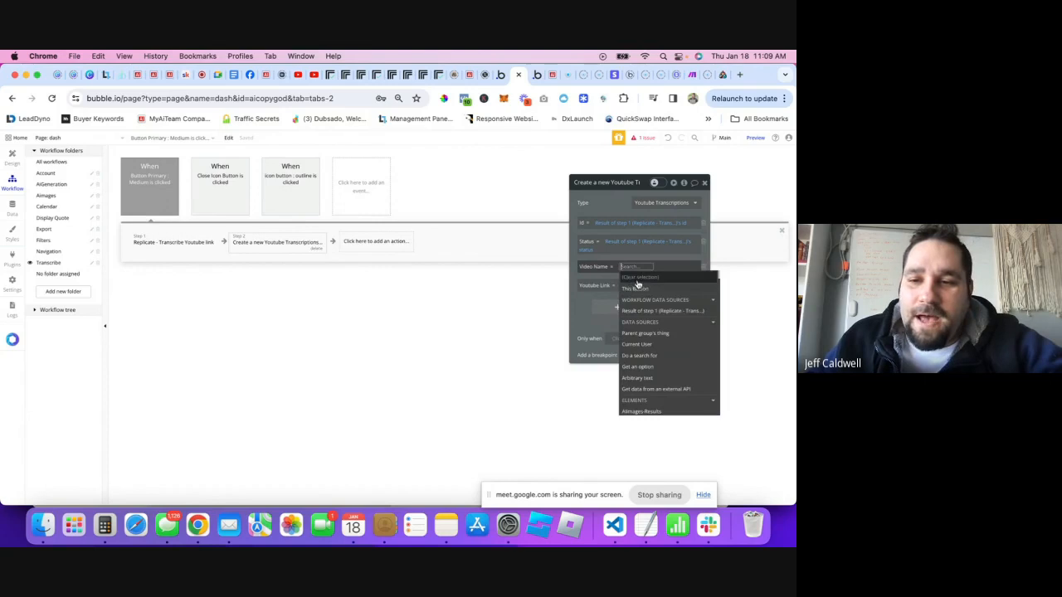
- Rename the popup's Video Name input element to Input youtube Name
click(13, 164)
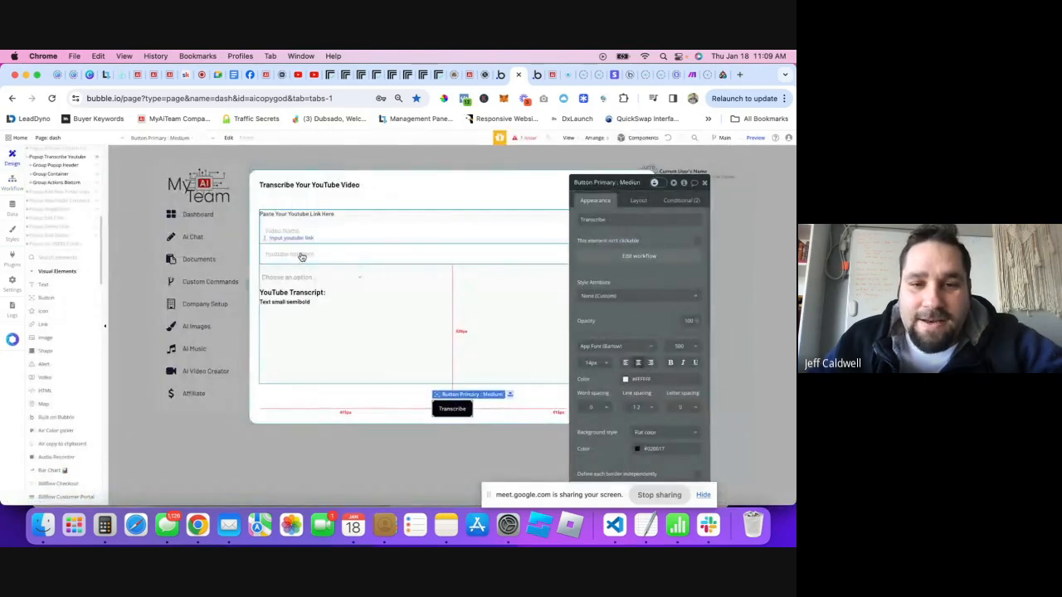
click(288, 239)
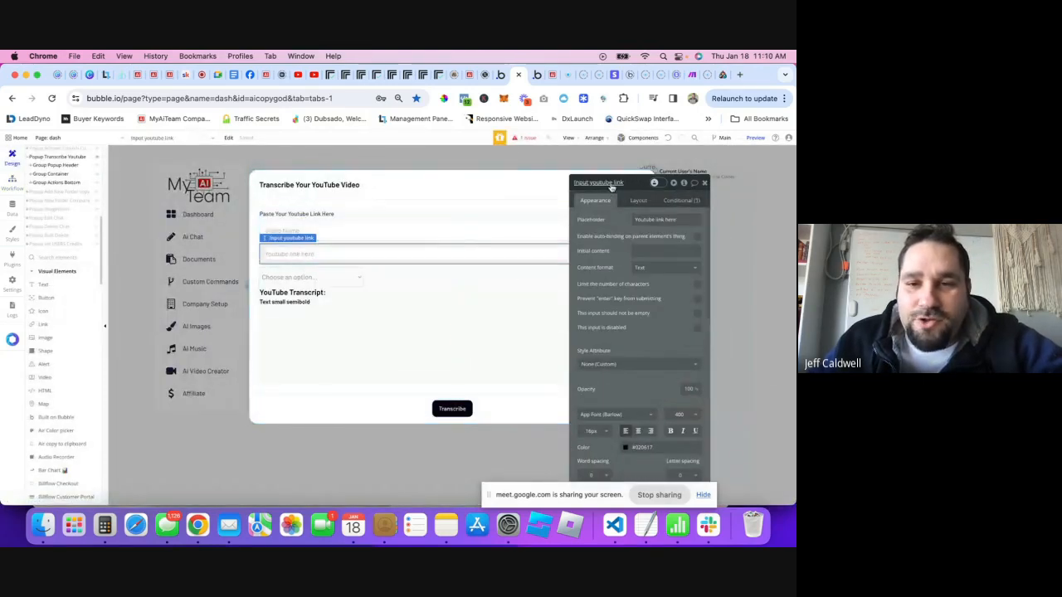
click(304, 232)
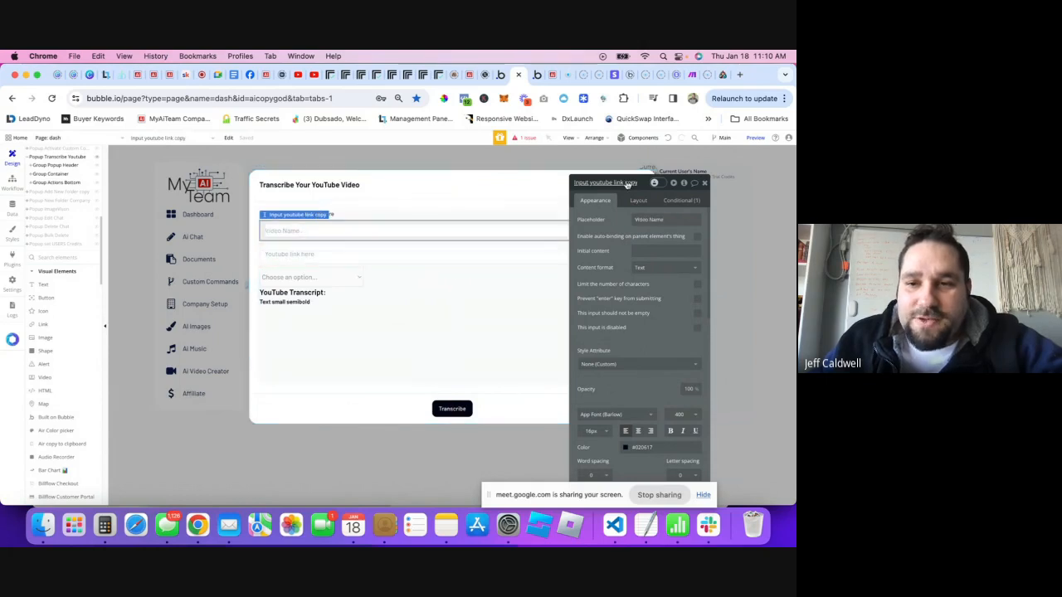
click(617, 184)
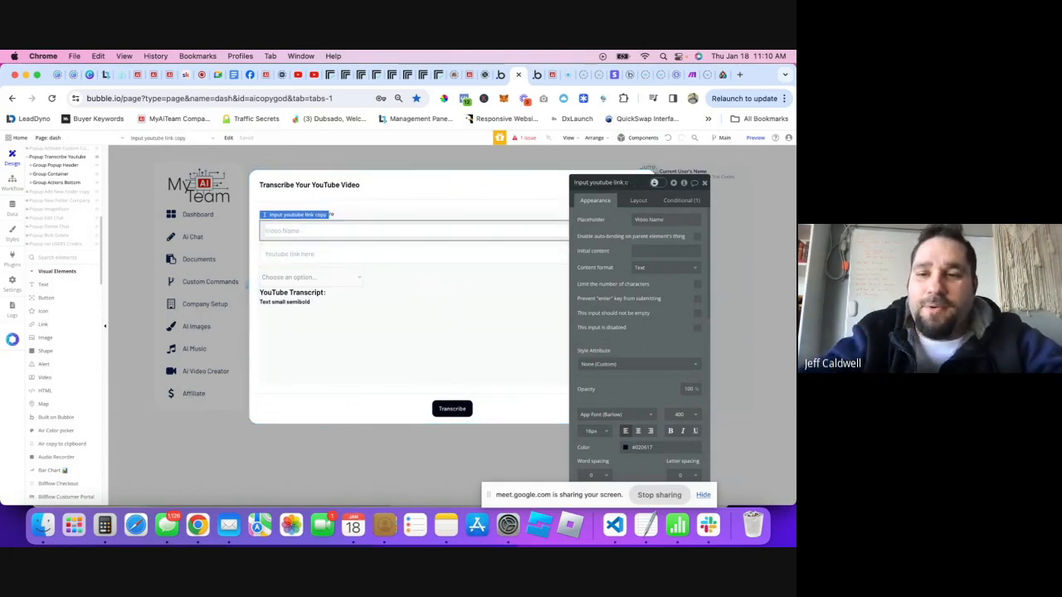
key(BackSpace)
key(BackSpace)
key(BackSpace)
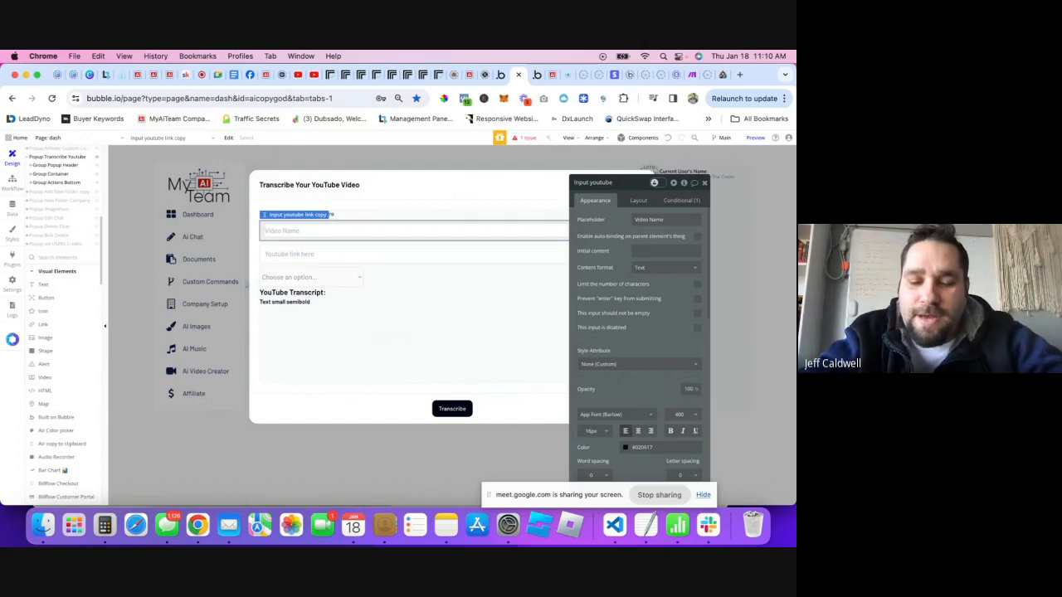
text(Nmae)
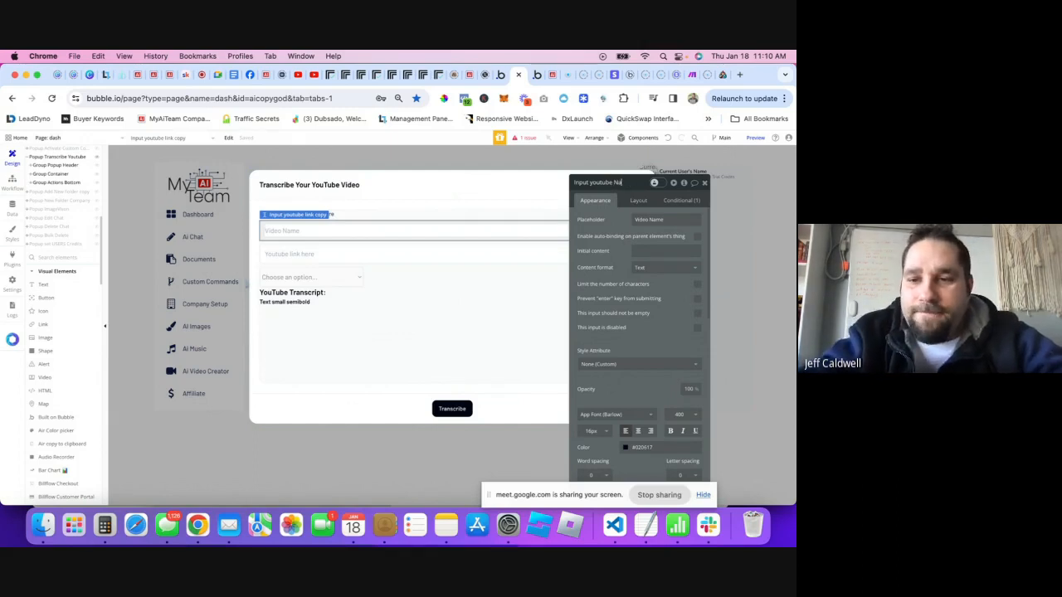
click(13, 183)
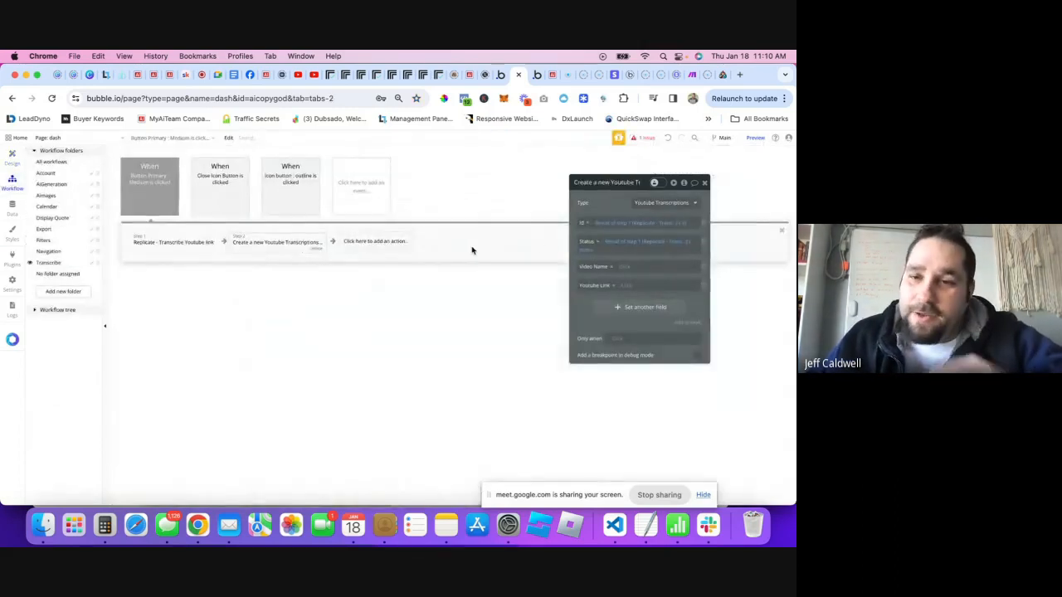
- Fill Video Name from Input youtube Name's value and Youtube Link from Input youtube link's value
click(626, 266)
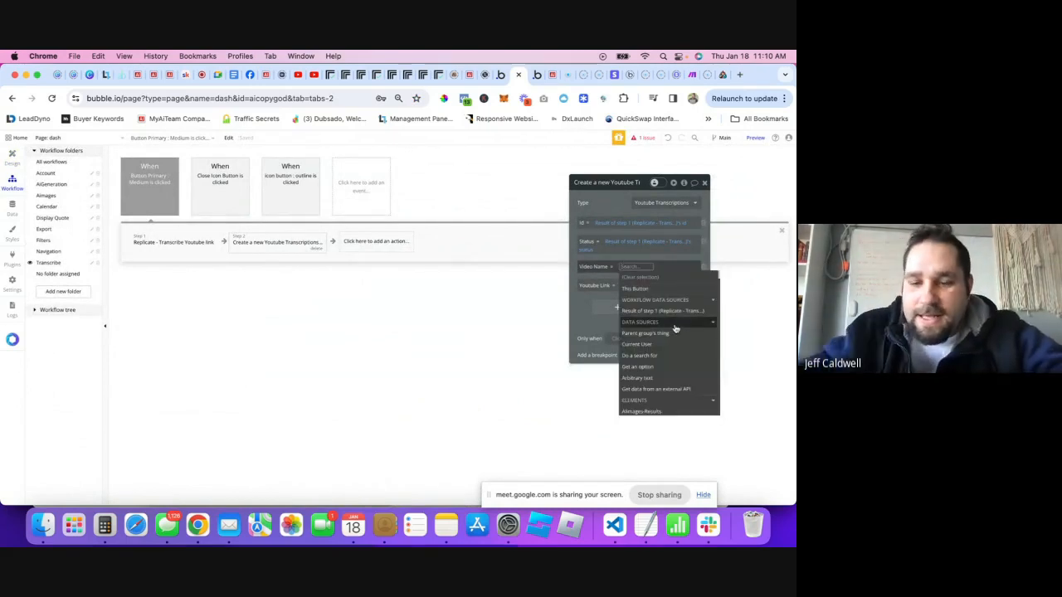
text(yout)
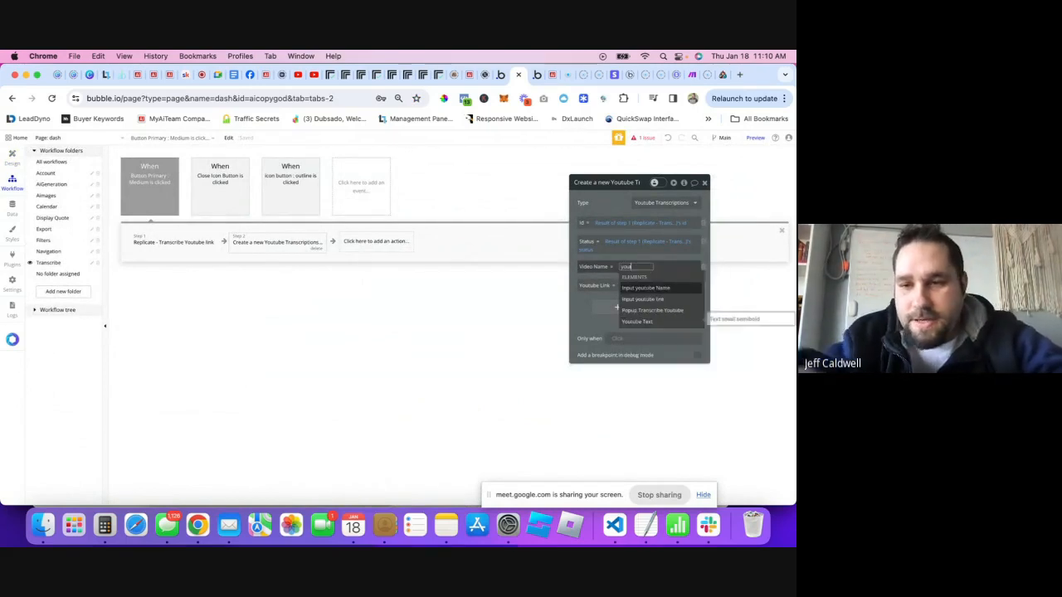
click(648, 290)
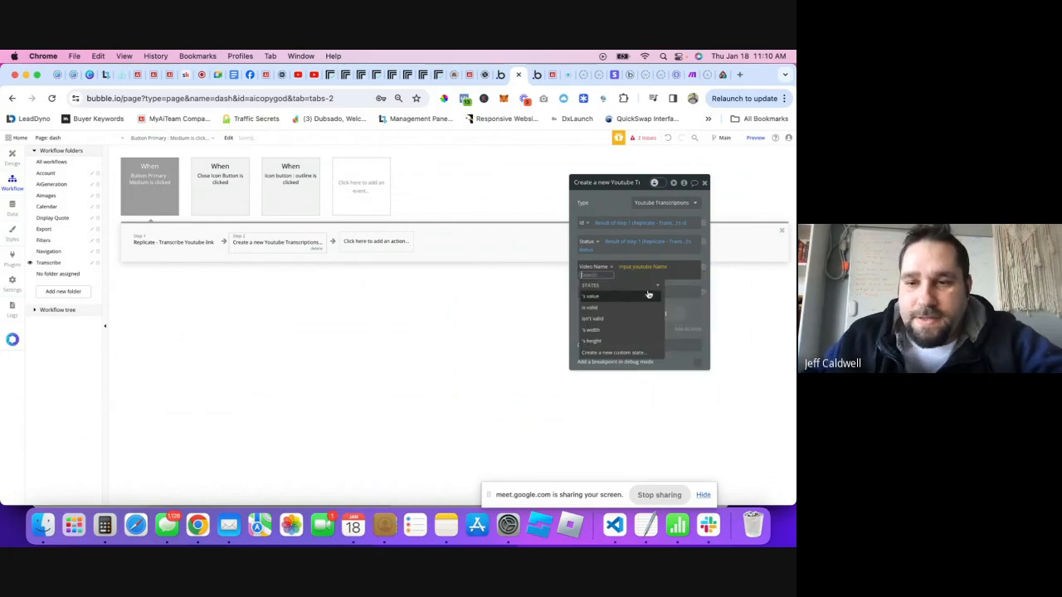
click(602, 299)
click(596, 292)
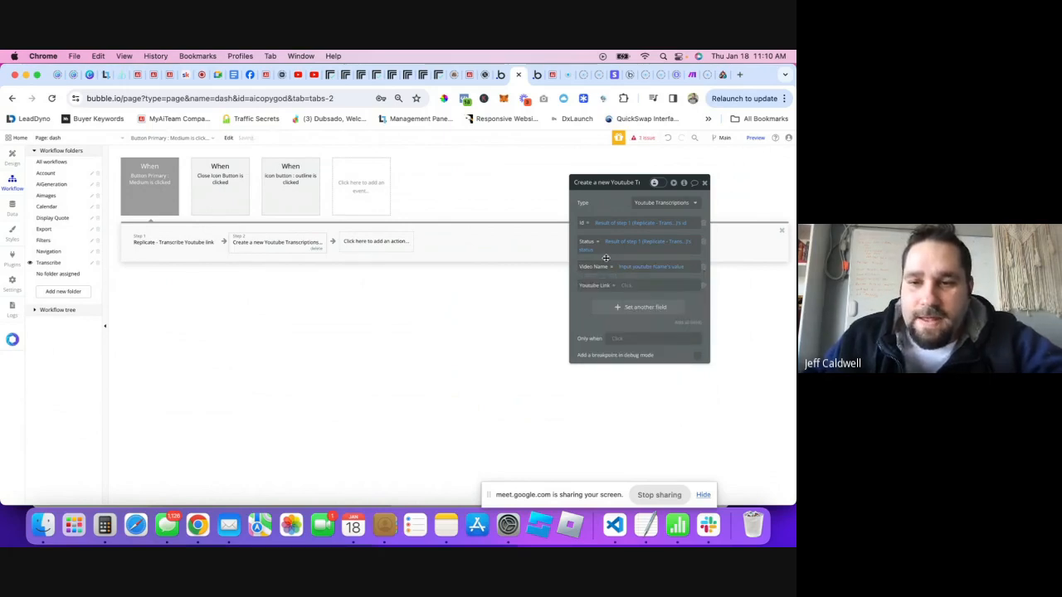
click(626, 285)
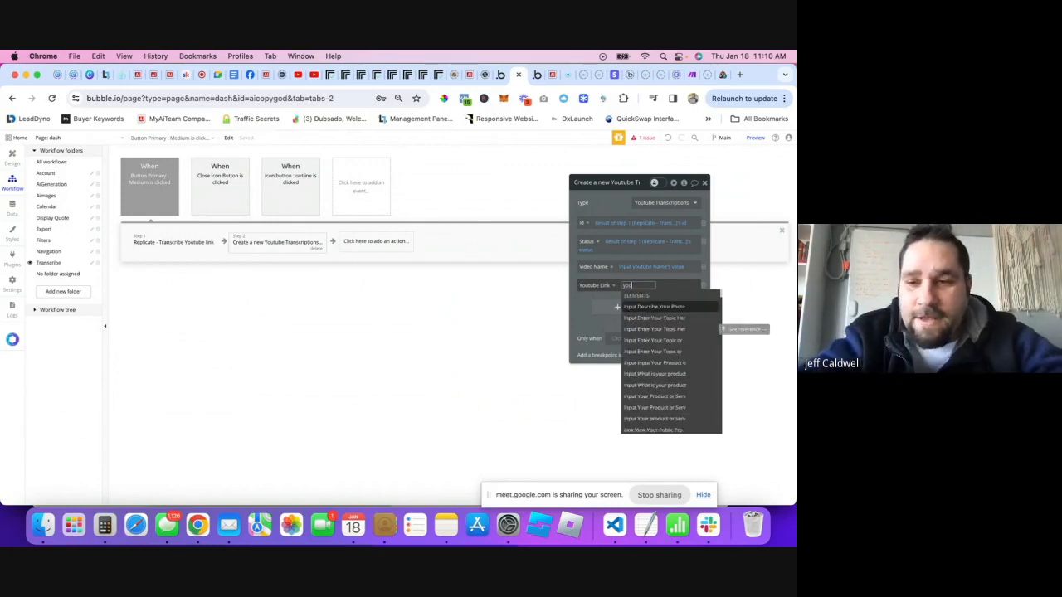
text(youtube)
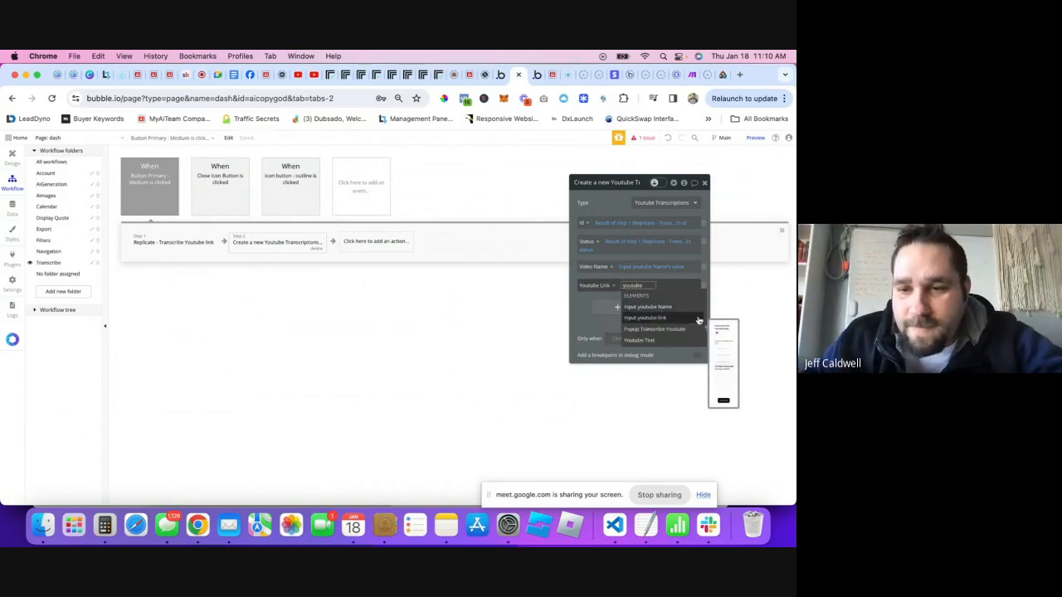
click(662, 322)
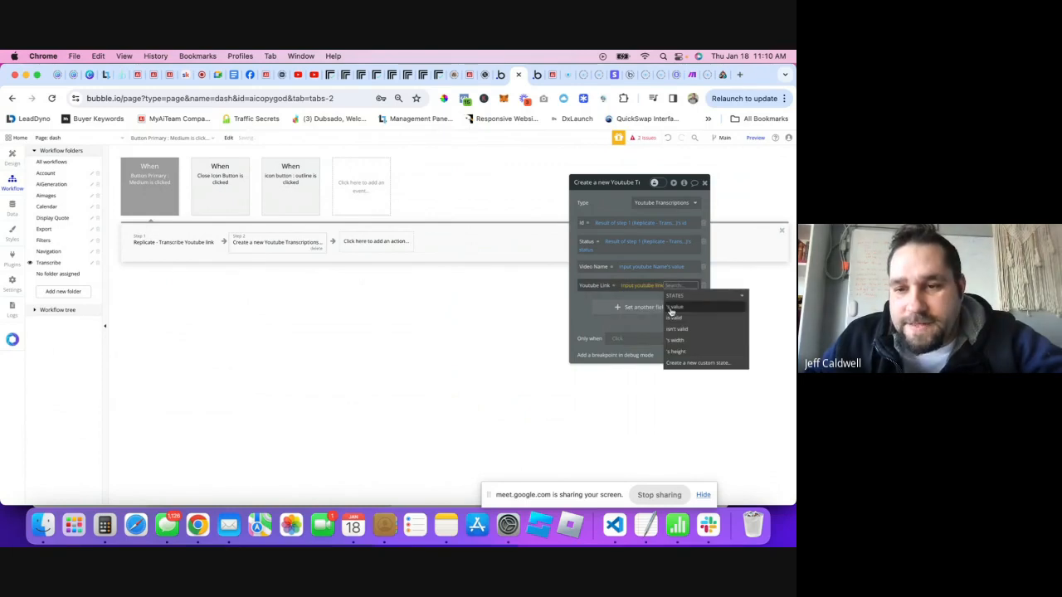
click(605, 277)
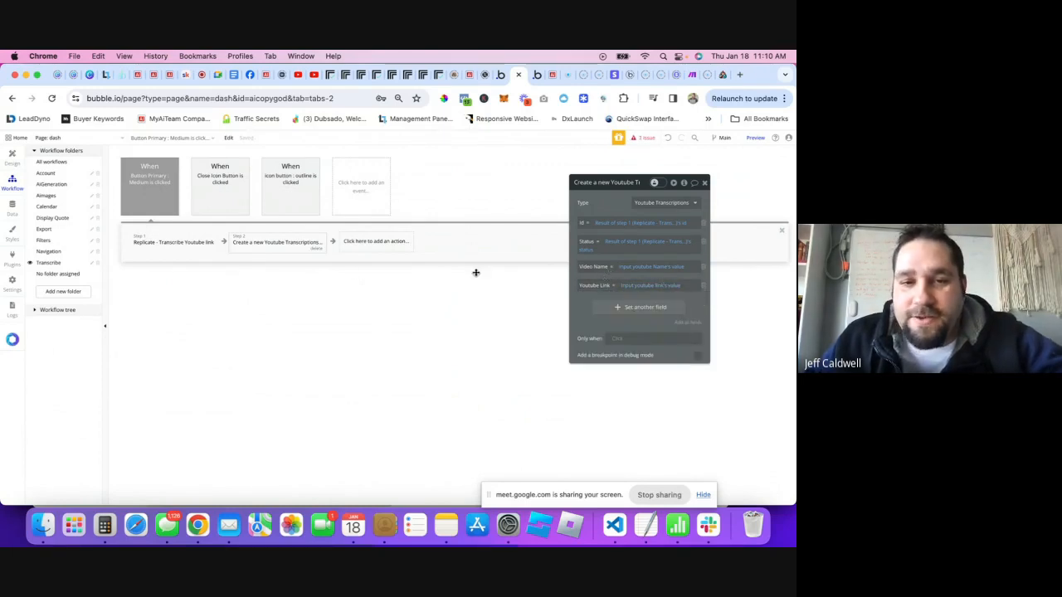
click(705, 183)
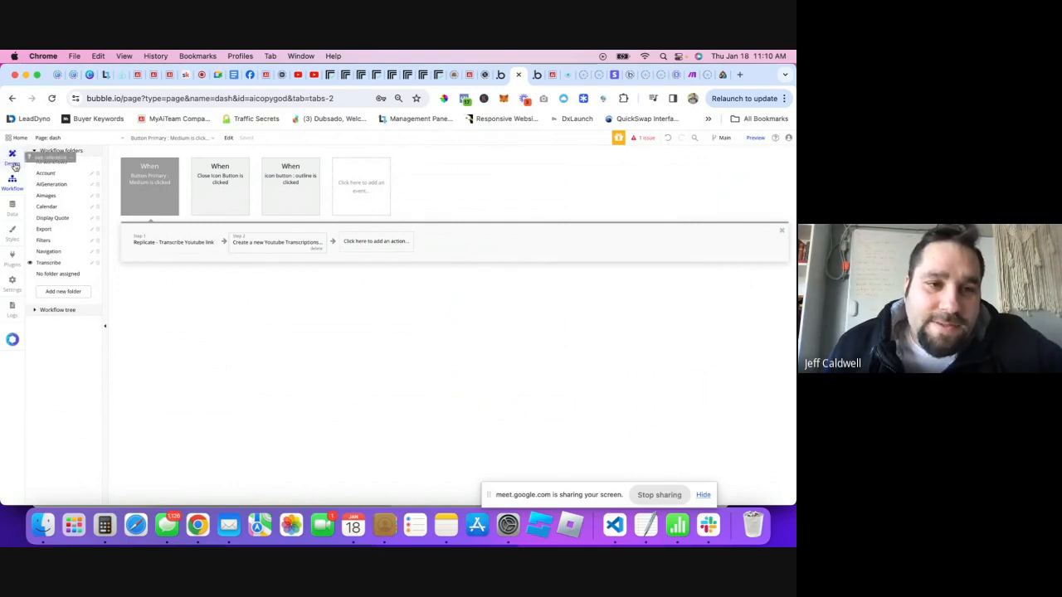
- Return to the page design and select the transcript group and the Choose an option dropdown
click(14, 163)
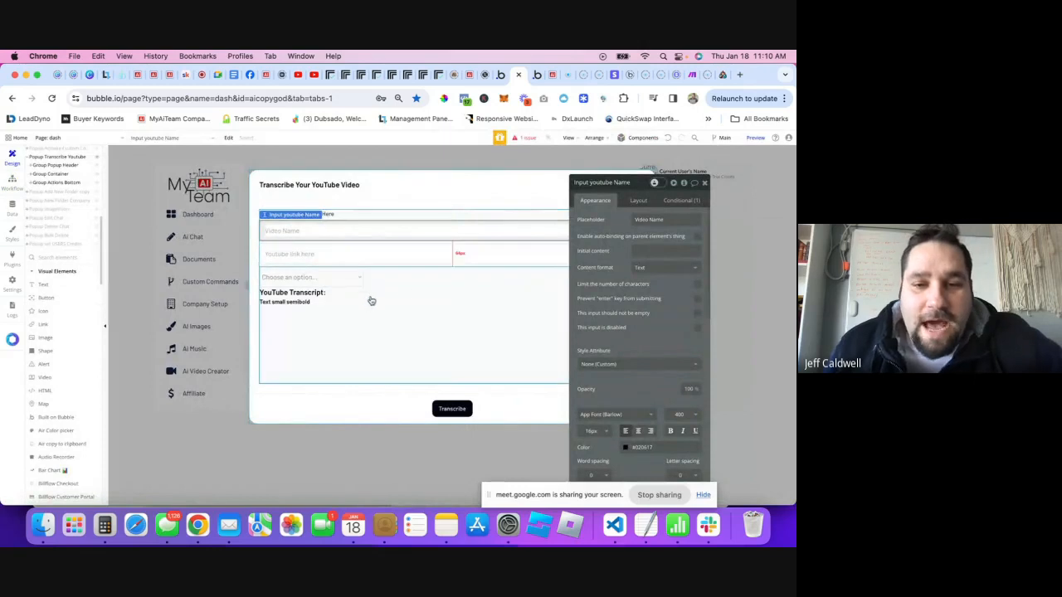
click(282, 304)
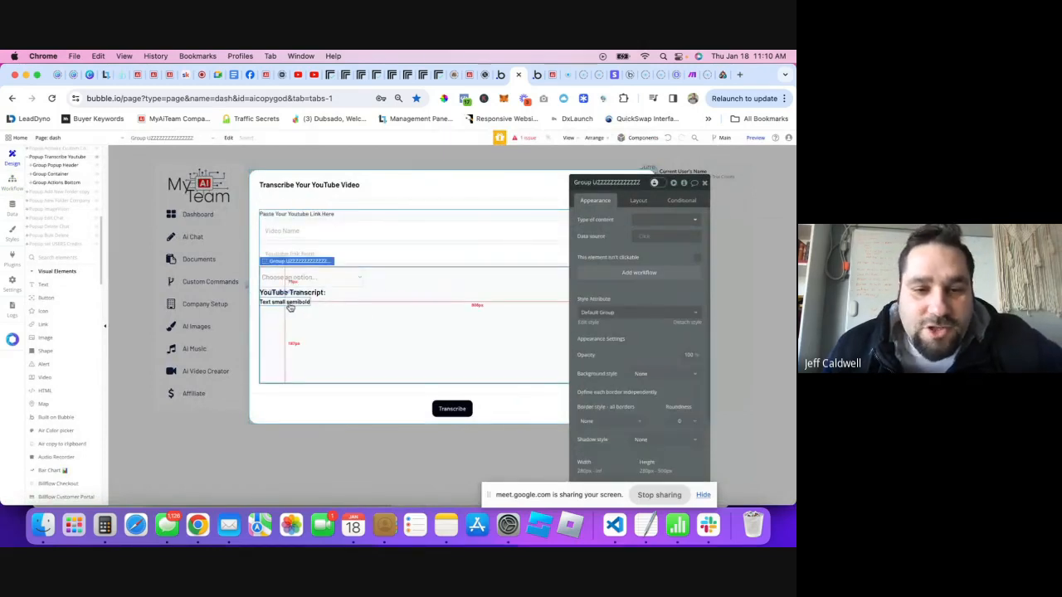
click(310, 278)
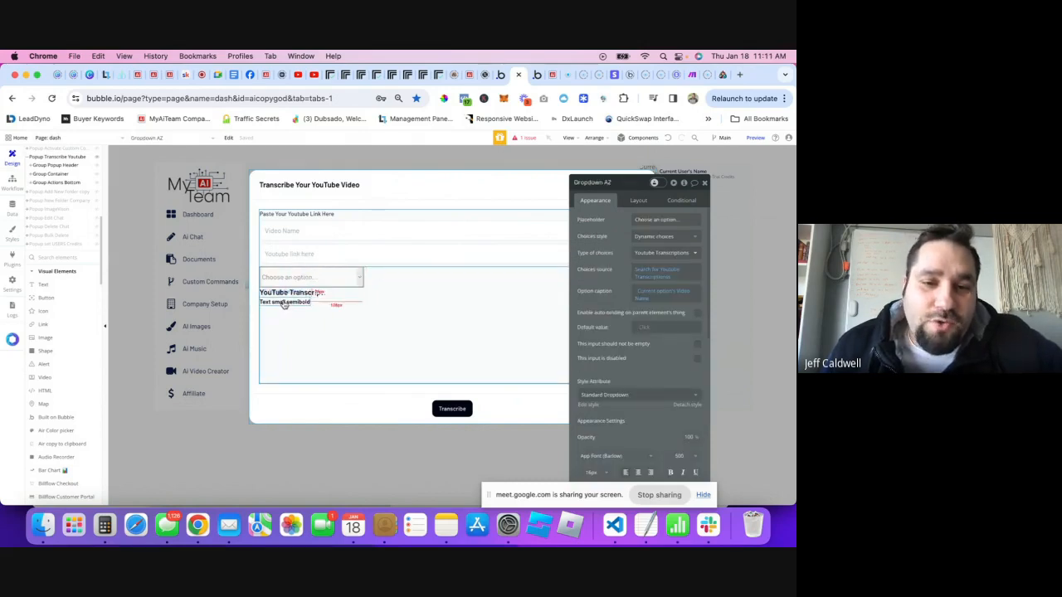
- Rename the Choose an option dropdown to Dropdown Youtube Video
click(300, 294)
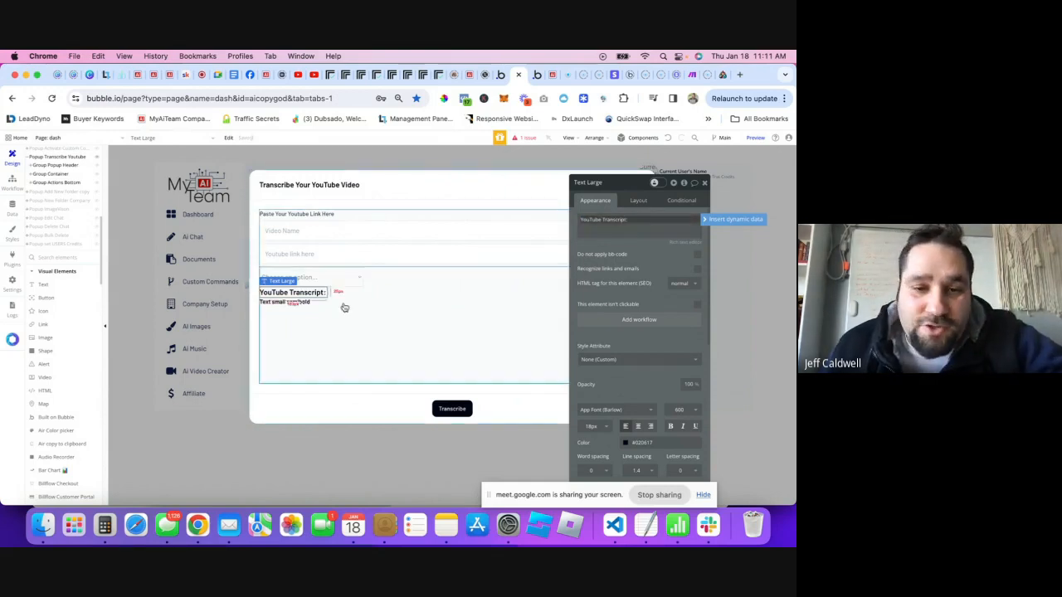
click(706, 223)
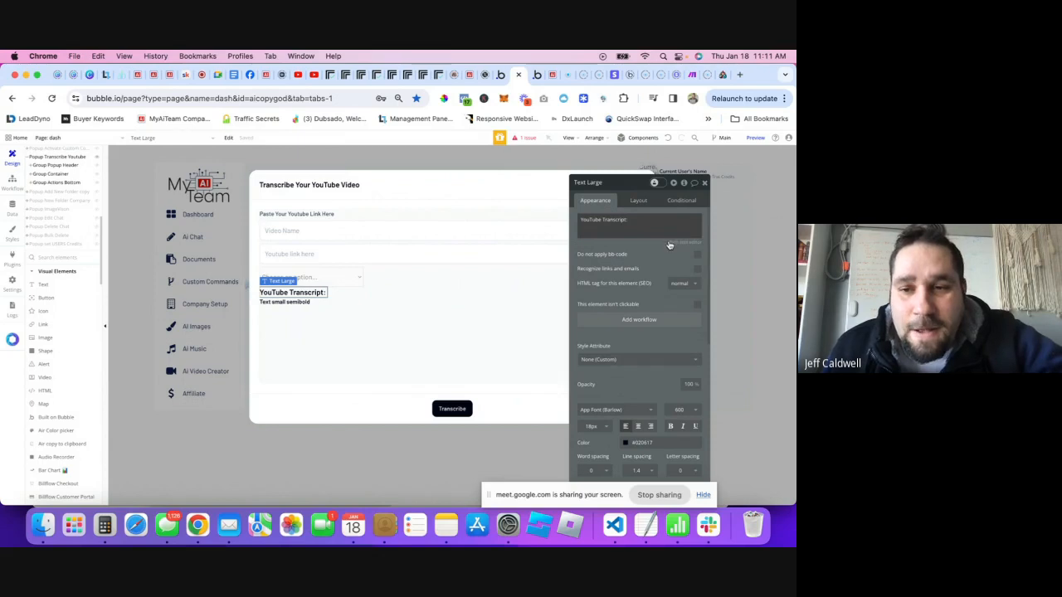
click(685, 243)
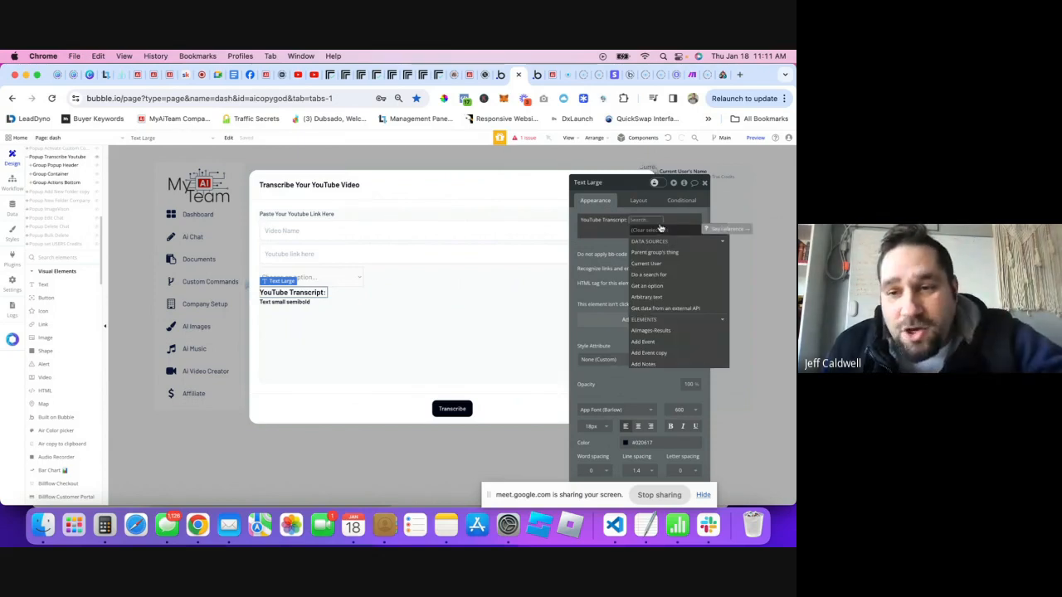
click(339, 281)
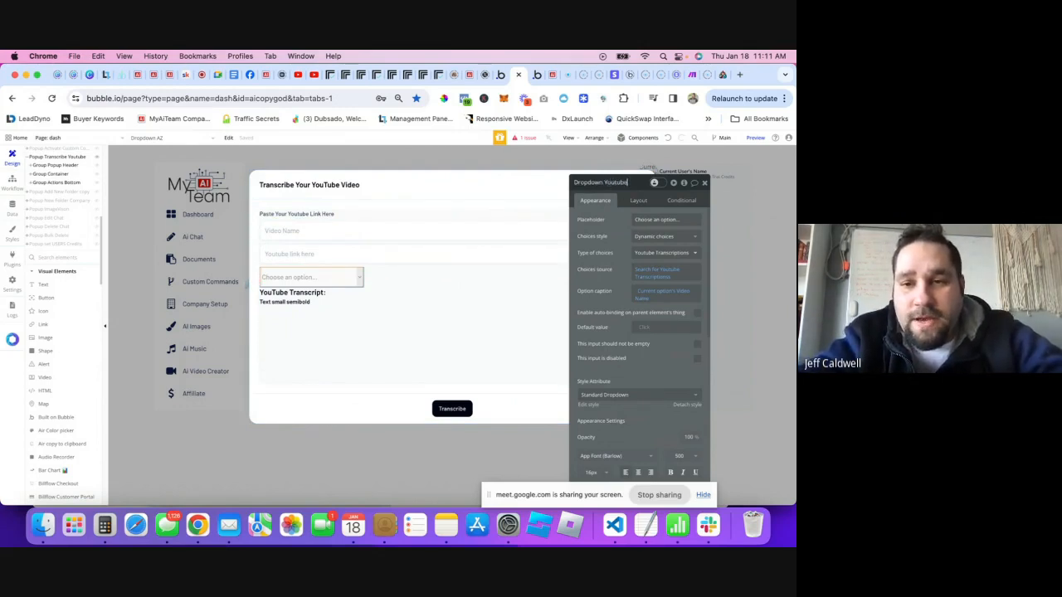
text(ideo)
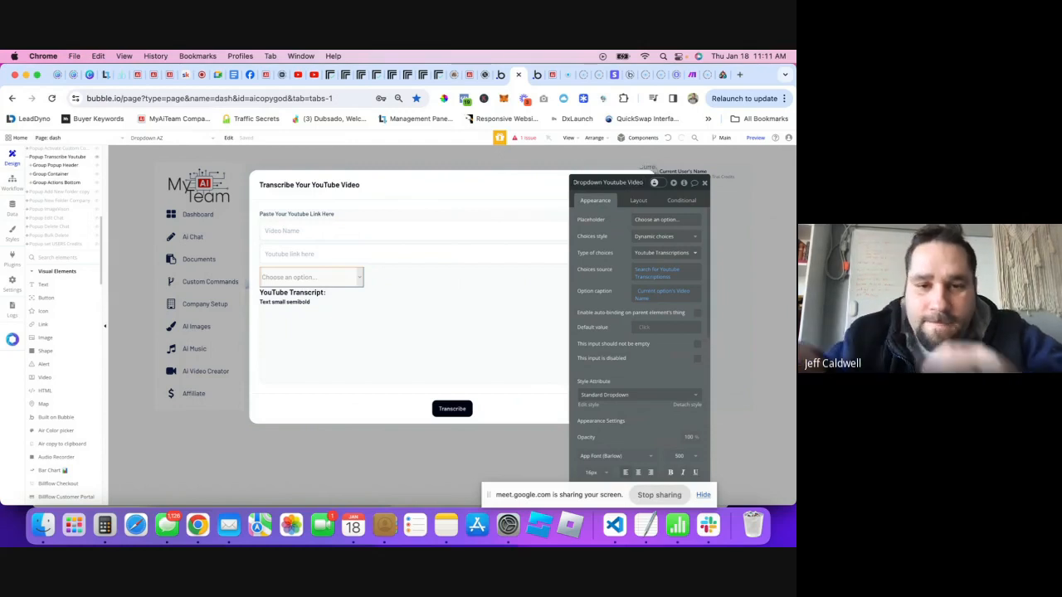
- Append Dropdown Youtube Video's value's Status to the YouTube Transcript heading
click(323, 301)
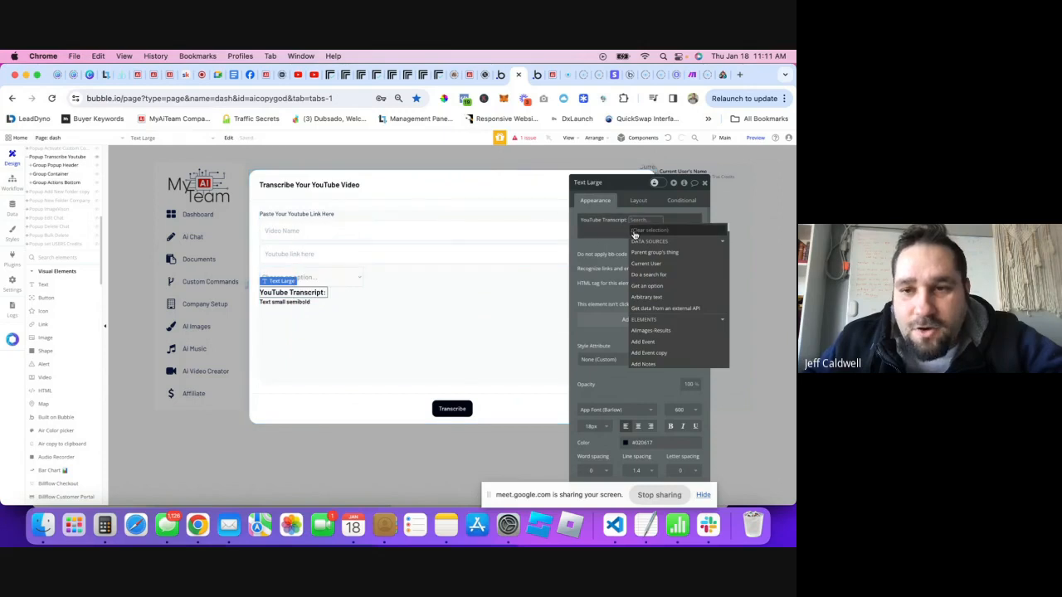
text(tra)
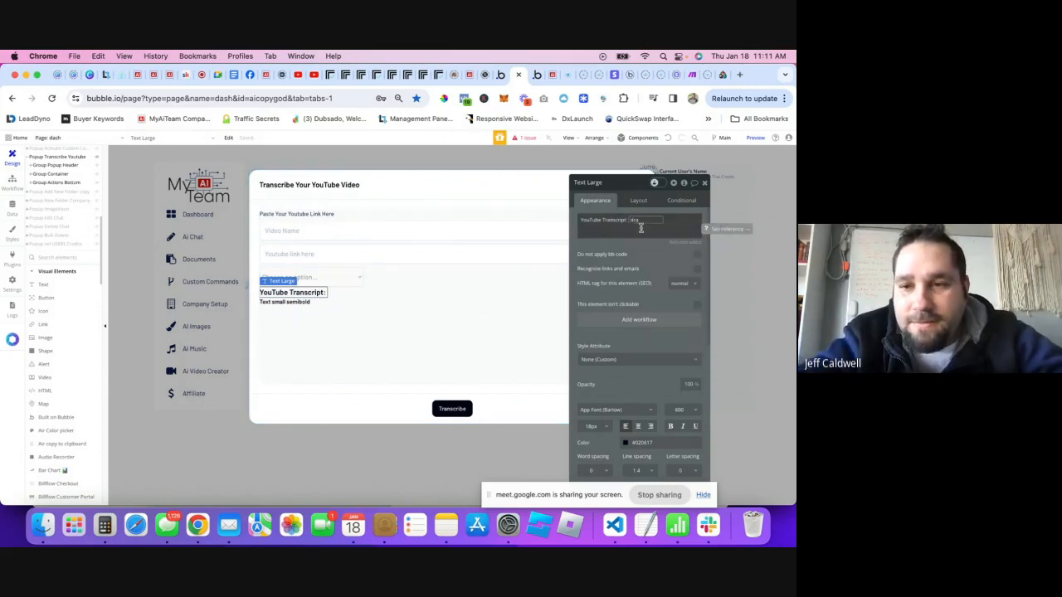
key(BackSpace)
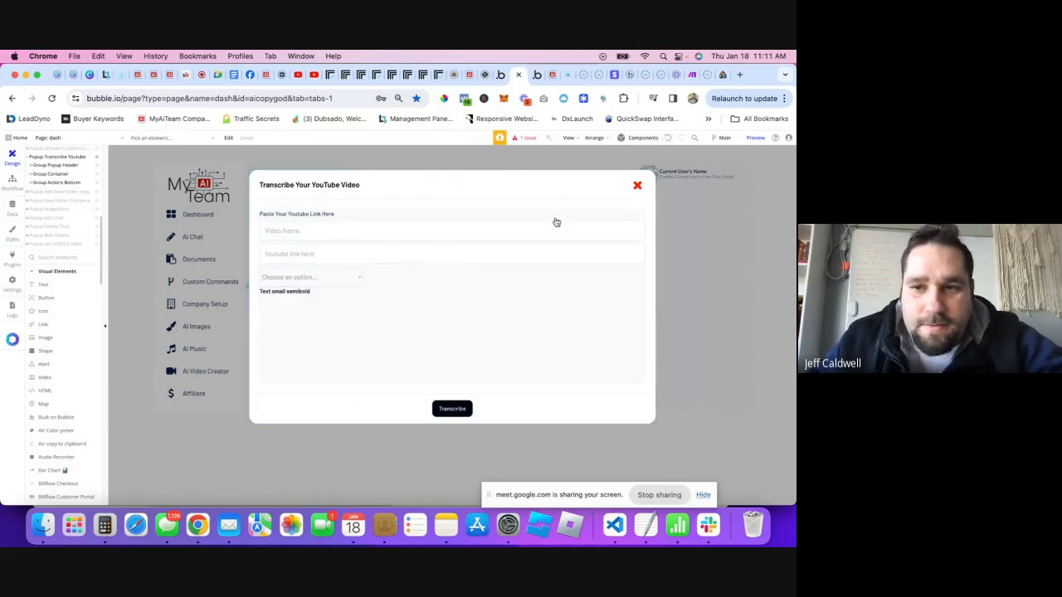
key(super+z)
double_click(305, 294)
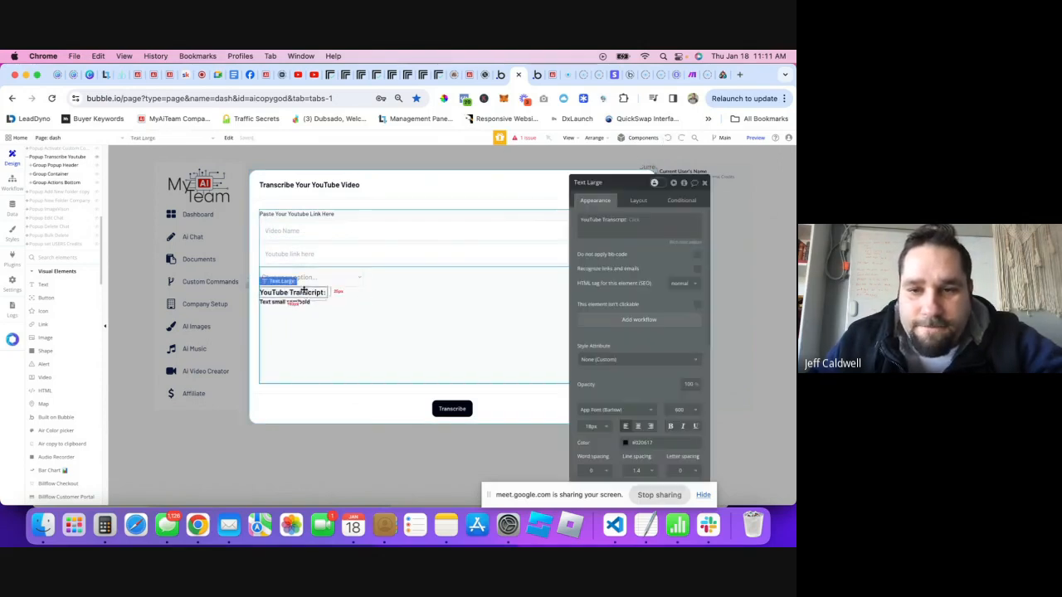
click(637, 221)
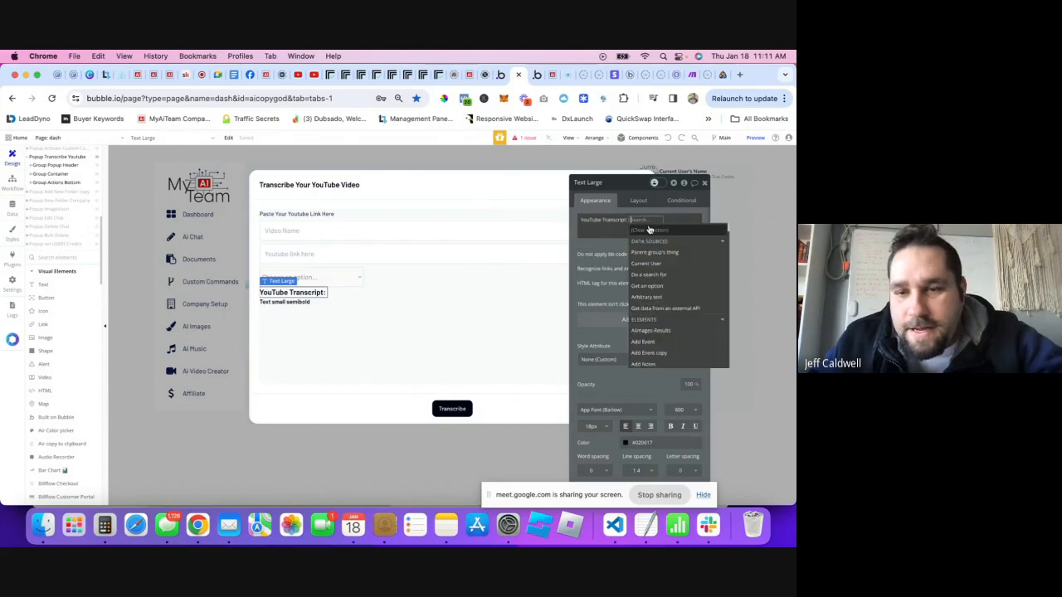
text(dropd)
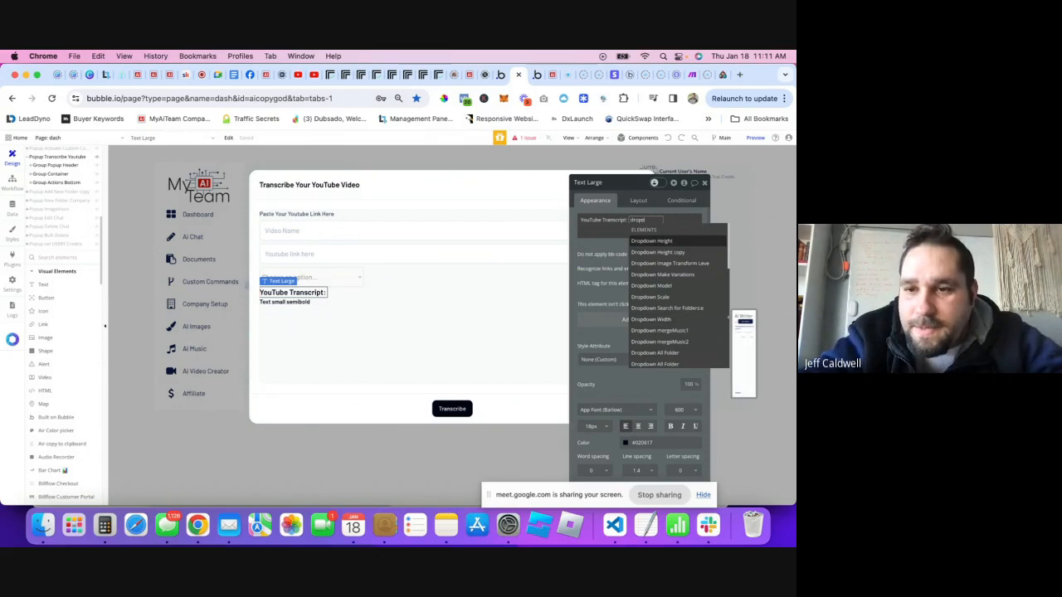
text(own y)
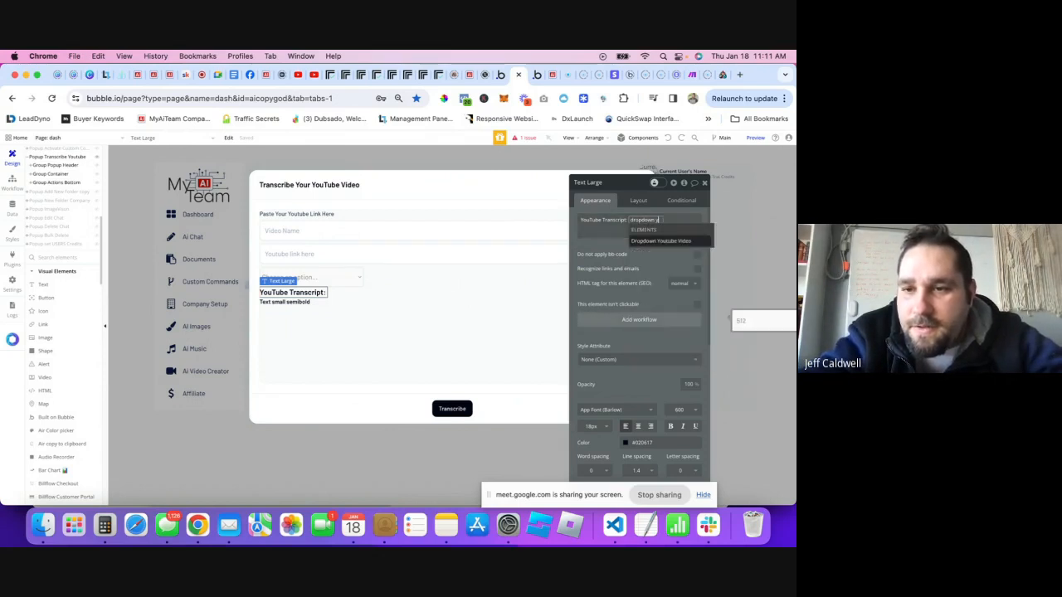
click(644, 242)
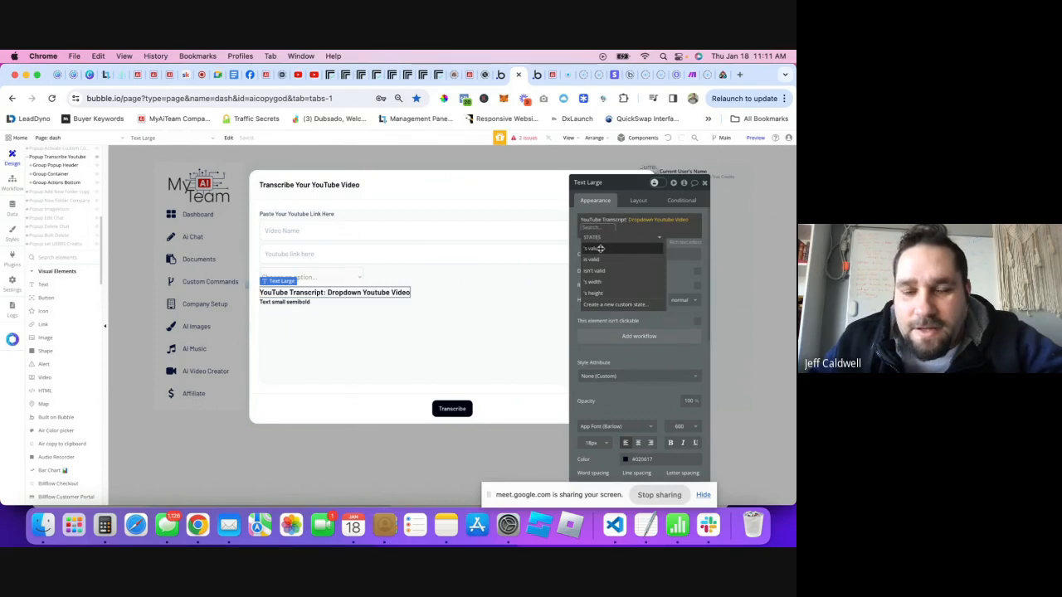
click(597, 248)
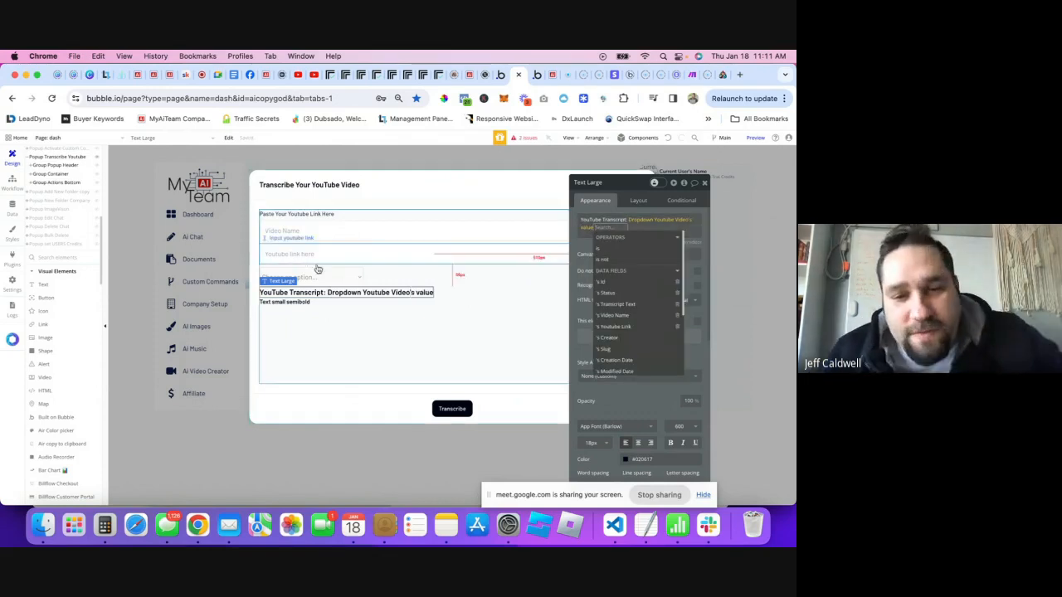
click(616, 294)
click(595, 249)
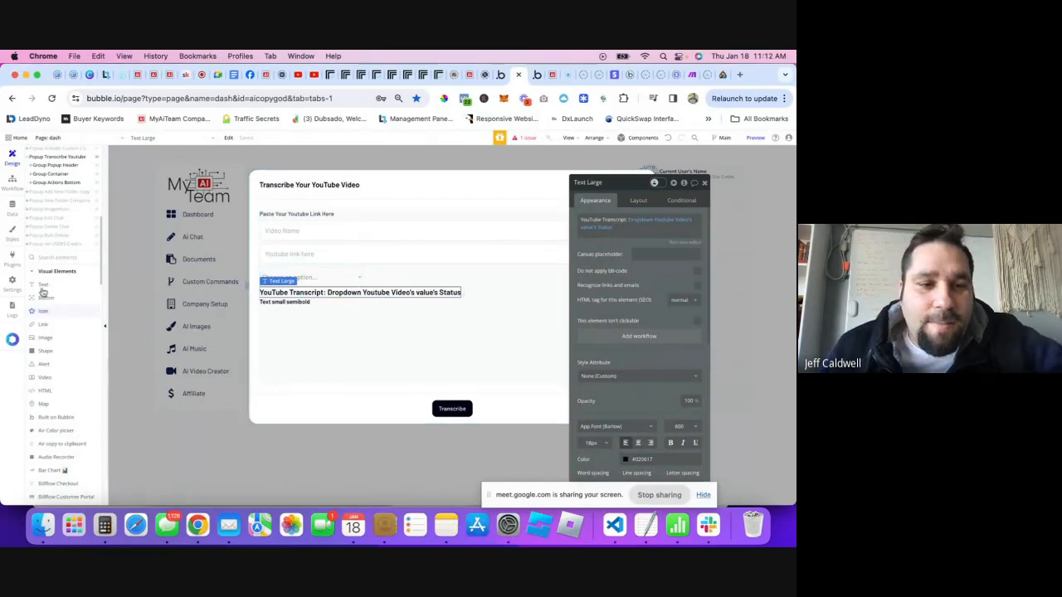
- Add an fa-spinner icon above the transcript heading and make it rotate
drag(42, 314, 266, 296)
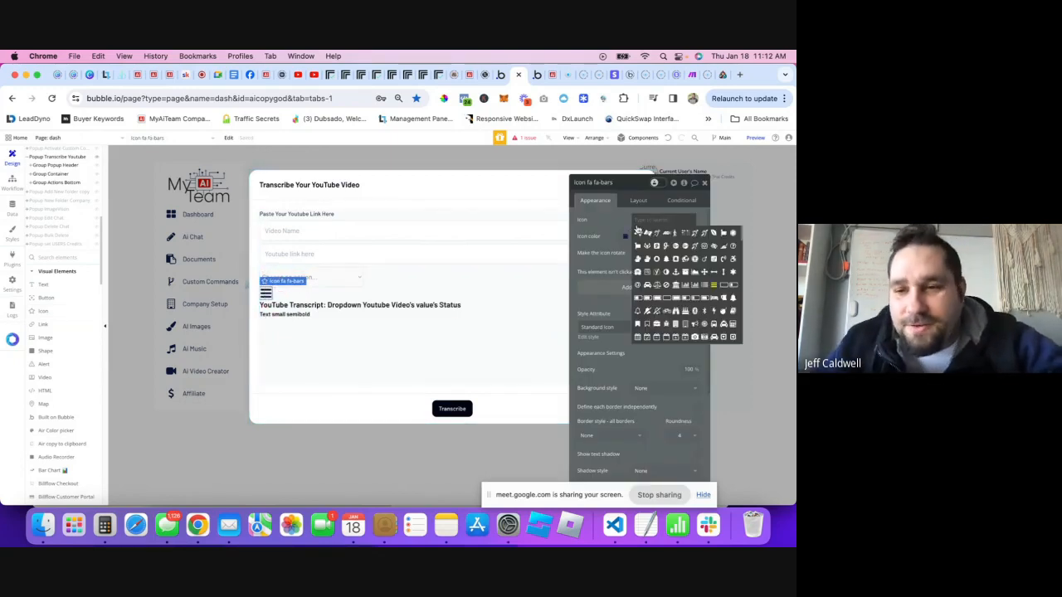
text(p)
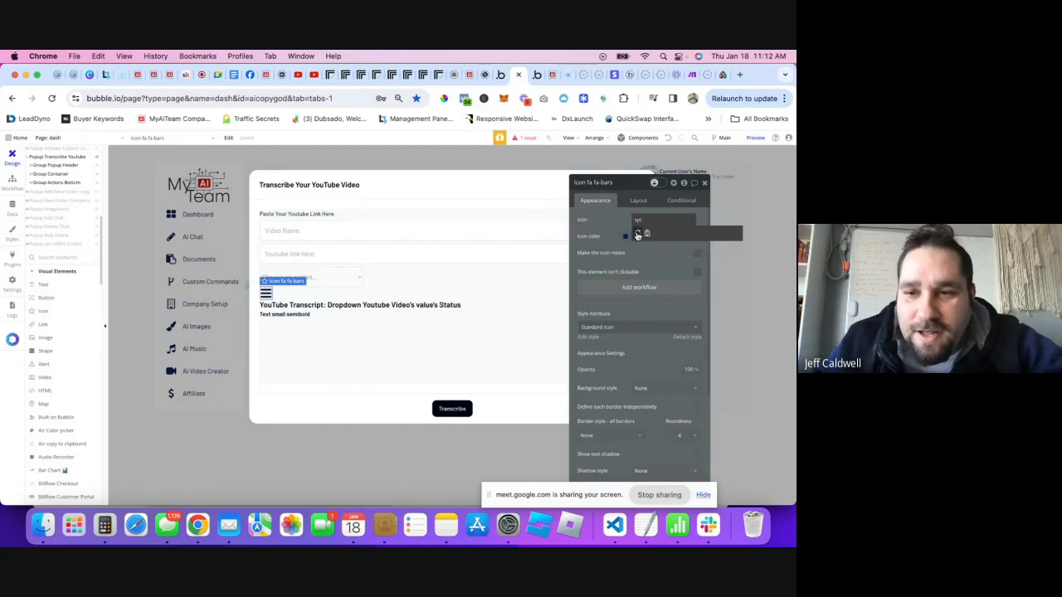
click(637, 233)
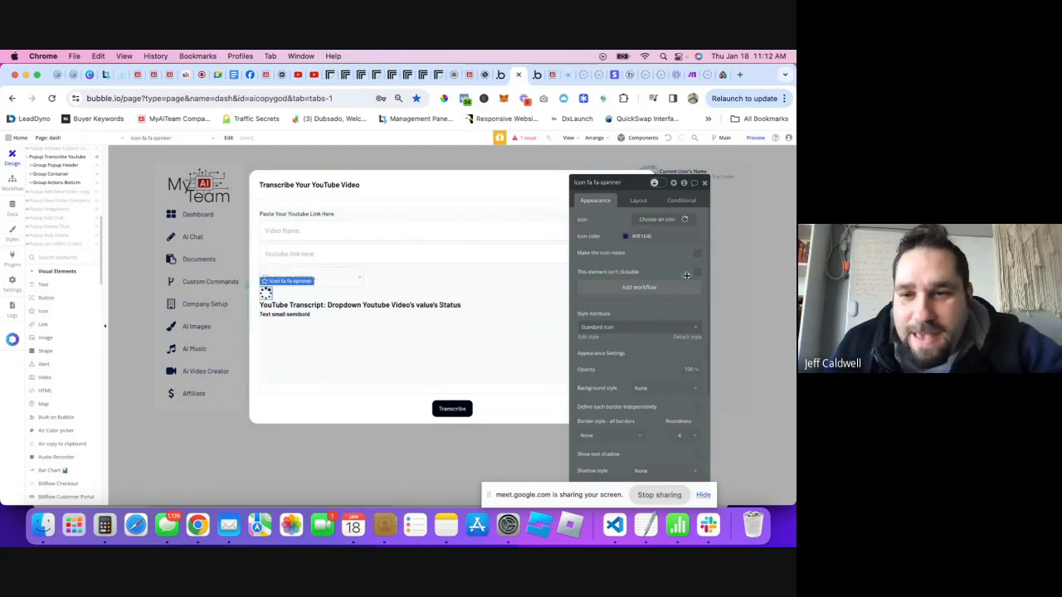
click(698, 254)
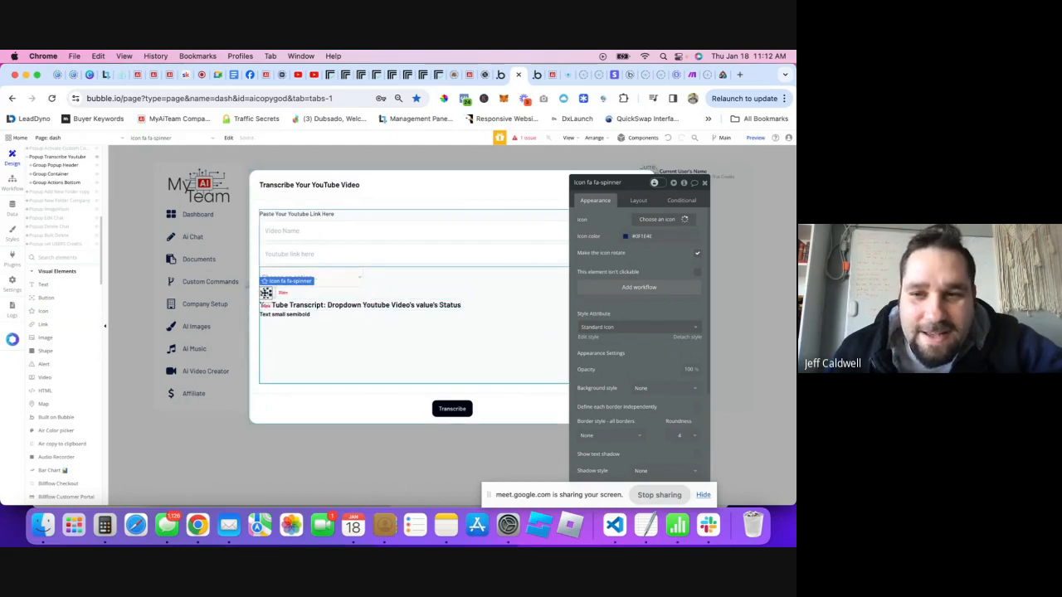
click(681, 200)
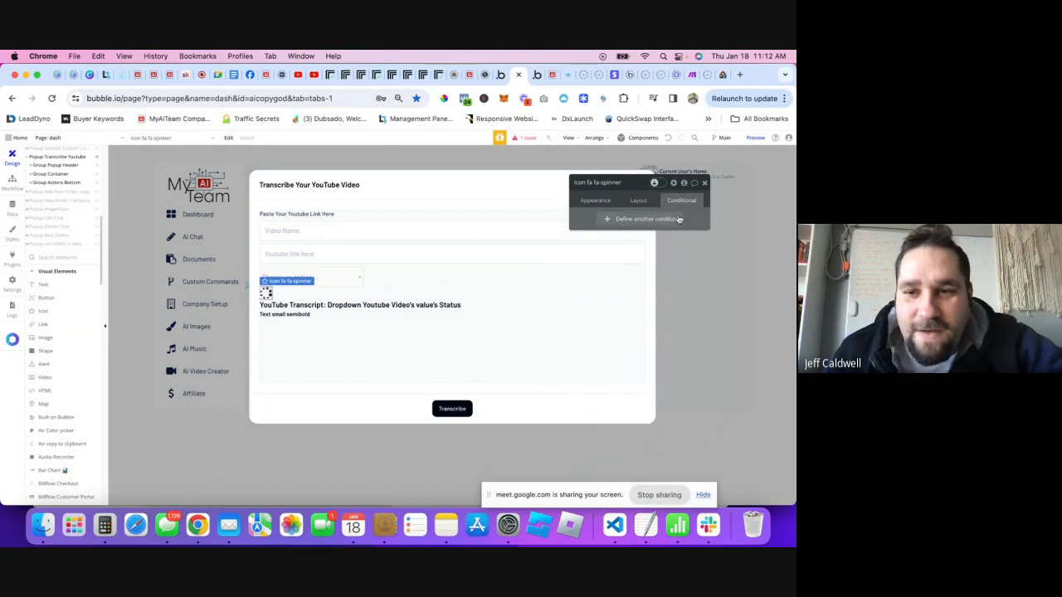
- Start a spinner condition: When Dropdown Youtube Video's value's Status is …
click(640, 220)
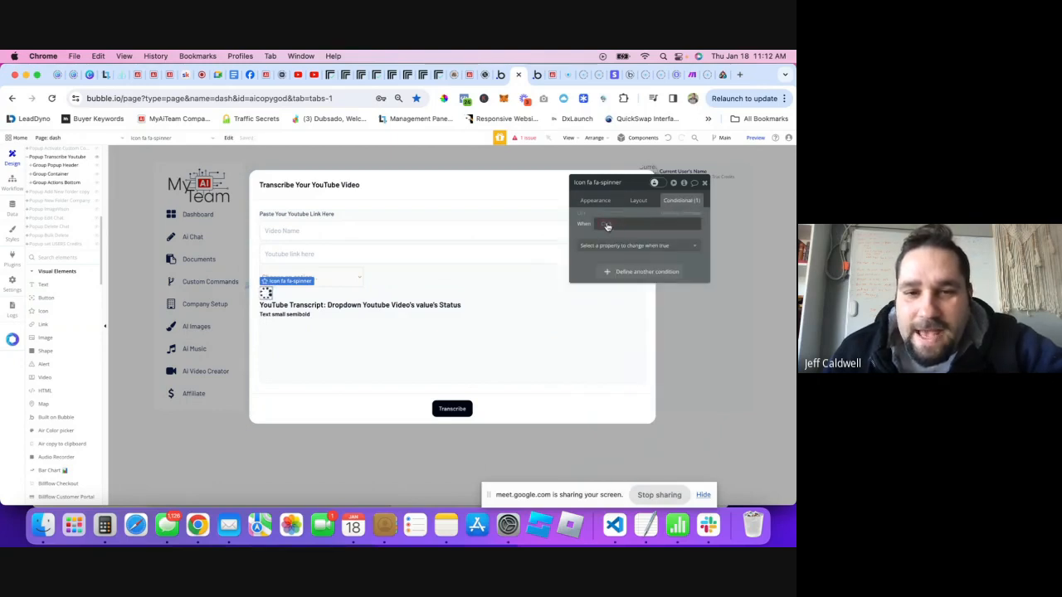
click(613, 226)
text(drop)
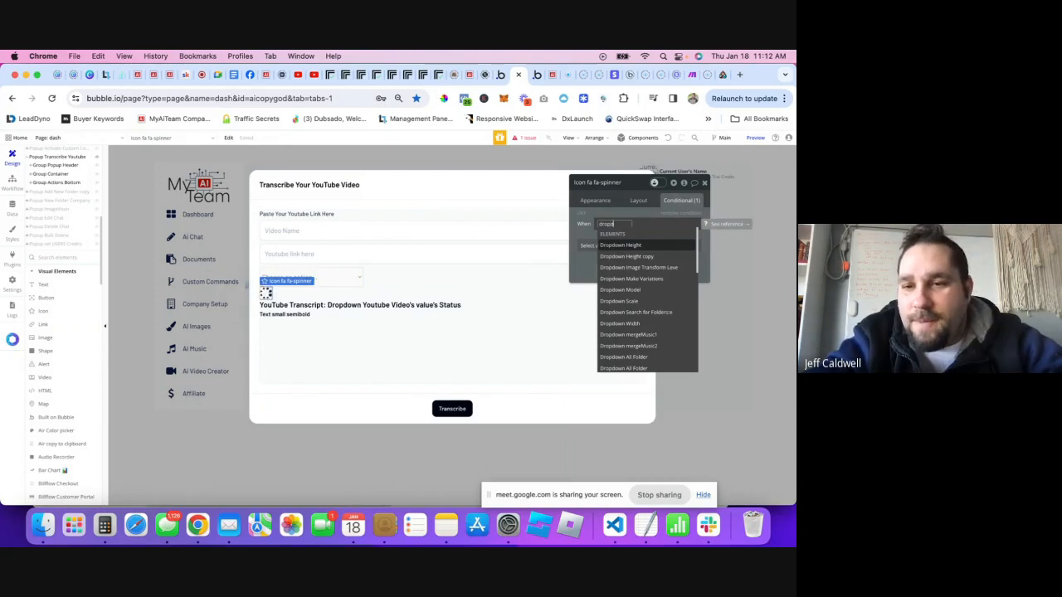
text(down yo)
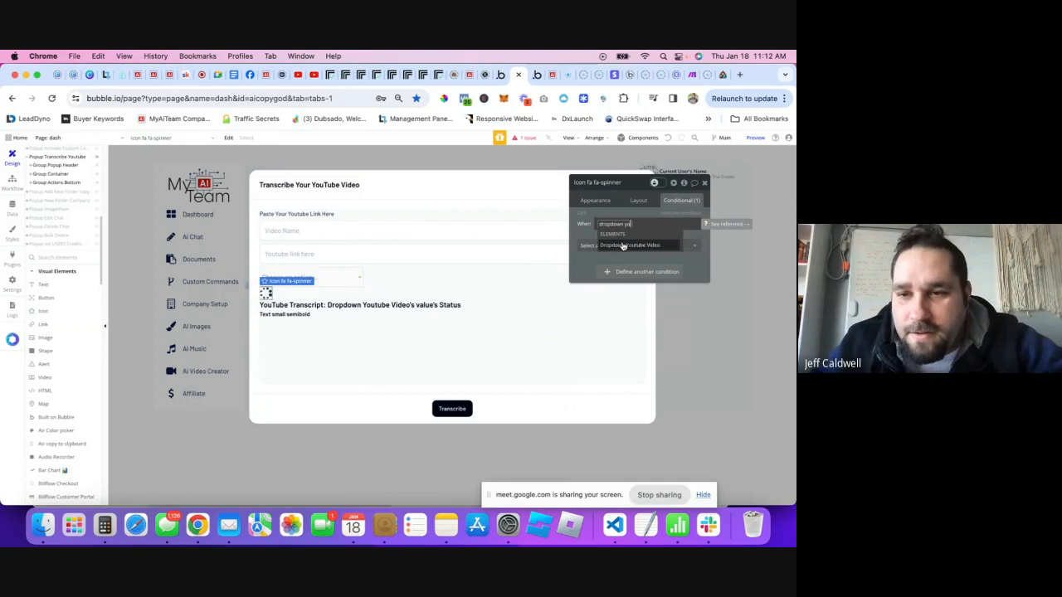
click(623, 246)
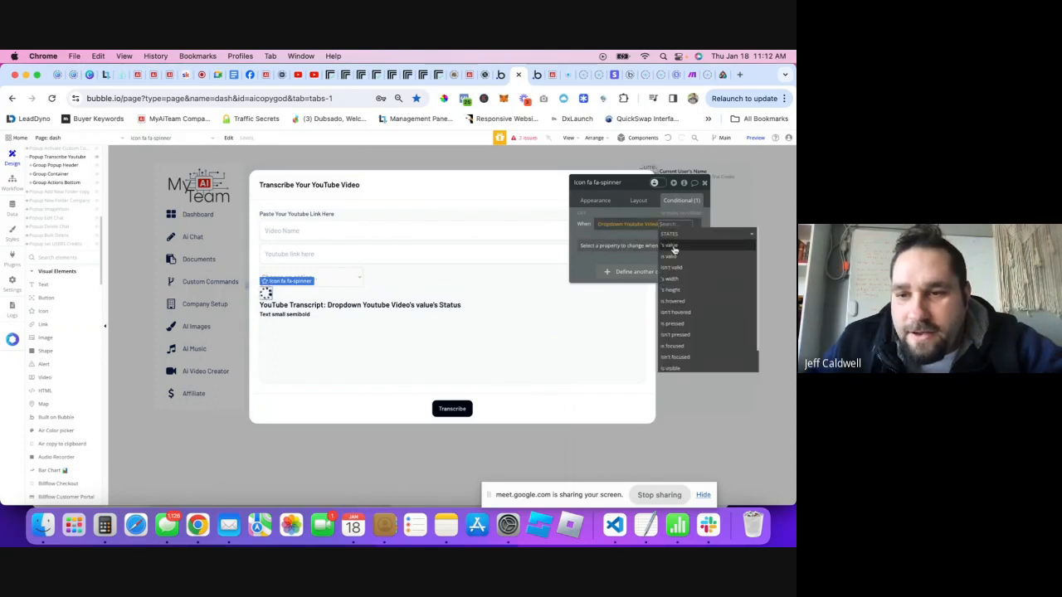
click(672, 247)
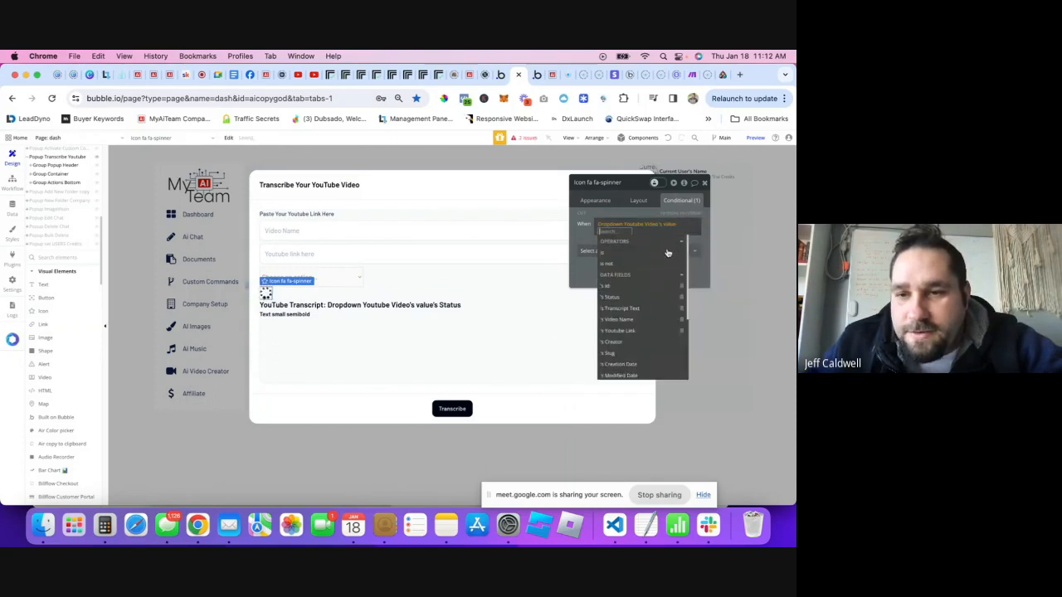
click(624, 300)
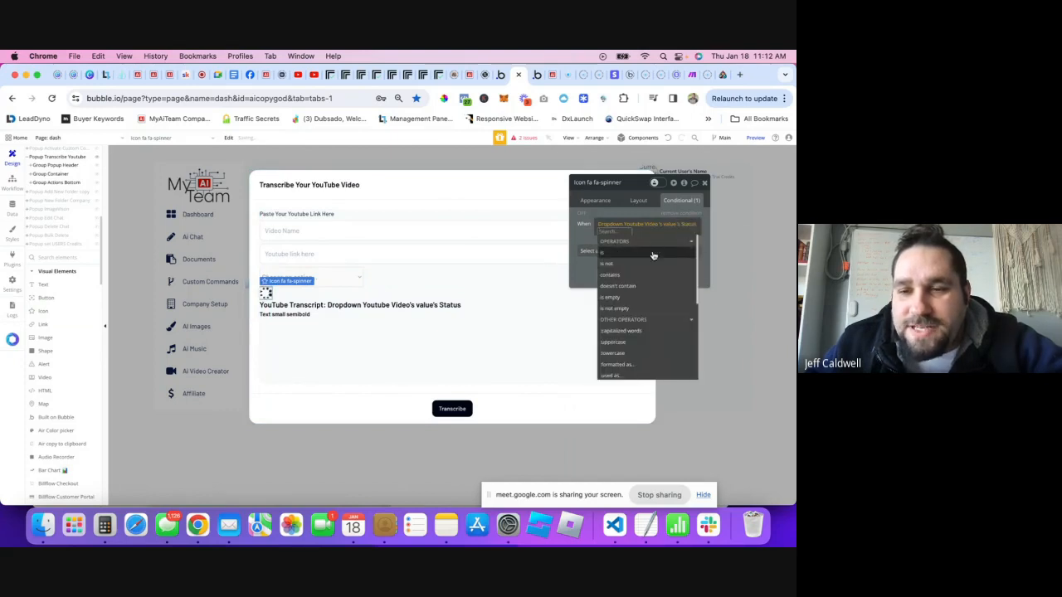
click(653, 253)
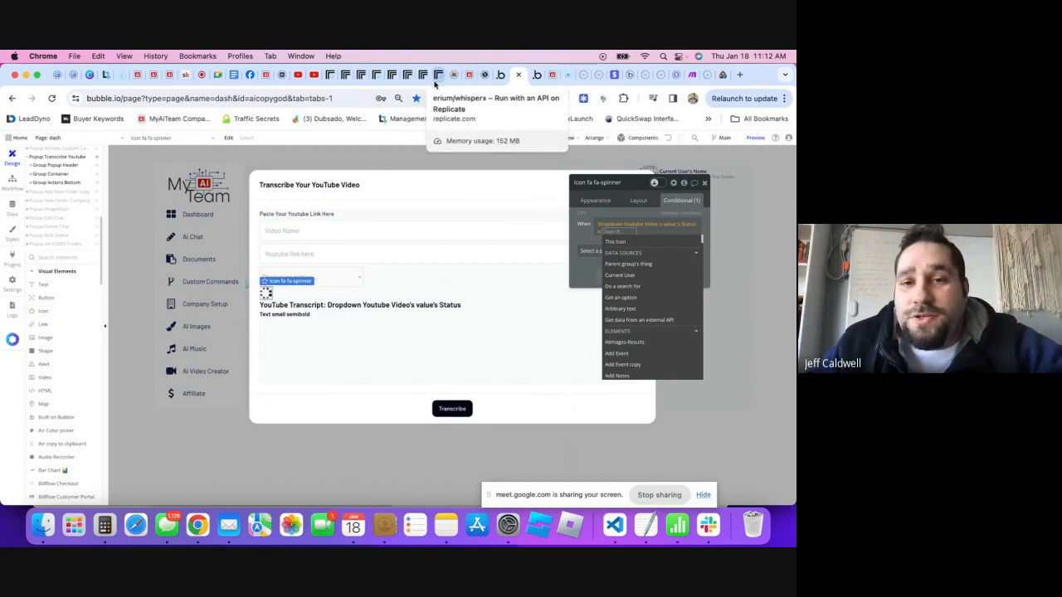
click(337, 79)
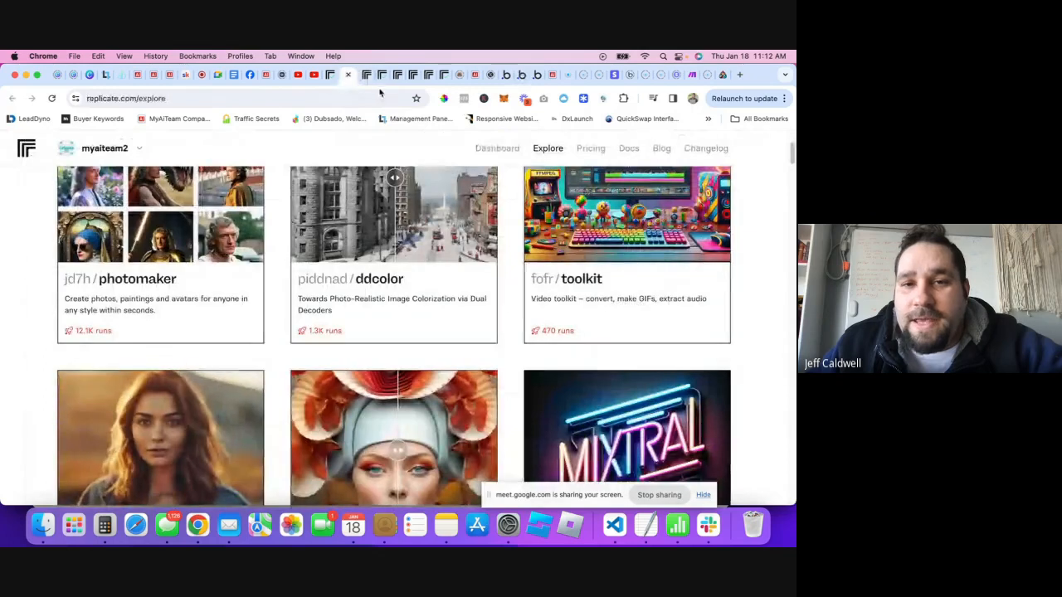
click(332, 78)
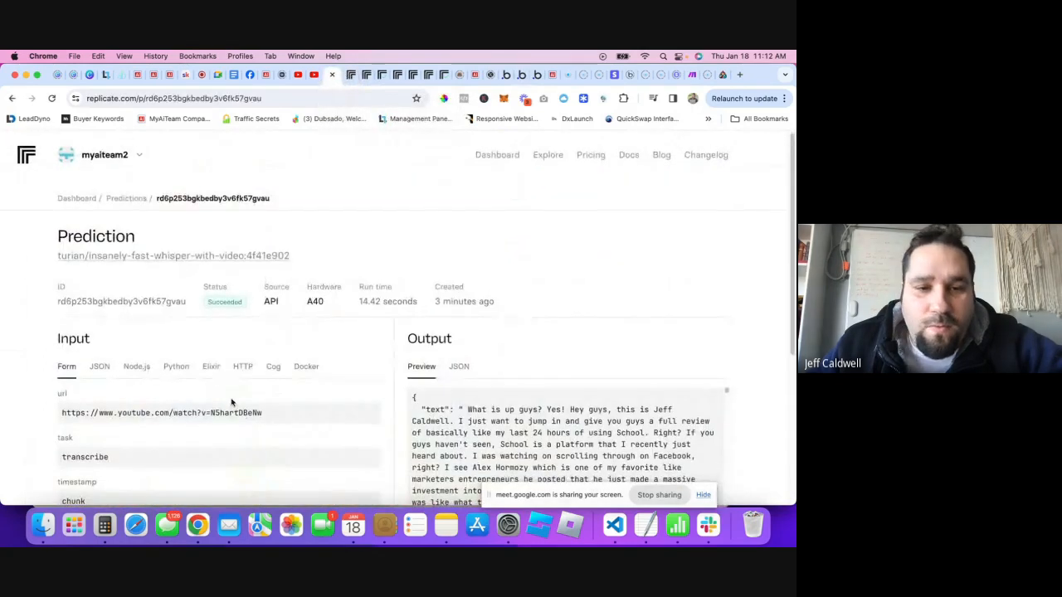
scroll(220, 307, down, 1)
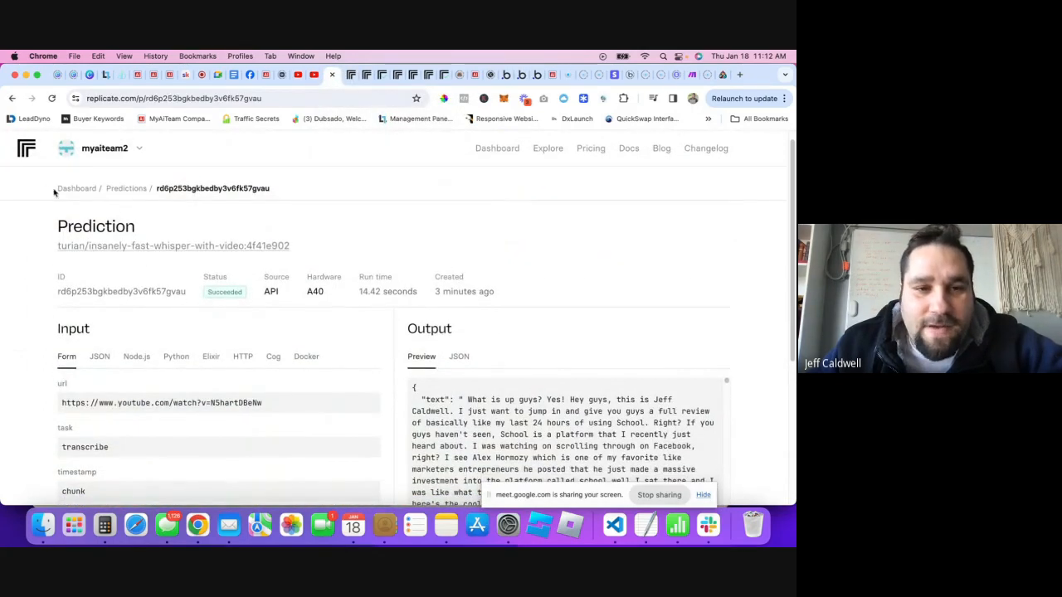
scroll(209, 284, down, 5)
scroll(308, 384, up, 5)
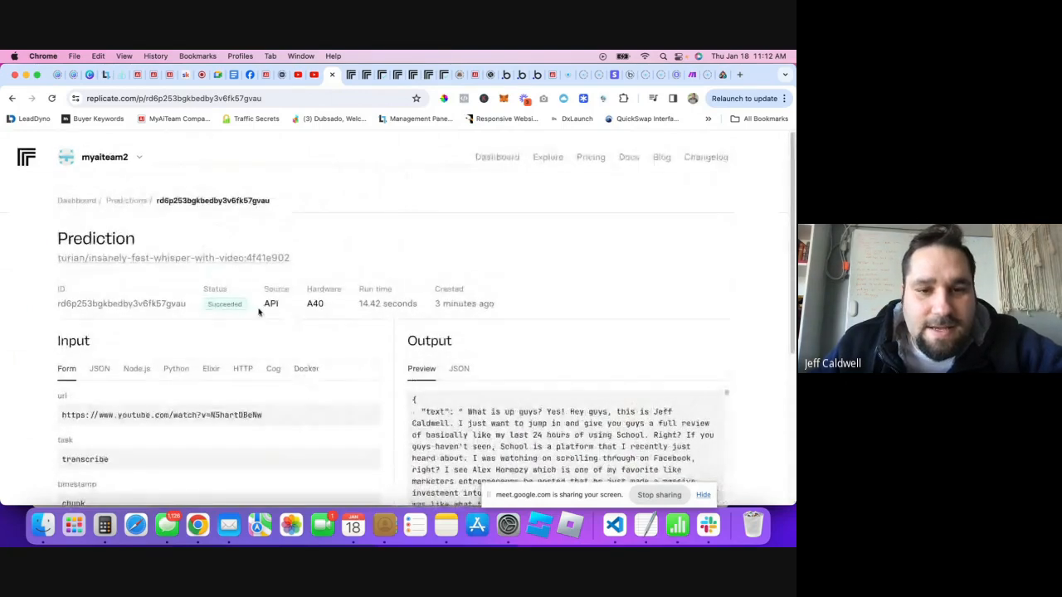
double_click(230, 305)
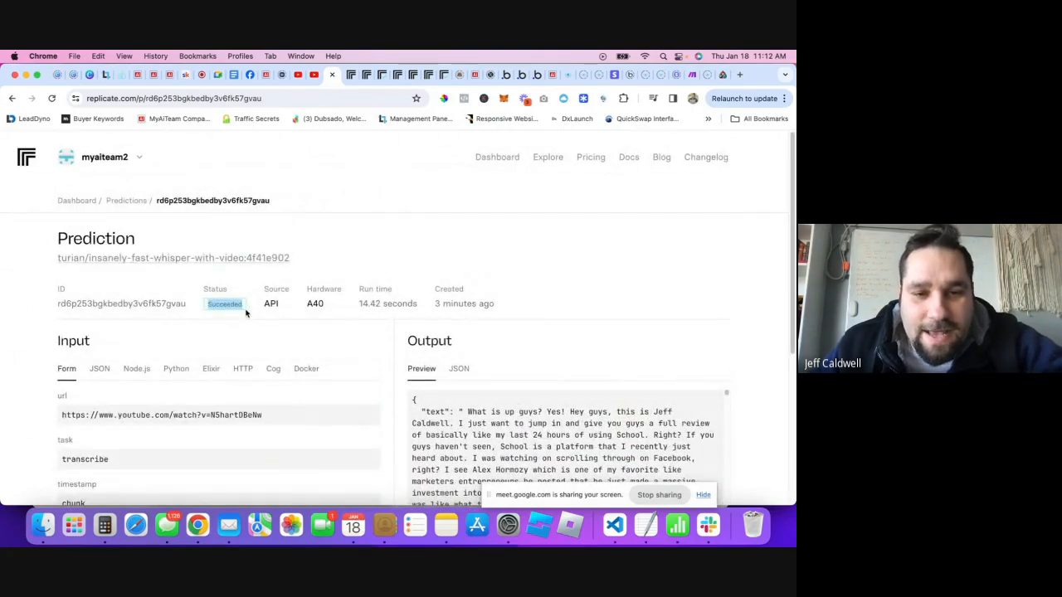
click(223, 293)
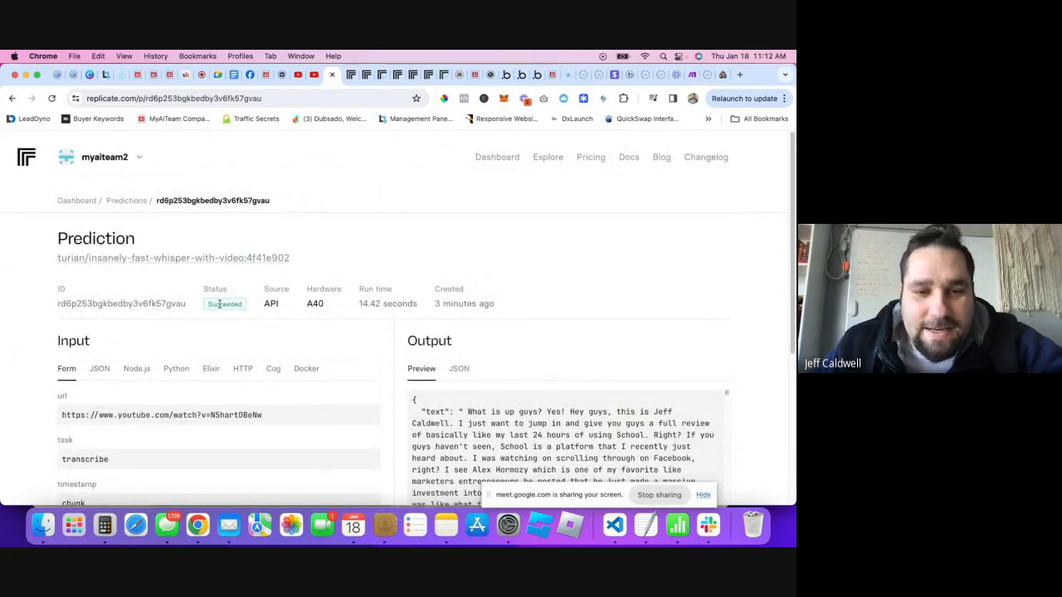
double_click(220, 305)
key(super+c)
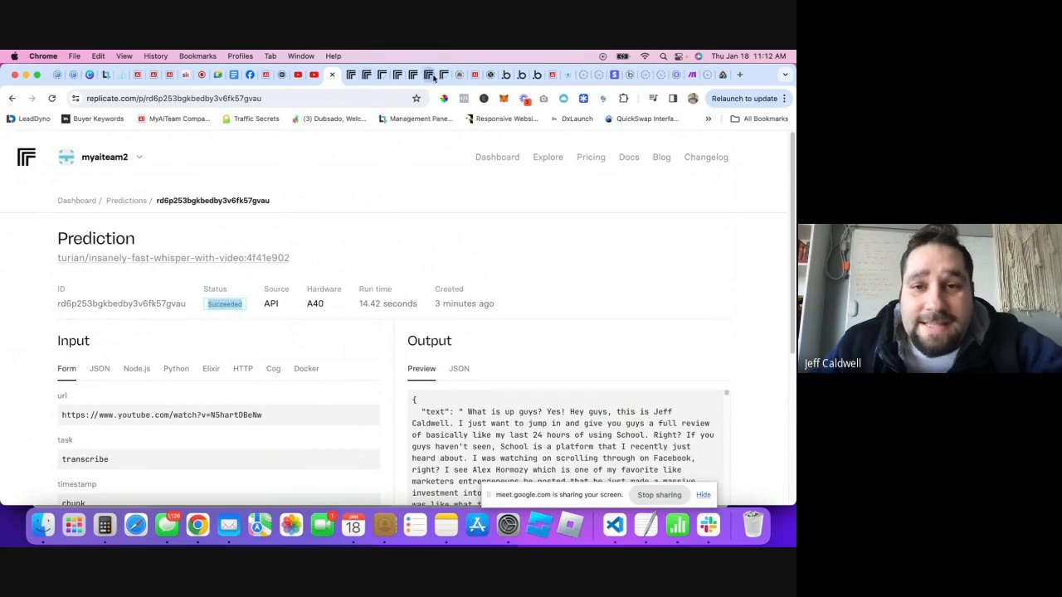
click(533, 79)
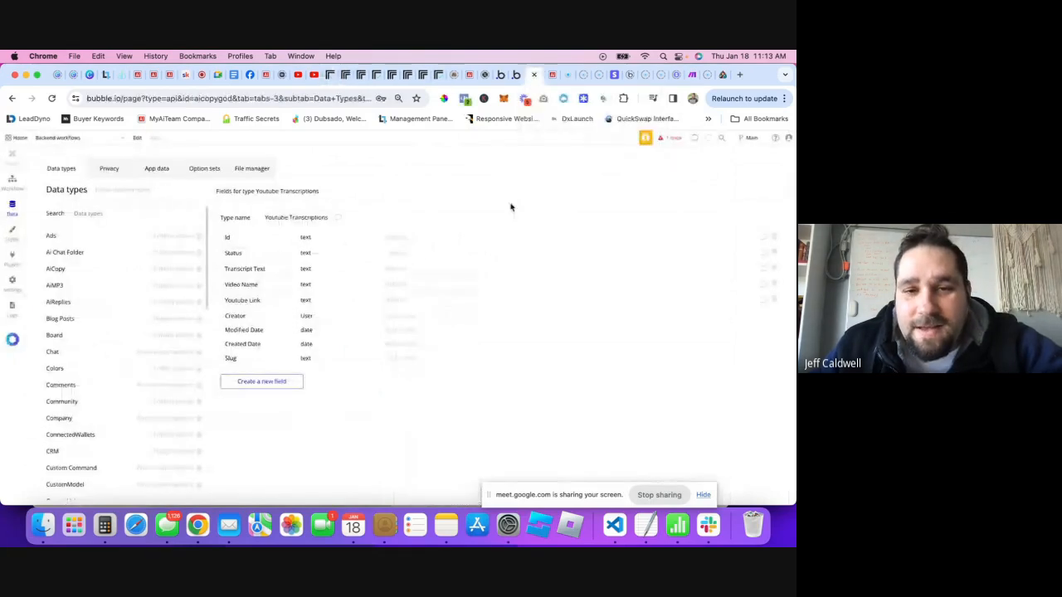
click(510, 75)
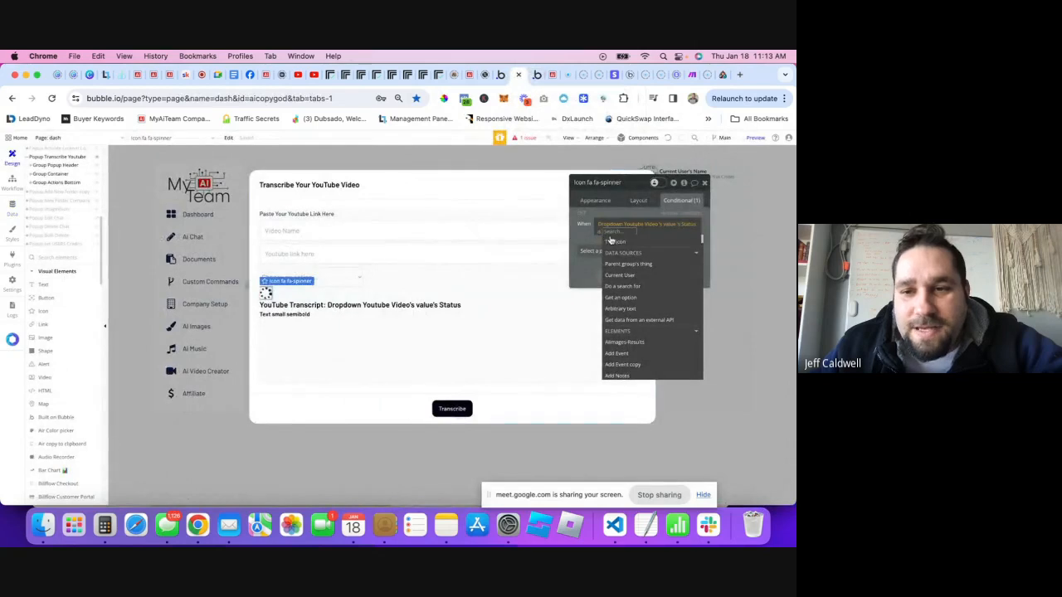
- Make the condition Status is not Succeeded and have it make the spinner visible
key(super+v)
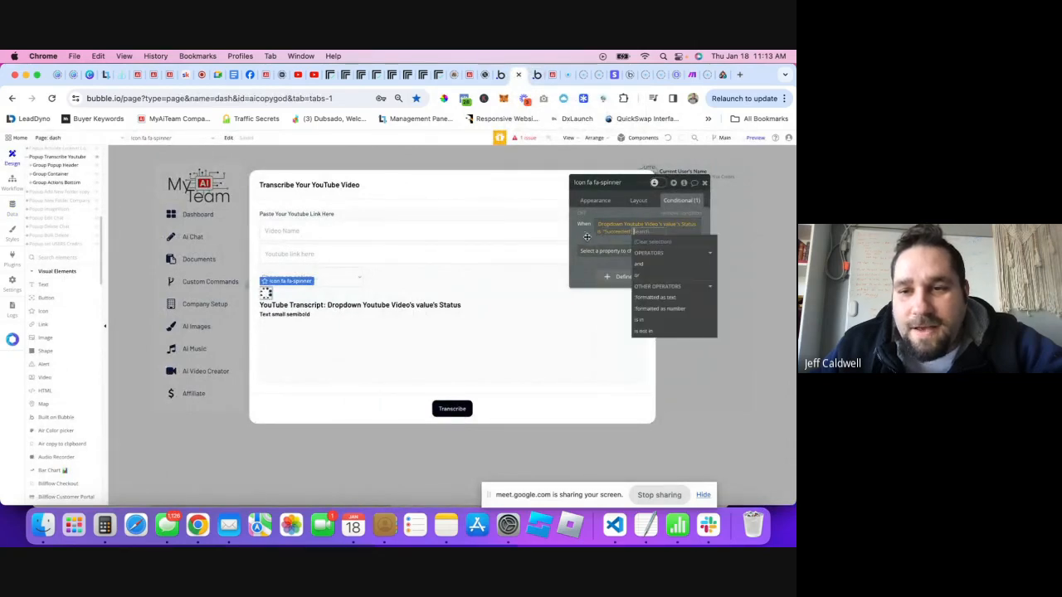
click(628, 249)
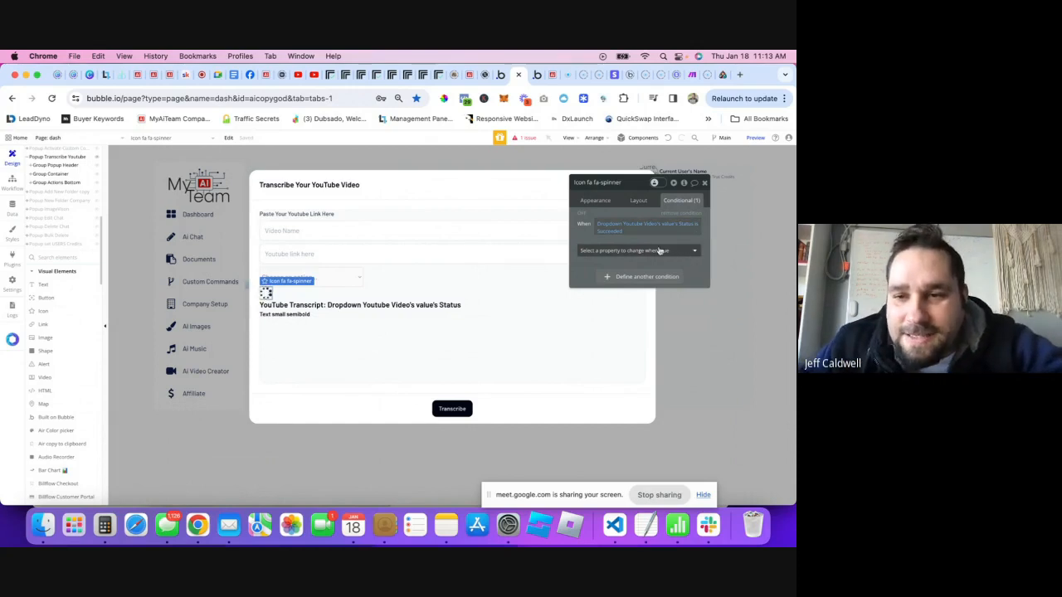
click(660, 251)
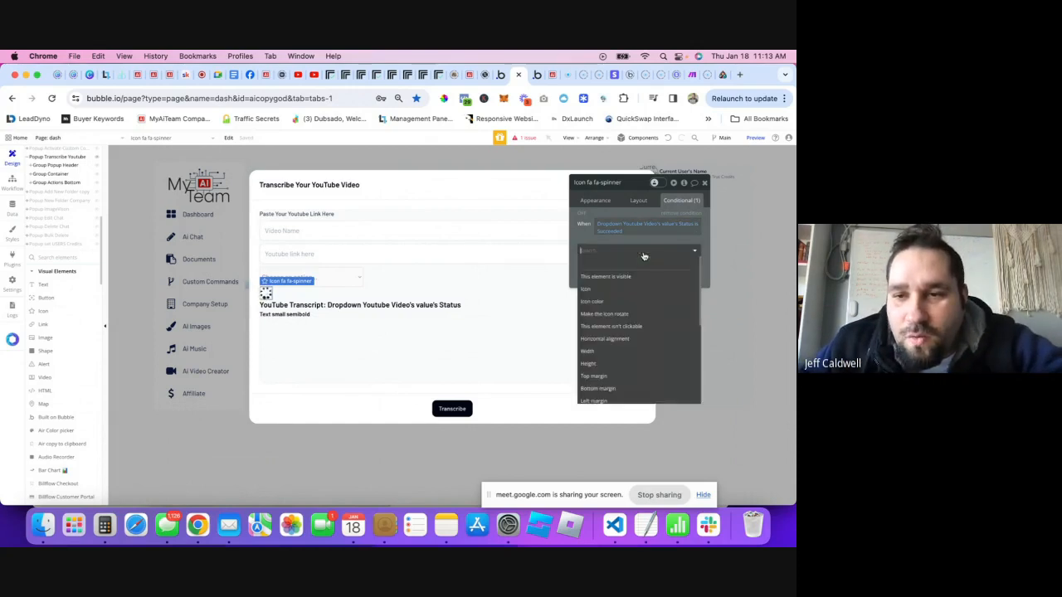
click(693, 226)
click(588, 244)
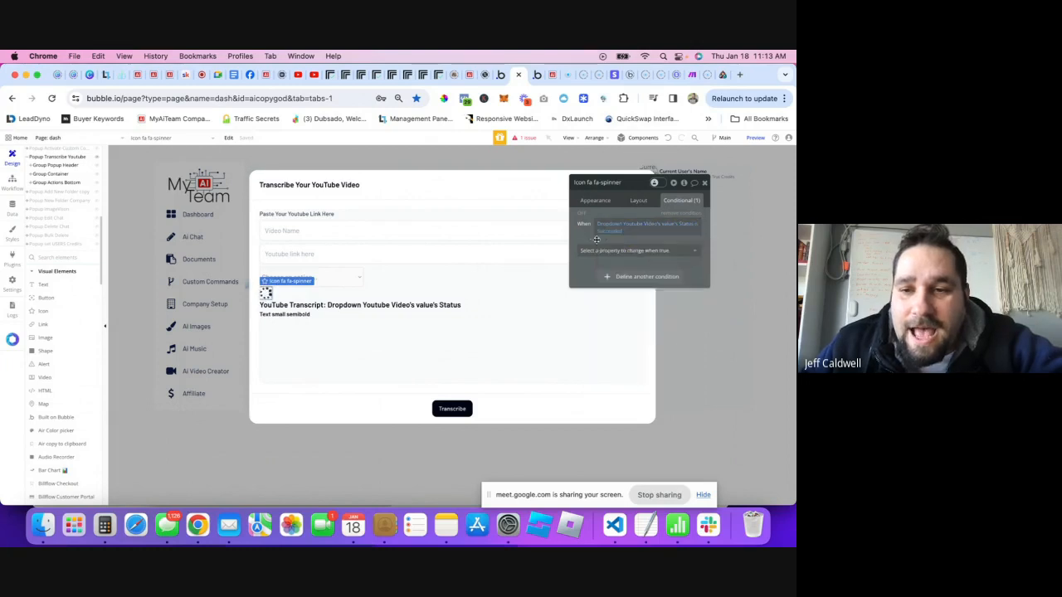
click(619, 250)
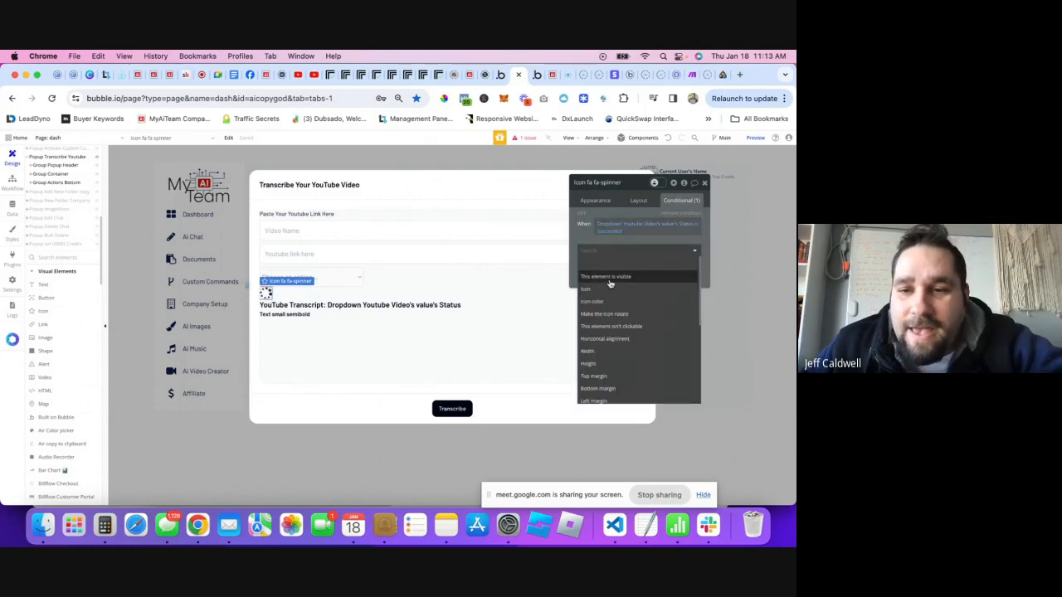
click(618, 278)
click(690, 251)
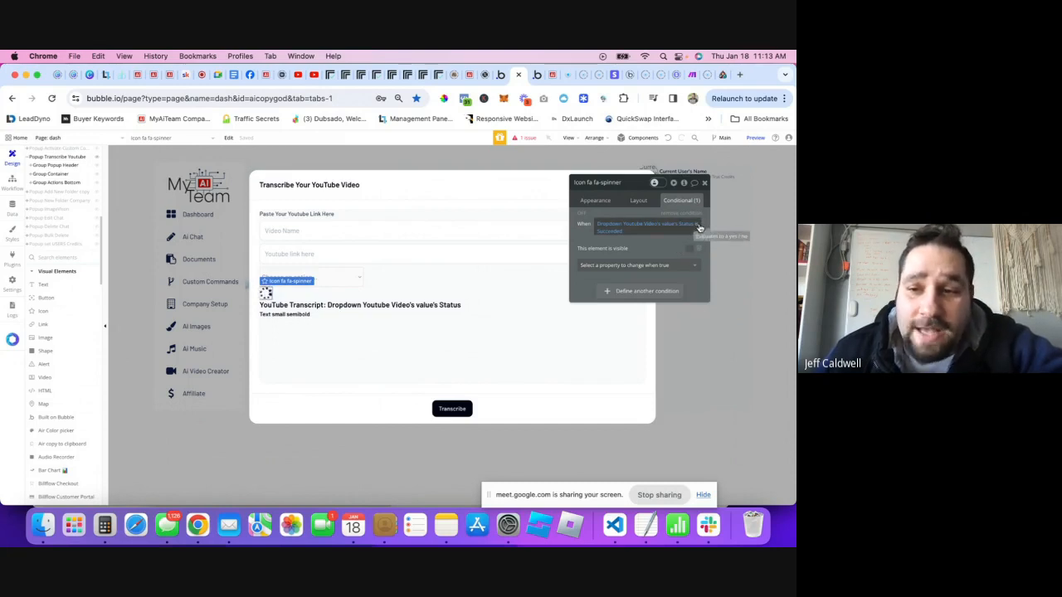
click(700, 228)
click(682, 259)
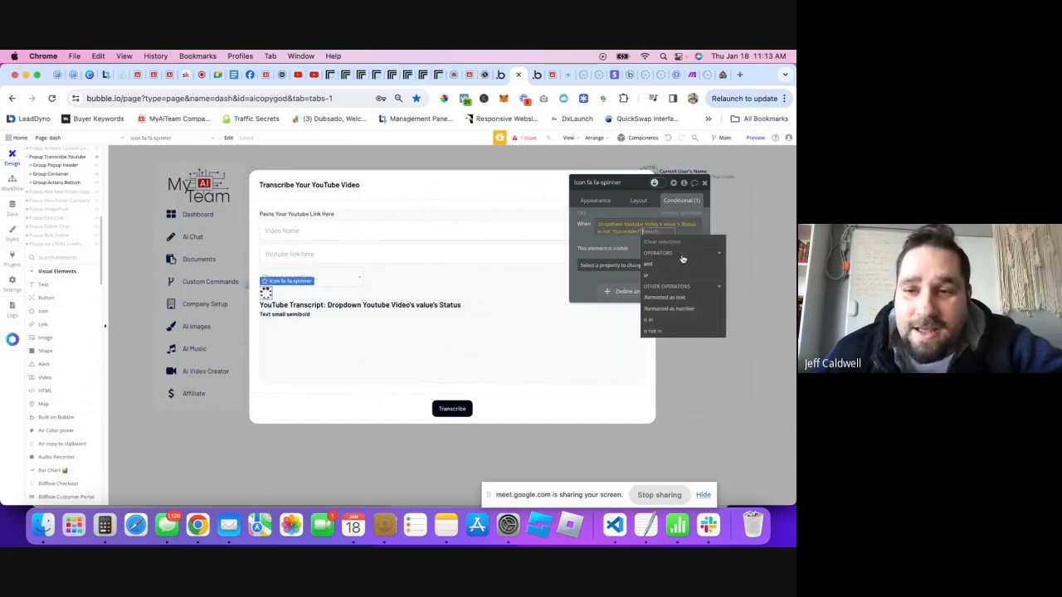
click(604, 239)
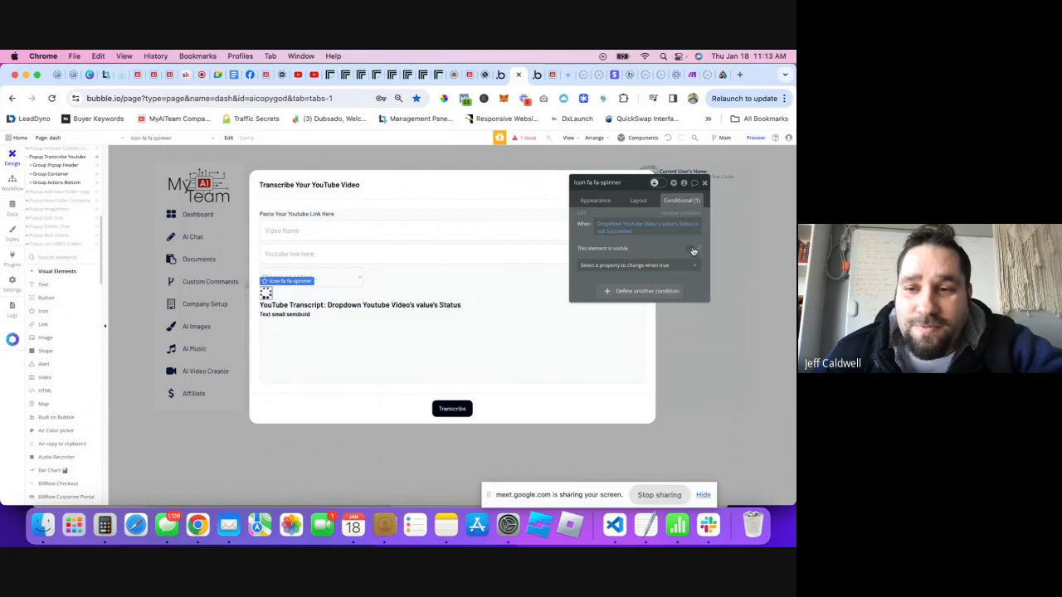
- Hide the spinner on page load and collapse it when hidden, keeping the visible-when-condition rule
click(638, 202)
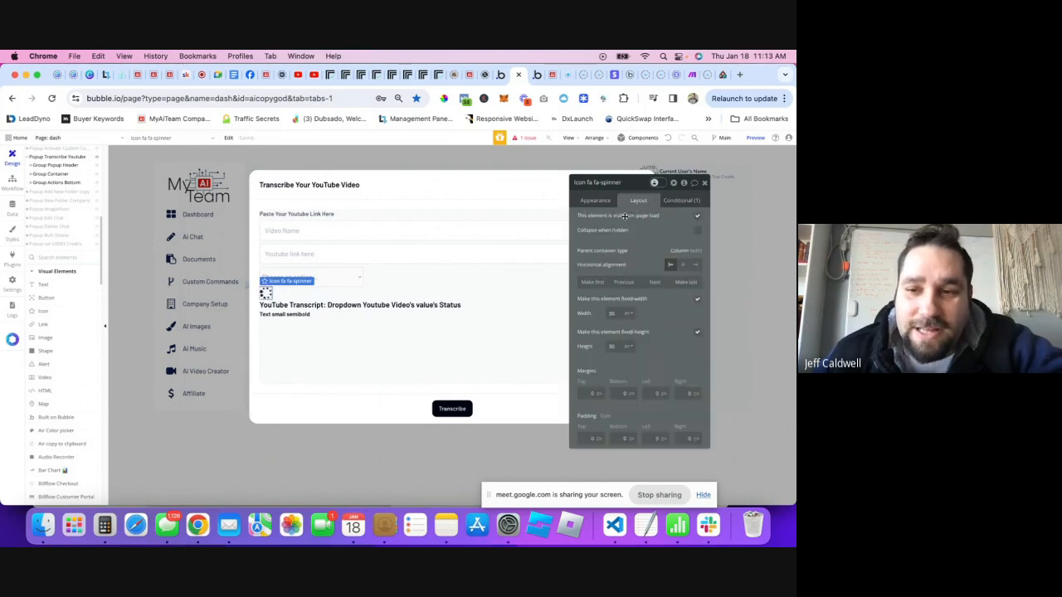
click(700, 217)
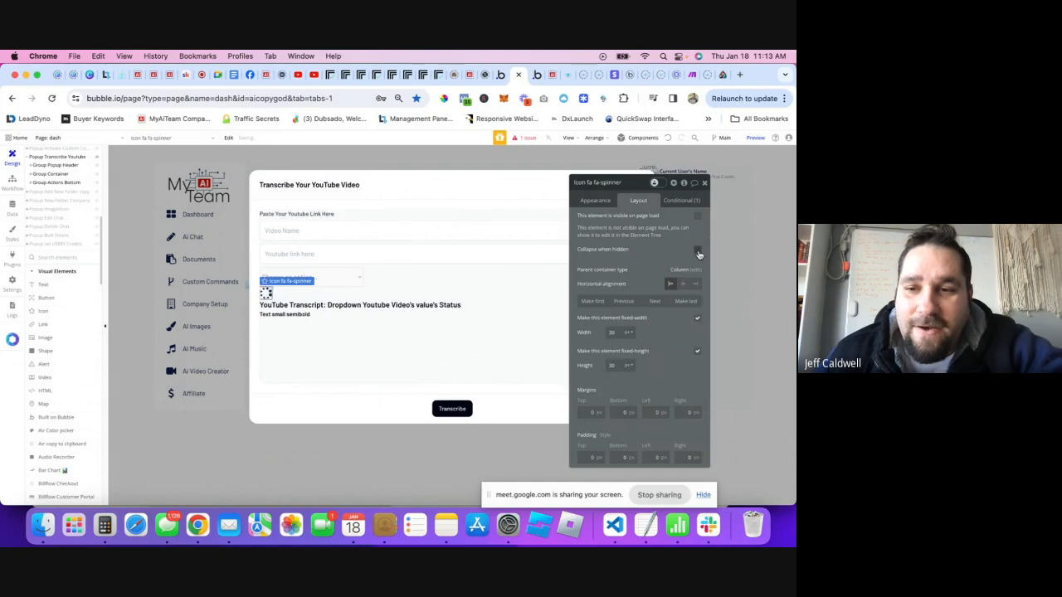
click(698, 250)
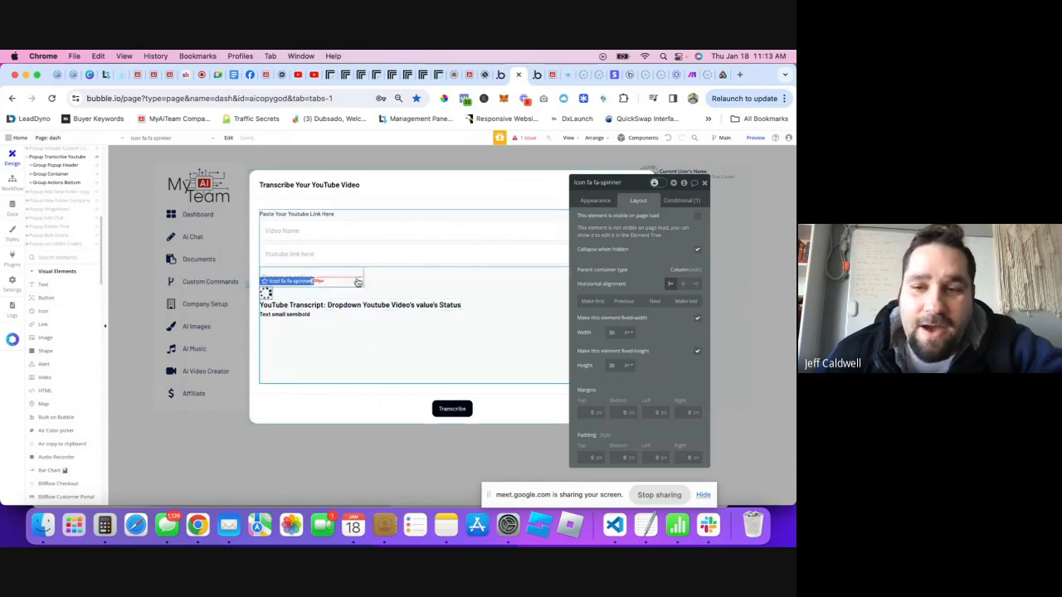
click(688, 202)
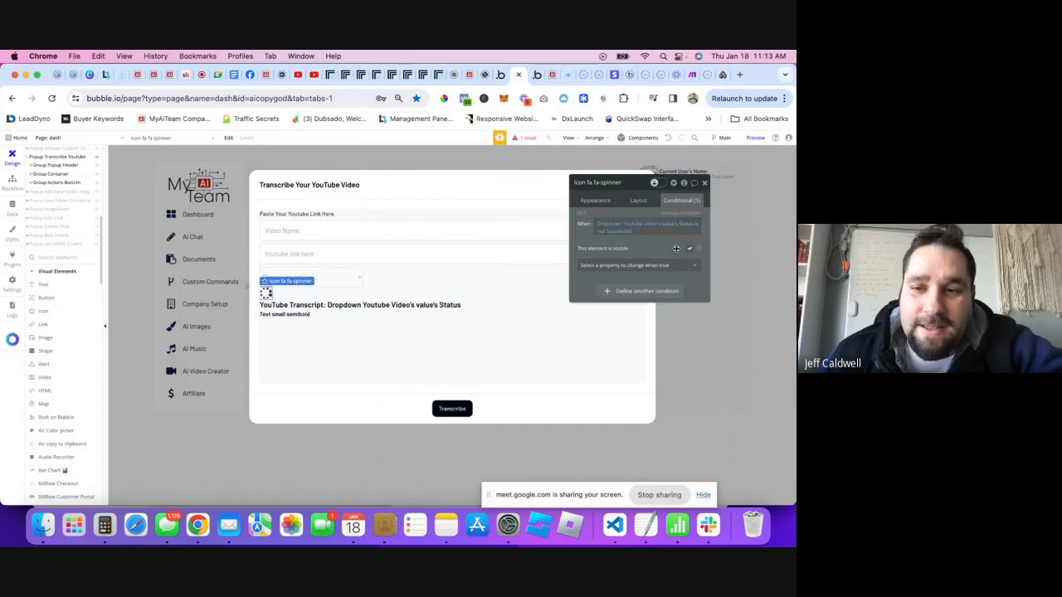
click(692, 248)
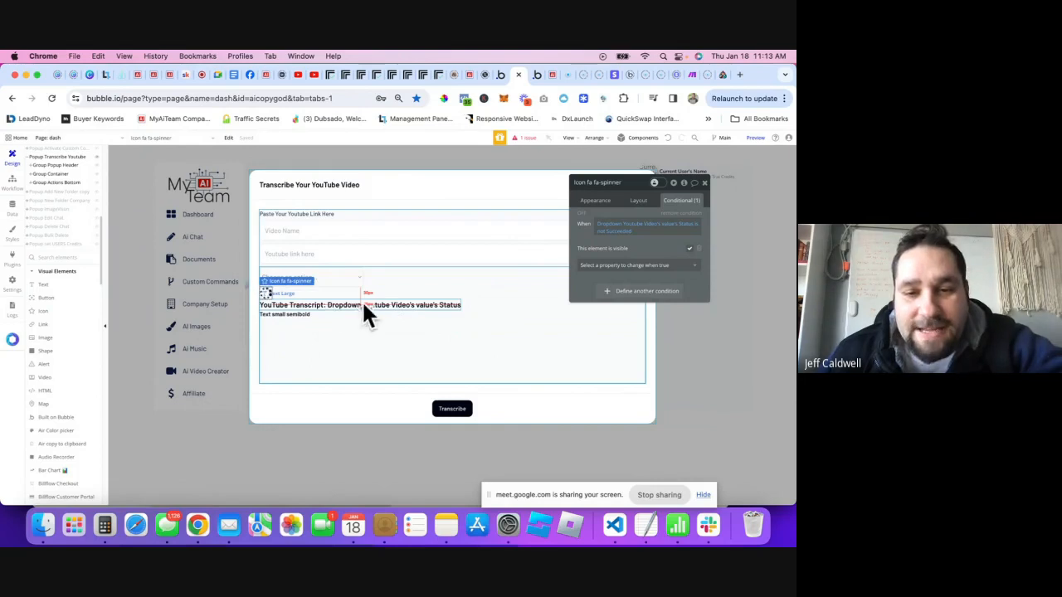
- Replace the small text's placeholder with Dropdown Youtube Video's value's Transcript Text
click(429, 303)
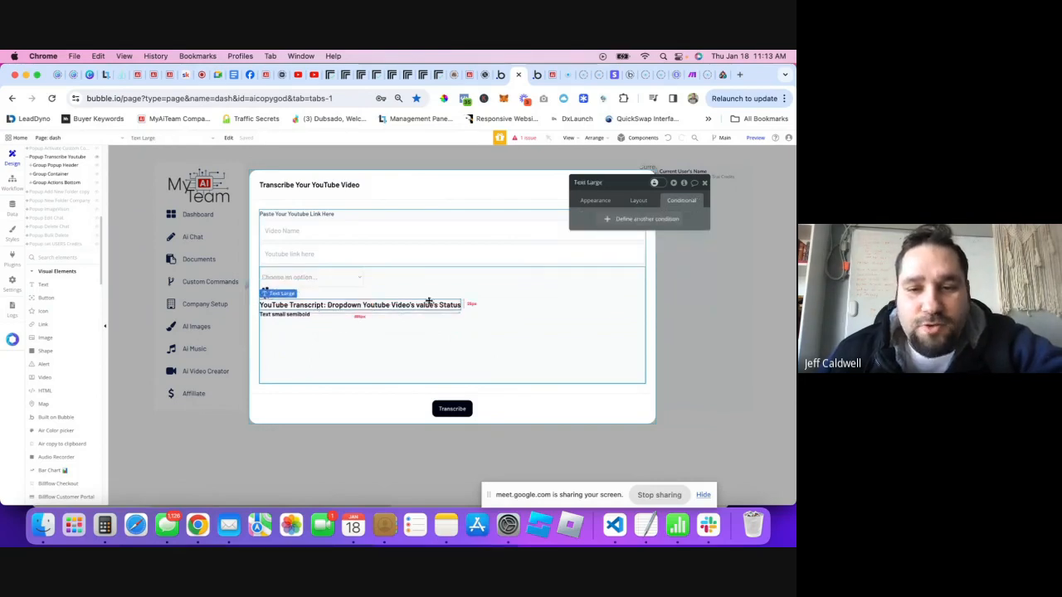
click(278, 315)
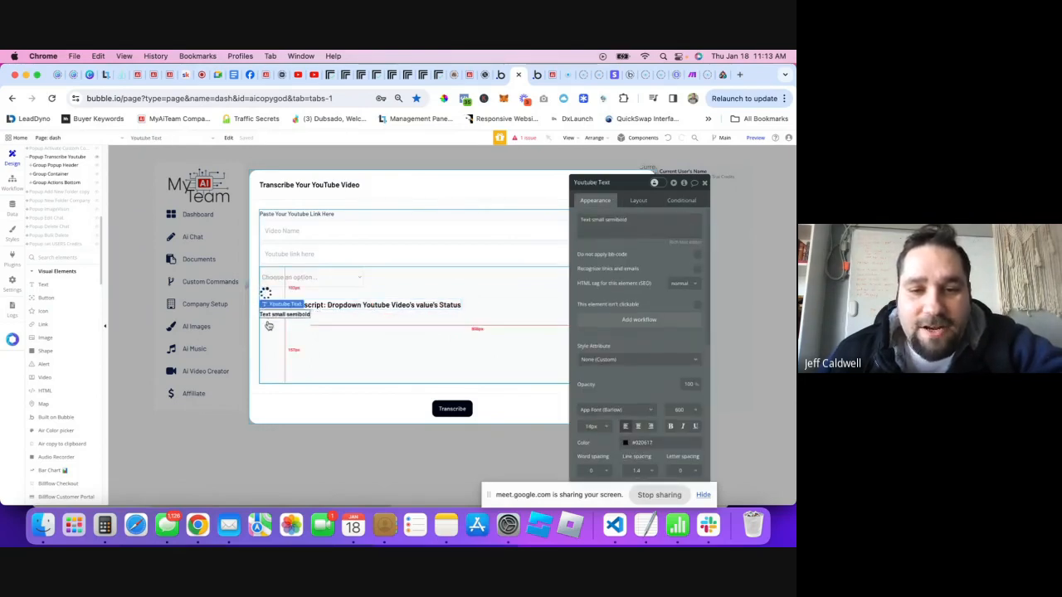
triple_click(596, 223)
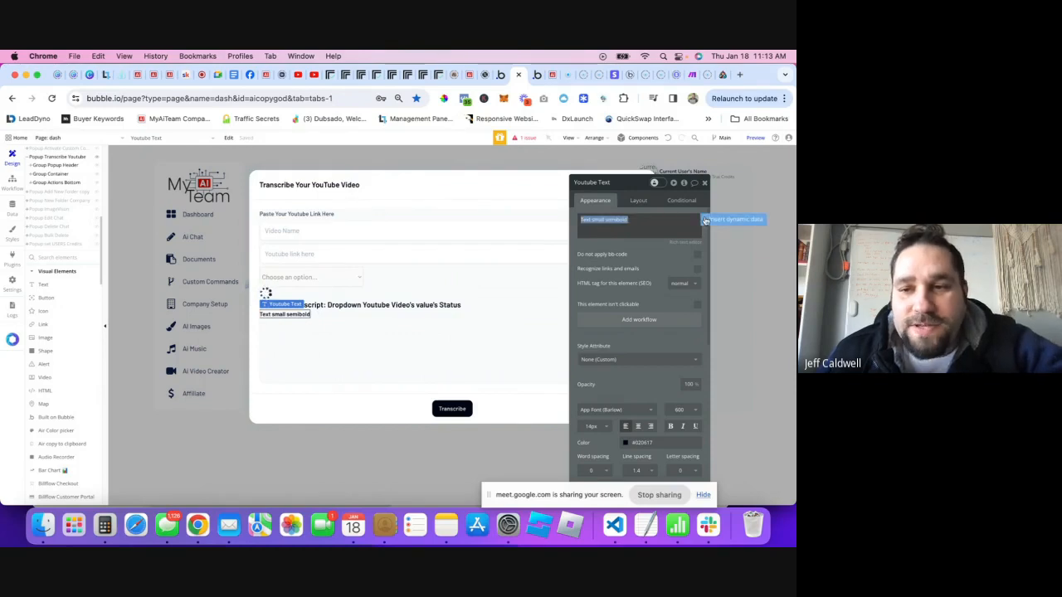
key(BackSpace)
click(682, 224)
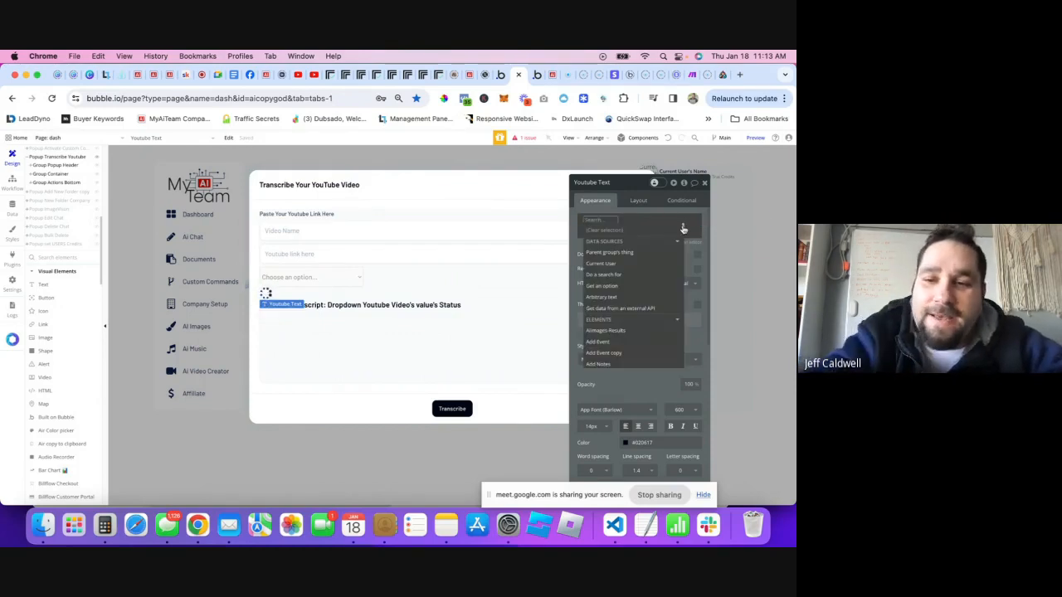
text(dropdown)
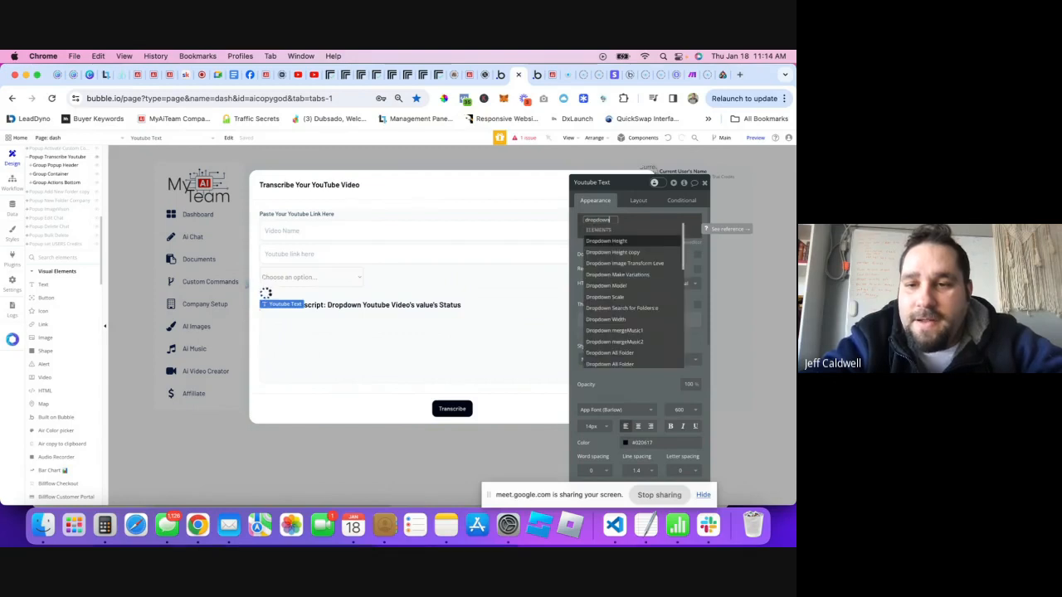
text( t)
key(BackSpace)
text(y)
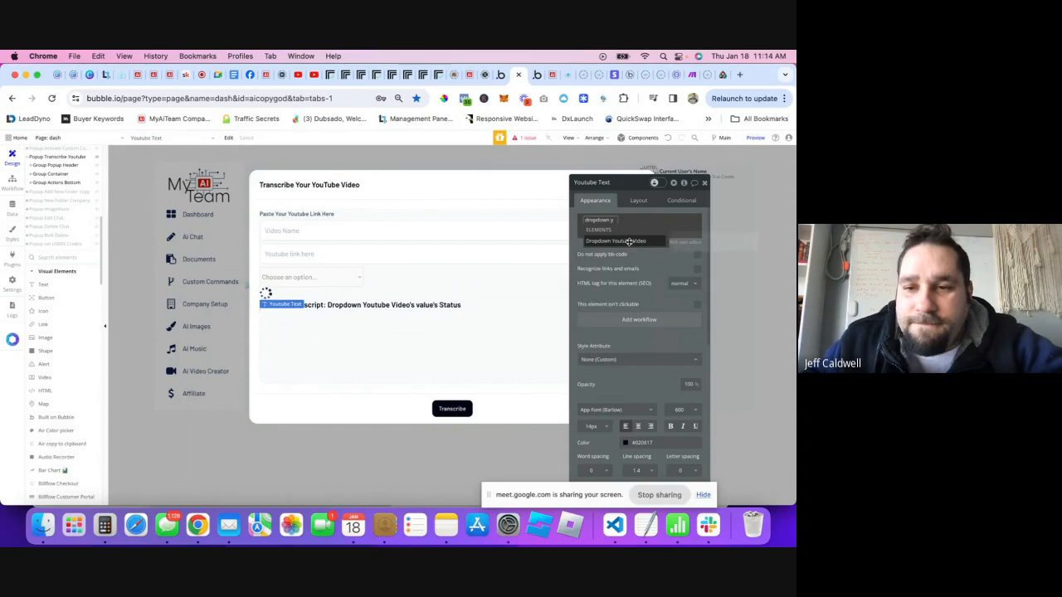
click(629, 240)
click(661, 242)
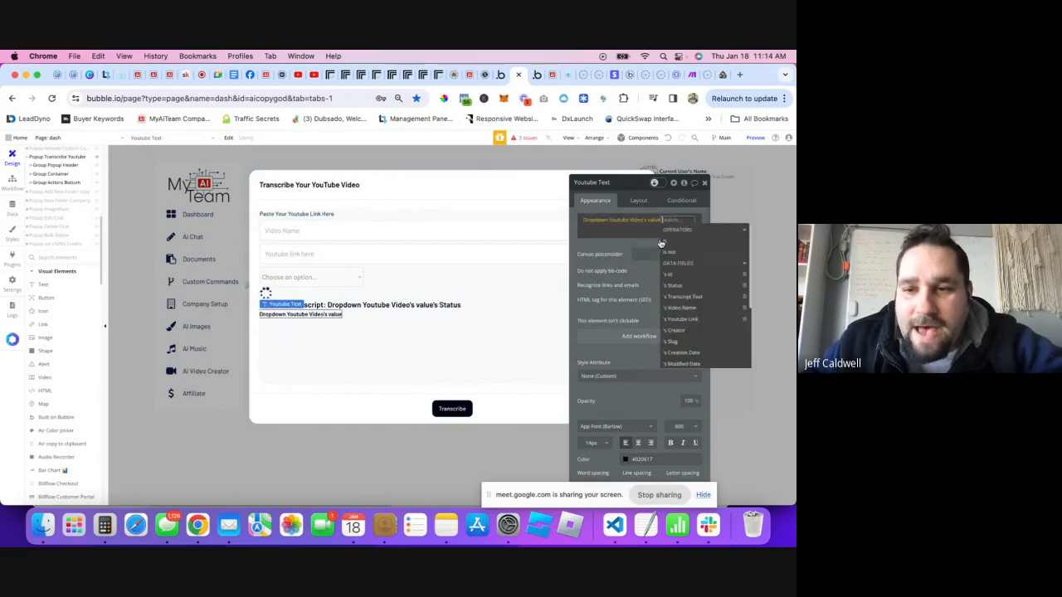
click(690, 301)
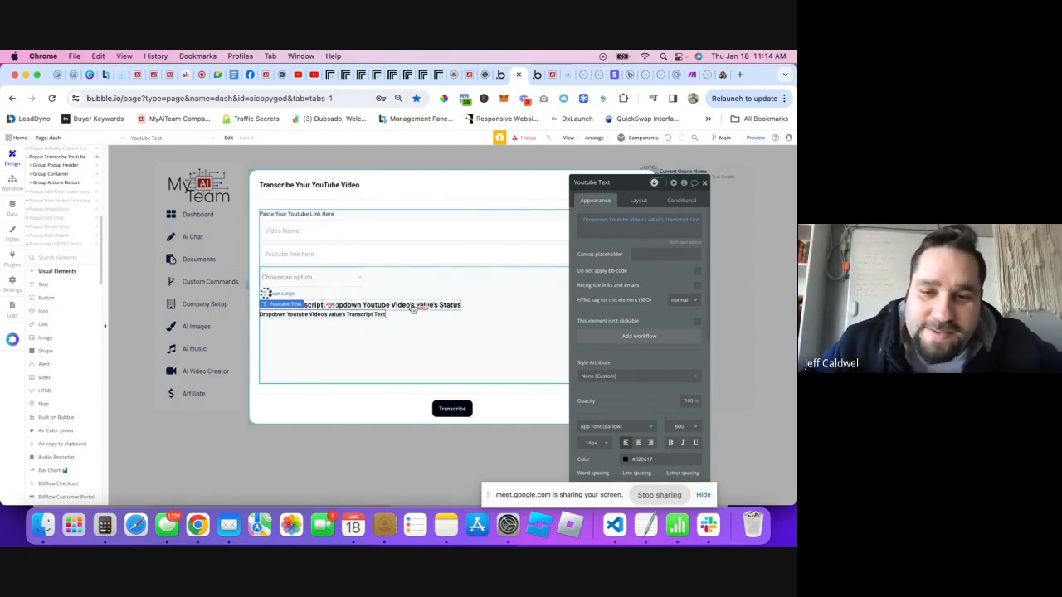
click(705, 182)
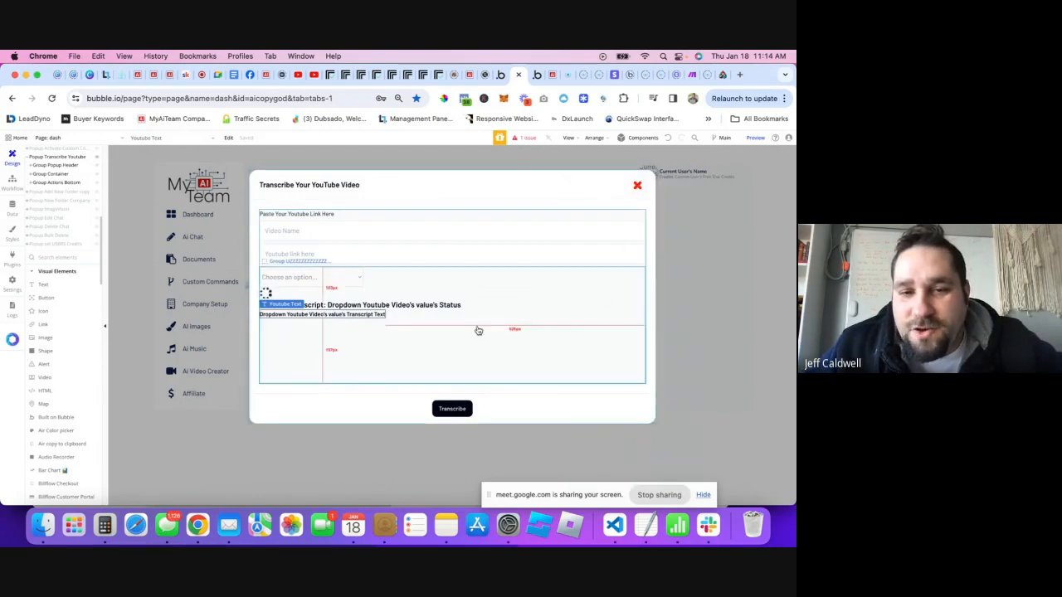
click(449, 413)
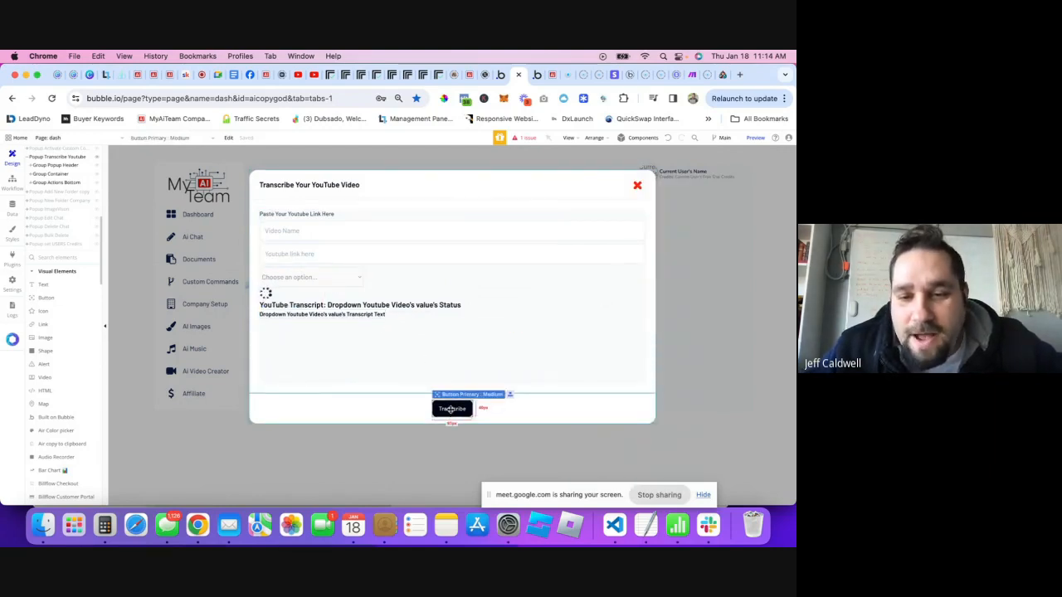
- Review the Transcribe button's Replicate and record-creation steps, then view the Youtube Transcriptions fields
double_click(450, 410)
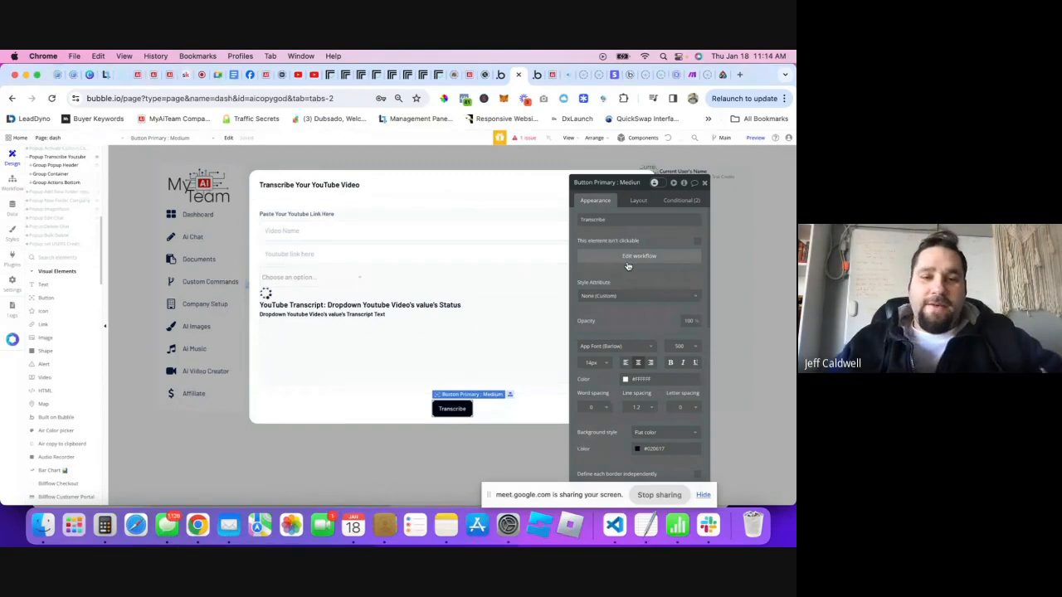
click(628, 257)
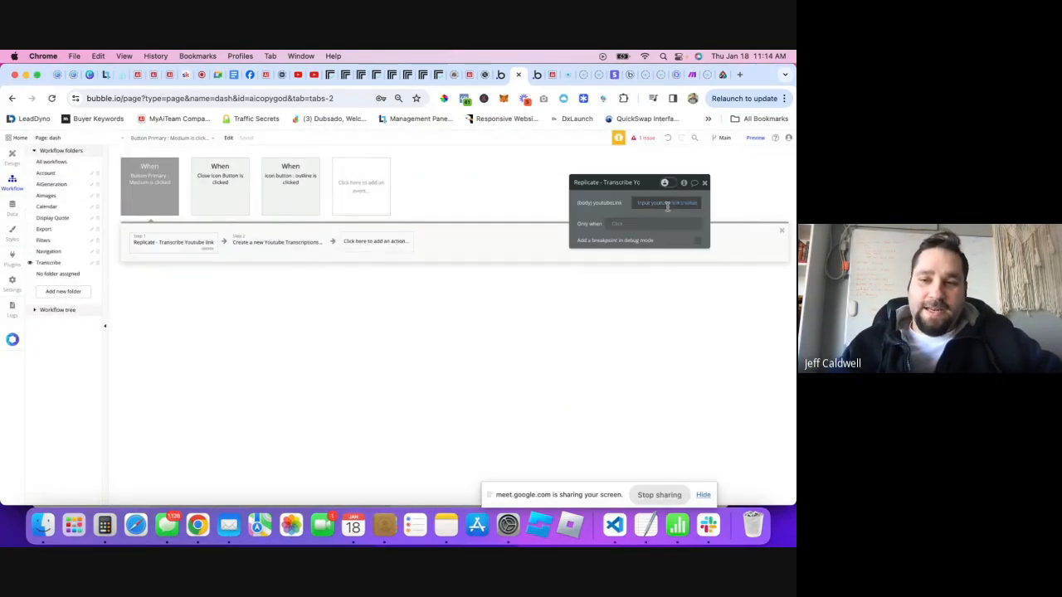
click(249, 242)
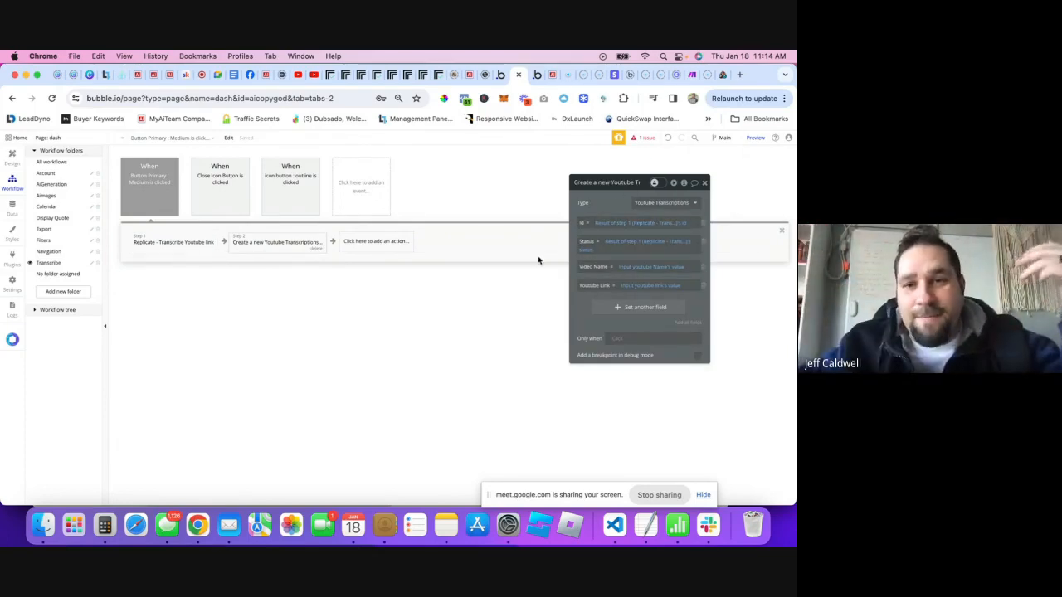
click(534, 77)
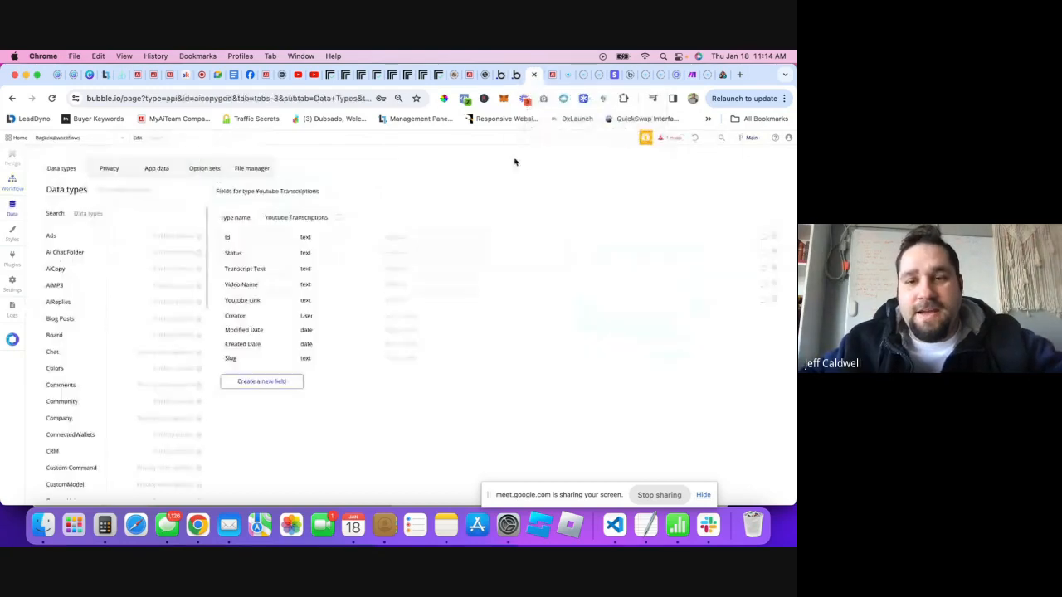
- Go to Backend workflows and show the Data (Things) actions for the transcribeyoutube workflow
click(62, 143)
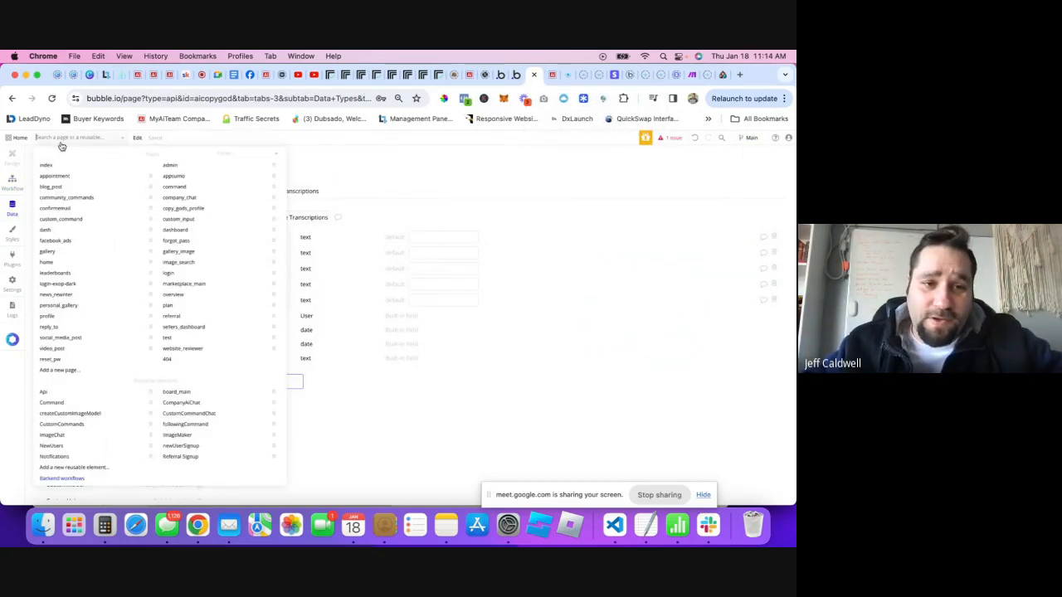
click(53, 480)
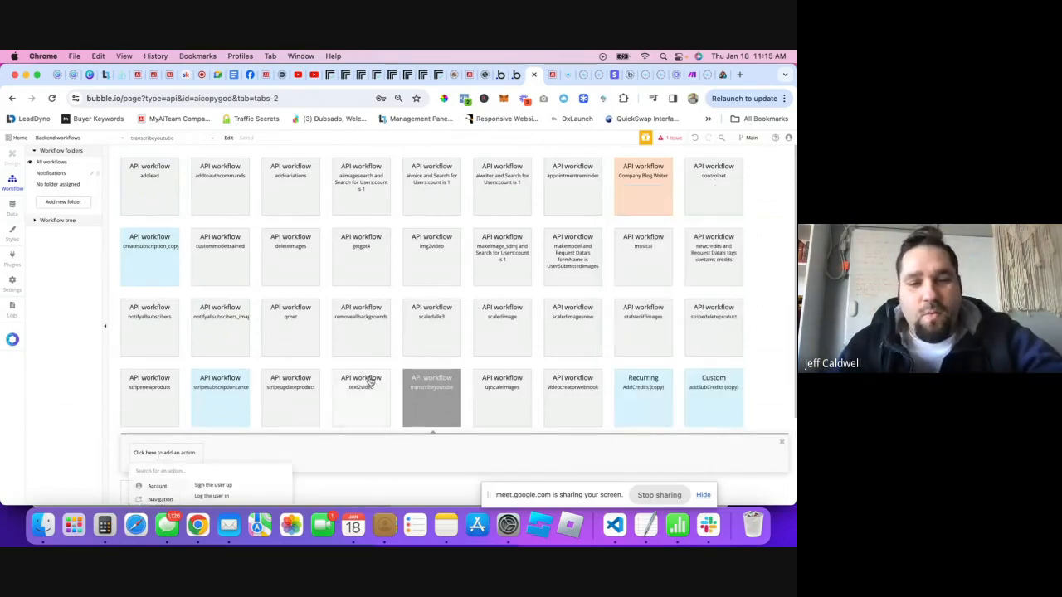
scroll(372, 381, down, 2)
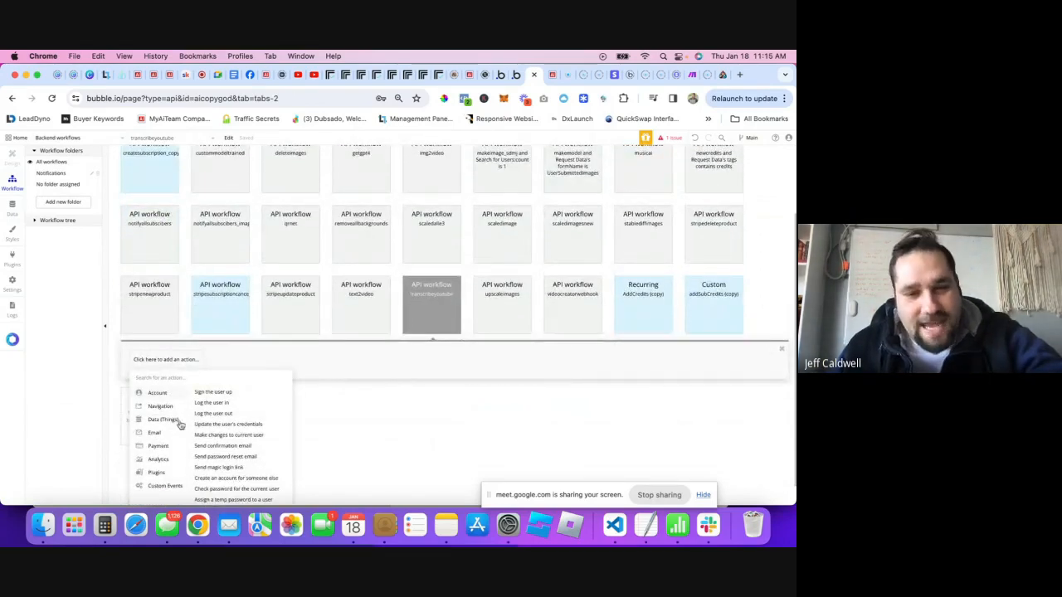
mouse_move(149, 406)
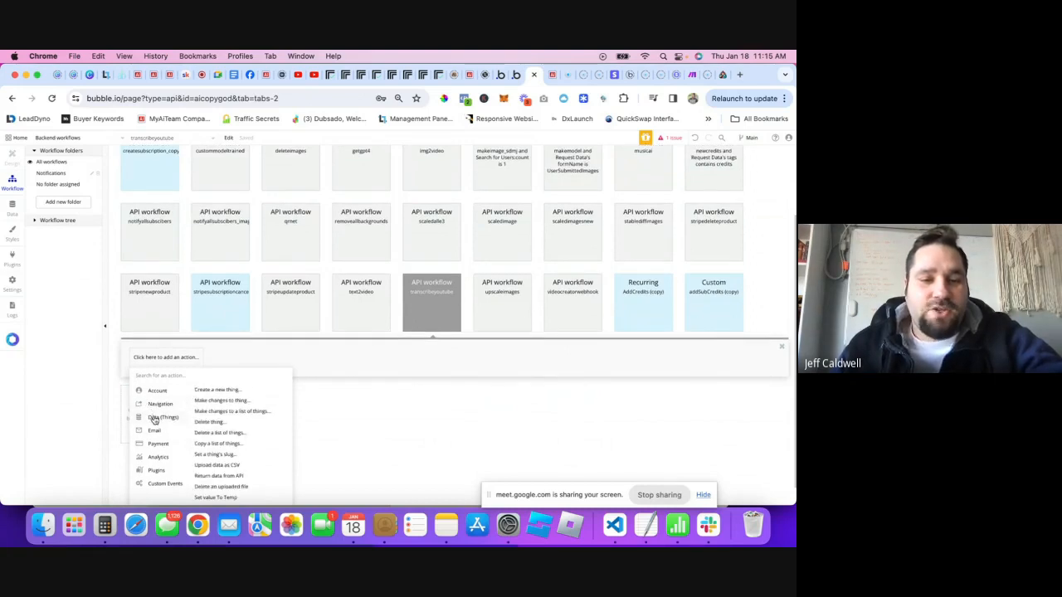
- Add a Make changes to thing step that searches for Youtube Transcriptions
click(218, 401)
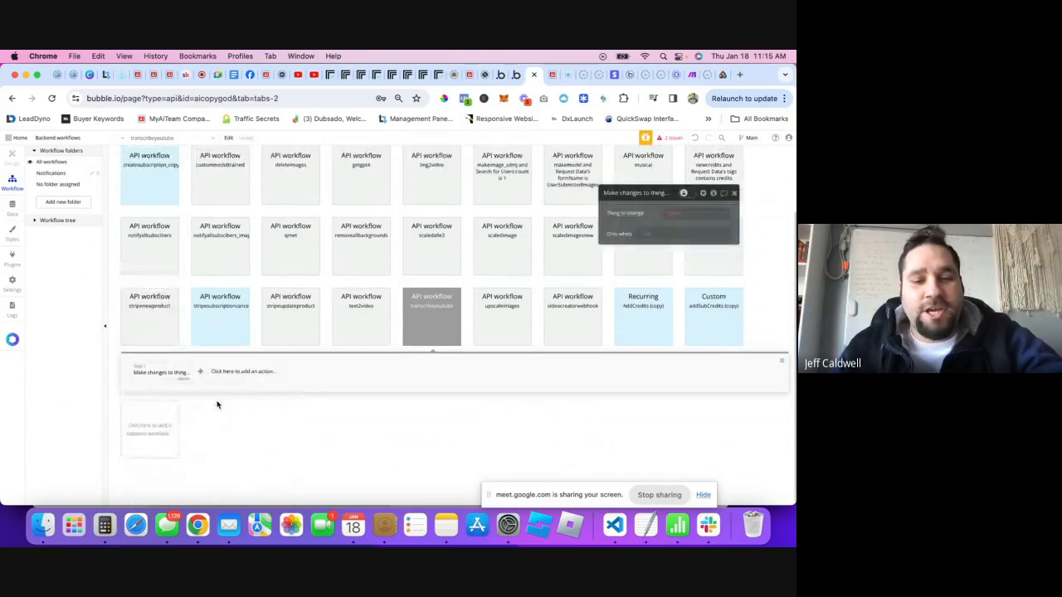
click(674, 213)
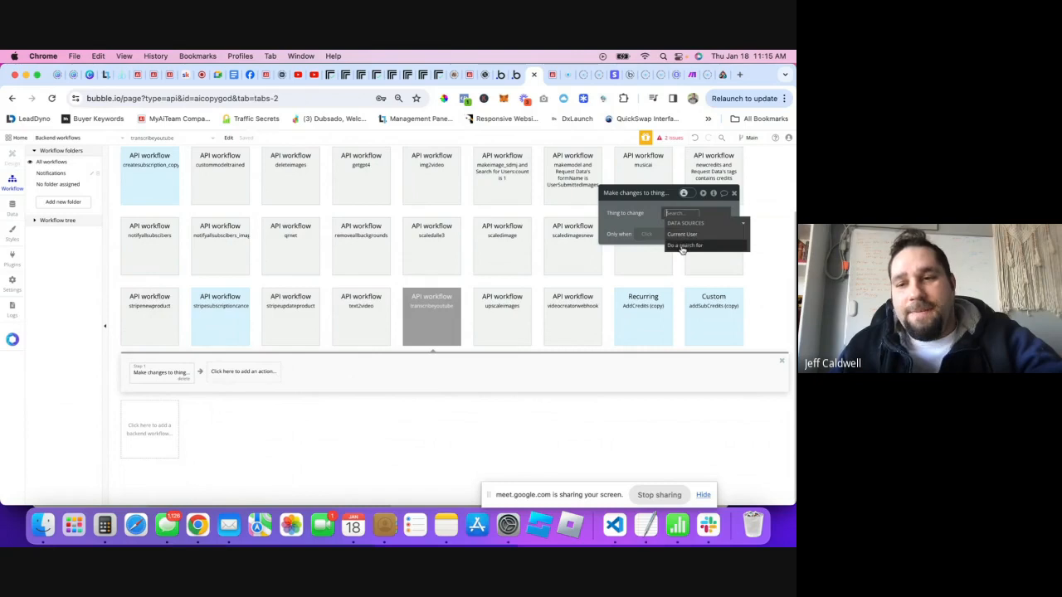
click(684, 244)
click(521, 217)
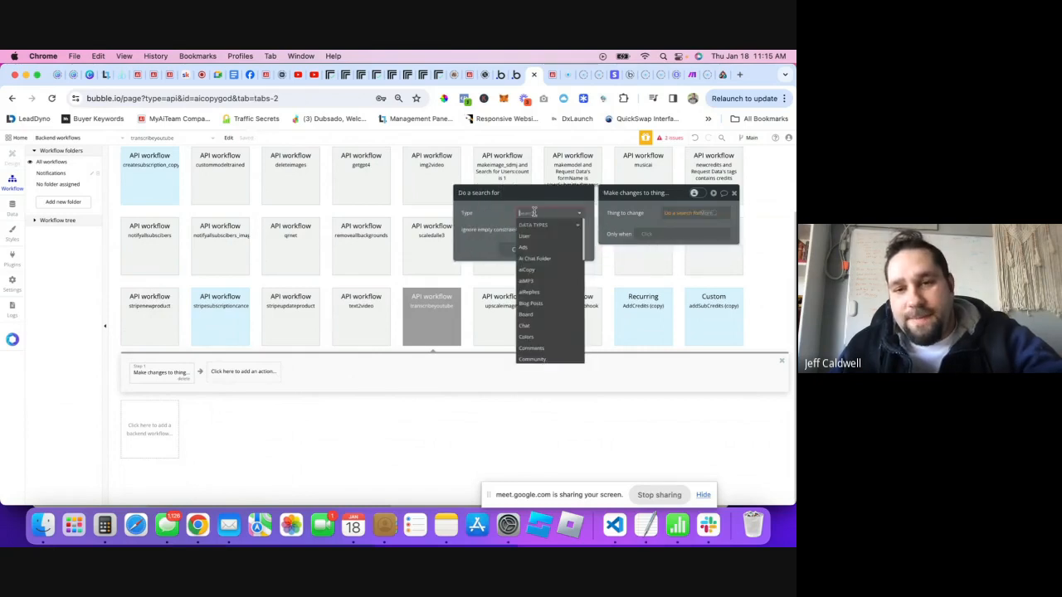
text(tra)
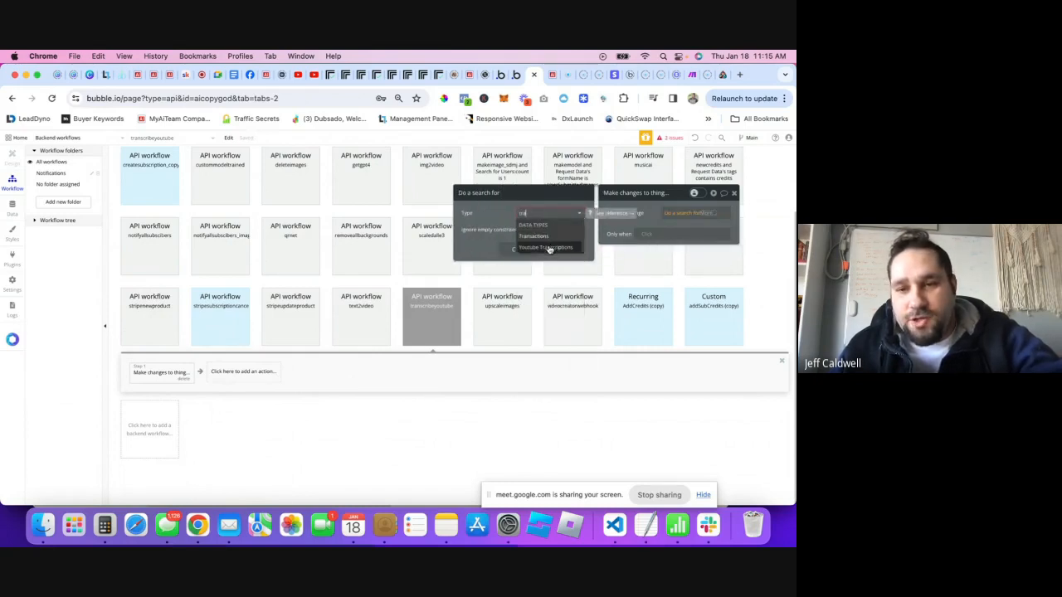
click(545, 247)
- Constrain the search to id = Request Data's id and change the first item
click(476, 235)
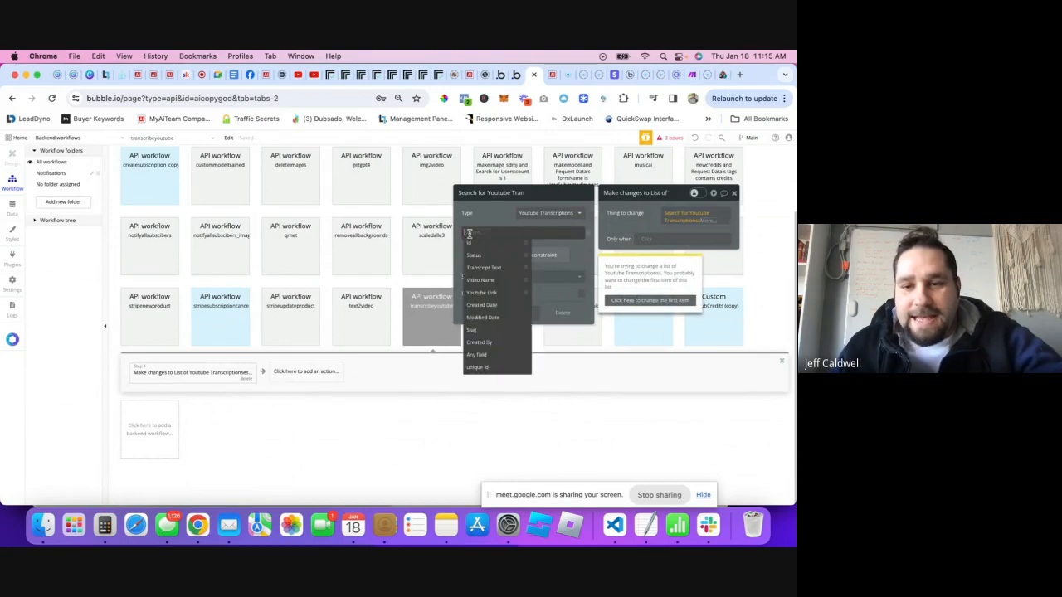
click(478, 240)
click(479, 233)
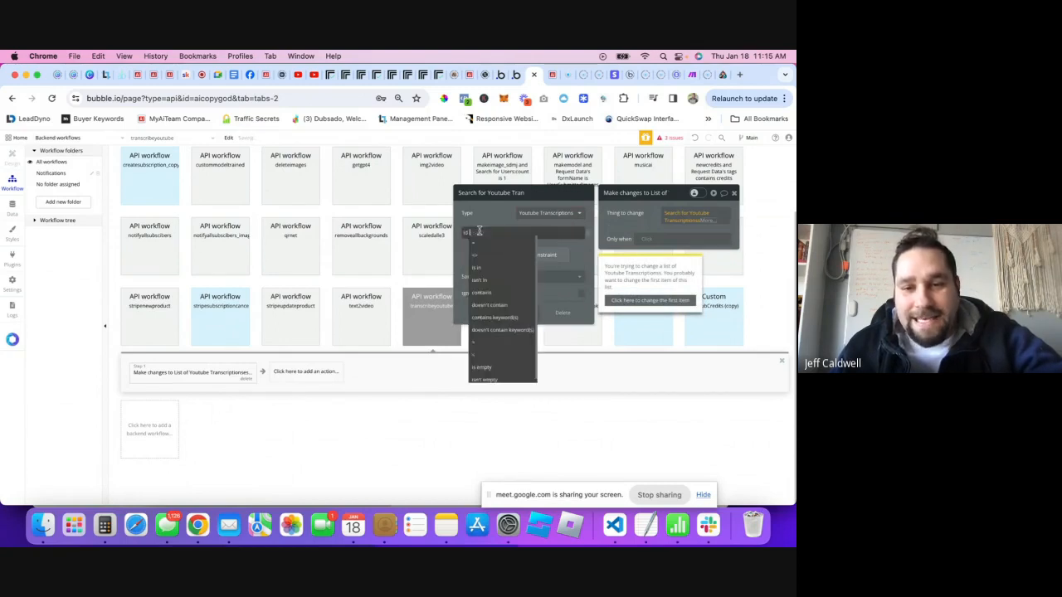
click(487, 243)
click(482, 235)
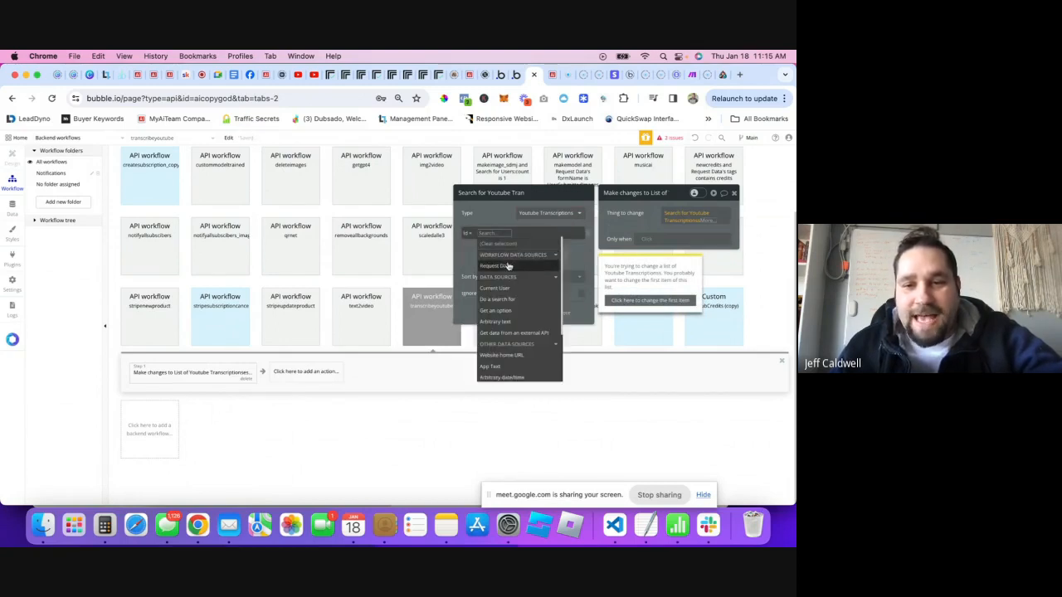
click(488, 268)
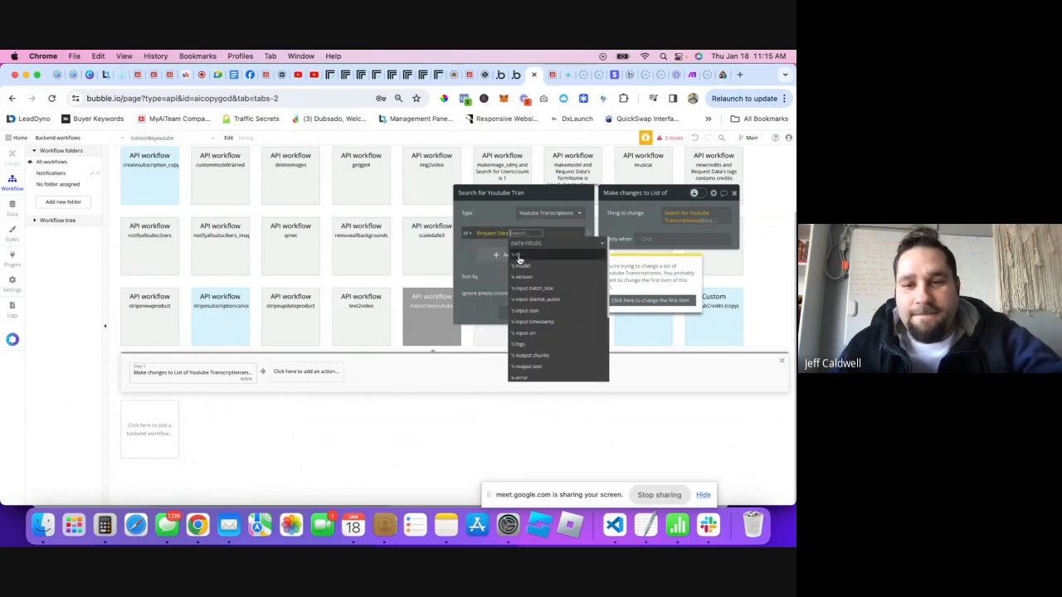
click(519, 261)
click(490, 239)
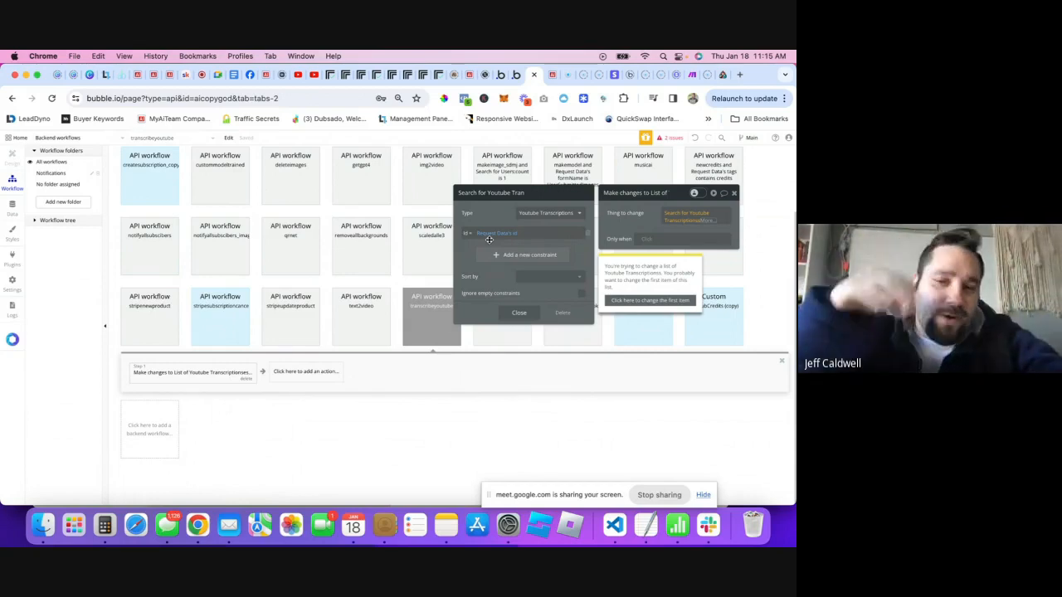
click(634, 302)
- Add all Youtube Transcriptions fields to the change step and remove Id
click(519, 313)
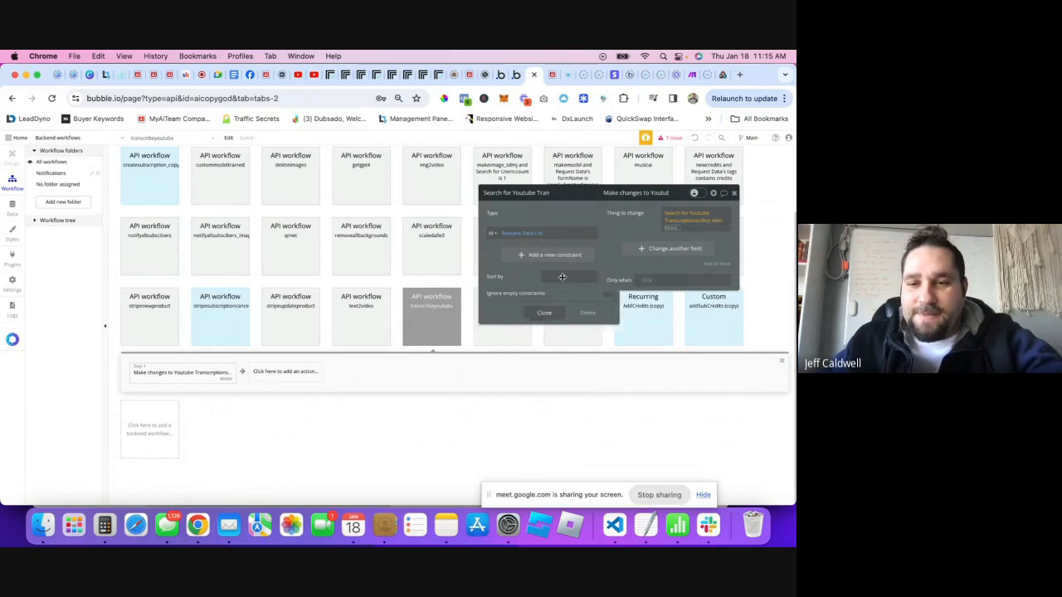
click(669, 242)
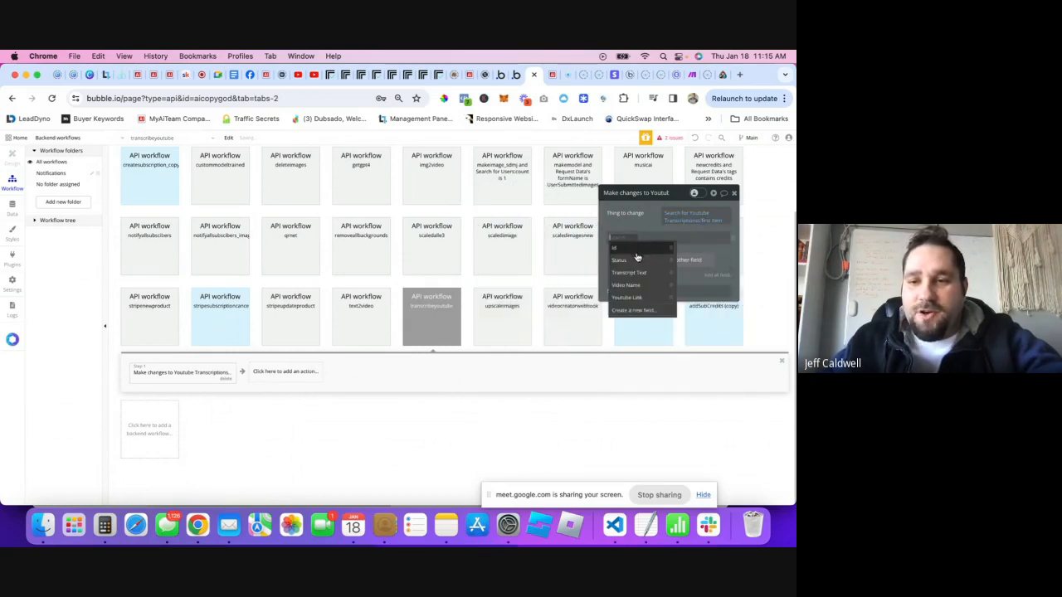
click(734, 240)
click(714, 256)
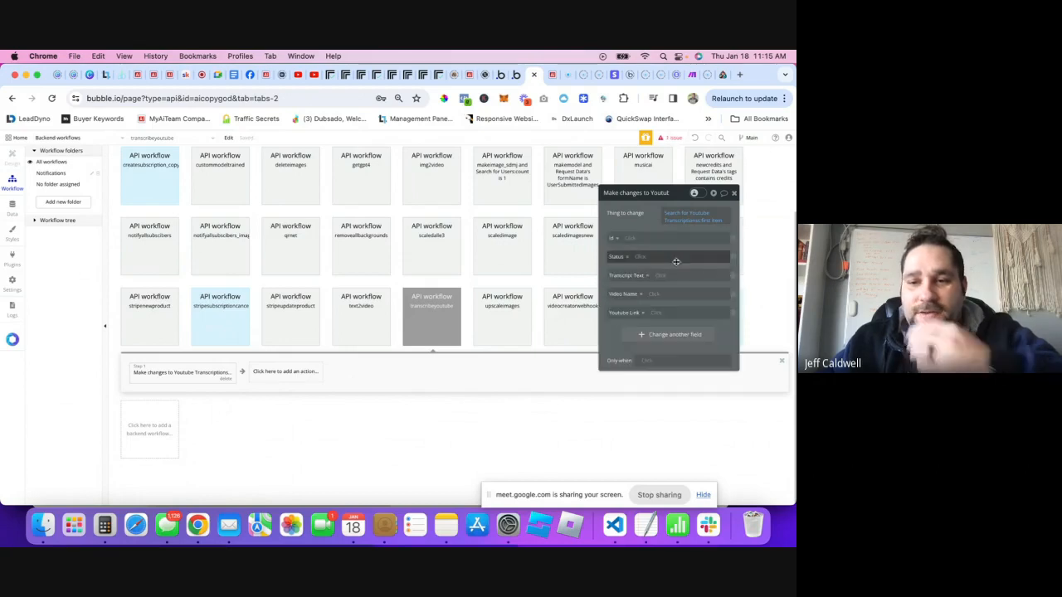
click(734, 242)
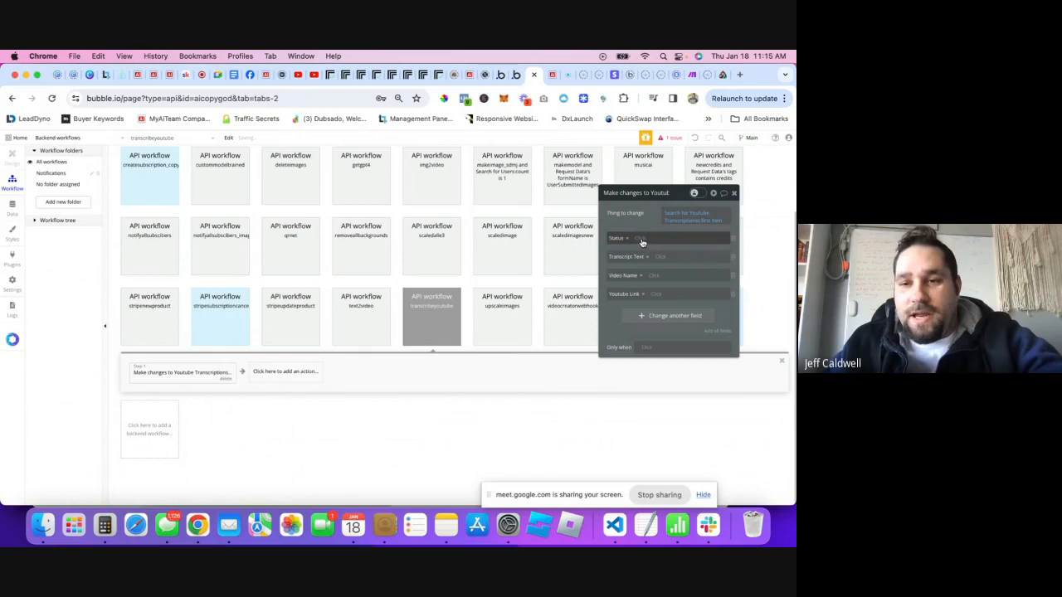
- Set Status to Request Data's status and Transcript Text to Request Data's output text
click(644, 239)
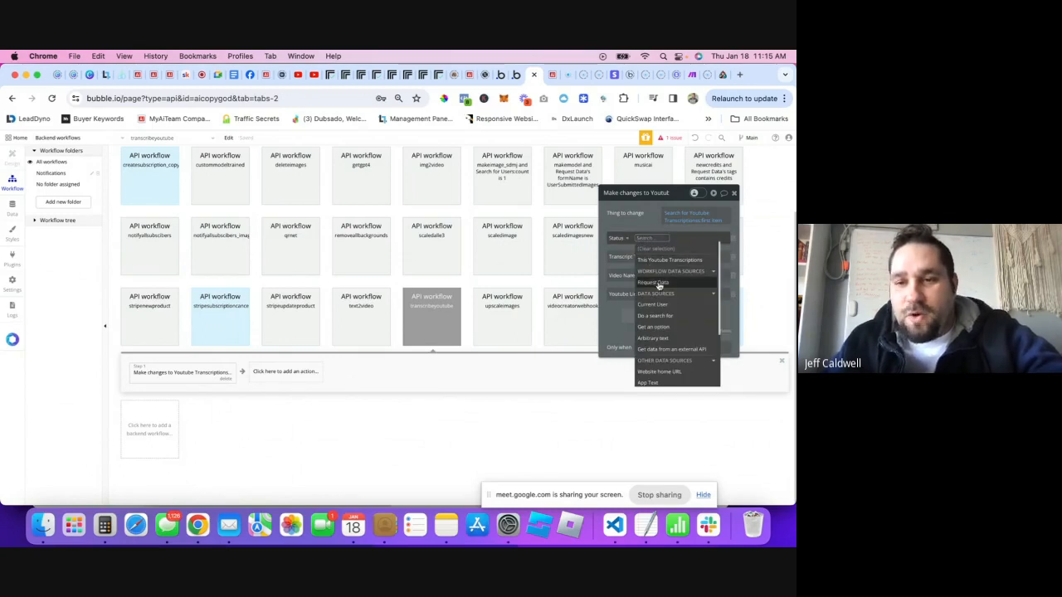
click(651, 283)
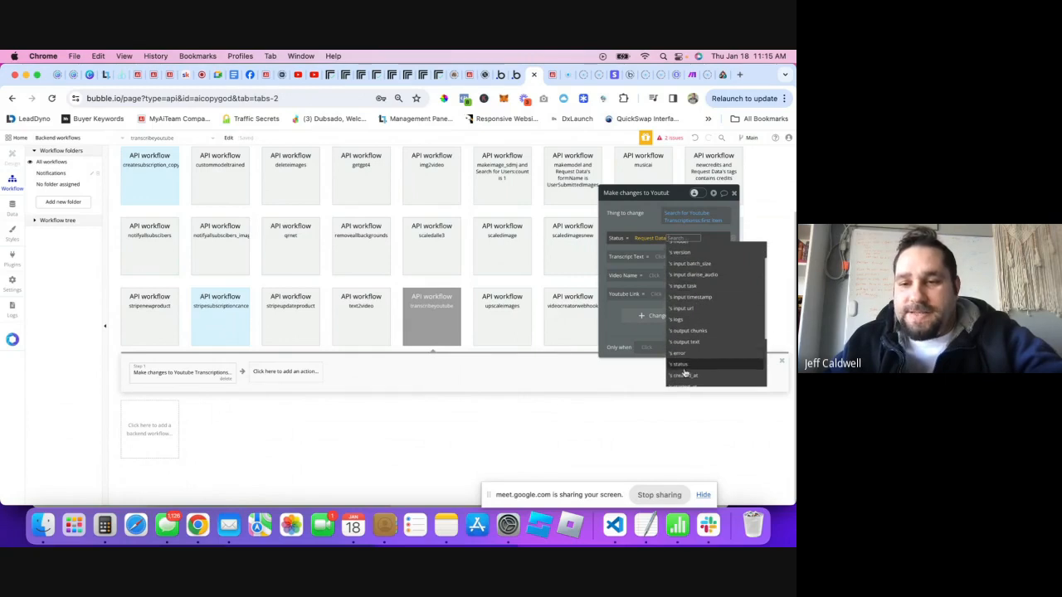
click(681, 378)
click(636, 248)
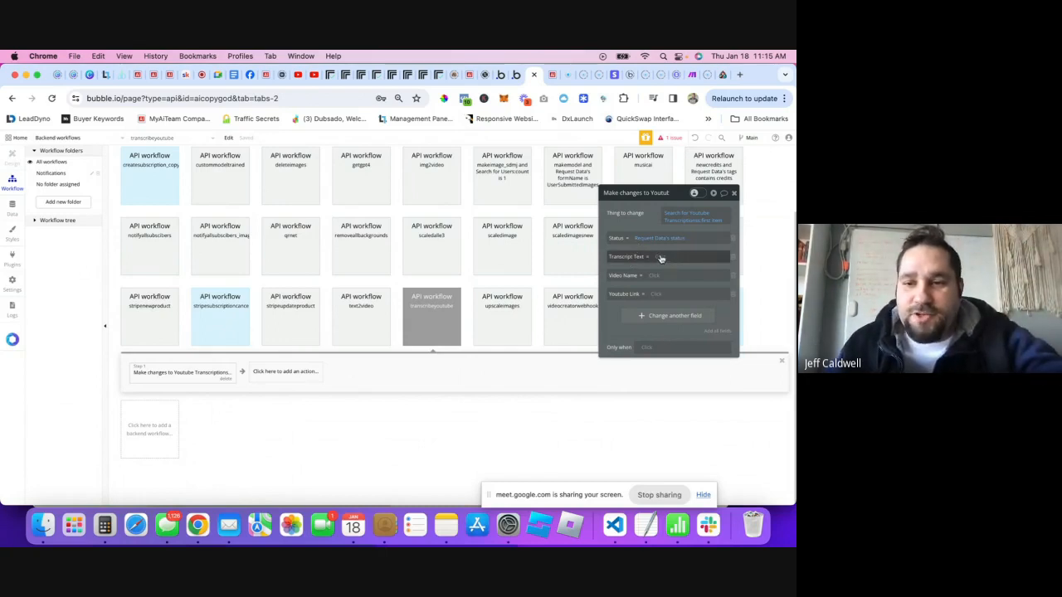
click(662, 258)
click(677, 301)
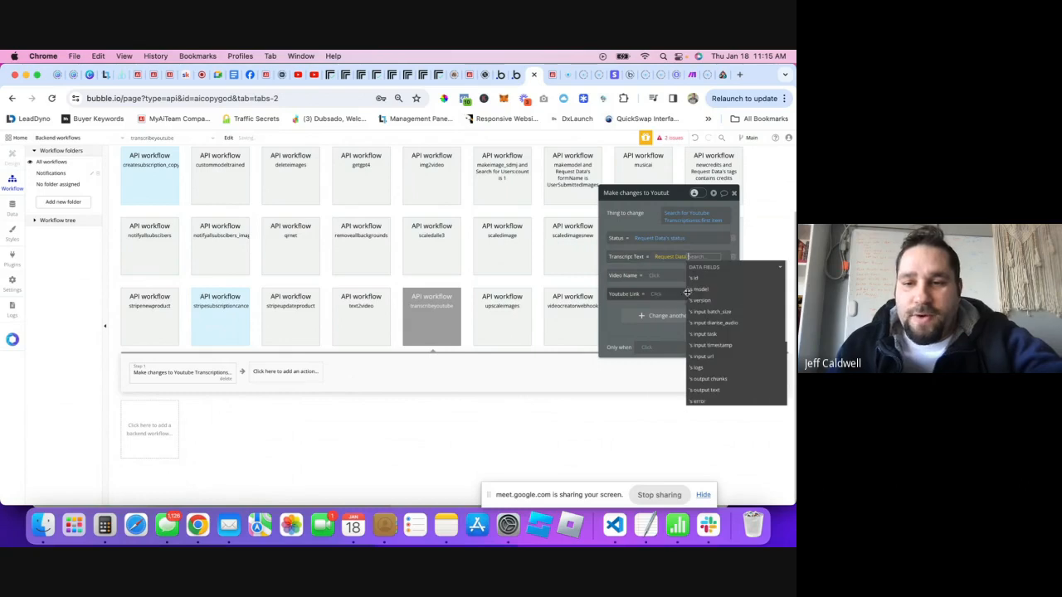
click(706, 388)
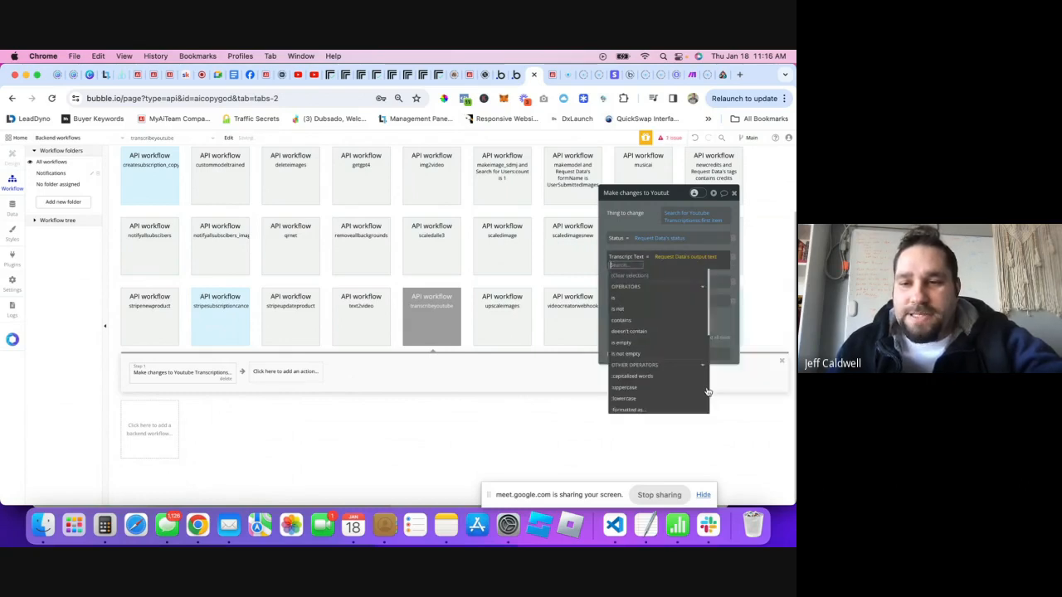
click(646, 251)
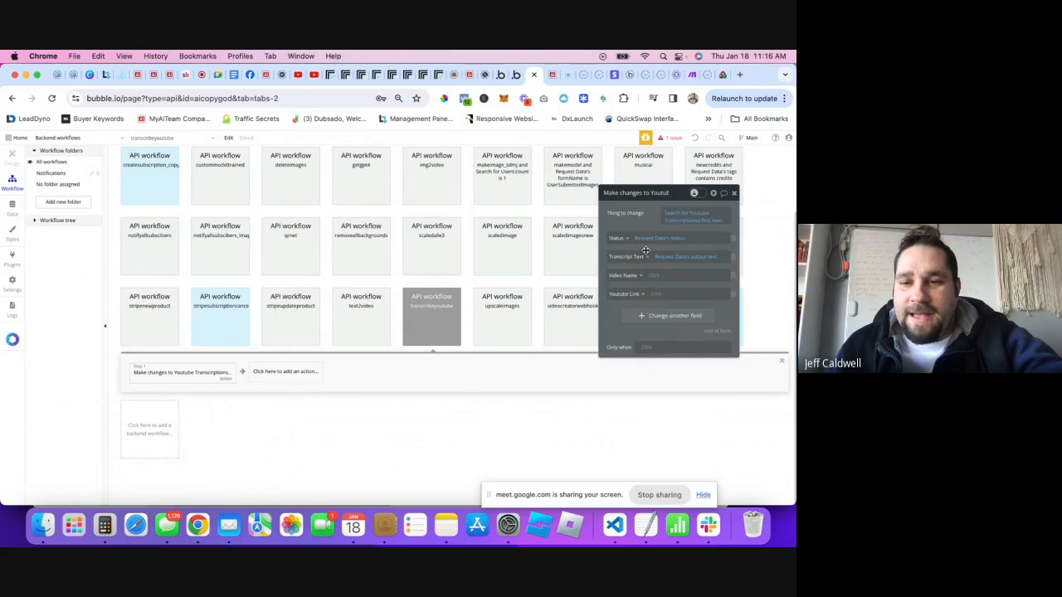
- Remove Video Name and Youtube Link from the change step
click(733, 275)
click(734, 277)
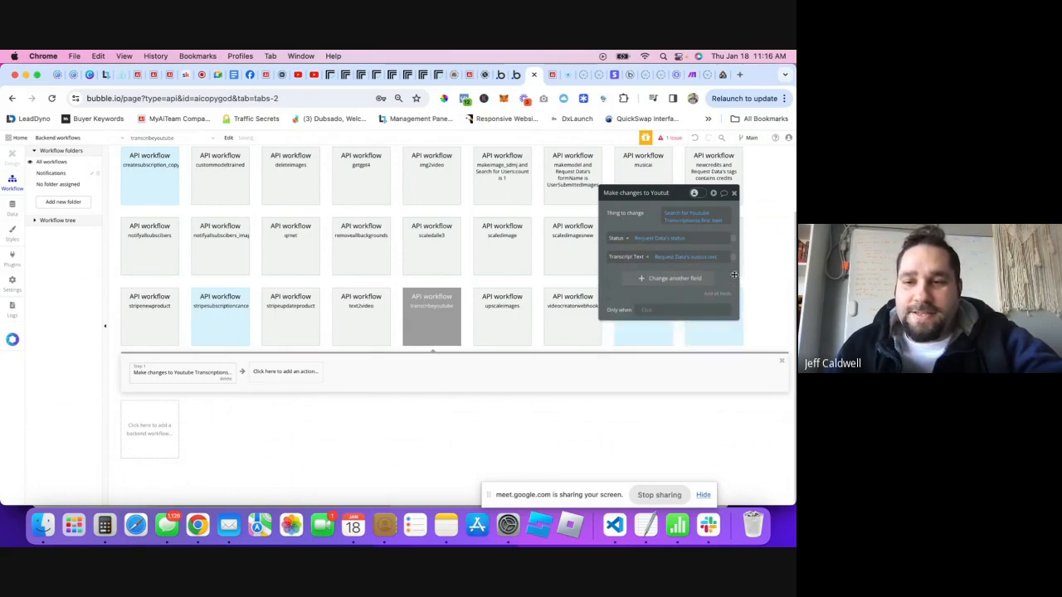
click(734, 194)
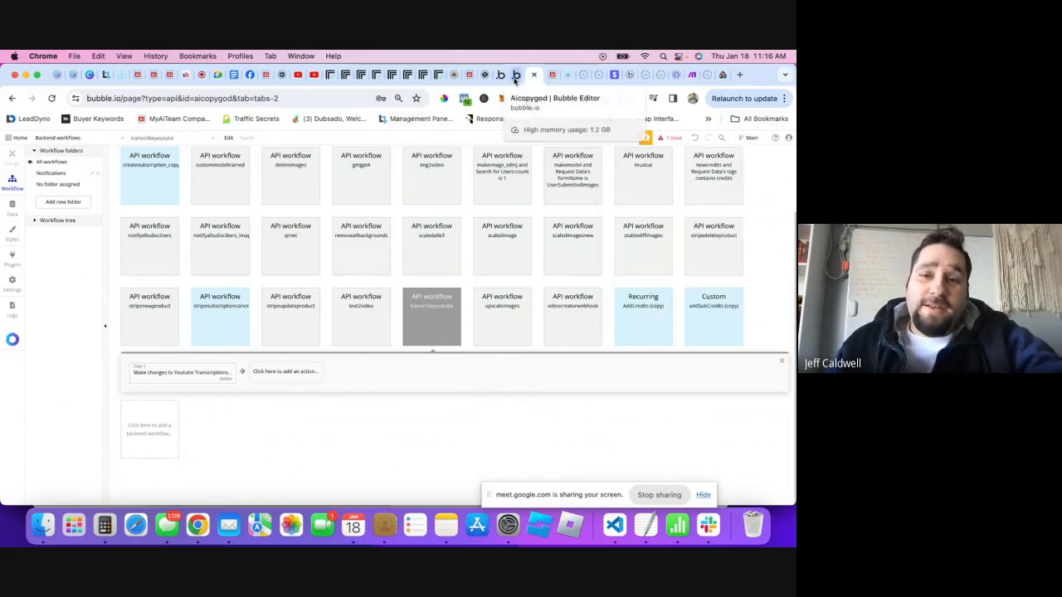
click(502, 74)
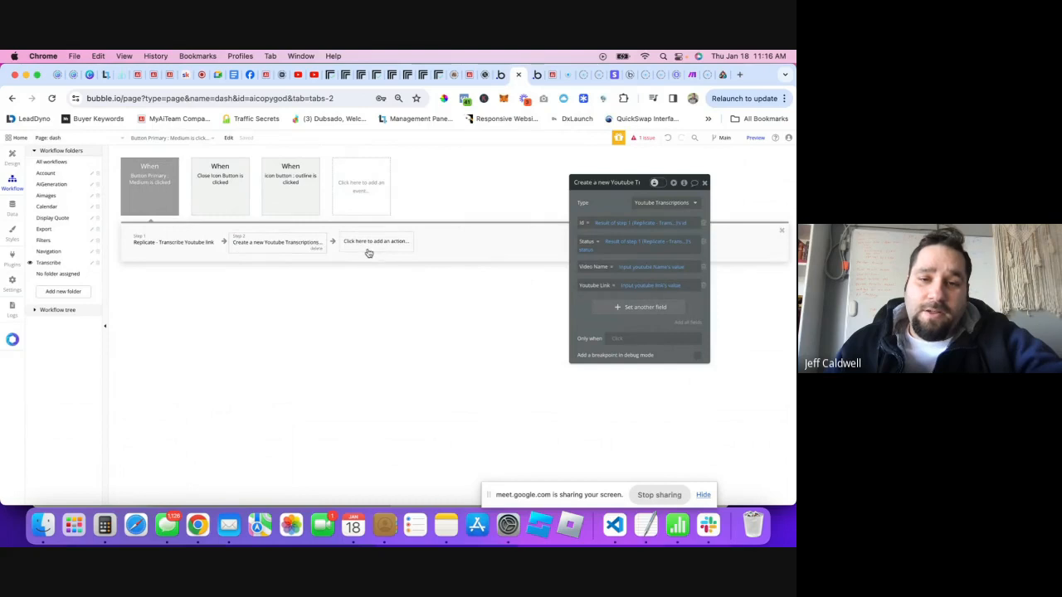
- Add a third Make changes to a thing step targeting Current User
click(406, 254)
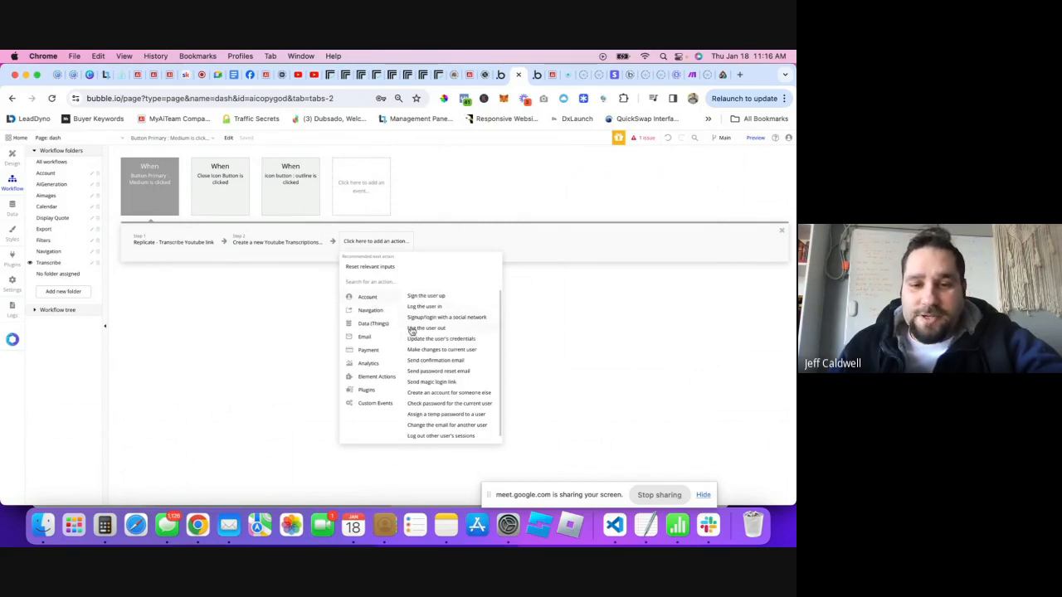
mouse_move(367, 329)
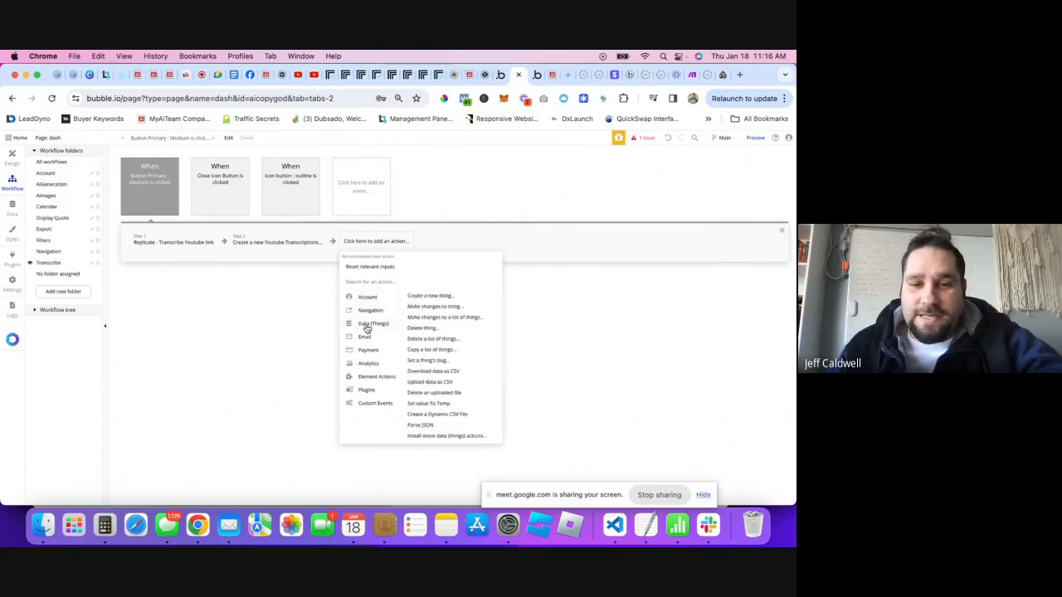
click(445, 307)
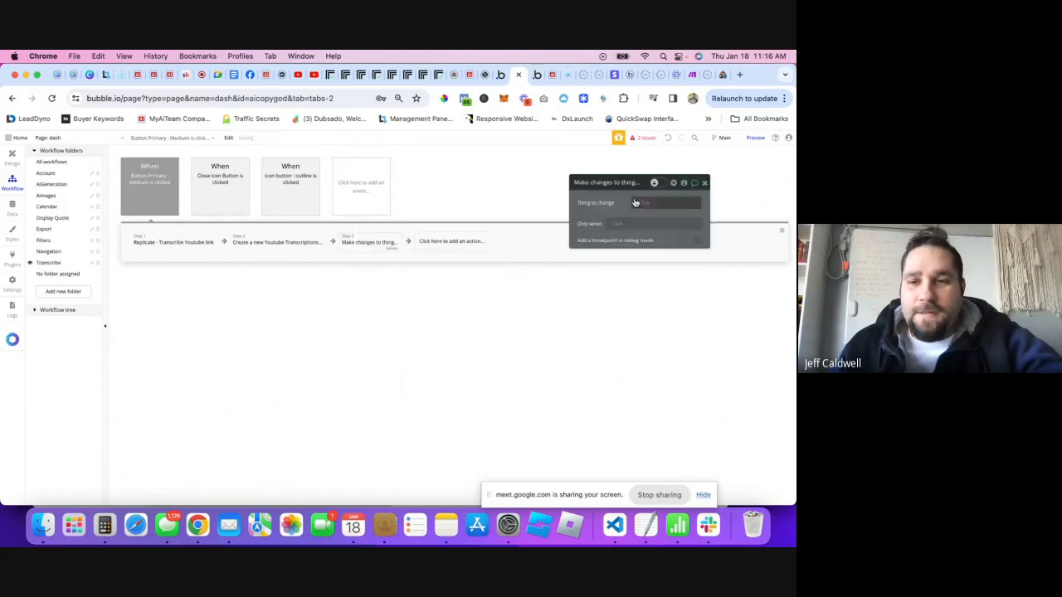
click(639, 211)
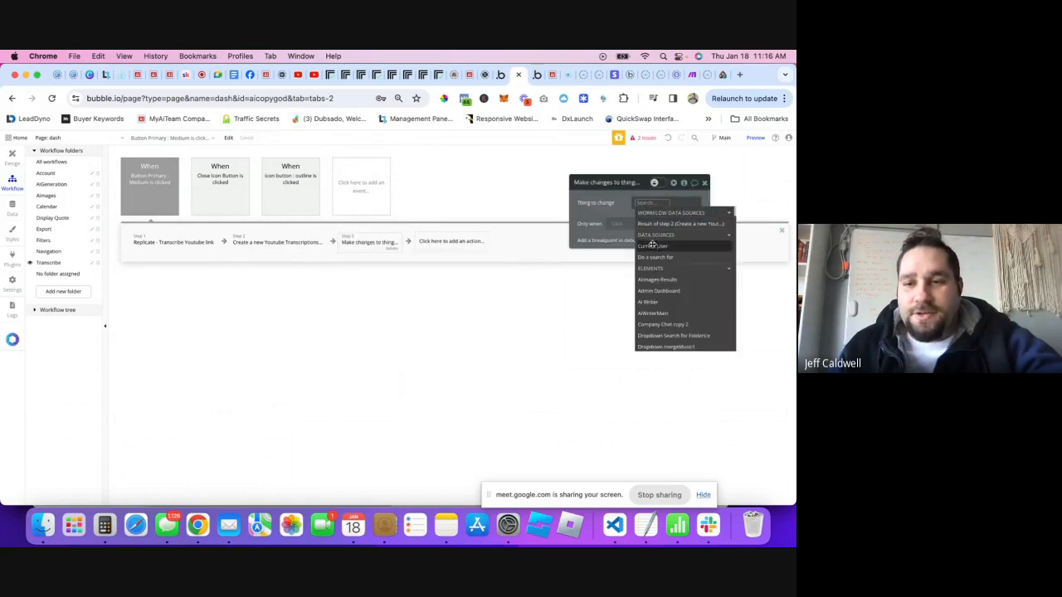
click(652, 244)
- Set Free Trial Credits to This User's Free Trial Credits - 1
click(620, 227)
click(597, 226)
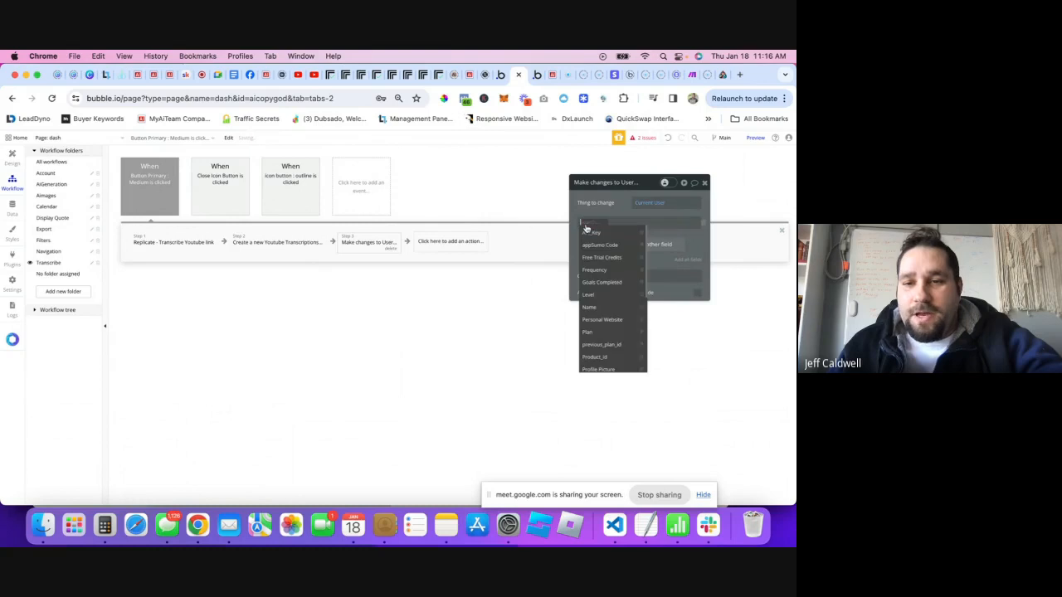
click(598, 258)
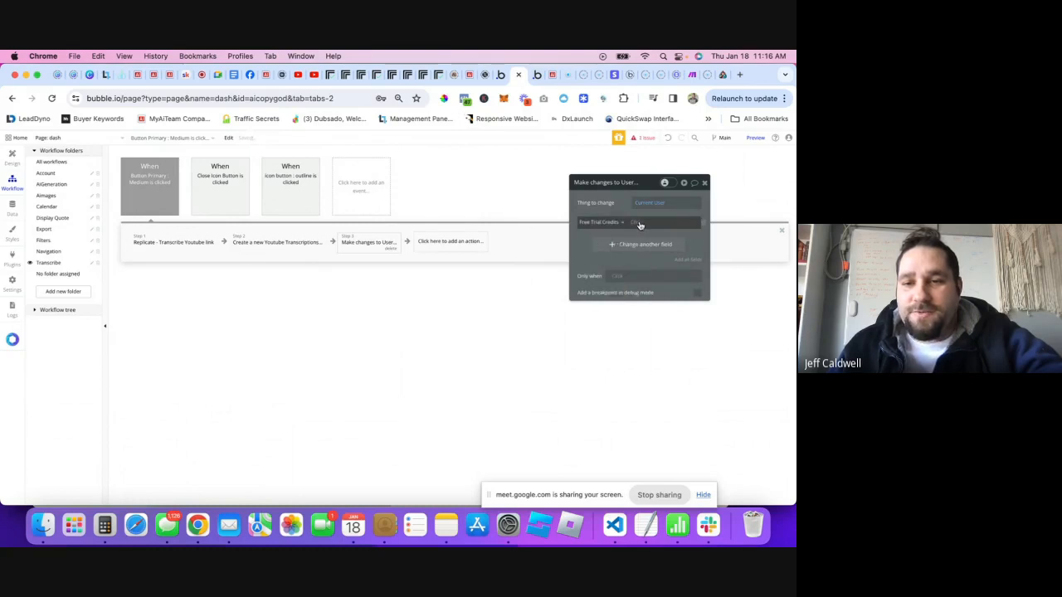
click(635, 225)
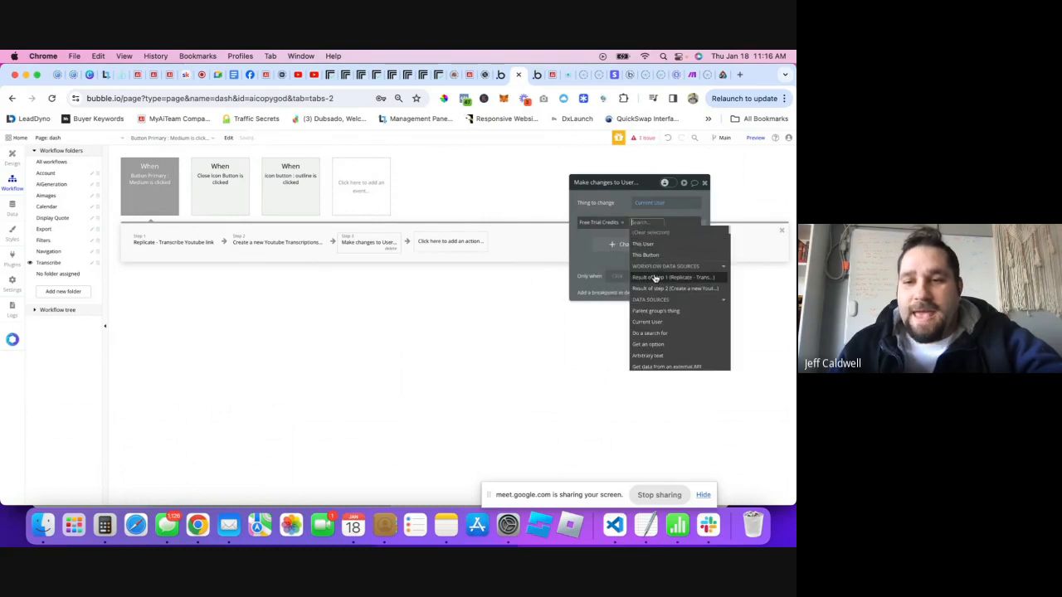
click(642, 245)
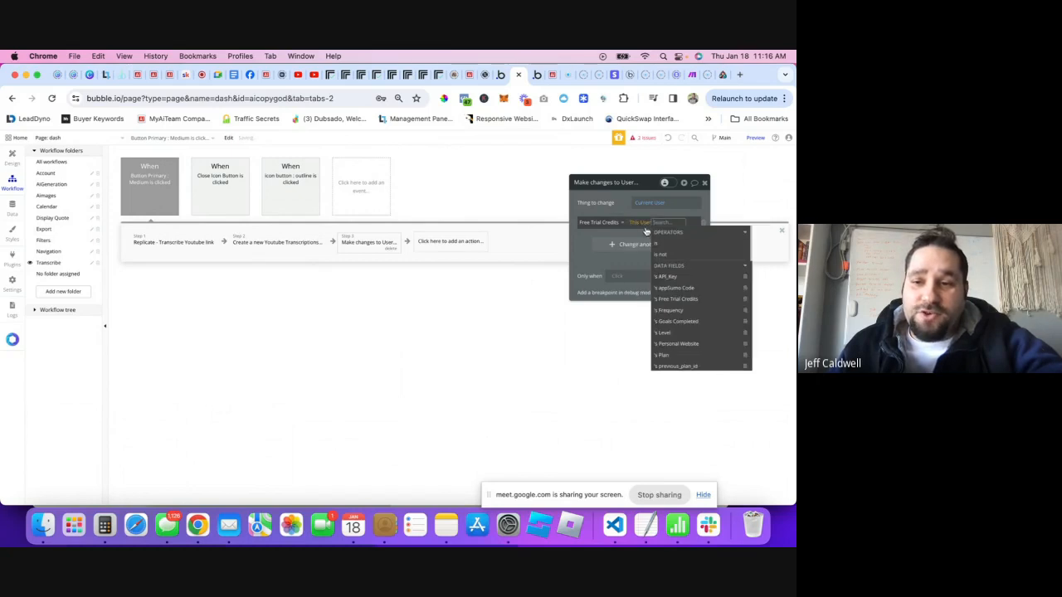
click(669, 300)
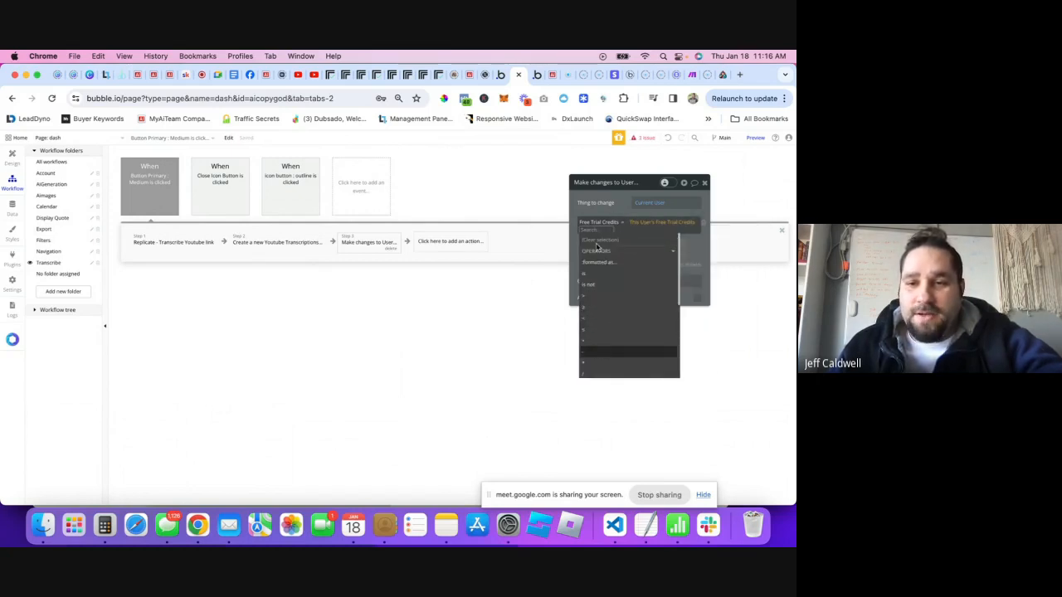
click(600, 351)
text(1)
key(Return)
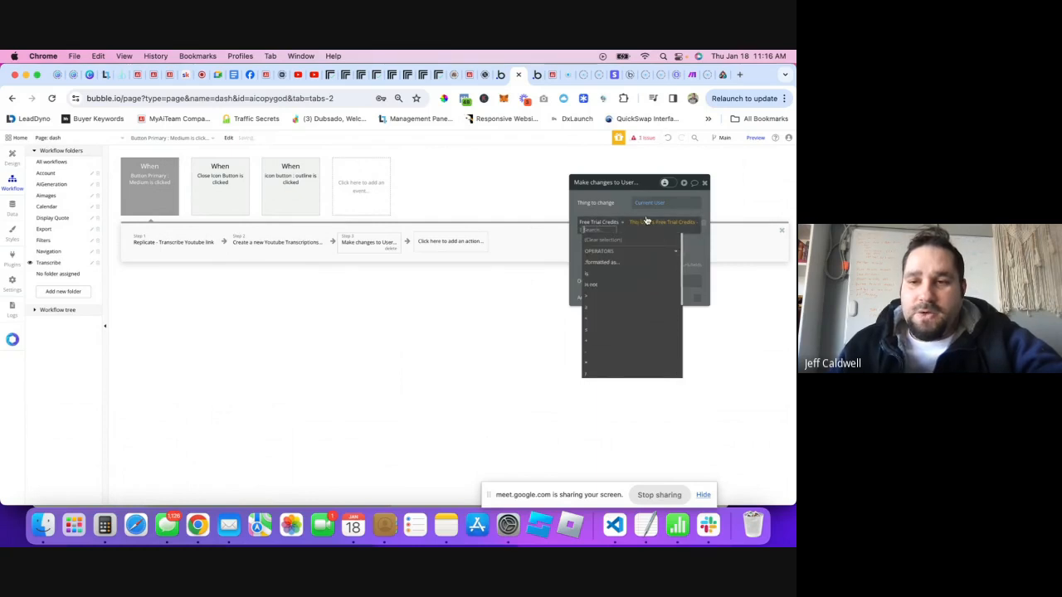
click(603, 215)
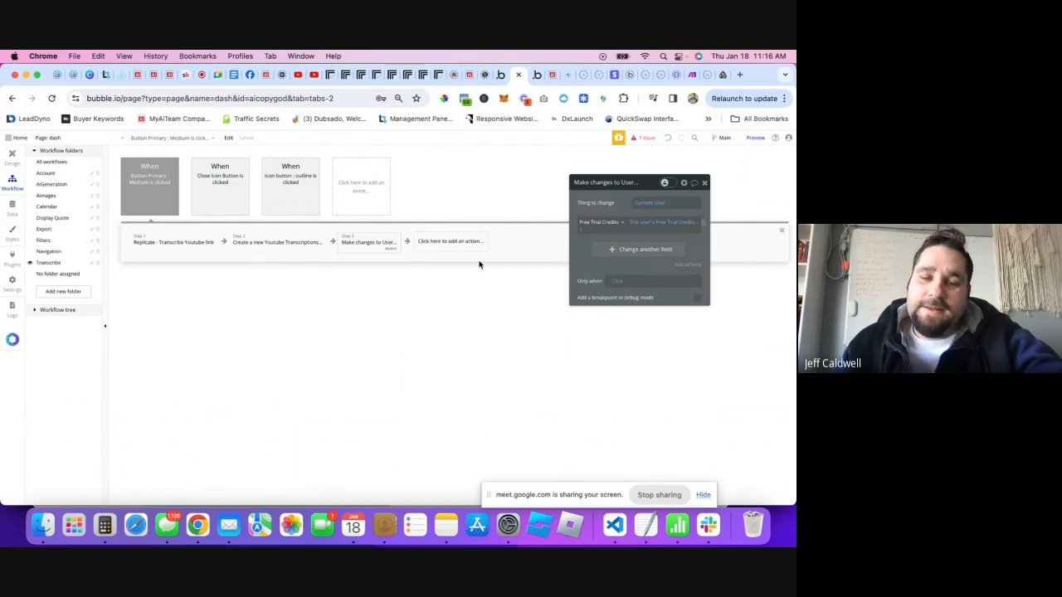
click(705, 183)
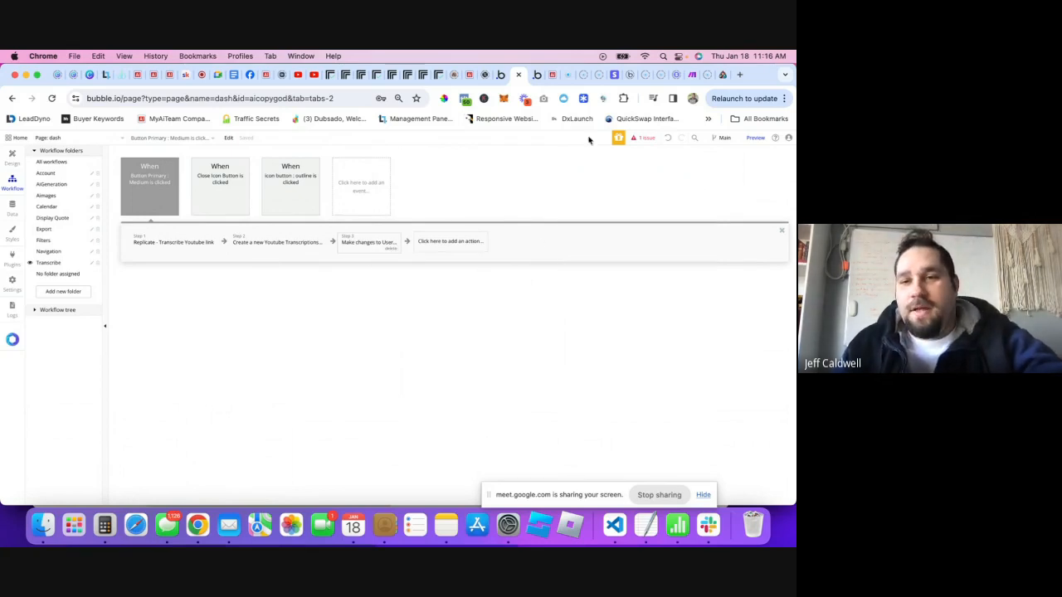
- Reload the MyAiTeam app and recheck the backend transcription change step
click(548, 75)
click(52, 98)
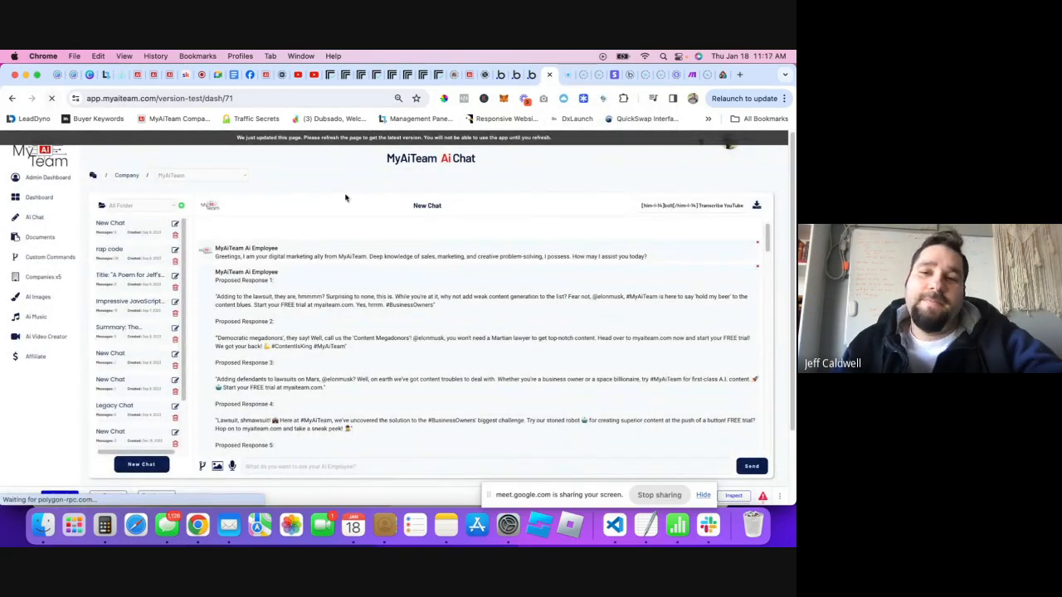
click(516, 75)
click(536, 76)
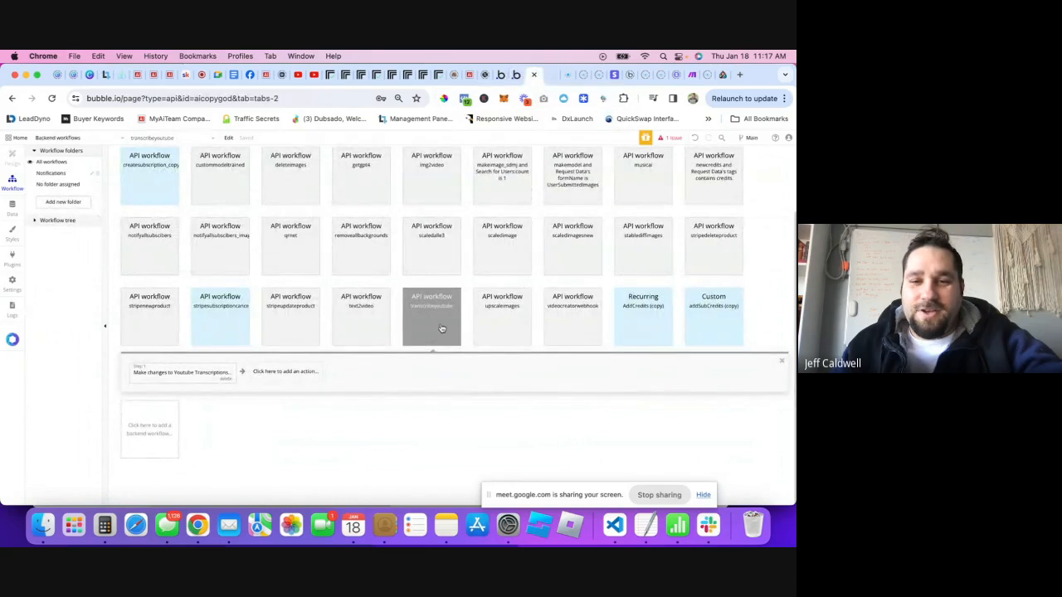
click(170, 382)
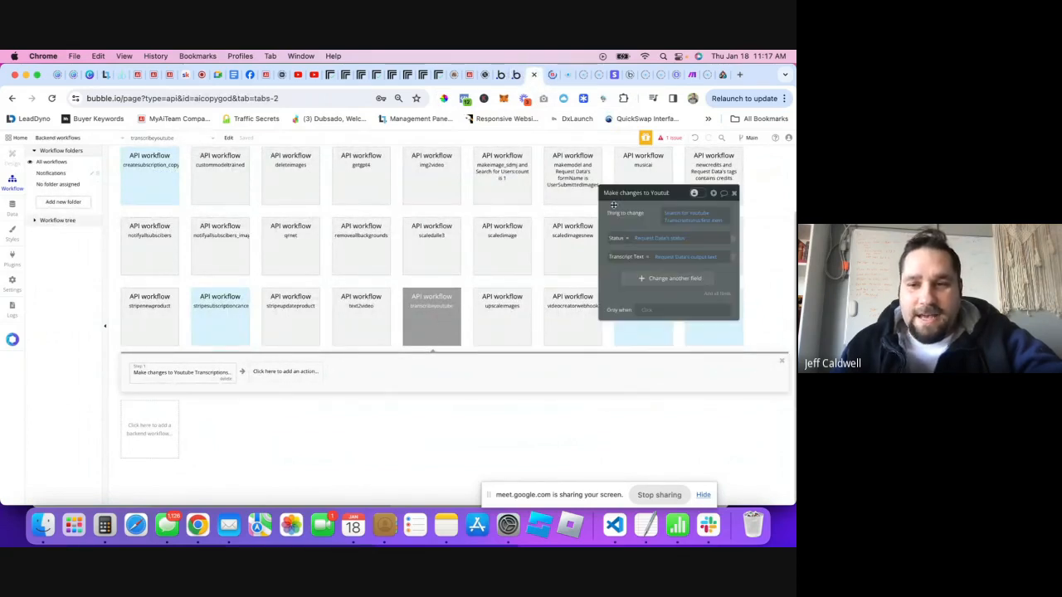
- Open the Transcribe Your YouTube Video popup from the MyAiTeam chat page
click(548, 74)
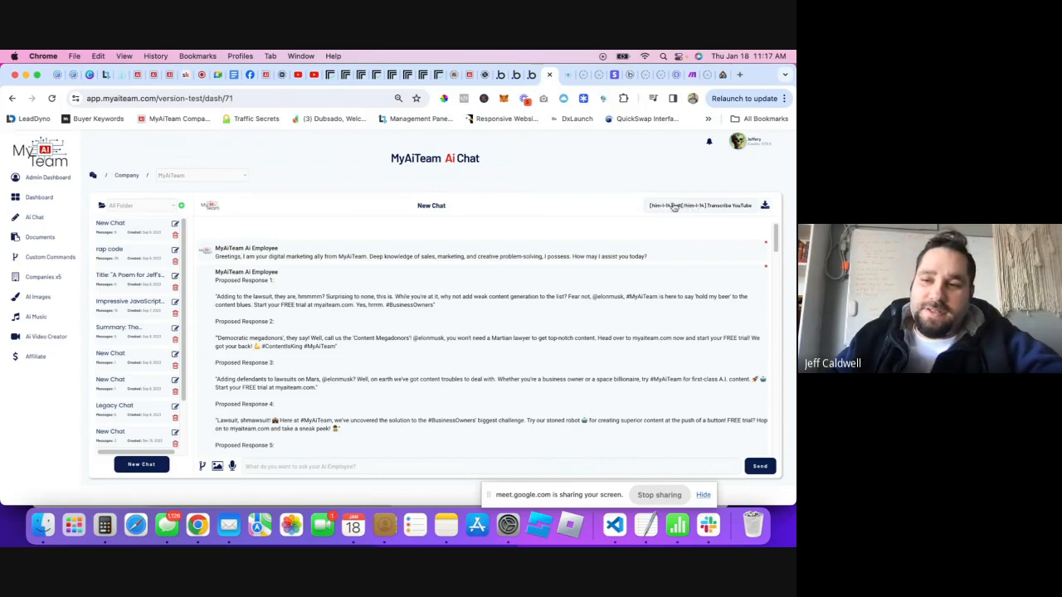
click(532, 75)
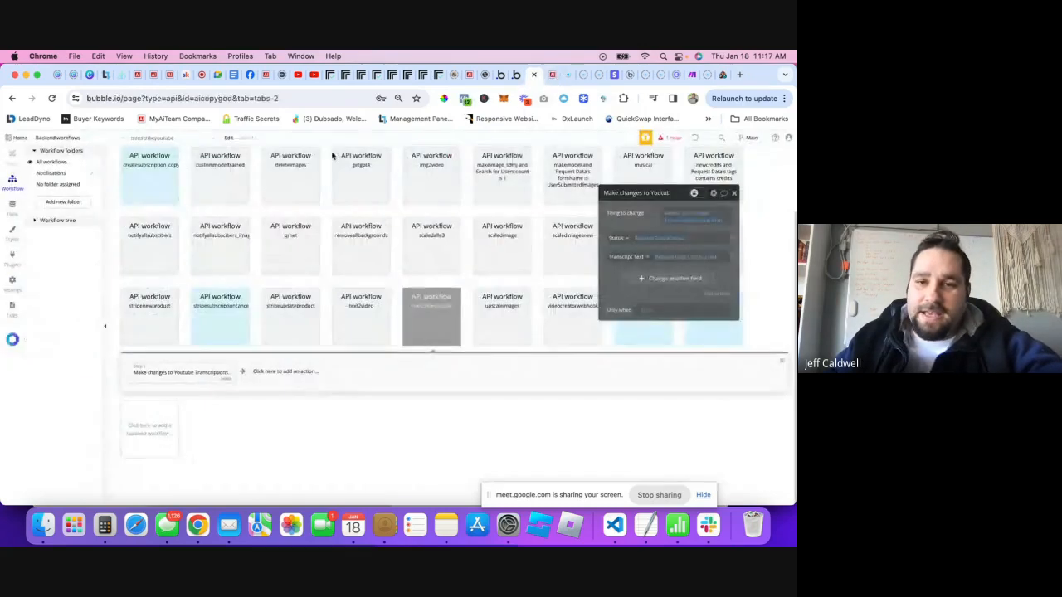
click(508, 74)
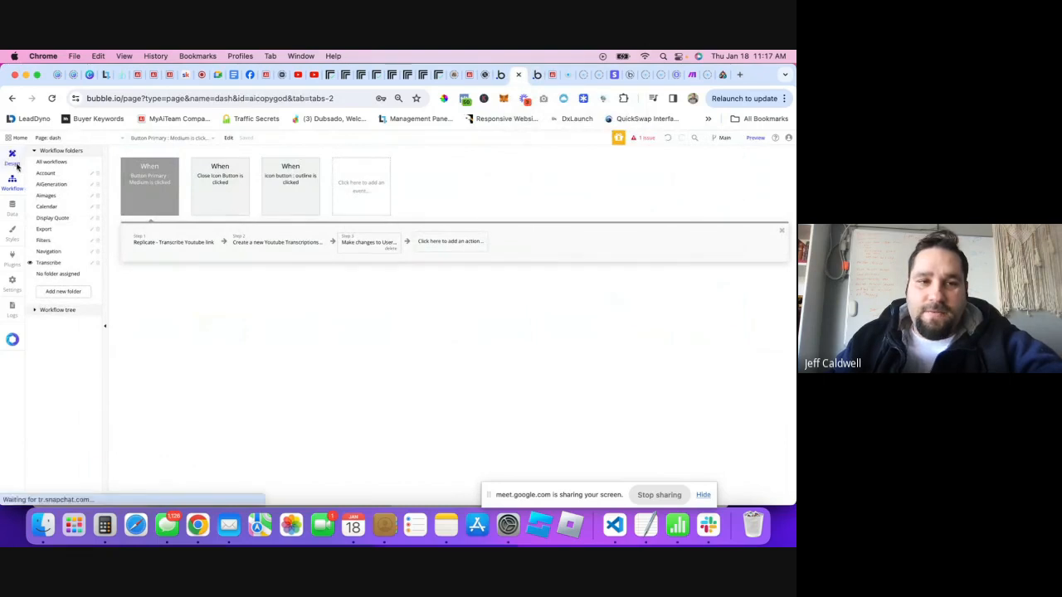
click(551, 75)
click(541, 75)
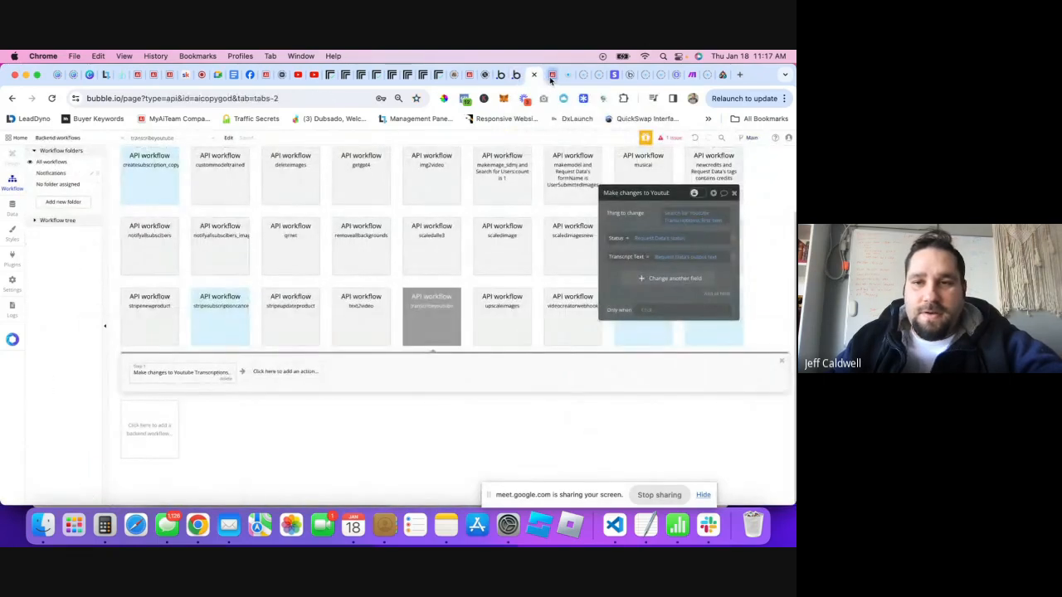
click(551, 77)
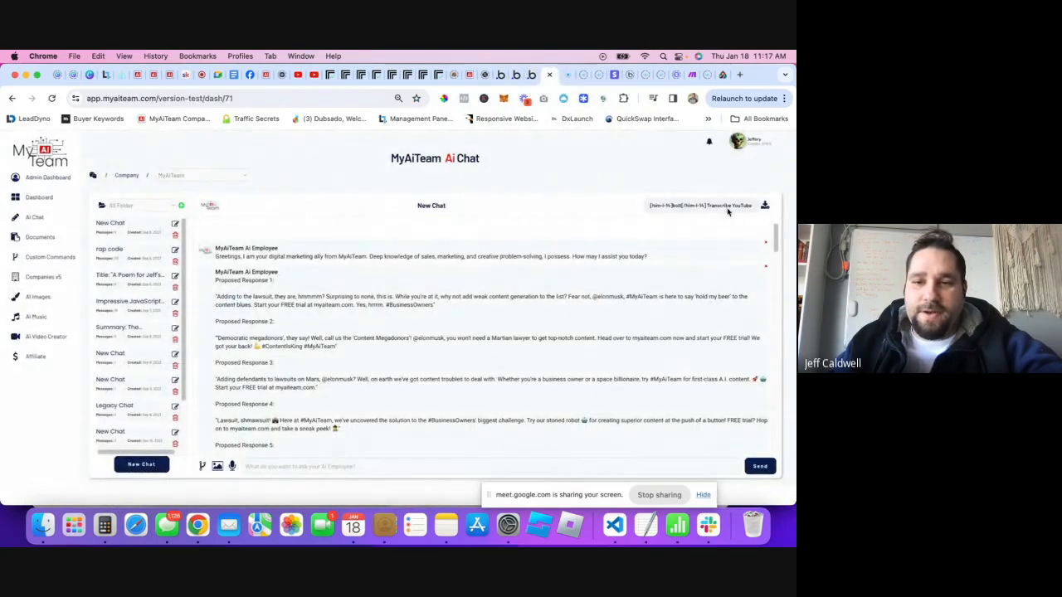
click(728, 208)
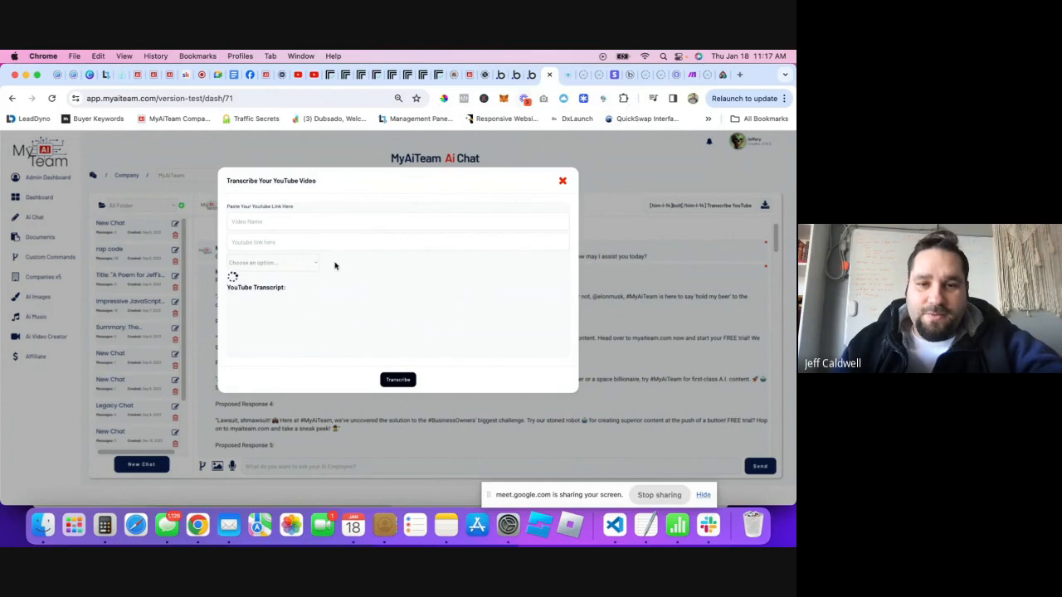
- Enter the video's name in the transcribe popup
click(262, 264)
click(257, 265)
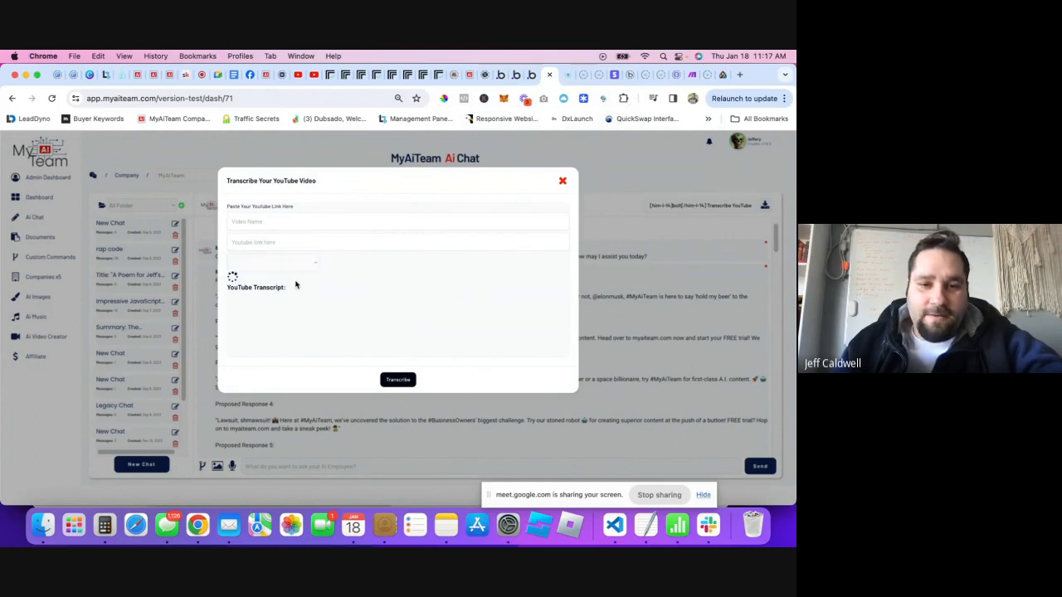
click(304, 220)
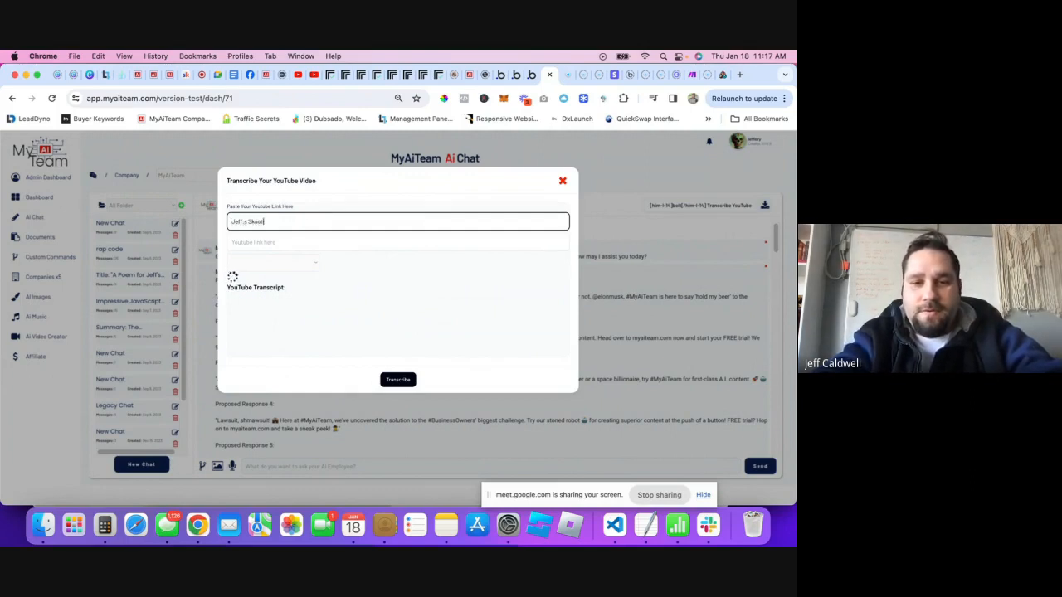
text(Jeff)
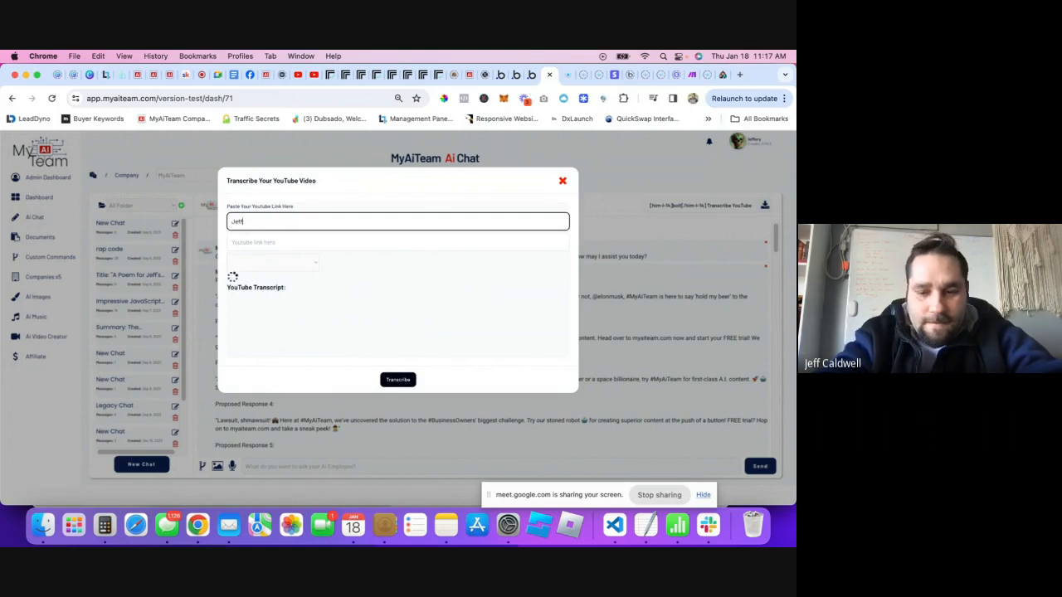
text('s Skool Review)
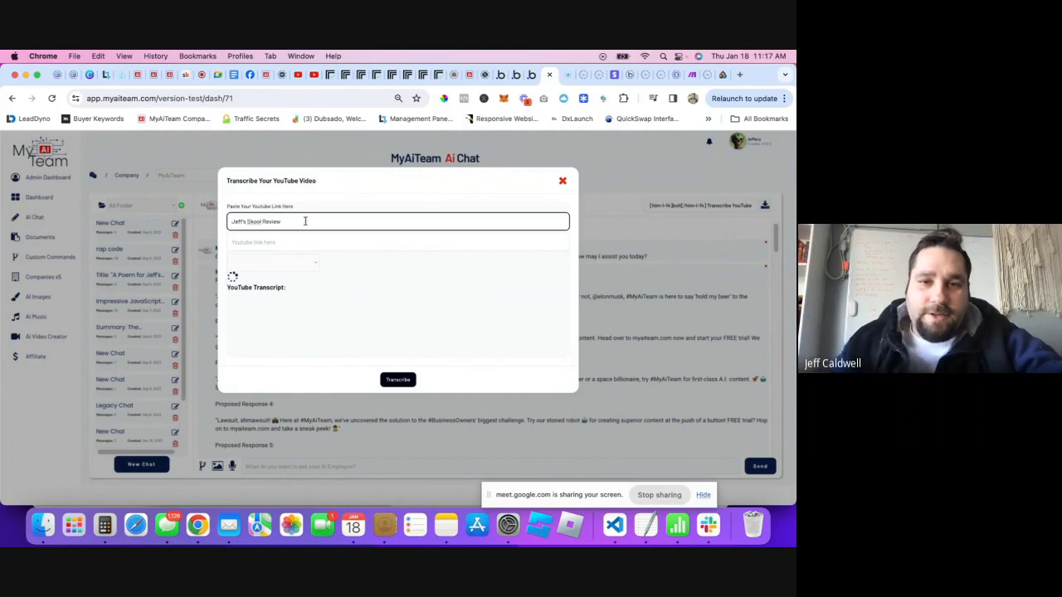
- Paste the copied YouTube link into the link field and submit it for transcription
click(313, 74)
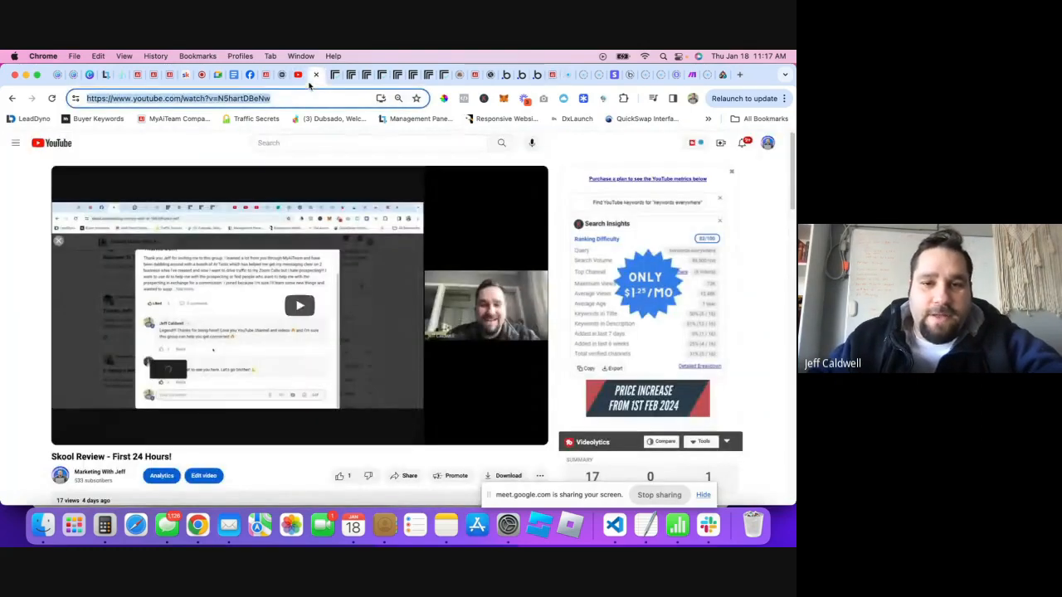
click(552, 75)
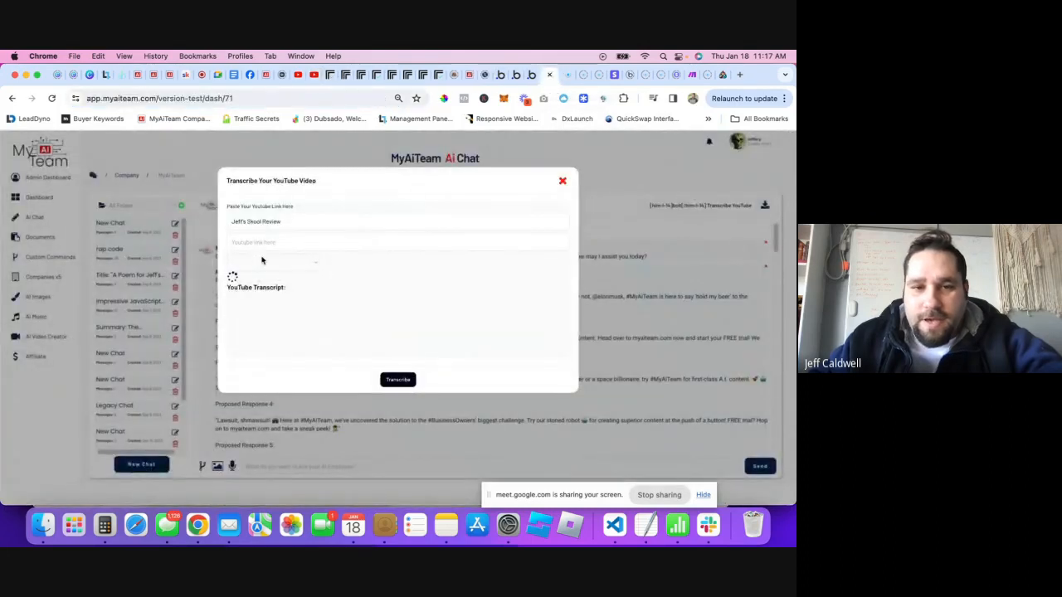
click(266, 241)
text(https://www.youtube.com/watch?v=N5hartDBeNw)
click(338, 261)
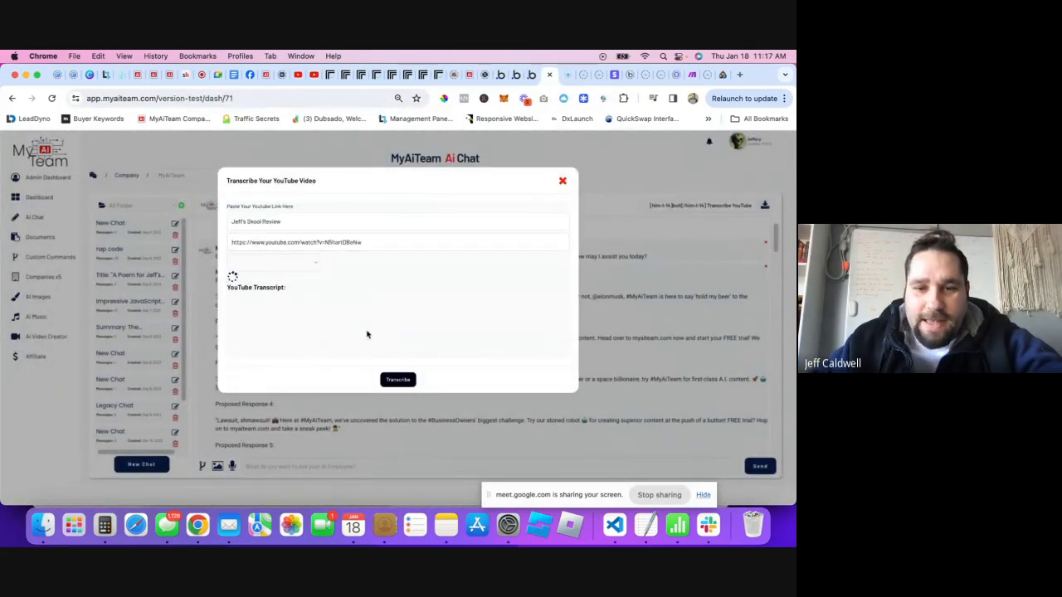
click(391, 381)
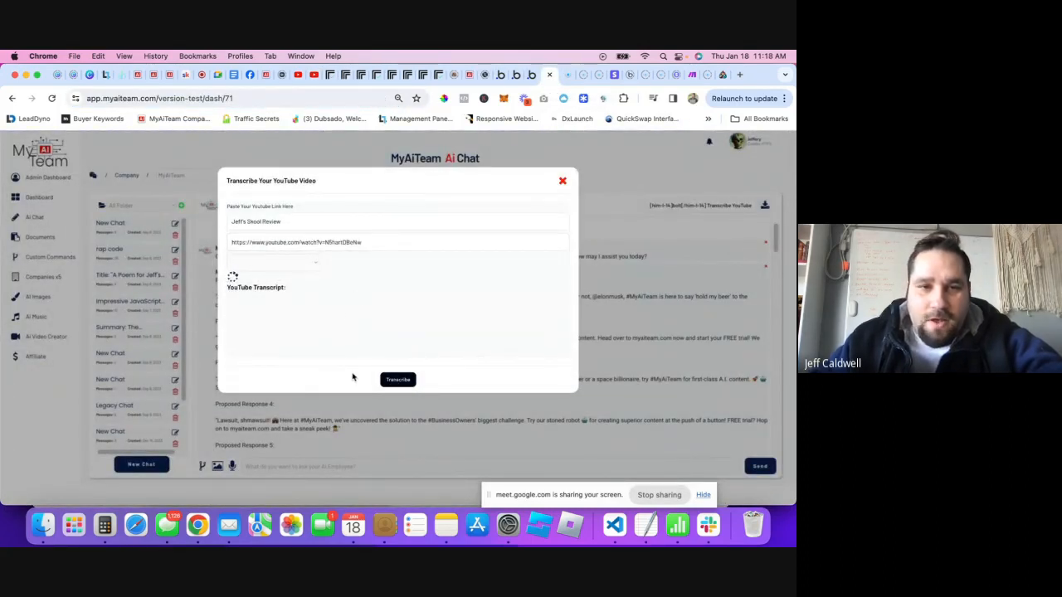
- Select the Skool Review video from the dropdown and check Replicate's dashboard
click(230, 268)
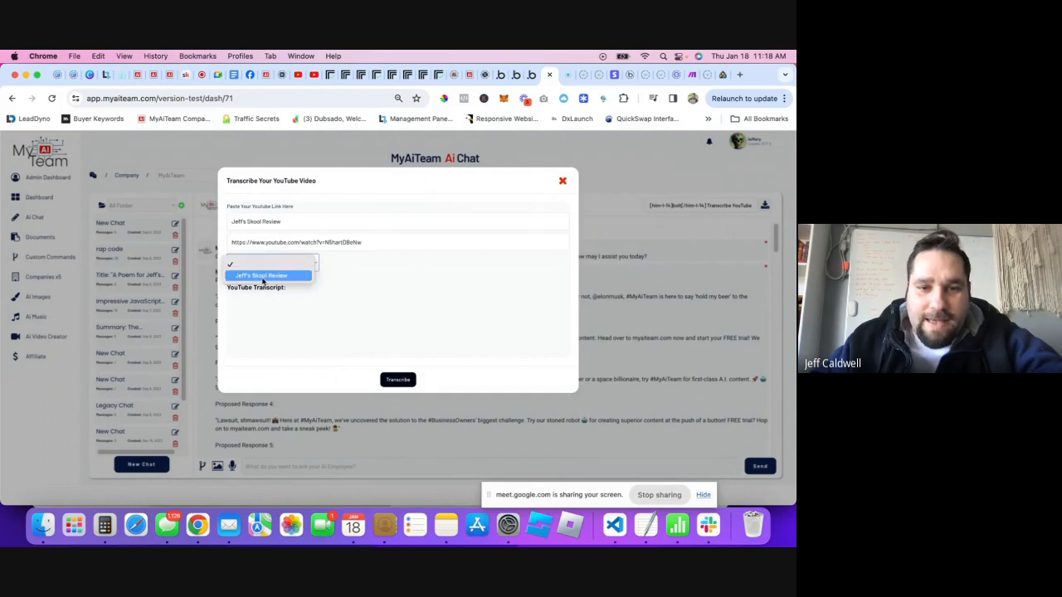
click(264, 276)
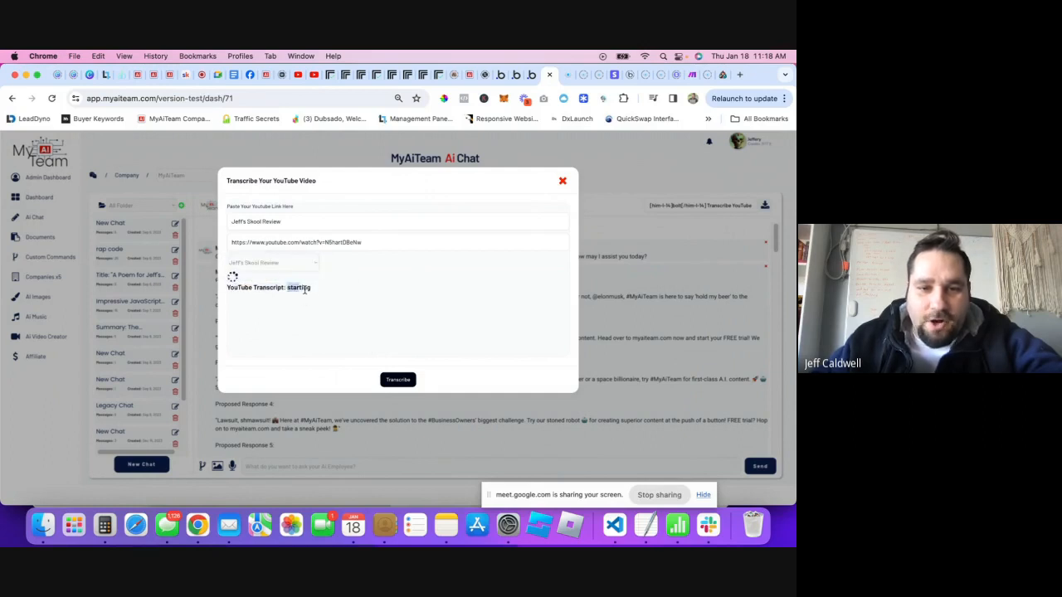
click(318, 292)
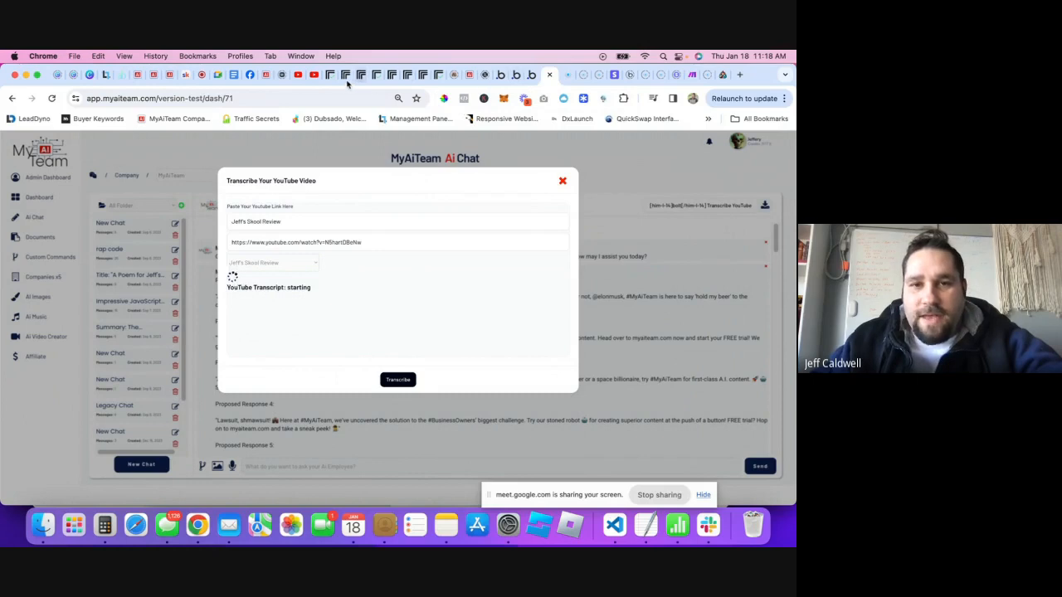
click(333, 76)
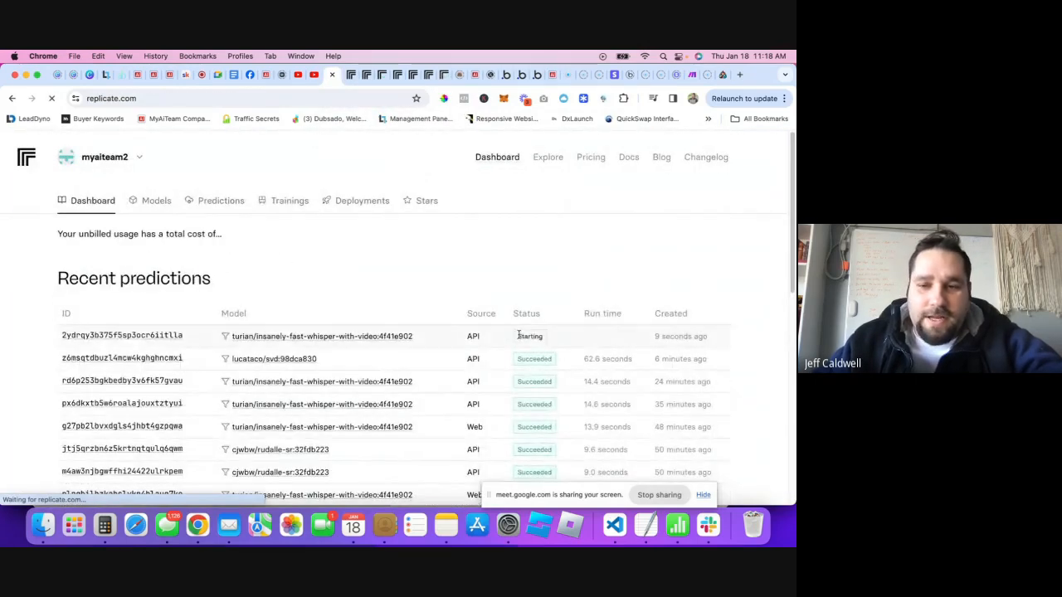
- Open the newest prediction's details and select its YouTube link input
click(170, 336)
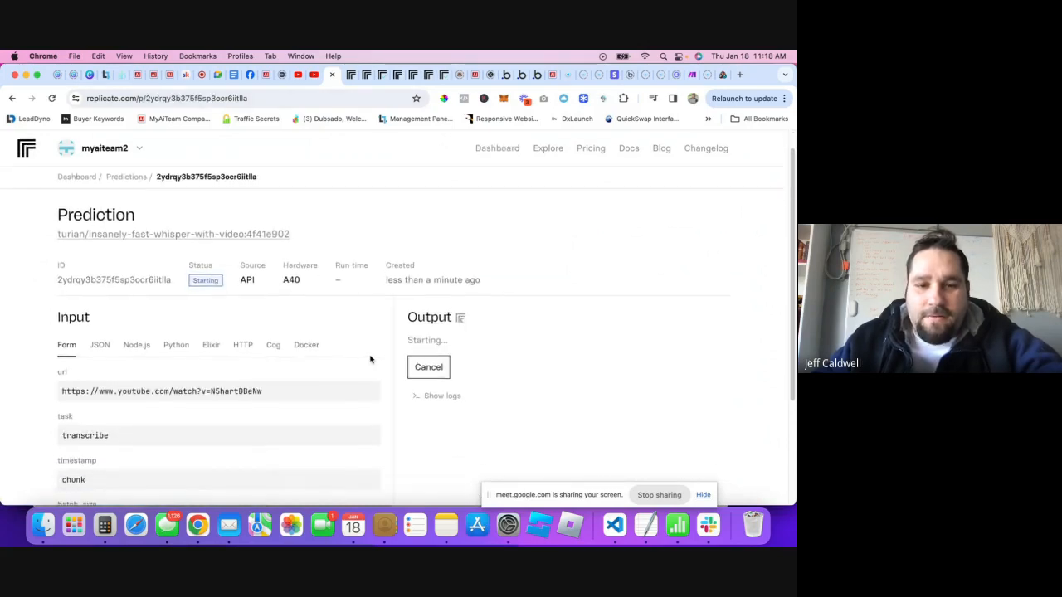
scroll(370, 365, down, 1)
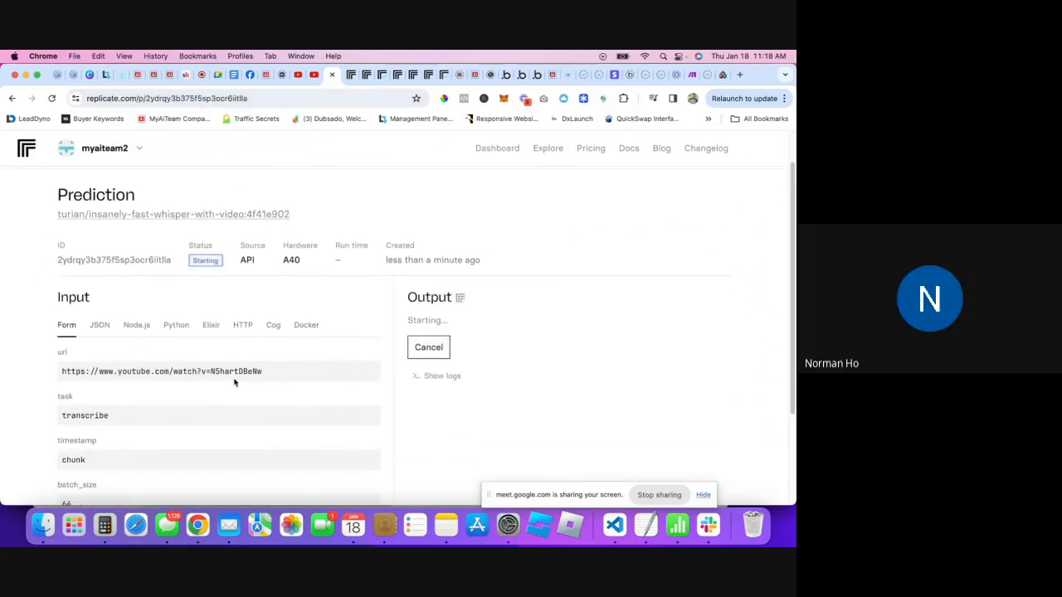
scroll(172, 355, down, 1)
triple_click(171, 362)
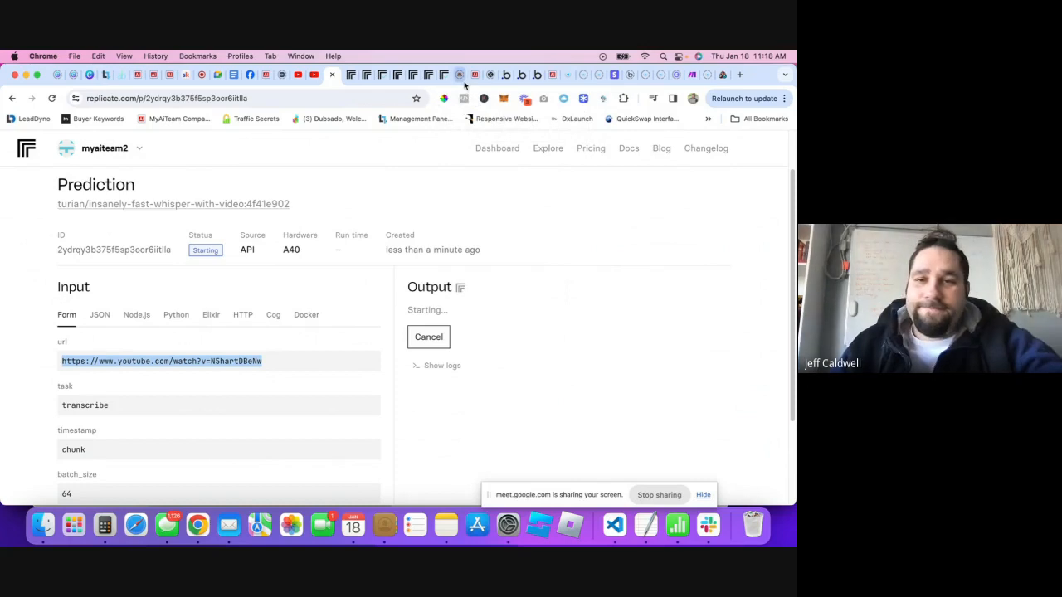
- Check the backend Make changes step, then return to the MyAiTeam popup showing 'starting'
click(515, 76)
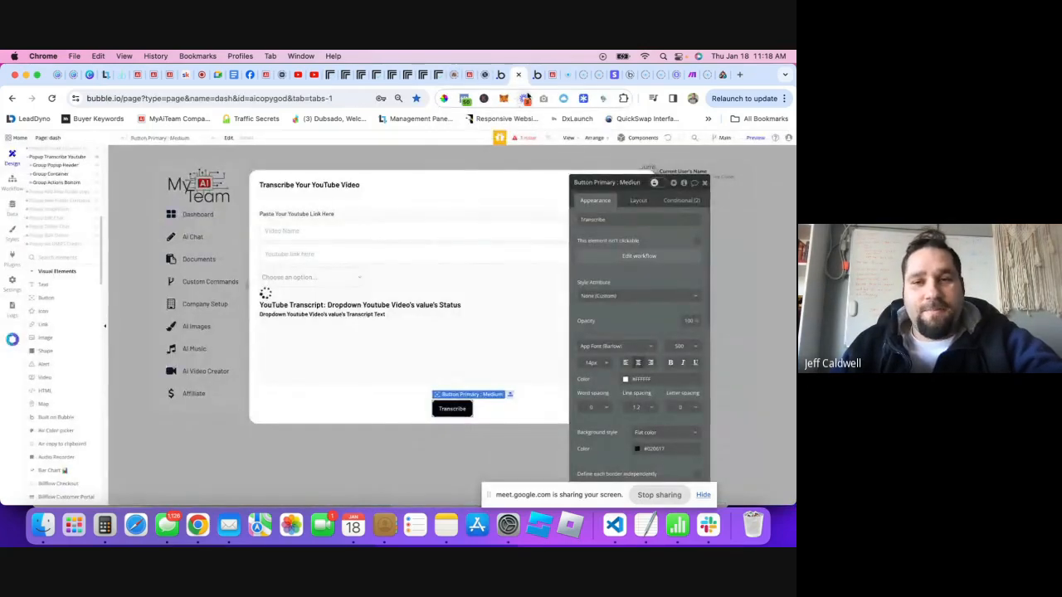
click(540, 74)
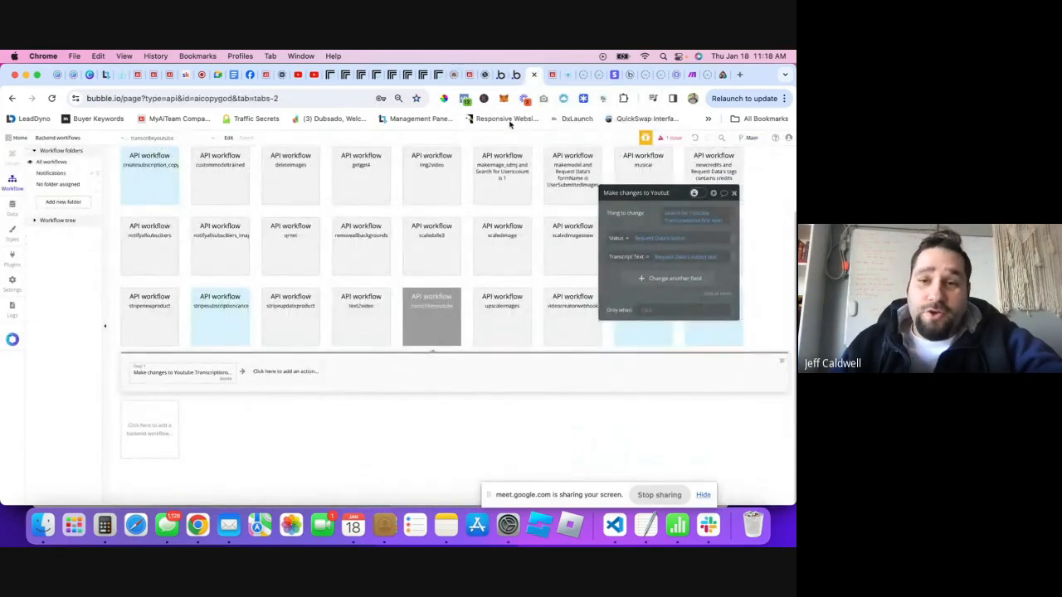
click(548, 76)
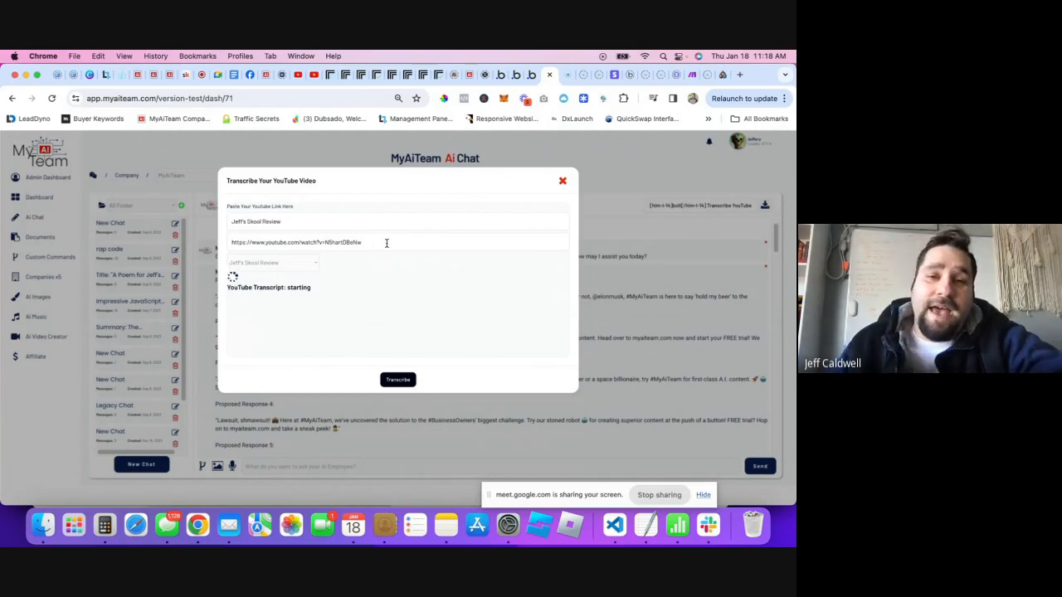
- Expand the Skool Review video's full description and Transcript section on YouTube
click(314, 74)
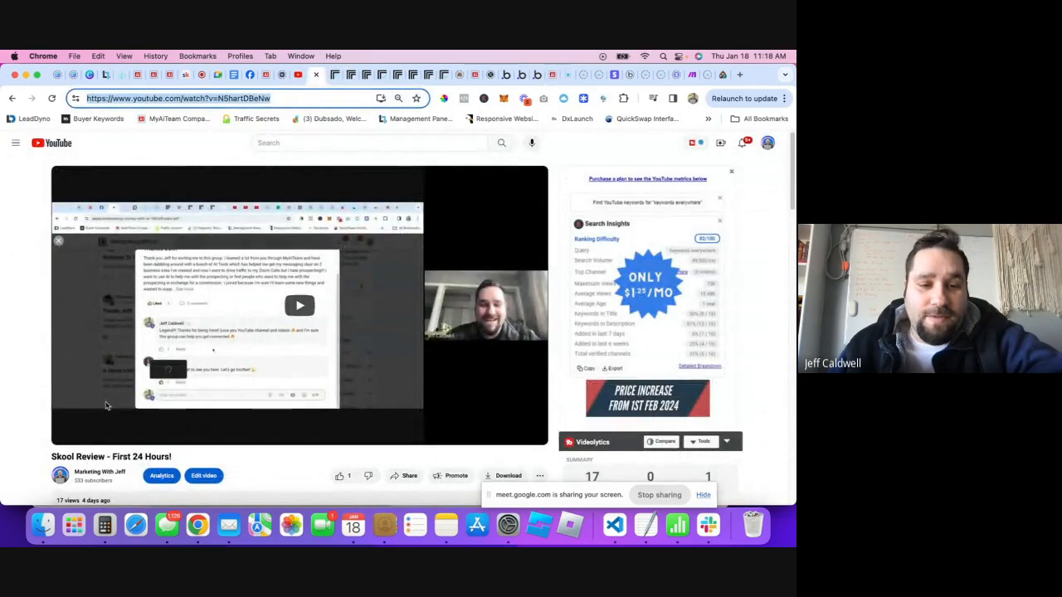
scroll(29, 435, down, 3)
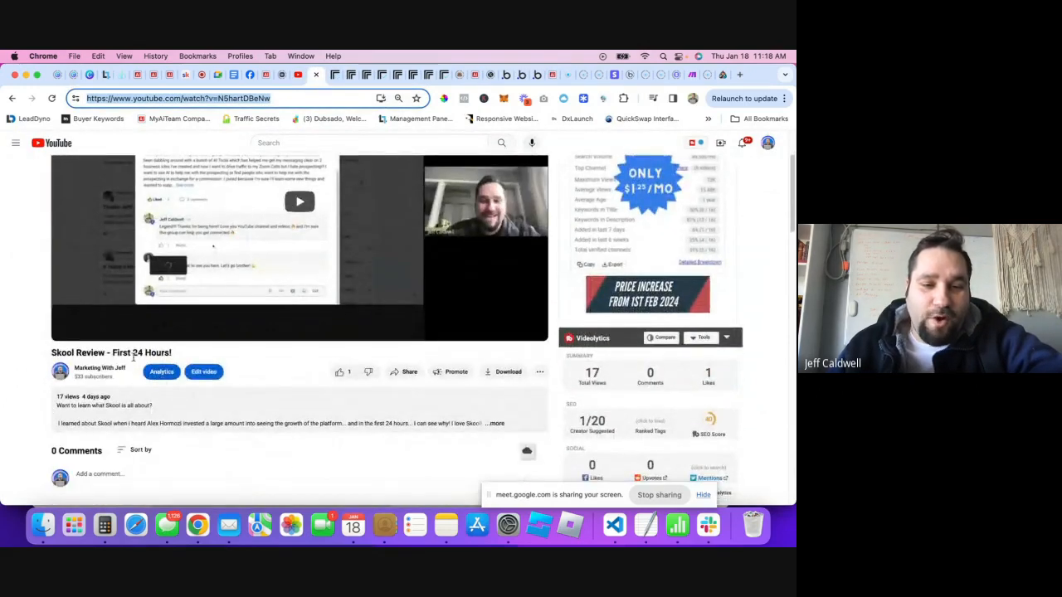
click(178, 352)
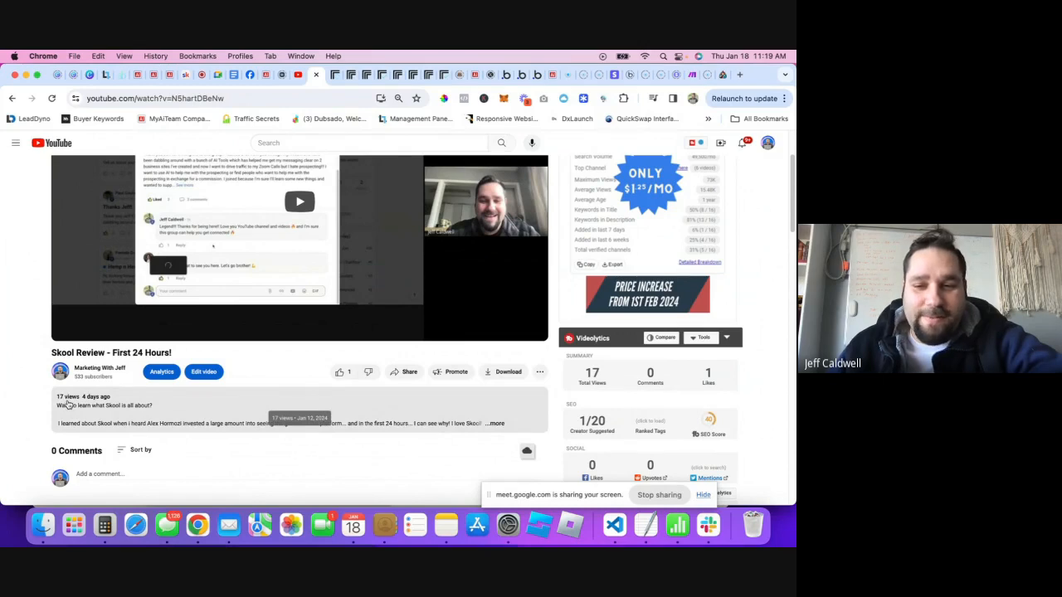
scroll(244, 373, up, 1)
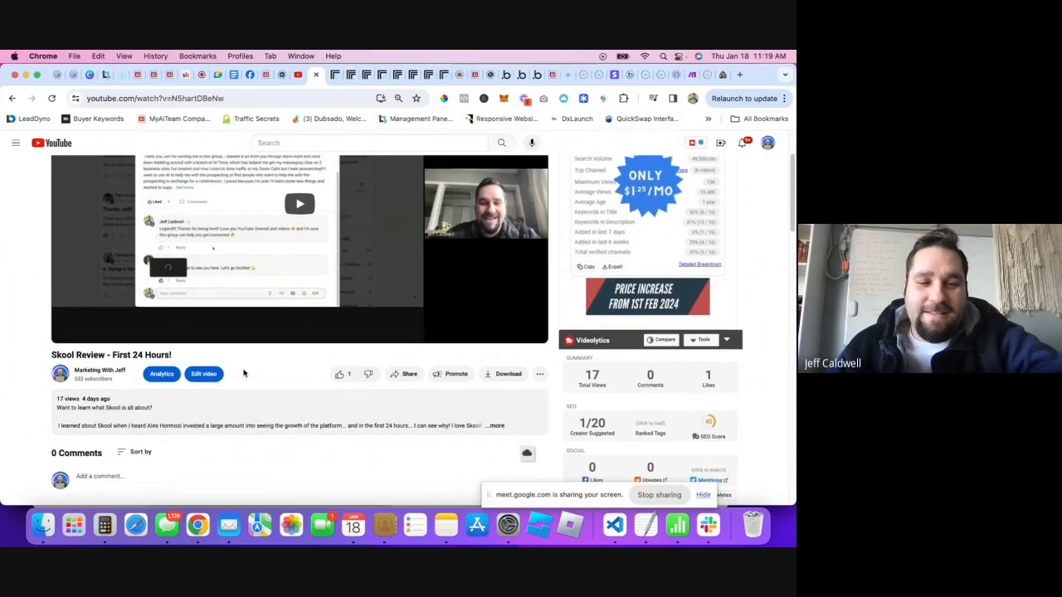
scroll(107, 357, up, 2)
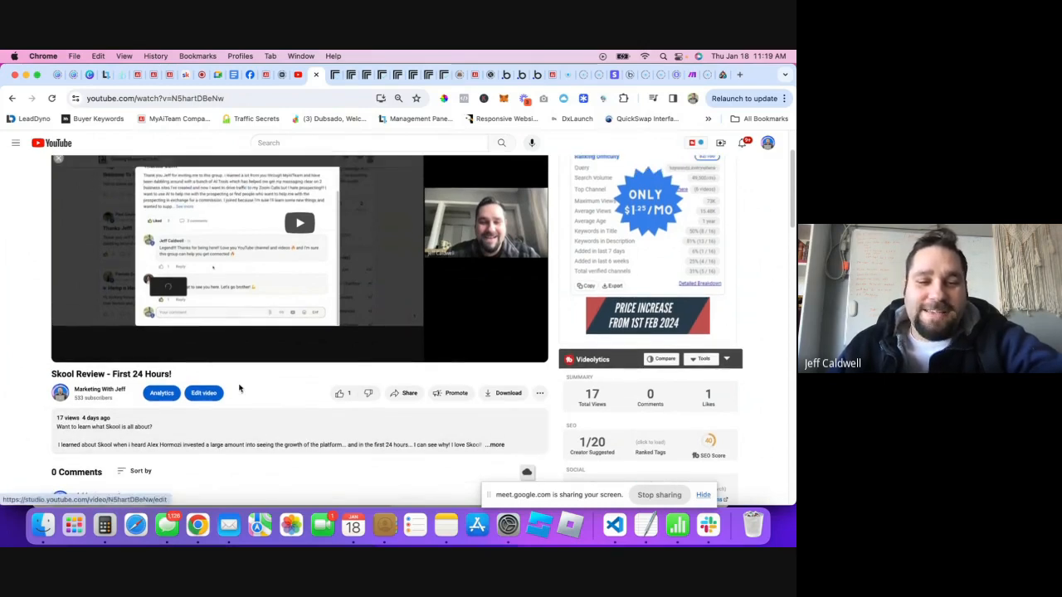
click(496, 449)
scroll(249, 373, down, 5)
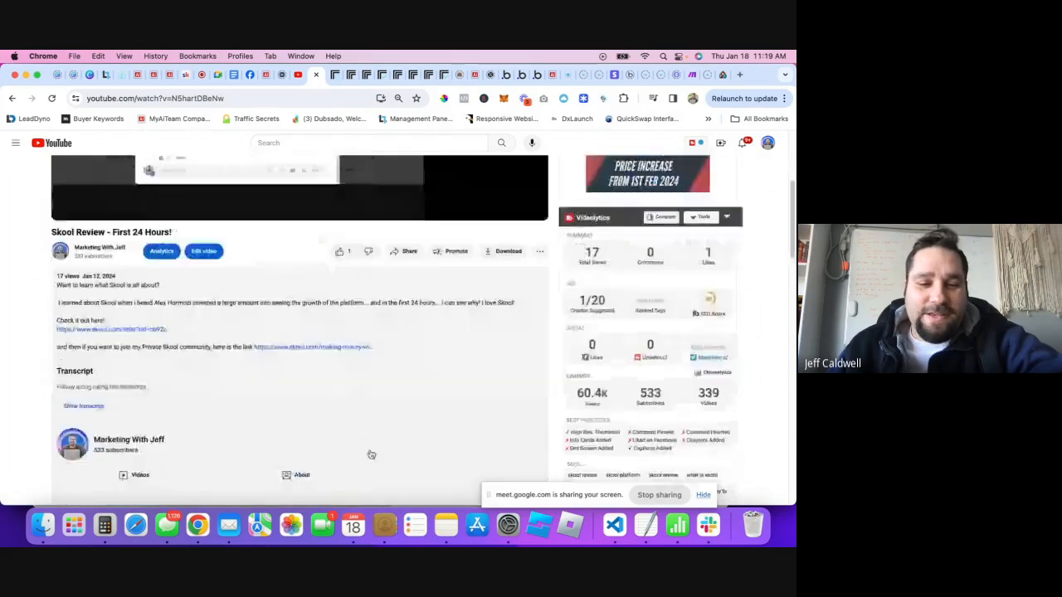
scroll(166, 331, up, 3)
scroll(250, 357, up, 3)
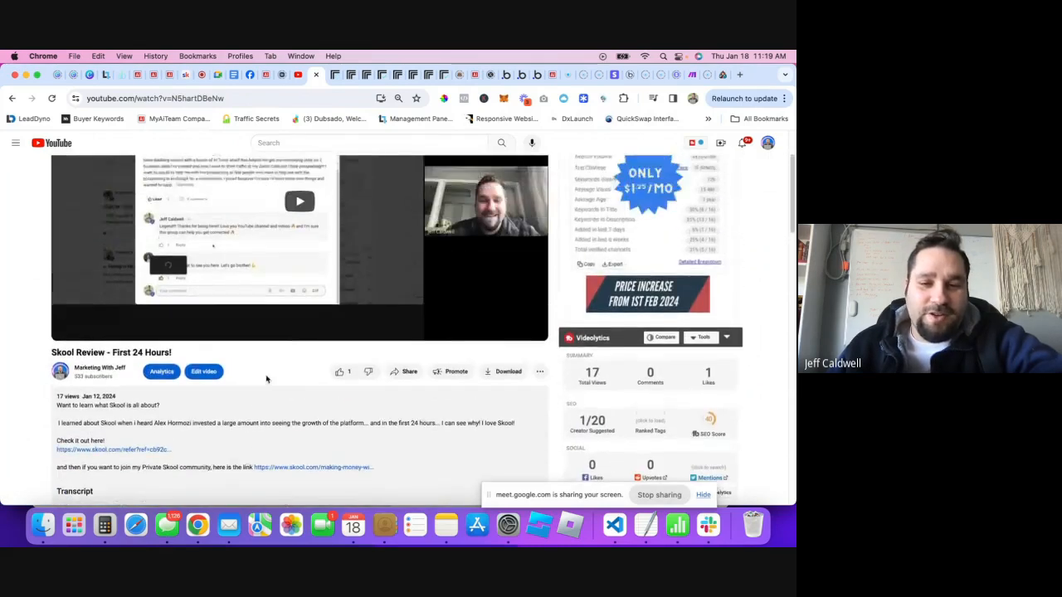
scroll(273, 380, down, 5)
scroll(272, 379, up, 3)
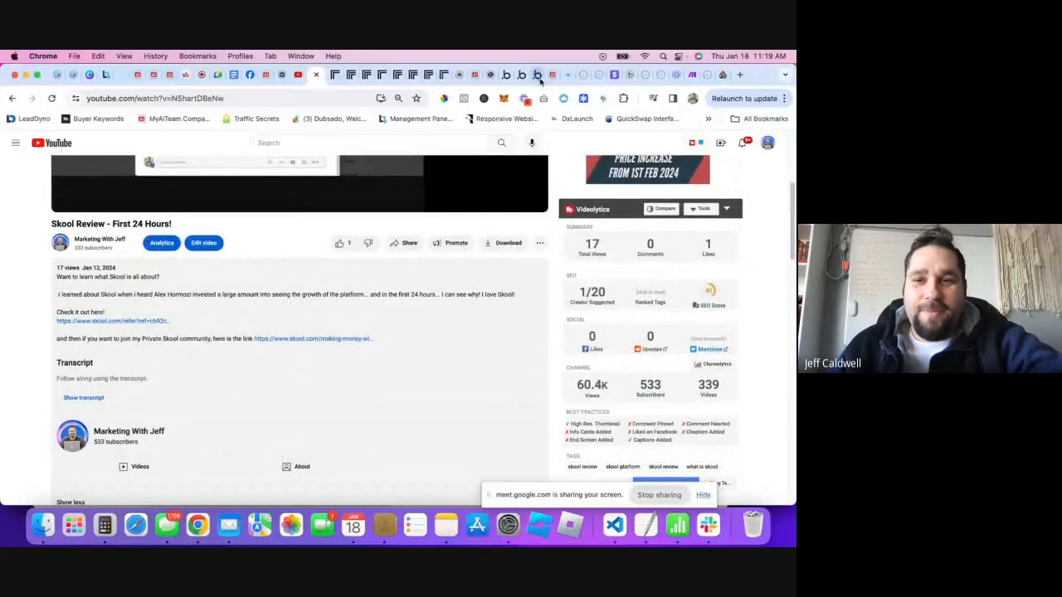
click(475, 76)
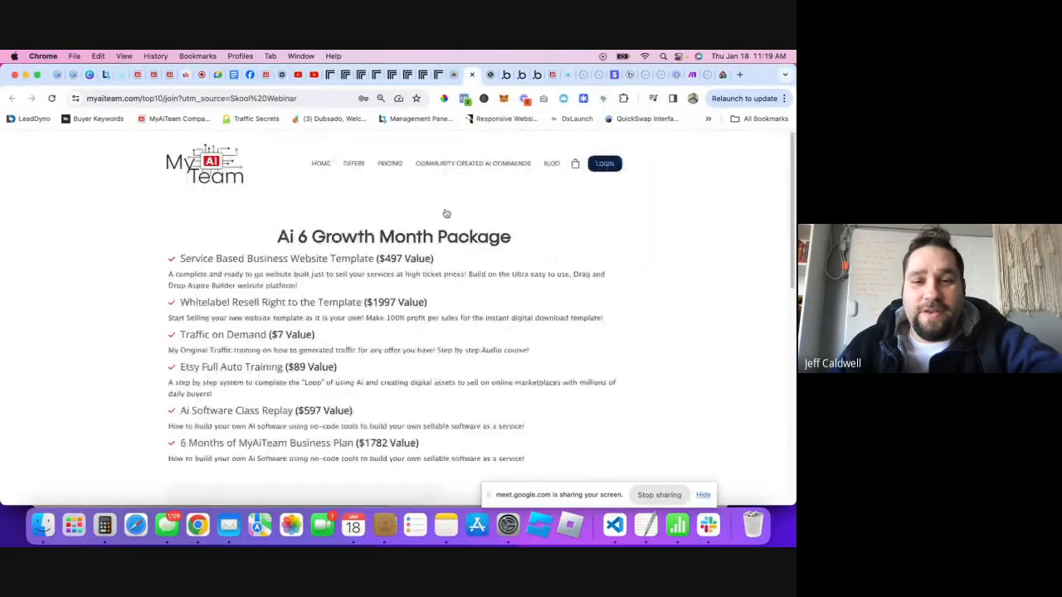
- Return to the MyAiTeam Ai Chat page, where the Skool Review transcription still reads 'starting'
click(552, 77)
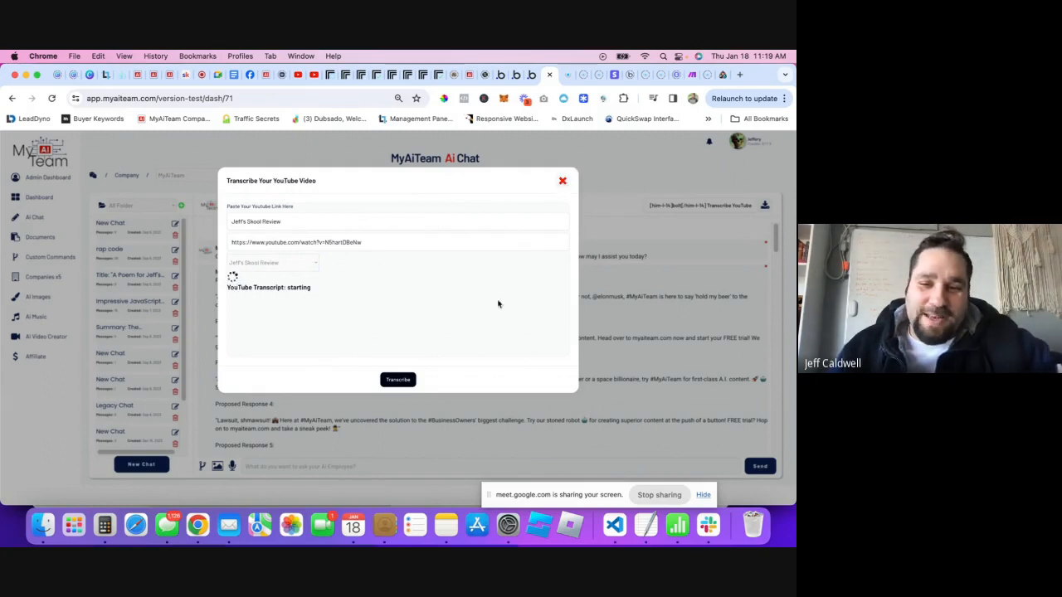
click(332, 75)
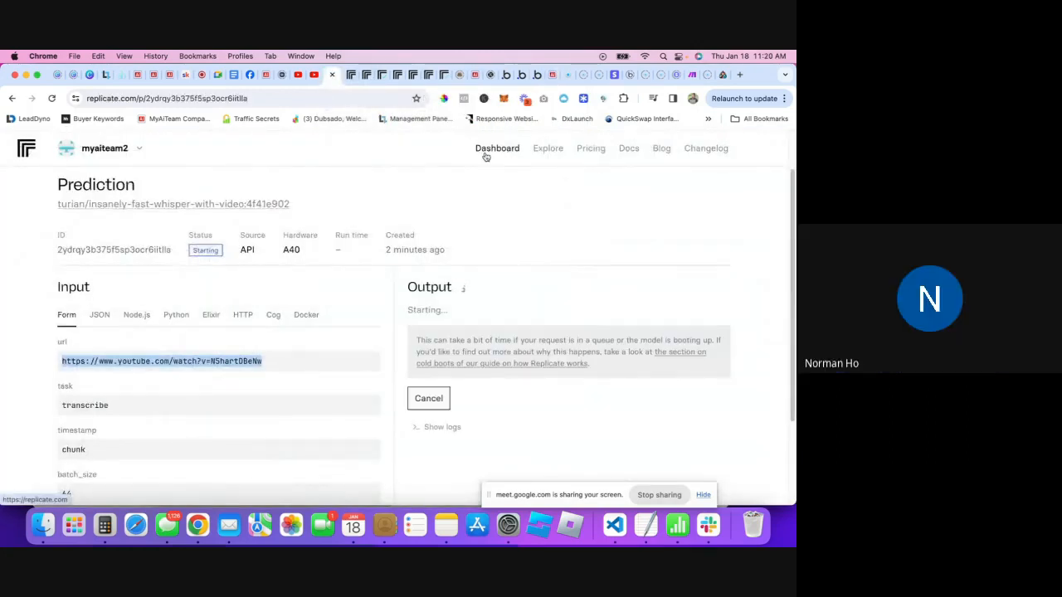
click(552, 75)
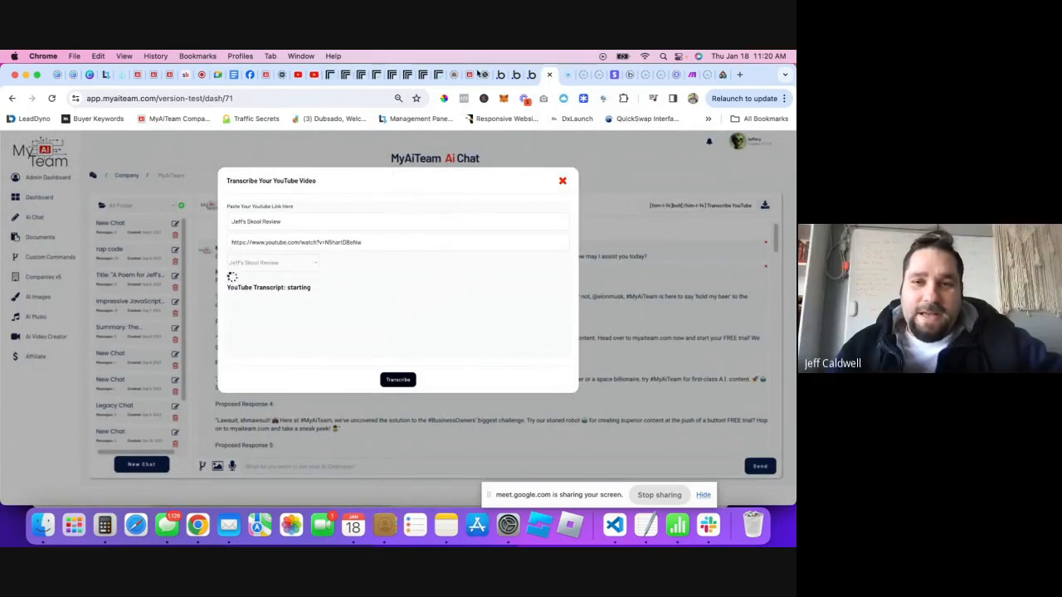
click(340, 75)
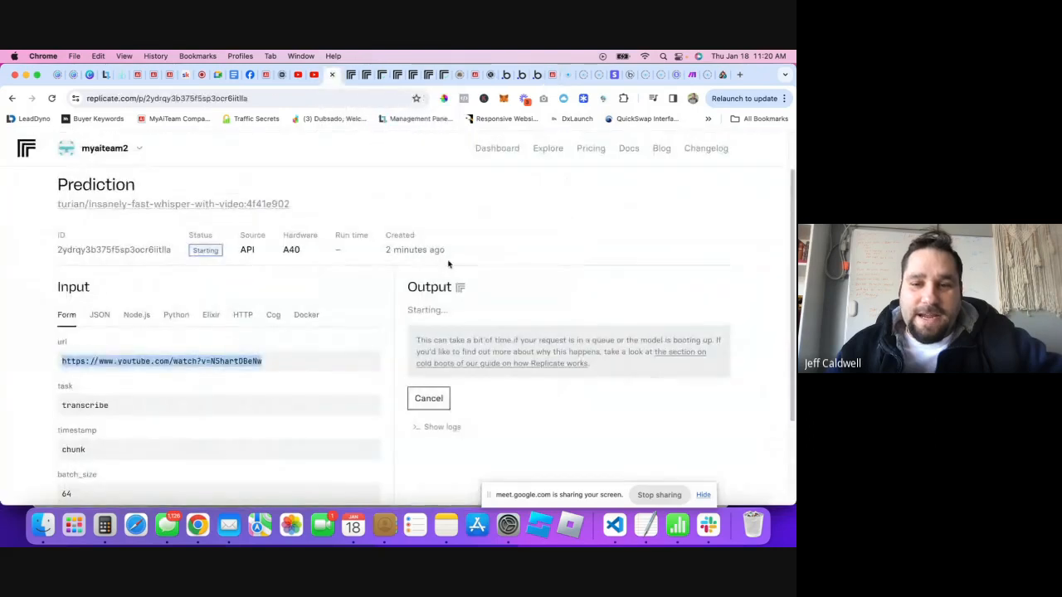
drag(412, 310, 444, 310)
click(442, 310)
click(445, 309)
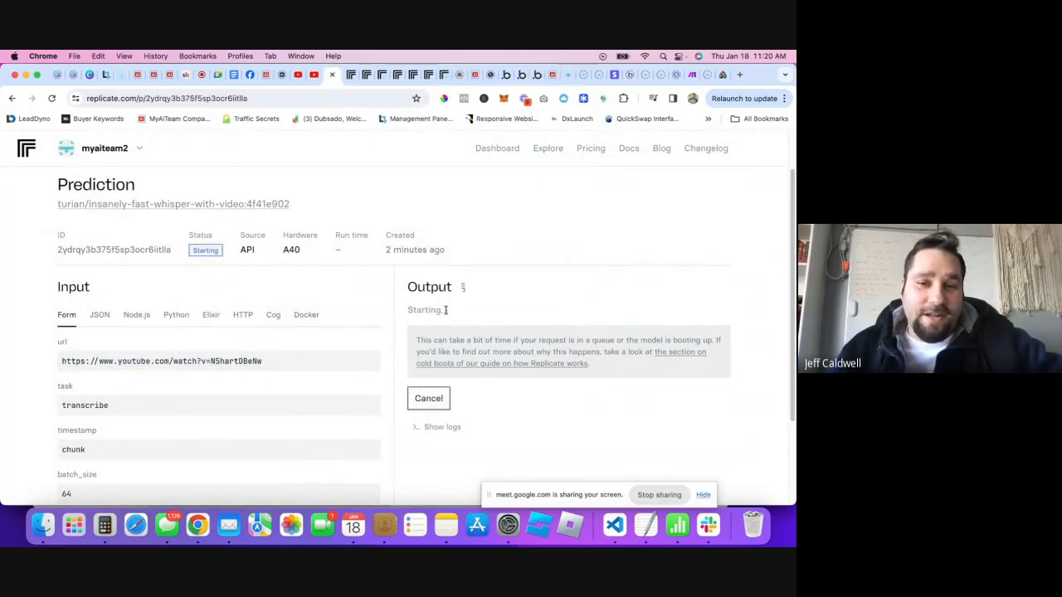
click(539, 74)
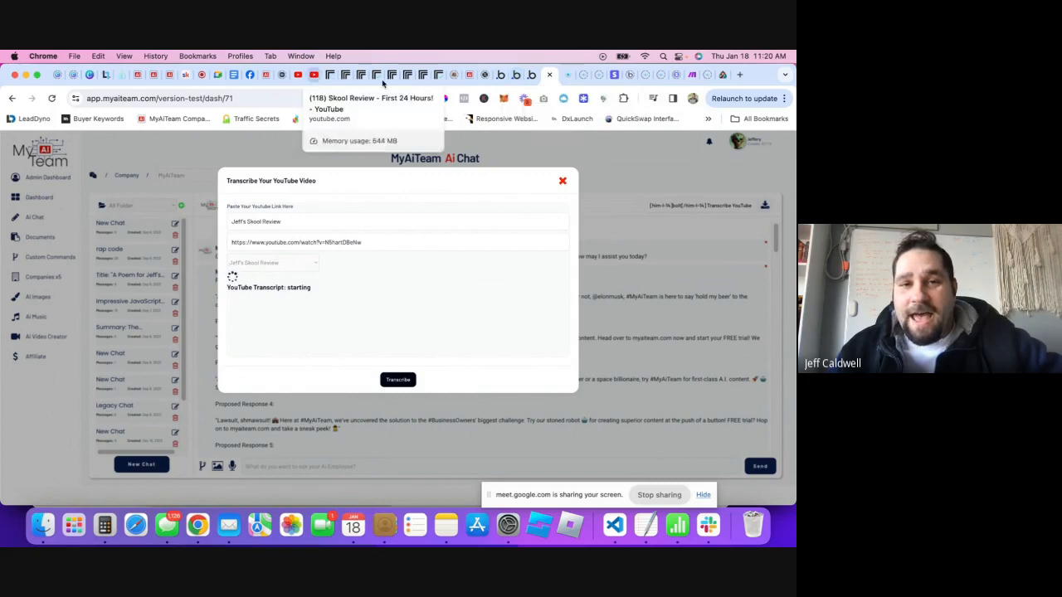
click(326, 74)
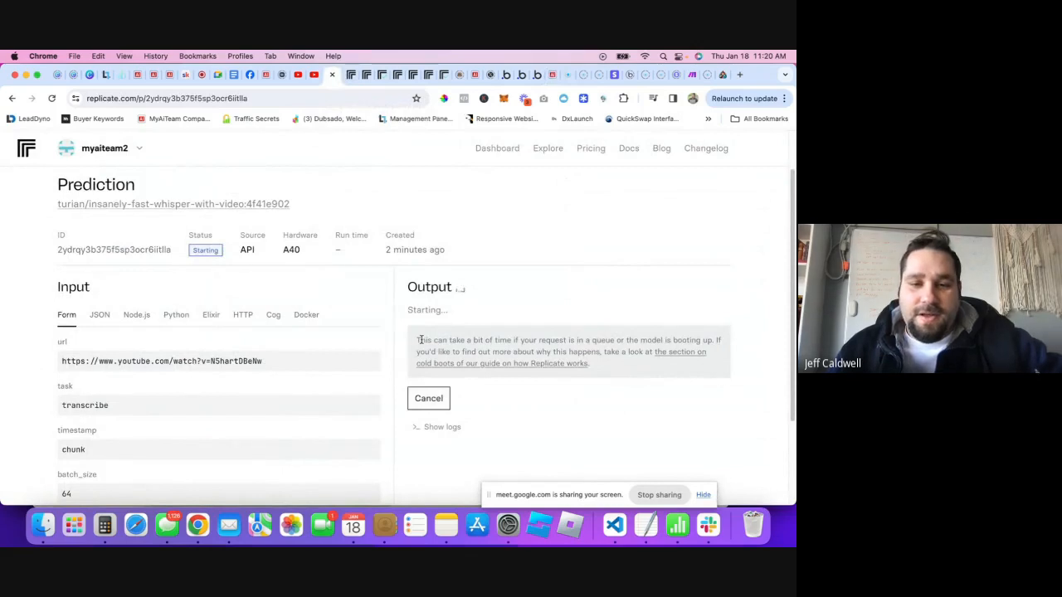
scroll(424, 338, down, 1)
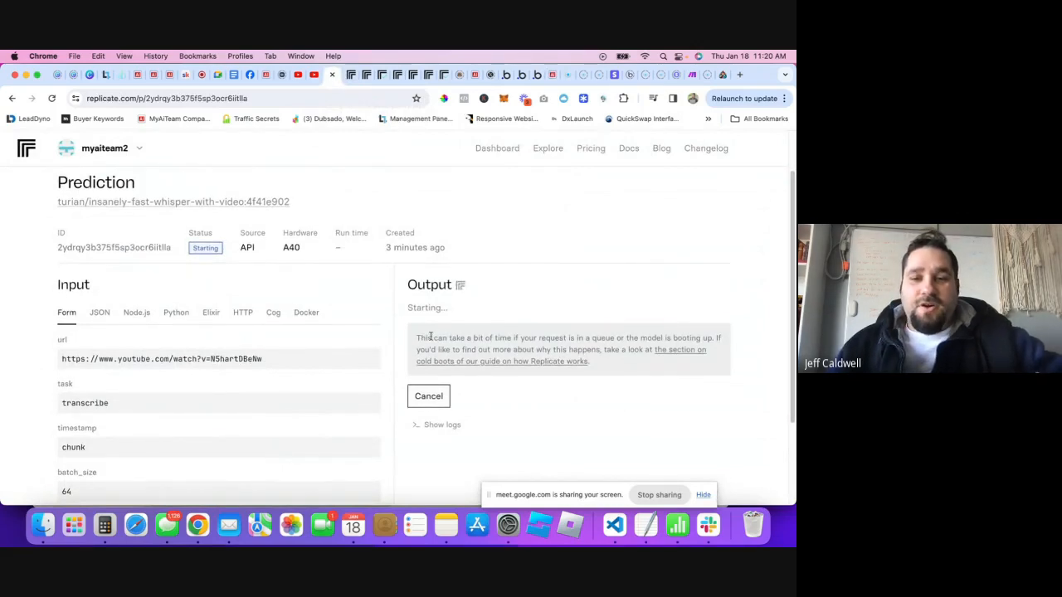
click(508, 75)
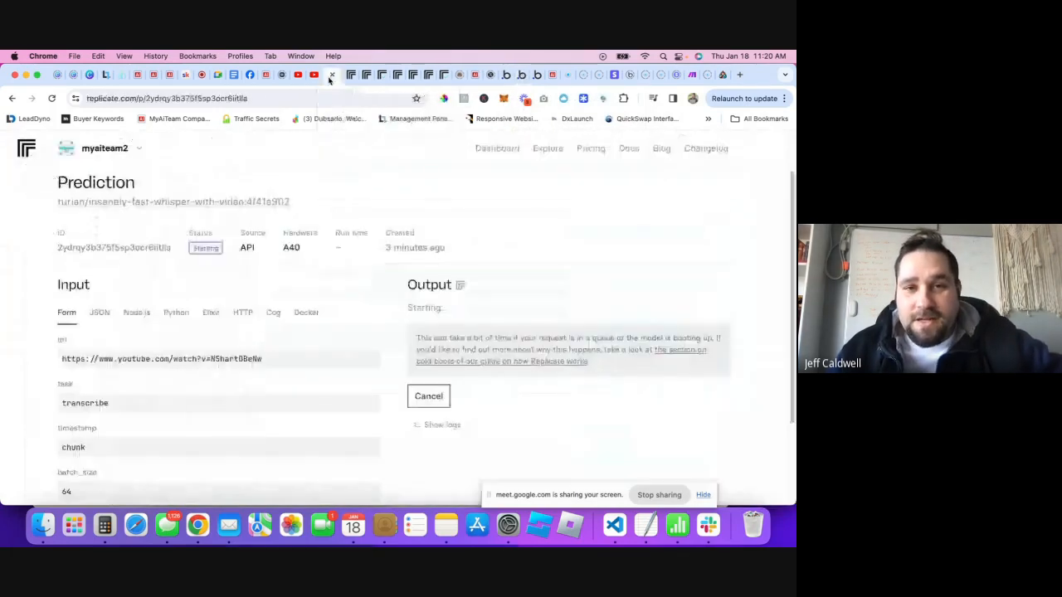
click(328, 75)
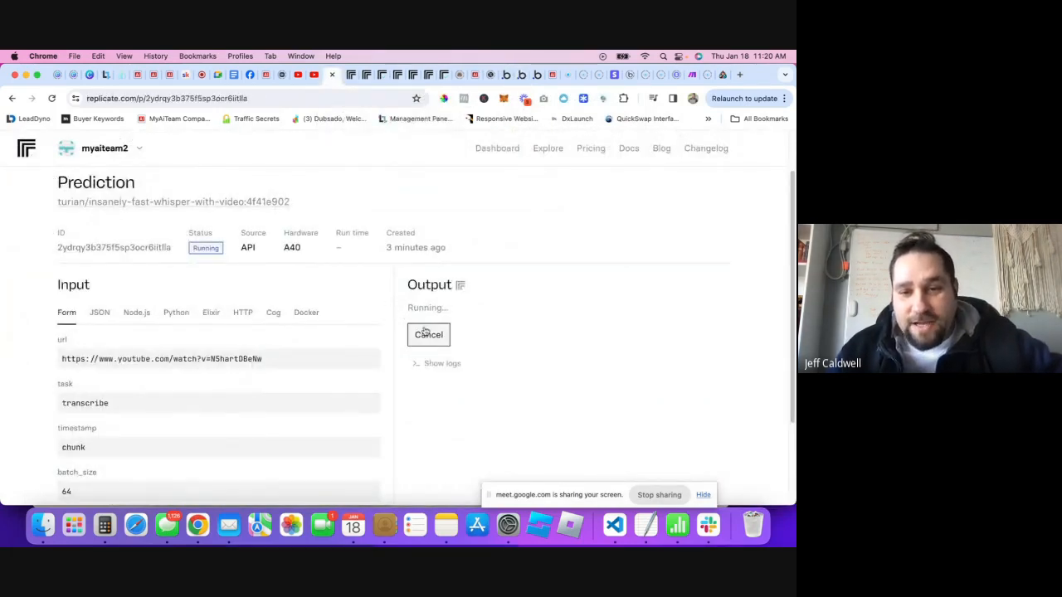
drag(408, 307, 460, 307)
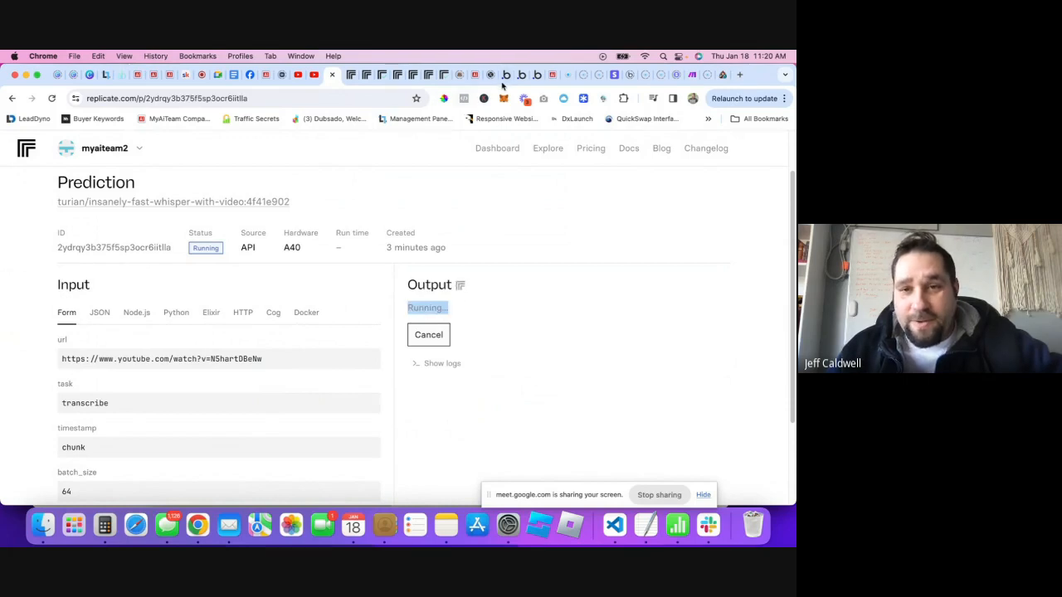
click(548, 77)
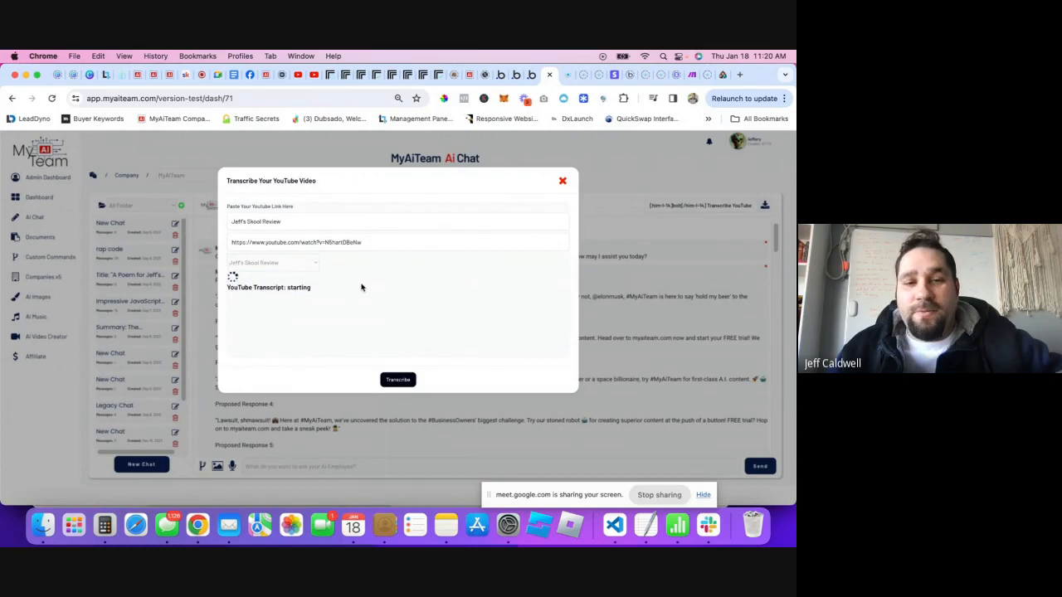
- Compare the popup's 'starting' status with Replicate's succeeded prediction, then return to Bubble's backend workflows
drag(285, 288, 316, 298)
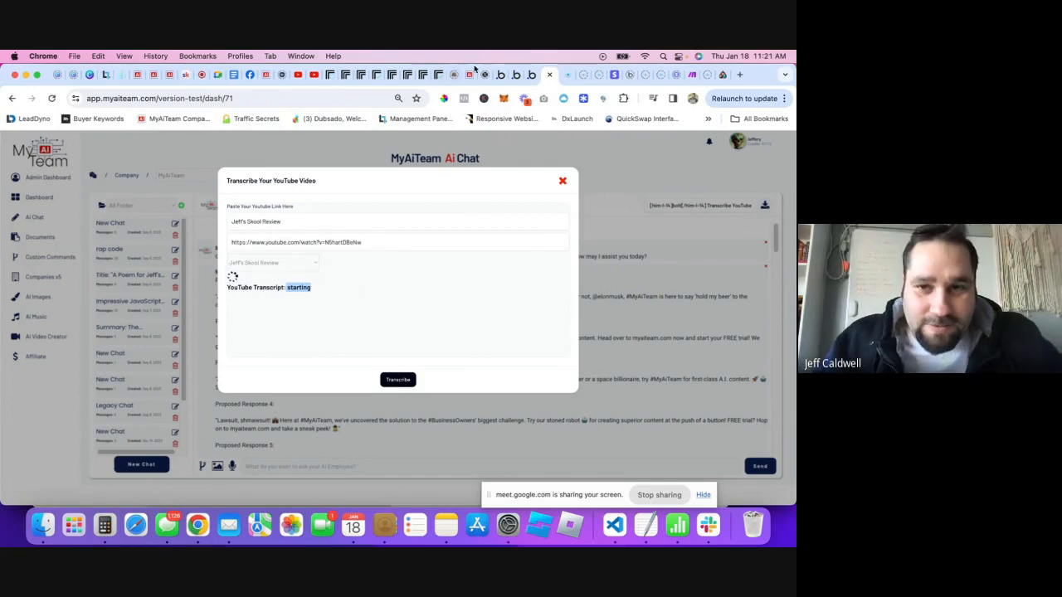
click(329, 76)
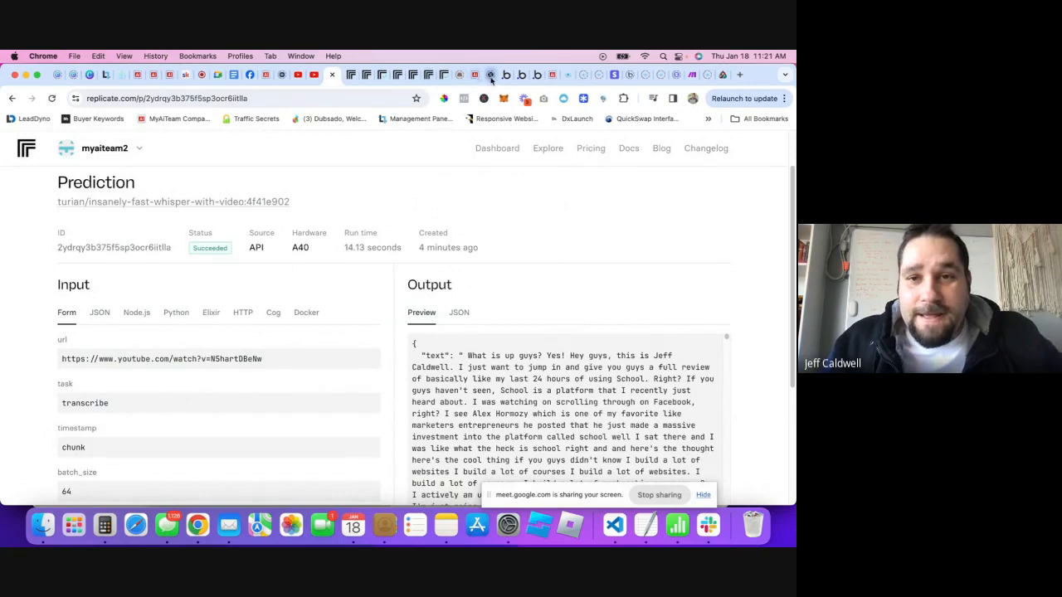
click(459, 75)
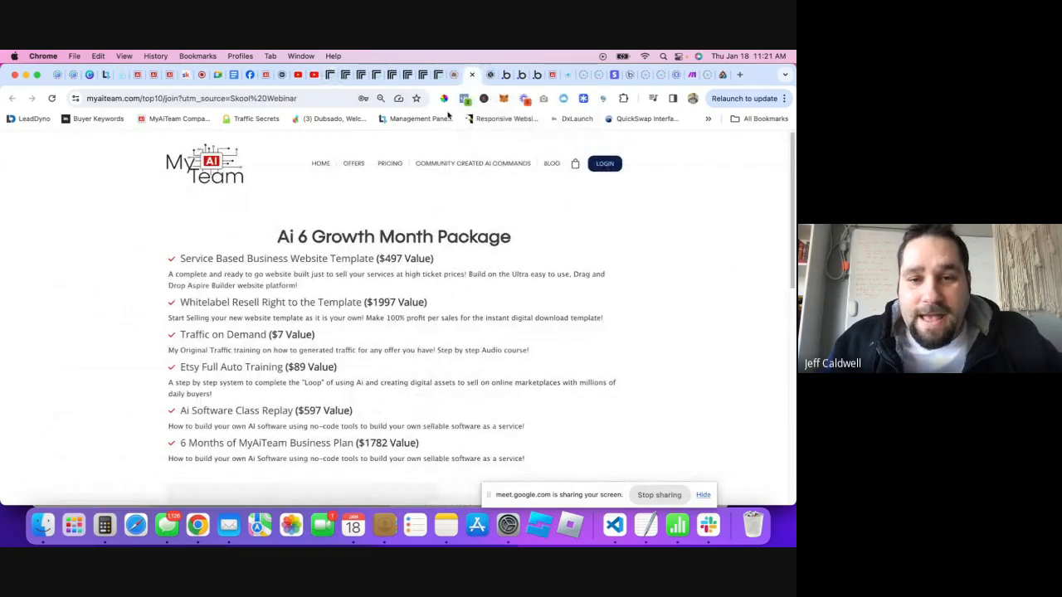
click(537, 75)
click(289, 268)
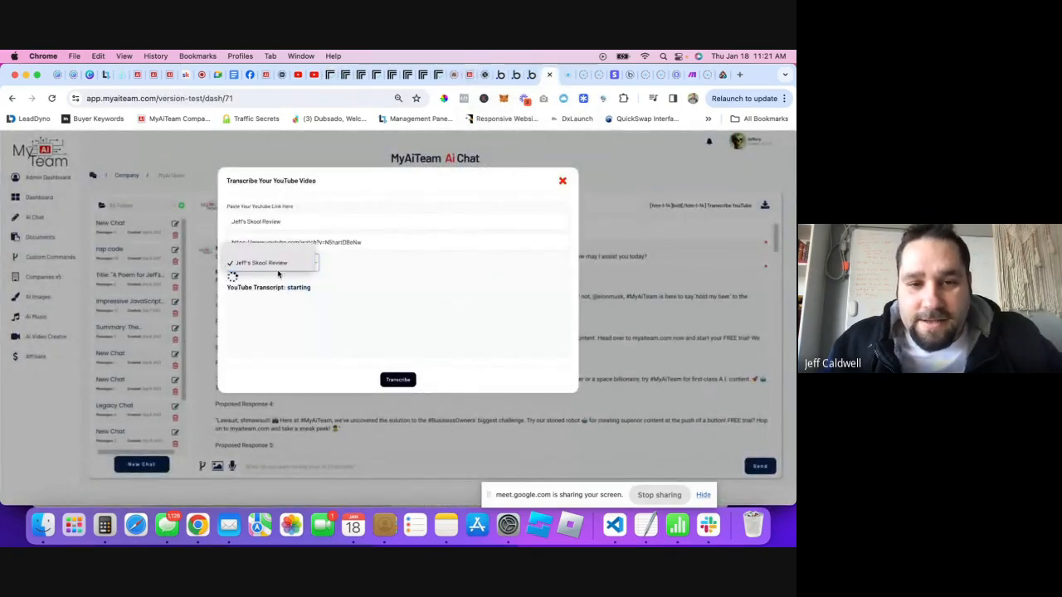
click(263, 265)
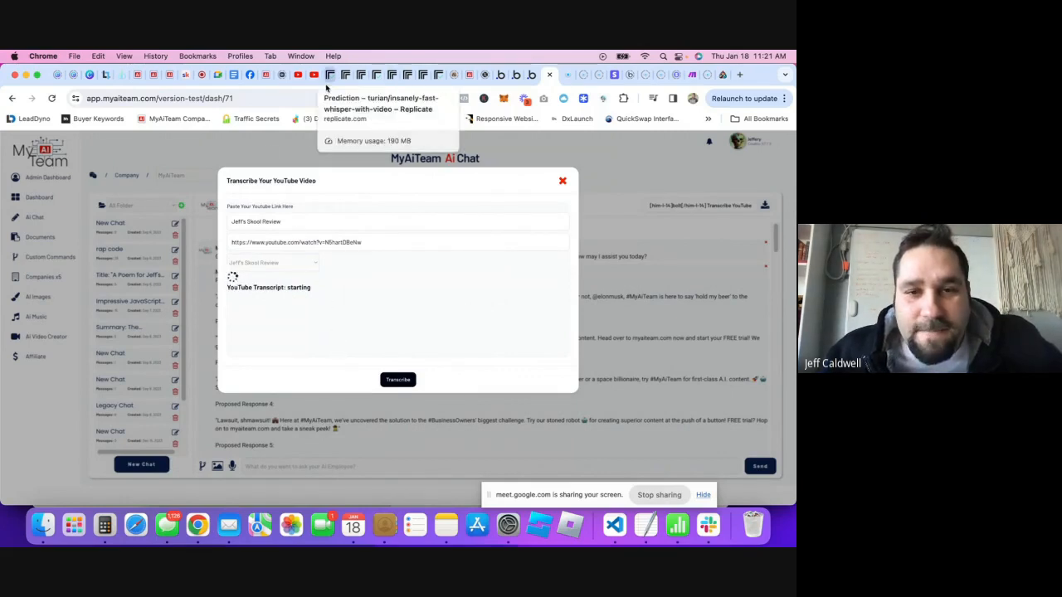
click(532, 80)
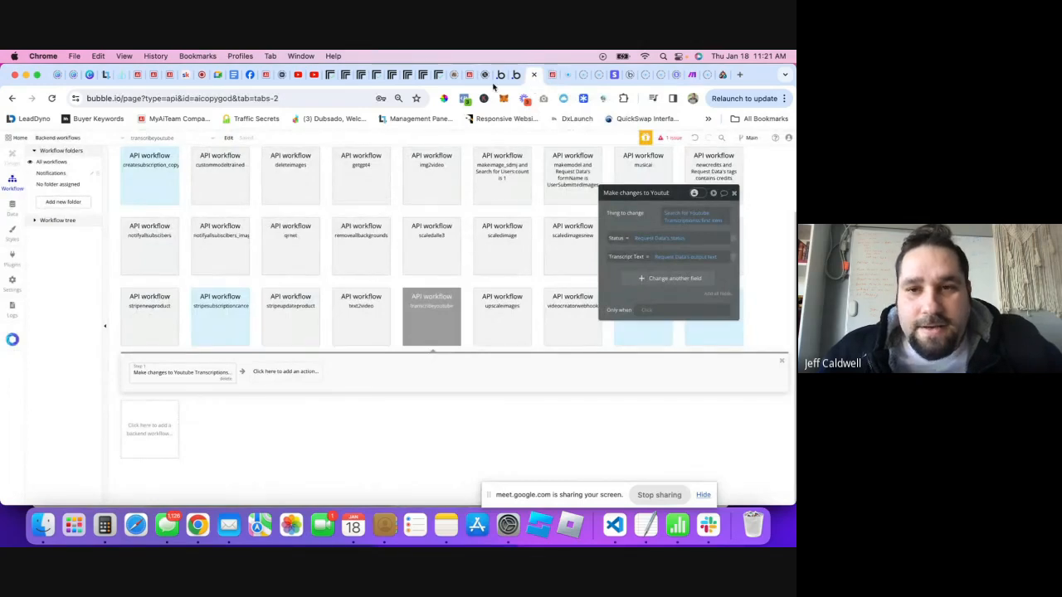
- Show All Youtube Transcriptions in App data: one Skool Review entry, 'starting', empty transcript text
click(504, 75)
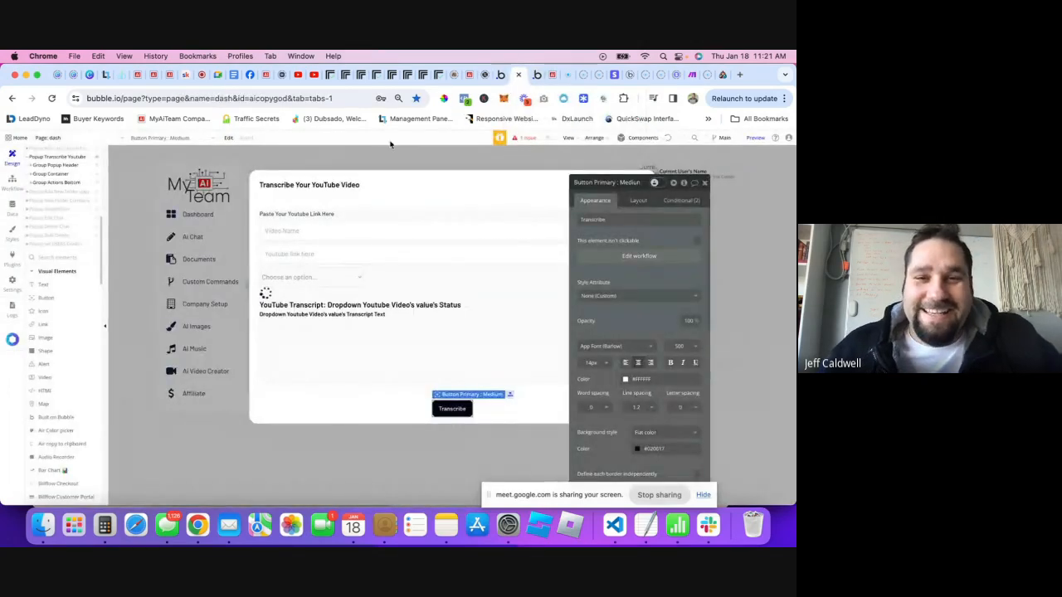
click(16, 215)
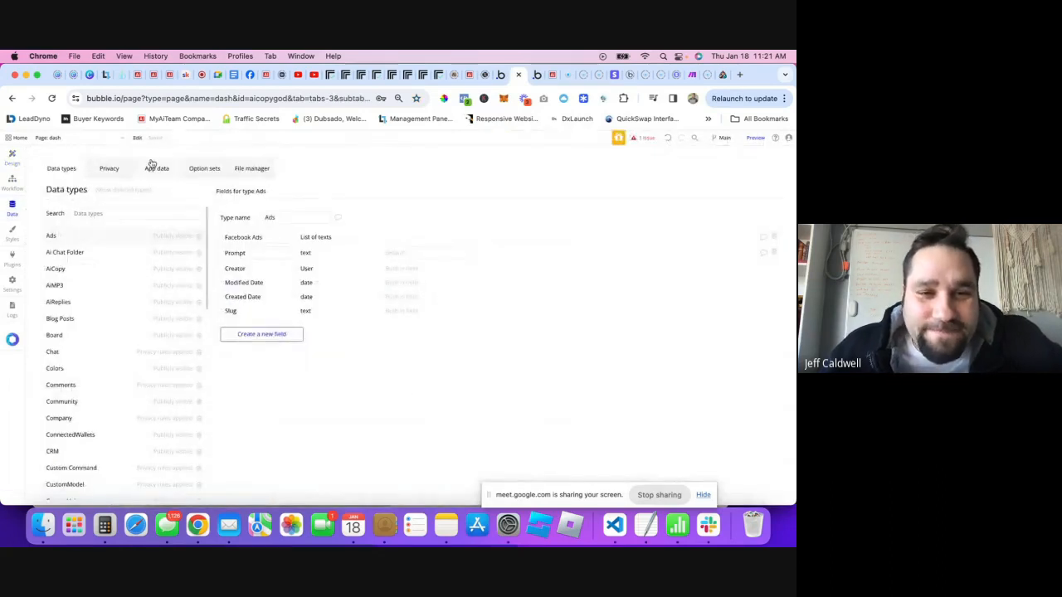
click(157, 170)
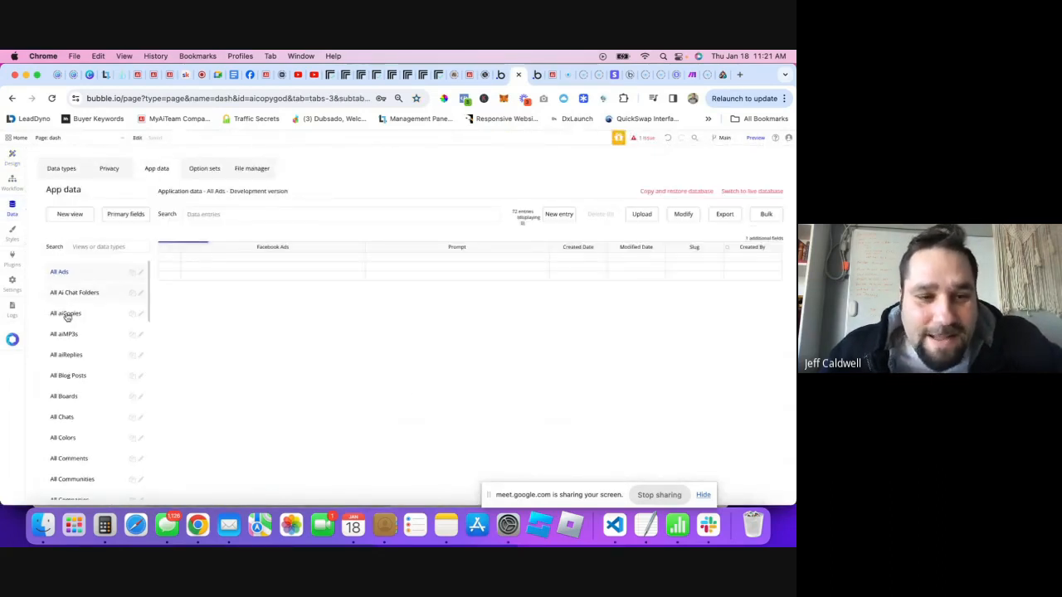
scroll(83, 373, down, 15)
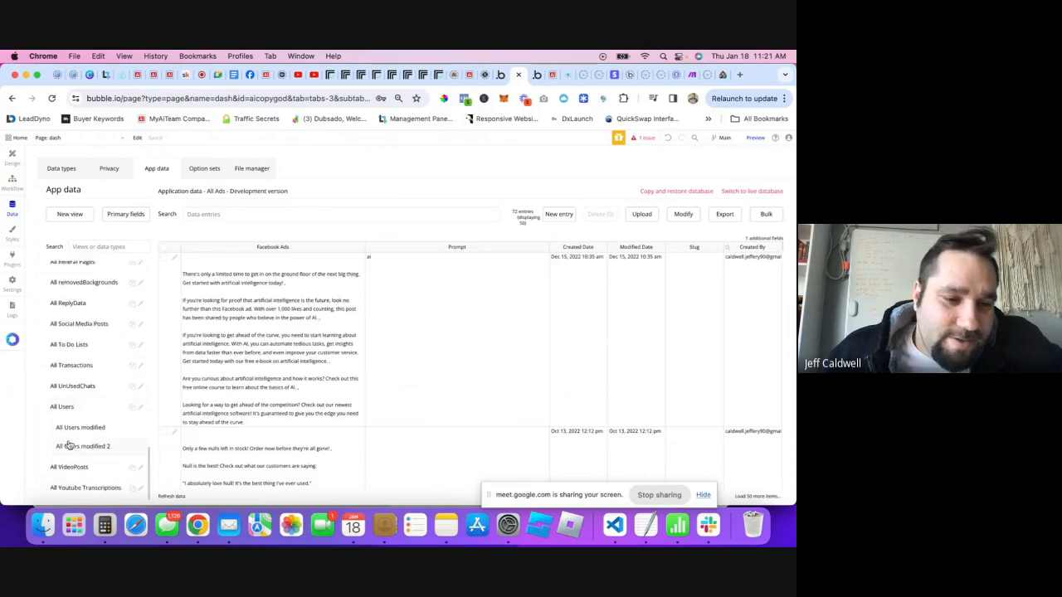
click(83, 487)
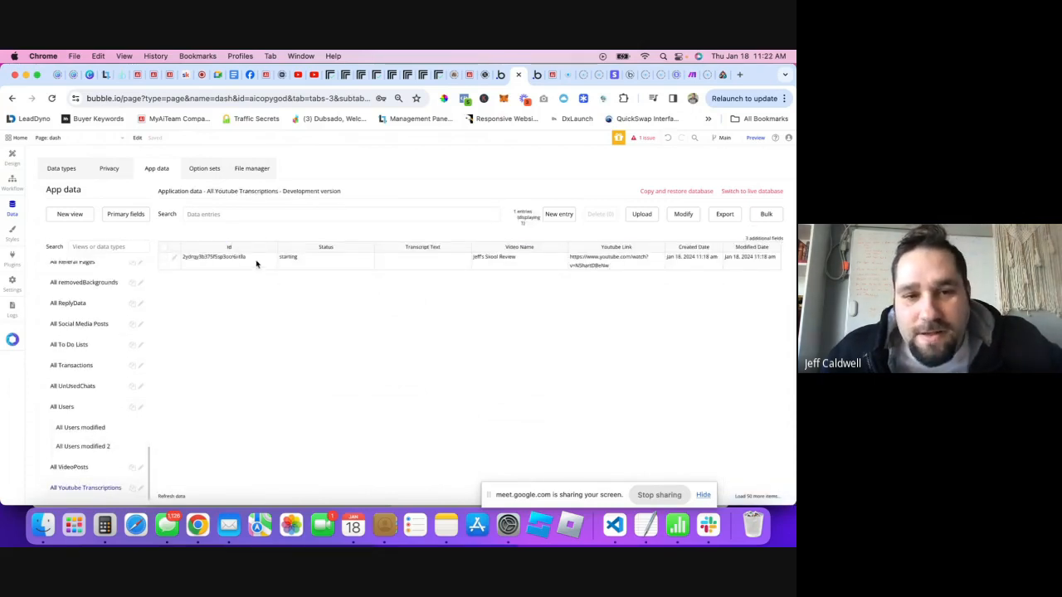
- Review the transcribeyoutube workflow's Youtube Transcriptions update step and its search, then check the issues list
click(500, 80)
click(501, 78)
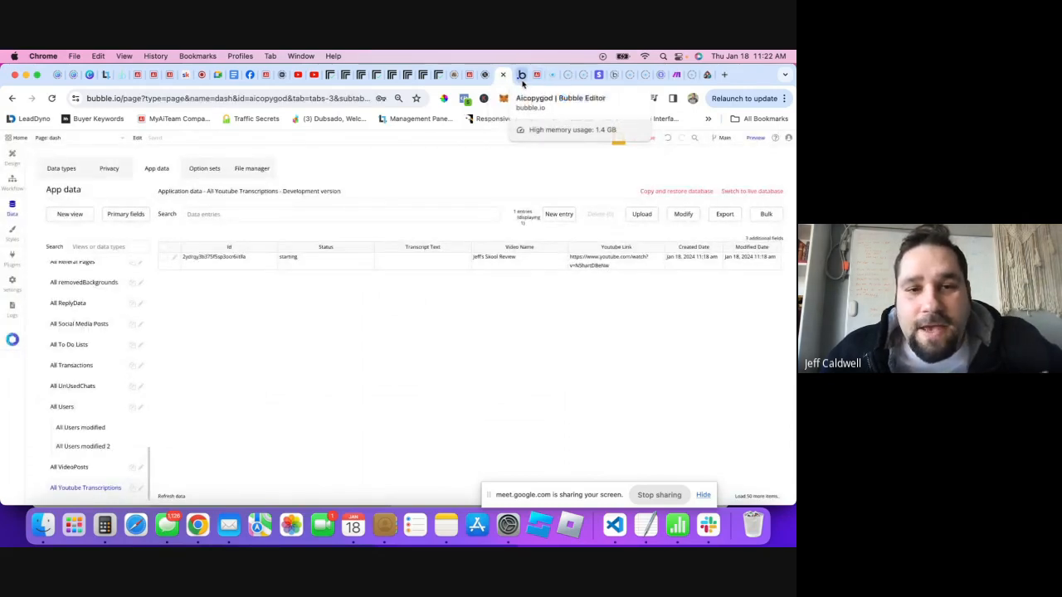
click(521, 78)
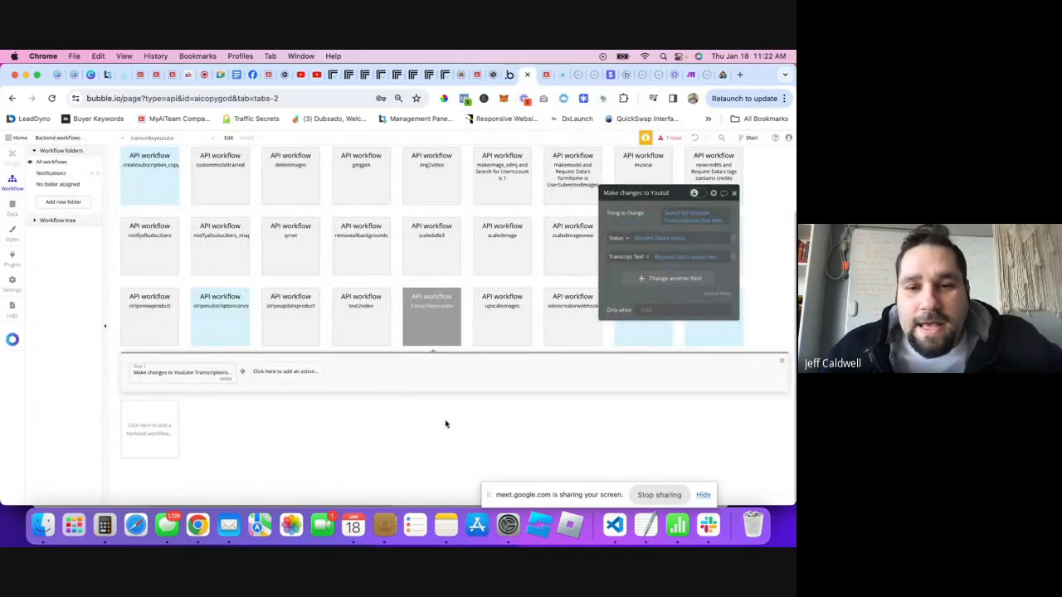
click(426, 340)
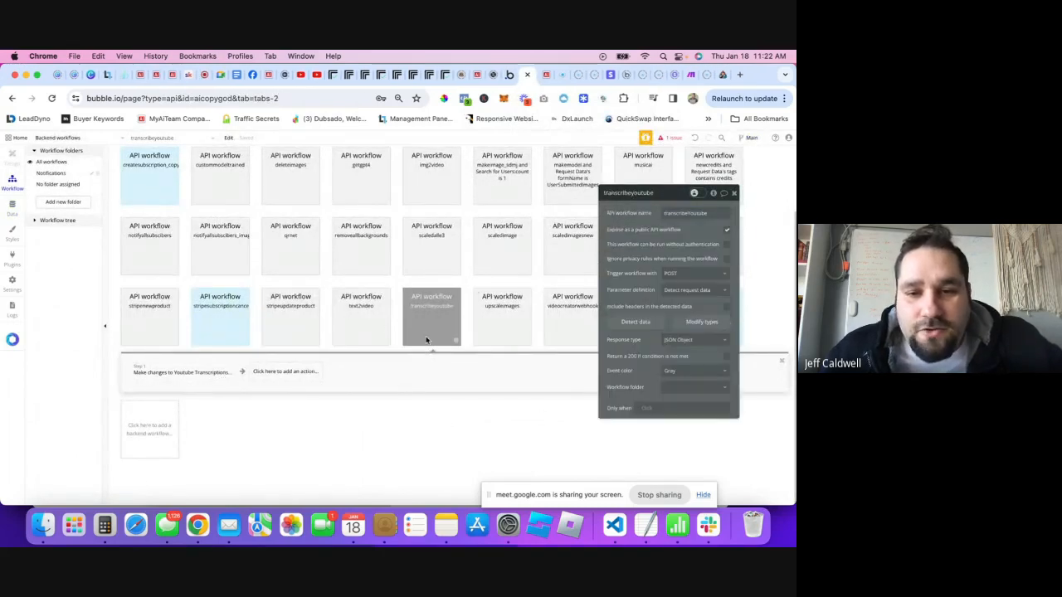
click(187, 383)
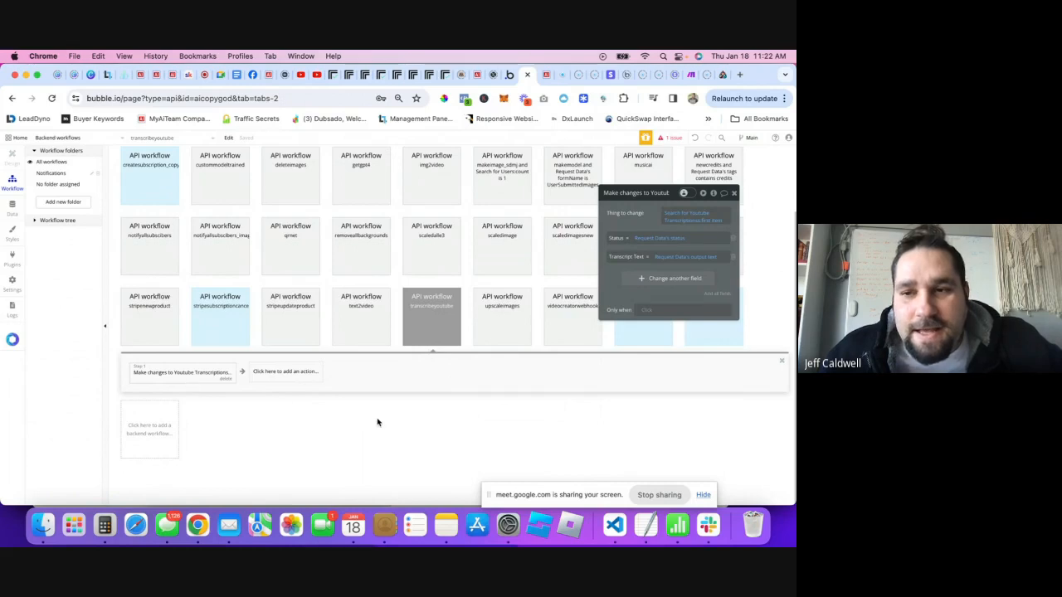
click(688, 216)
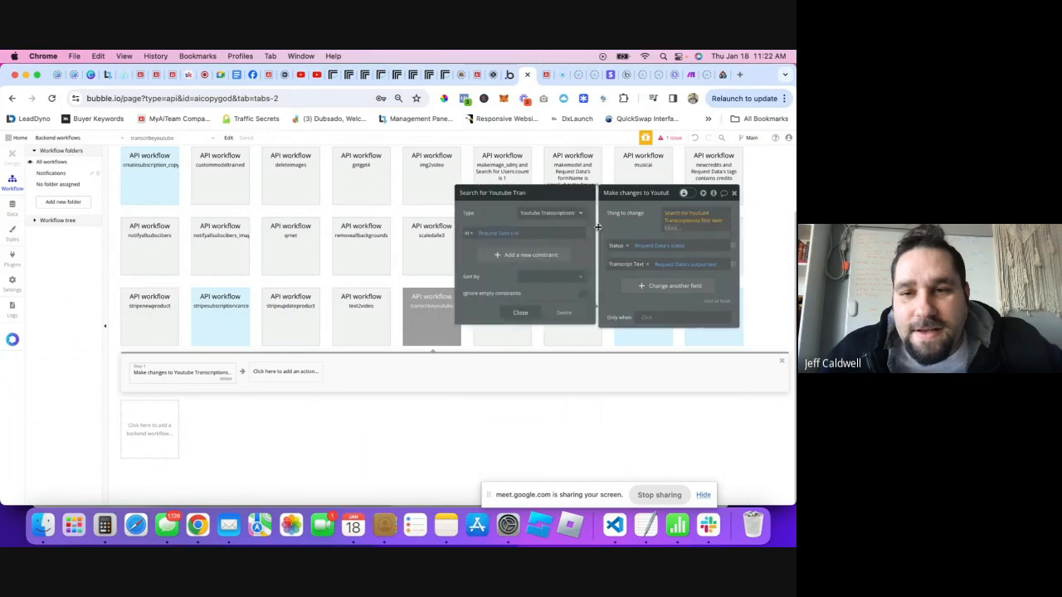
click(517, 314)
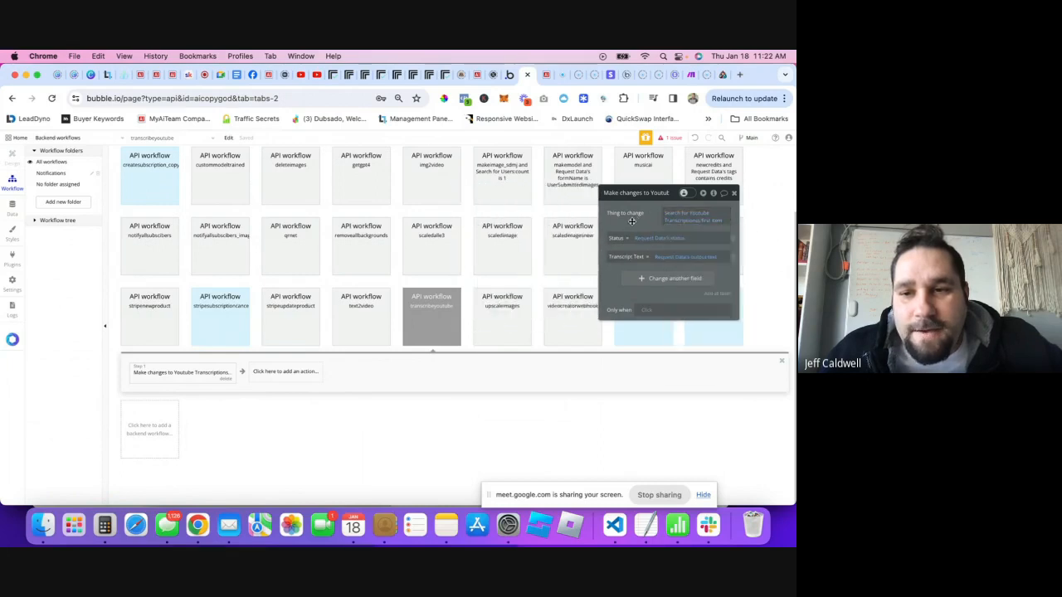
click(732, 194)
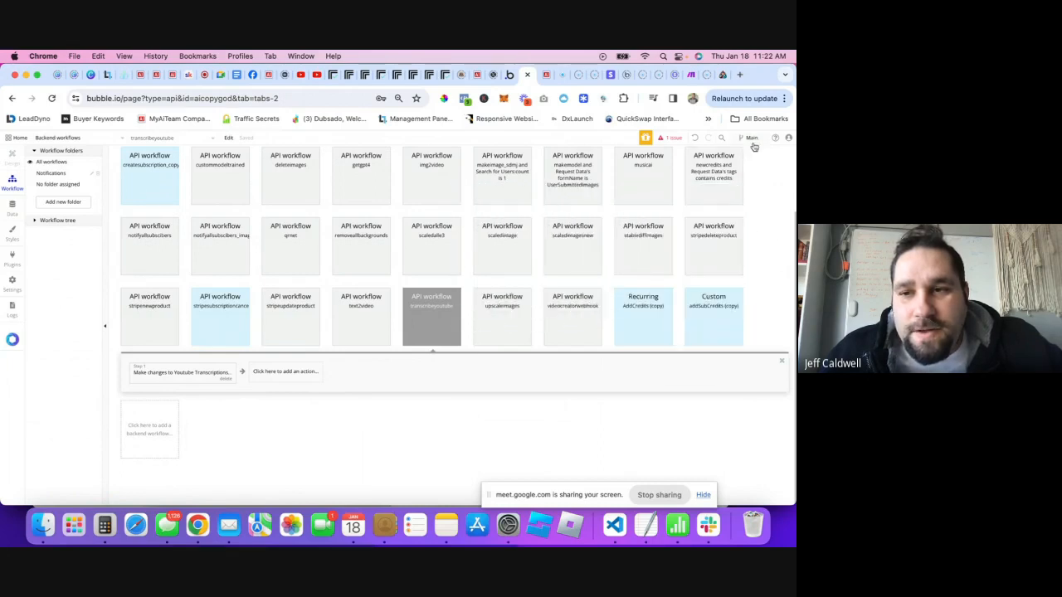
click(670, 138)
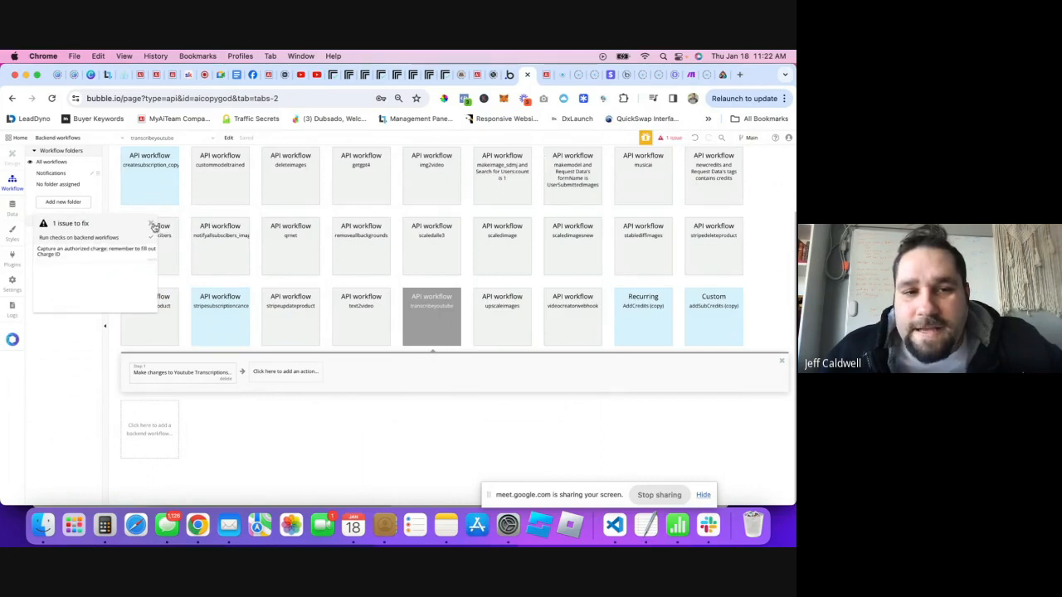
click(153, 225)
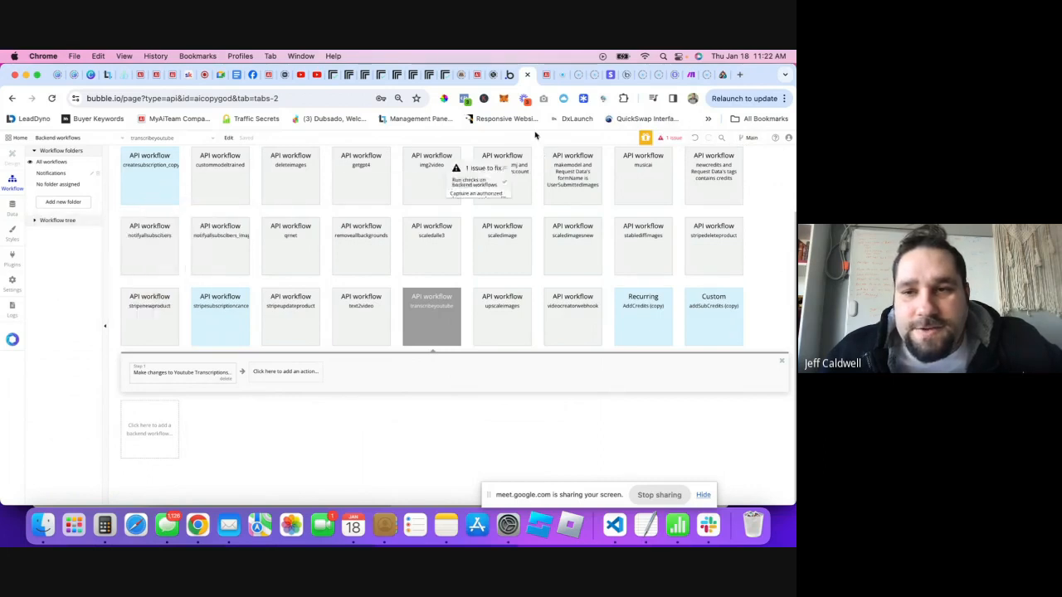
- Reopen the transcribeyoutube update step, then view the Replicate predictions call in the API Connector
click(546, 75)
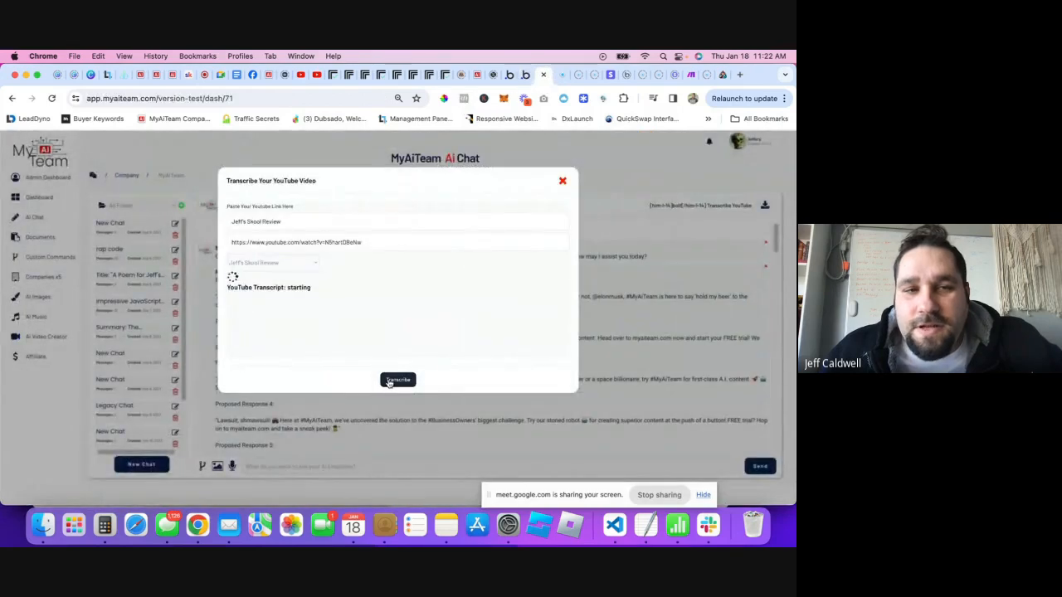
click(512, 75)
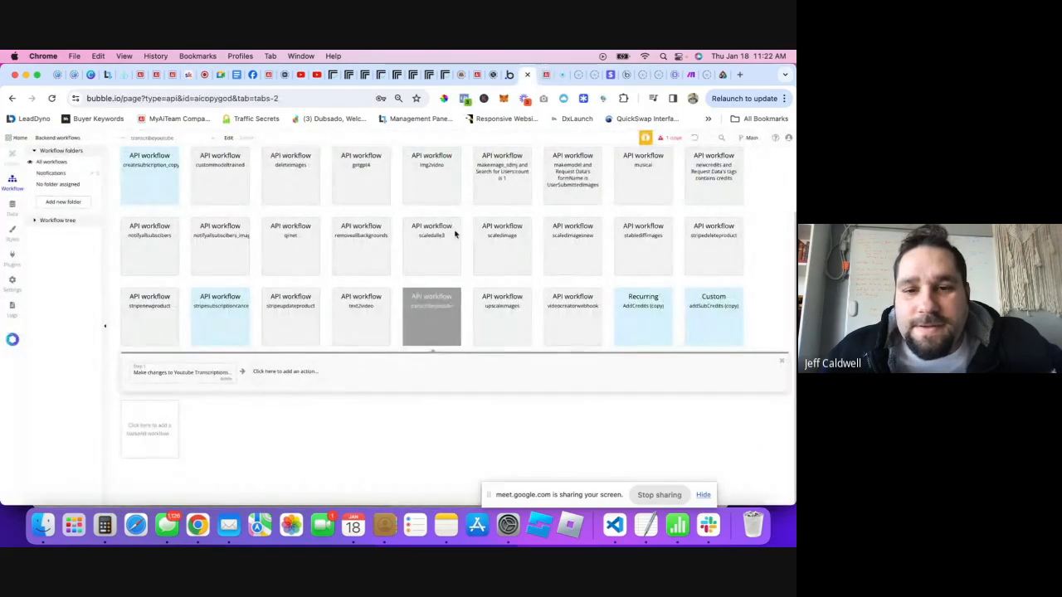
double_click(450, 318)
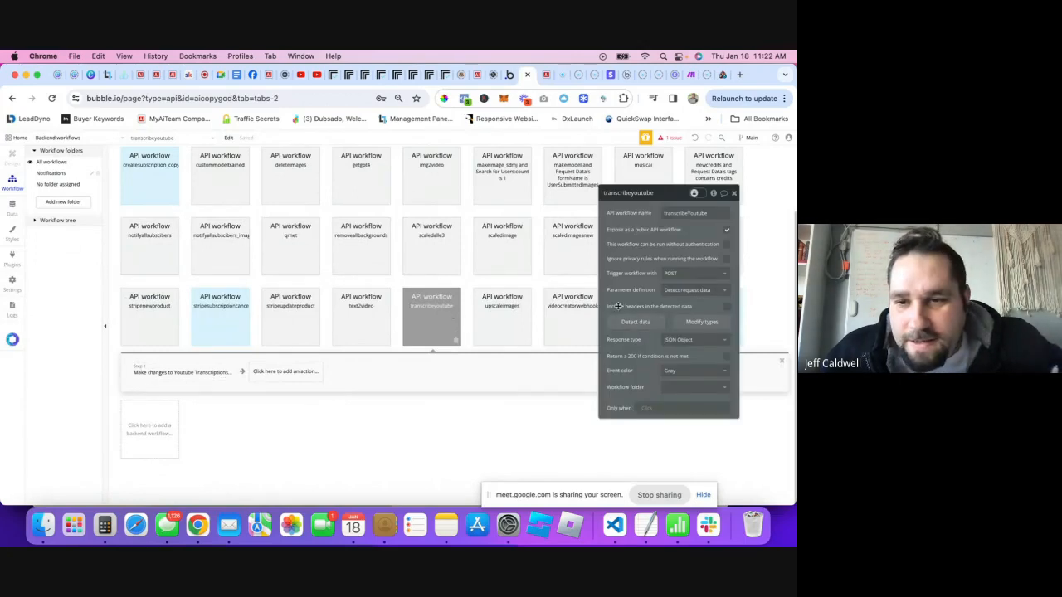
click(204, 377)
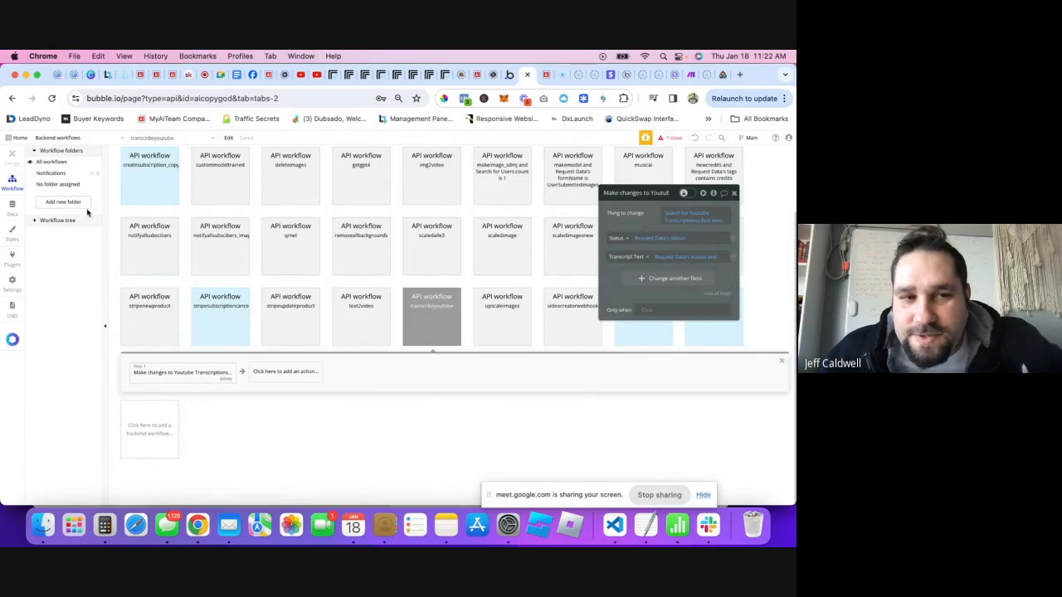
click(13, 264)
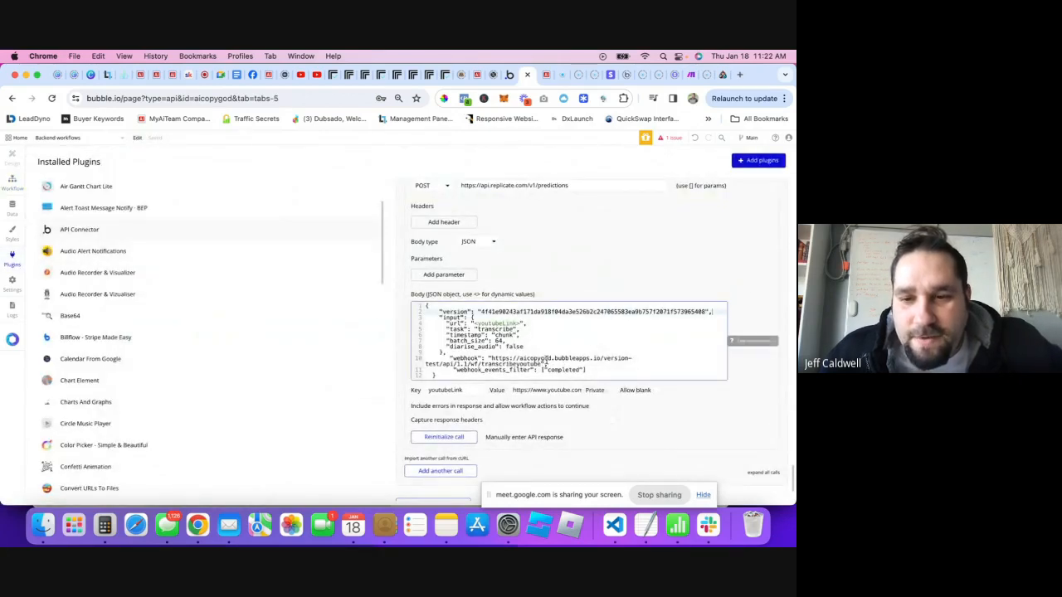
- Inspect the Replicate call body's webhook URL and webhook events filter lines
click(630, 365)
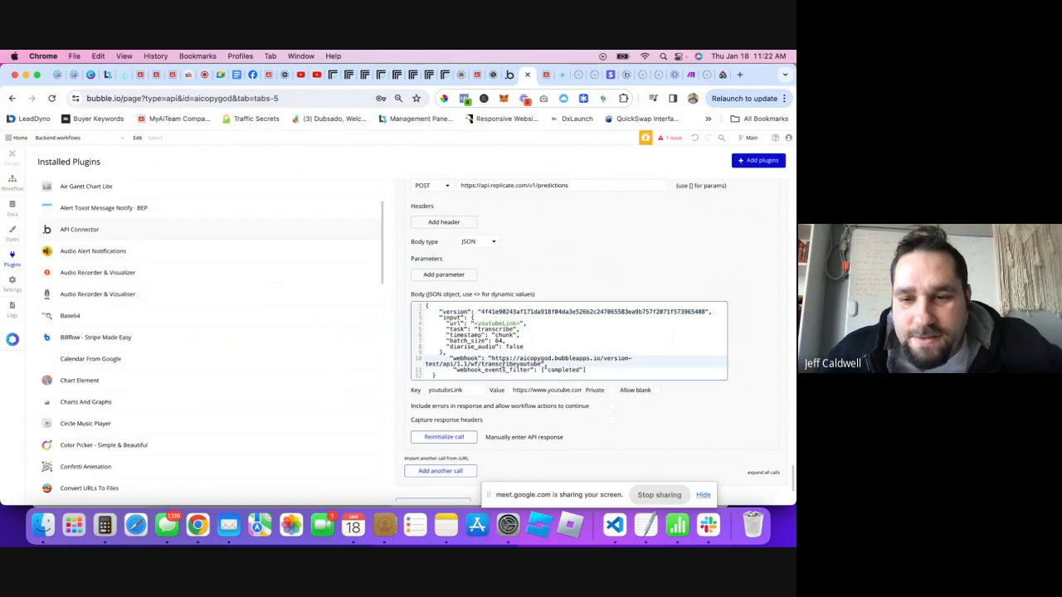
click(547, 75)
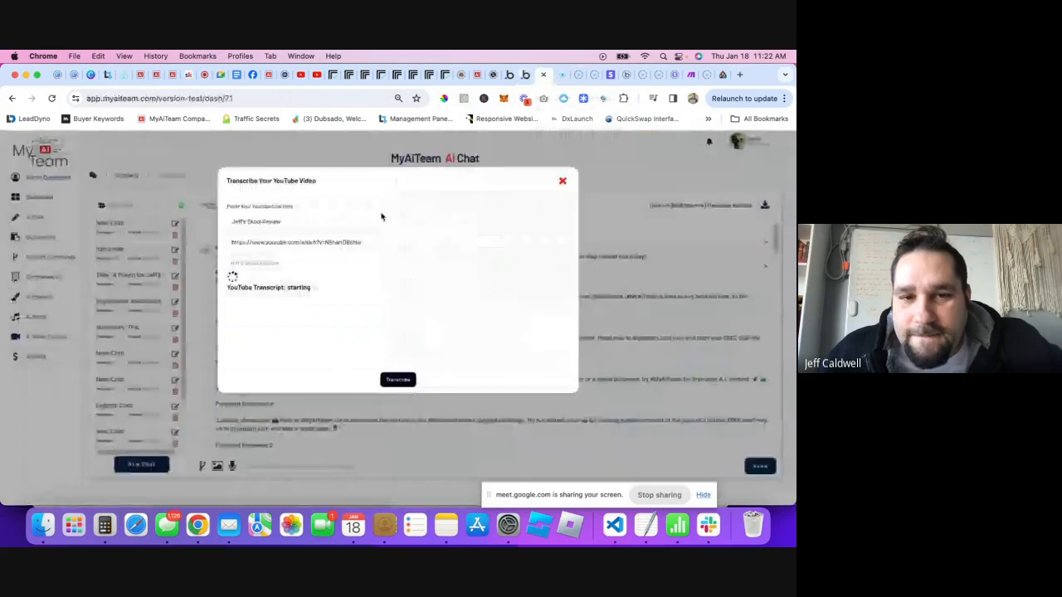
click(284, 254)
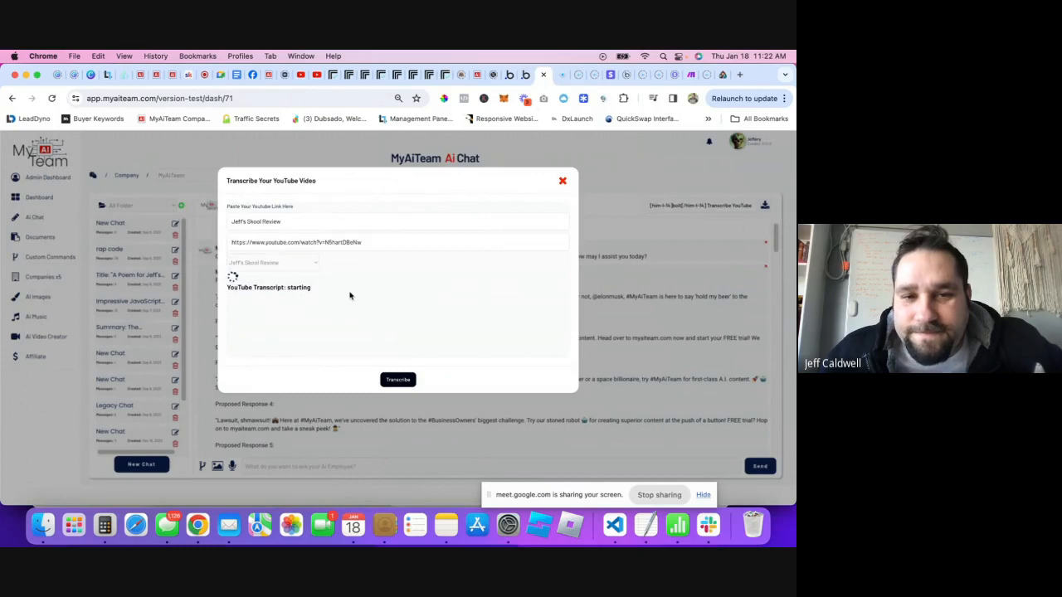
click(511, 74)
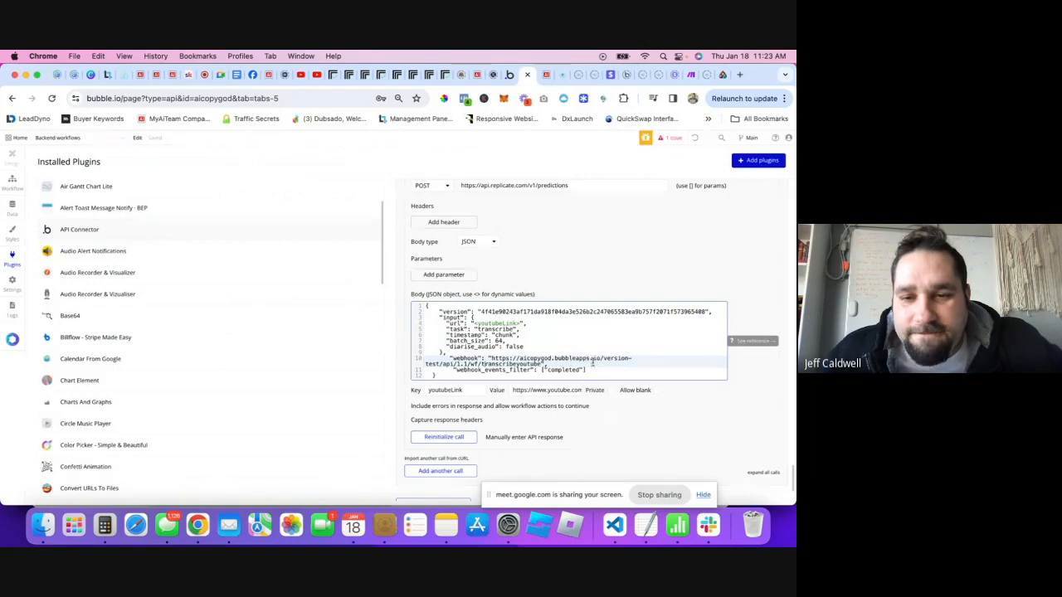
click(592, 371)
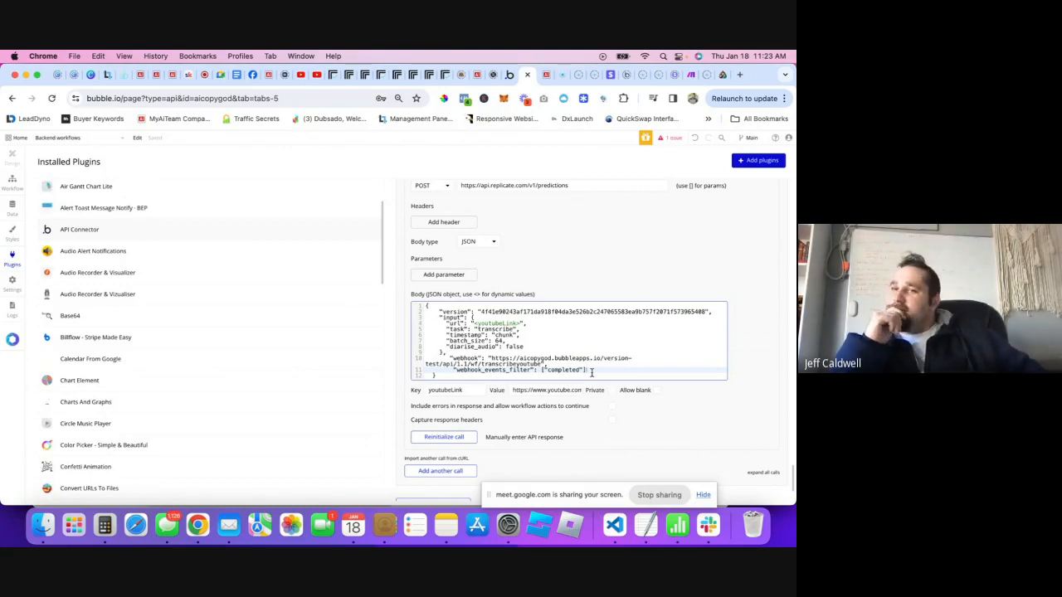
- Bring up Replicate's prediction: Succeeded after 14.13 seconds on A40, with transcript output
click(546, 76)
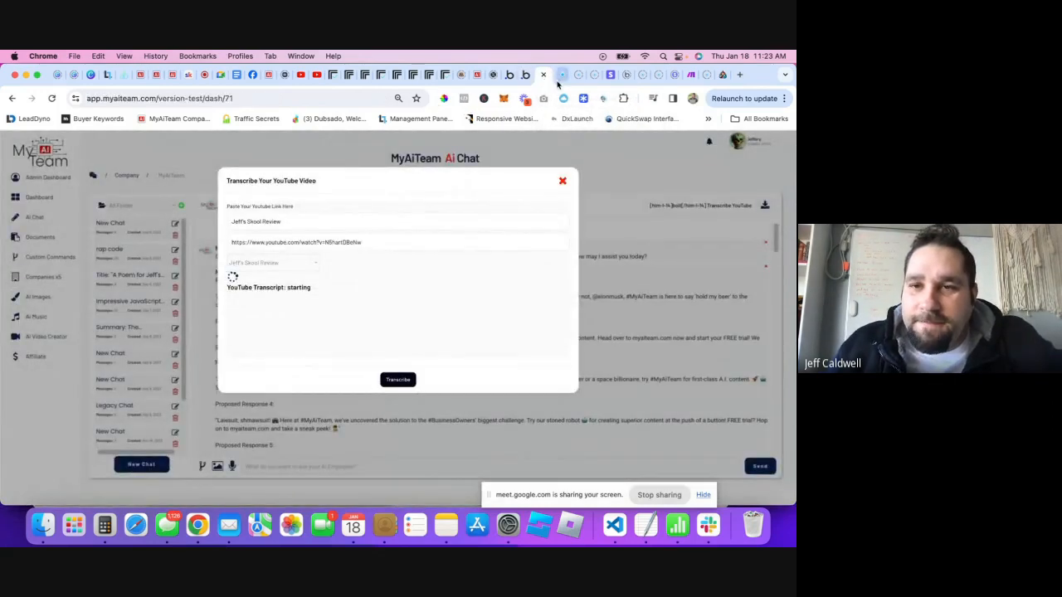
click(559, 78)
click(532, 79)
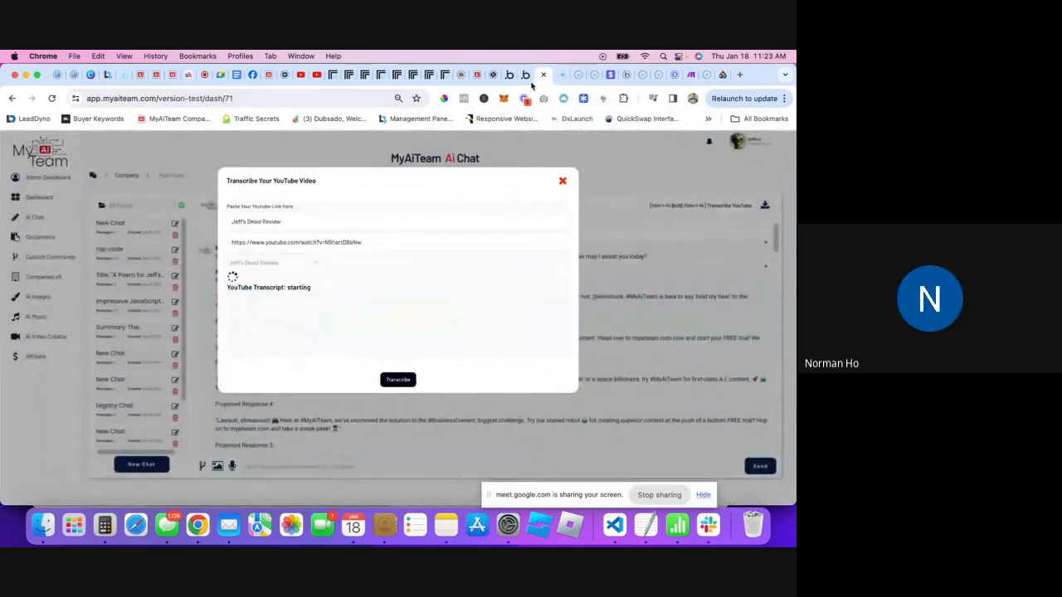
click(366, 79)
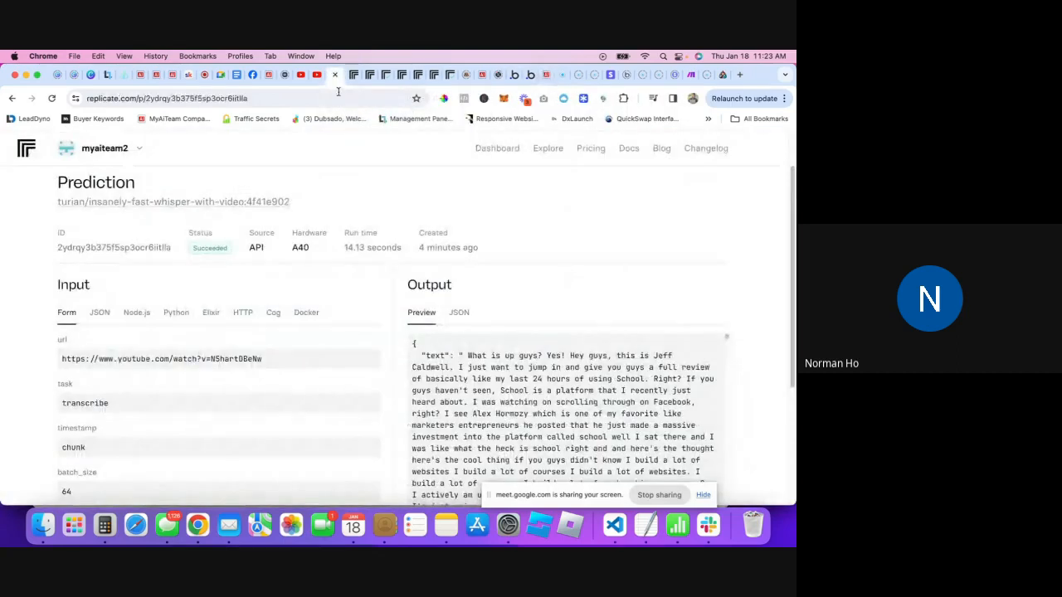
- Open the newest transcription prediction from Replicate's Dashboard, confirming it Succeeded
click(500, 151)
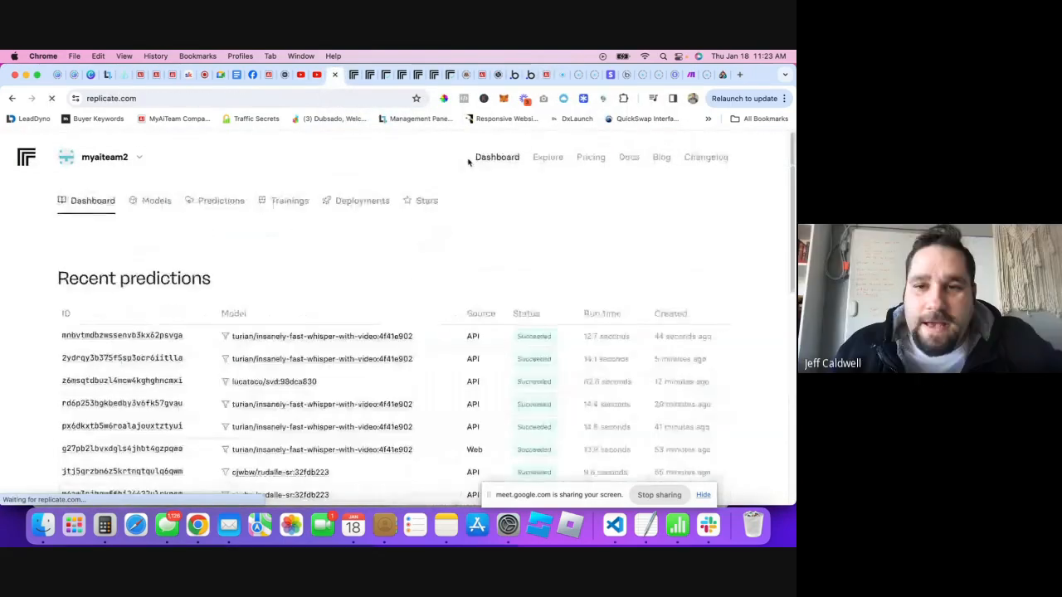
click(123, 335)
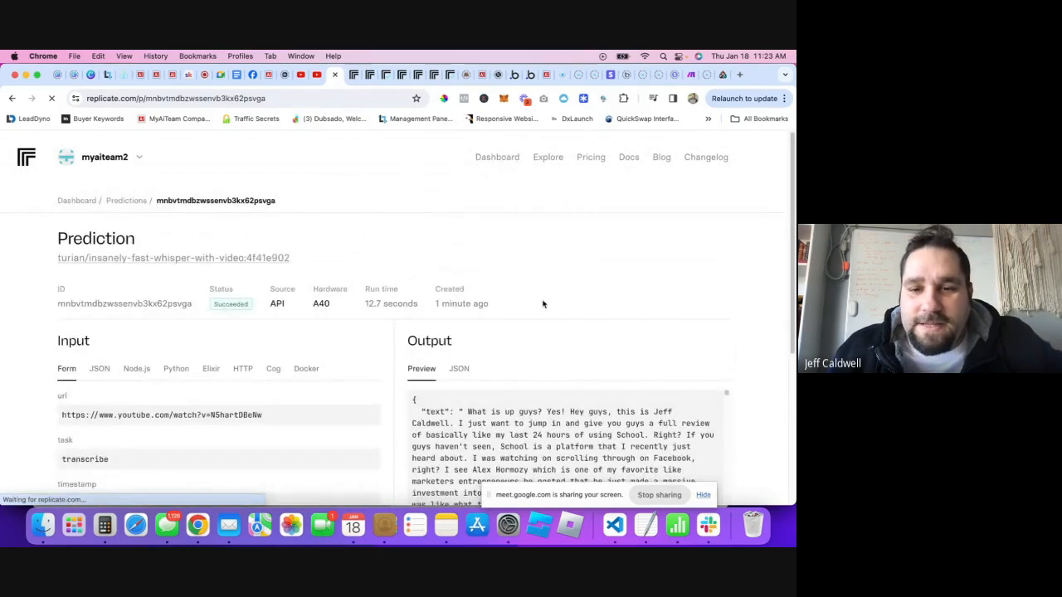
click(479, 80)
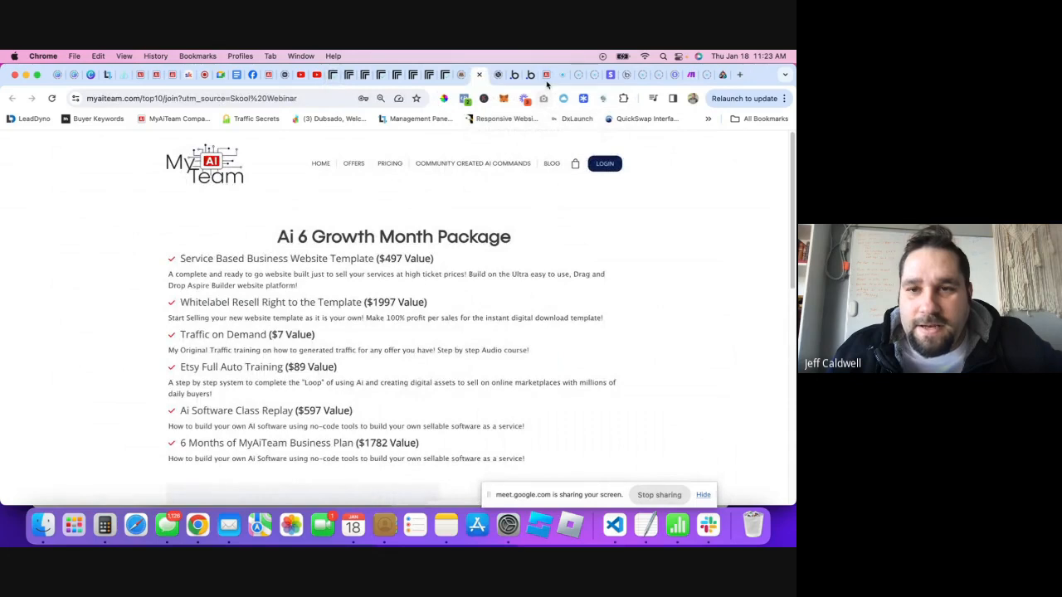
- Switch the popup between both Jeff's Skool Review entries, still 'starting', then return to Bubble's API call
click(545, 74)
click(264, 262)
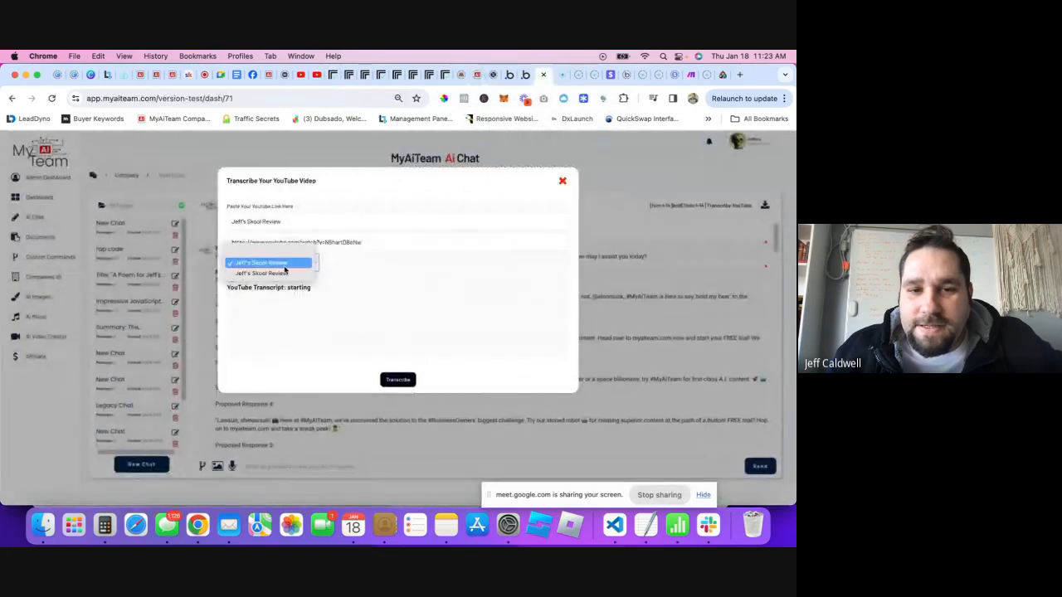
click(274, 272)
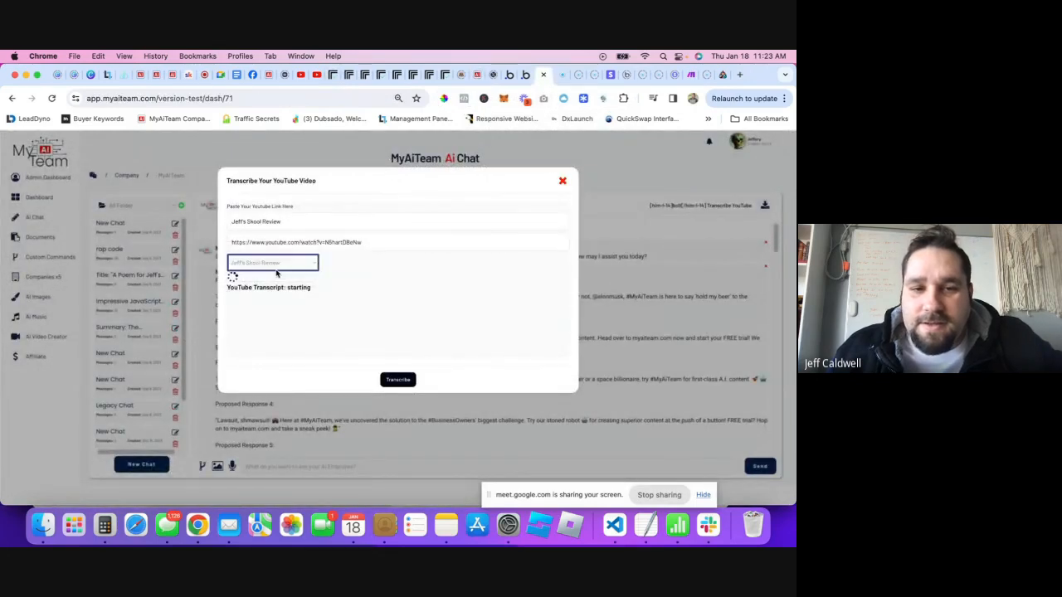
click(268, 264)
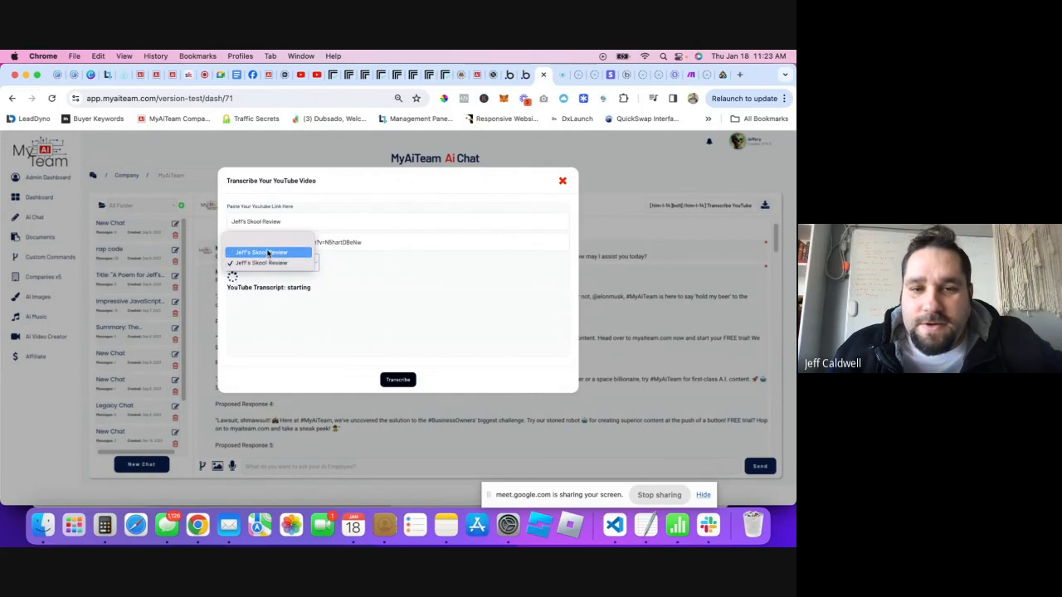
click(268, 253)
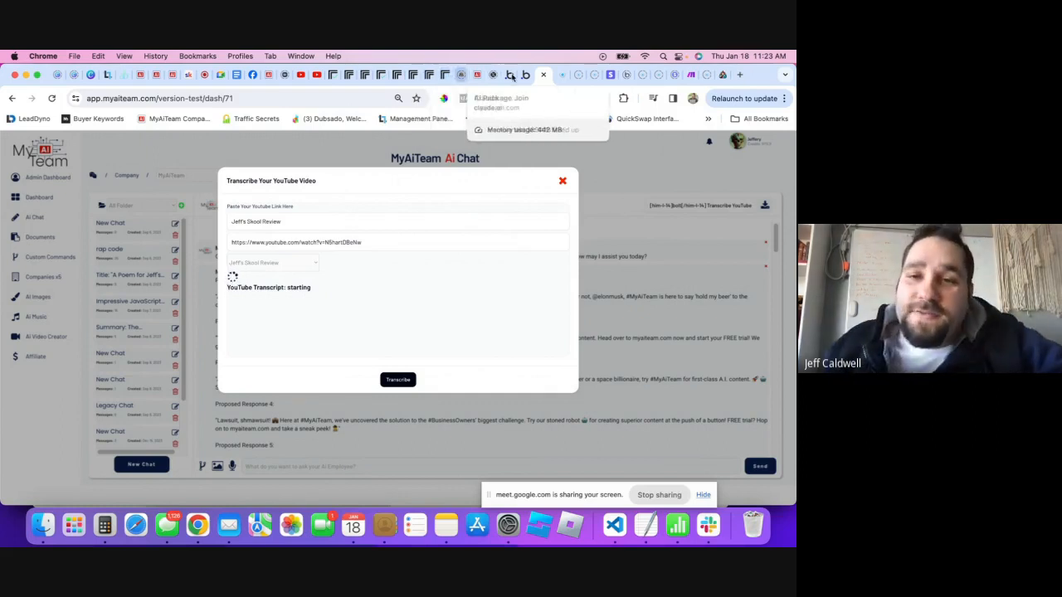
click(523, 76)
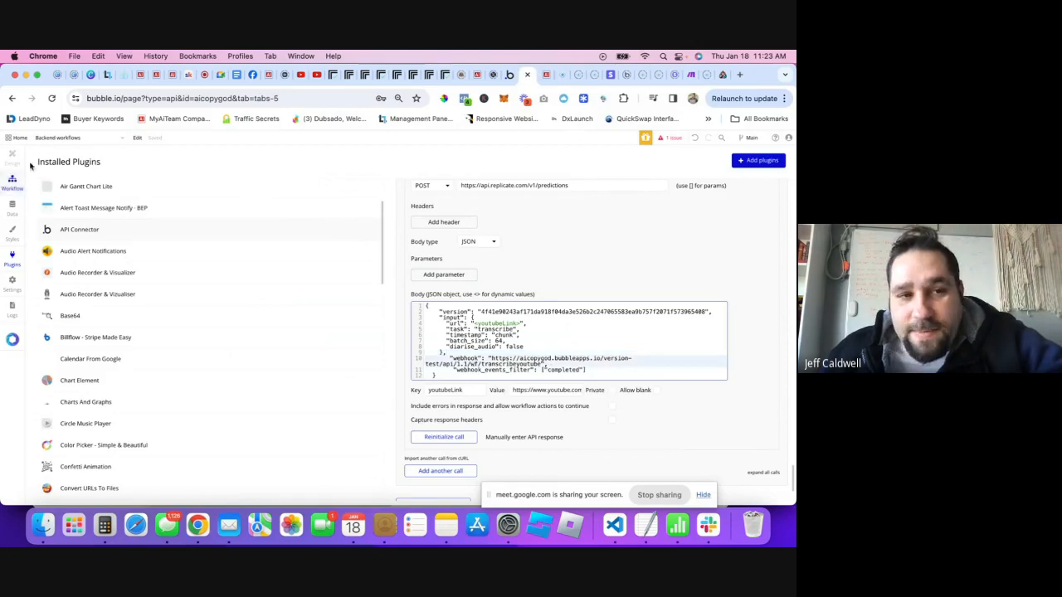
- Confirm both Youtube Transcriptions records still read 'starting', then switch the page selector to Backend workflows
click(505, 80)
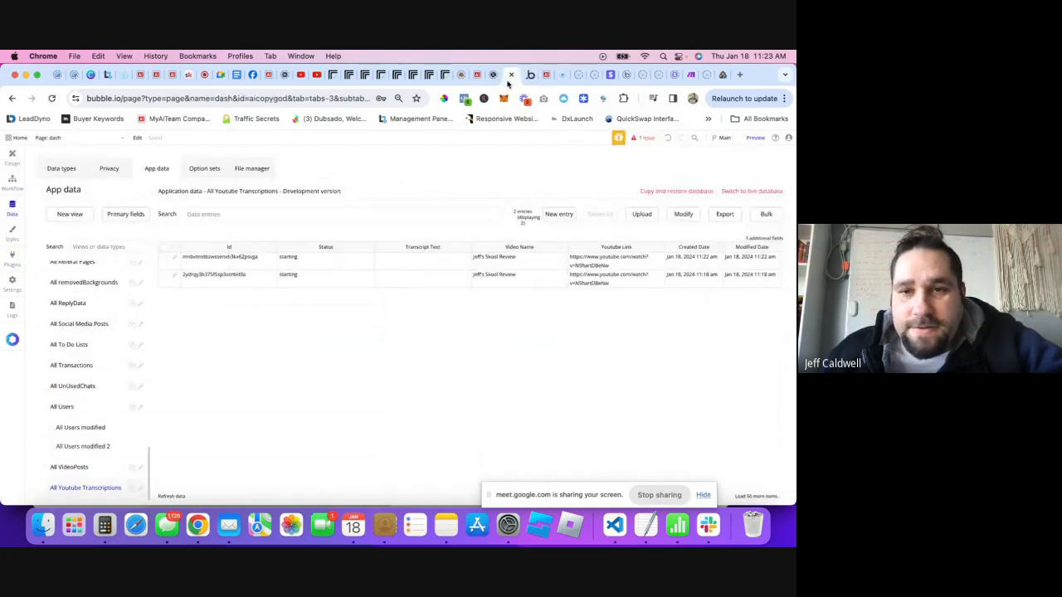
click(522, 80)
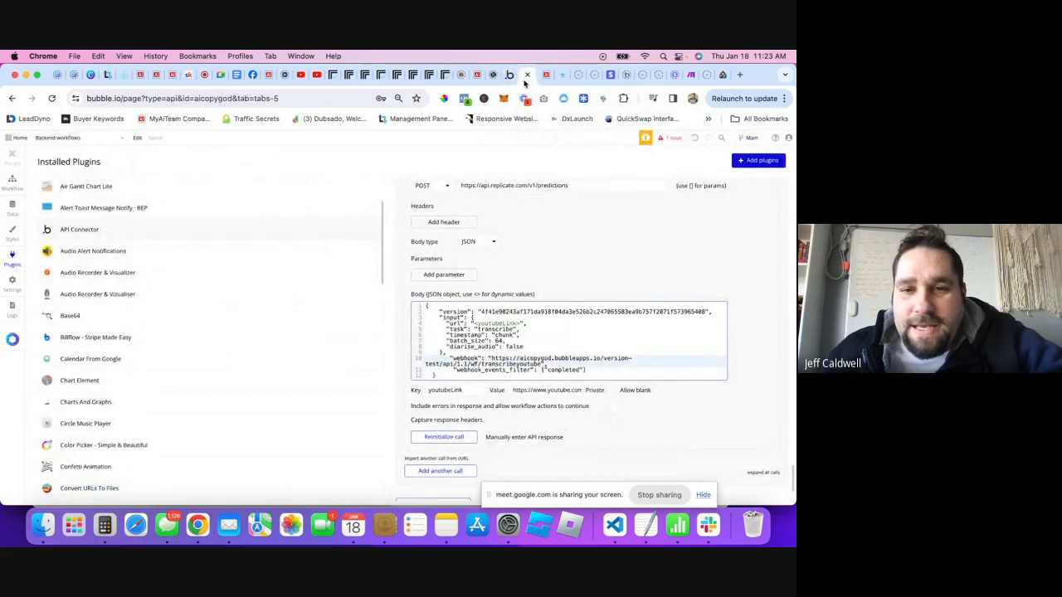
click(505, 75)
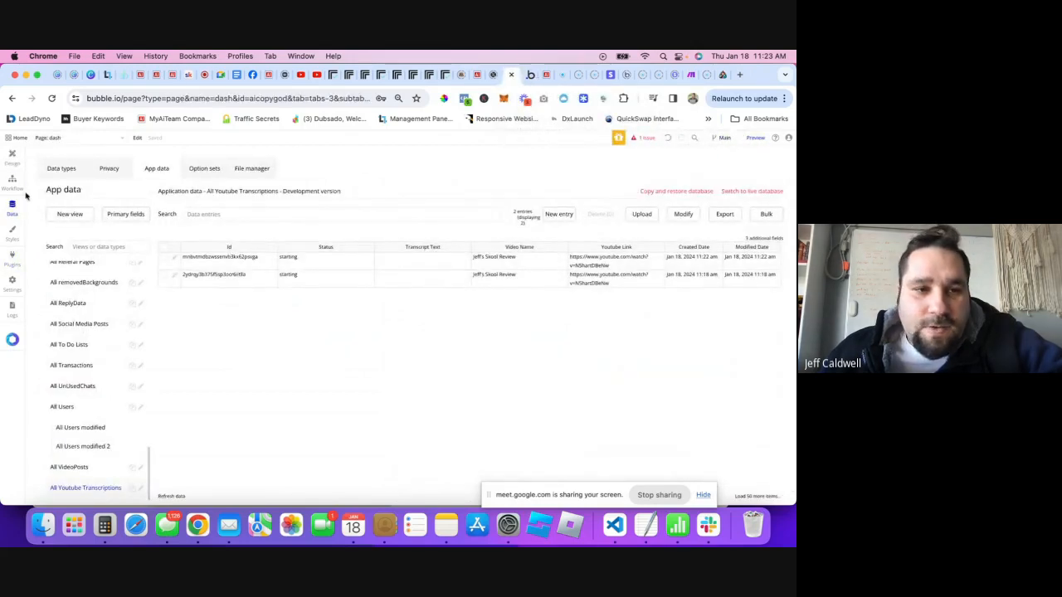
click(73, 147)
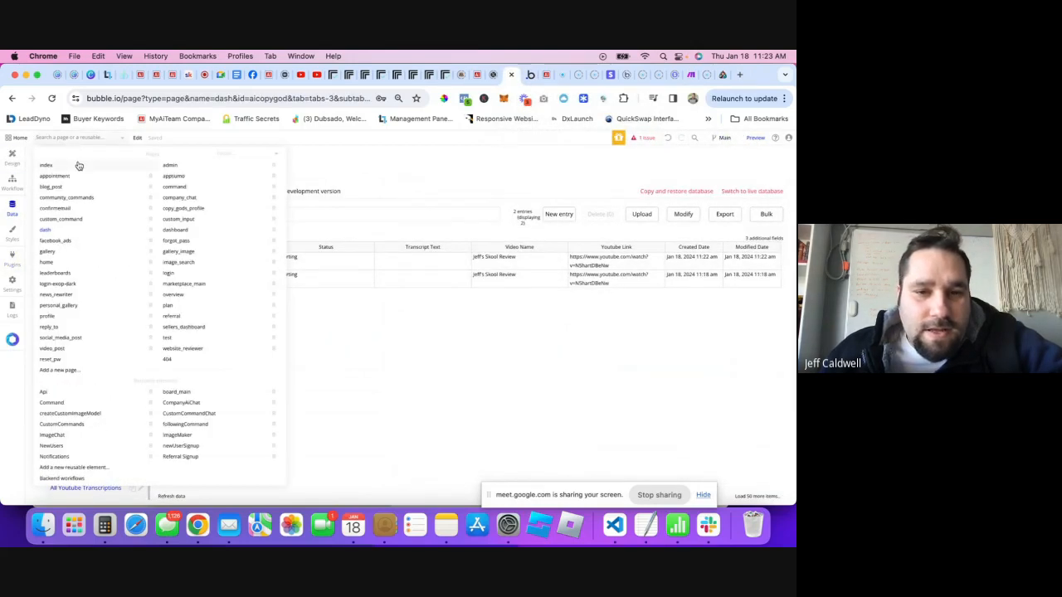
click(441, 366)
click(89, 138)
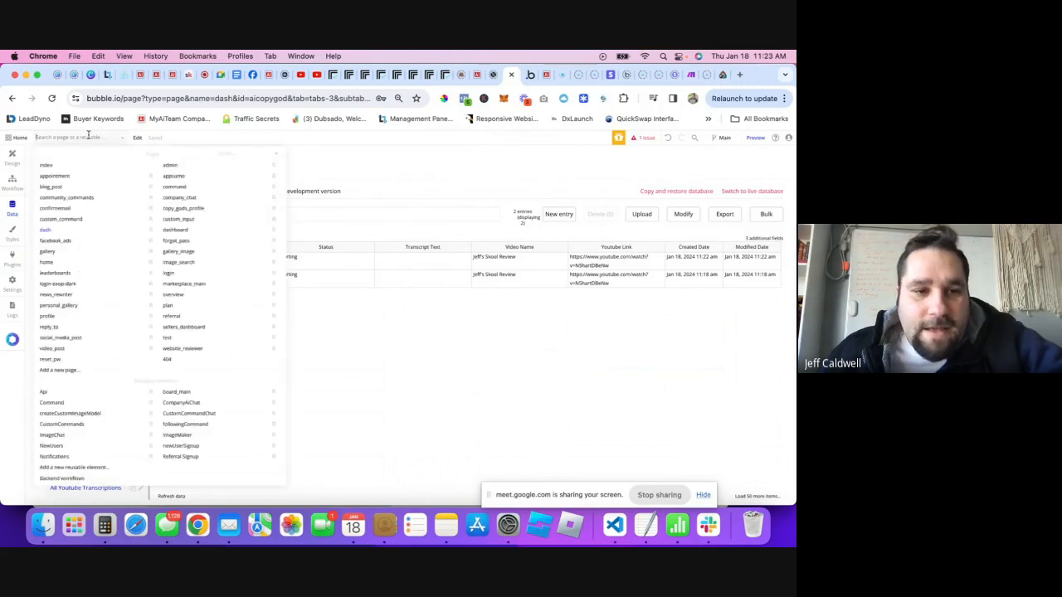
click(73, 479)
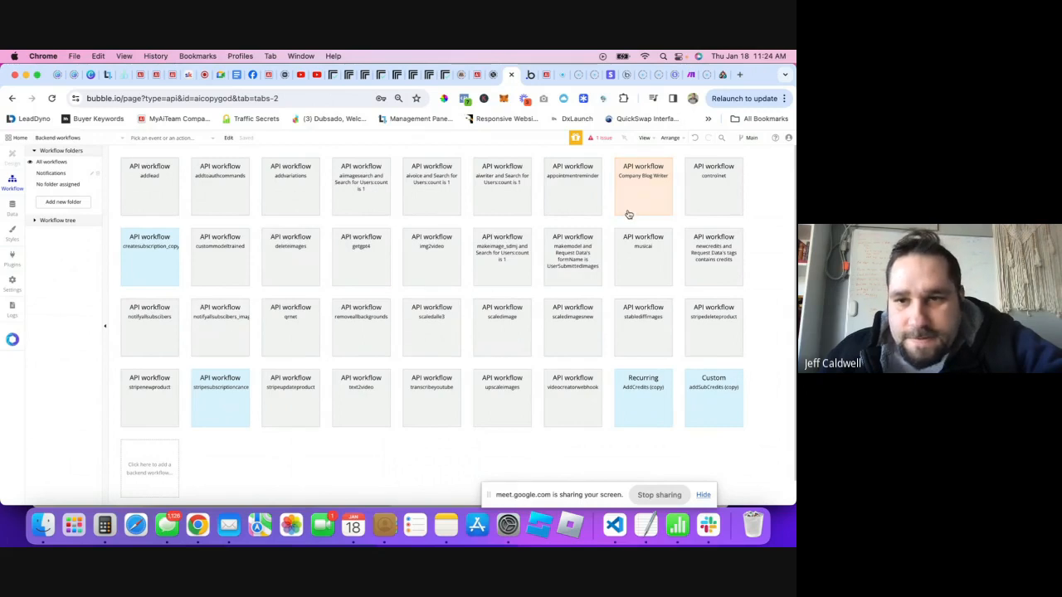
click(429, 406)
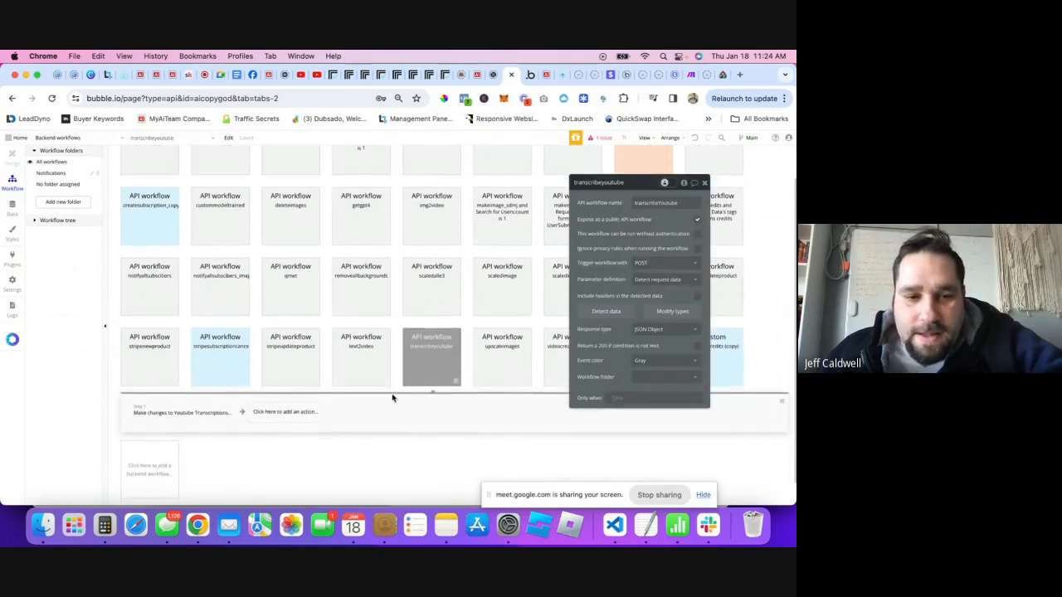
click(173, 410)
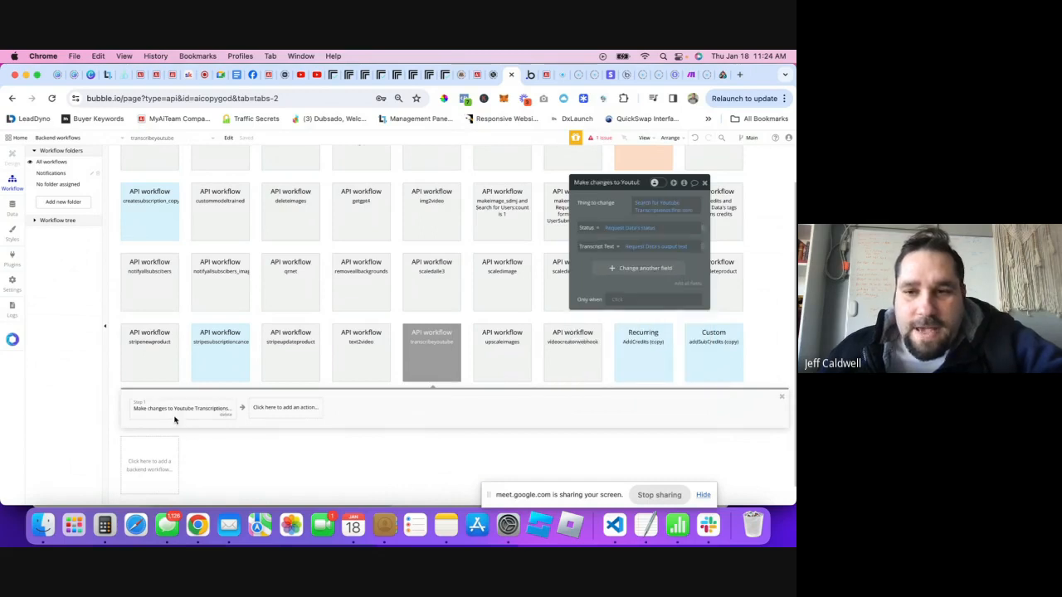
click(657, 206)
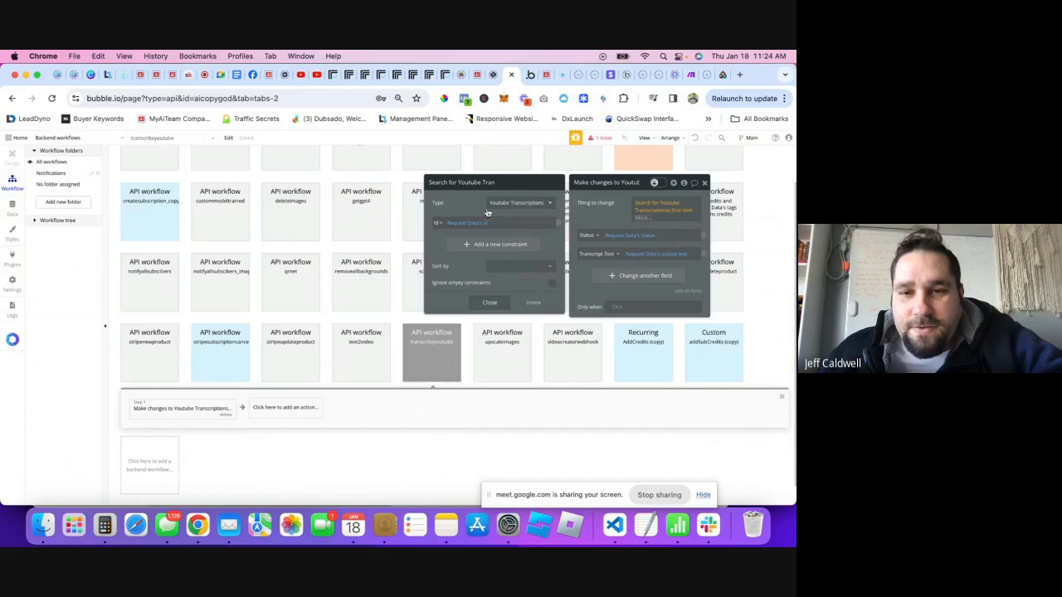
click(489, 304)
click(623, 207)
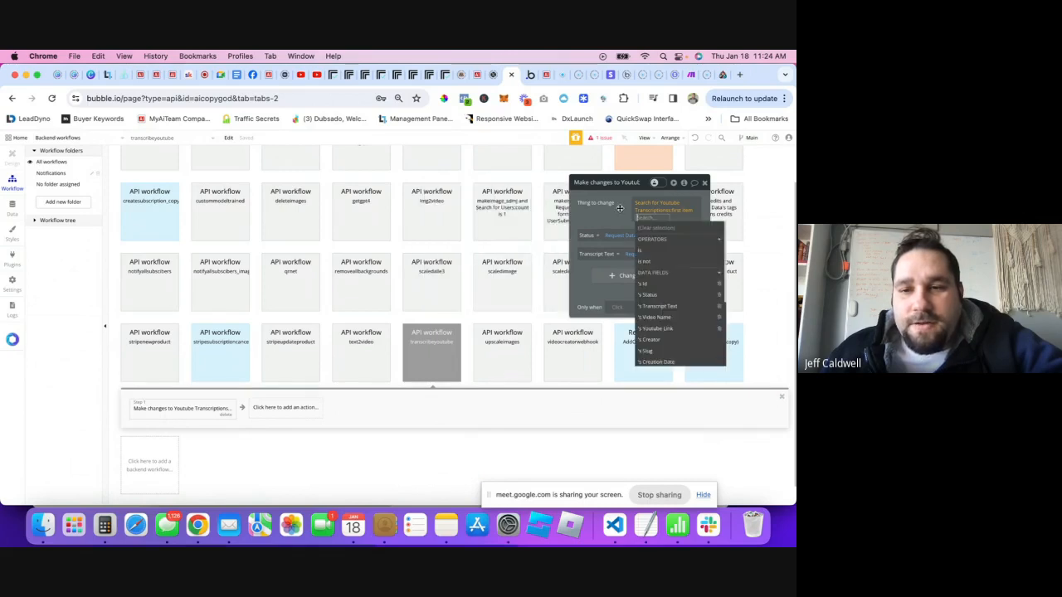
click(614, 219)
click(444, 358)
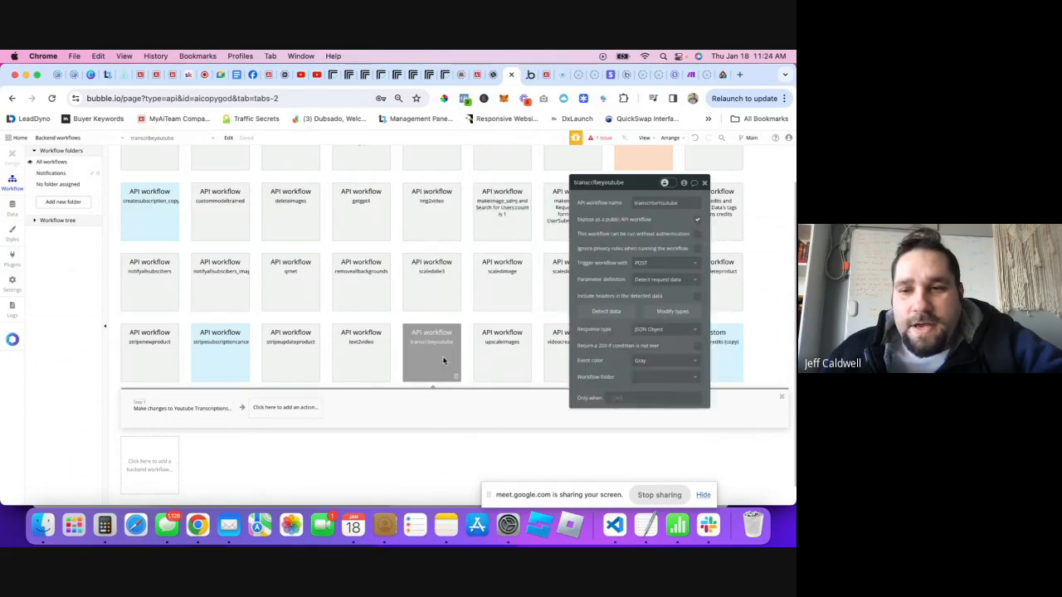
- Start detecting transcribeyoutube request data, paste its /initialize URL as the webhook, and reinitialize the call
click(607, 312)
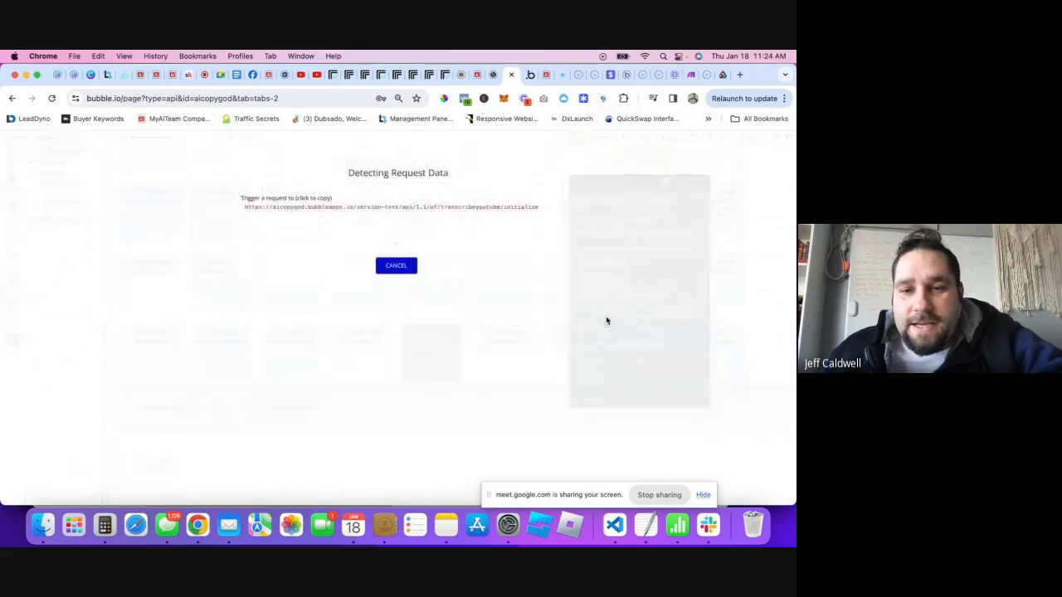
click(440, 207)
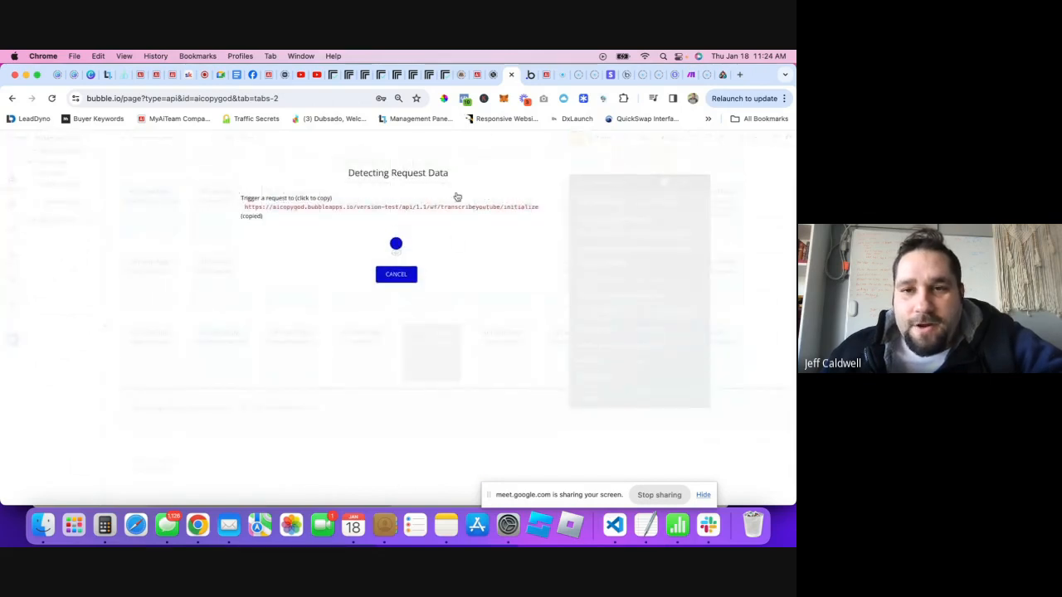
click(528, 81)
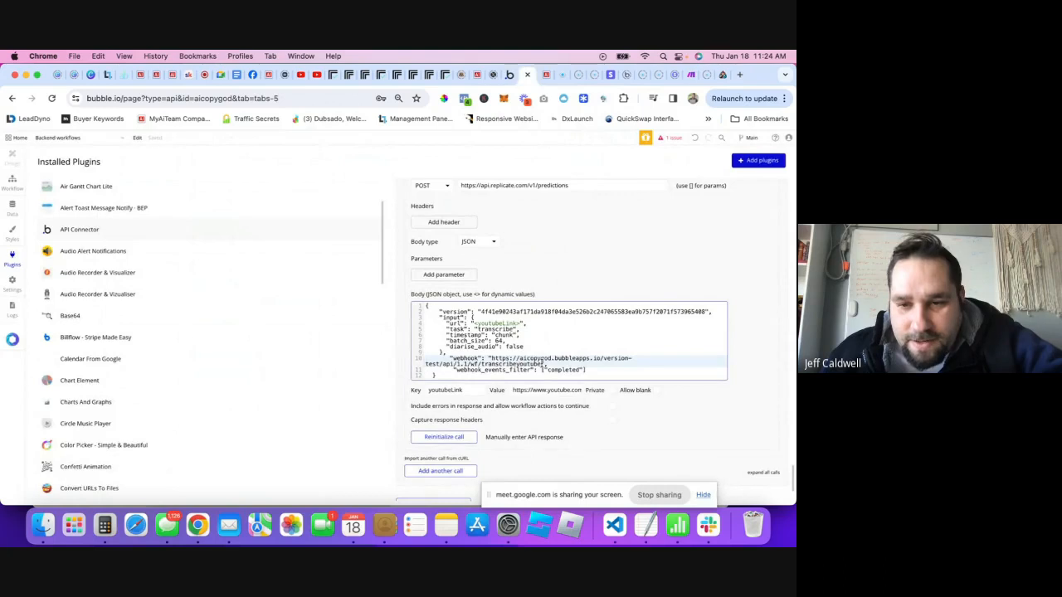
drag(543, 365, 493, 355)
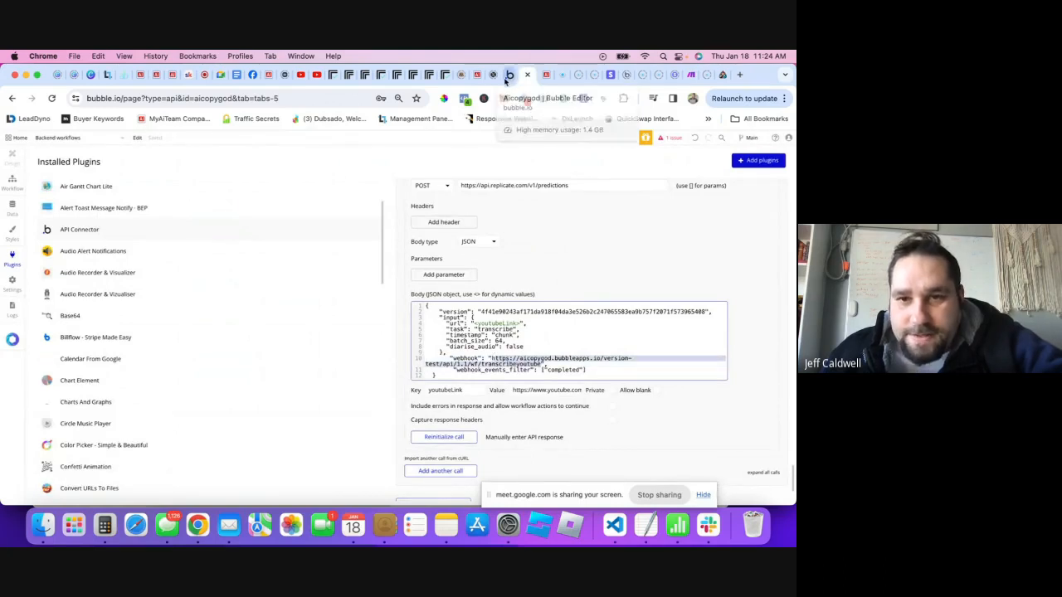
click(503, 75)
click(526, 207)
click(530, 74)
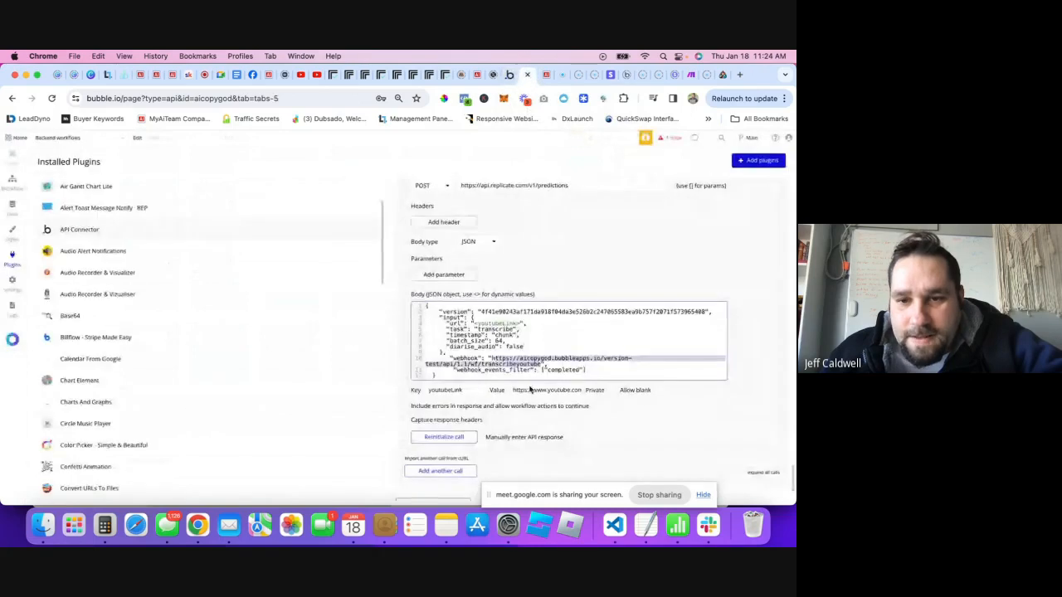
click(498, 363)
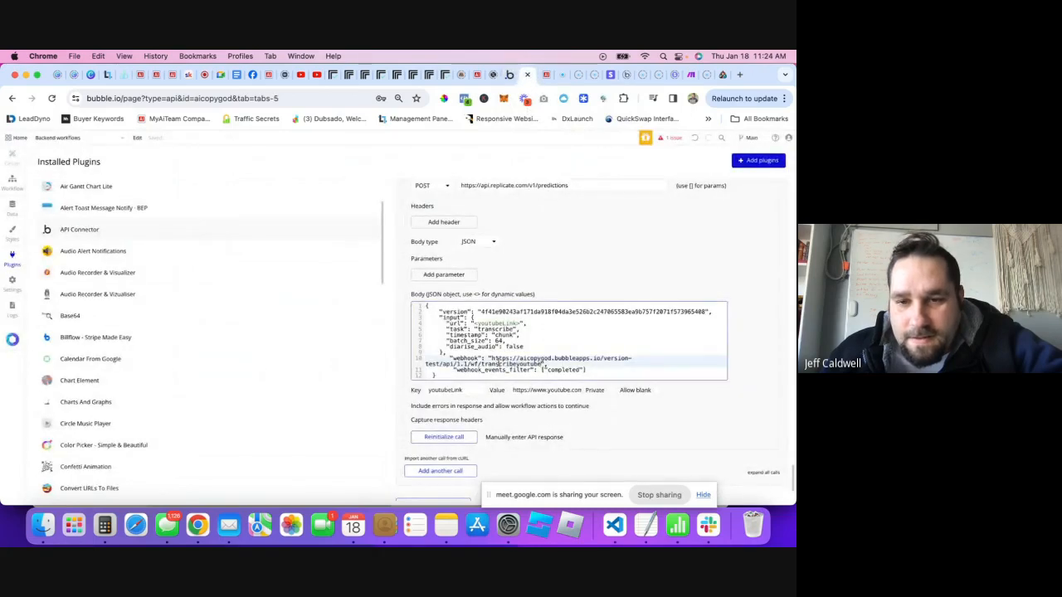
drag(491, 359, 544, 365)
key(super+v)
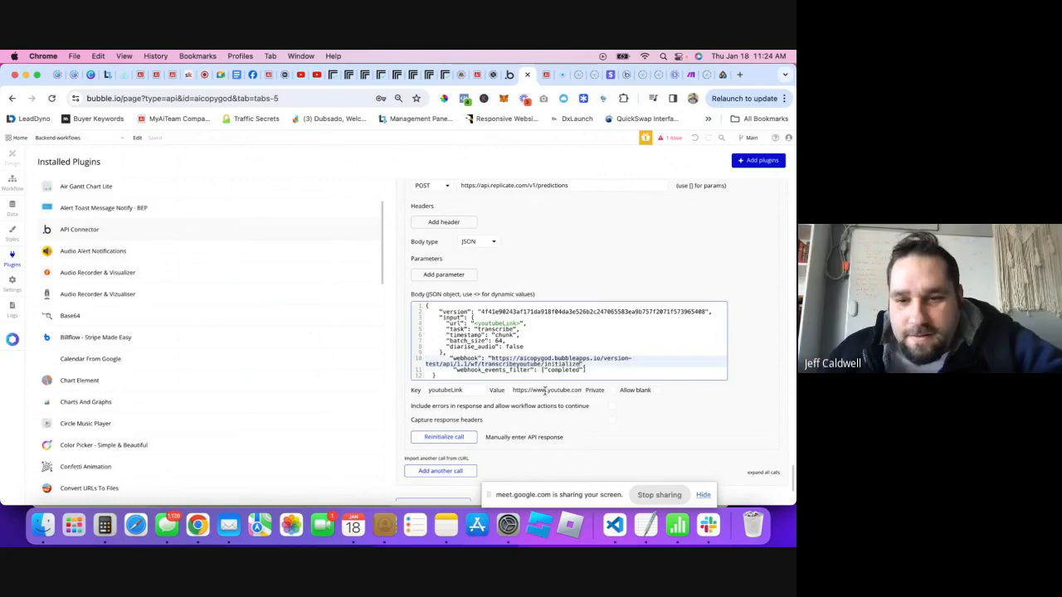
click(448, 438)
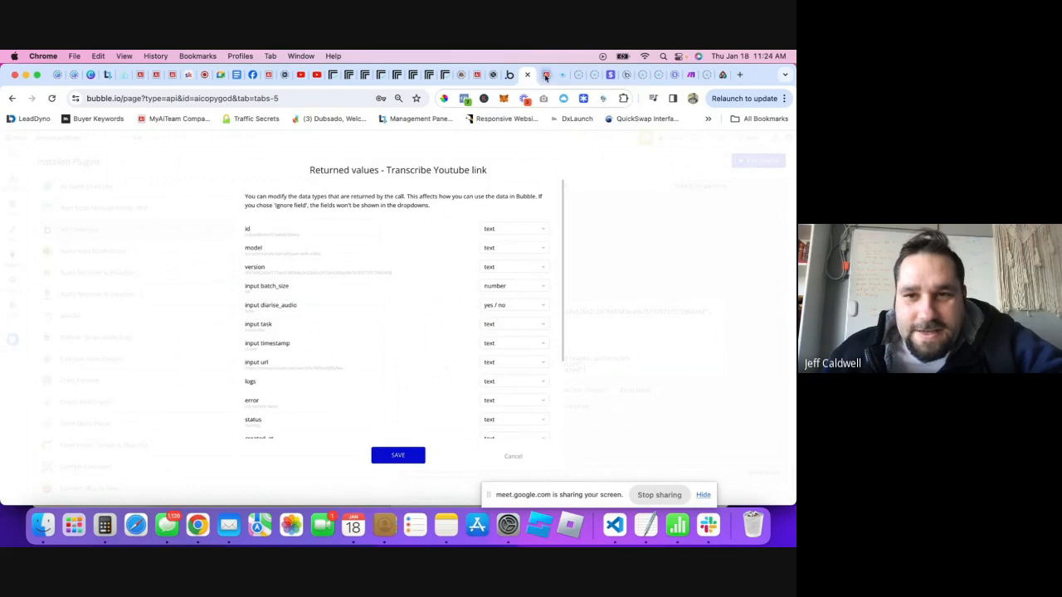
- Save the detected request data fields, including status and output text, and the call's returned values
click(506, 76)
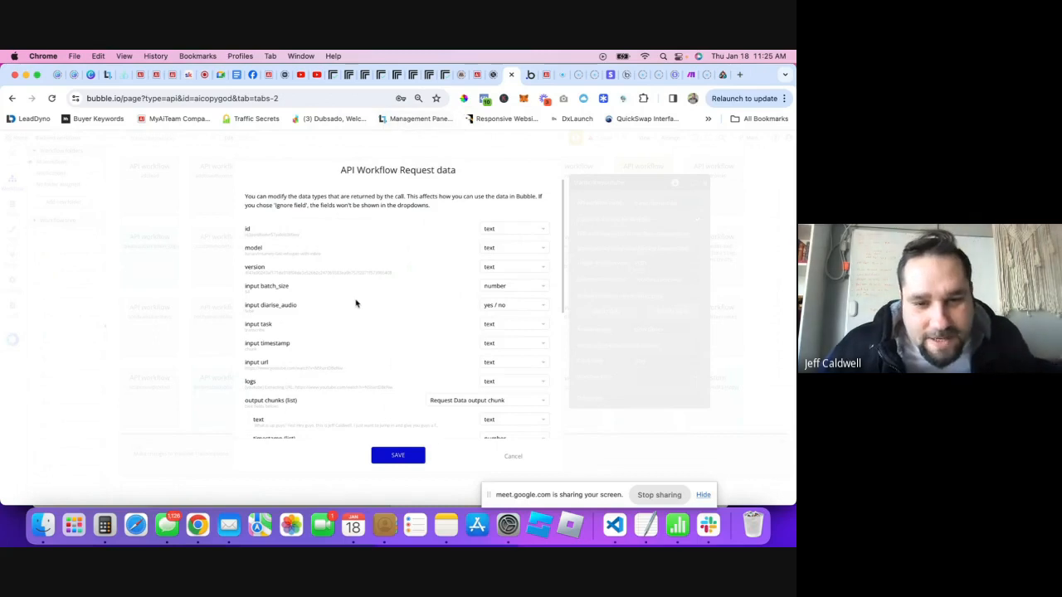
scroll(359, 304, down, 4)
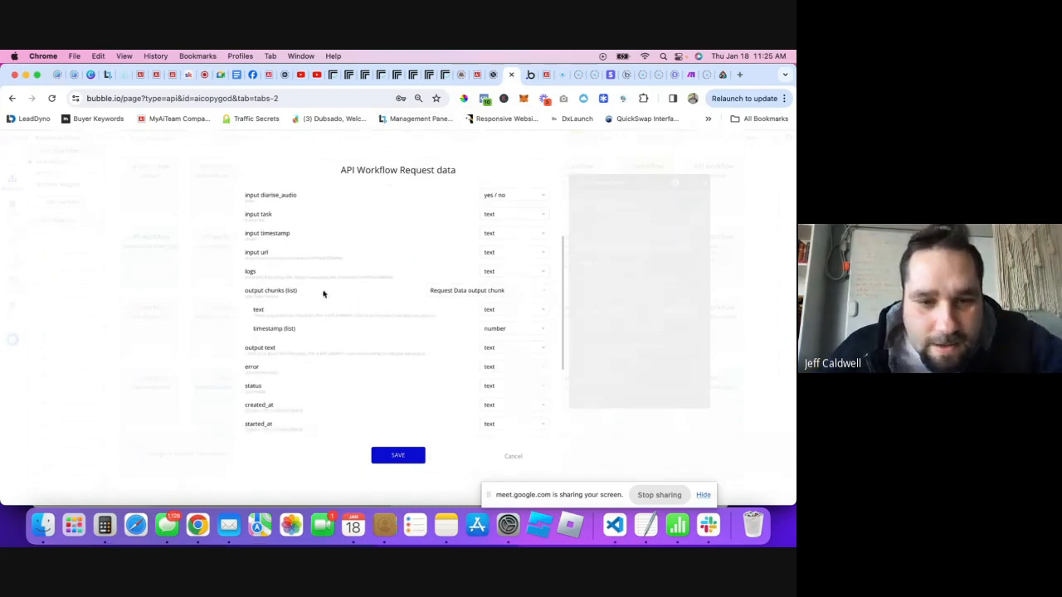
scroll(339, 332, down, 1)
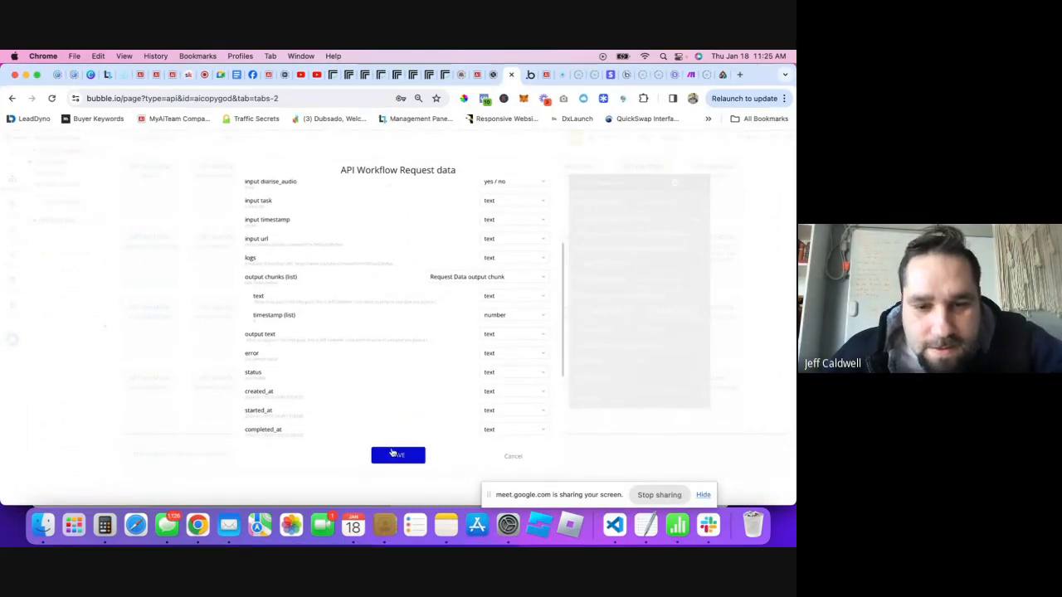
click(396, 455)
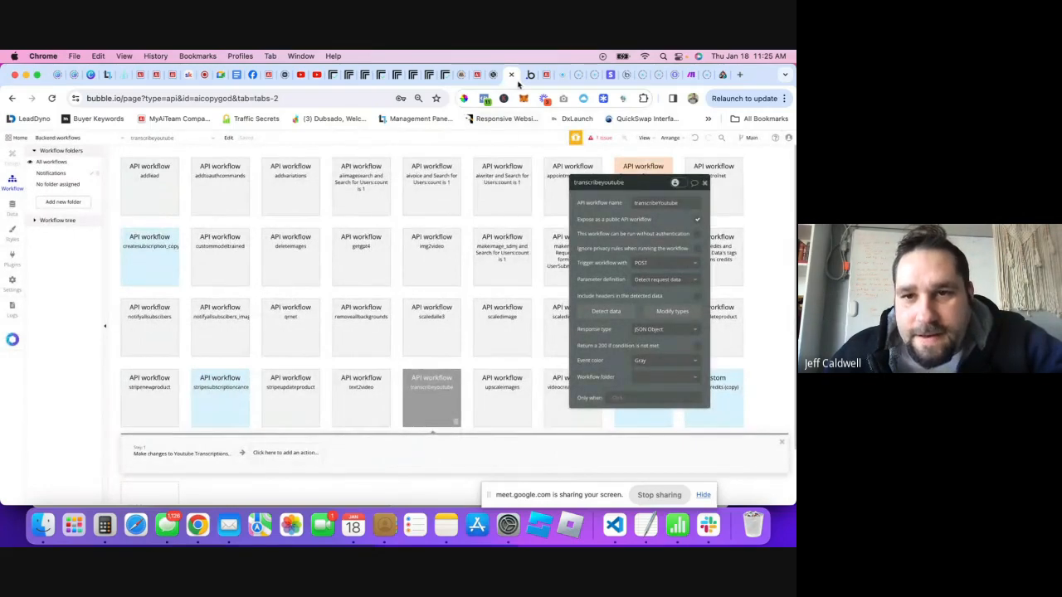
click(529, 74)
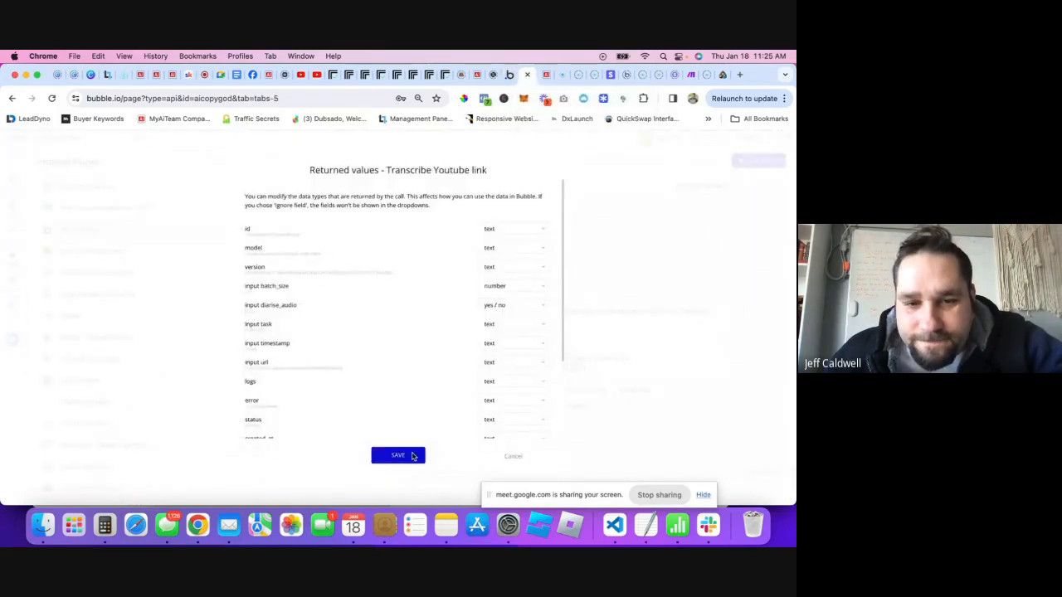
click(412, 456)
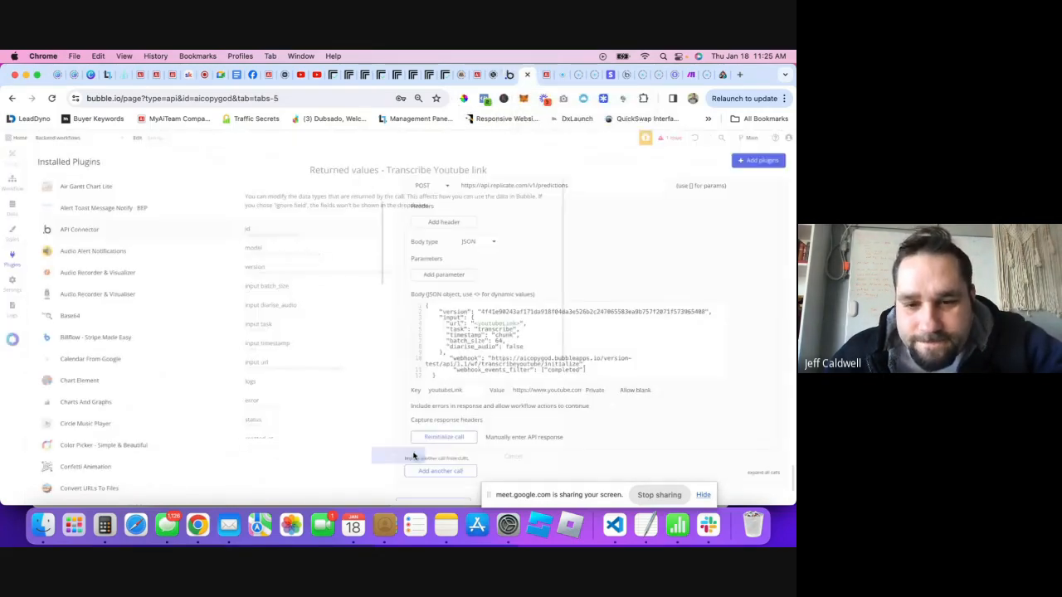
- Delete /initialize so the webhook URL ends at wf/transcribeyoutube
click(548, 367)
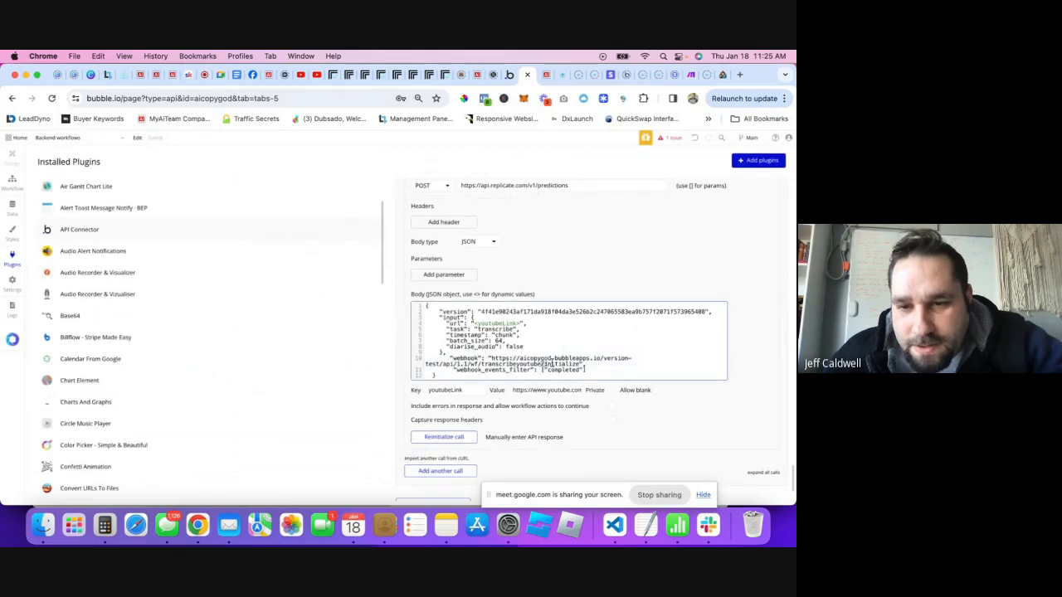
drag(544, 365, 579, 364)
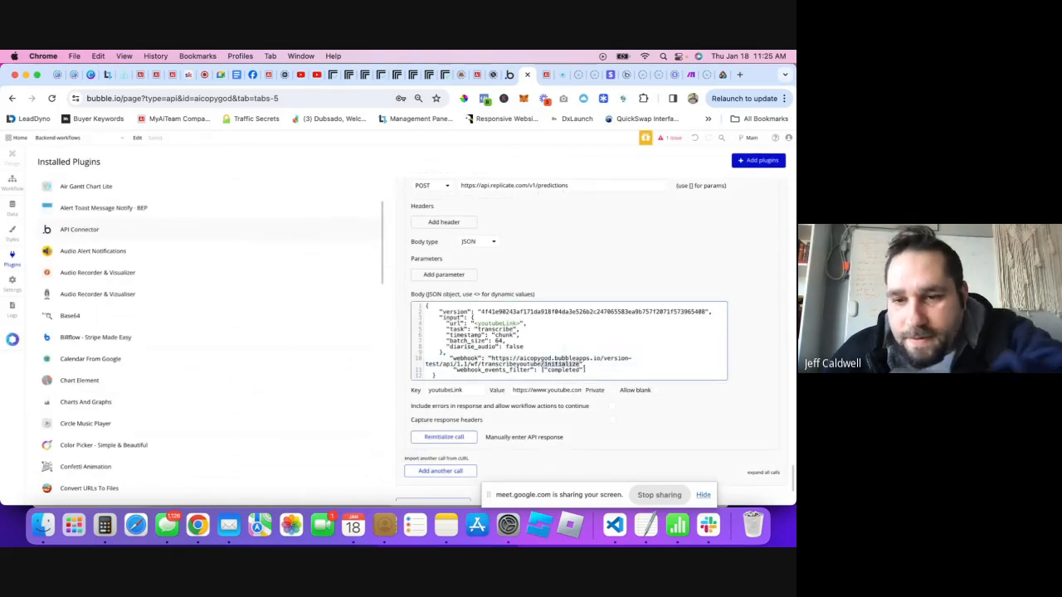
key(BackSpace)
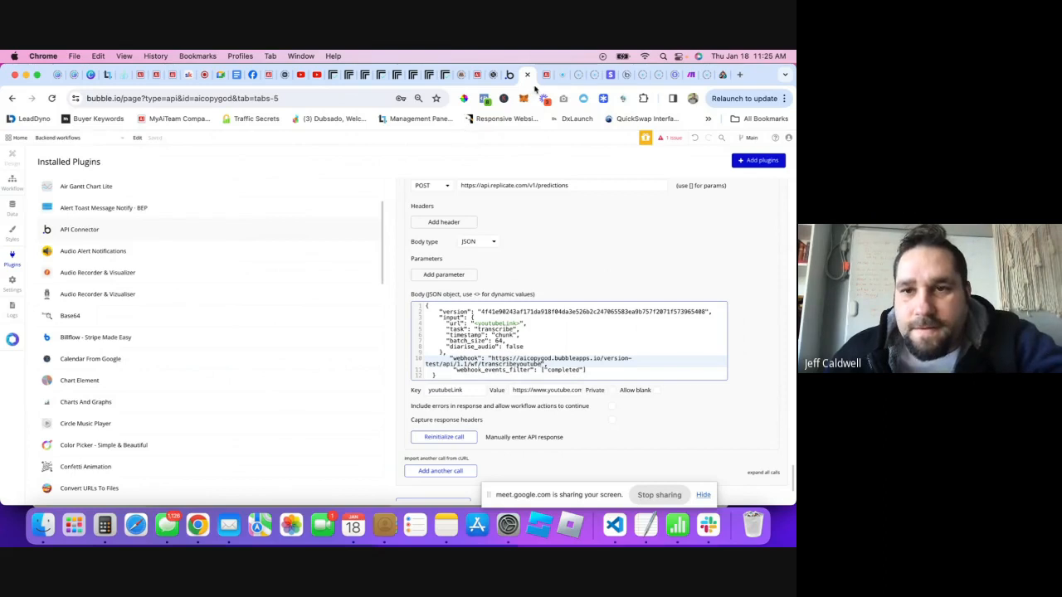
click(538, 78)
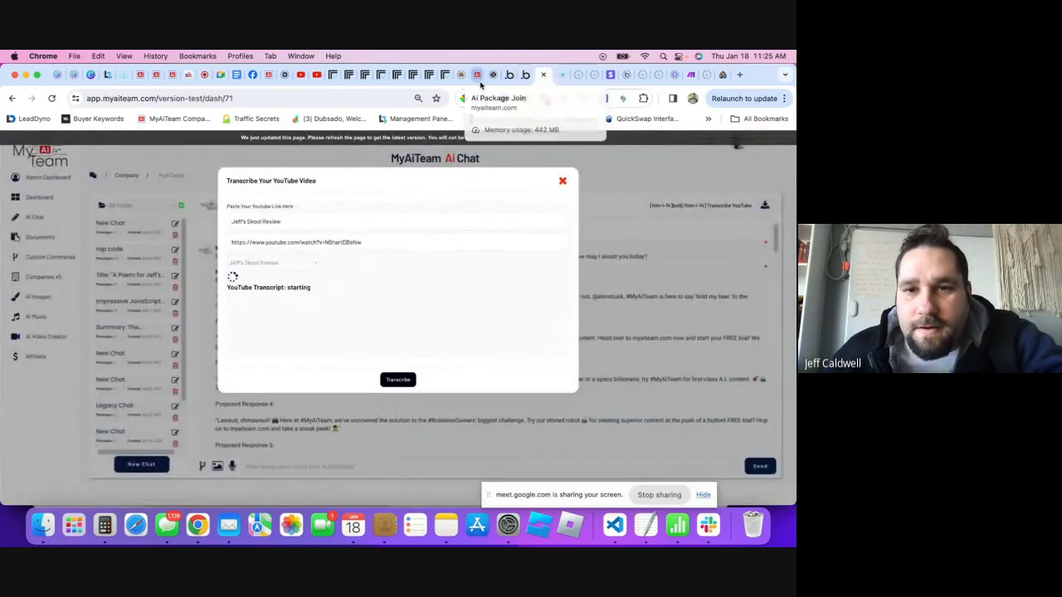
click(525, 79)
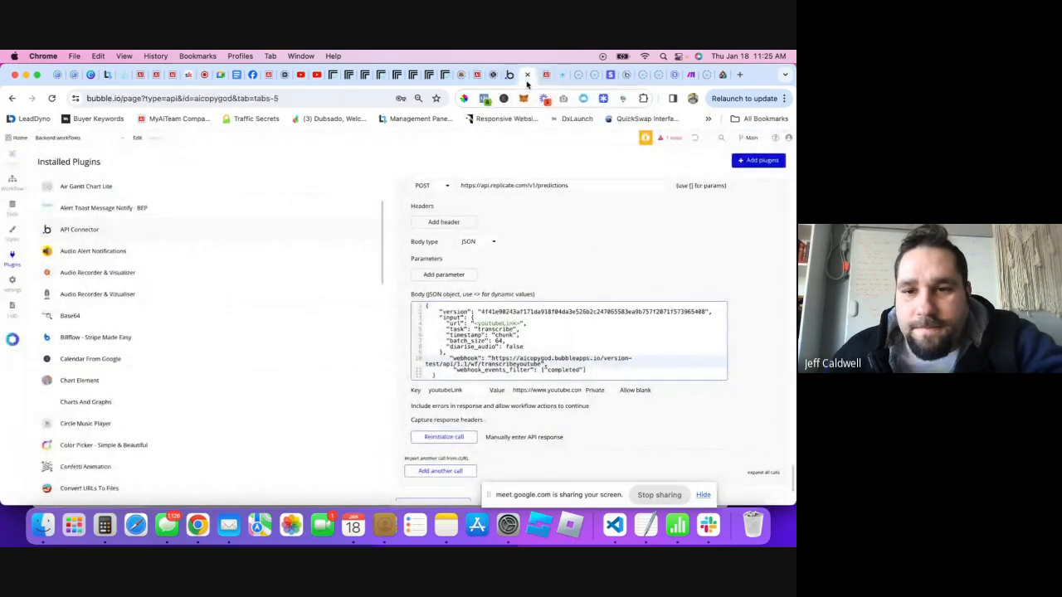
- Open the transcription dialog, browse the saved videos, and enter a new video name 'Jeff'
click(546, 76)
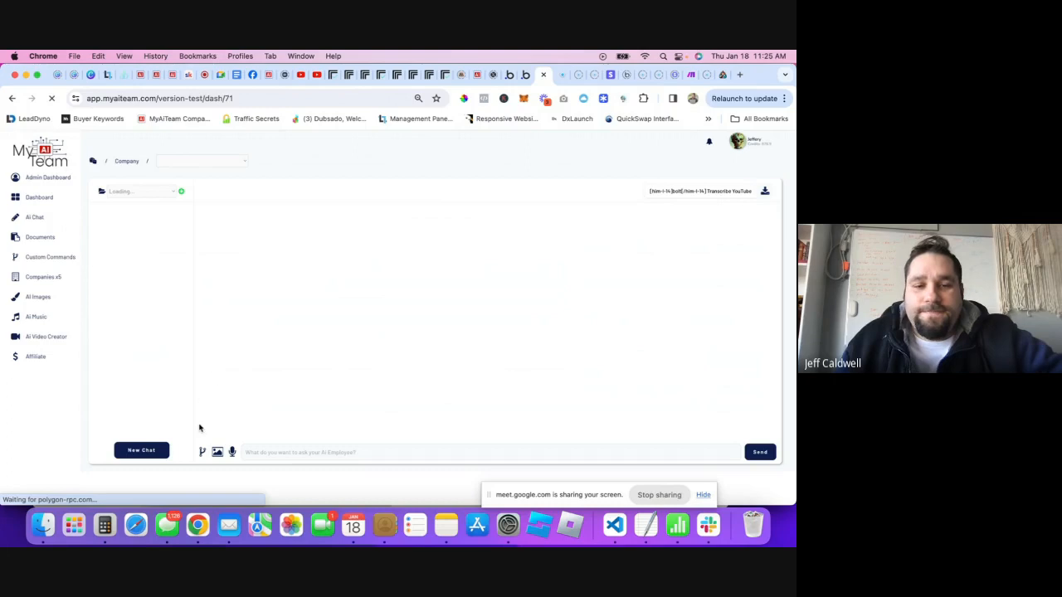
click(730, 208)
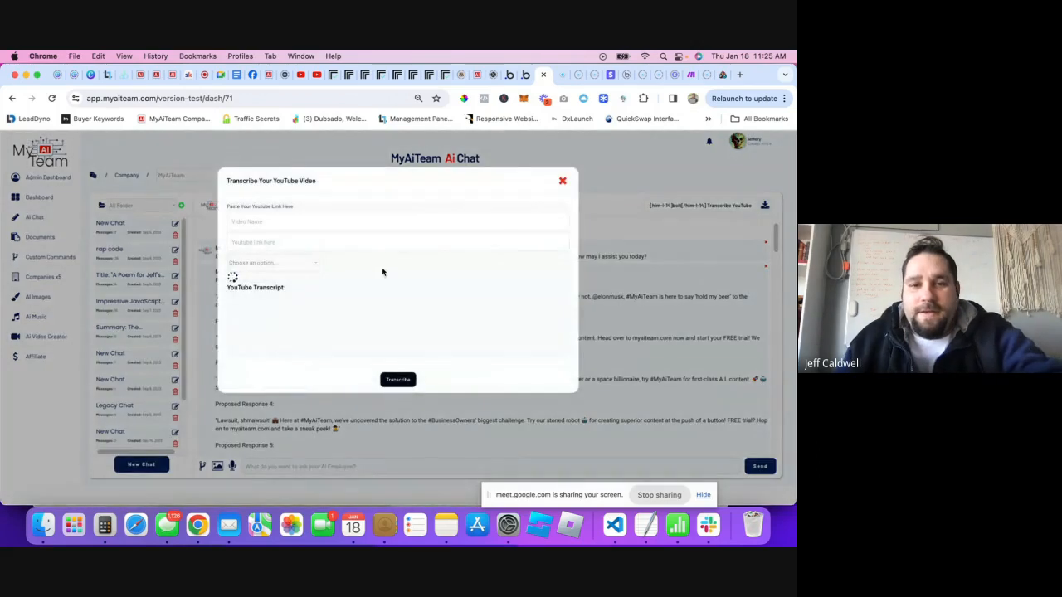
click(291, 223)
click(271, 263)
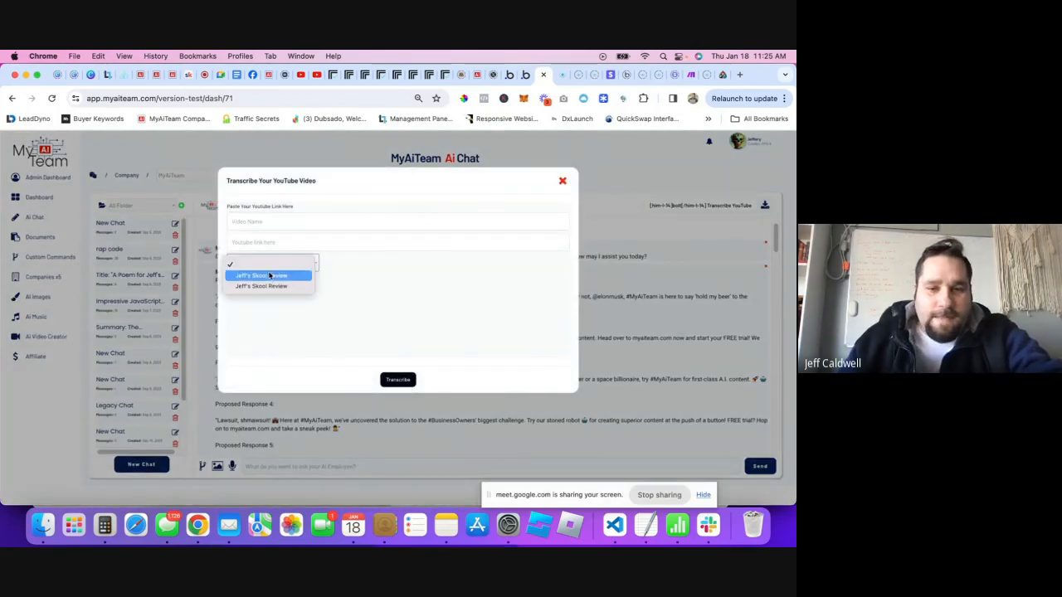
click(268, 278)
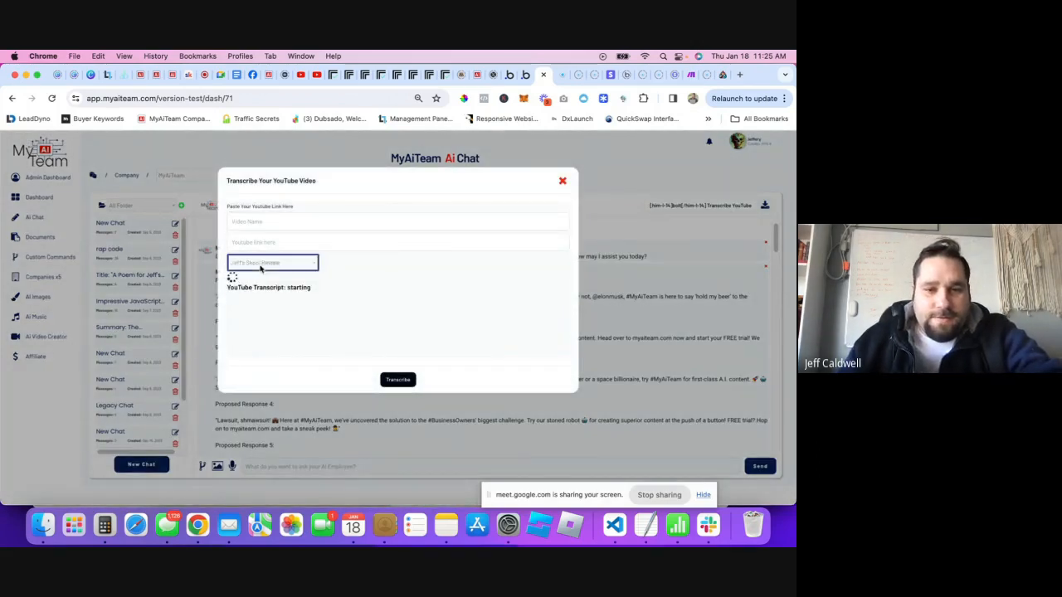
click(257, 256)
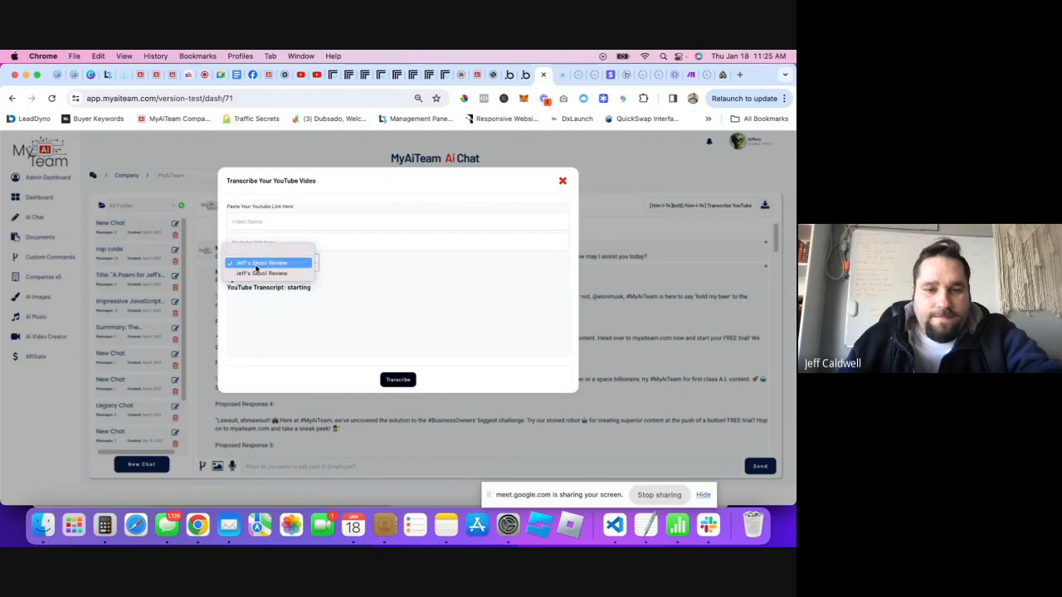
click(251, 260)
click(258, 223)
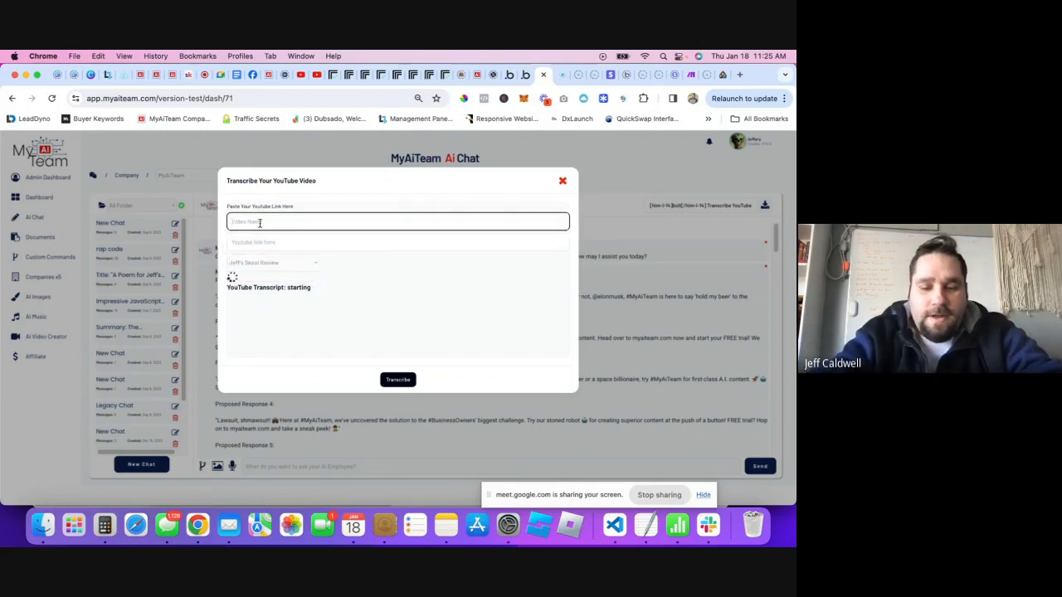
text(Jeff skool)
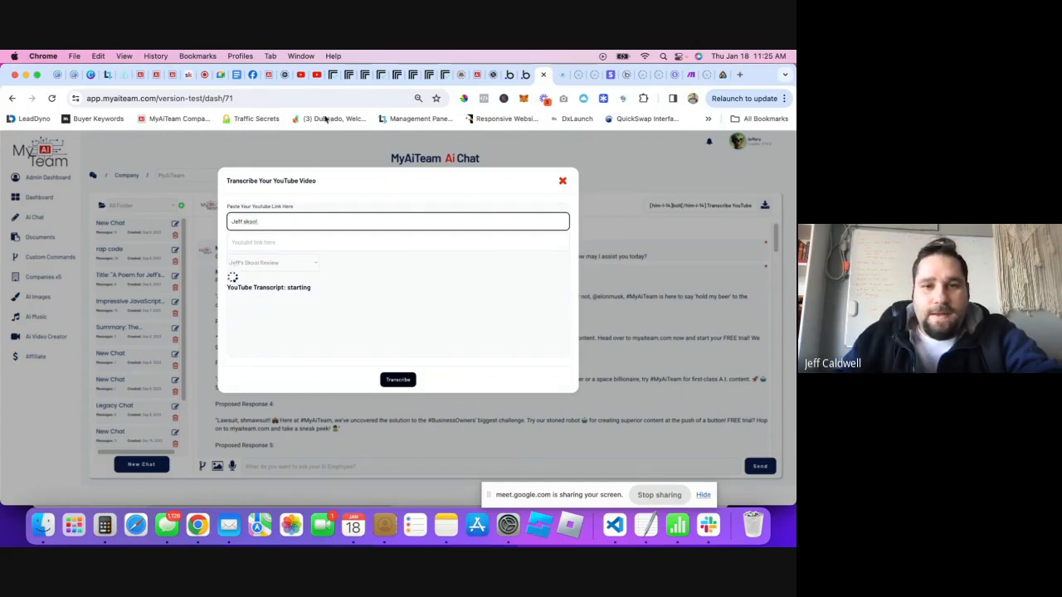
- Paste the YouTube link, submit it for transcription, then view Bubble's Youtube Transcriptions data type fields
click(317, 75)
key(super+c)
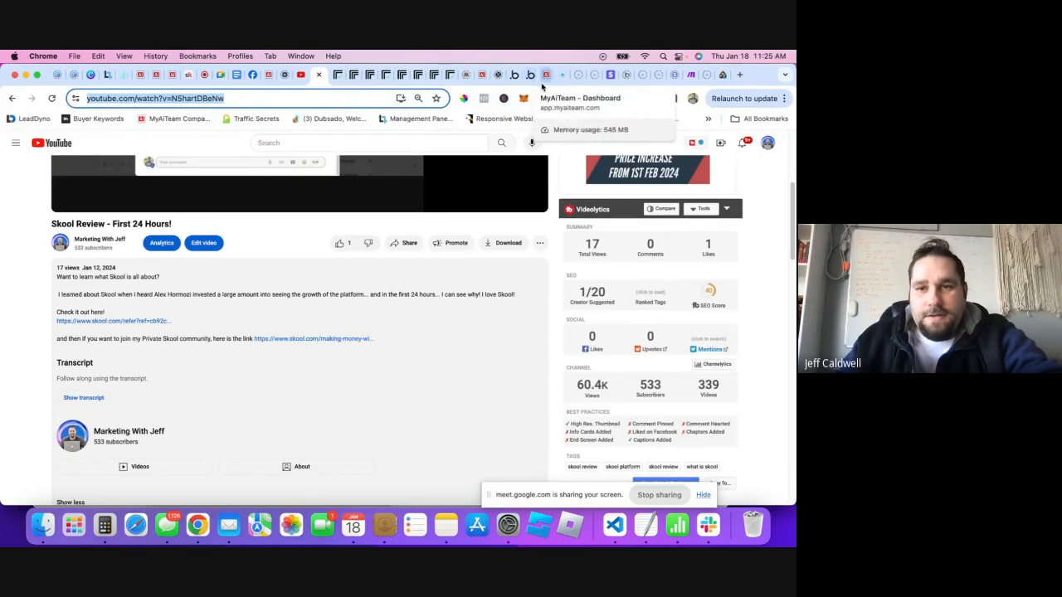
click(531, 74)
click(289, 241)
key(super+v)
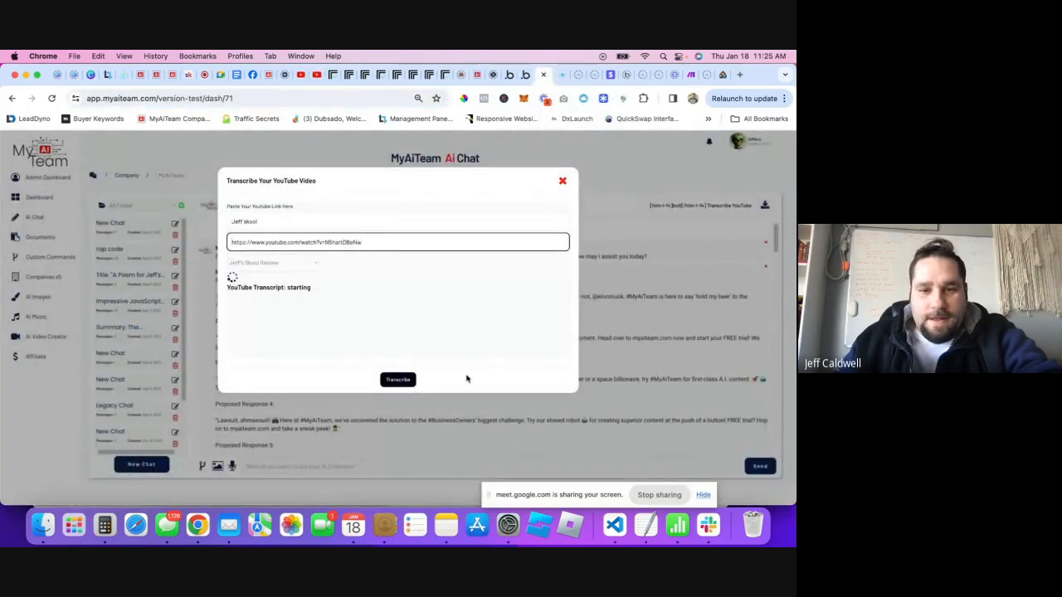
click(400, 379)
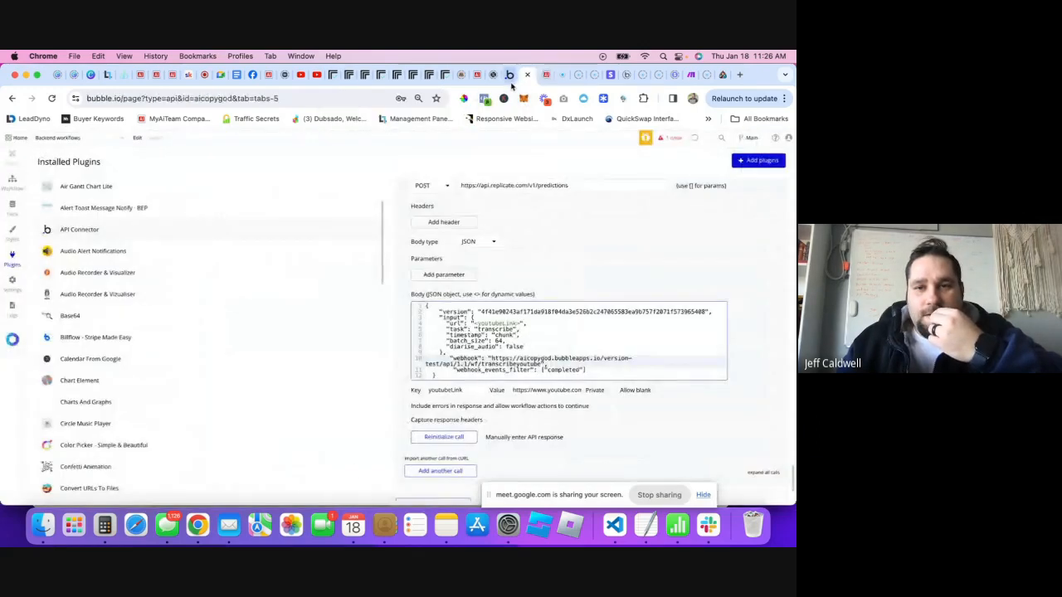
click(514, 75)
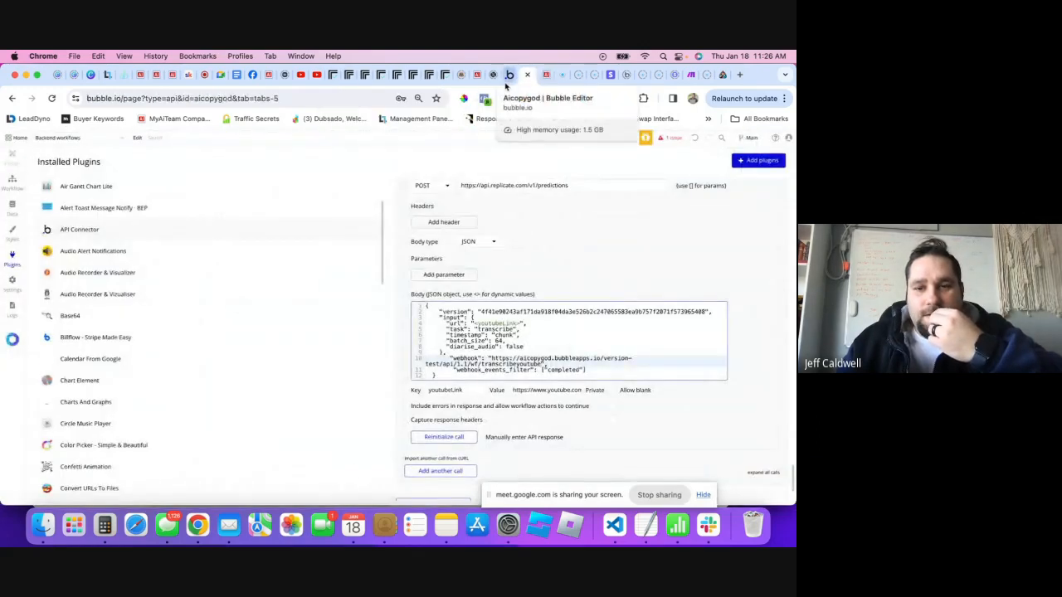
click(12, 206)
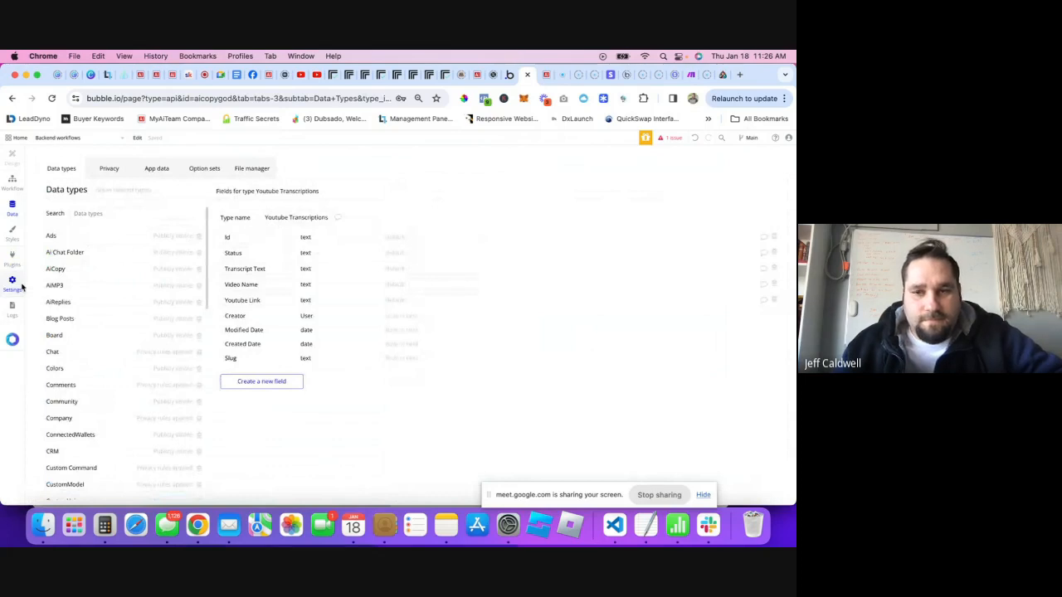
- Compare Replicate's recent predictions with App data's three Youtube Transcriptions entries, all still 'starting'
click(151, 174)
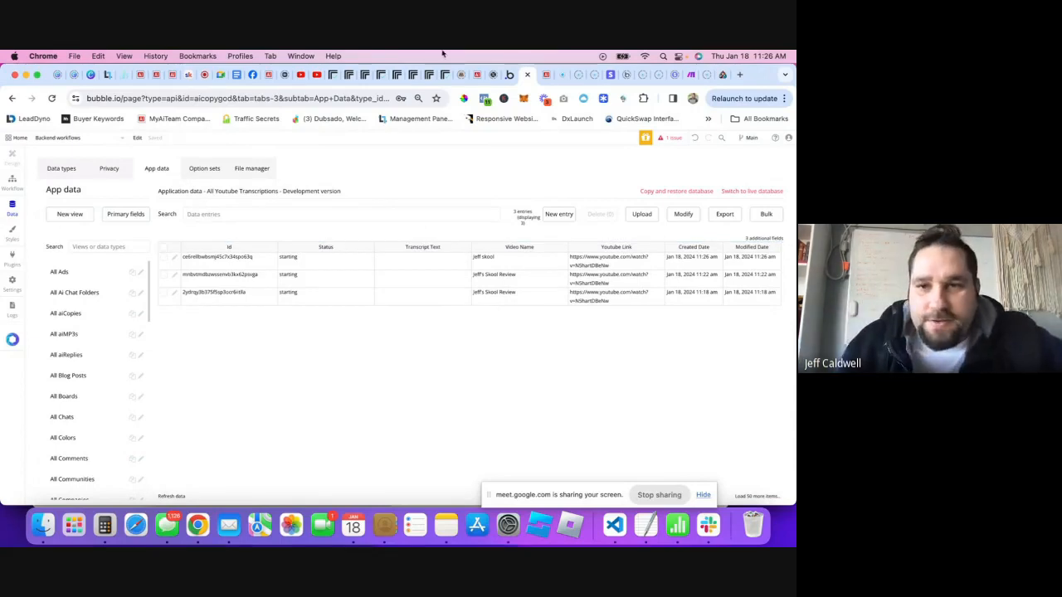
click(539, 77)
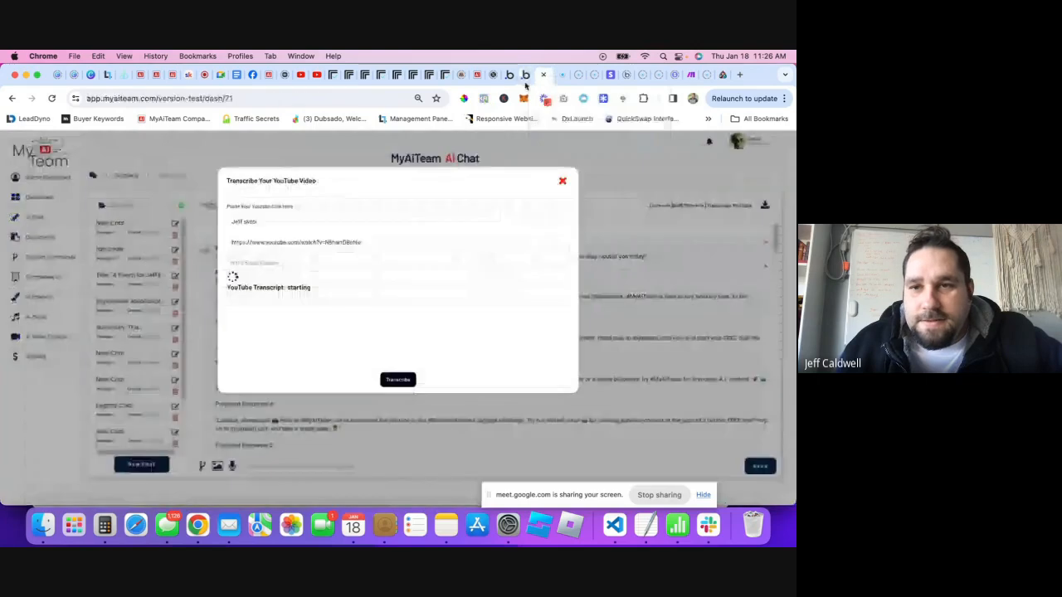
click(332, 76)
click(490, 157)
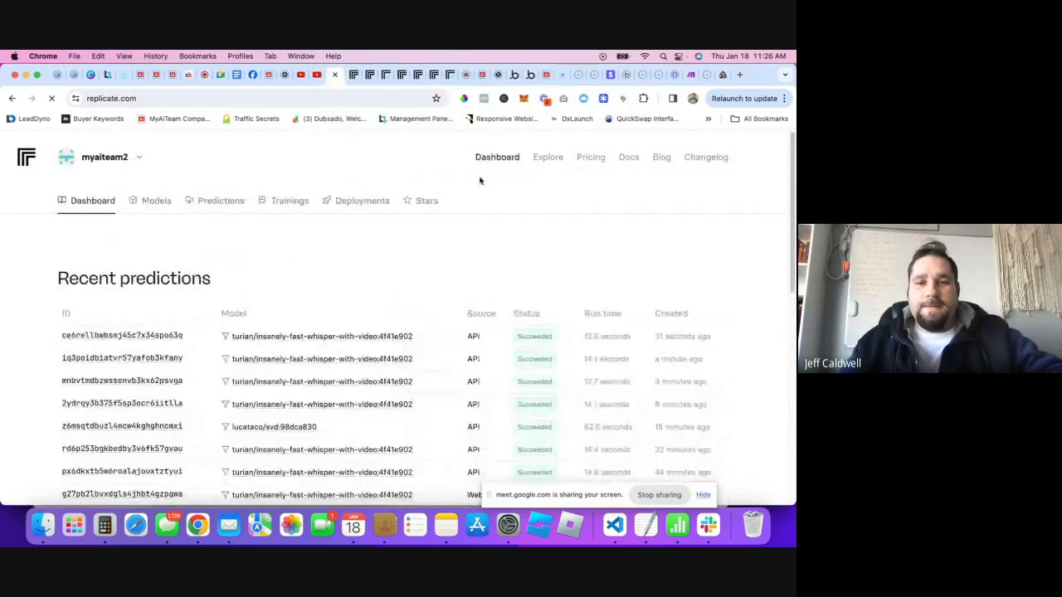
click(475, 76)
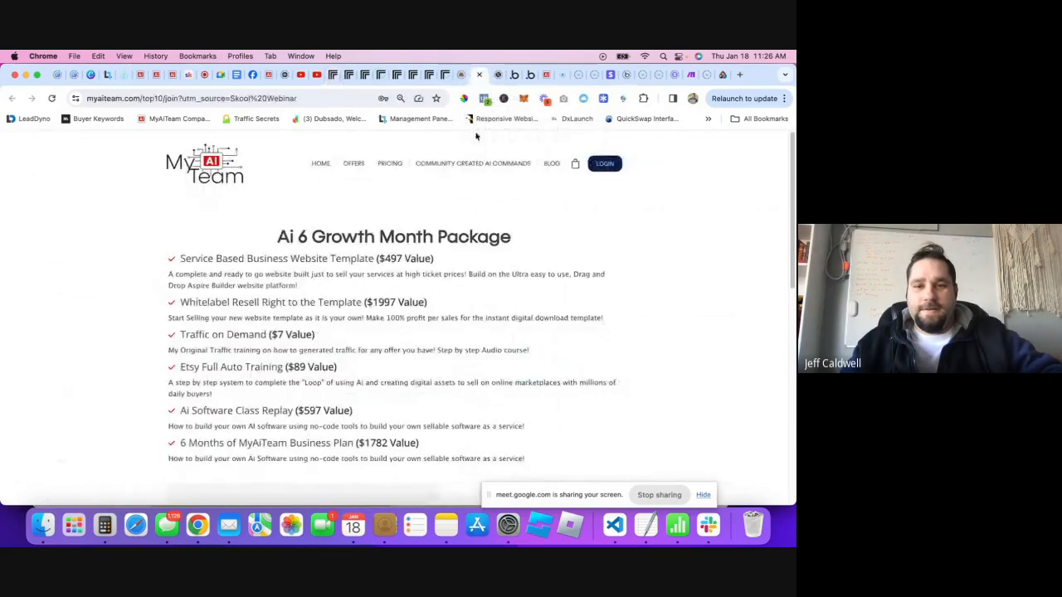
click(532, 75)
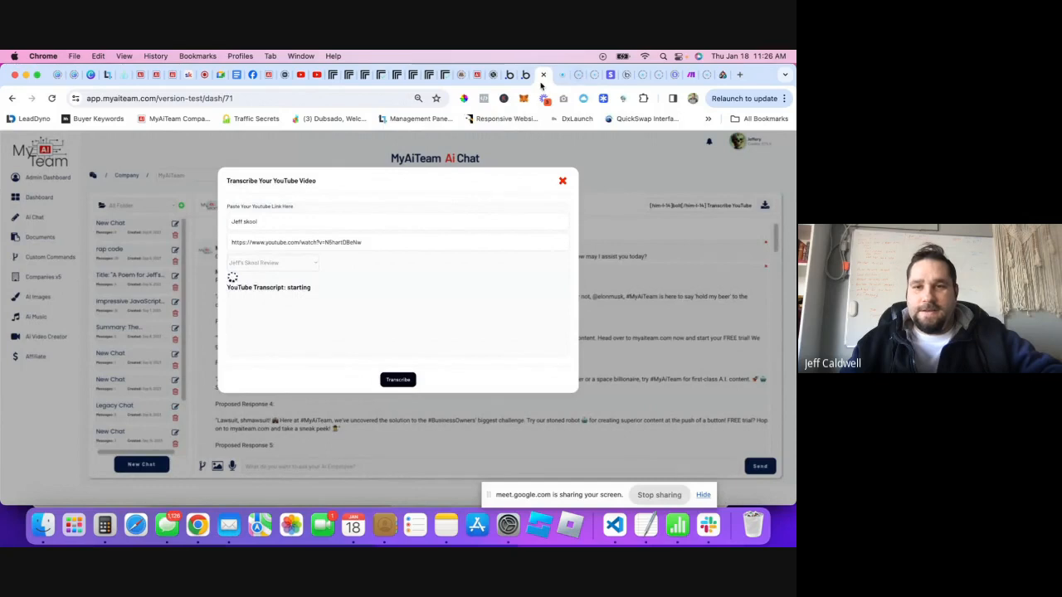
click(526, 74)
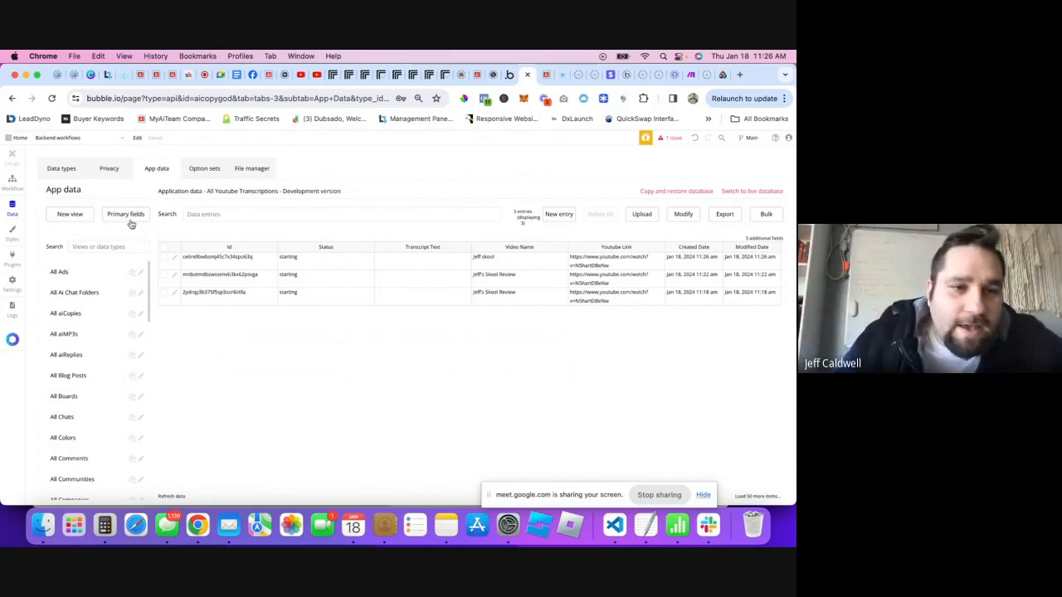
- Let transcribeyoutube run without authentication and ignore privacy rules, then reload the MyAiTeam page
click(11, 185)
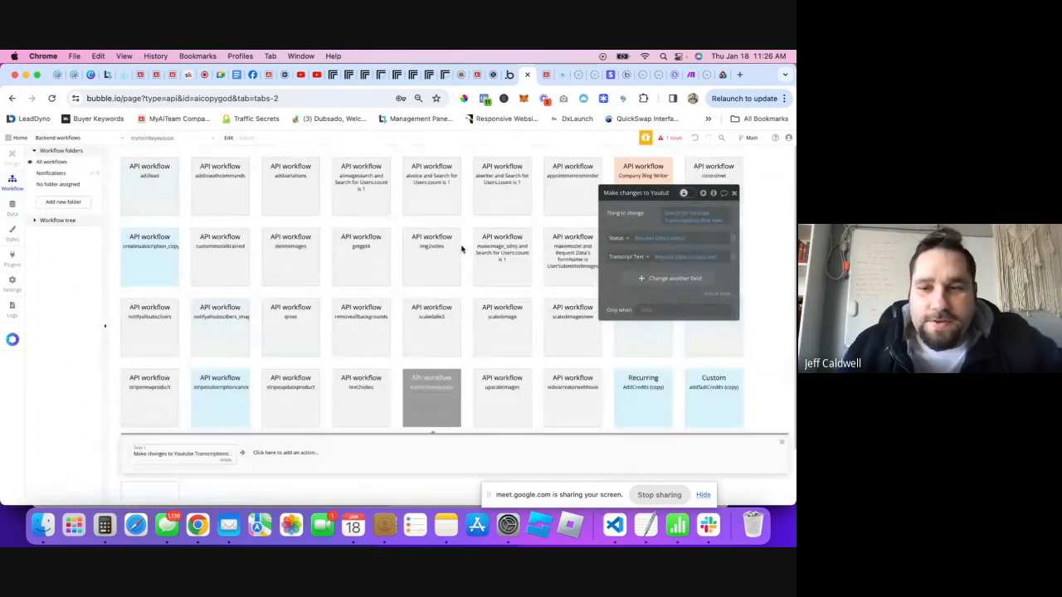
click(432, 404)
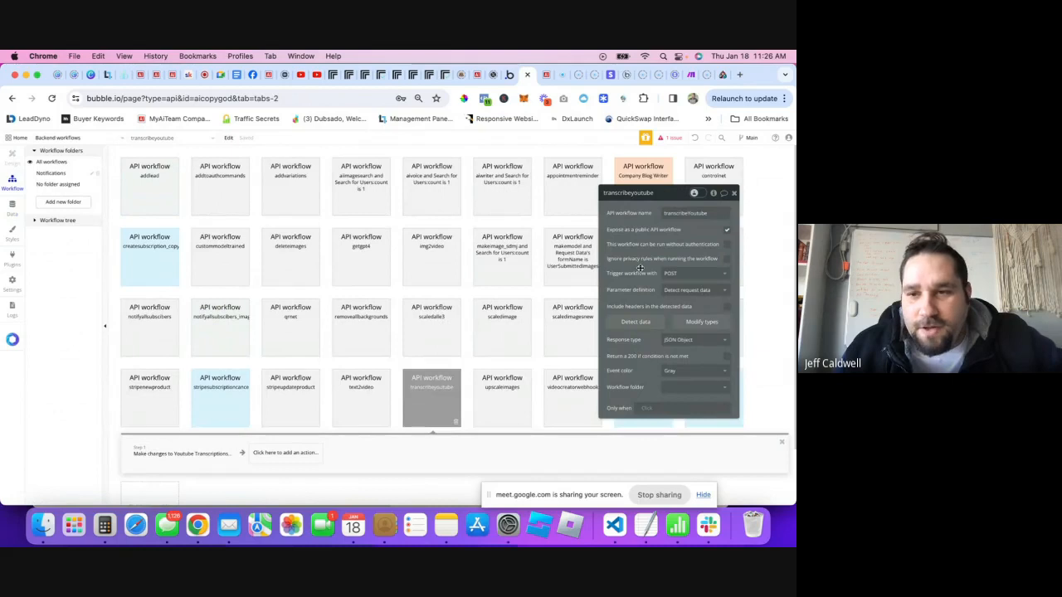
click(727, 247)
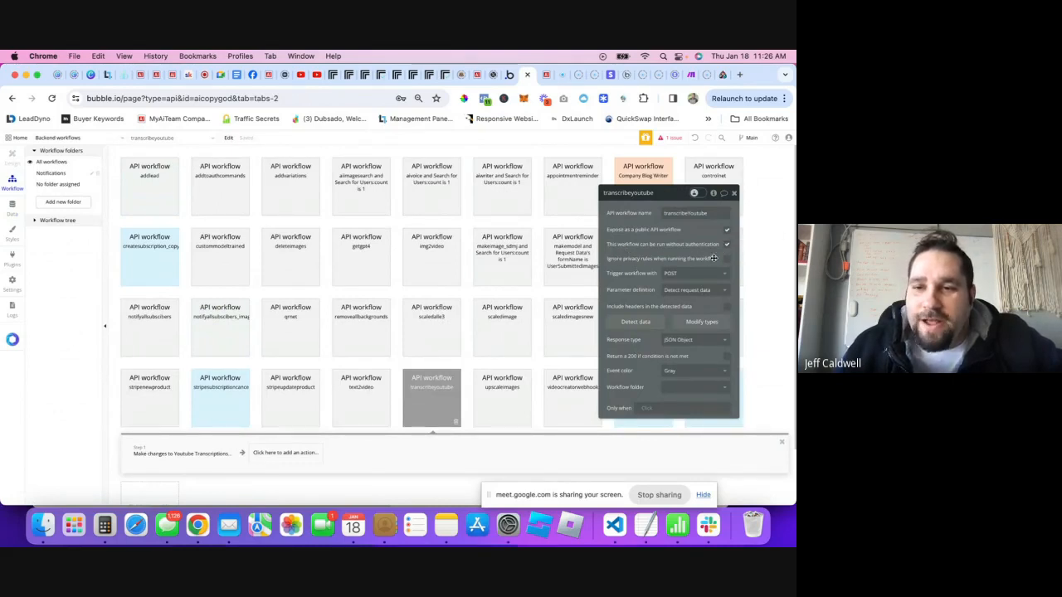
click(728, 259)
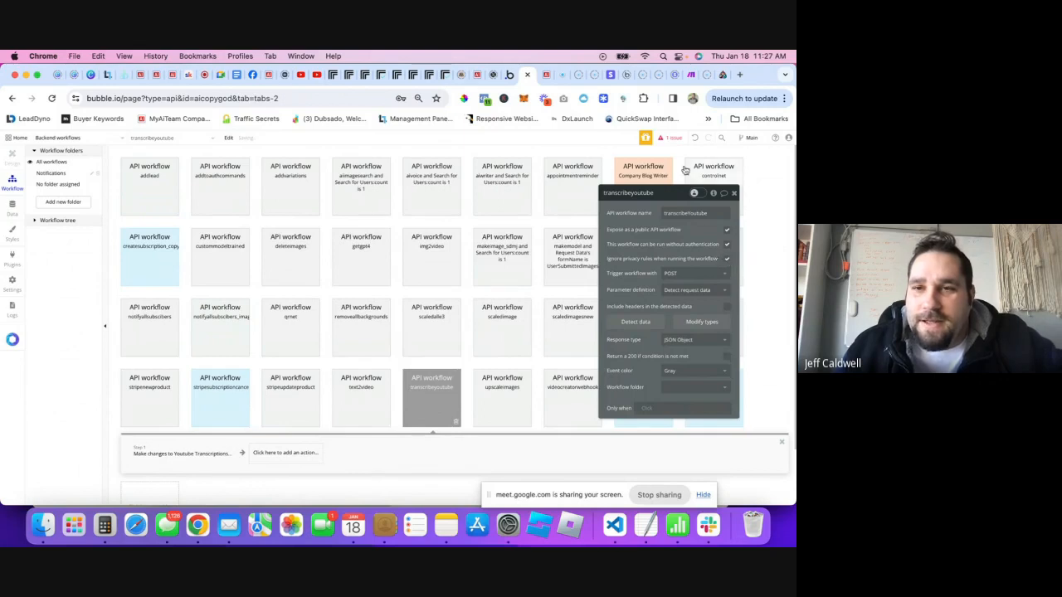
click(537, 74)
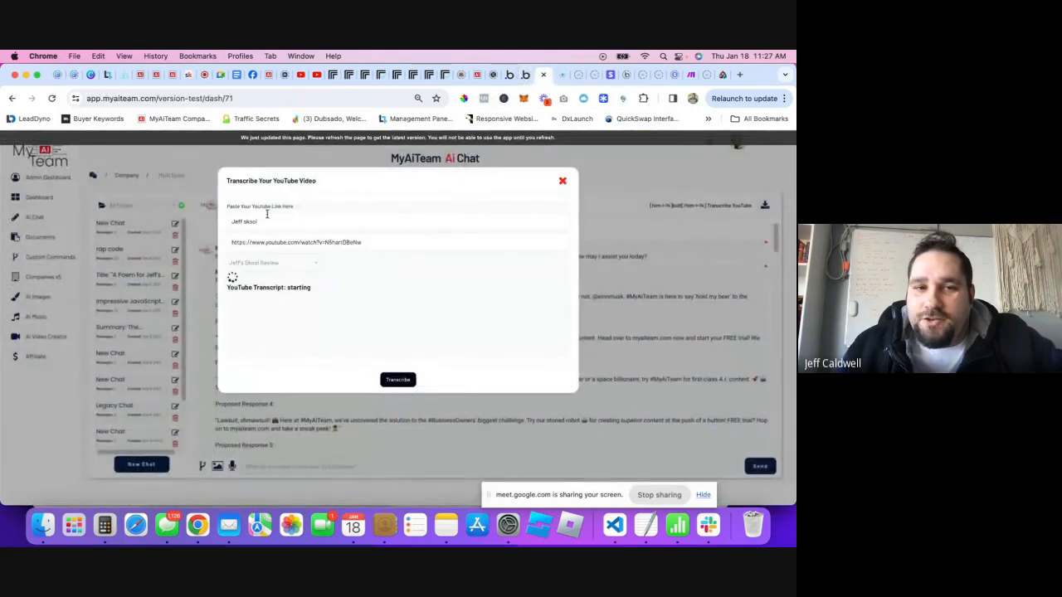
click(51, 99)
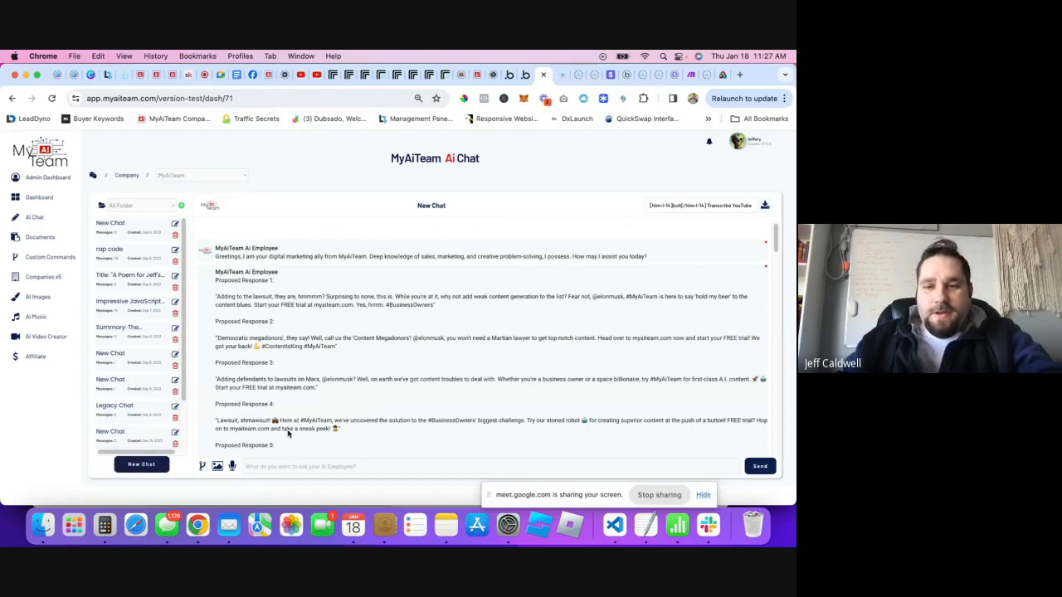
- Submit a YouTube transcription named 'test skool' using the pasted video link
click(711, 206)
click(267, 221)
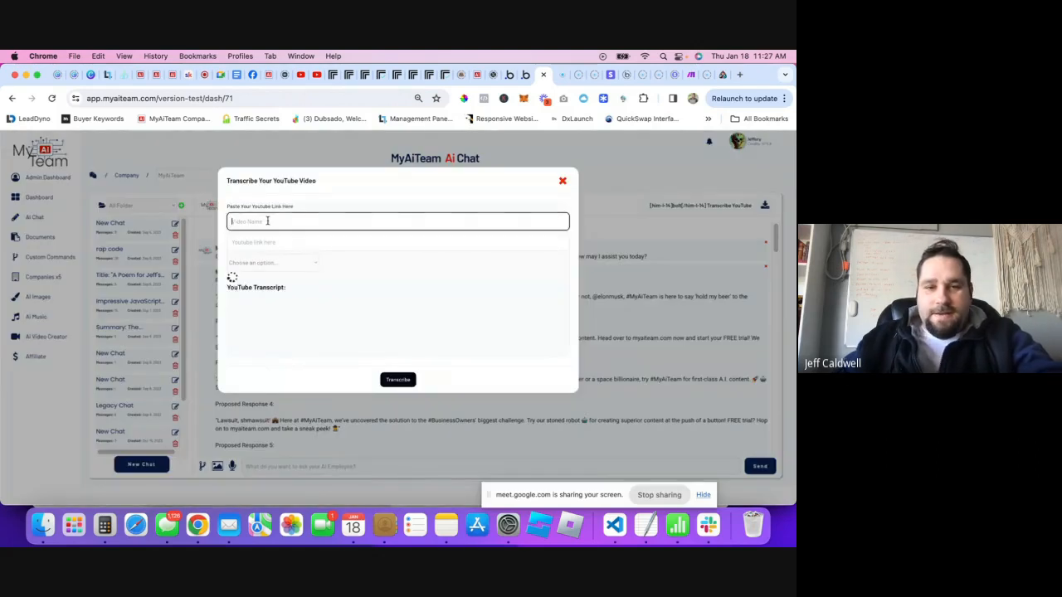
text(test skool)
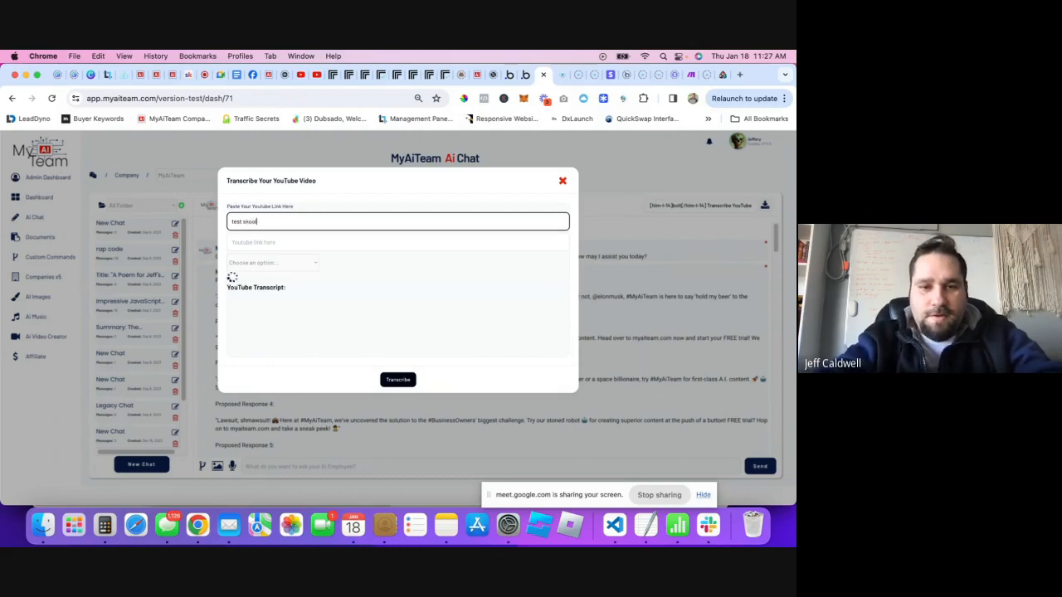
click(251, 240)
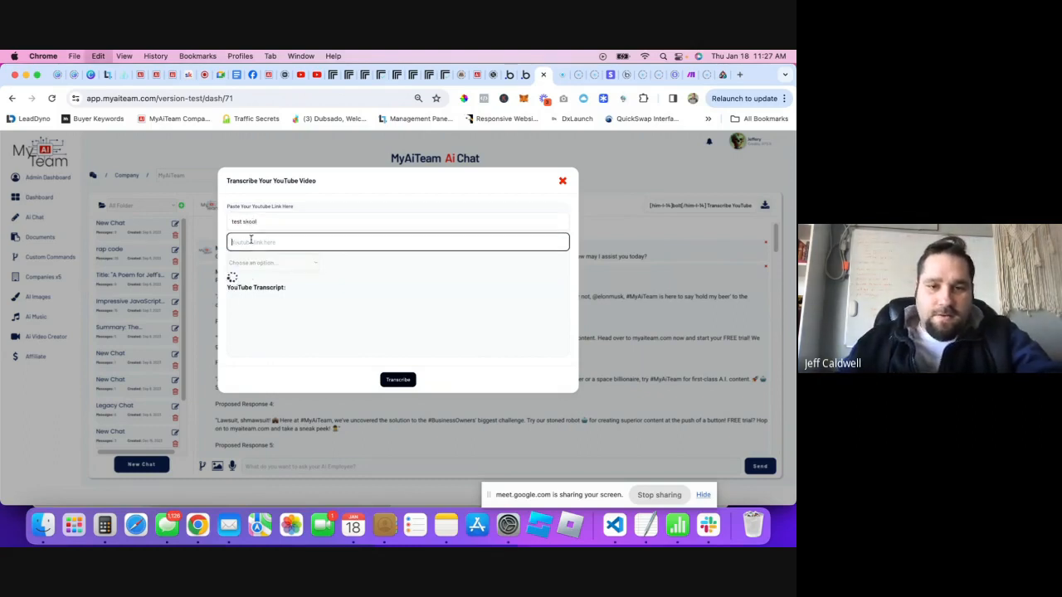
text(https://www.youtube.com/watch?v=N5hartDBeNw)
click(386, 382)
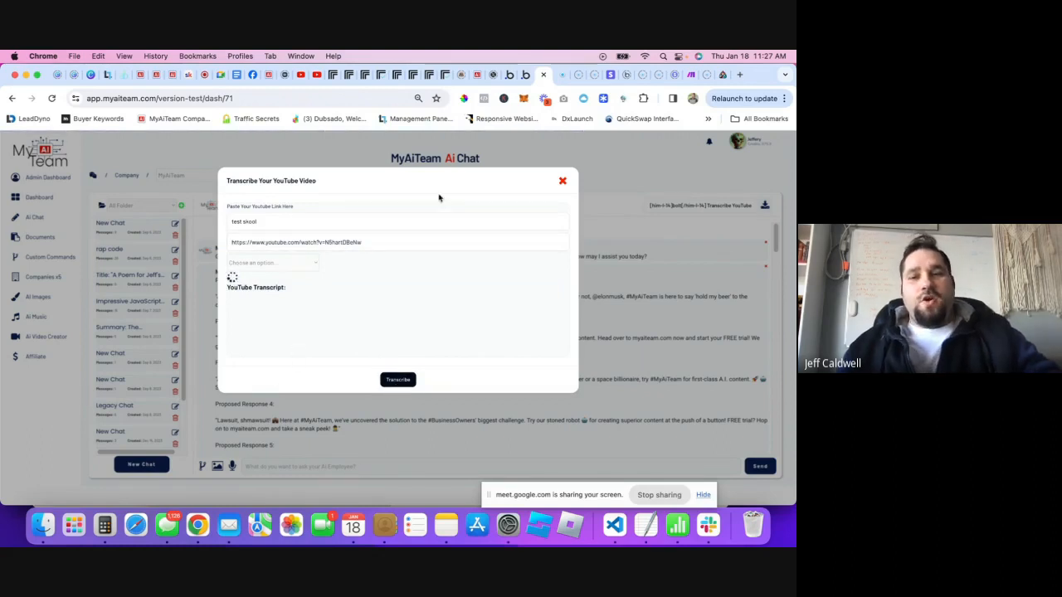
click(511, 74)
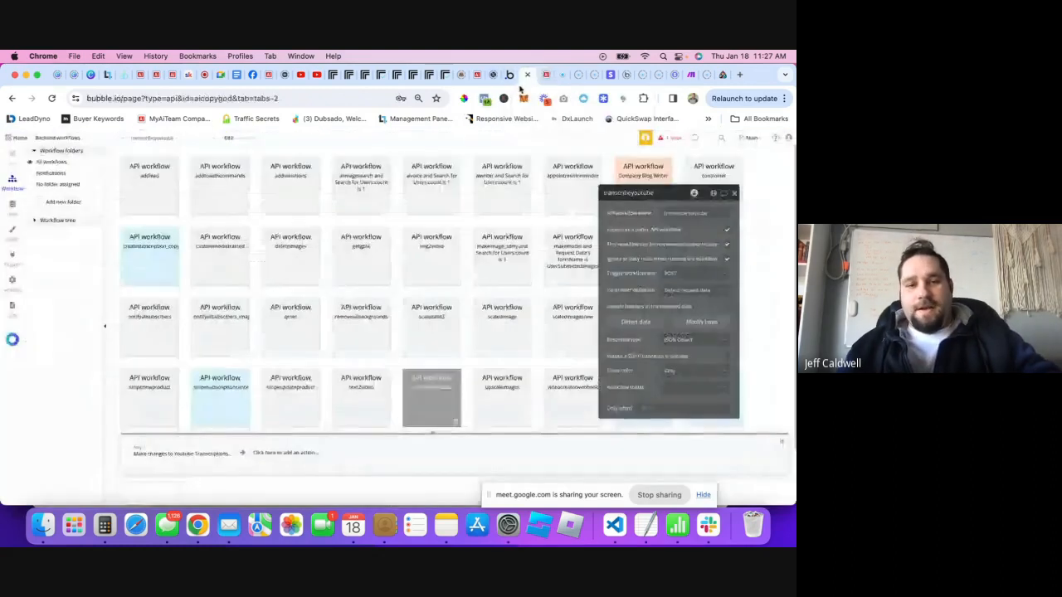
- Check the Youtube Transcriptions app data for the succeeded record and its transcript text
click(509, 74)
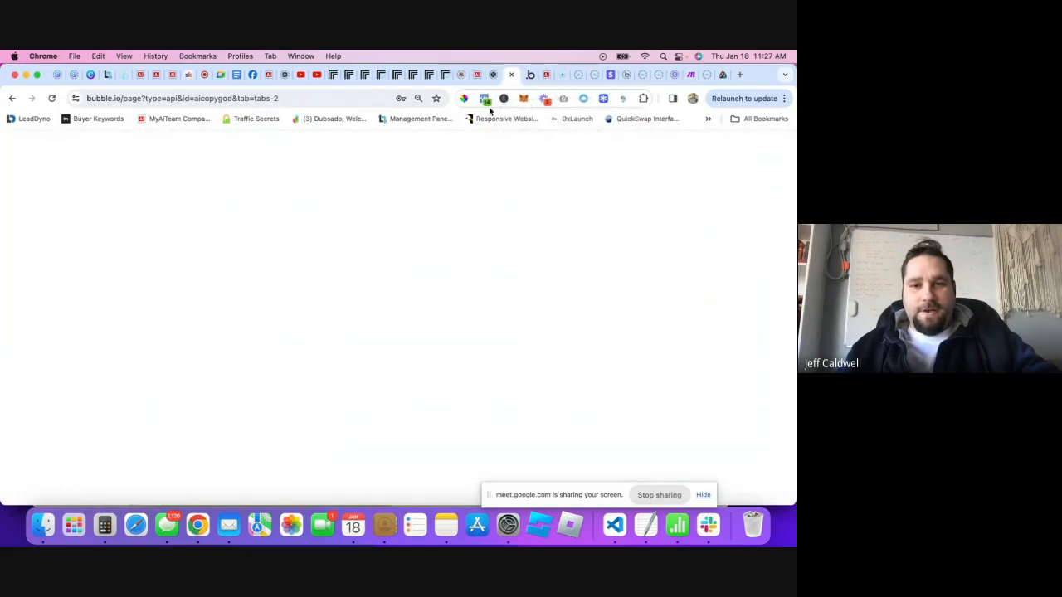
click(12, 210)
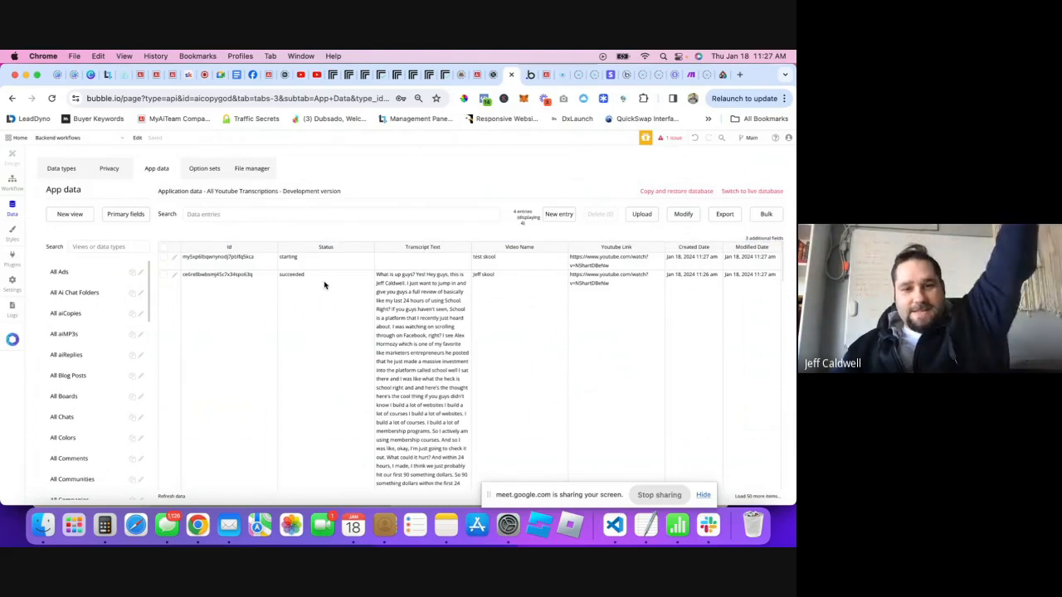
scroll(336, 332, down, 10)
scroll(347, 387, down, 10)
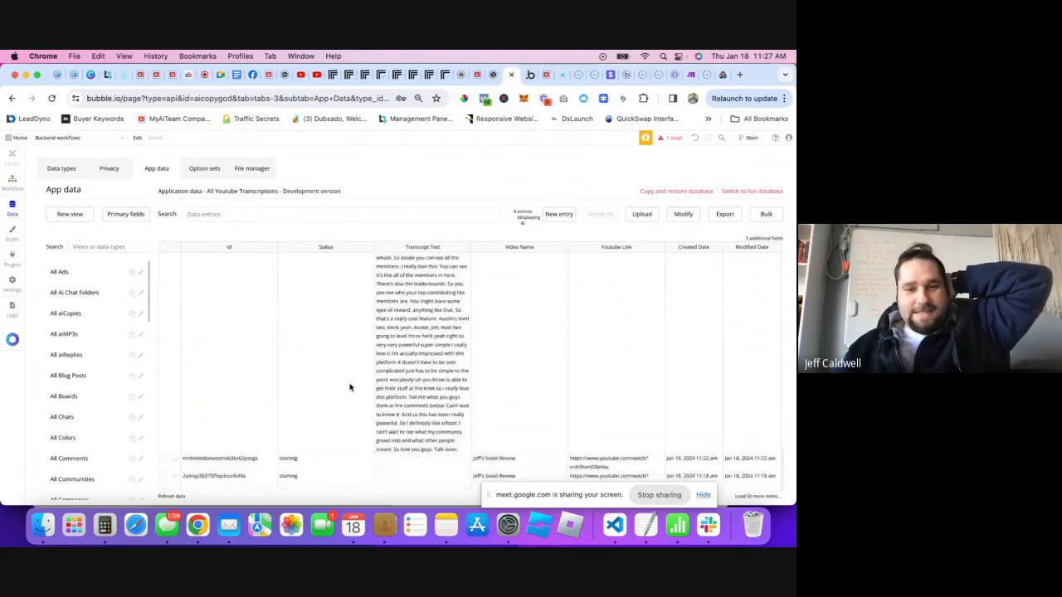
- Load the 'test skool' transcript from the saved transcriptions list in MyAiTeam
click(530, 74)
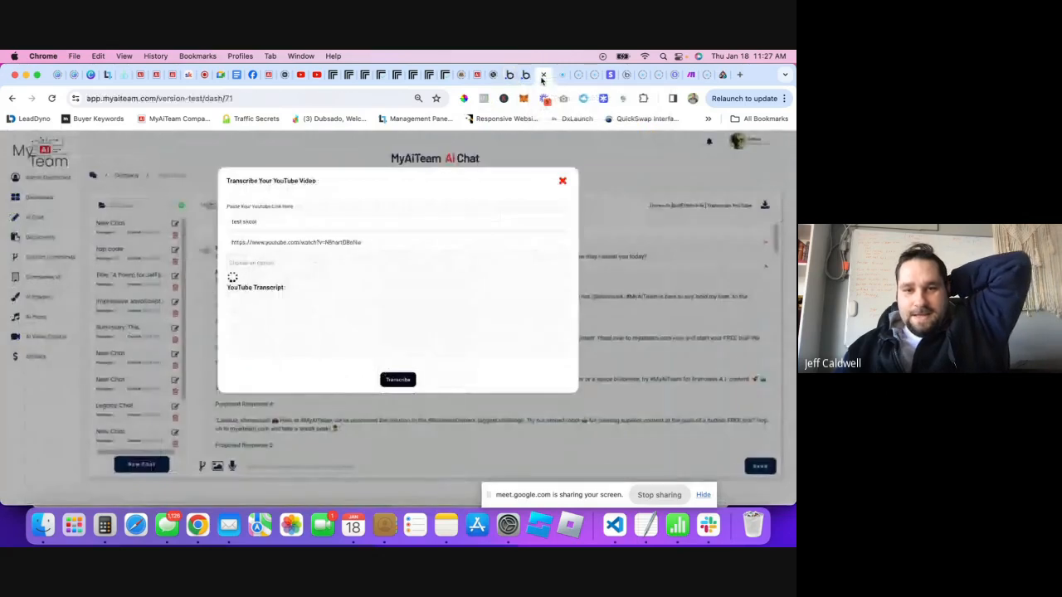
click(300, 265)
click(286, 276)
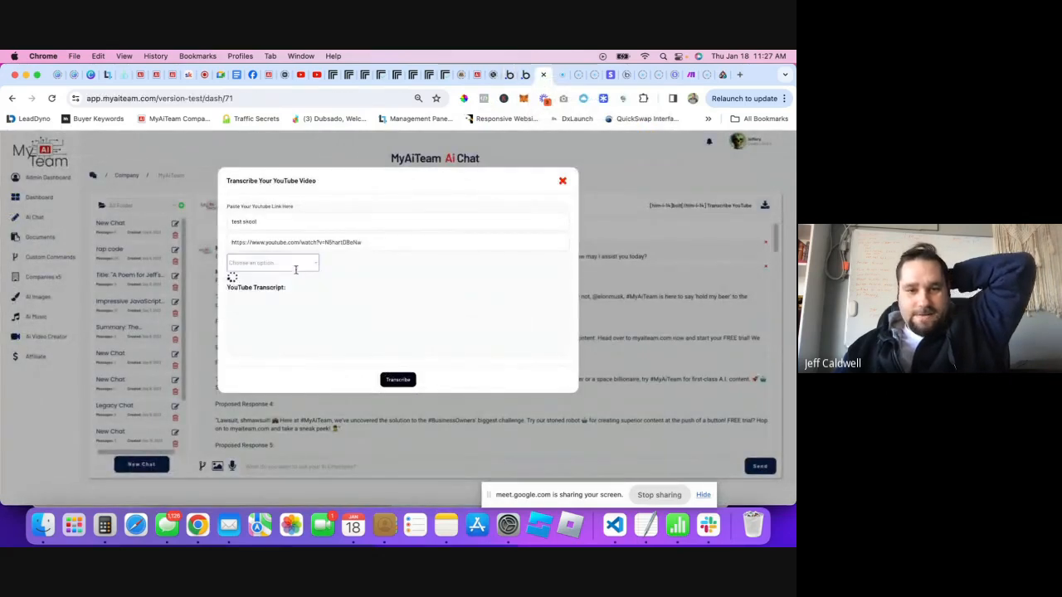
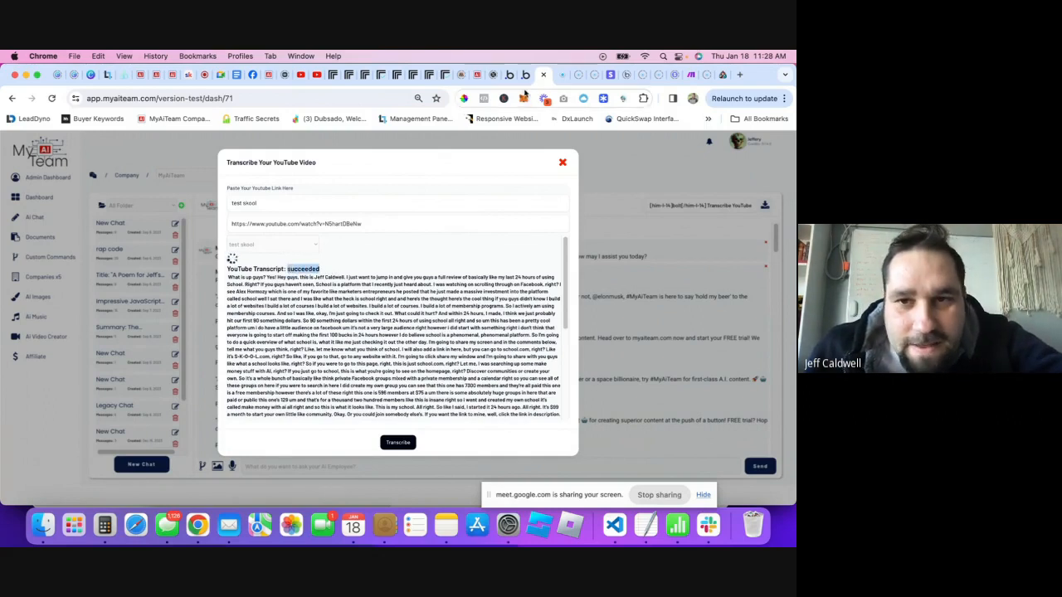
- Check the All Youtube Transcriptions records in App data, then go to the dash page
click(526, 76)
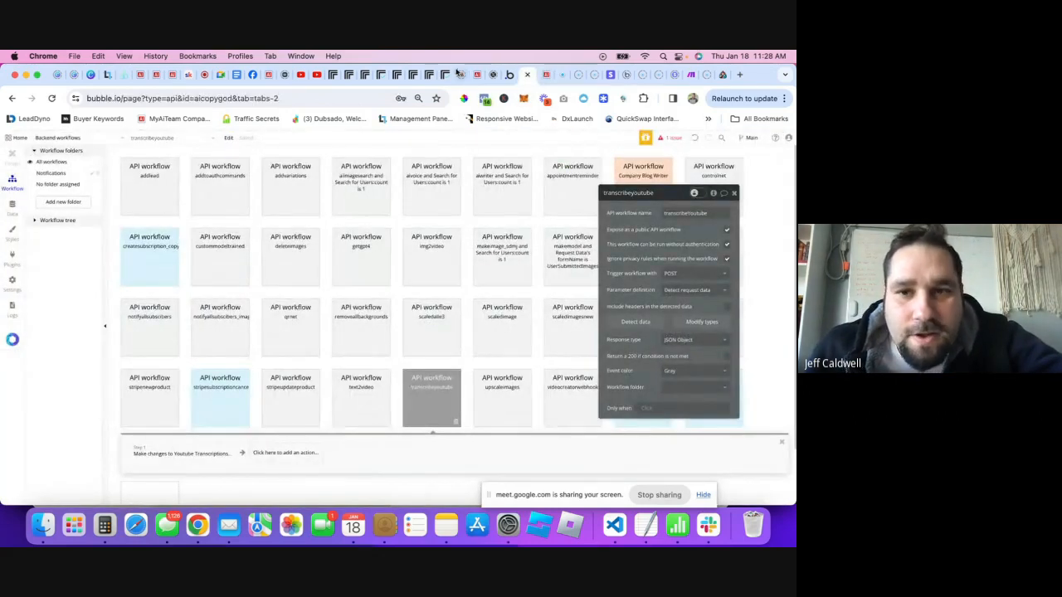
click(508, 75)
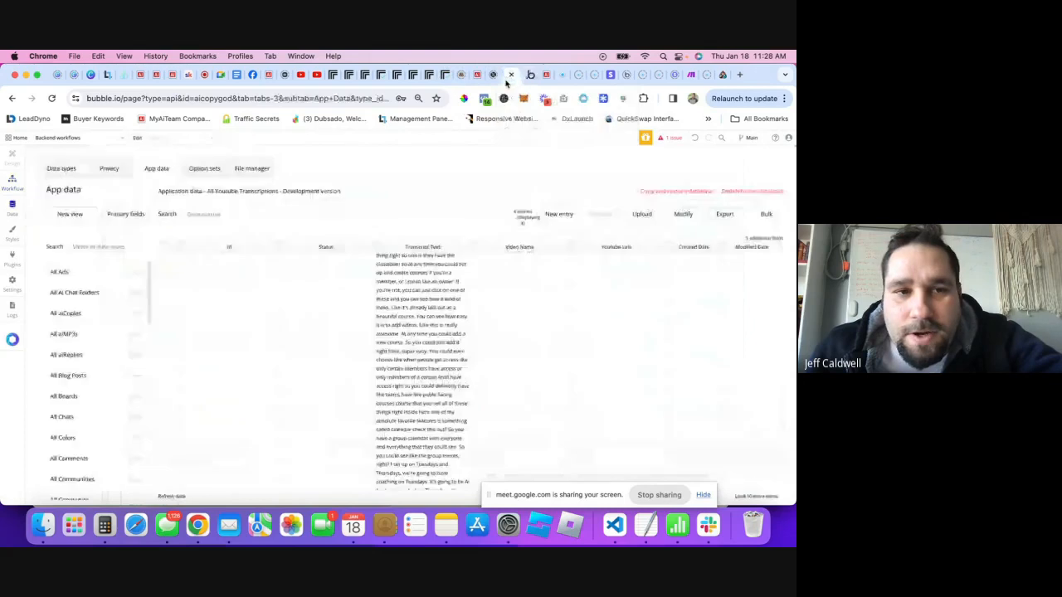
click(63, 141)
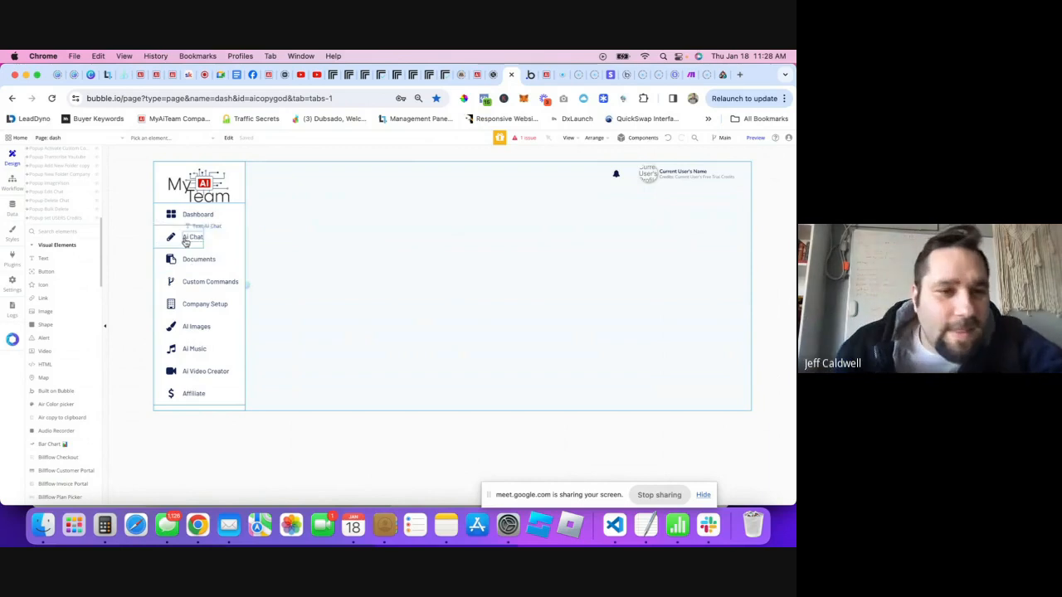
- Select the Transcribe YouTube button inside the Company Chat group
scroll(71, 213, up, 5)
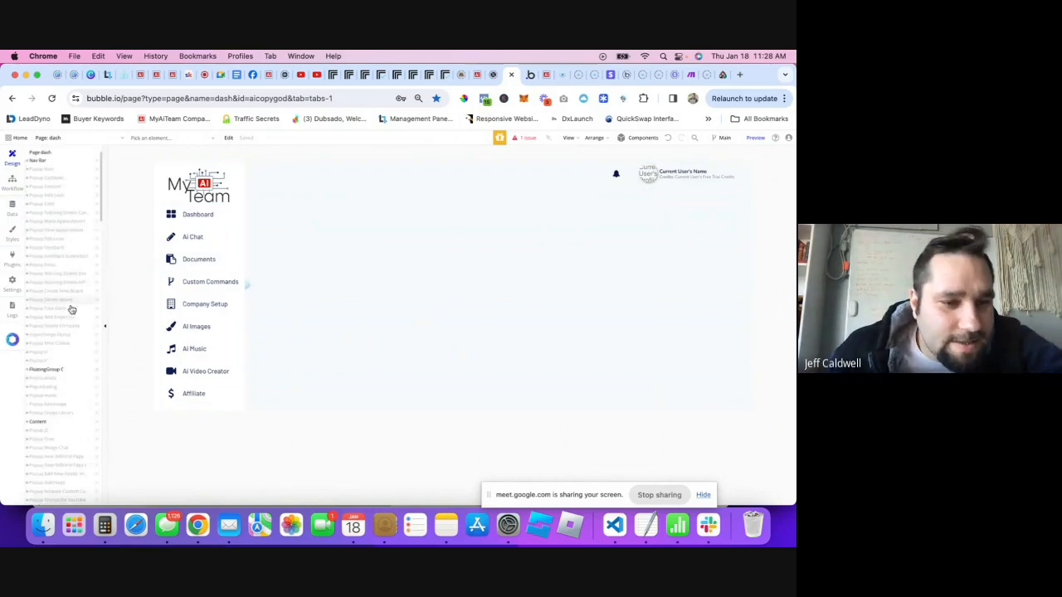
scroll(55, 373, down, 1)
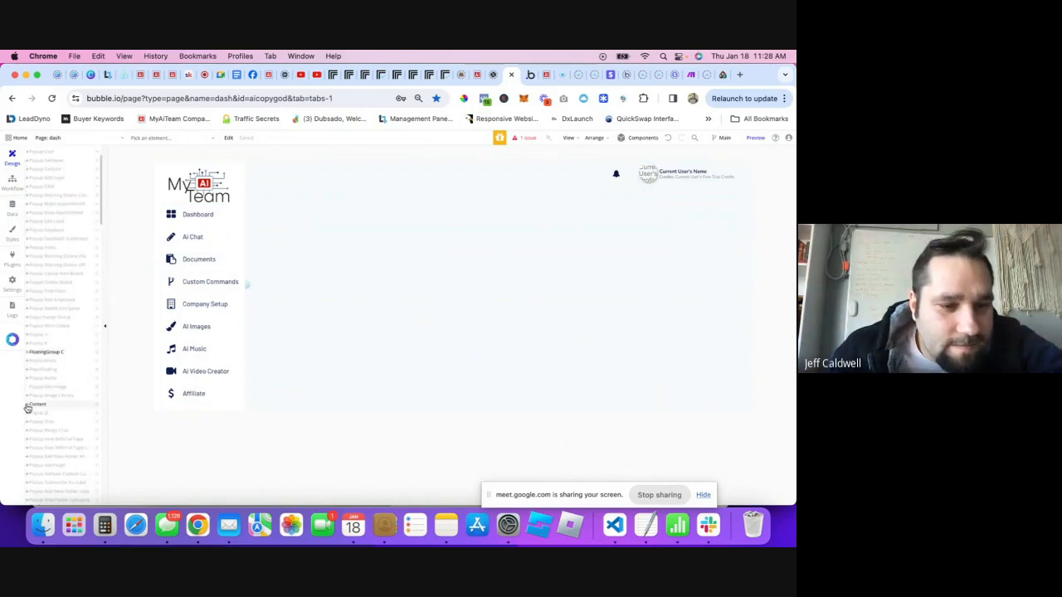
click(27, 405)
scroll(72, 356, down, 3)
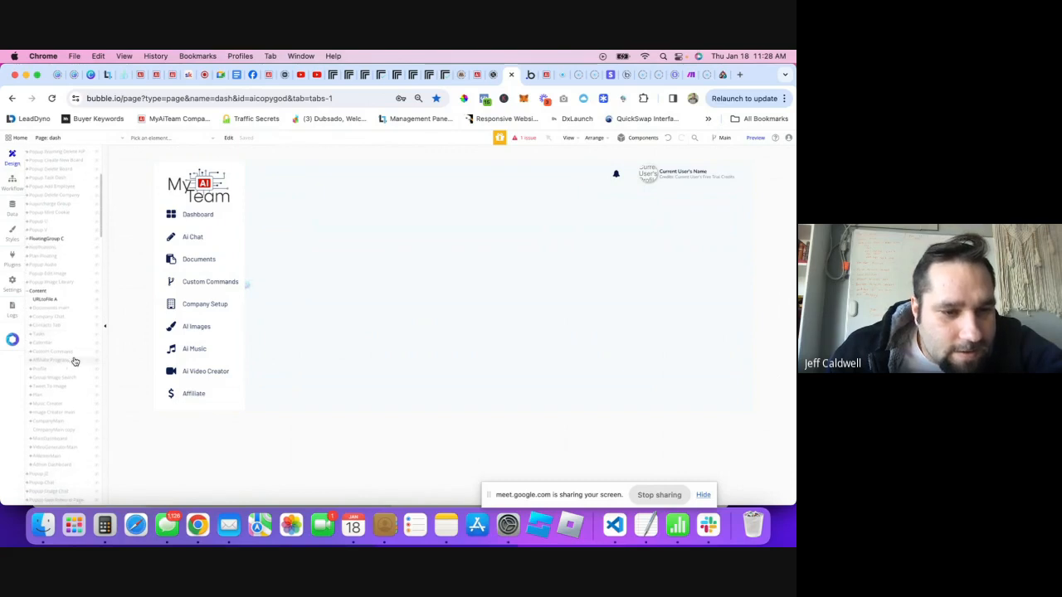
scroll(75, 362, down, 1)
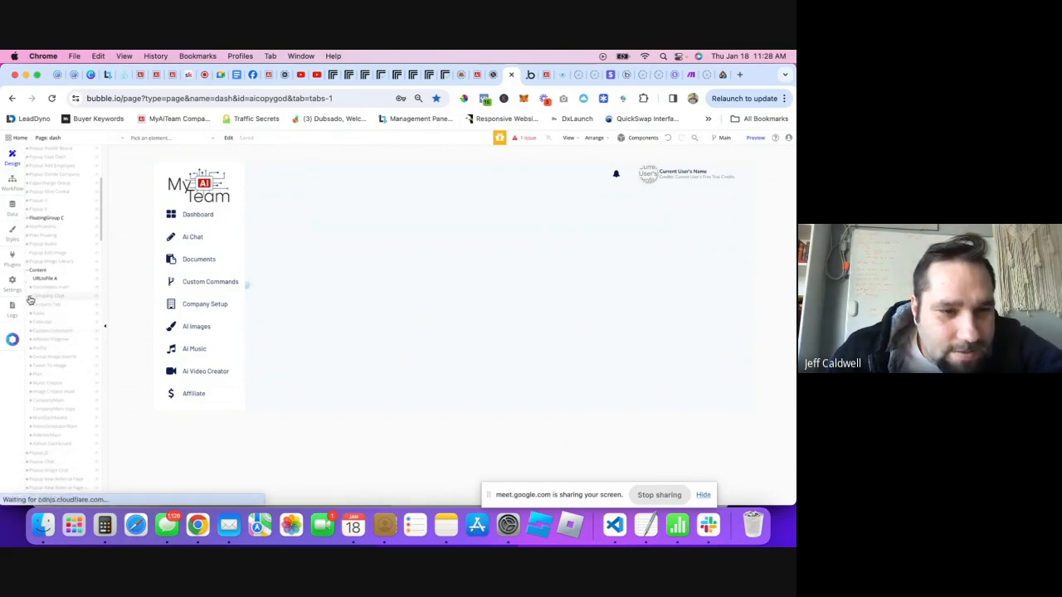
click(31, 303)
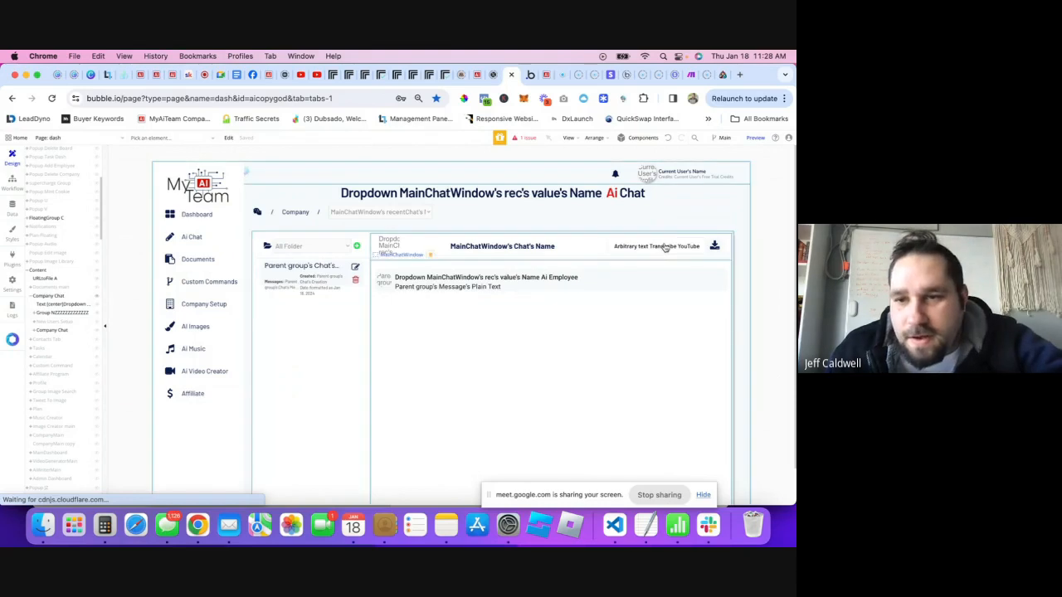
double_click(664, 244)
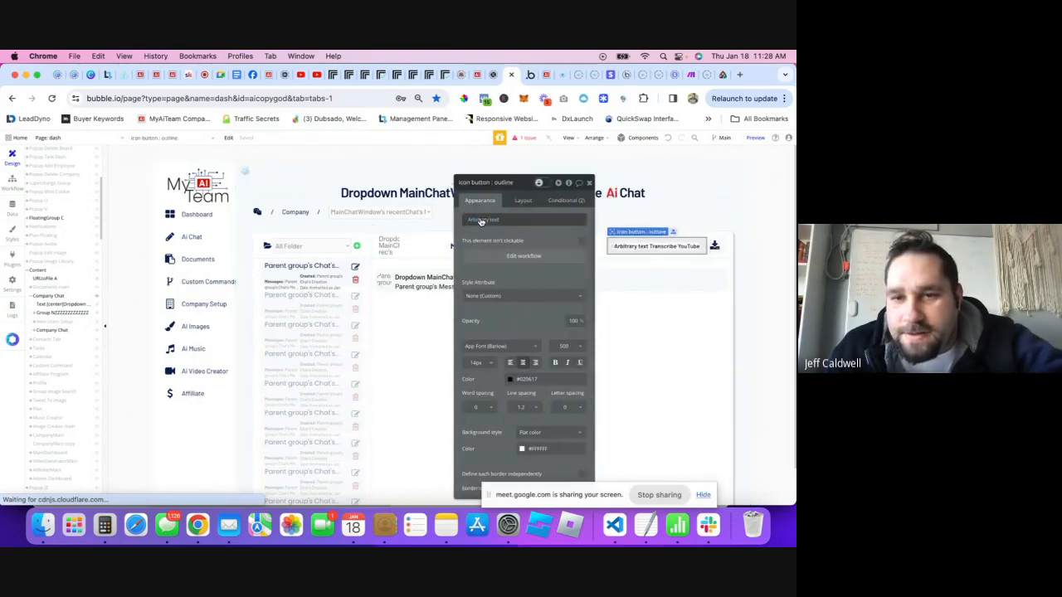
- Delete the icon code so the button label reads just 'Transcribe YouTube'
click(486, 221)
triple_click(384, 210)
key(BackSpace)
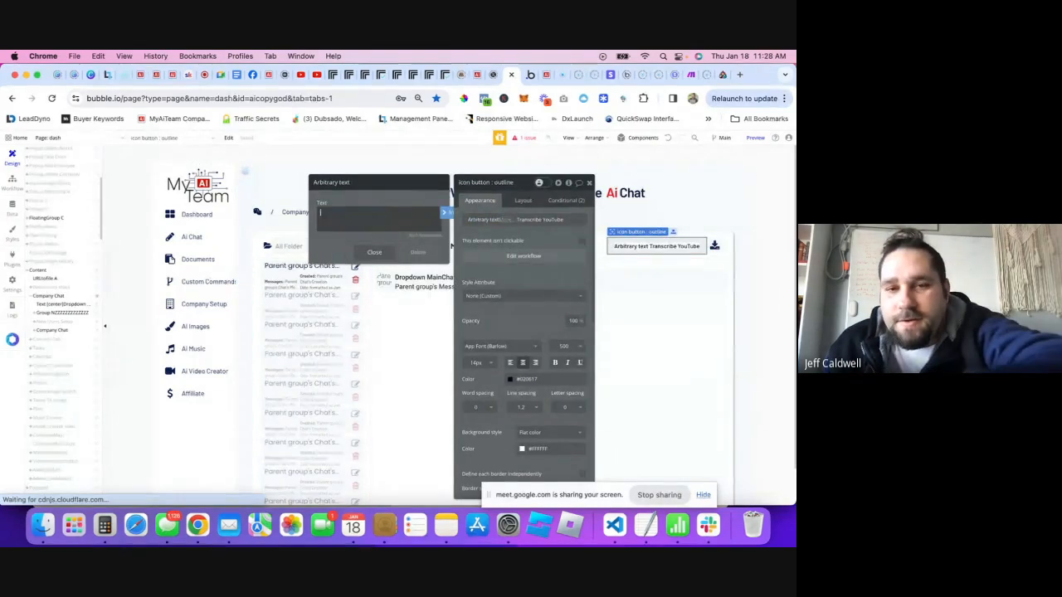
click(371, 254)
click(507, 221)
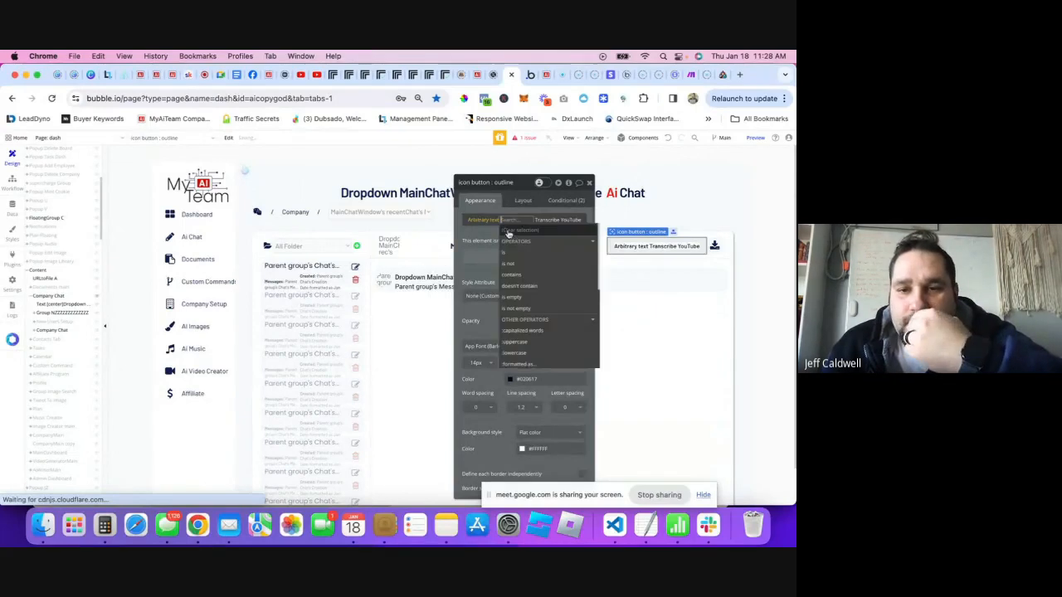
click(481, 222)
click(481, 220)
click(519, 222)
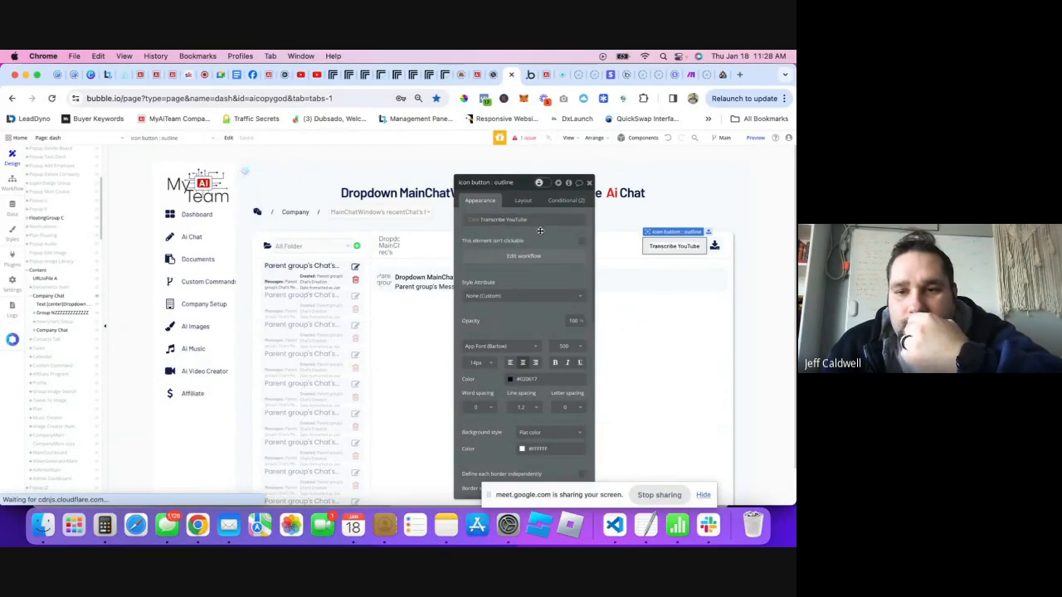
- Set the button's border colour to #1B1B1B
scroll(515, 403, down, 3)
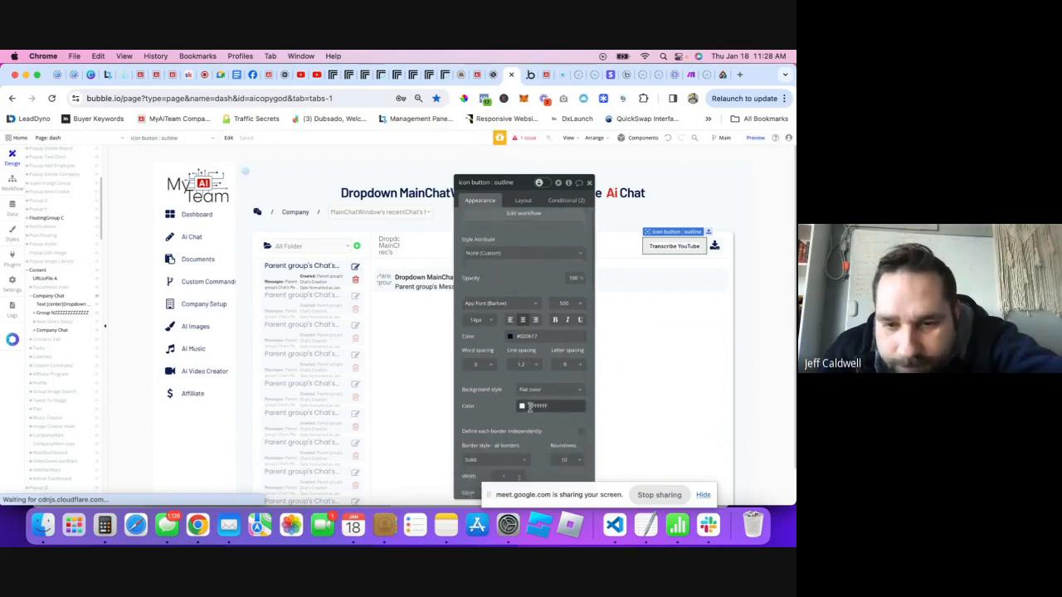
click(502, 426)
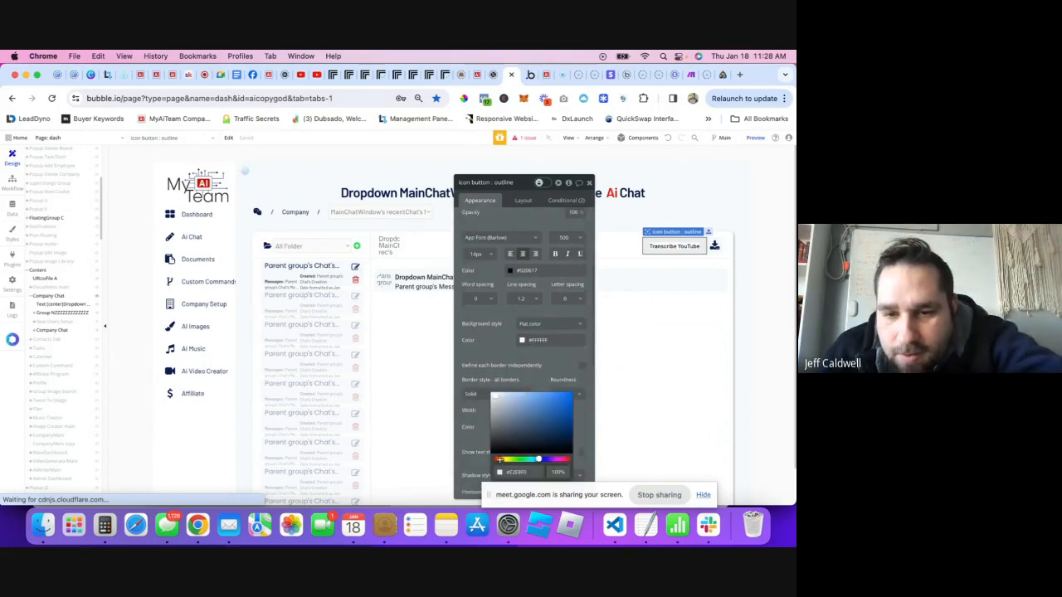
click(484, 438)
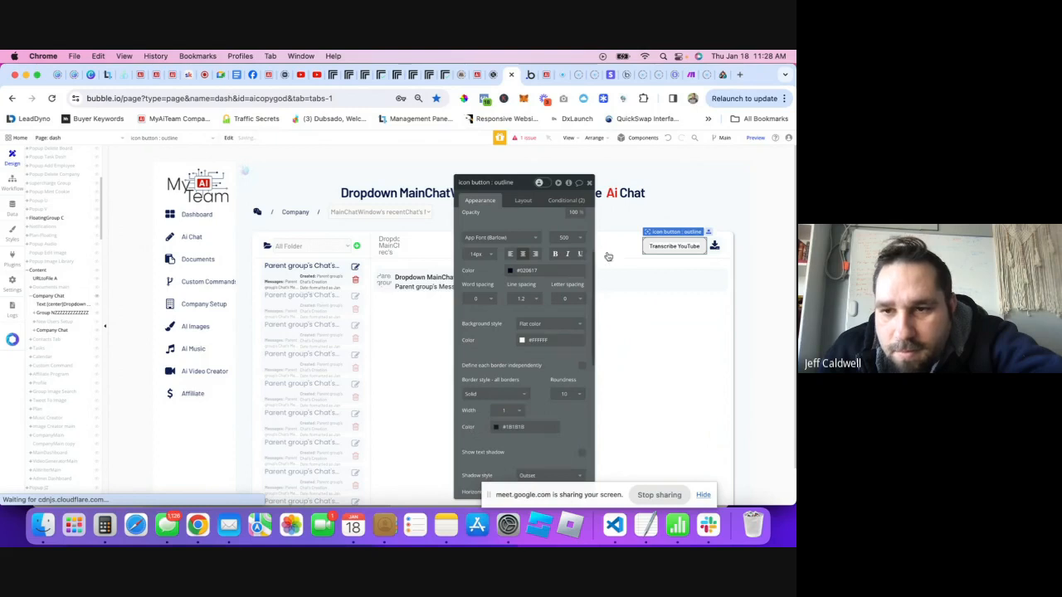
click(589, 183)
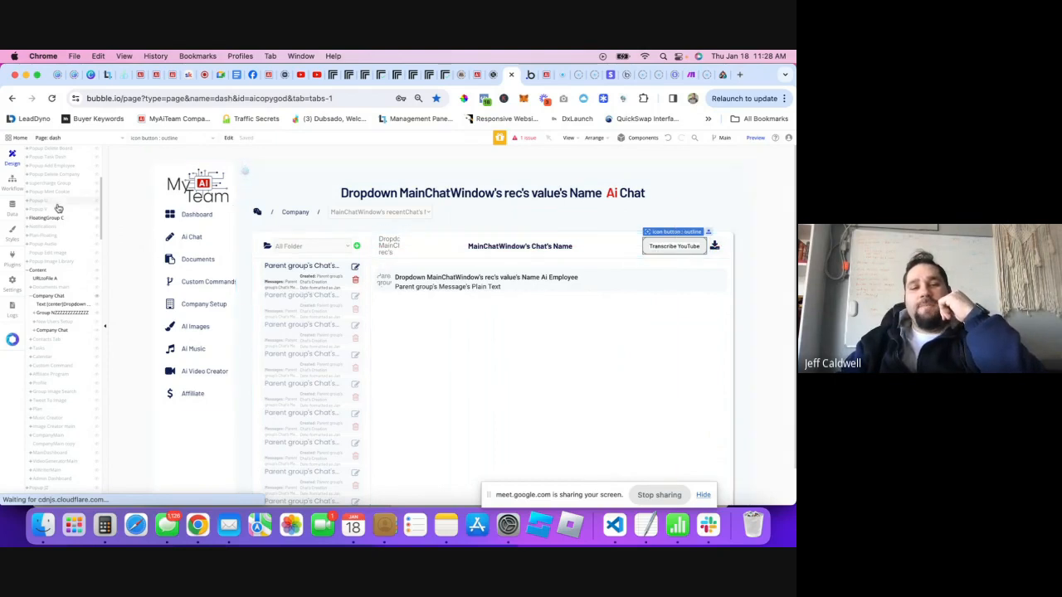
- Review the returned transcript text in the live MyAiTeam app
click(546, 80)
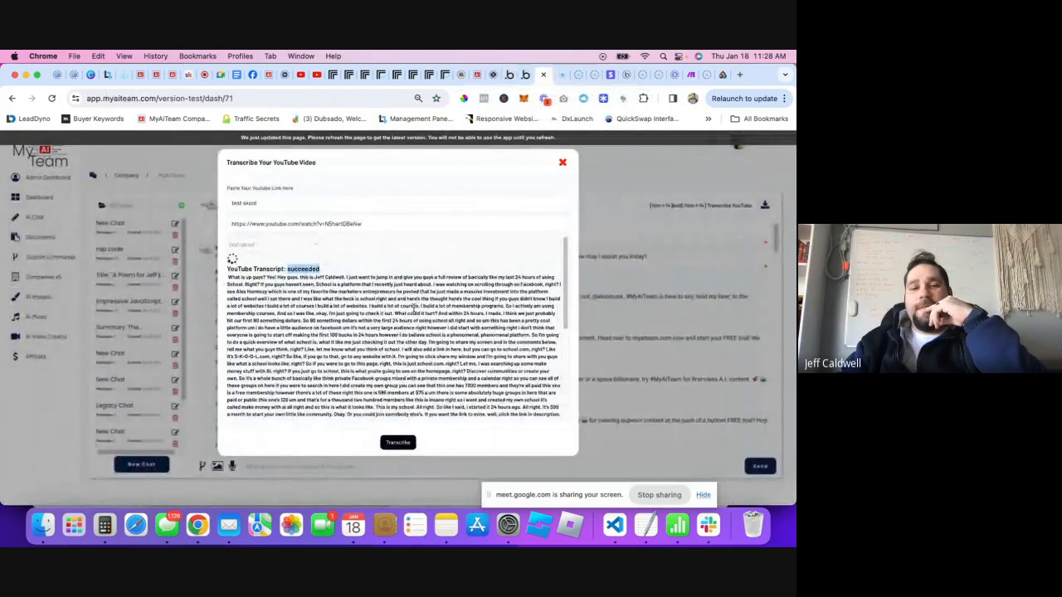
scroll(355, 344, down, 5)
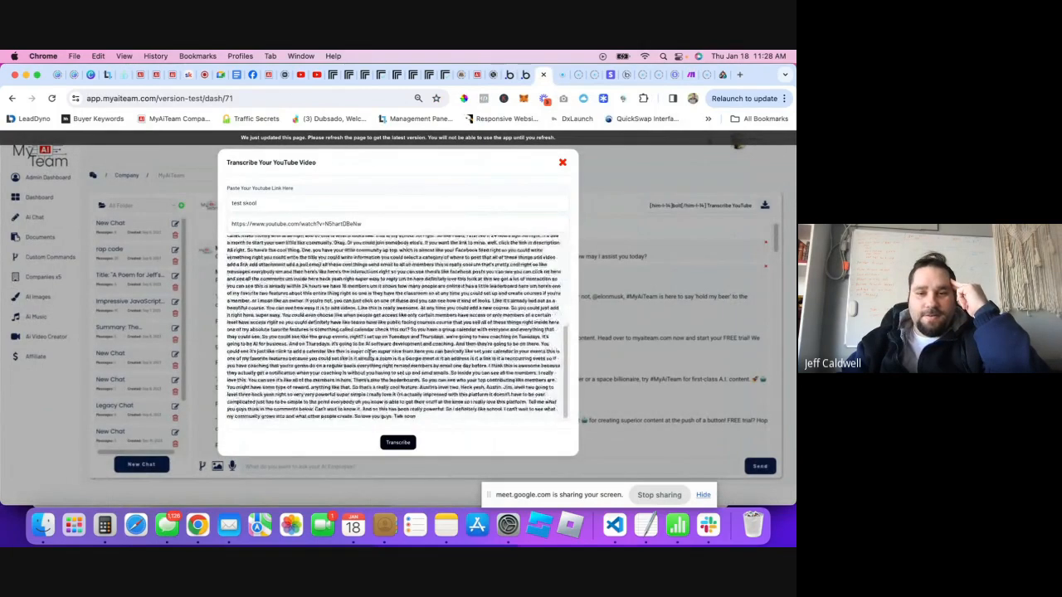
scroll(430, 419, up, 5)
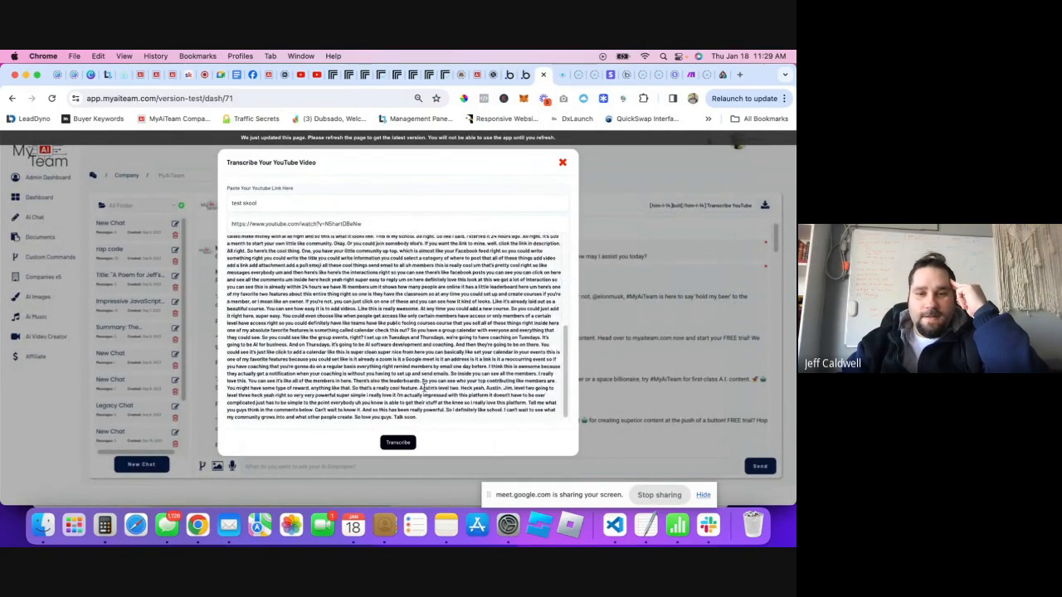
scroll(424, 382, down, 5)
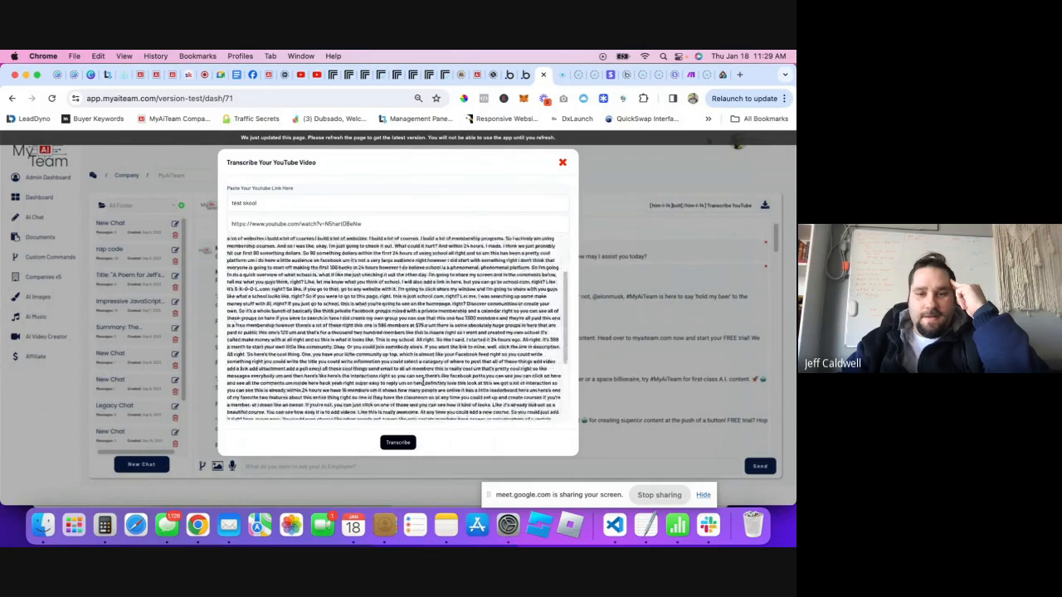
drag(426, 417, 227, 238)
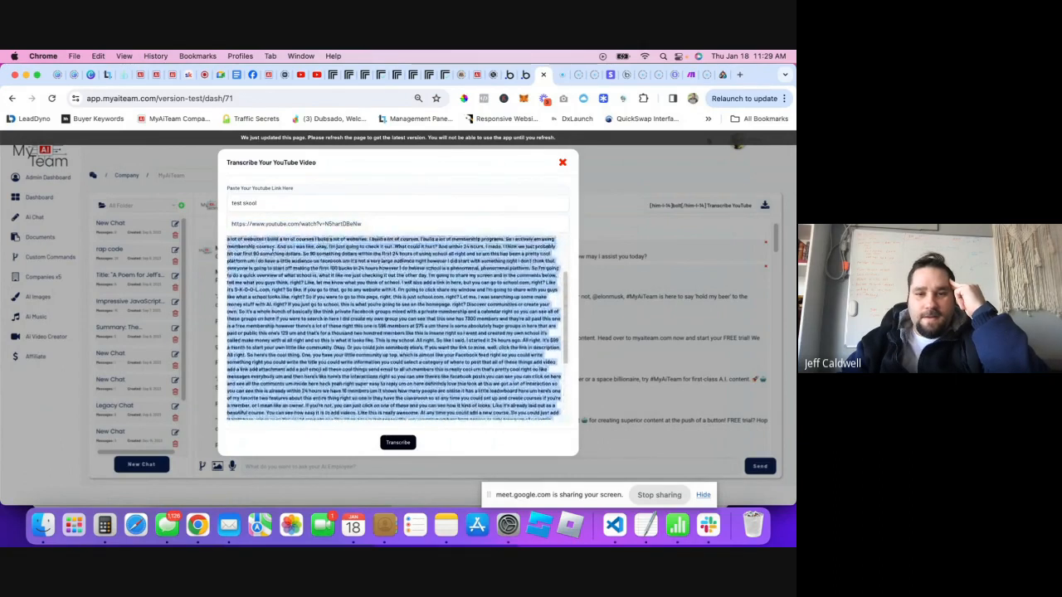
click(441, 321)
scroll(365, 312, up, 3)
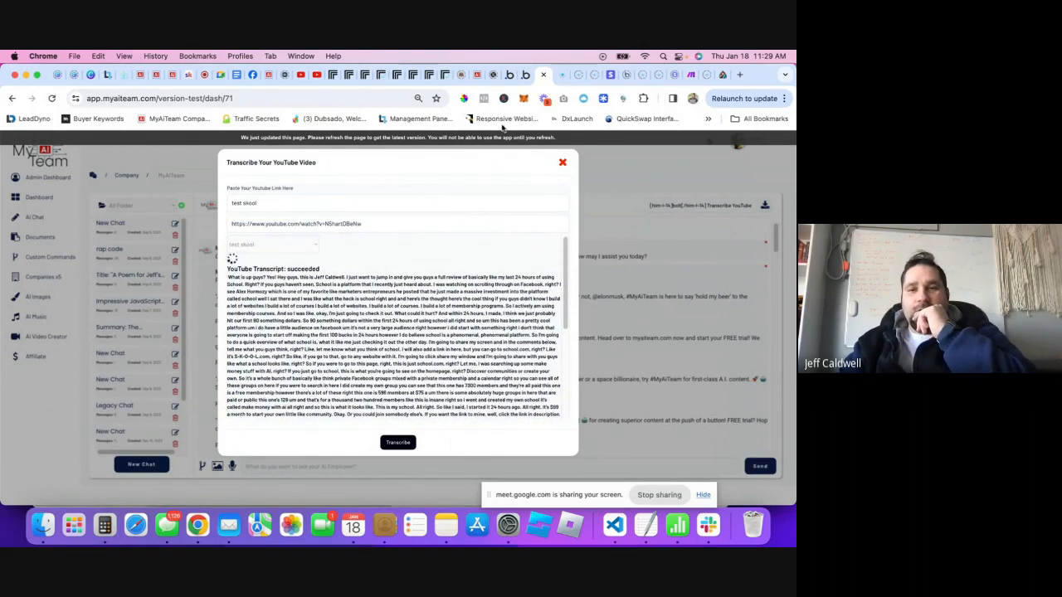
- Reload the app and test the restyled Transcribe YouTube button's dialog
click(170, 97)
key(Return)
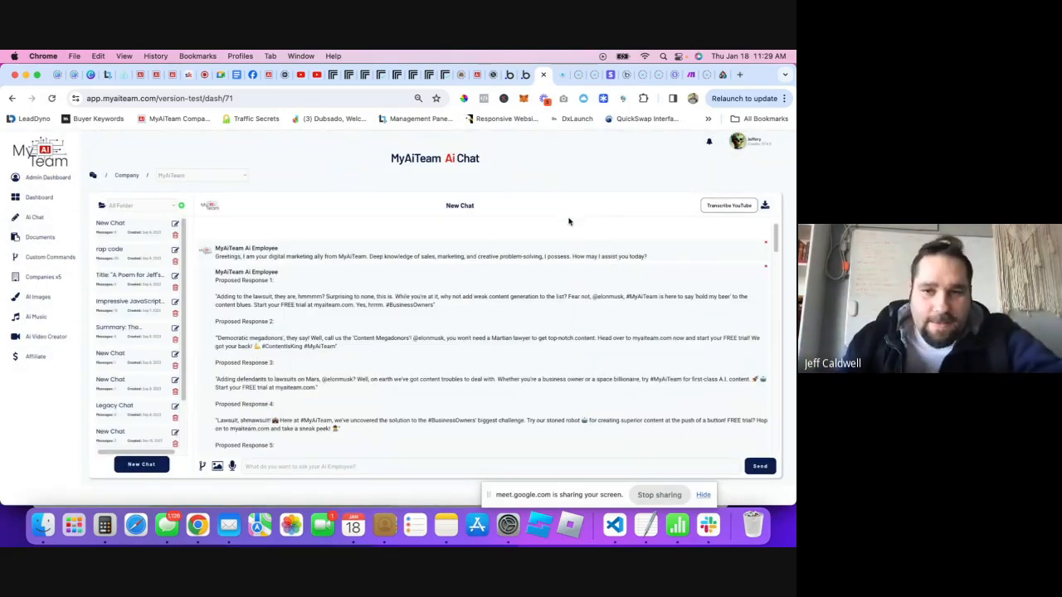
click(729, 206)
click(299, 220)
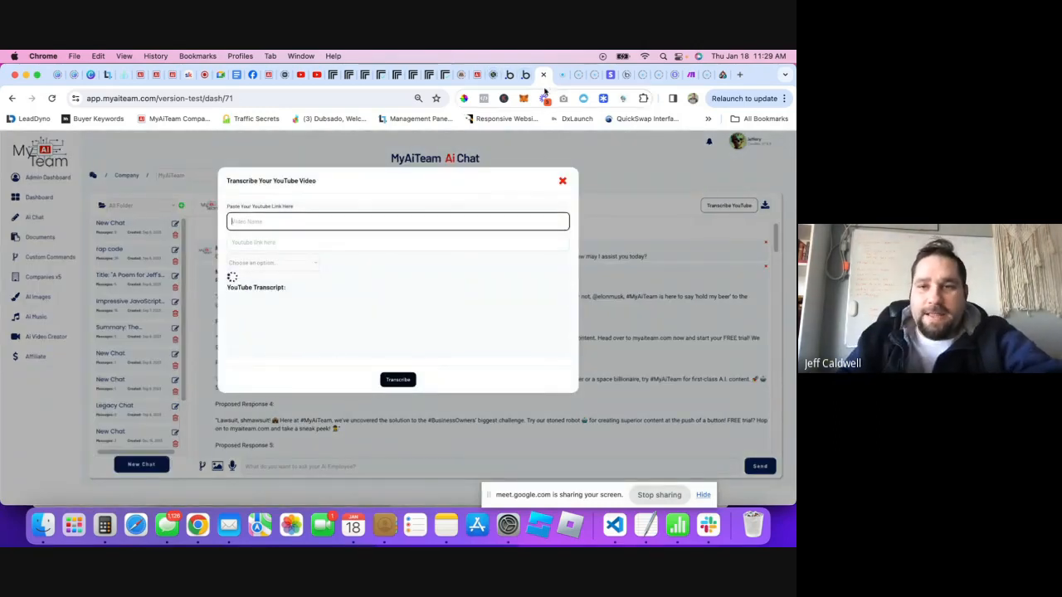
click(525, 75)
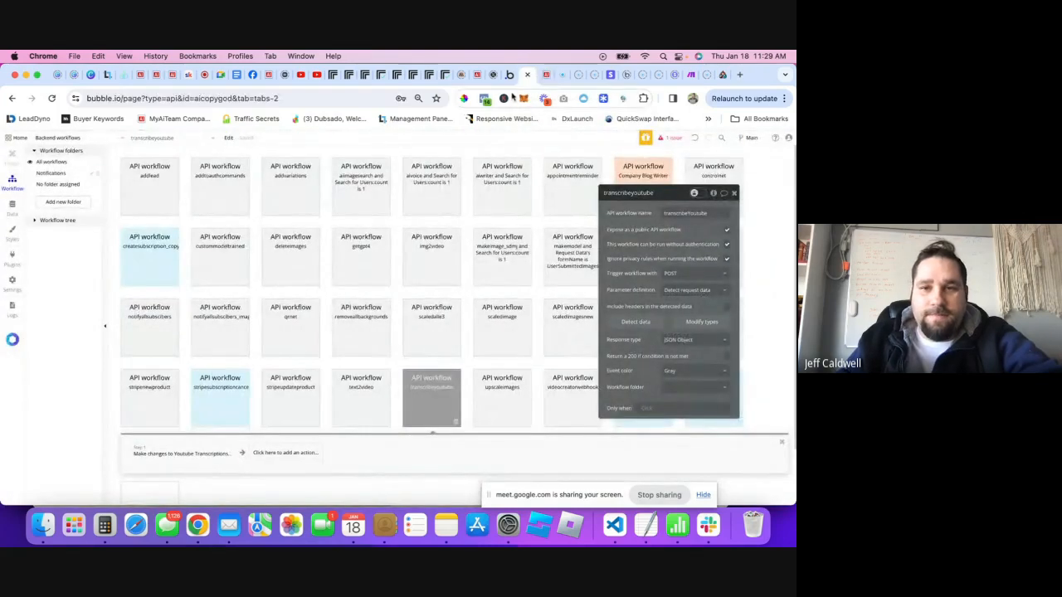
- Select the fa-spinner icon inside the Transcribe Youtube popup
click(494, 75)
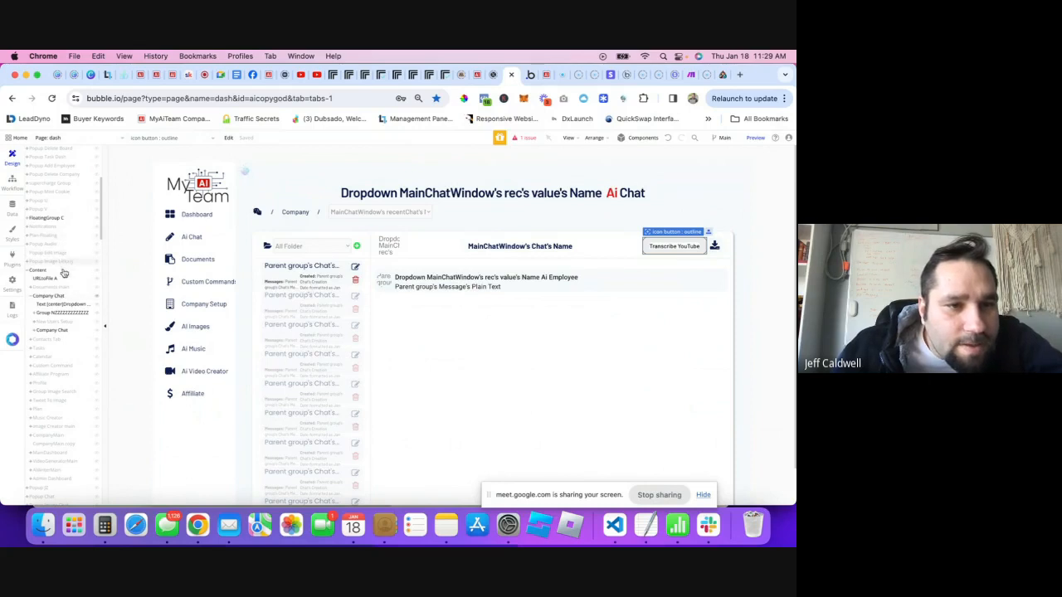
scroll(64, 273, down, 10)
mouse_move(77, 226)
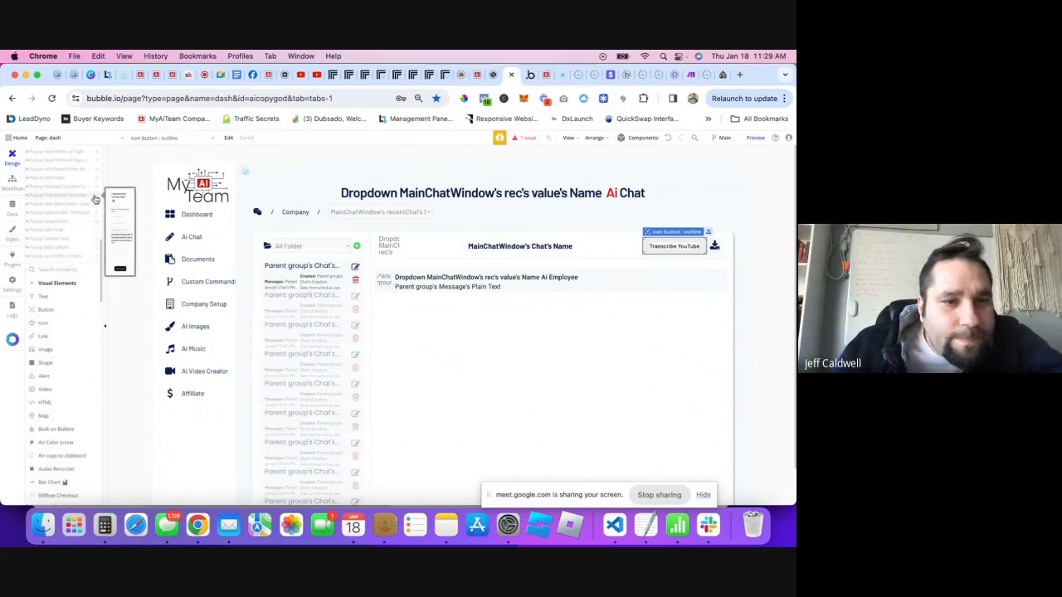
click(96, 199)
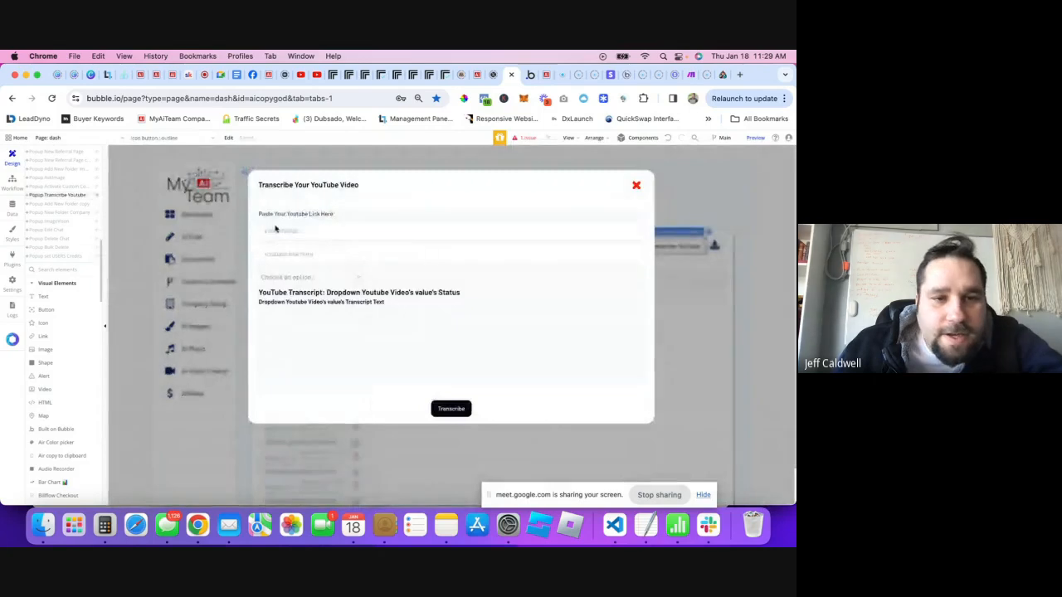
right_click(309, 297)
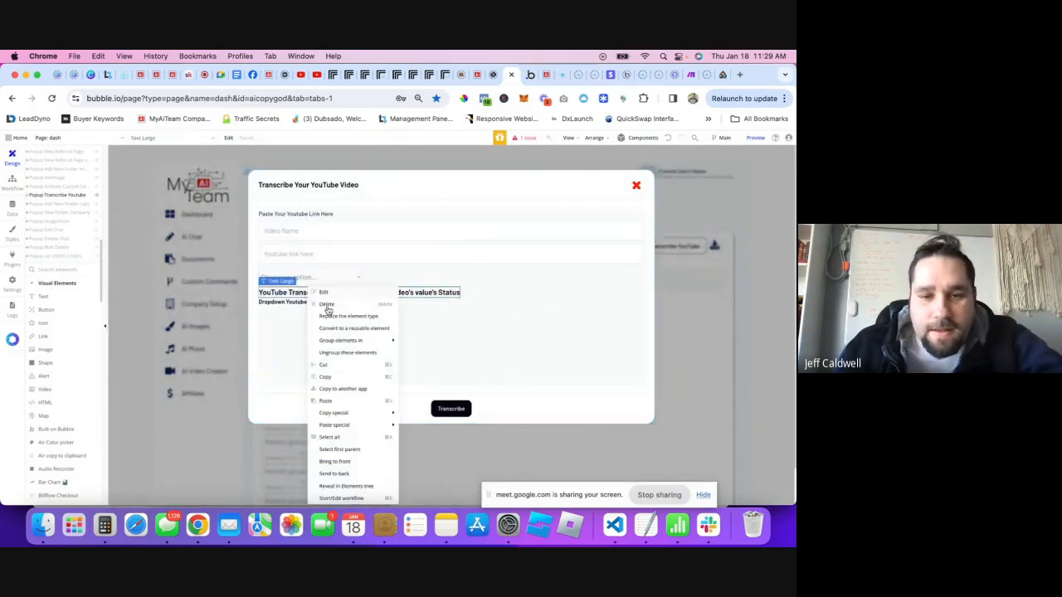
click(337, 487)
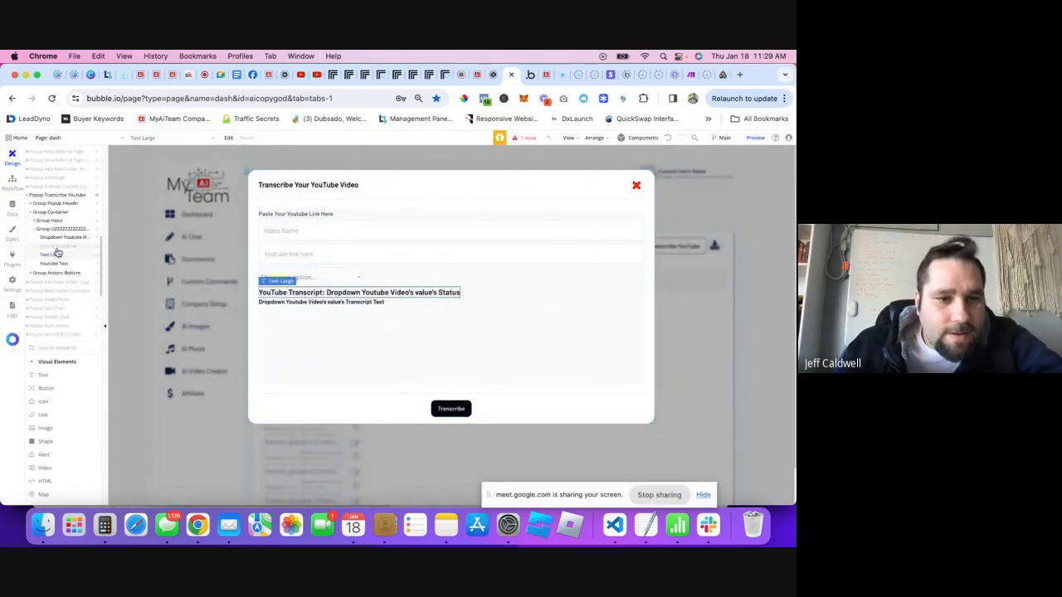
click(57, 248)
click(566, 200)
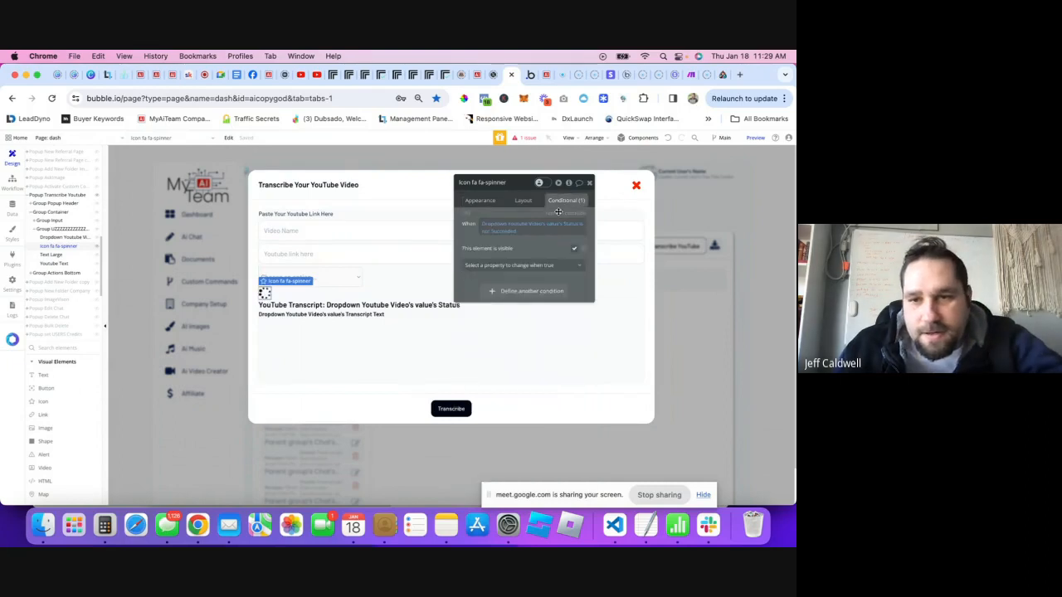
- Change the spinner condition's 'Succeeded' value to lowercase 'succeeded'
click(500, 236)
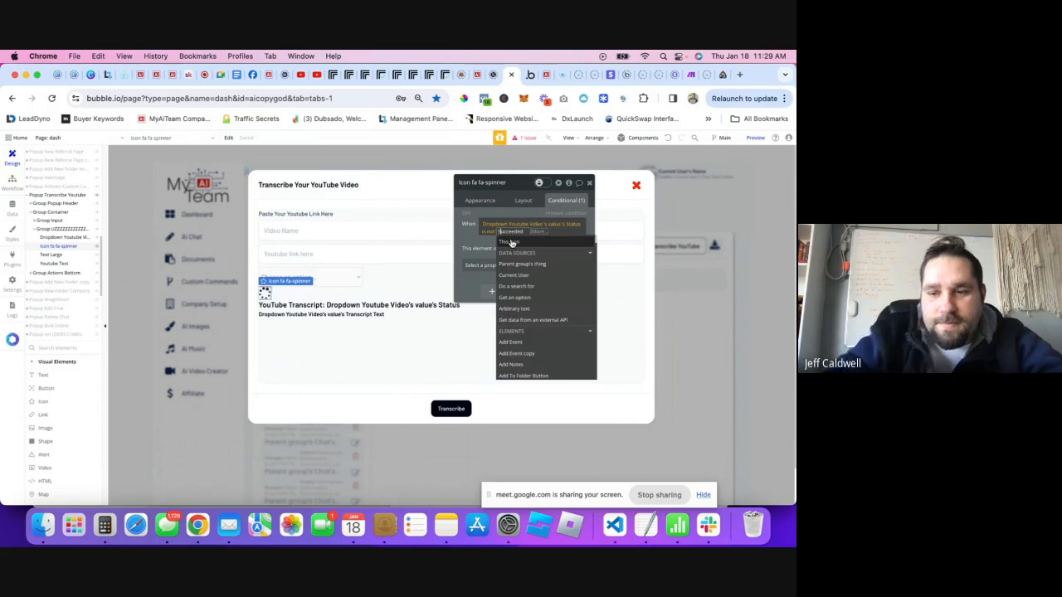
key(BackSpace)
click(511, 238)
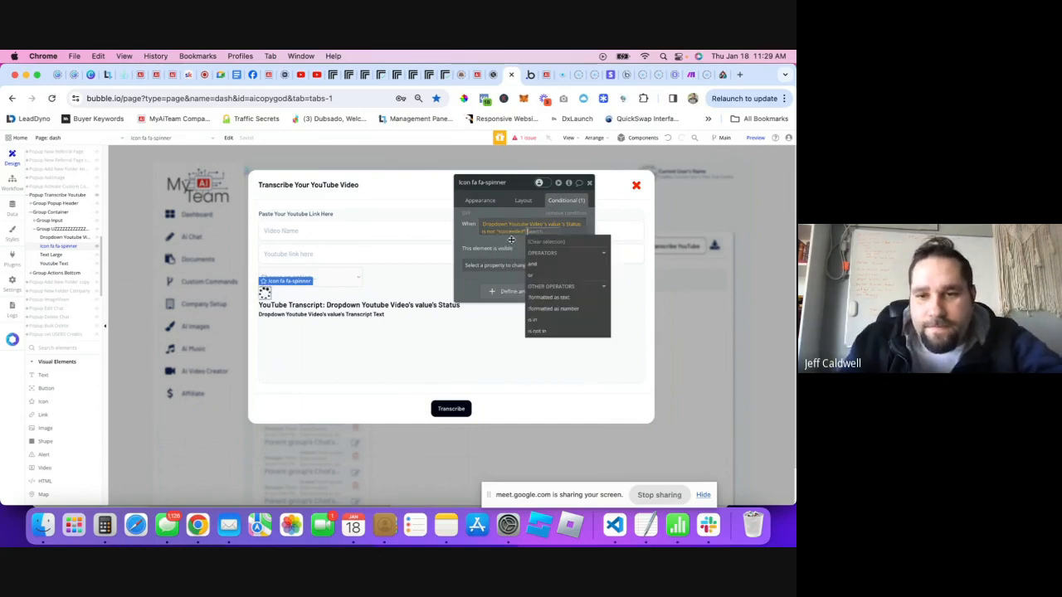
click(511, 239)
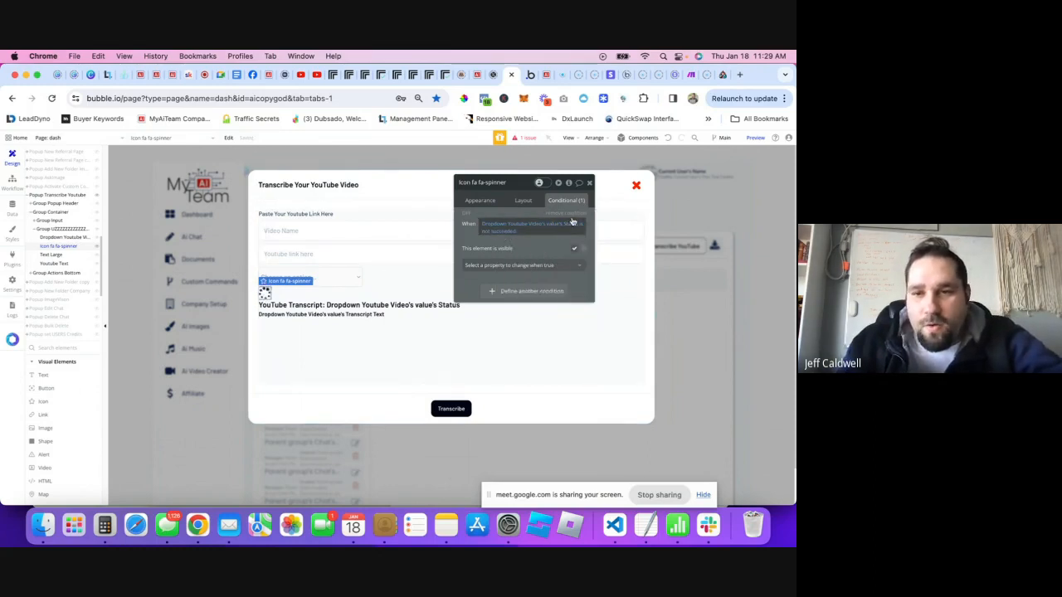
- Extend the condition with 'or Dropdown Youtube Video's value is empty'
click(522, 234)
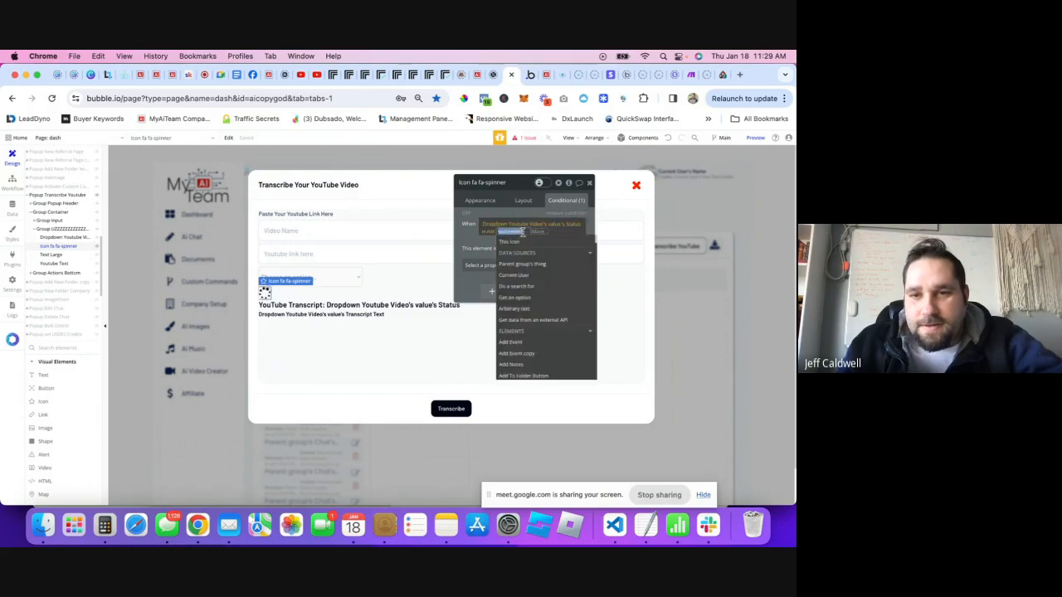
click(539, 235)
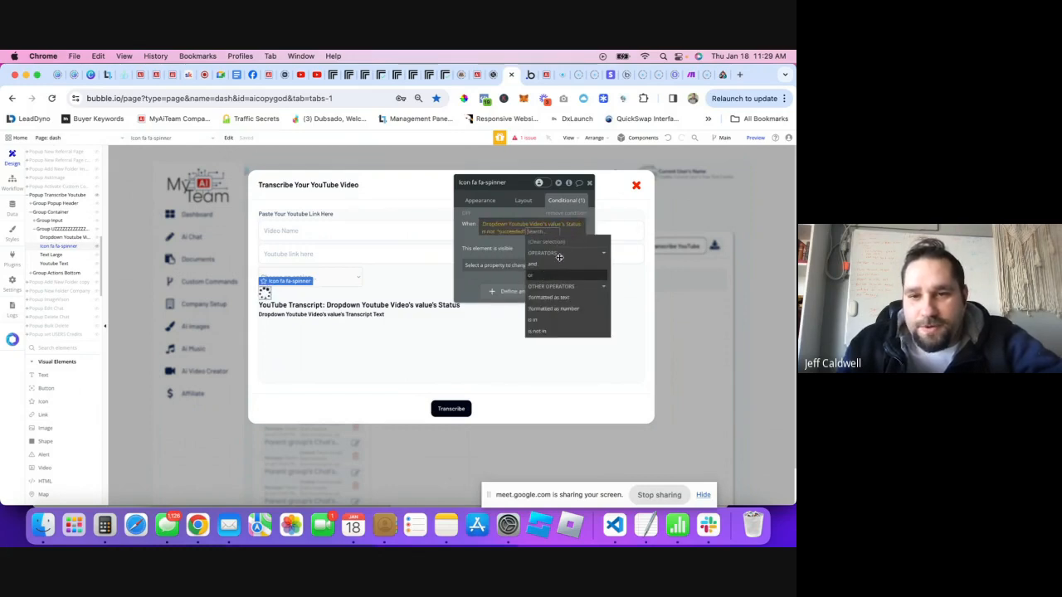
click(532, 275)
text(dro)
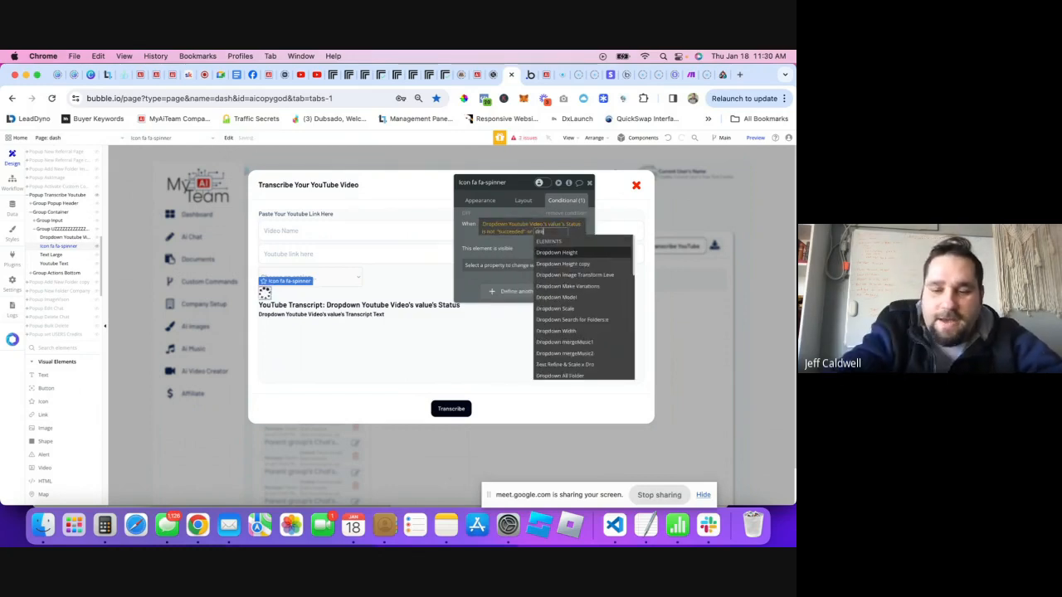
text(pdown)
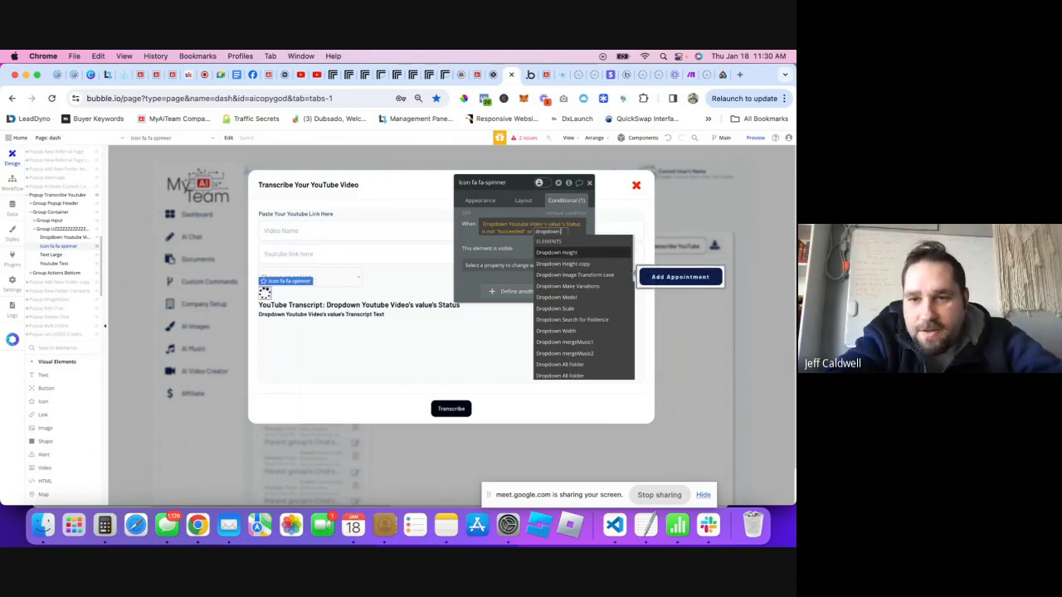
text( you)
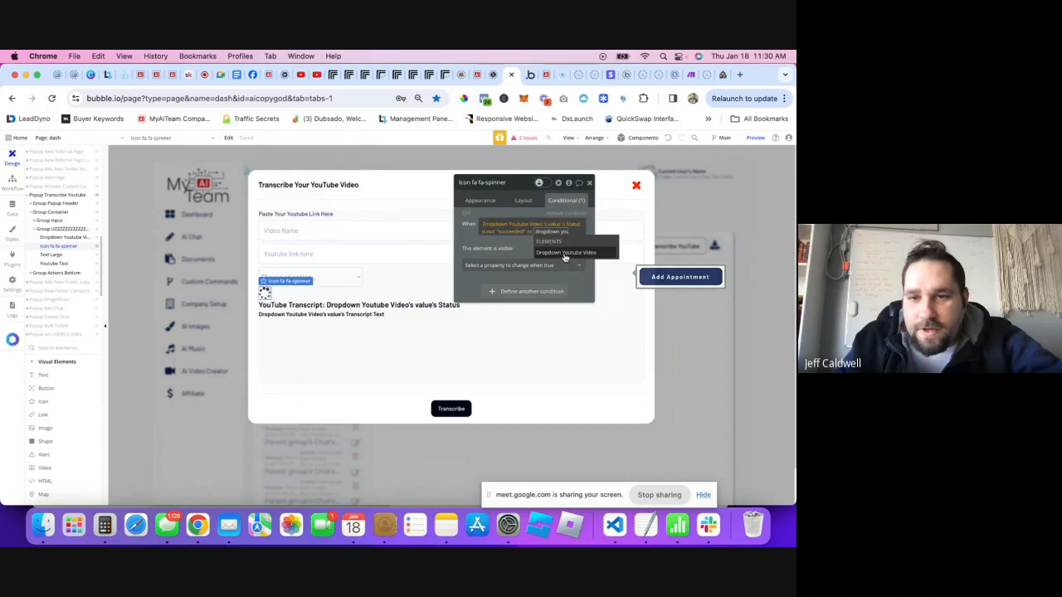
click(550, 258)
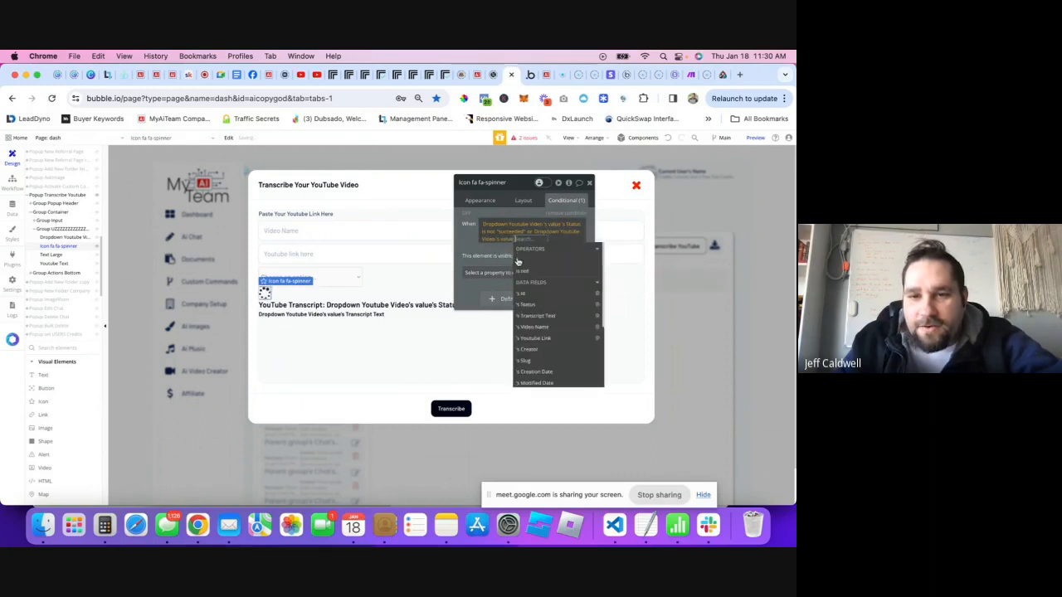
scroll(548, 325, down, 3)
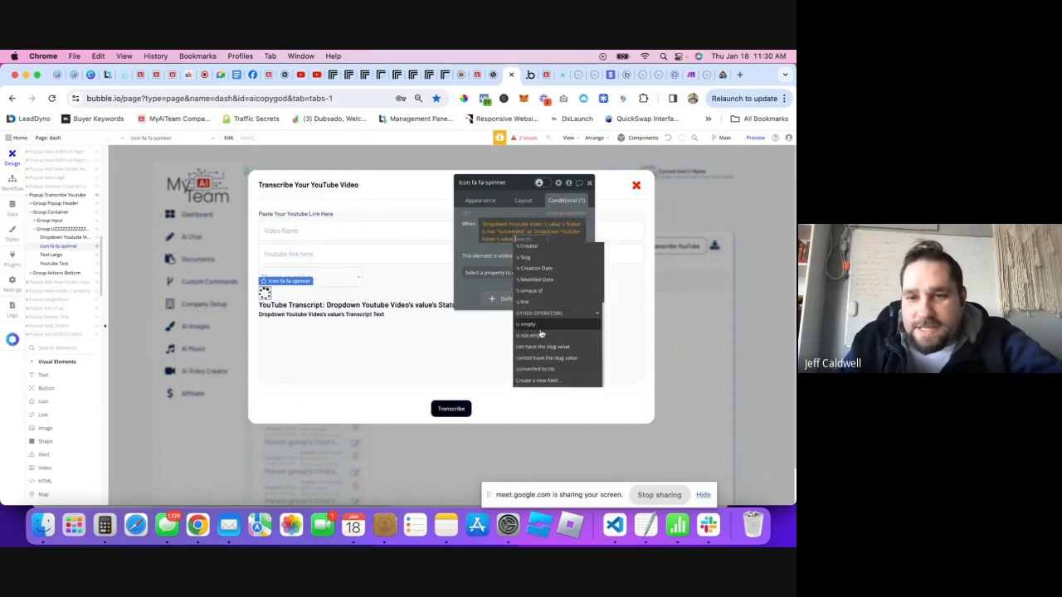
click(526, 325)
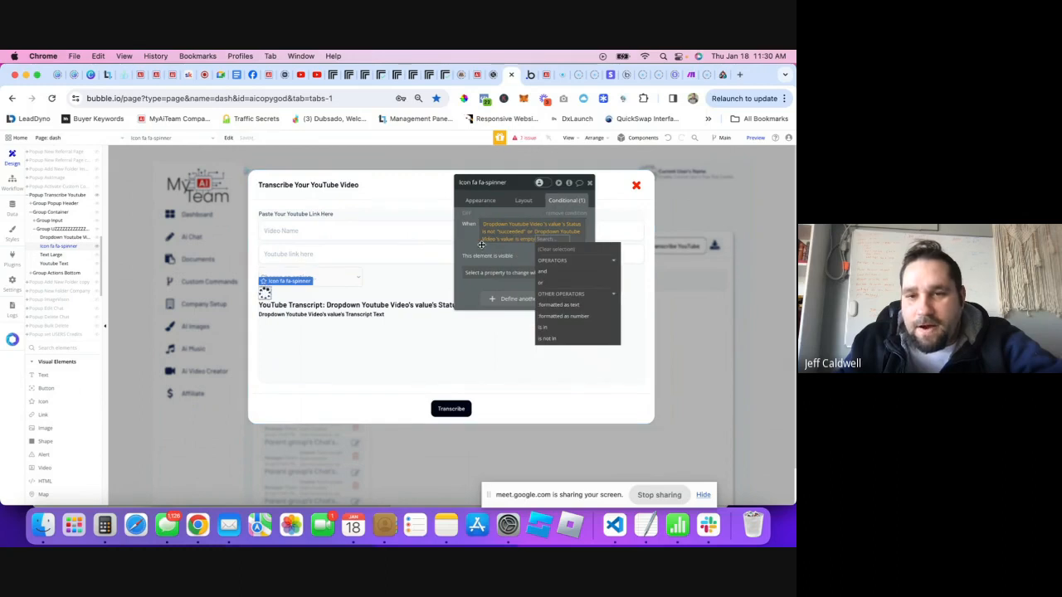
click(482, 243)
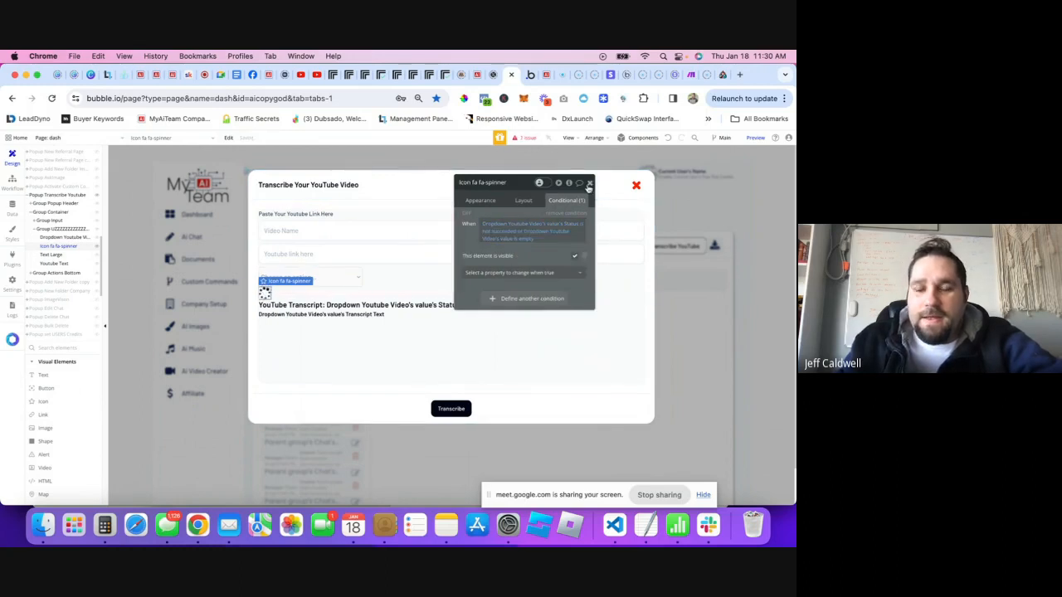
click(528, 239)
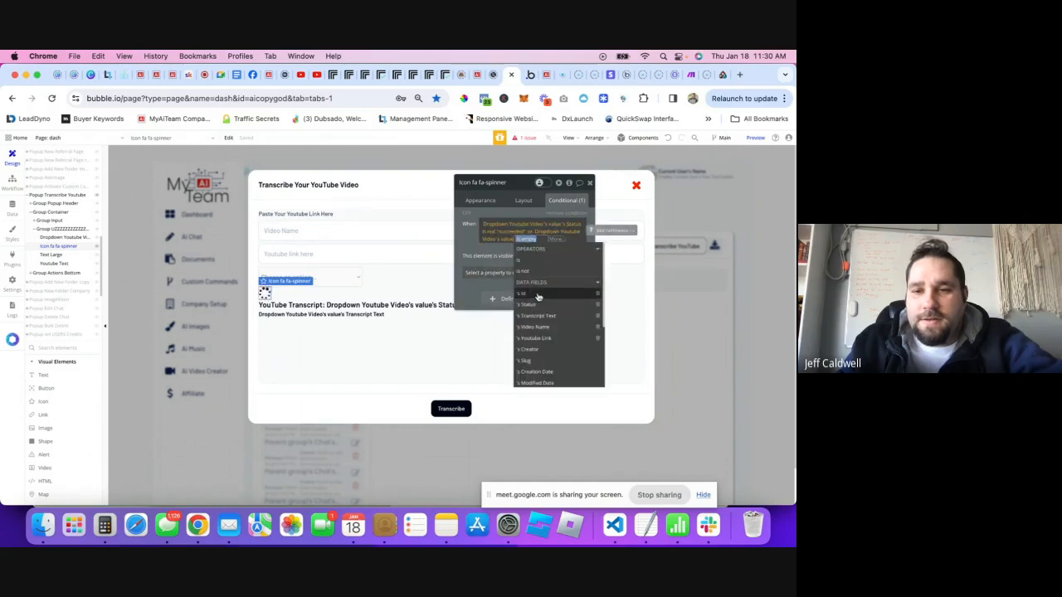
click(498, 247)
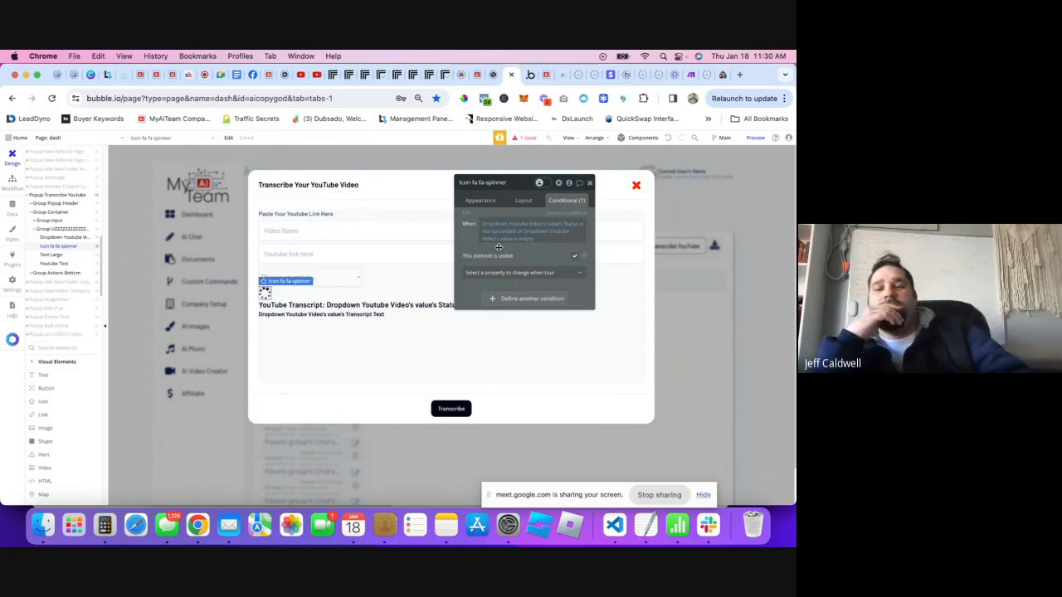
- Copy the spinner's visibility condition
right_click(531, 223)
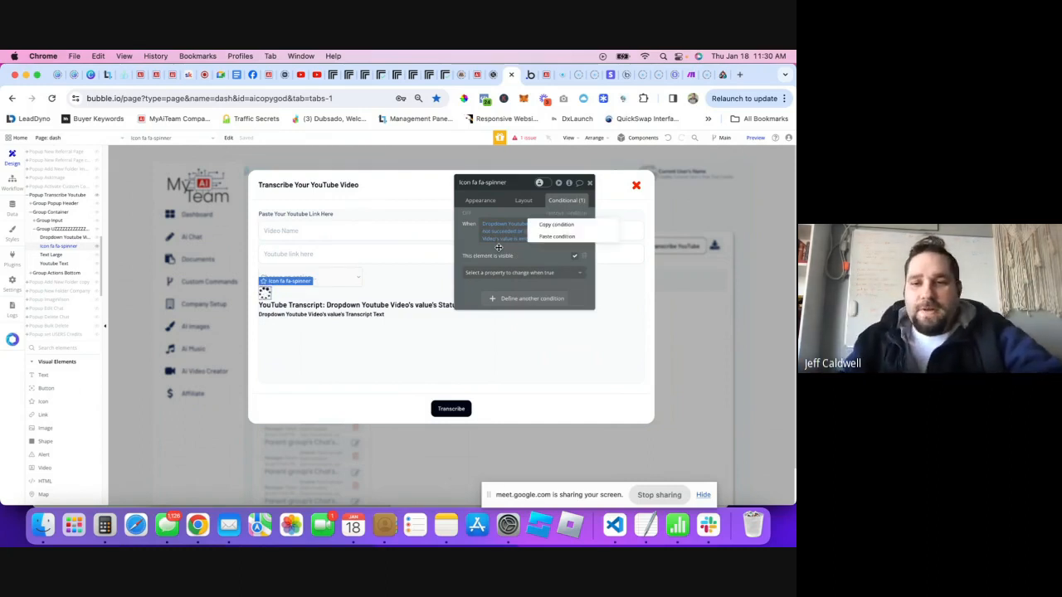
click(554, 225)
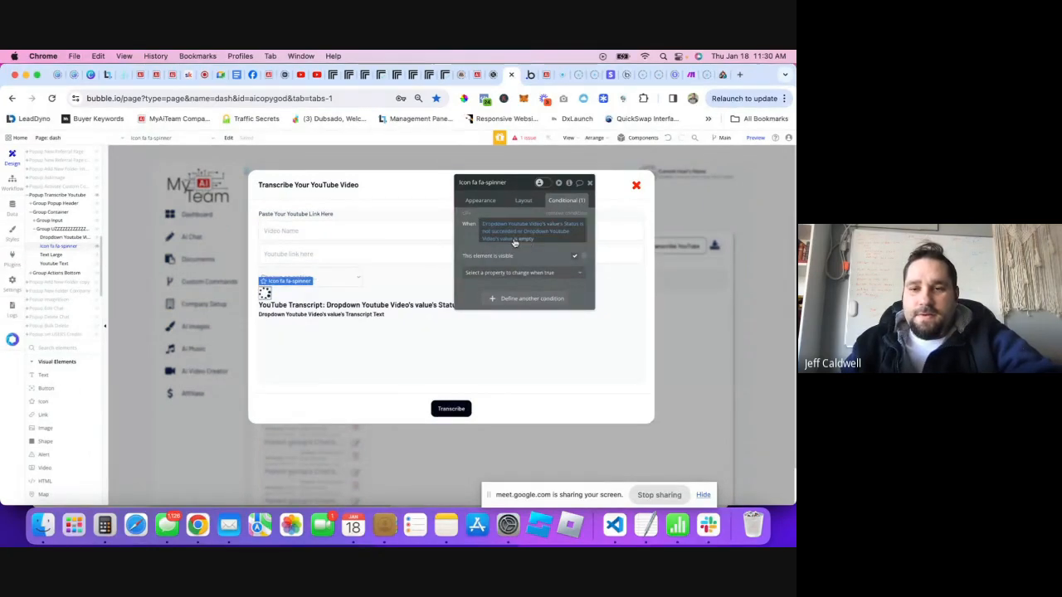
click(516, 241)
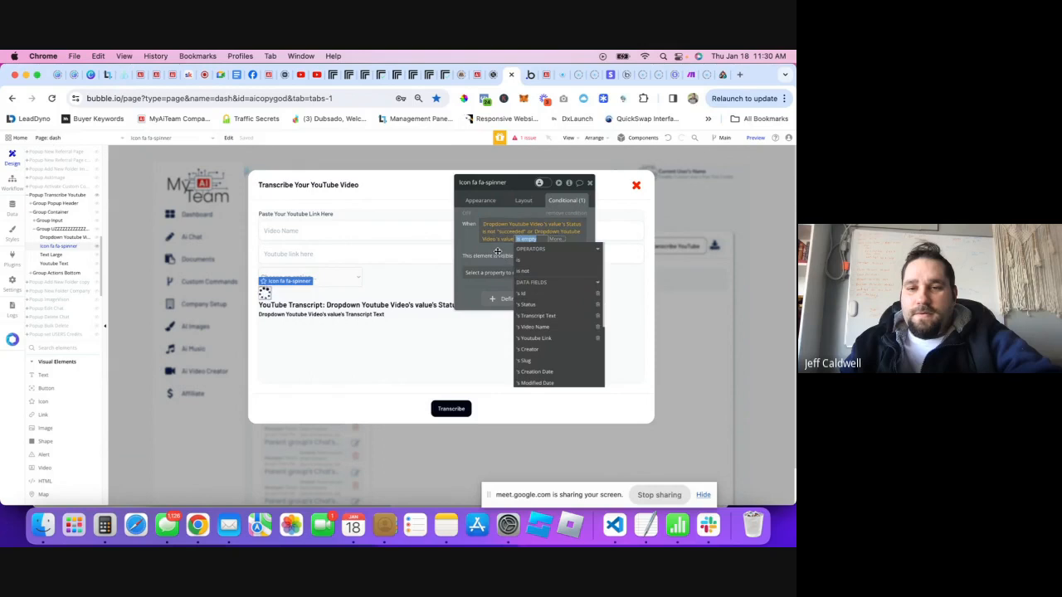
click(498, 250)
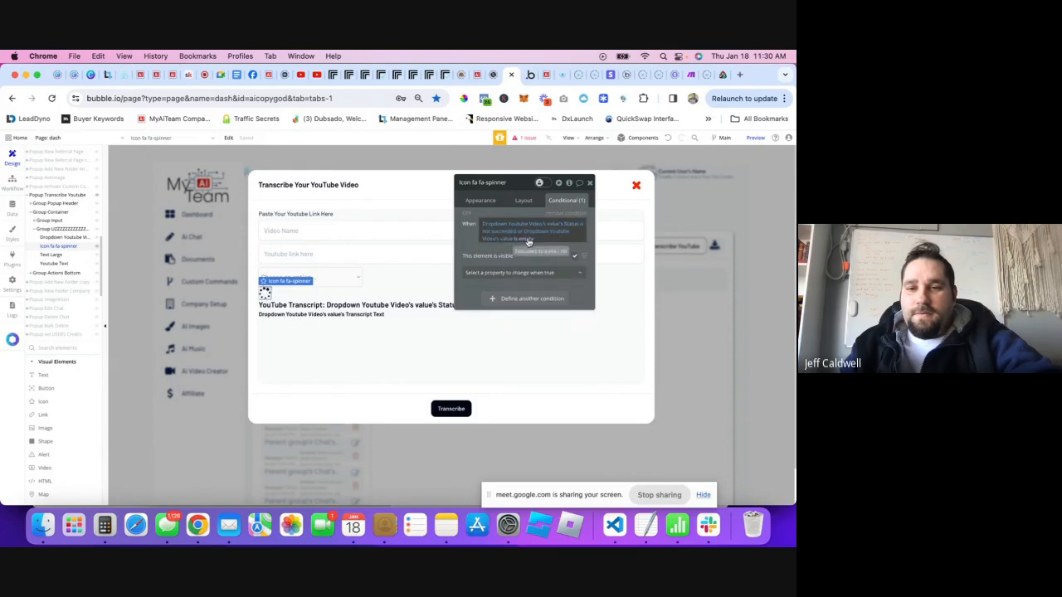
right_click(530, 240)
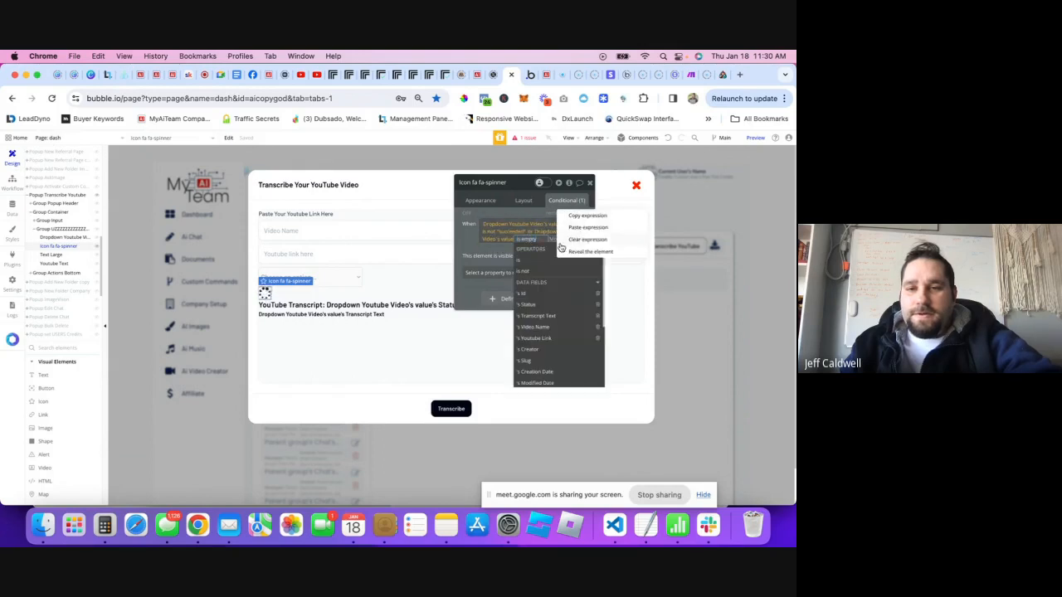
- Clear the spinner's condition and start a new one based on the dropdown
click(586, 239)
click(493, 224)
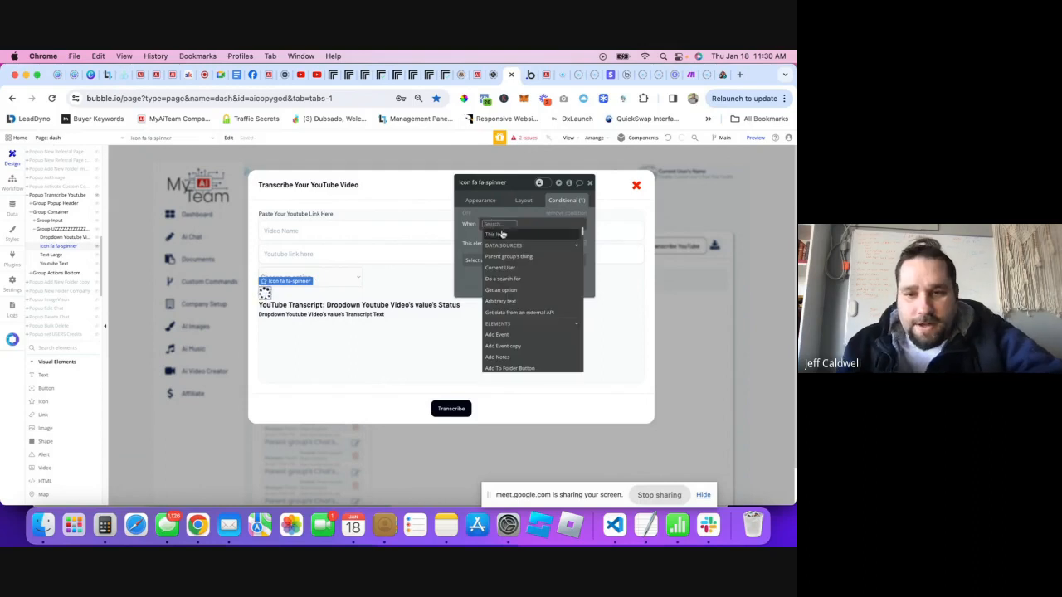
text(dropw)
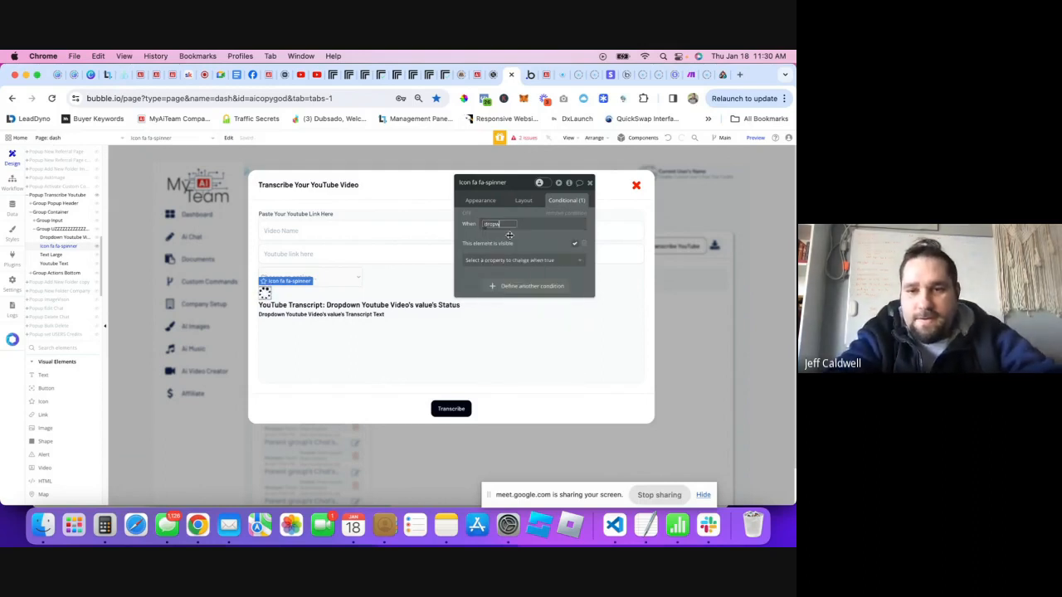
key(BackSpace)
text(down)
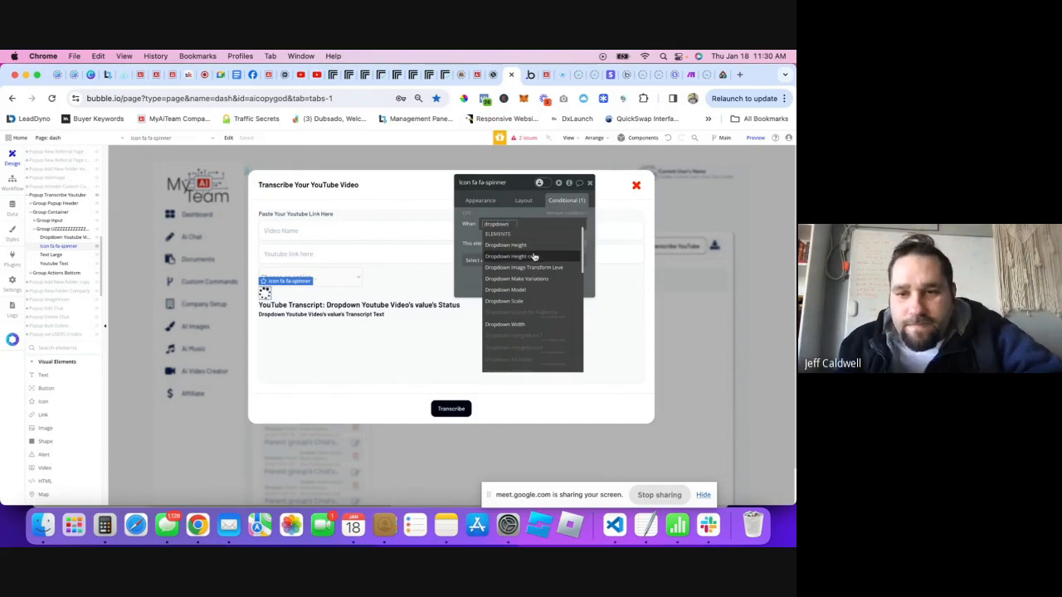
text( y)
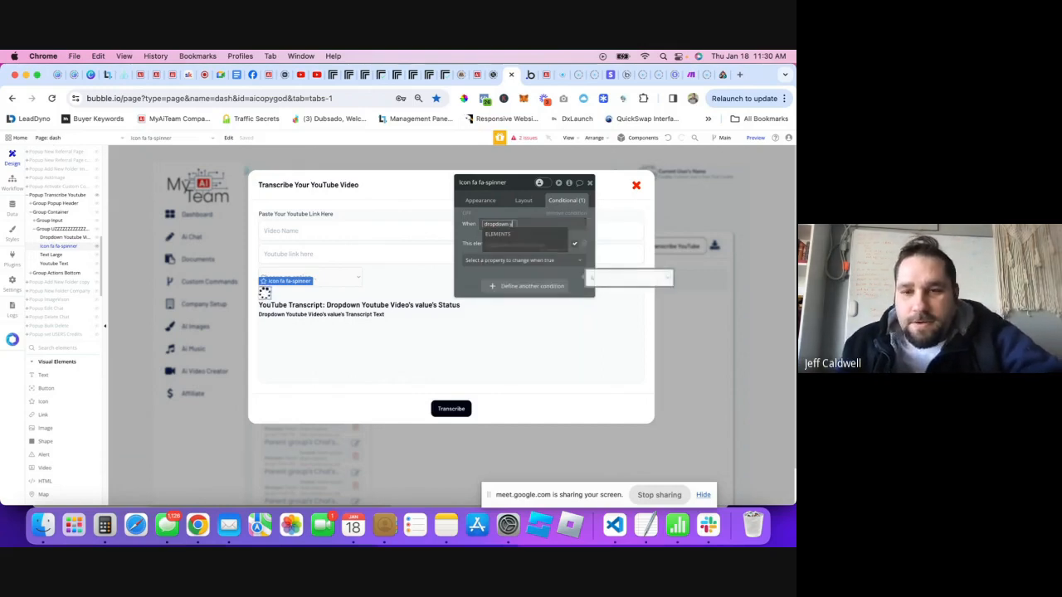
key(BackSpace)
key(BackSpace)
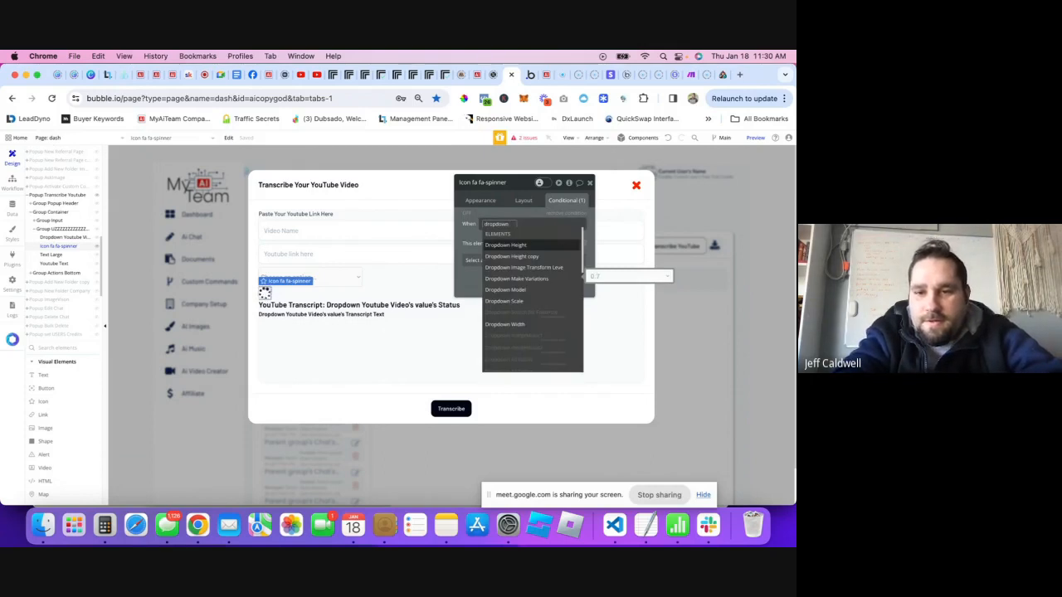
click(337, 277)
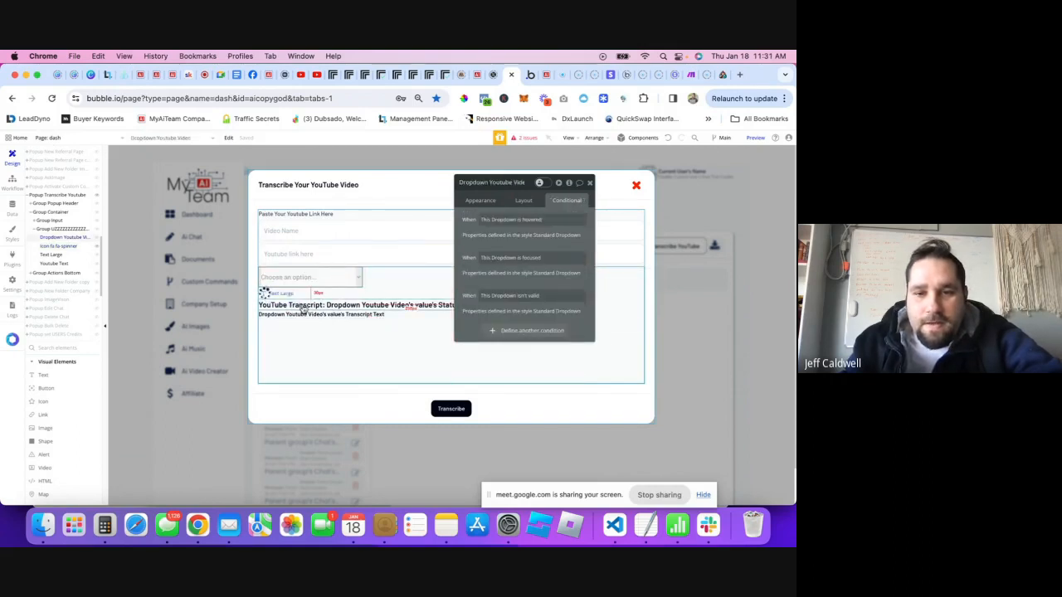
- Reselect the spinner icon, restoring it after an accidental deletion
click(265, 293)
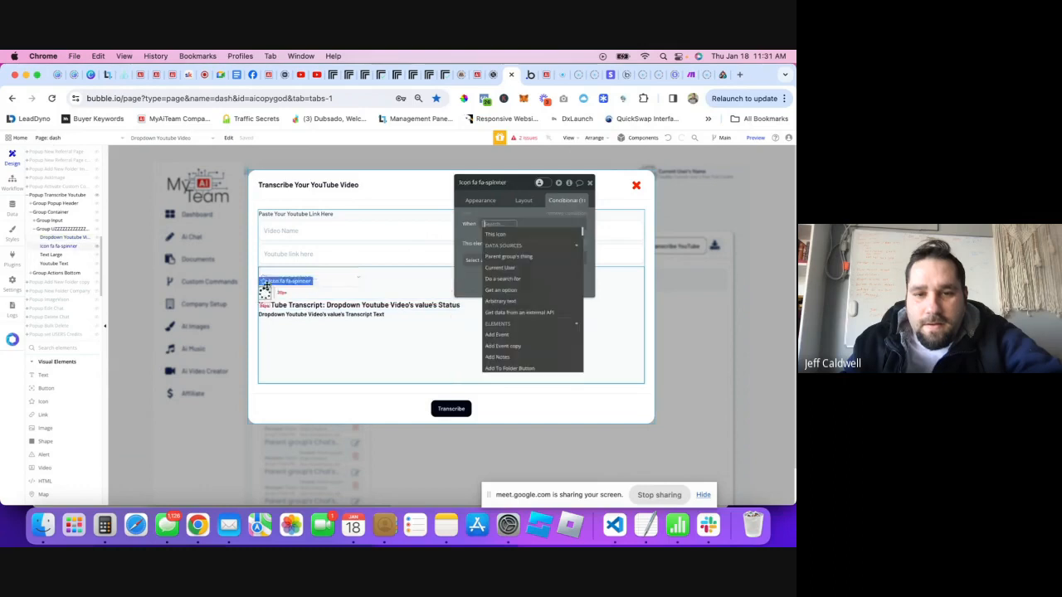
text(dropdo)
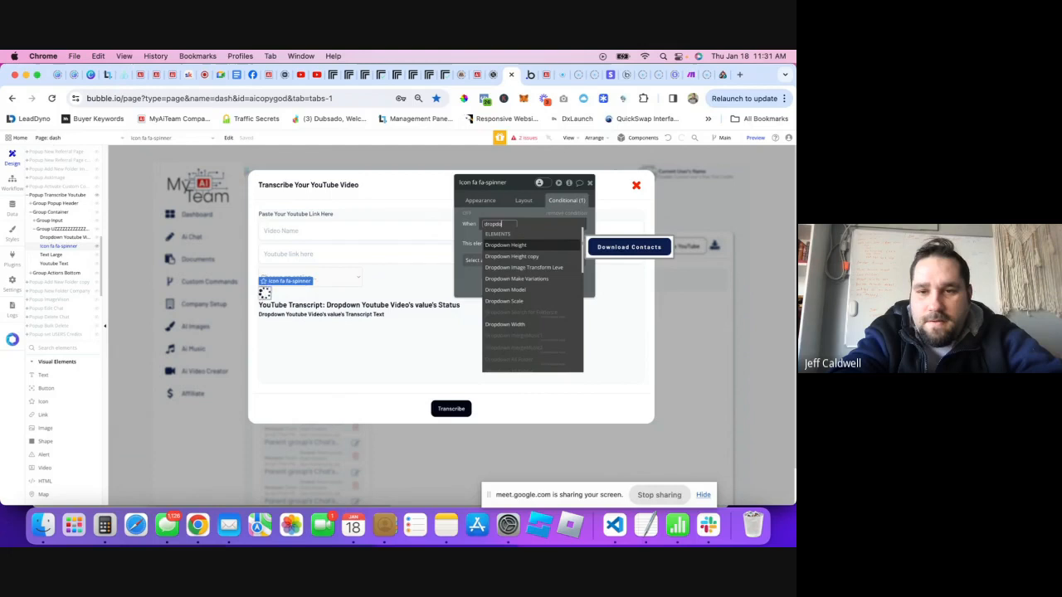
key(BackSpace)
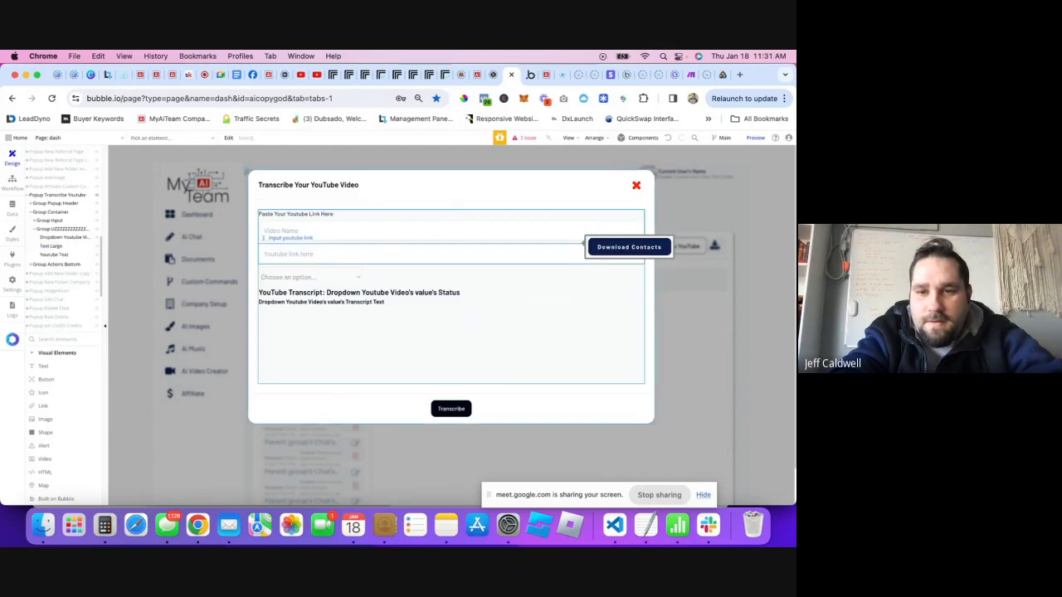
click(668, 140)
click(264, 292)
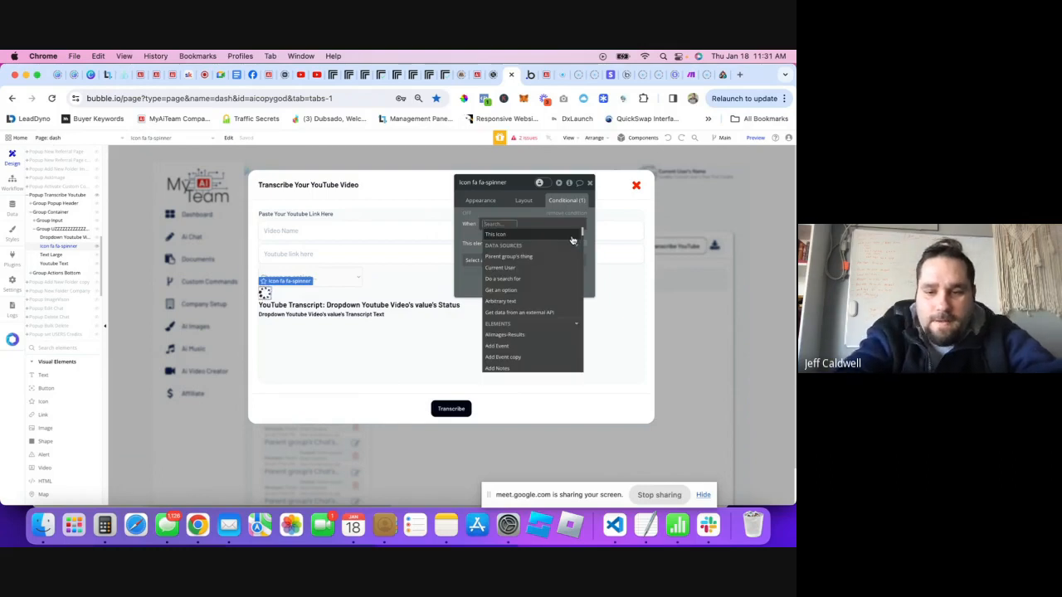
- Set the condition to Dropdown Youtube Video's value is empty
text(yout)
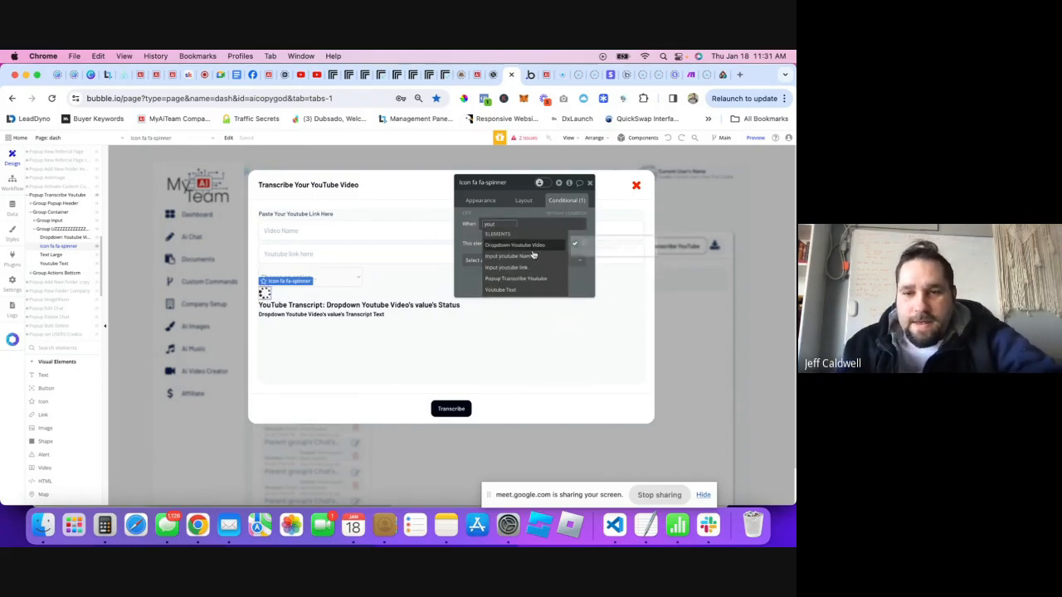
click(532, 247)
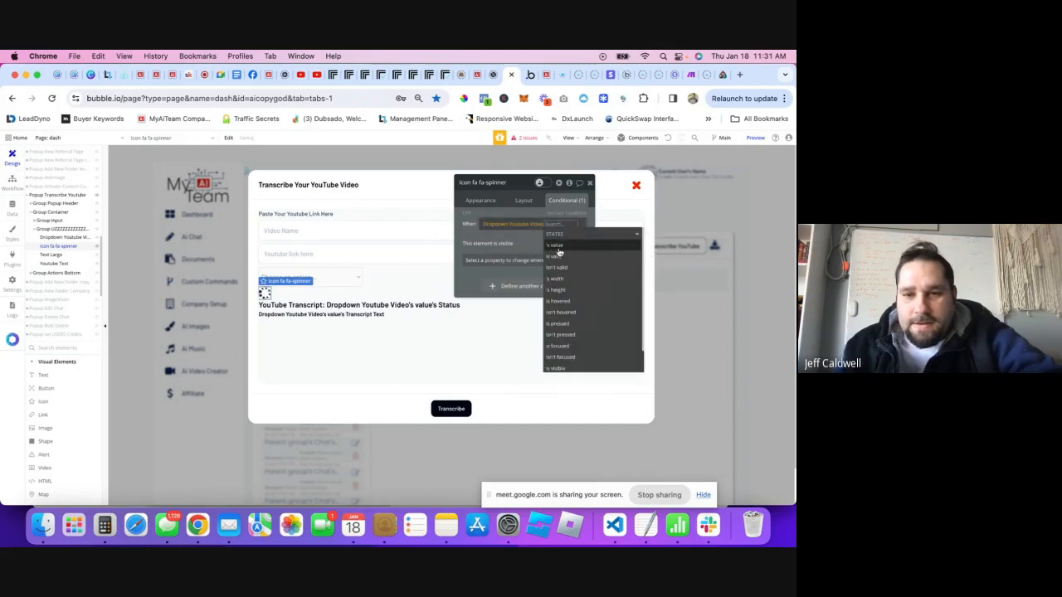
scroll(560, 252, down, 2)
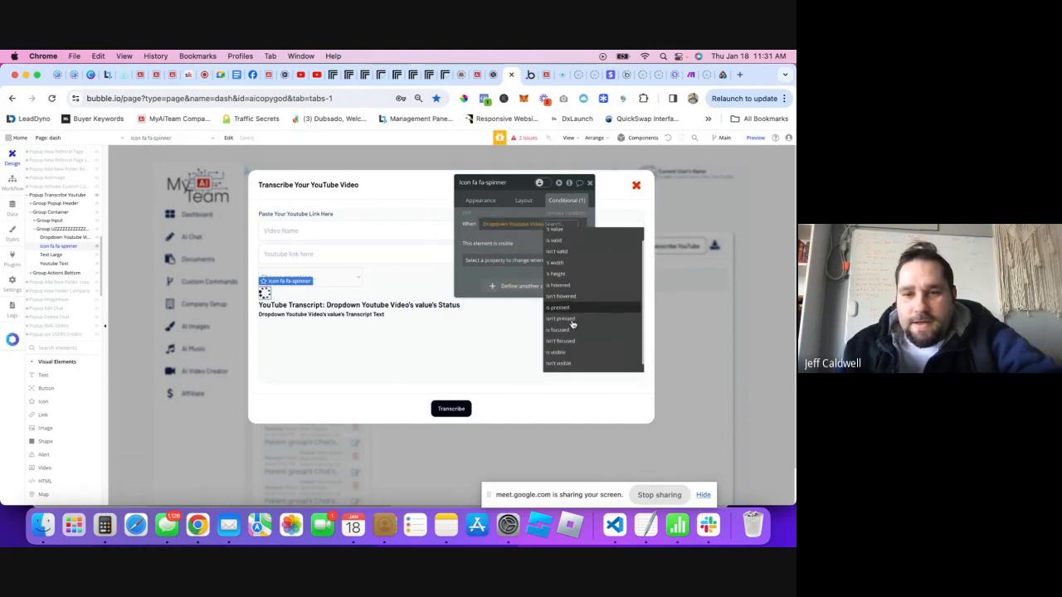
scroll(564, 304, up, 2)
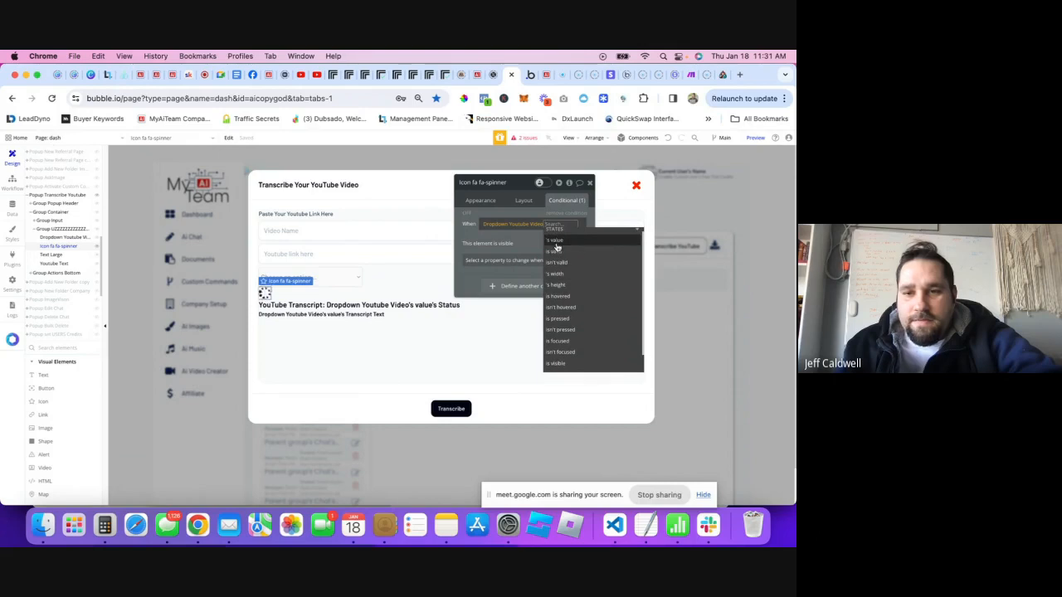
click(554, 240)
scroll(523, 307, down, 4)
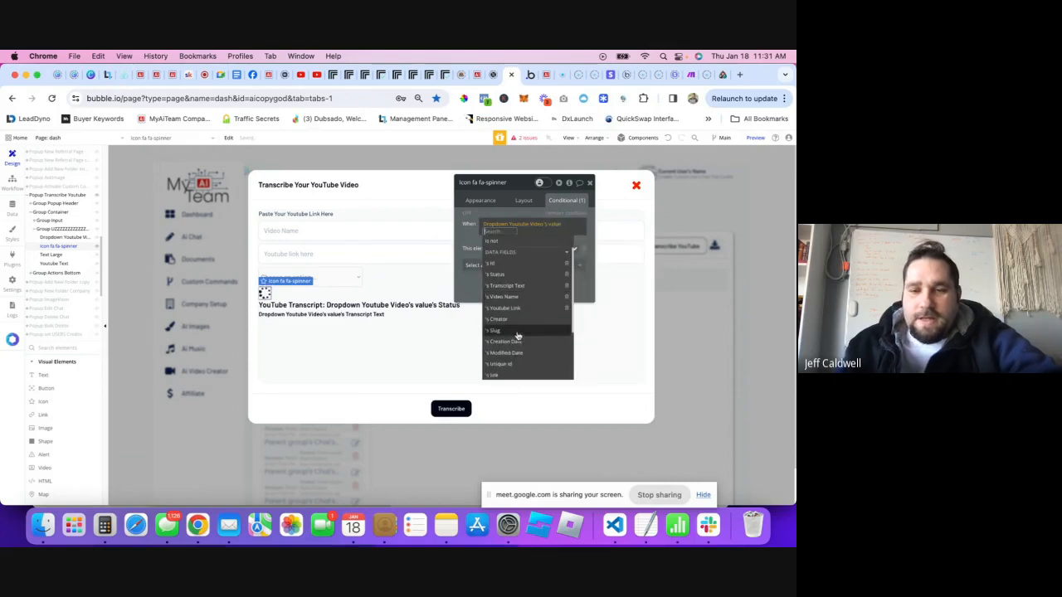
scroll(506, 328, down, 3)
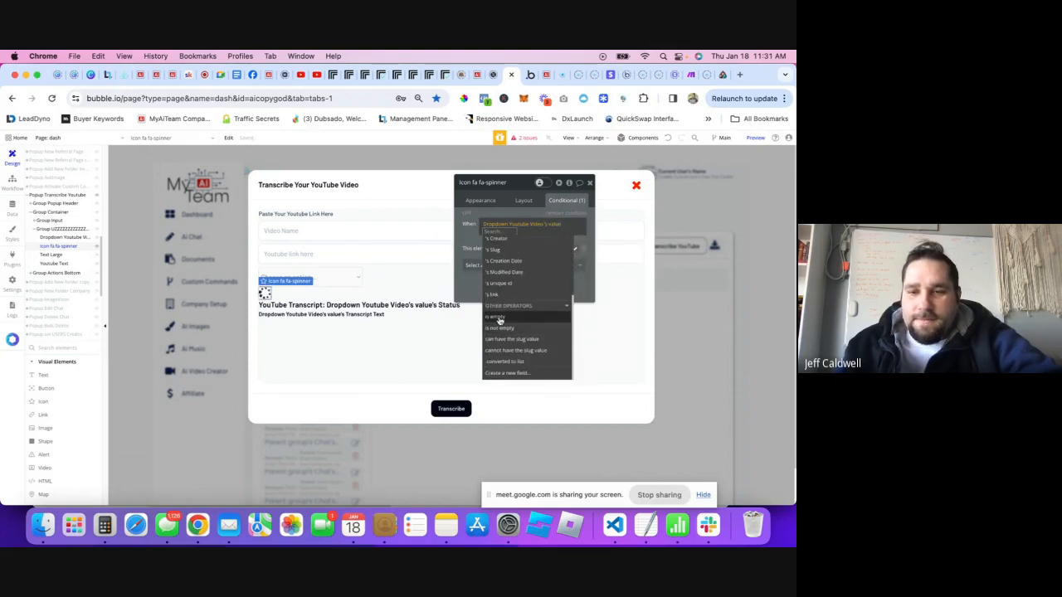
click(498, 317)
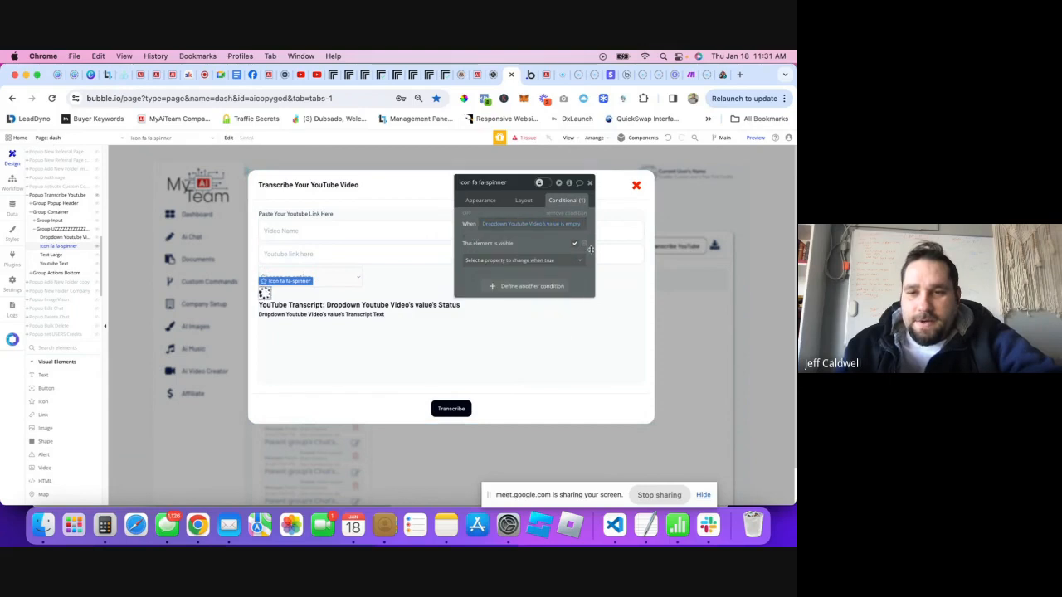
- Duplicate the spinner's existing condition as a second condition
right_click(577, 223)
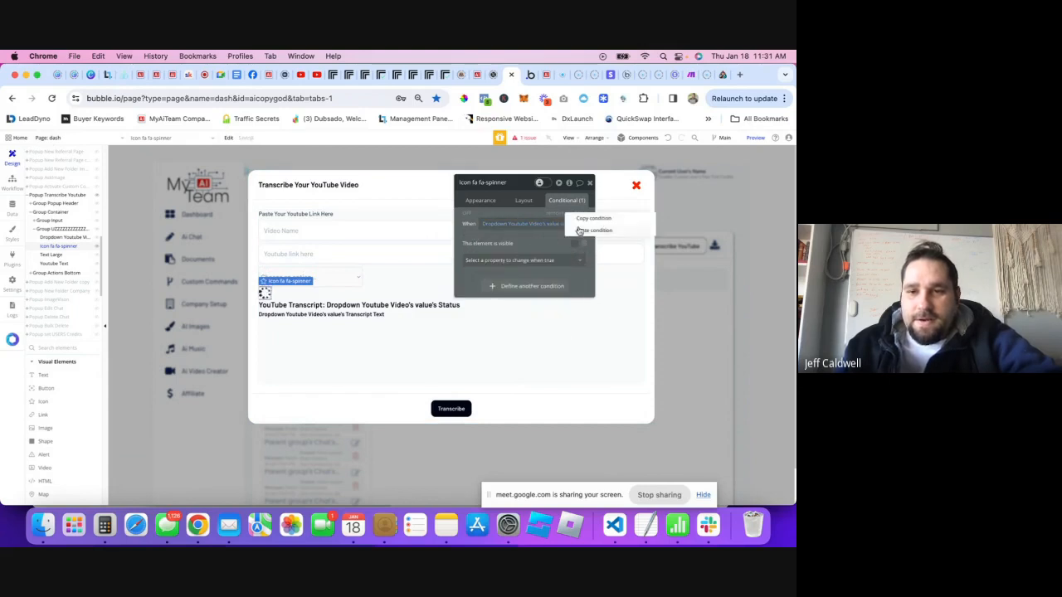
click(593, 218)
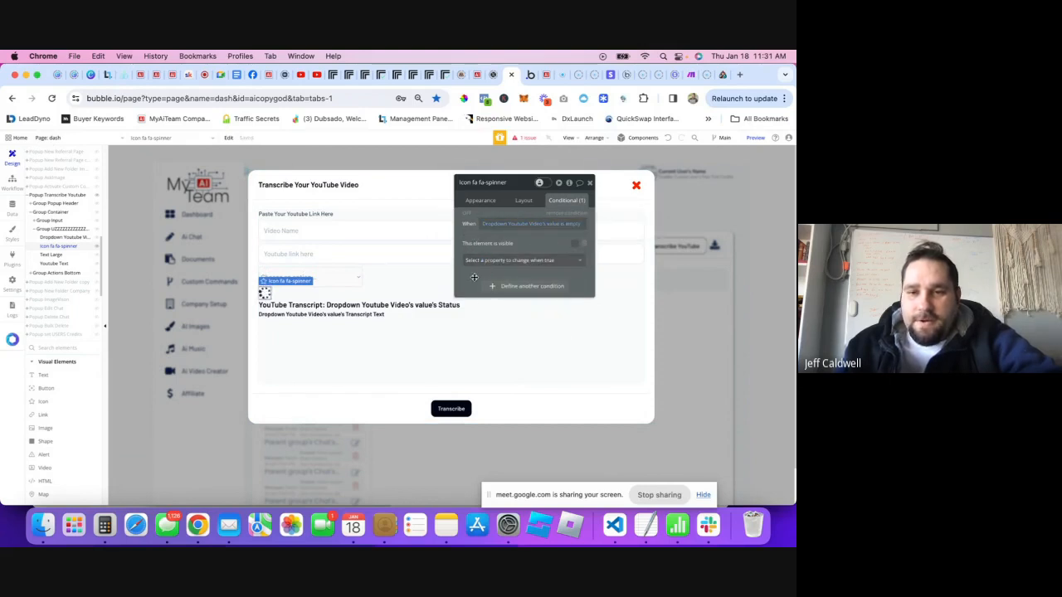
right_click(521, 259)
click(526, 256)
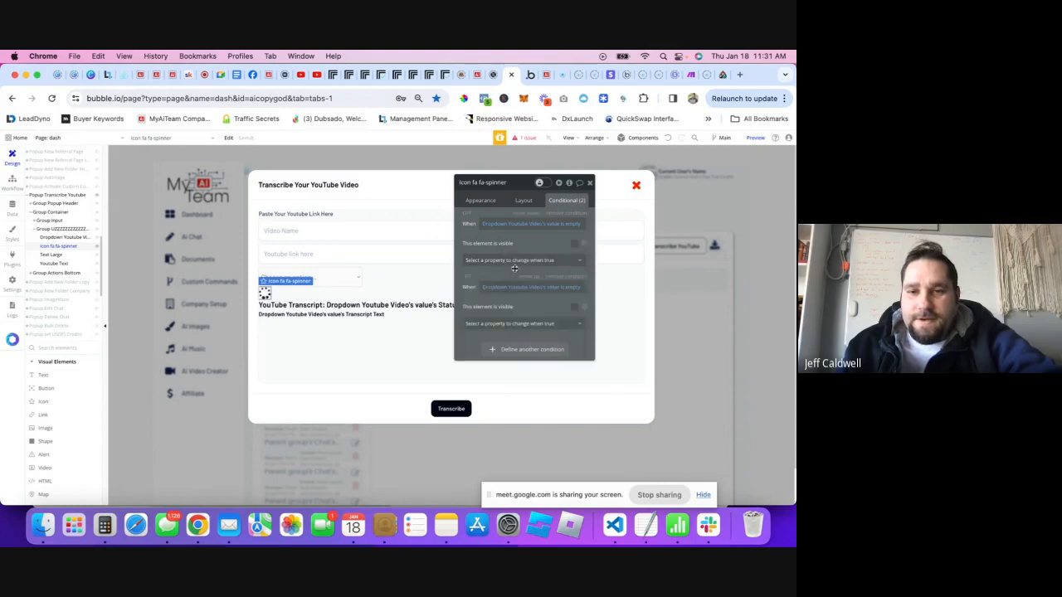
- Make the second condition hide the spinner when the video's Status is 'succeeded'
click(555, 288)
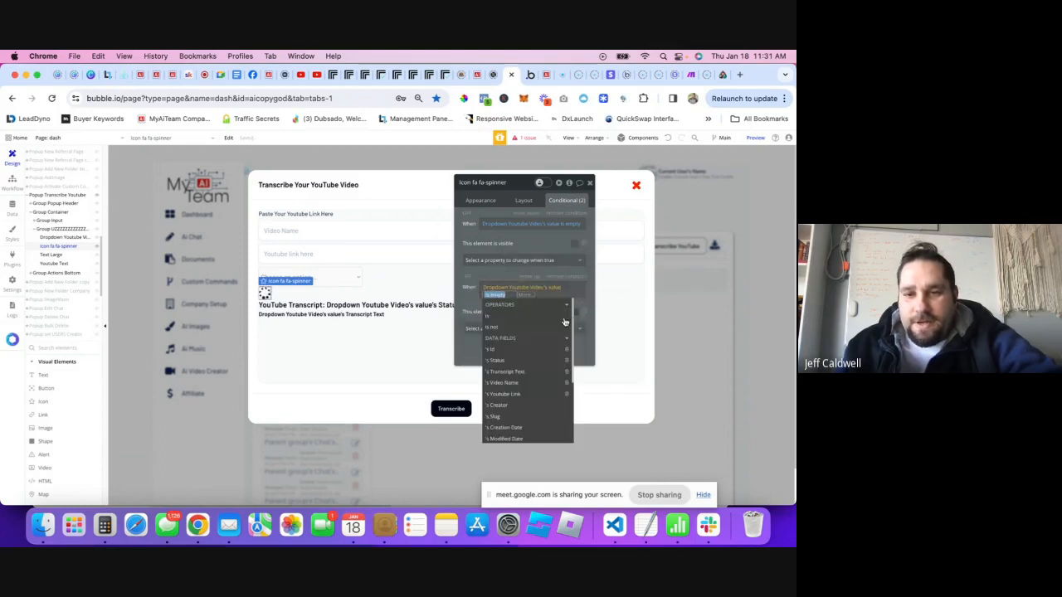
click(531, 360)
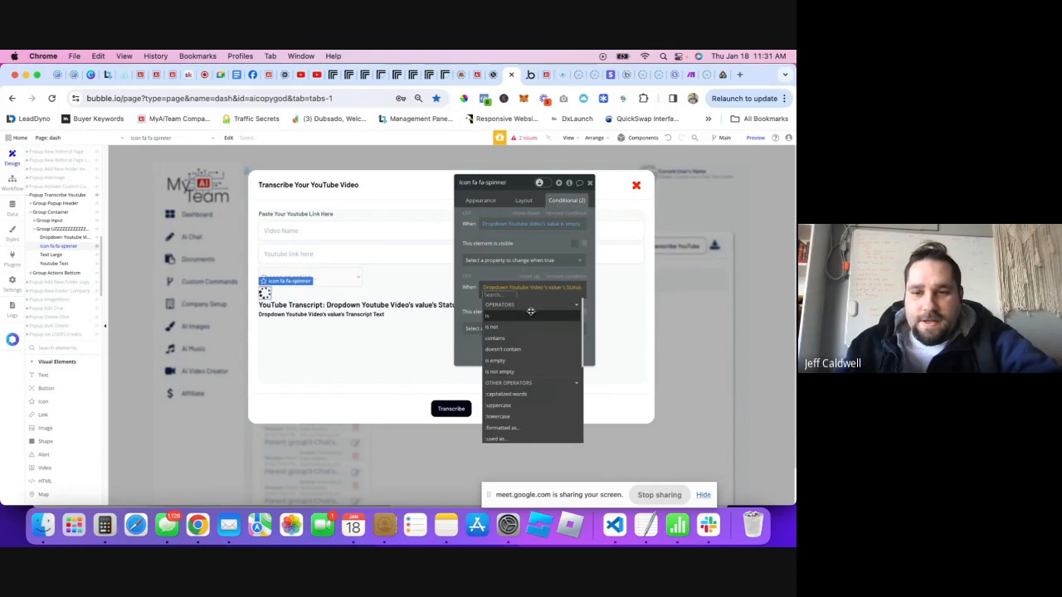
click(528, 315)
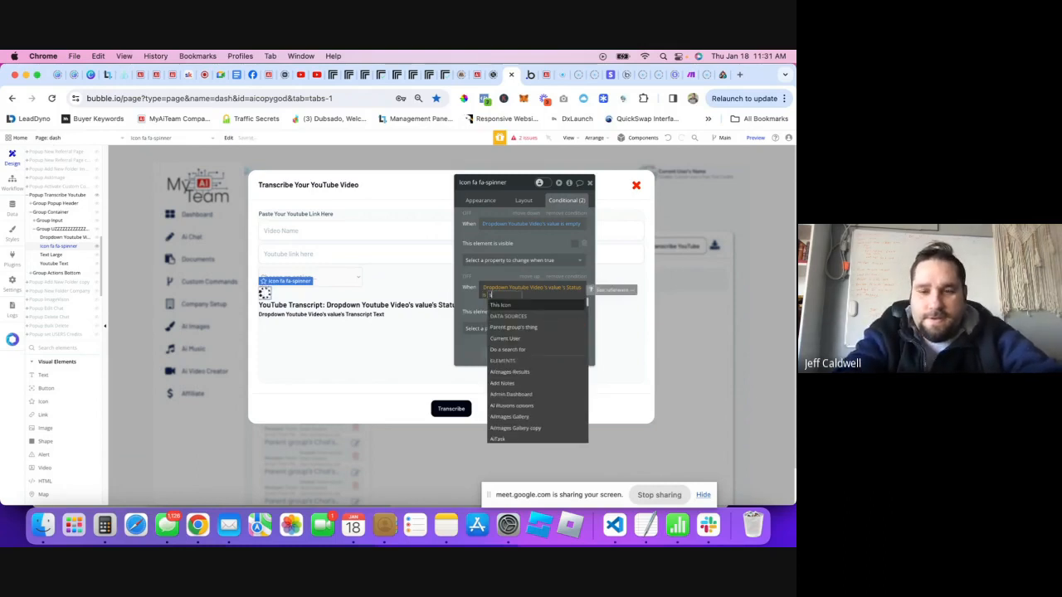
text(succeeded)
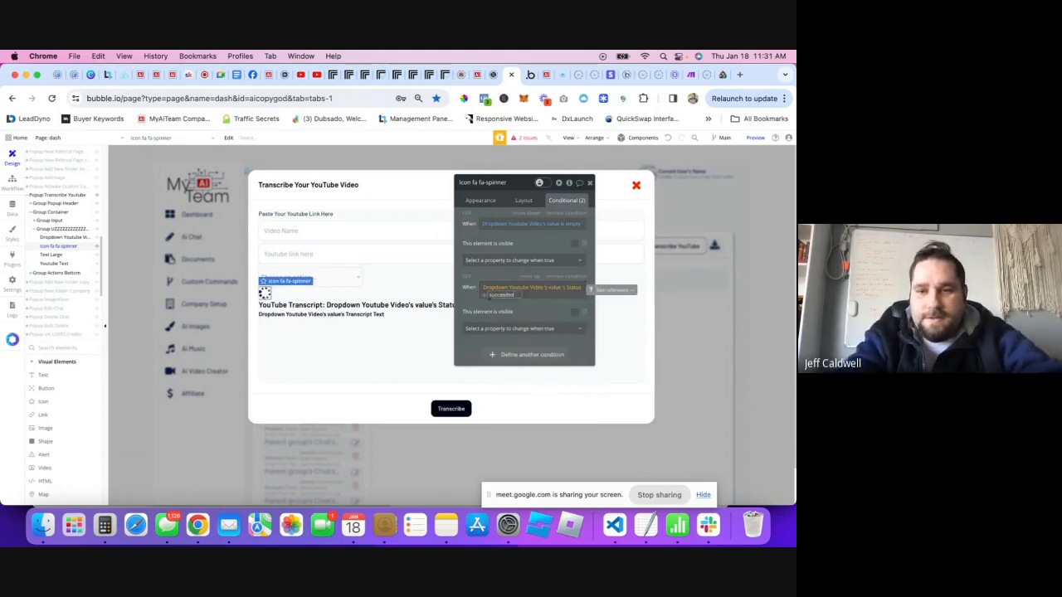
click(471, 298)
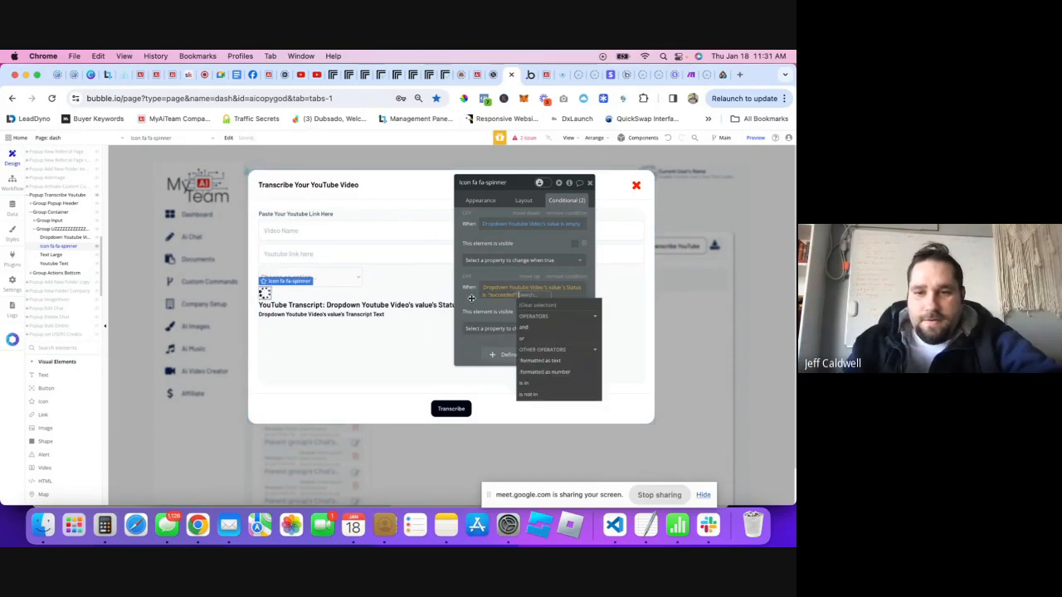
click(471, 298)
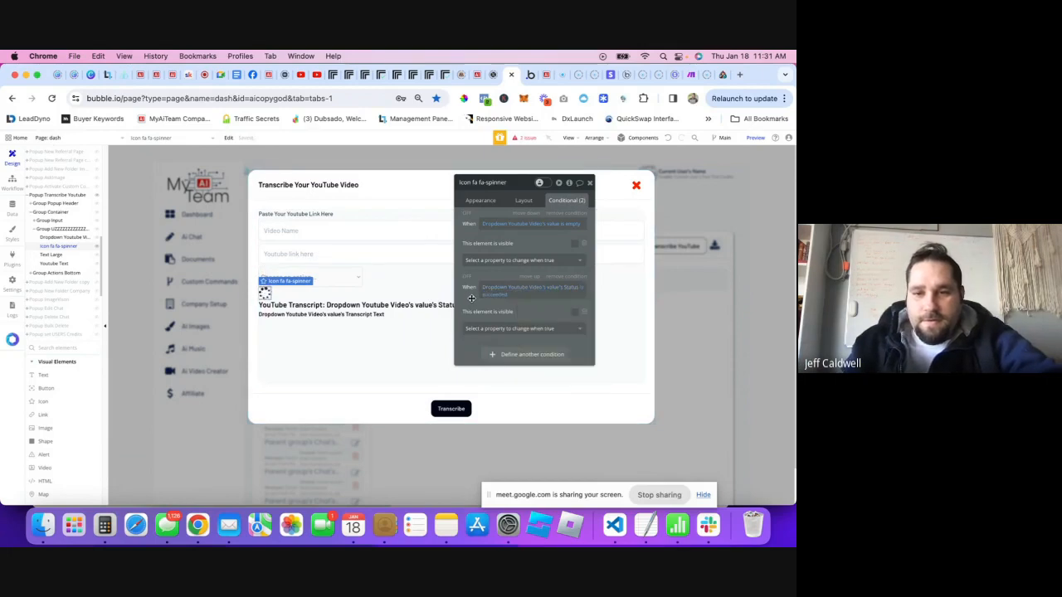
click(573, 314)
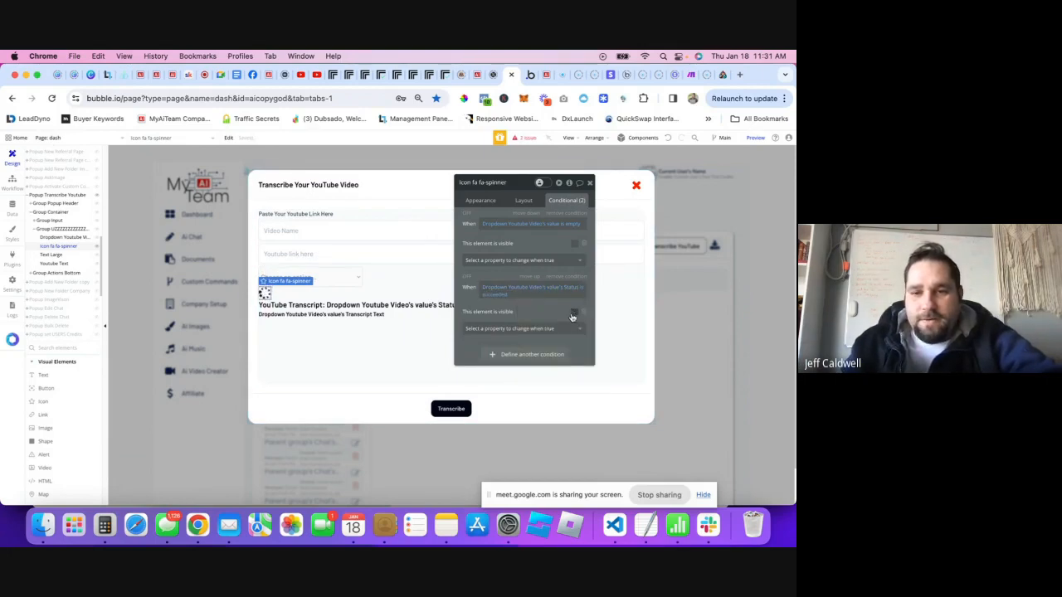
click(523, 201)
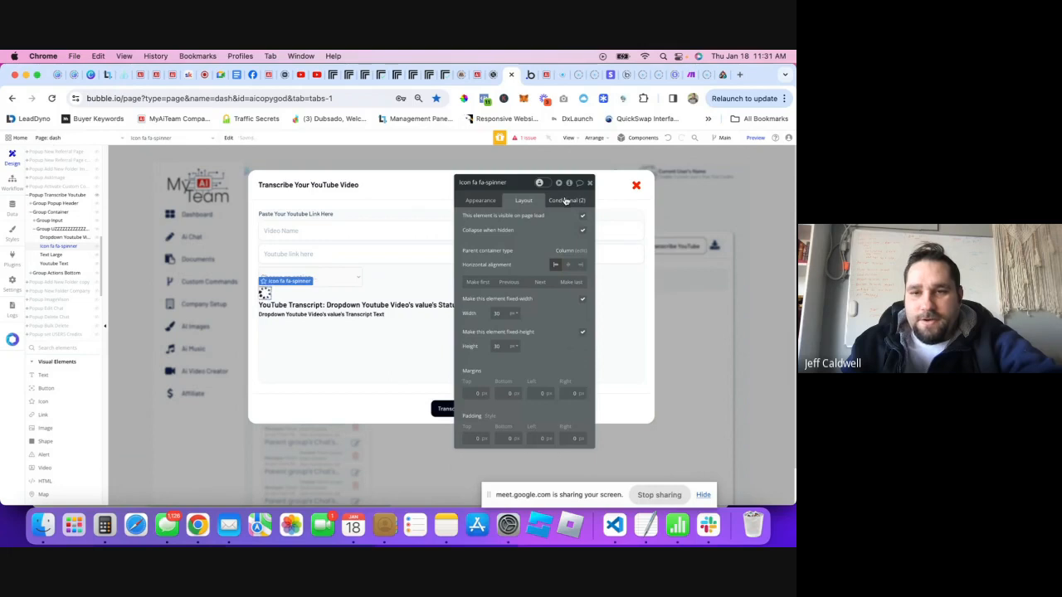
click(566, 200)
click(589, 184)
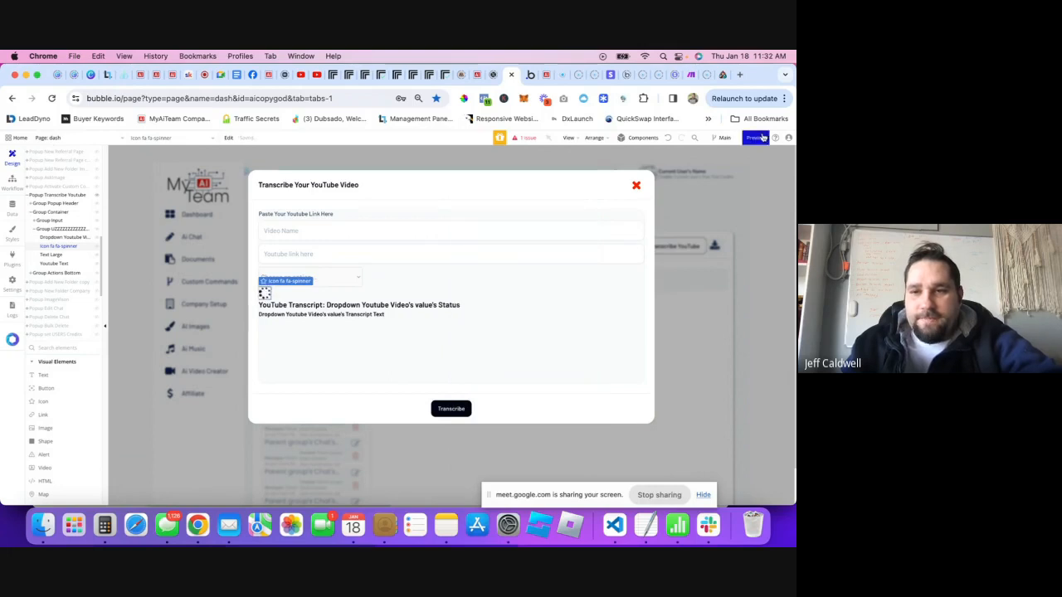
- Preview the app and start a transcription on AI Chat named 'test1'
click(753, 141)
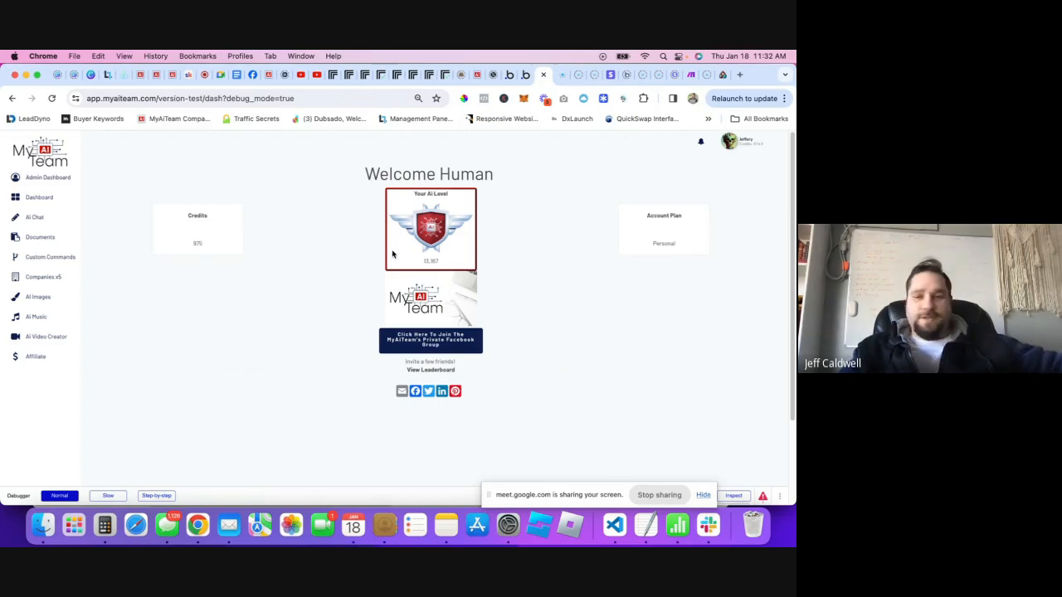
click(60, 219)
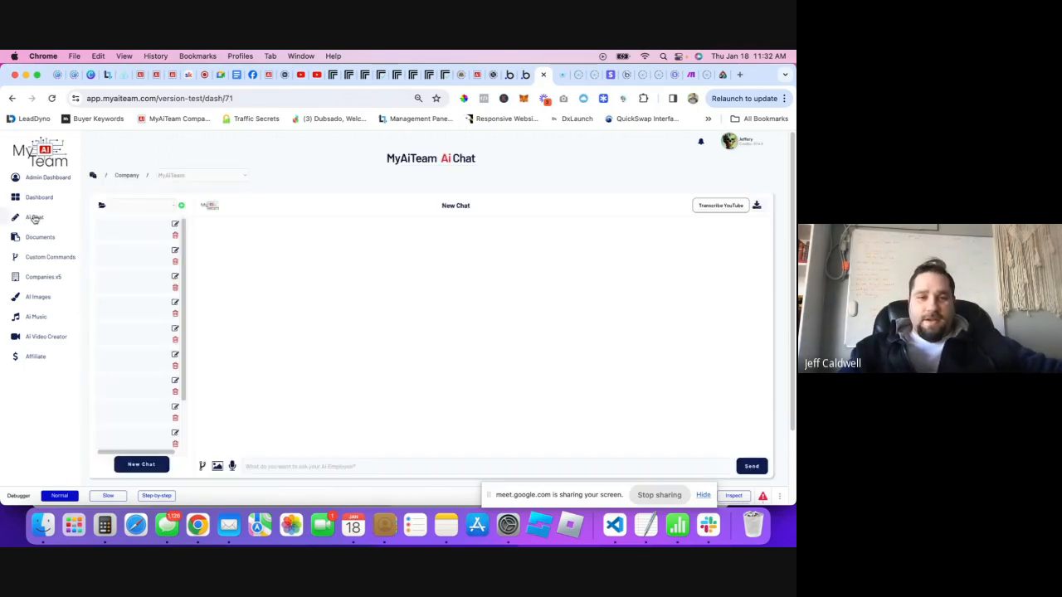
click(720, 205)
click(359, 223)
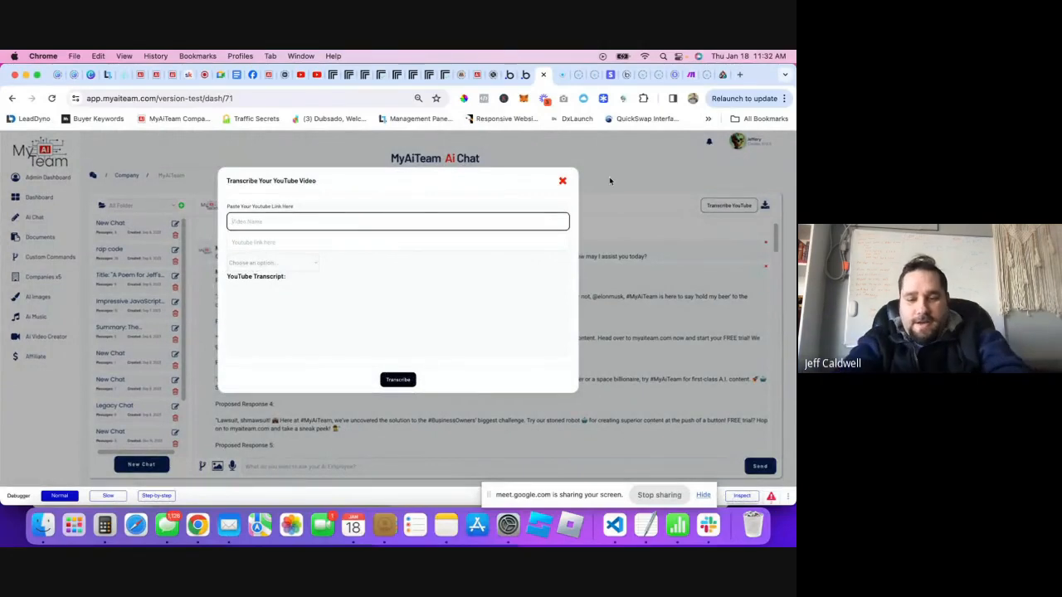
text(test)
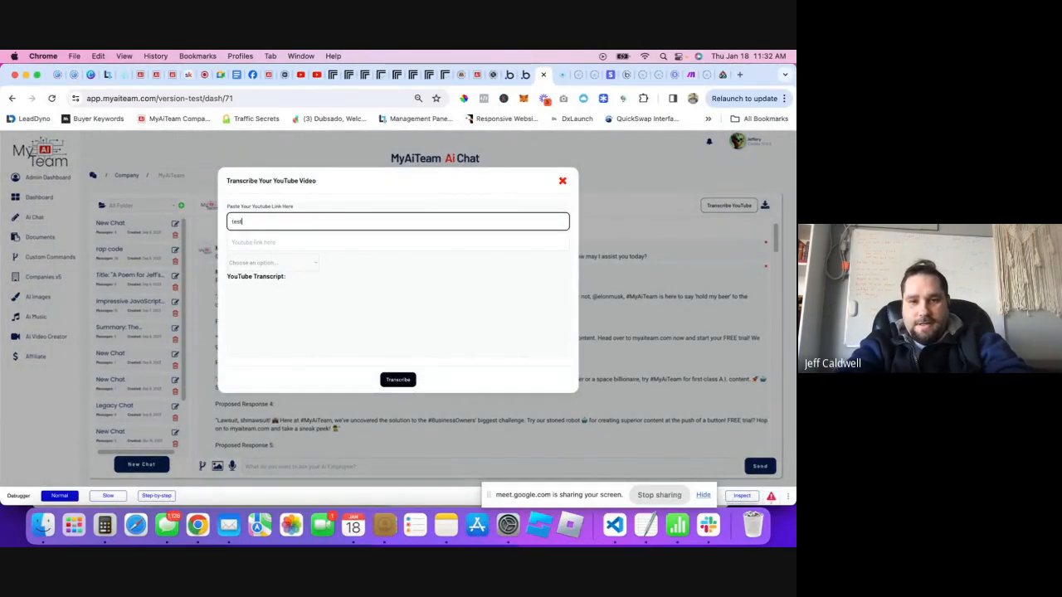
text(1)
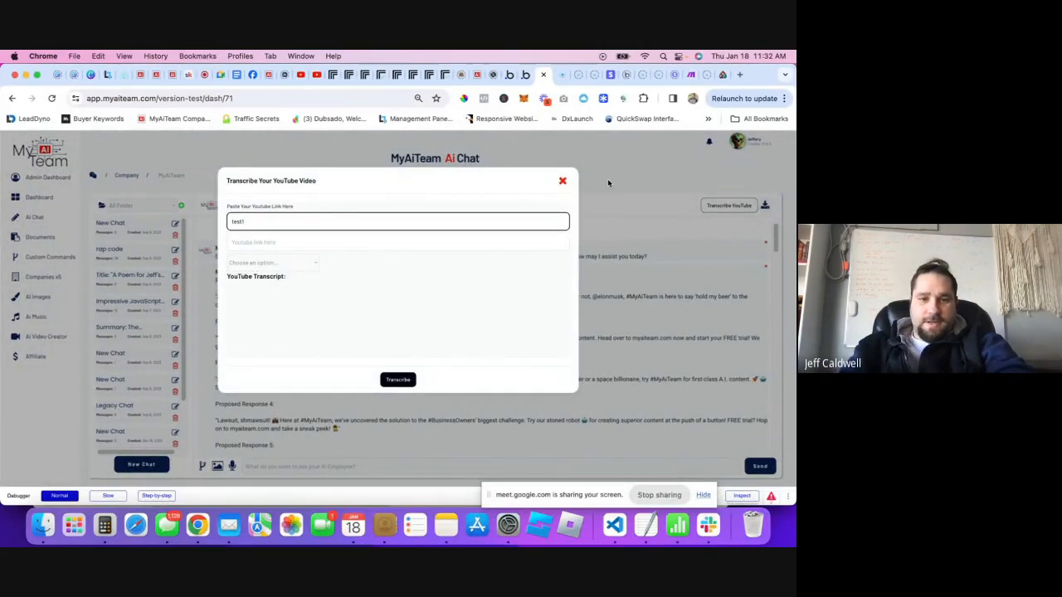
- Paste the YouTube video's URL from its tab into the link field
click(292, 242)
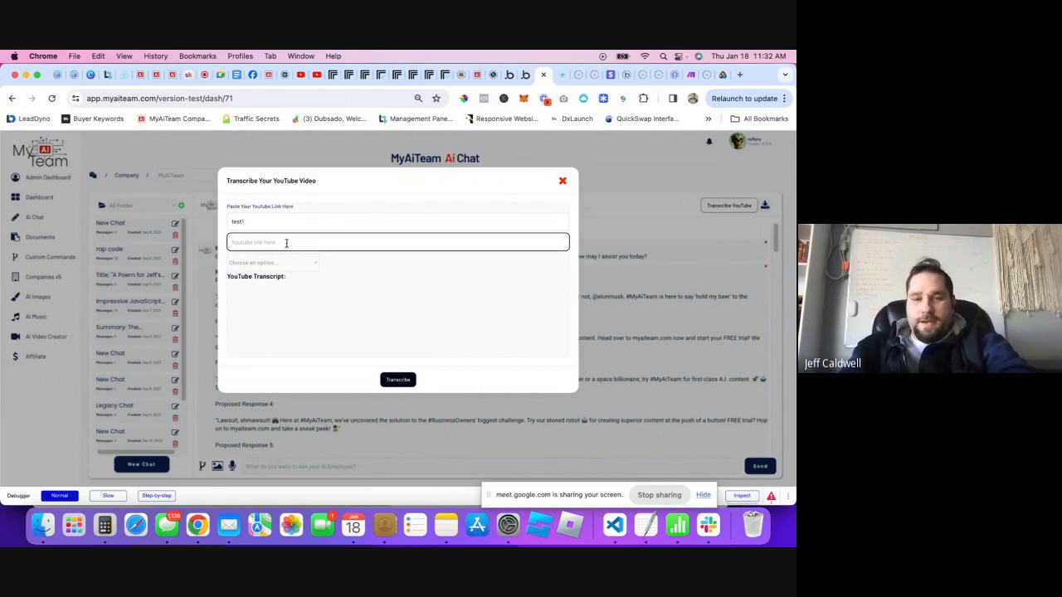
text(succeeded)
click(319, 75)
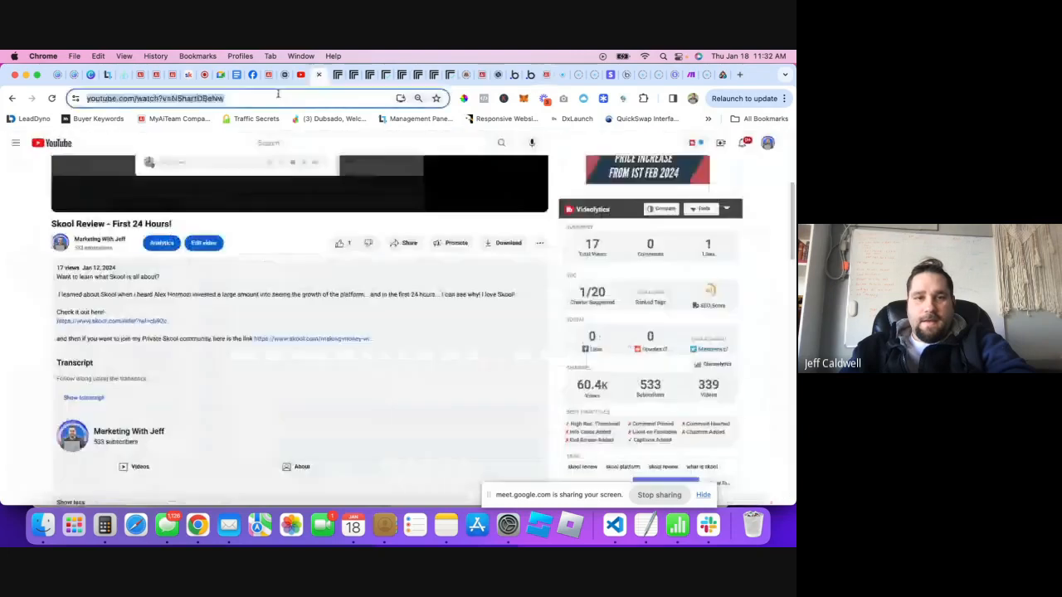
click(253, 98)
key(super+c)
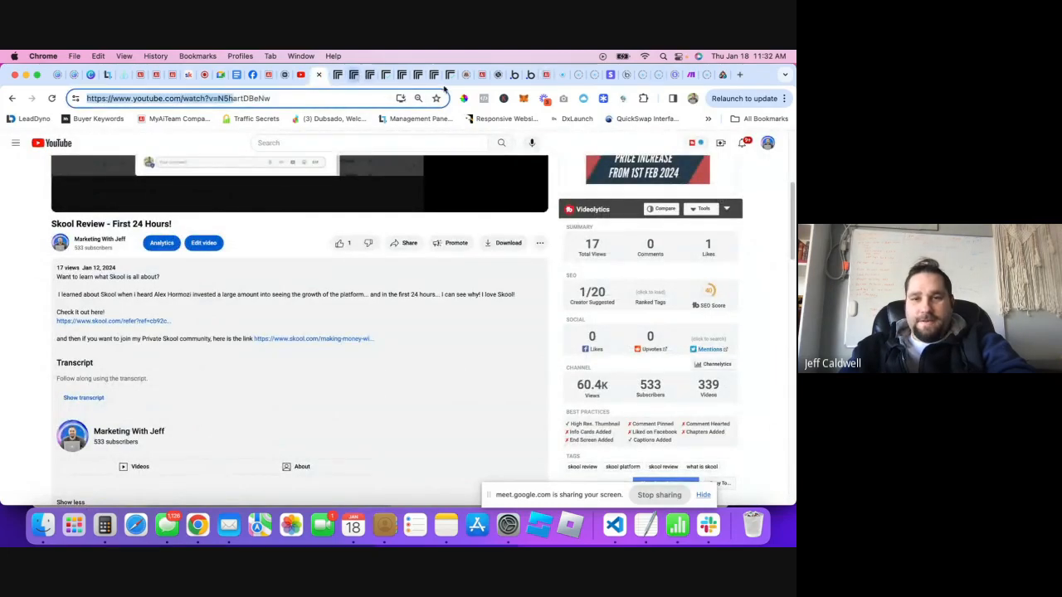
click(475, 75)
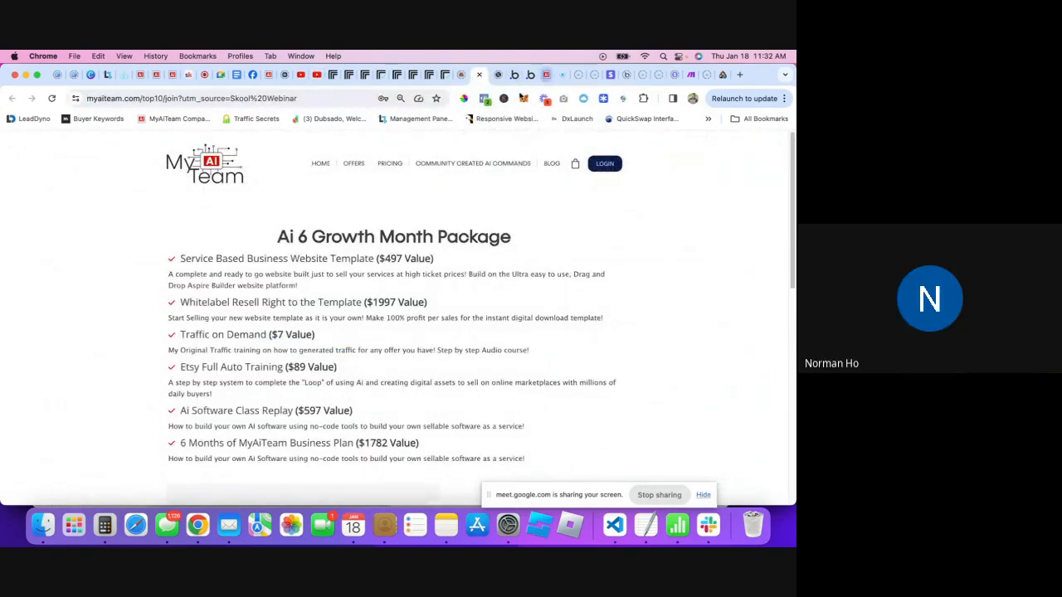
click(531, 75)
click(280, 243)
key(super+a)
key(super+v)
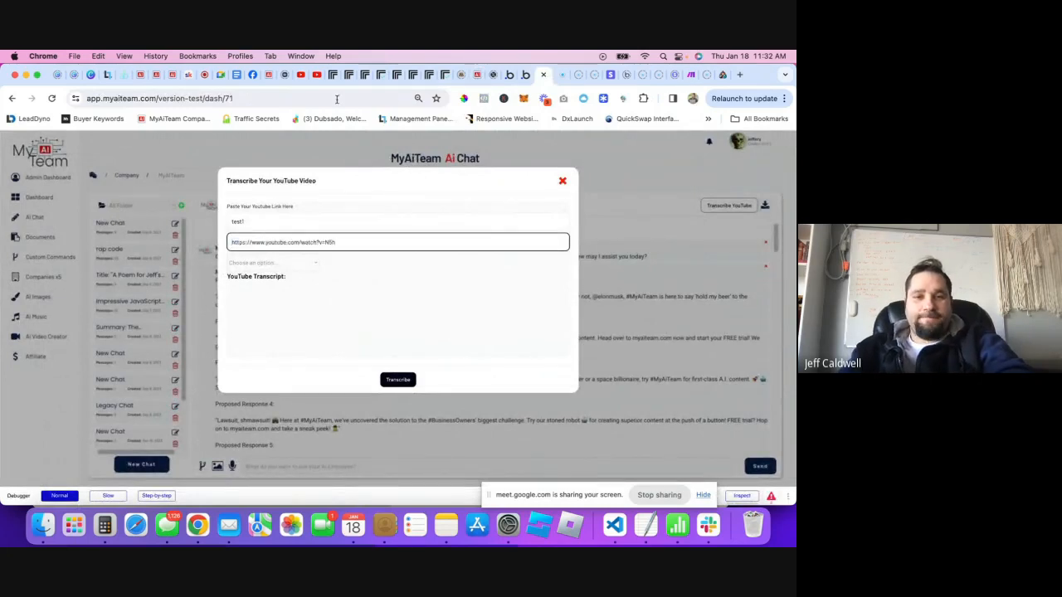
- Extend the video title to 'test1 Skool video'
click(523, 74)
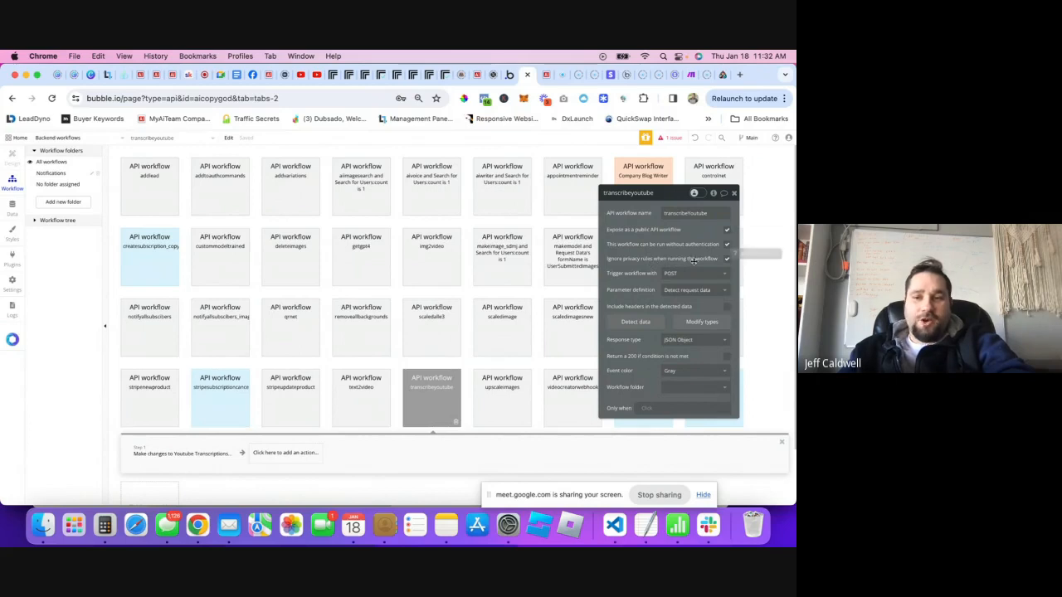
click(544, 80)
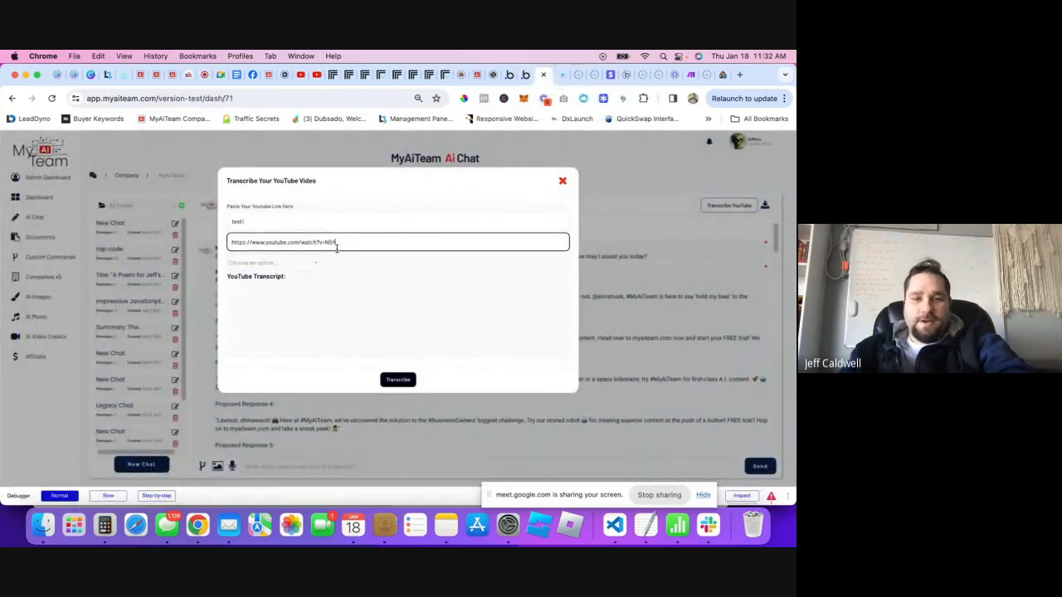
click(266, 220)
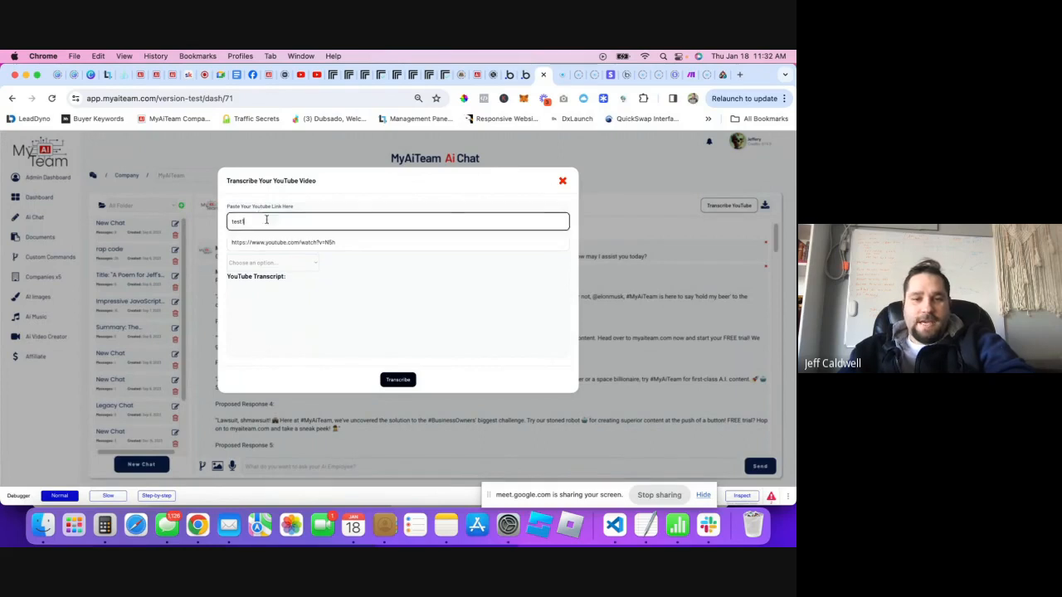
text(Skool video)
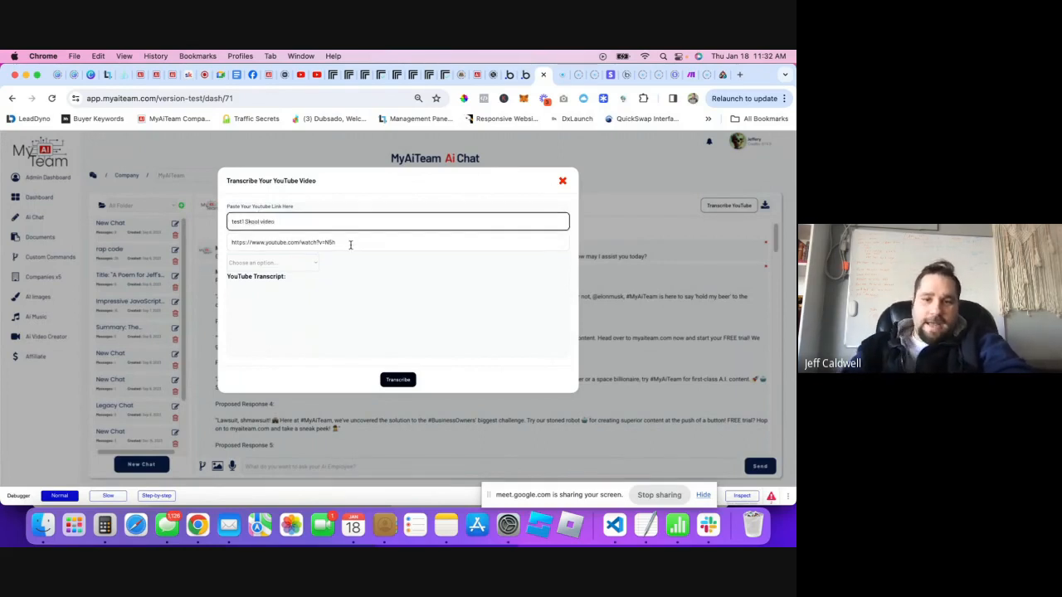
click(404, 380)
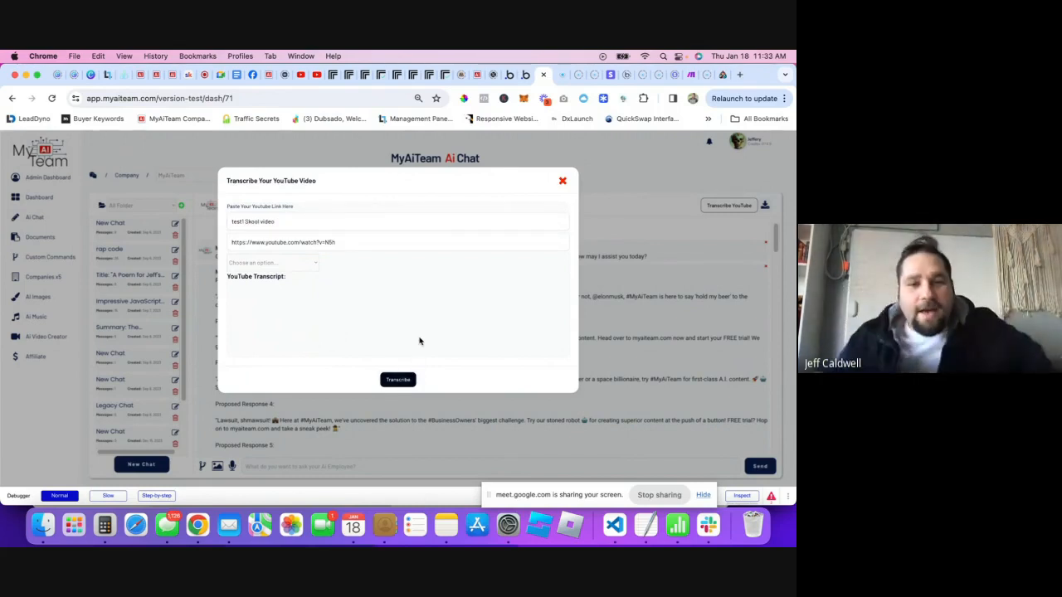
- Pick 'test1 Skool video' from the saved titles; the transcription reports failed
click(279, 263)
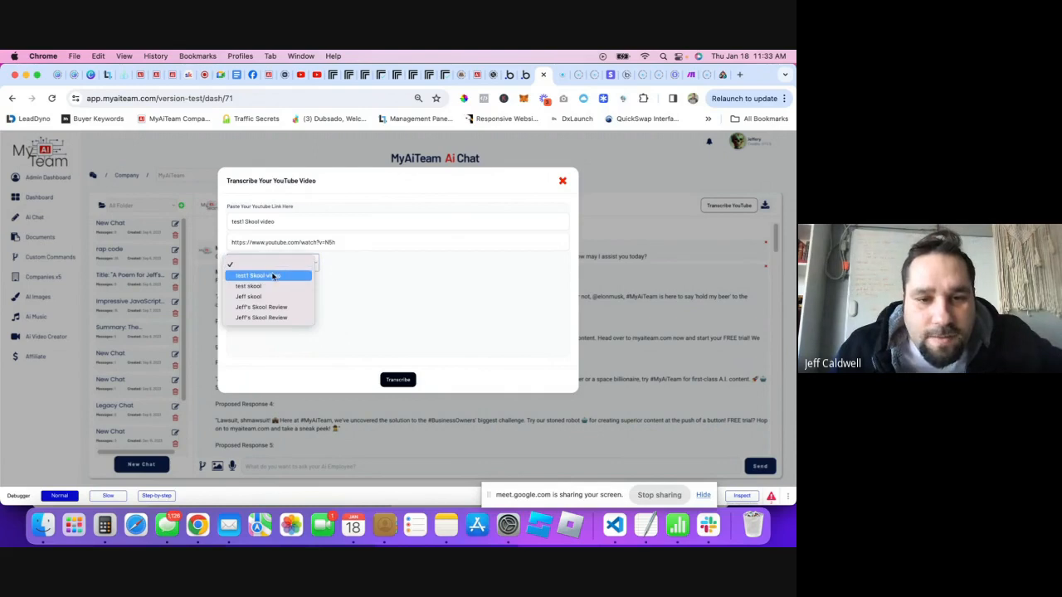
click(273, 276)
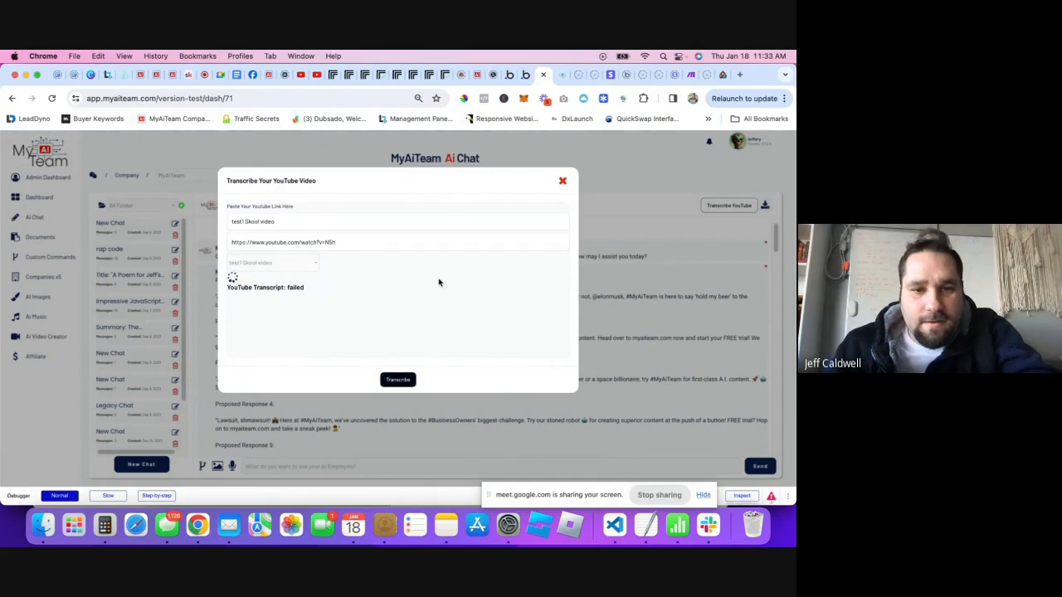
click(289, 263)
click(273, 254)
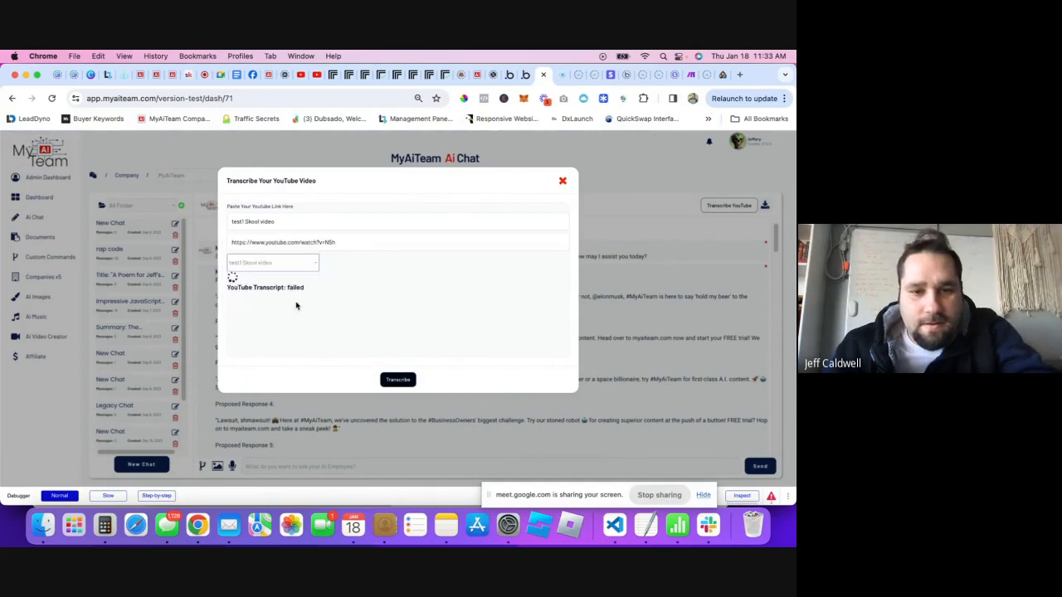
click(296, 306)
- Replace the link field with the complete YouTube address copied from the video tab
click(316, 74)
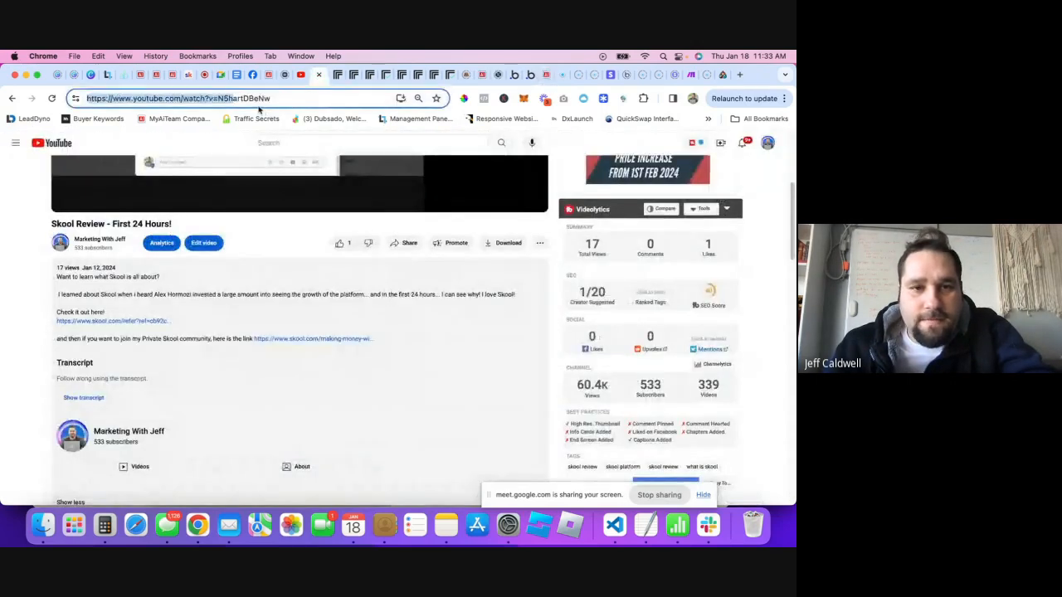
click(257, 98)
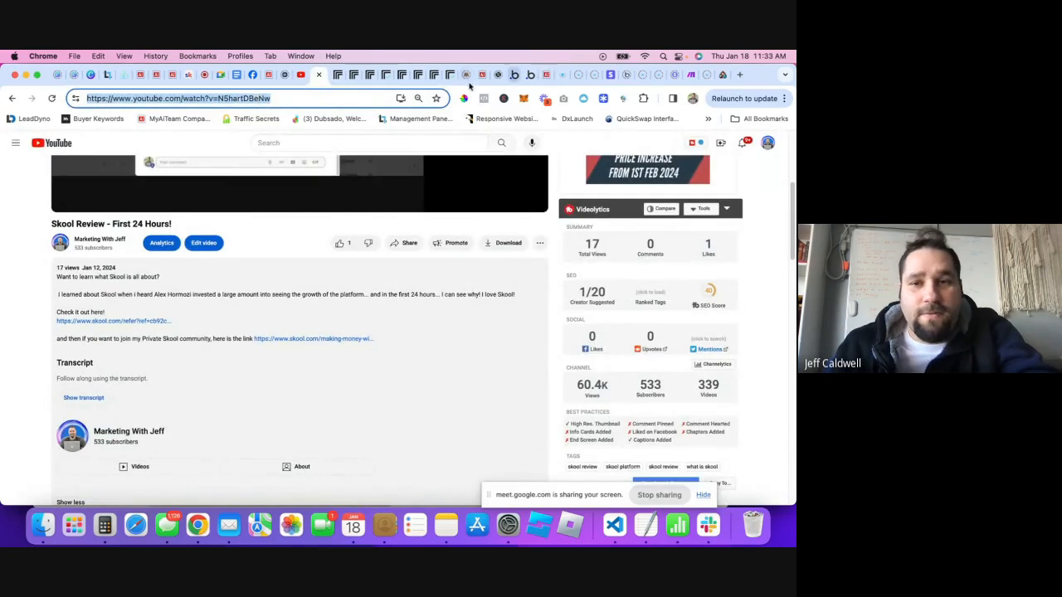
click(472, 74)
click(546, 80)
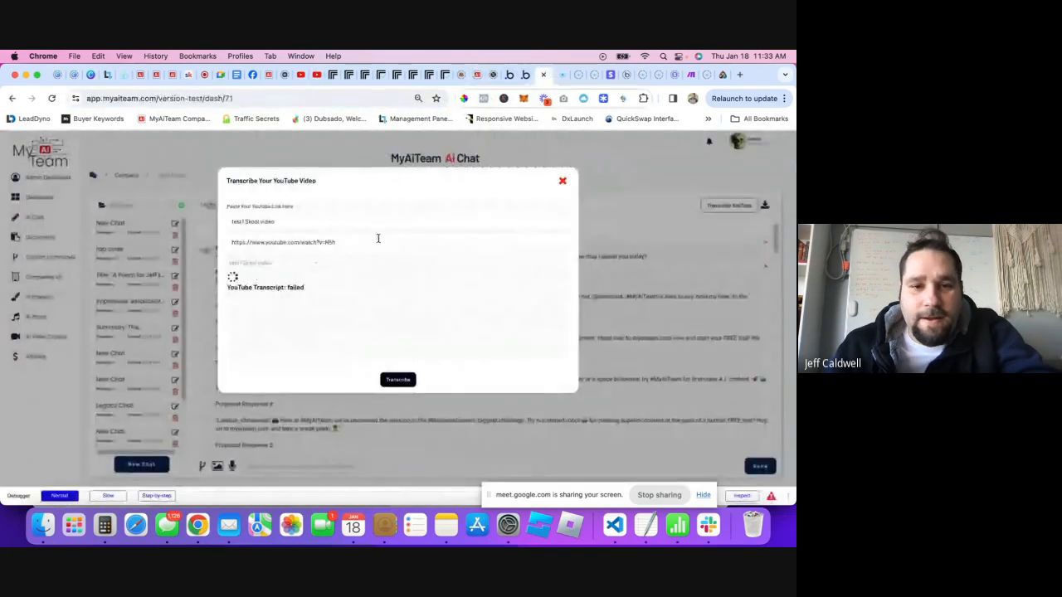
click(275, 242)
key(super+a)
text(https://www.youtube.com/watch?v=N5hartDBeNw)
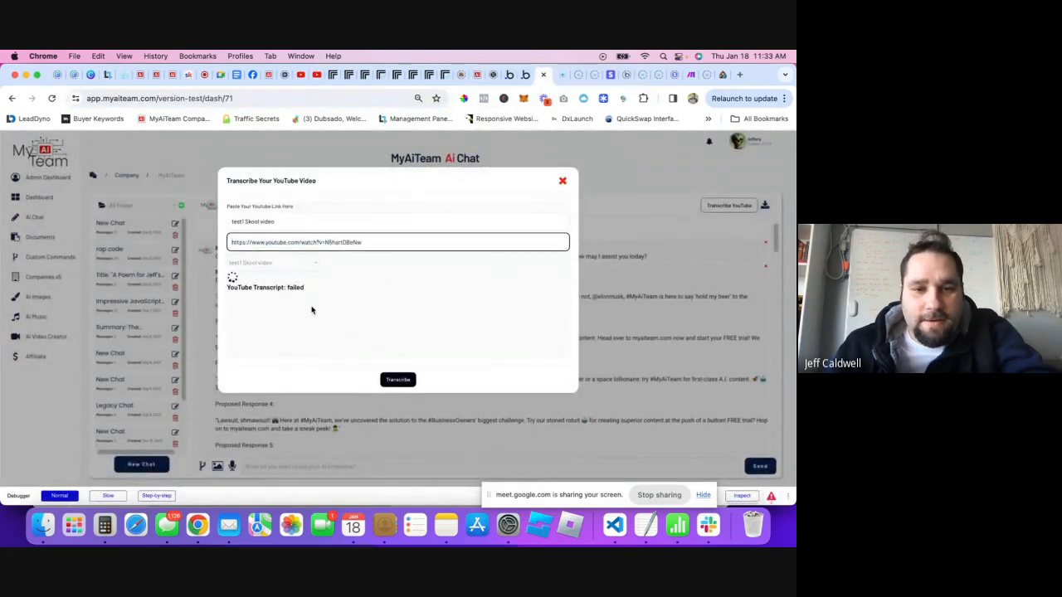
click(311, 310)
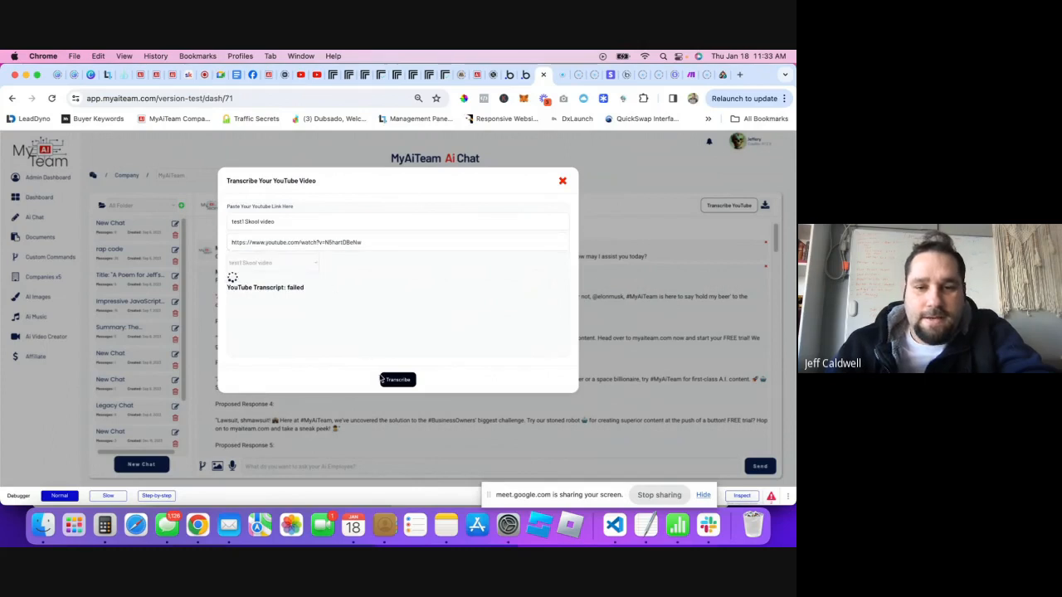
click(298, 262)
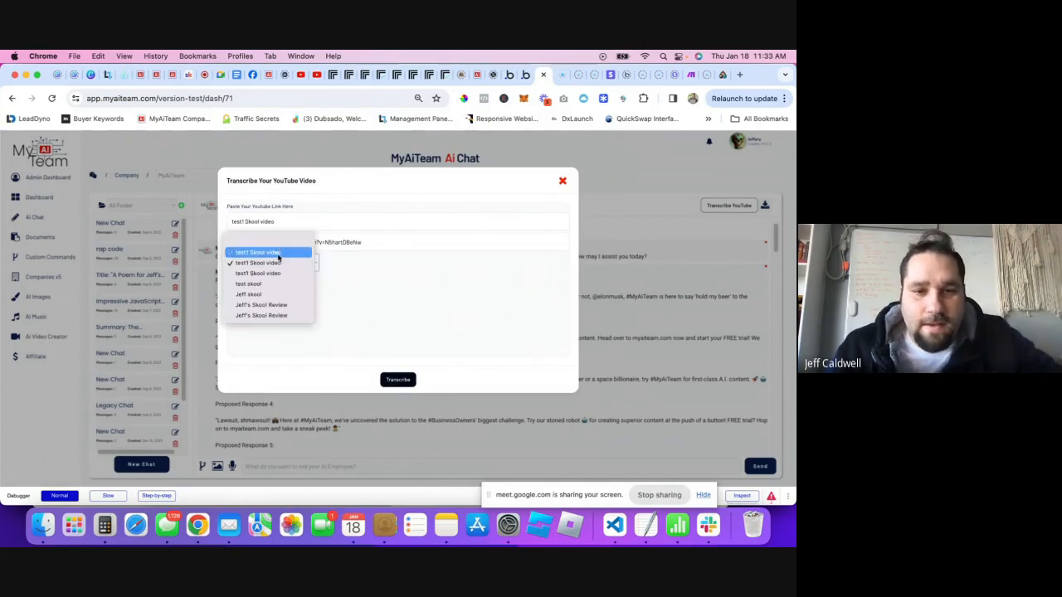
- Reselect 'test1 Skool video' in the title dropdown to run the transcription
click(278, 262)
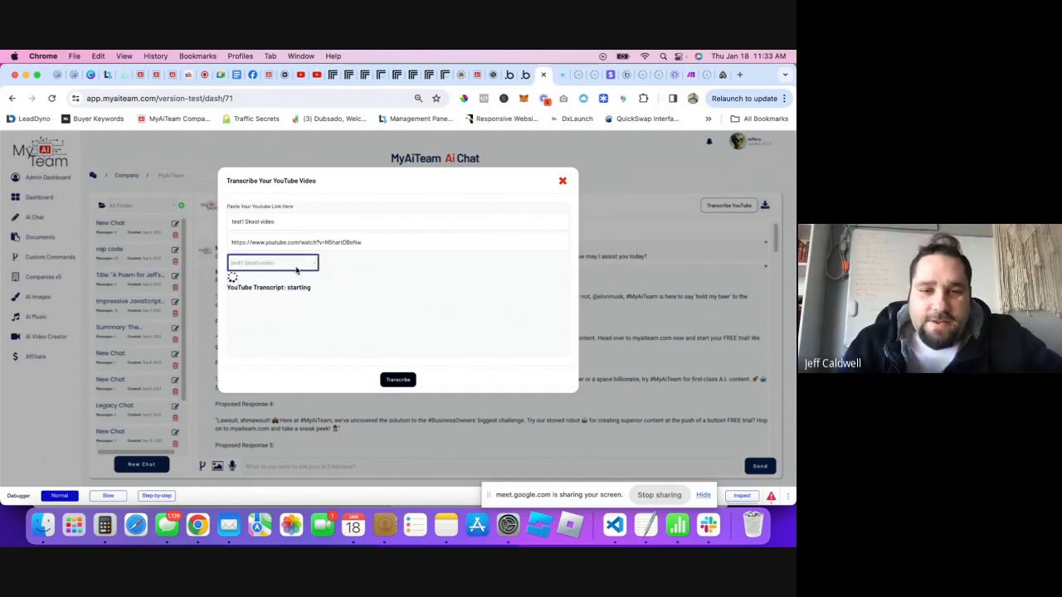
click(297, 265)
click(317, 289)
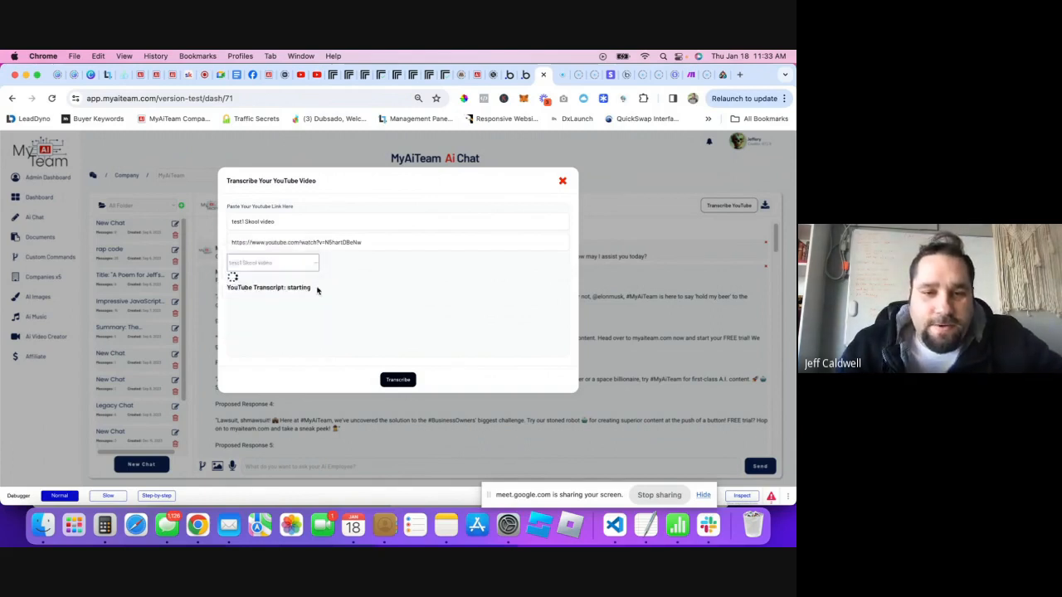
click(273, 262)
click(304, 267)
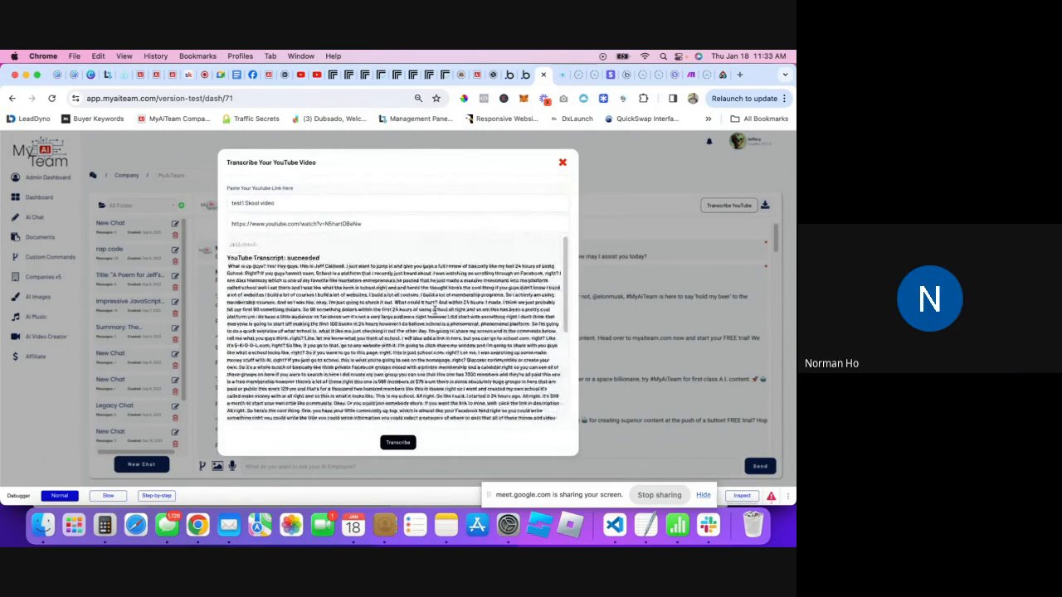
click(296, 248)
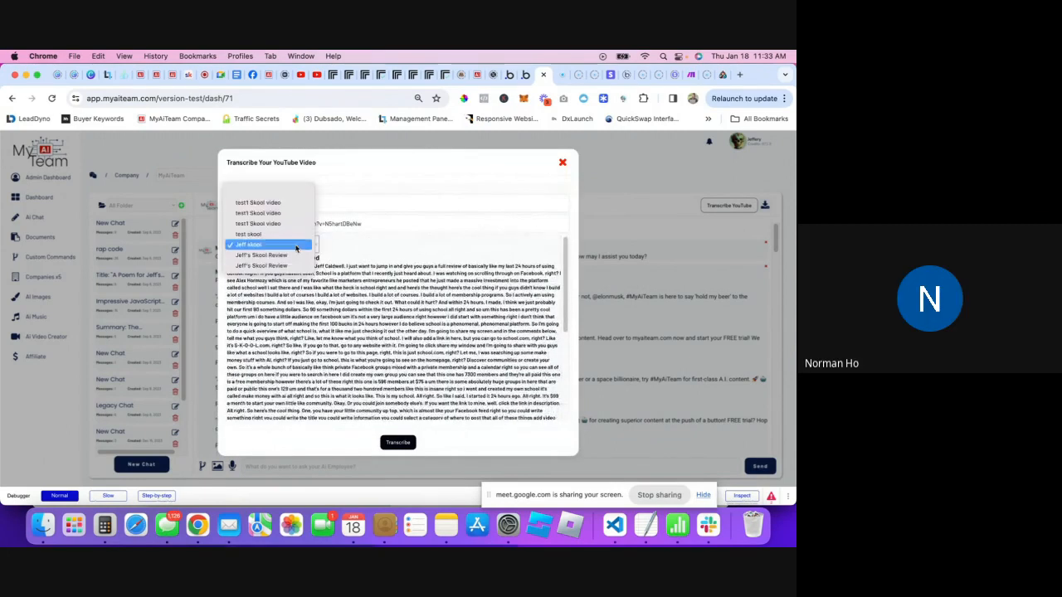
click(274, 203)
- Scroll through the returned transcript, select all its text, and close the dialog
scroll(301, 291, down, 5)
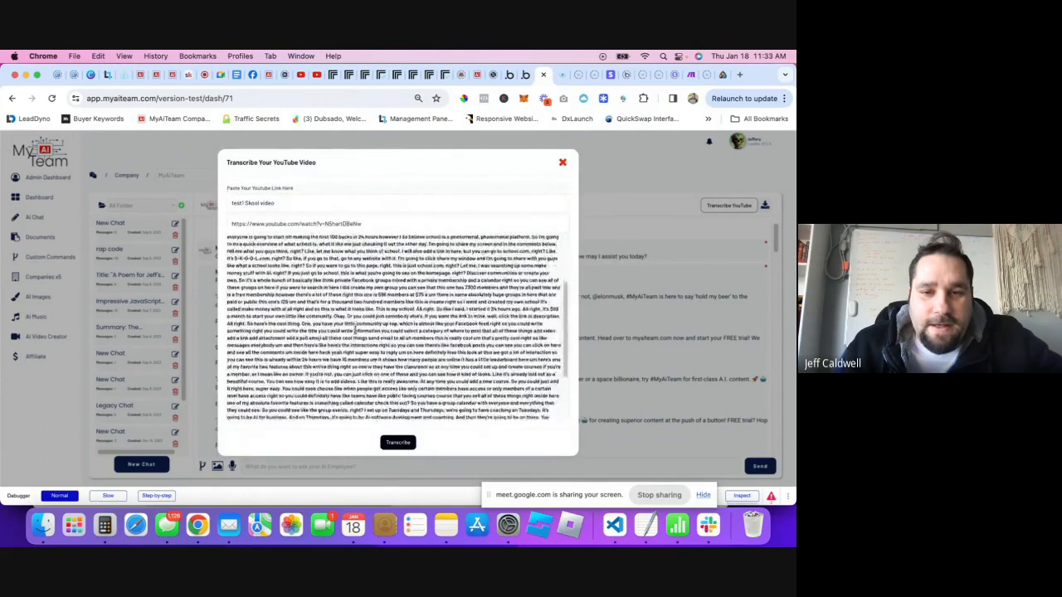
scroll(488, 332, up, 5)
scroll(498, 337, down, 8)
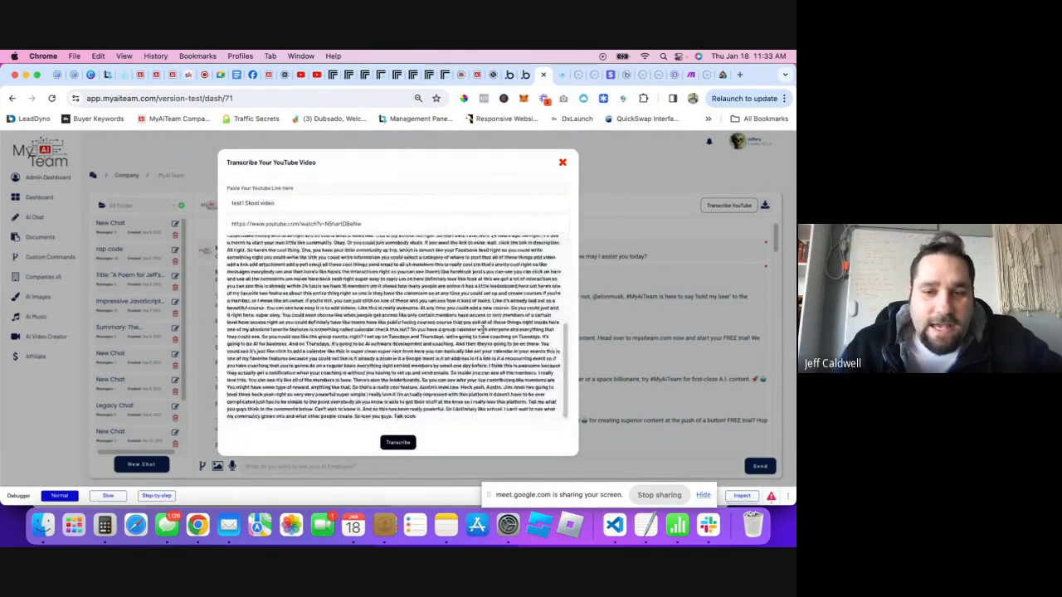
scroll(522, 306, up, 5)
scroll(523, 306, up, 5)
scroll(498, 324, down, 10)
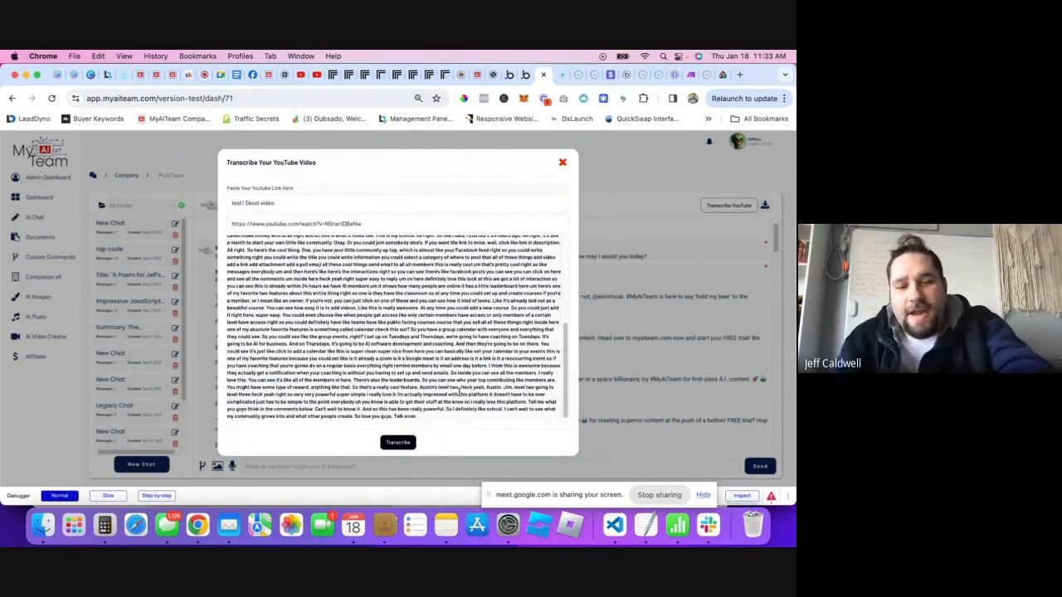
drag(431, 420, 229, 269)
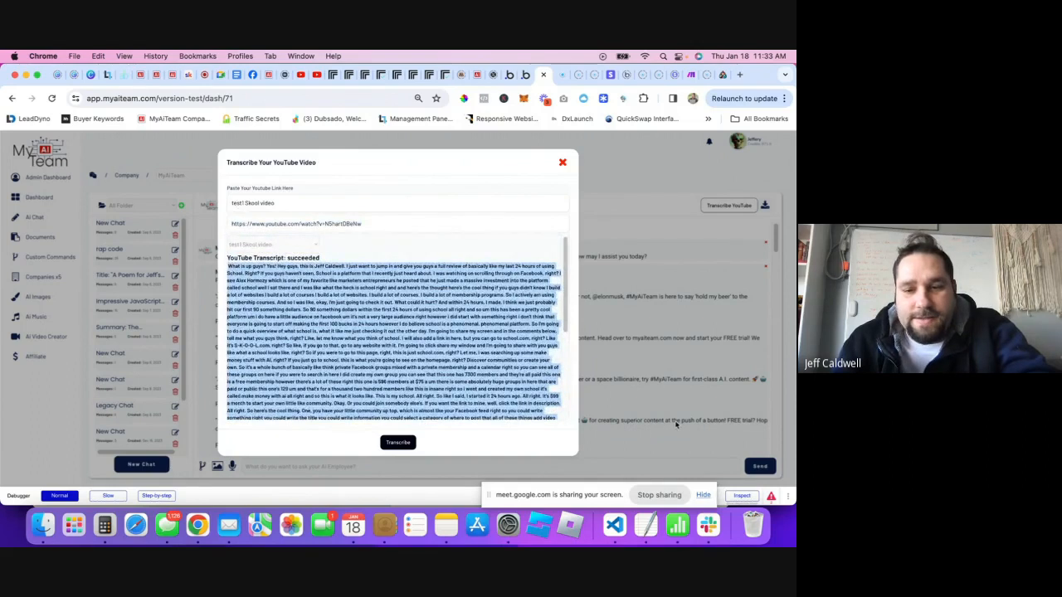
click(676, 425)
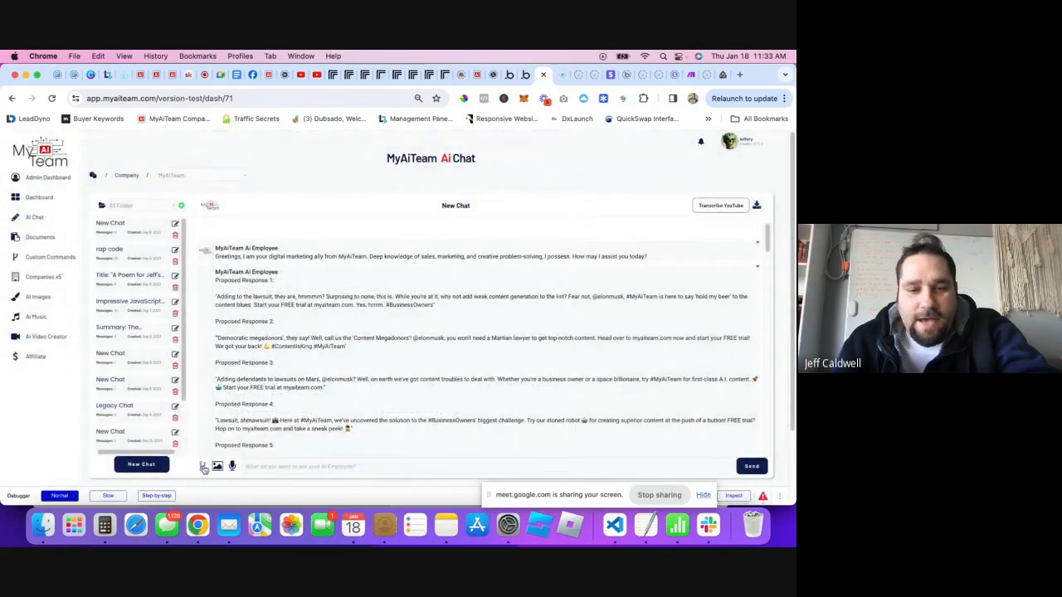
- Choose the TechTimes News Writer custom command and paste the YouTube transcript as its article
click(202, 467)
click(397, 222)
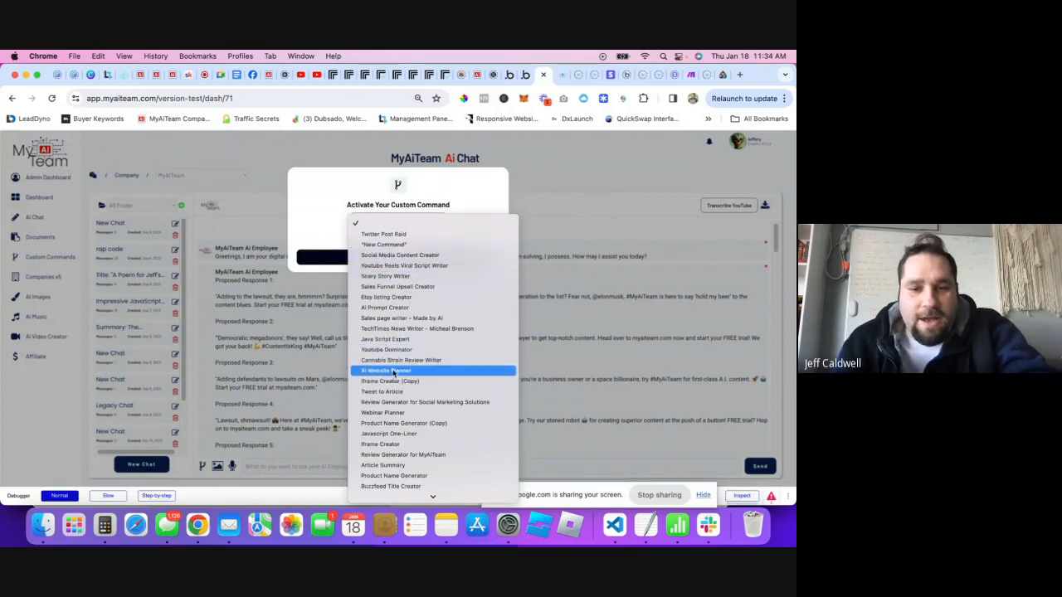
scroll(390, 266, down, 1)
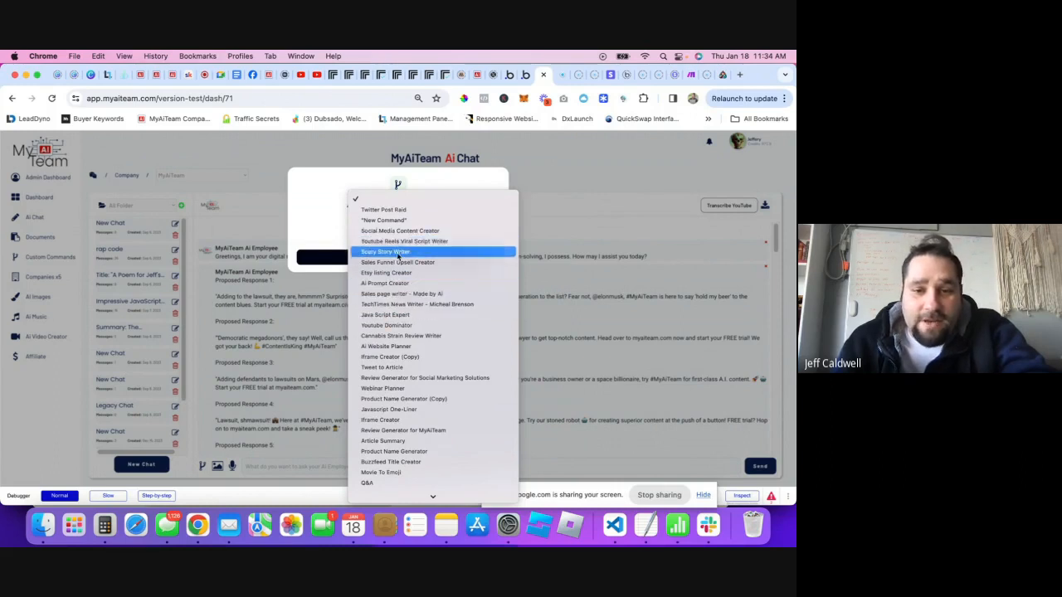
click(410, 304)
click(362, 254)
key(super+v)
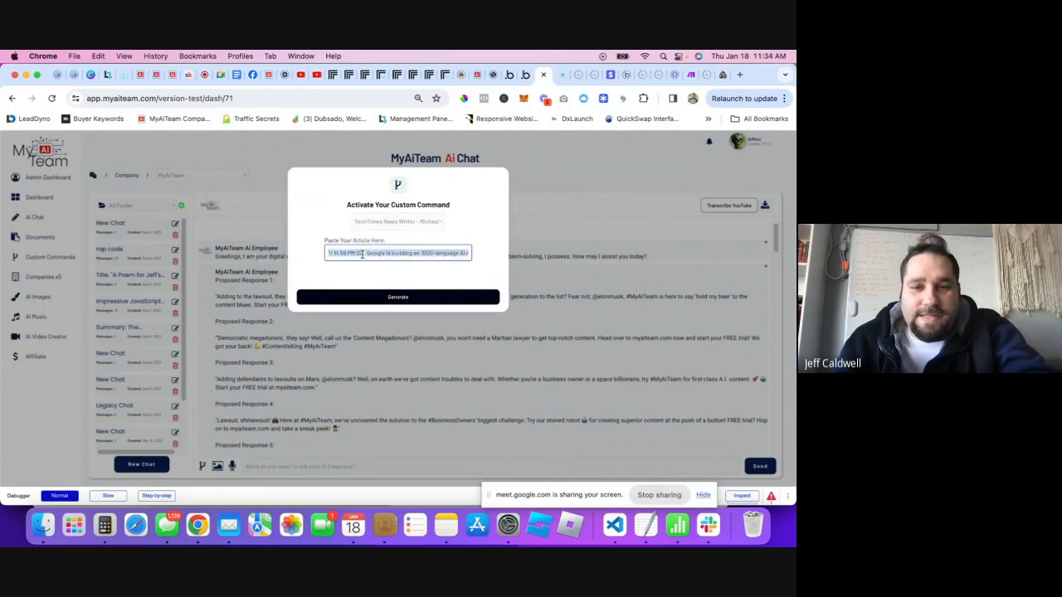
key(super+v)
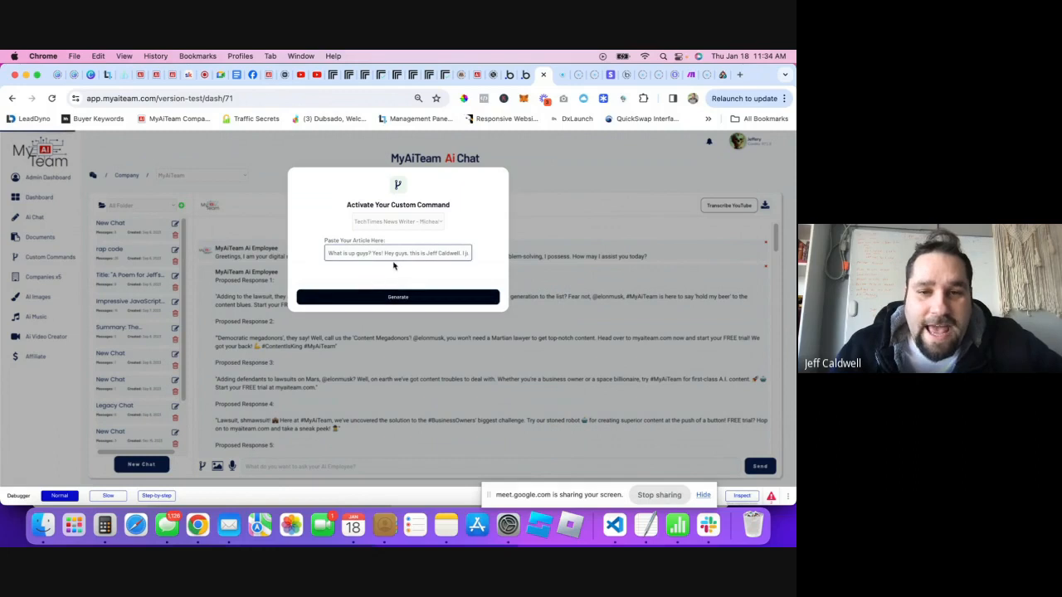
- Change options in the command chooser, then close the custom command dialog
click(431, 224)
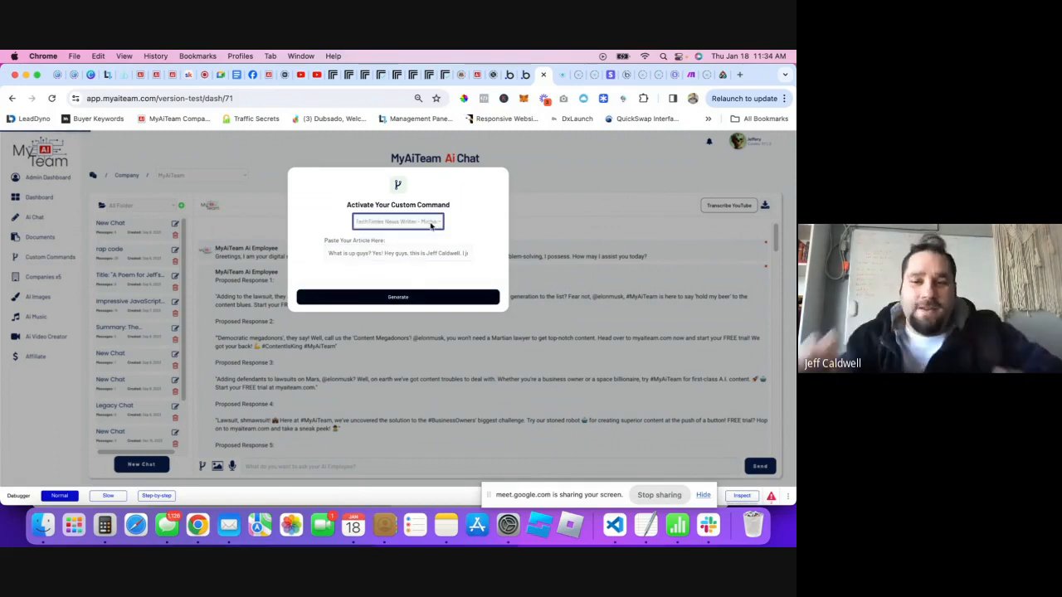
click(420, 209)
click(430, 227)
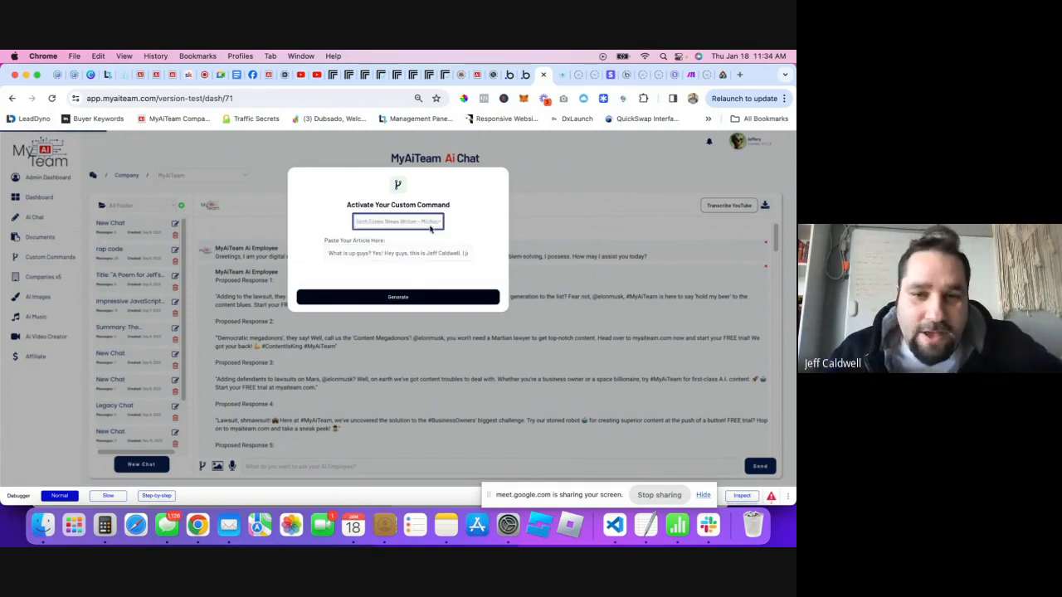
click(374, 239)
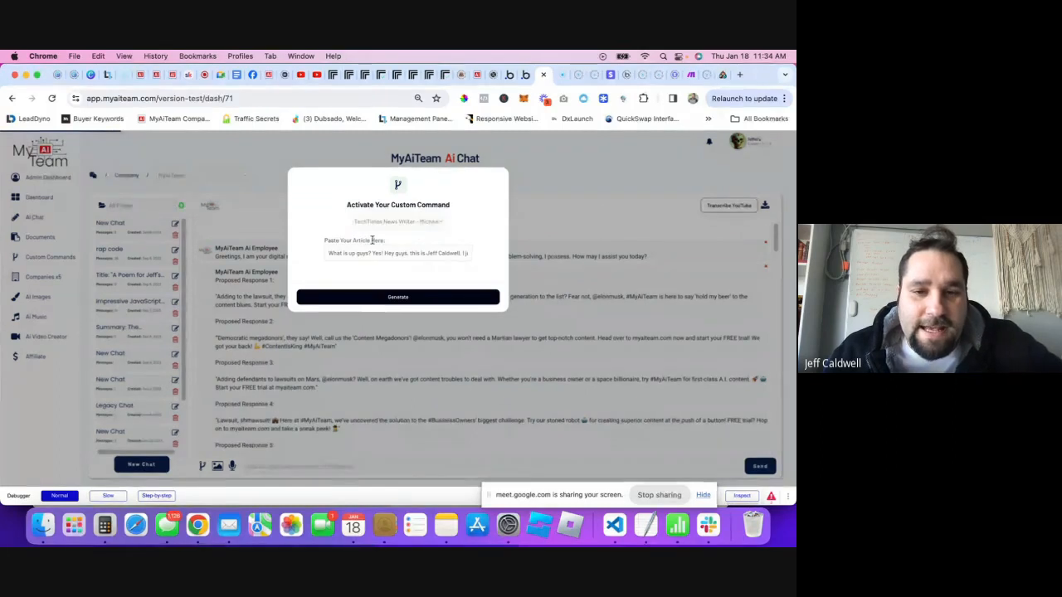
click(396, 224)
click(390, 237)
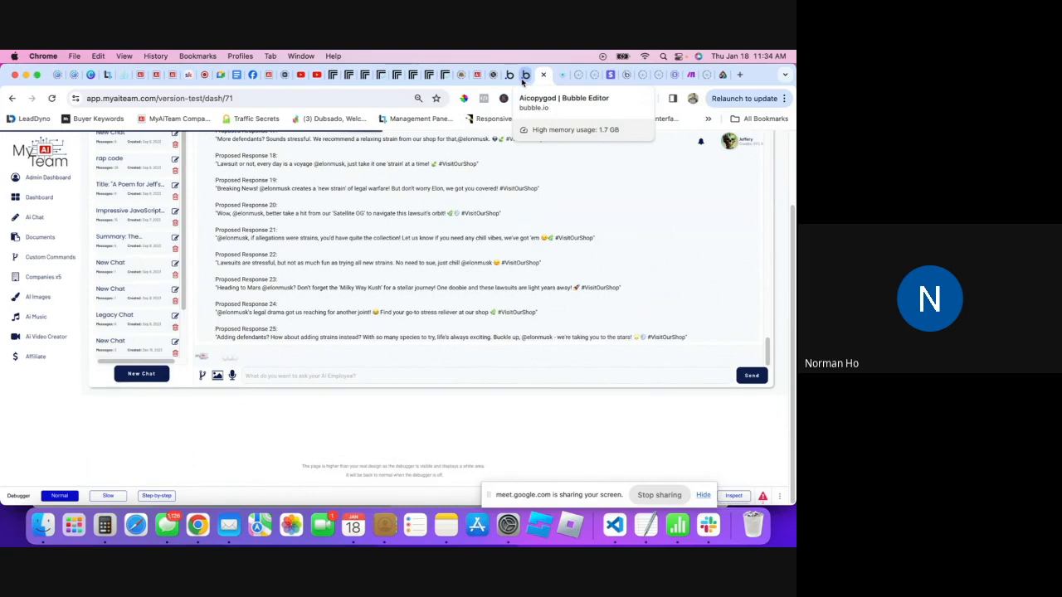
- In the Bubble backend workflows, open the action that updates YouTube transcriptions
click(522, 80)
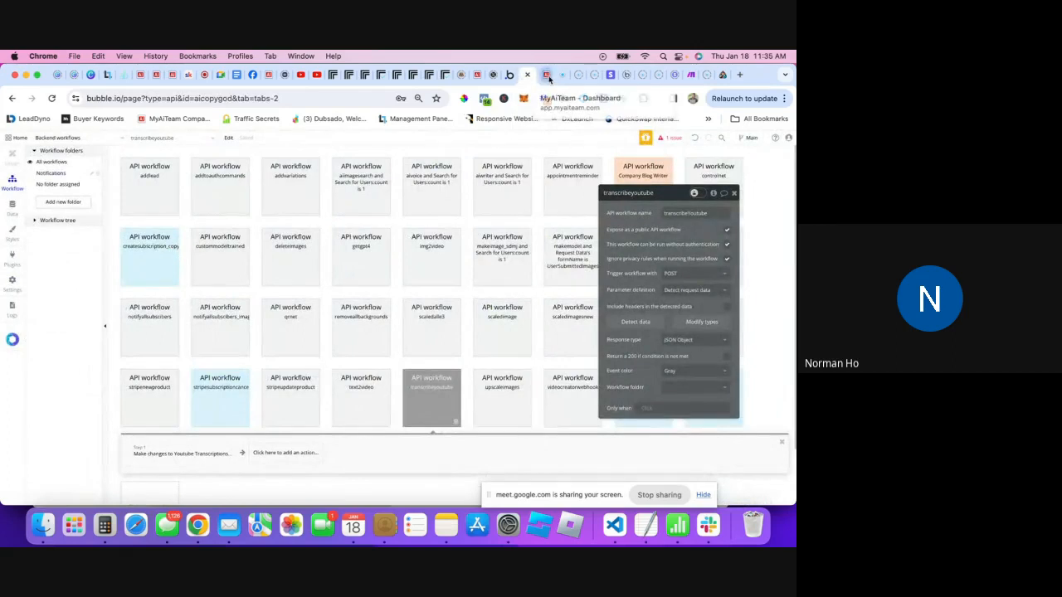
click(545, 77)
scroll(726, 348, up, 10)
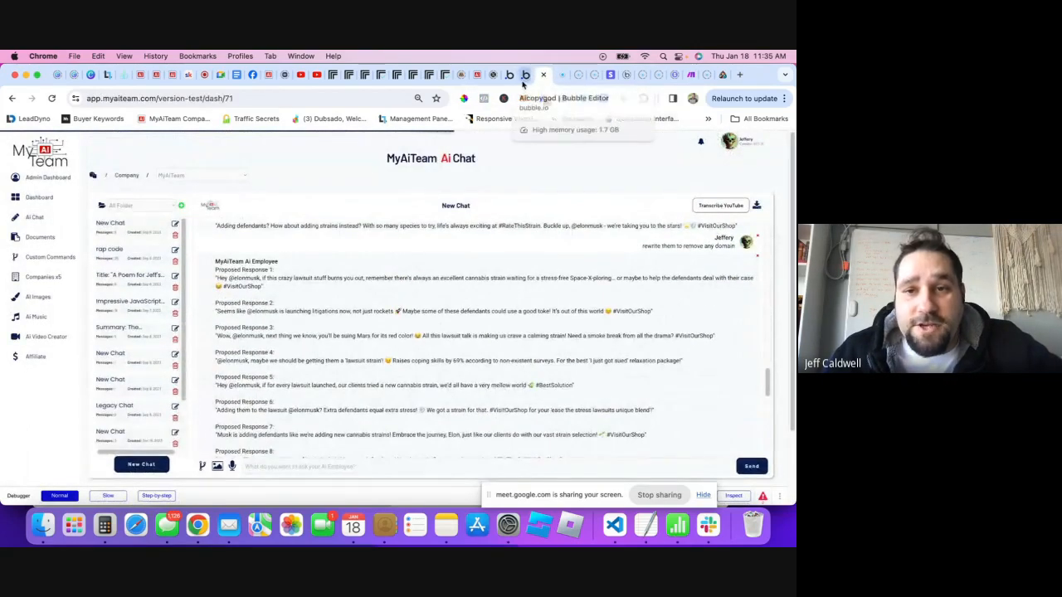
click(525, 74)
click(179, 456)
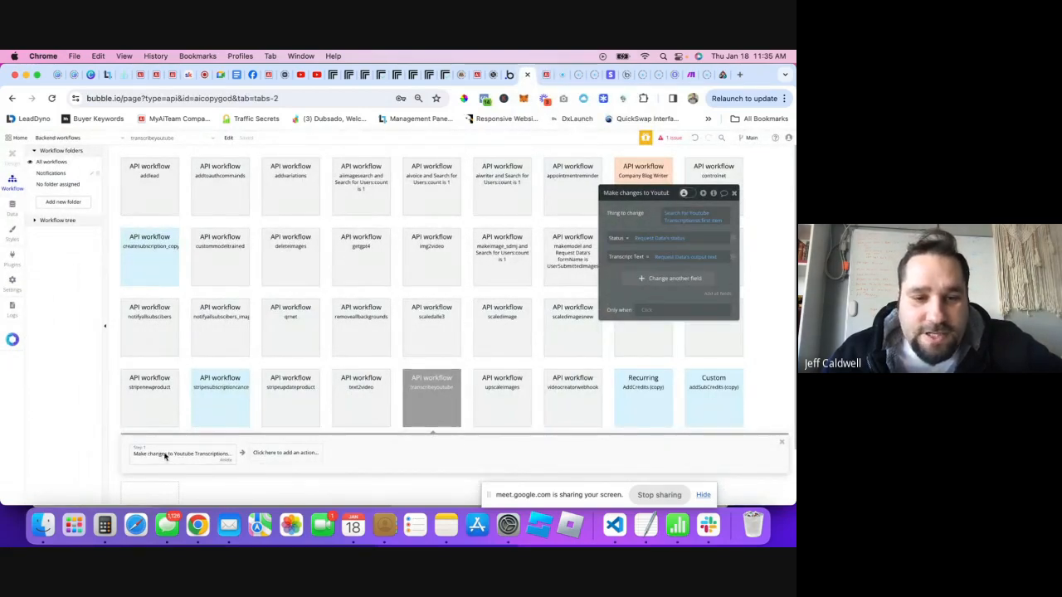
- Create a new text field named timeStamps on Youtube Transcriptions
click(634, 280)
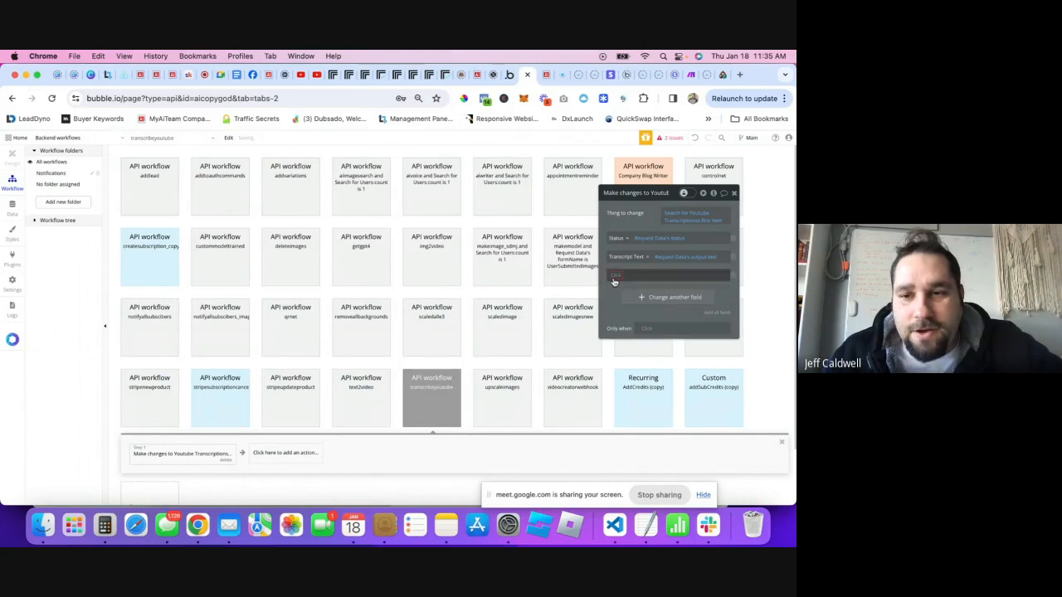
click(614, 280)
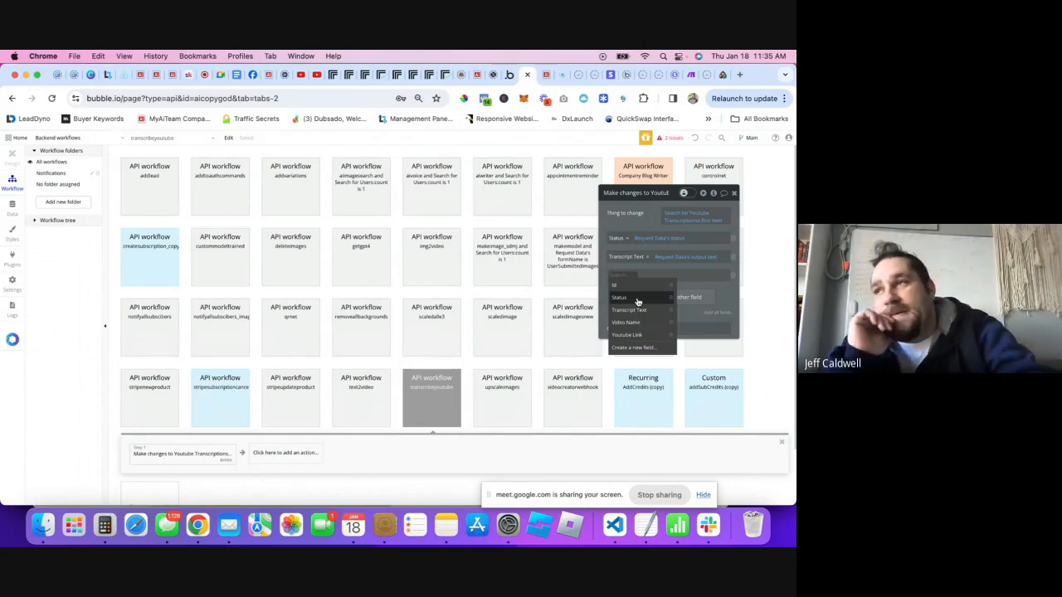
text(trim)
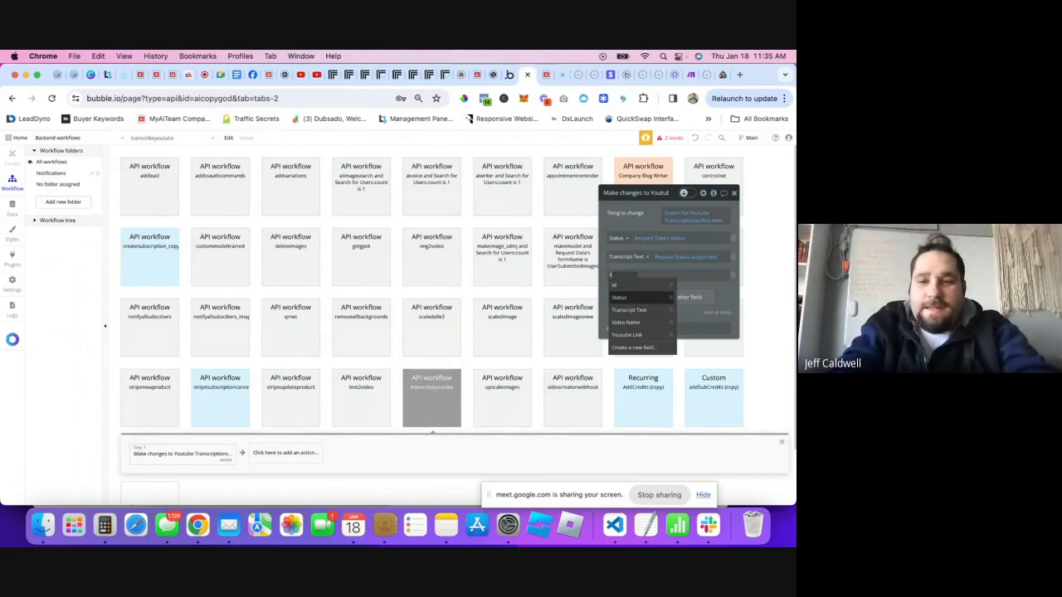
key(BackSpace)
key(BackSpace)
key(BackSpace)
key(BackSpace)
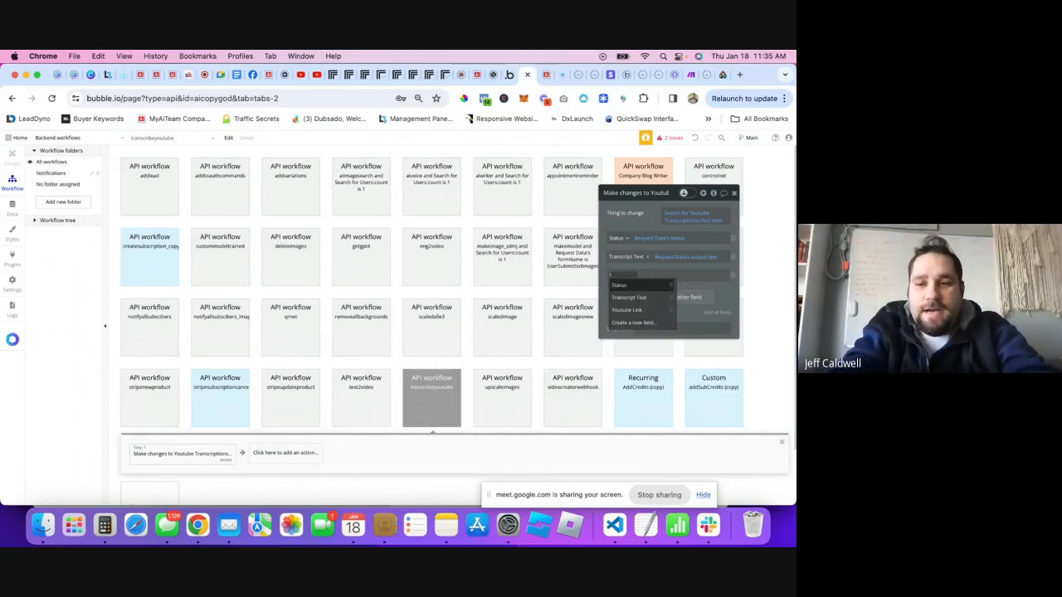
text(trim)
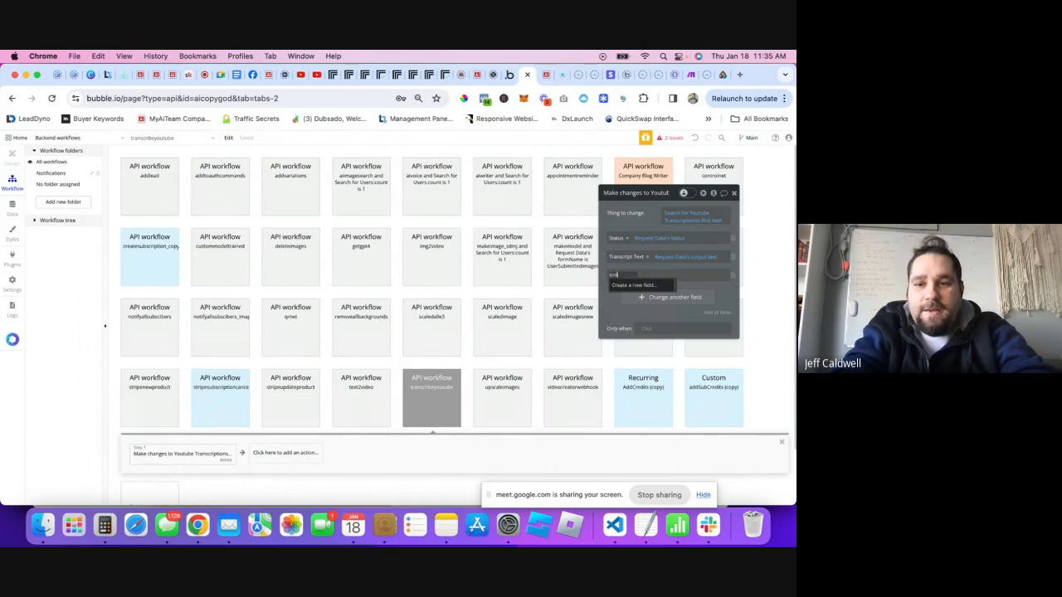
text(me)
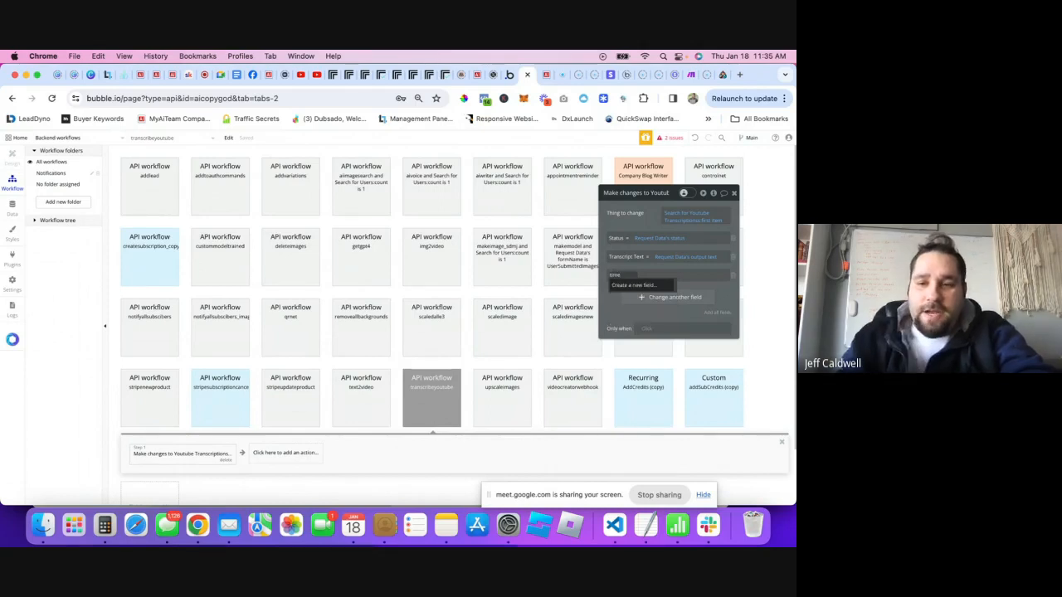
click(637, 285)
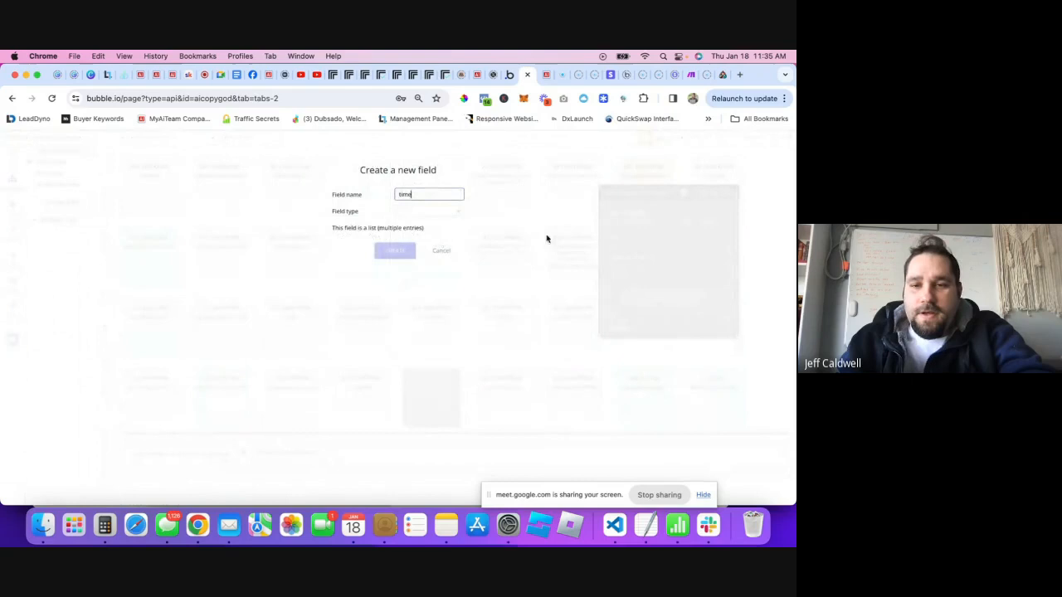
double_click(428, 191)
text(t)
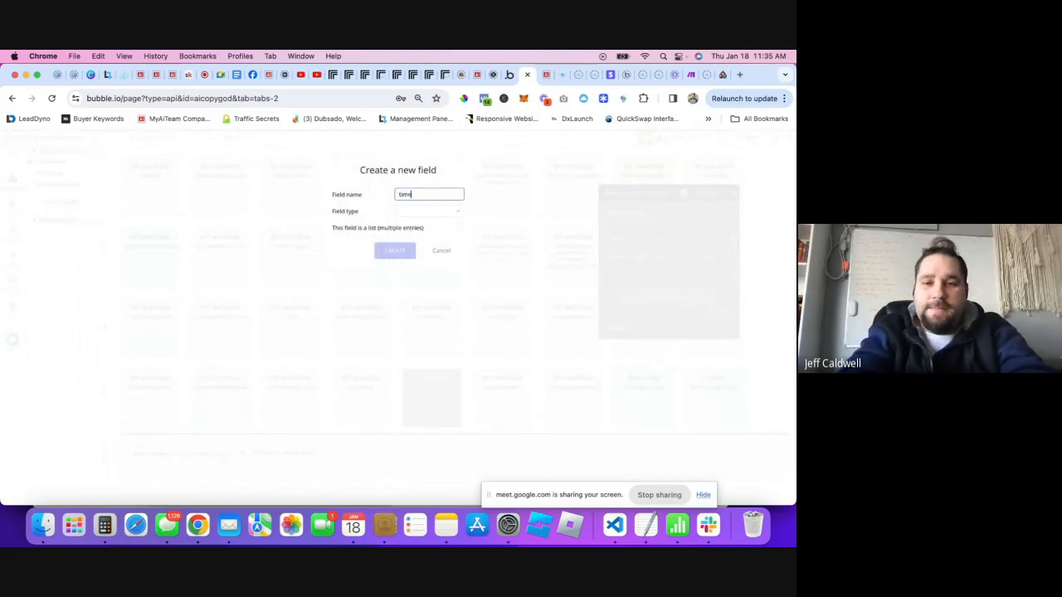
text(ime)
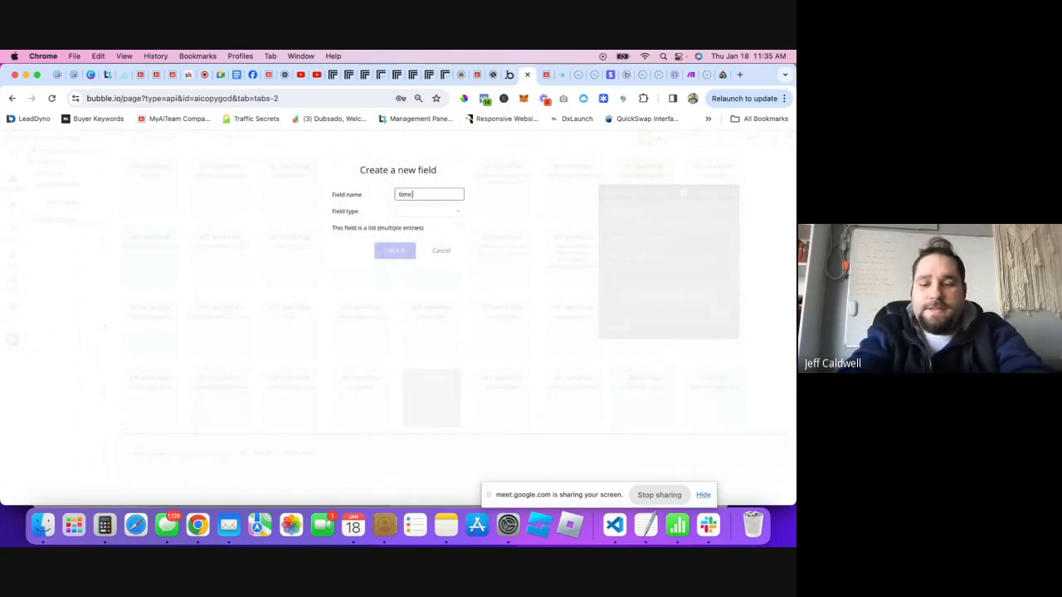
text(St)
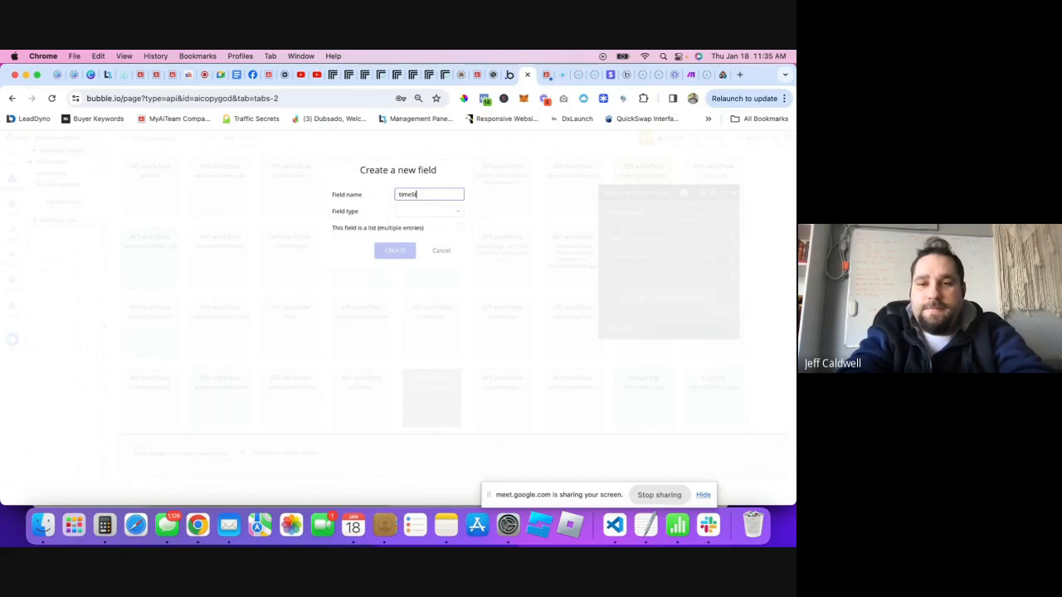
text(amps)
click(416, 211)
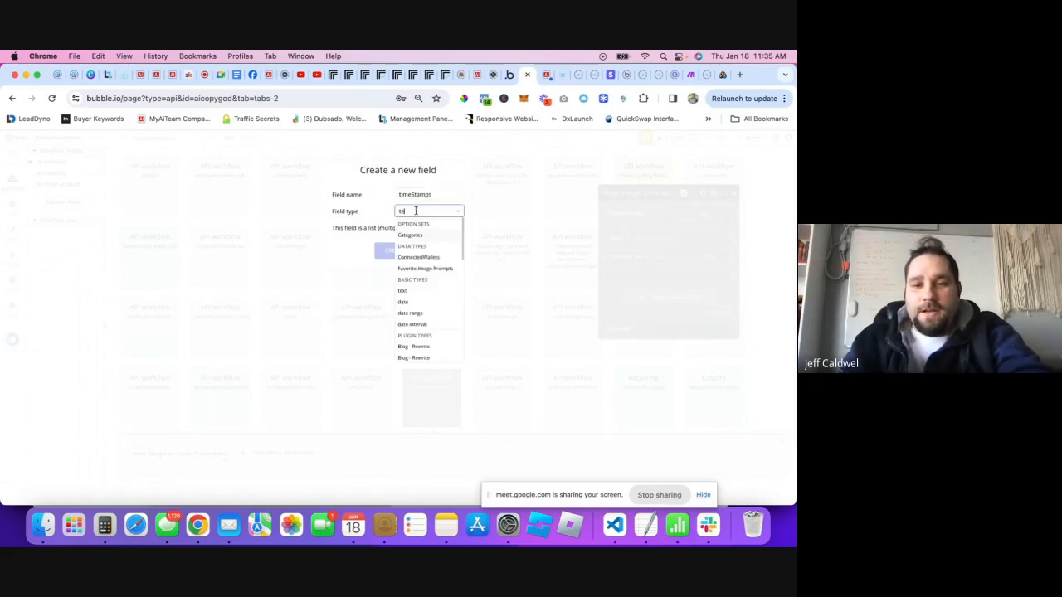
text(te)
click(403, 290)
click(386, 251)
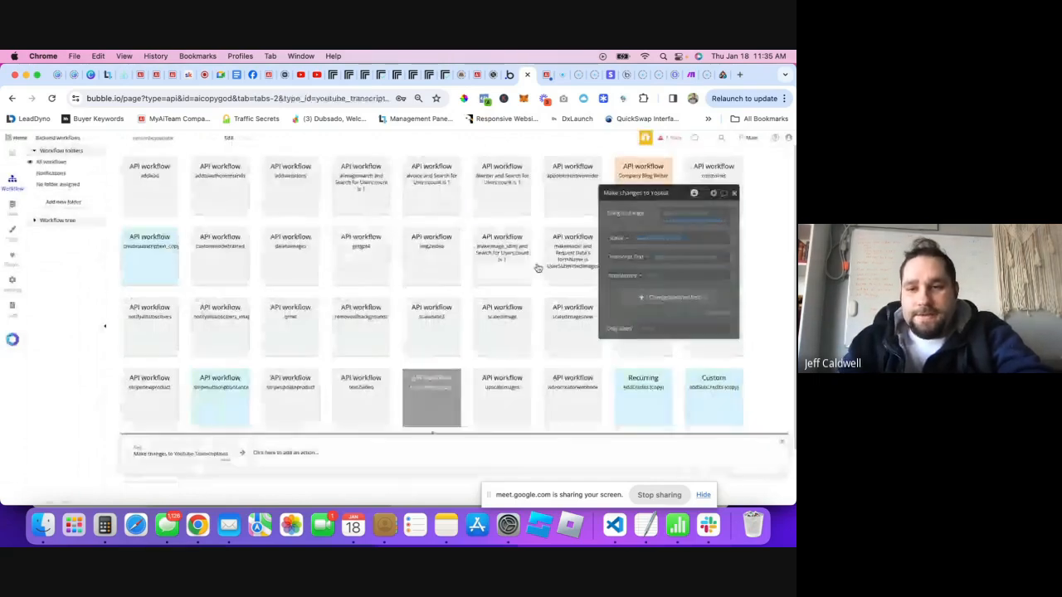
- Set timeStamps to Request Data's output chunks
click(660, 275)
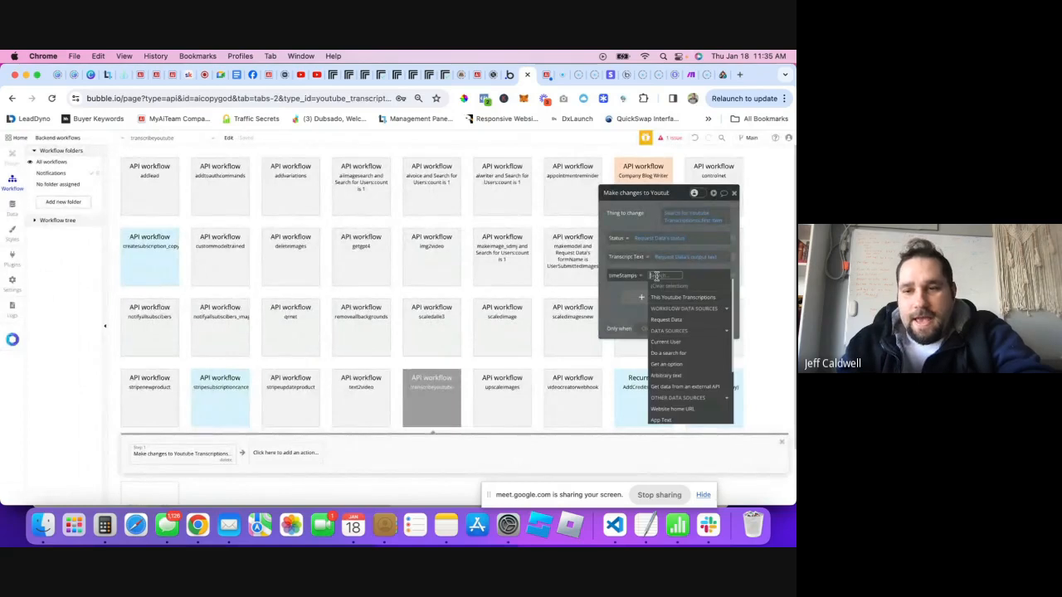
click(670, 320)
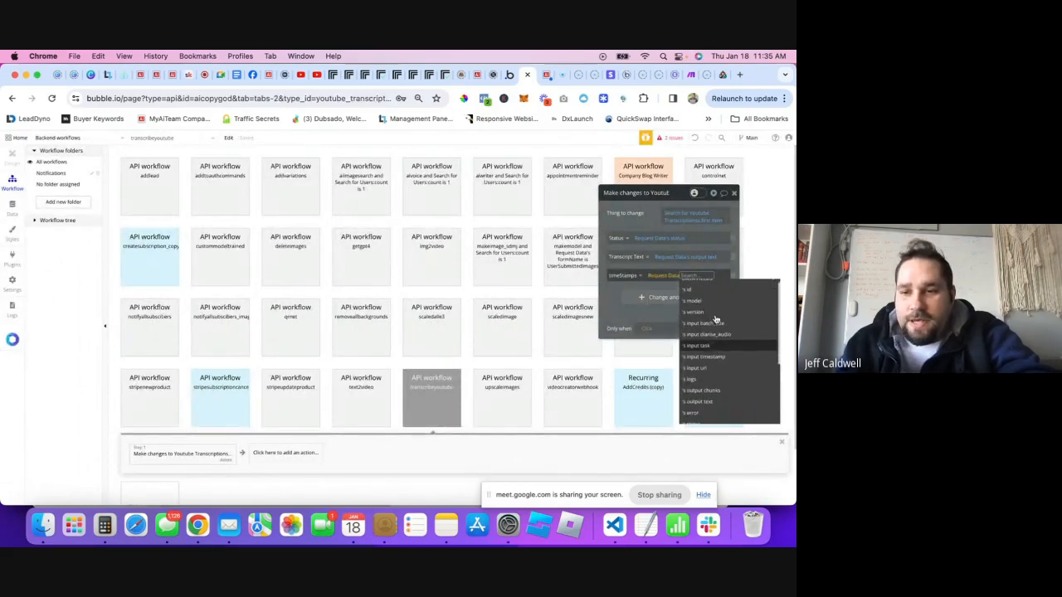
scroll(710, 329, down, 1)
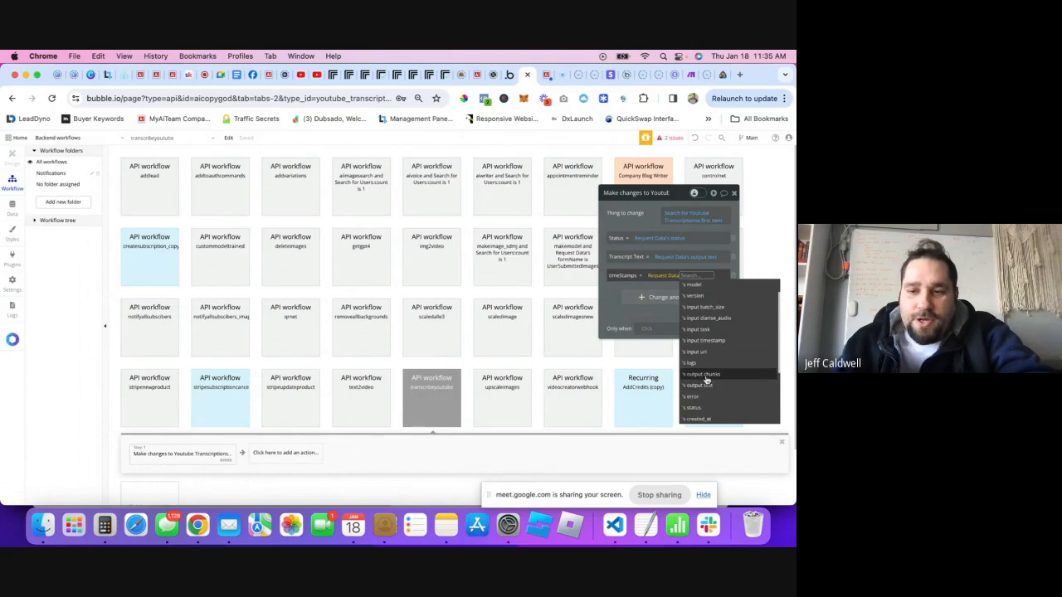
click(699, 375)
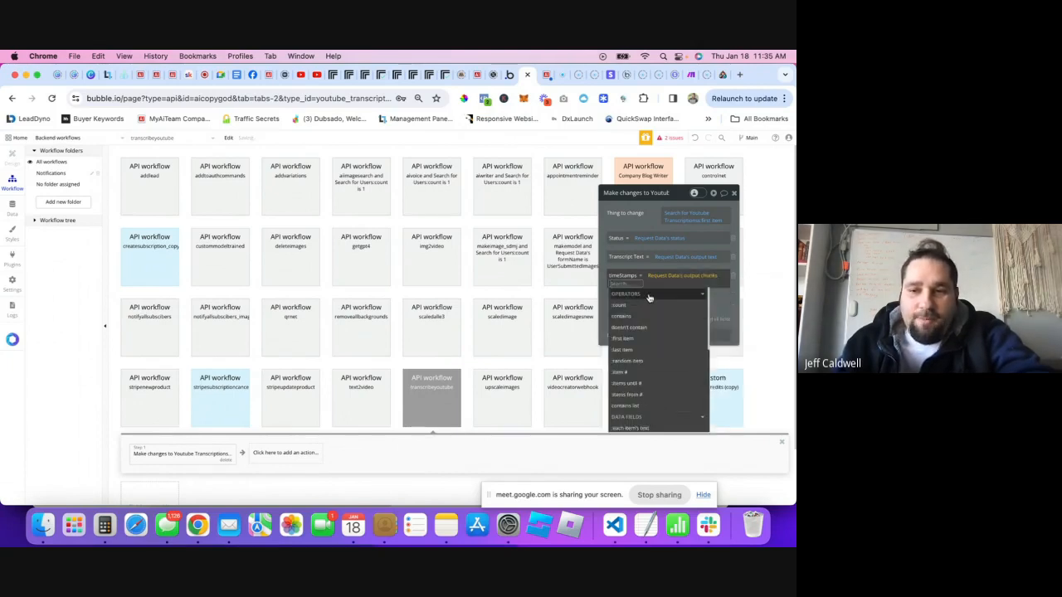
- Take each chunk's text for timeStamps, then remove the timeStamps row from the Make changes action
scroll(647, 336, down, 2)
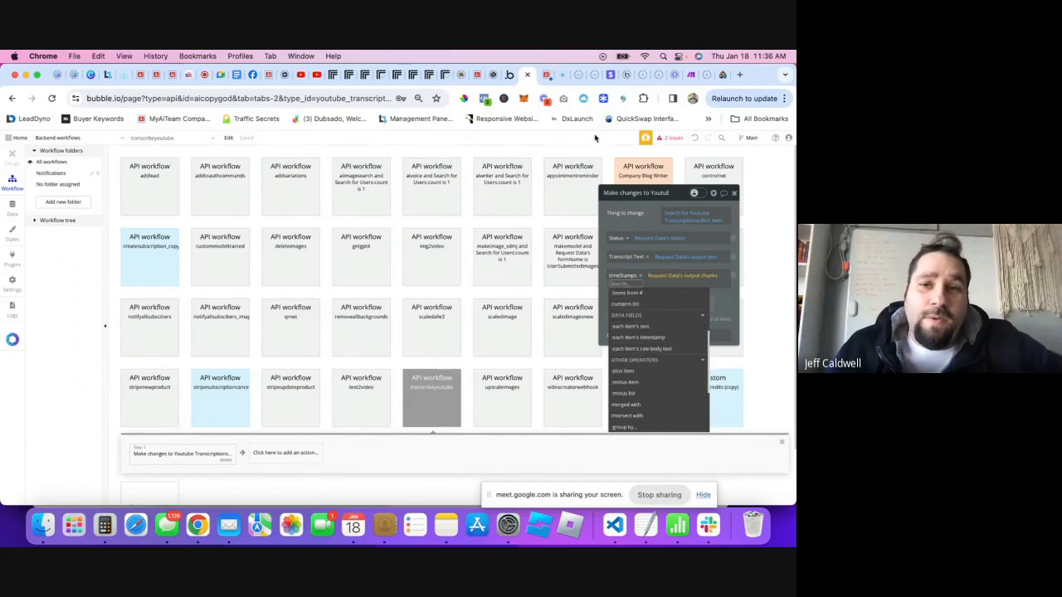
click(548, 75)
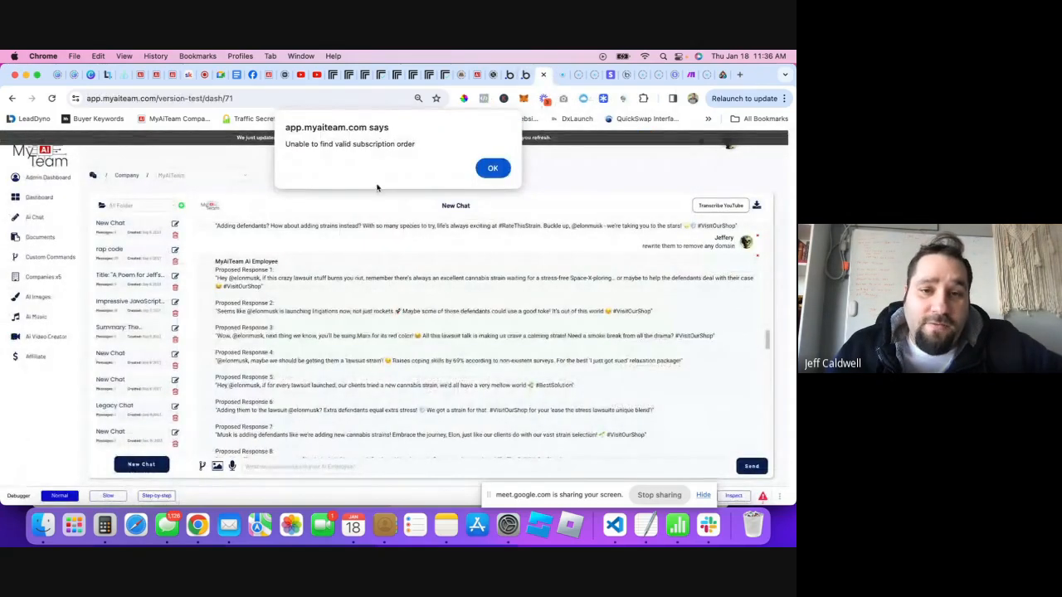
click(493, 168)
click(511, 74)
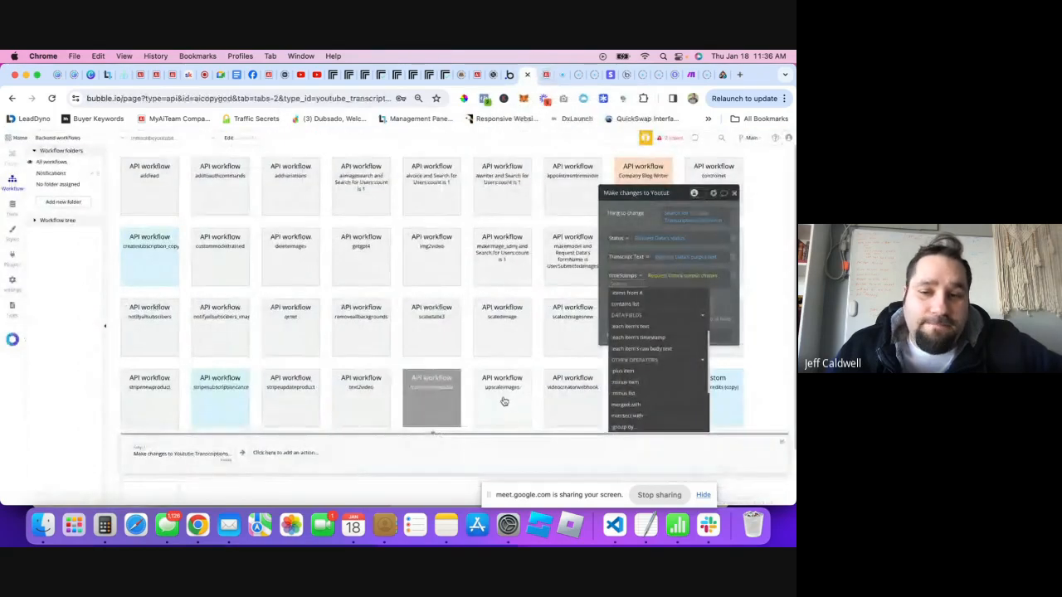
scroll(663, 315, down, 1)
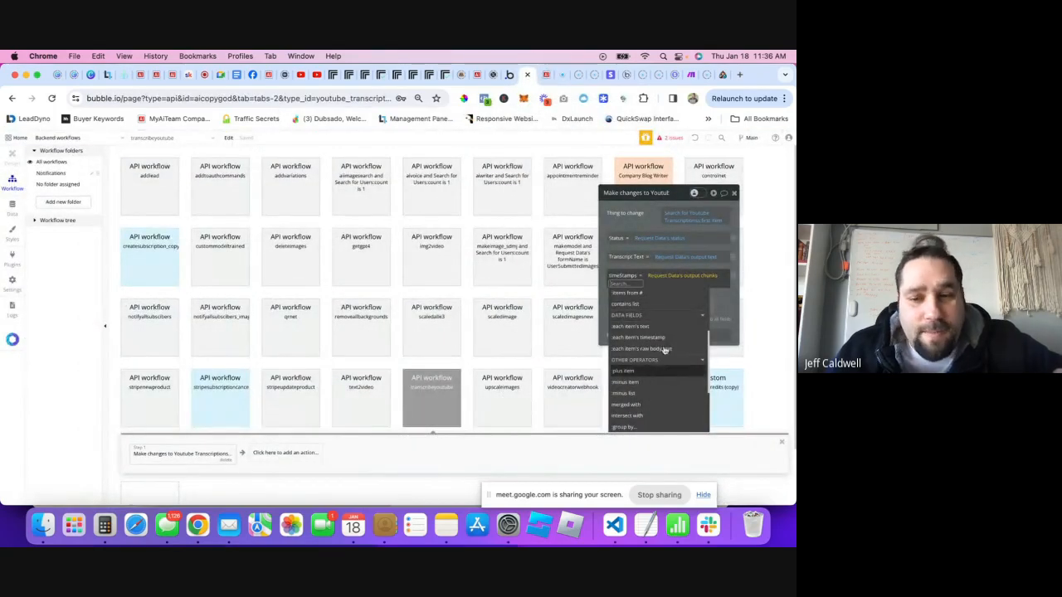
scroll(660, 347, up, 1)
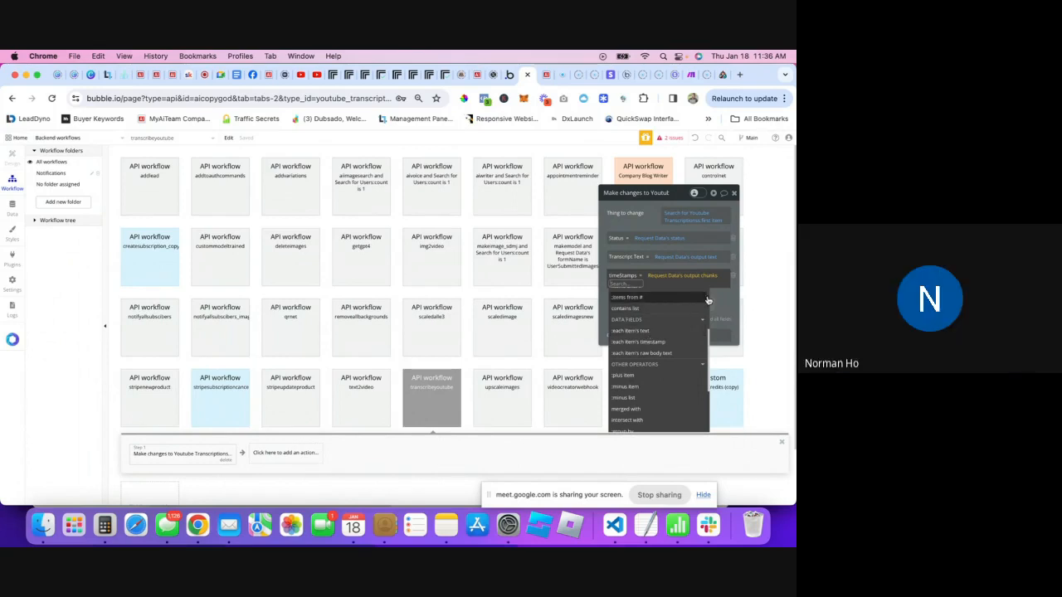
click(646, 332)
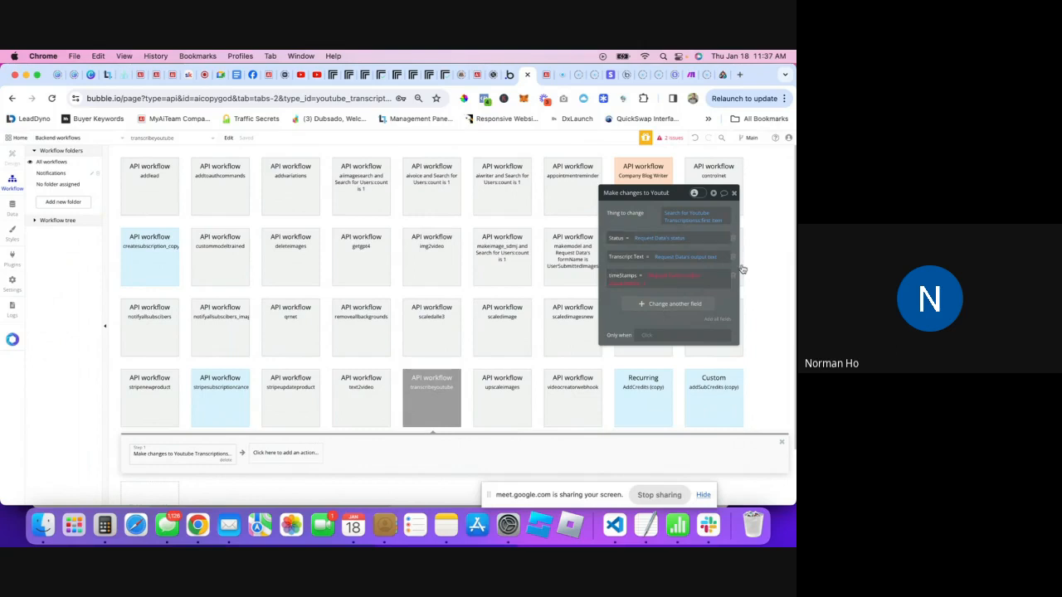
click(734, 278)
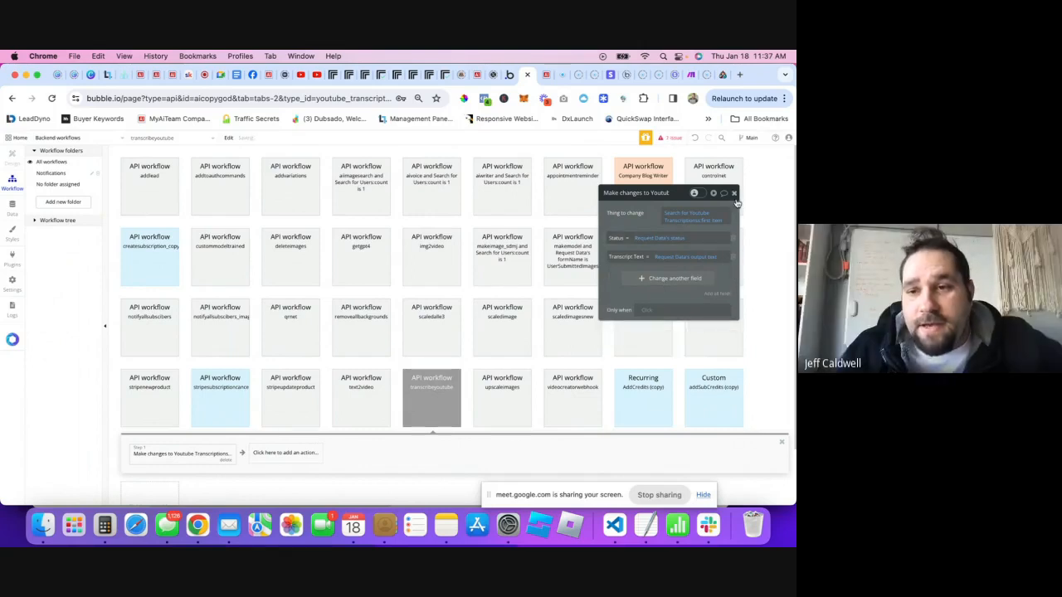
click(545, 73)
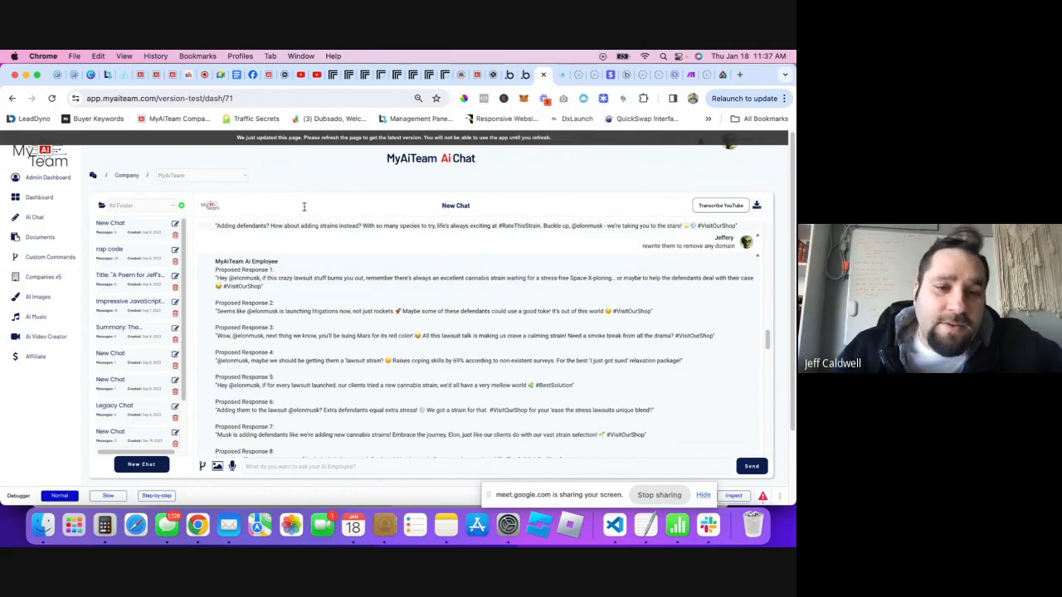
- Reload the Ai Chat page, then open and close the Transcribe YouTube dialog
key(super+r)
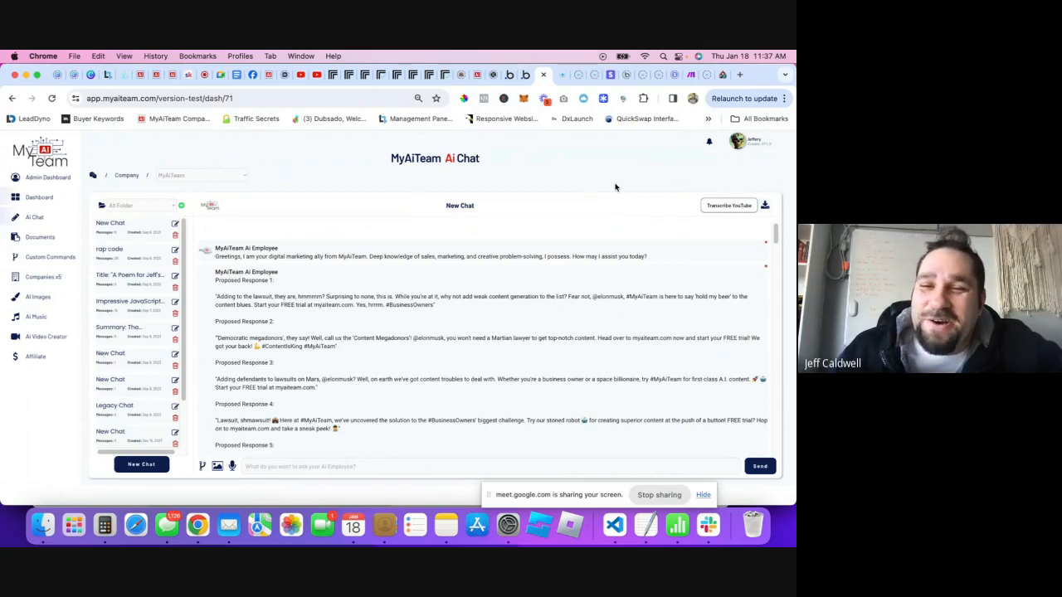
click(718, 209)
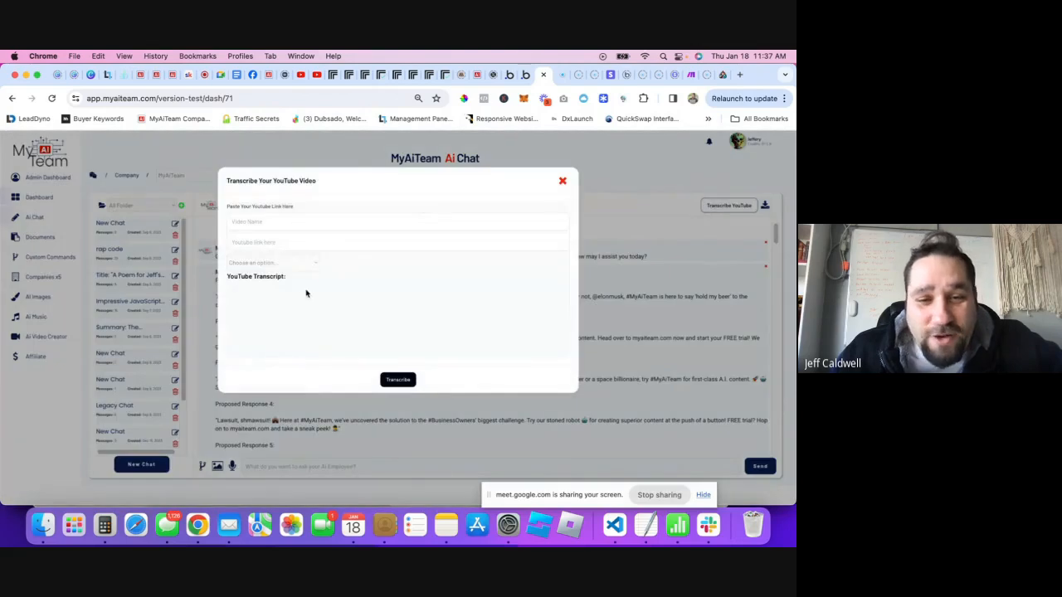
click(259, 240)
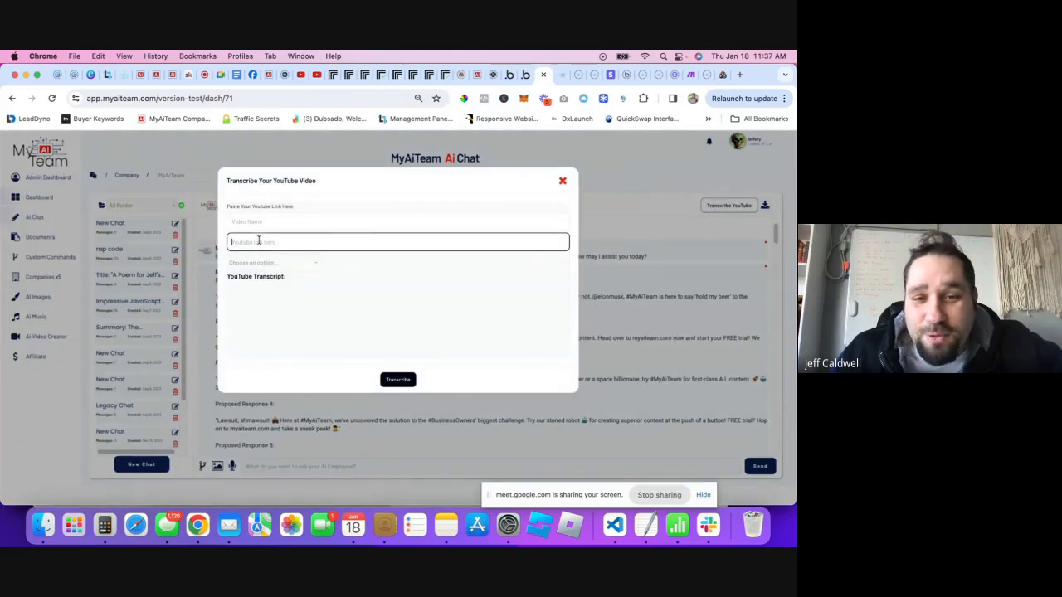
click(316, 291)
click(672, 189)
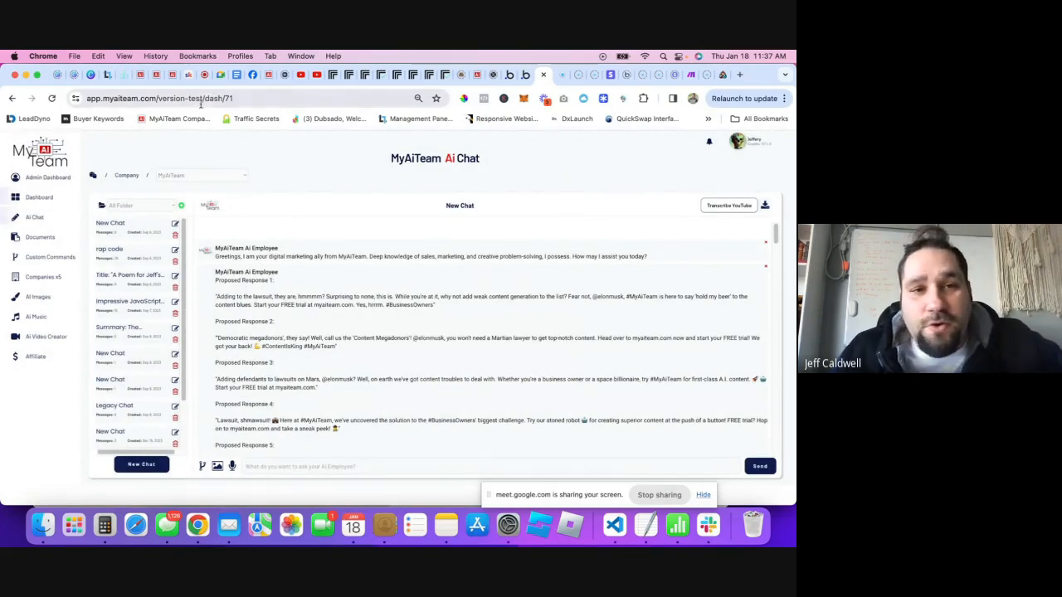
- Go to the Skool Classroom, peek into Create Your Own Ai Software, and return to the course grid
click(188, 83)
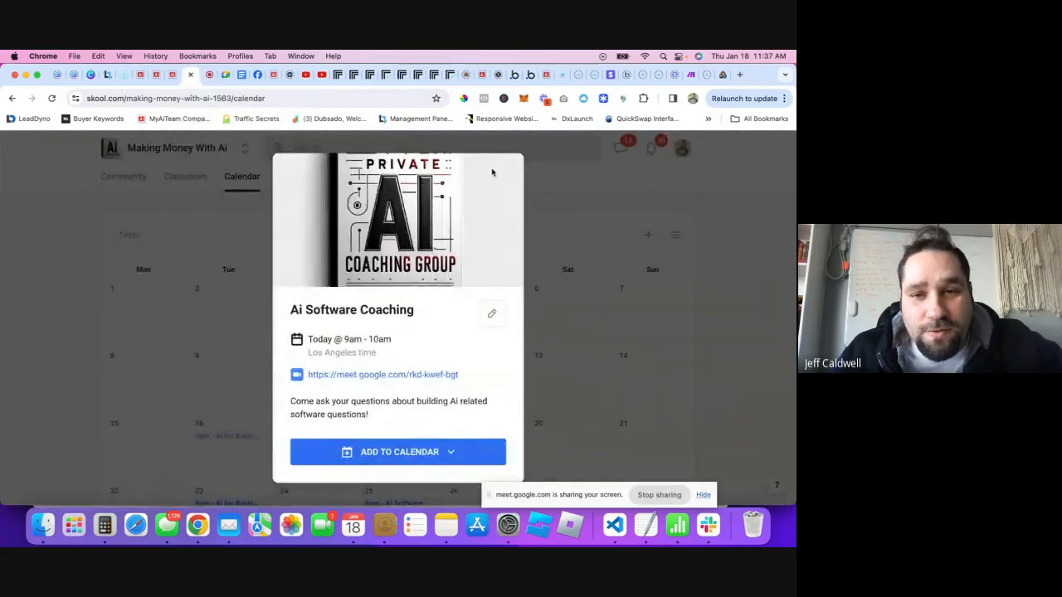
click(491, 171)
scroll(486, 334, down, 3)
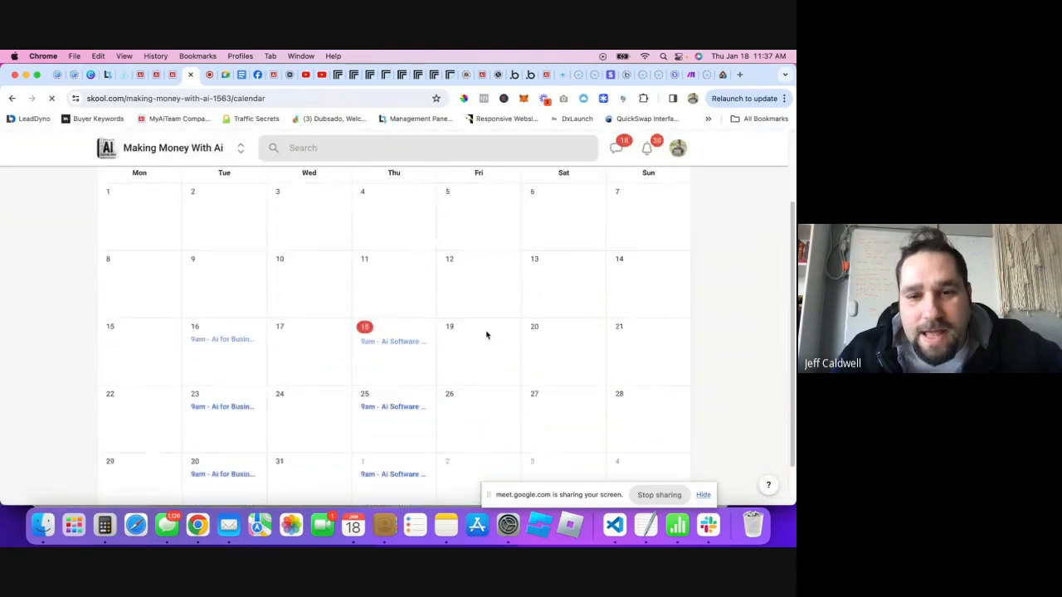
scroll(334, 293, up, 3)
click(173, 184)
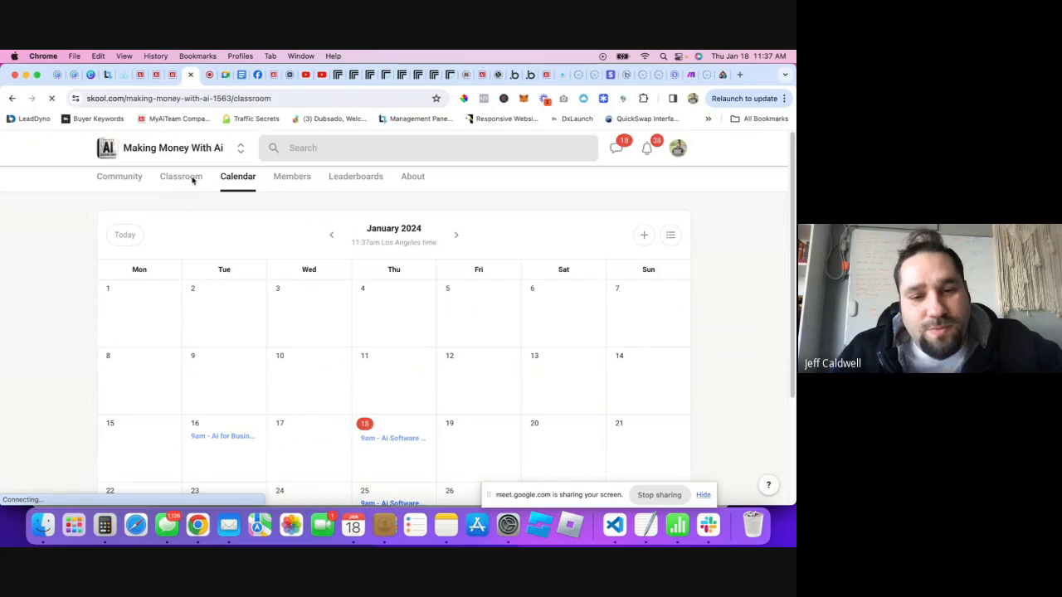
scroll(595, 316, down, 3)
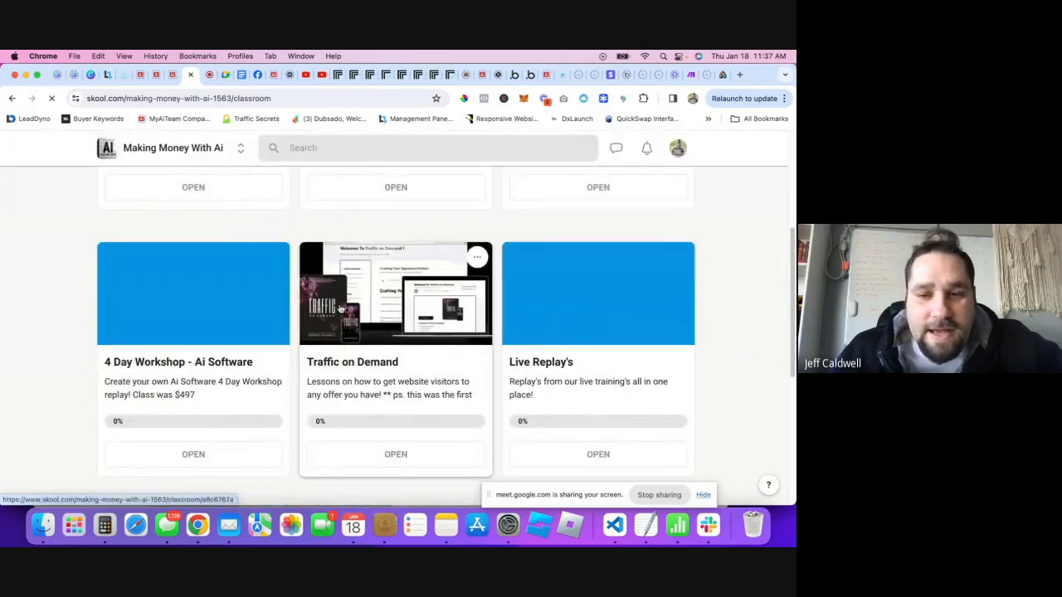
click(583, 322)
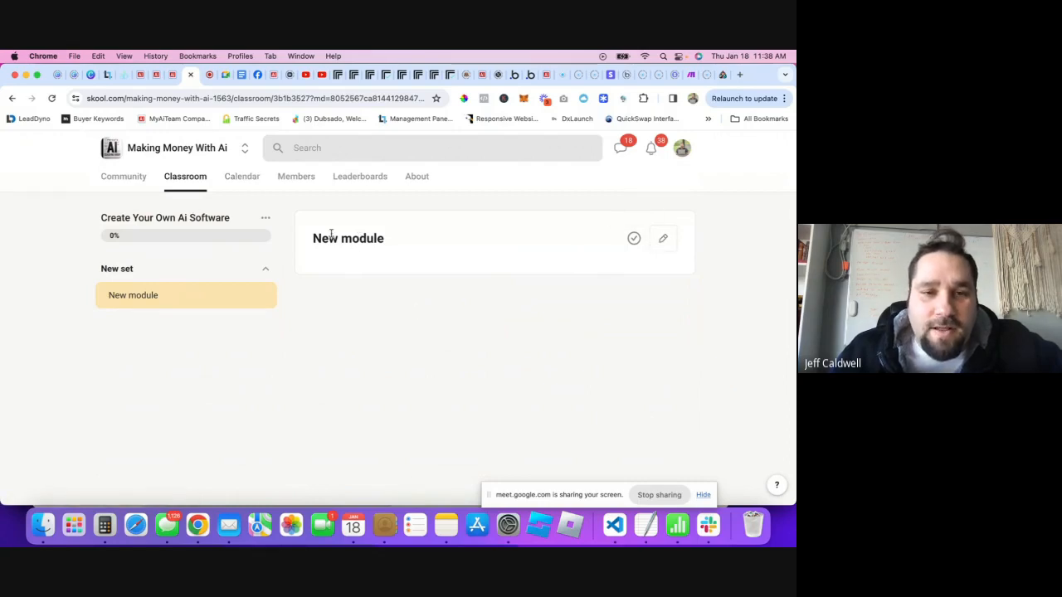
click(187, 178)
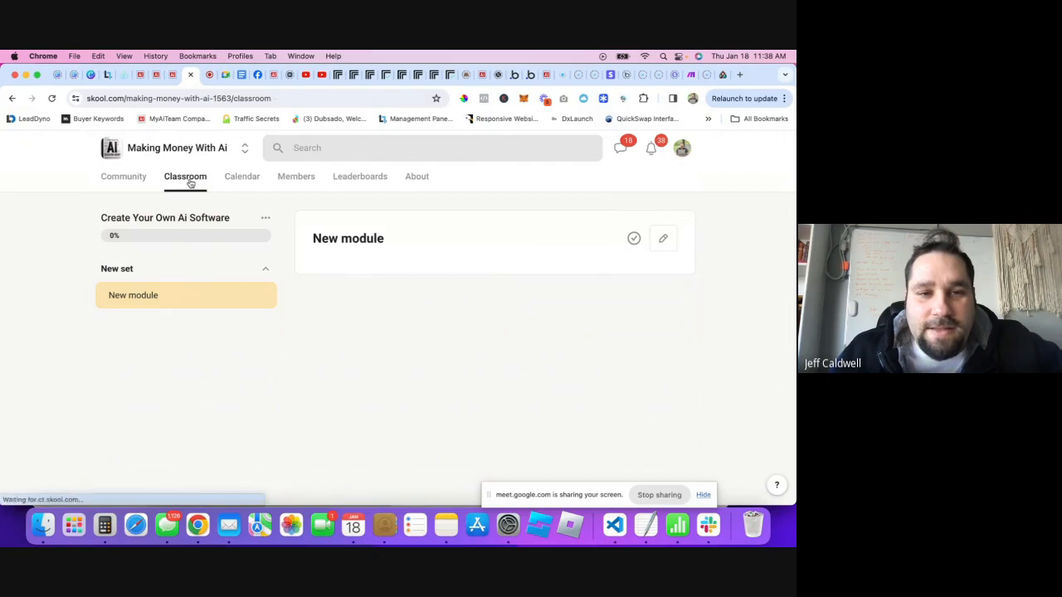
scroll(274, 349, down, 3)
scroll(498, 316, down, 2)
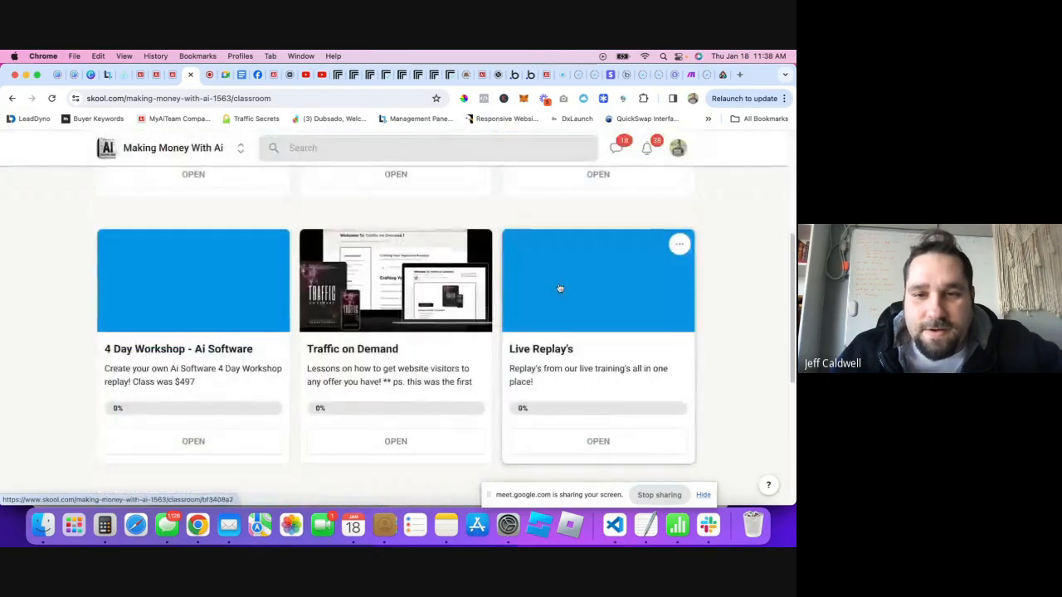
- Open the Live Replay's Top 10 Ways To Make Money With Ai lesson and scroll through its notes
click(559, 287)
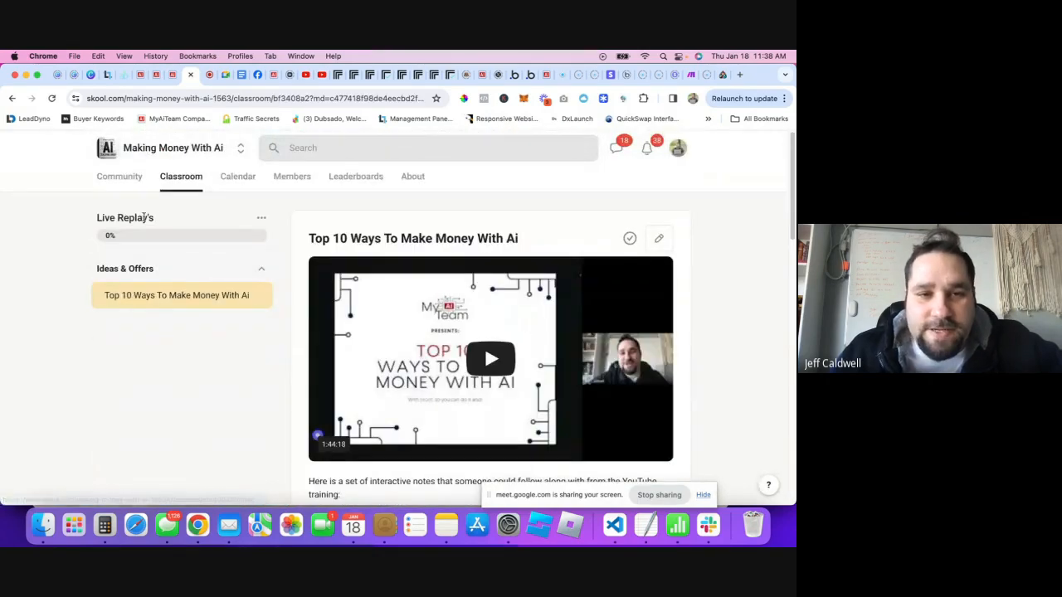
scroll(157, 277, down, 2)
scroll(157, 276, down, 4)
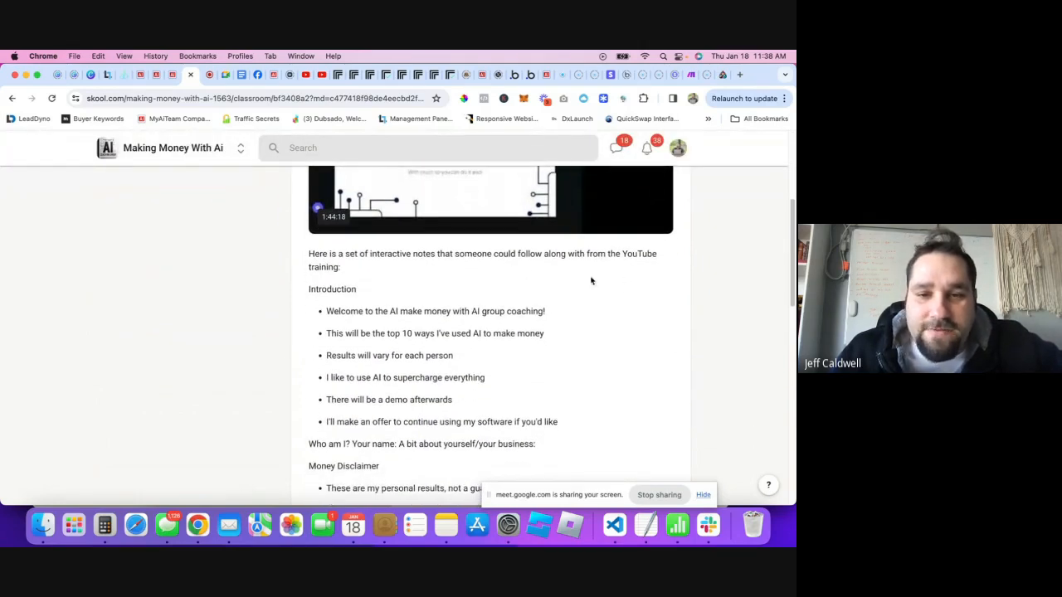
scroll(590, 279, down, 2)
scroll(365, 246, down, 3)
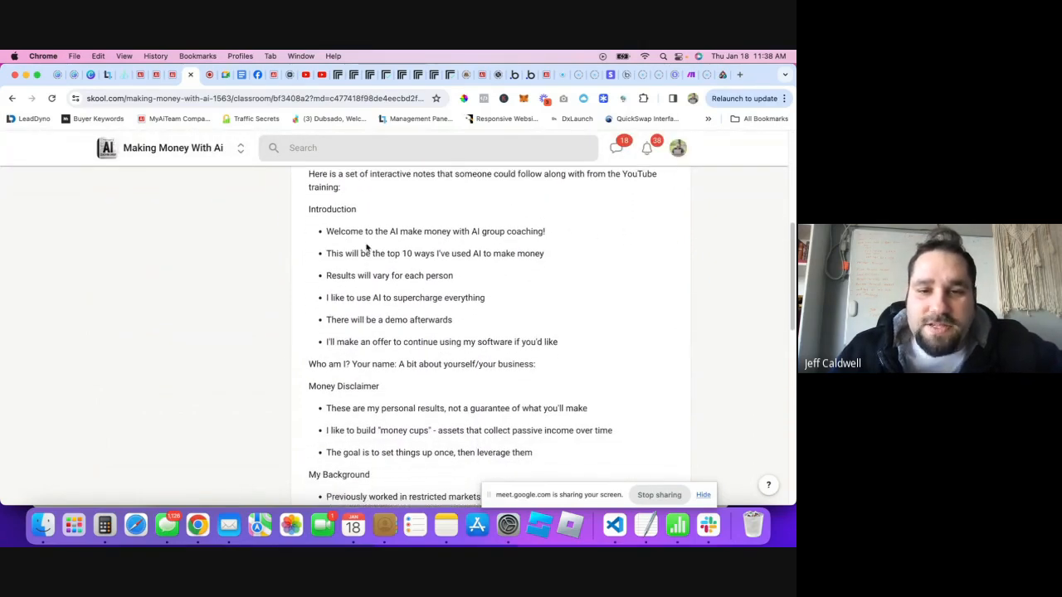
scroll(470, 292, down, 5)
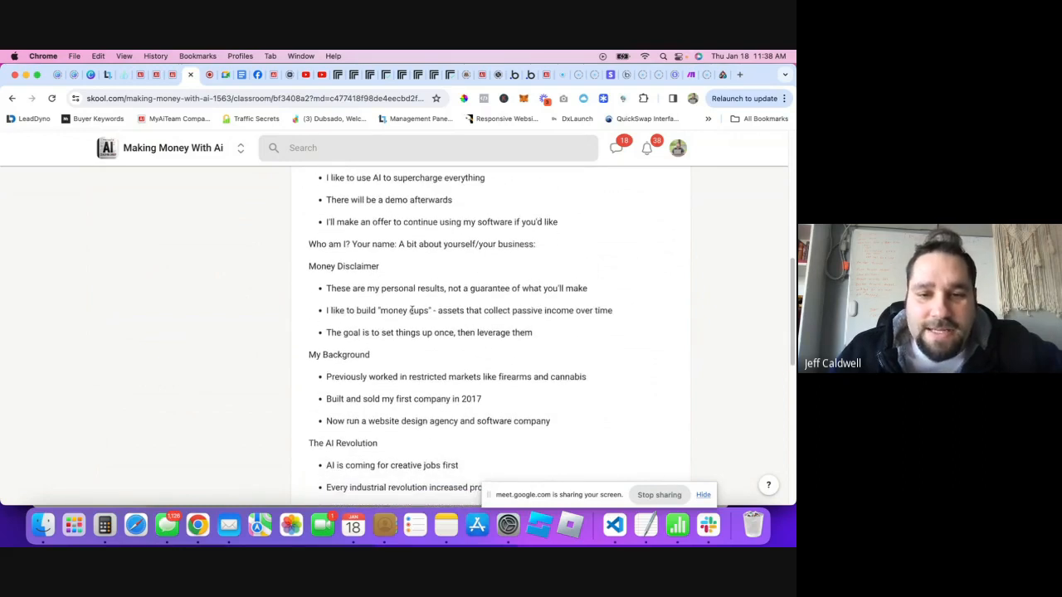
scroll(416, 326, down, 4)
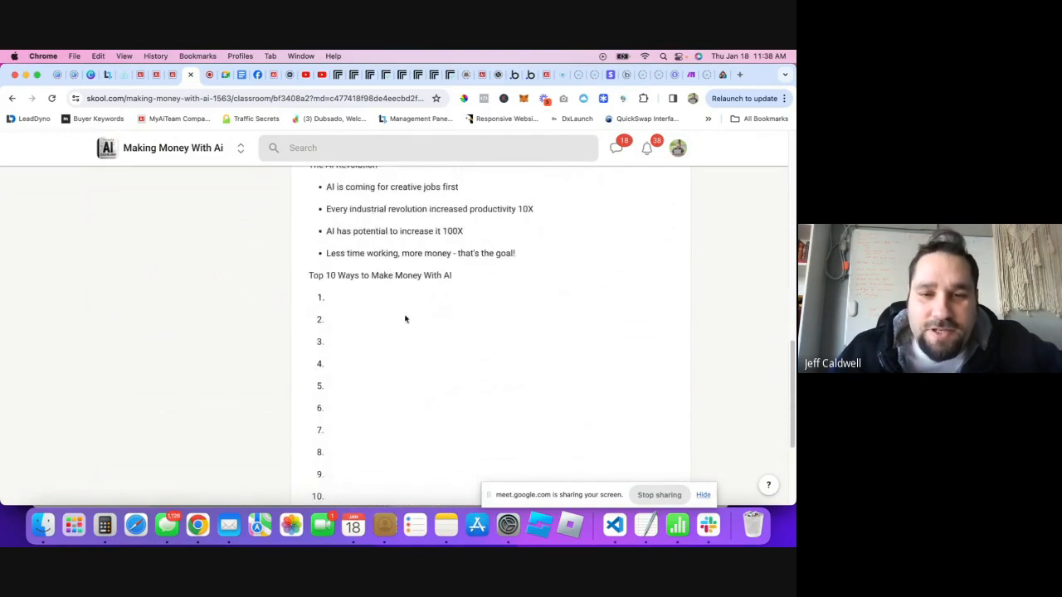
scroll(499, 301, down, 3)
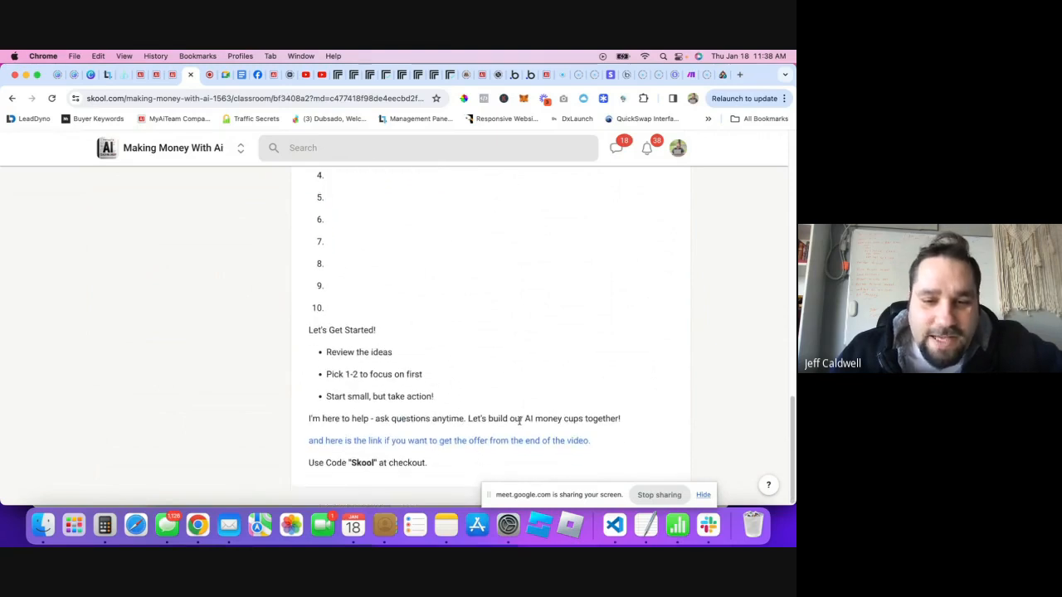
scroll(452, 362, up, 15)
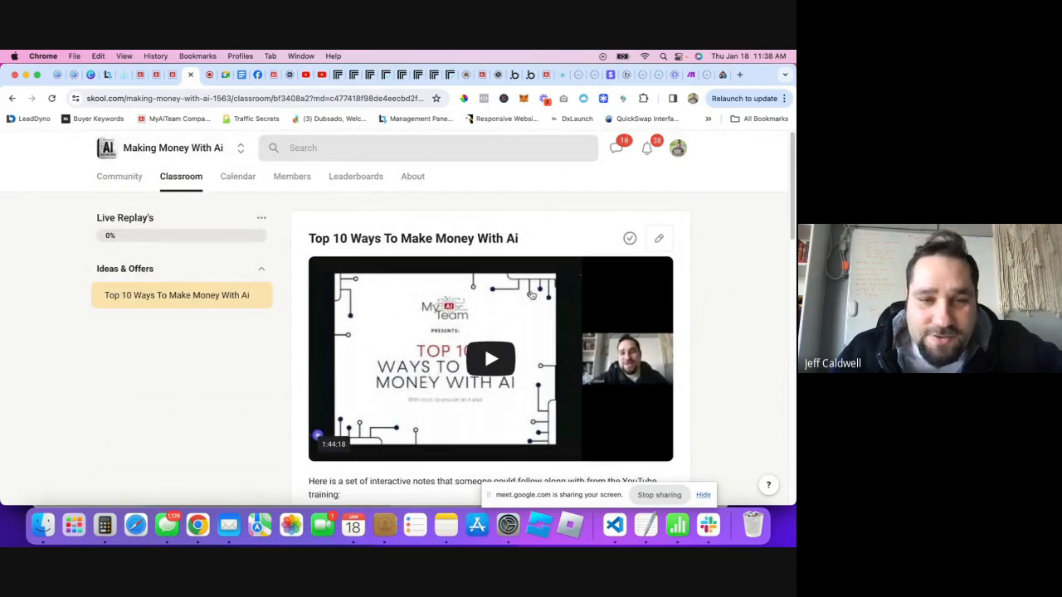
scroll(396, 339, down, 5)
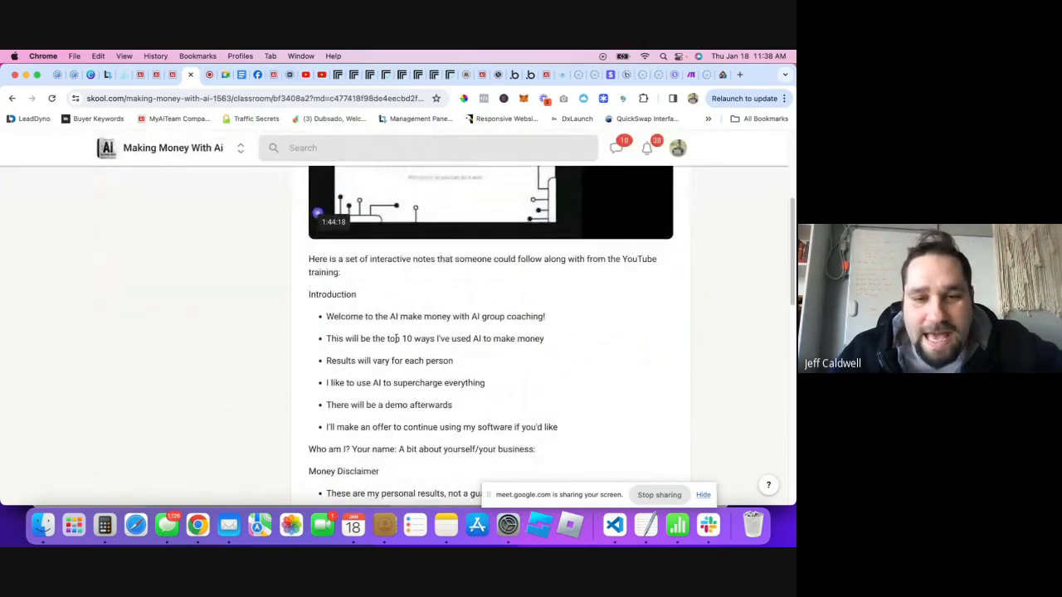
scroll(394, 344, down, 6)
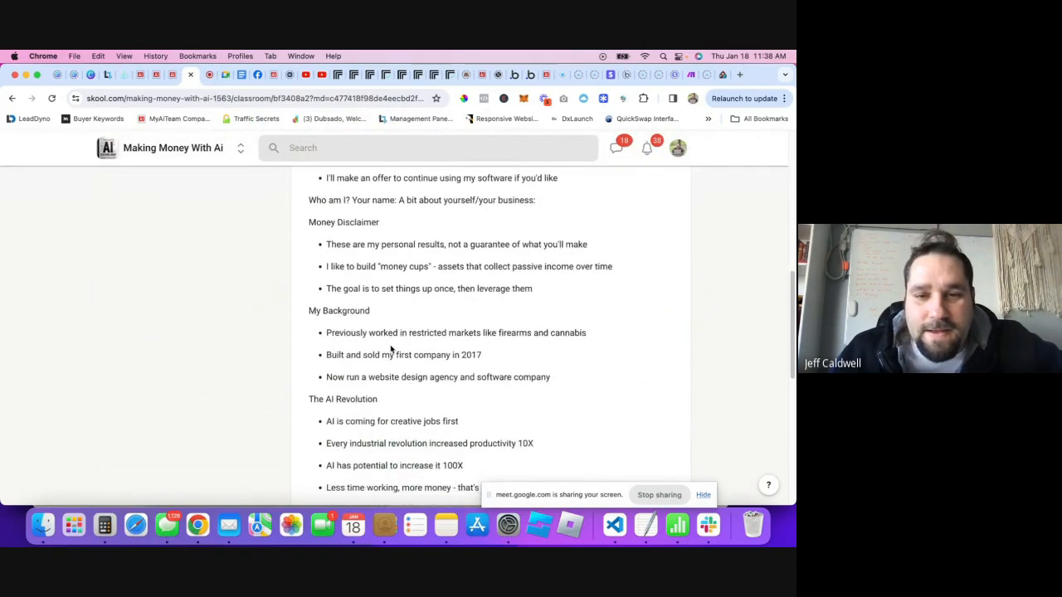
scroll(391, 349, up, 10)
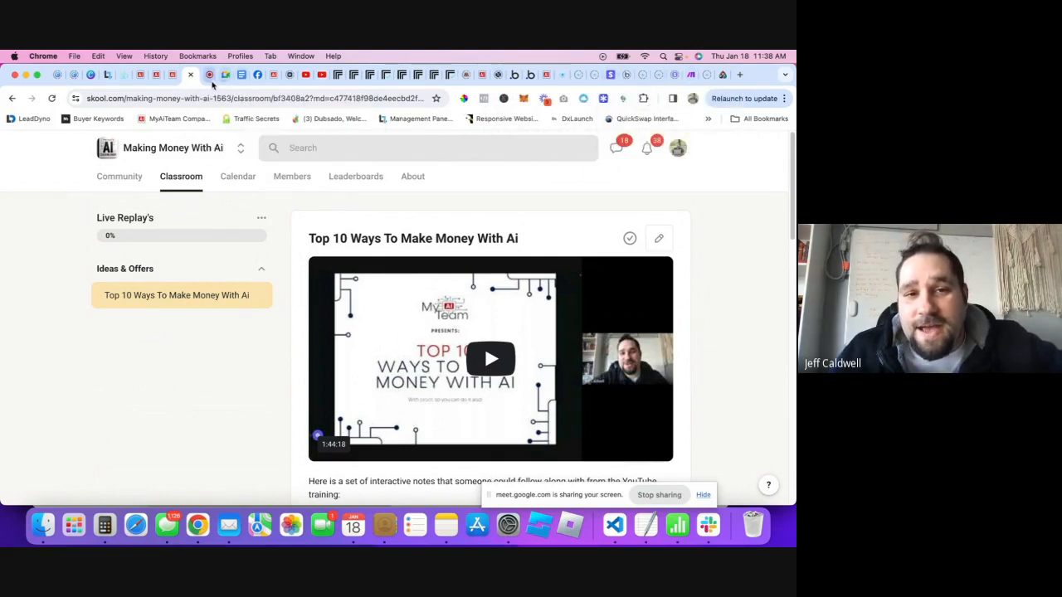
- Cycle through the MyAiTeam tabs to reach the Bubble workflow editor
click(173, 83)
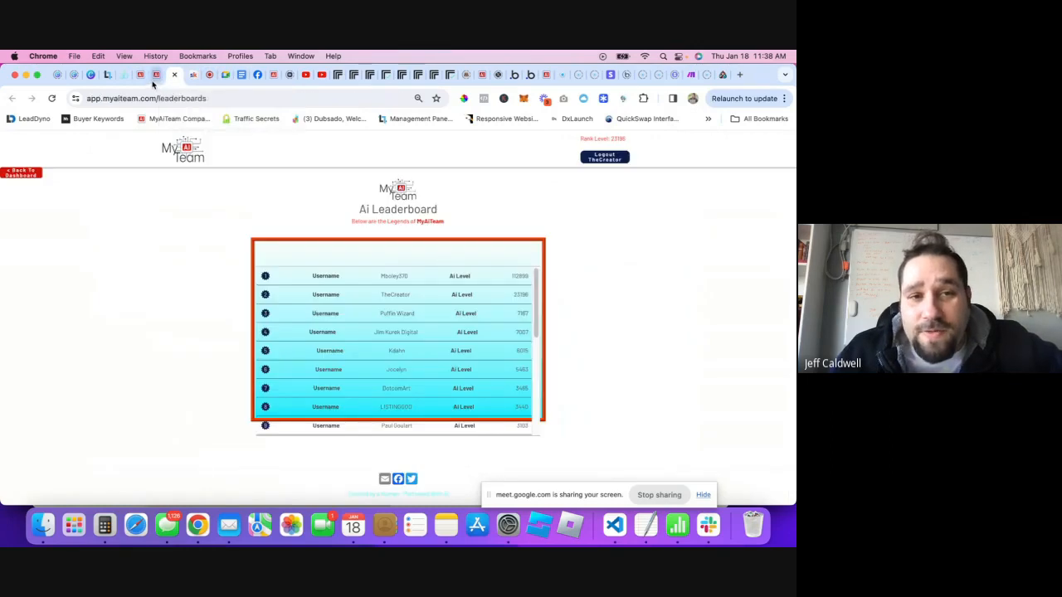
click(152, 76)
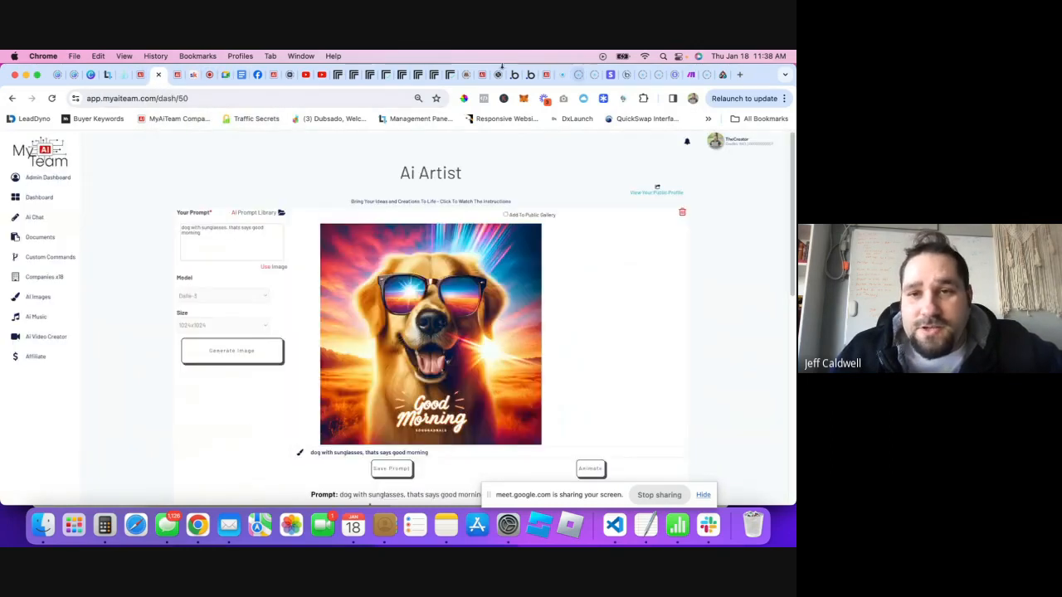
click(483, 76)
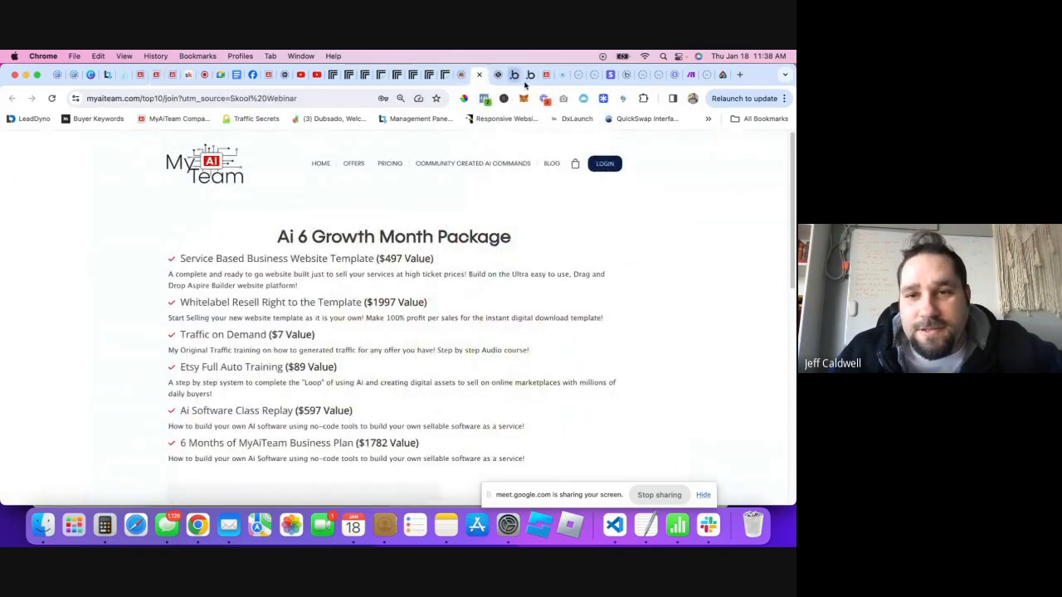
click(518, 77)
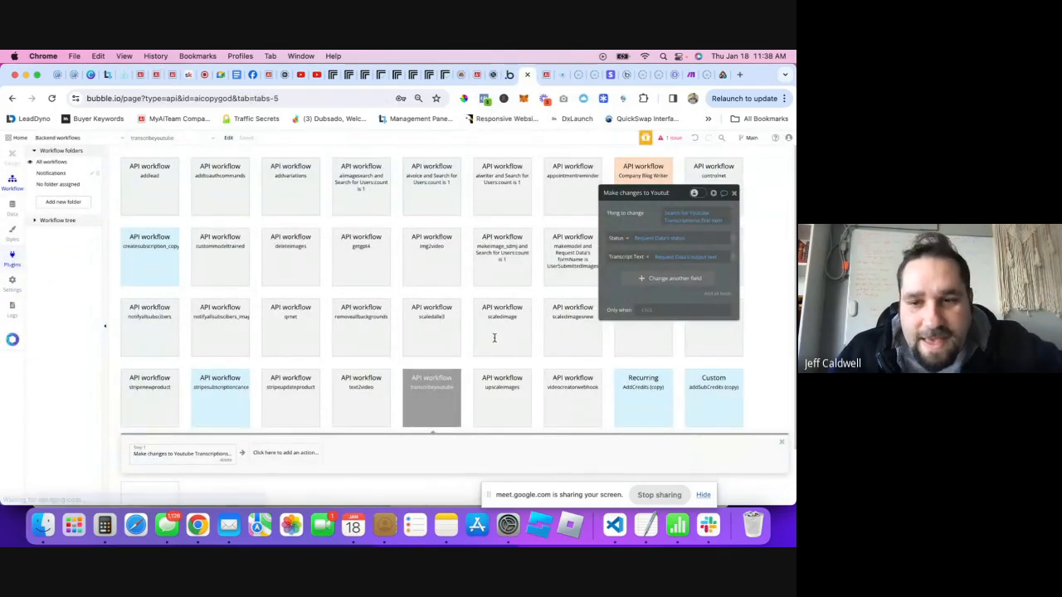
- Delete 'version-test/' from the Replicate webhook URL, then view the one remaining issue
click(500, 364)
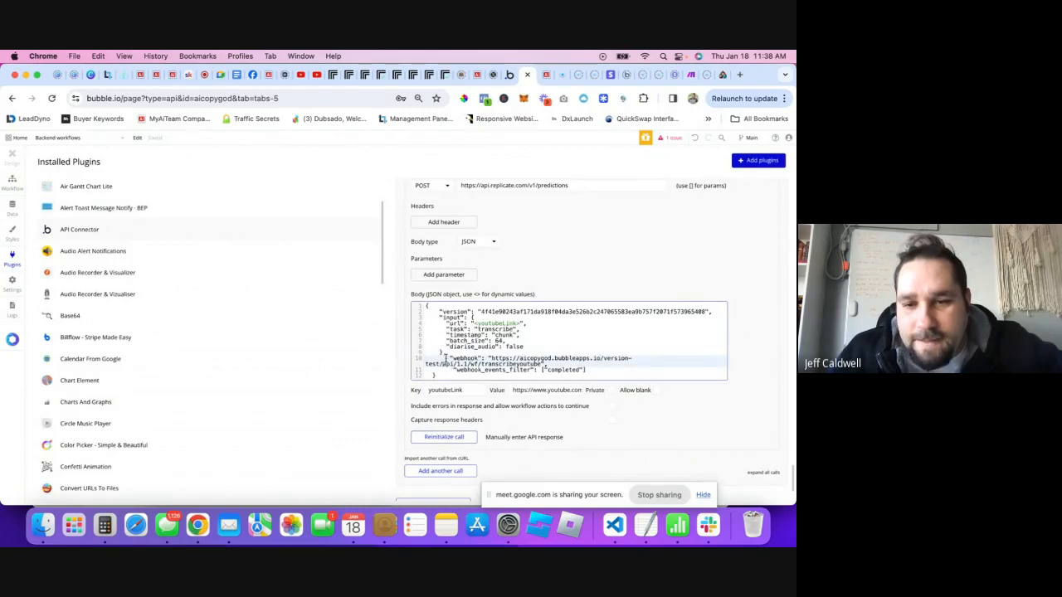
drag(446, 359, 605, 360)
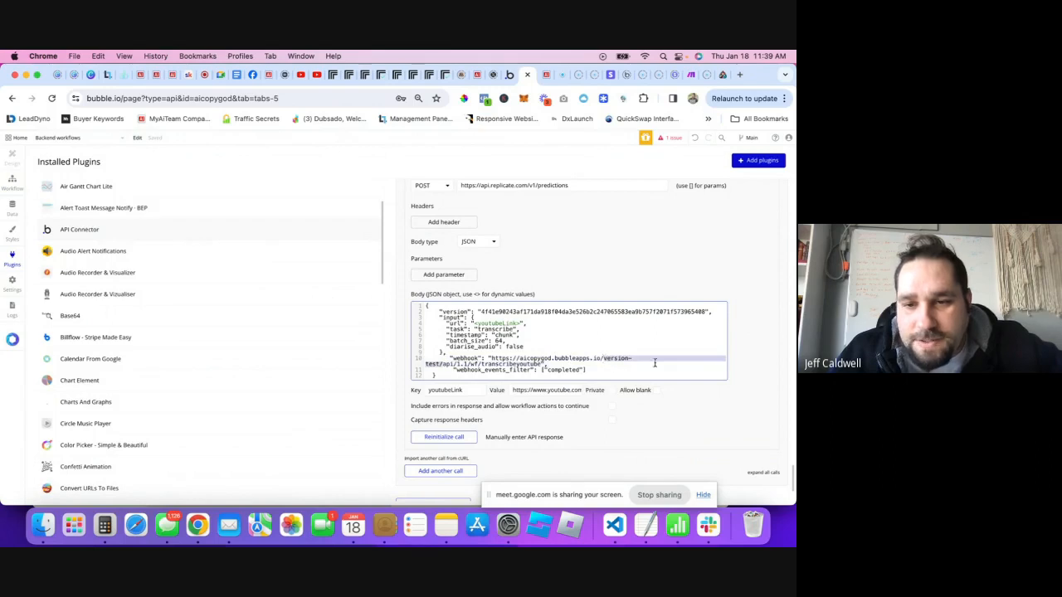
key(BackSpace)
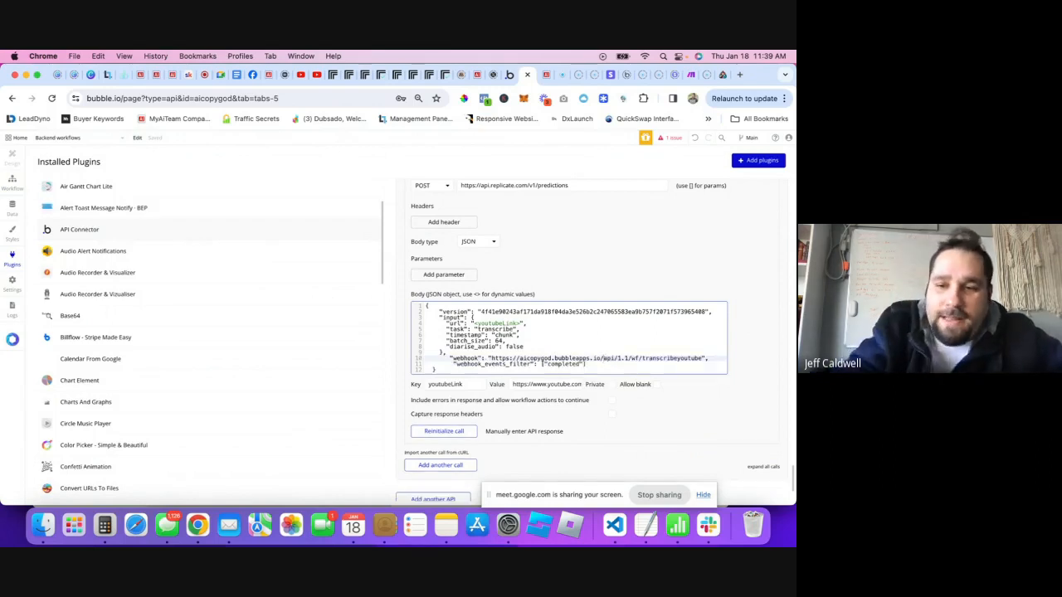
click(663, 268)
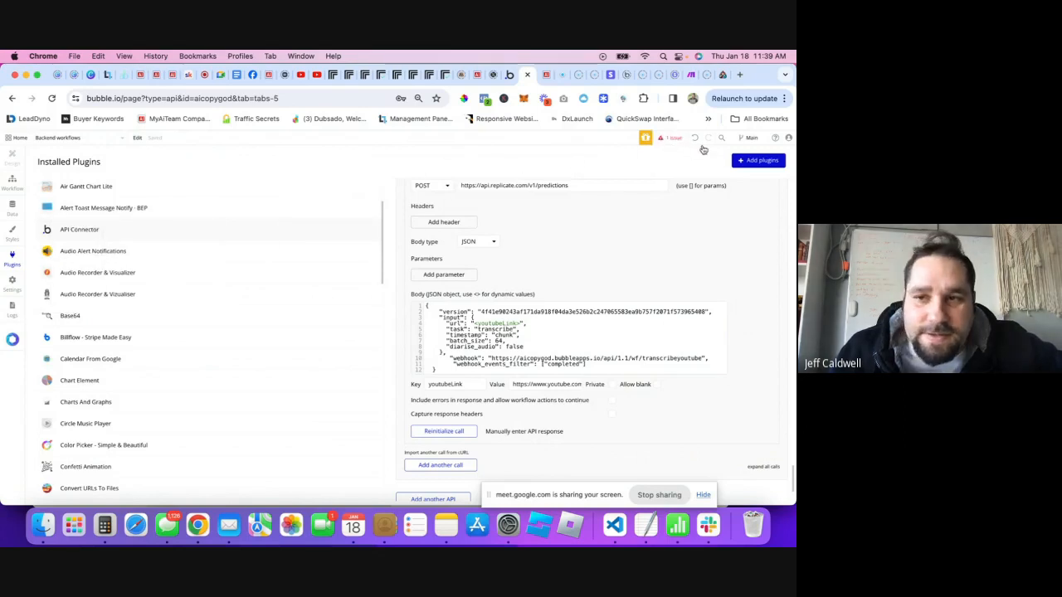
click(670, 140)
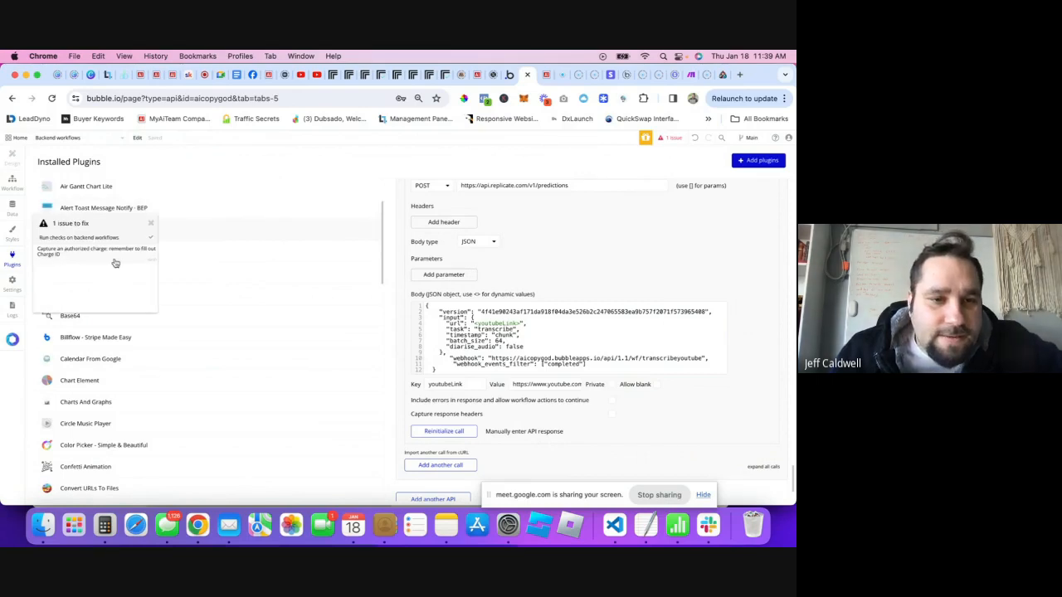
- Fix the flagged issue by deleting the Capture an authorized charge step
click(73, 259)
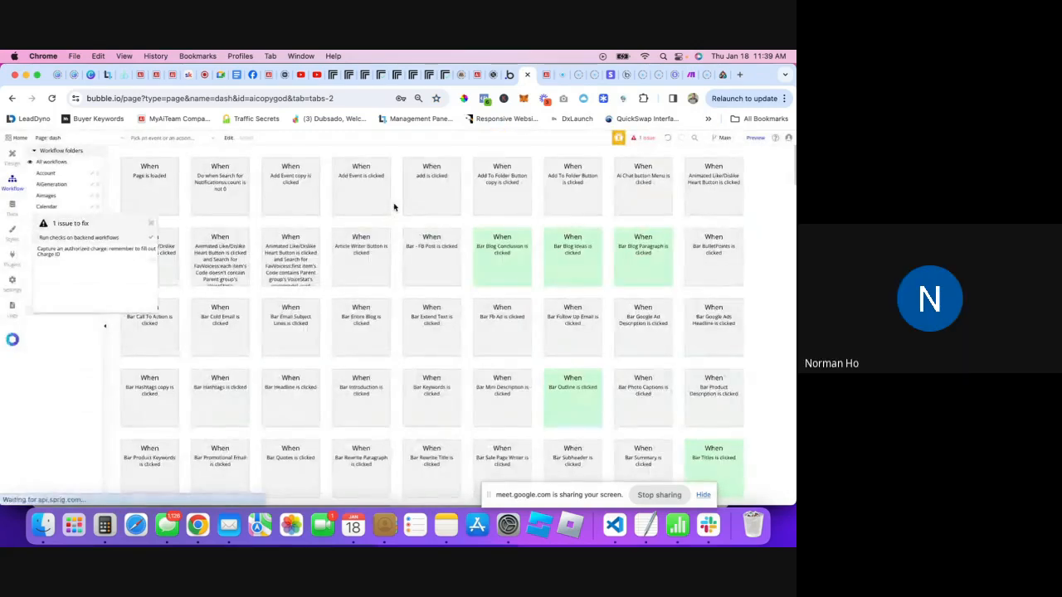
click(149, 232)
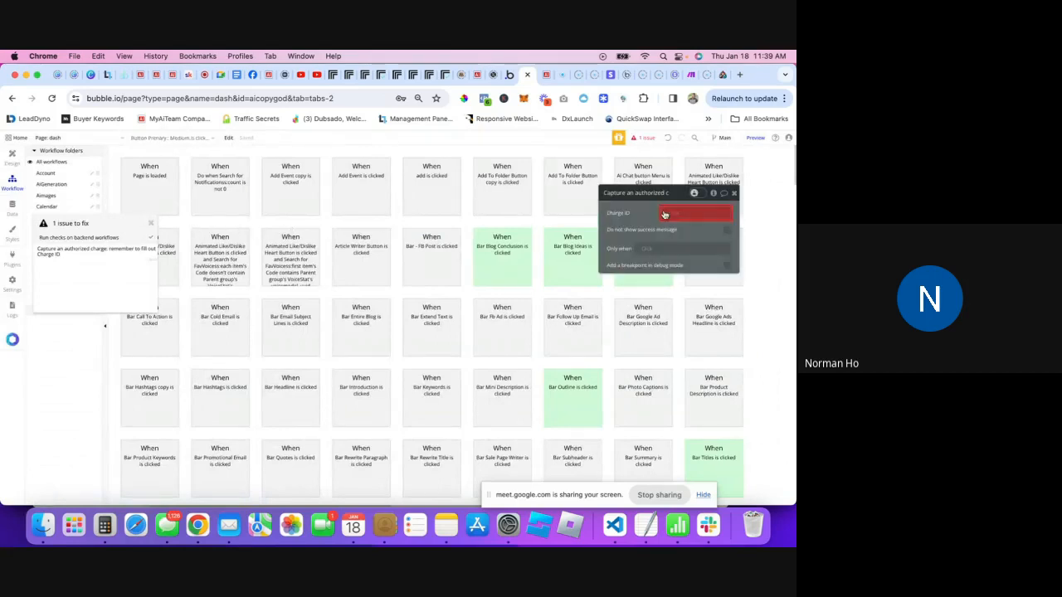
scroll(578, 325, down, 15)
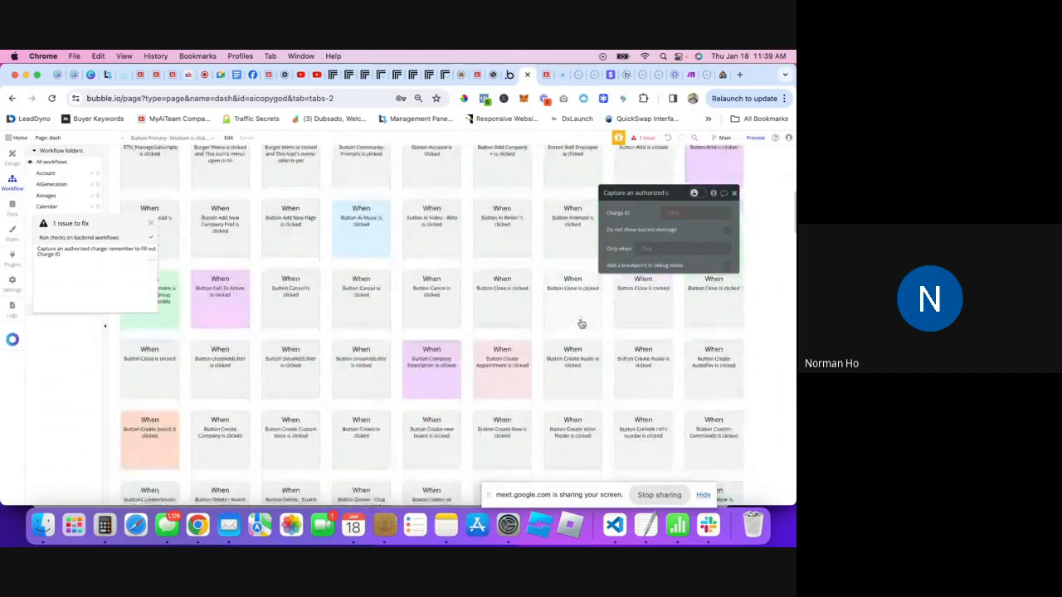
scroll(573, 368, down, 6)
scroll(571, 363, up, 1)
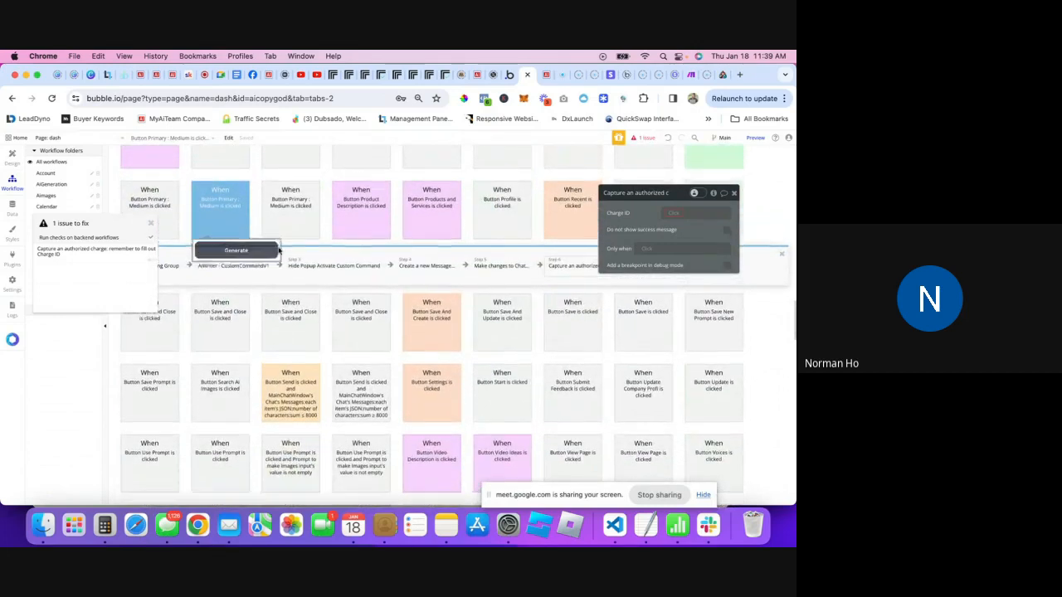
scroll(500, 296, up, 1)
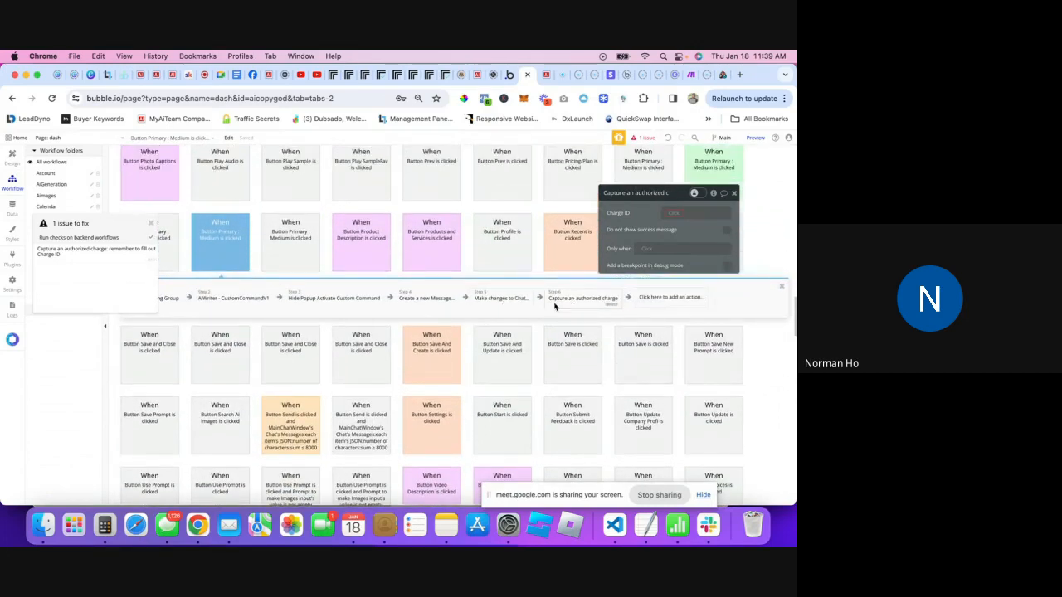
click(612, 304)
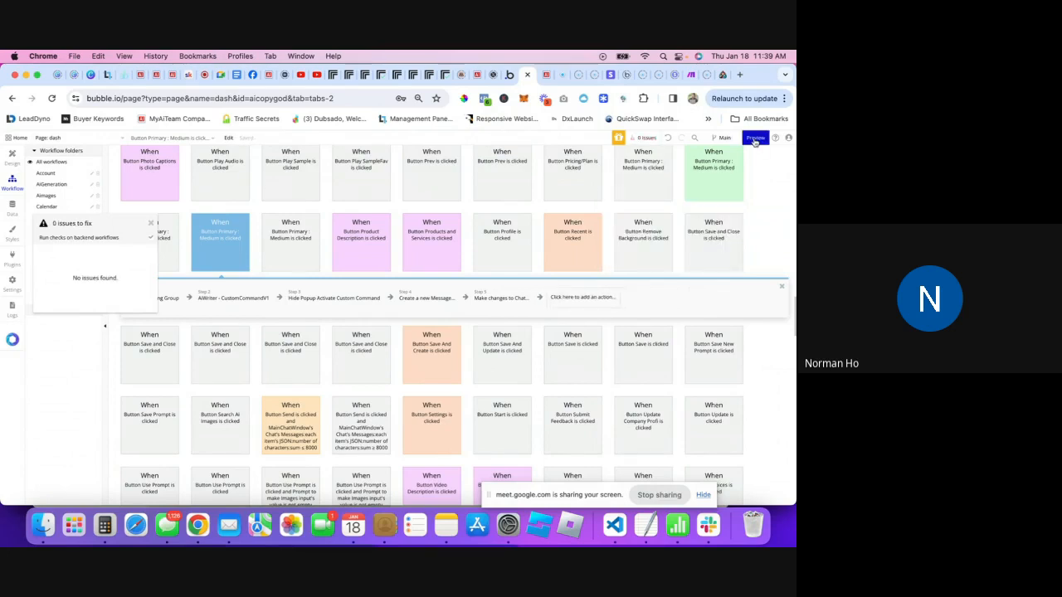
- Deploy the Main branch to Live with the description 'da'
mouse_move(754, 141)
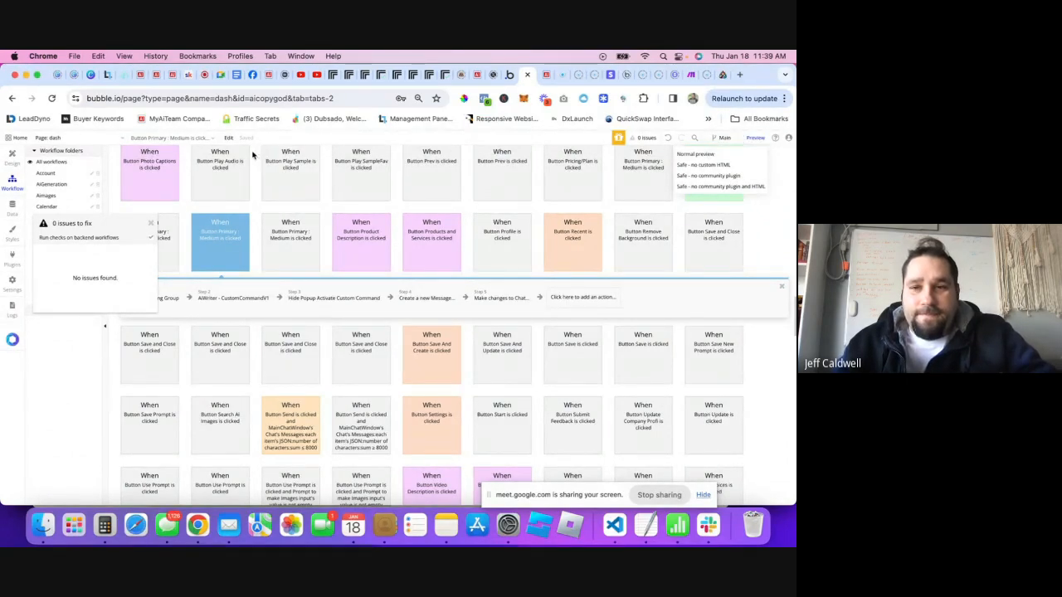
click(725, 138)
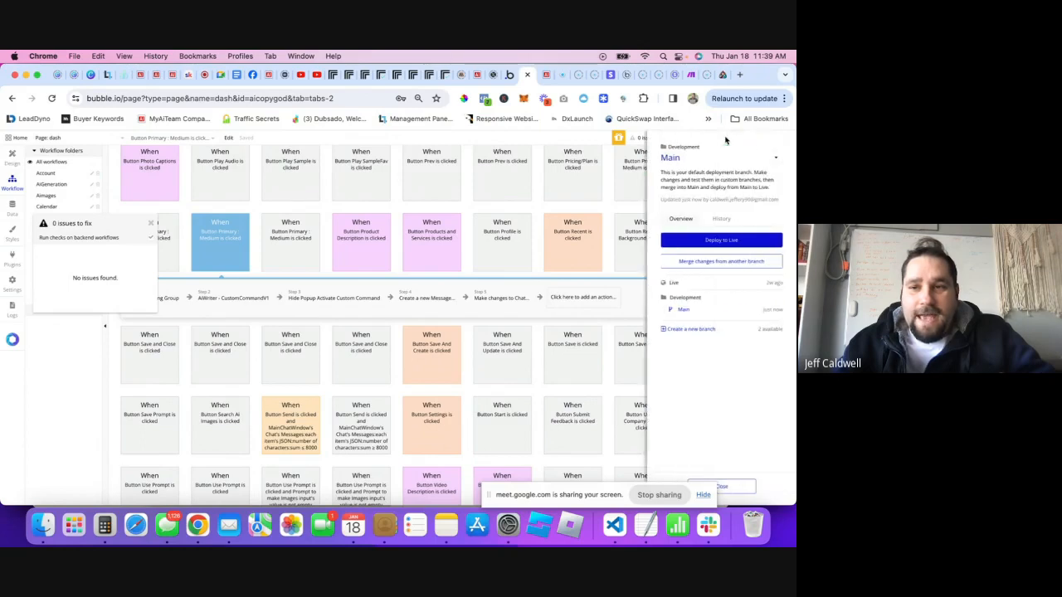
click(706, 239)
click(397, 234)
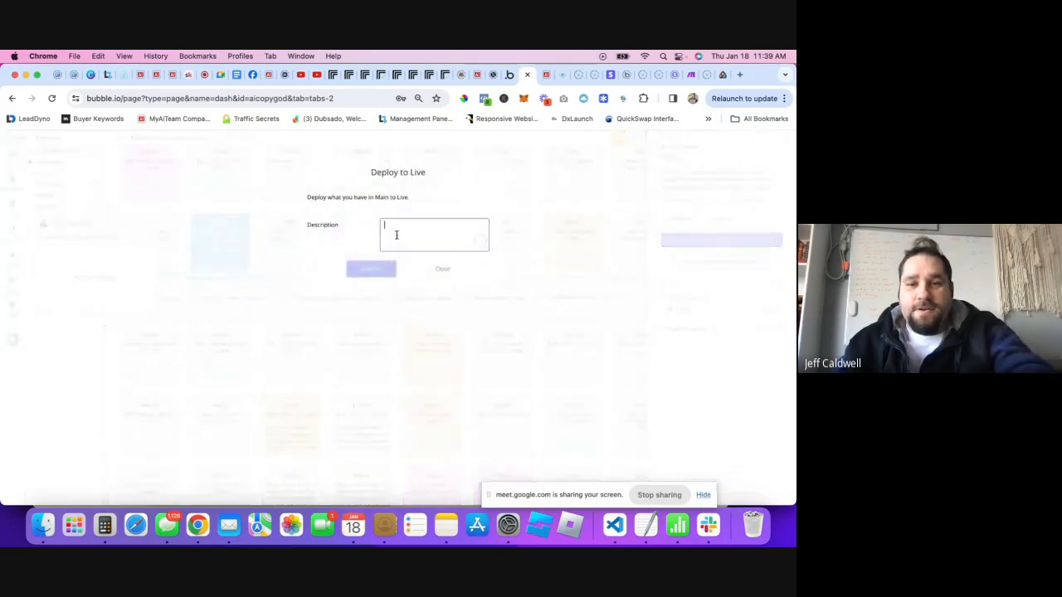
text(da)
click(386, 272)
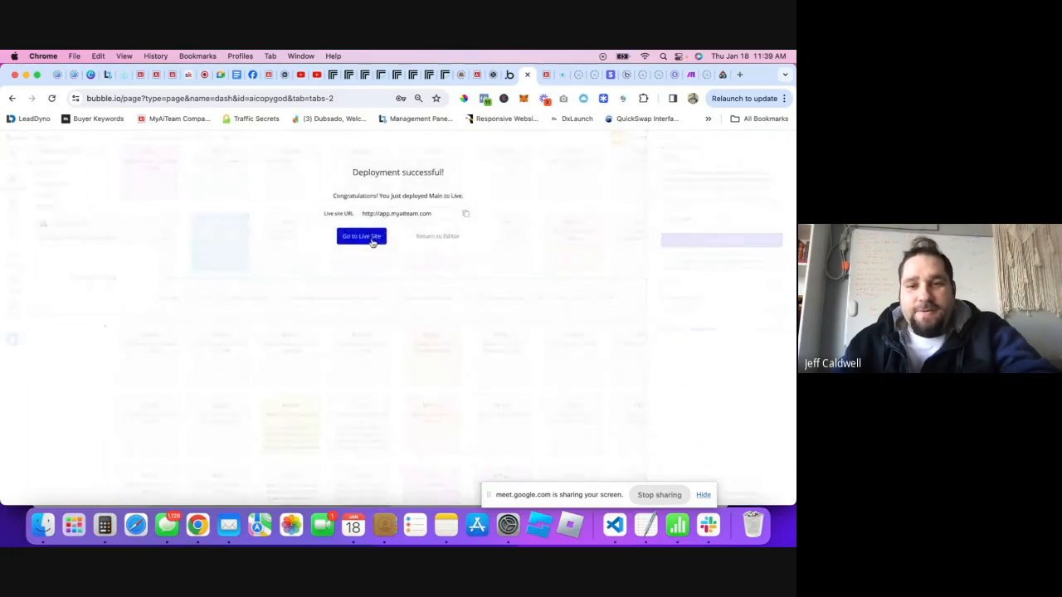
- Copy the live site URL and paste it into the chat tab's address bar
click(384, 214)
key(super+c)
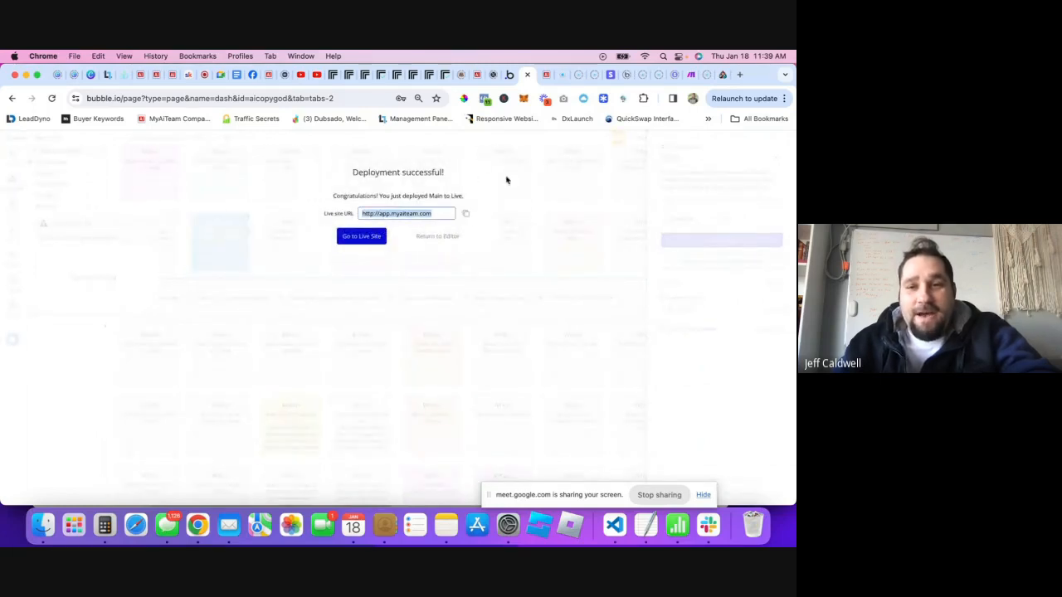
click(546, 75)
click(290, 97)
key(super+v)
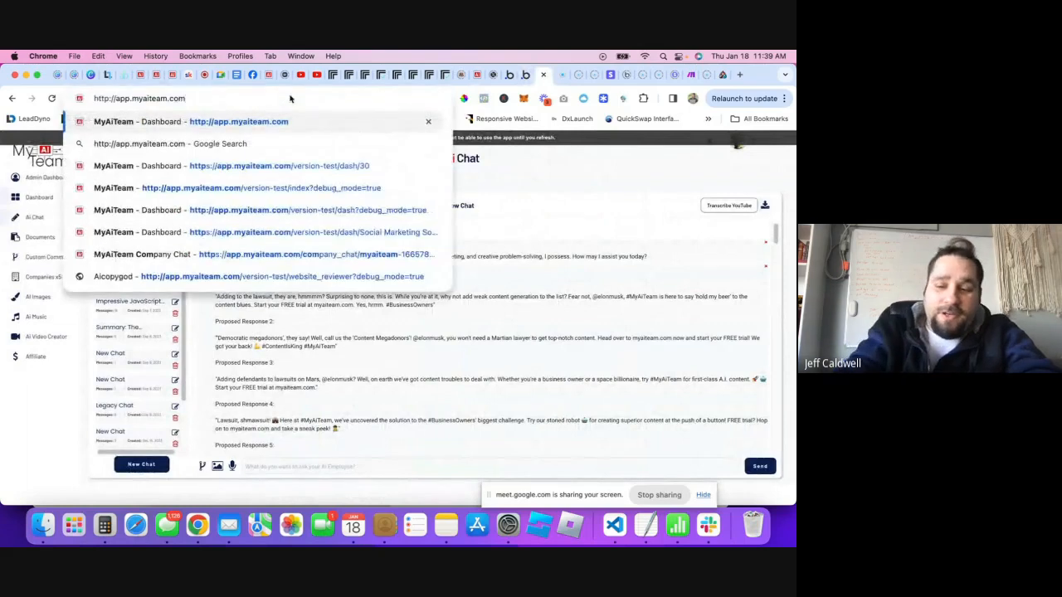
- Load the live app, open Ai Chat, and switch the company to MyAiTeam
key(Return)
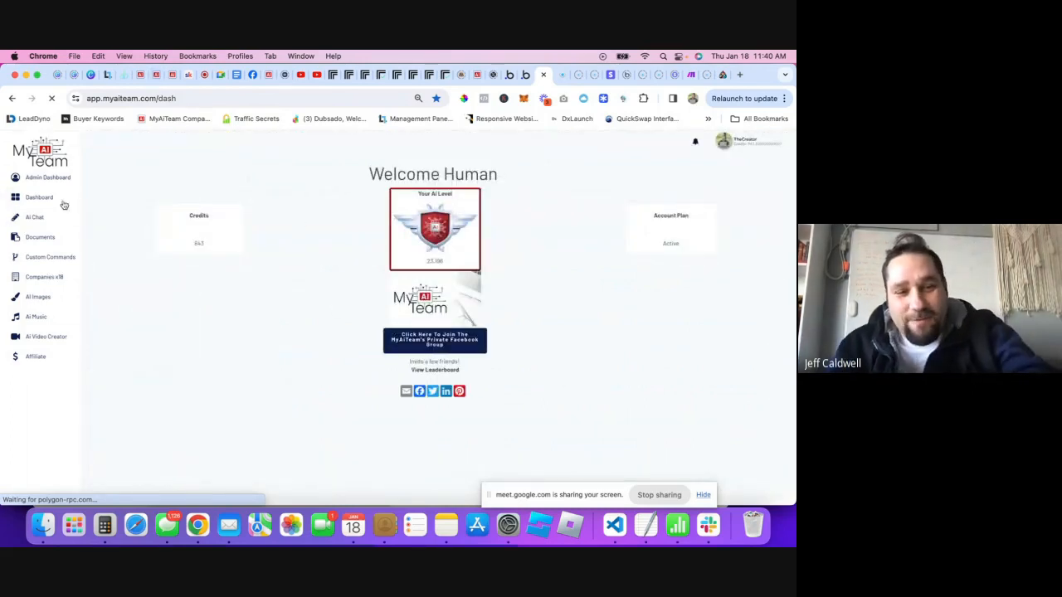
click(34, 217)
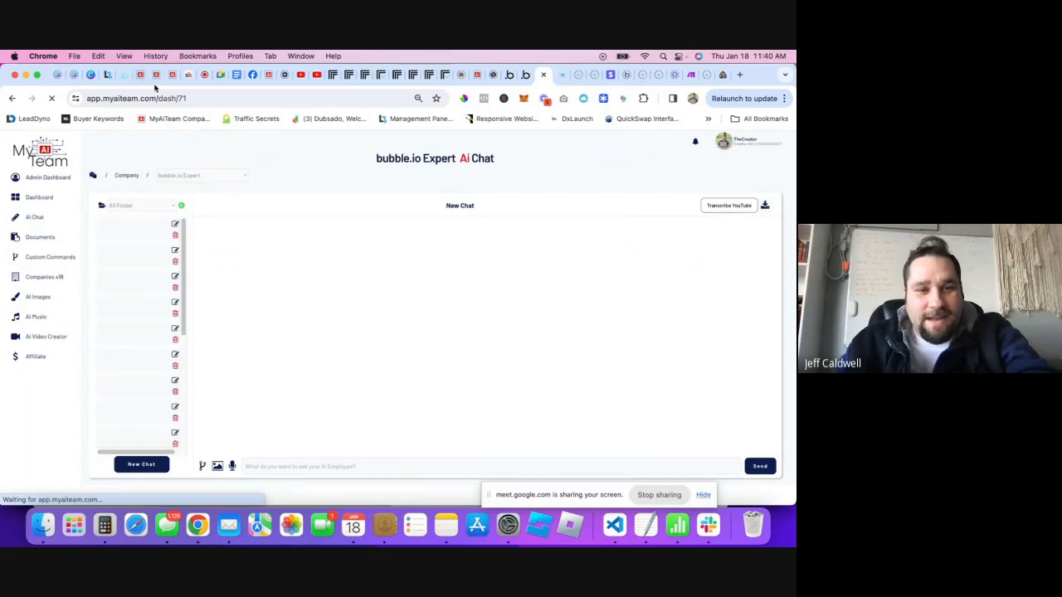
click(208, 175)
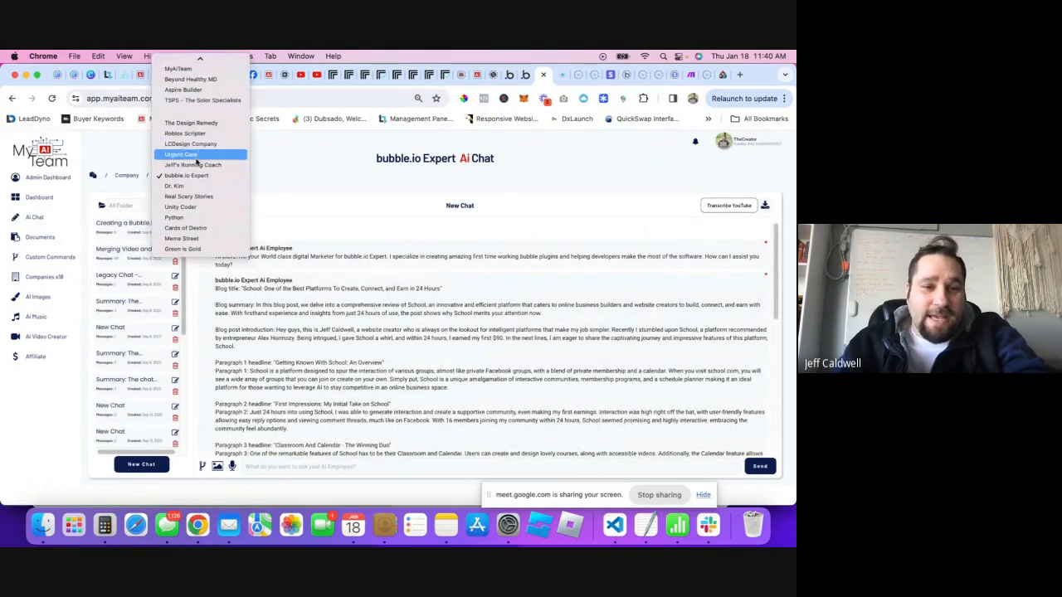
scroll(195, 155, up, 1)
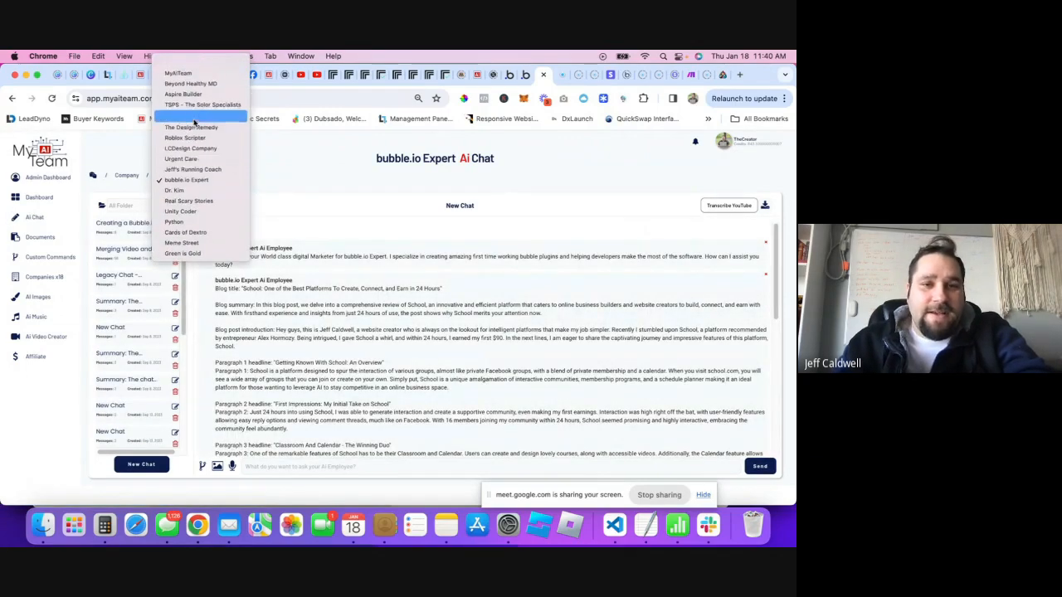
click(179, 75)
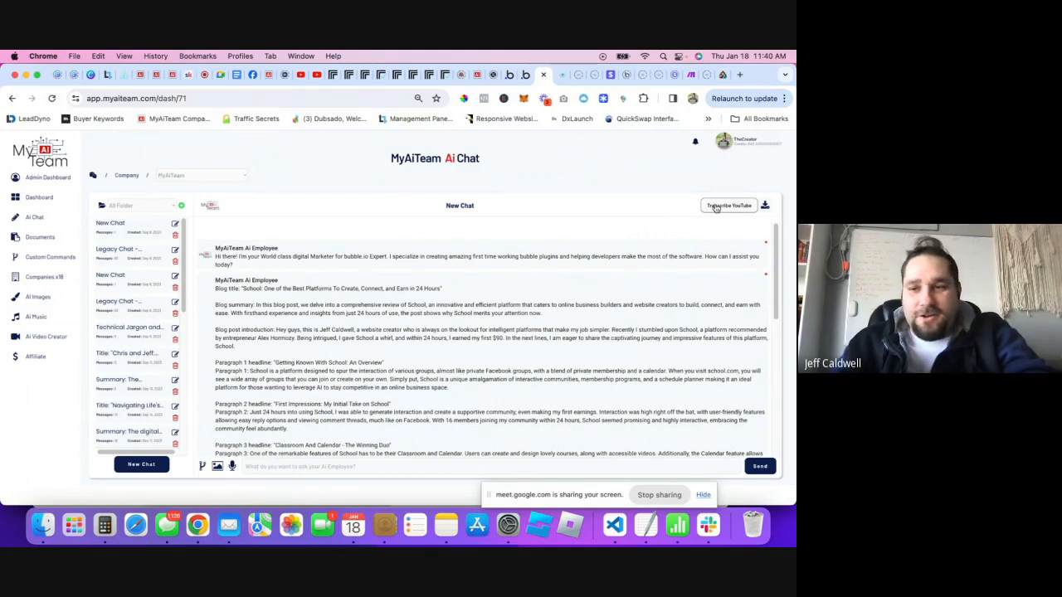
- In the Transcribe YouTube window, start a new video entry named for the reviewer's Skool review
click(266, 260)
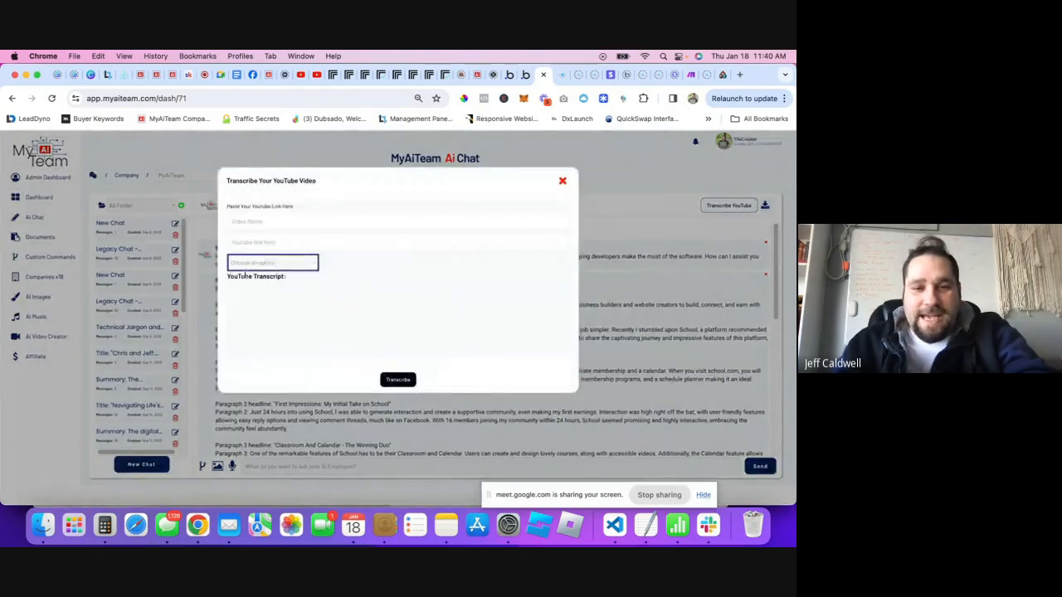
click(273, 277)
click(273, 266)
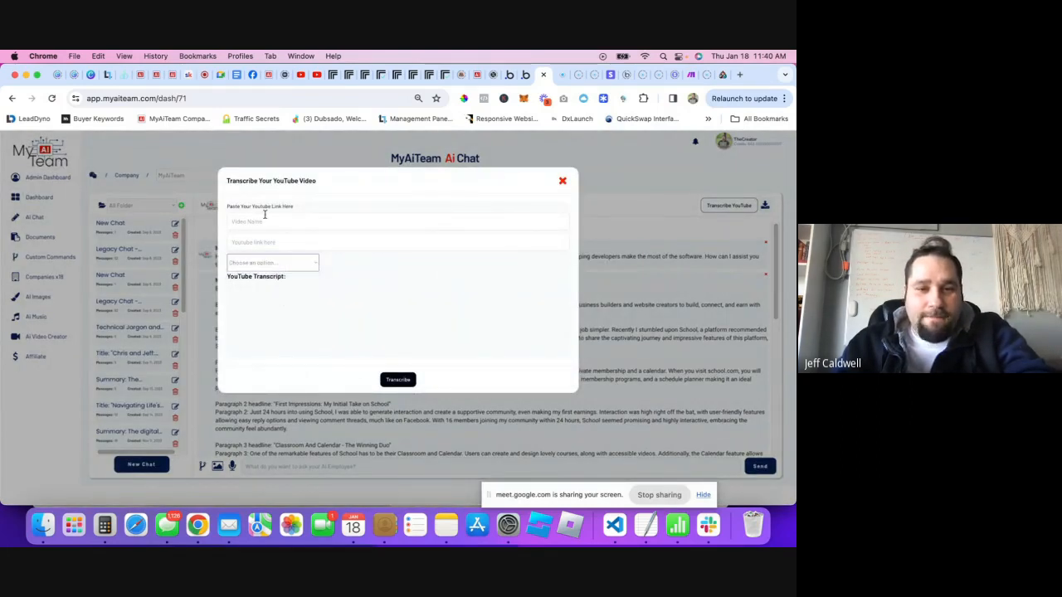
click(322, 215)
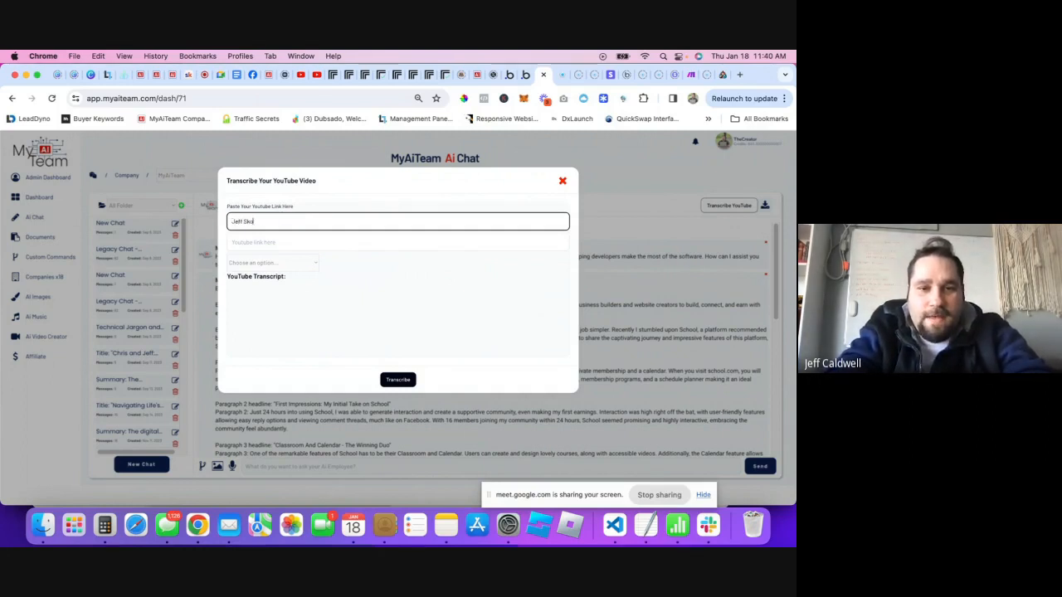
text(Jeff Skool Review)
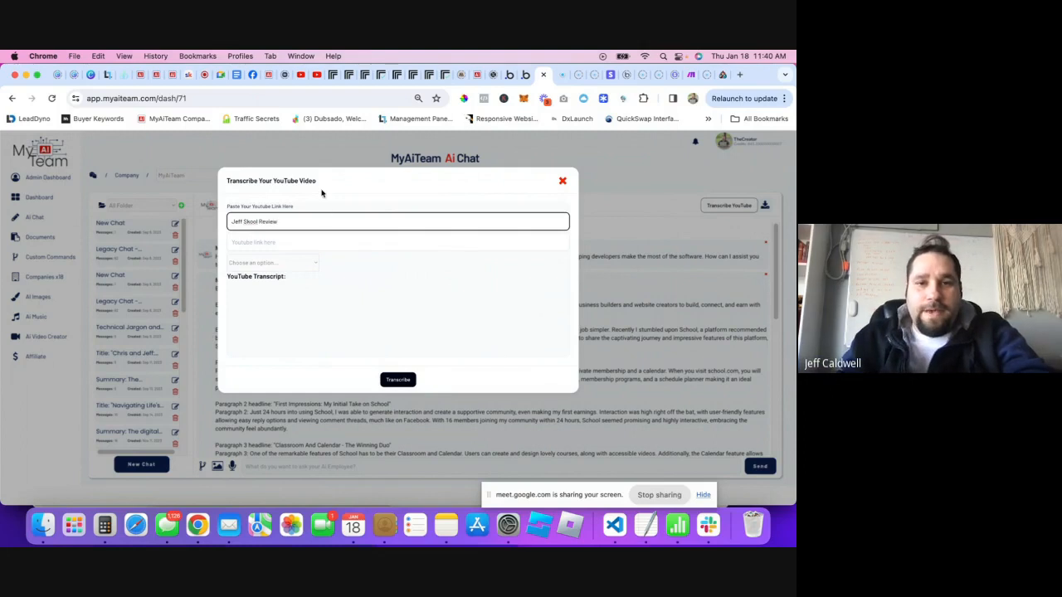
- Paste the video's YouTube link, select the Skool review video to transcribe, and check Replicate
click(307, 76)
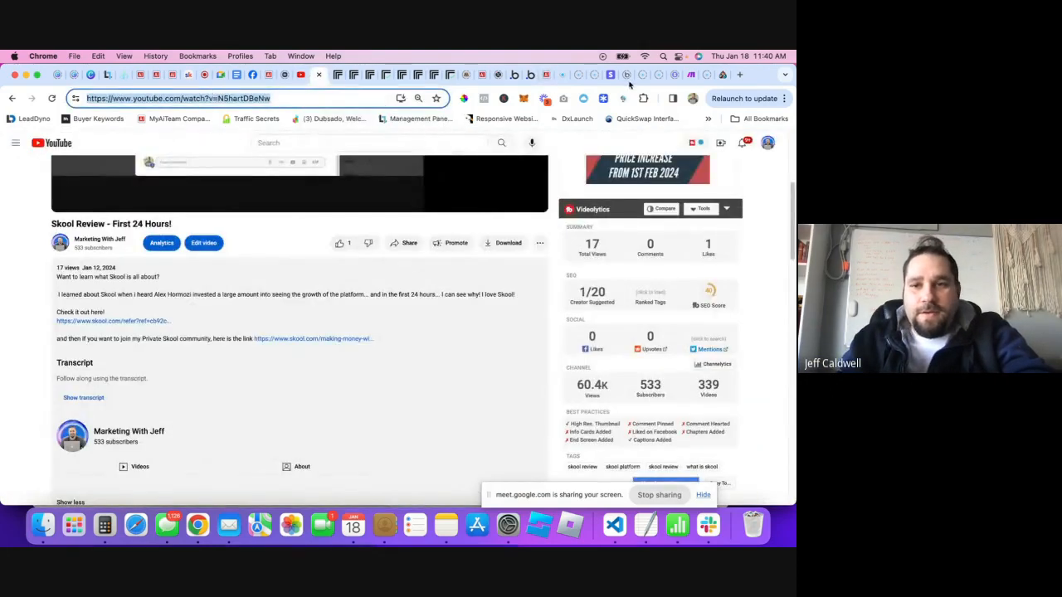
click(538, 75)
click(286, 241)
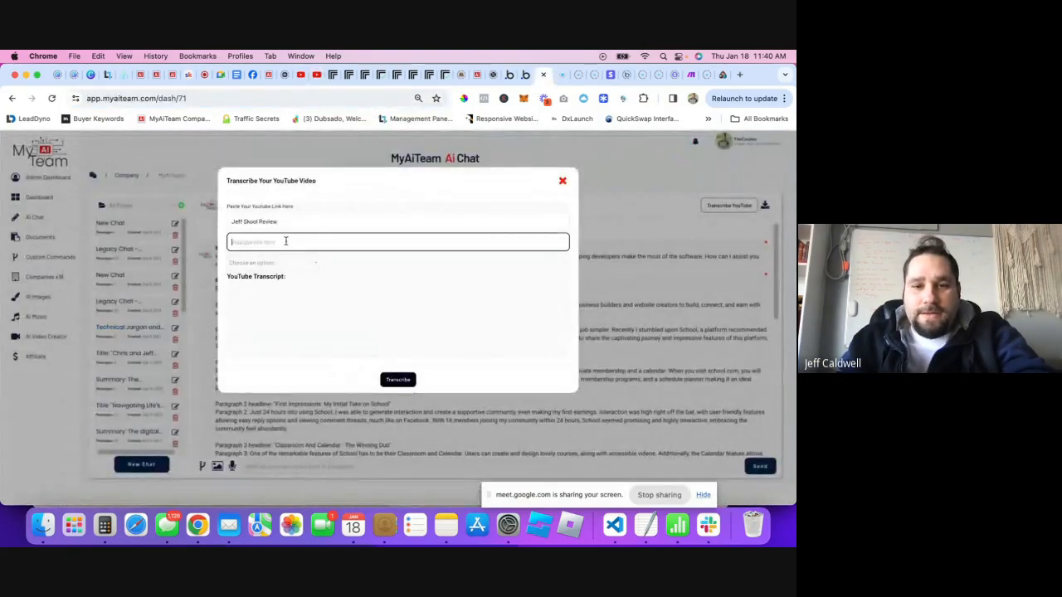
text(https://www.youtube.com/watch?v=N5hartDBeNw)
click(394, 379)
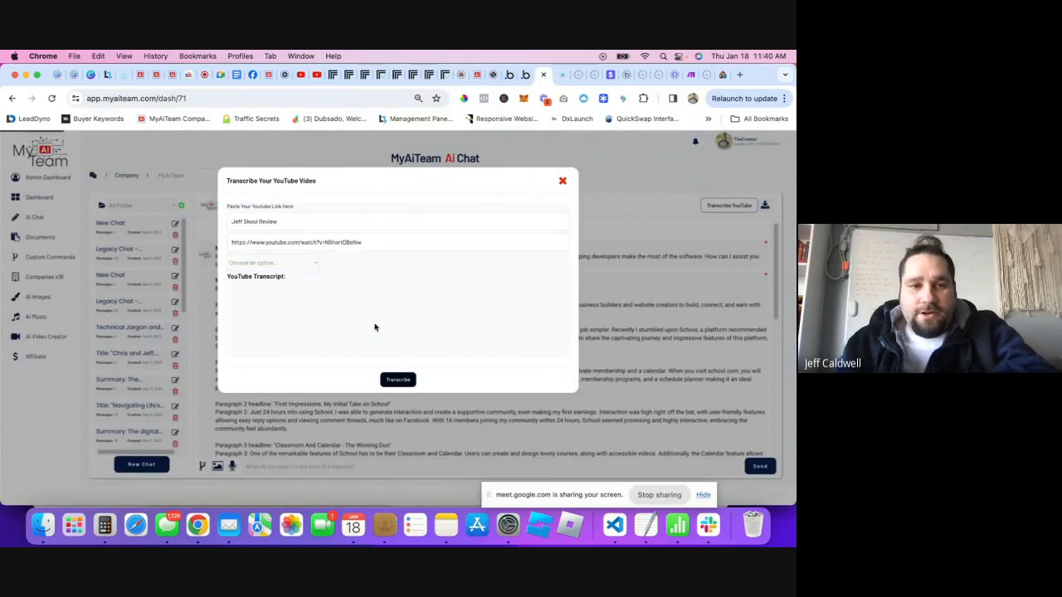
click(274, 262)
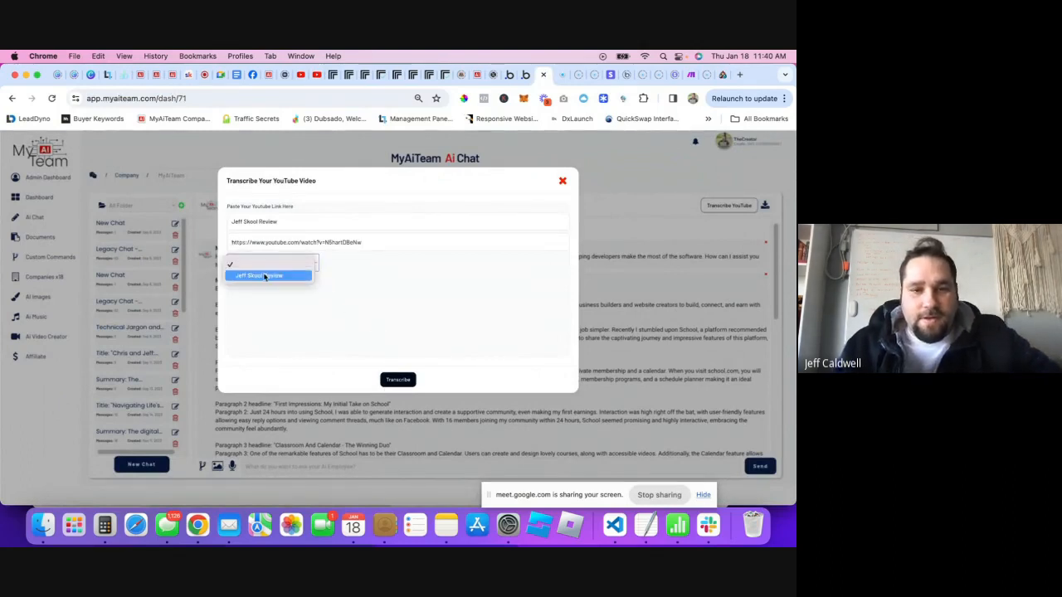
click(266, 277)
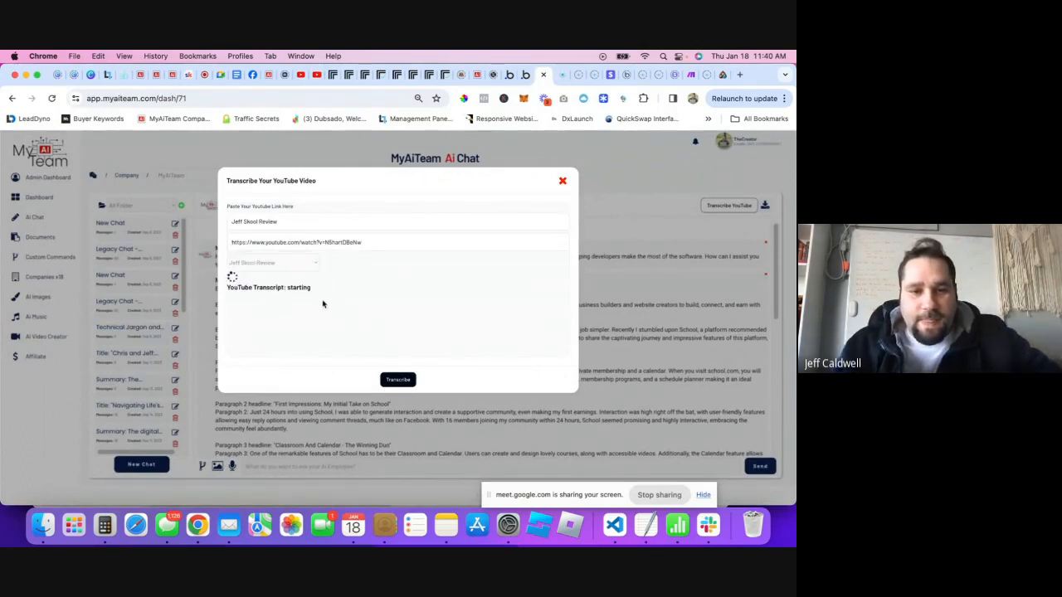
click(331, 75)
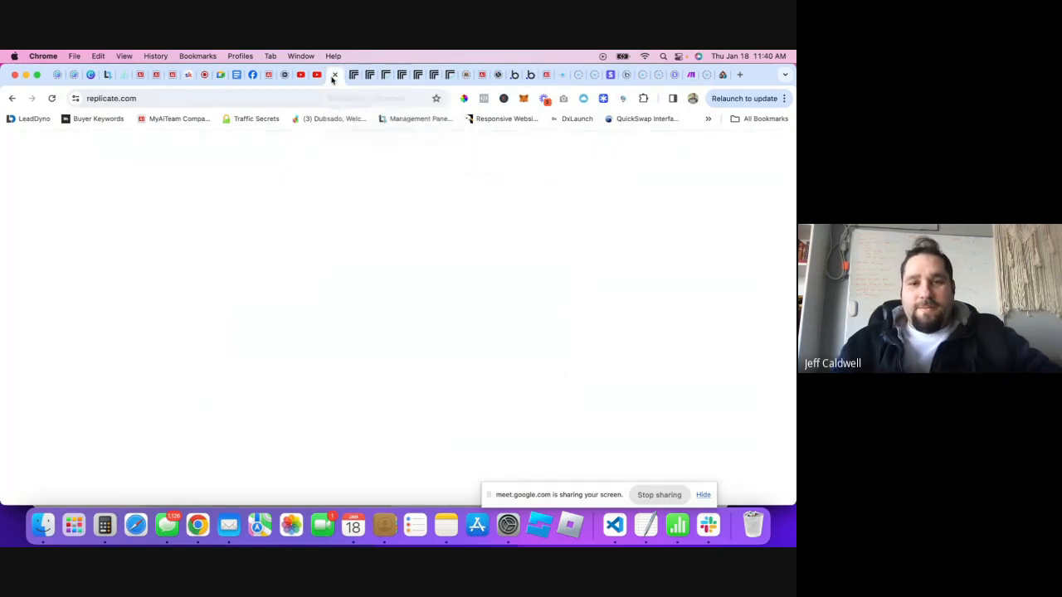
- Reload the Replicate dashboard and open the newest succeeded transcription prediction to view its transcript output
click(52, 99)
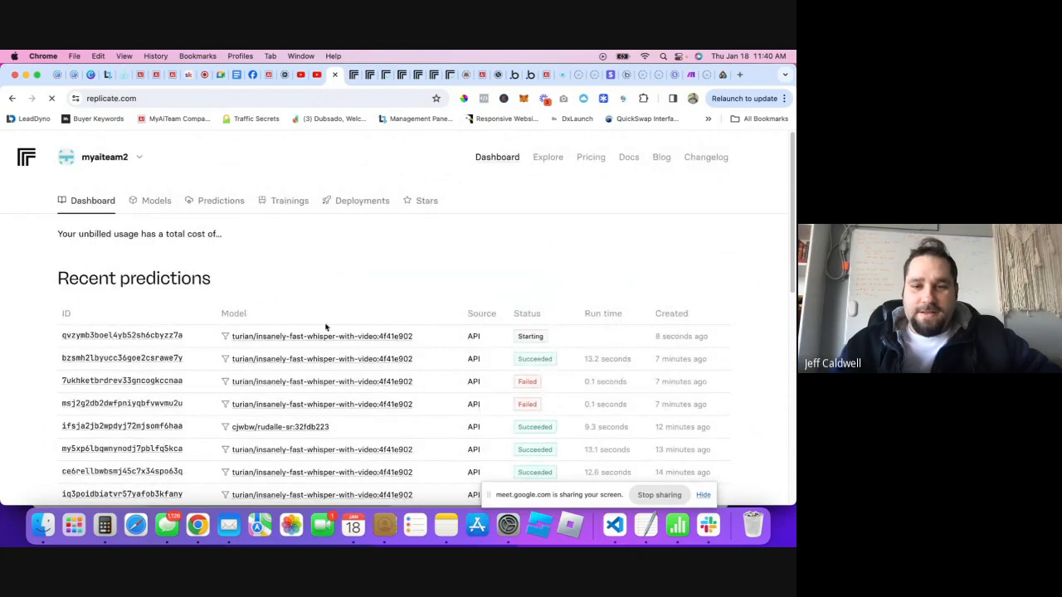
click(189, 334)
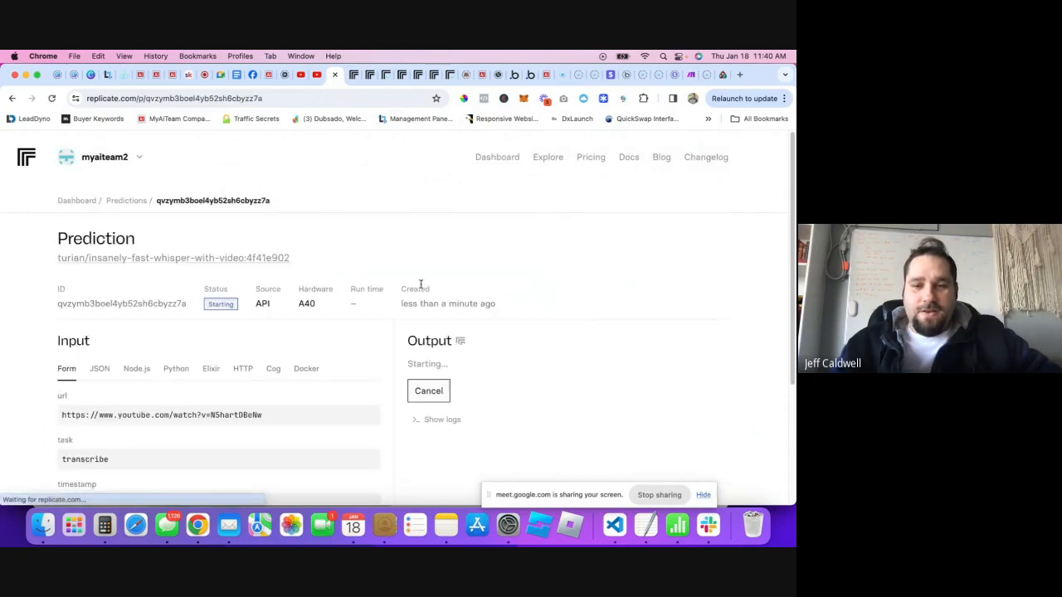
scroll(382, 353, down, 3)
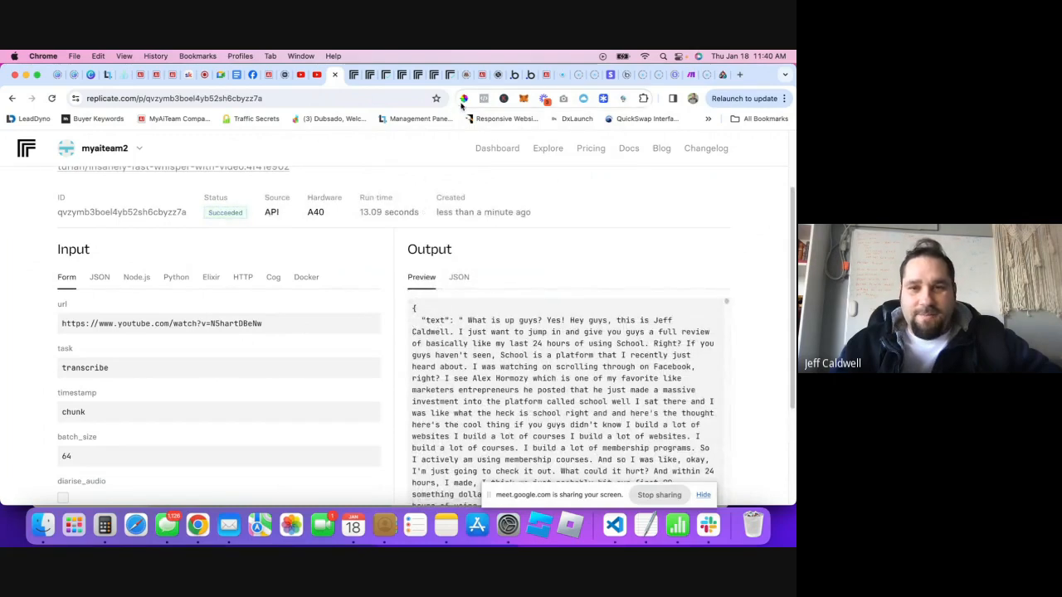
click(483, 76)
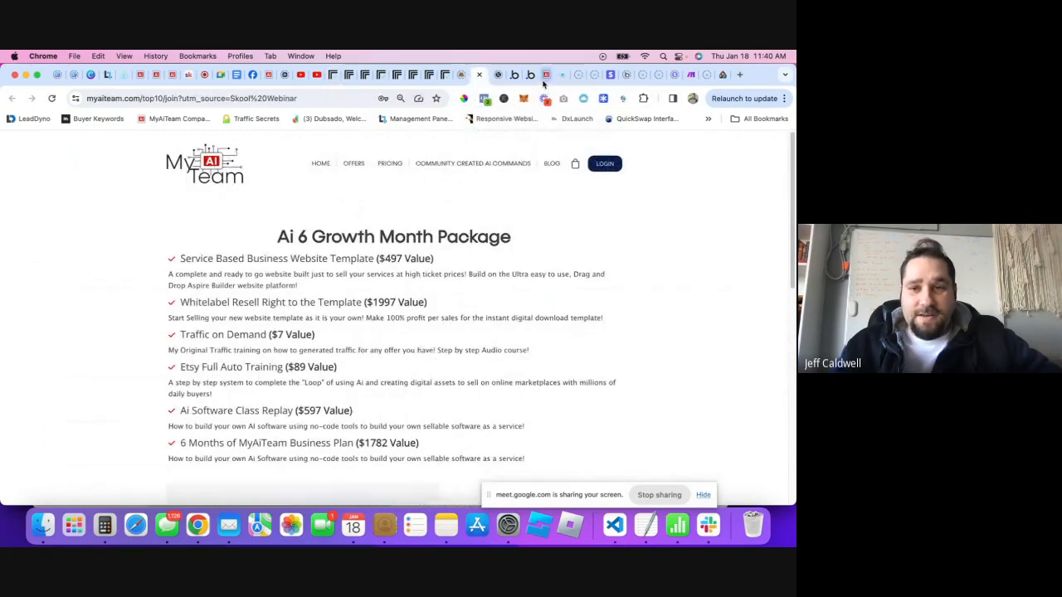
- Select the Skool Review transcript in the app, close its window, and stop screen sharing
click(541, 75)
scroll(365, 311, down, 5)
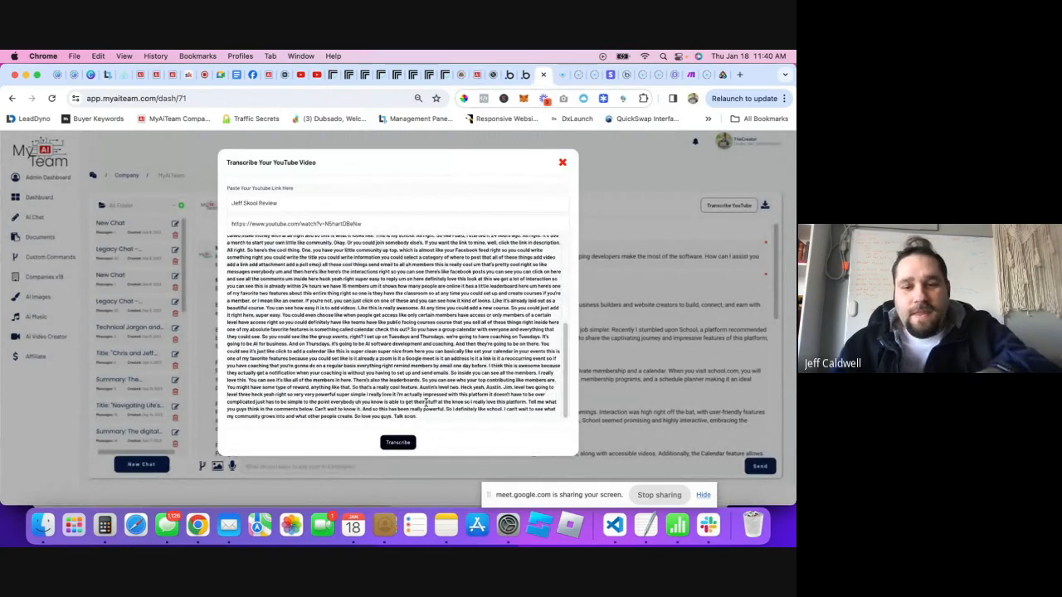
drag(425, 419, 229, 264)
click(608, 224)
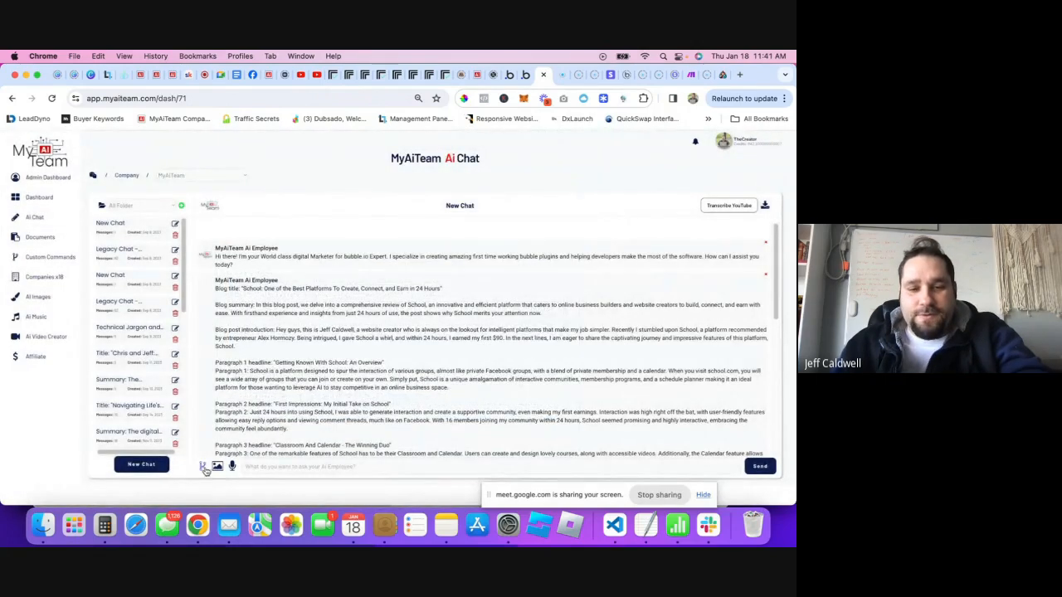
scroll(423, 379, down, 15)
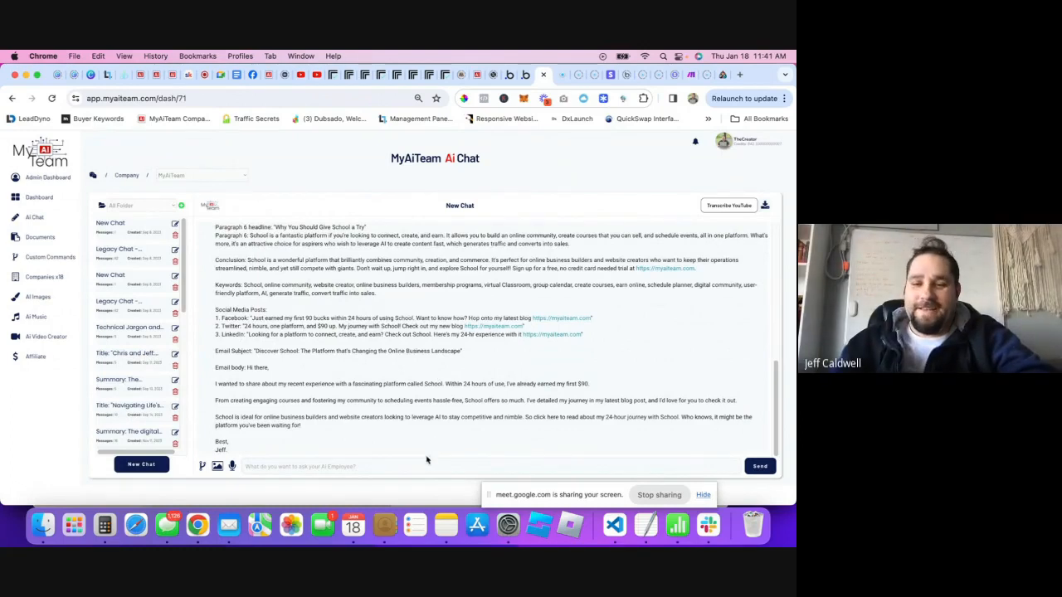
click(664, 496)
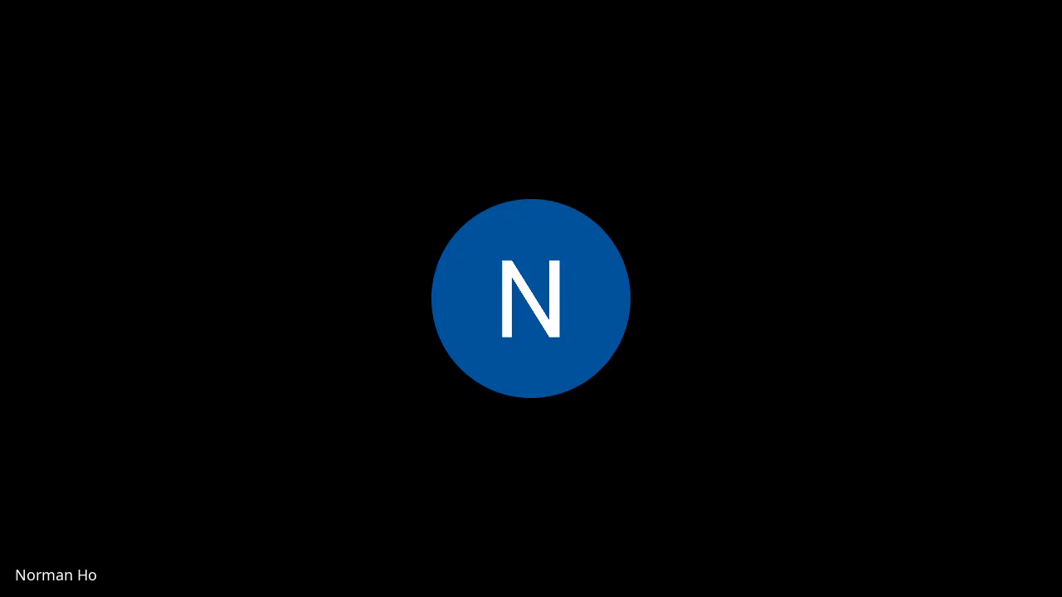